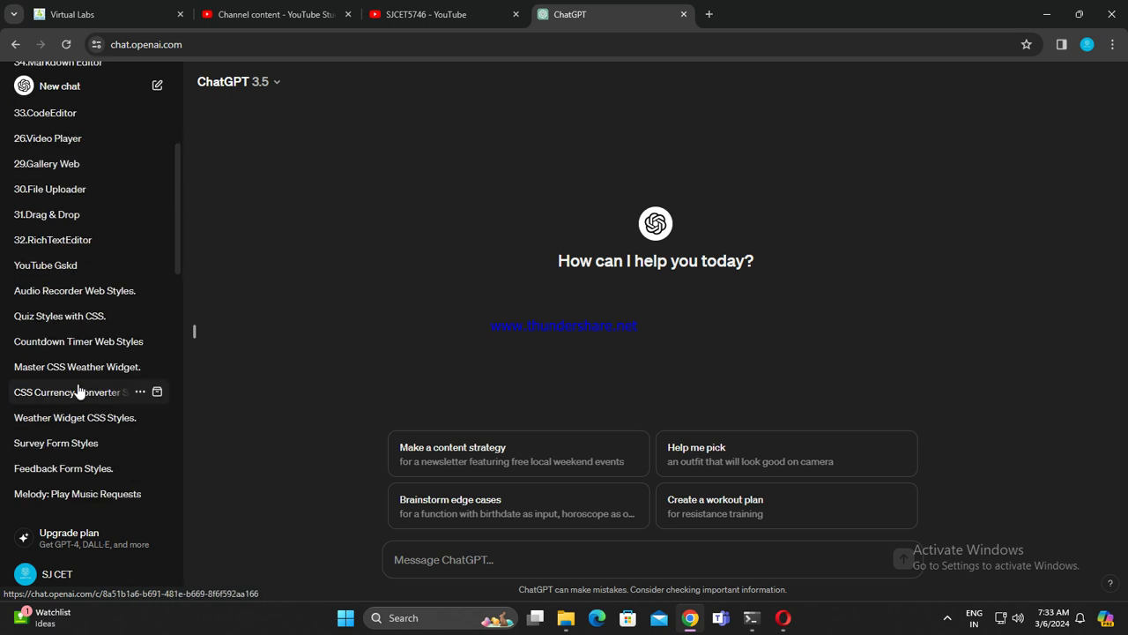
pyautogui.scroll(-2, 77, 388)
# Step: Hide ChatGPT's chat history sidebar and switch to the SJCET5746 YouTube channel page
pyautogui.scroll(10, 93, 403)
pyautogui.scroll(2, 112, 430)
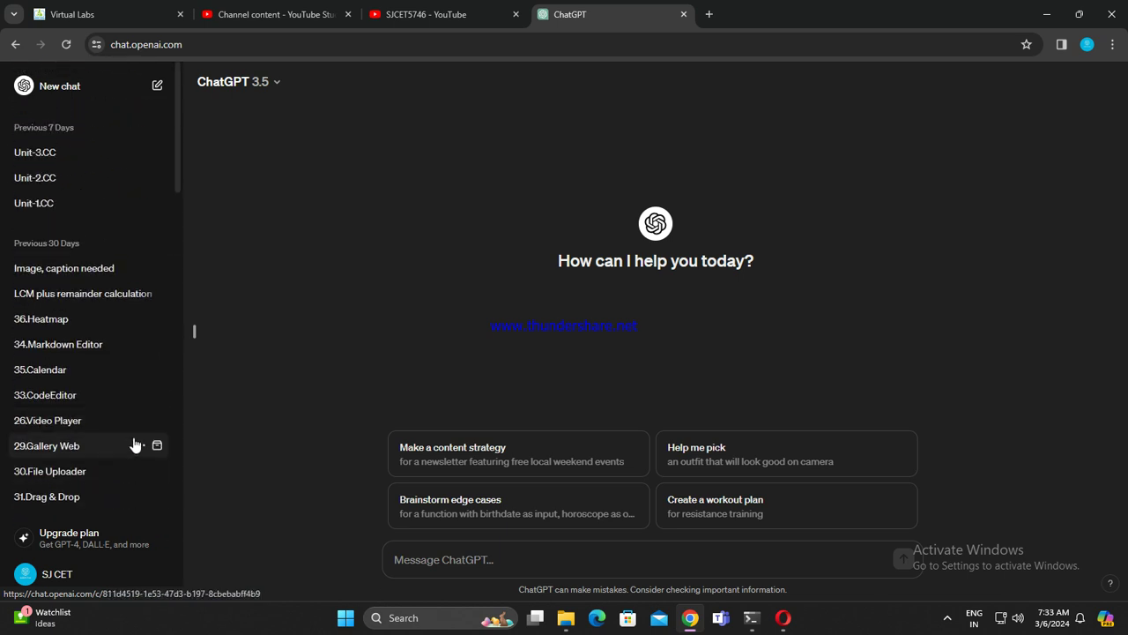
pyautogui.click(197, 336)
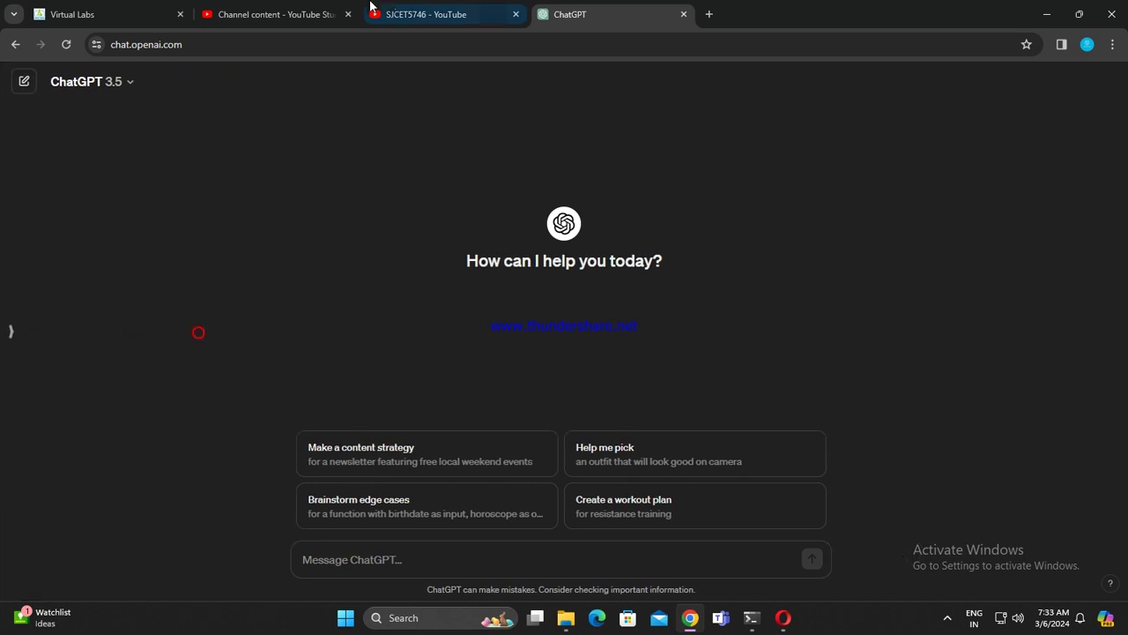
pyautogui.click(387, 13)
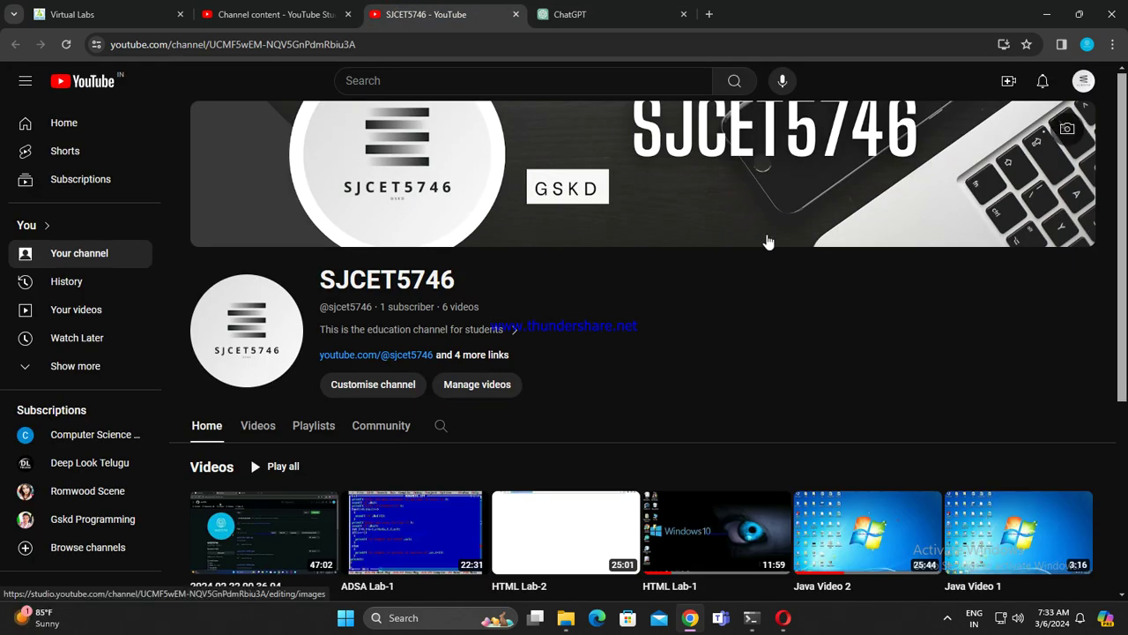
# Step: Set the channel's video watermark to show for the Entire video, then close the customisation page
pyautogui.scroll(-3, 631, 234)
pyautogui.scroll(3, 557, 234)
pyautogui.click(1065, 130)
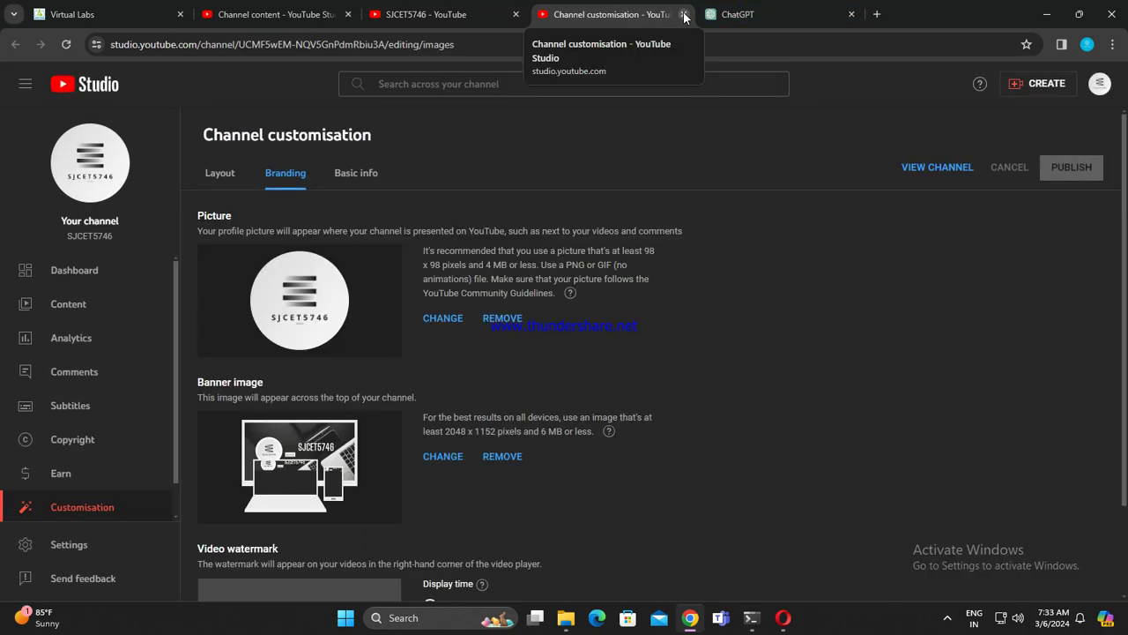
pyautogui.scroll(-2, 423, 374)
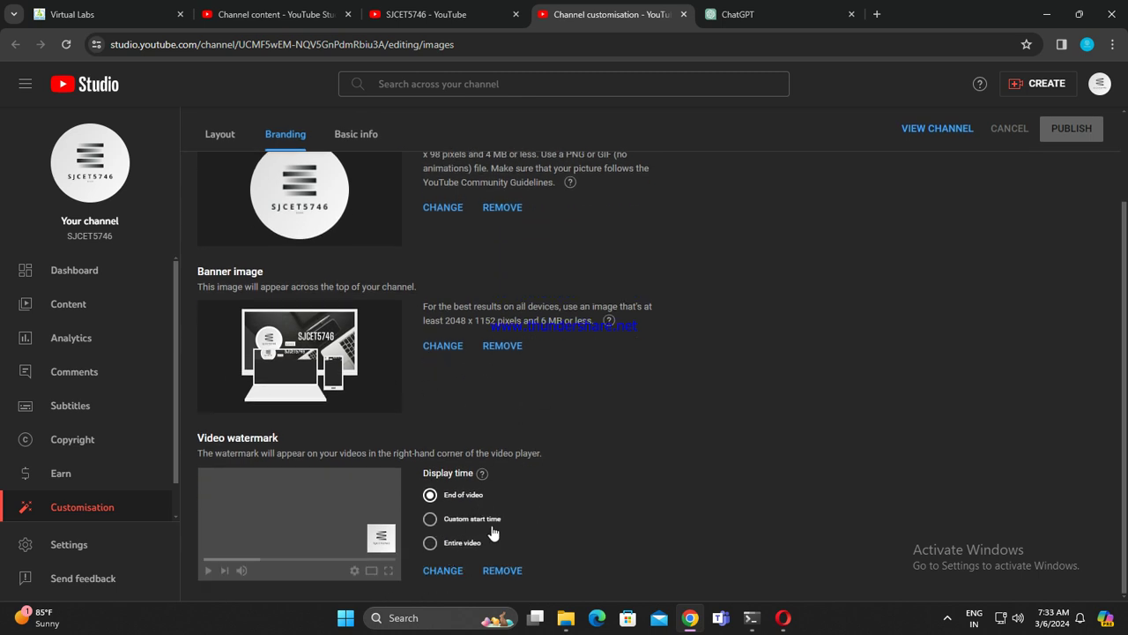
pyautogui.click(430, 542)
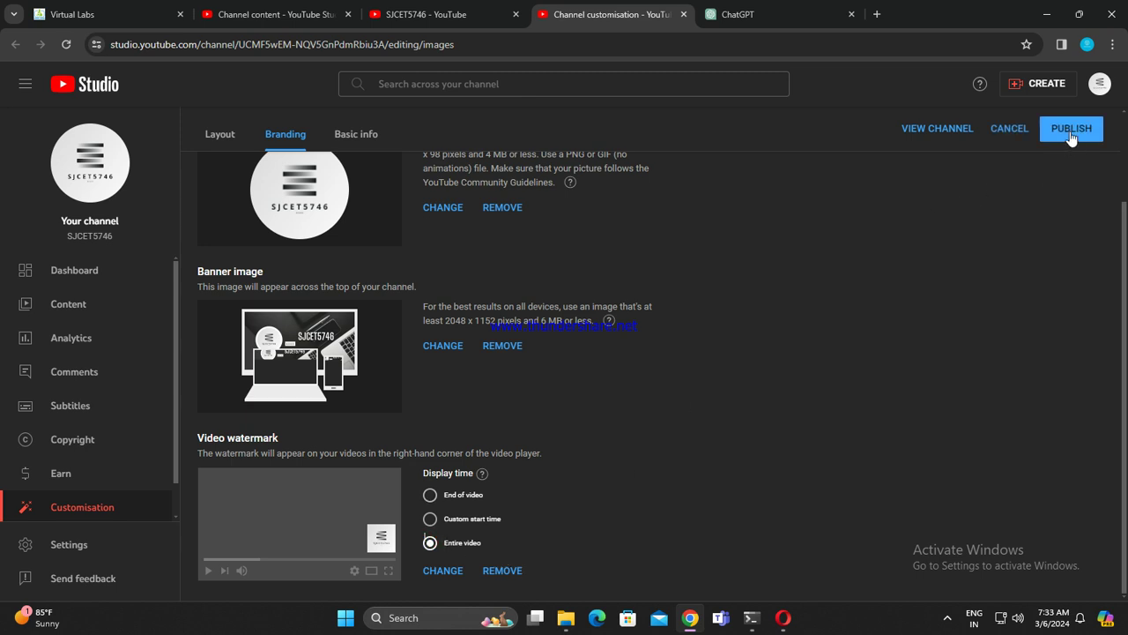
pyautogui.click(684, 20)
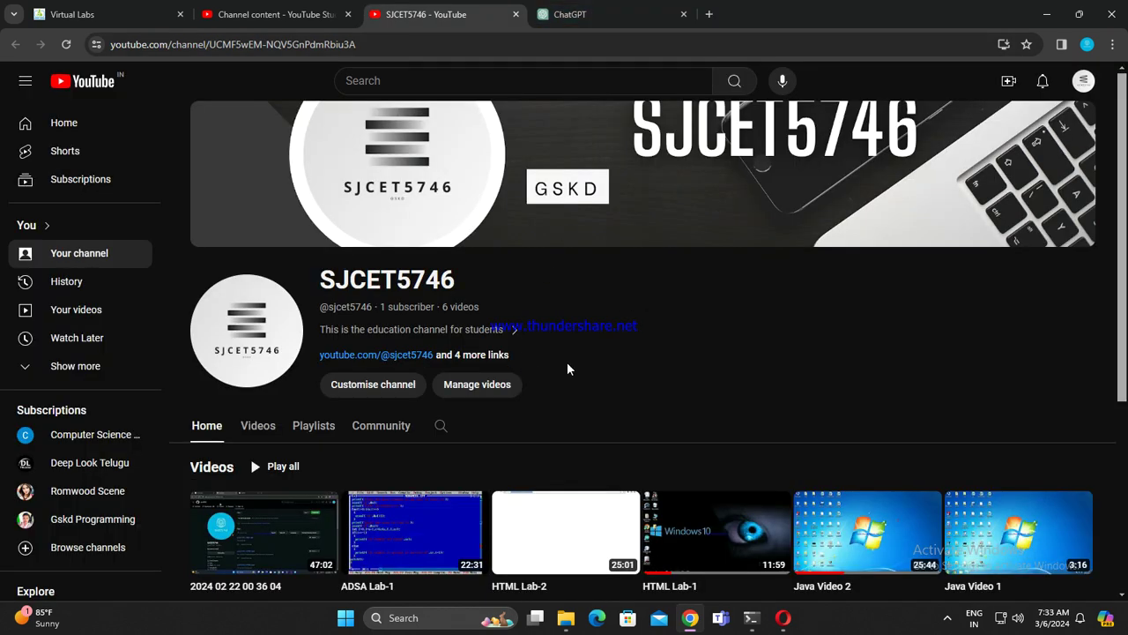
pyautogui.scroll(-3, 568, 367)
pyautogui.click(301, 235)
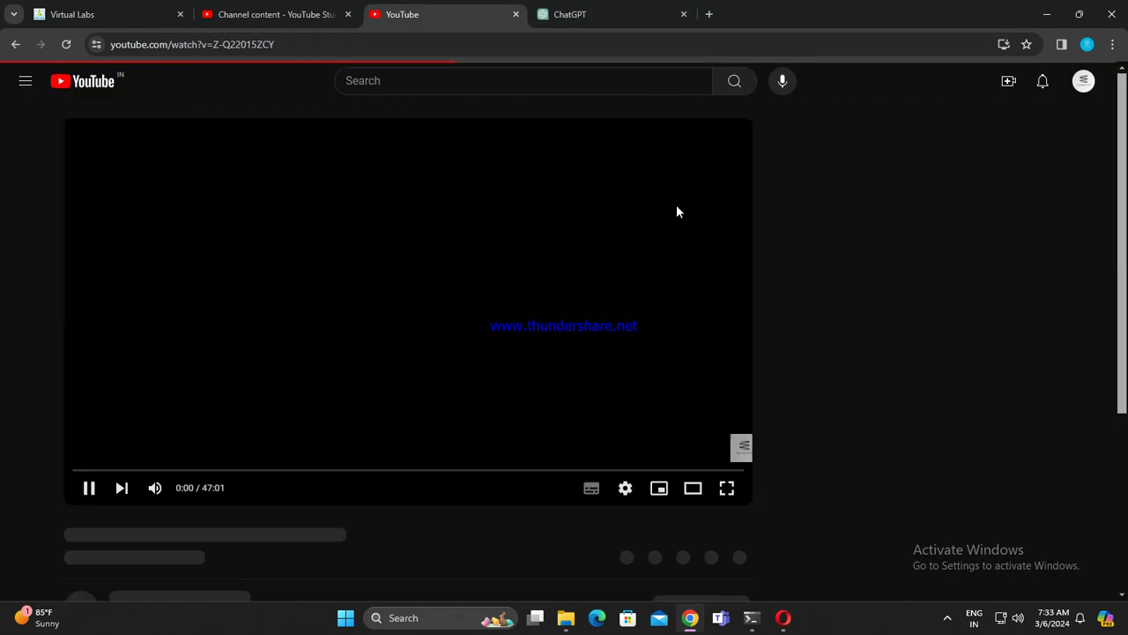
pyautogui.scroll(-3, 417, 392)
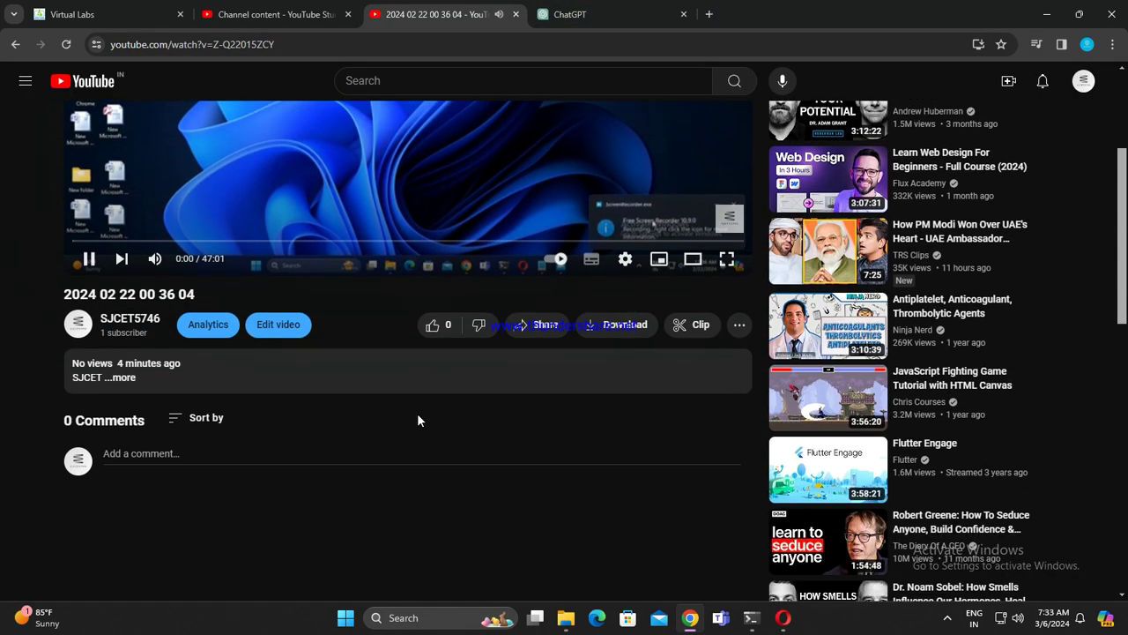
pyautogui.scroll(3, 599, 410)
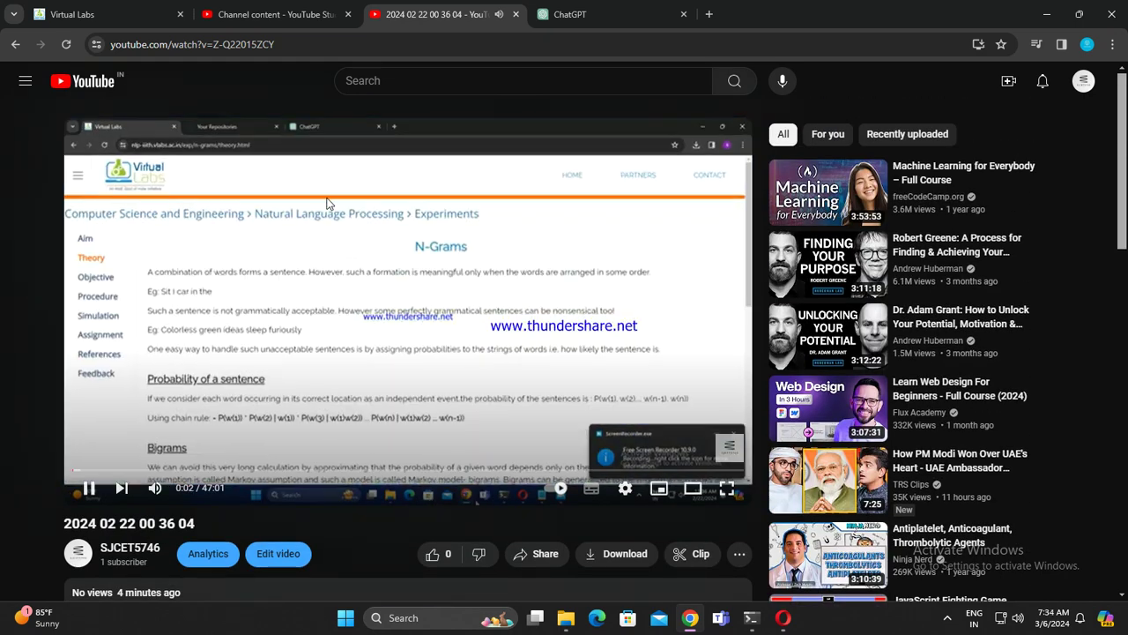
pyautogui.click(726, 488)
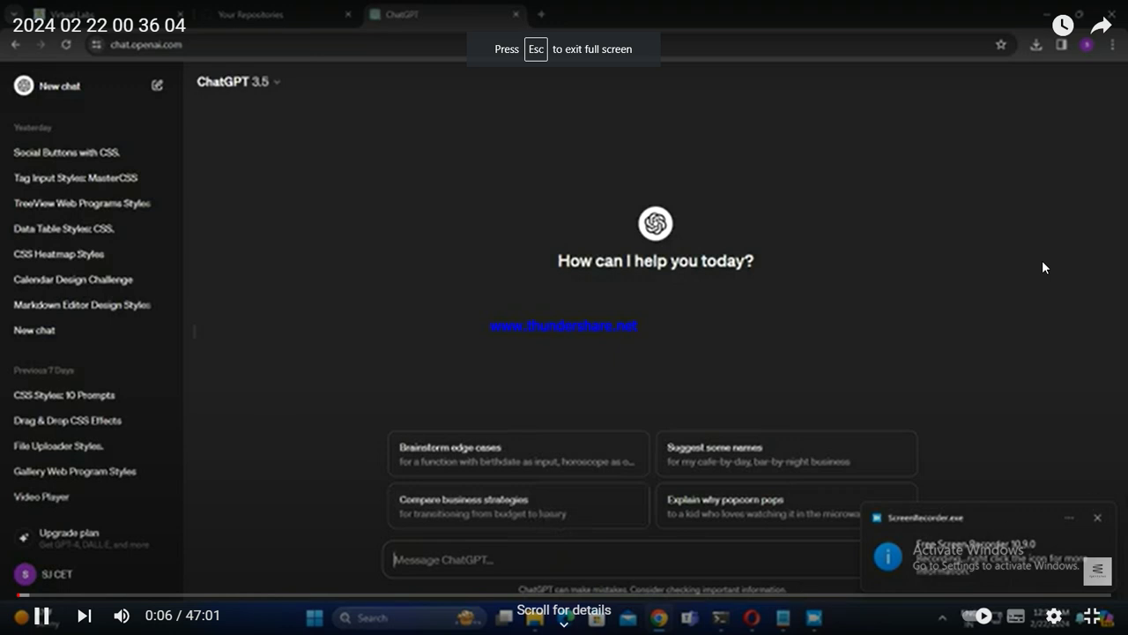
pyautogui.click(144, 594)
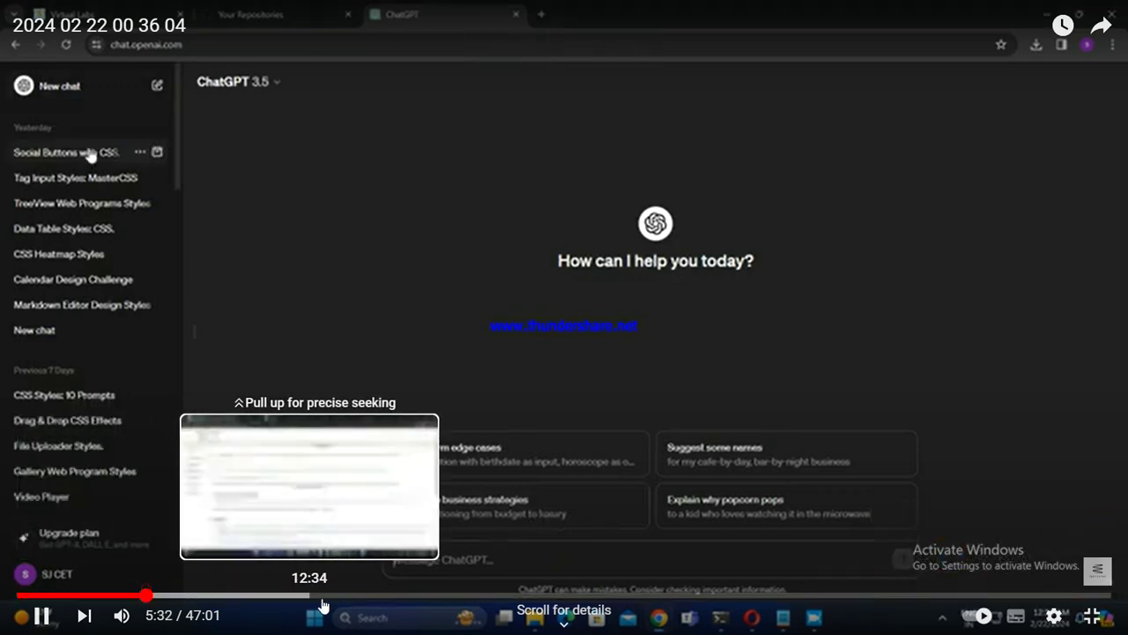
pyautogui.click(385, 595)
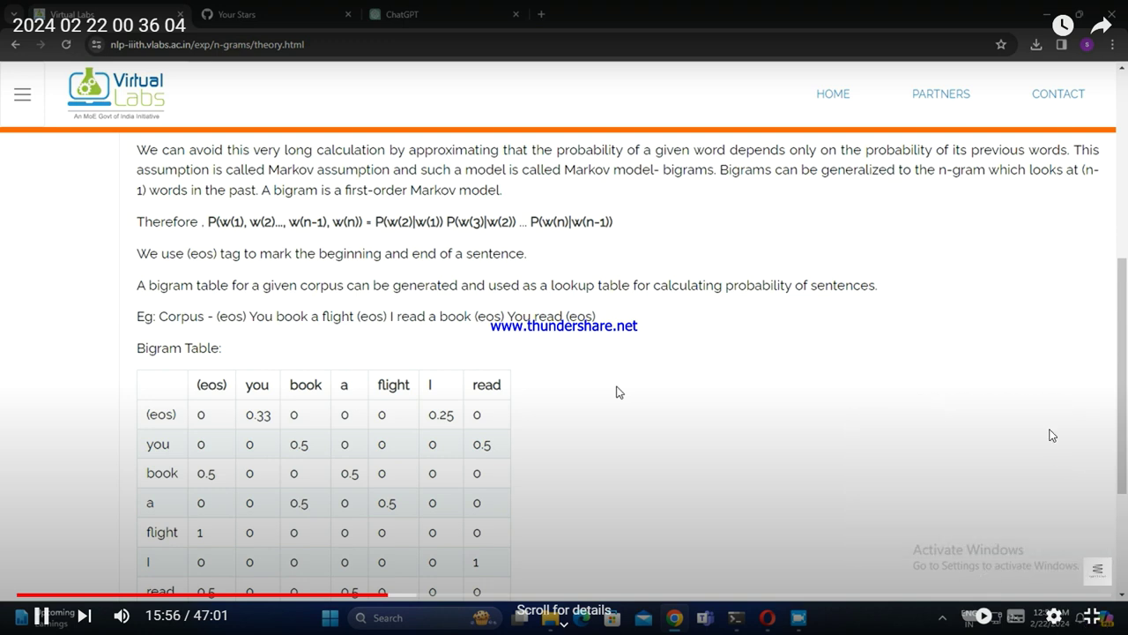
# Step: Exit full screen and jump to around 26 minutes into the video
pyautogui.moveTo(1108, 575)
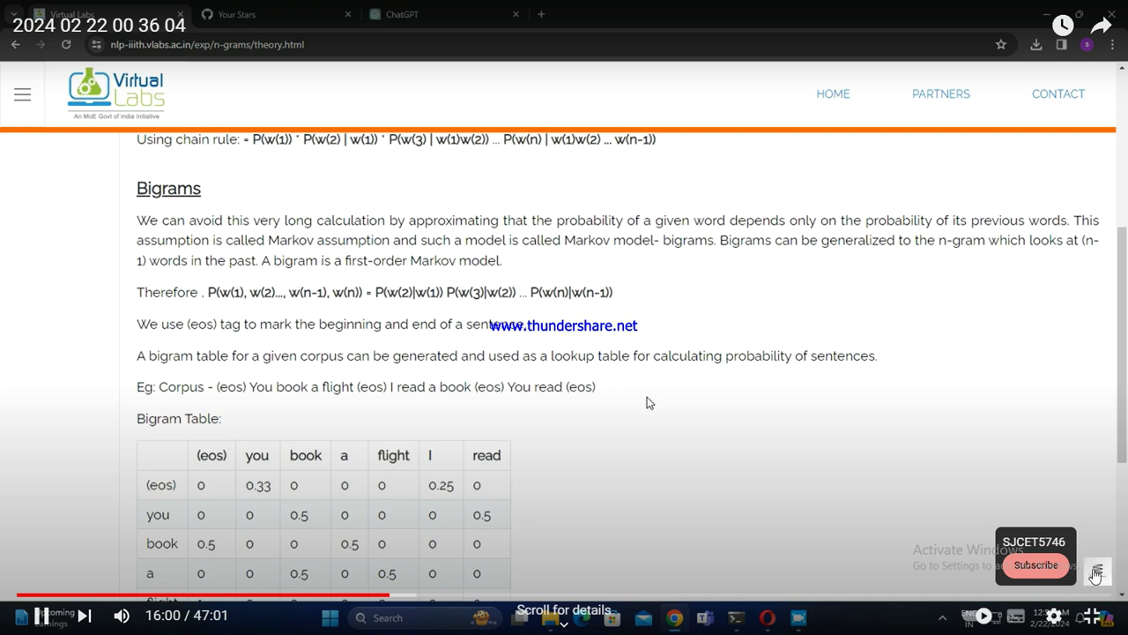
pyautogui.click(1091, 617)
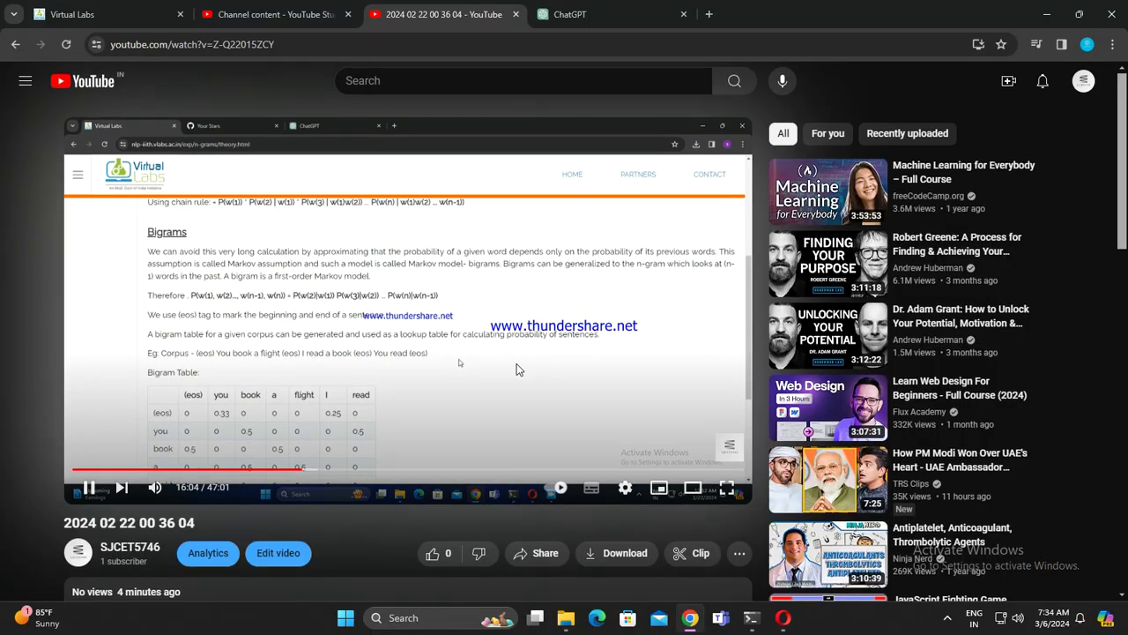
pyautogui.scroll(-1, 328, 504)
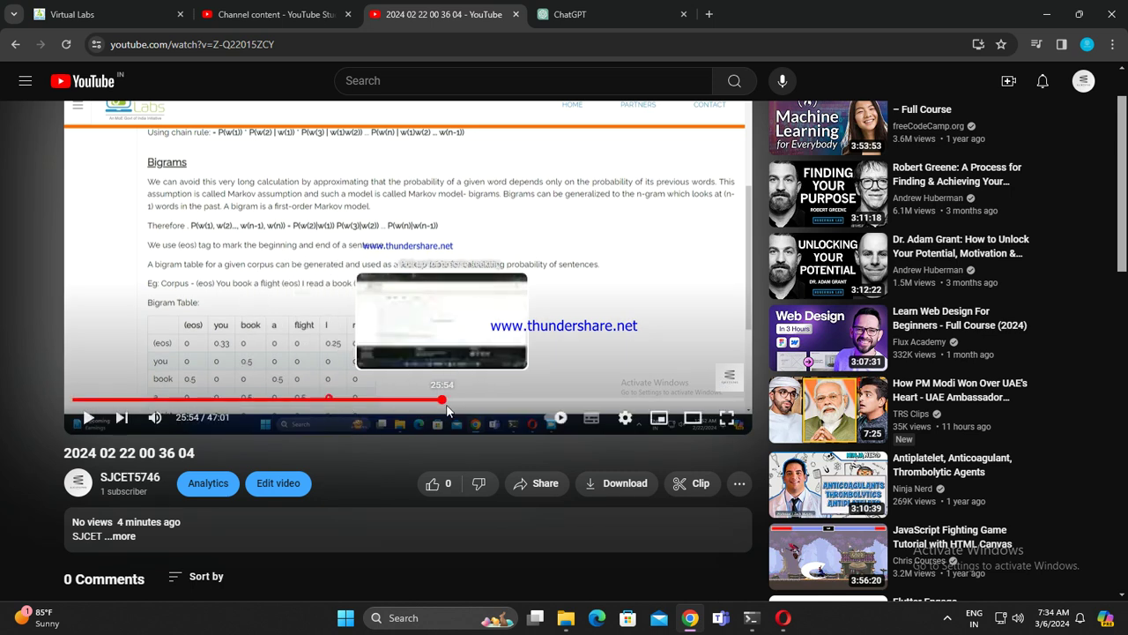
pyautogui.click(448, 399)
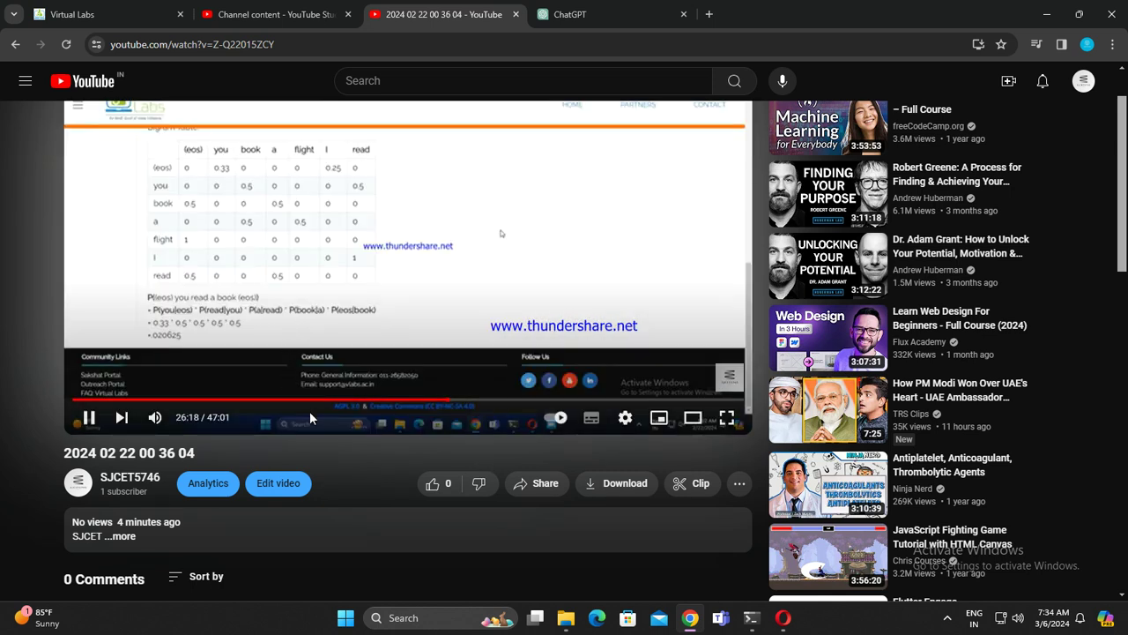
pyautogui.scroll(-1, 274, 429)
pyautogui.scroll(-2, 156, 473)
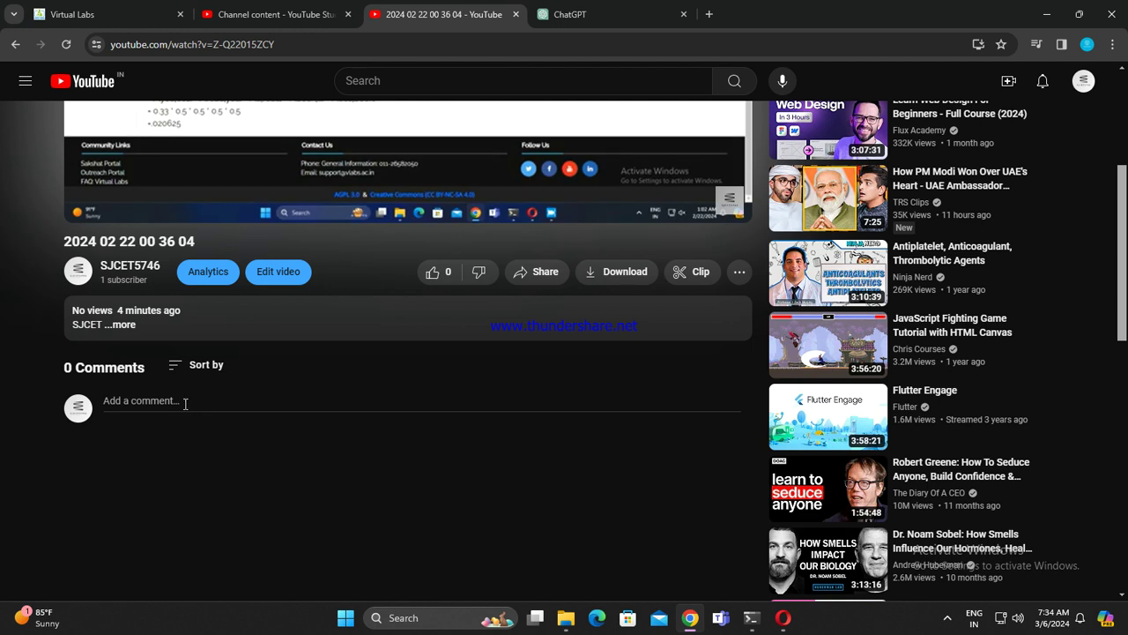
# Step: Post the comment 'Hii Students' under the video
pyautogui.click(183, 402)
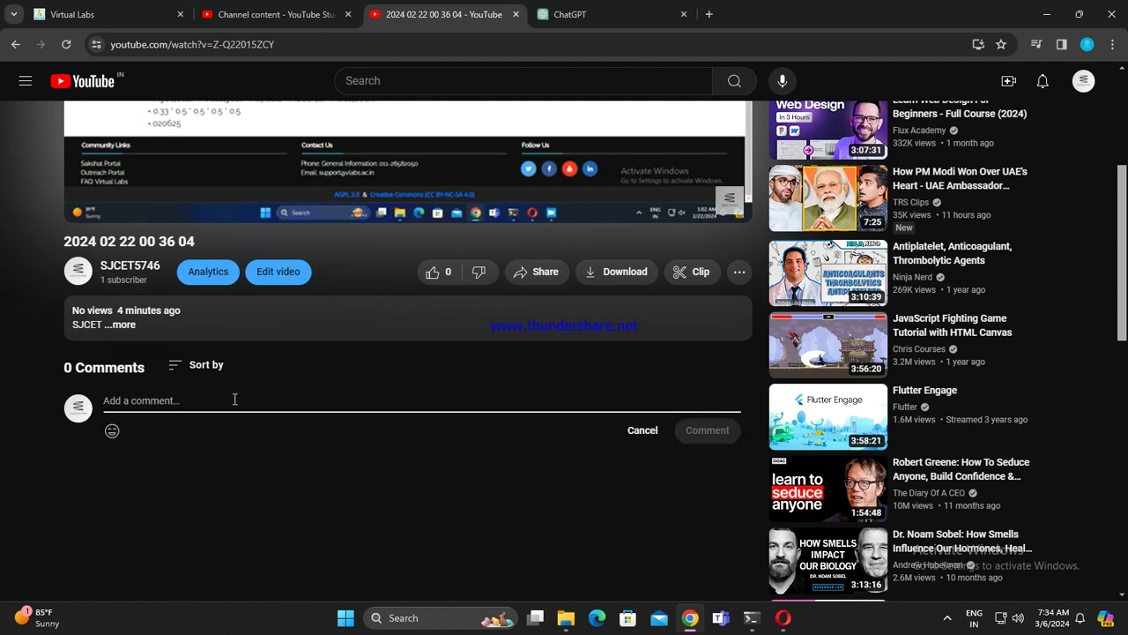
pyautogui.write('H')
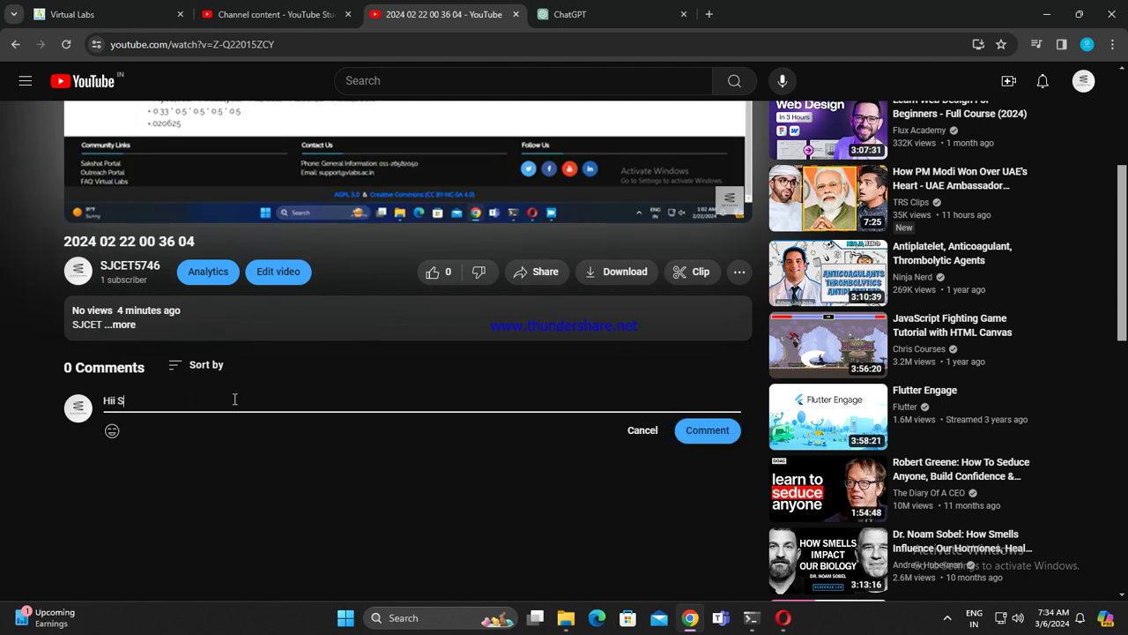
pyautogui.write('ii S')
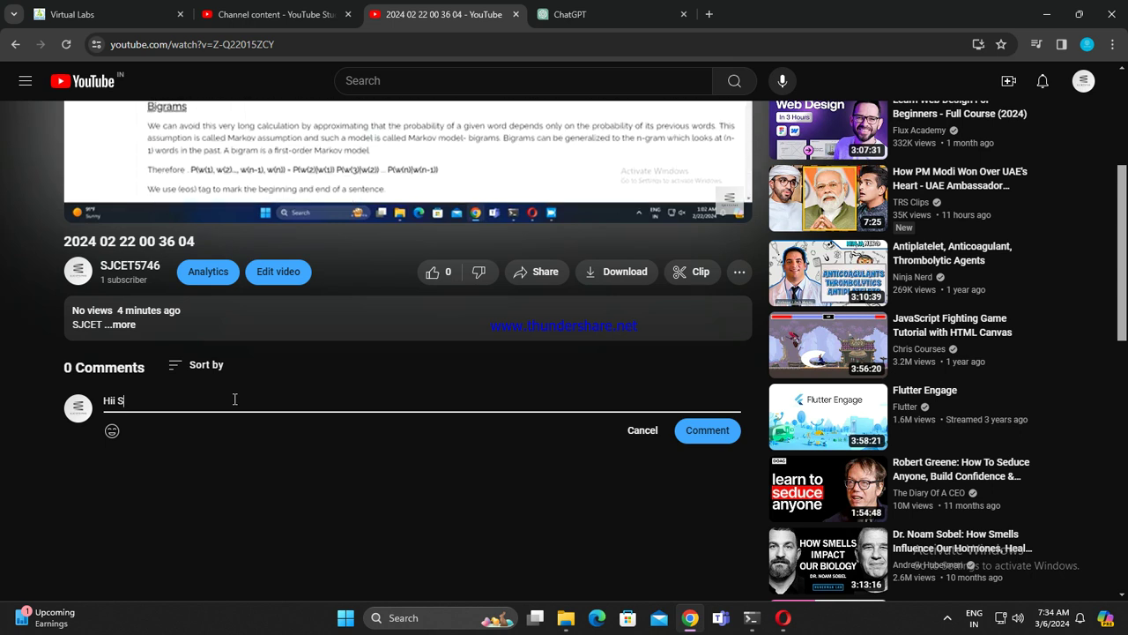
pyautogui.write('tudents')
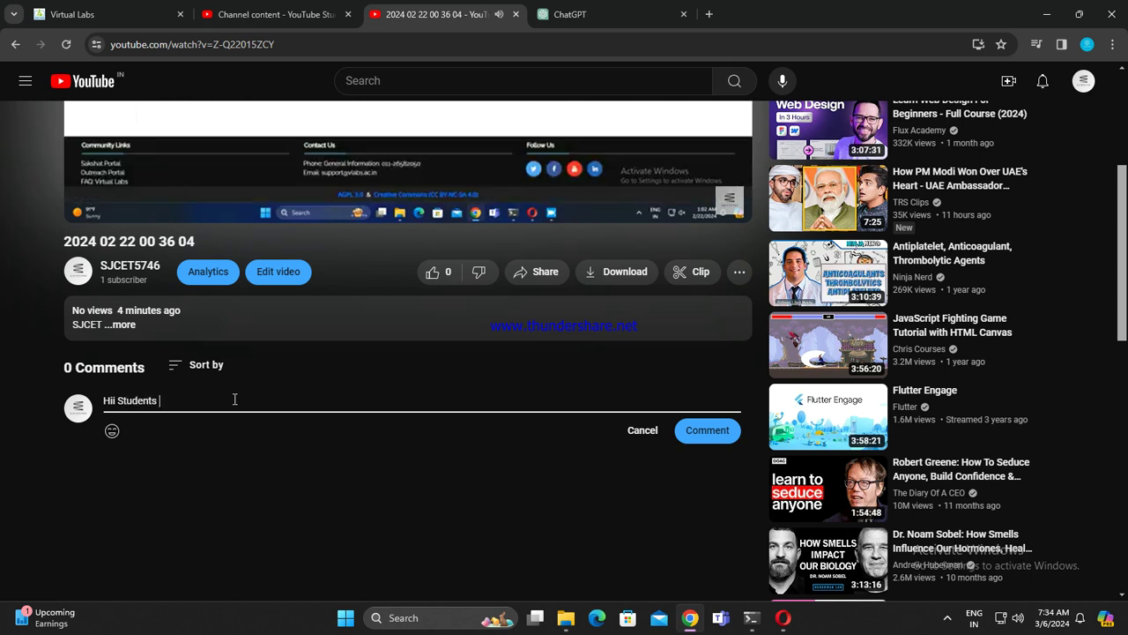
pyautogui.press('Return')
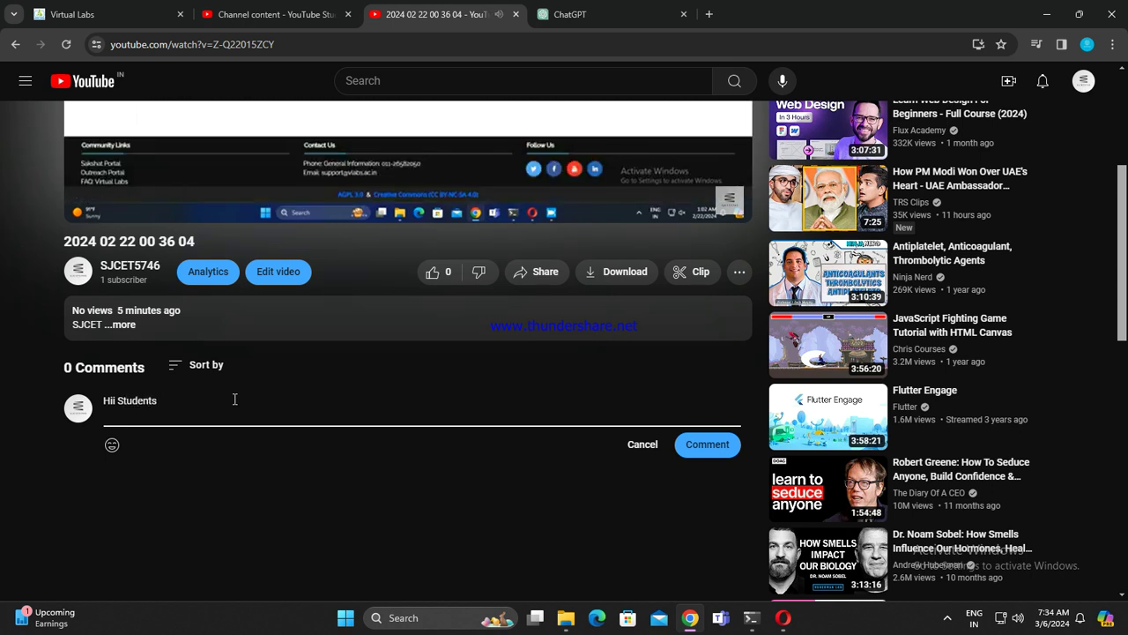
pyautogui.press('BackSpace')
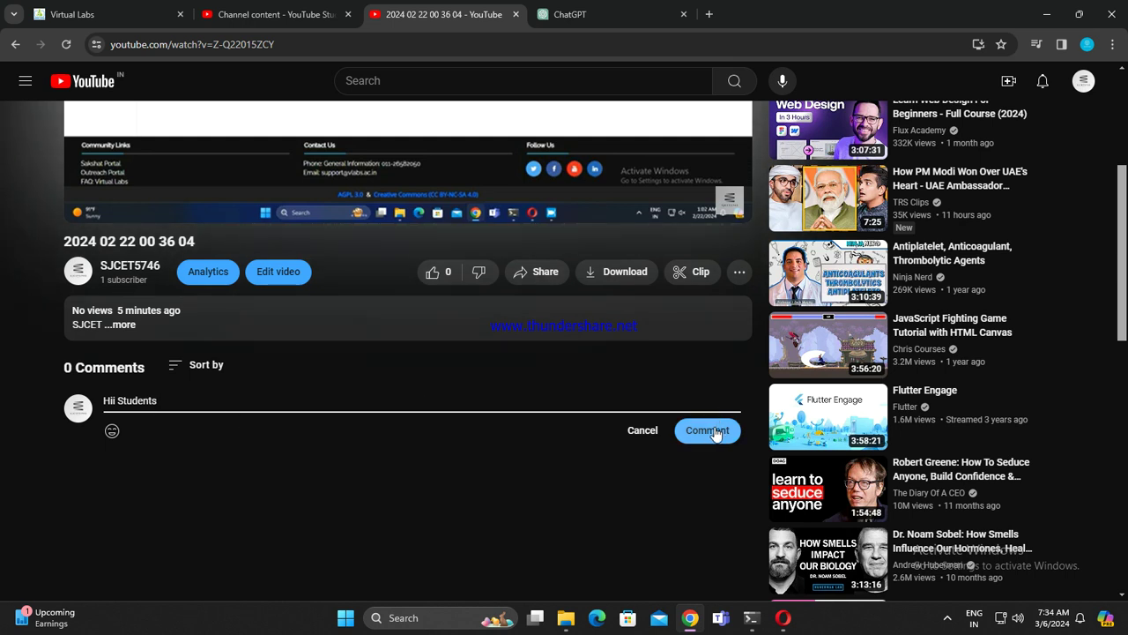
pyautogui.click(715, 430)
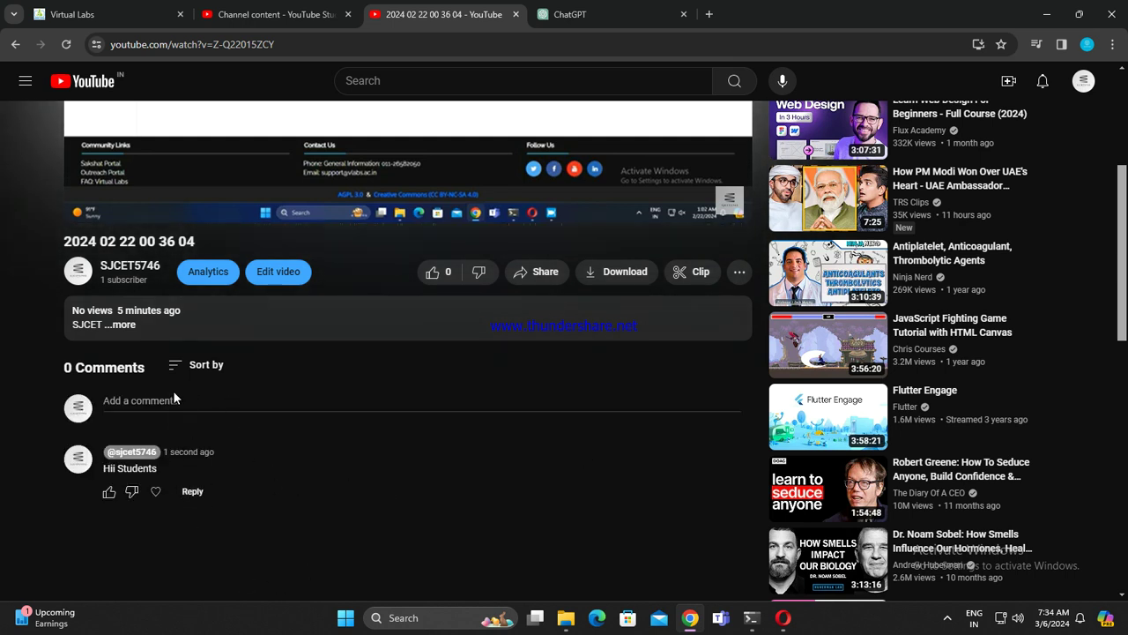
# Step: Open and dismiss the video's more-actions menu, then close the video's tab
pyautogui.scroll(4, 235, 423)
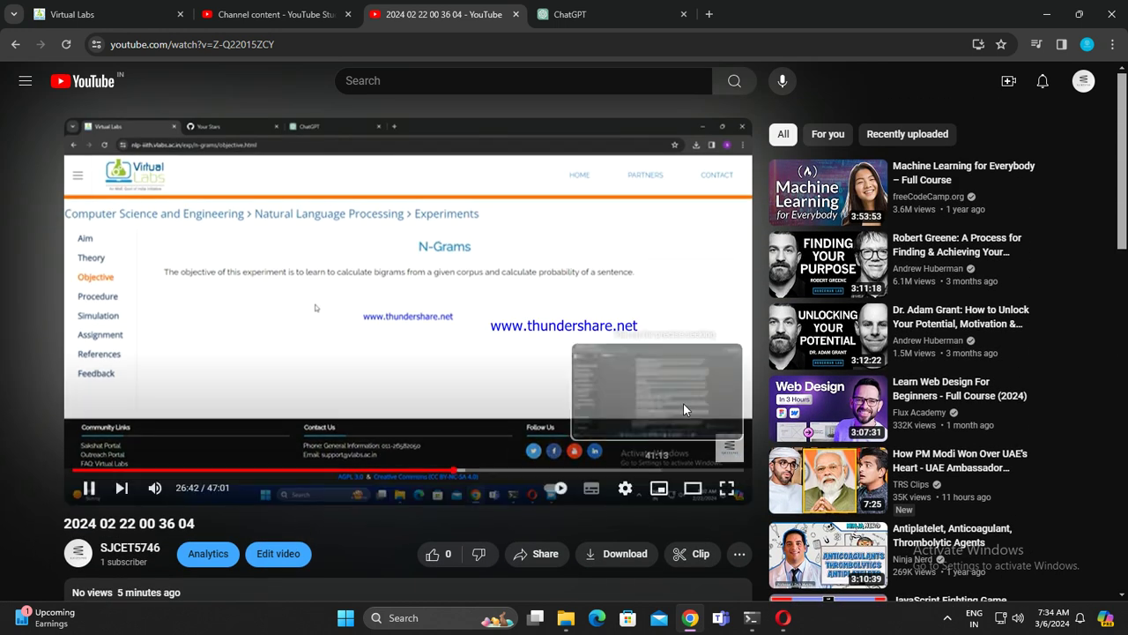
pyautogui.click(740, 555)
pyautogui.click(741, 556)
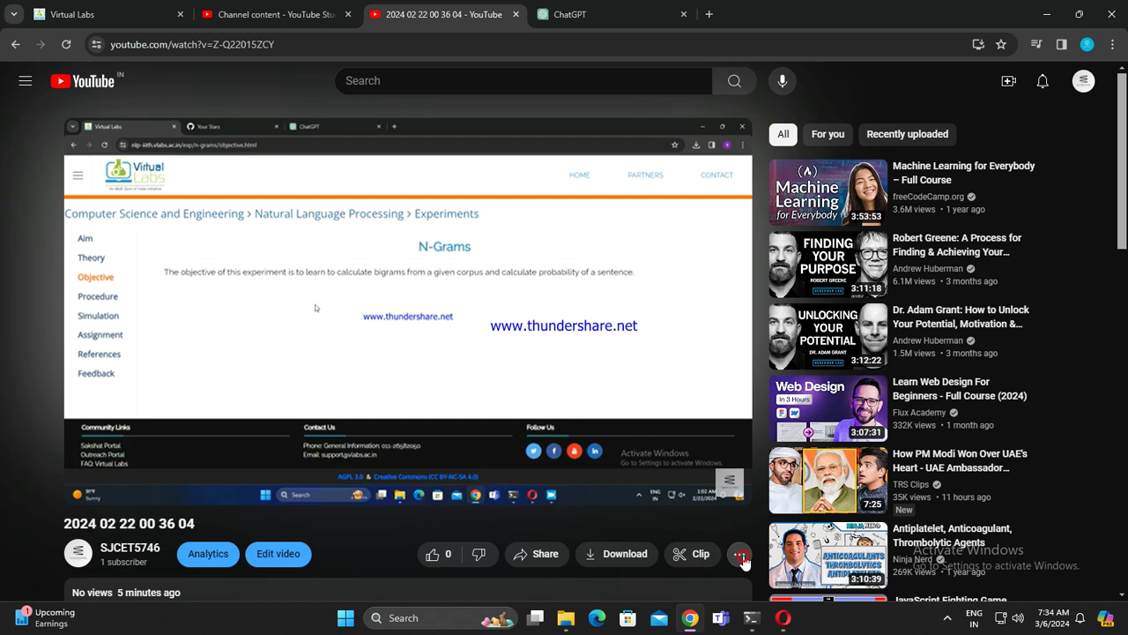
pyautogui.click(517, 18)
# Step: In YouTube Studio's Channel content list, open Java Video 2's details and return to the list
pyautogui.click(274, 15)
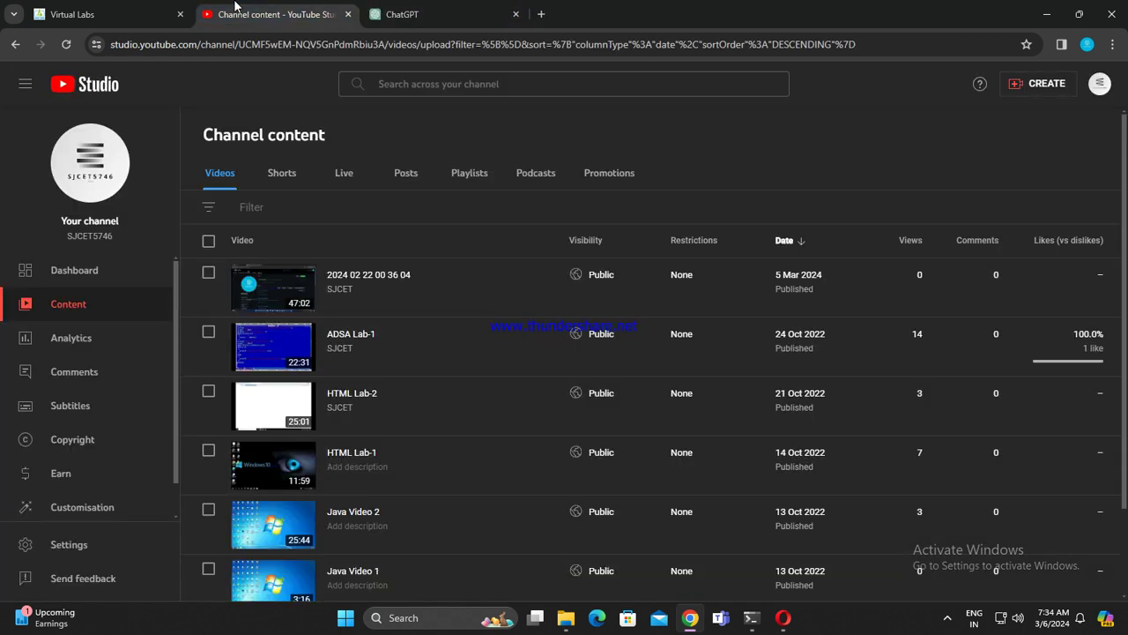
pyautogui.scroll(-3, 520, 476)
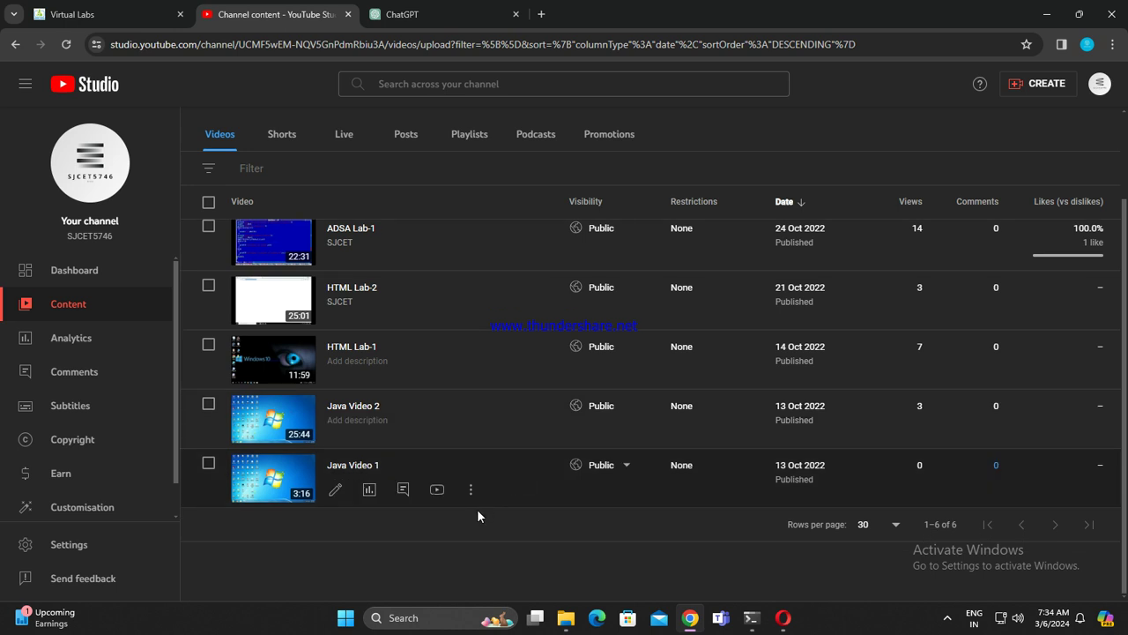
pyautogui.scroll(2, 406, 558)
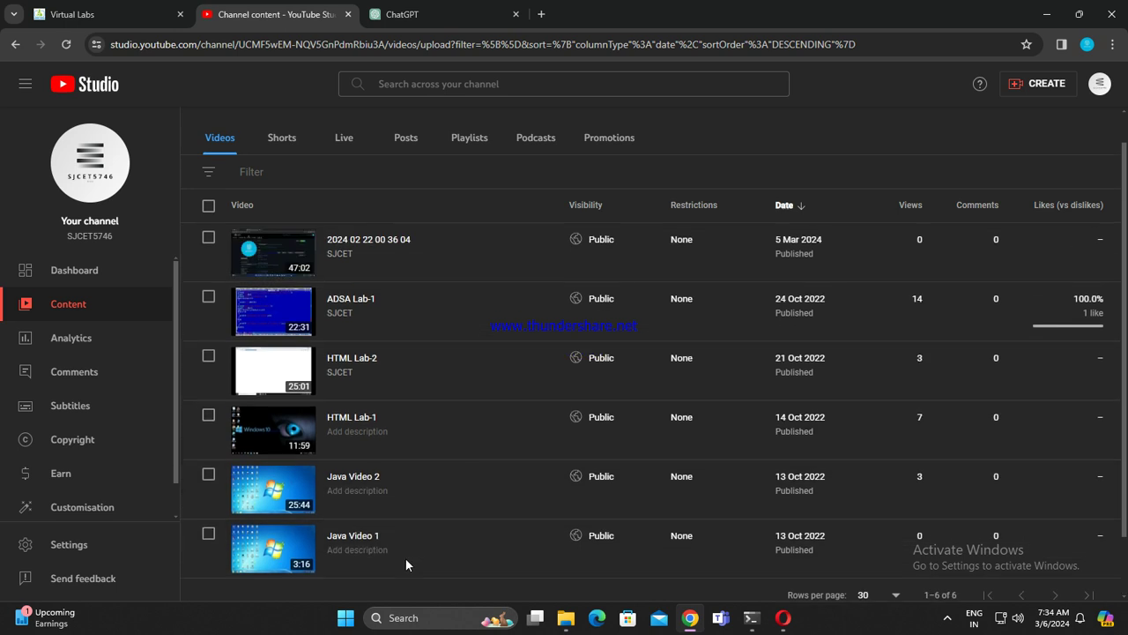
pyautogui.click(276, 491)
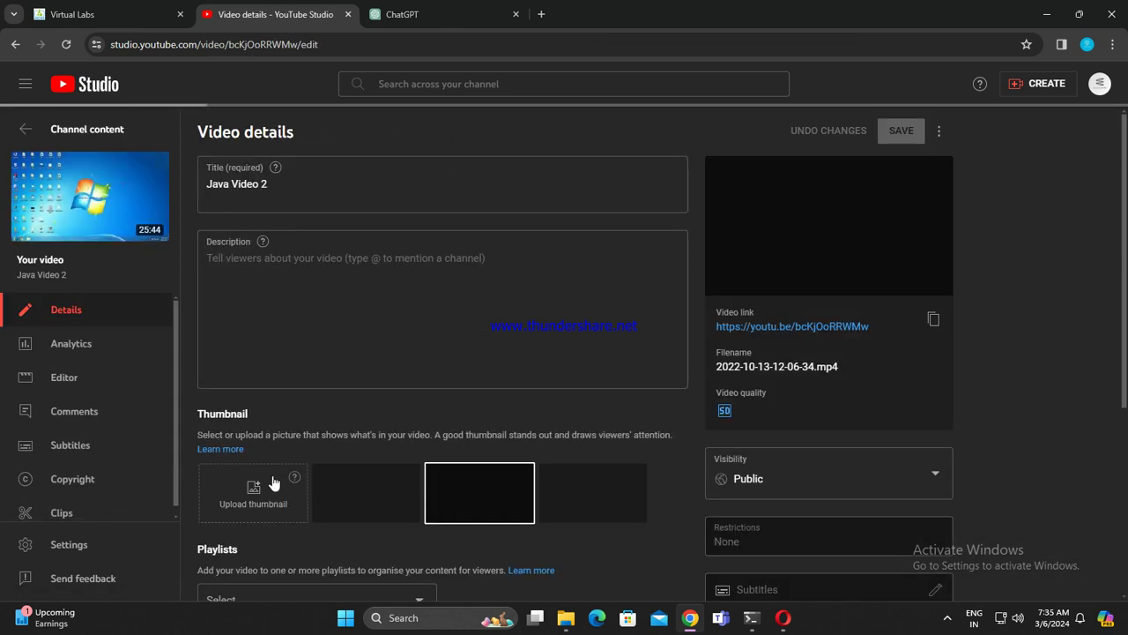
pyautogui.click(15, 44)
pyautogui.click(293, 291)
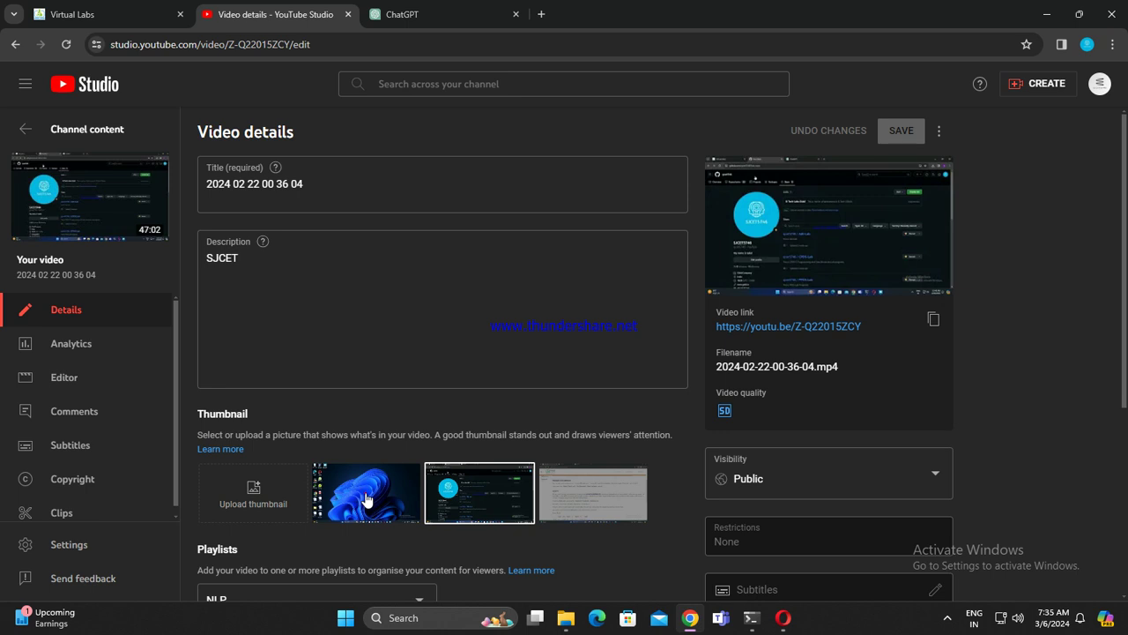
pyautogui.click(366, 500)
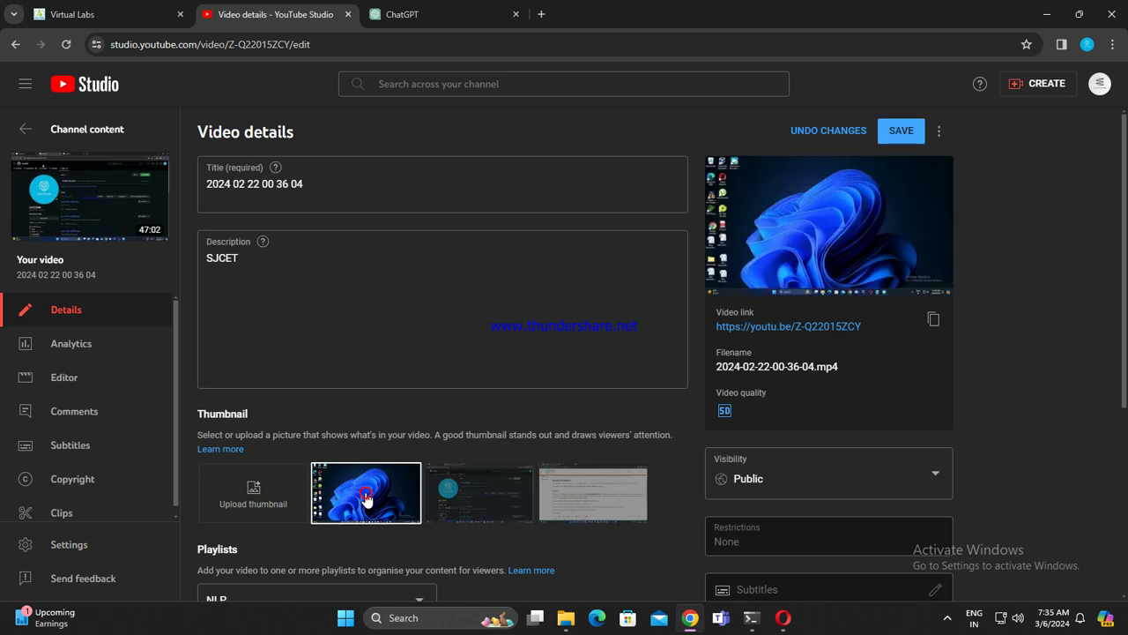
pyautogui.click(504, 505)
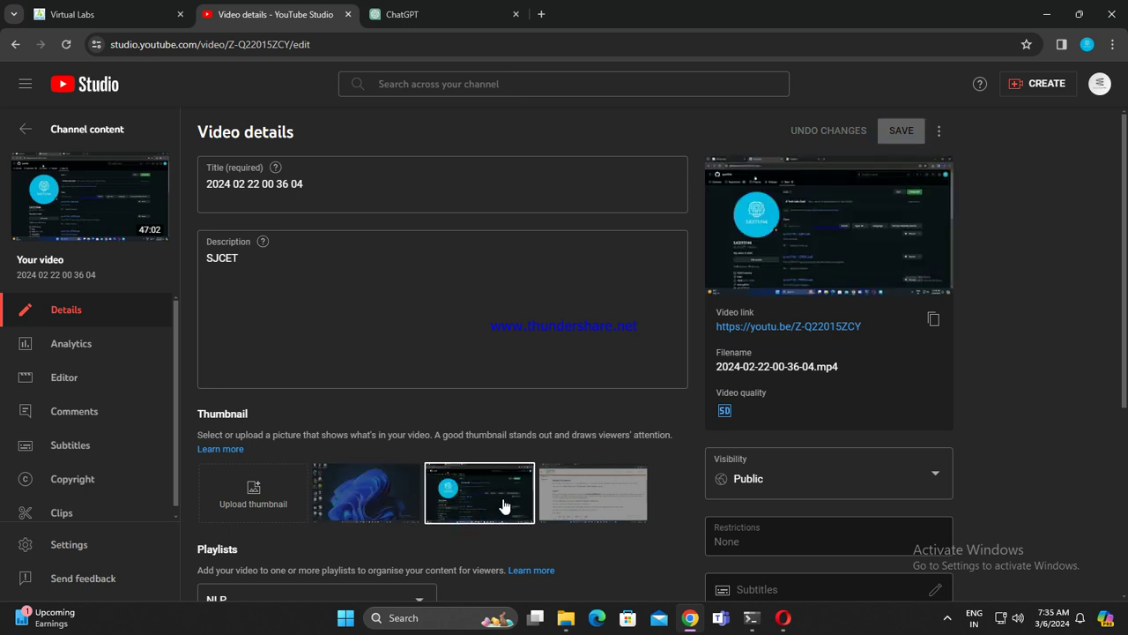
pyautogui.click(373, 505)
pyautogui.click(452, 507)
pyautogui.click(15, 44)
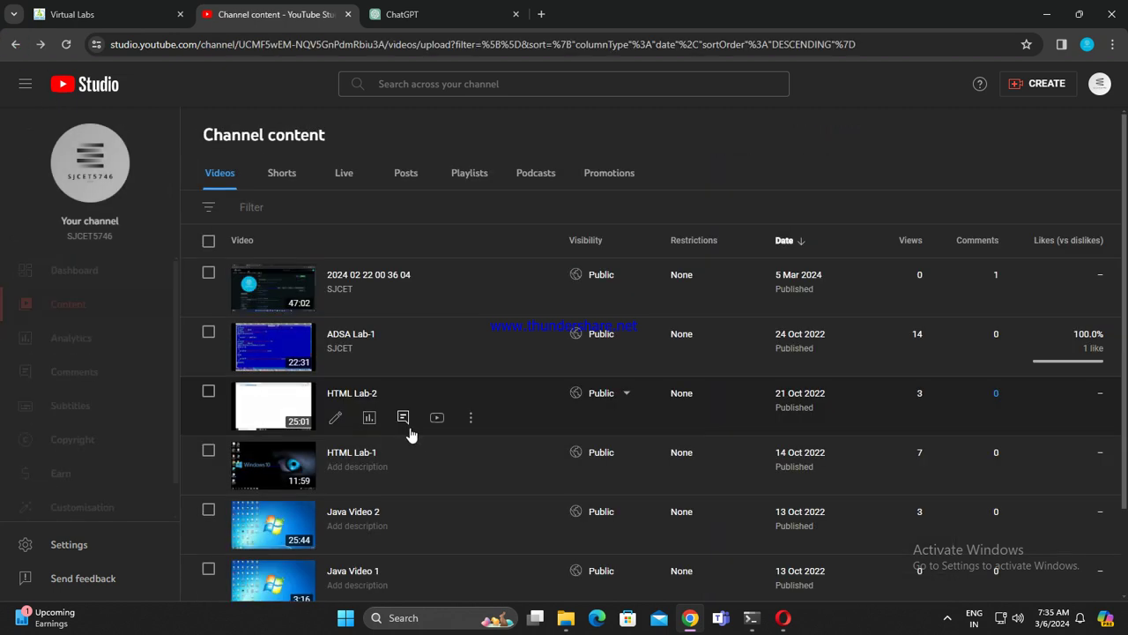
# Step: Try HTML Lab-2's third auto-generated thumbnail, then restore its original white thumbnail
pyautogui.scroll(-1, 392, 424)
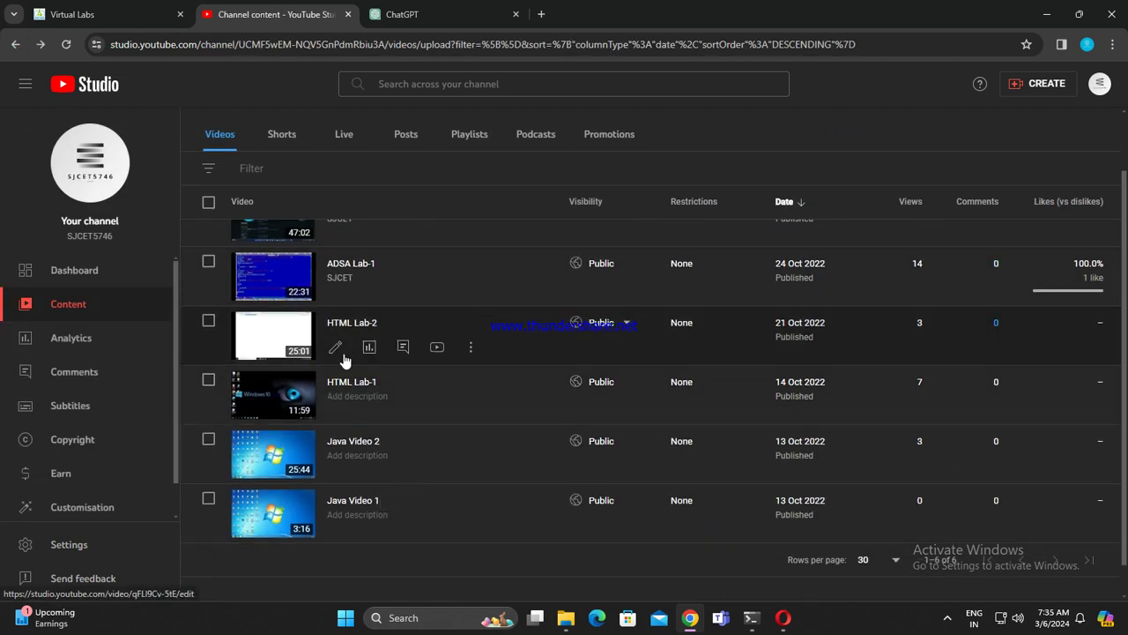
pyautogui.click(284, 334)
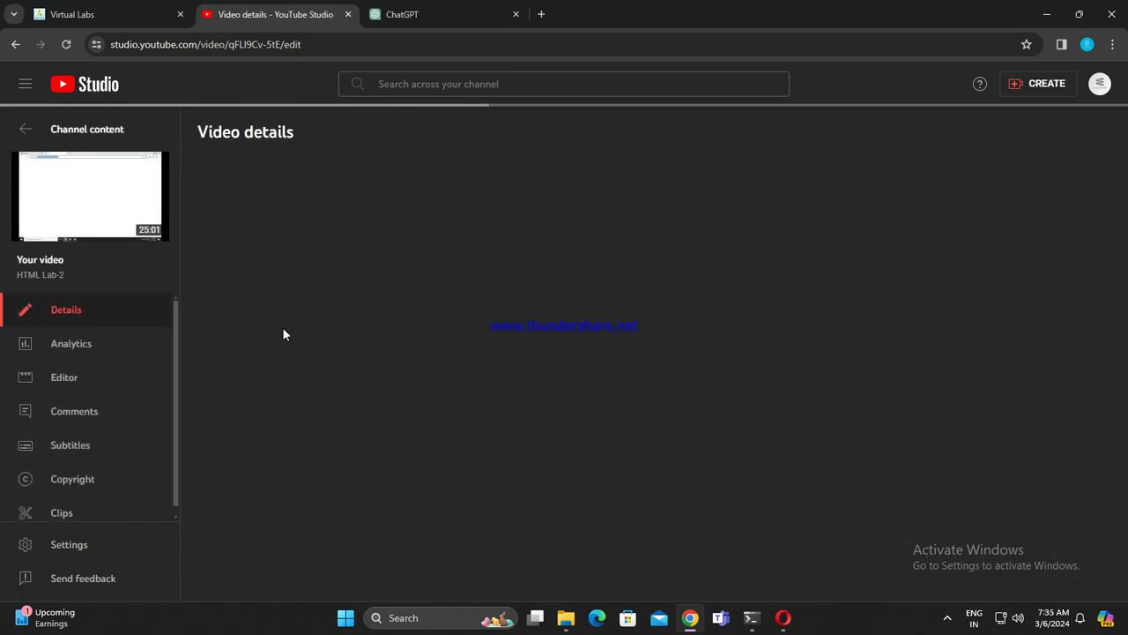
pyautogui.click(570, 490)
pyautogui.click(471, 503)
pyautogui.click(372, 507)
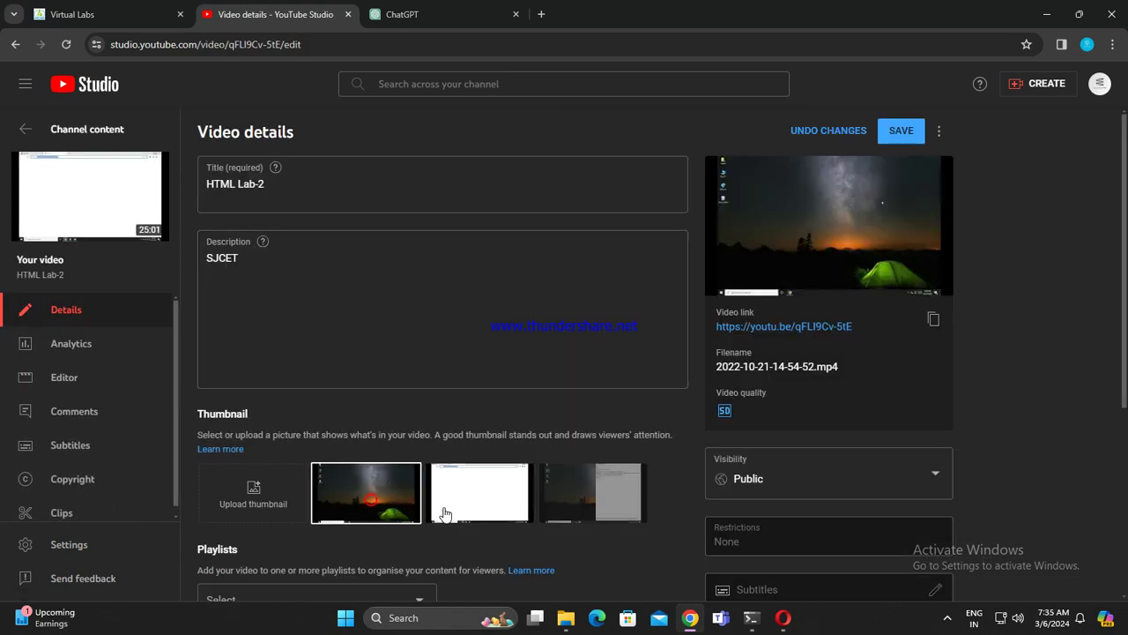
pyautogui.click(443, 513)
pyautogui.click(12, 44)
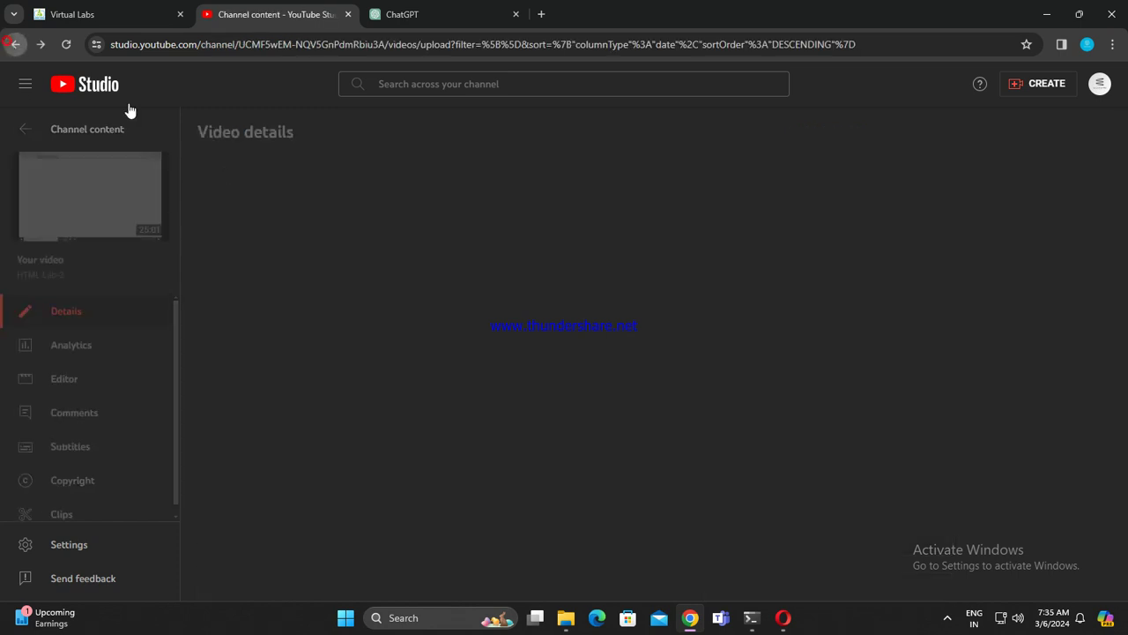
# Step: Revisit Java Video 2's details, then open it on YouTube in a new tab
pyautogui.scroll(-2, 432, 423)
pyautogui.scroll(2, 440, 502)
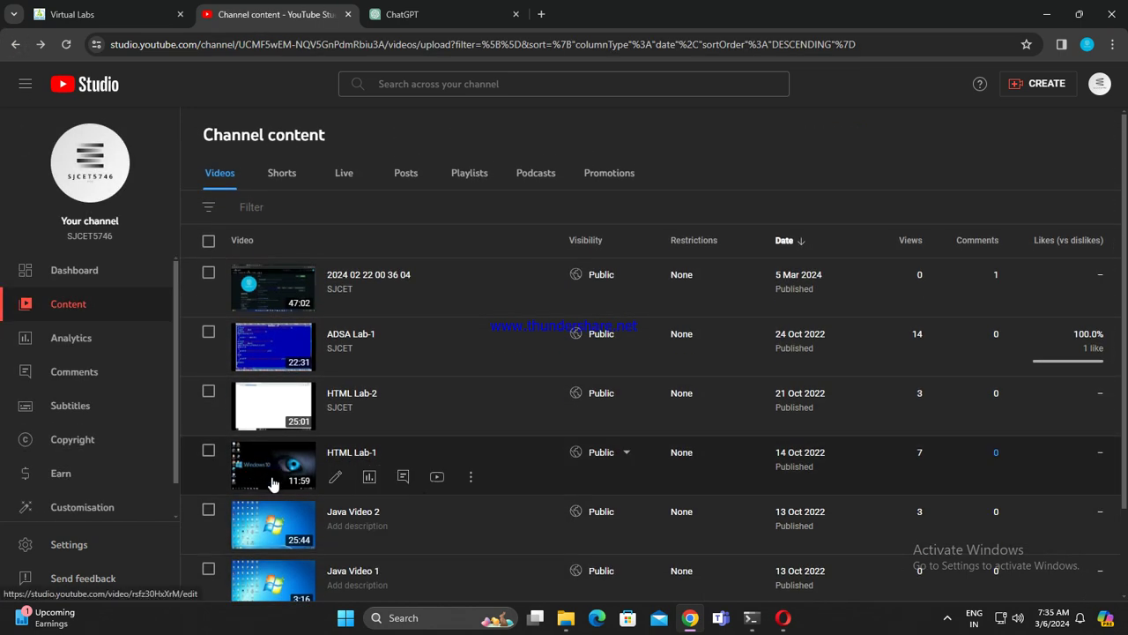
pyautogui.click(275, 517)
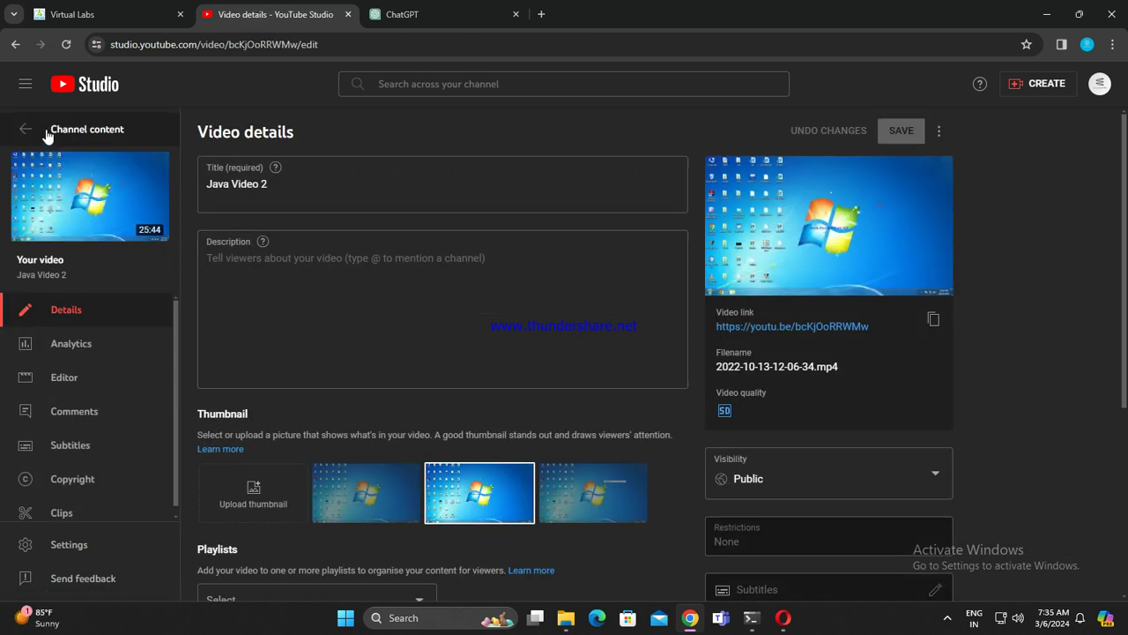
pyautogui.click(50, 132)
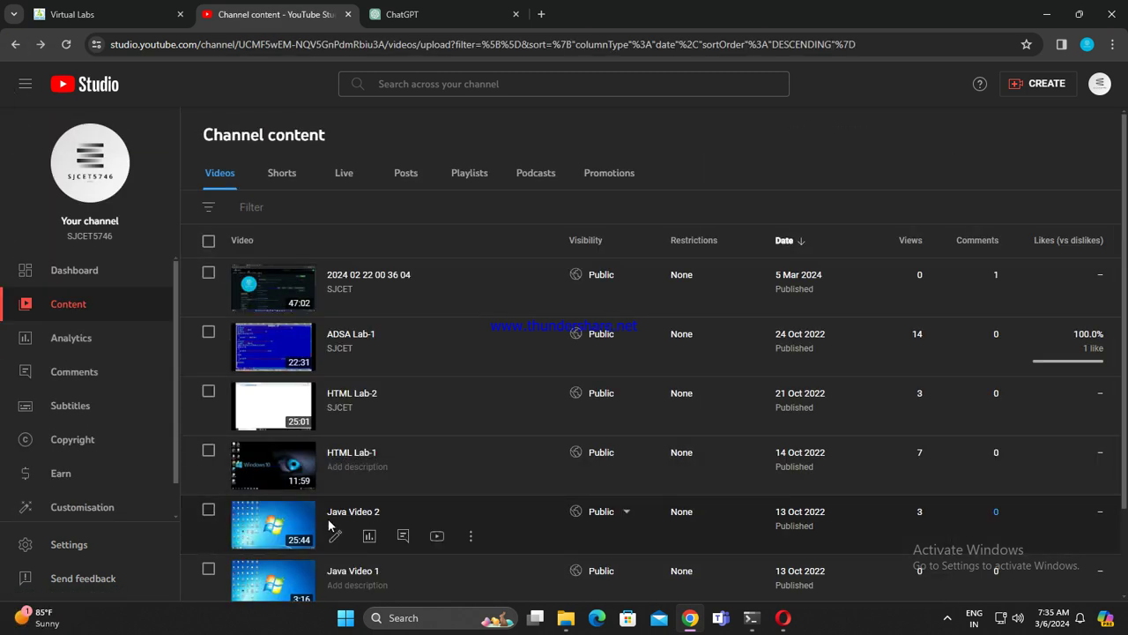
pyautogui.click(438, 536)
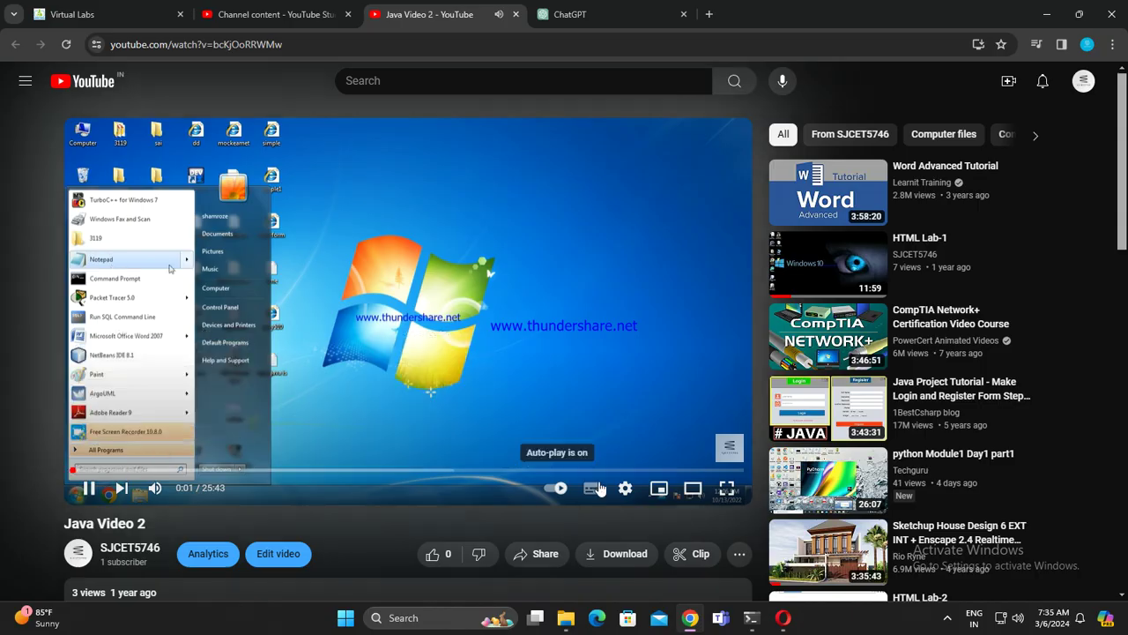
# Step: Play Java Video 2 full screen, skipping ahead through 1:37, 4:41 and 7:22
pyautogui.click(726, 487)
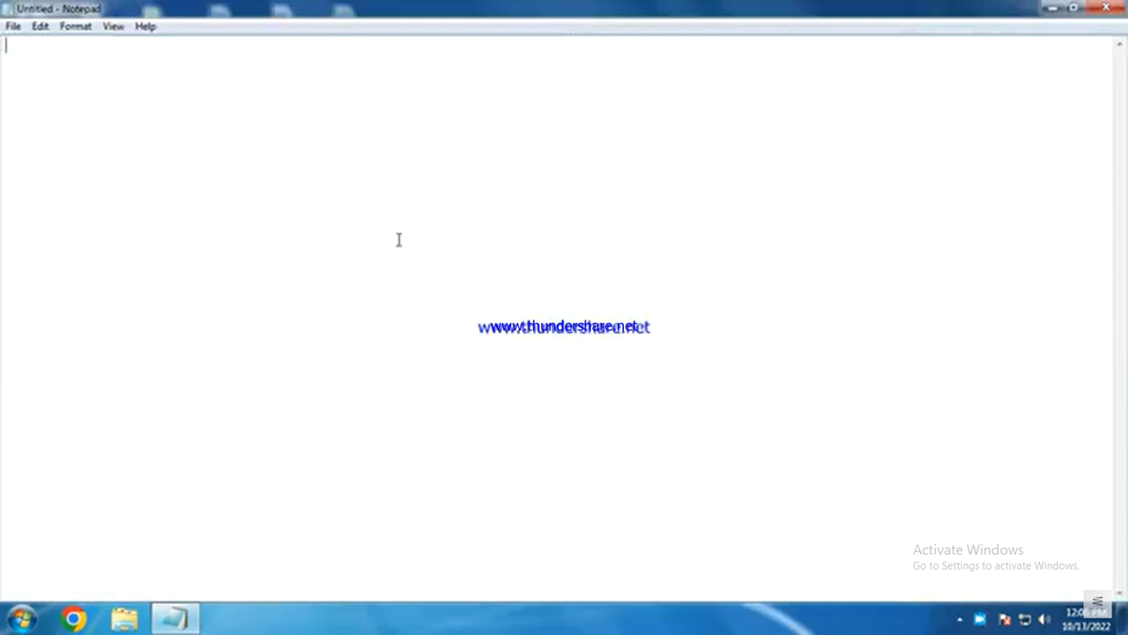
pyautogui.moveTo(476, 388)
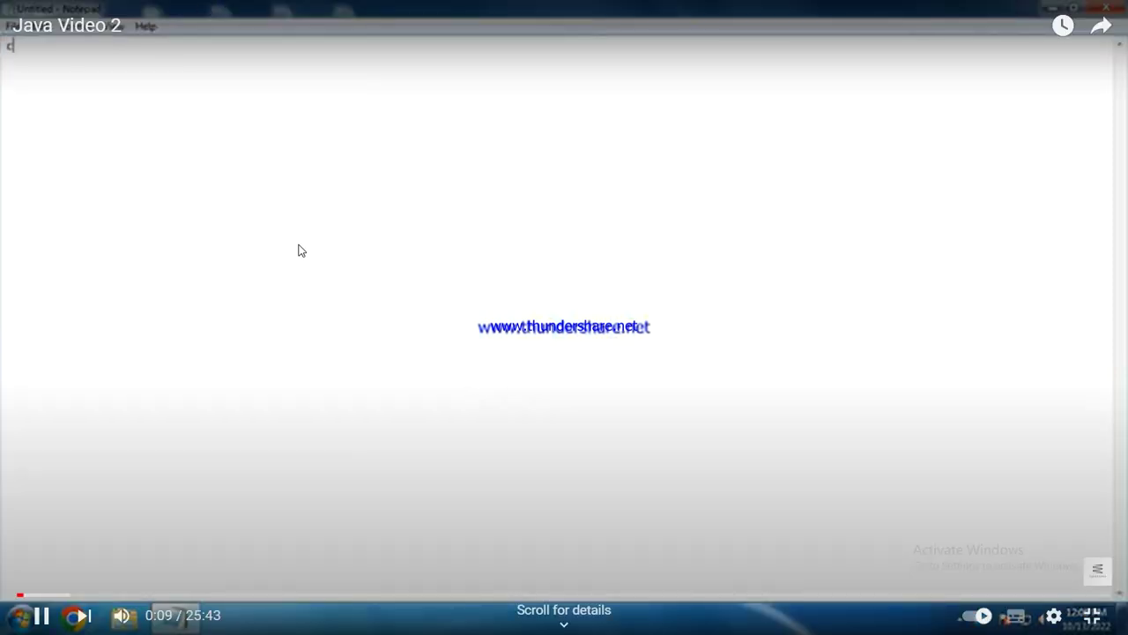
pyautogui.click(85, 594)
pyautogui.click(216, 595)
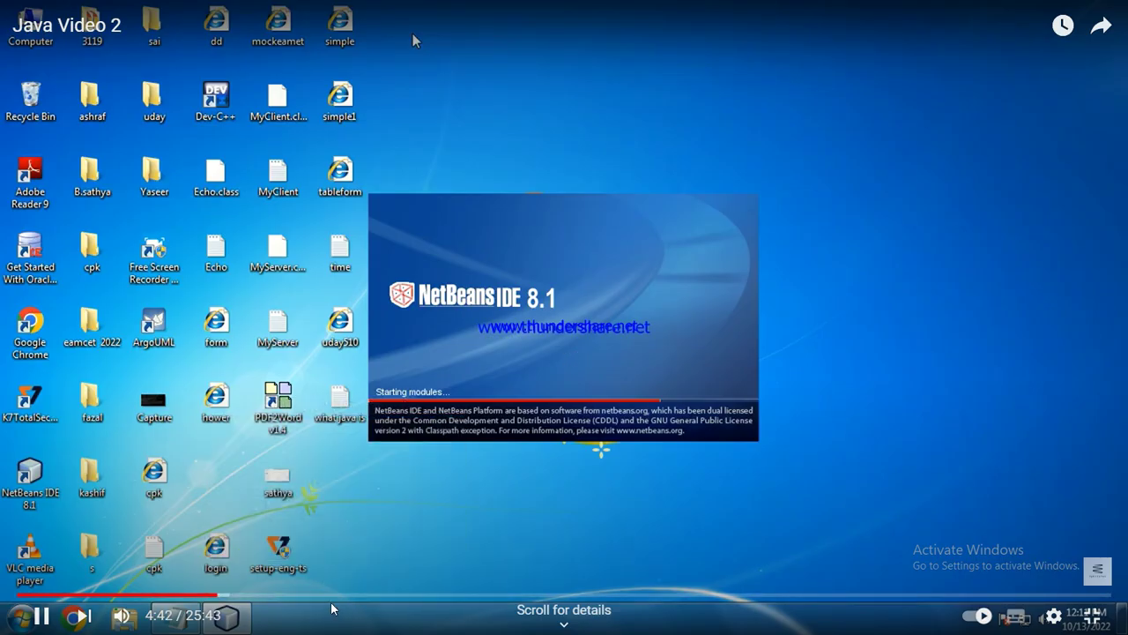
pyautogui.click(331, 595)
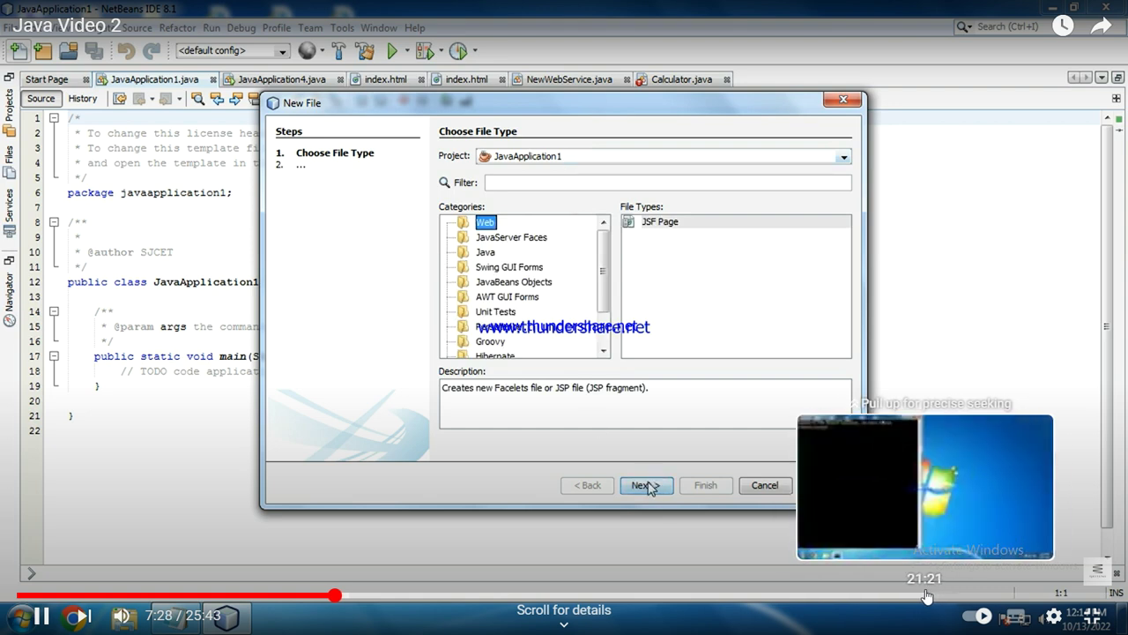
# Step: Jump the video to about 21:21 and leave full-screen playback
pyautogui.click(926, 594)
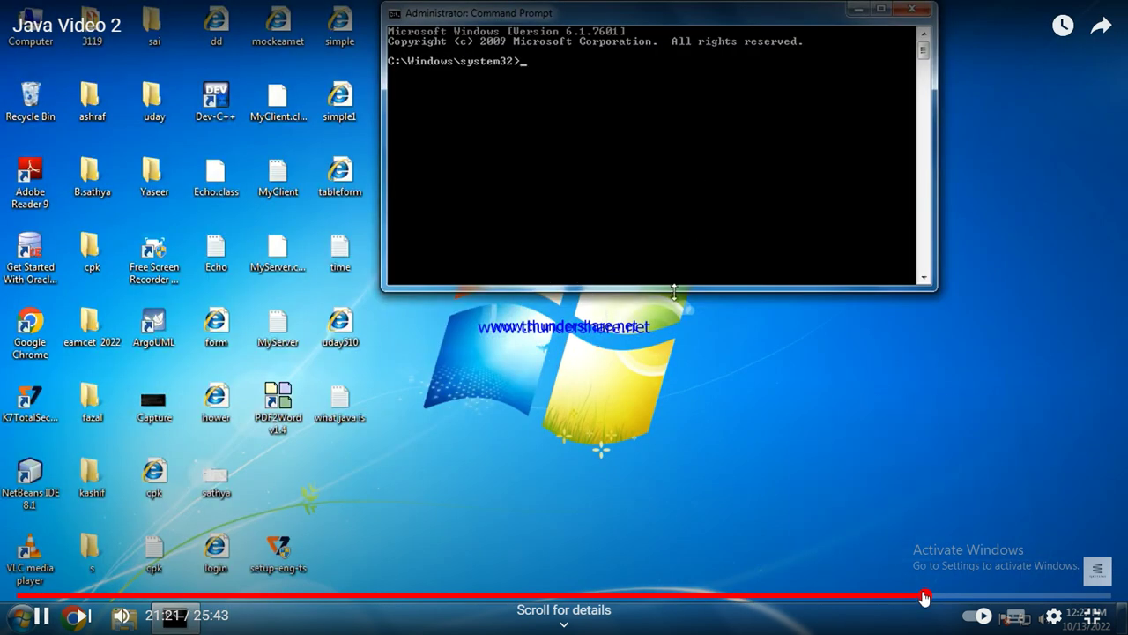
pyautogui.moveTo(925, 594); pyautogui.dragTo(927, 593)
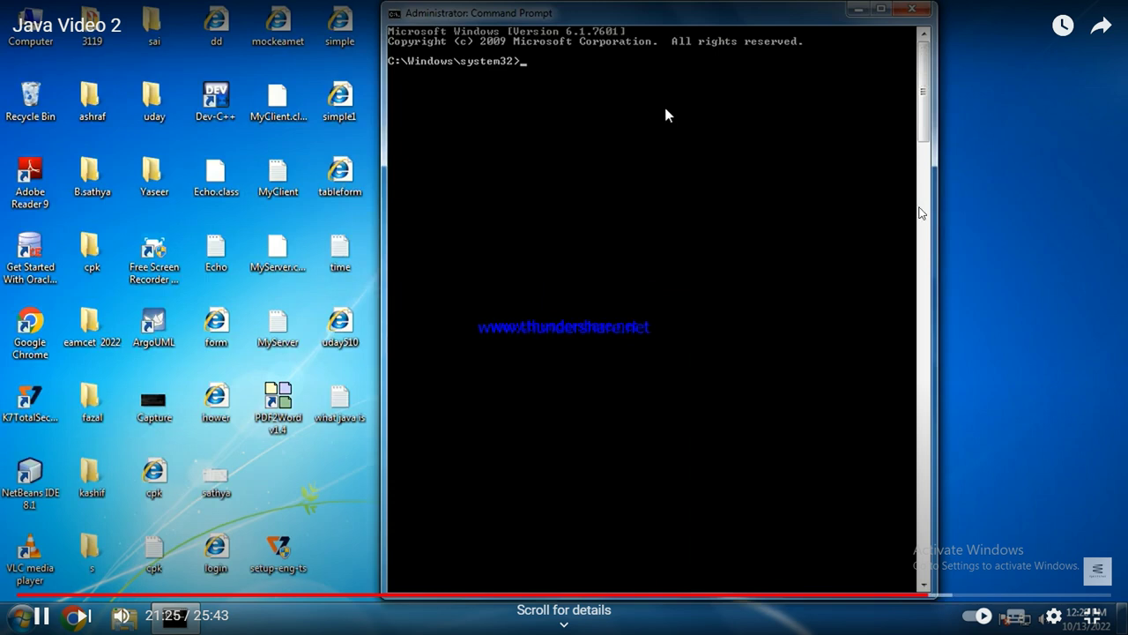
pyautogui.click(564, 48)
pyautogui.scroll(-1, 564, 370)
pyautogui.scroll(1, 529, 264)
pyautogui.click(515, 15)
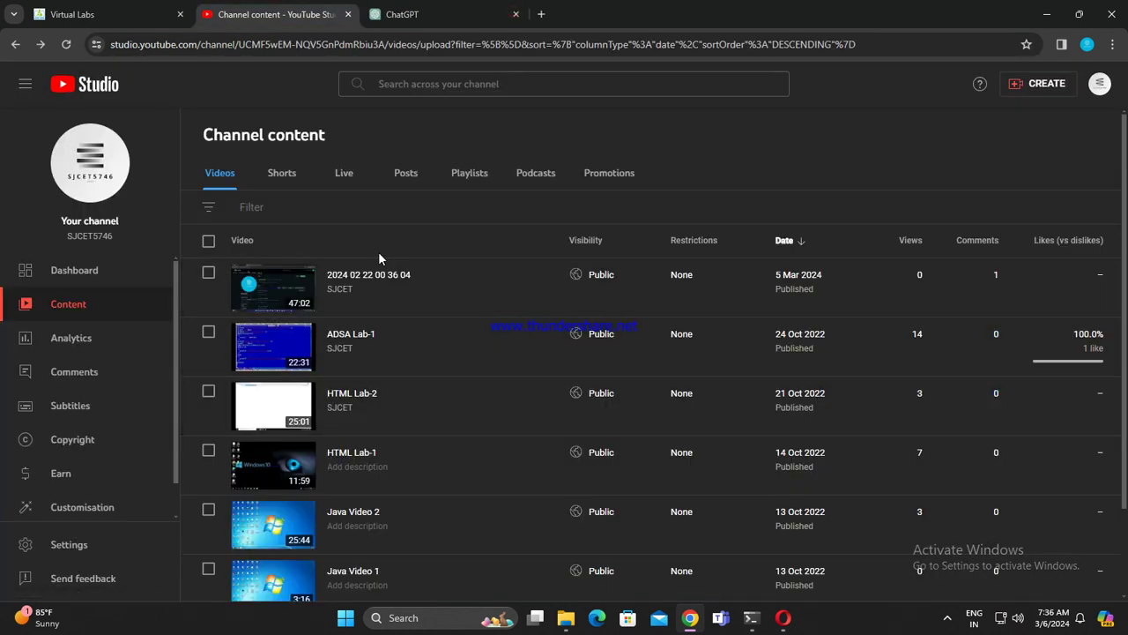
pyautogui.click(333, 298)
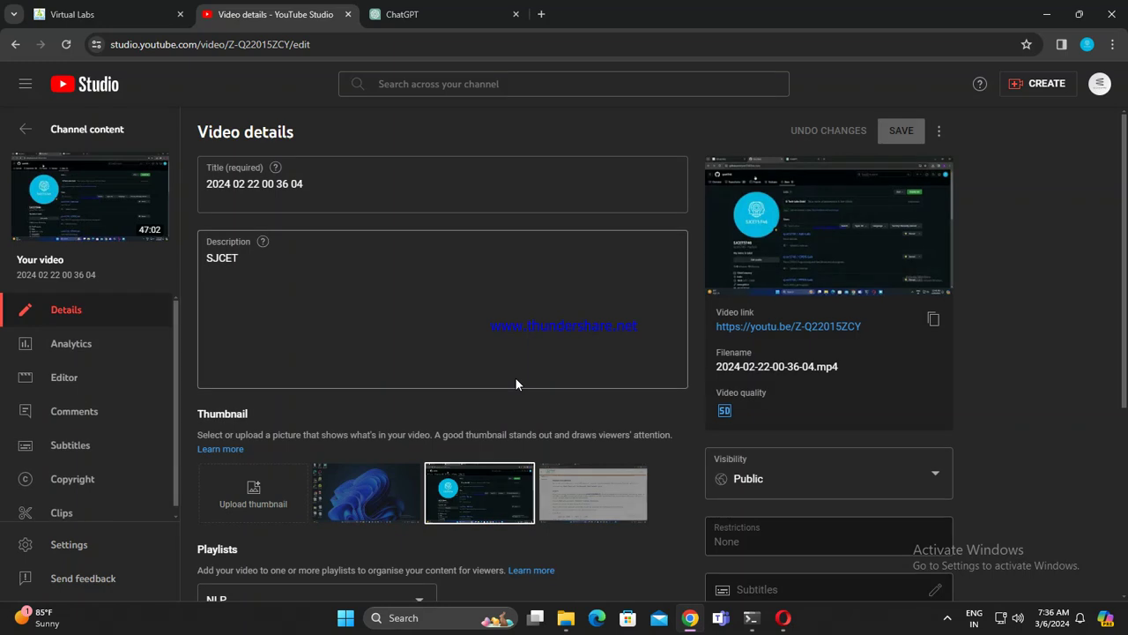
pyautogui.tripleClick(308, 183)
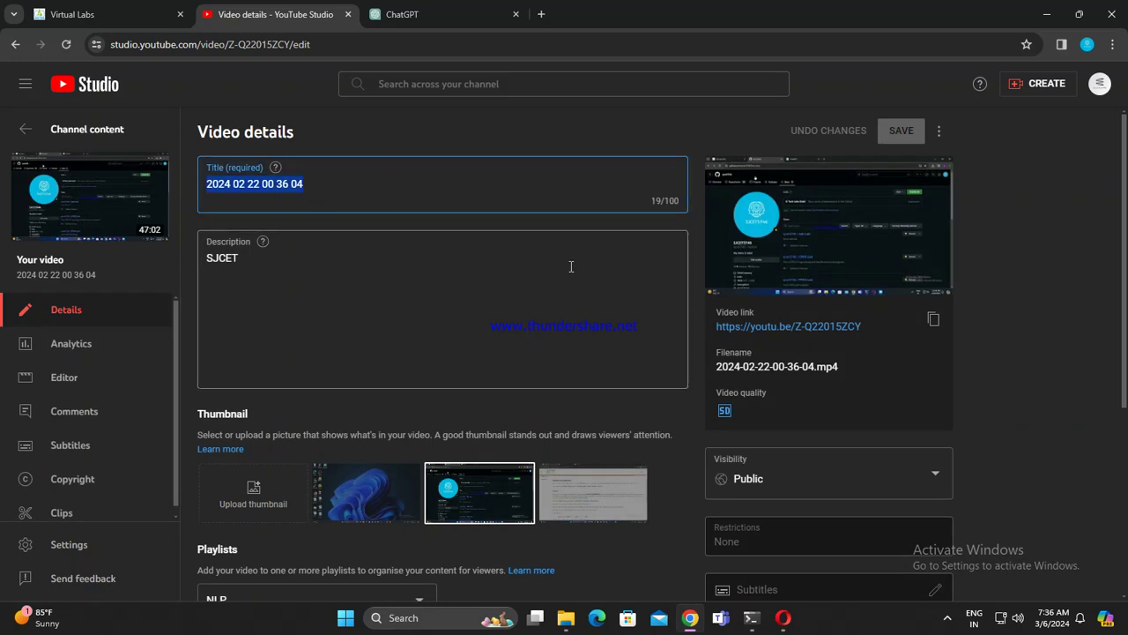
pyautogui.write('Nla')
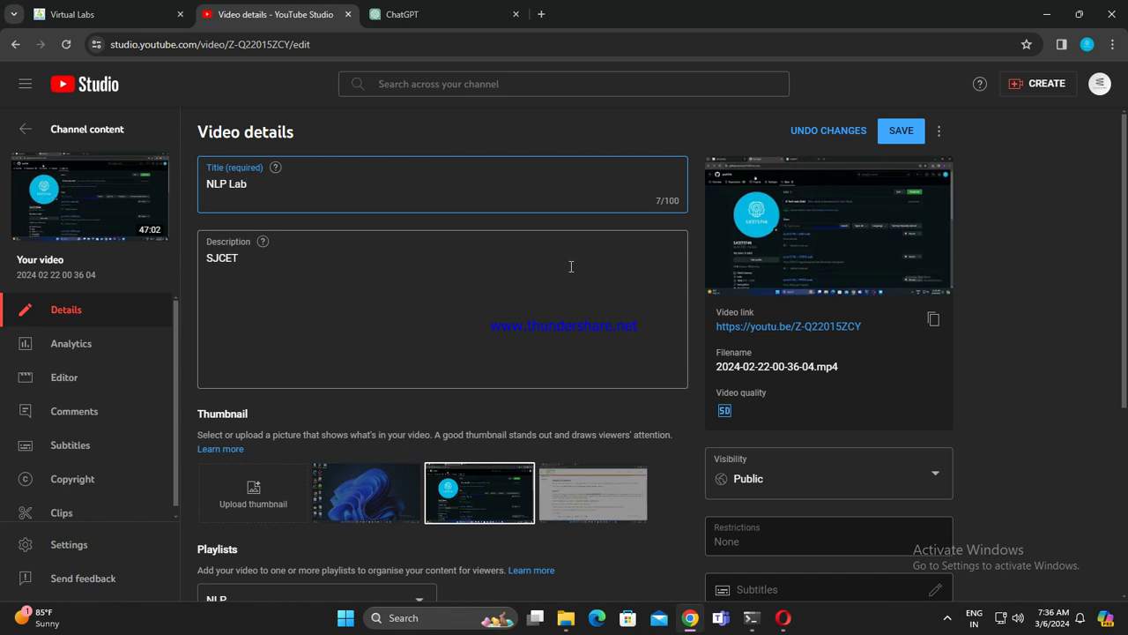
pyautogui.click(903, 133)
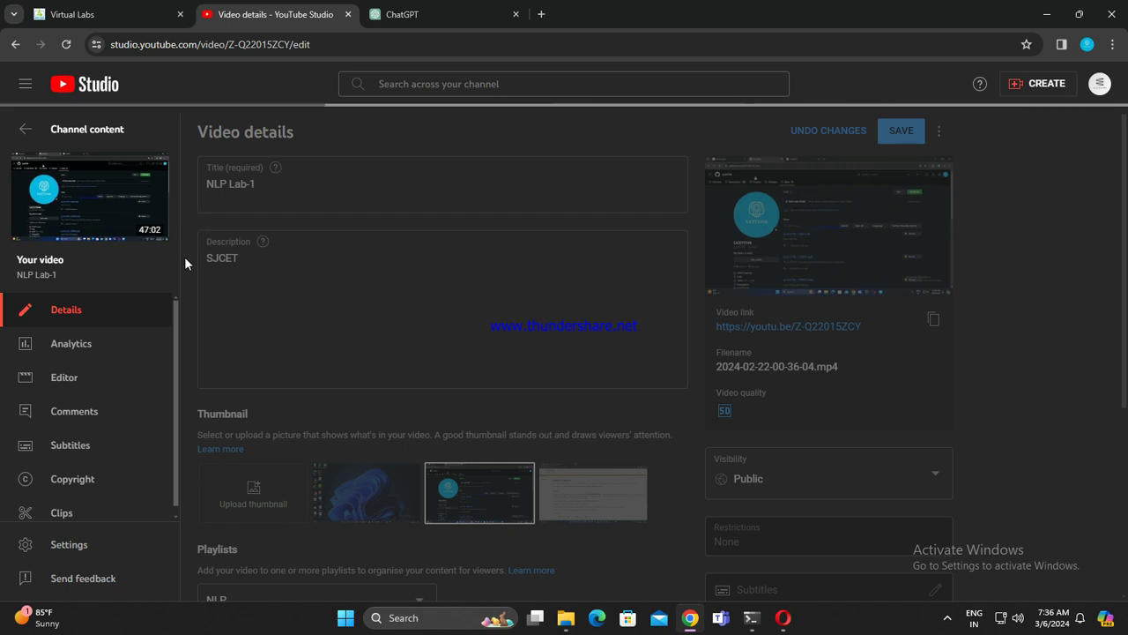
pyautogui.click(248, 259)
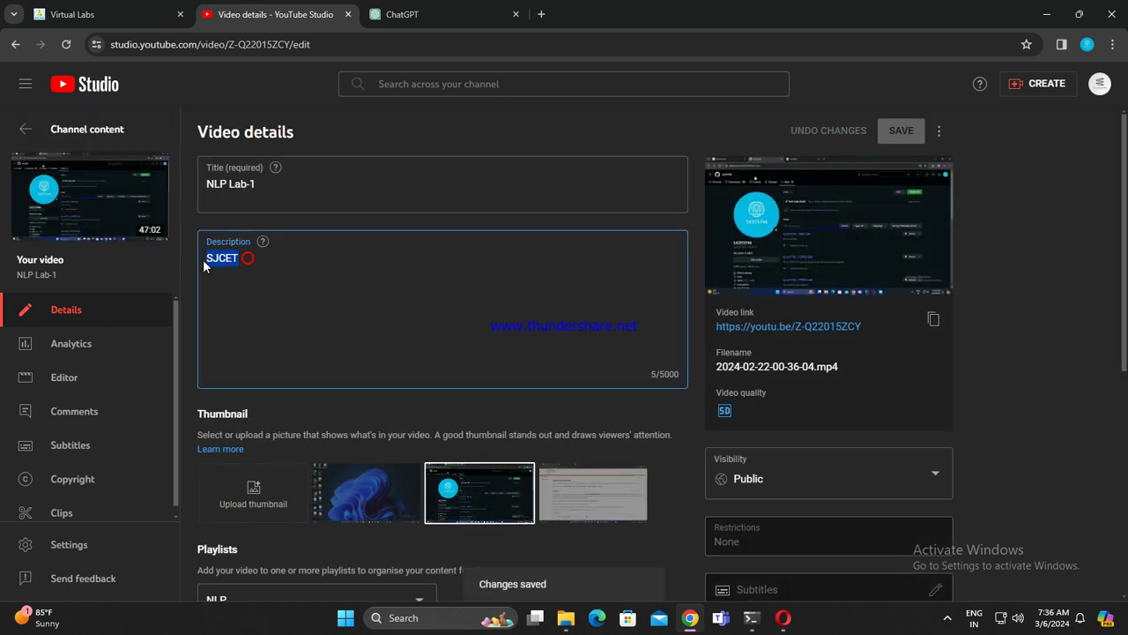
pyautogui.press('BackSpace')
pyautogui.write('@')
pyautogui.press('BackSpace')
pyautogui.write('#')
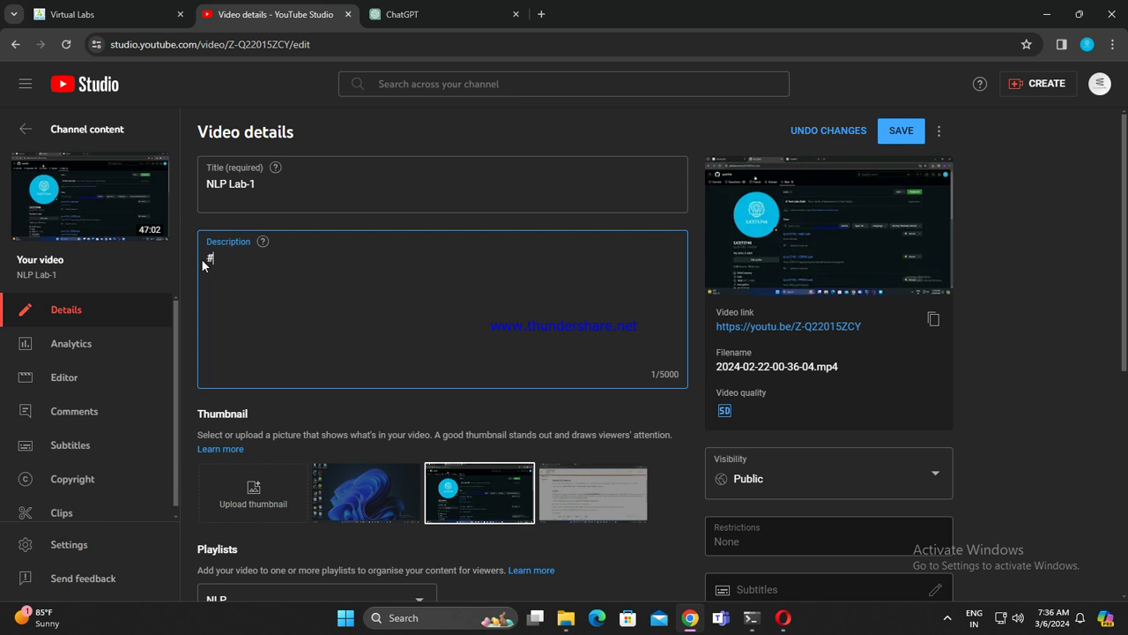
pyautogui.write('@sjcet5746')
pyautogui.write('outu')
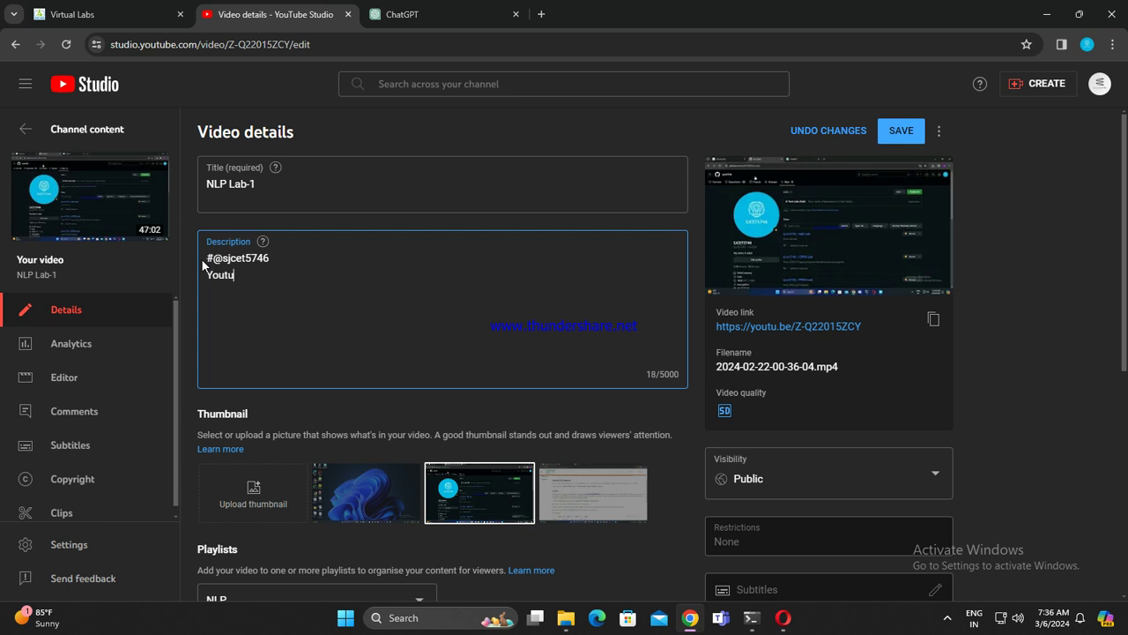
pyautogui.write('be:http')
pyautogui.press('BackSpace')
pyautogui.press('BackSpace')
pyautogui.press('BackSpace')
pyautogui.press('BackSpace')
pyautogui.press('BackSpace')
pyautogui.write(': ;')
pyautogui.press('BackSpace')
pyautogui.write('https://www.')
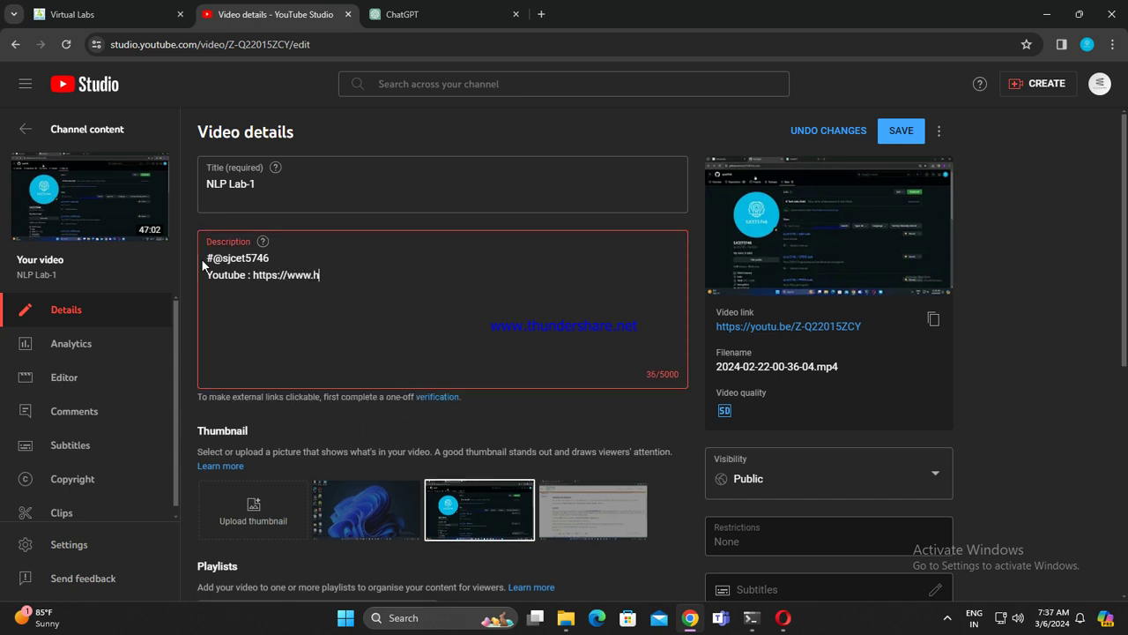
pyautogui.write('google.com/')
pyautogui.write('@gs')
pyautogui.press('BackSpace')
pyautogui.press('BackSpace')
pyautogui.write('sjcet')
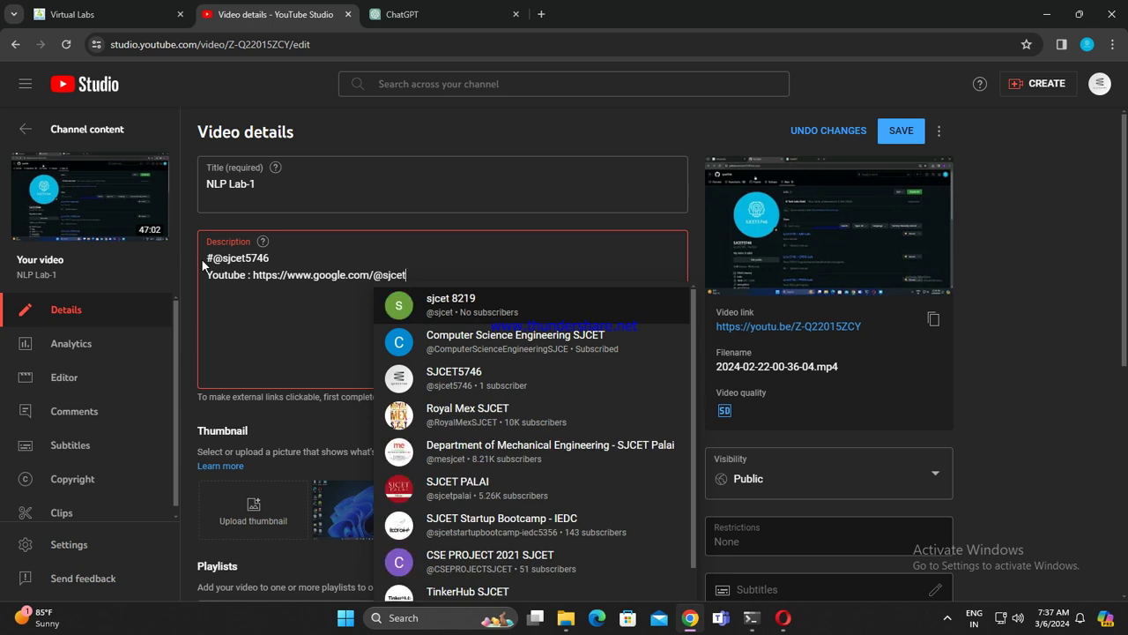
pyautogui.write('5746')
pyautogui.press('Return')
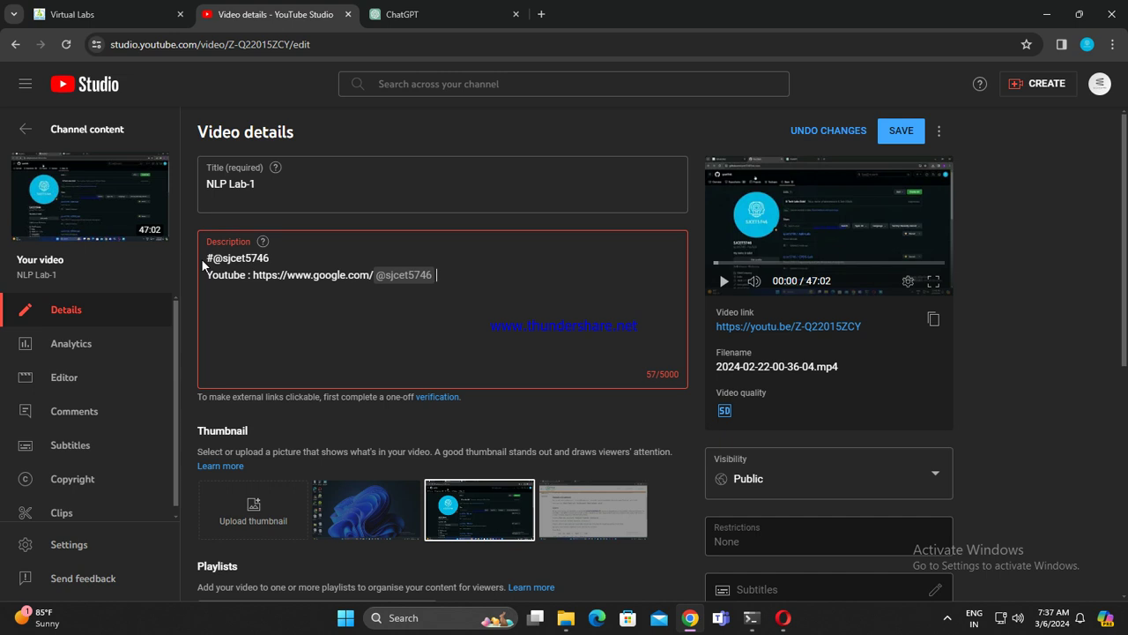
pyautogui.click(906, 136)
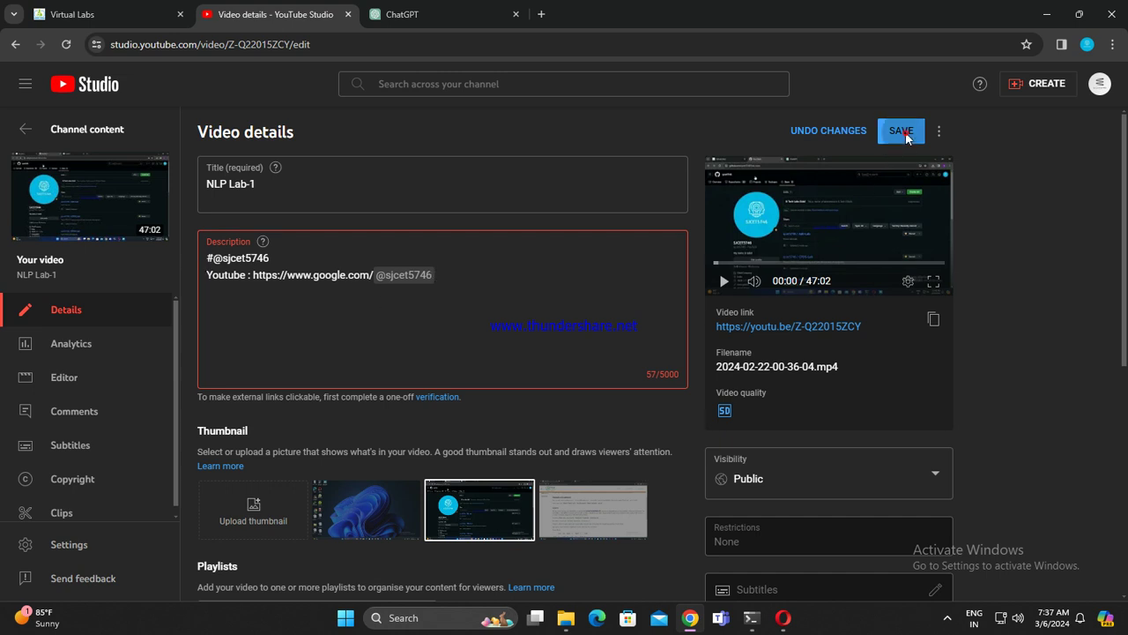
pyautogui.click(17, 46)
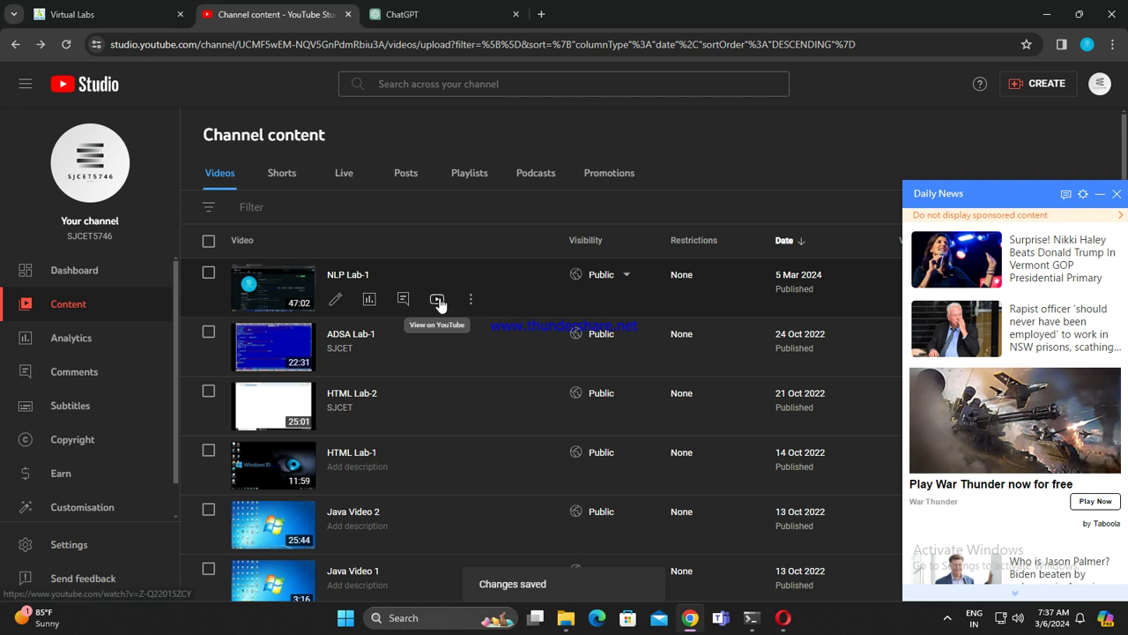
pyautogui.click(437, 299)
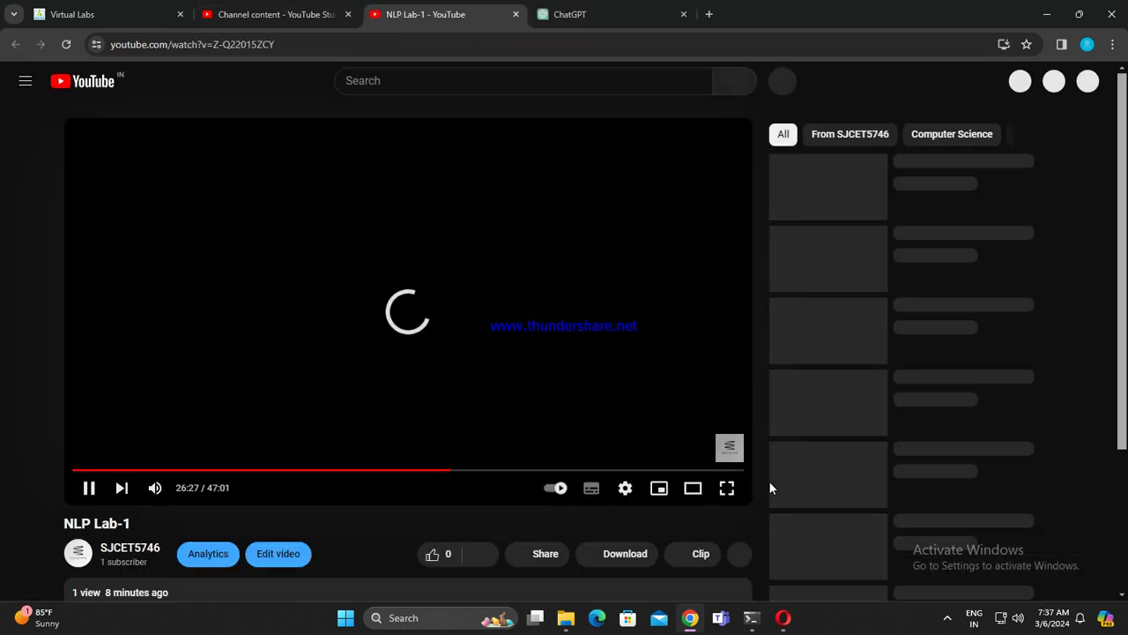
pyautogui.scroll(-1, 774, 484)
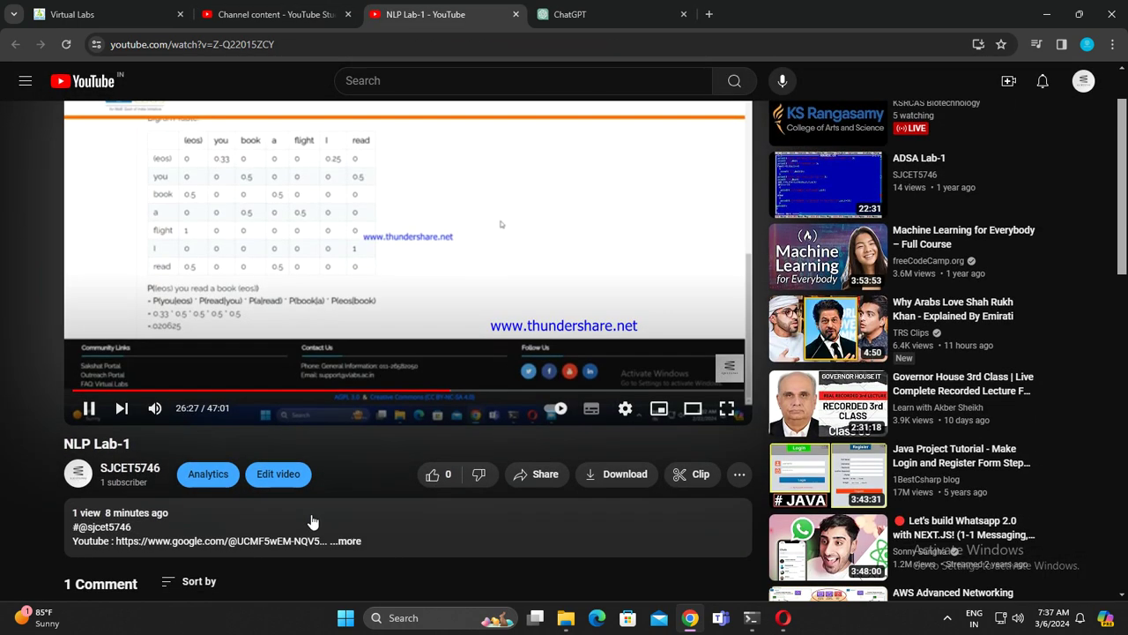
pyautogui.scroll(-1, 312, 521)
pyautogui.click(347, 480)
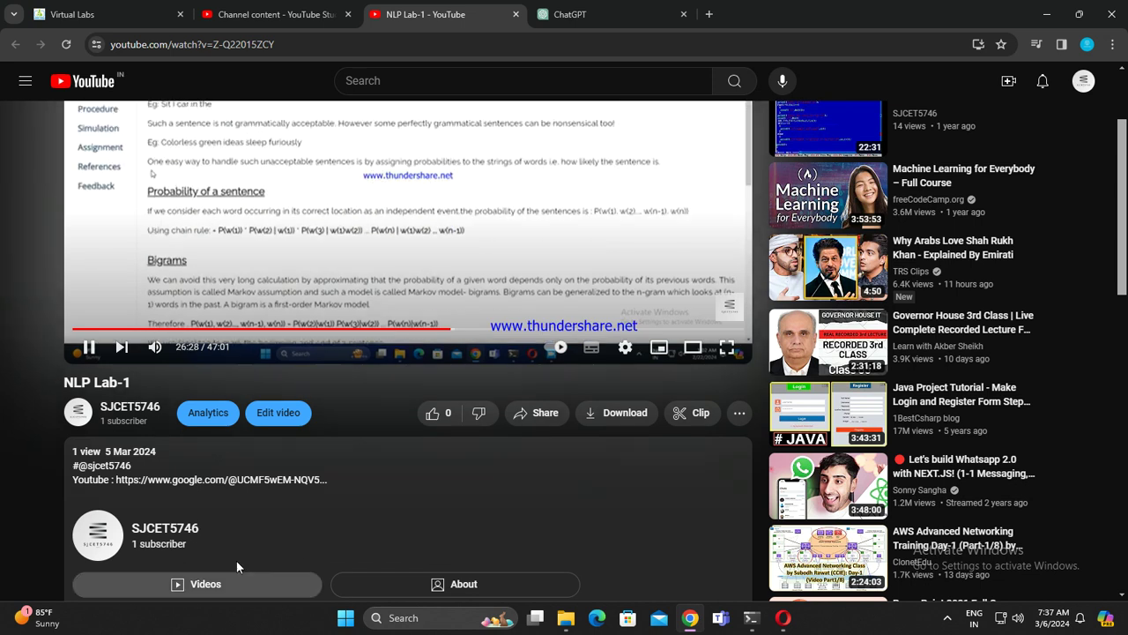
pyautogui.doubleClick(108, 465)
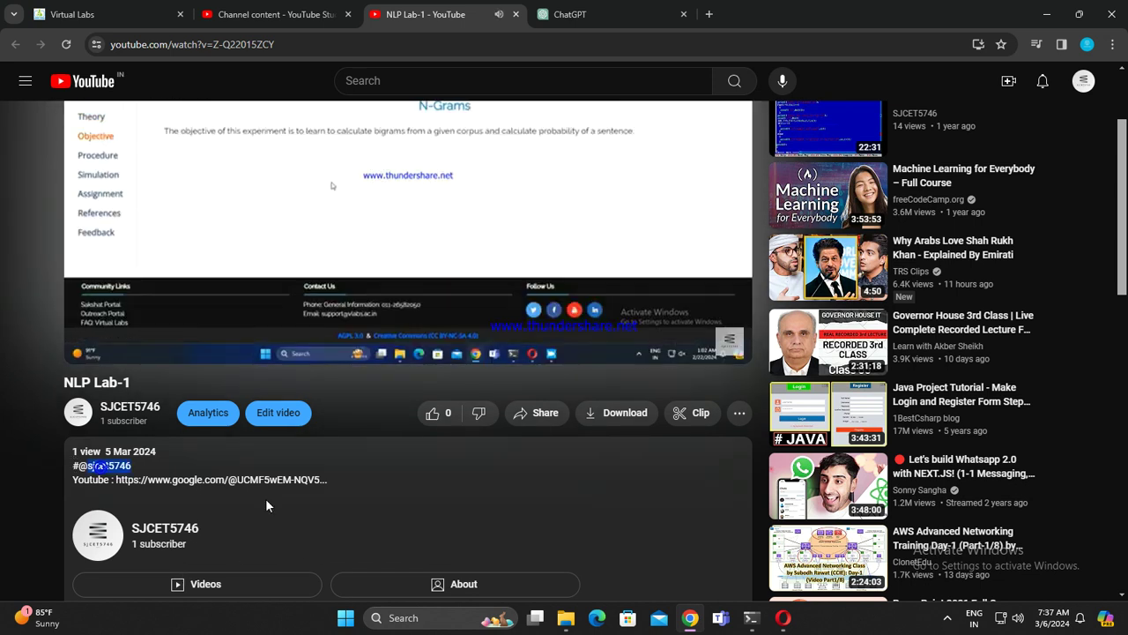
pyautogui.scroll(2, 267, 505)
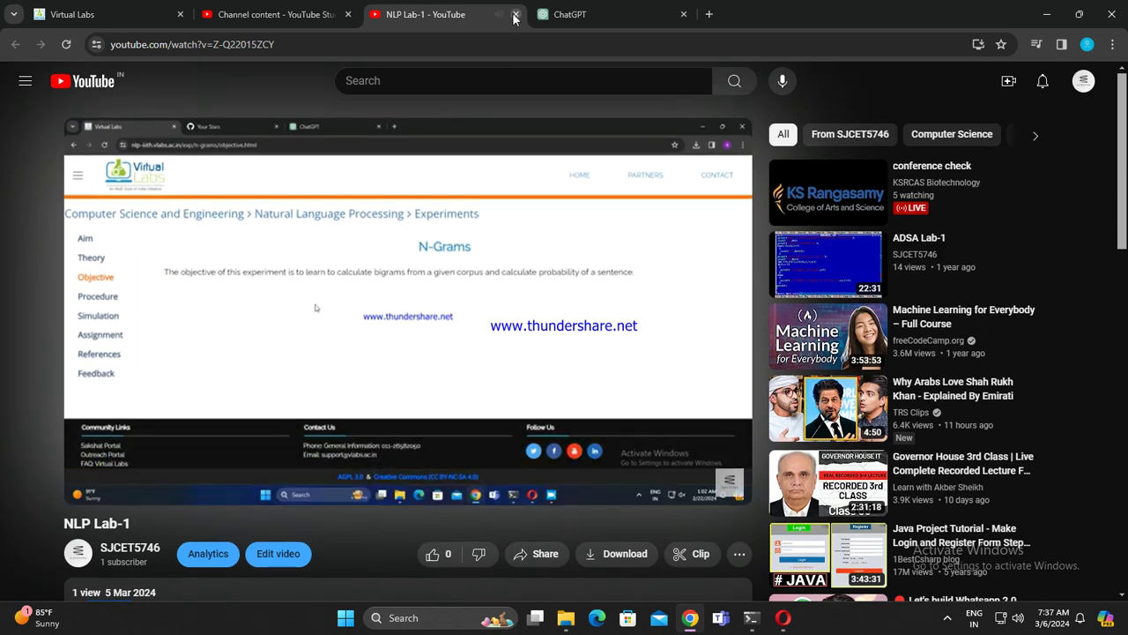
pyautogui.click(516, 17)
# Step: Open and dismiss NLP Lab-1's visibility options unchanged, then switch to the ChatGPT tab
pyautogui.scroll(-2, 441, 405)
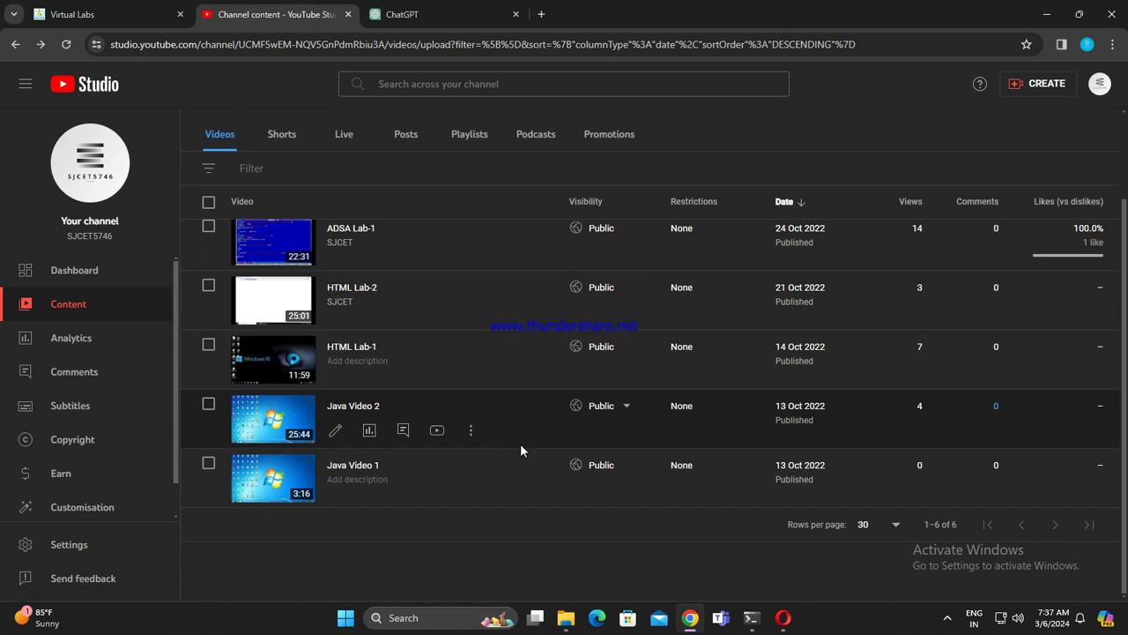
pyautogui.scroll(2, 524, 440)
pyautogui.scroll(-2, 498, 247)
pyautogui.scroll(2, 903, 408)
pyautogui.moveTo(1101, 348)
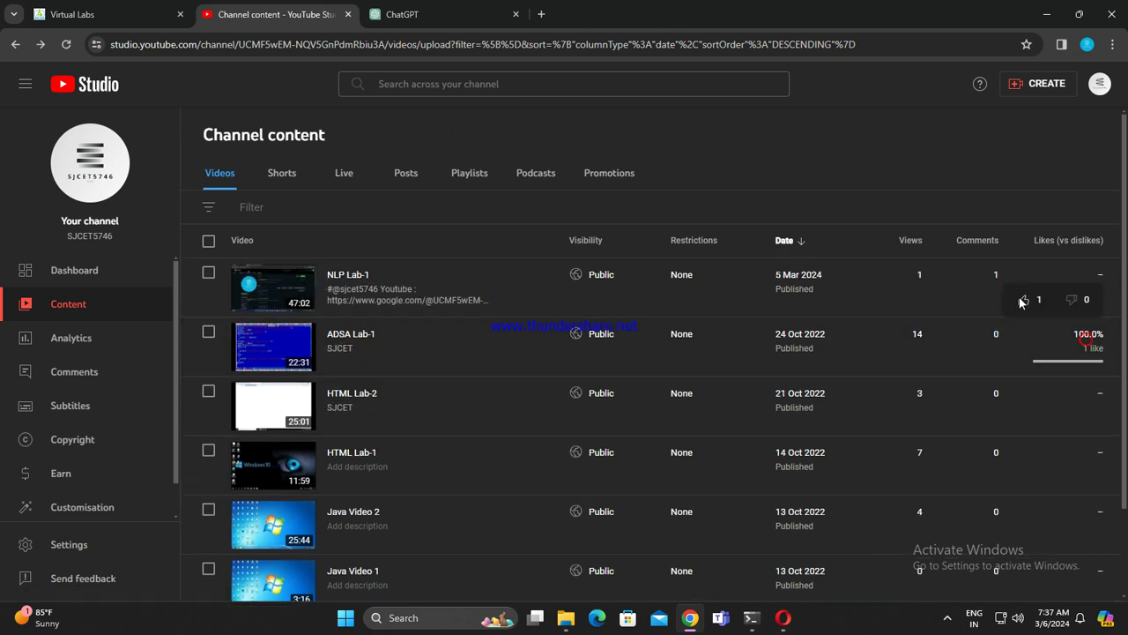
pyautogui.moveTo(1098, 274)
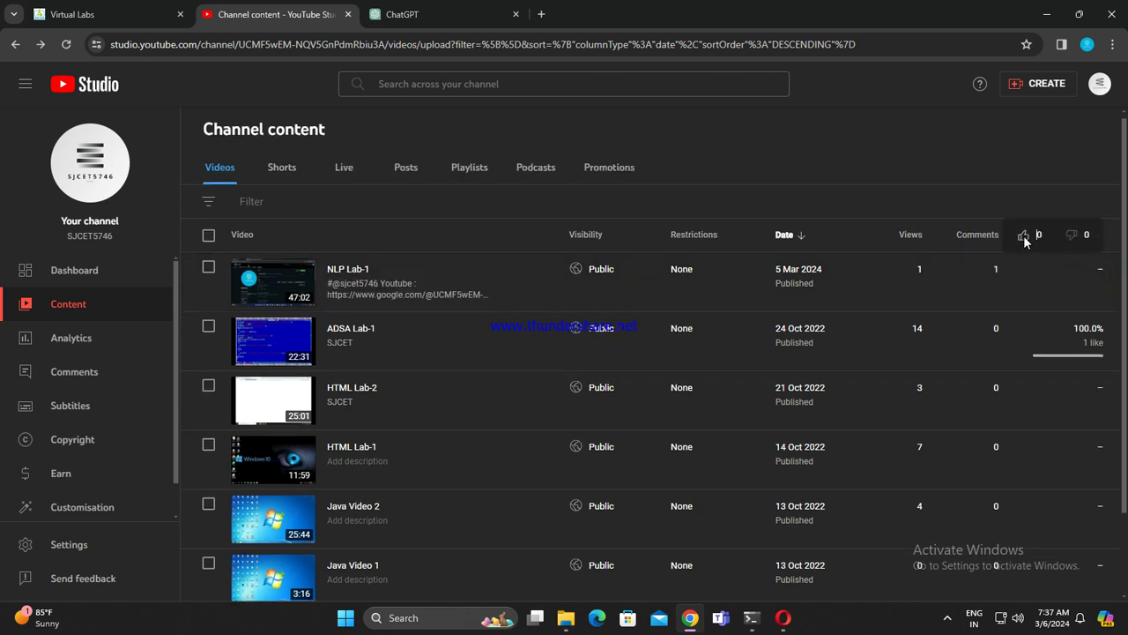
pyautogui.click(587, 269)
pyautogui.click(985, 106)
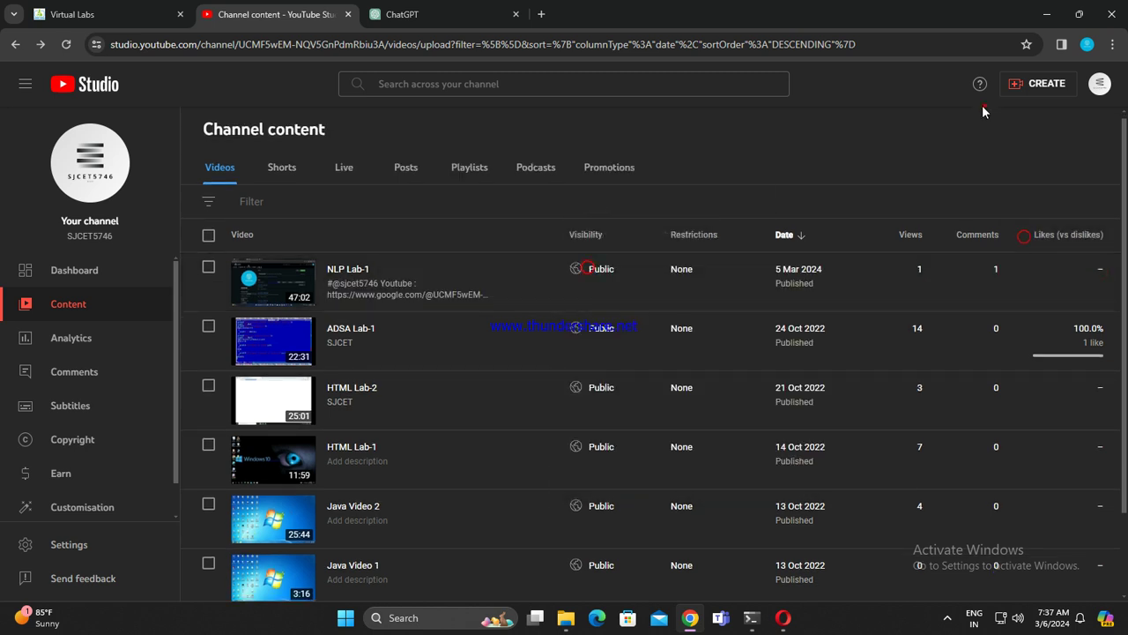
pyautogui.click(407, 14)
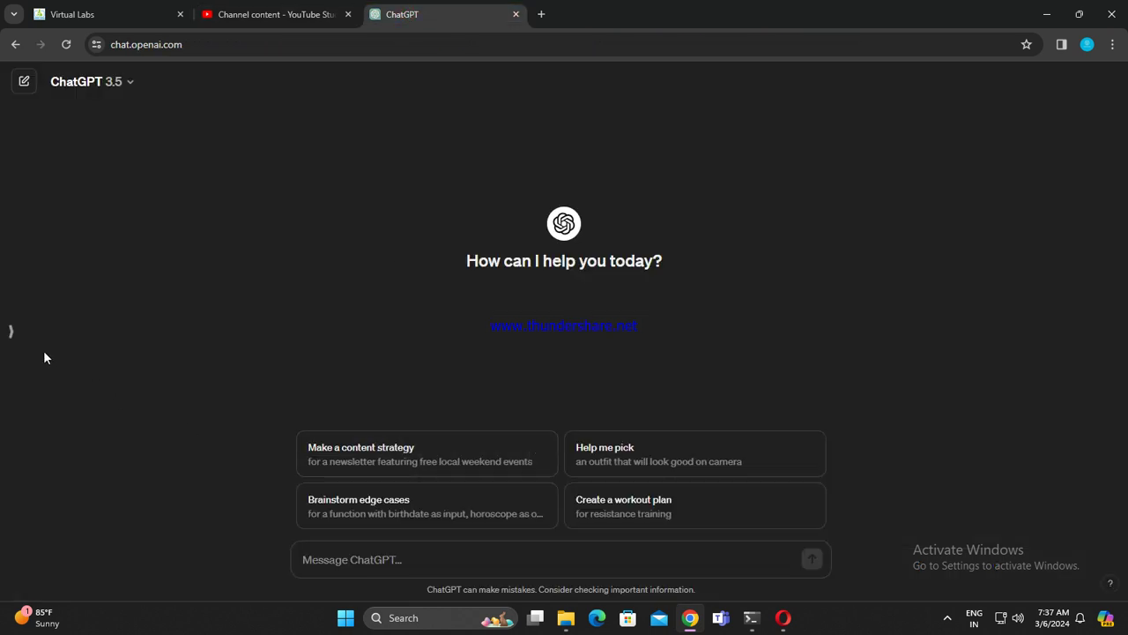
# Step: Open the 'NLP Lab Gskd' conversation from ChatGPT's chat history and hide the chat list
pyautogui.click(14, 329)
pyautogui.click(195, 328)
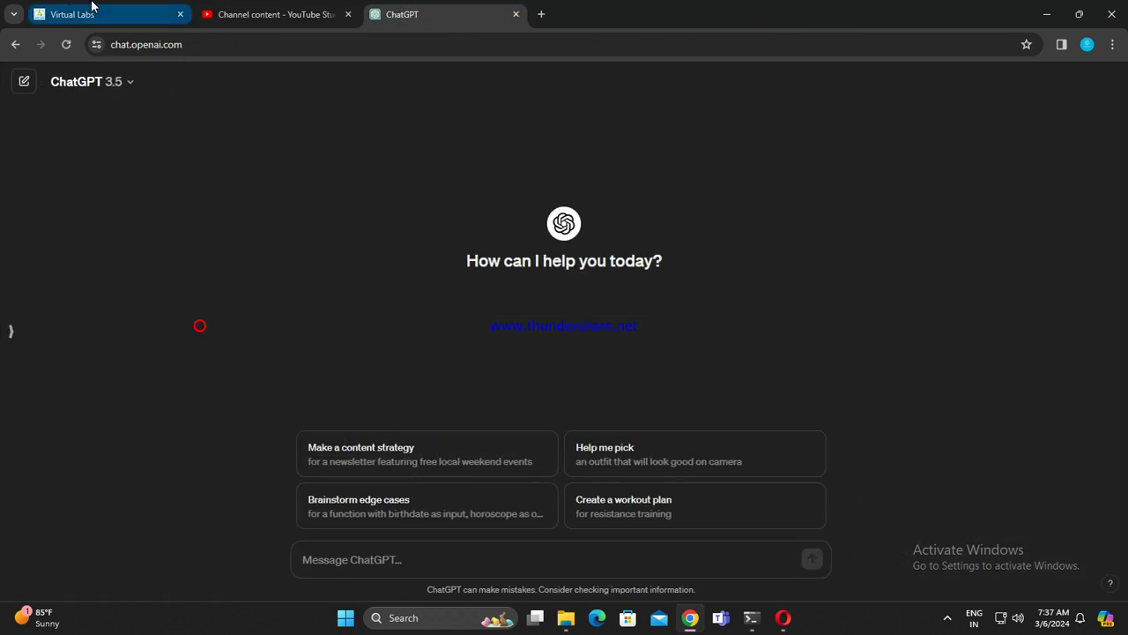
pyautogui.click(88, 14)
pyautogui.click(274, 7)
pyautogui.click(400, 23)
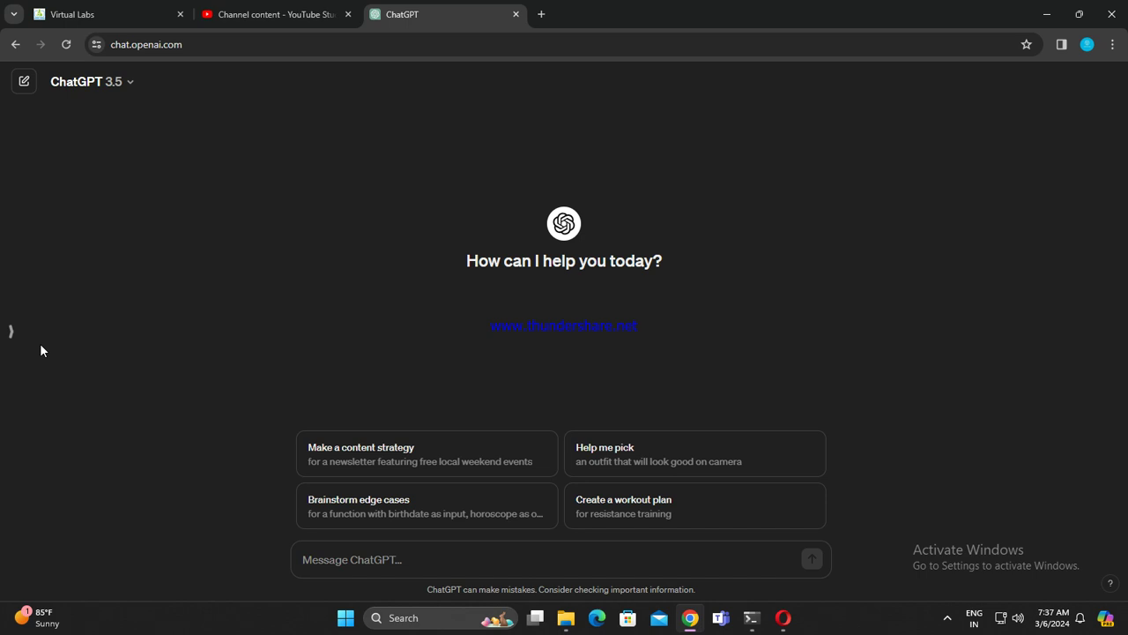
pyautogui.click(13, 331)
pyautogui.scroll(-8, 108, 444)
pyautogui.scroll(-10, 106, 444)
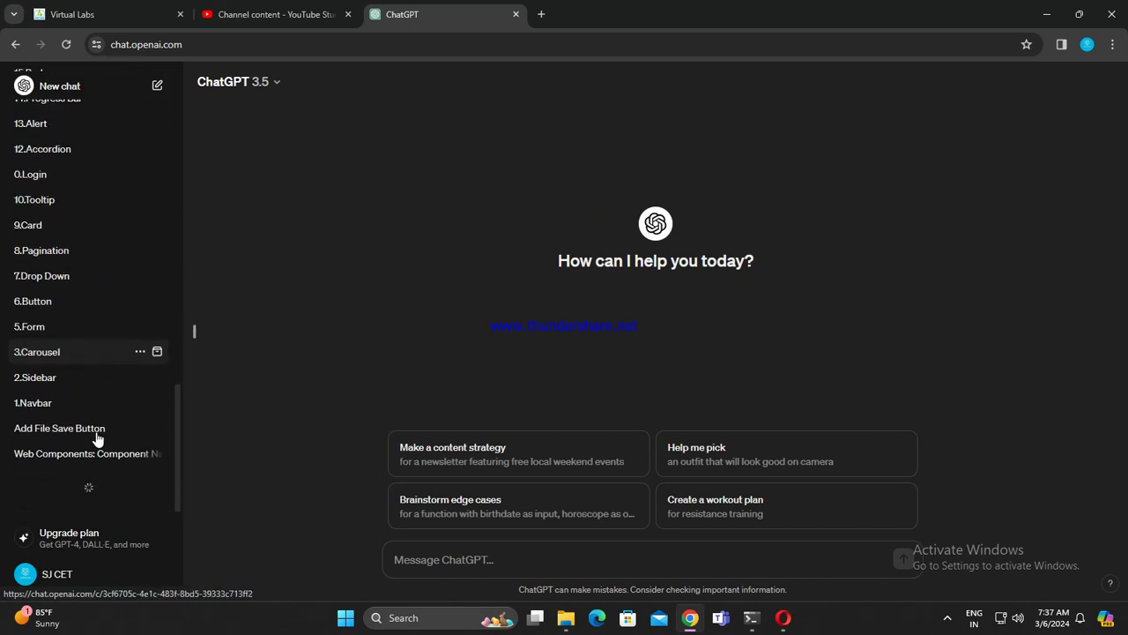
pyautogui.scroll(-3, 100, 410)
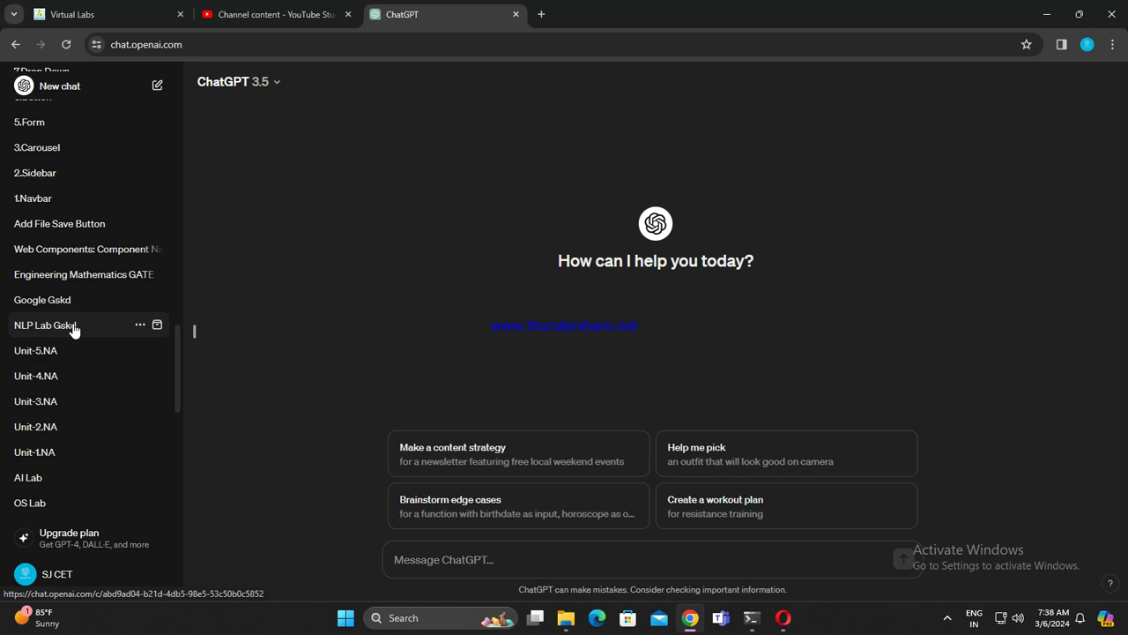
pyautogui.click(73, 328)
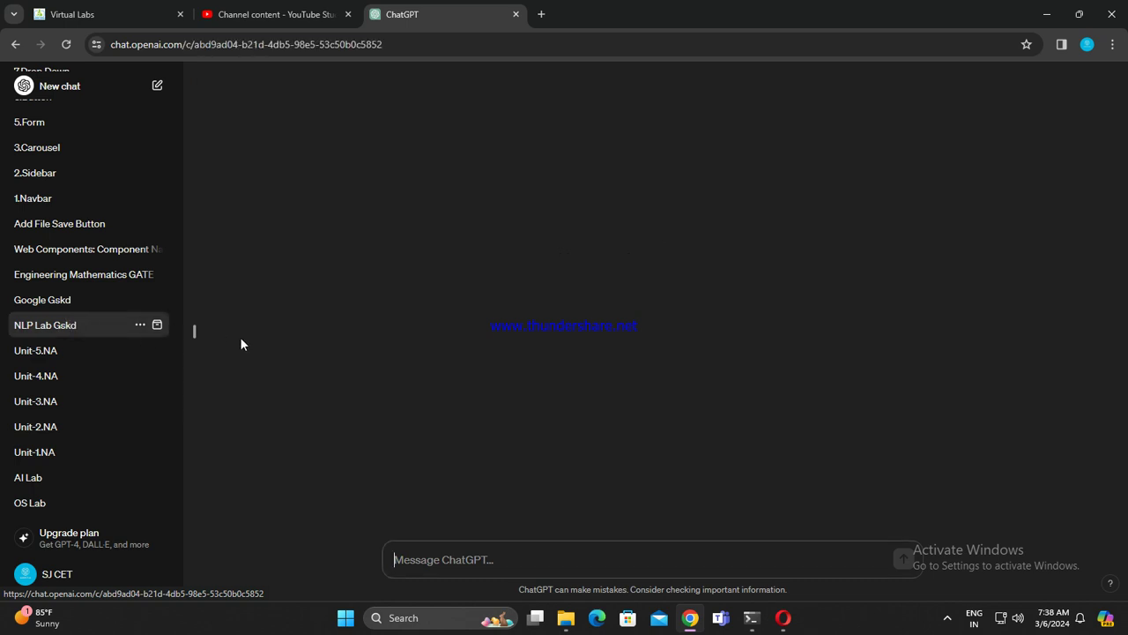
pyautogui.click(195, 330)
# Step: Copy the trigram-probability Python code from the answer and switch to the Jupyter file list
pyautogui.scroll(3, 777, 520)
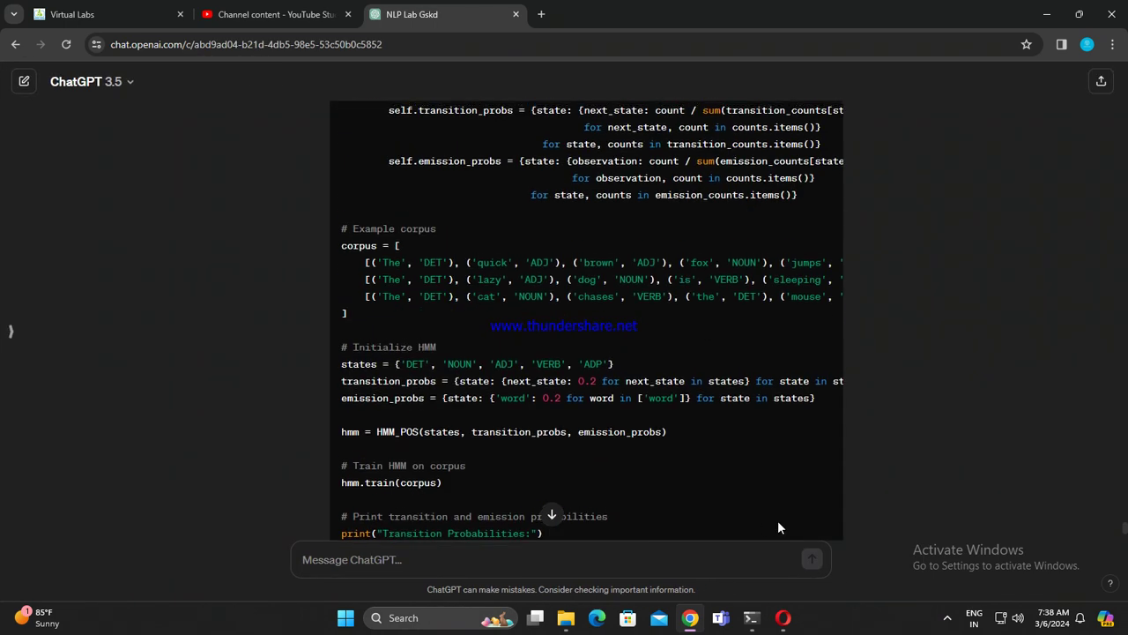
pyautogui.scroll(-10, 853, 429)
pyautogui.scroll(4, 850, 428)
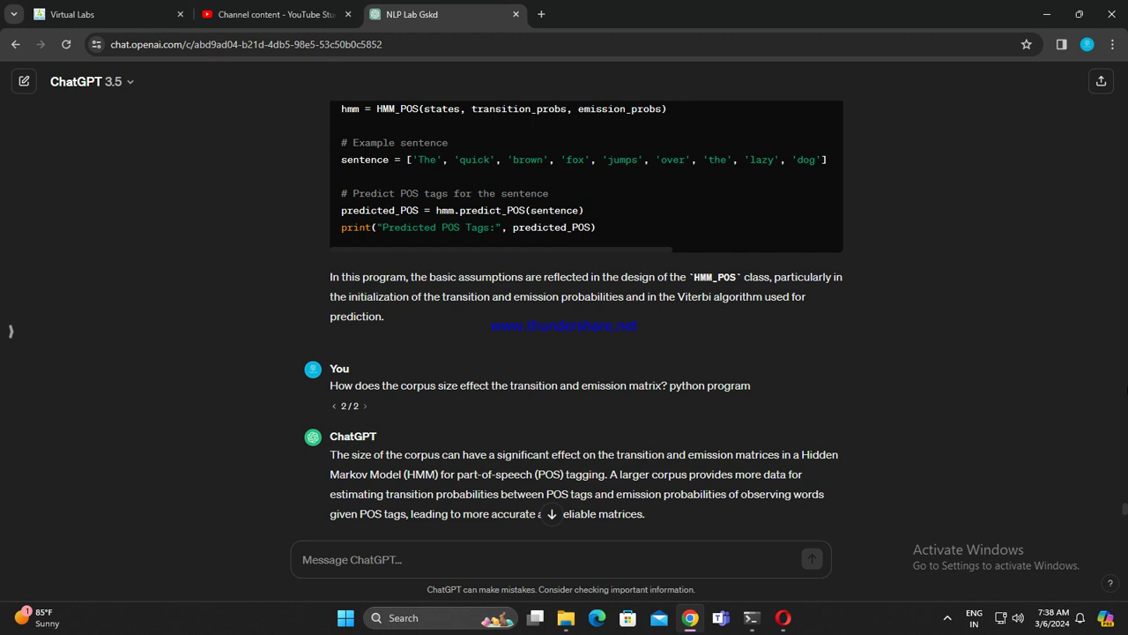
pyautogui.moveTo(1125, 511); pyautogui.dragTo(1125, 66)
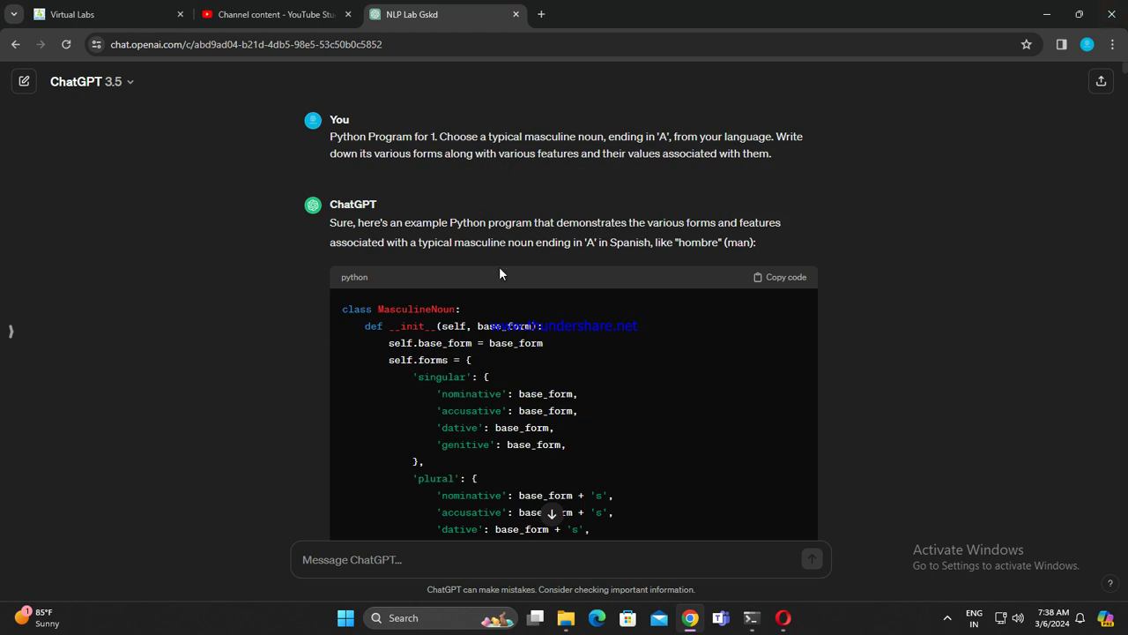
pyautogui.scroll(-20, 499, 274)
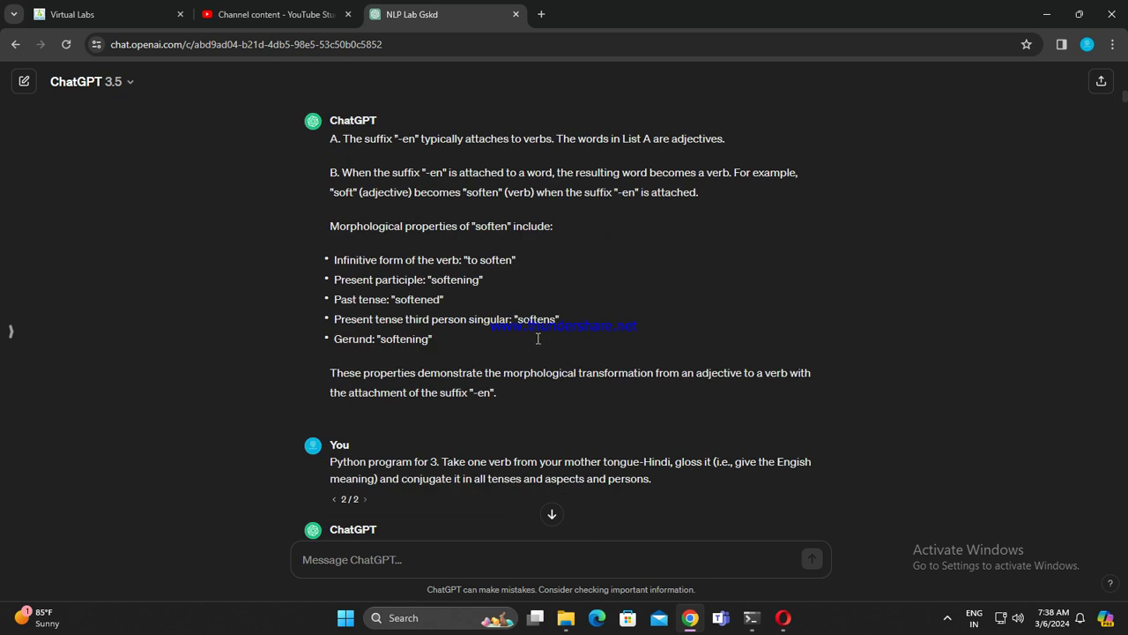
pyautogui.scroll(-15, 537, 338)
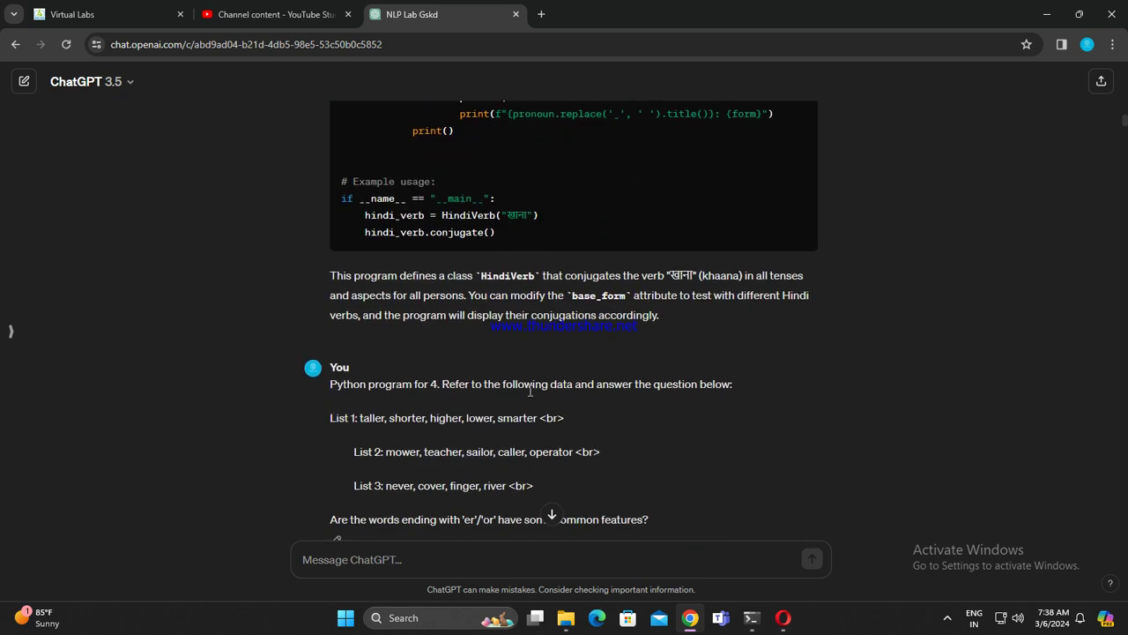
pyautogui.scroll(-10, 530, 390)
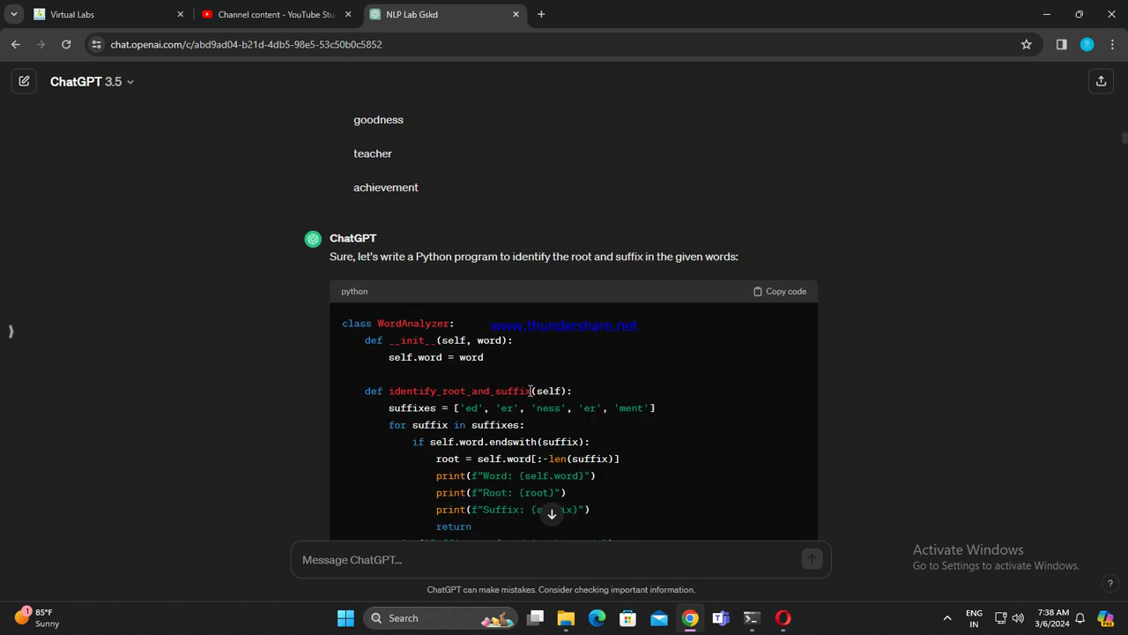
pyautogui.scroll(-10, 529, 390)
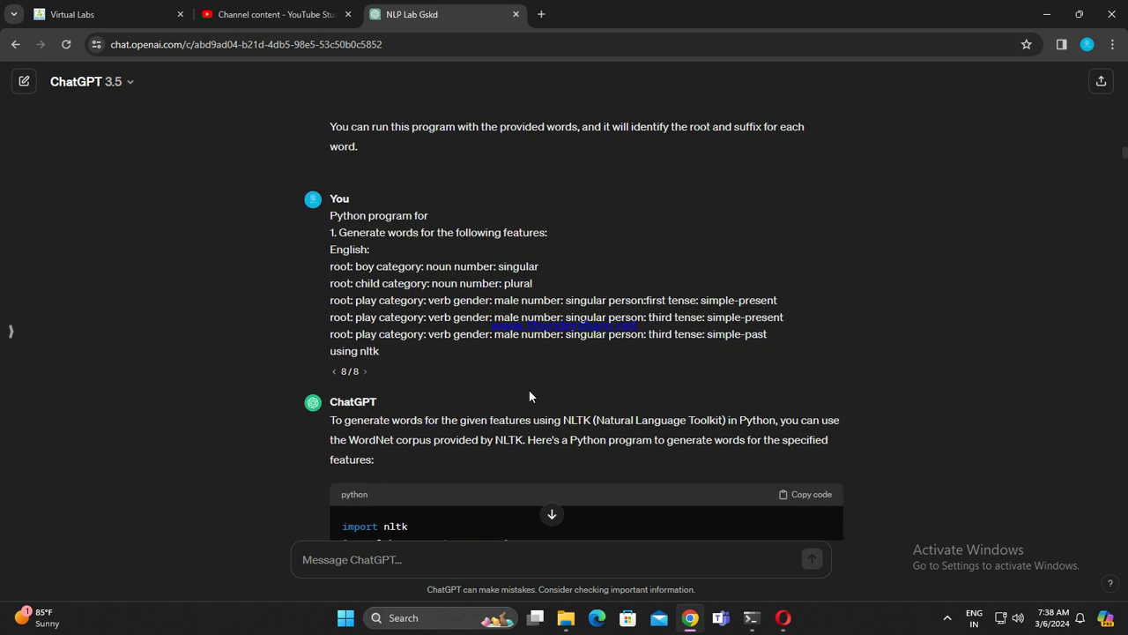
pyautogui.scroll(-10, 529, 392)
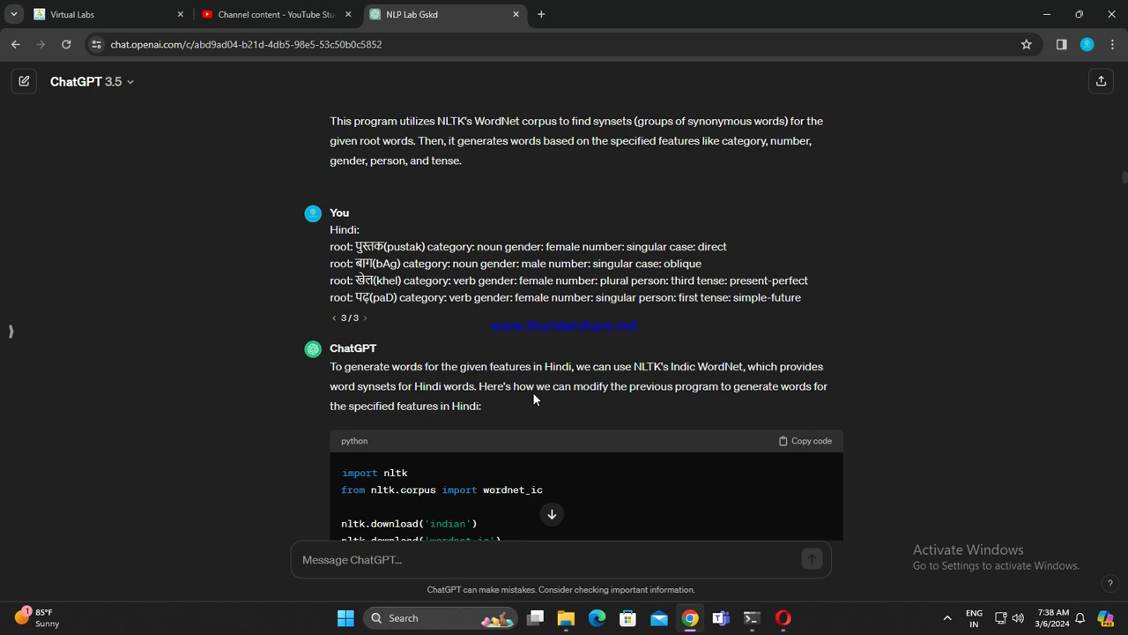
pyautogui.scroll(-20, 534, 397)
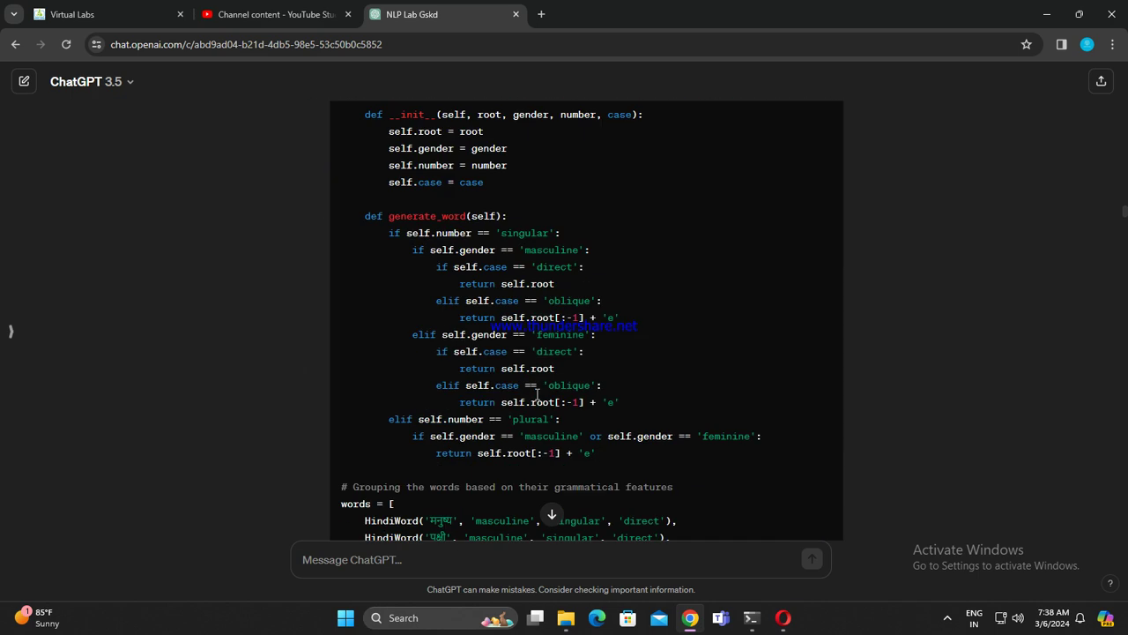
pyautogui.scroll(3, 539, 394)
pyautogui.scroll(-12, 502, 378)
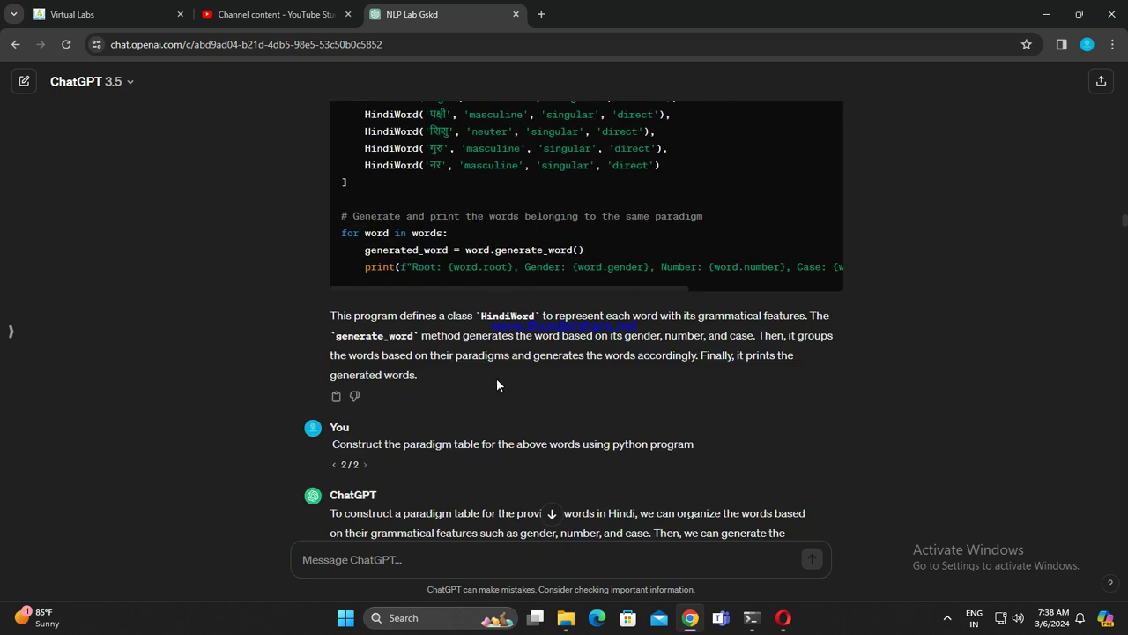
pyautogui.scroll(1, 497, 378)
pyautogui.scroll(-1, 496, 378)
pyautogui.scroll(-8, 499, 383)
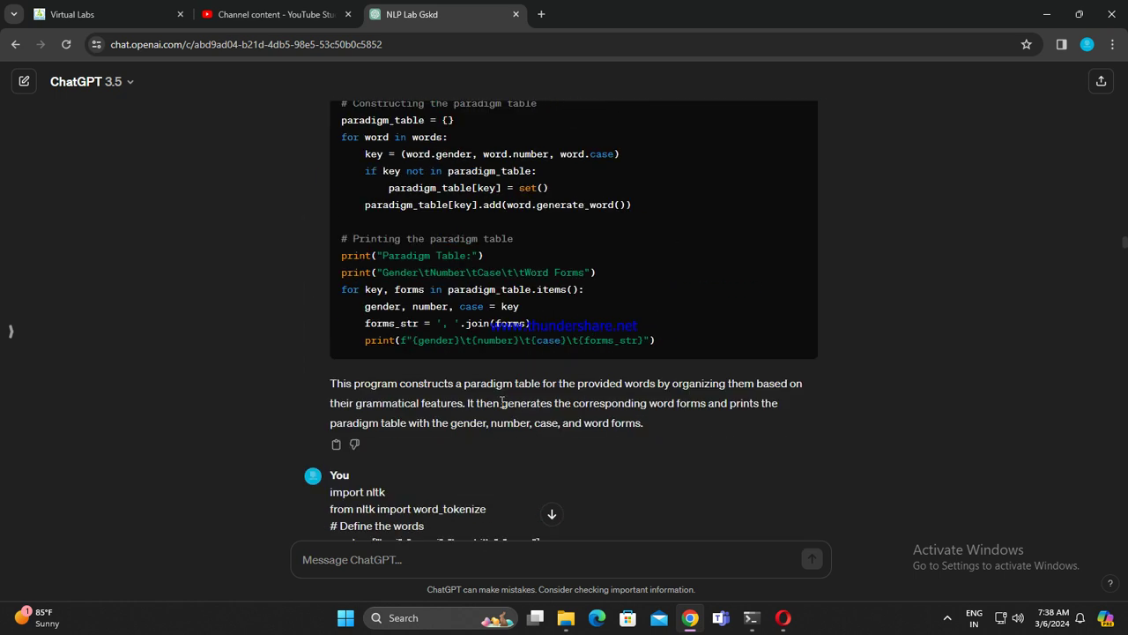
pyautogui.scroll(-15, 501, 403)
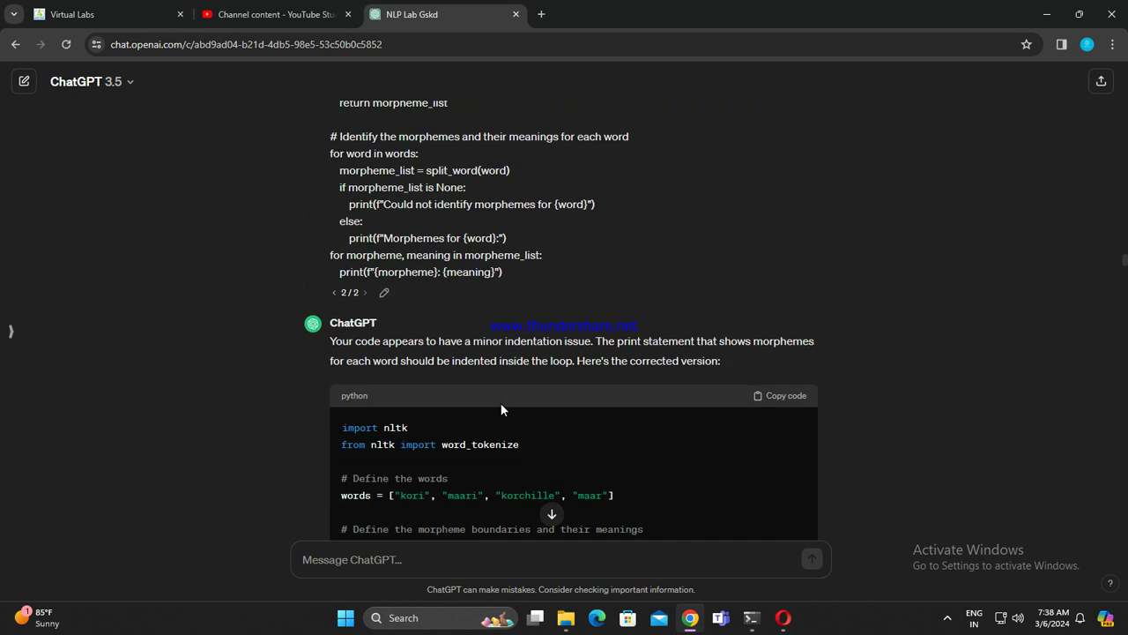
pyautogui.scroll(-10, 501, 402)
pyautogui.scroll(2, 502, 406)
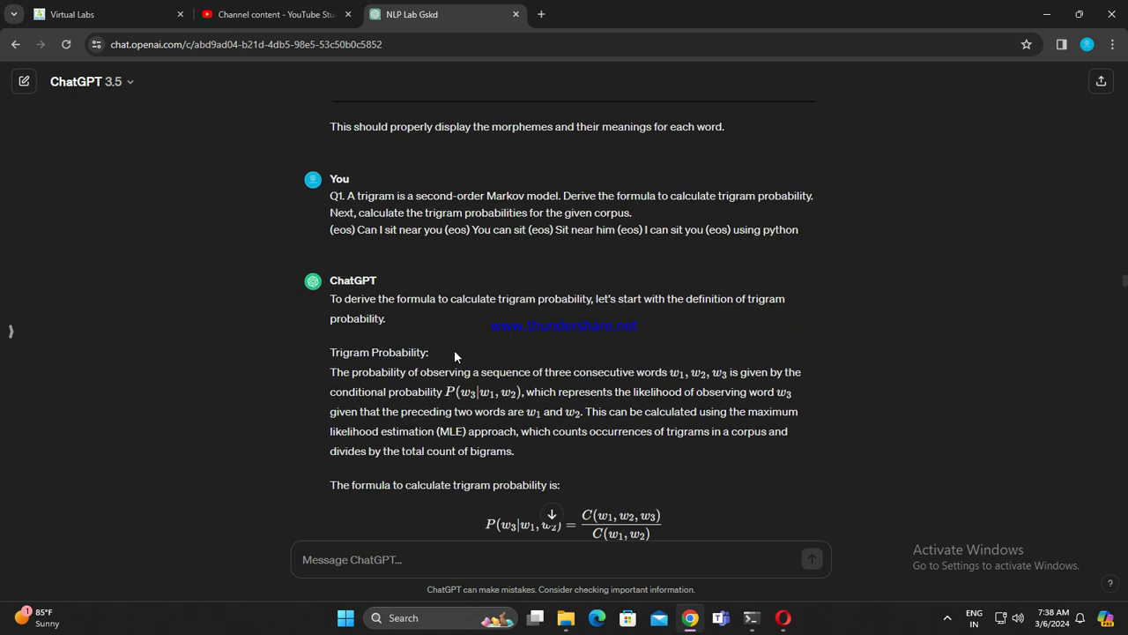
pyautogui.scroll(-2, 452, 351)
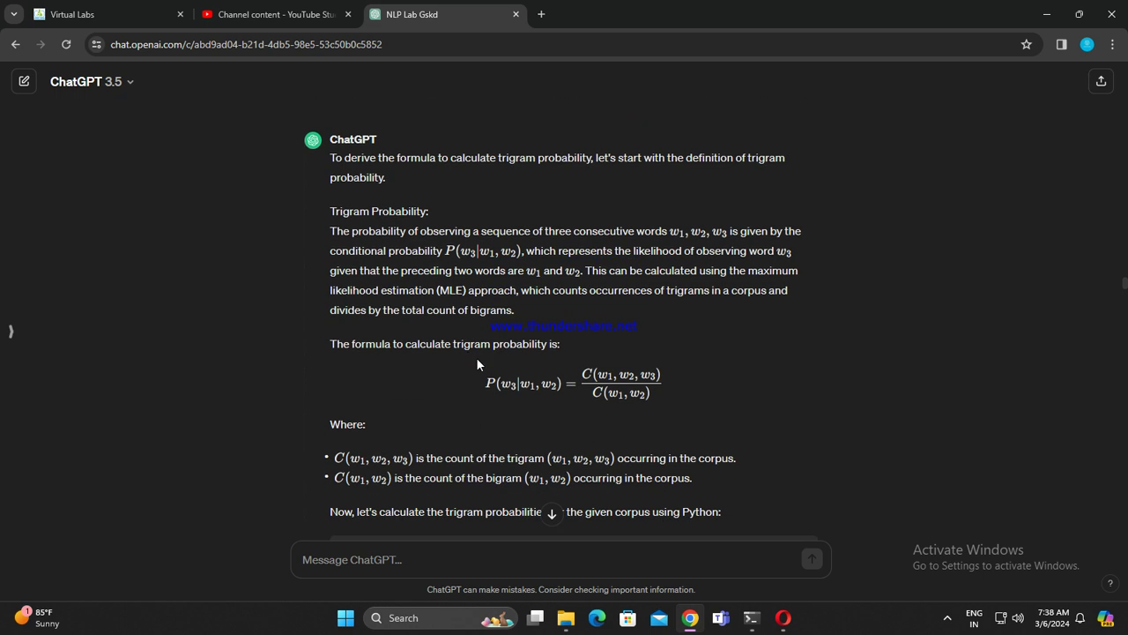
pyautogui.scroll(-6, 476, 357)
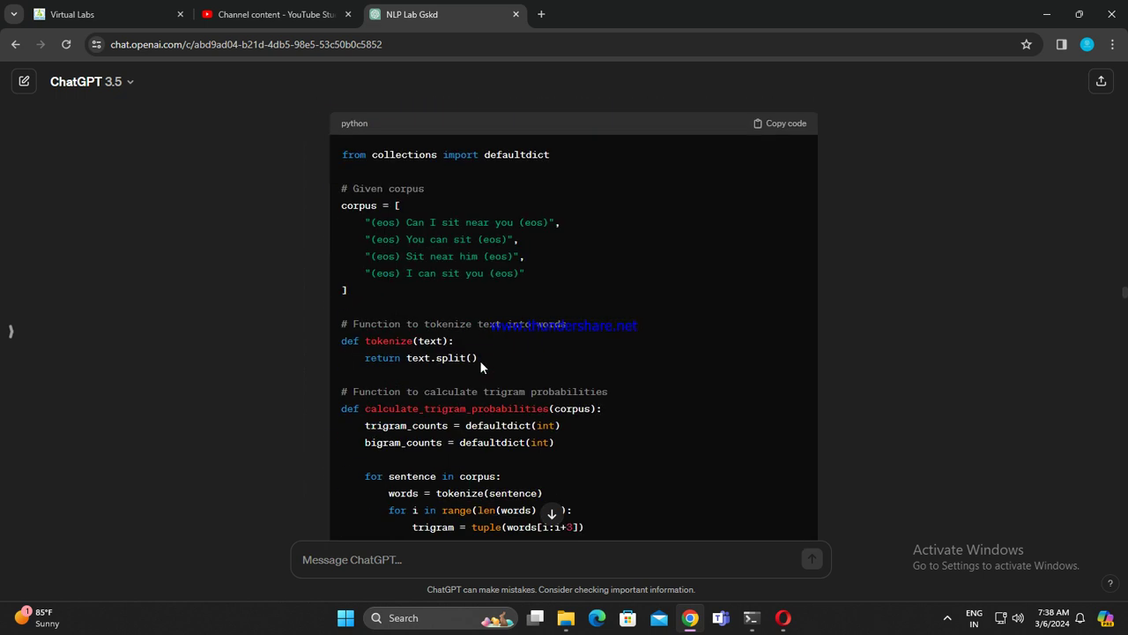
pyautogui.scroll(-5, 481, 365)
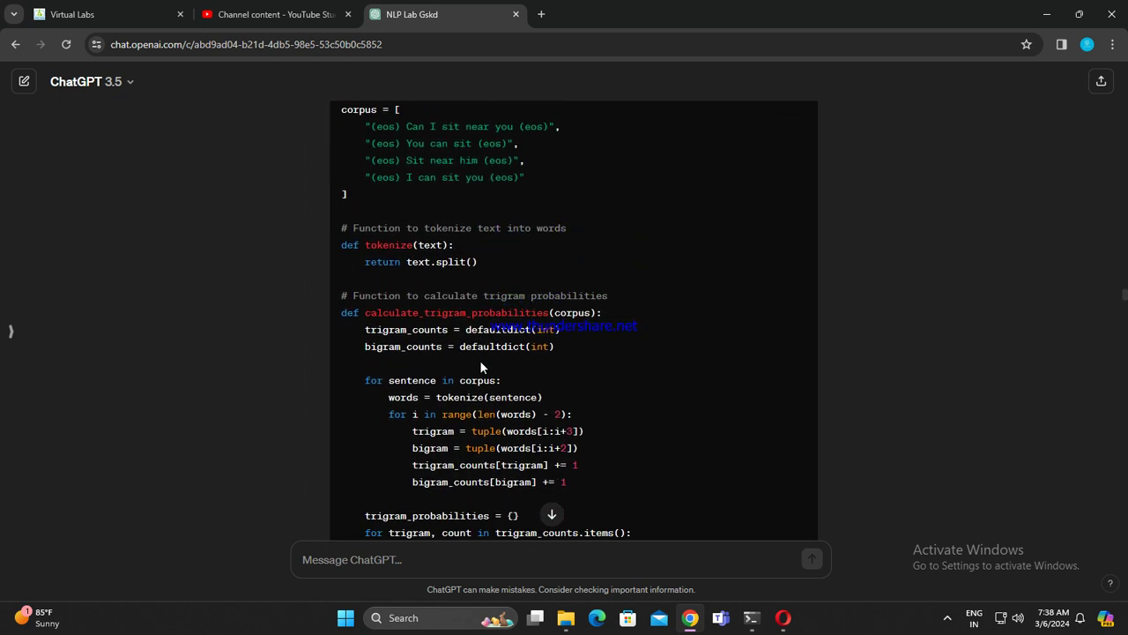
pyautogui.scroll(8, 481, 366)
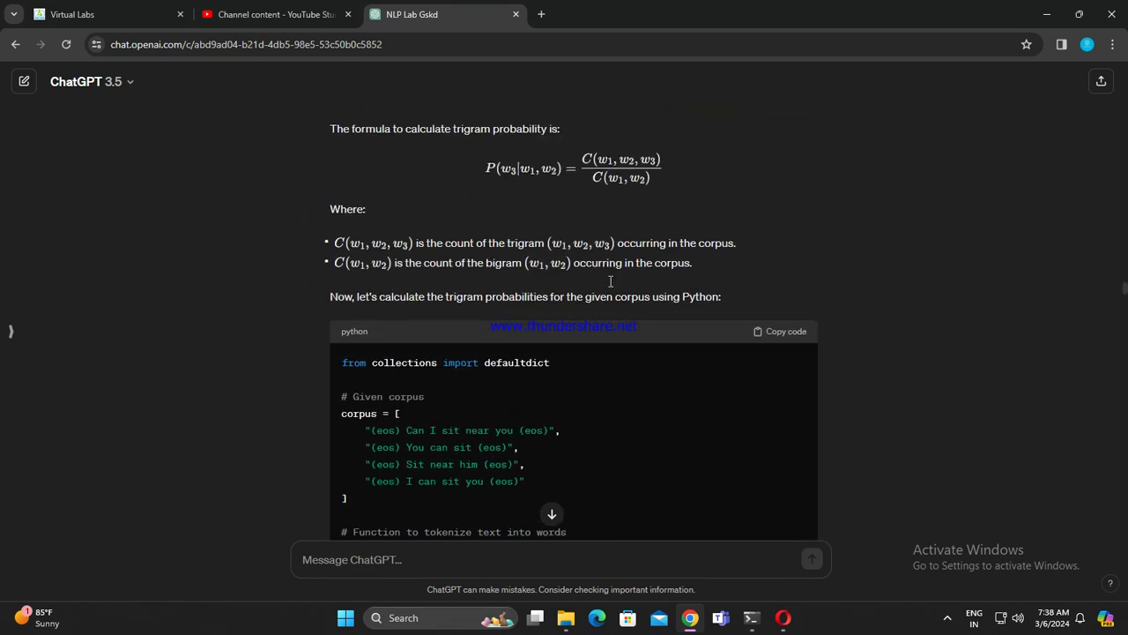
pyautogui.scroll(-1, 617, 290)
pyautogui.click(778, 265)
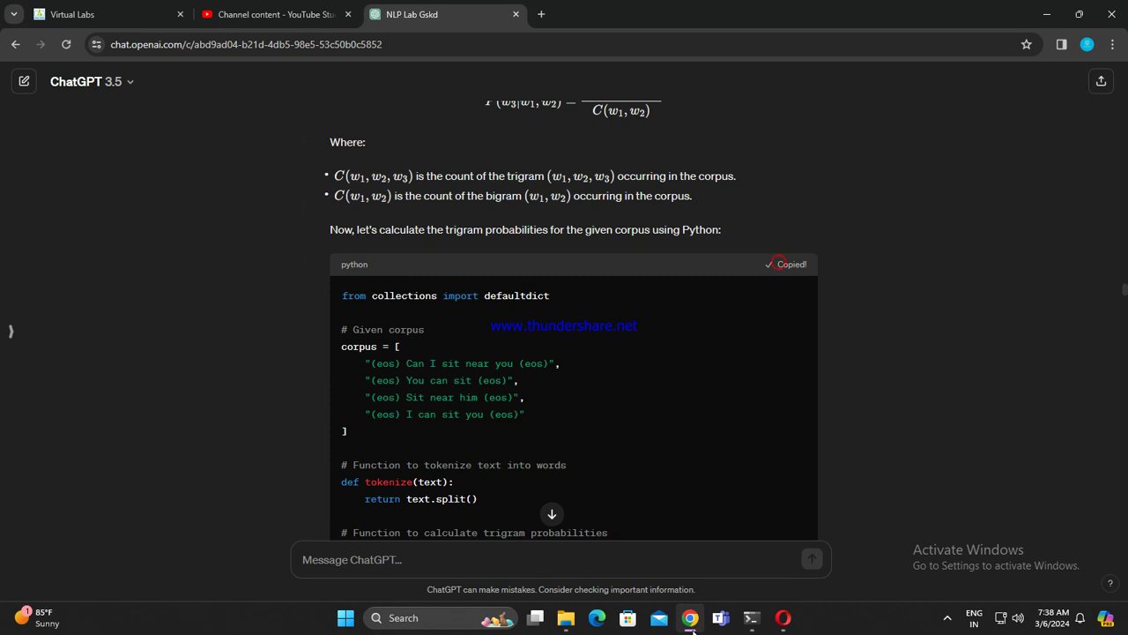
pyautogui.click(783, 618)
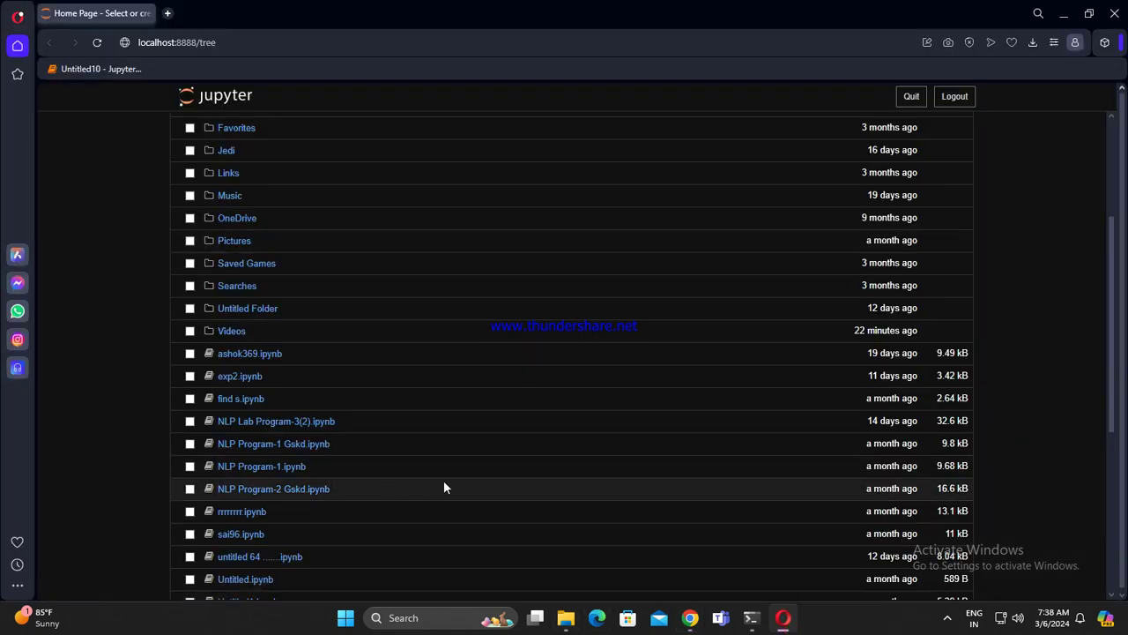
# Step: Create a new Python 3 notebook named 'NLP Lab Program-4'
pyautogui.scroll(3, 474, 448)
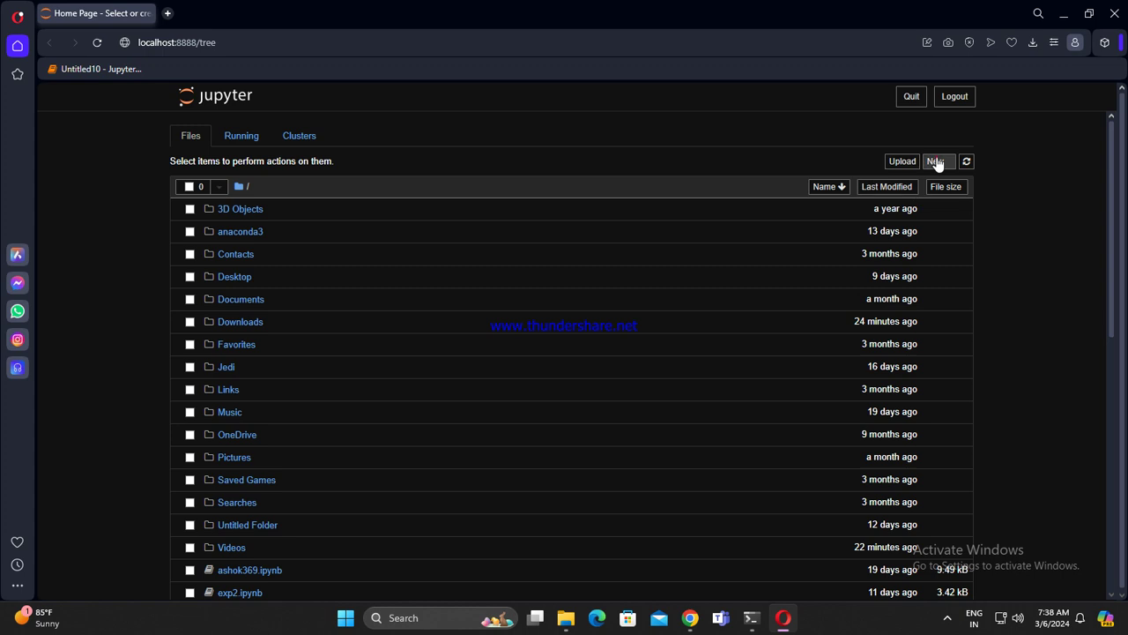
pyautogui.click(937, 164)
pyautogui.click(907, 194)
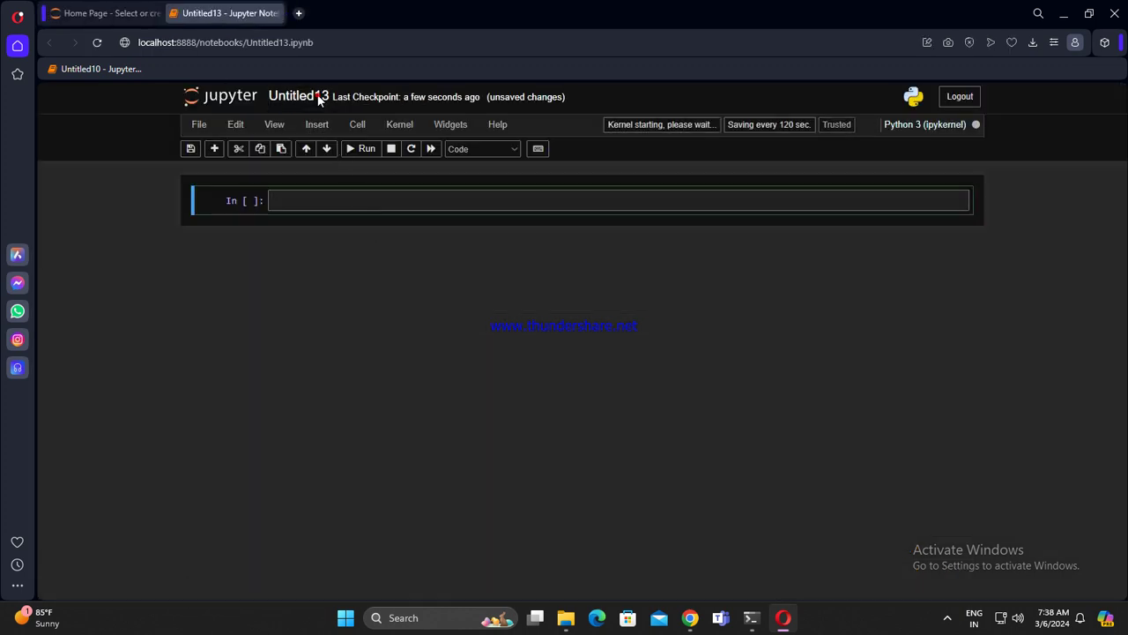
pyautogui.click(317, 97)
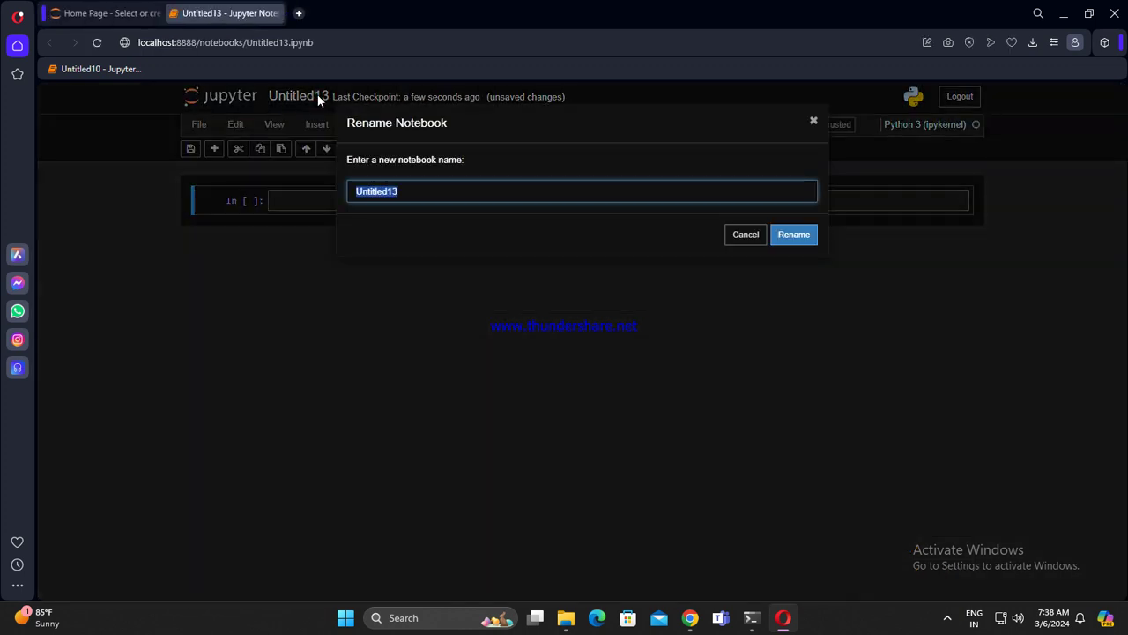
pyautogui.write('NLP Lab')
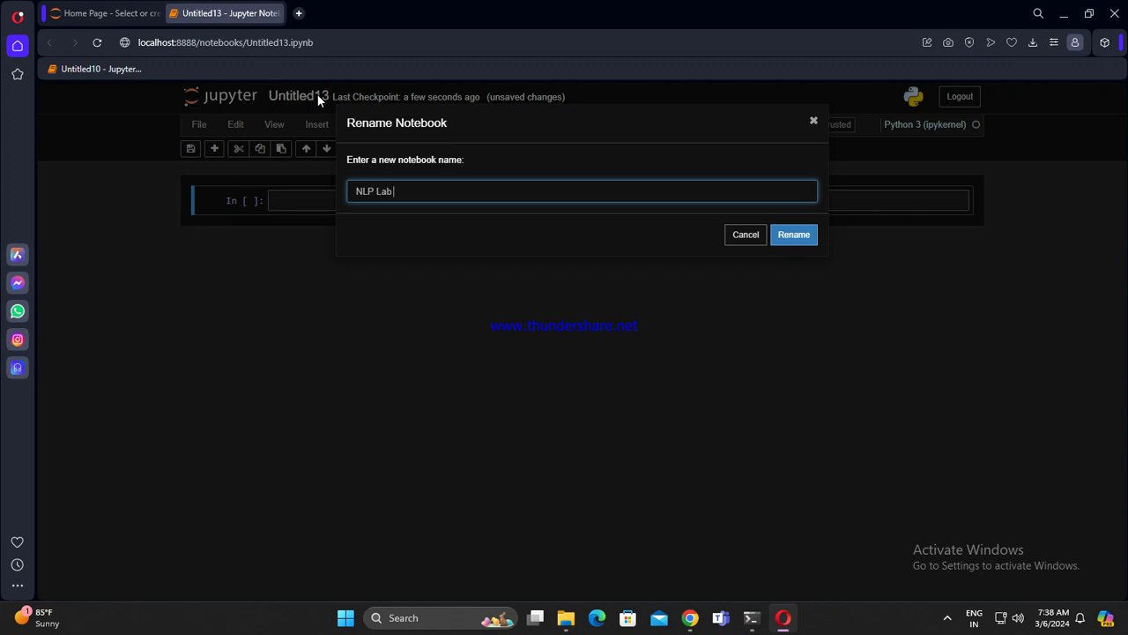
pyautogui.write(' Program-4')
pyautogui.press('Return')
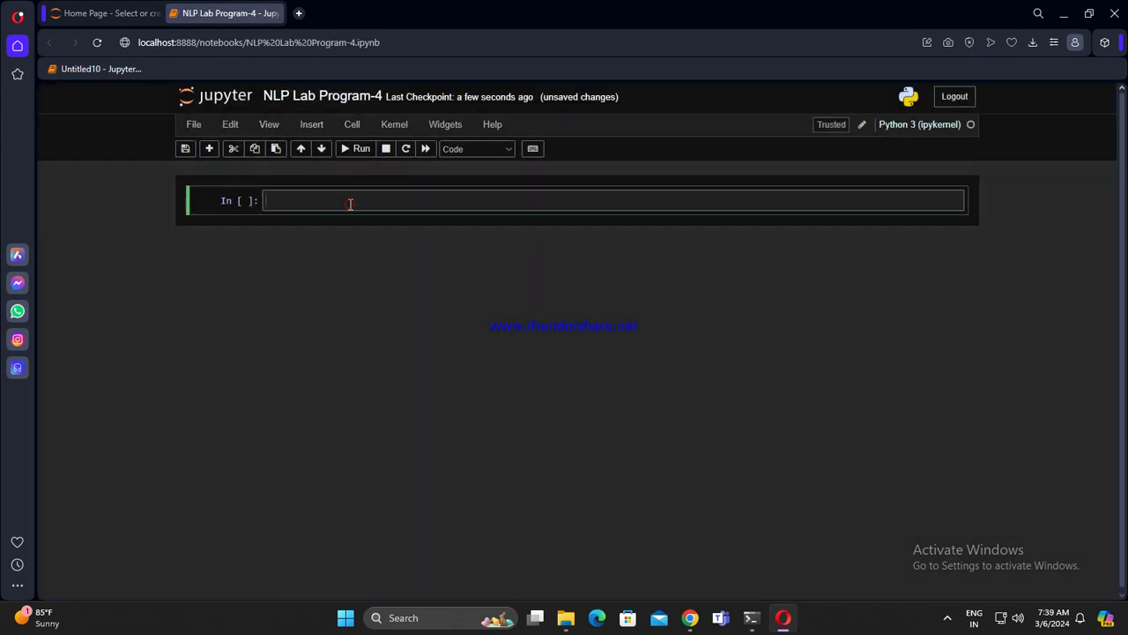
# Step: Paste the trigram code into the first cell and run it to list trigram probabilities
pyautogui.hotkey('ctrl', 'v')
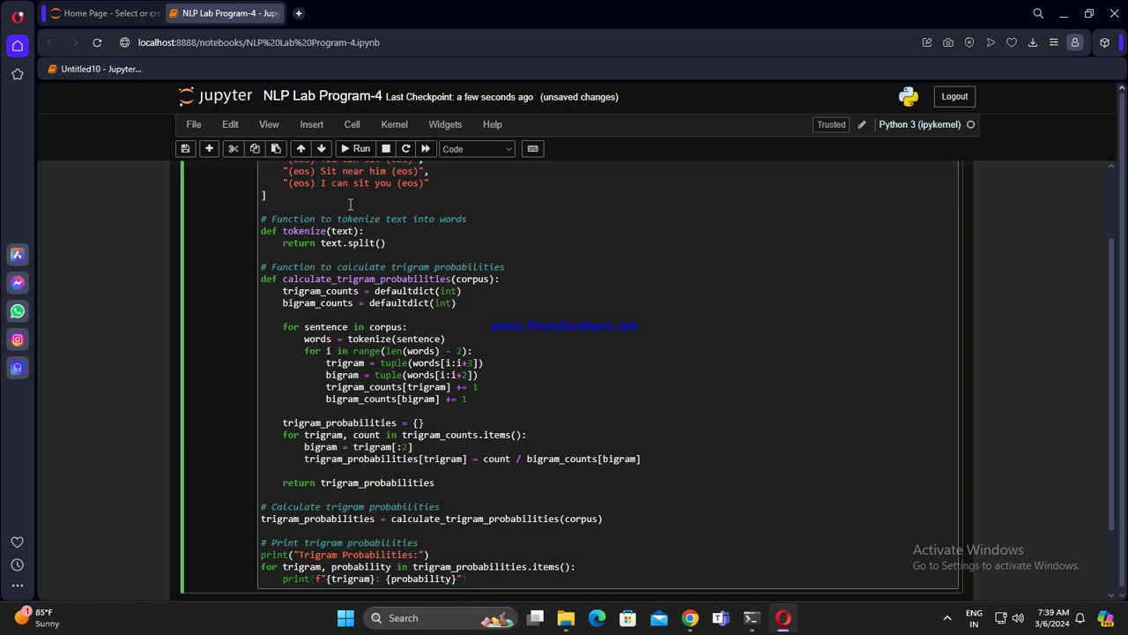
pyautogui.hotkey('shift', 'Return')
pyautogui.scroll(-3, 462, 448)
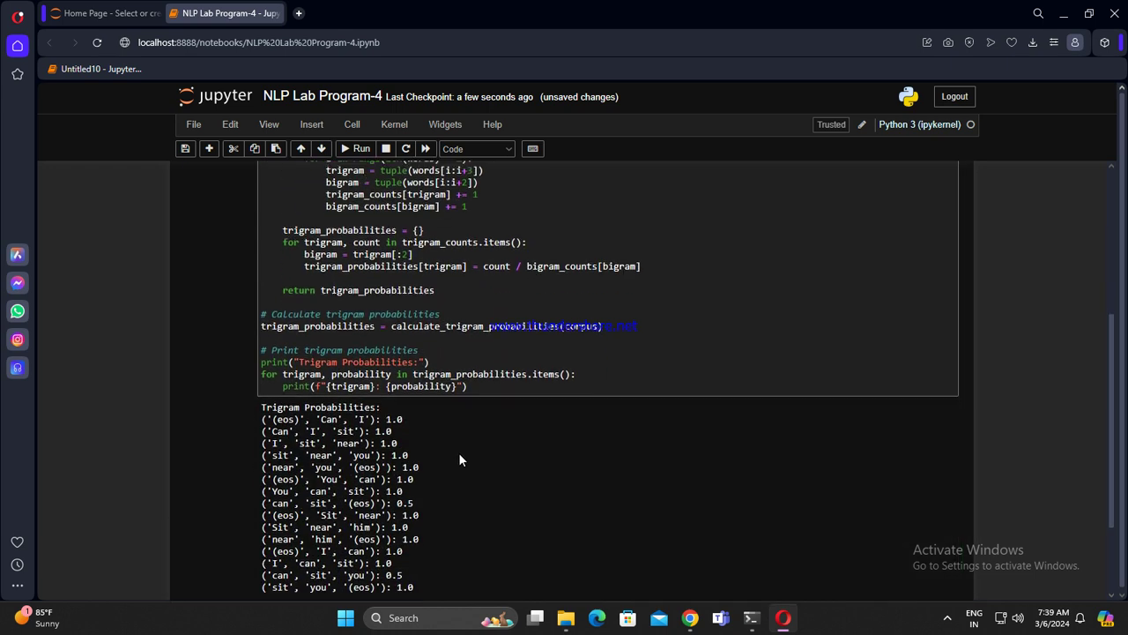
pyautogui.scroll(6, 599, 411)
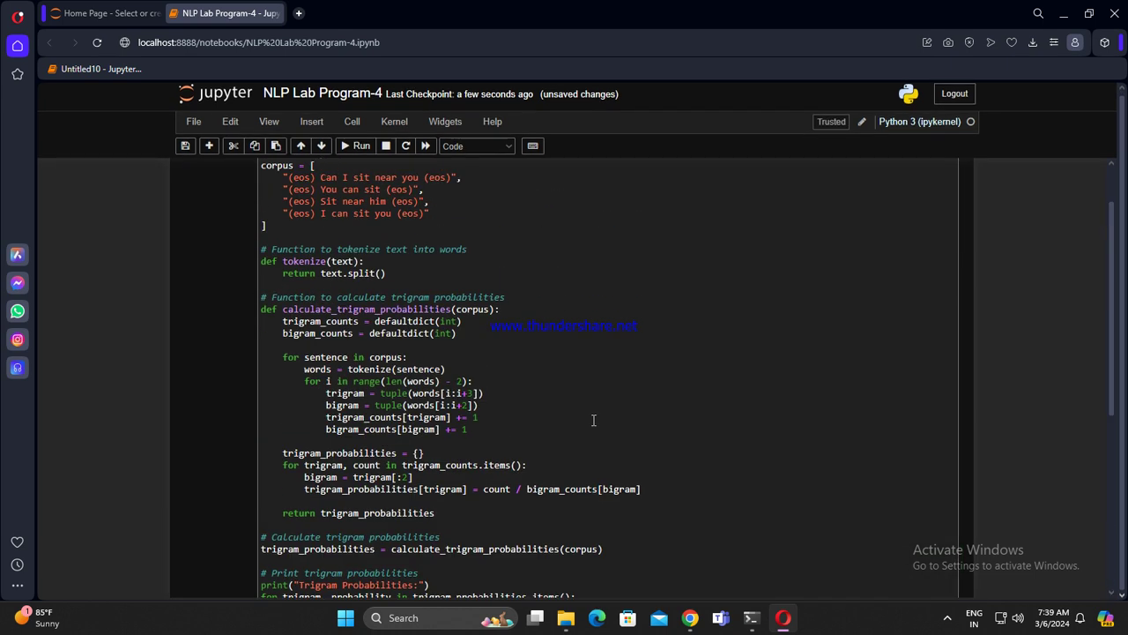
pyautogui.click(690, 617)
pyautogui.scroll(5, 617, 317)
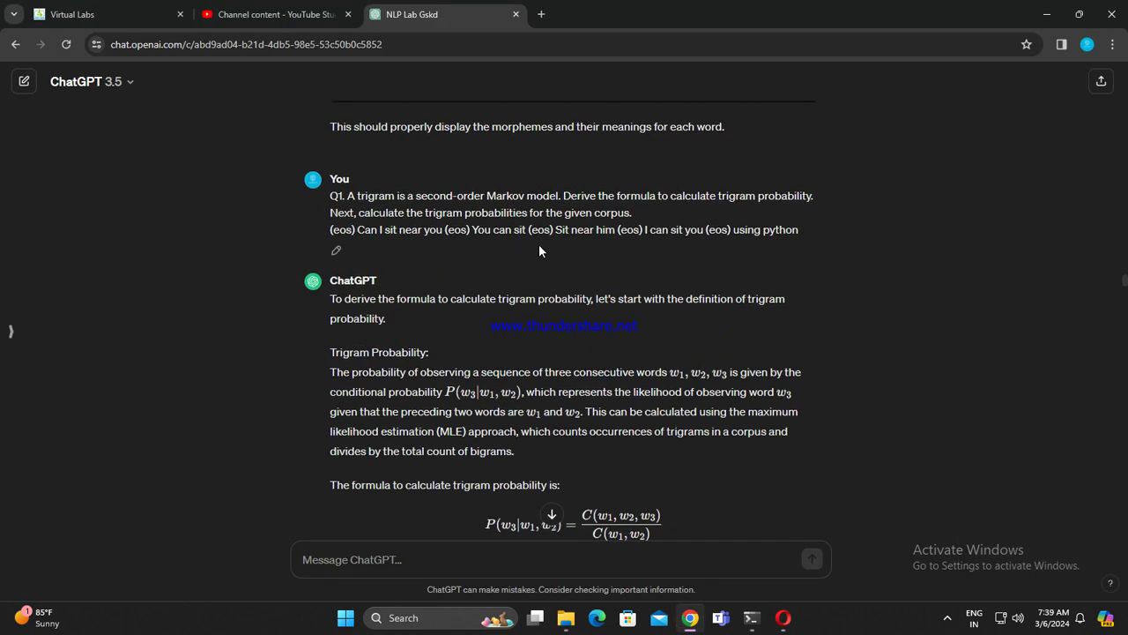
# Step: Paste and run the character n-gram code, printing each word's n-grams
pyautogui.scroll(-9, 557, 252)
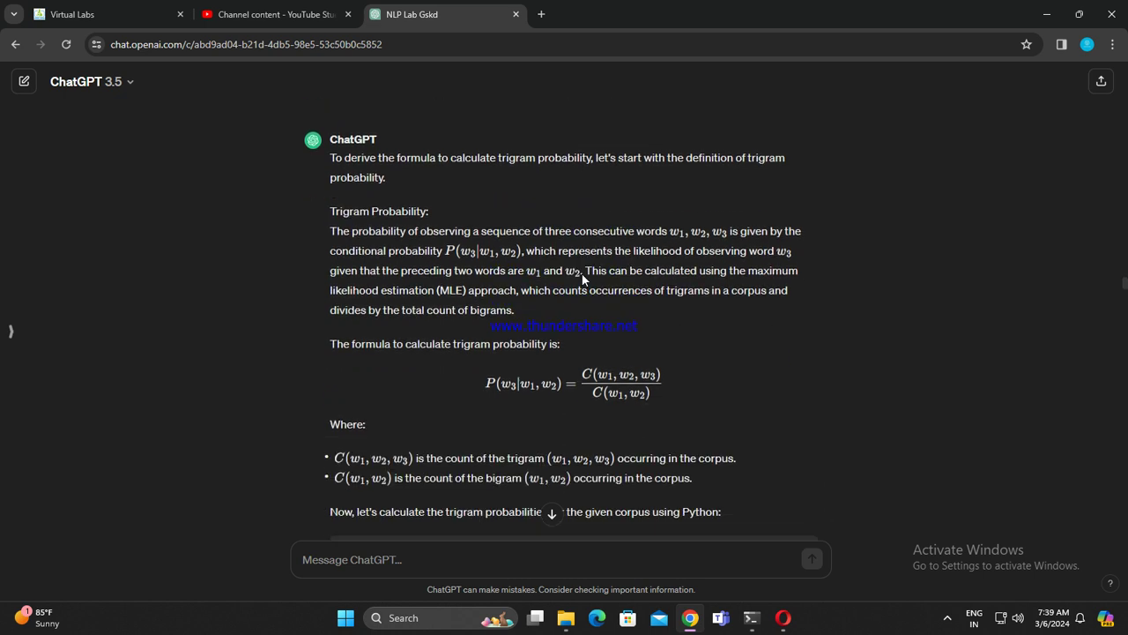
pyautogui.scroll(-8, 545, 311)
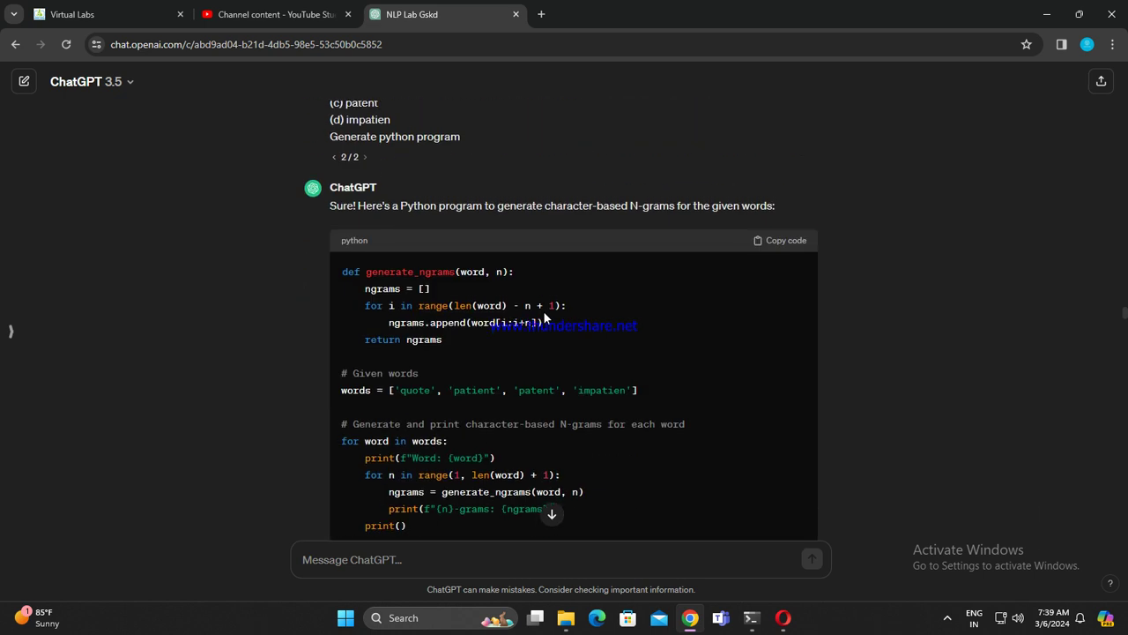
pyautogui.scroll(3, 421, 250)
pyautogui.scroll(-1, 594, 244)
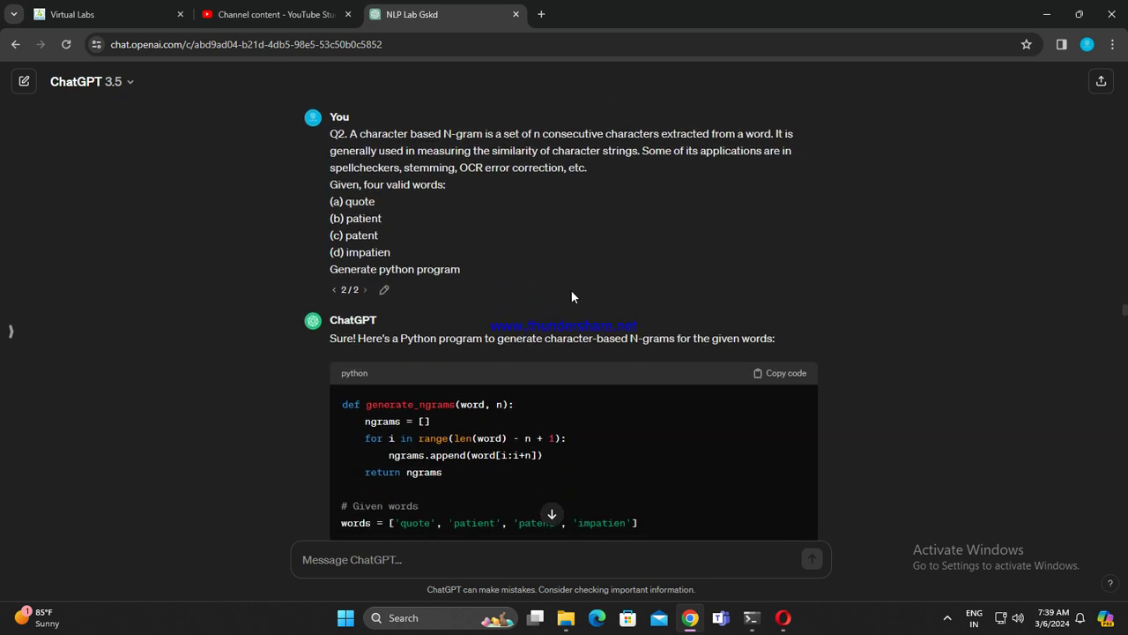
pyautogui.scroll(-1, 670, 299)
pyautogui.scroll(-6, 647, 350)
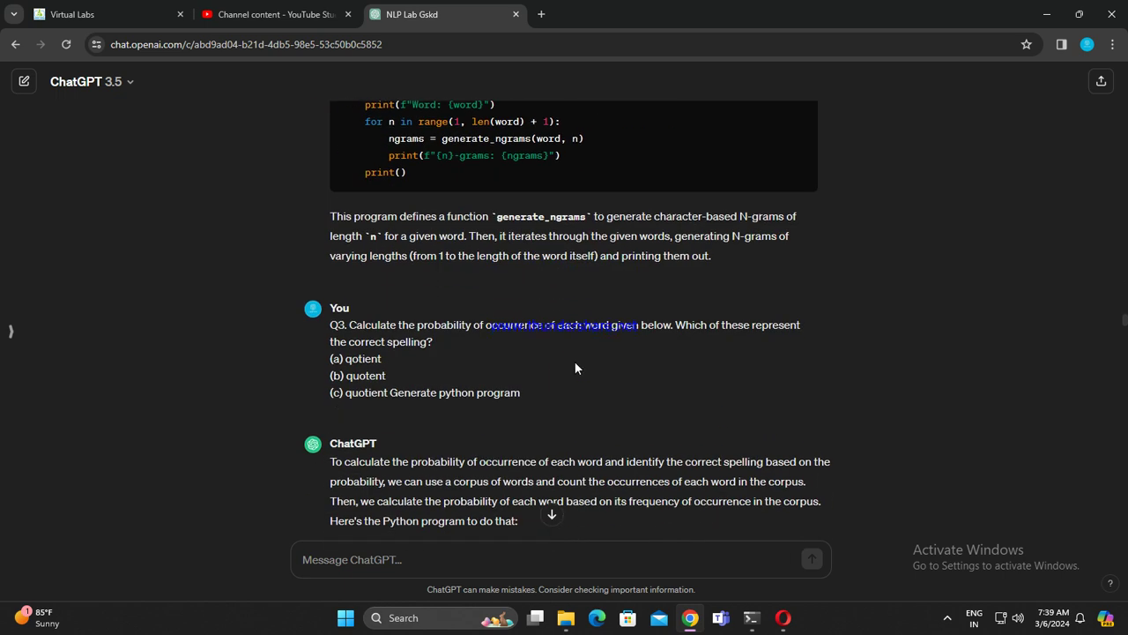
pyautogui.click(782, 617)
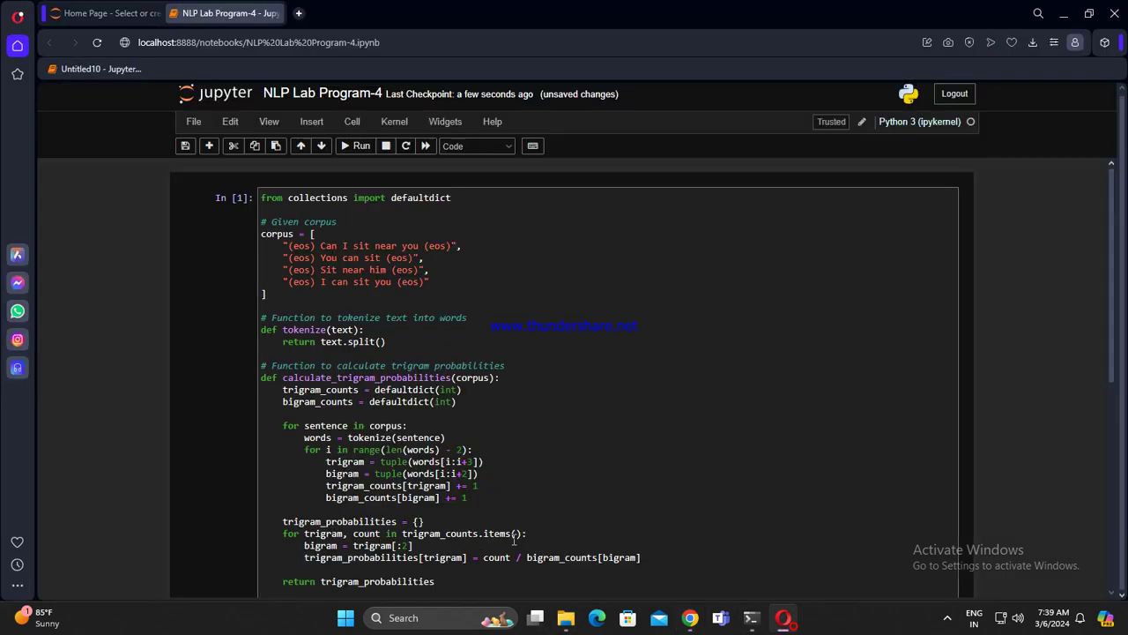
pyautogui.scroll(-5, 504, 462)
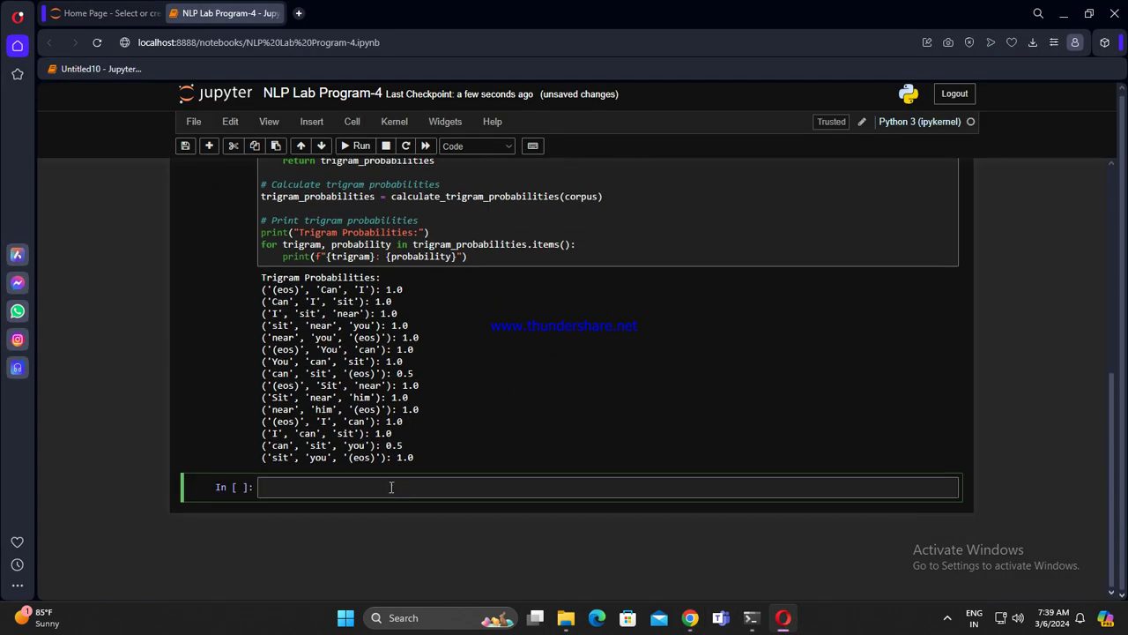
pyautogui.write('def generate_ngrams(word, n):     ngrams = []     for i in range(len(word) - n + 1):         ngrams.append(word[i:i+n])     return ngrams  # Given words words = [\'quote\', \'patient\', \'patent\', \'impatien\']  # Generate and print character-based N-grams for each word for word in words:     print(f"Word: {word}")     for n in range(1, len(word) + 1):         ngrams = generate_ngrams(word, n)         print(f"{n}-grams: {ngrams}")     print()')
pyautogui.hotkey('shift', 'Return')
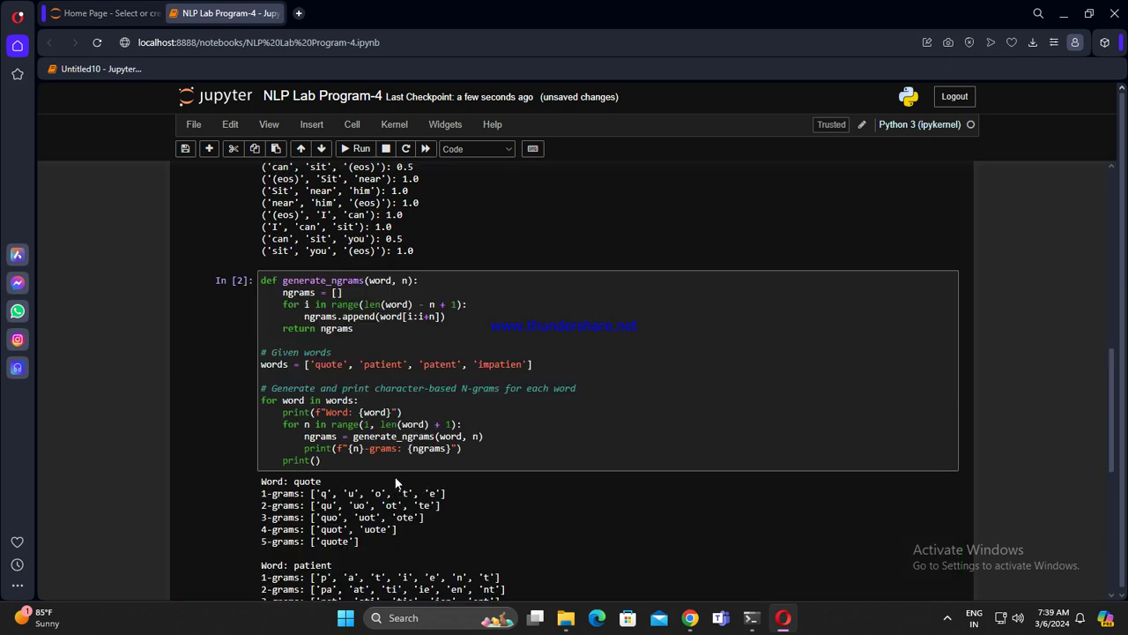
pyautogui.scroll(-6, 489, 505)
# Step: Paste and run the spelling-probability code, which names quotient (1.0) the correct spelling
pyautogui.click(690, 617)
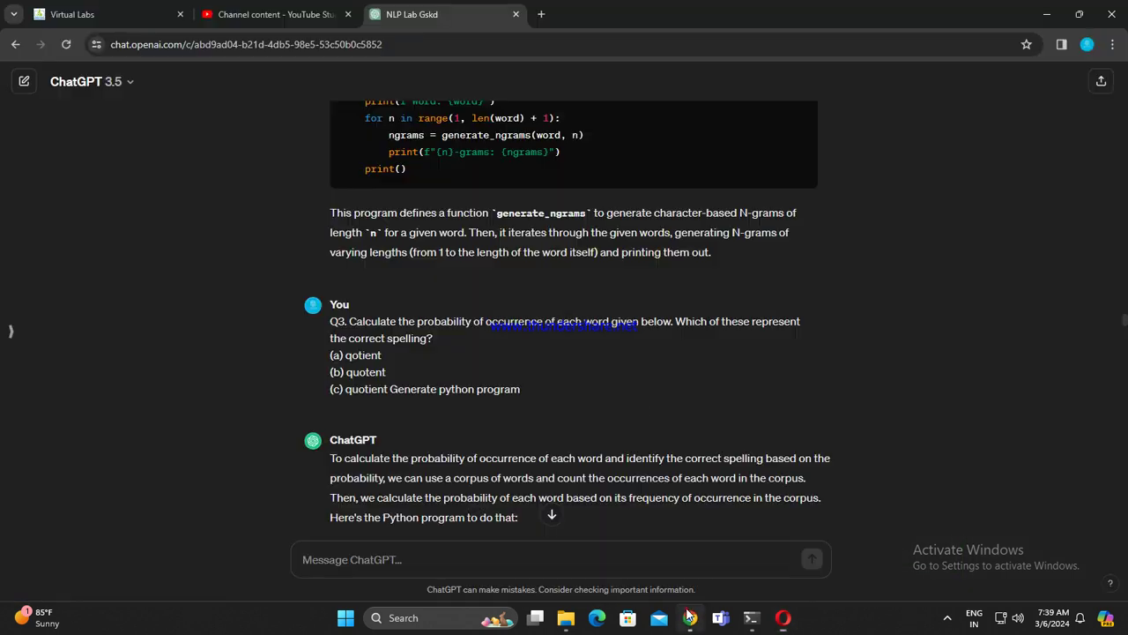
pyautogui.scroll(-5, 645, 393)
pyautogui.scroll(2, 649, 388)
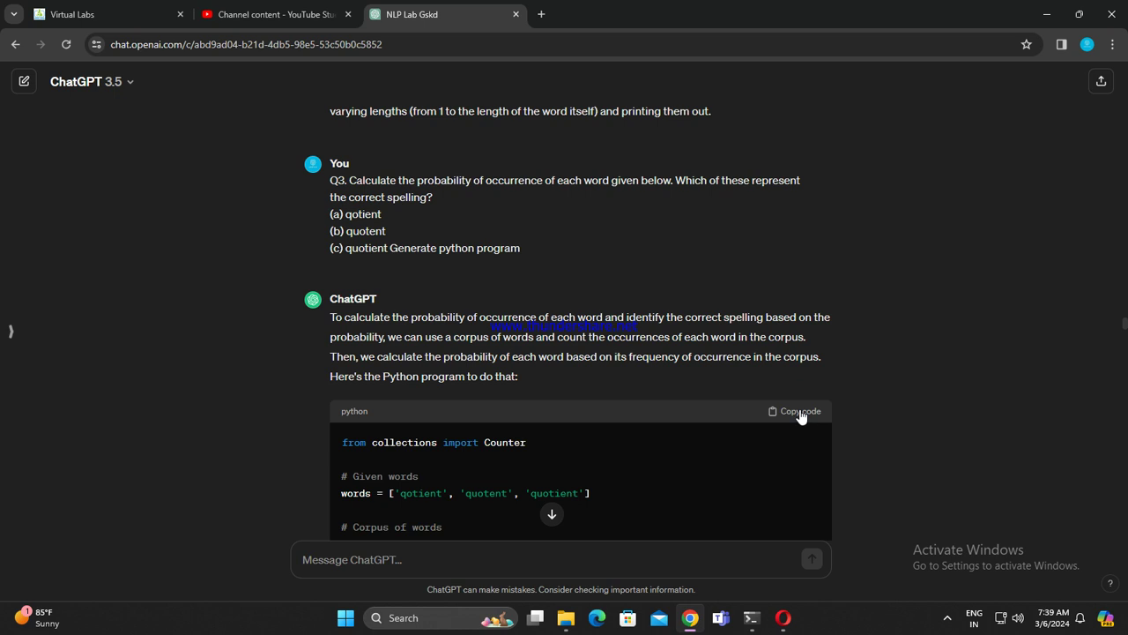
pyautogui.scroll(-6, 573, 399)
pyautogui.scroll(-1, 586, 406)
pyautogui.click(782, 617)
pyautogui.click(430, 486)
pyautogui.hotkey('ctrl', 'v')
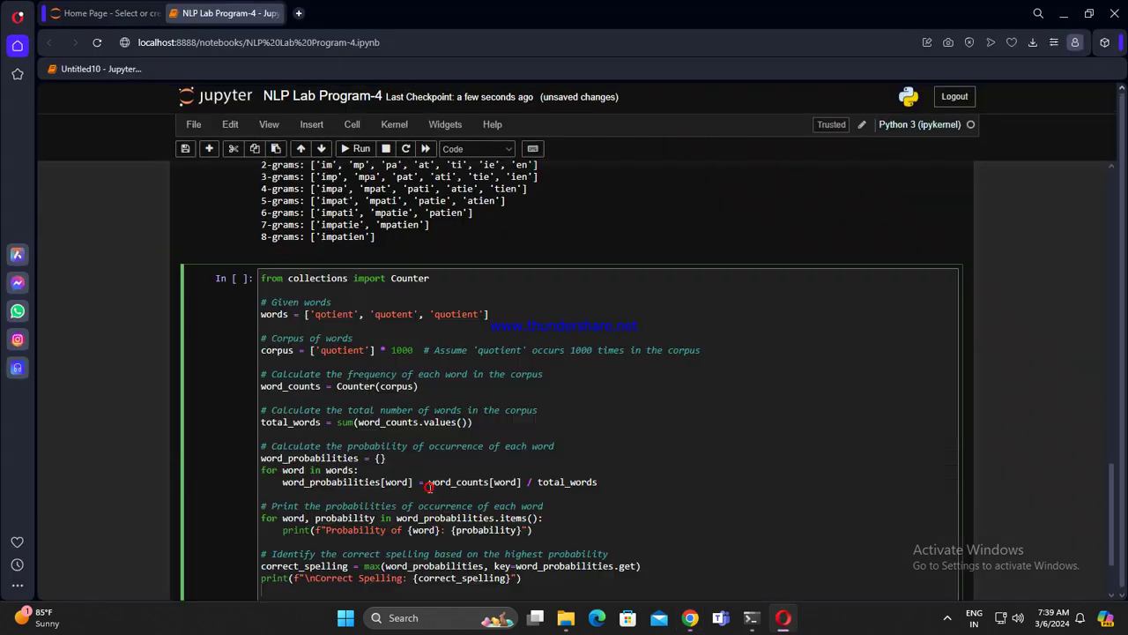
pyautogui.hotkey('shift', 'Return')
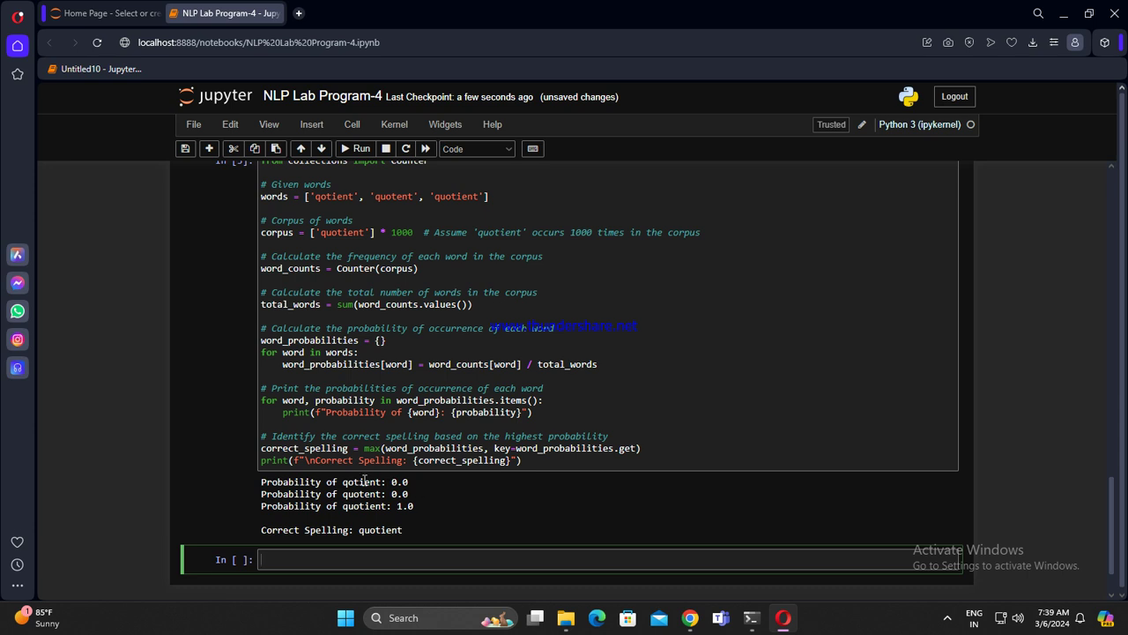
pyautogui.click(700, 618)
pyautogui.scroll(7, 671, 462)
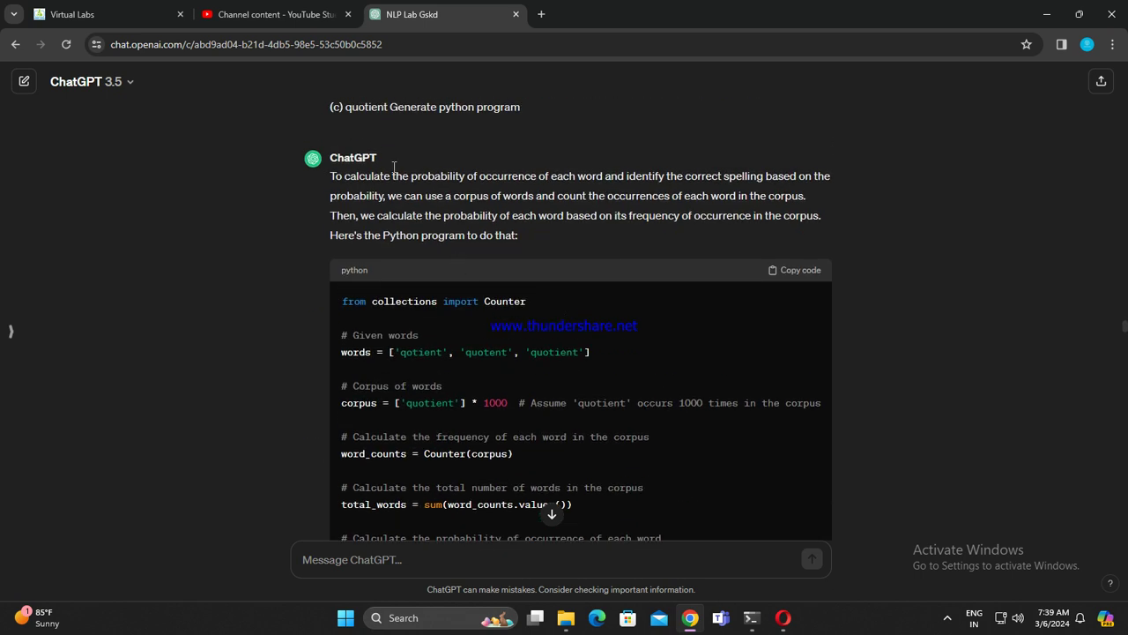
pyautogui.scroll(2, 480, 245)
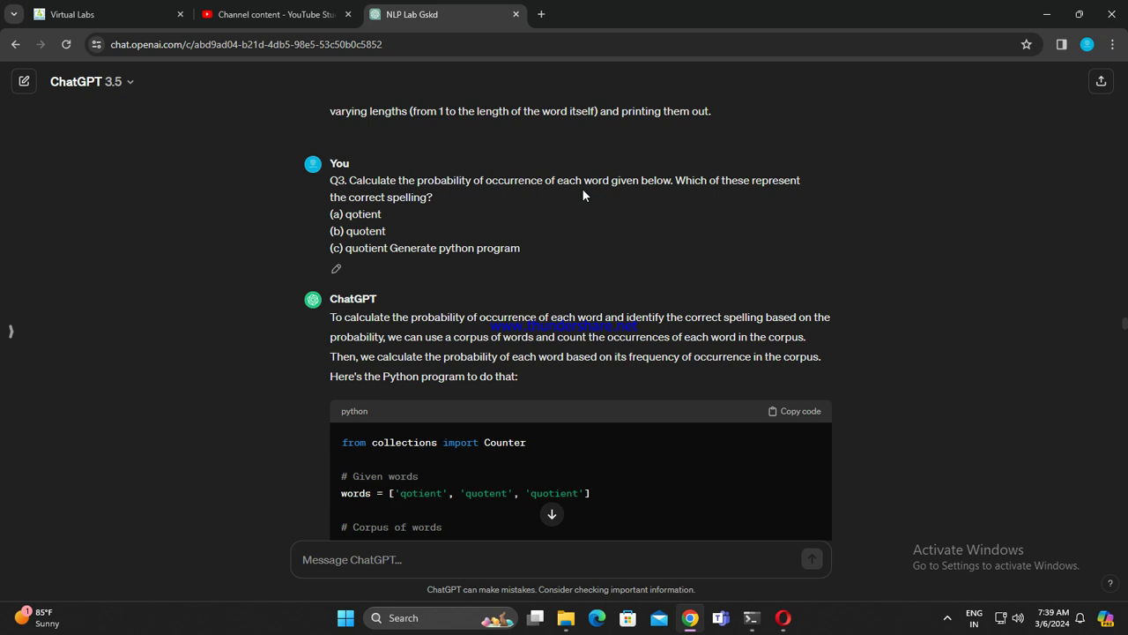
pyautogui.moveTo(799, 180); pyautogui.dragTo(330, 187)
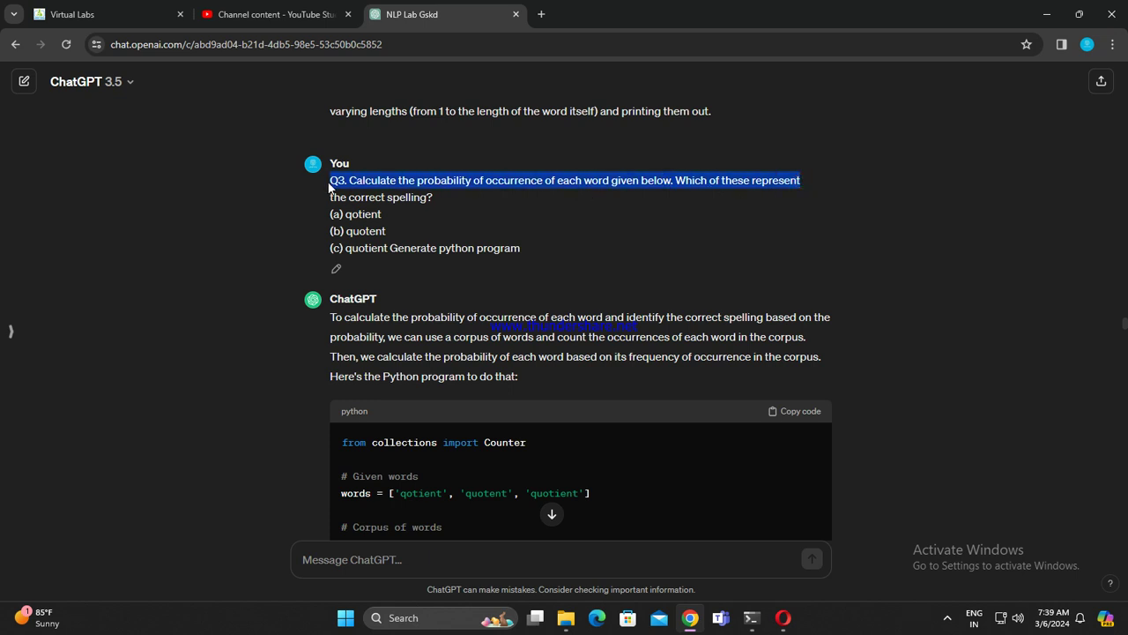
pyautogui.click(445, 201)
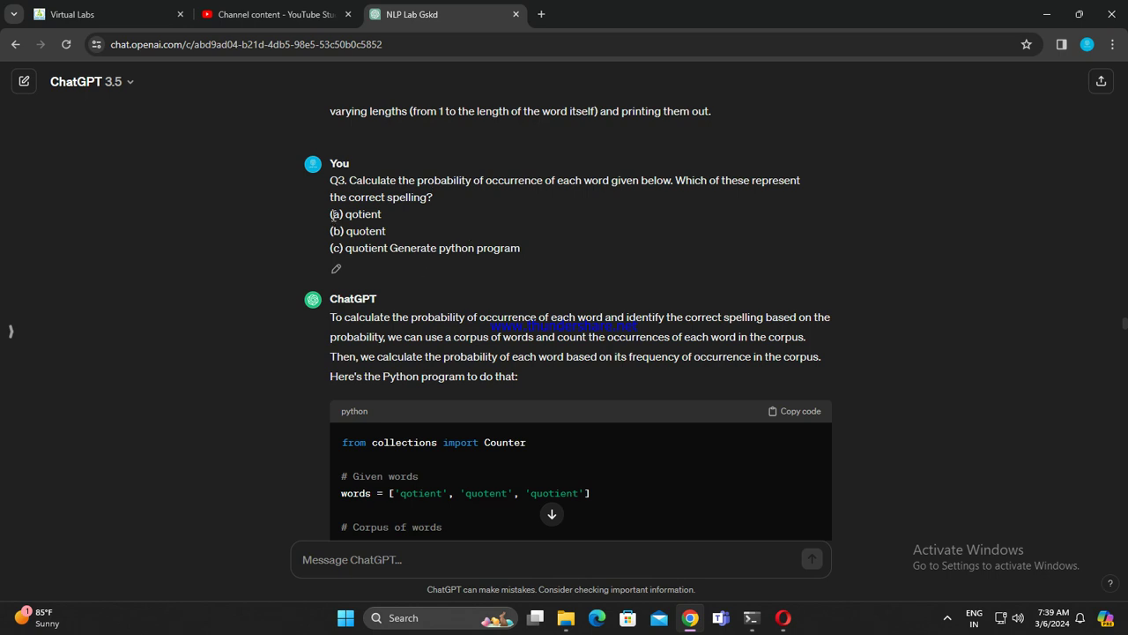
pyautogui.moveTo(331, 214); pyautogui.dragTo(512, 241)
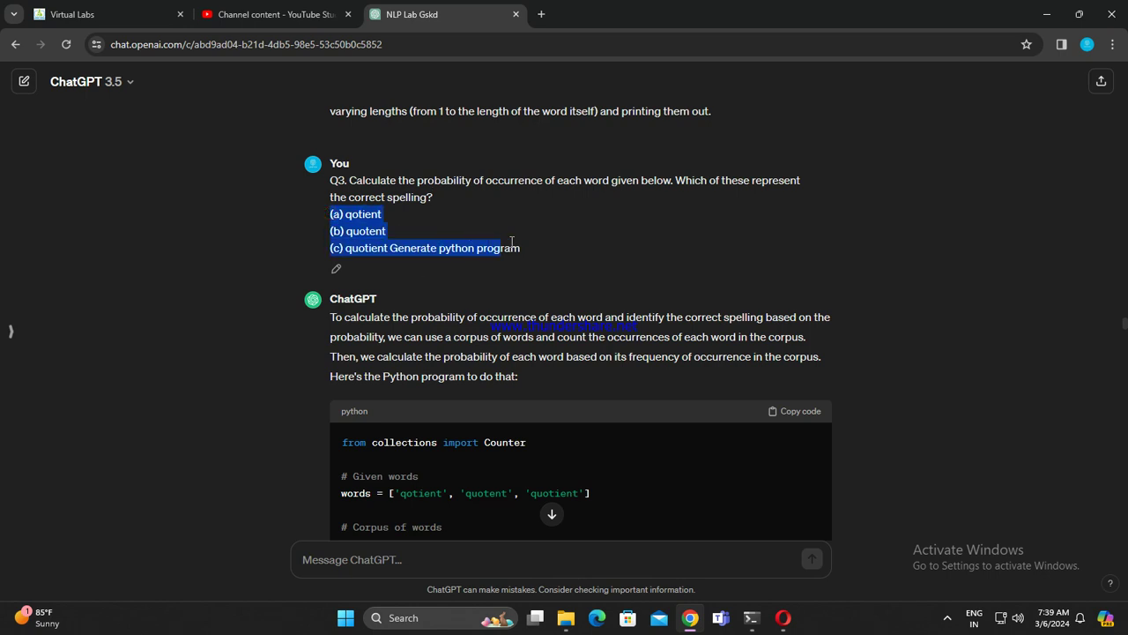
pyautogui.click(489, 223)
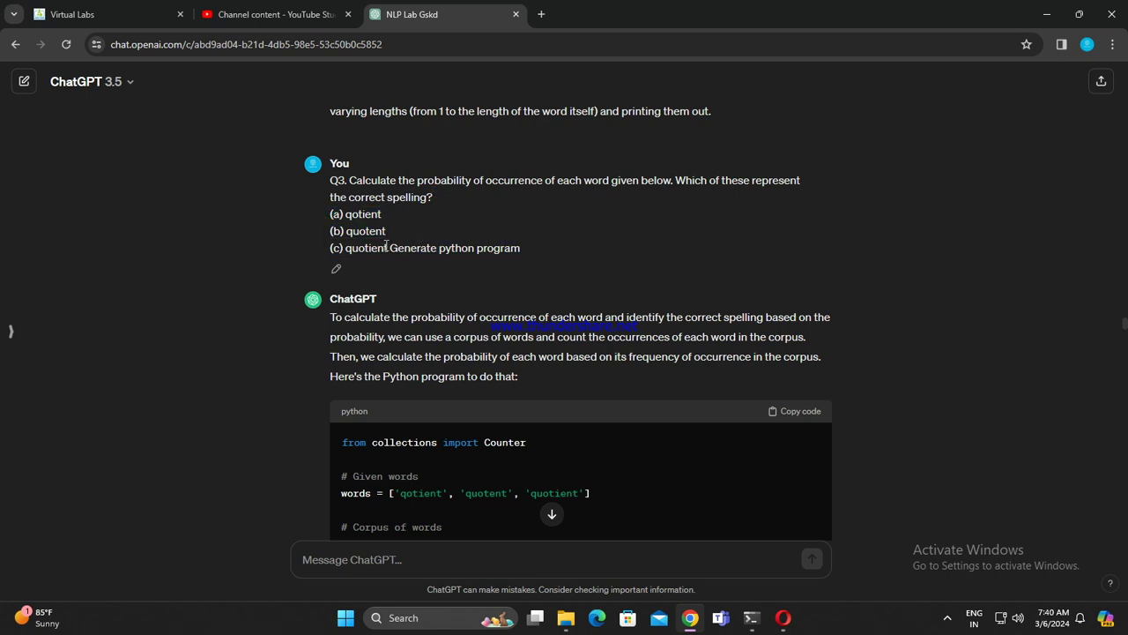
pyautogui.moveTo(387, 248); pyautogui.dragTo(532, 234)
pyautogui.click(395, 220)
pyautogui.scroll(-5, 613, 278)
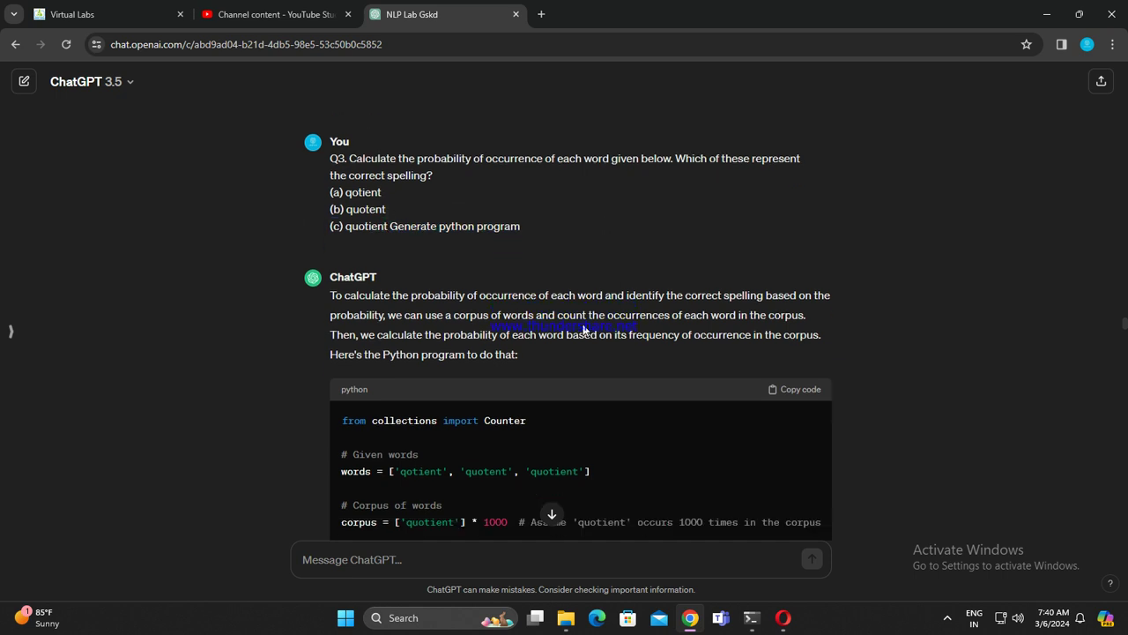
pyautogui.scroll(-2, 593, 359)
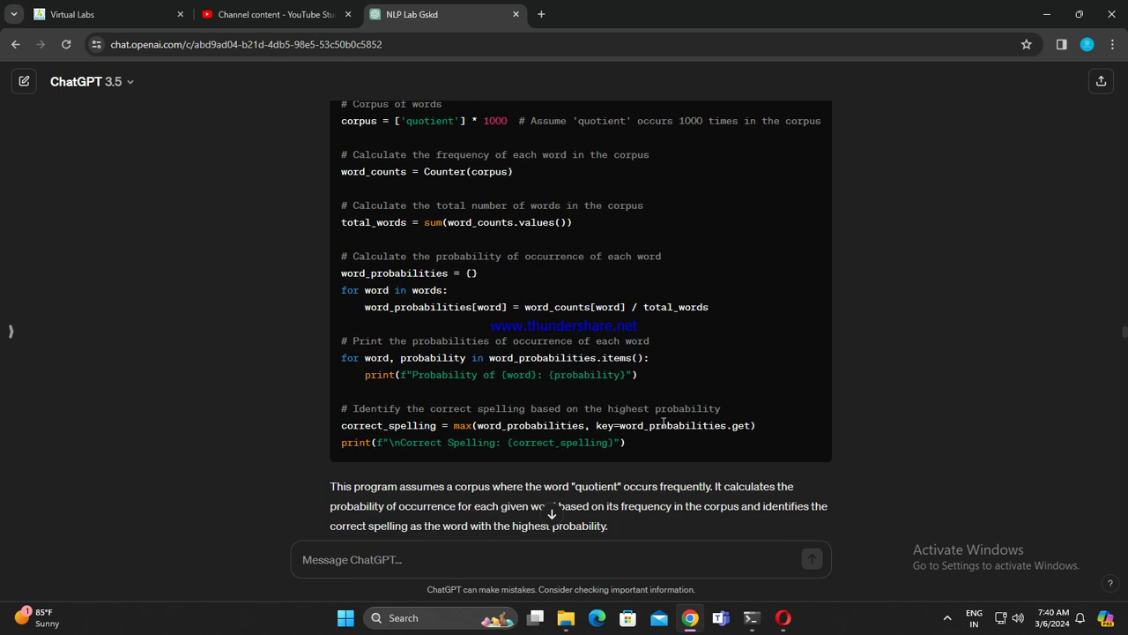
pyautogui.scroll(6, 675, 435)
pyautogui.scroll(1, 636, 438)
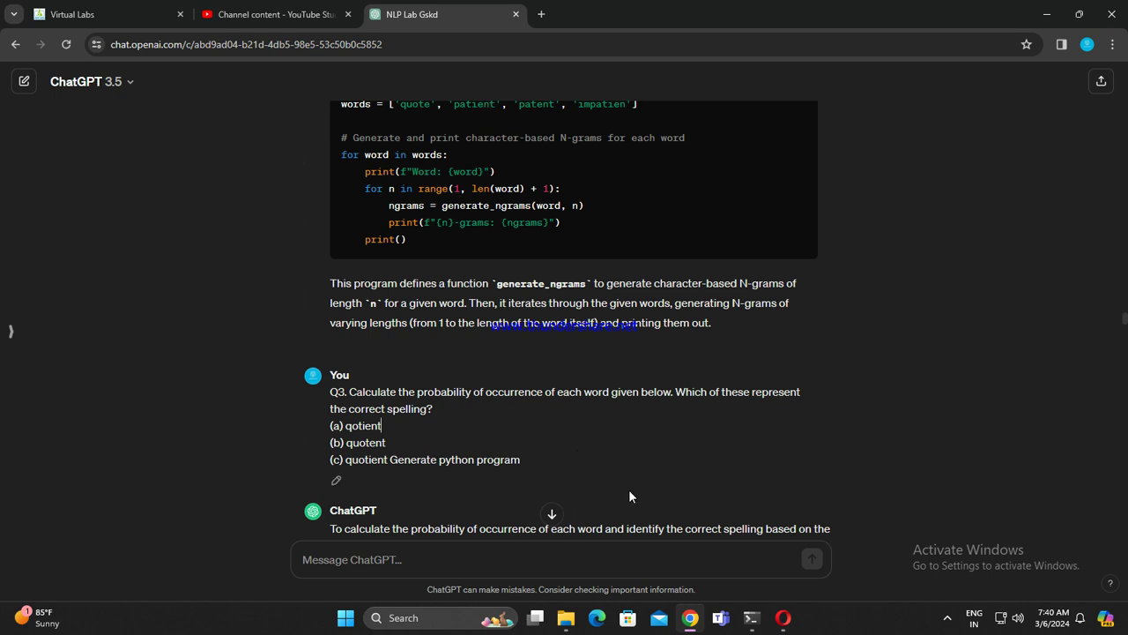
pyautogui.scroll(-7, 630, 490)
pyautogui.scroll(2, 628, 494)
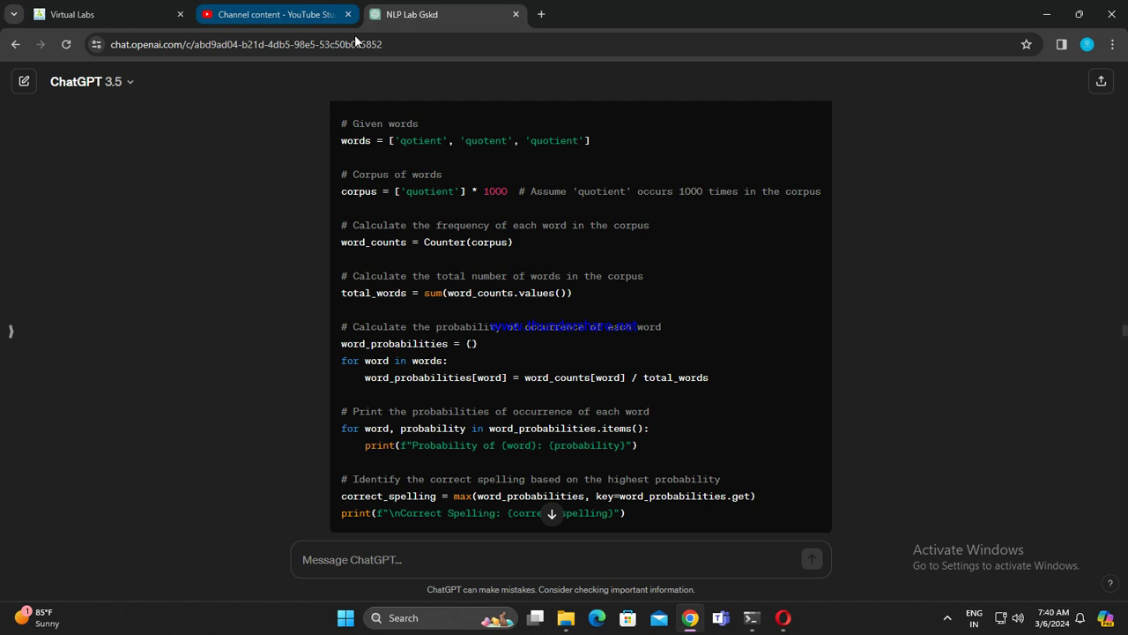
pyautogui.click(782, 617)
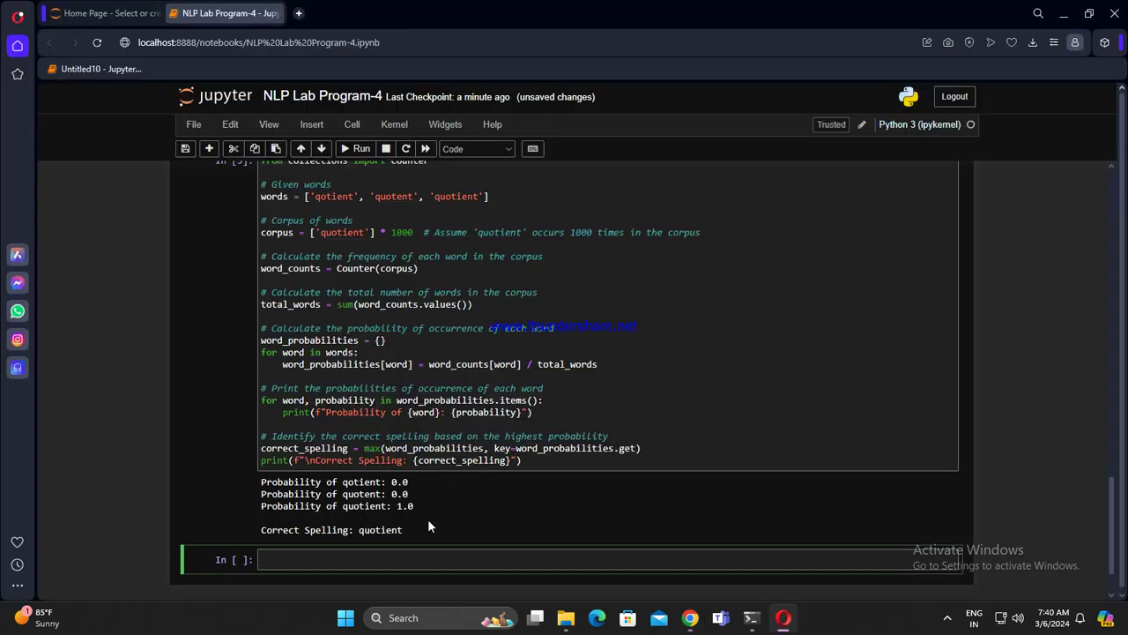
pyautogui.scroll(10, 636, 555)
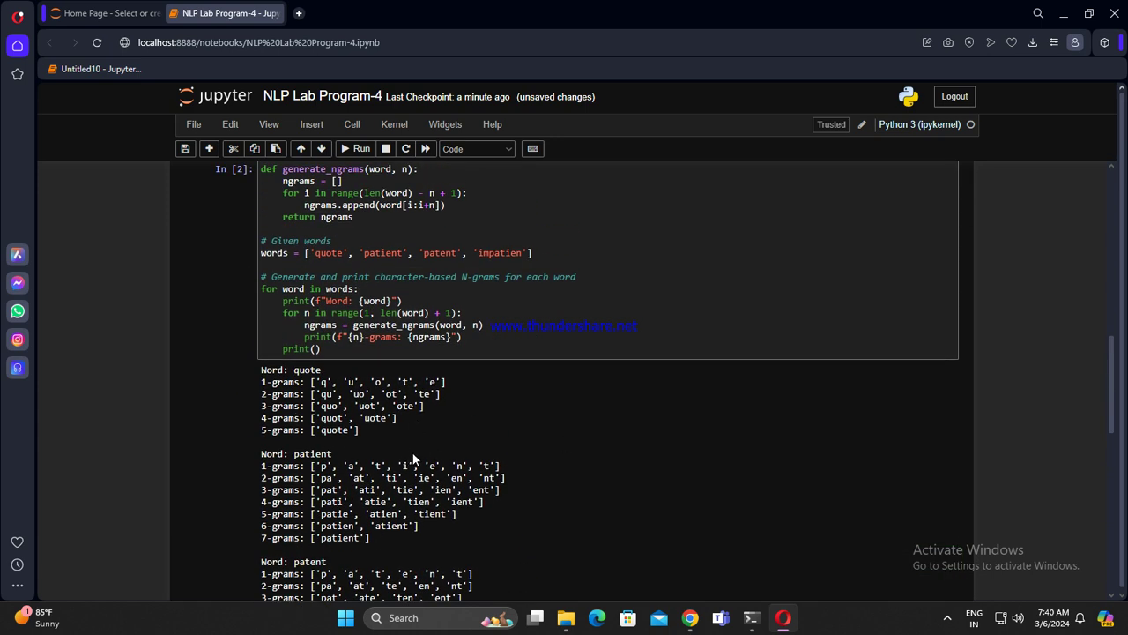
pyautogui.scroll(4, 507, 451)
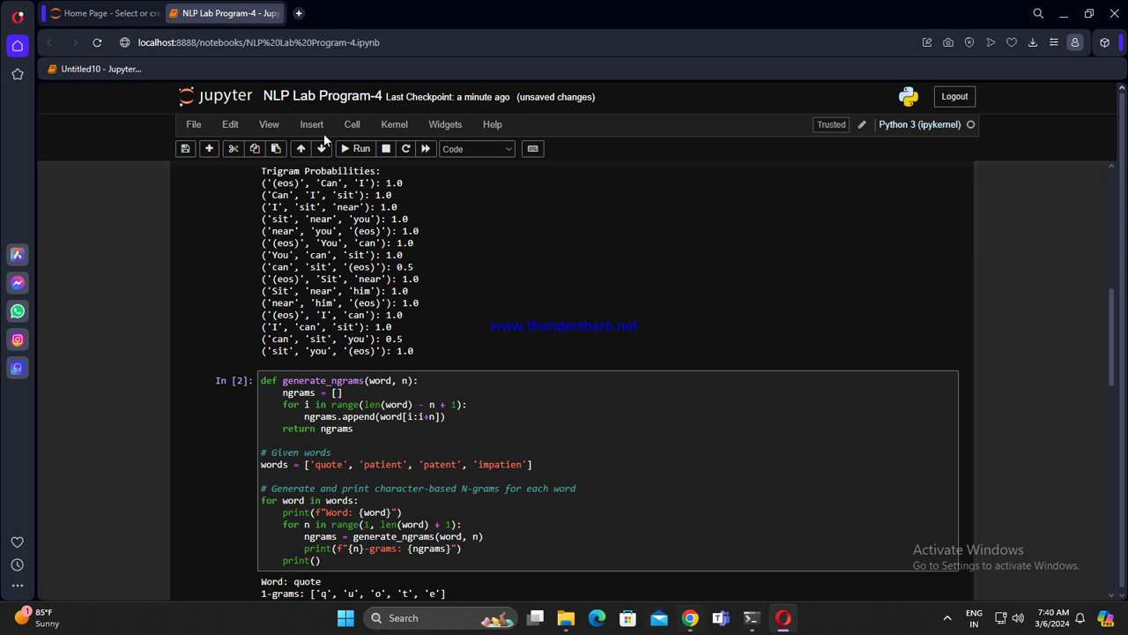
pyautogui.click(690, 617)
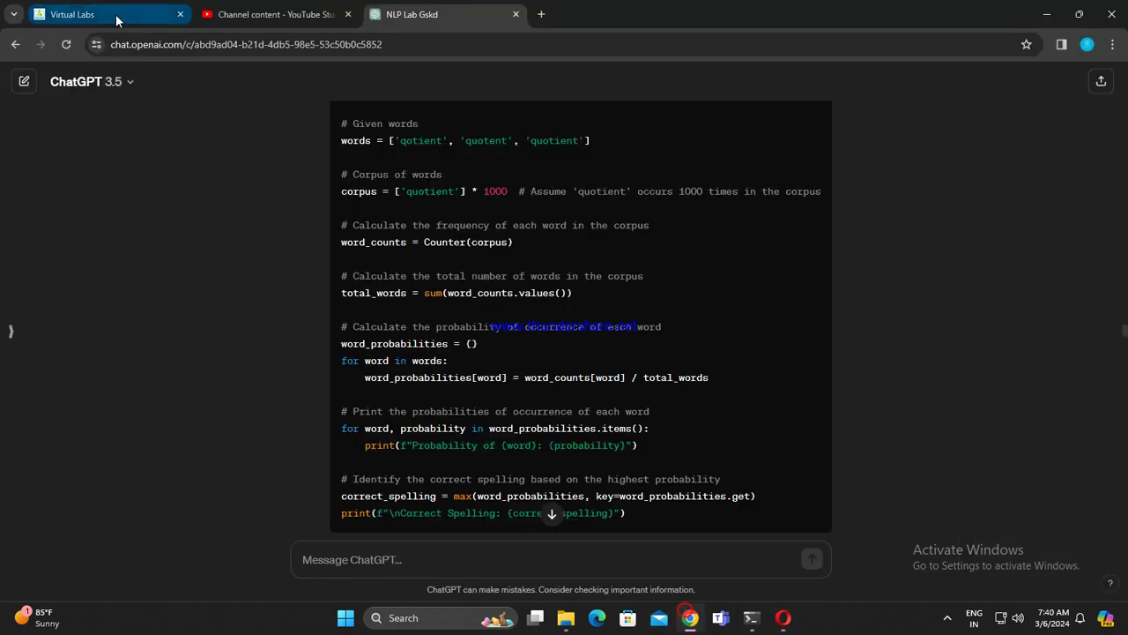
pyautogui.scroll(4, 511, 349)
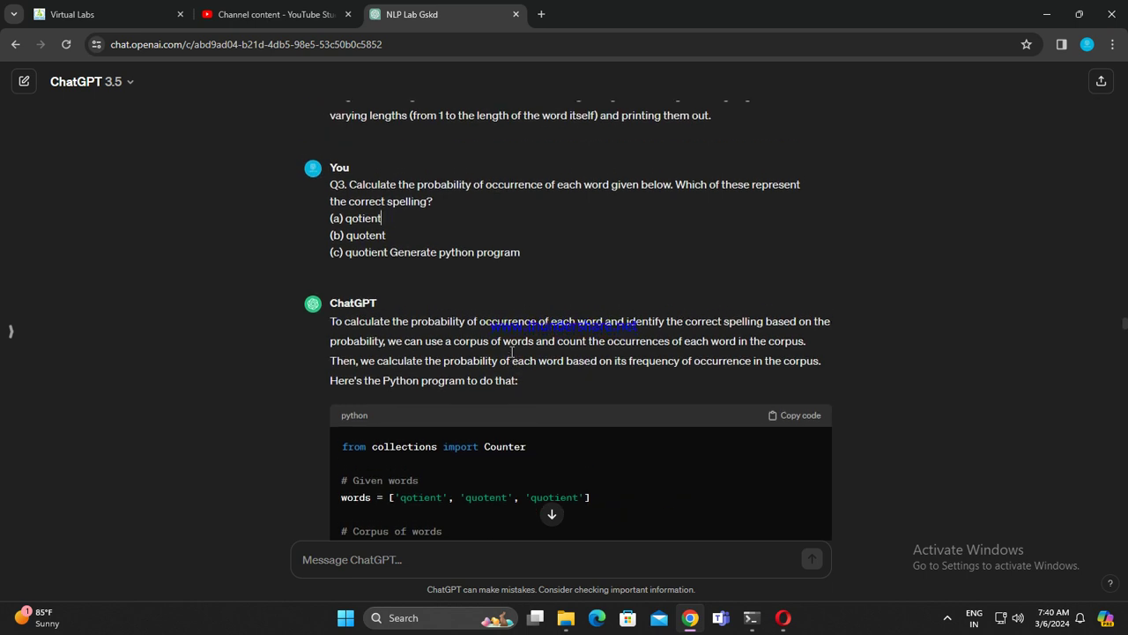
pyautogui.scroll(10, 511, 350)
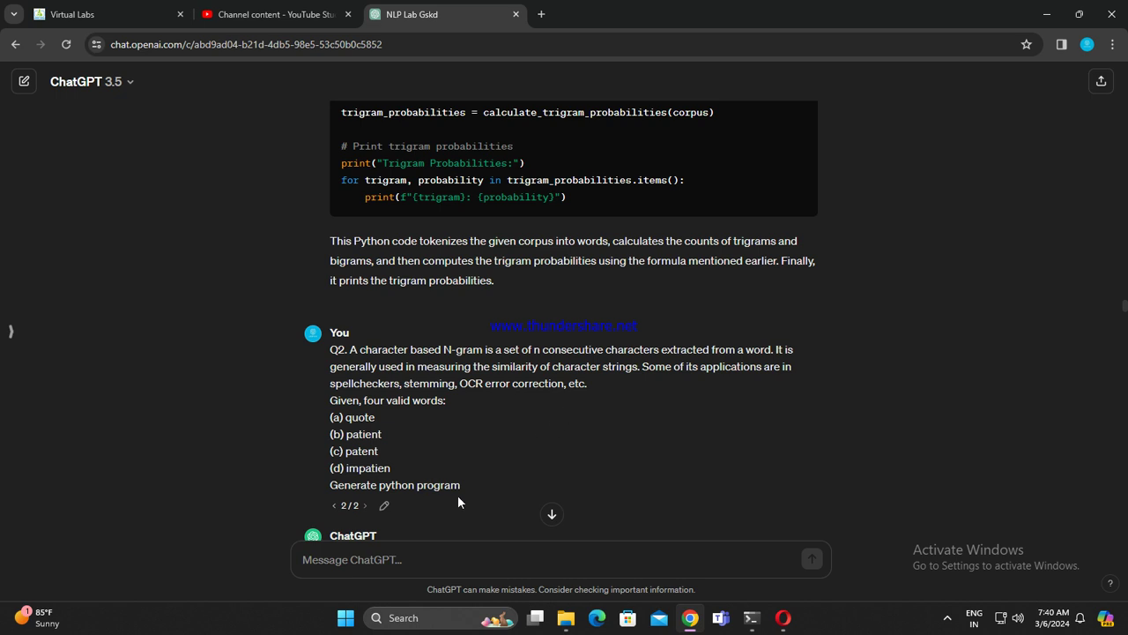
pyautogui.scroll(-1, 450, 436)
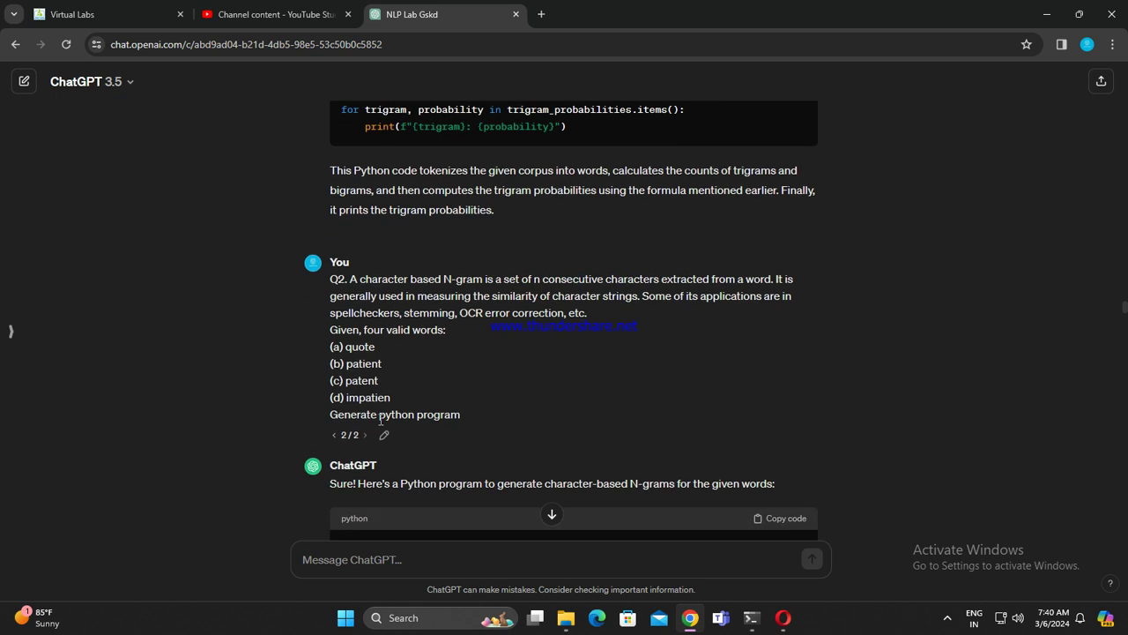
# Step: Select the Q1 trigram question and its (eos) corpus sentence on the Virtual Labs N-Grams page
pyautogui.click(75, 14)
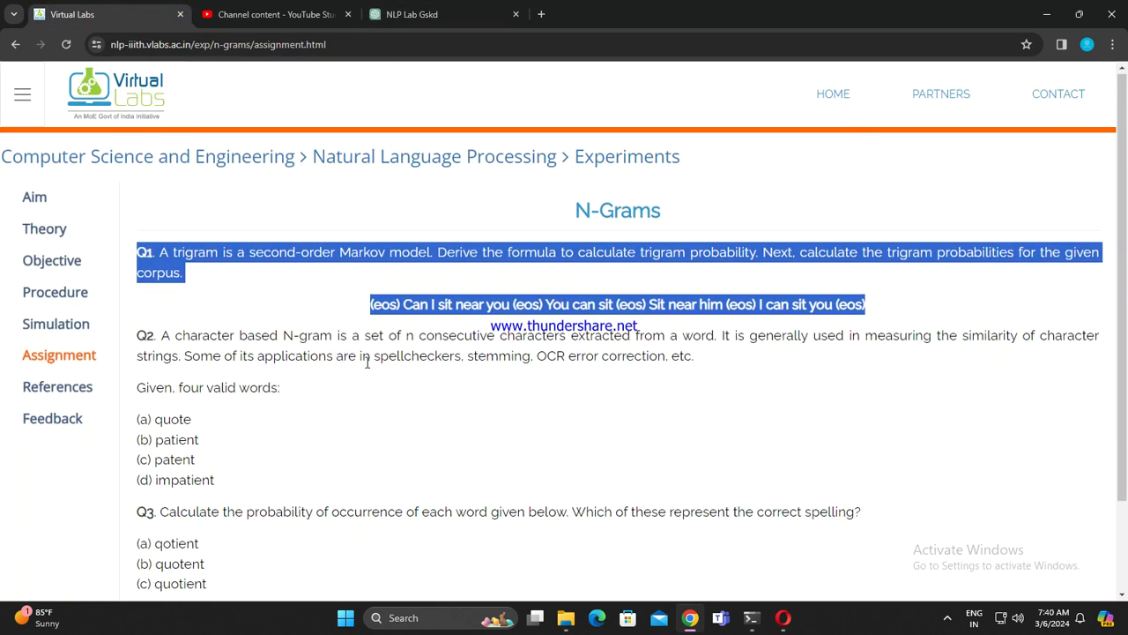
pyautogui.scroll(-1, 309, 324)
pyautogui.scroll(1, 308, 325)
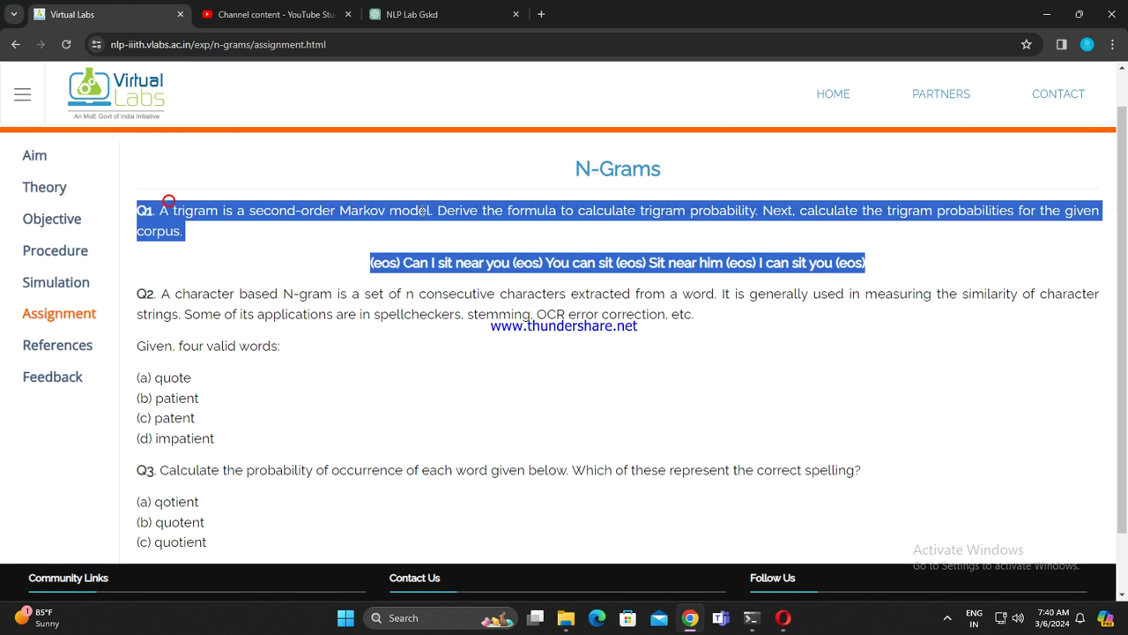
pyautogui.click(432, 273)
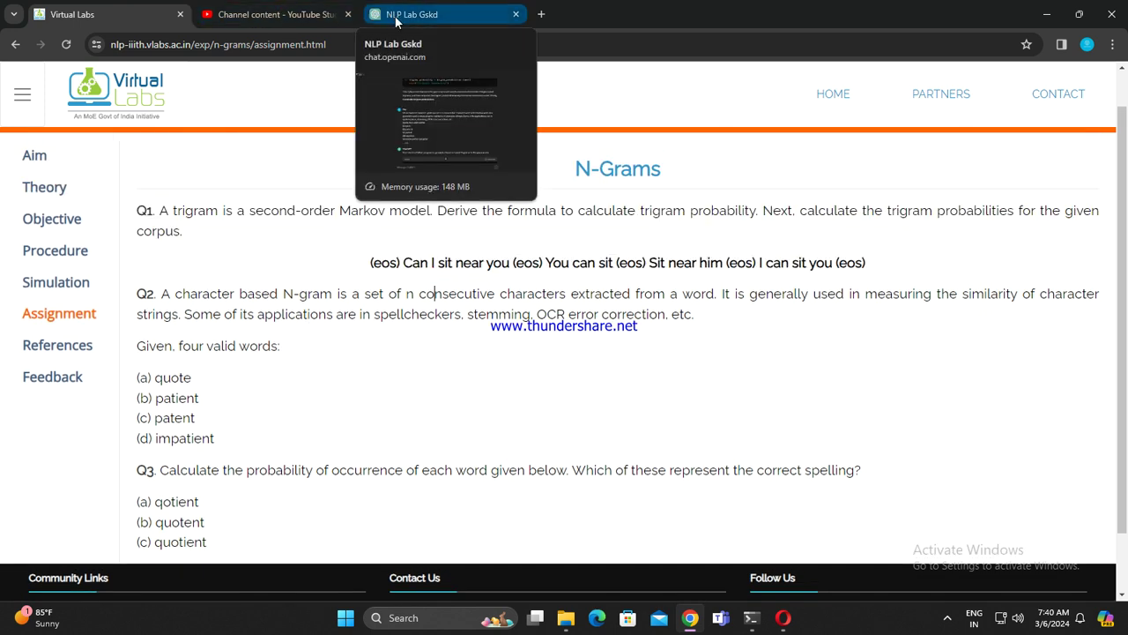
pyautogui.moveTo(136, 210); pyautogui.dragTo(881, 259)
pyautogui.hotkey('ctrl', 'c')
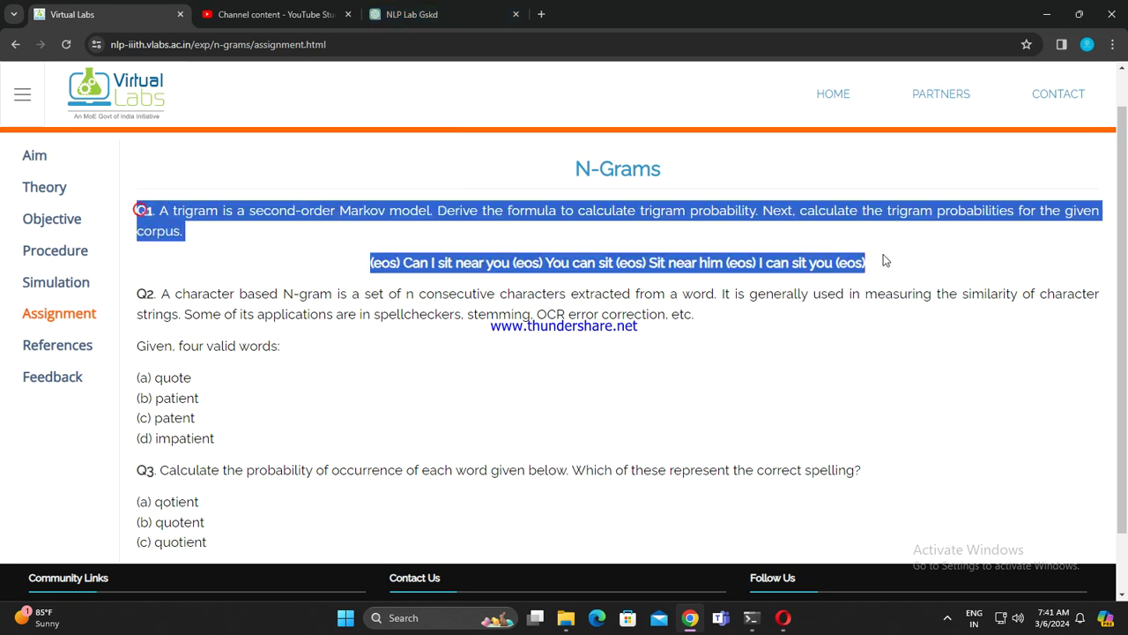
pyautogui.click(416, 14)
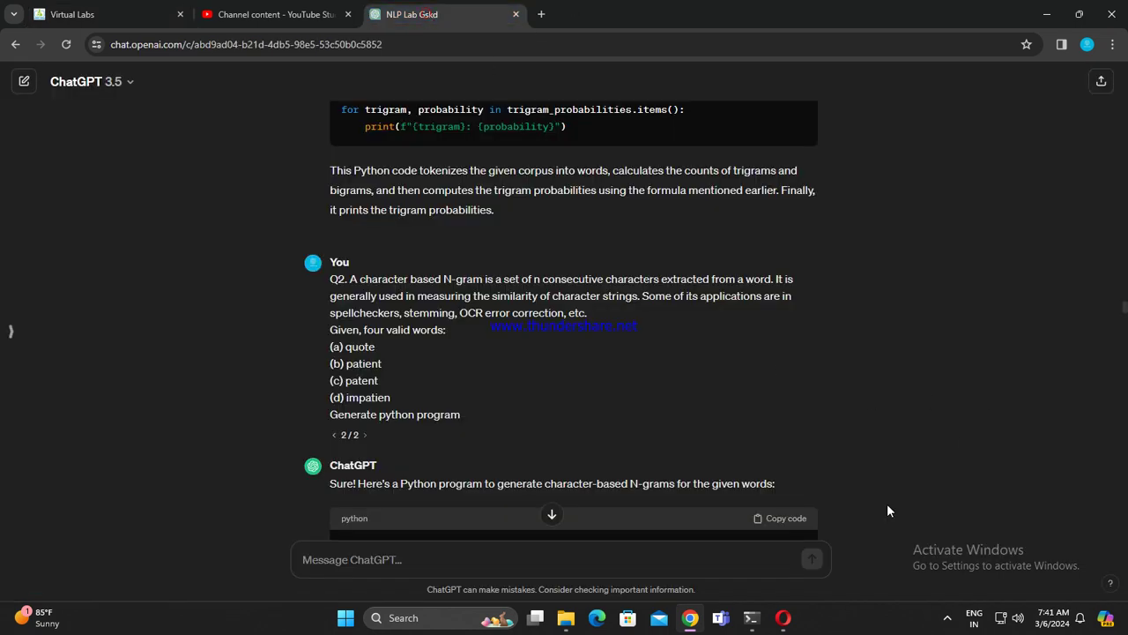
# Step: Send ChatGPT the Q1 question plus 'generate python program, the output as shows as a table'
pyautogui.click(549, 514)
pyautogui.click(542, 561)
pyautogui.hotkey('ctrl', 'v')
pyautogui.write('generate python program')
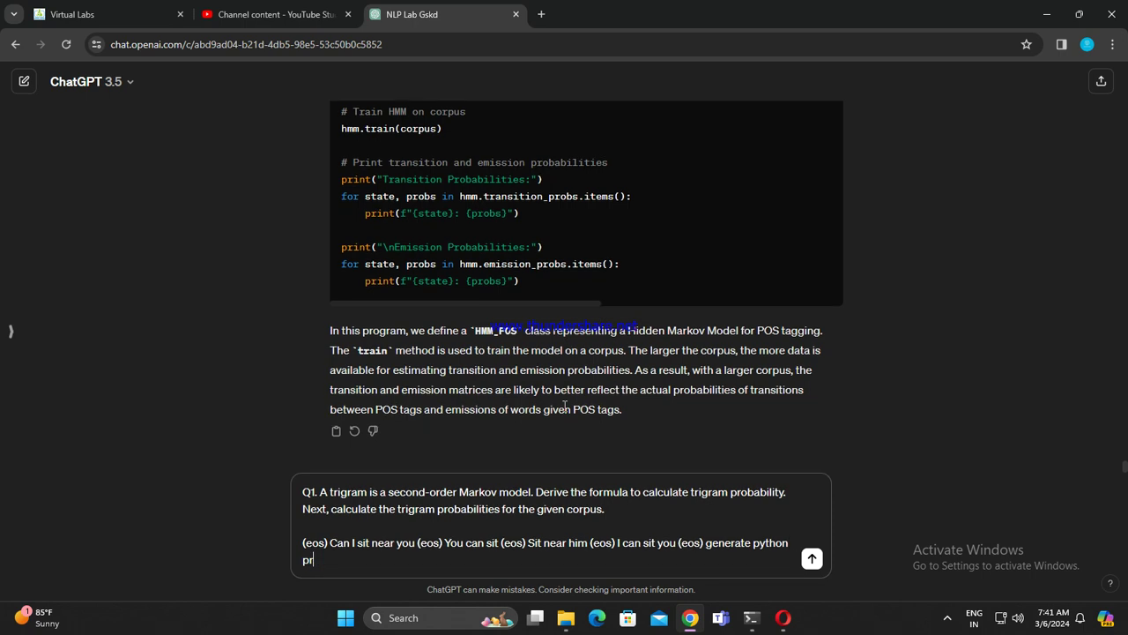
pyautogui.press('BackSpace')
pyautogui.press('BackSpace')
pyautogui.press('BackSpace')
pyautogui.press('BackSpace')
pyautogui.press('BackSpace')
pyautogui.write('ogram that')
pyautogui.press('BackSpace')
pyautogui.press('BackSpace')
pyautogui.press('BackSpace')
pyautogui.press('BackSpace')
pyautogui.write(', the oup')
pyautogui.press('BackSpace')
pyautogui.write('tput as shows a')
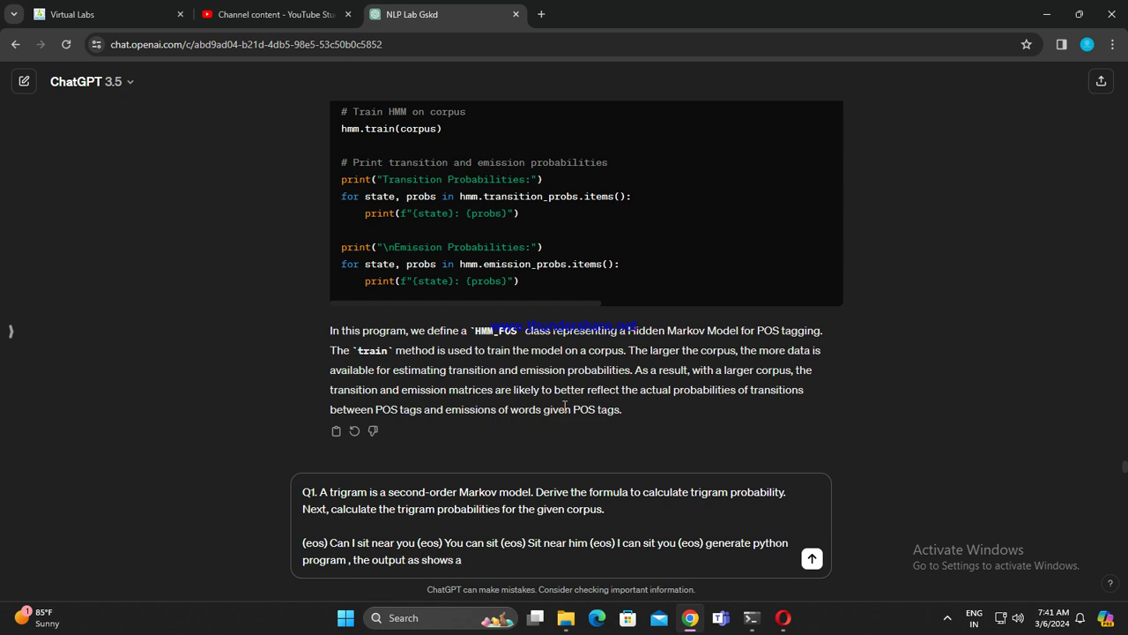
pyautogui.write('s trt')
pyautogui.press('BackSpace')
pyautogui.press('BackSpace')
pyautogui.press('BackSpace')
pyautogui.write('a table')
pyautogui.press('Return')
# Step: Read through the reply and copy its trigram-probability table code
pyautogui.scroll(1, 584, 396)
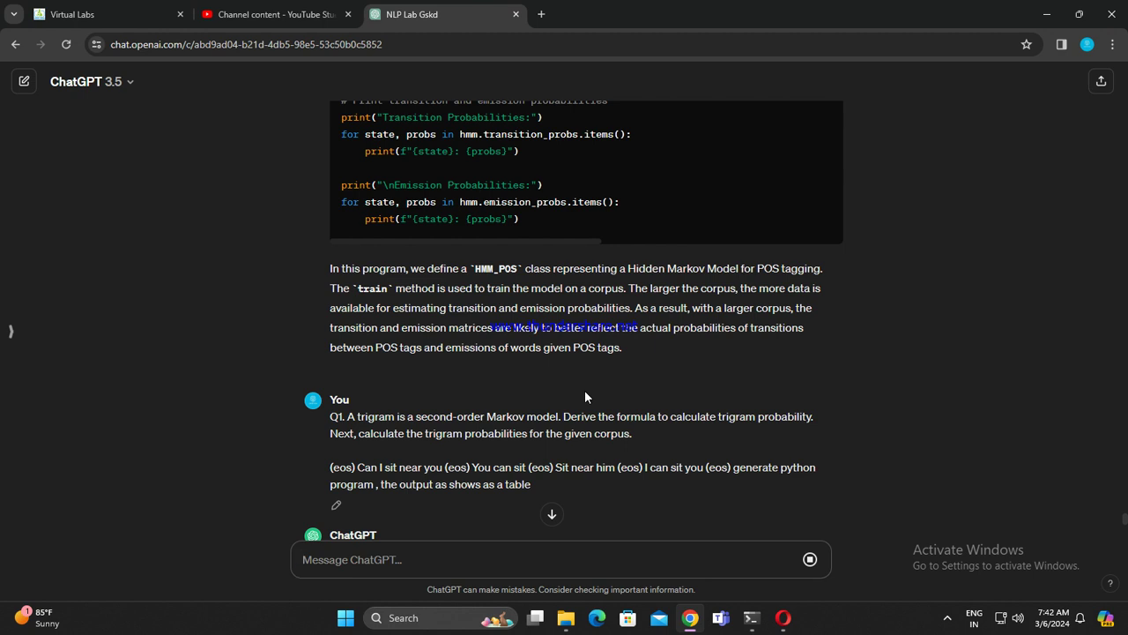
pyautogui.scroll(-8, 584, 390)
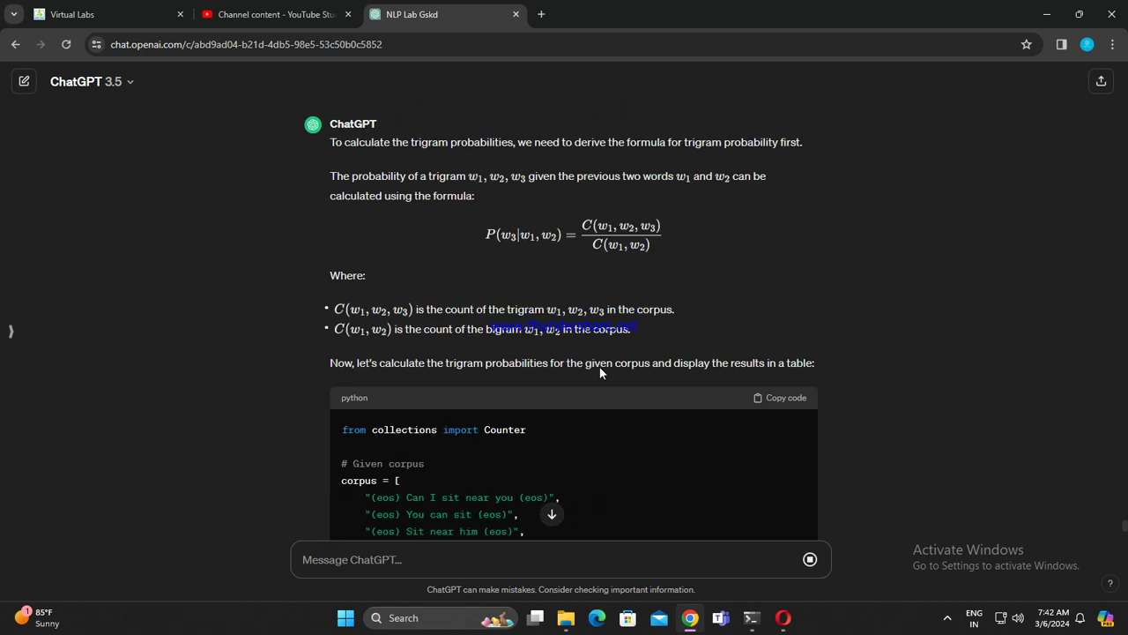
pyautogui.scroll(-2, 630, 379)
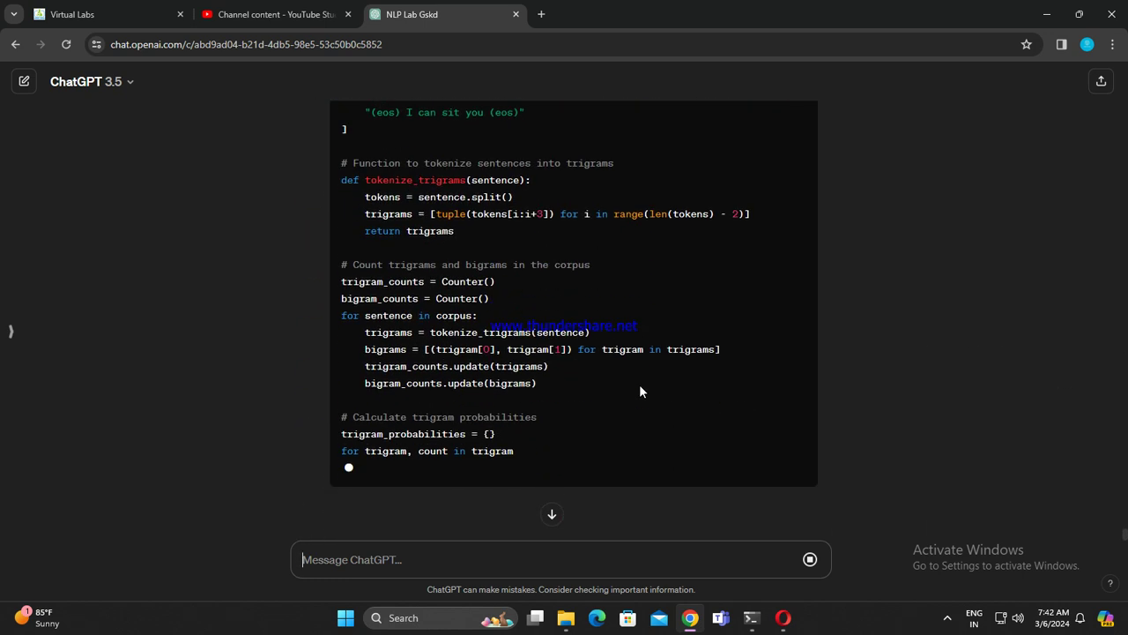
pyautogui.scroll(-1, 741, 357)
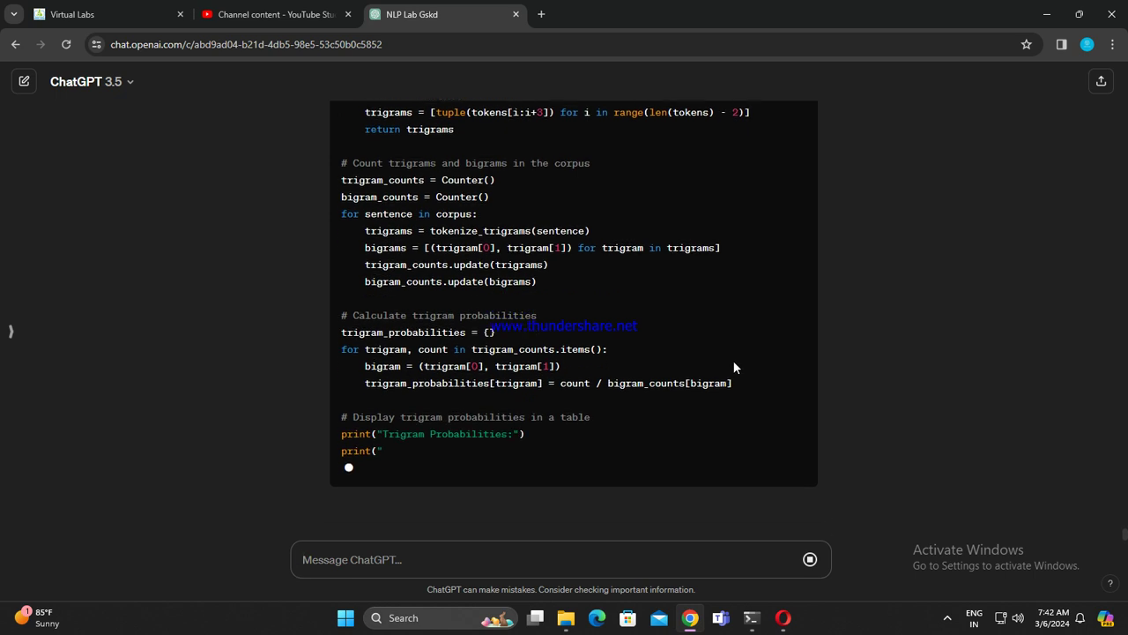
pyautogui.scroll(1, 793, 407)
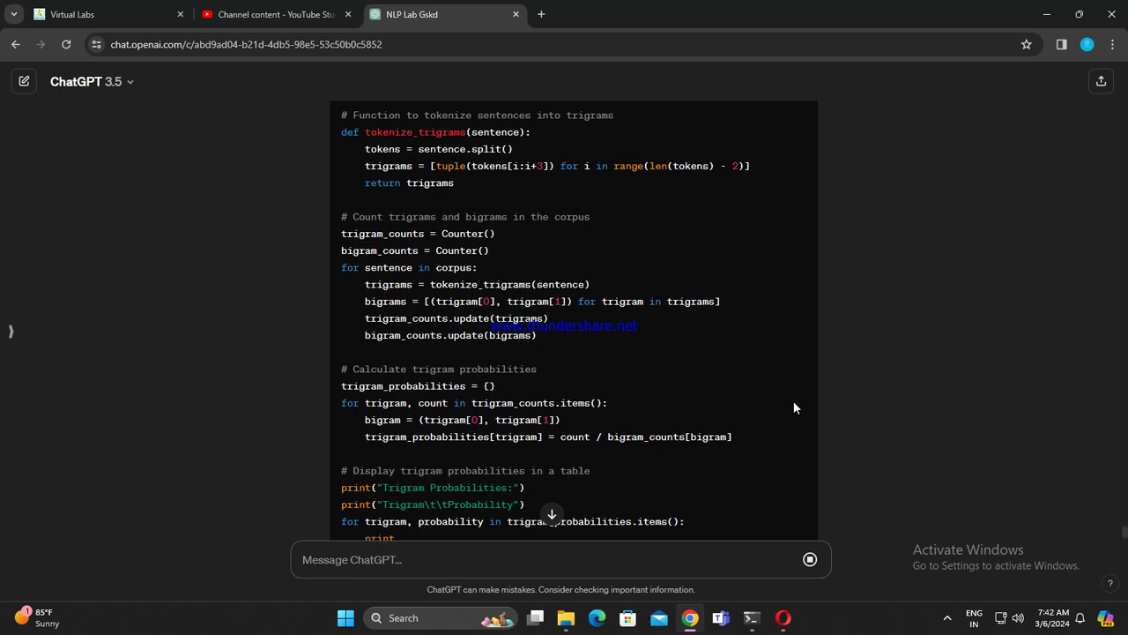
pyautogui.scroll(-1, 738, 392)
pyautogui.scroll(3, 740, 397)
pyautogui.scroll(3, 739, 395)
pyautogui.click(781, 353)
pyautogui.click(781, 617)
pyautogui.scroll(-15, 452, 529)
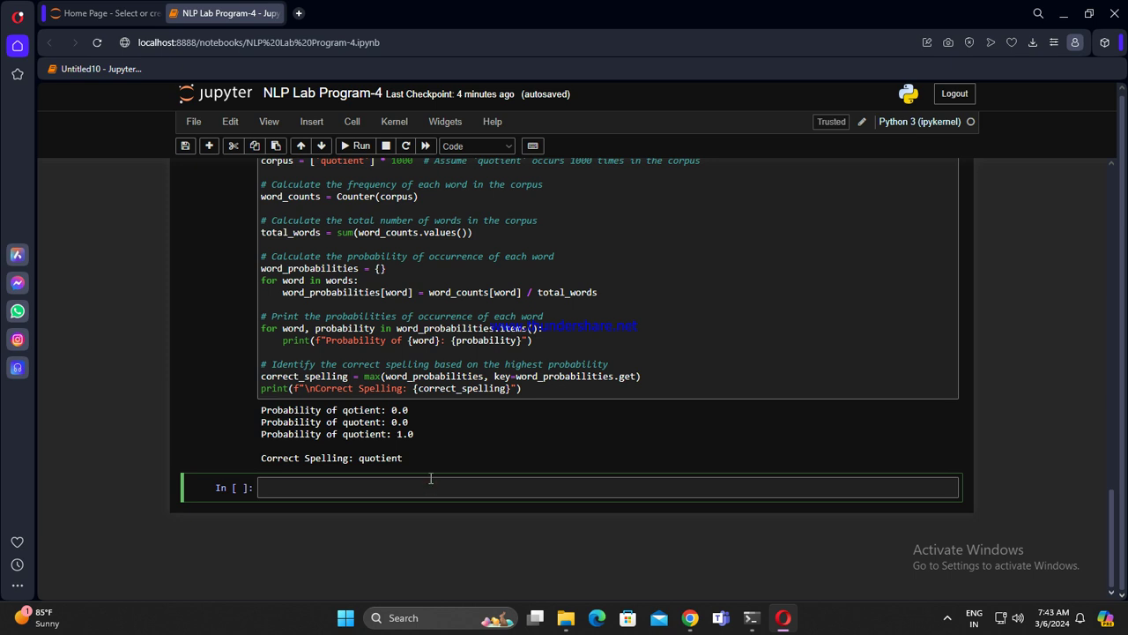
# Step: Paste and run the trigram code, printing a Trigram/Probability table
pyautogui.hotkey('ctrl', 'v')
pyautogui.hotkey('shift', 'Return')
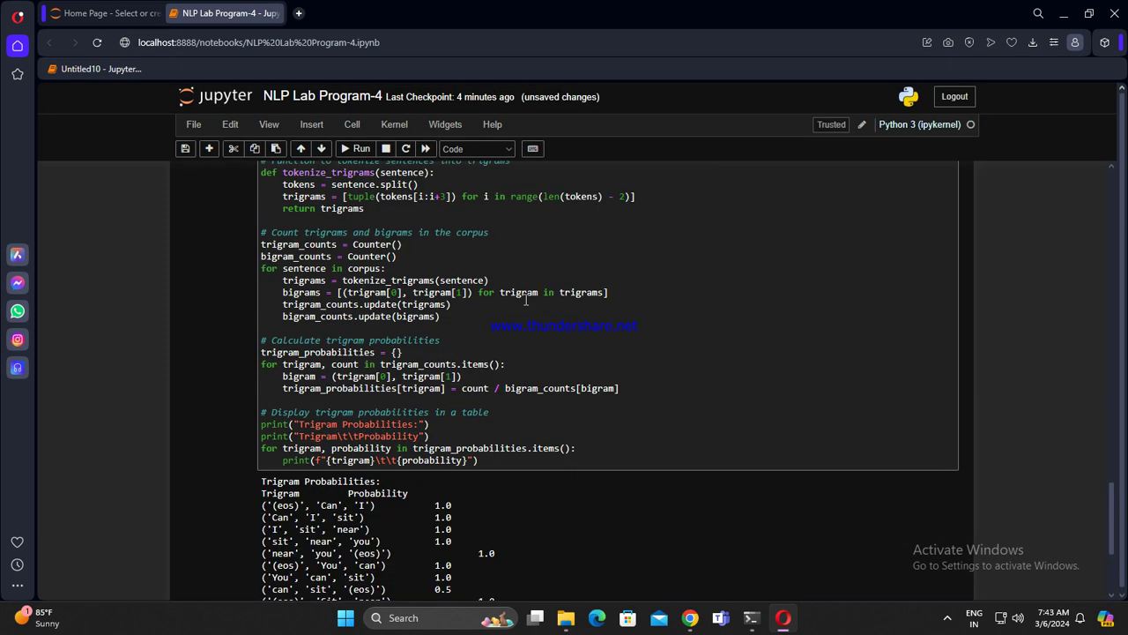
pyautogui.scroll(4, 529, 387)
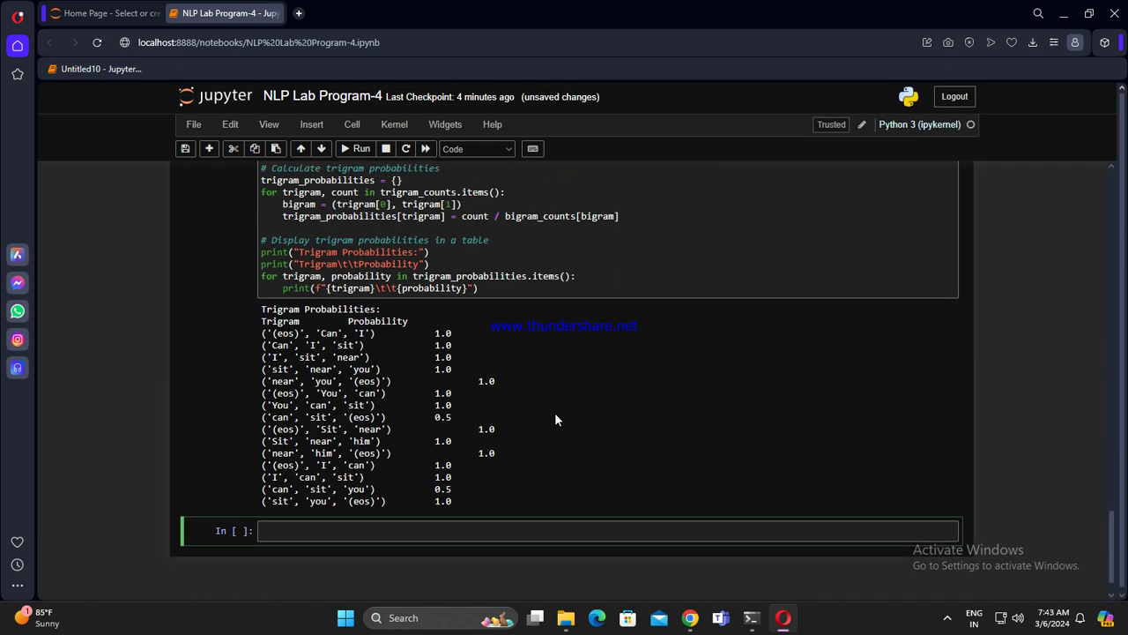
# Step: Delete cell In [4] and review the remaining trigram probability output
pyautogui.click(235, 241)
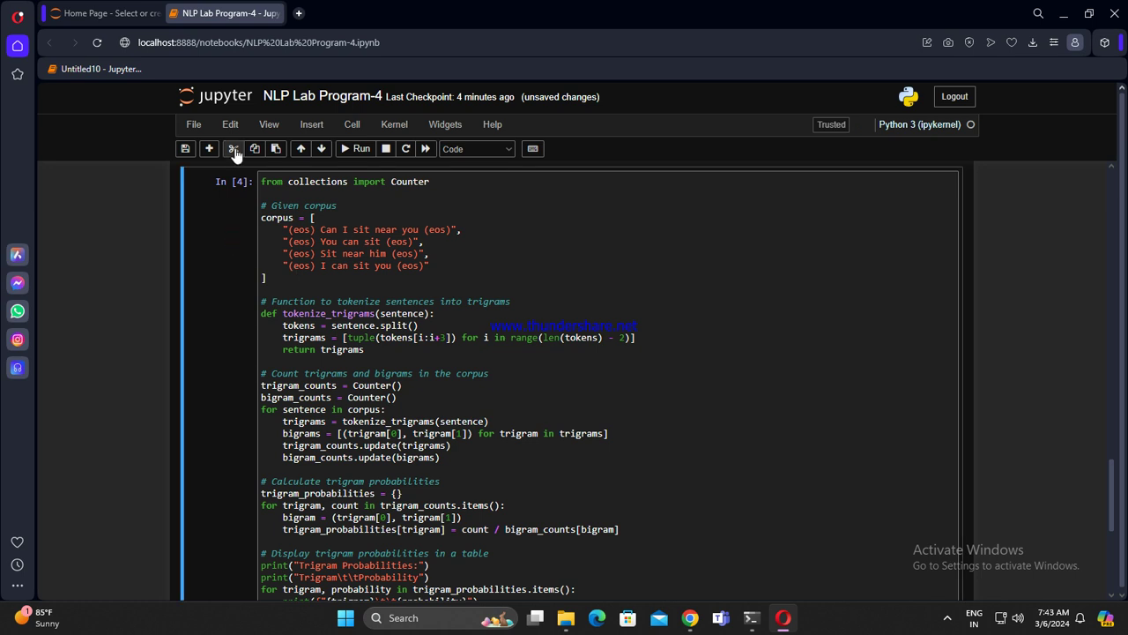
pyautogui.click(234, 148)
pyautogui.scroll(8, 616, 471)
pyautogui.scroll(15, 610, 486)
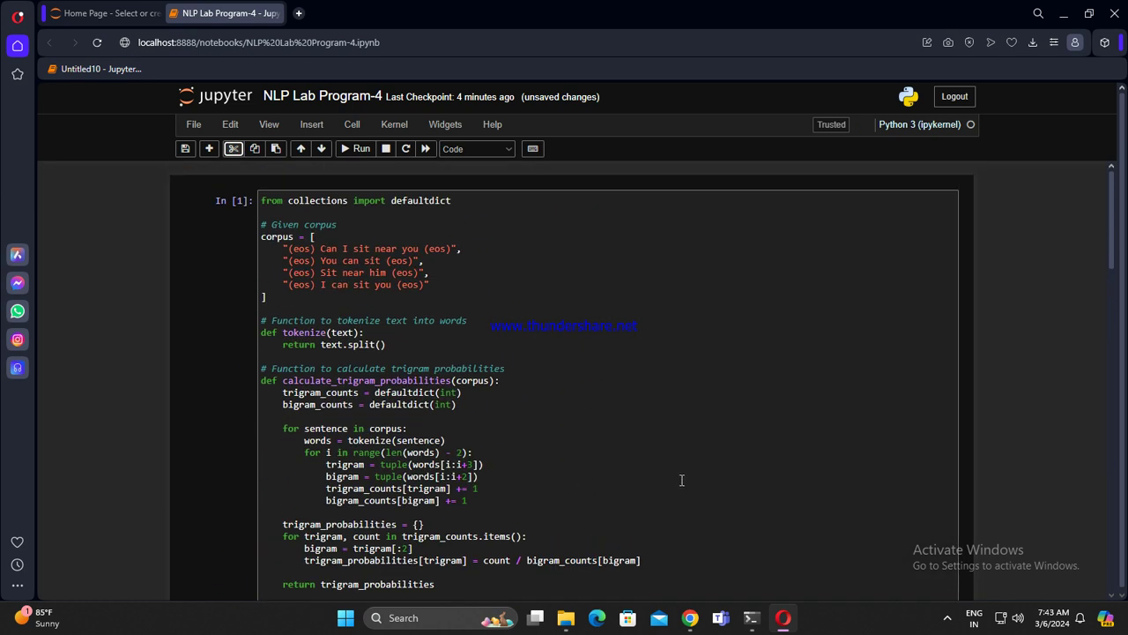
pyautogui.scroll(-1, 485, 459)
pyautogui.scroll(-5, 485, 460)
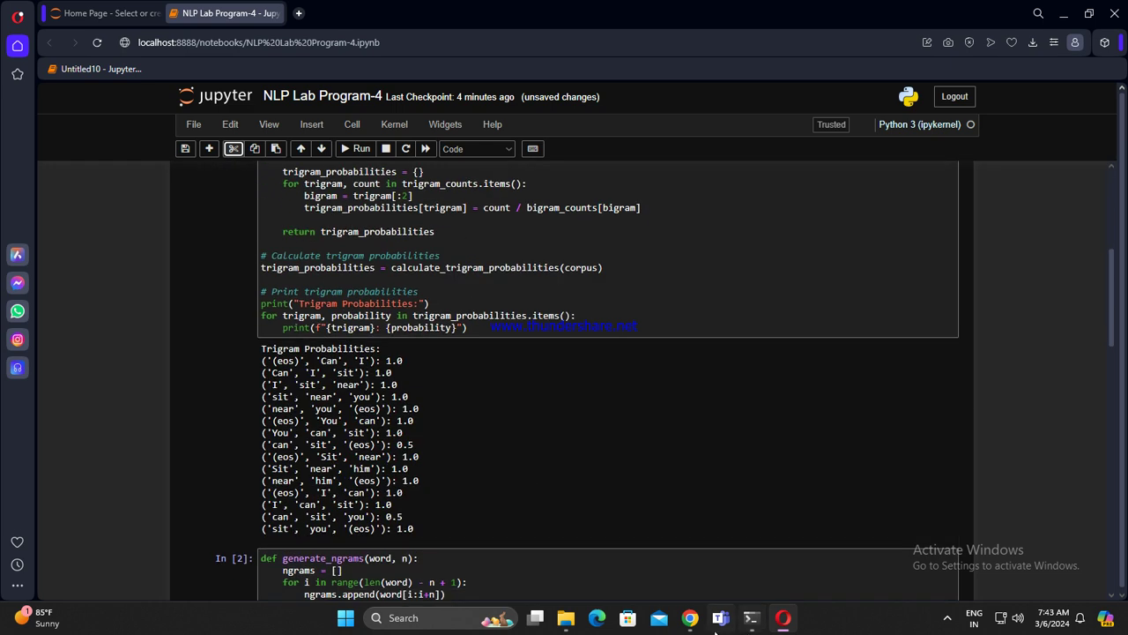
pyautogui.click(690, 617)
pyautogui.scroll(3, 466, 333)
pyautogui.scroll(1, 466, 333)
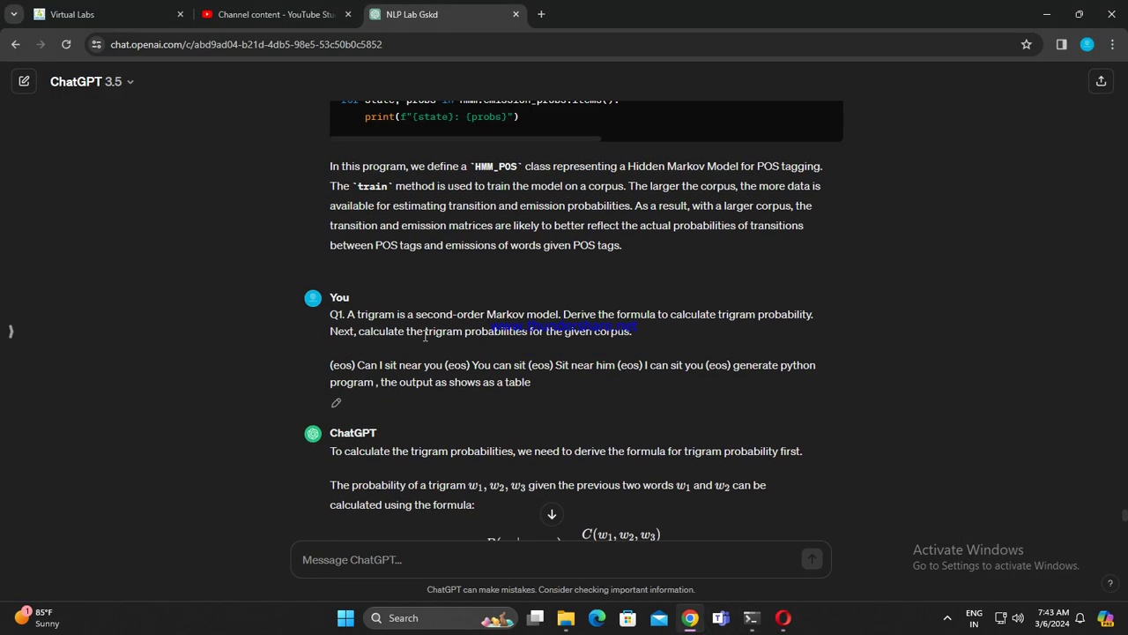
# Step: Edit the Q1 prompt to end with 'python program by using nltk module' and resubmit it
pyautogui.click(339, 402)
pyautogui.moveTo(536, 381); pyautogui.dragTo(734, 364)
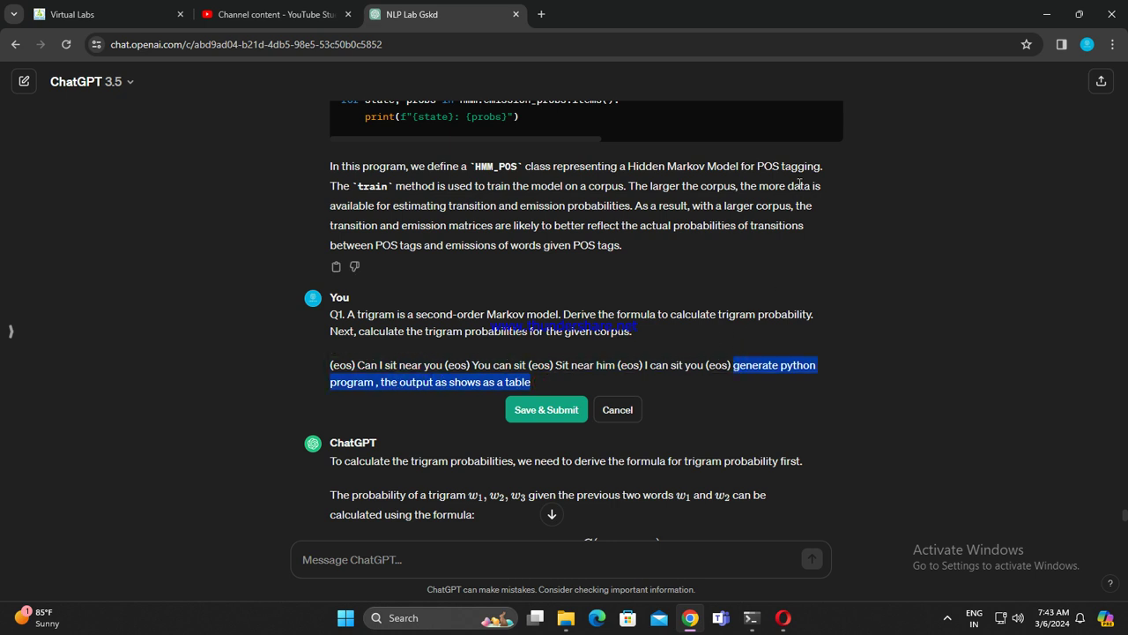
pyautogui.press('BackSpace')
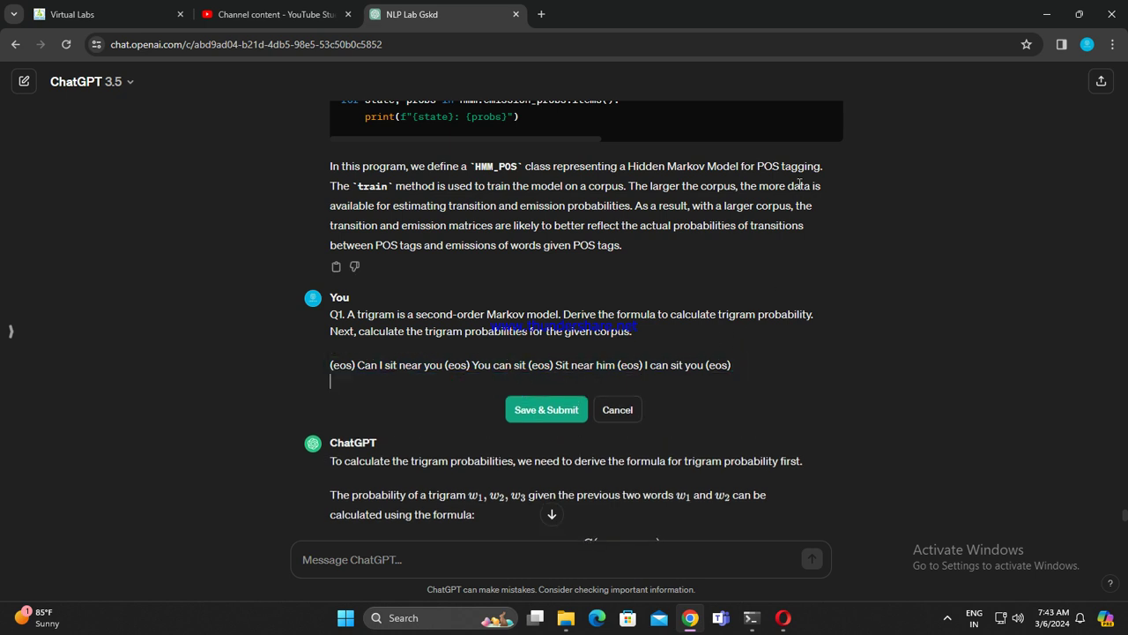
pyautogui.write('p')
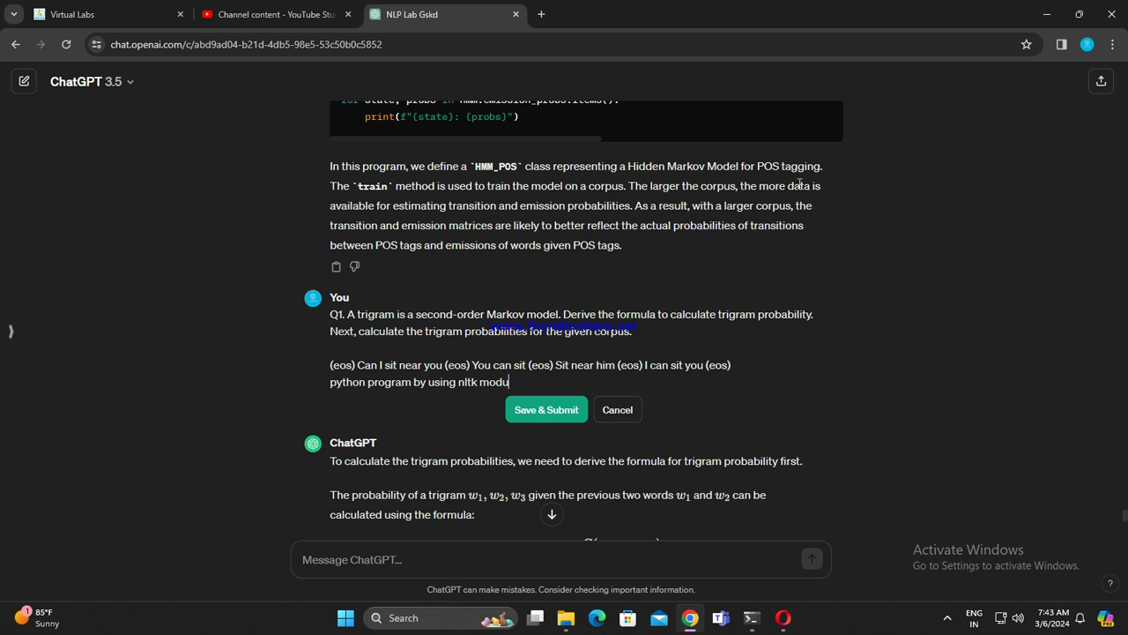
pyautogui.click(581, 408)
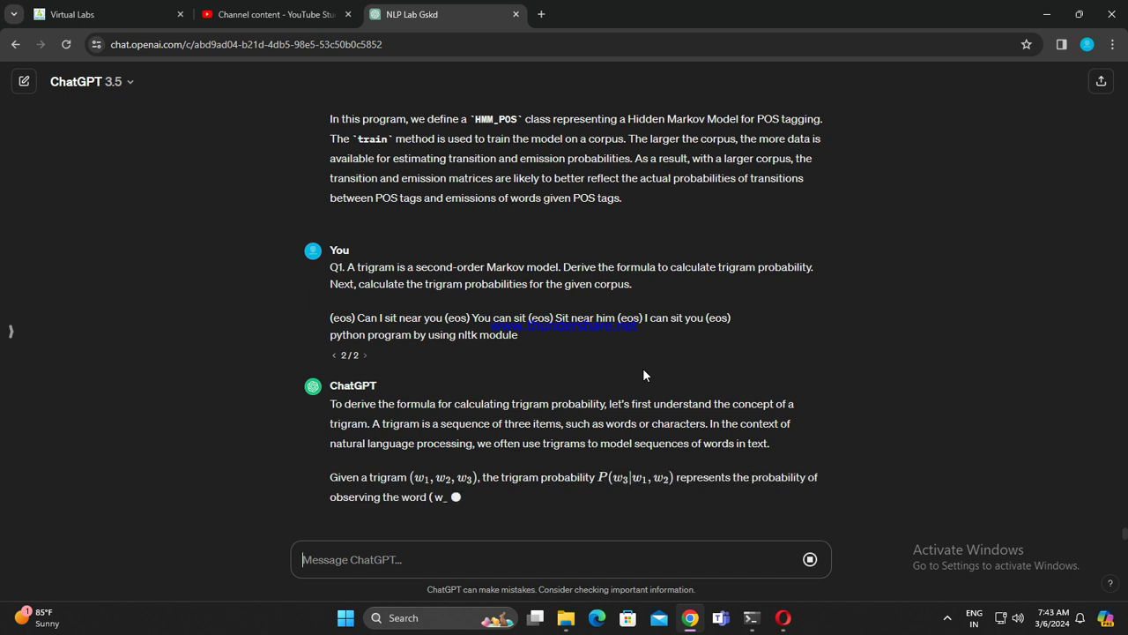
pyautogui.scroll(1, 643, 375)
pyautogui.scroll(4, 643, 368)
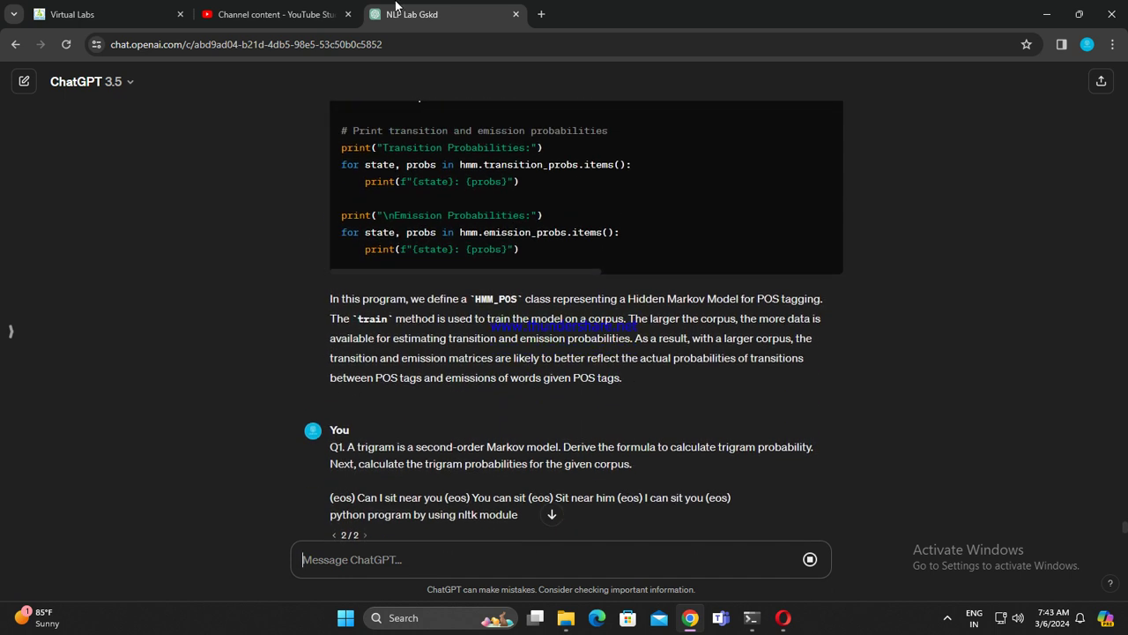
pyautogui.click(320, 7)
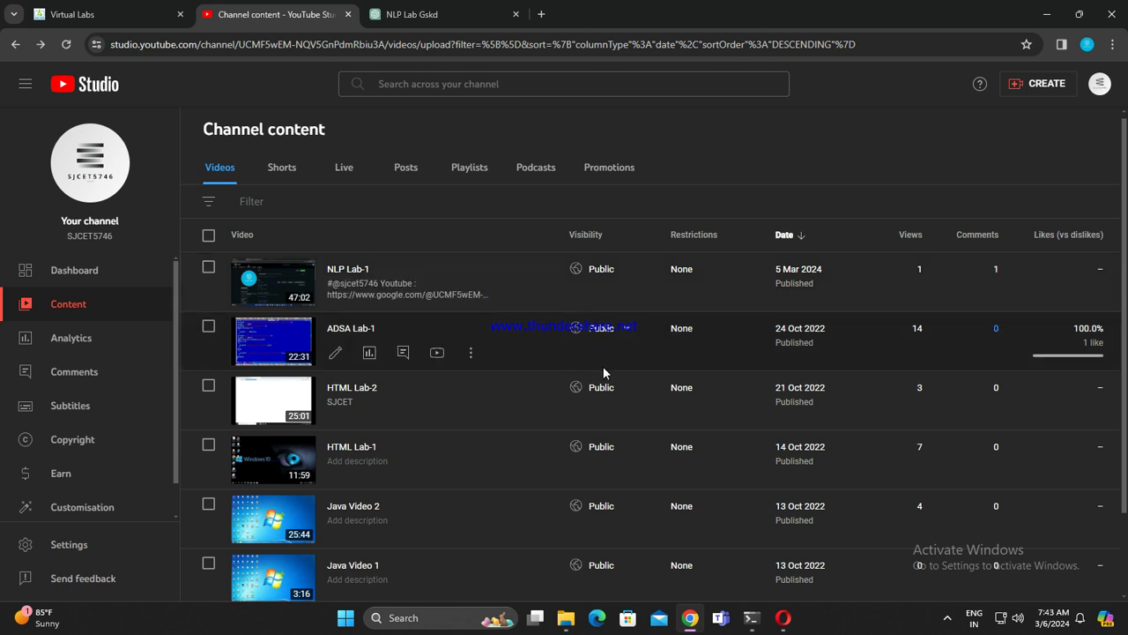
# Step: Open HTML Lab-1 on YouTube from its row in the Channel content list
pyautogui.scroll(-2, 604, 365)
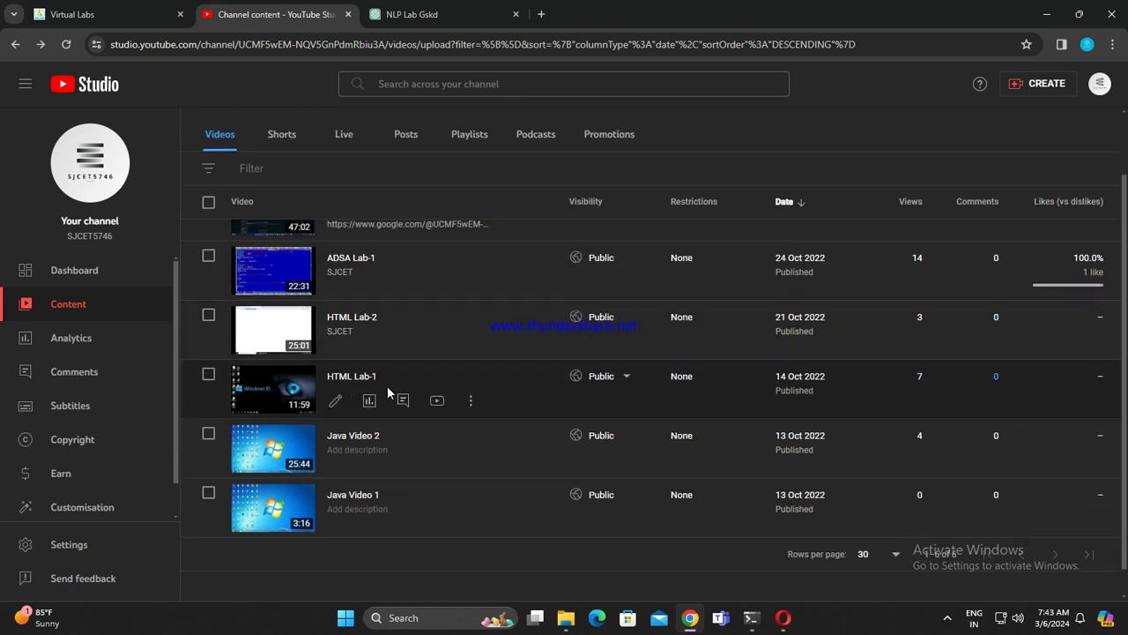
pyautogui.click(436, 401)
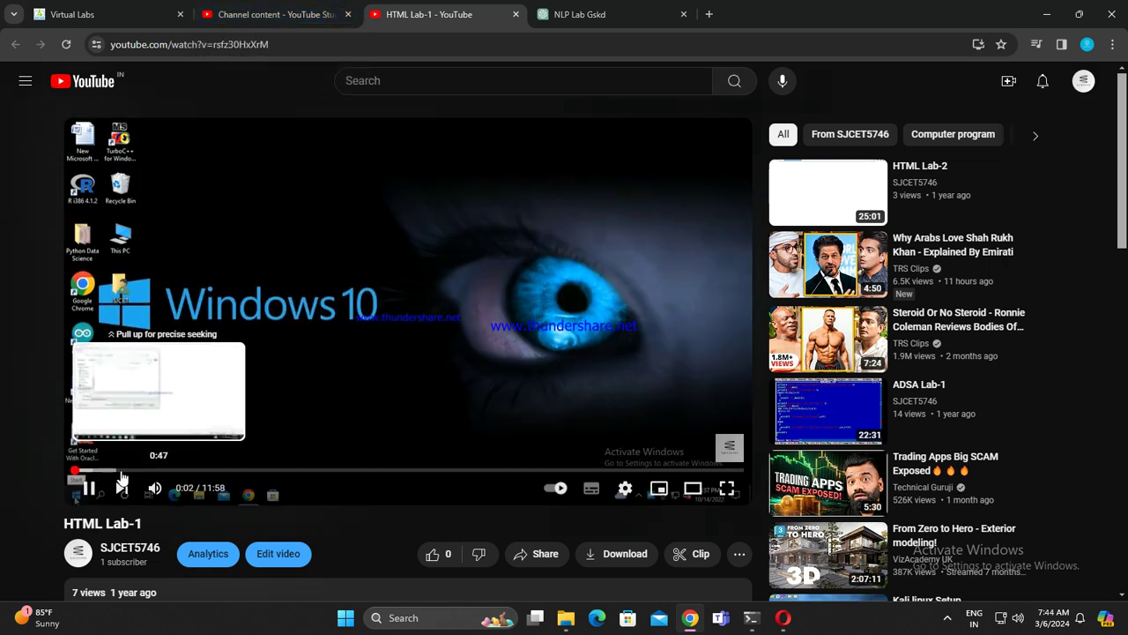
# Step: Skip through HTML Lab-1 on the progress bar from about 2:06 to near the end
pyautogui.moveTo(81, 473); pyautogui.dragTo(161, 476)
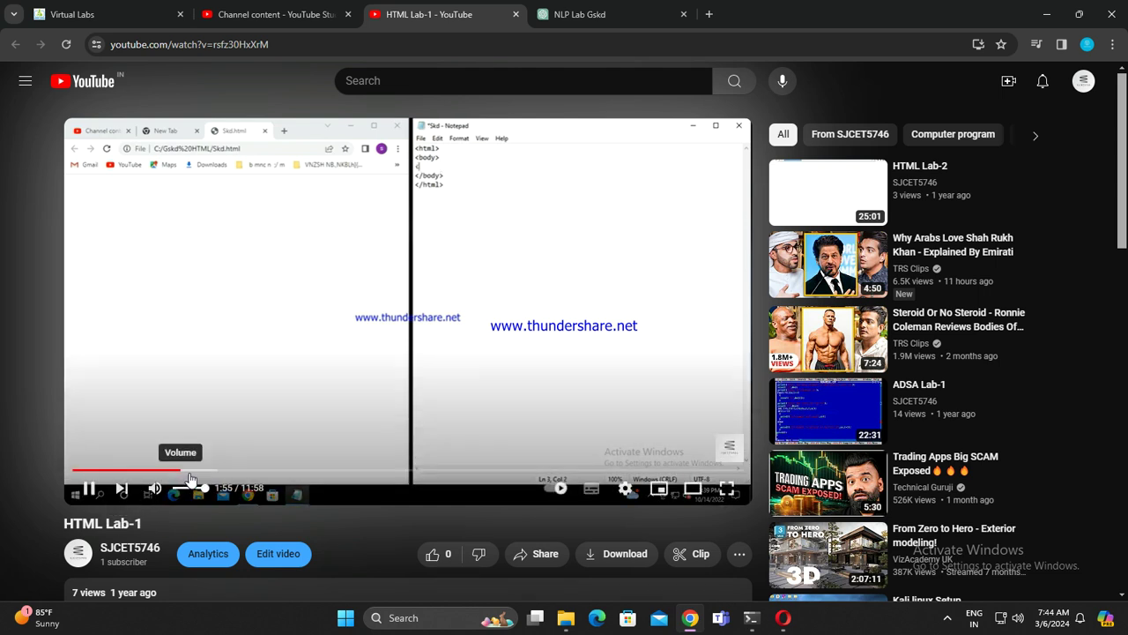
pyautogui.click(191, 471)
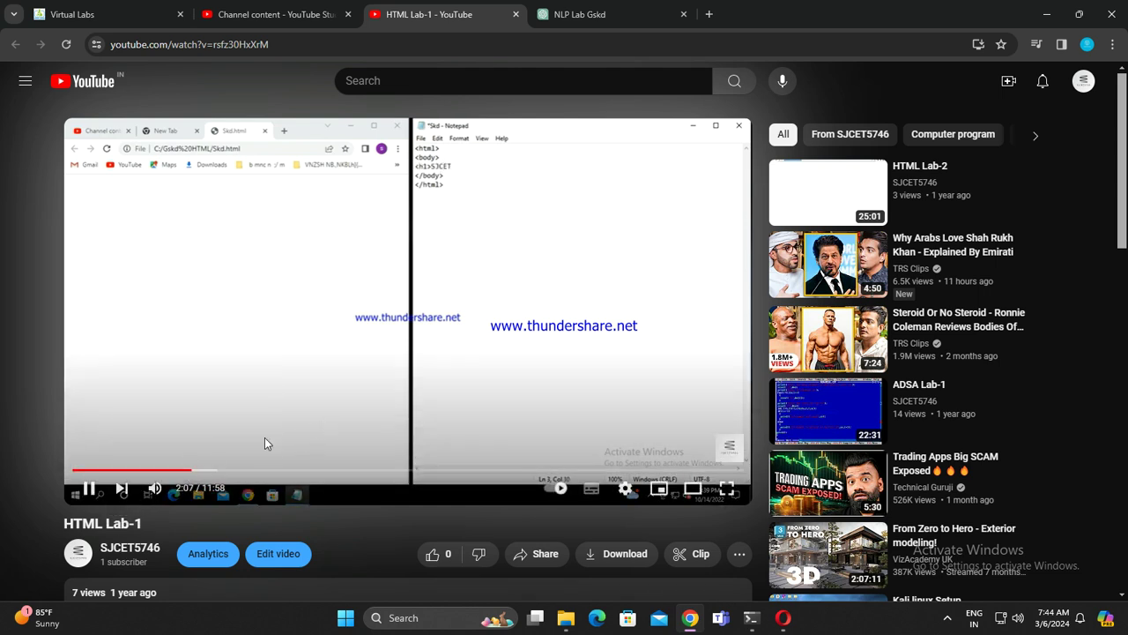
pyautogui.click(202, 471)
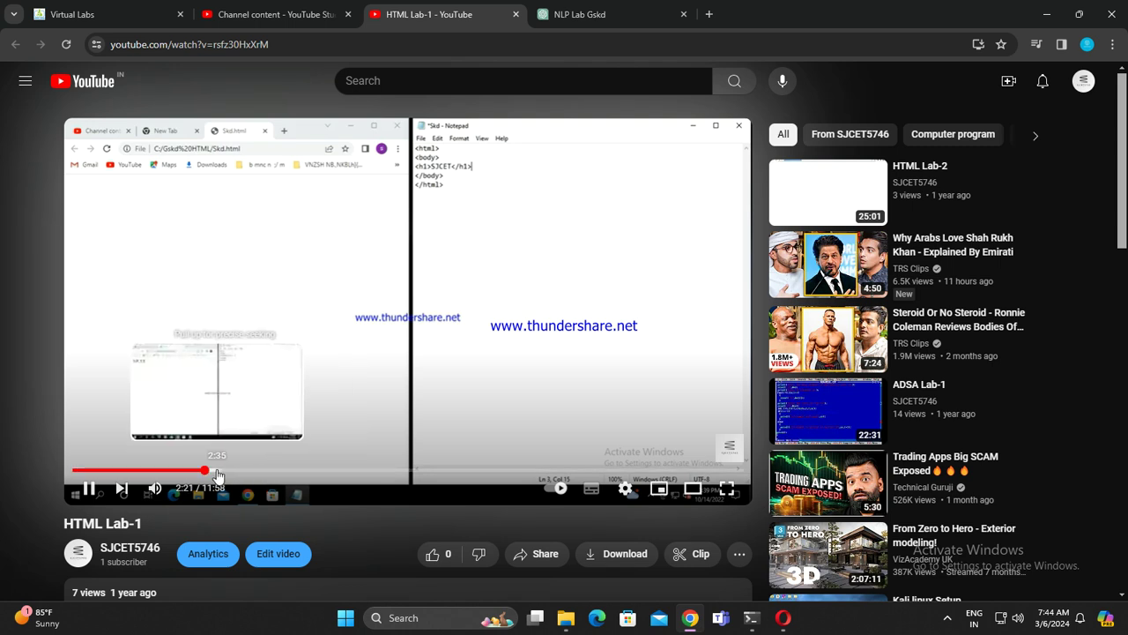
pyautogui.click(217, 471)
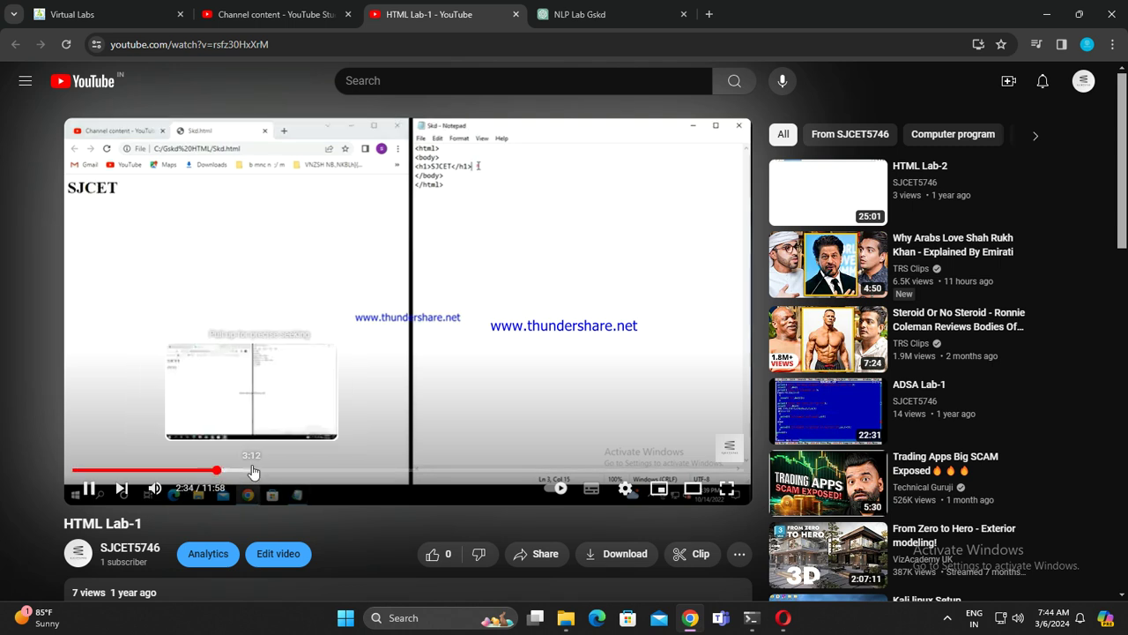
pyautogui.click(235, 472)
pyautogui.click(267, 472)
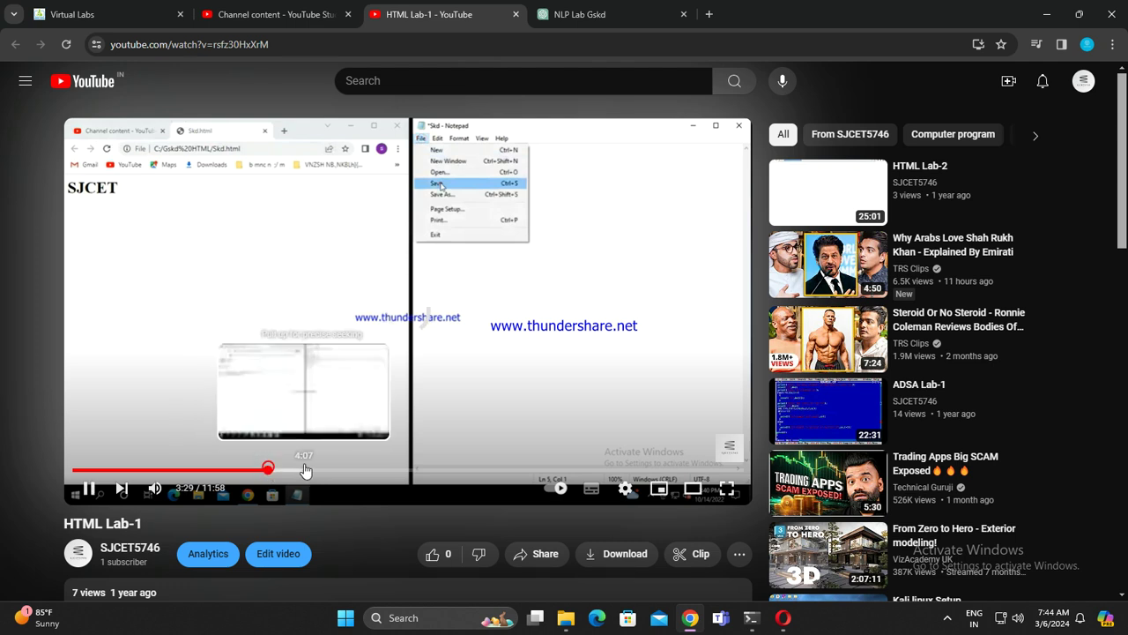
pyautogui.click(293, 472)
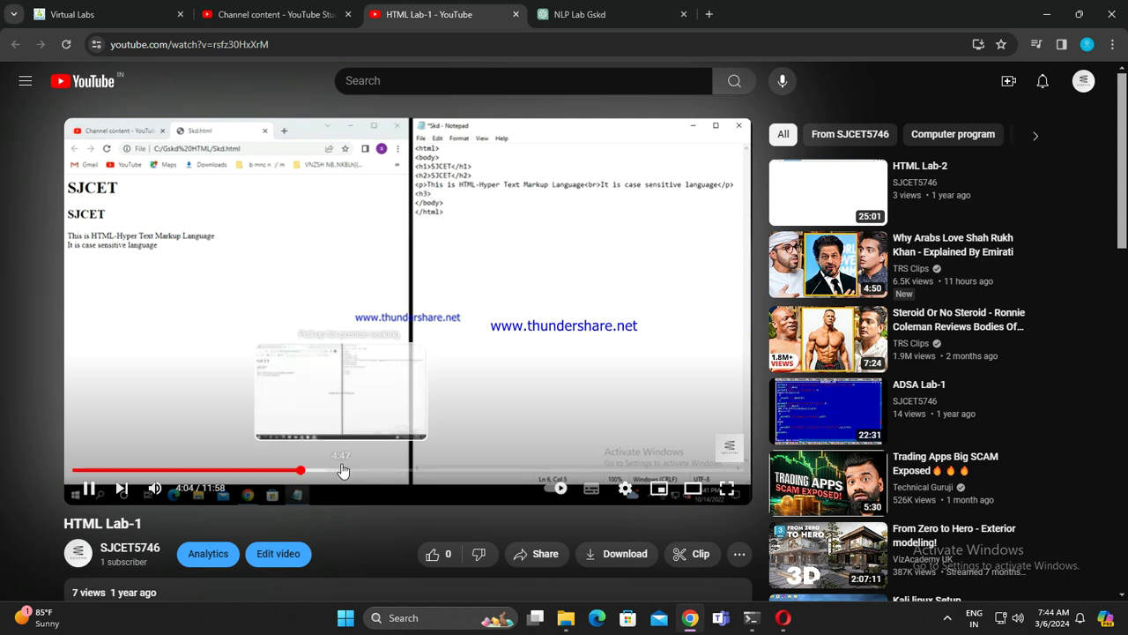
pyautogui.click(340, 470)
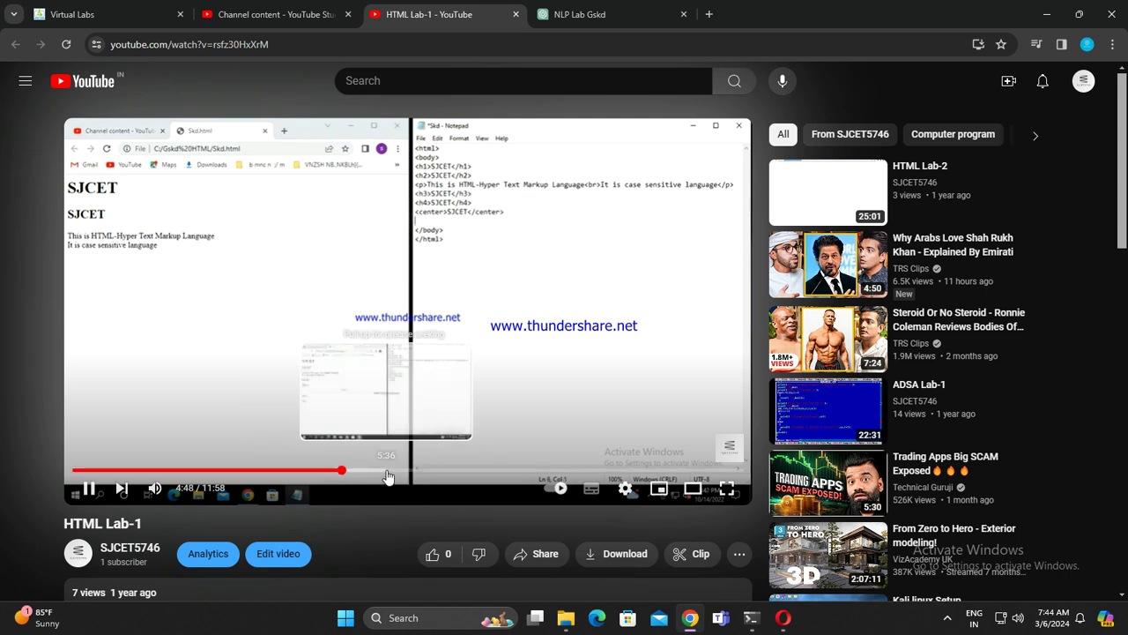
pyautogui.click(383, 469)
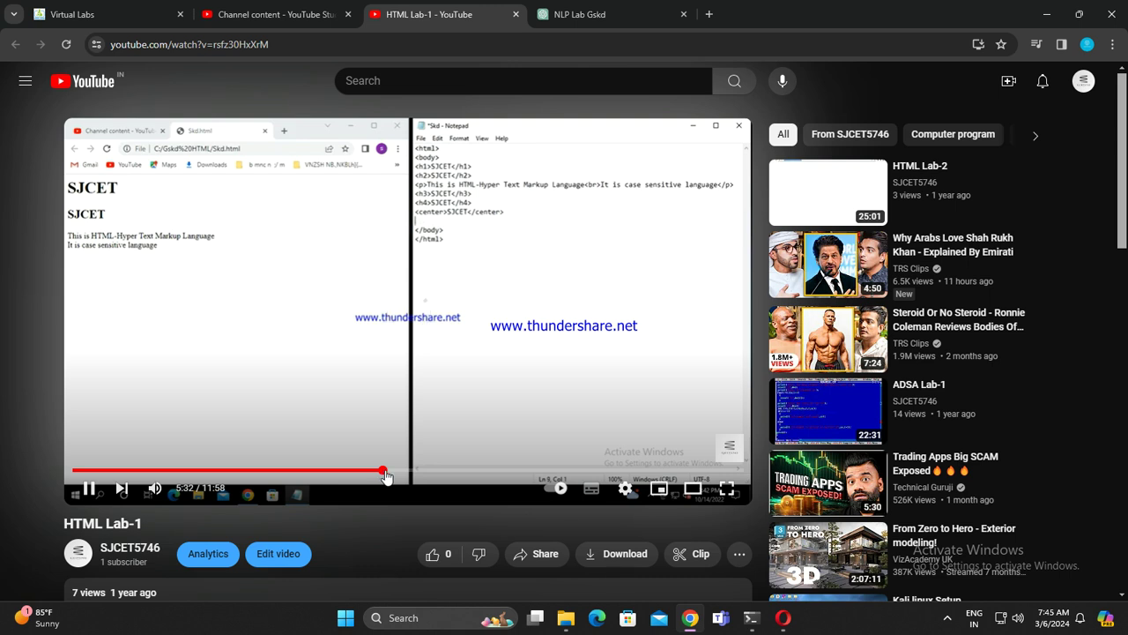
pyautogui.click(433, 473)
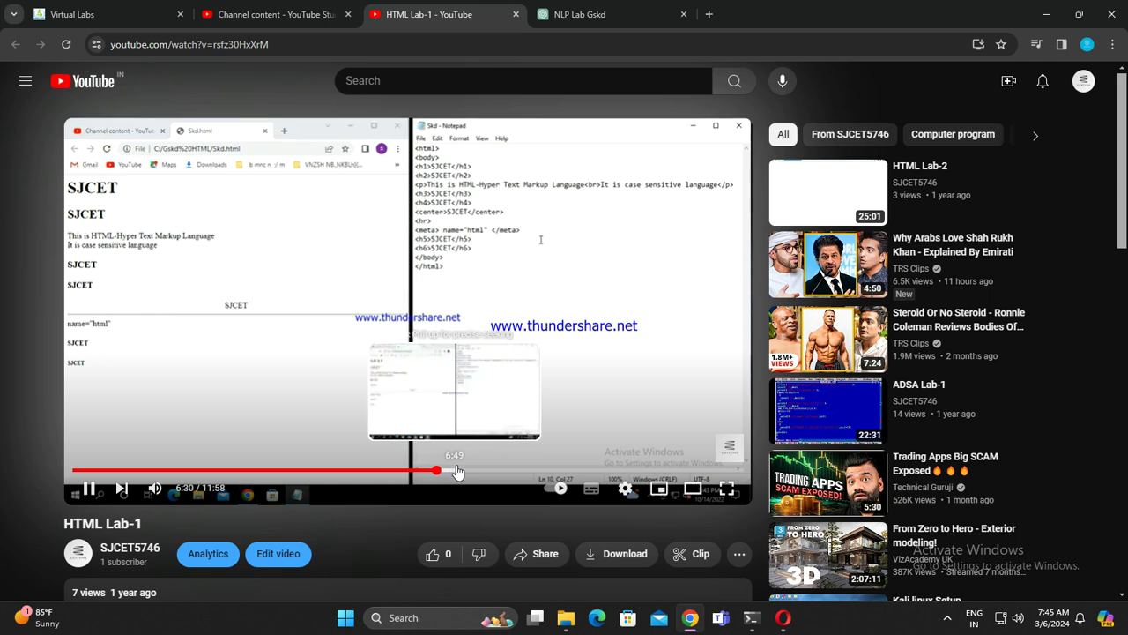
pyautogui.click(456, 472)
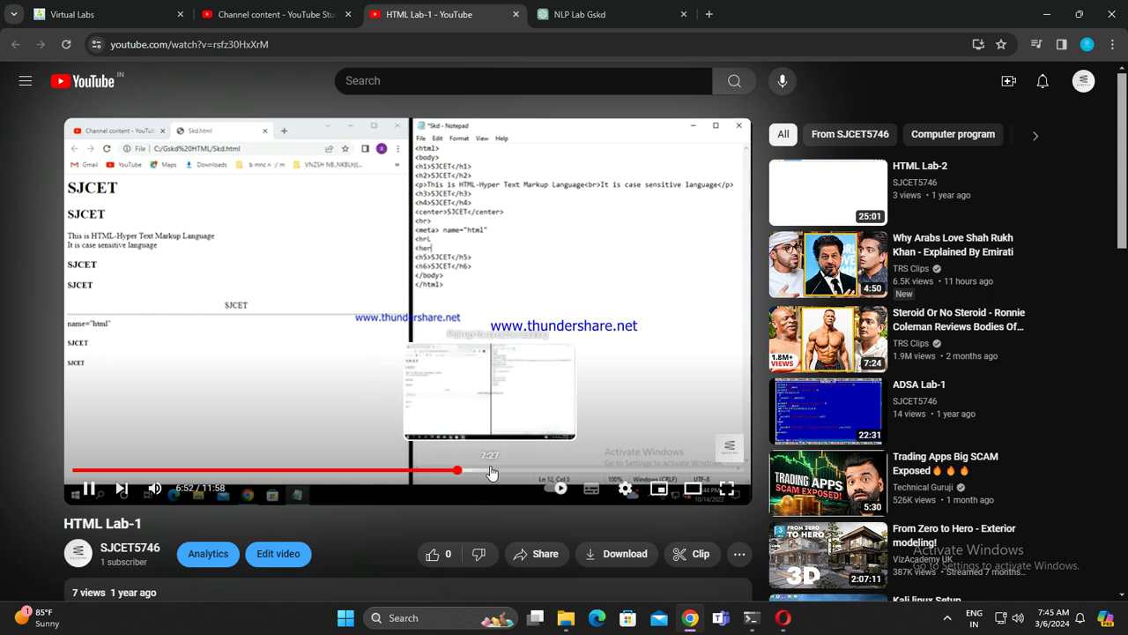
pyautogui.click(491, 472)
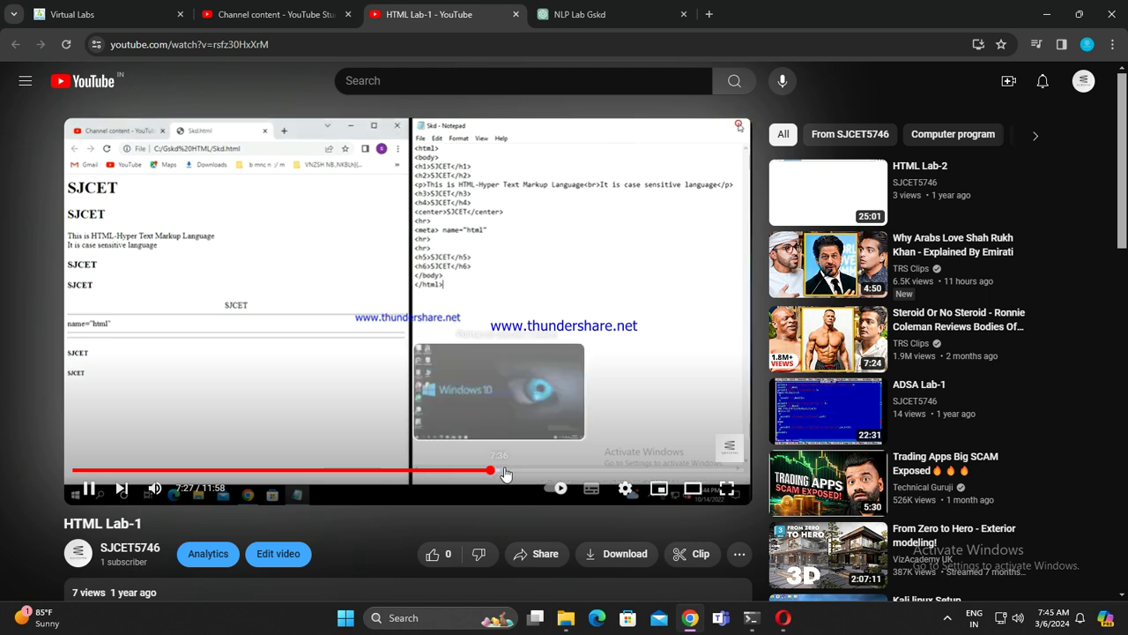
pyautogui.click(525, 472)
pyautogui.click(573, 472)
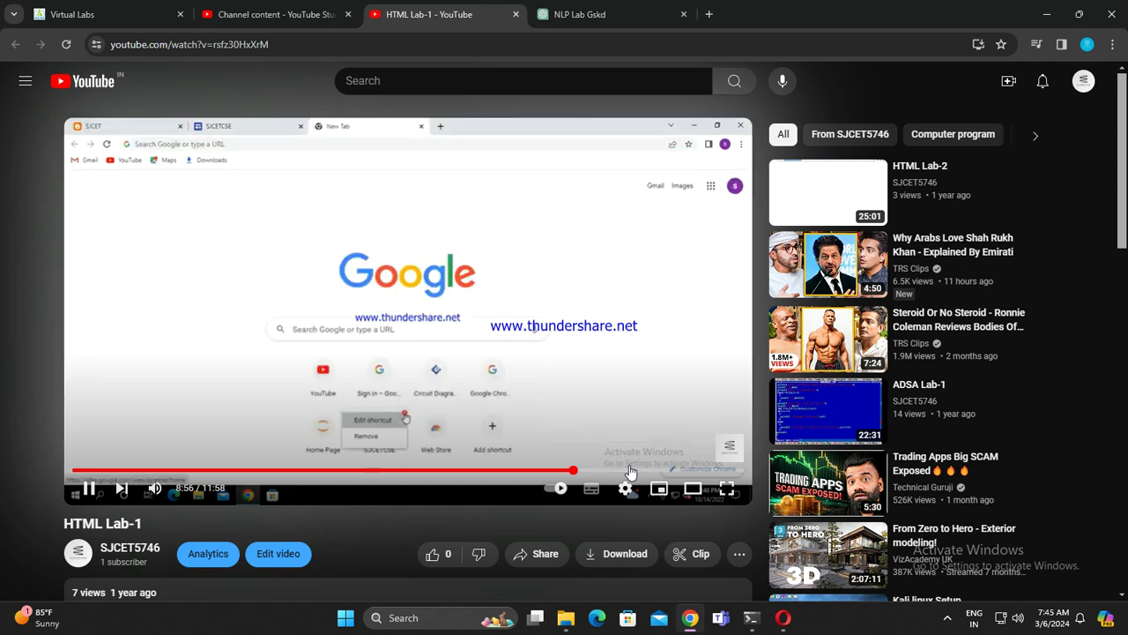
pyautogui.click(629, 471)
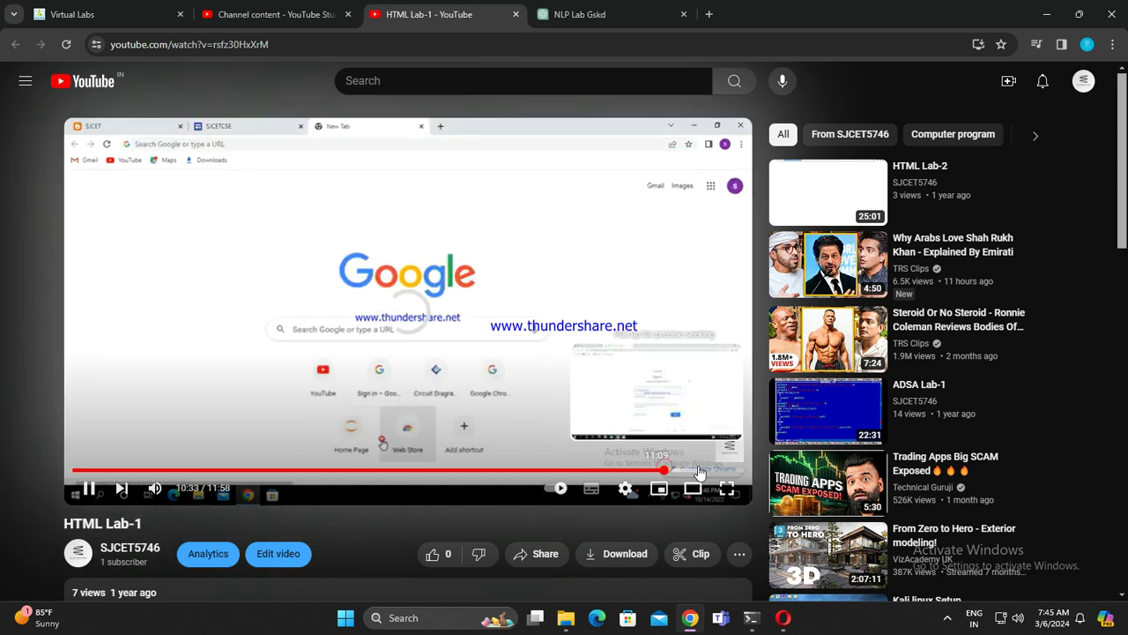
pyautogui.click(698, 469)
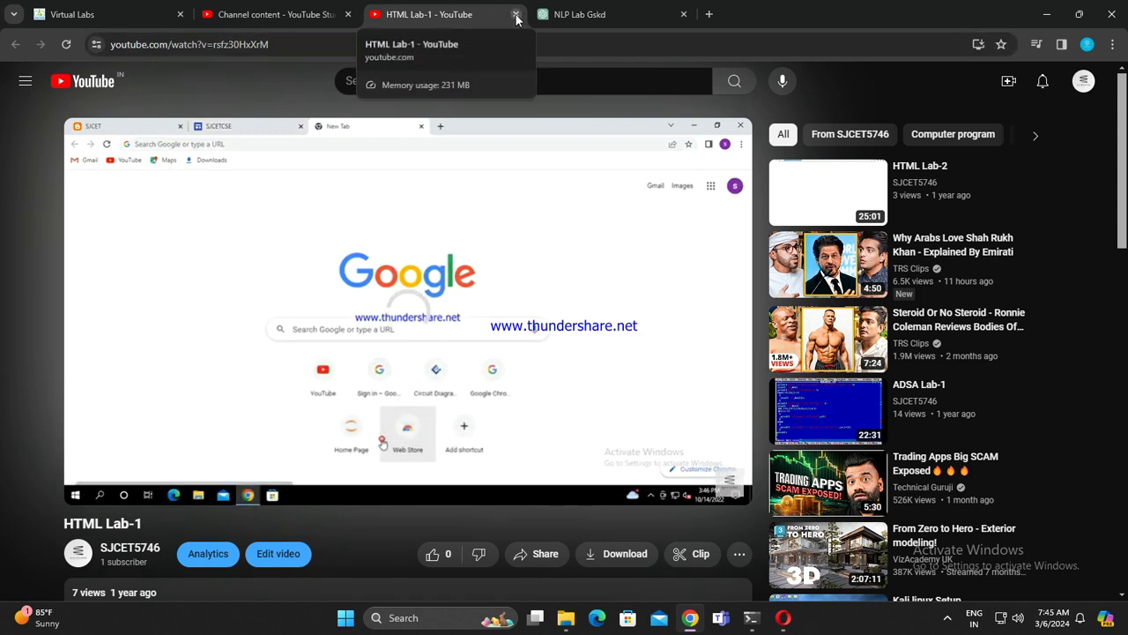
# Step: Like the HTML Lab-1 video, raising its like count from 0 to 1
pyautogui.scroll(-1, 326, 431)
pyautogui.scroll(-2, 327, 424)
pyautogui.click(431, 342)
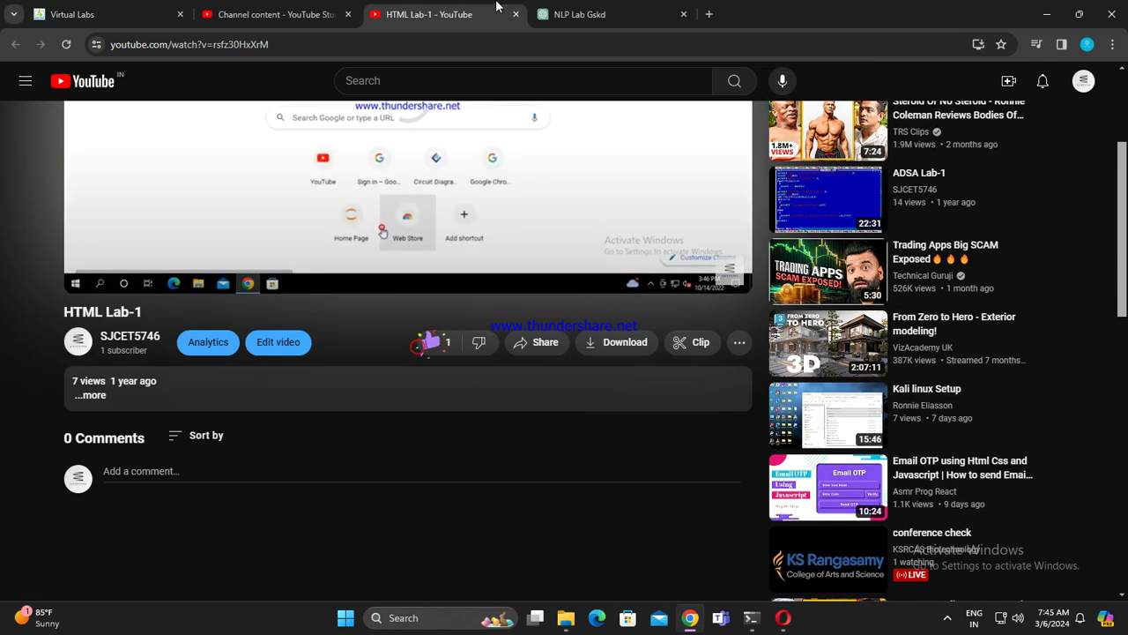
# Step: Close the watch tab and reload Channel content to confirm HTML Lab-1 shows 1 like (100.0%)
pyautogui.click(516, 15)
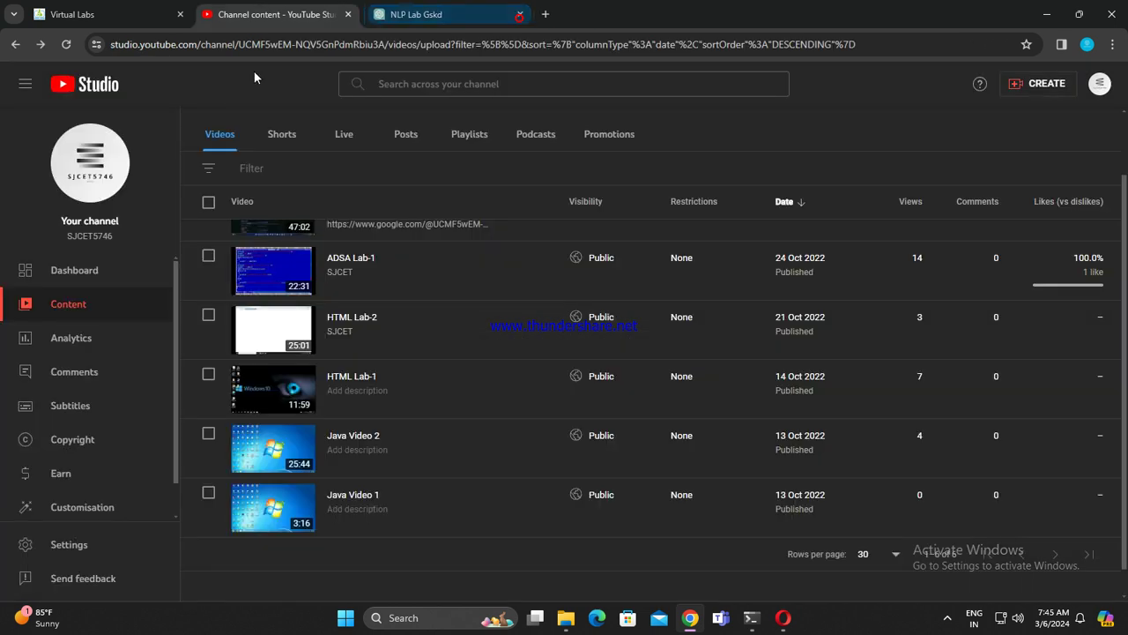
pyautogui.click(67, 44)
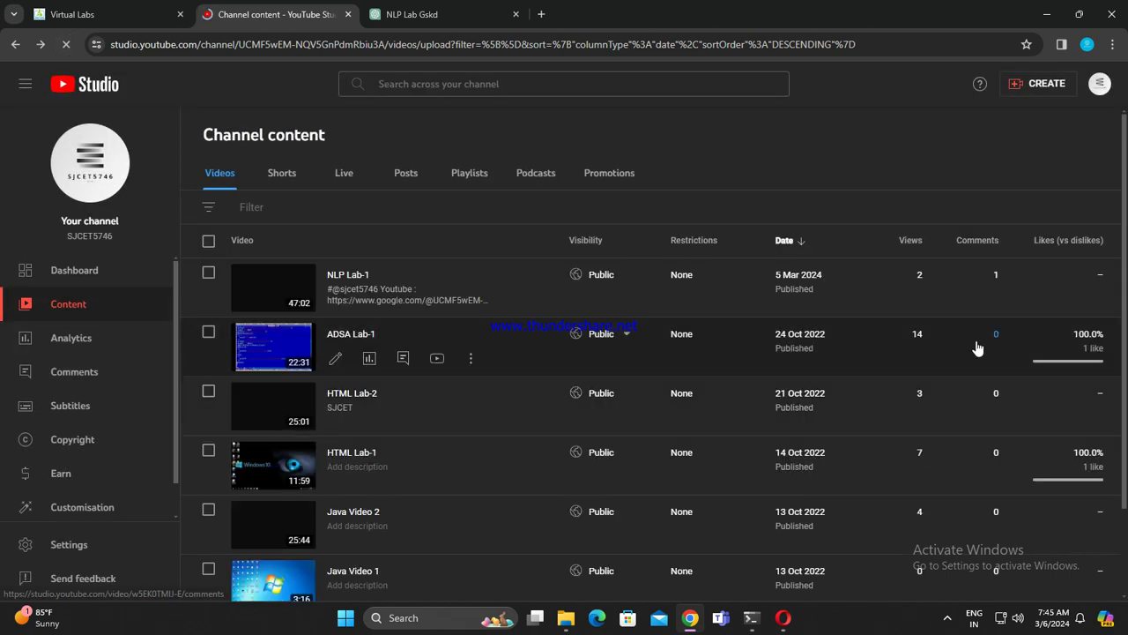
pyautogui.scroll(-2, 979, 351)
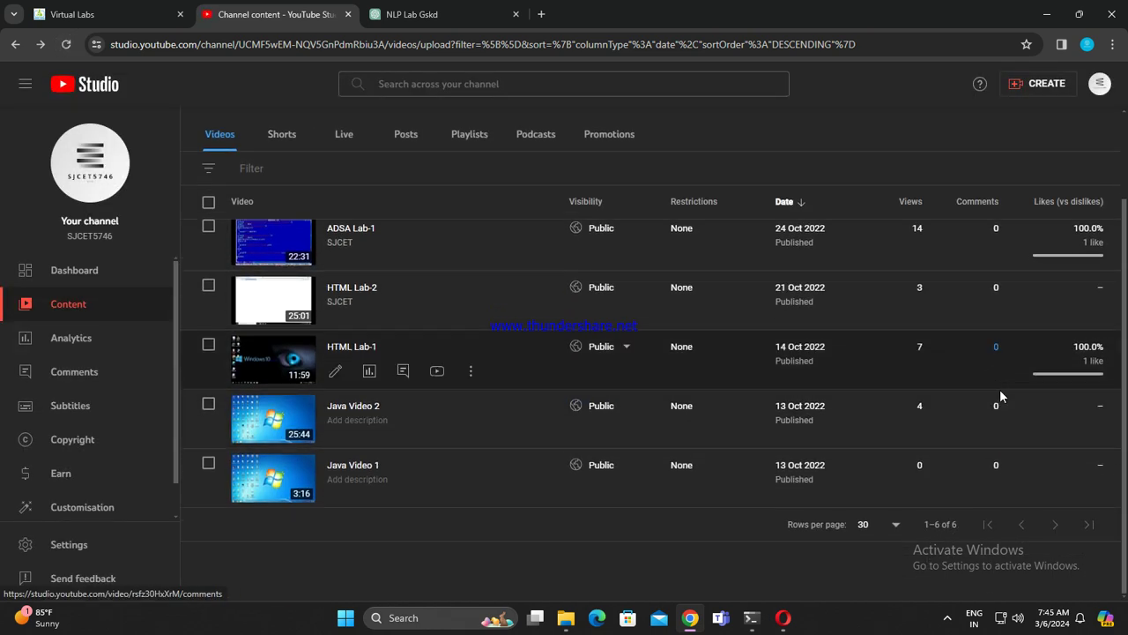
pyautogui.scroll(2, 1005, 392)
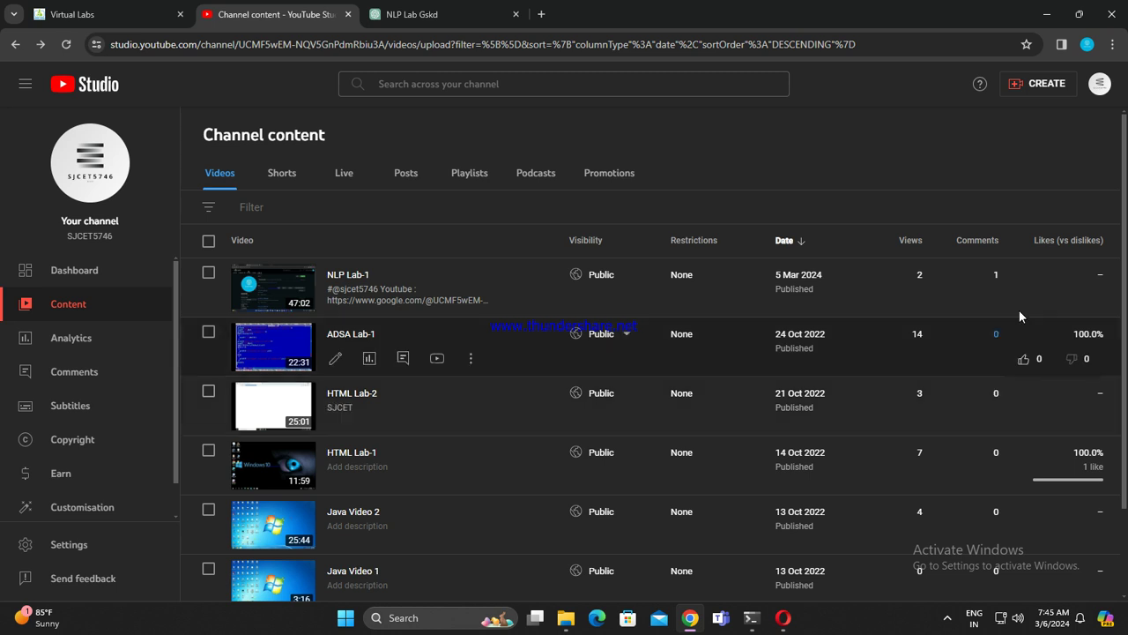
pyautogui.scroll(-2, 937, 392)
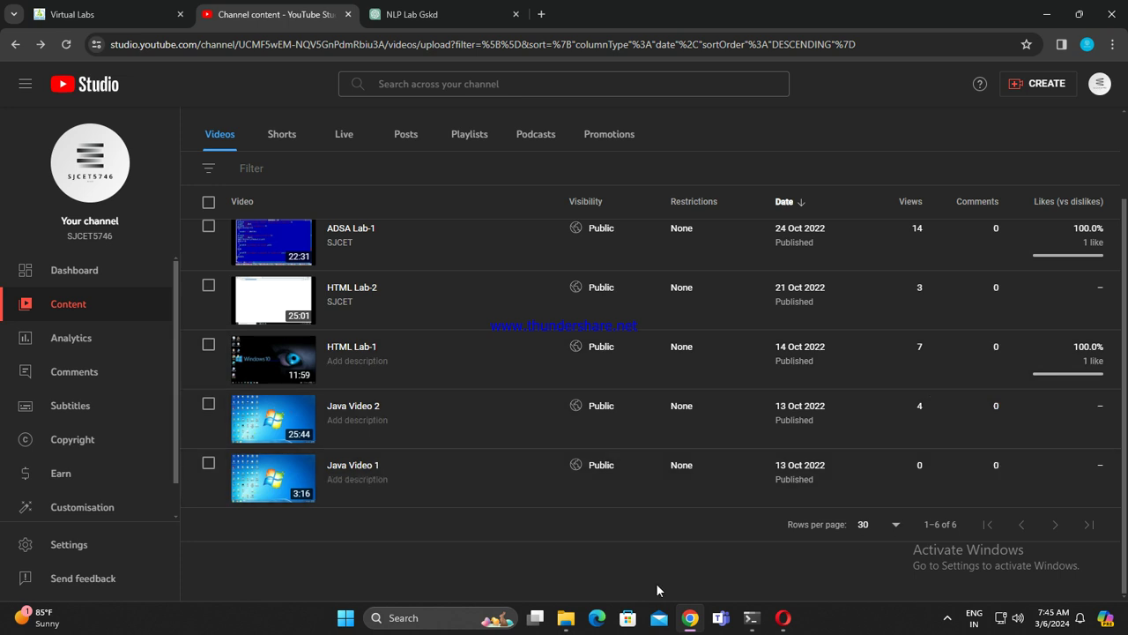
pyautogui.scroll(2, 502, 547)
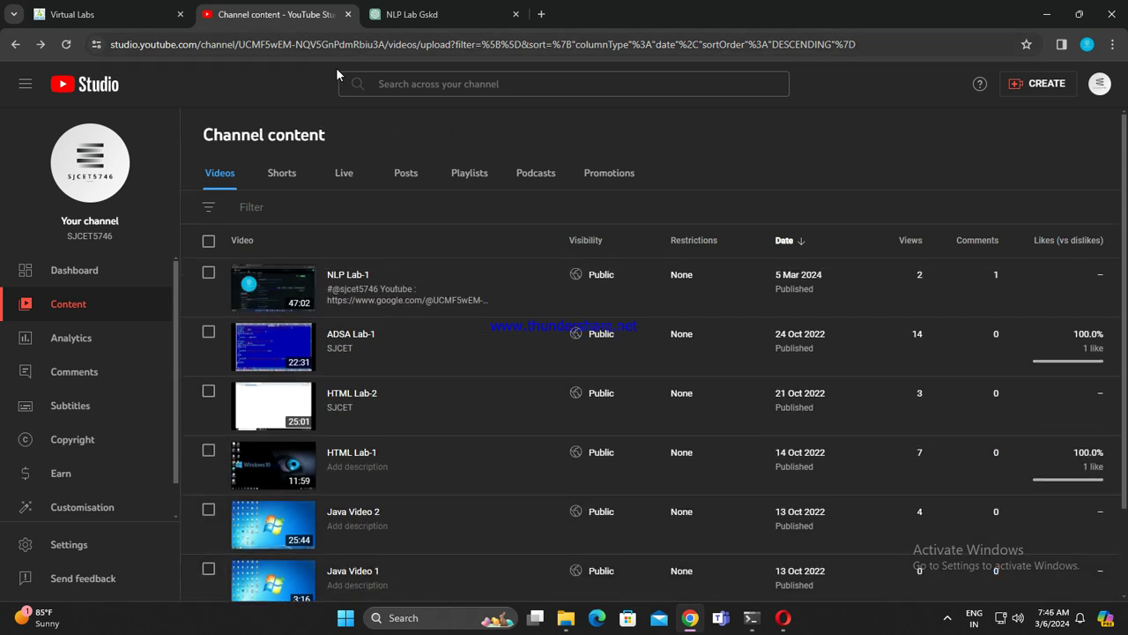
# Step: Paste ChatGPT's nltk trigram code into the empty last cell and run it, hitting a ZeroDivisionError
pyautogui.click(412, 14)
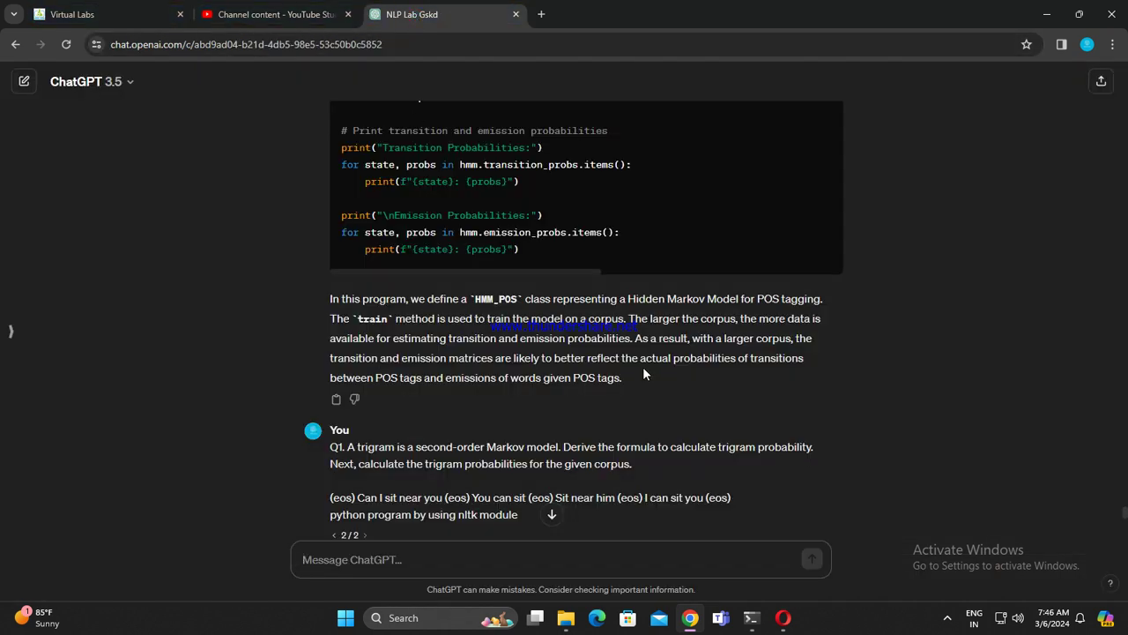
pyautogui.scroll(-1, 666, 339)
pyautogui.scroll(-8, 728, 356)
pyautogui.scroll(3, 741, 362)
pyautogui.scroll(-1, 793, 355)
pyautogui.click(797, 185)
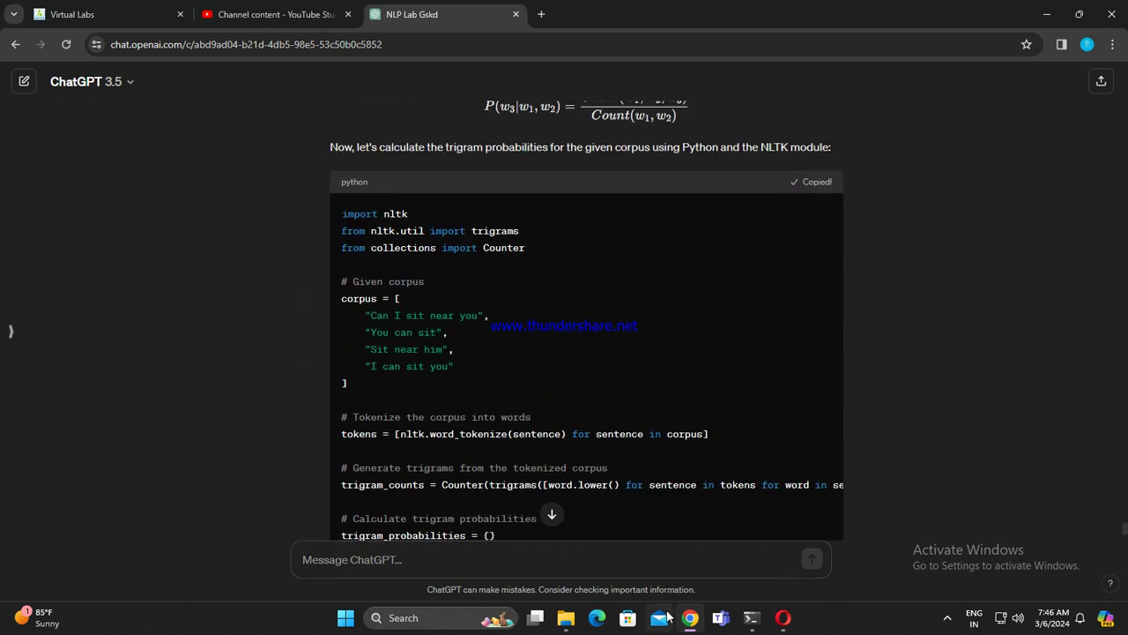
pyautogui.click(783, 617)
pyautogui.scroll(-5, 493, 520)
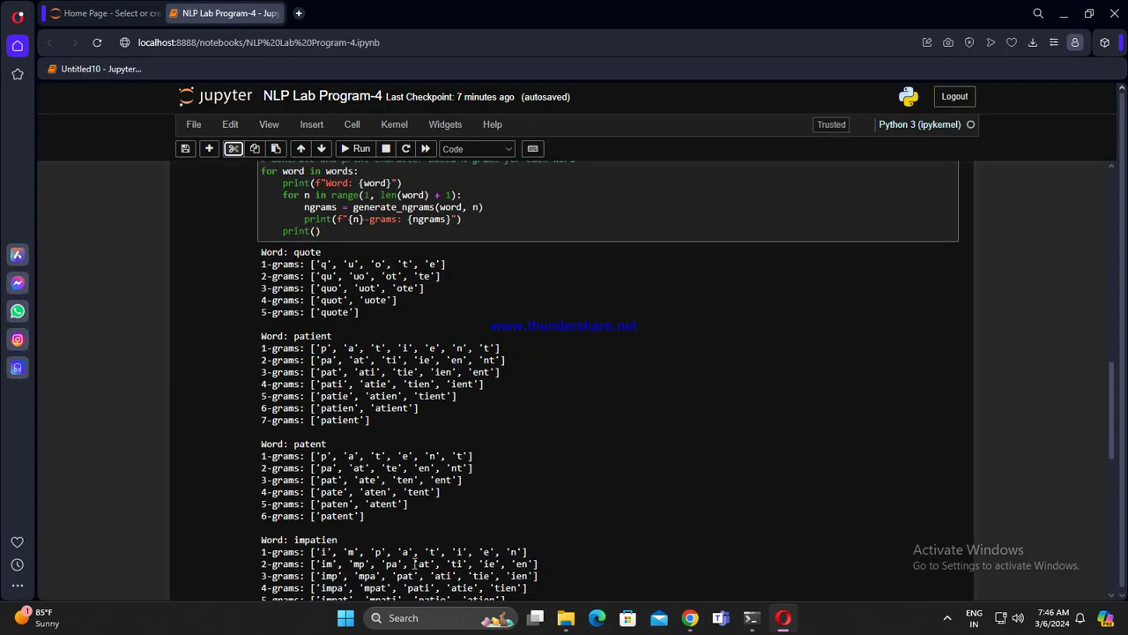
pyautogui.scroll(-10, 425, 575)
pyautogui.click(377, 490)
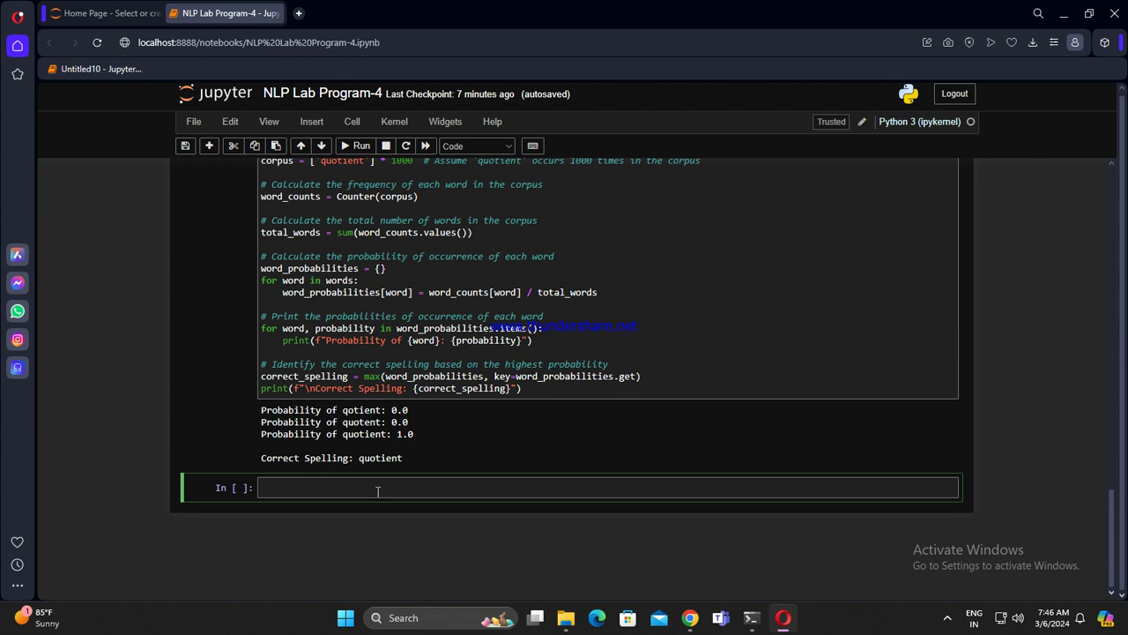
pyautogui.hotkey('ctrl', 'v')
pyautogui.hotkey('shift', 'Return')
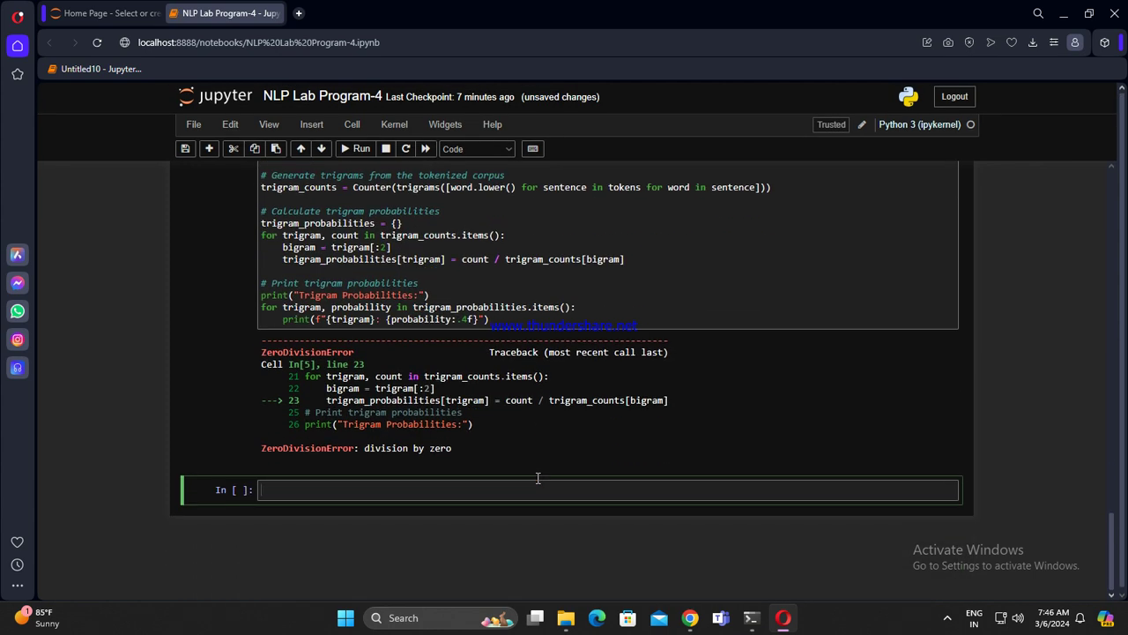
pyautogui.scroll(5, 753, 446)
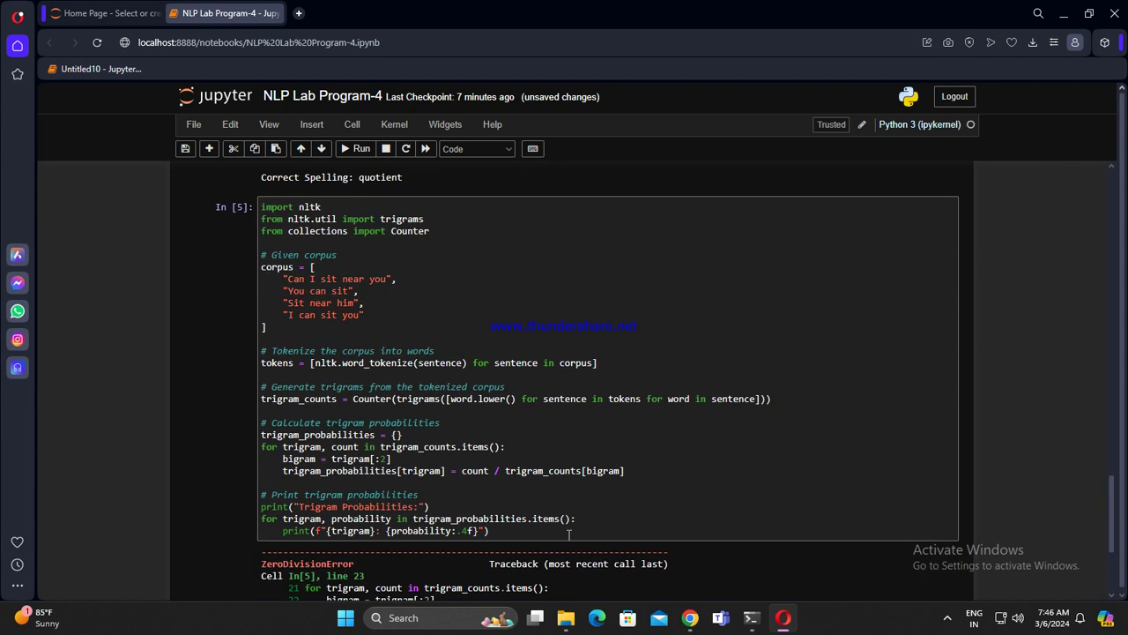
# Step: Start editing the Q1 trigram question in ChatGPT again
pyautogui.click(509, 530)
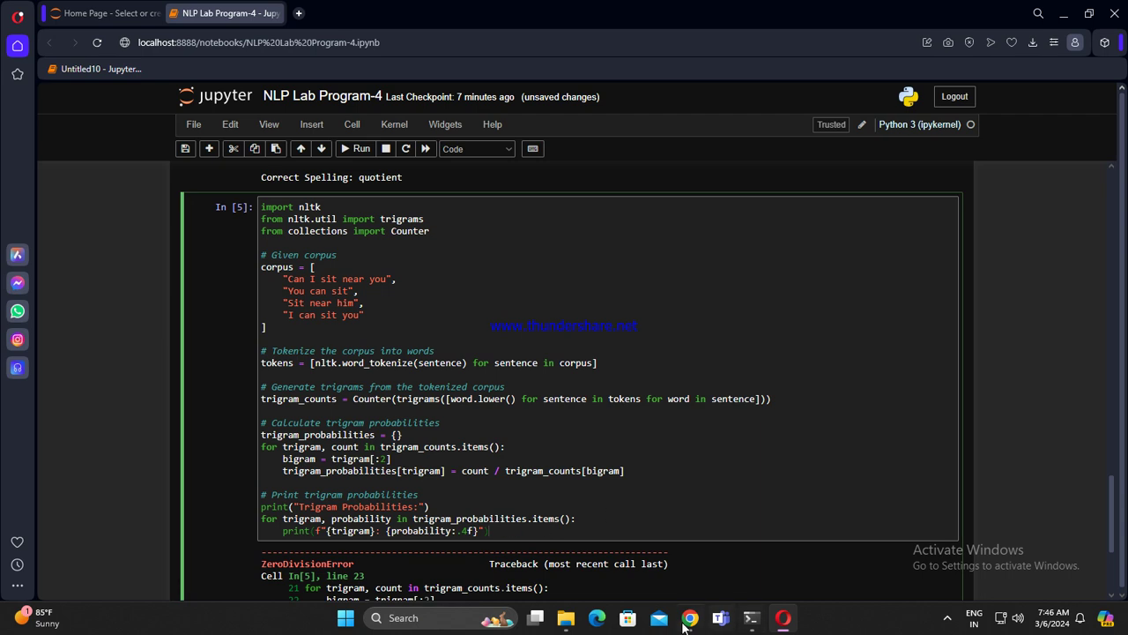
pyautogui.click(688, 620)
pyautogui.scroll(10, 623, 353)
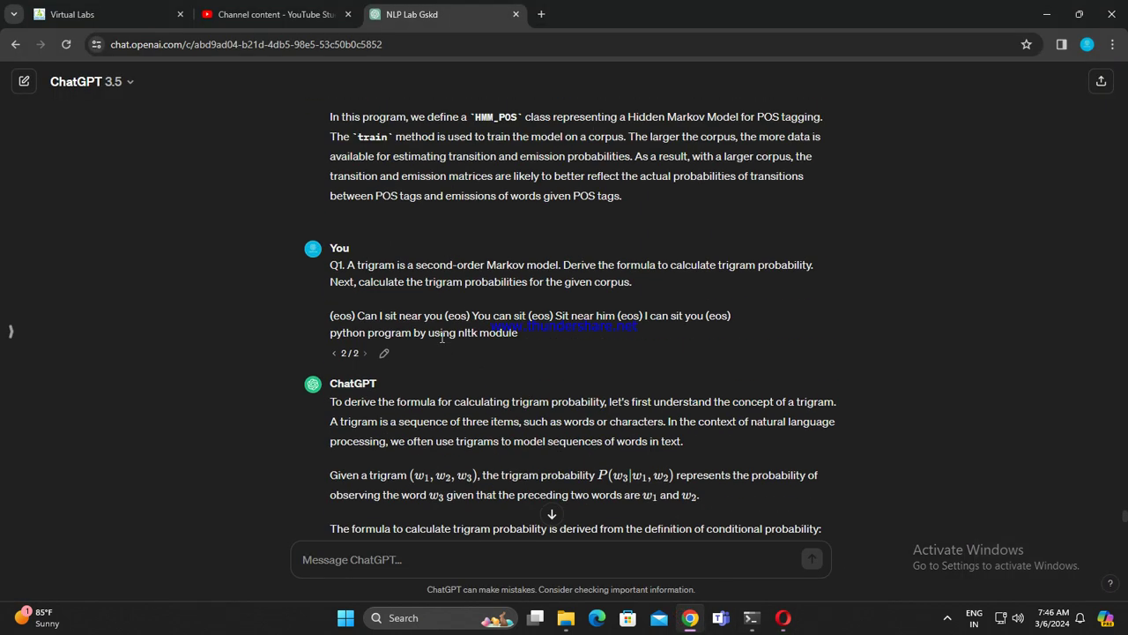
pyautogui.click(385, 354)
# Step: Resubmit the trigram question in ChatGPT and cut the failing In[5] trigram cell from the notebook
pyautogui.click(552, 360)
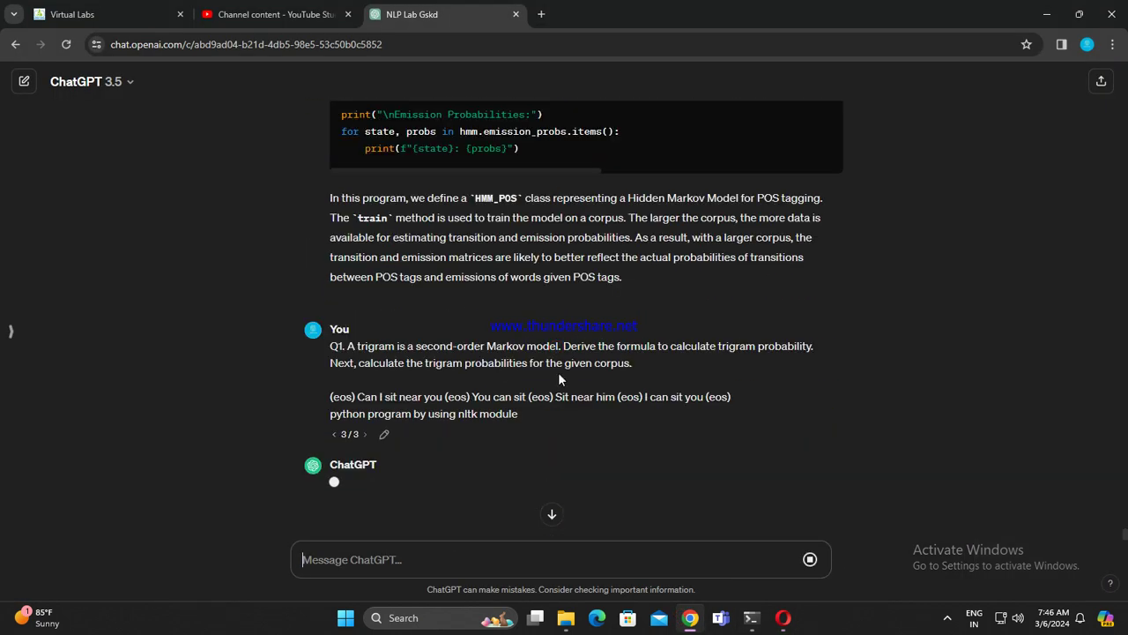
pyautogui.click(783, 618)
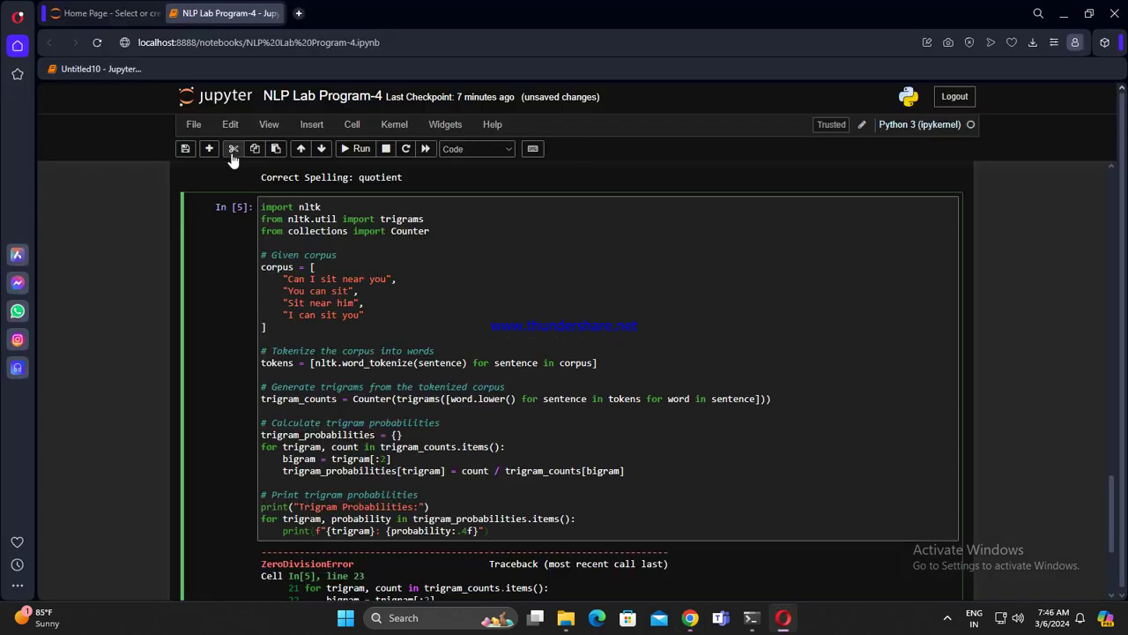
pyautogui.click(234, 148)
pyautogui.click(443, 487)
pyautogui.scroll(20, 613, 470)
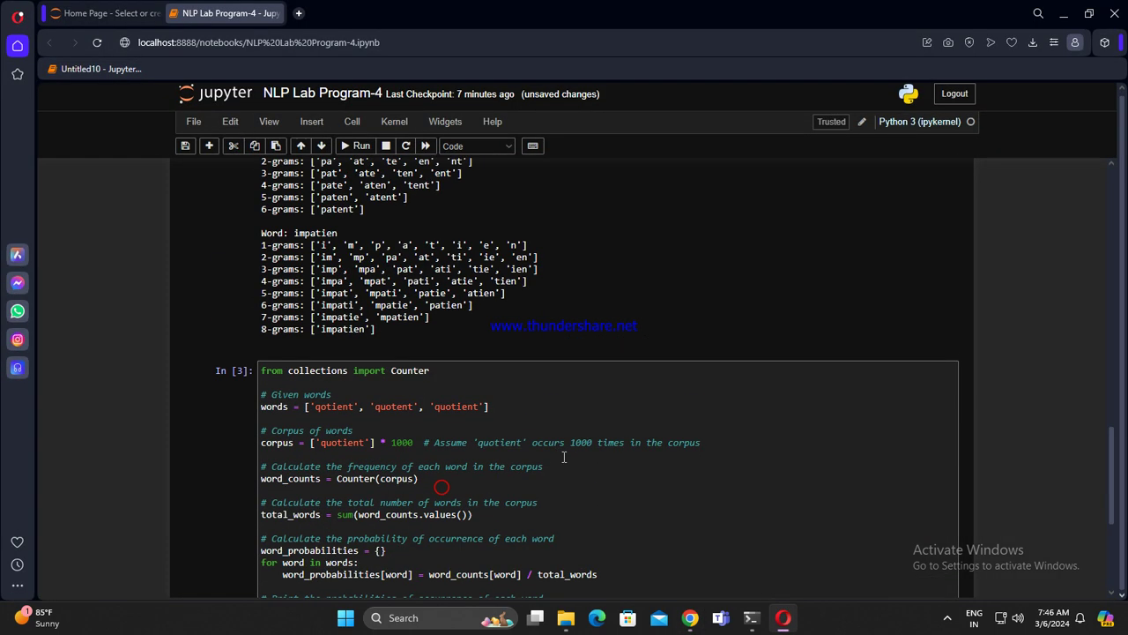
pyautogui.scroll(-20, 608, 451)
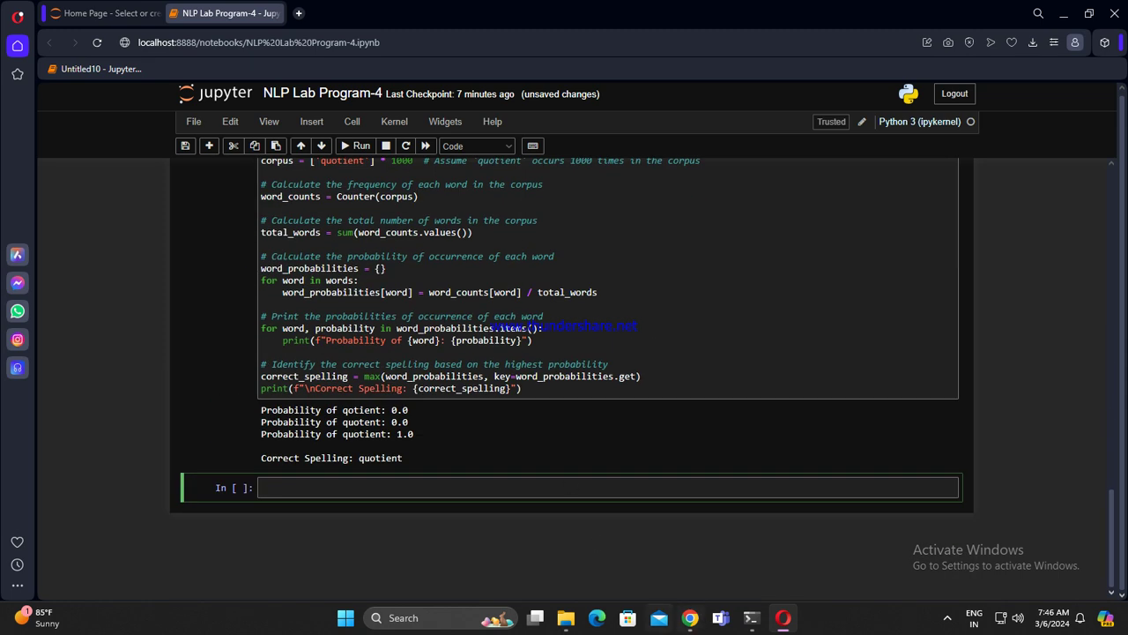
pyautogui.click(690, 617)
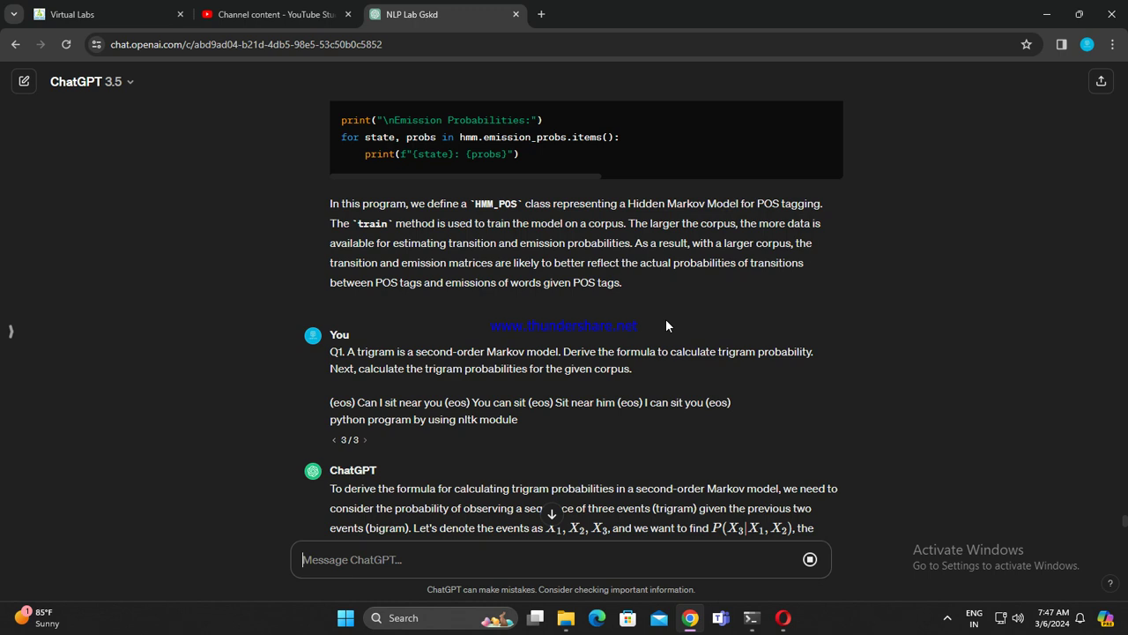
# Step: Copy the Python NLTK trigram code block from ChatGPT's third answer
pyautogui.rightClick(262, 499)
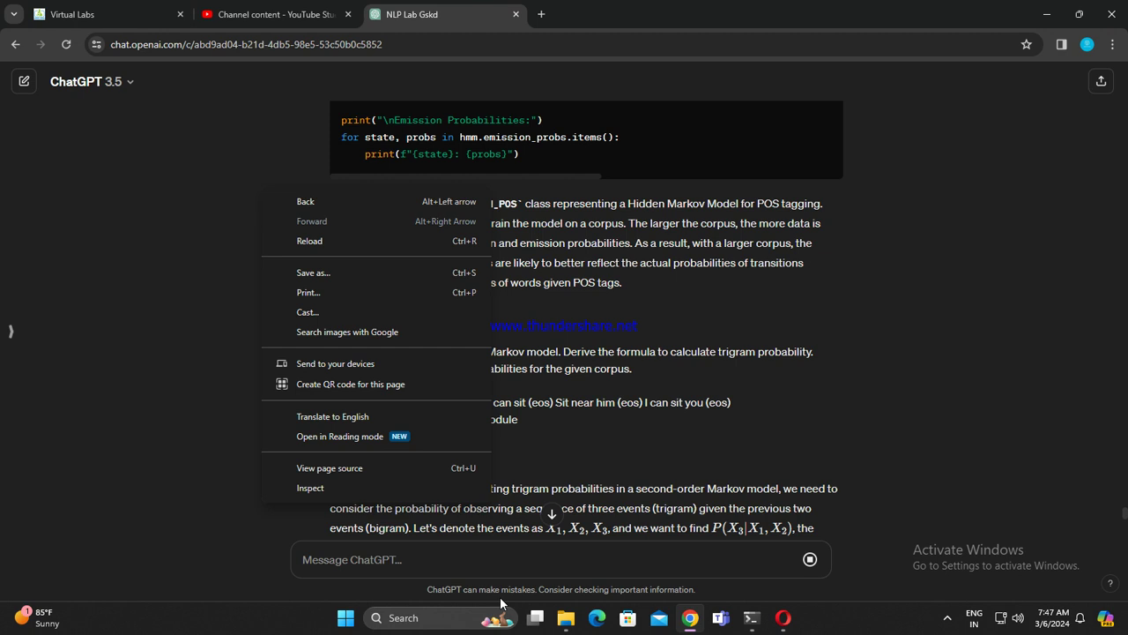
pyautogui.click(902, 347)
pyautogui.scroll(-15, 645, 311)
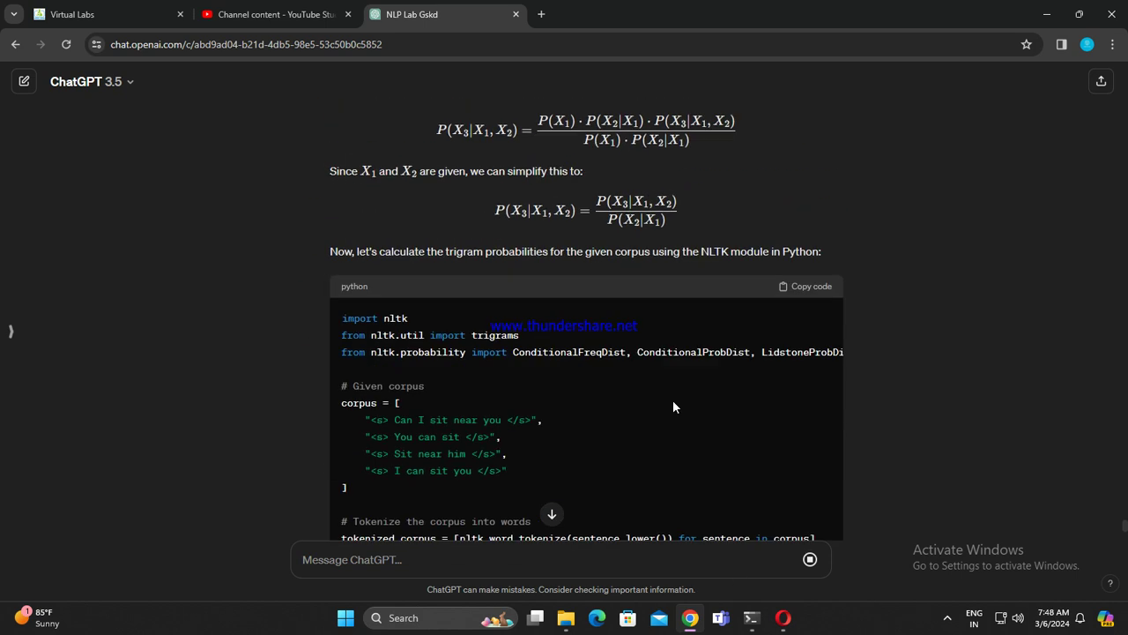
pyautogui.scroll(4, 749, 388)
pyautogui.click(807, 215)
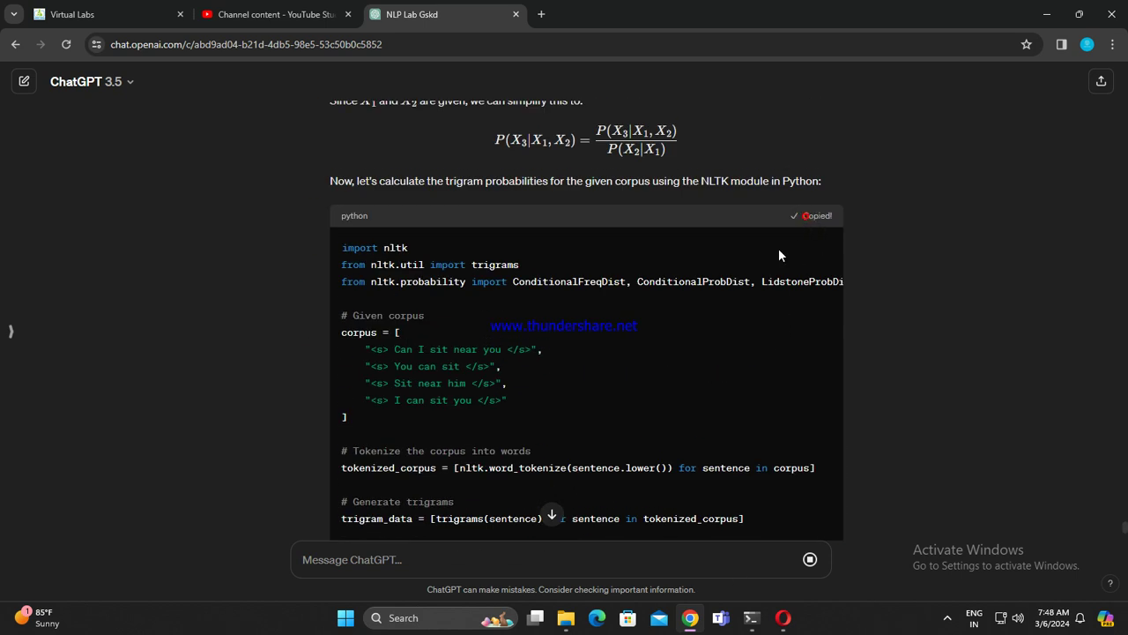
pyautogui.click(782, 617)
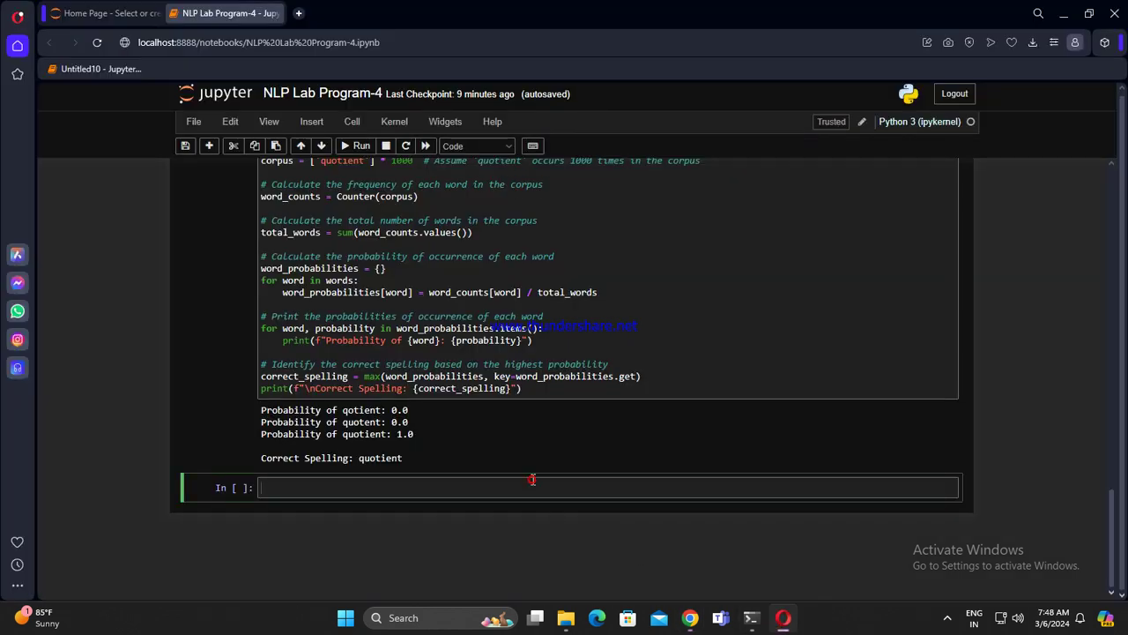
# Step: Paste and run the NLTK trigram code, which fails with a TypeError about missing 'gamma'
pyautogui.hotkey('ctrl', 'v')
pyautogui.hotkey('shift', 'Return')
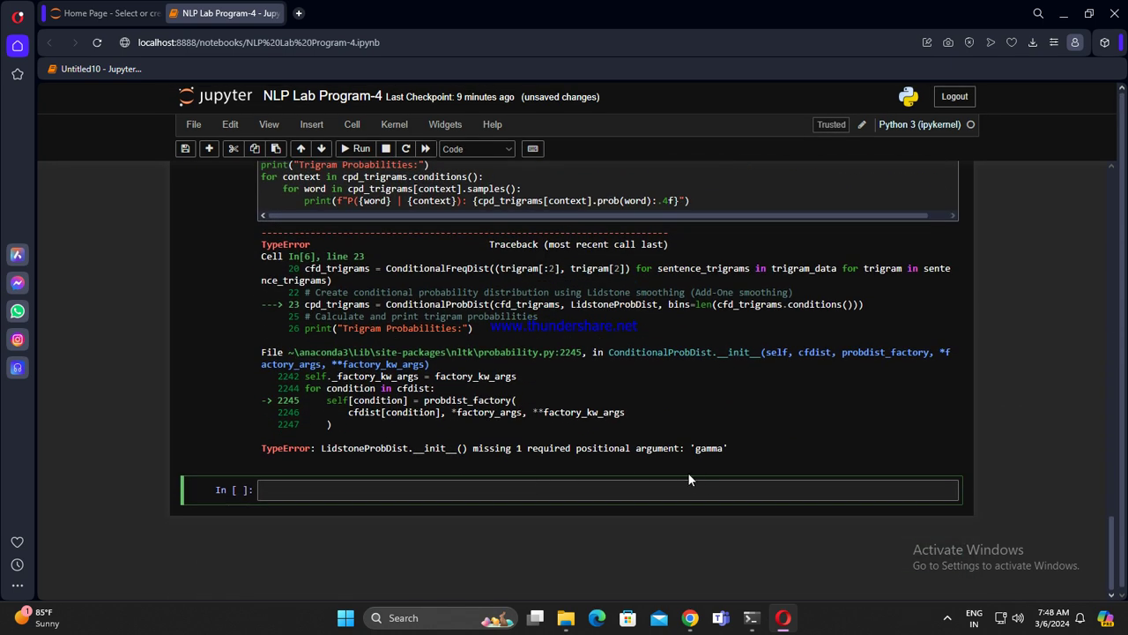
pyautogui.scroll(2, 687, 476)
pyautogui.scroll(5, 670, 475)
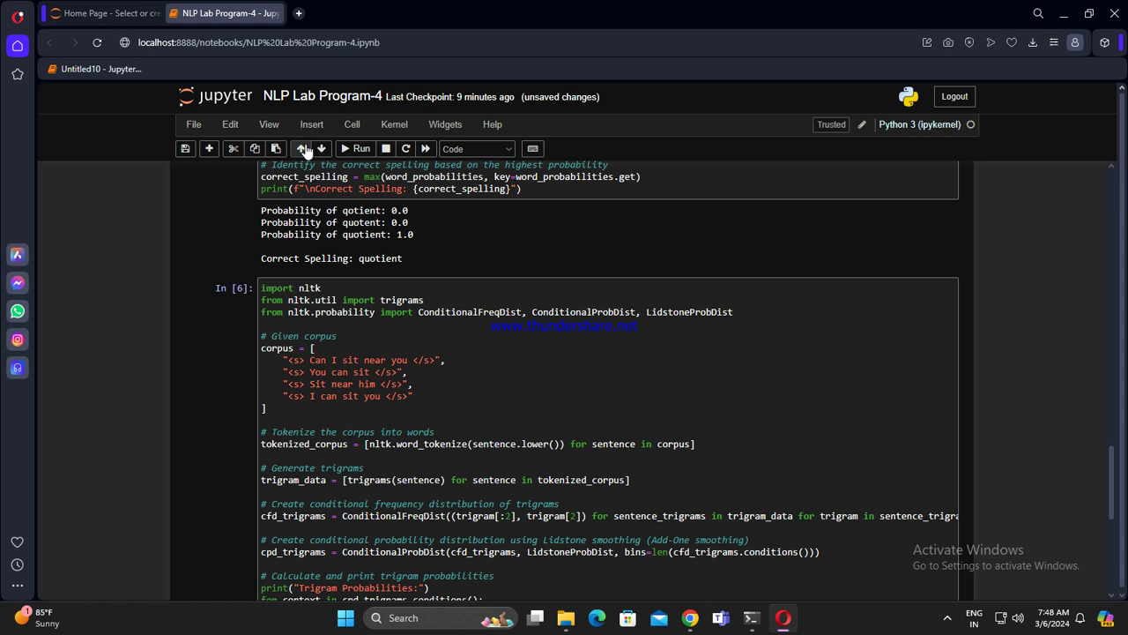
# Step: Cut the failing In[6] cell and insert a new empty cell at the end
pyautogui.click(233, 148)
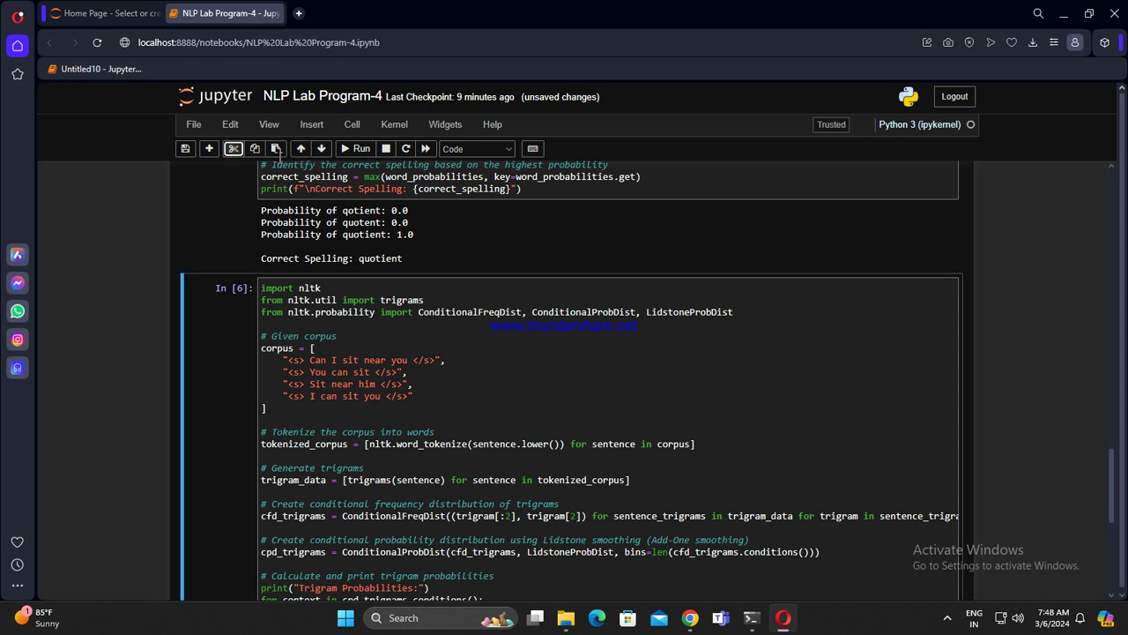
pyautogui.scroll(-7, 395, 487)
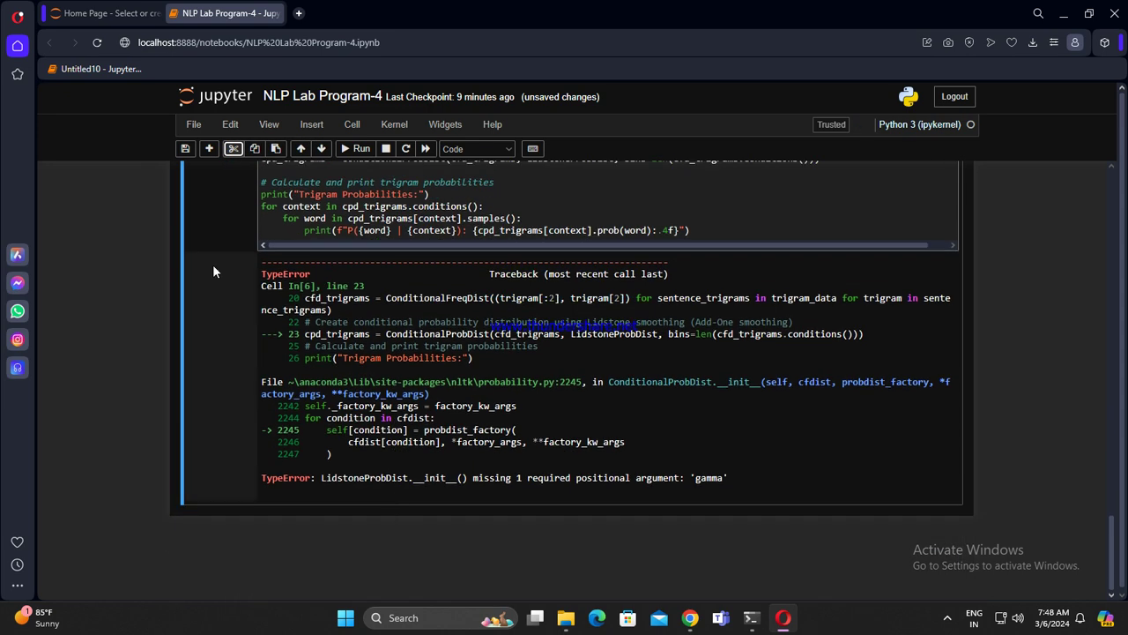
pyautogui.click(232, 149)
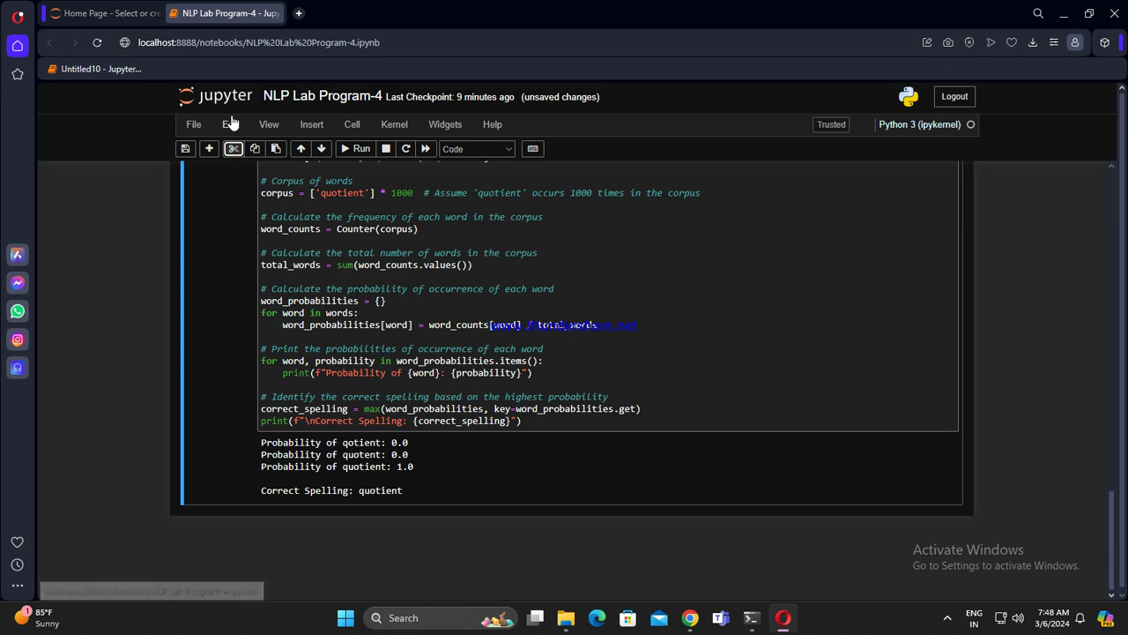
pyautogui.click(209, 150)
pyautogui.scroll(10, 736, 469)
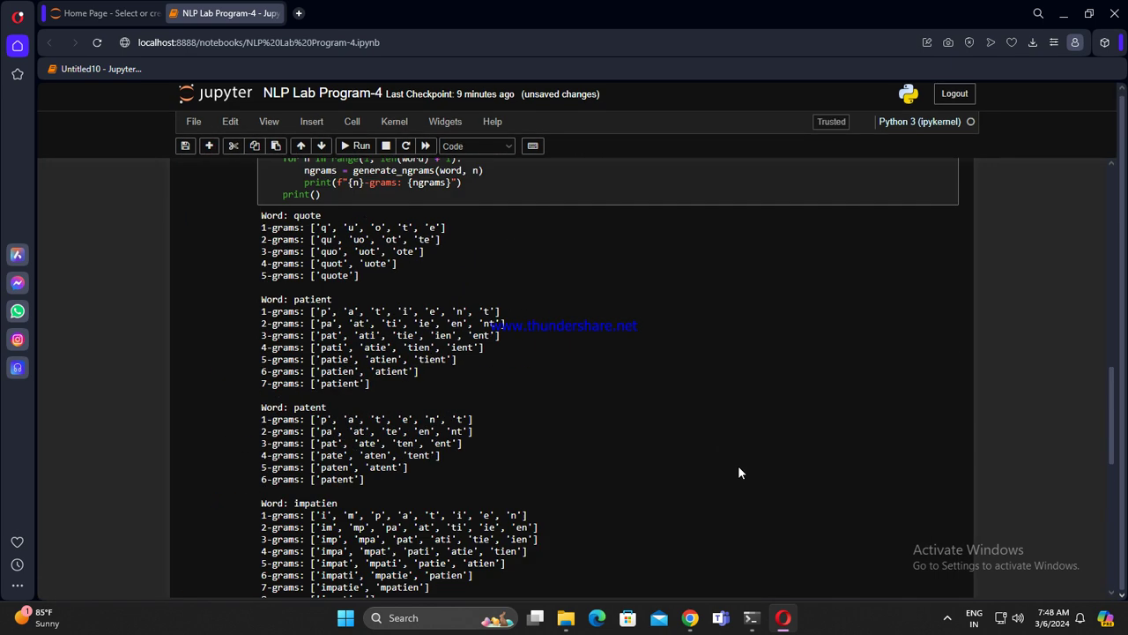
pyautogui.scroll(15, 906, 476)
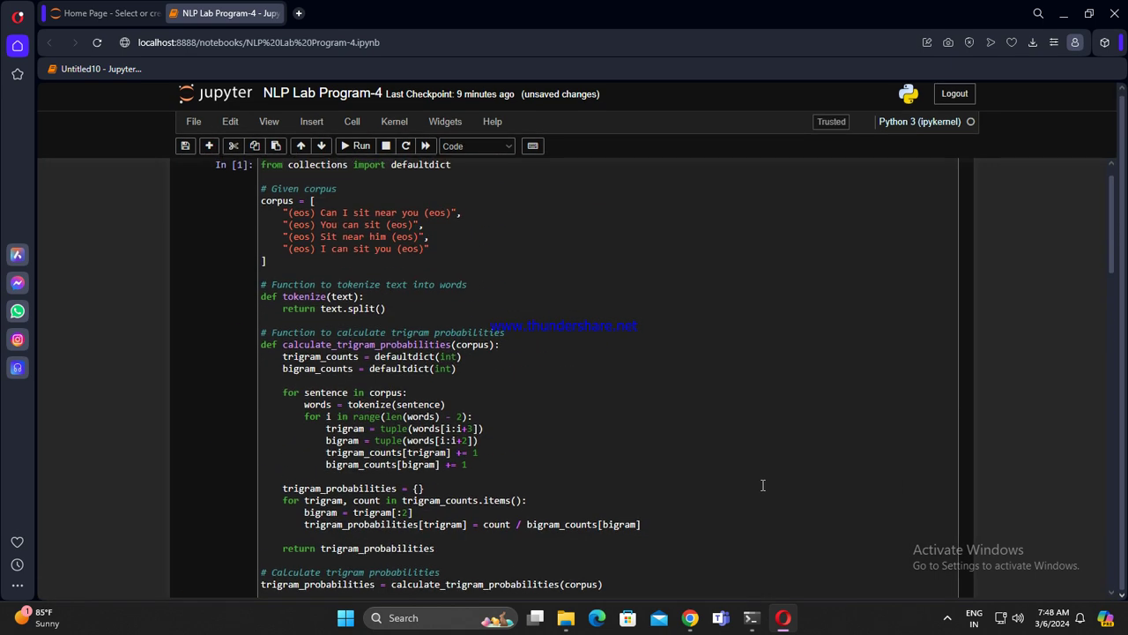
pyautogui.click(690, 617)
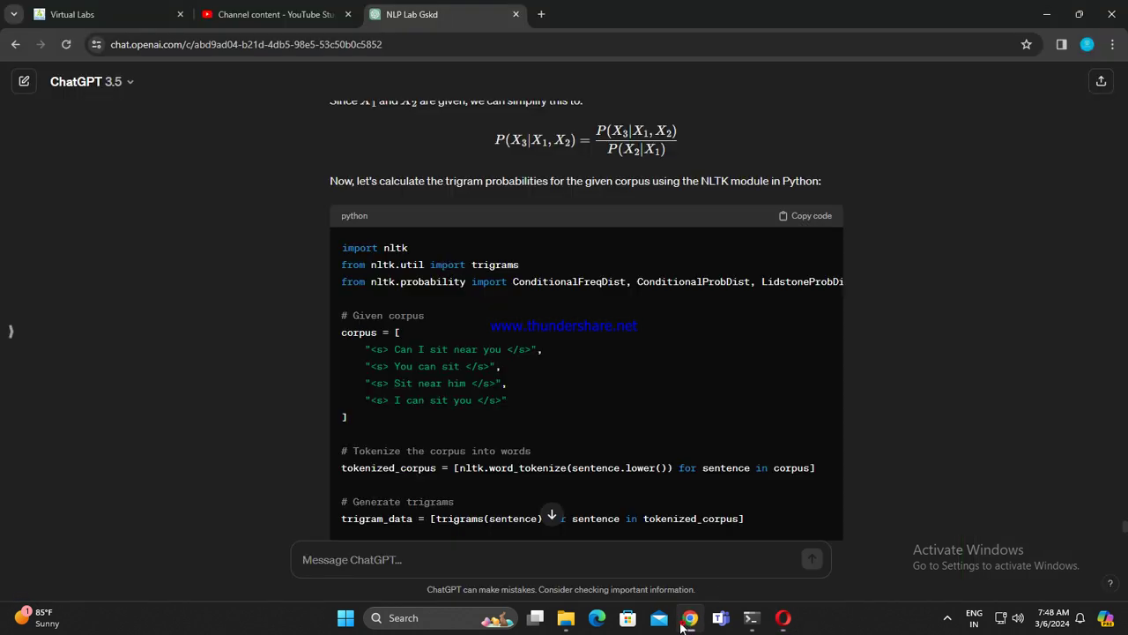
# Step: Scroll the trigram answer and glance at the chat history, then bring up YouTube Studio's Channel content tab
pyautogui.scroll(-5, 791, 433)
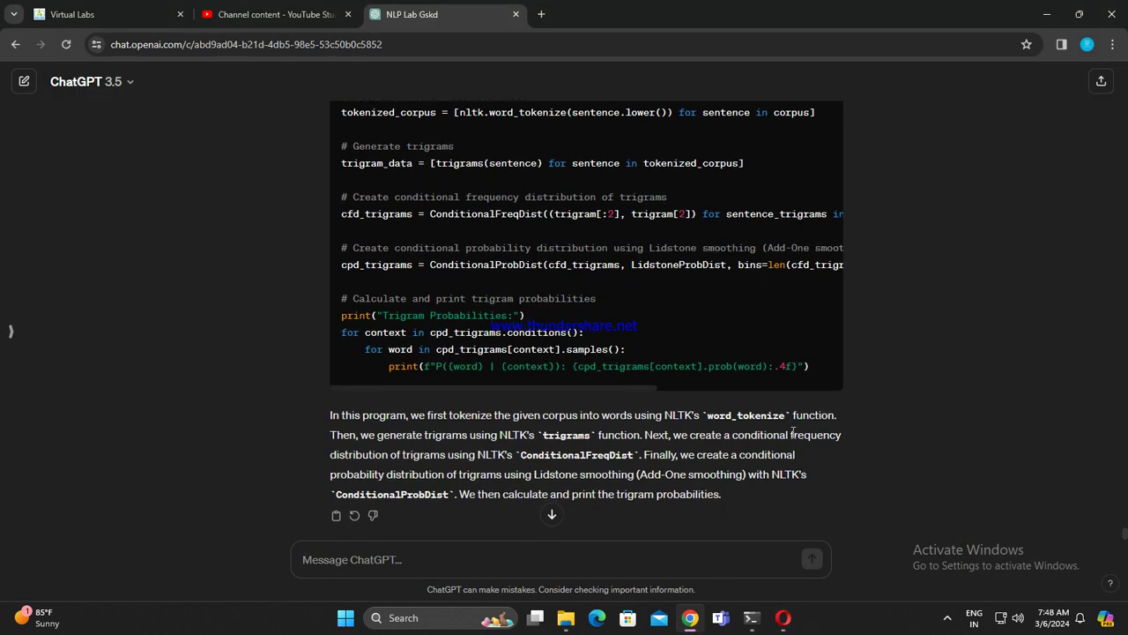
pyautogui.scroll(10, 638, 366)
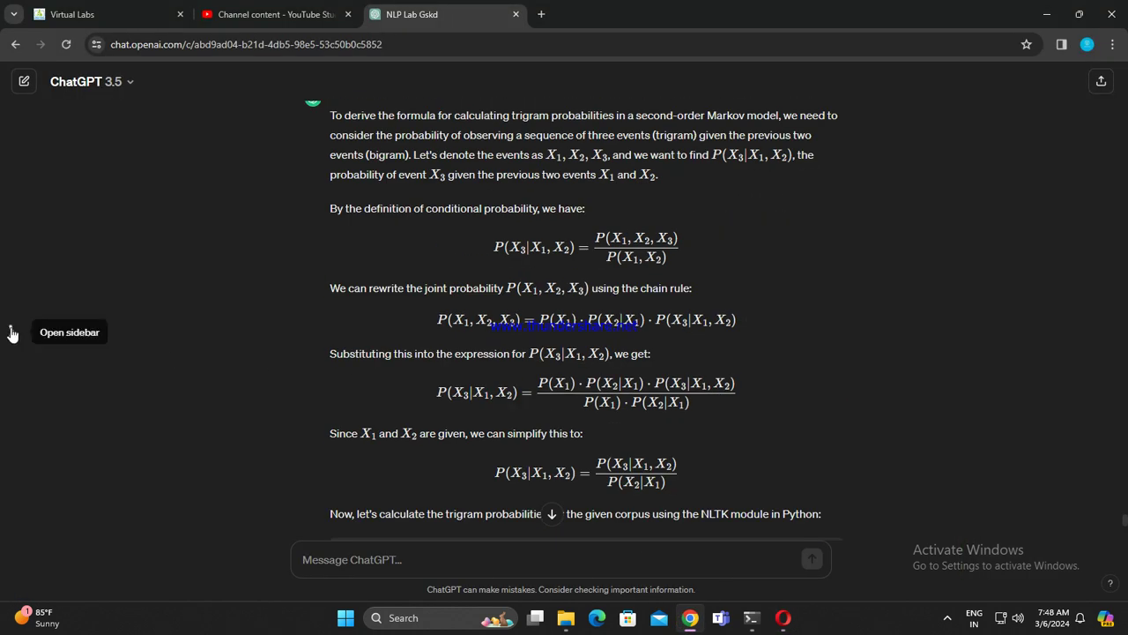
pyautogui.click(11, 330)
pyautogui.scroll(-15, 68, 411)
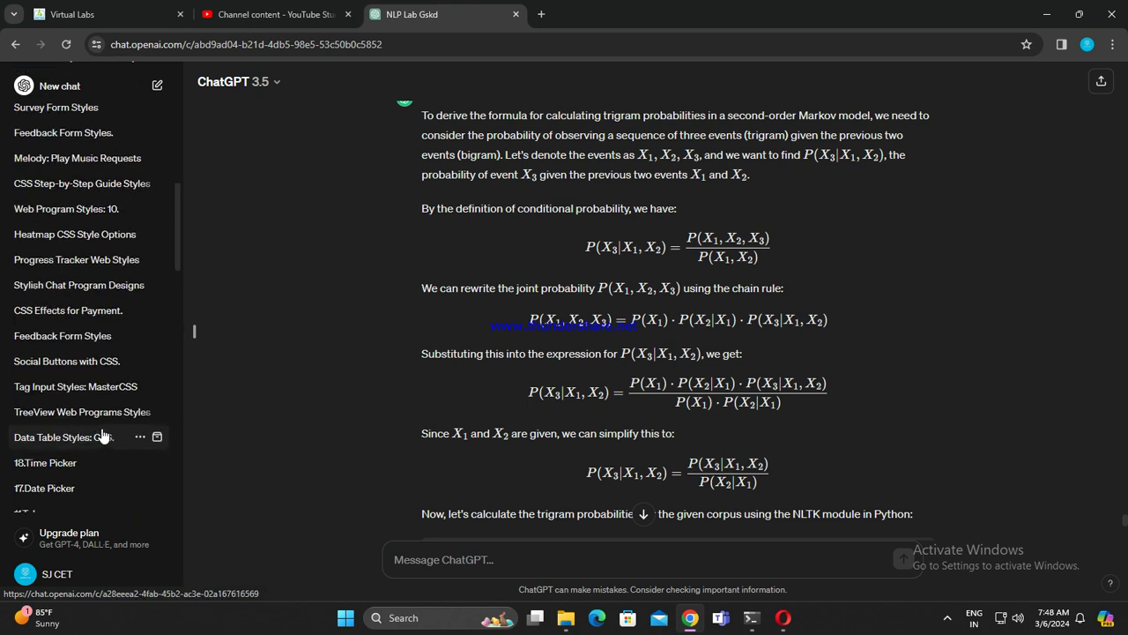
pyautogui.click(195, 330)
pyautogui.click(269, 14)
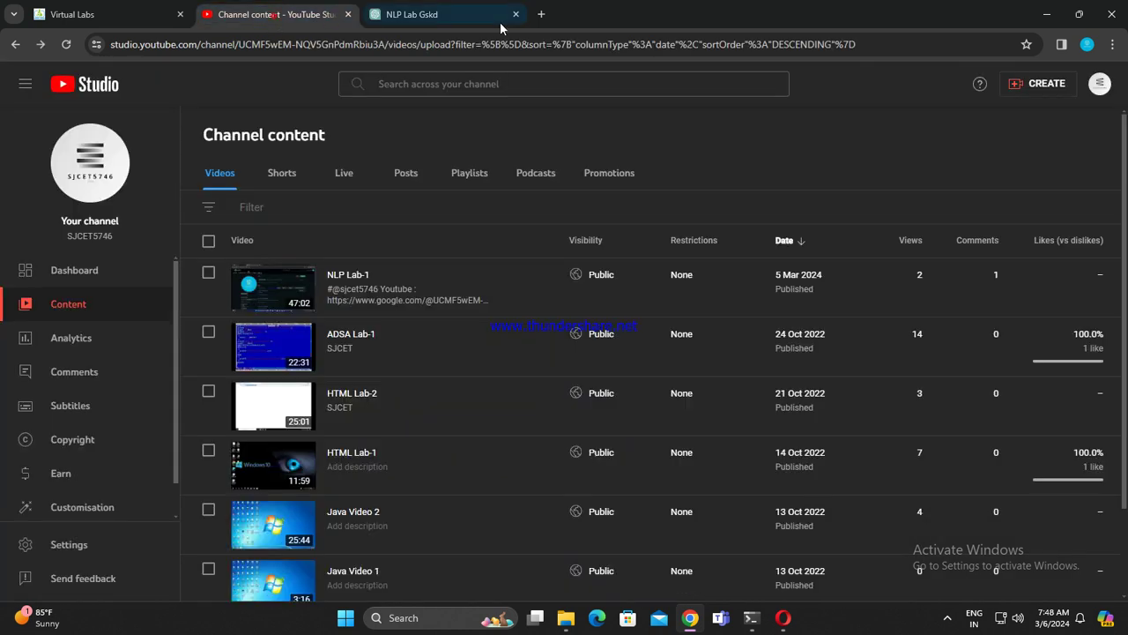
# Step: Search Google for 'bard' in a new tab and follow the 'Bard is now Gemini' result
pyautogui.click(541, 14)
pyautogui.click(529, 39)
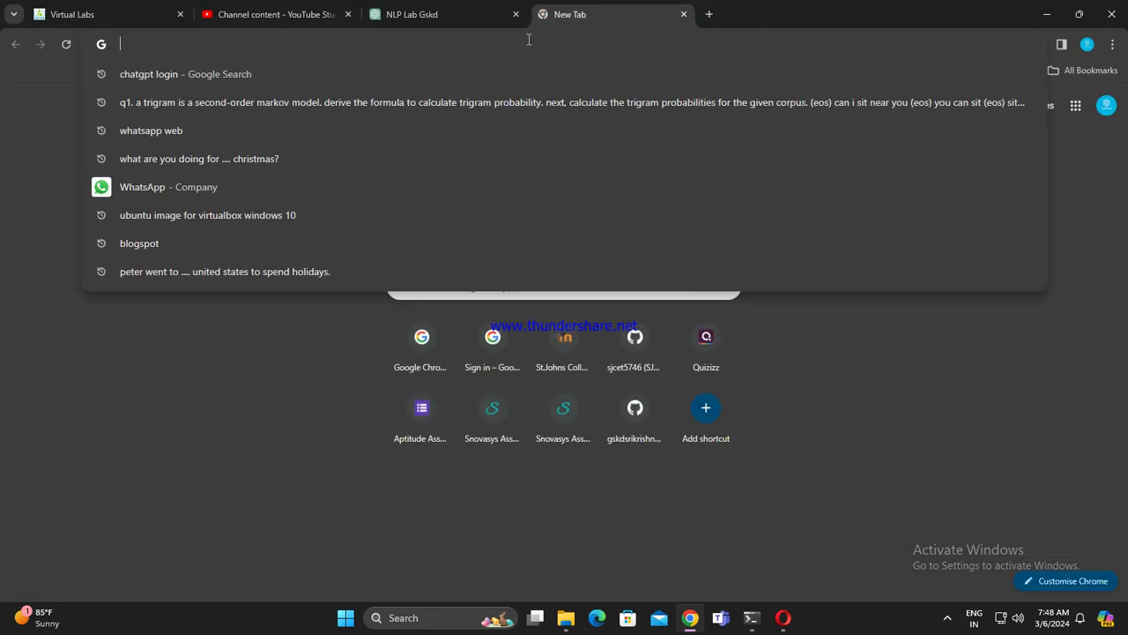
pyautogui.write('bard')
pyautogui.press('Return')
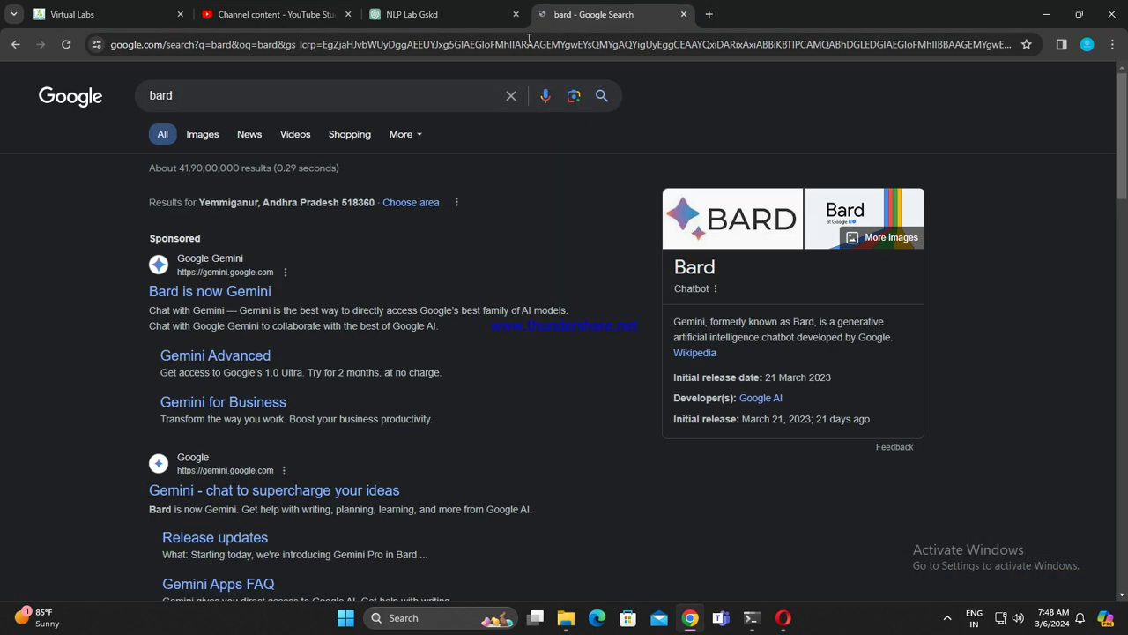
pyautogui.click(232, 292)
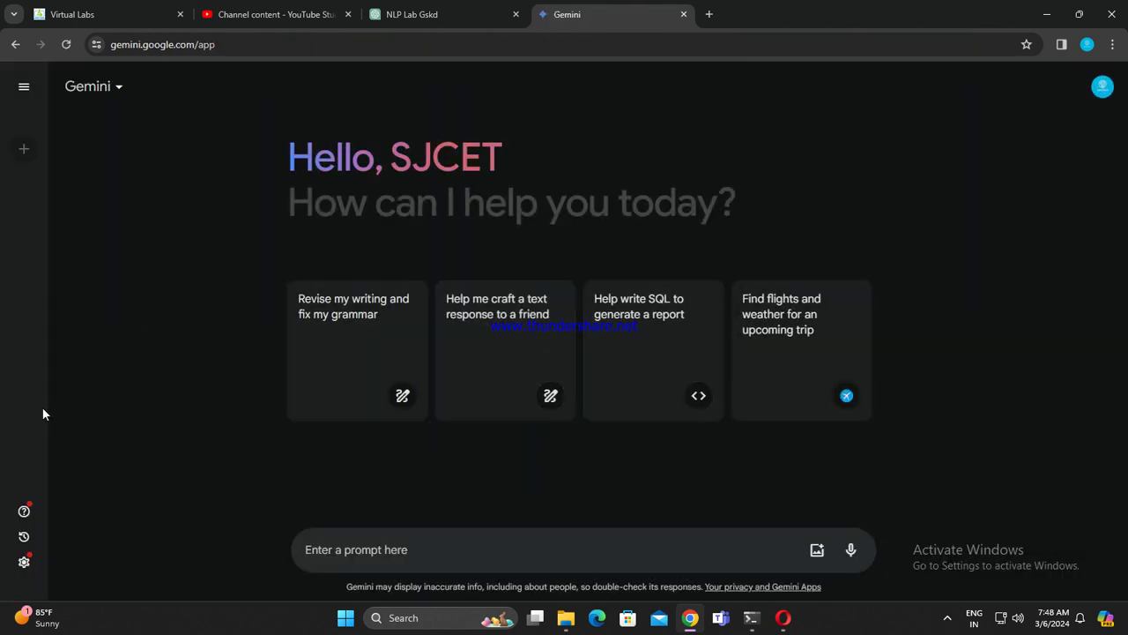
# Step: Reopen the saved '100 Popular AI Web...' chat from Gemini's sidebar and scroll to item 1
pyautogui.click(24, 86)
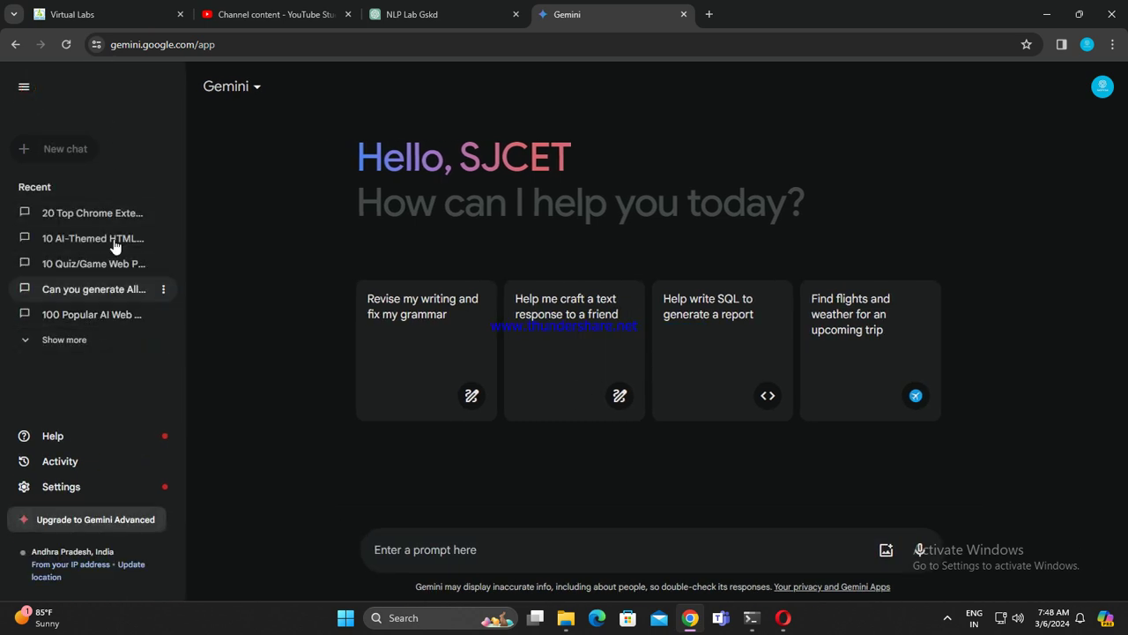
pyautogui.click(97, 323)
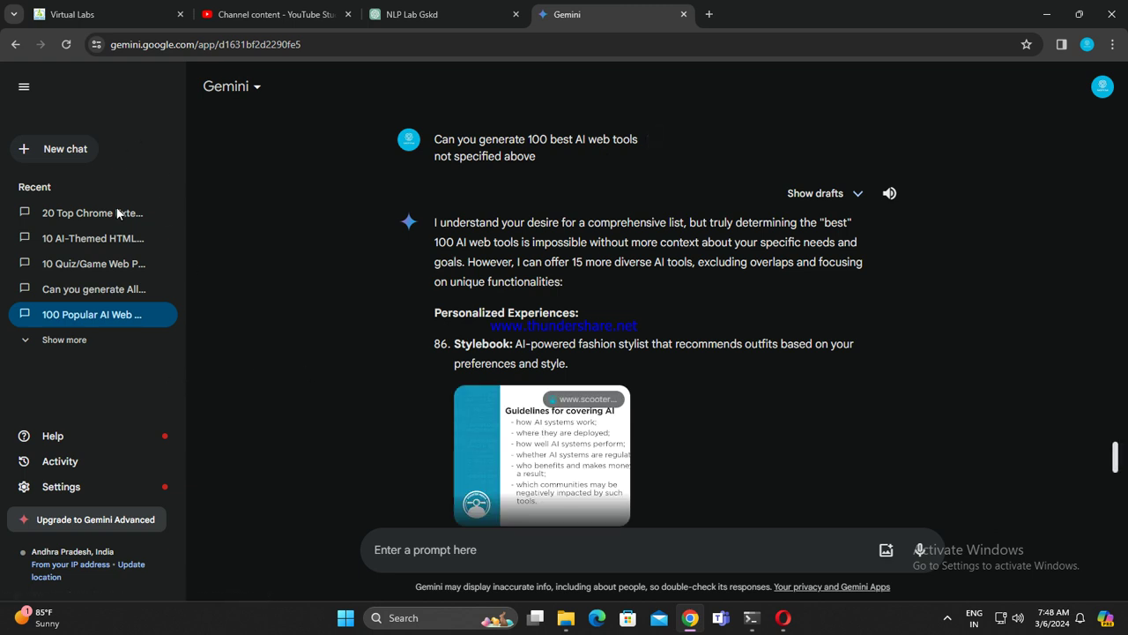
pyautogui.click(24, 87)
pyautogui.scroll(-3, 672, 476)
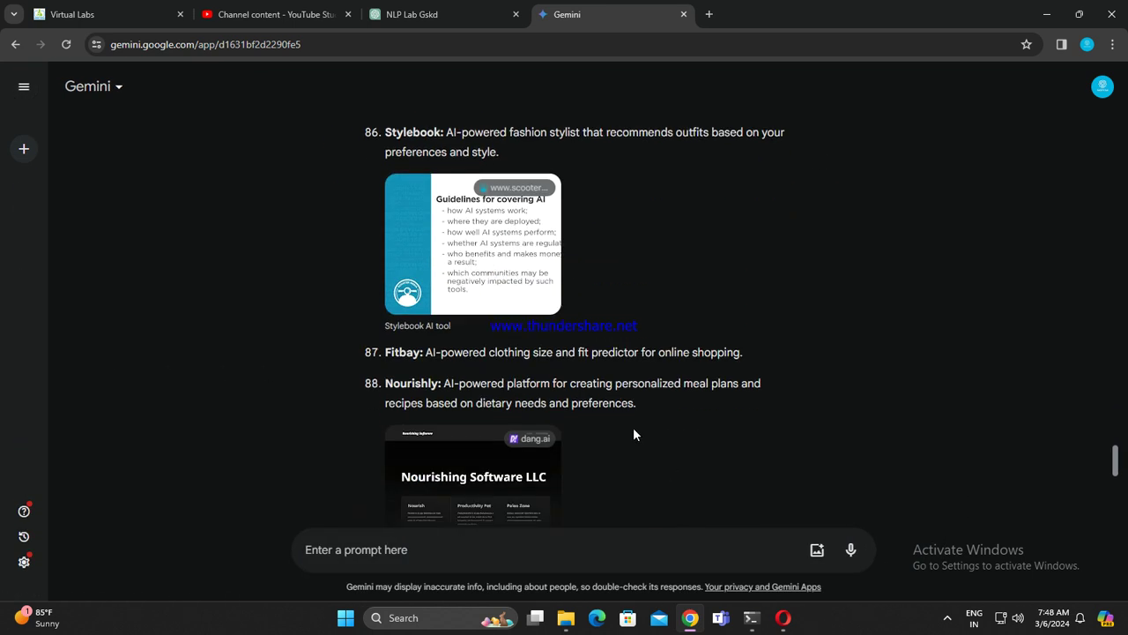
pyautogui.scroll(6, 632, 426)
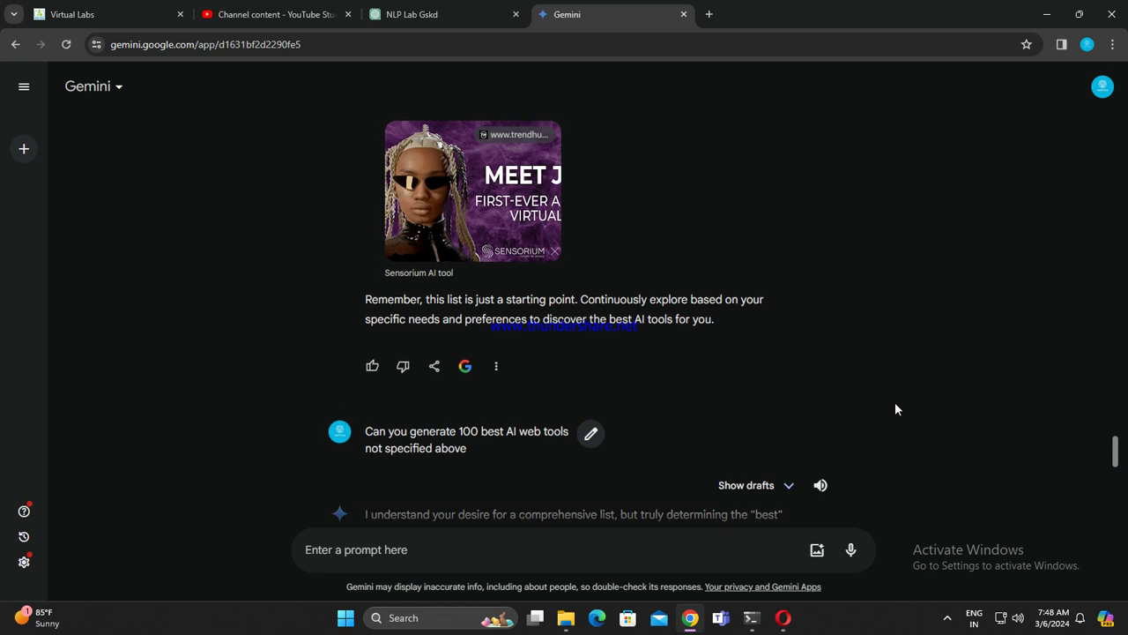
pyautogui.moveTo(1116, 446); pyautogui.dragTo(691, 214)
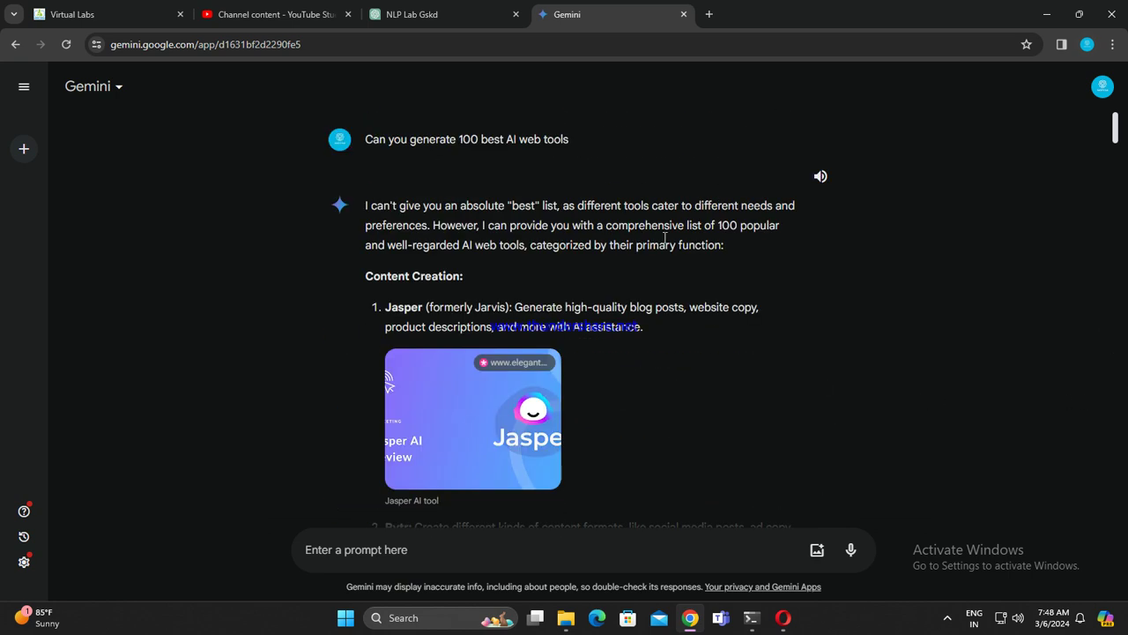
pyautogui.scroll(-2, 528, 264)
pyautogui.scroll(1, 394, 260)
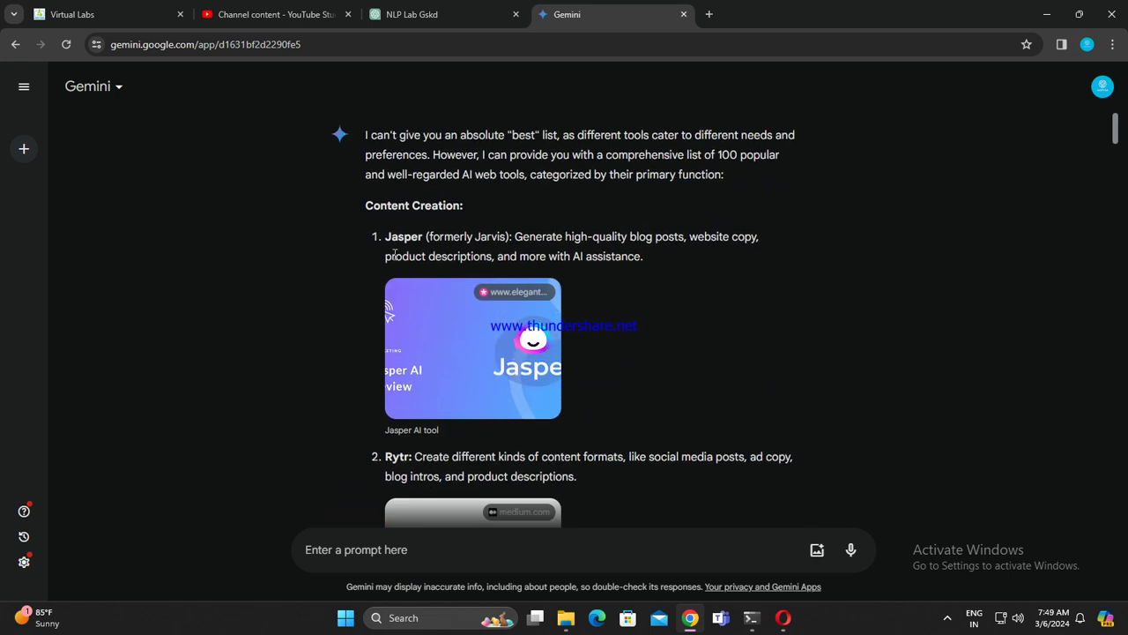
# Step: Open the Jasper image link from item 1 in a new tab
pyautogui.doubleClick(404, 236)
pyautogui.click(422, 240)
pyautogui.rightClick(496, 344)
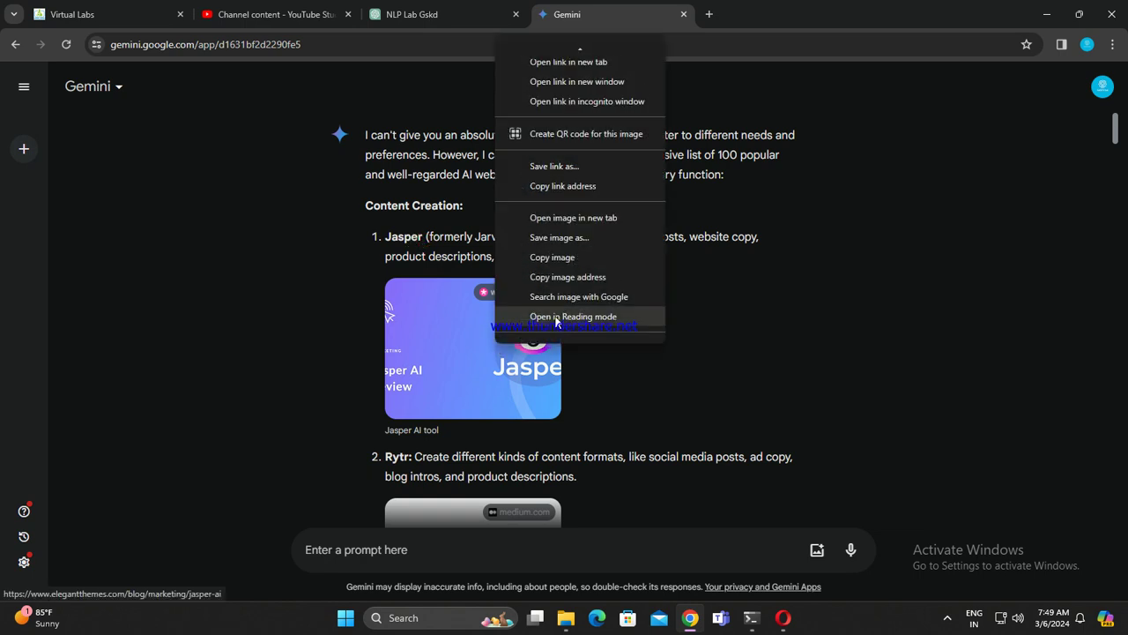
pyautogui.click(582, 50)
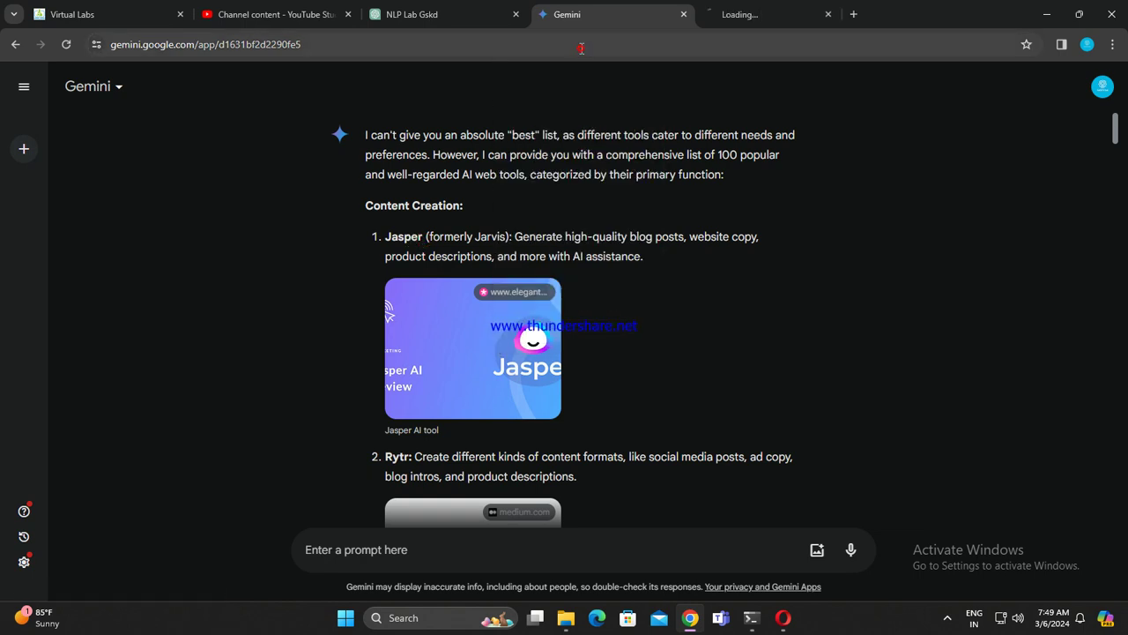
# Step: Bookmark the Elegant Themes Jasper AI review page and dismiss its promotional popup
pyautogui.click(432, 15)
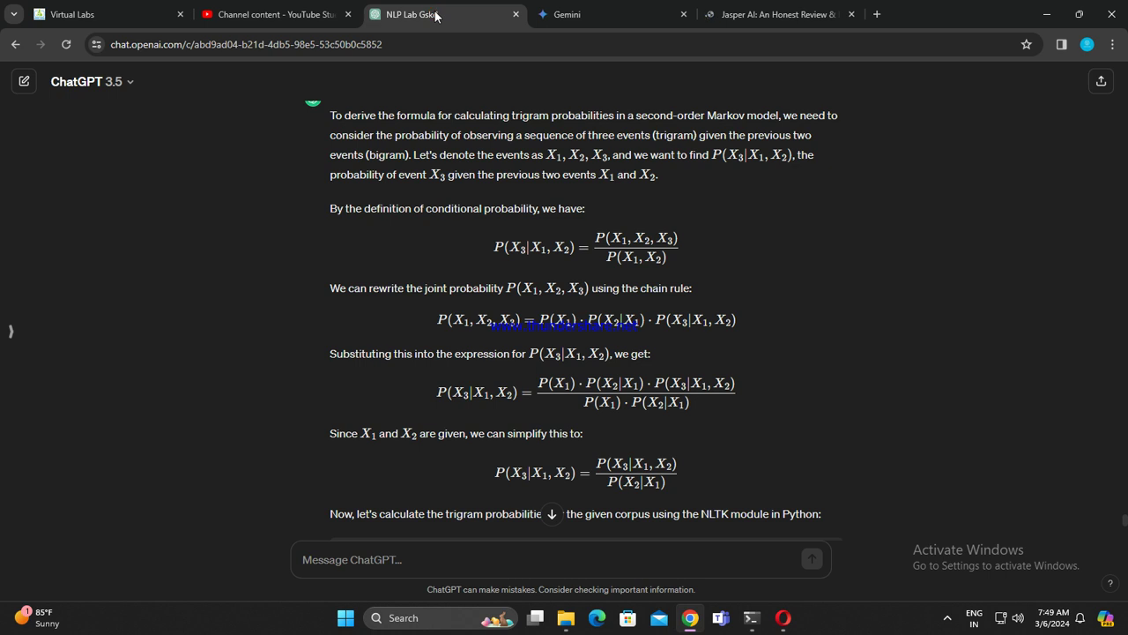
pyautogui.click(739, 13)
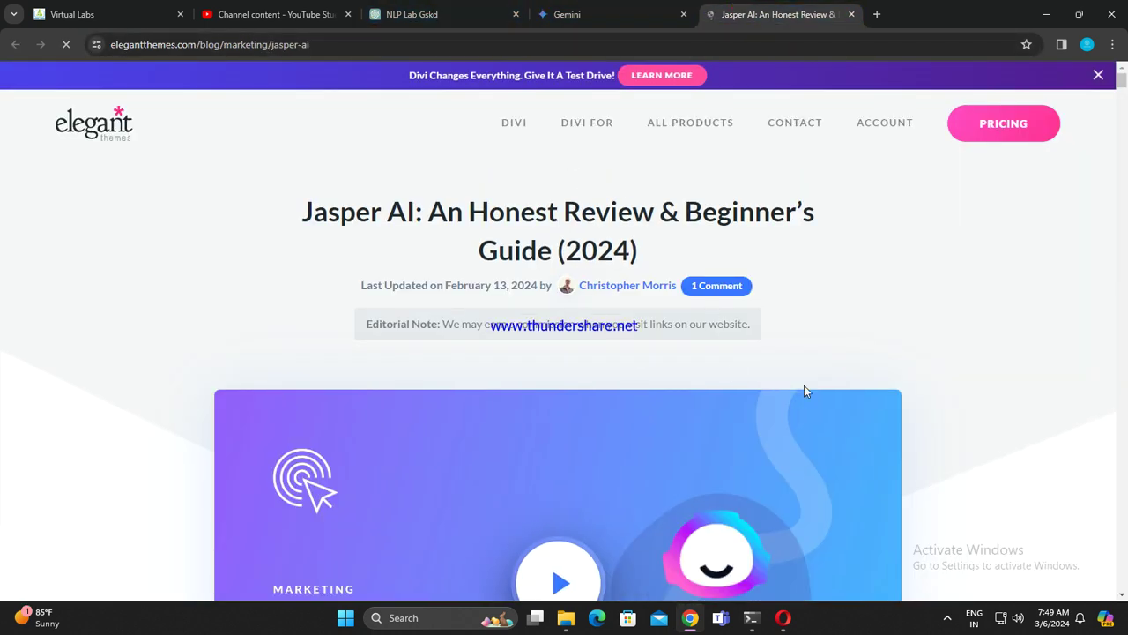
pyautogui.moveTo(686, 120)
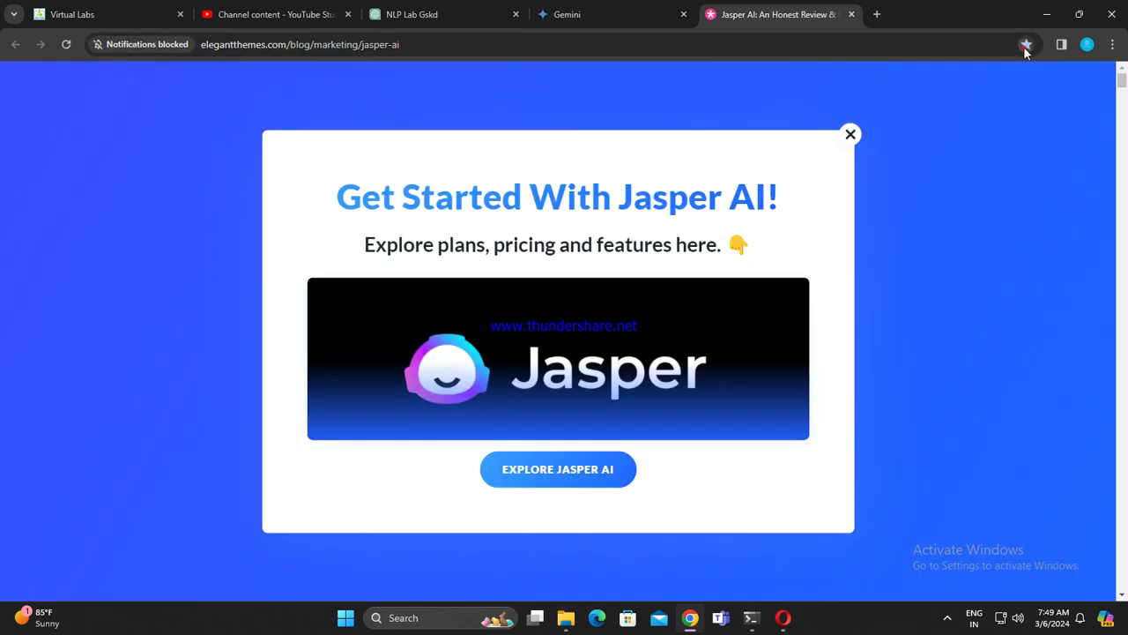
pyautogui.click(1025, 45)
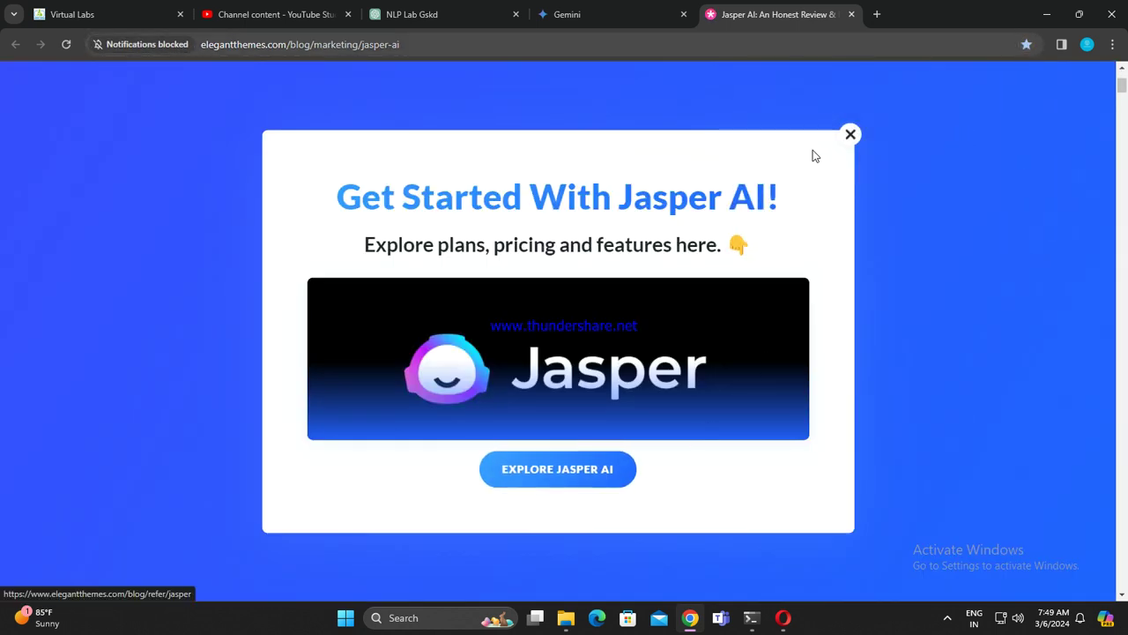
pyautogui.click(852, 134)
# Step: Scroll through the Jasper AI review article, then close its tab
pyautogui.scroll(-2, 677, 350)
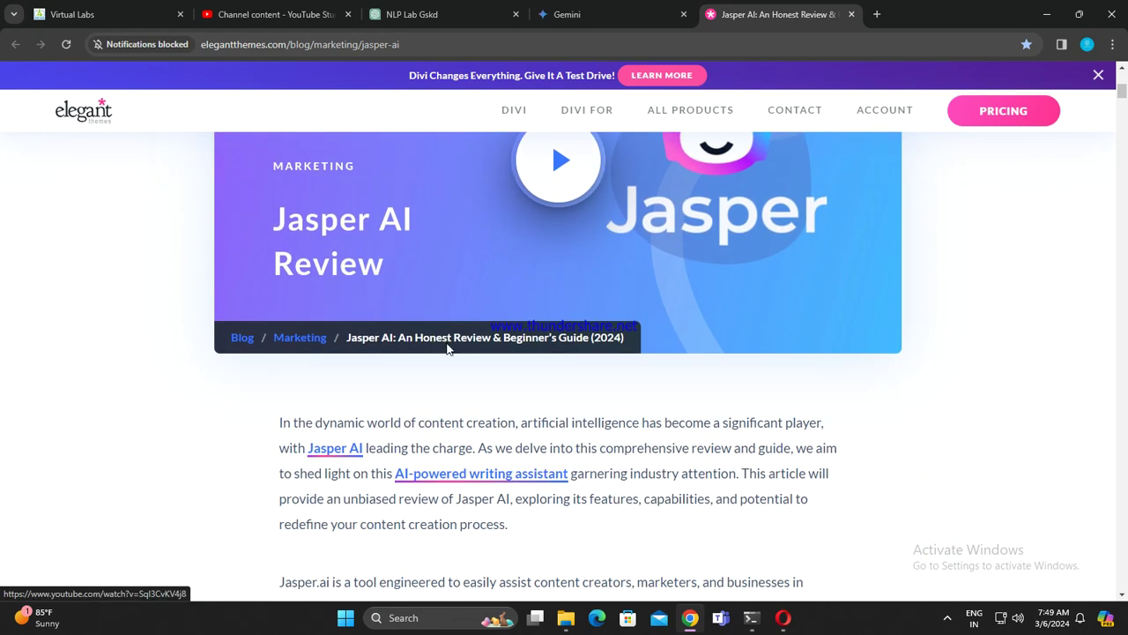
pyautogui.scroll(-8, 559, 345)
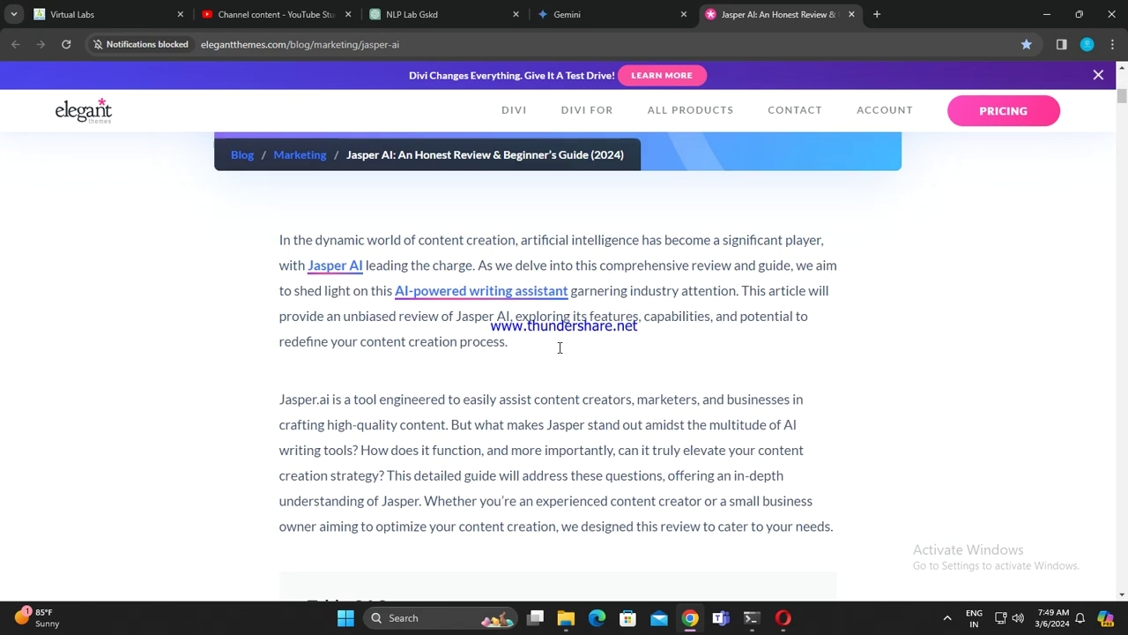
pyautogui.scroll(-13, 682, 413)
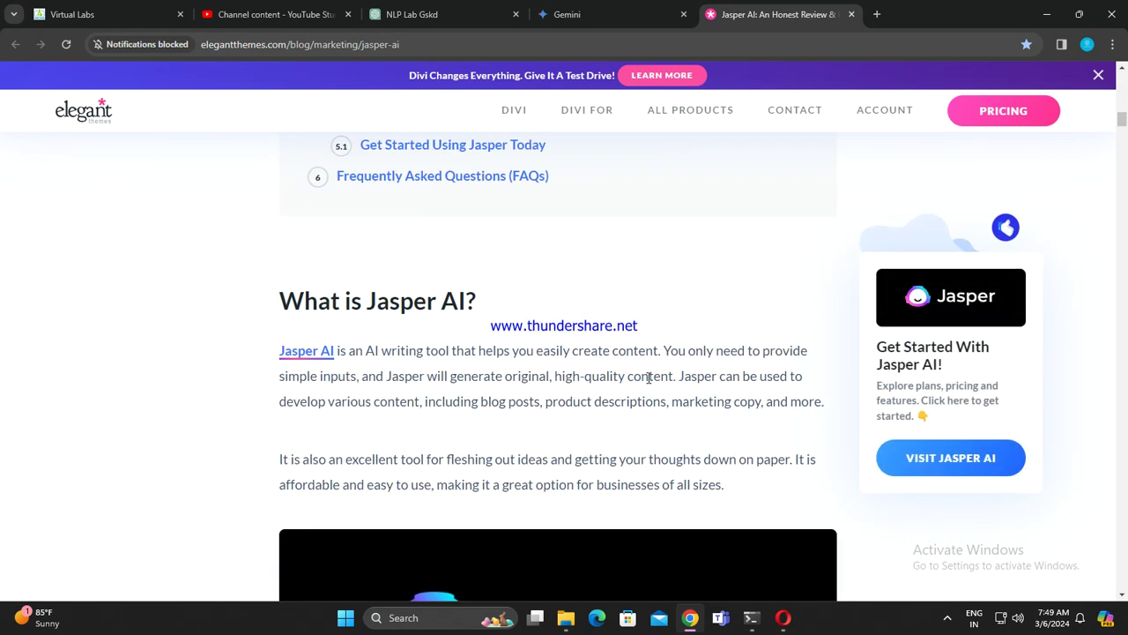
pyautogui.scroll(12, 640, 382)
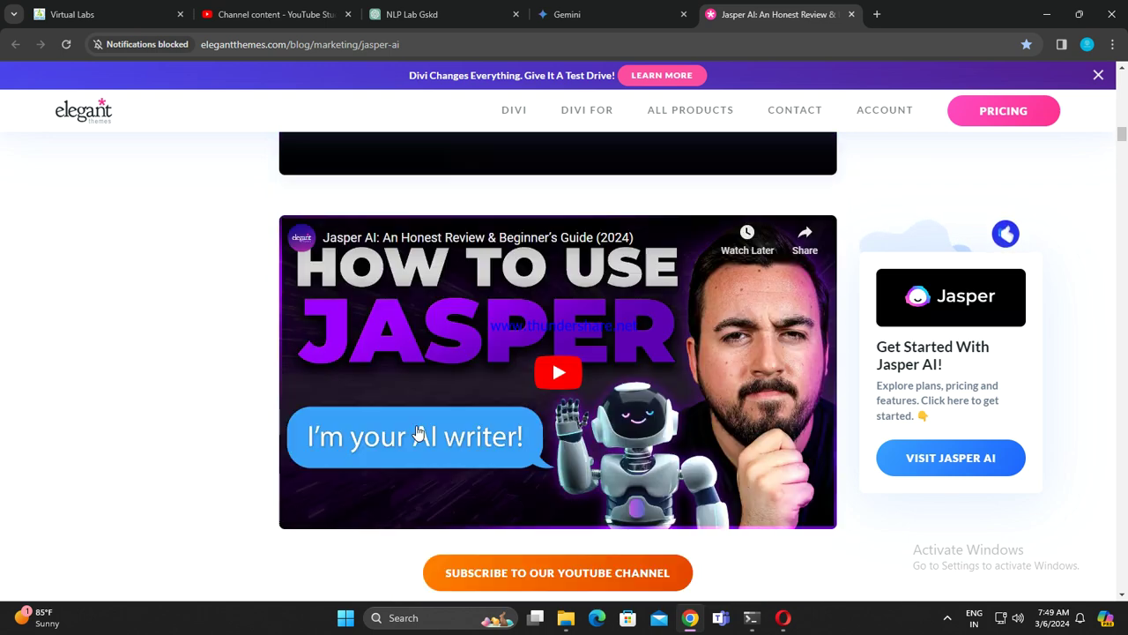
pyautogui.scroll(10, 578, 309)
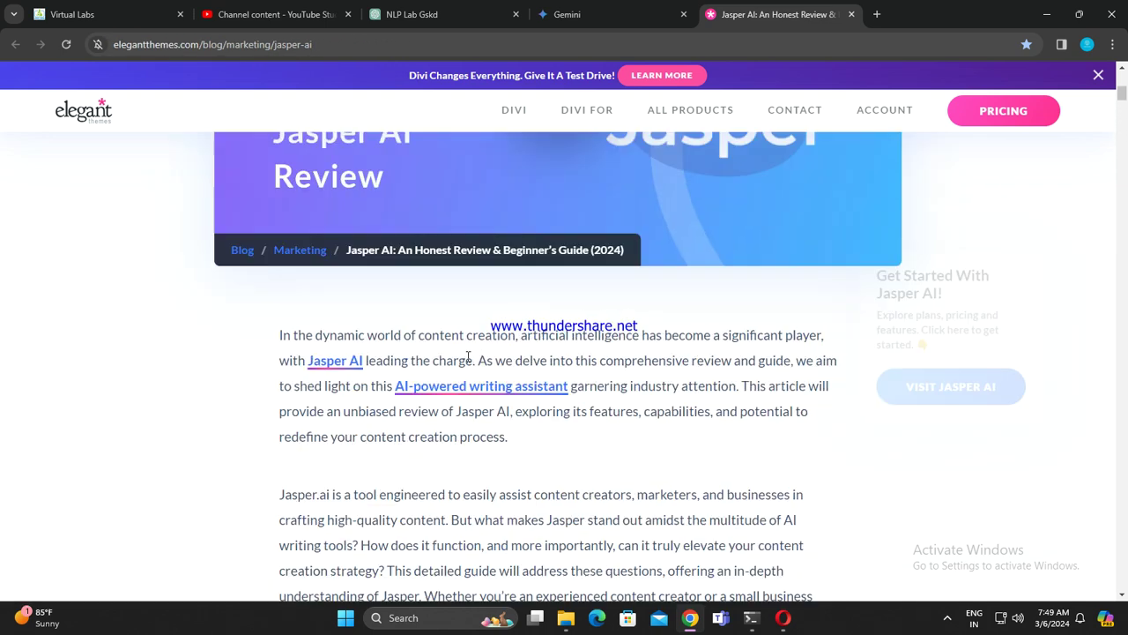
pyautogui.scroll(-3, 614, 333)
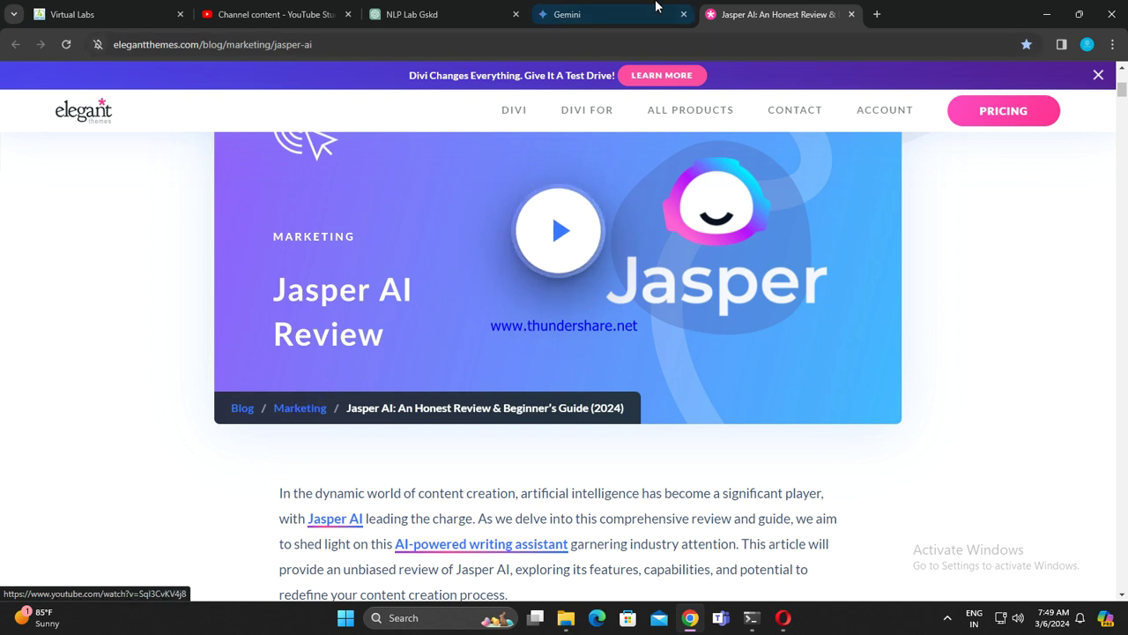
pyautogui.click(852, 14)
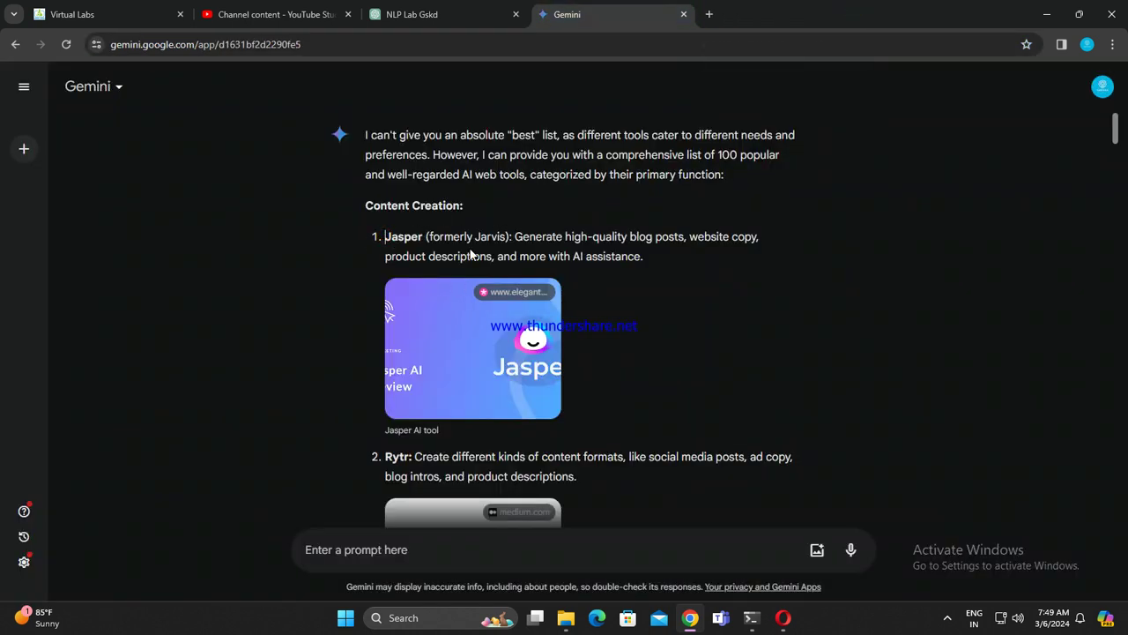
# Step: Search Google for the copied 'Jasper (formerly Jarvis):' text and open the 'Welcome To Jasper.ai' sponsored result
pyautogui.moveTo(384, 236); pyautogui.dragTo(513, 236)
pyautogui.hotkey('ctrl', 'c')
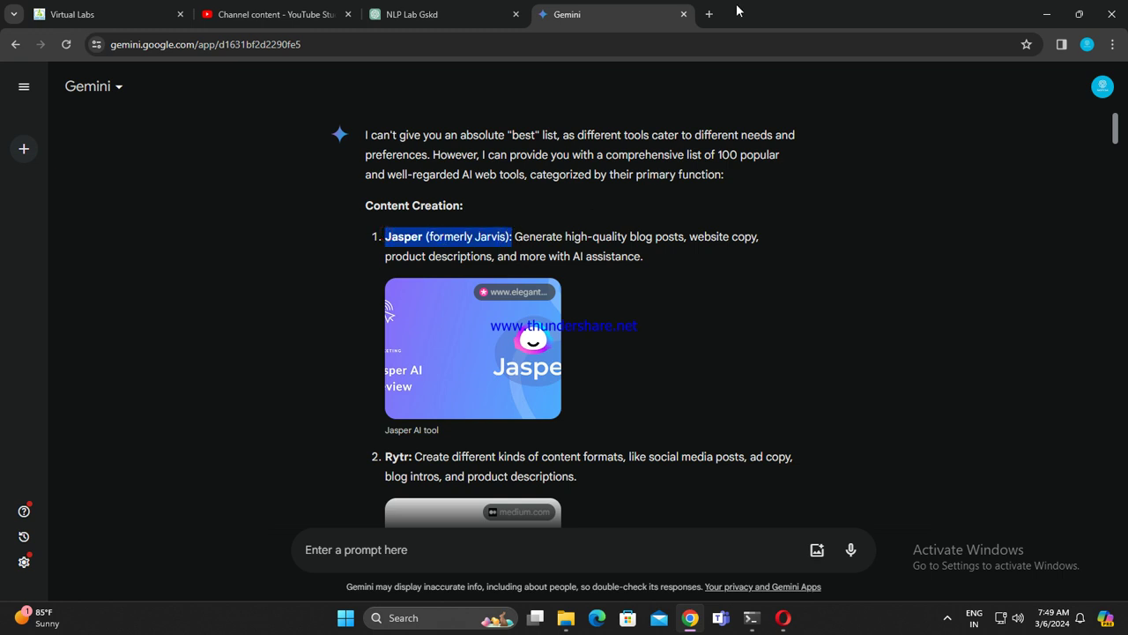
pyautogui.click(708, 14)
pyautogui.hotkey('ctrl', 'v')
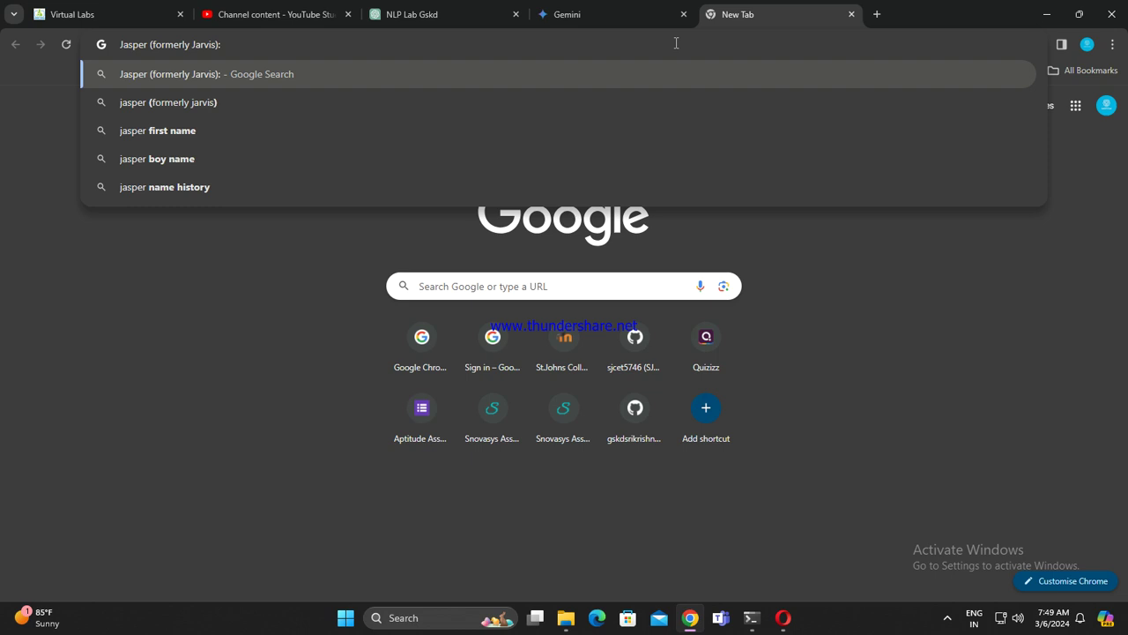
pyautogui.write('\\')
pyautogui.press('Return')
pyautogui.click(264, 249)
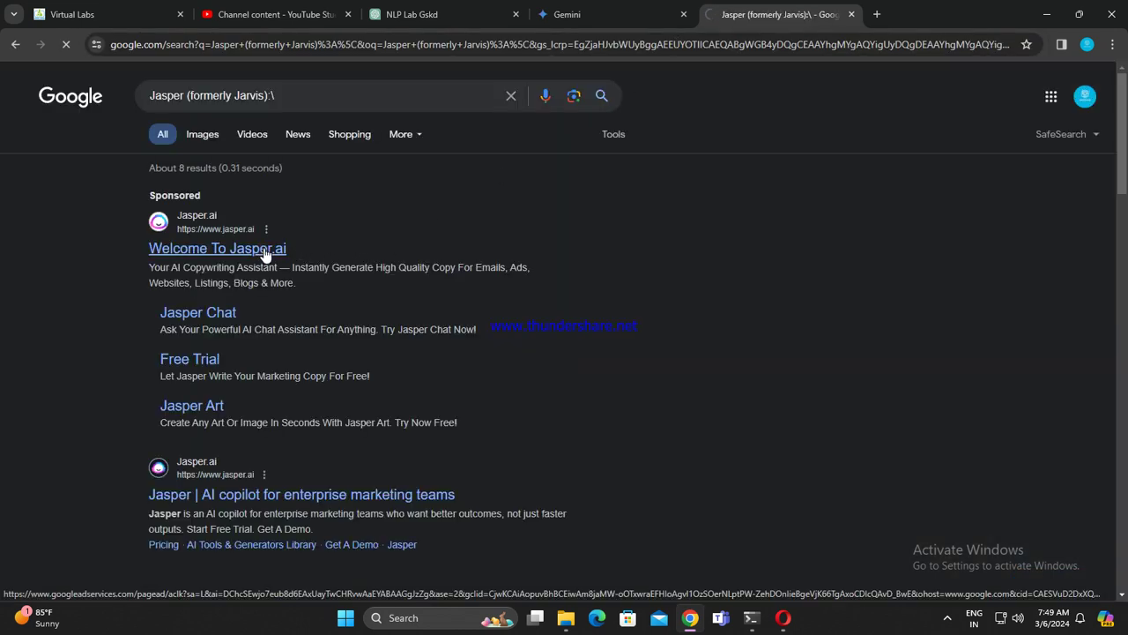
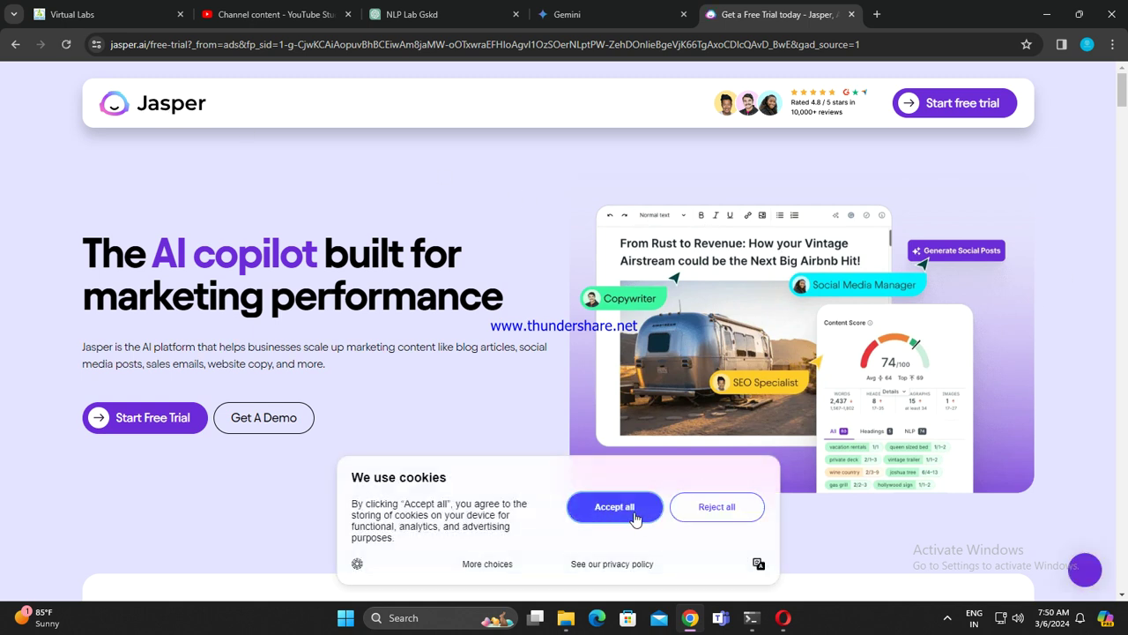
# Step: Accept the Jasper site's cookies and scroll through the free-trial page
pyautogui.click(623, 509)
pyautogui.scroll(-1, 457, 376)
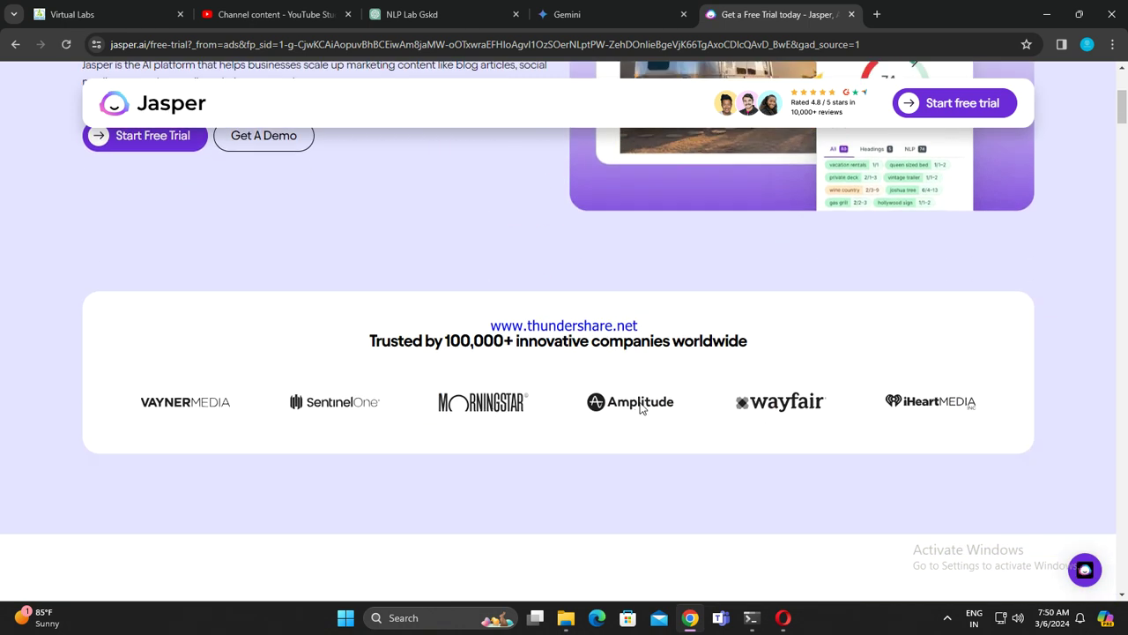
pyautogui.scroll(-10, 641, 407)
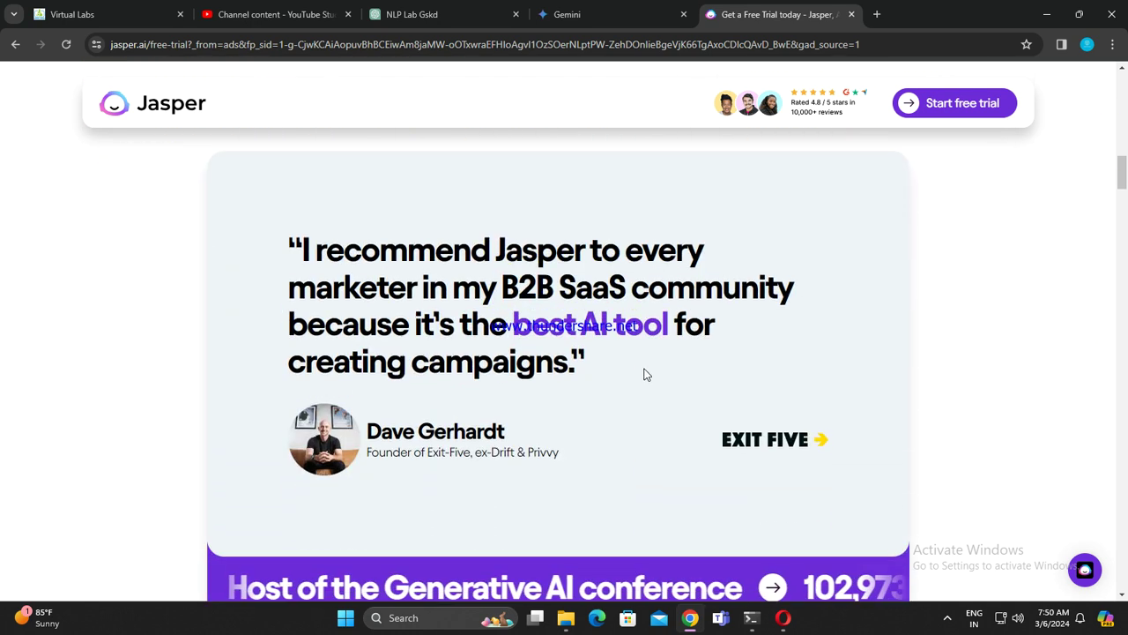
pyautogui.scroll(-12, 656, 368)
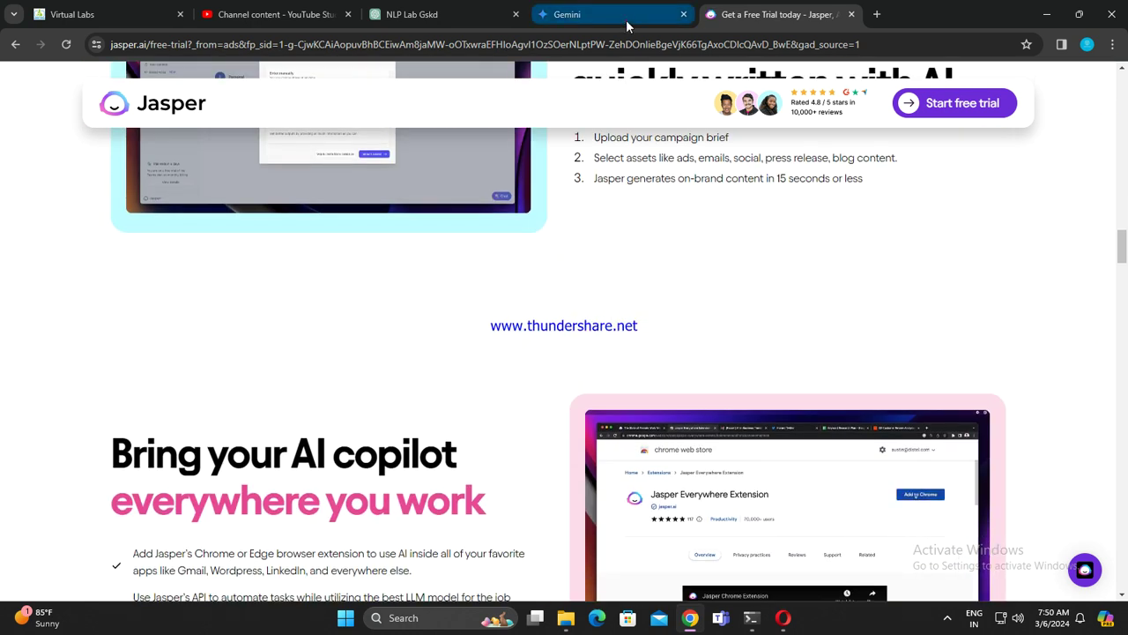
pyautogui.click(626, 27)
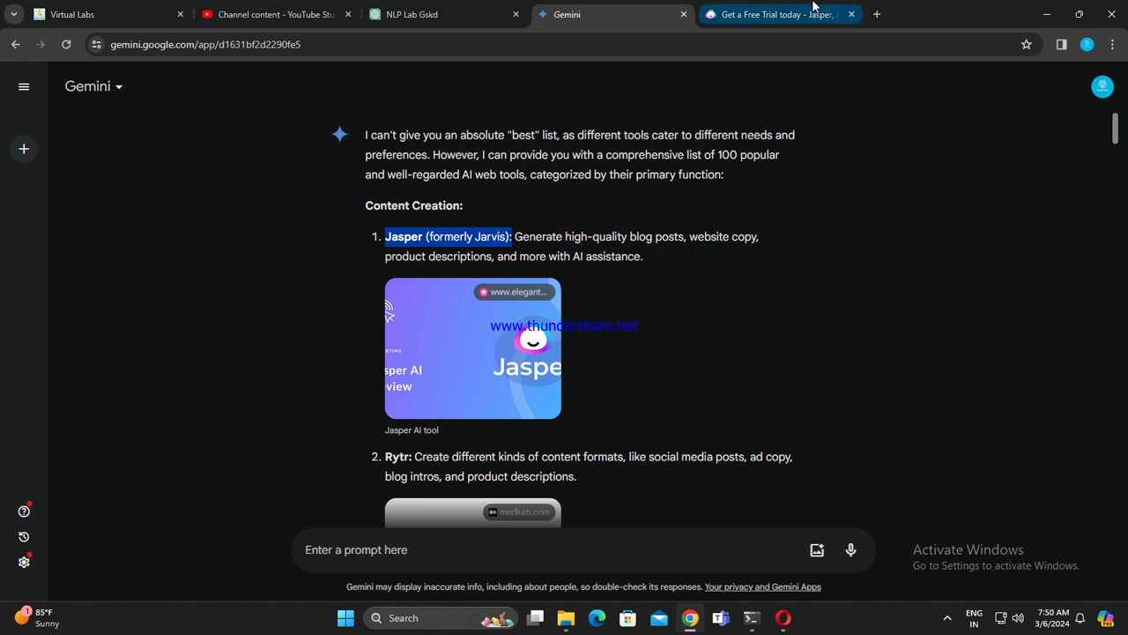
pyautogui.click(766, 19)
# Step: Open the demo video in a larger view, then go back to the search results
pyautogui.scroll(-3, 488, 427)
pyautogui.scroll(1, 488, 427)
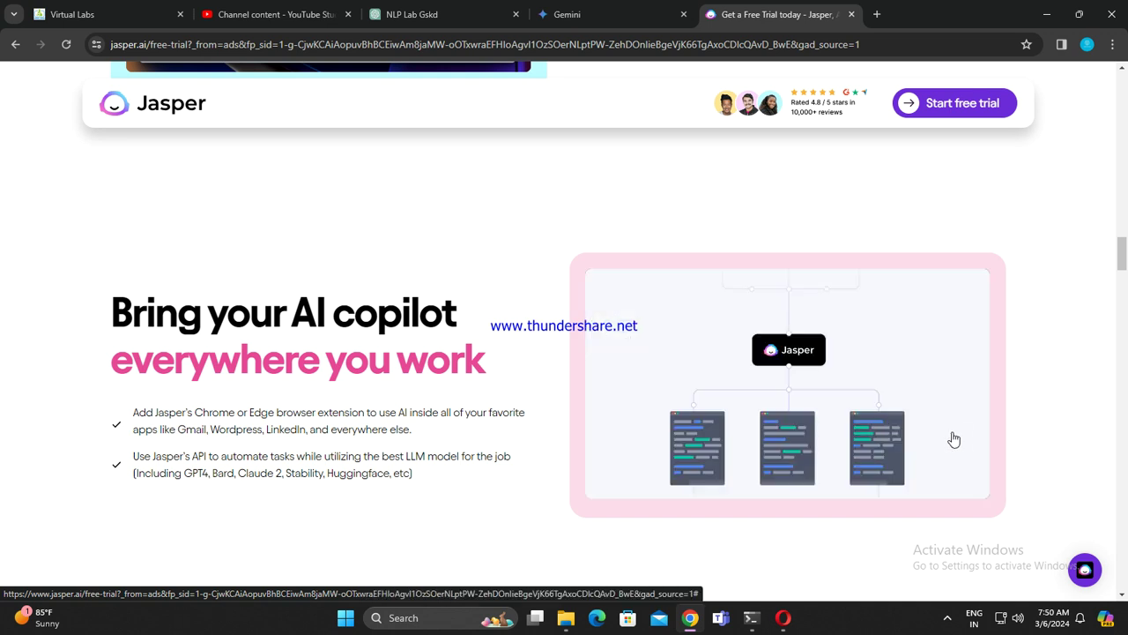
pyautogui.scroll(4, 455, 403)
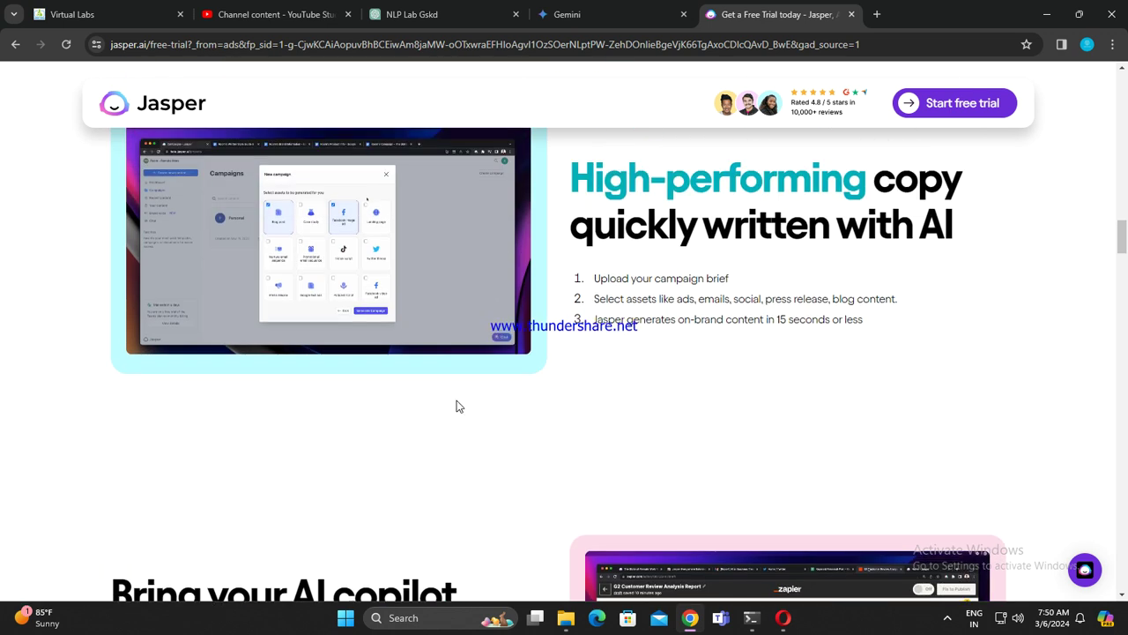
pyautogui.scroll(2, 496, 426)
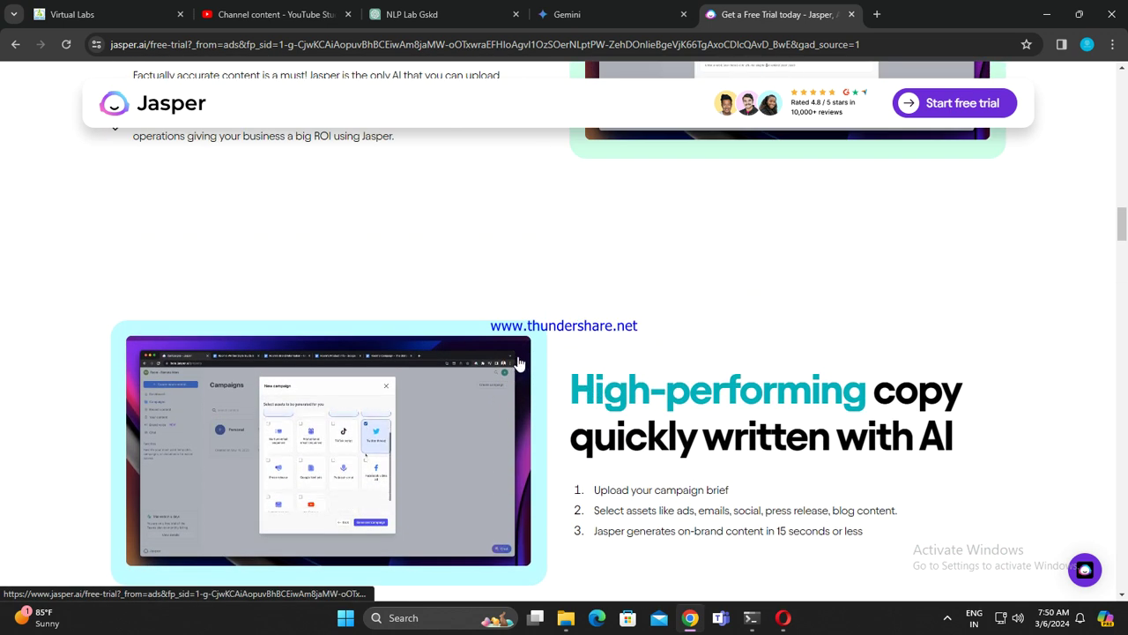
pyautogui.rightClick(472, 372)
pyautogui.click(470, 416)
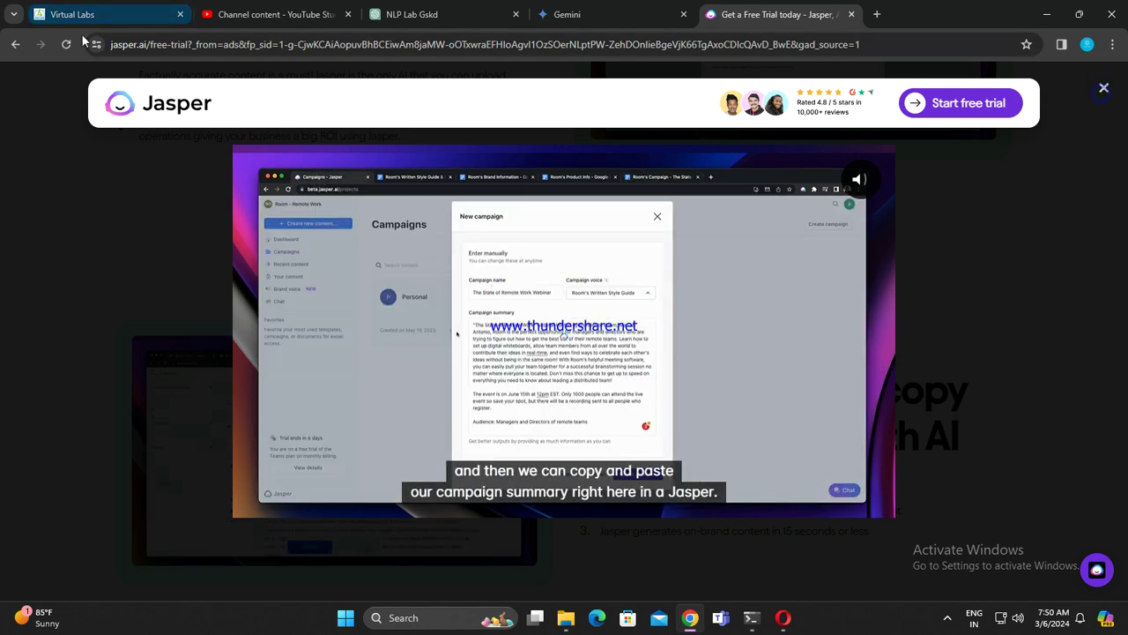
pyautogui.click(15, 44)
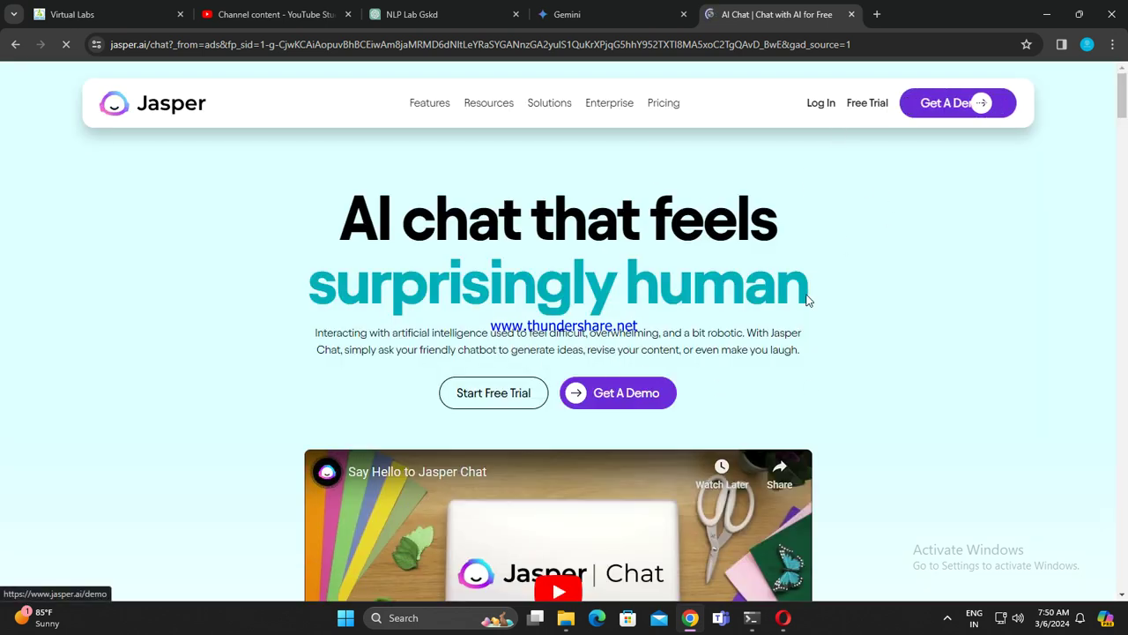
# Step: Play the Jasper Chat intro video
pyautogui.scroll(-4, 840, 241)
pyautogui.scroll(-8, 775, 368)
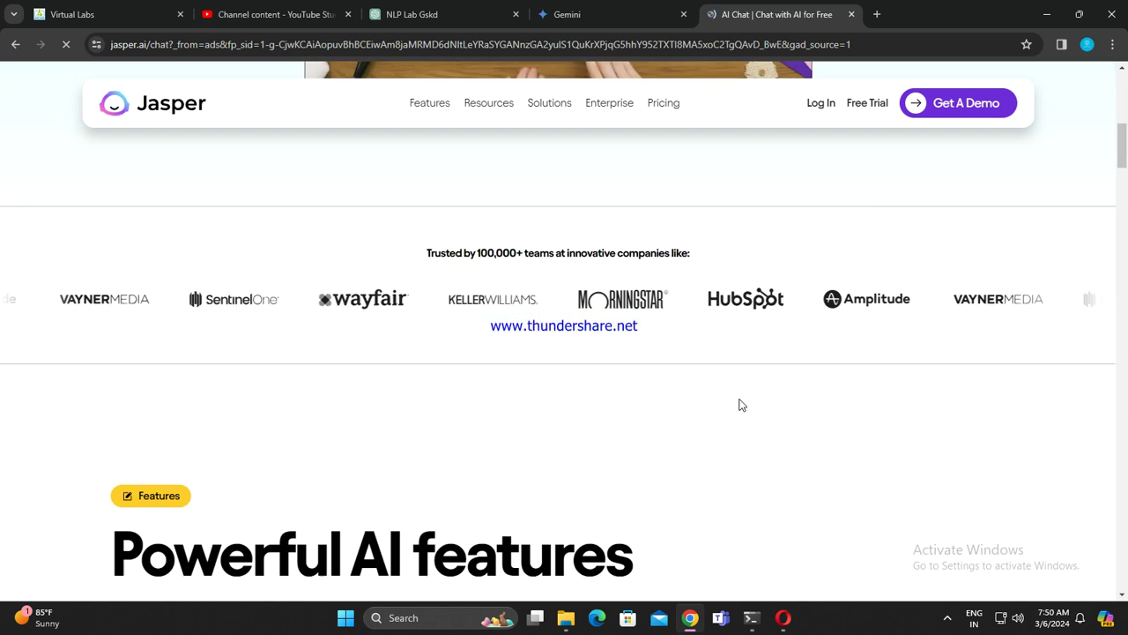
pyautogui.scroll(10, 588, 359)
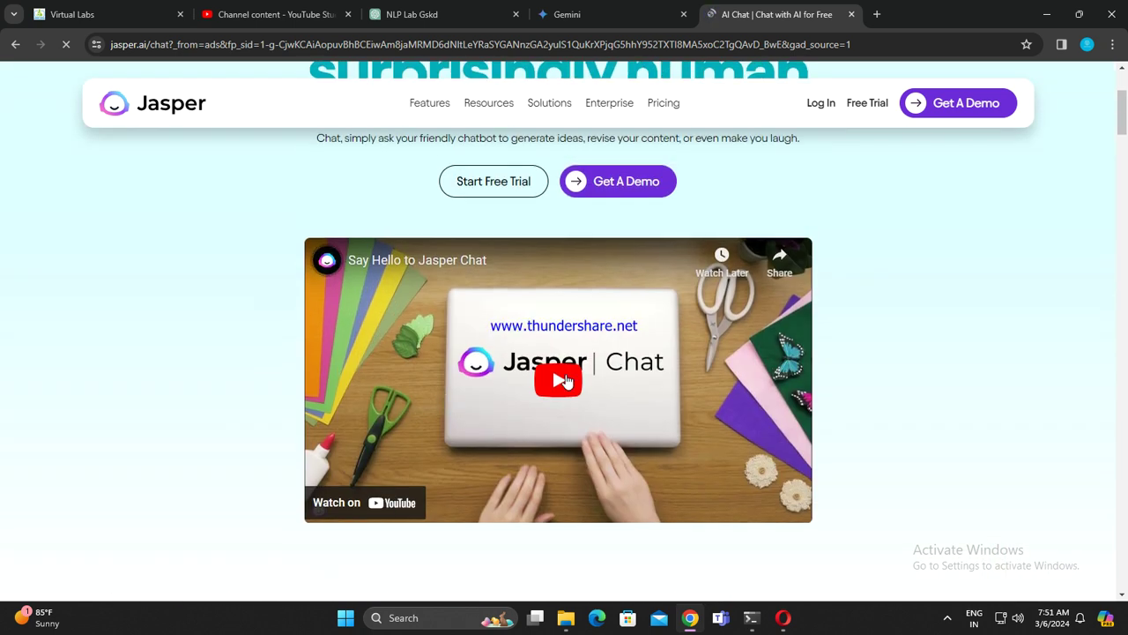
pyautogui.click(565, 381)
pyautogui.scroll(-15, 547, 401)
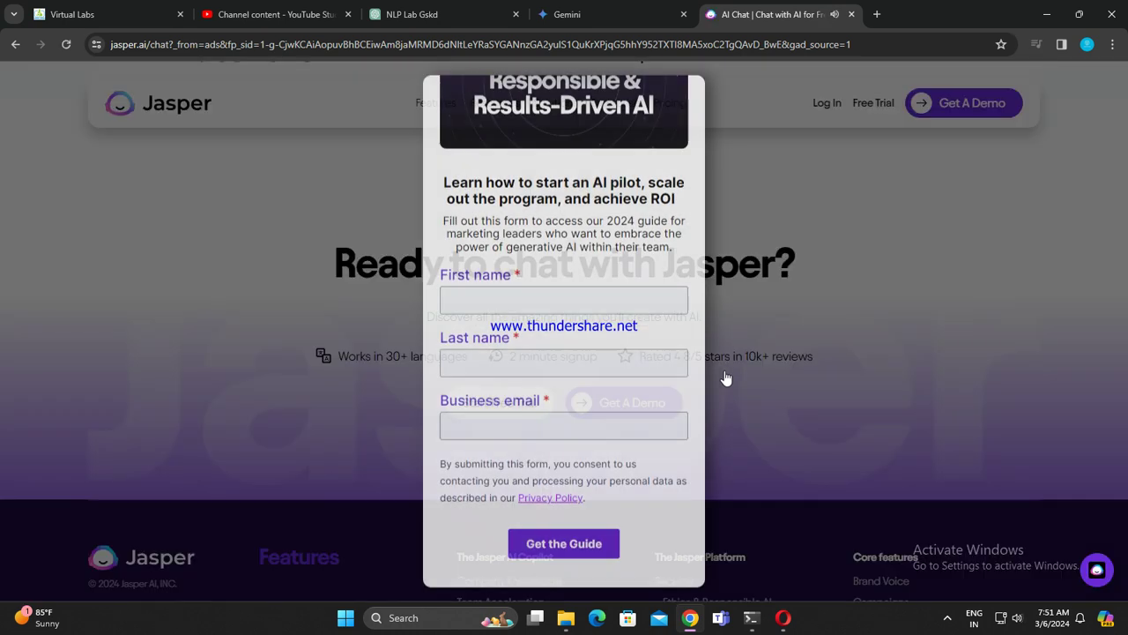
# Step: Close the Jasper tab and scroll Gemini's AI tool list, including Rytr and Copy.ai
pyautogui.click(852, 15)
pyautogui.scroll(-4, 597, 313)
pyautogui.scroll(-1, 449, 270)
pyautogui.scroll(1, 459, 255)
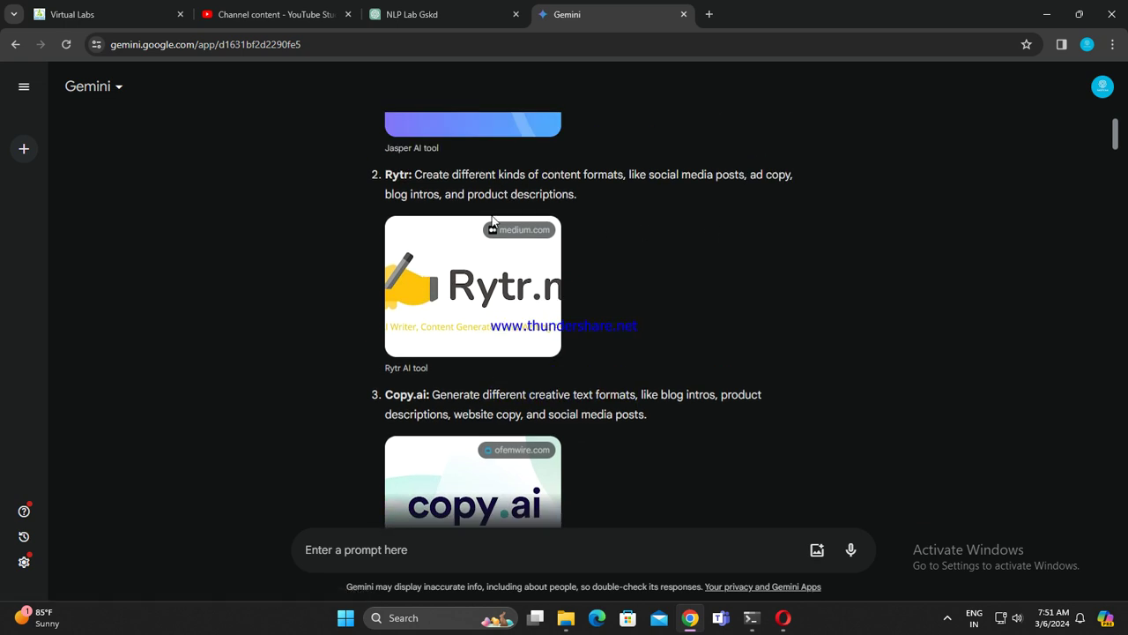
# Step: Search for 'top 10 chrome extensions' in a new tab
pyautogui.scroll(-3, 636, 377)
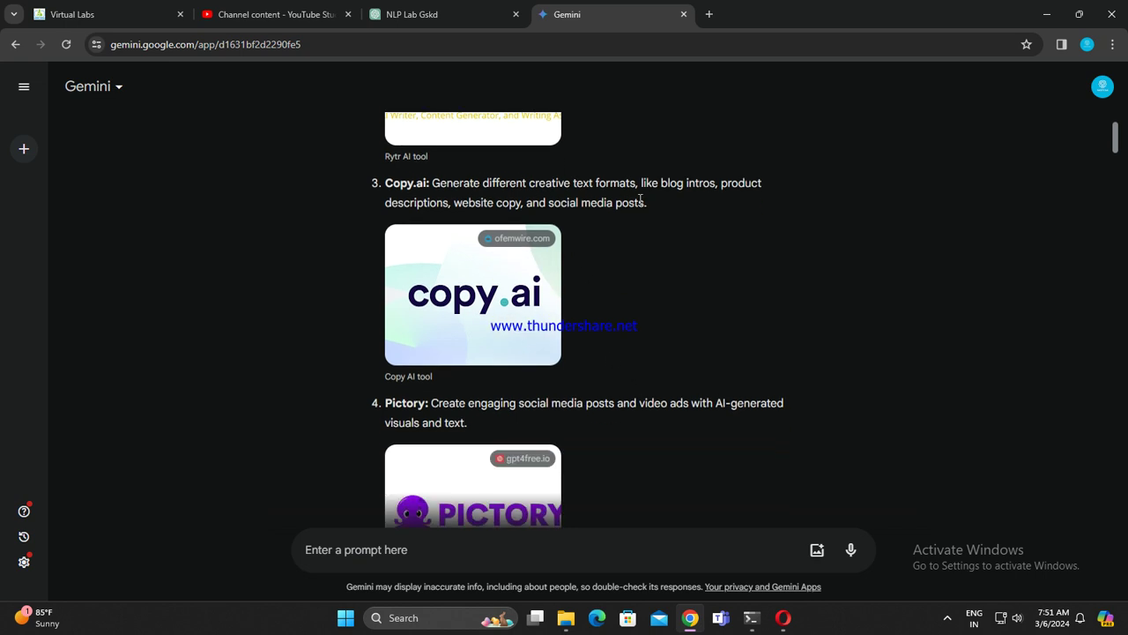
pyautogui.click(710, 14)
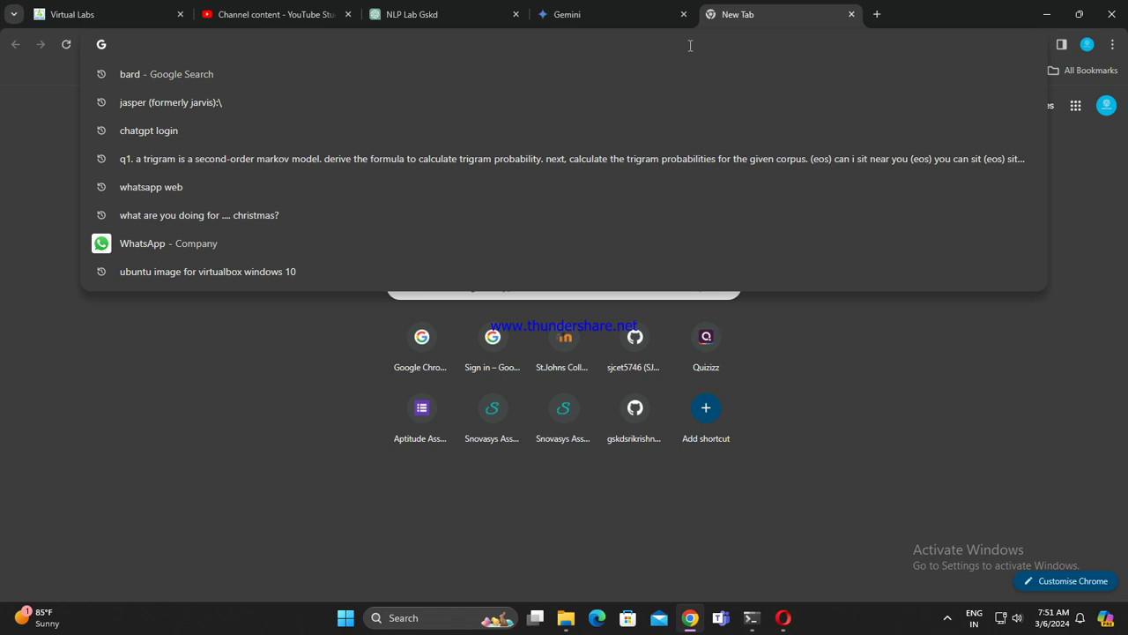
pyautogui.write('differe')
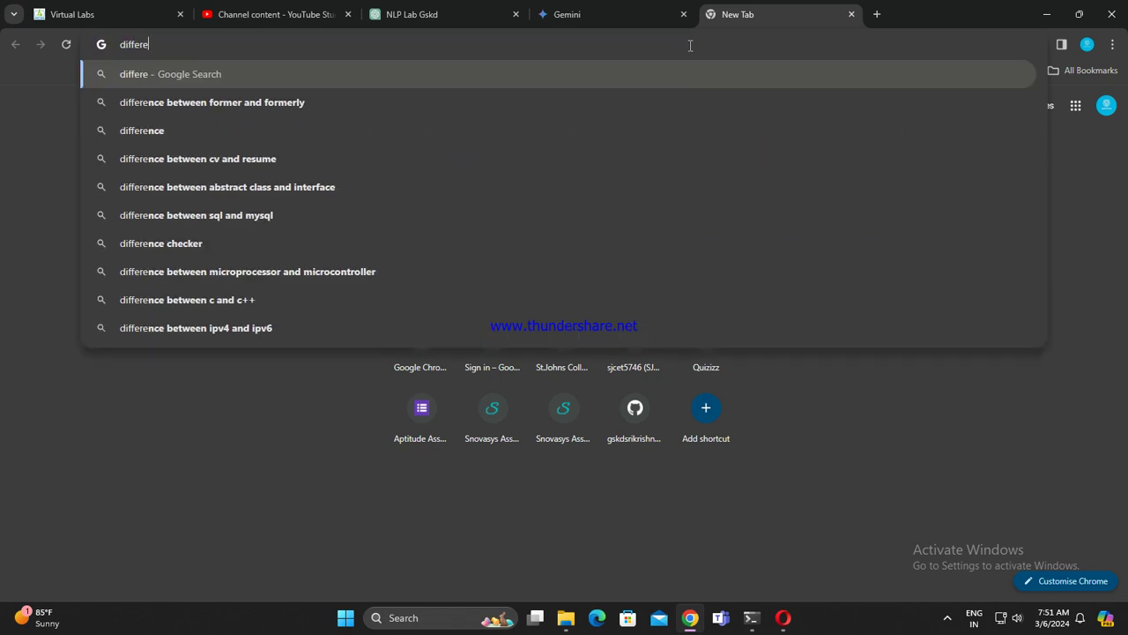
pyautogui.write('nt sj')
pyautogui.press('BackSpace')
pyautogui.press('BackSpace')
pyautogui.press('BackSpace')
pyautogui.press('BackSpace')
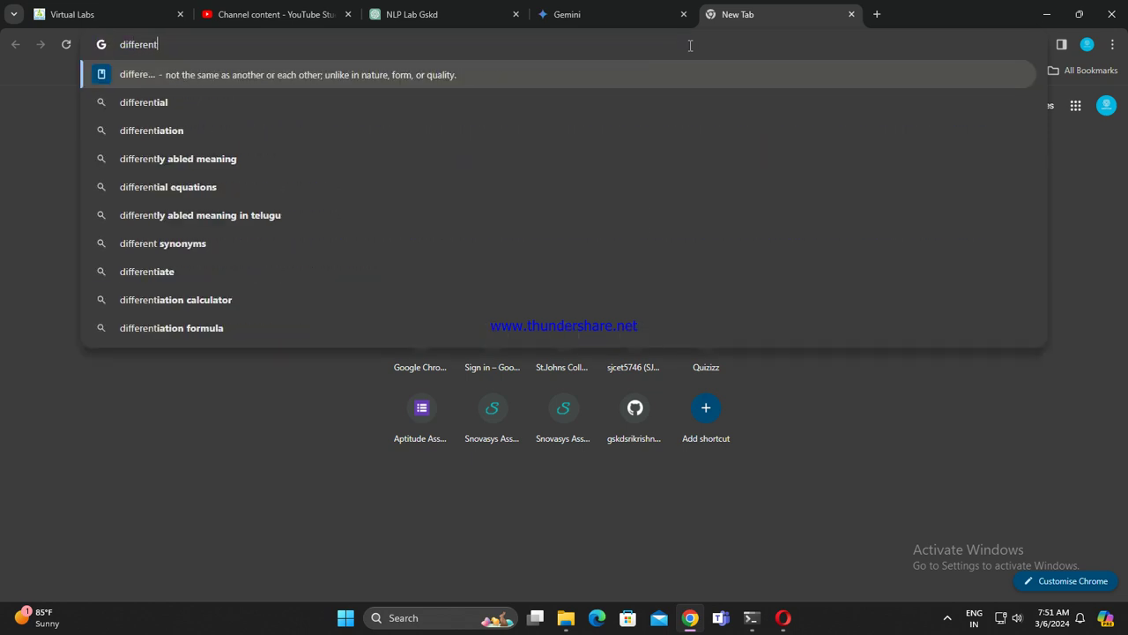
pyautogui.press('BackSpace')
pyautogui.press('BackSpace')
pyautogui.press('BackSpace')
pyautogui.press('BackSpace')
pyautogui.press('BackSpace')
pyautogui.press('BackSpace')
pyautogui.press('BackSpace')
pyautogui.press('BackSpace')
pyautogui.write('top')
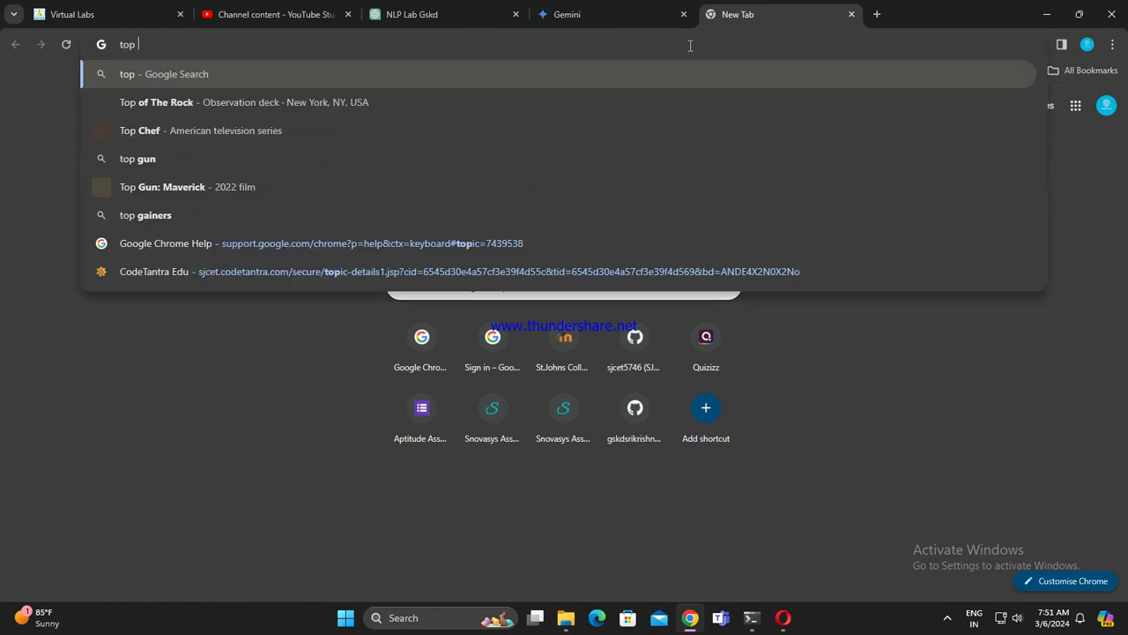
pyautogui.write(' 10 chrome')
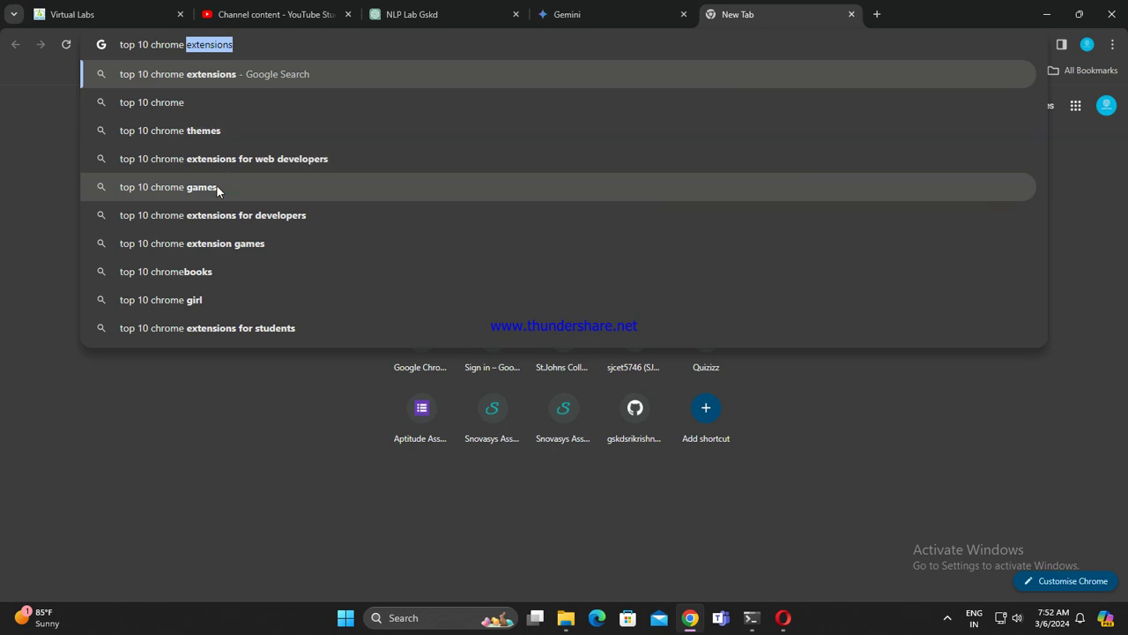
pyautogui.click(252, 45)
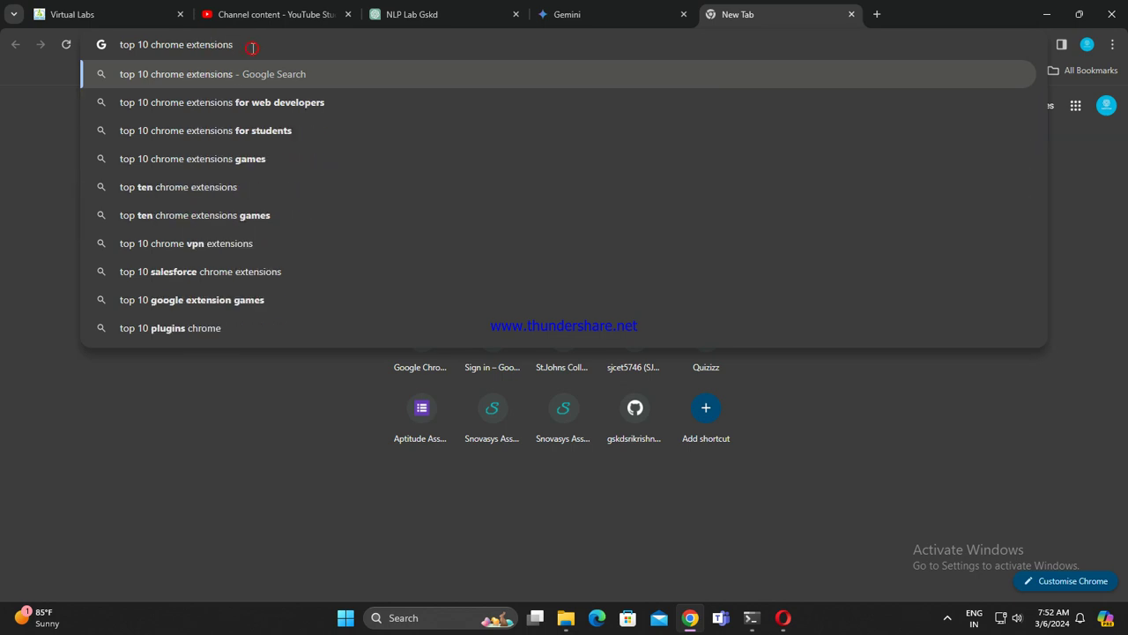
pyautogui.press('Return')
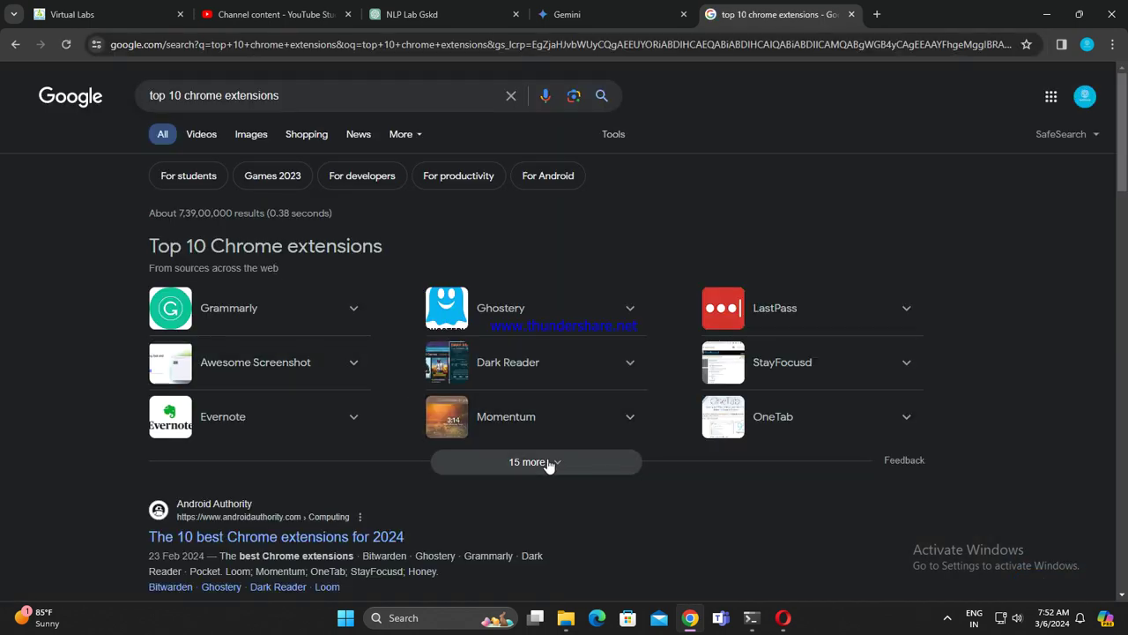
# Step: Show 15 more extensions in the grid and expand the Grammarly card's details
pyautogui.click(549, 462)
pyautogui.scroll(-5, 549, 476)
pyautogui.scroll(2, 564, 425)
pyautogui.scroll(2, 583, 417)
pyautogui.click(360, 234)
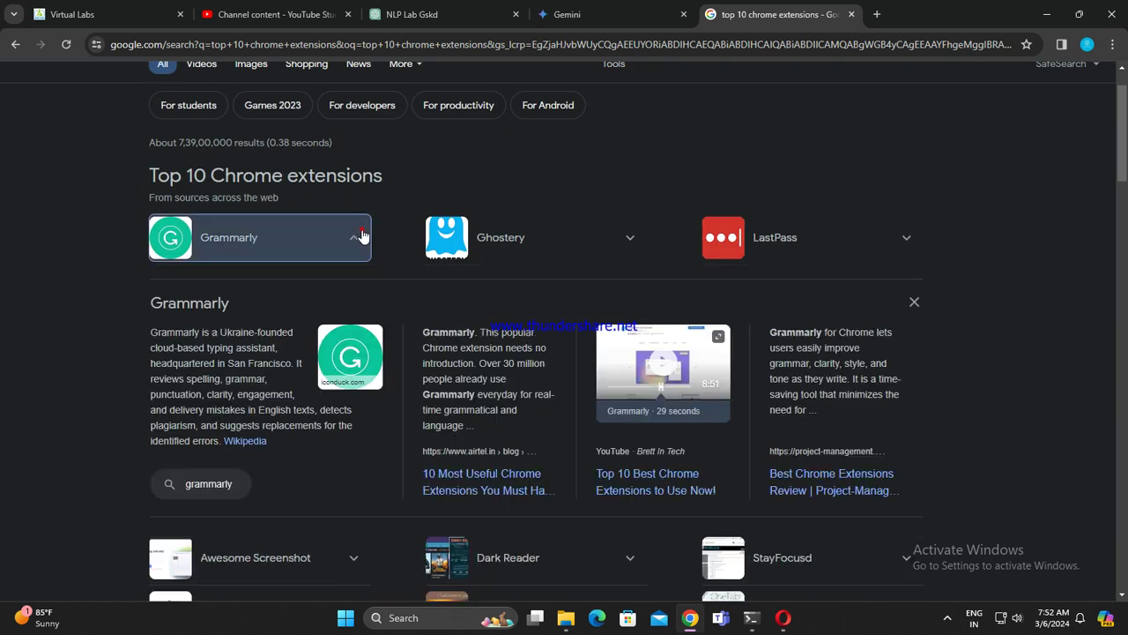
pyautogui.click(357, 236)
pyautogui.rightClick(276, 242)
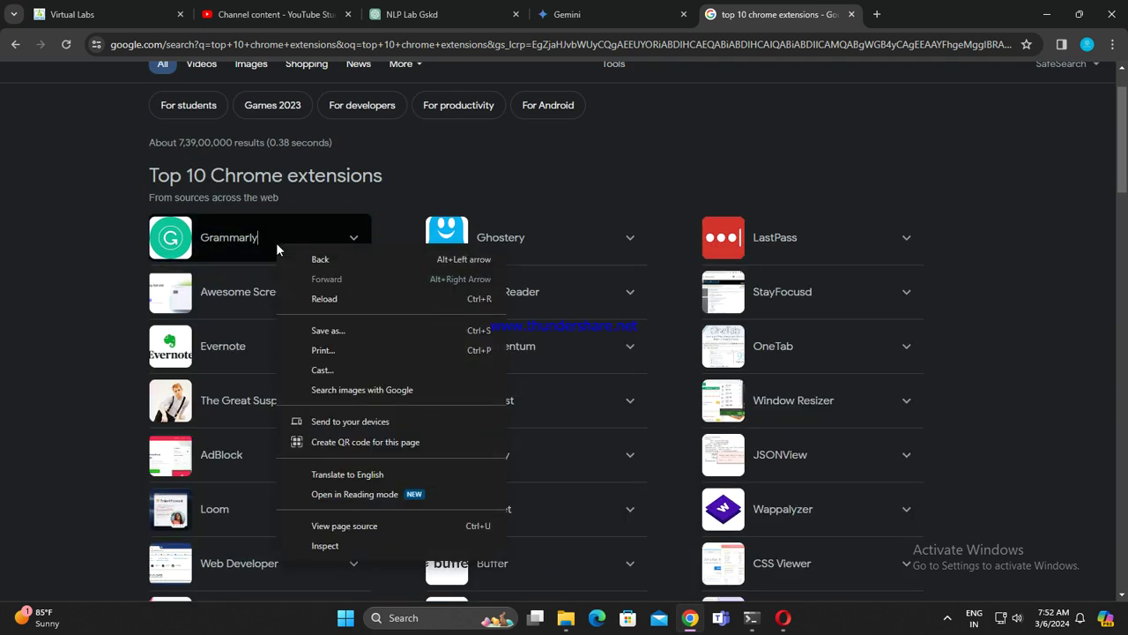
pyautogui.click(492, 186)
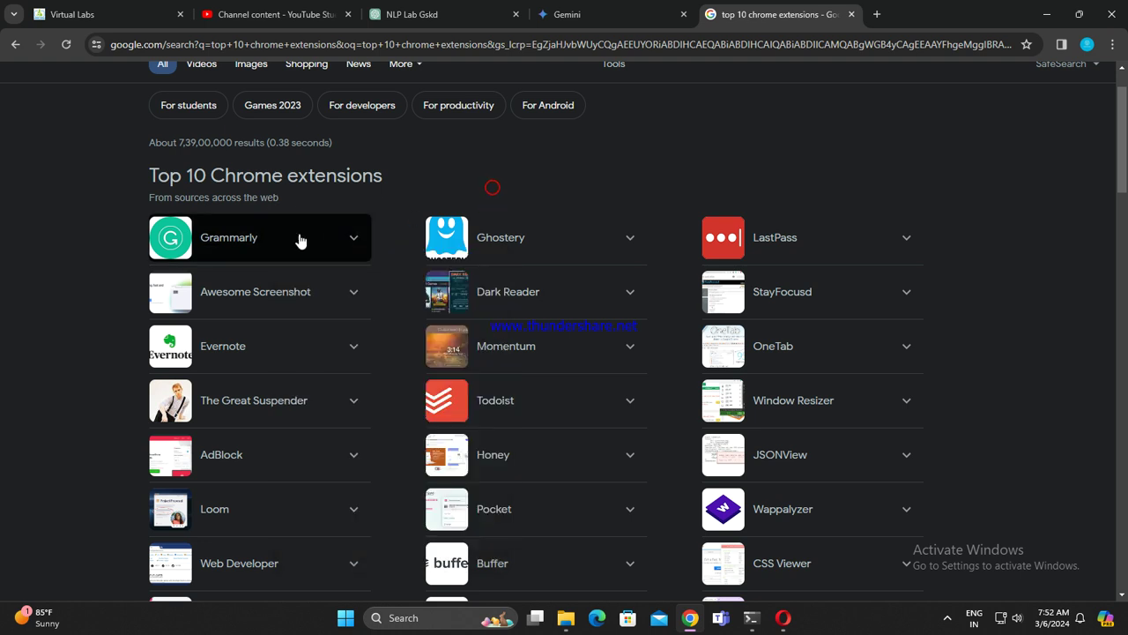
# Step: Open the Grammarly result in a new tab, look it over, then close it
pyautogui.click(222, 244)
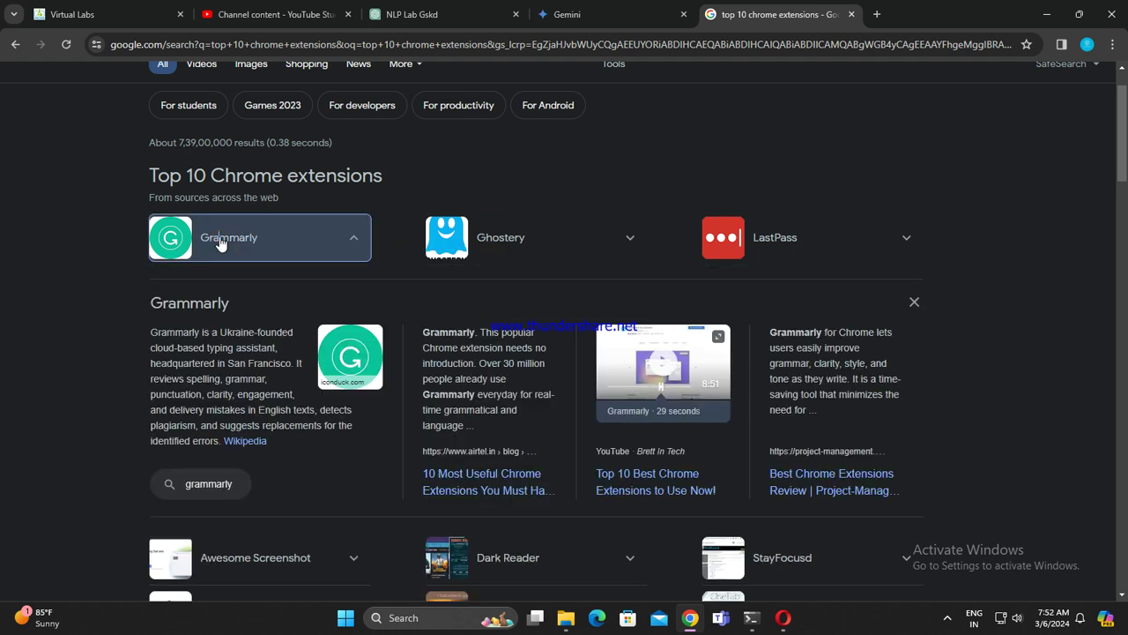
pyautogui.rightClick(208, 305)
pyautogui.click(246, 325)
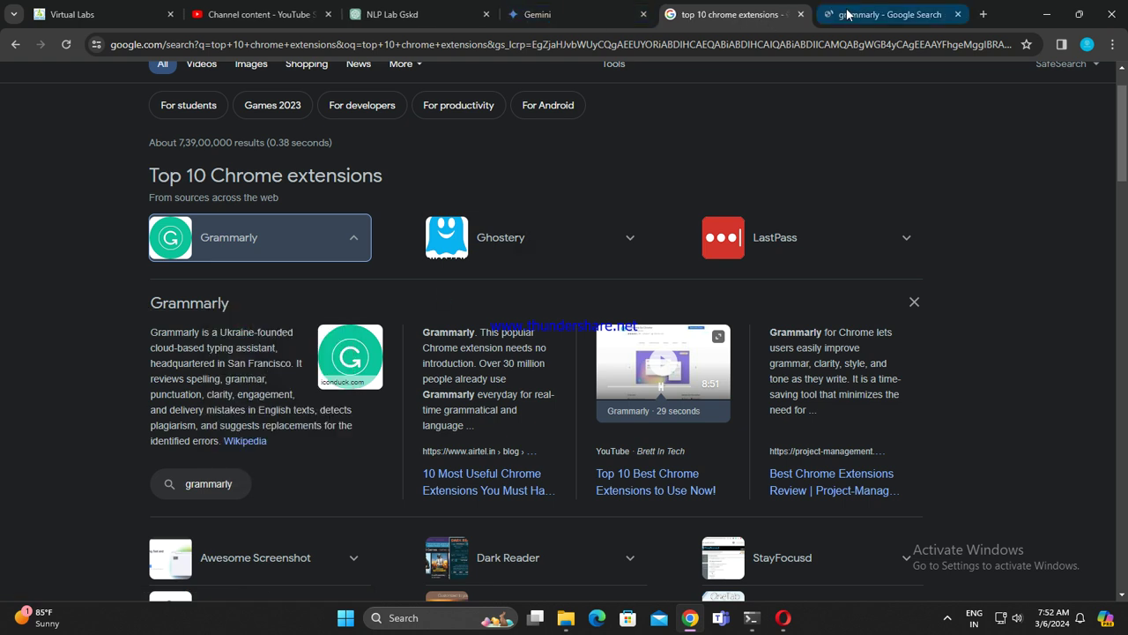
pyautogui.click(643, 14)
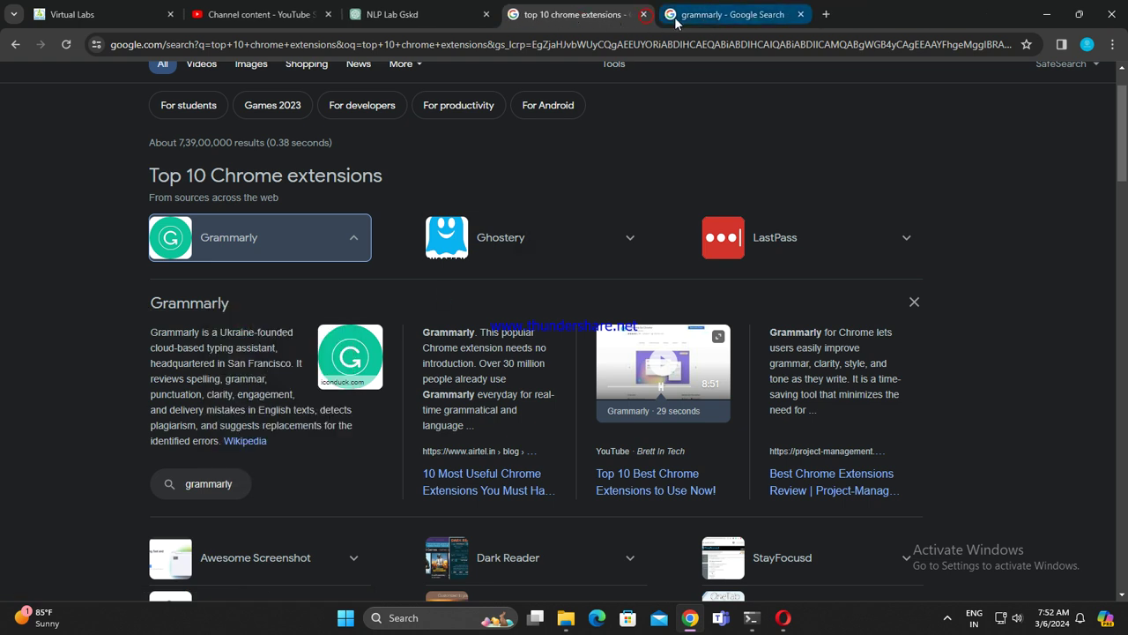
pyautogui.click(674, 17)
pyautogui.click(607, 11)
pyautogui.click(766, 14)
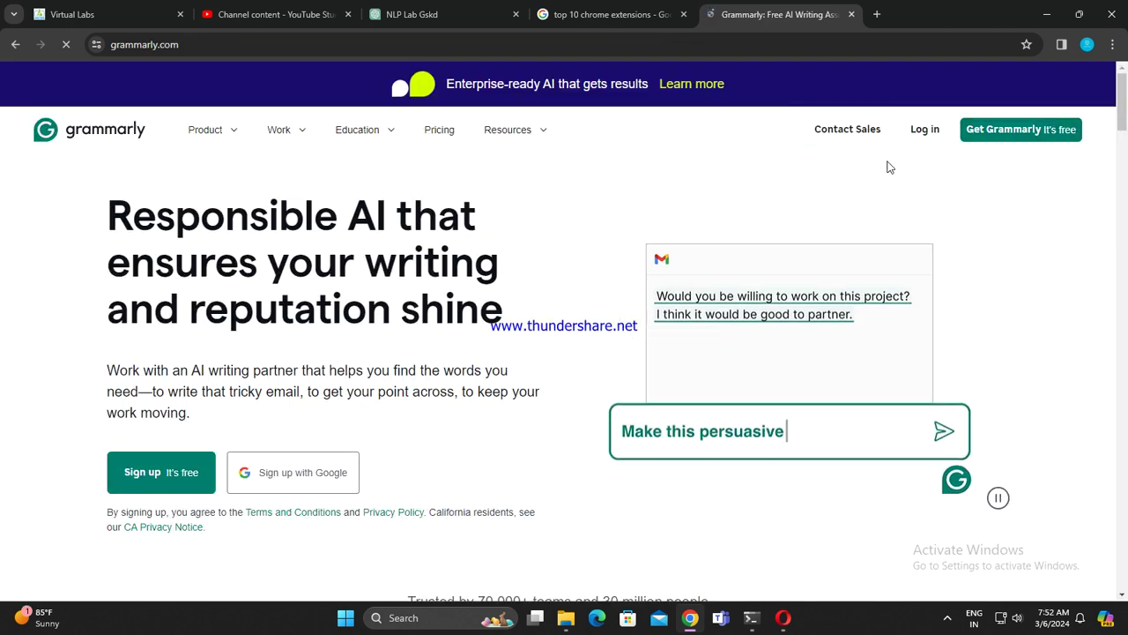
pyautogui.click(851, 14)
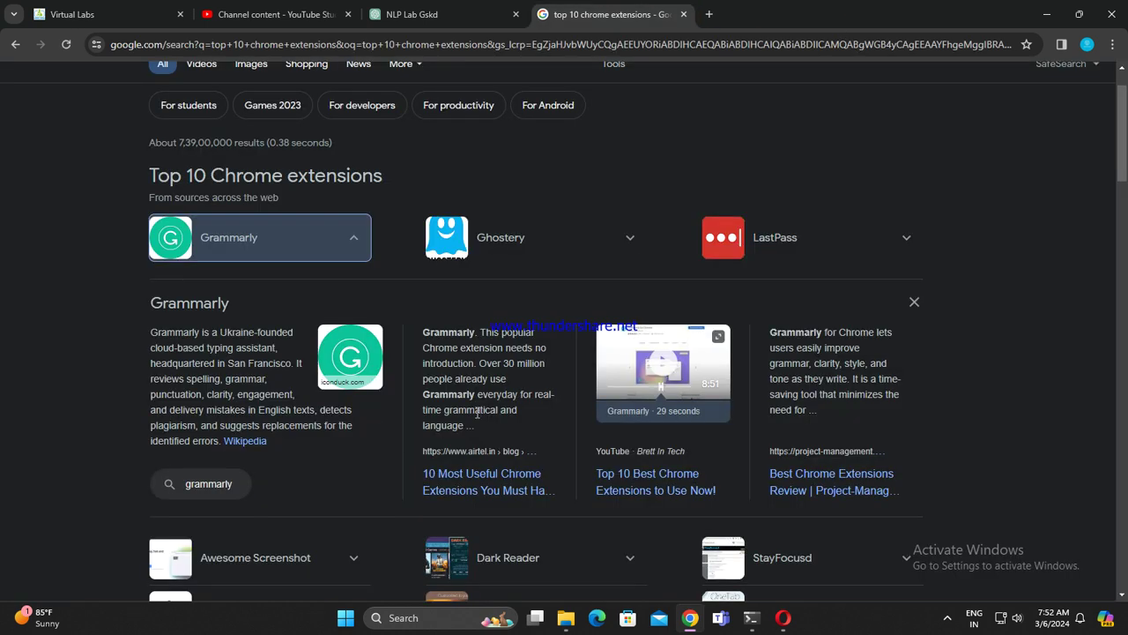
# Step: Collapse the Grammarly details to see all extensions, then close the results tab
pyautogui.scroll(-2, 476, 412)
pyautogui.scroll(3, 467, 397)
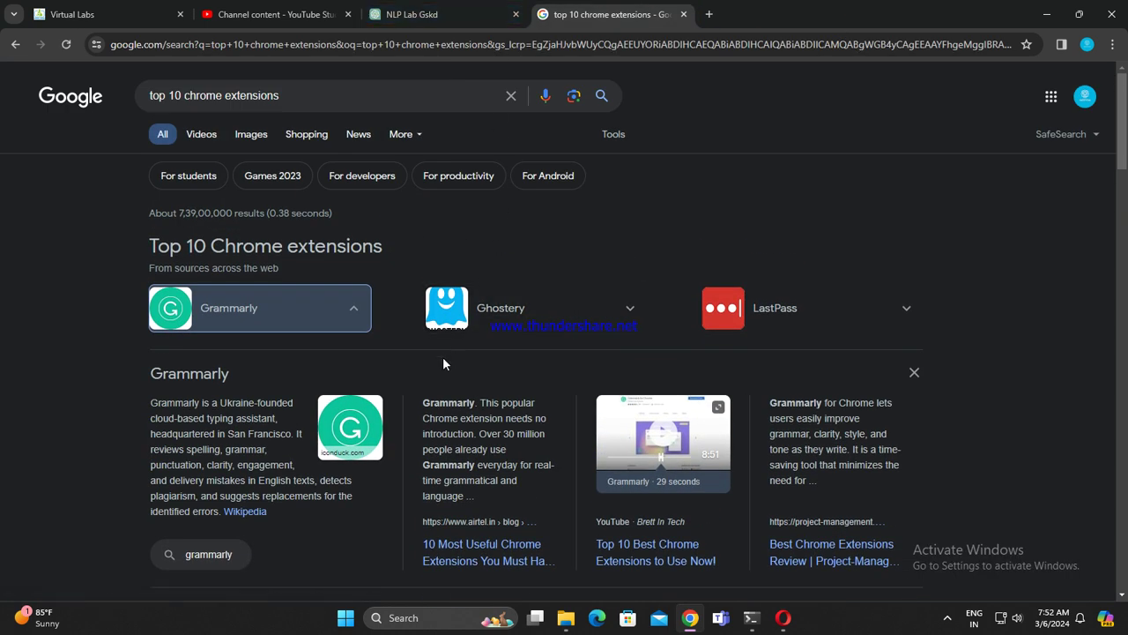
pyautogui.click(356, 310)
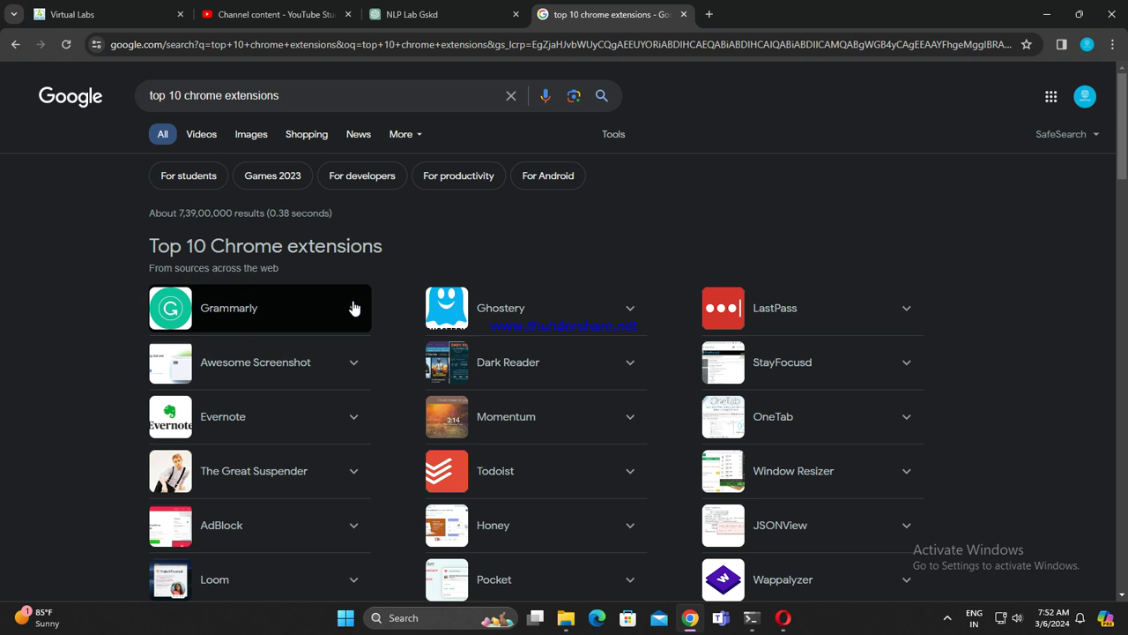
pyautogui.click(684, 14)
pyautogui.click(301, 8)
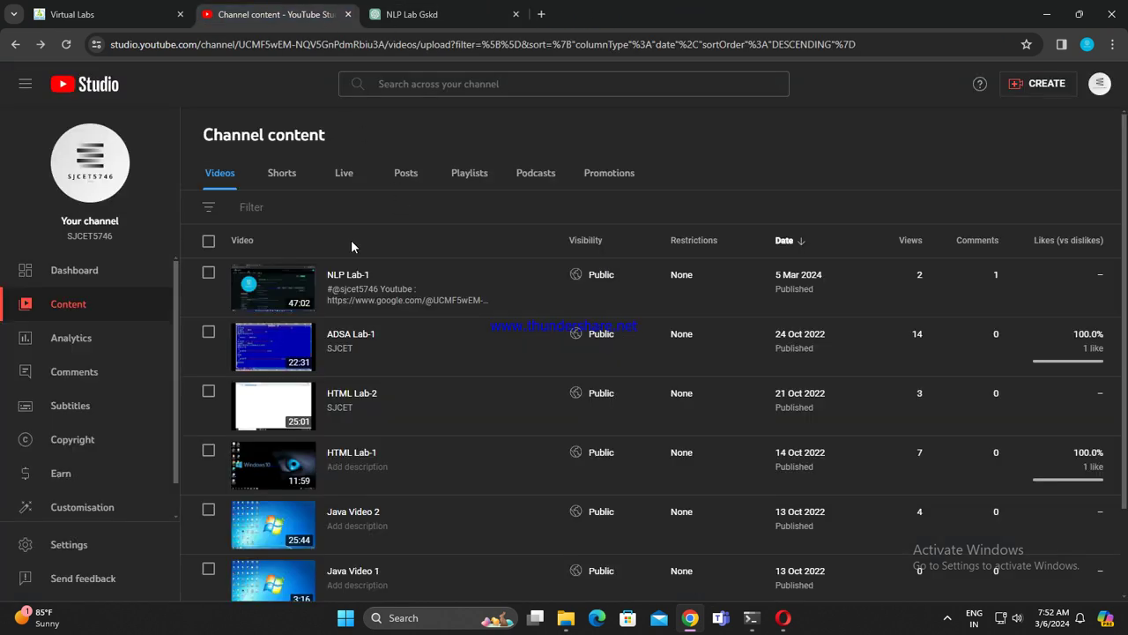
# Step: Search the channel's videos for 'top chrome exten', then clear the search
pyautogui.click(689, 84)
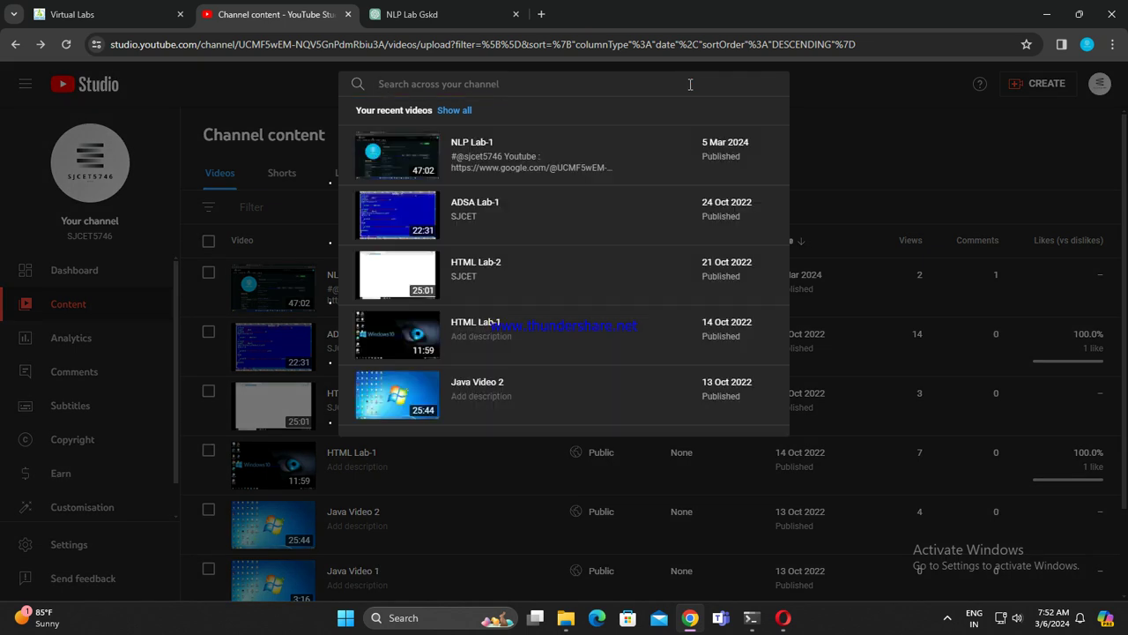
pyautogui.write('top chrome extenstions')
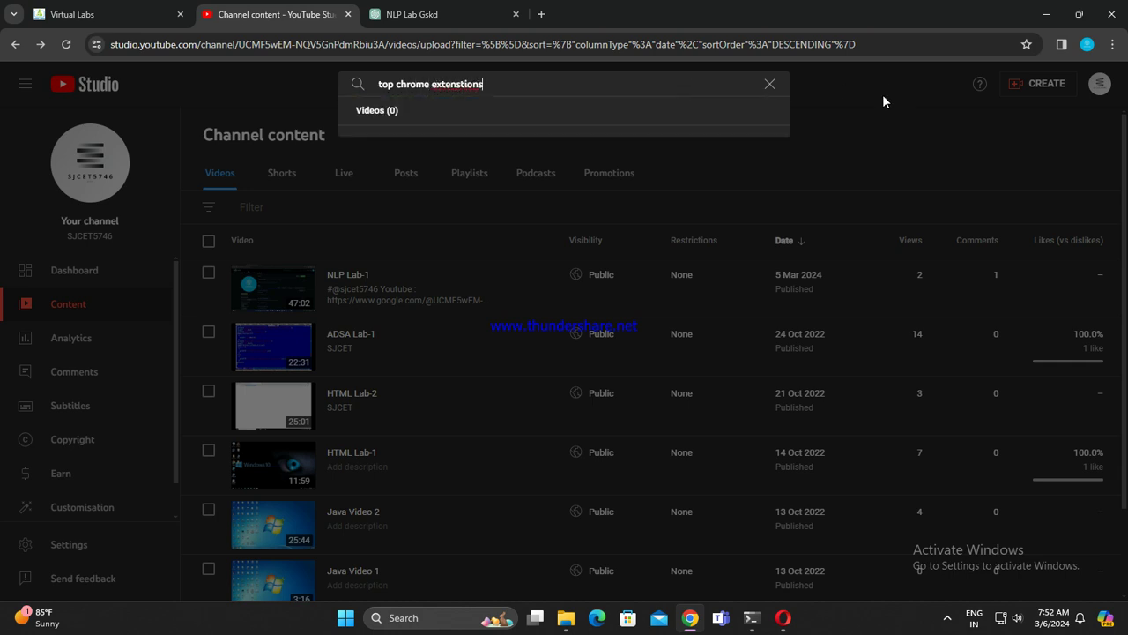
pyautogui.click(769, 84)
pyautogui.click(793, 151)
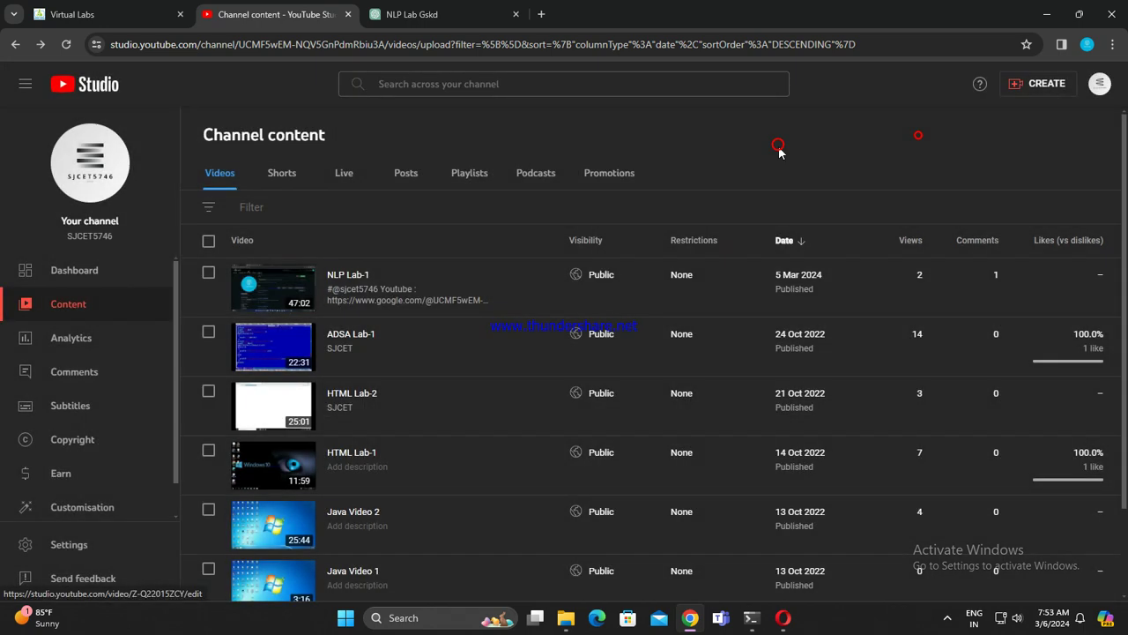
# Step: Open the channel dashboard with the side menu collapsed, then switch to the NLP Lab Gskd chat
pyautogui.click(71, 85)
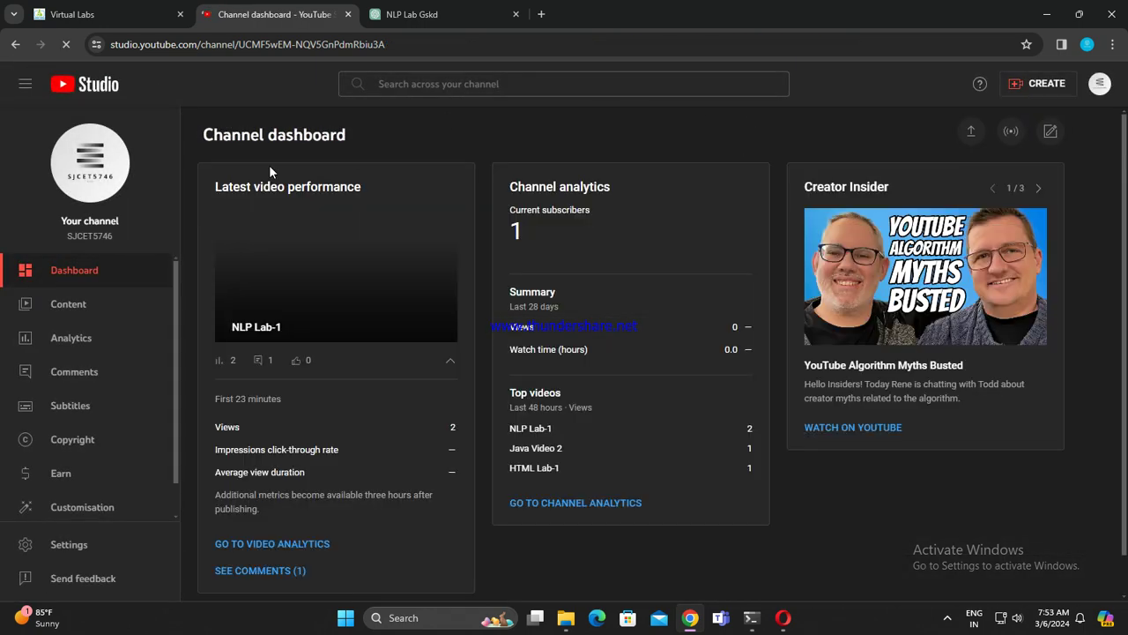
pyautogui.click(25, 83)
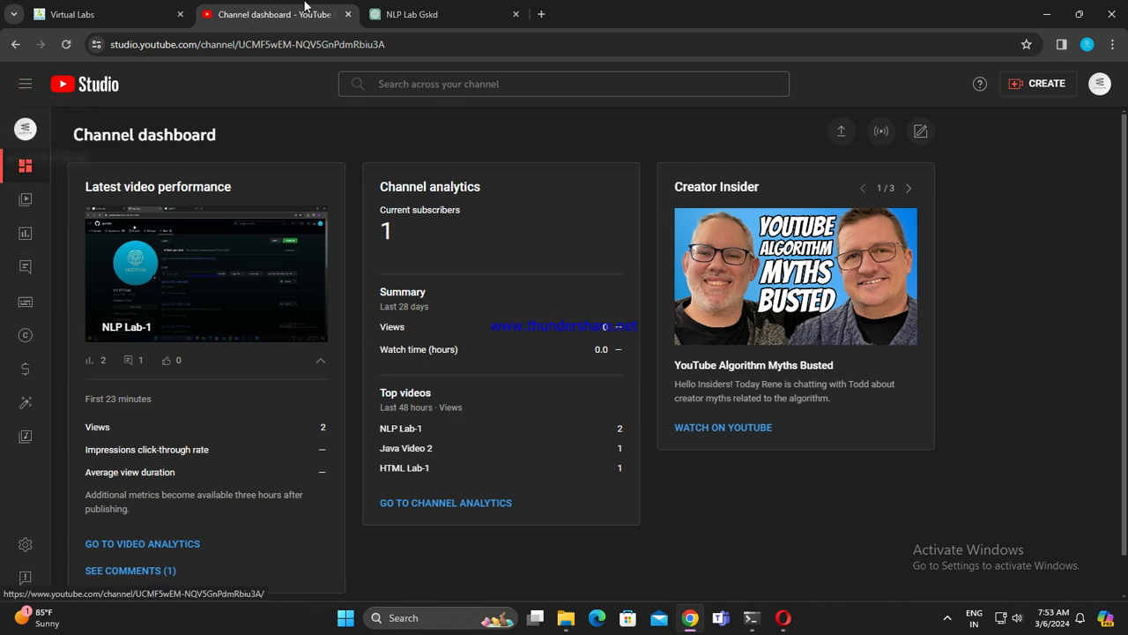
pyautogui.click(432, 15)
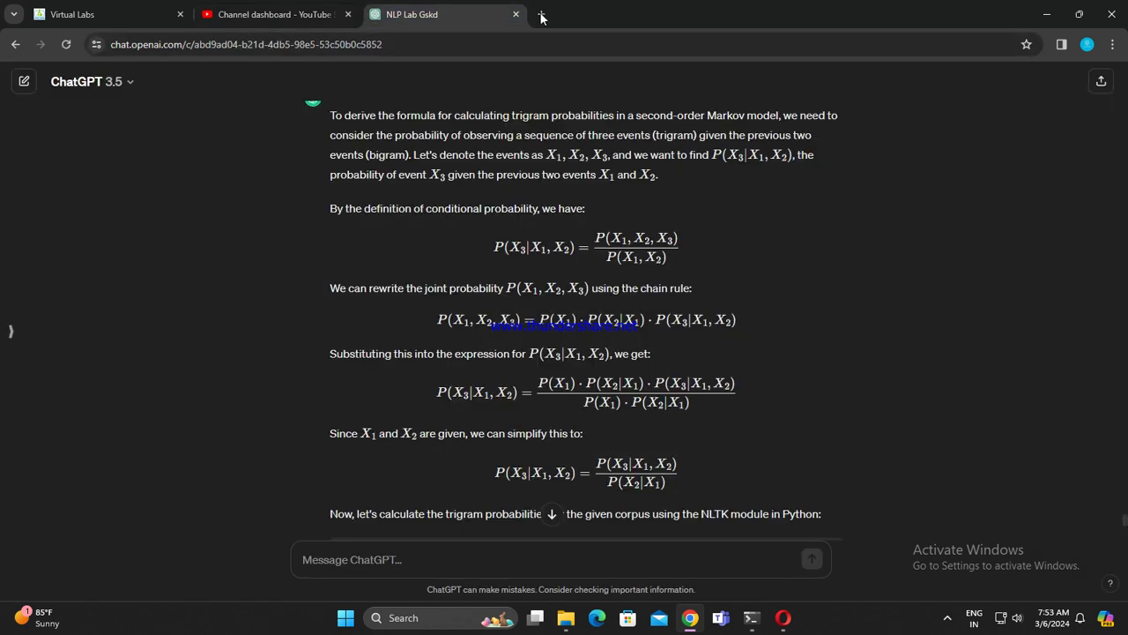
# Step: Search Google for 'top chrome extensions' in a fresh tab
pyautogui.click(541, 18)
pyautogui.click(529, 43)
pyautogui.write('top')
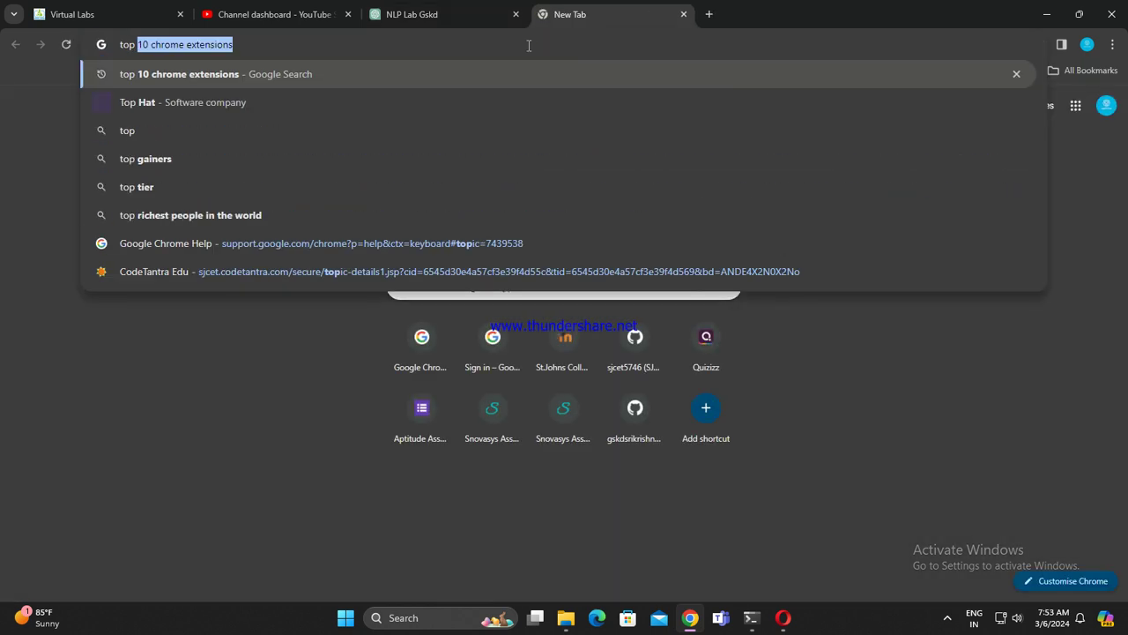
pyautogui.write(' chrome t')
pyautogui.press('BackSpace')
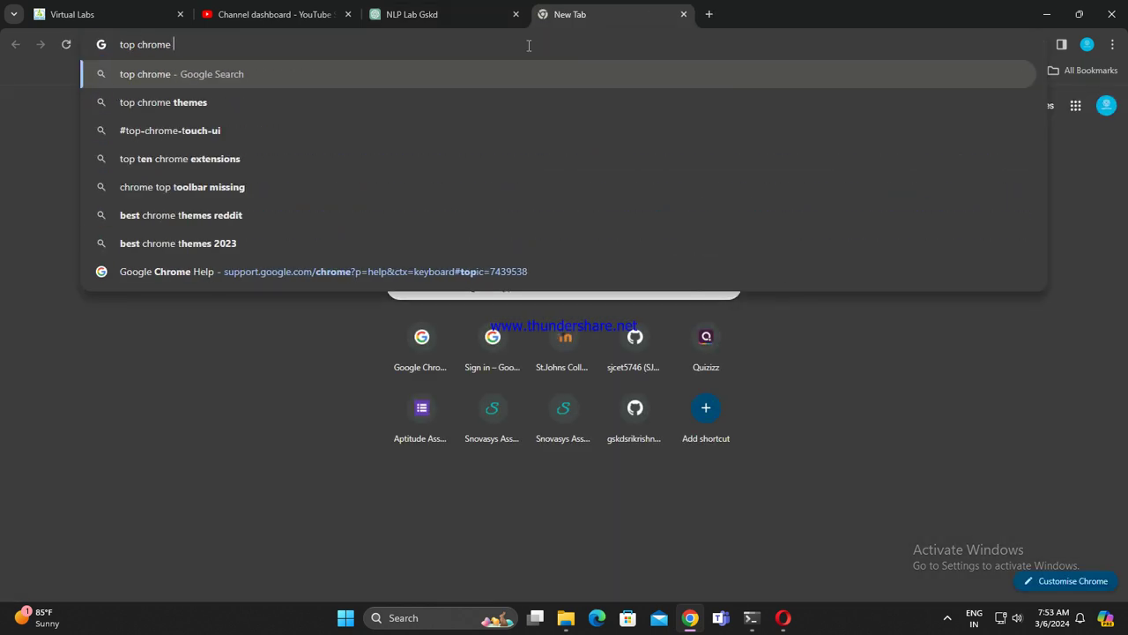
pyautogui.write('extenti')
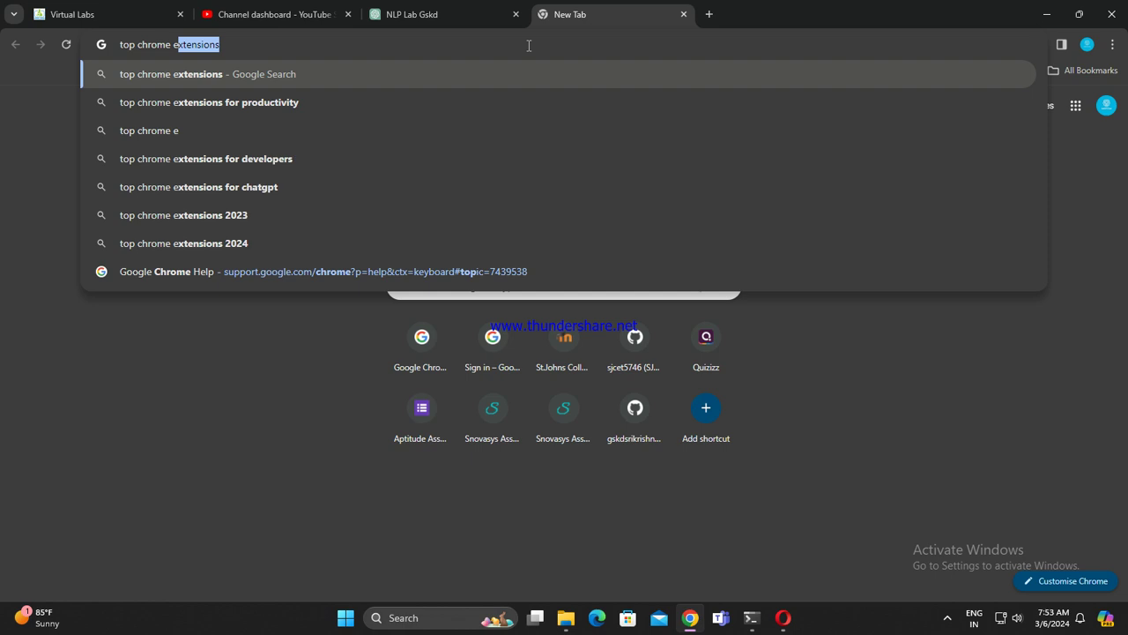
pyautogui.press('BackSpace')
pyautogui.press('BackSpace')
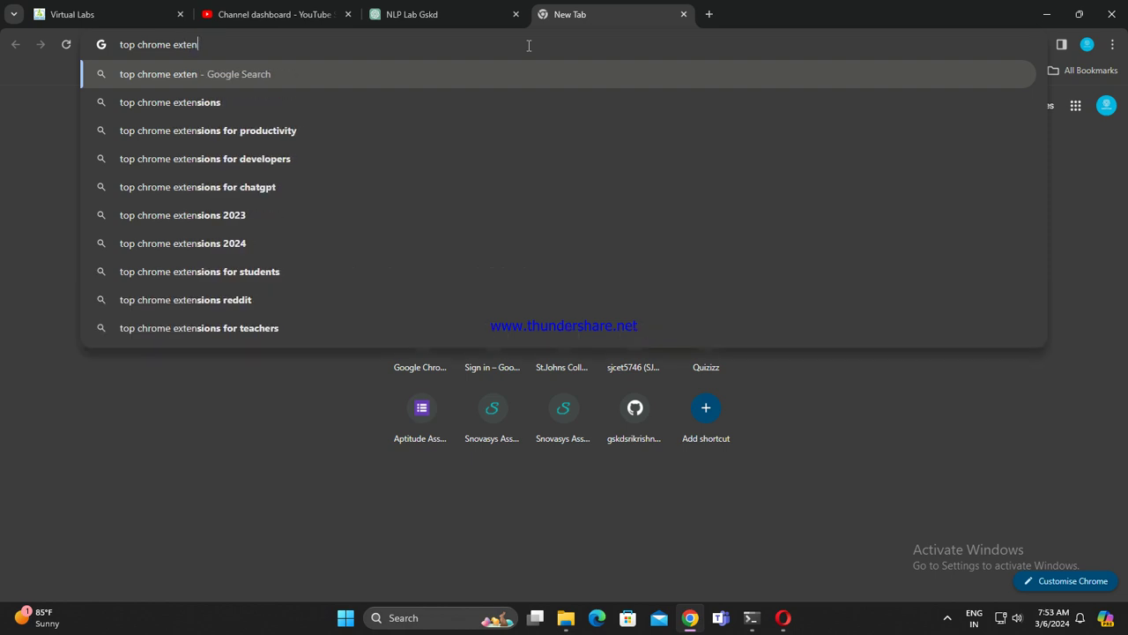
pyautogui.press('BackSpace')
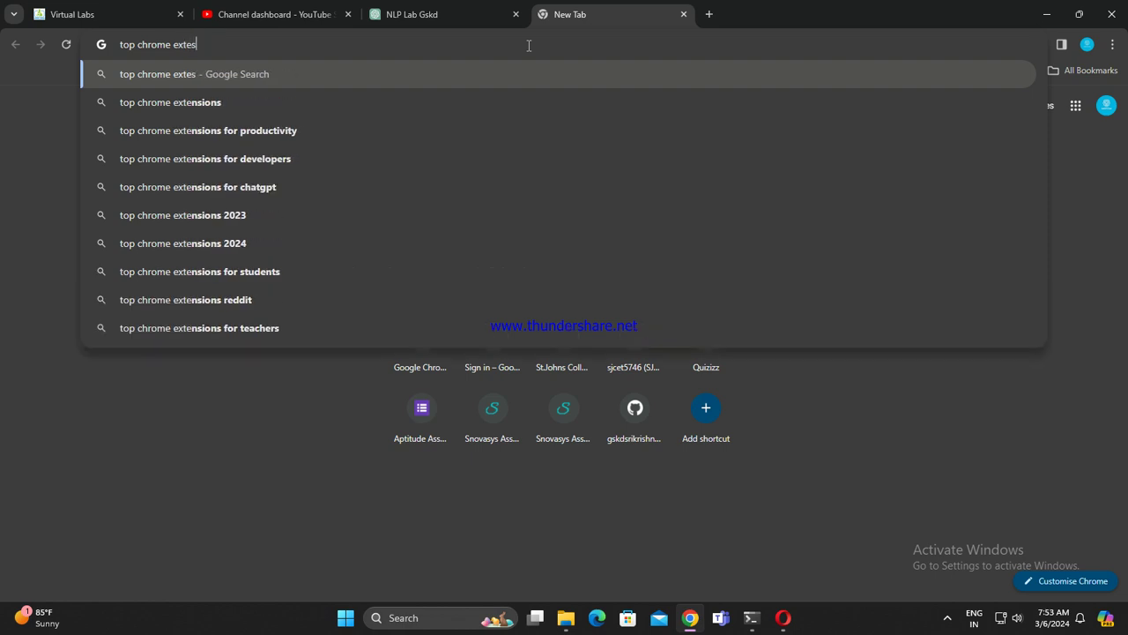
pyautogui.write('nsitons')
pyautogui.press('Return')
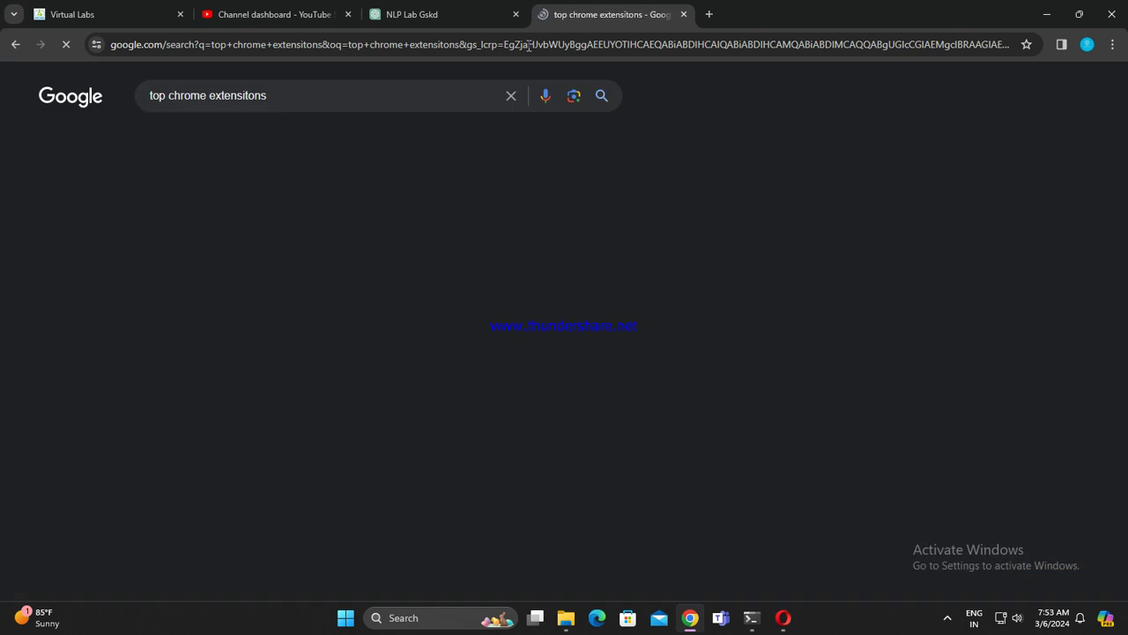
pyautogui.scroll(-5, 350, 399)
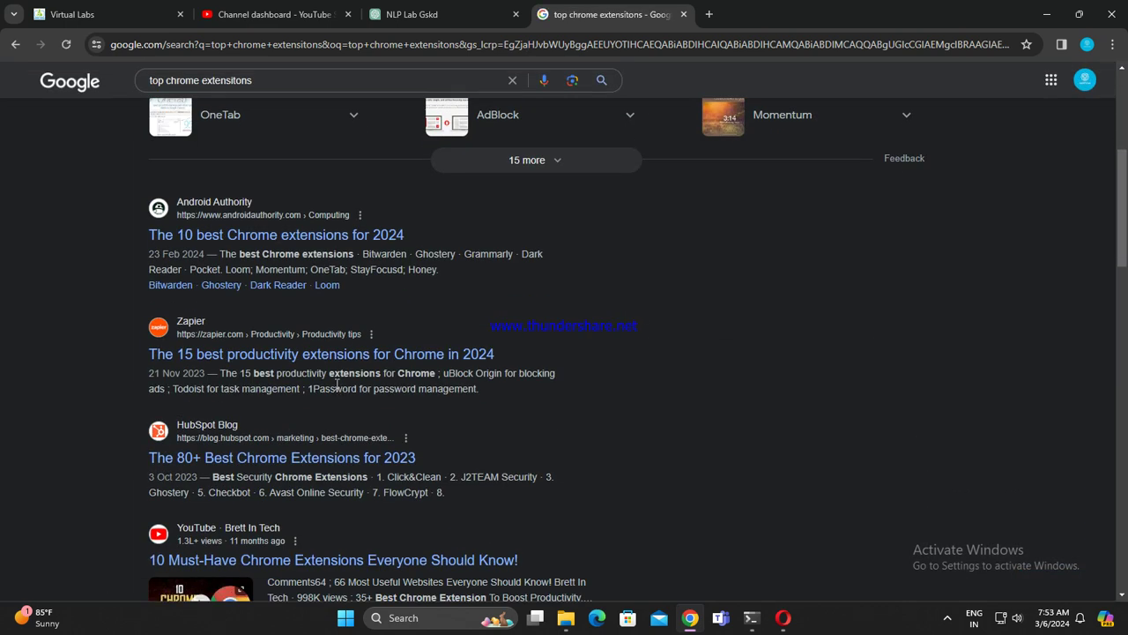
pyautogui.scroll(6, 291, 423)
# Step: Filter to video results and open the '10 Best Chrome Extensions' video preview
pyautogui.click(201, 135)
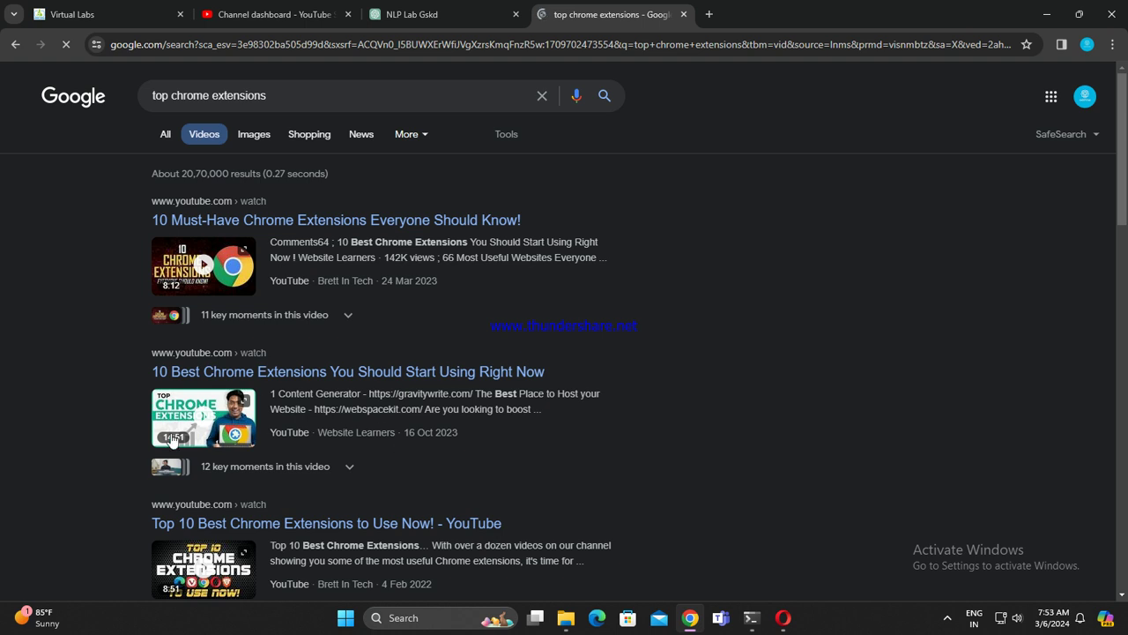
pyautogui.click(181, 427)
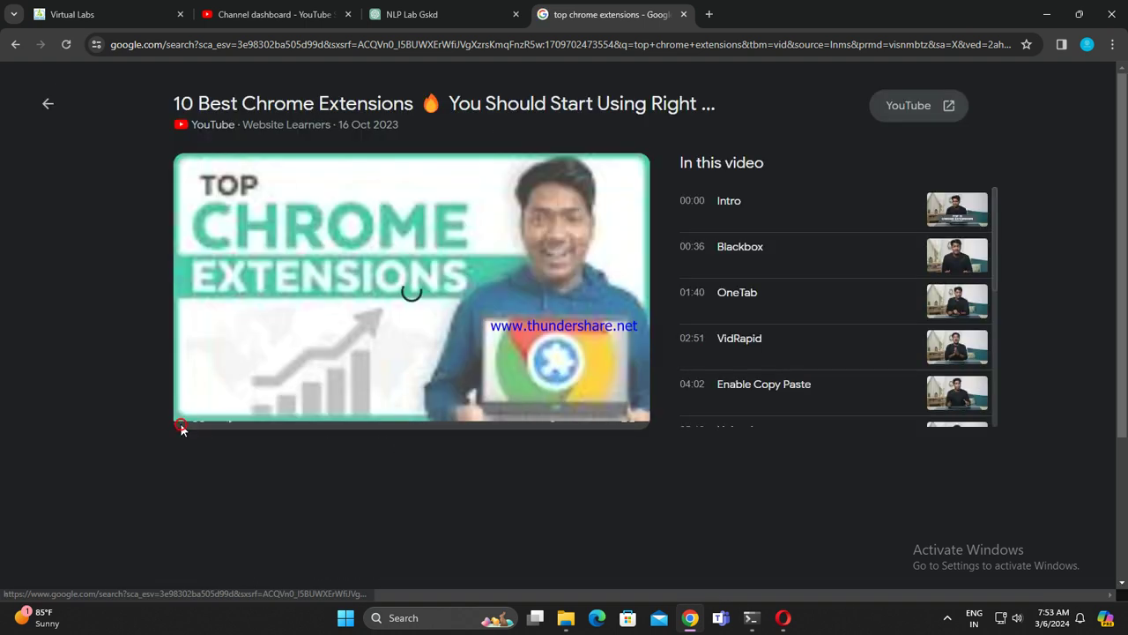
pyautogui.scroll(-1, 787, 344)
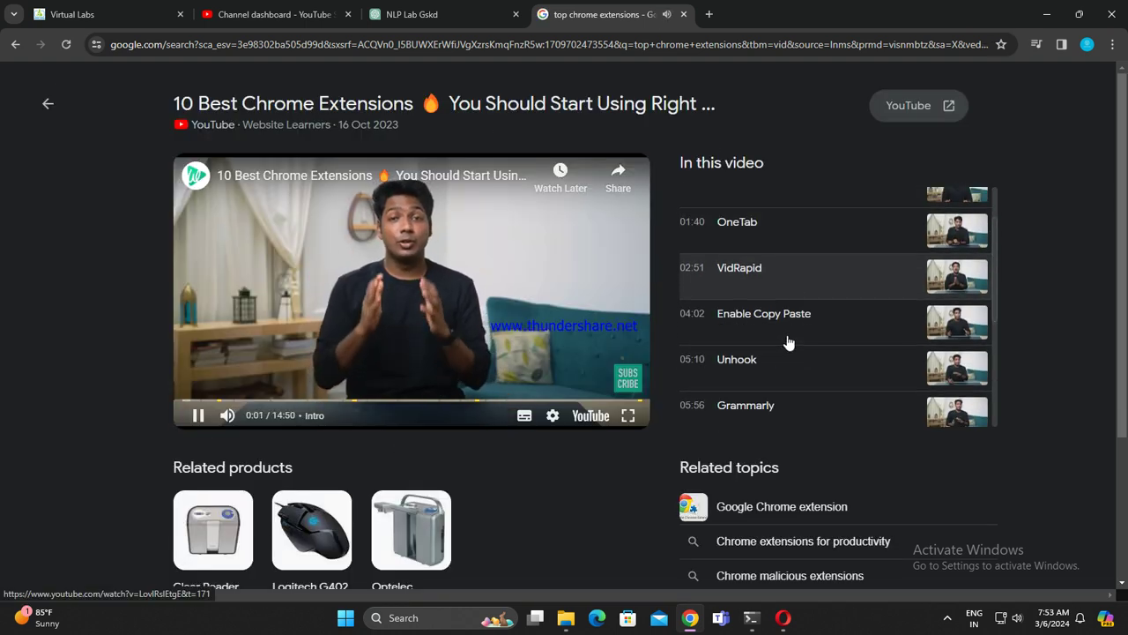
pyautogui.scroll(1, 787, 340)
# Step: Jump the video to its Blackbox chapter and pause it at 0:51
pyautogui.click(725, 248)
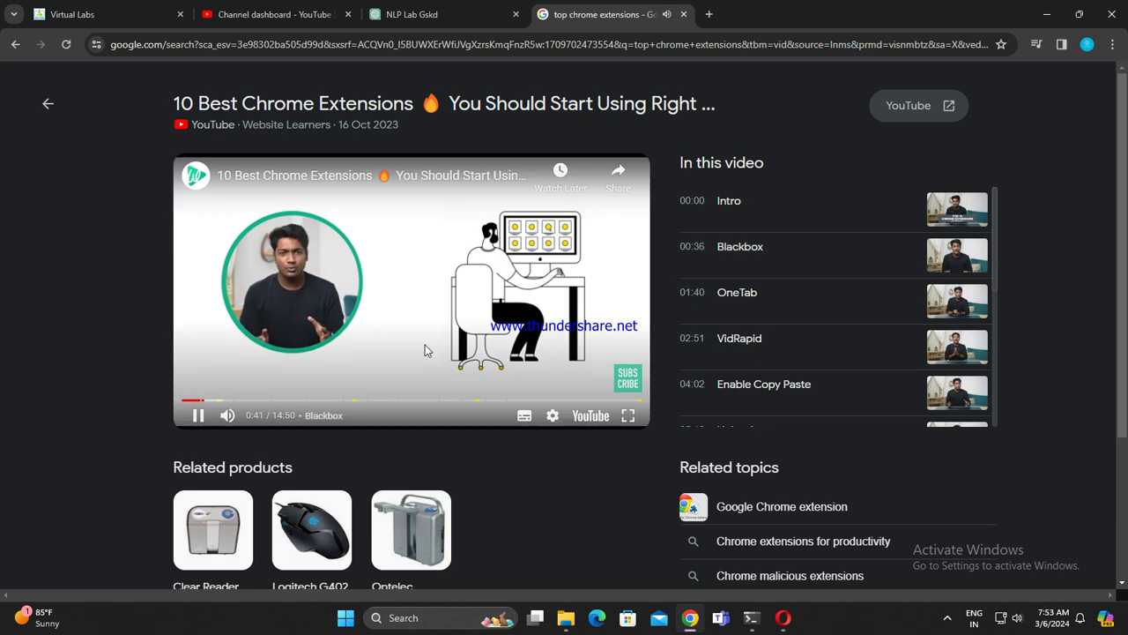
pyautogui.scroll(-2, 833, 268)
pyautogui.scroll(-2, 834, 268)
pyautogui.scroll(4, 828, 282)
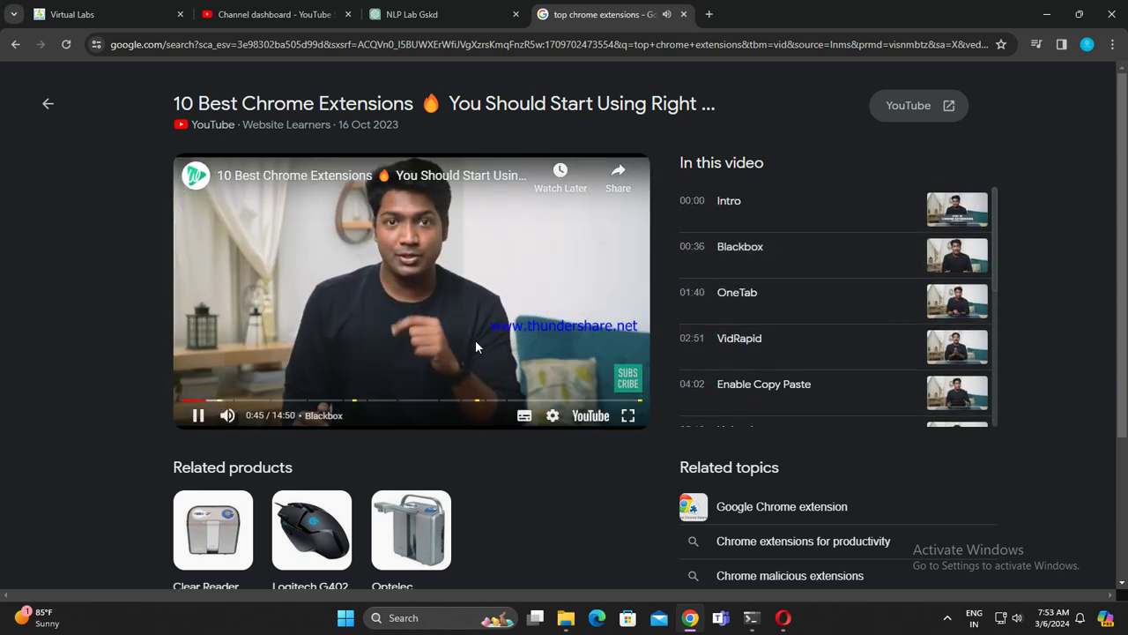
pyautogui.scroll(-1, 519, 440)
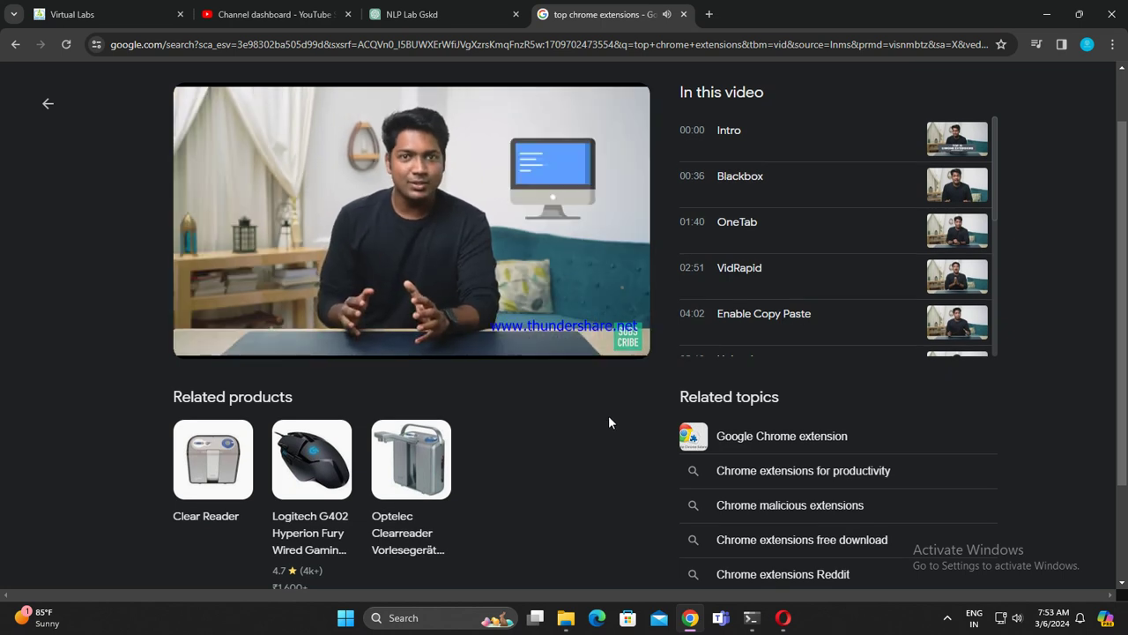
pyautogui.scroll(1, 608, 422)
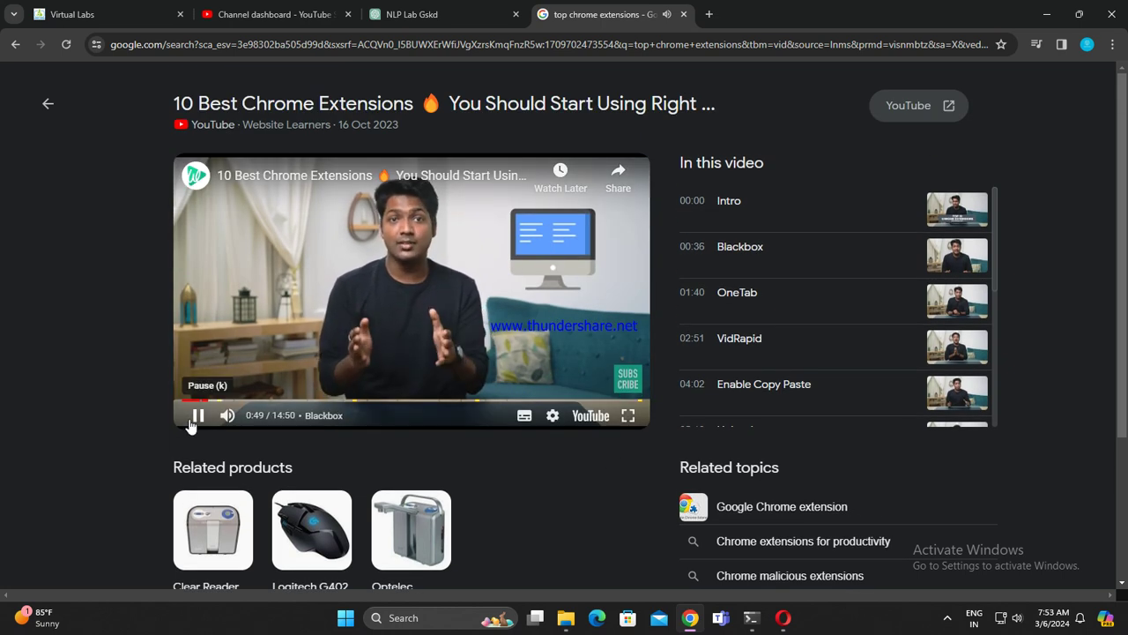
pyautogui.click(196, 416)
pyautogui.scroll(-3, 495, 451)
pyautogui.scroll(3, 662, 389)
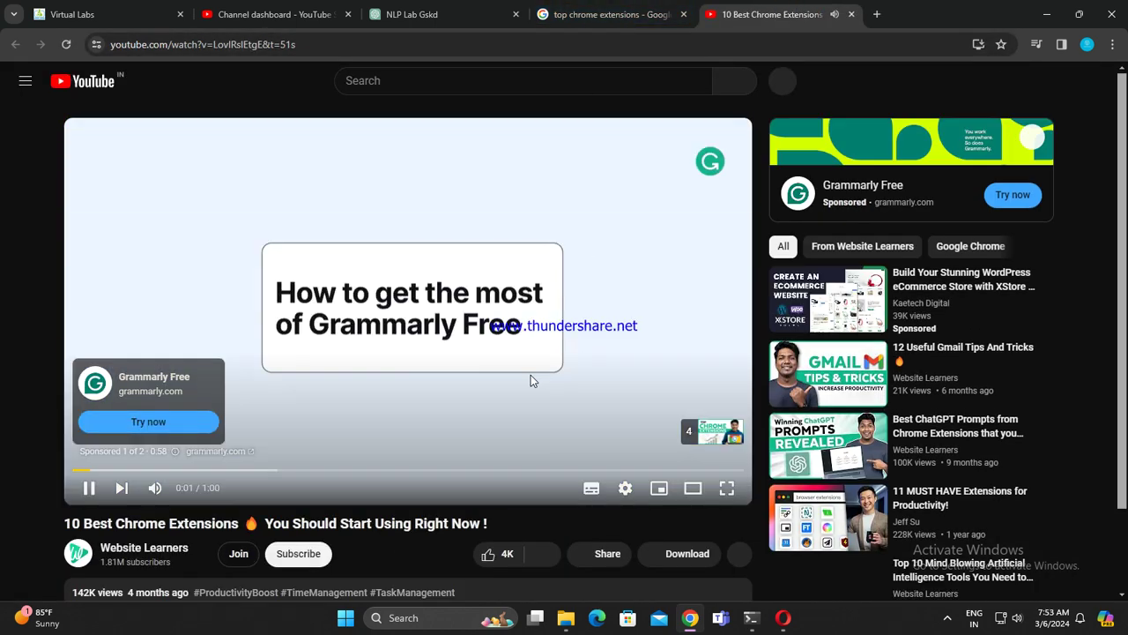
# Step: Open the description's Get Blackbox Extension link in a new tab and switch to it
pyautogui.scroll(-3, 531, 377)
pyautogui.scroll(-2, 390, 318)
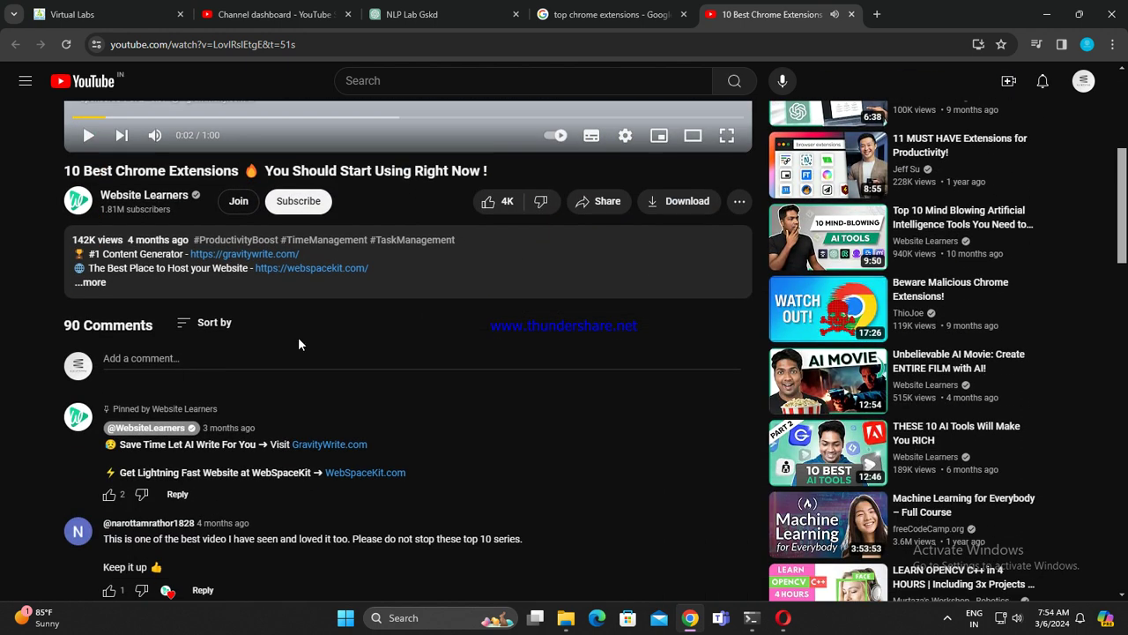
pyautogui.click(99, 282)
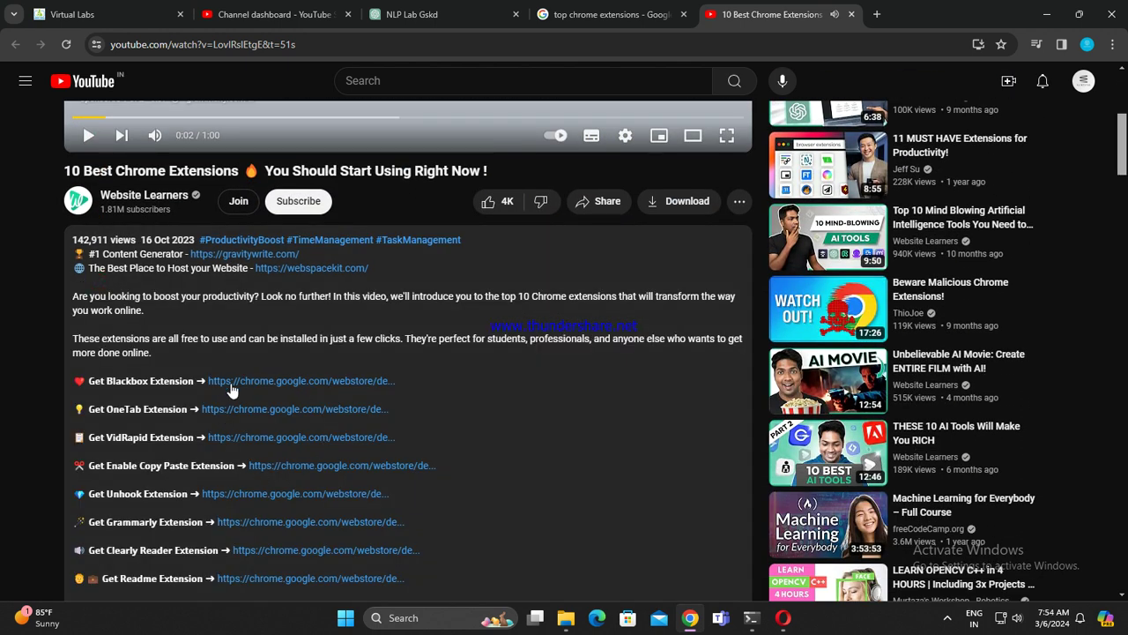
pyautogui.rightClick(317, 386)
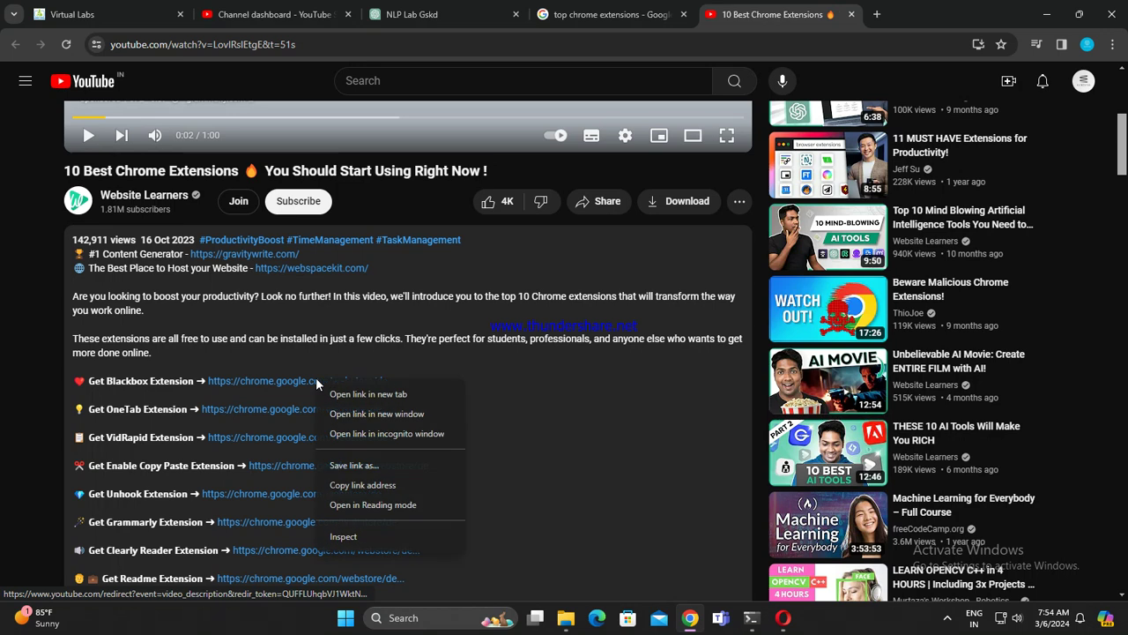
pyautogui.click(367, 394)
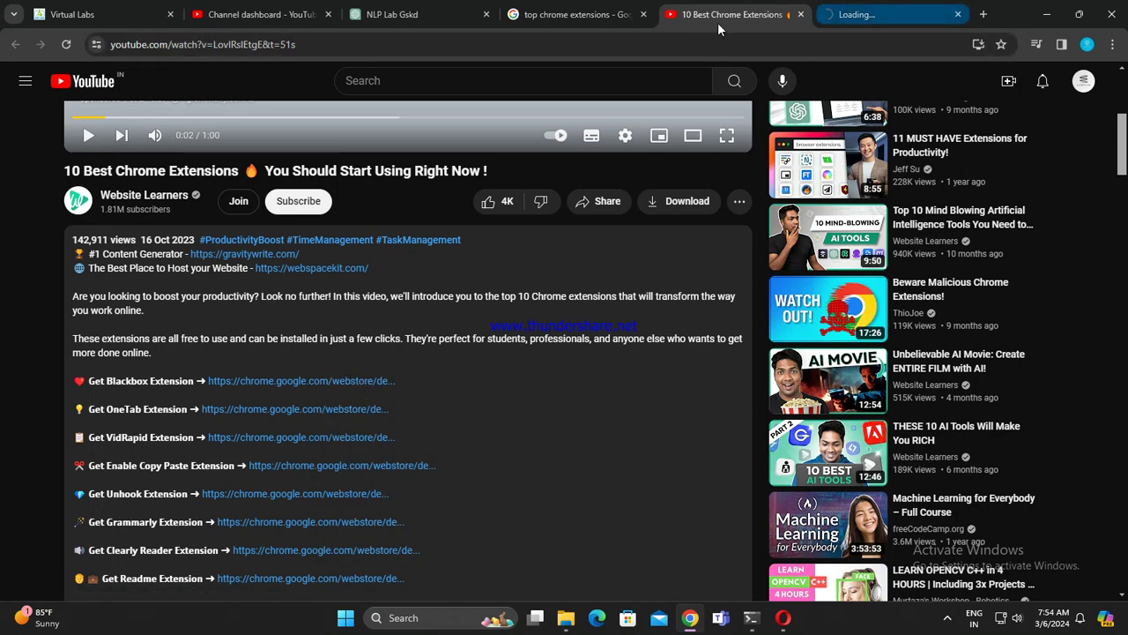
pyautogui.middleClick(642, 15)
pyautogui.click(692, 14)
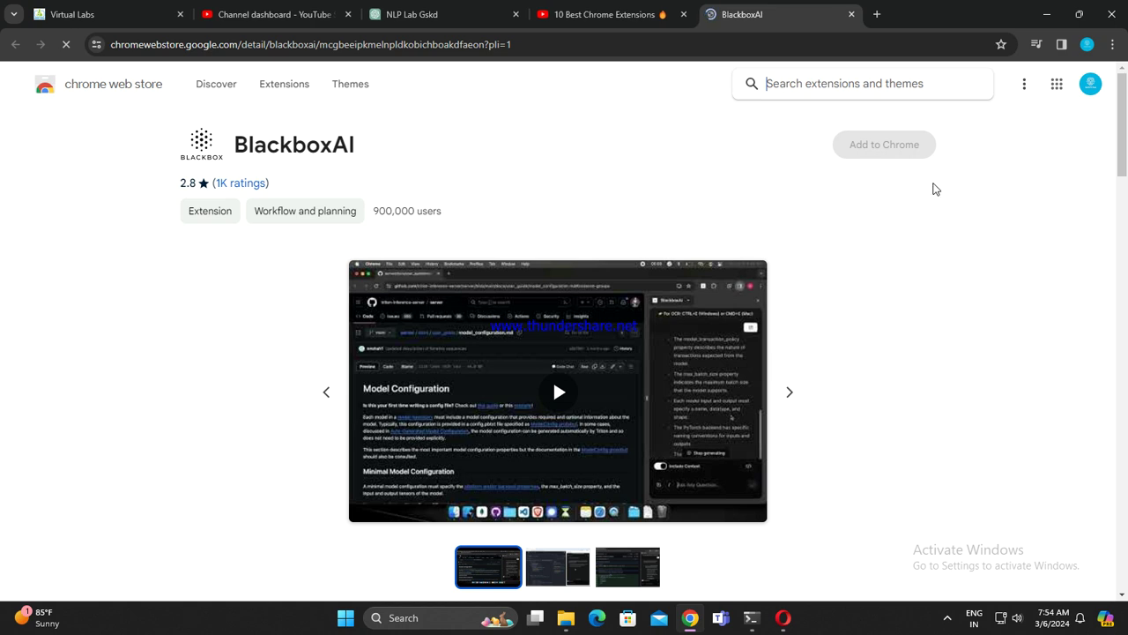
# Step: Add the BlackboxAI extension to Chrome and turn on browser sync
pyautogui.click(872, 153)
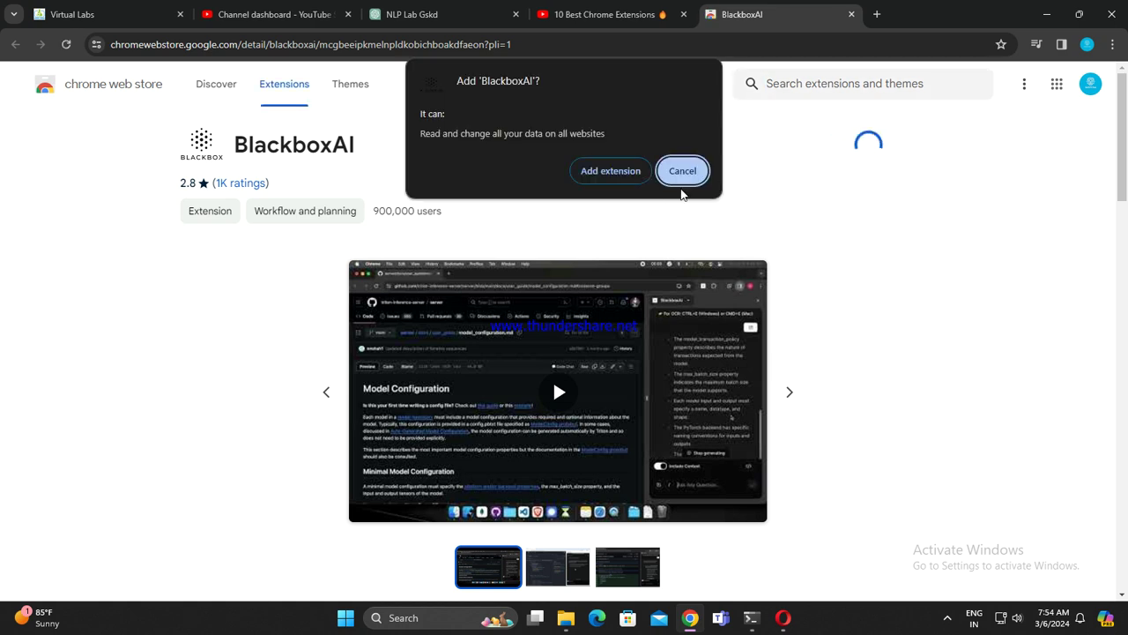
pyautogui.click(610, 171)
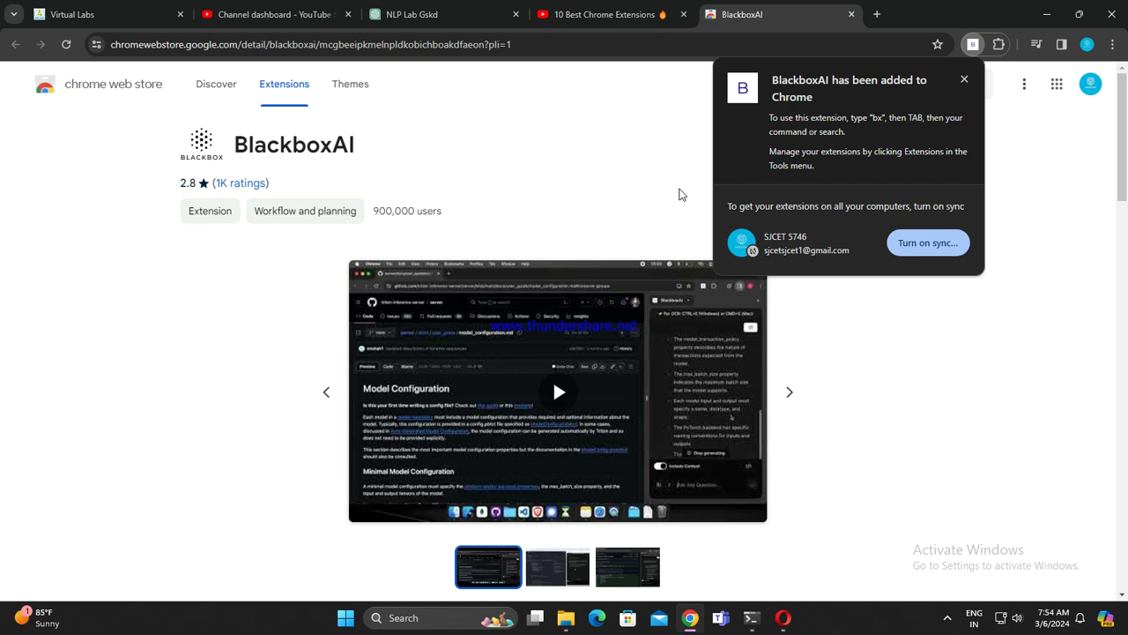
pyautogui.click(921, 247)
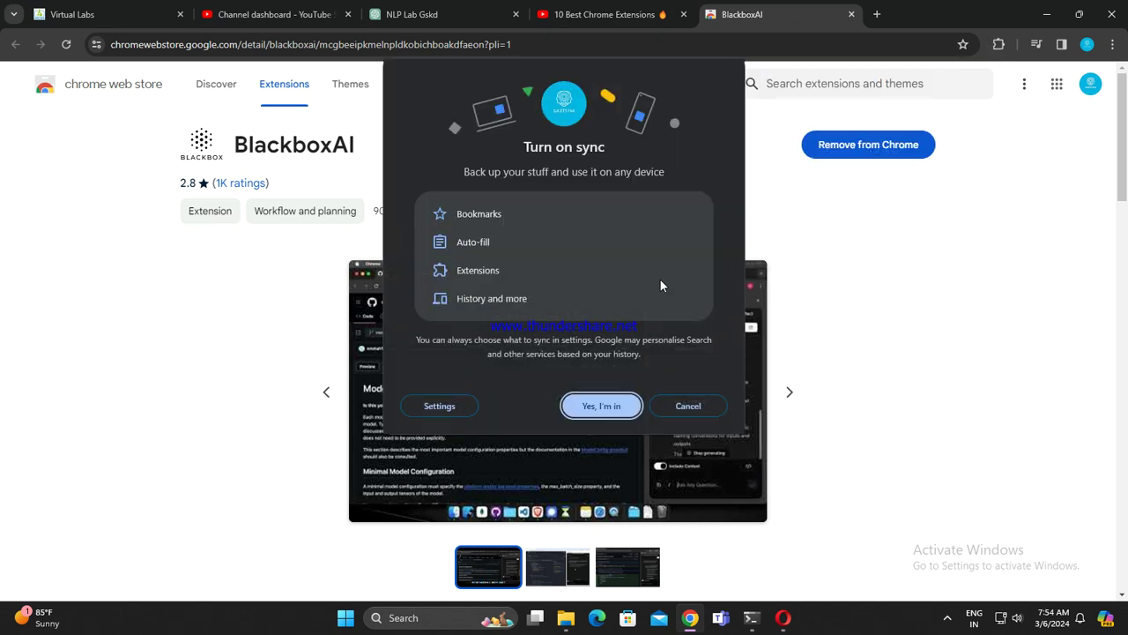
pyautogui.click(598, 409)
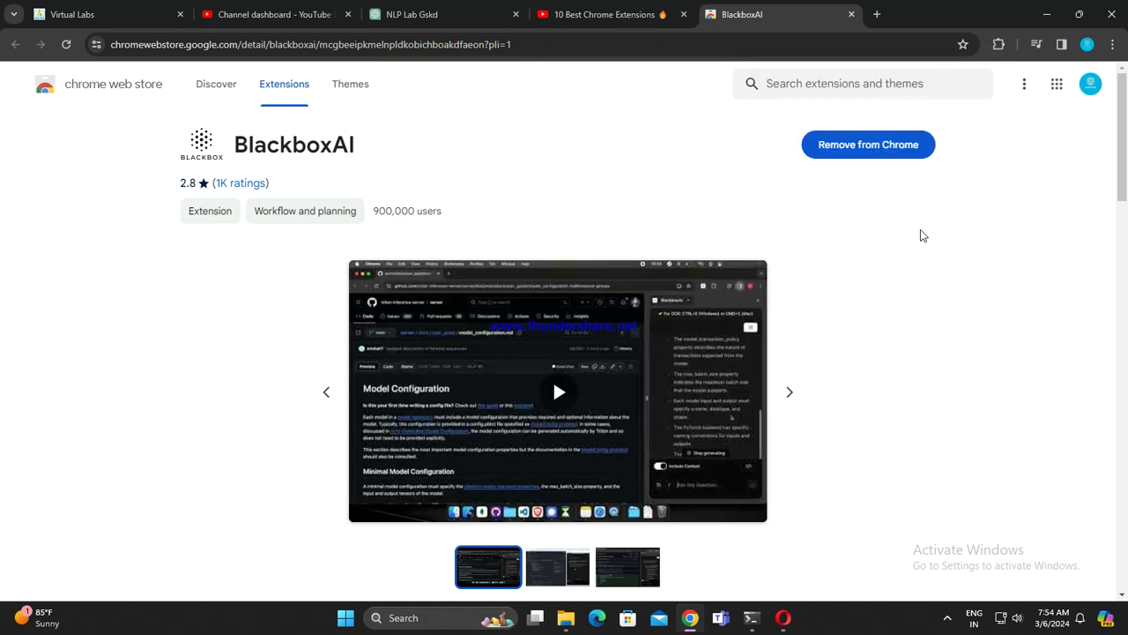
pyautogui.scroll(-10, 667, 353)
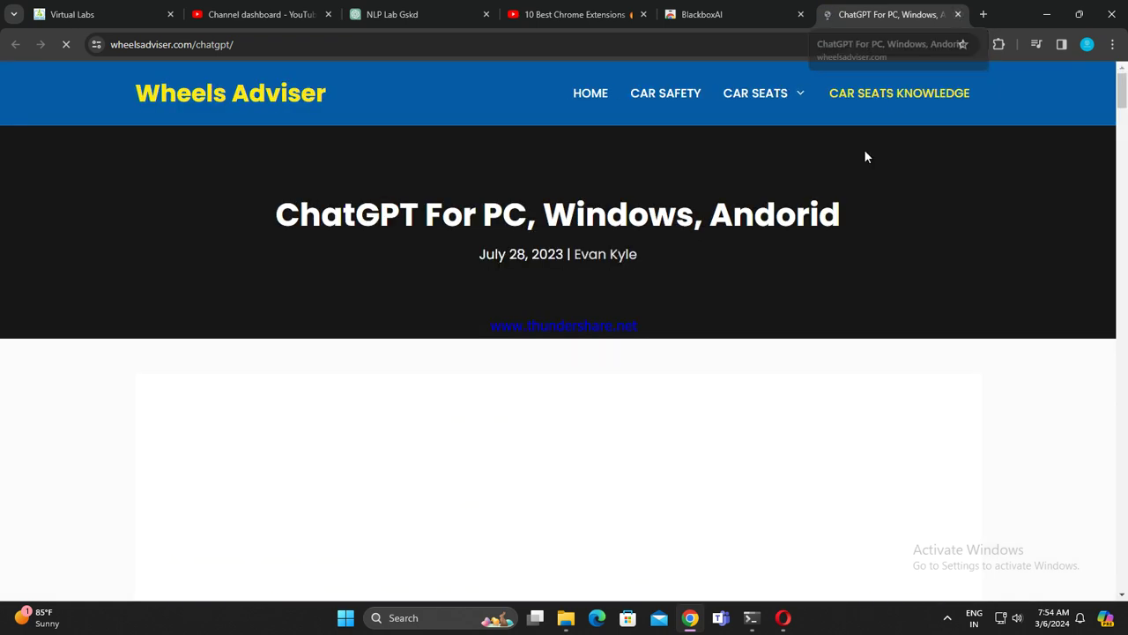
pyautogui.scroll(-5, 859, 167)
pyautogui.scroll(-4, 881, 168)
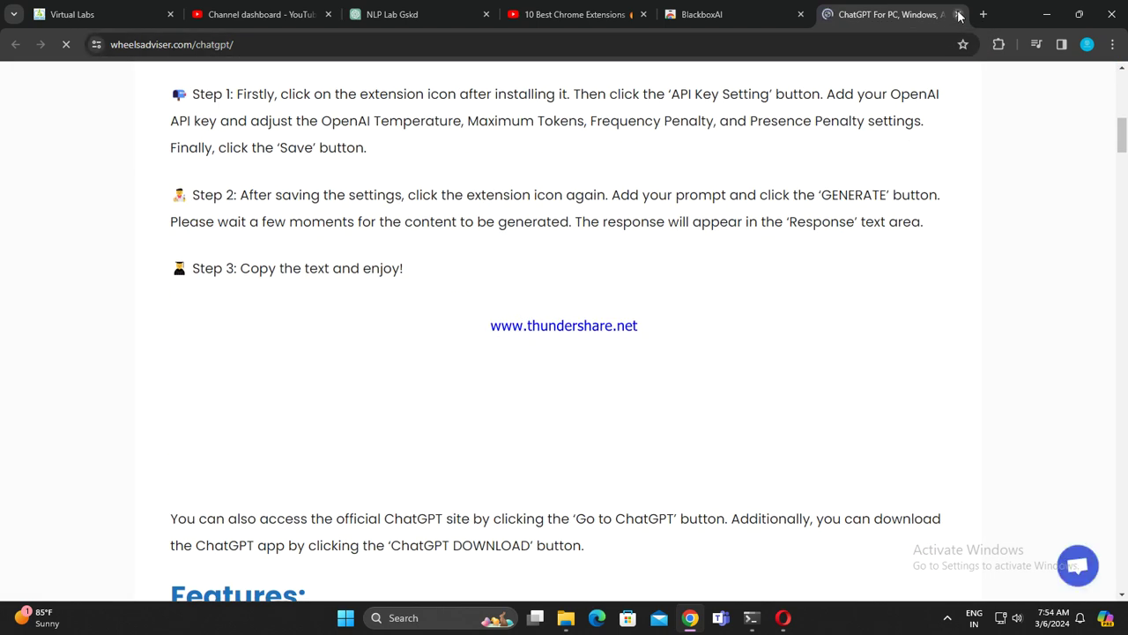
# Step: Close the ChatGPT tab, browse related extensions, then return to the video
pyautogui.click(958, 14)
pyautogui.scroll(-12, 634, 279)
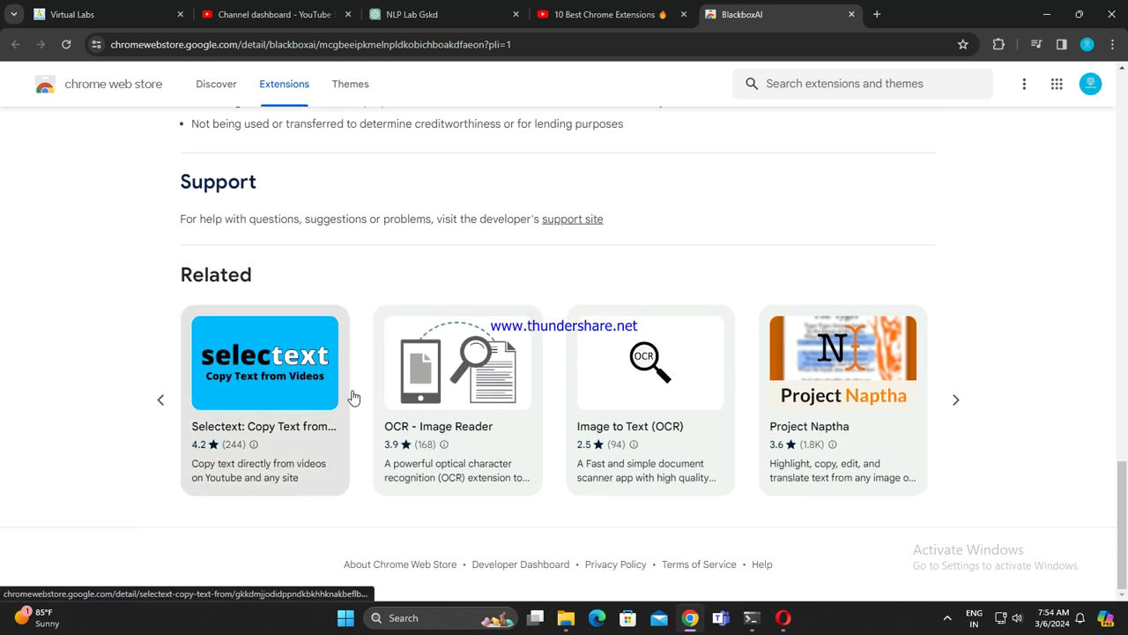
pyautogui.click(956, 400)
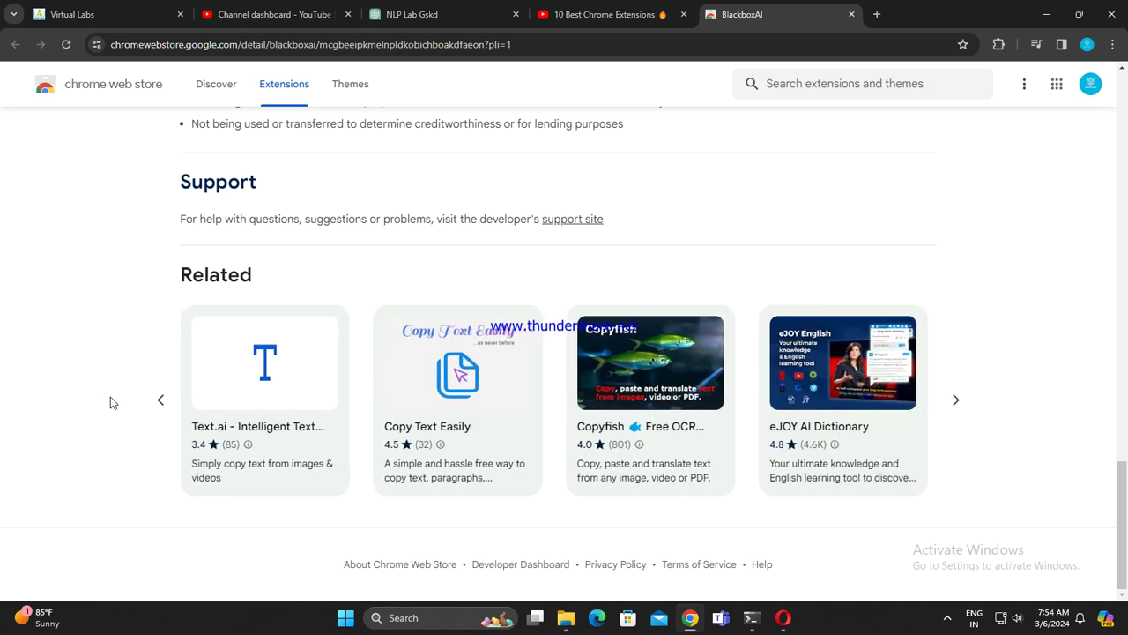
pyautogui.click(160, 401)
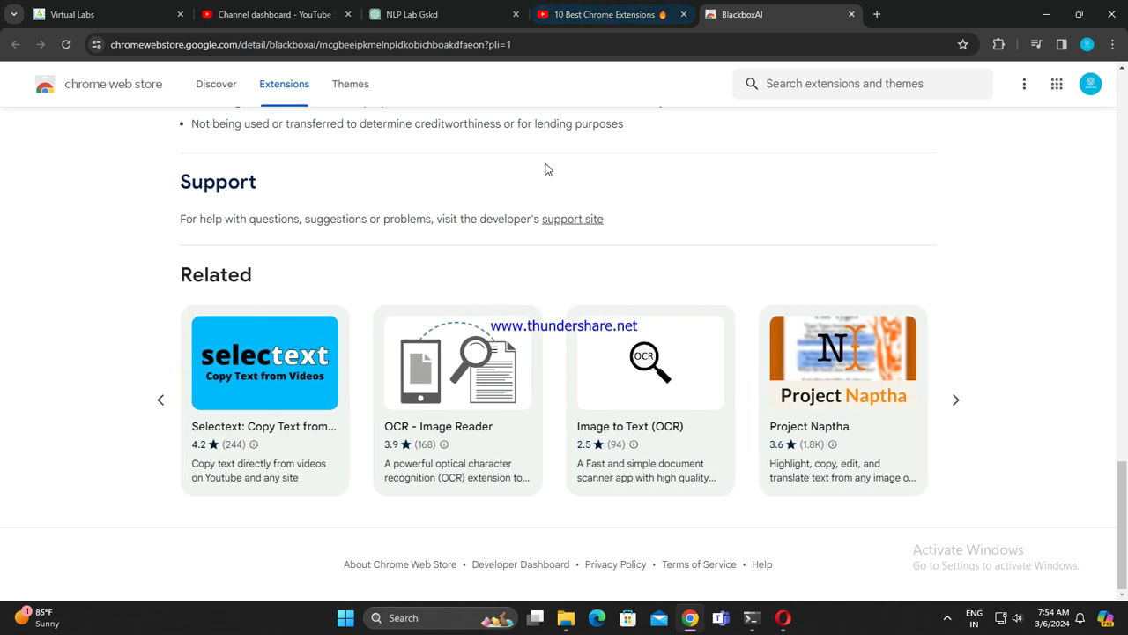
pyautogui.click(614, 16)
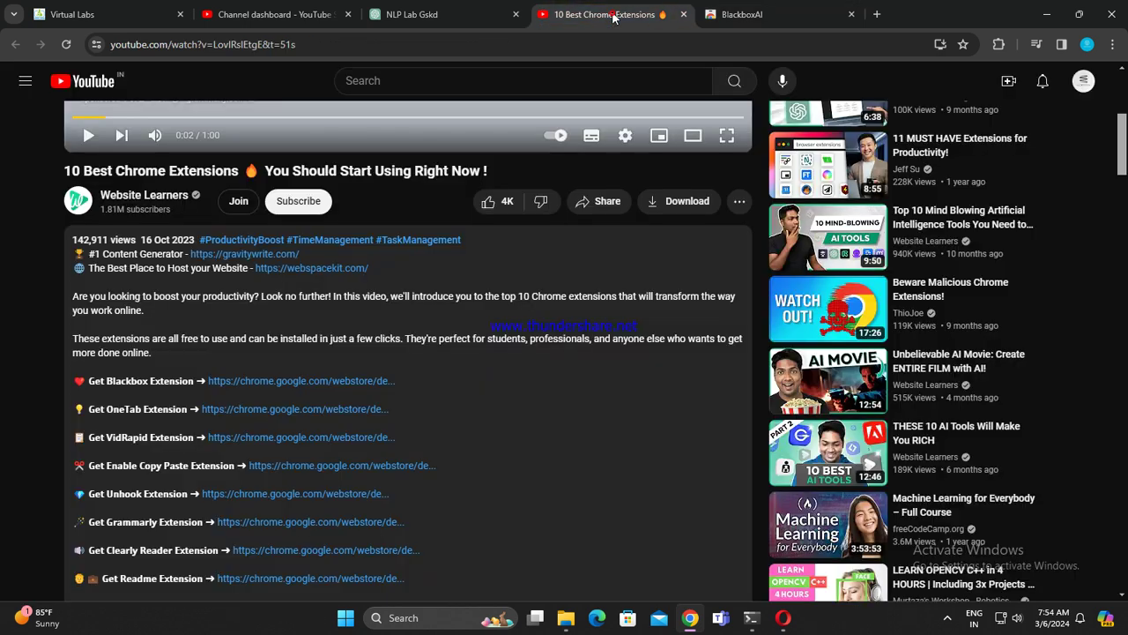
# Step: Open the Get OneTab Extension link in a new tab and add OneTab to Chrome
pyautogui.rightClick(291, 416)
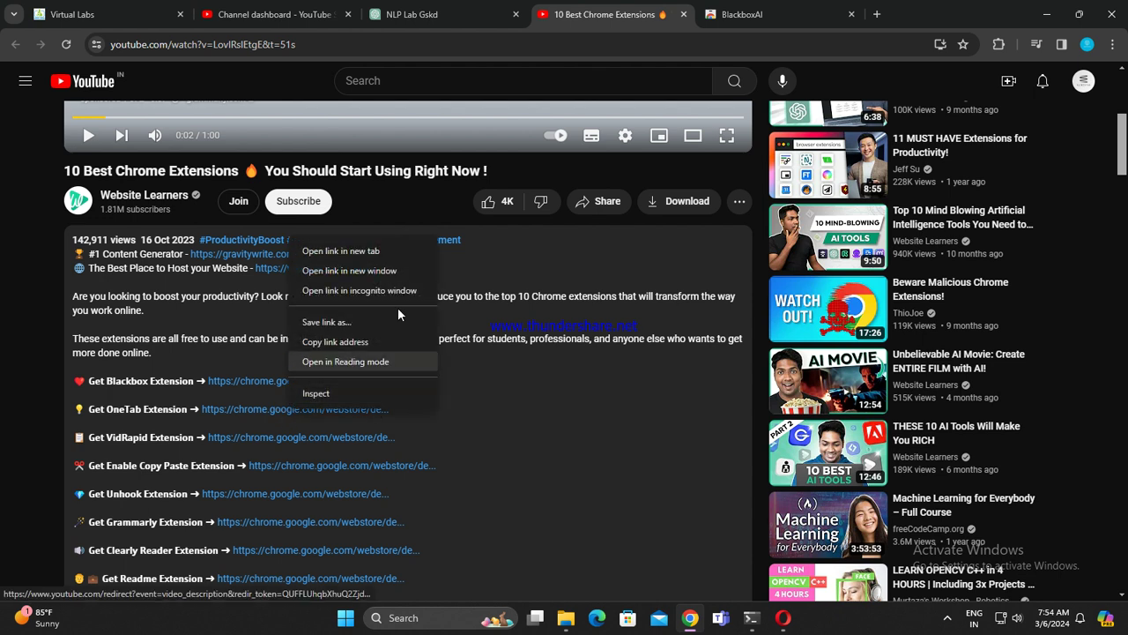
pyautogui.click(370, 247)
pyautogui.click(859, 15)
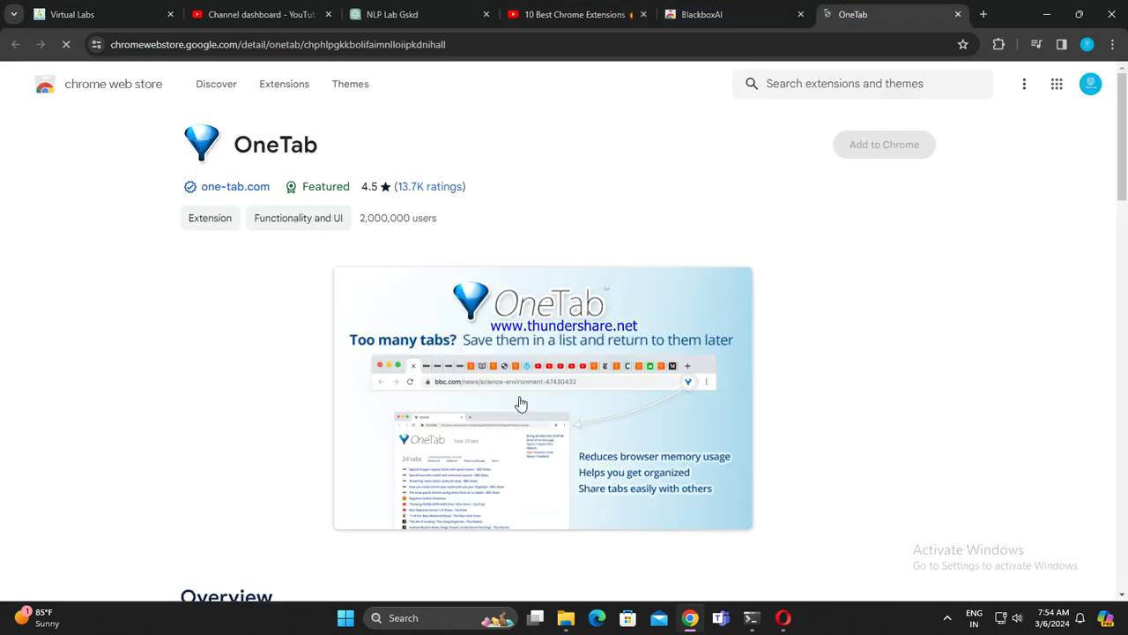
pyautogui.scroll(-10, 592, 255)
pyautogui.scroll(-10, 785, 416)
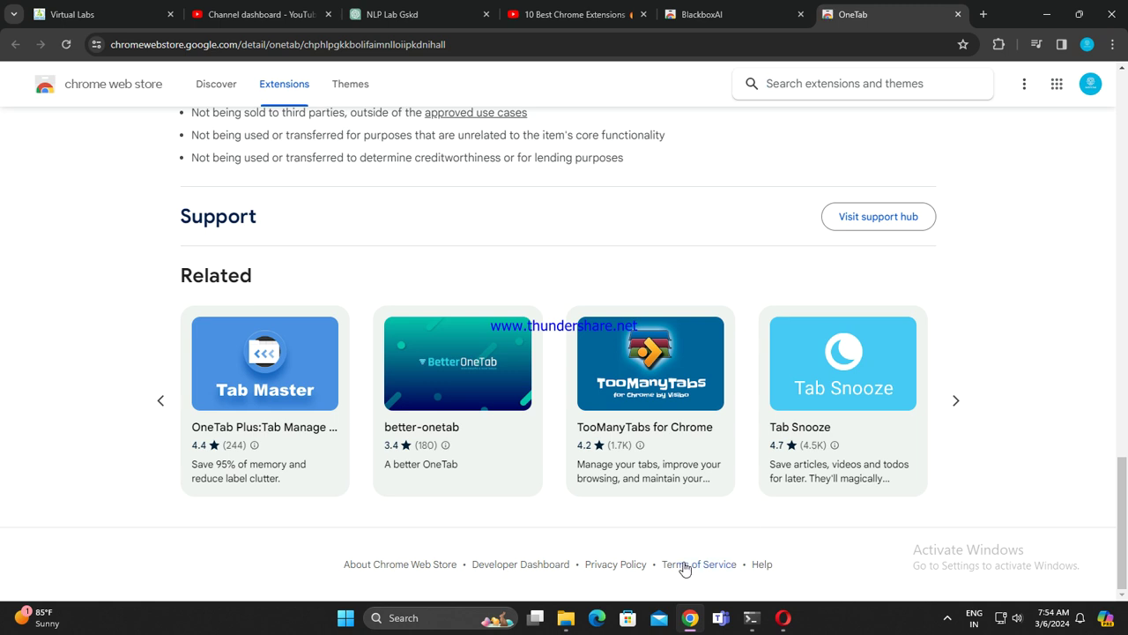
pyautogui.scroll(15, 670, 570)
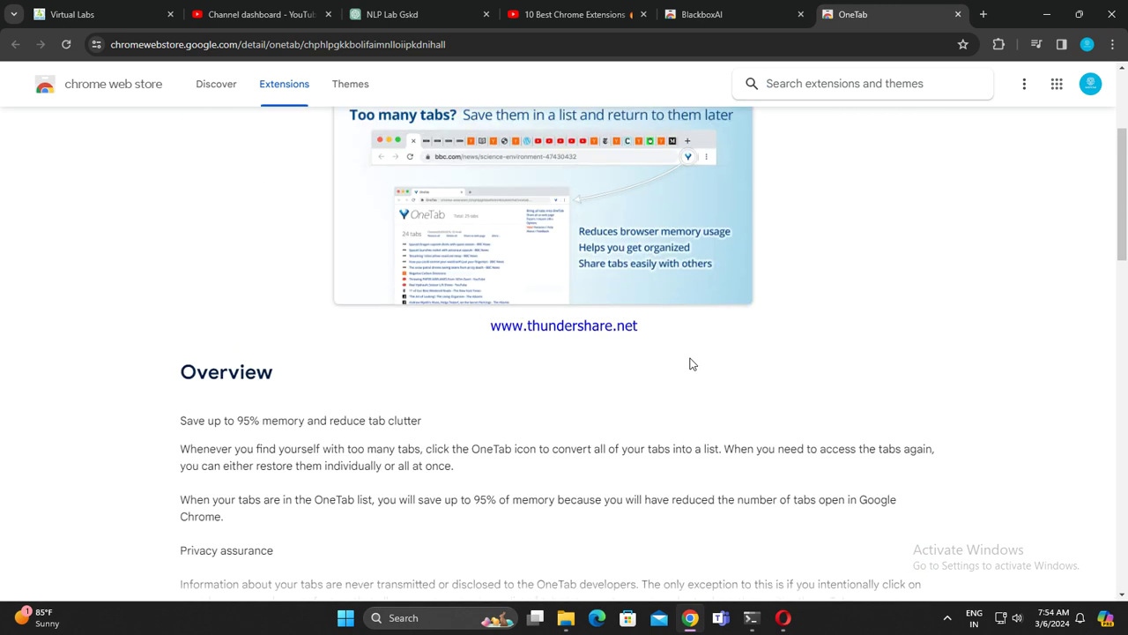
pyautogui.scroll(3, 758, 348)
pyautogui.click(885, 146)
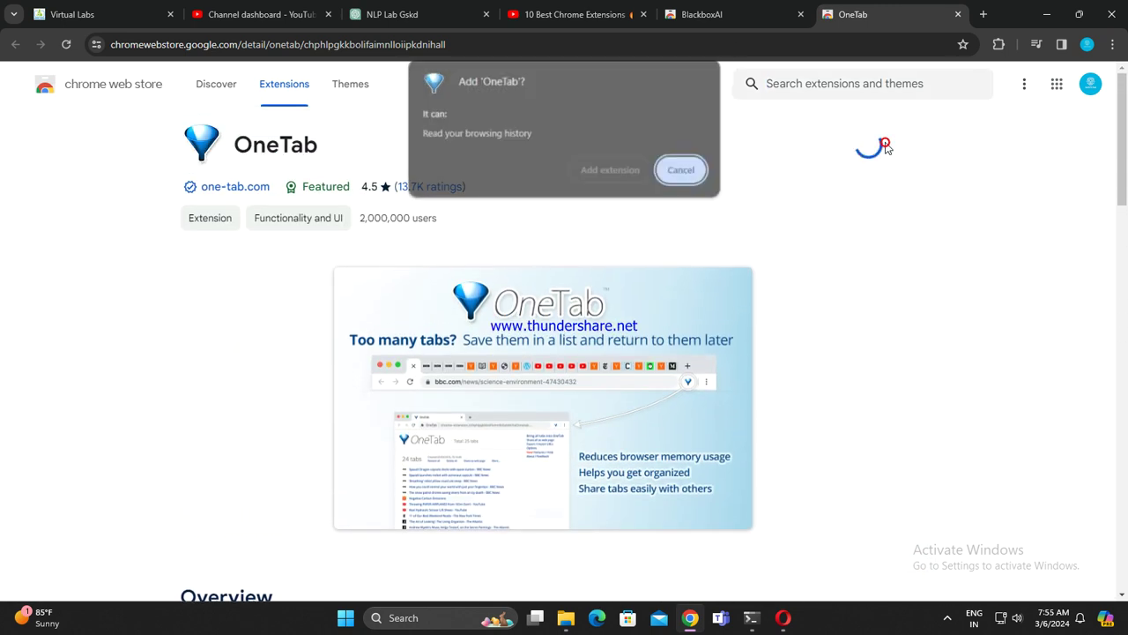
pyautogui.click(616, 180)
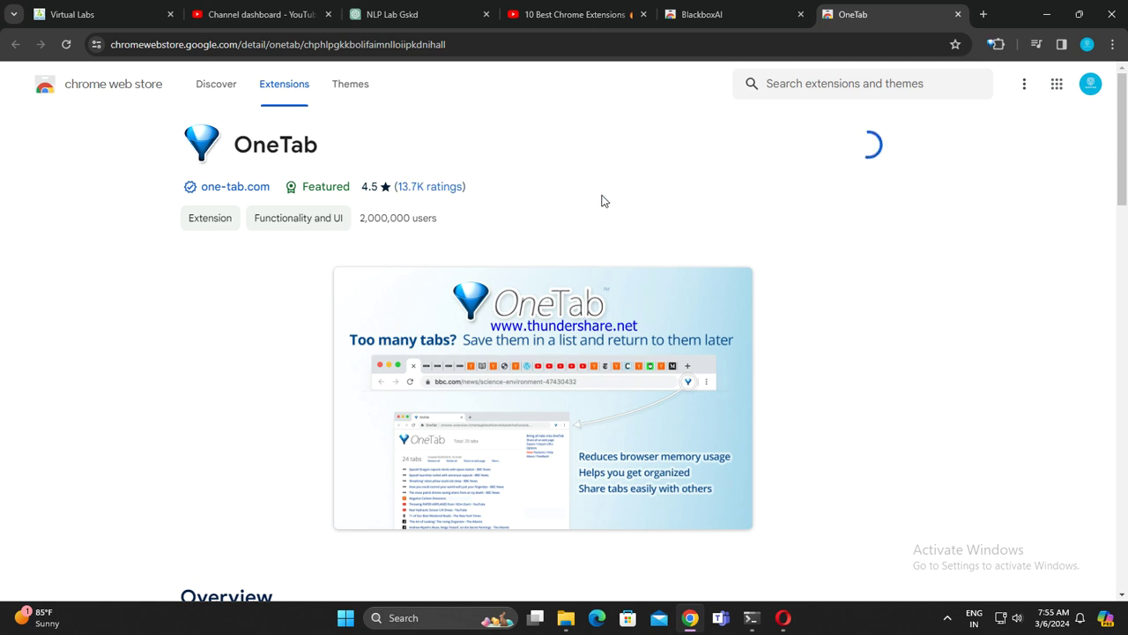
pyautogui.click(596, 18)
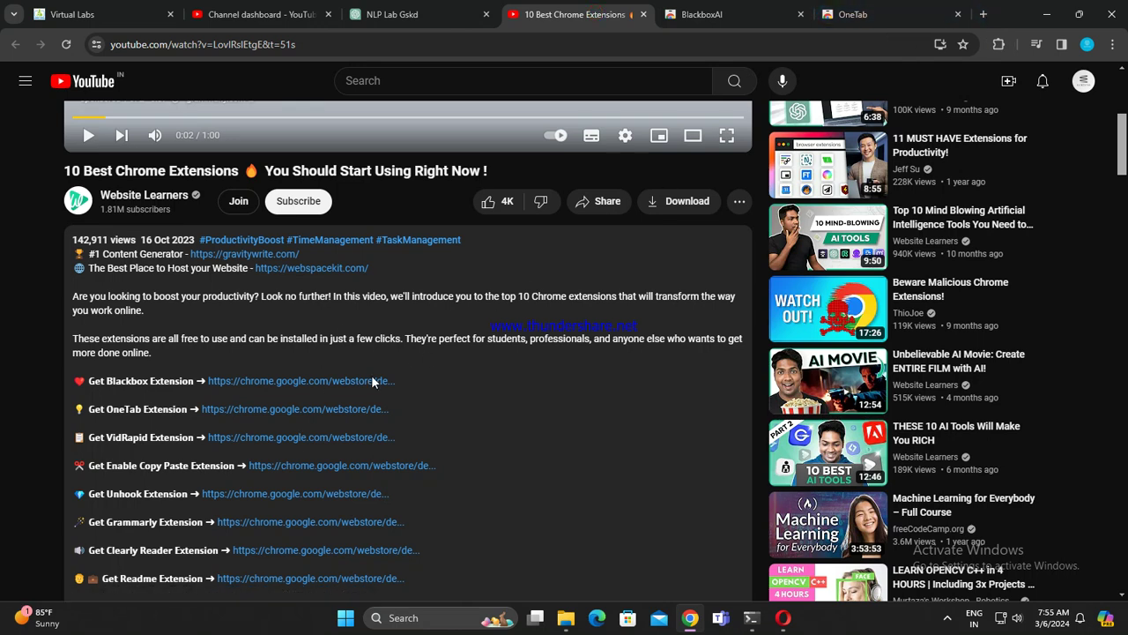
# Step: Open the VidRapid, Enable Copy Paste, Unhook and Grammarly description links in new tabs
pyautogui.rightClick(290, 434)
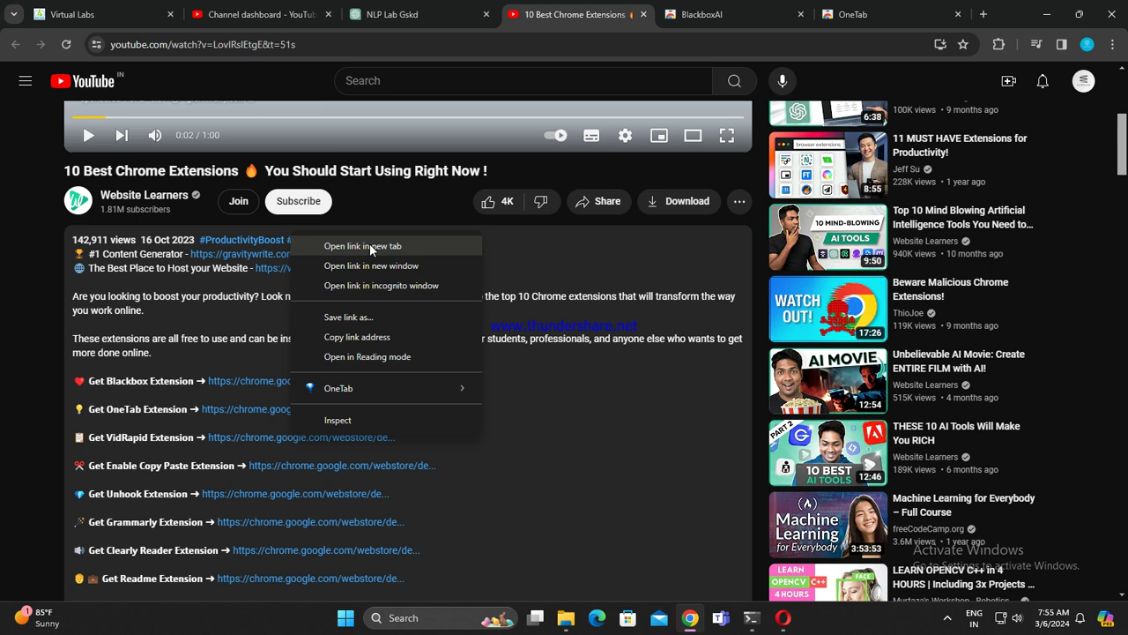
pyautogui.click(370, 247)
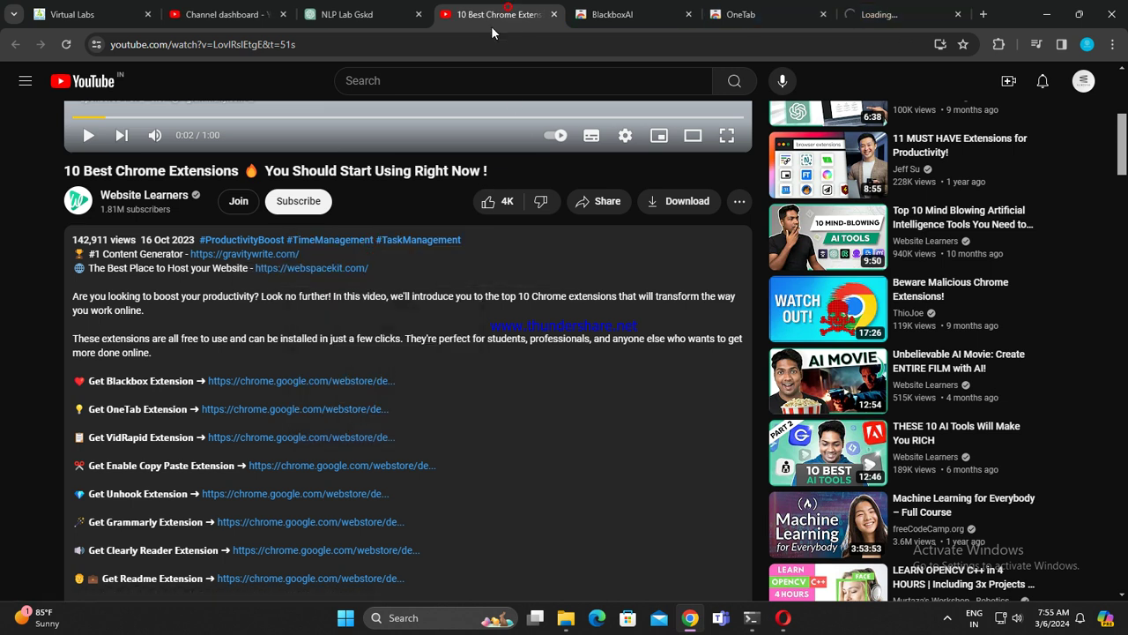
pyautogui.rightClick(340, 467)
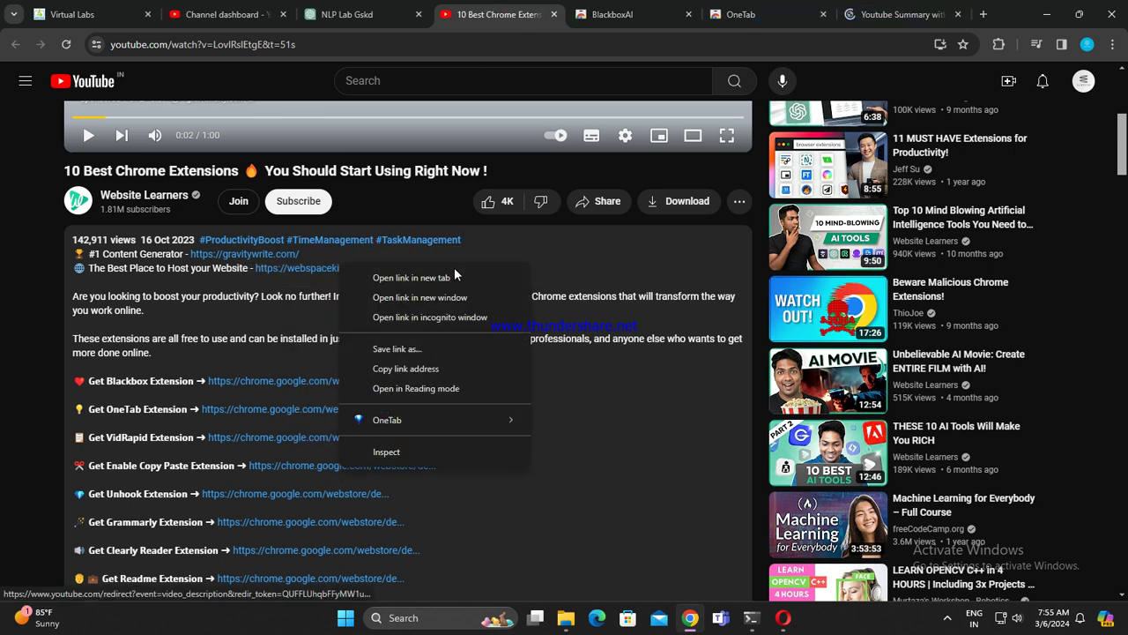
pyautogui.click(440, 281)
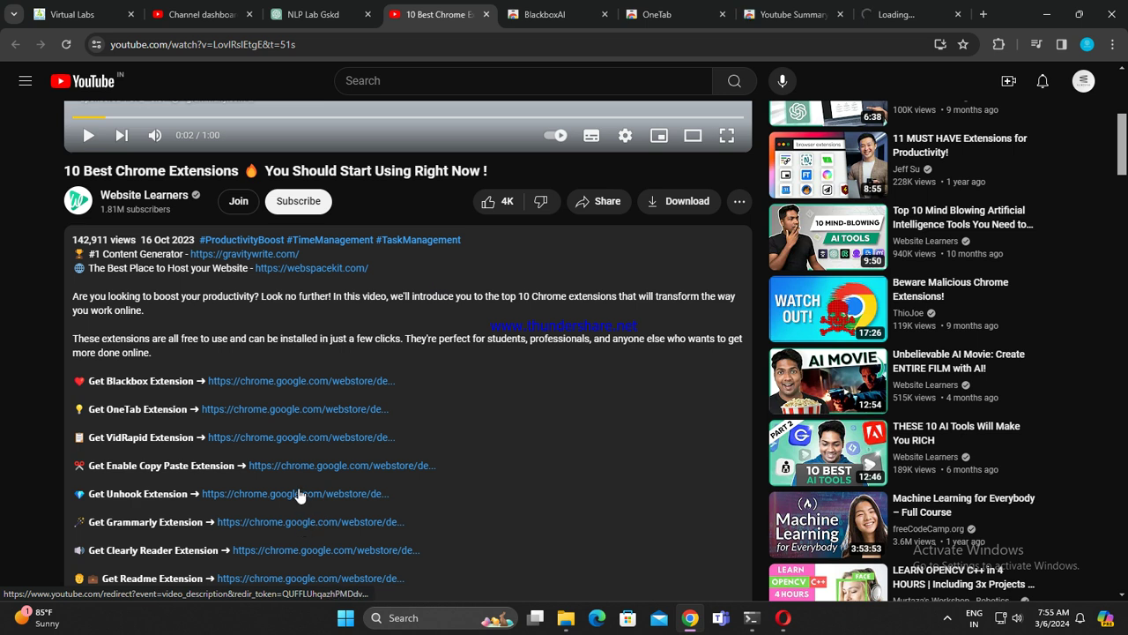
pyautogui.rightClick(328, 493)
pyautogui.click(369, 301)
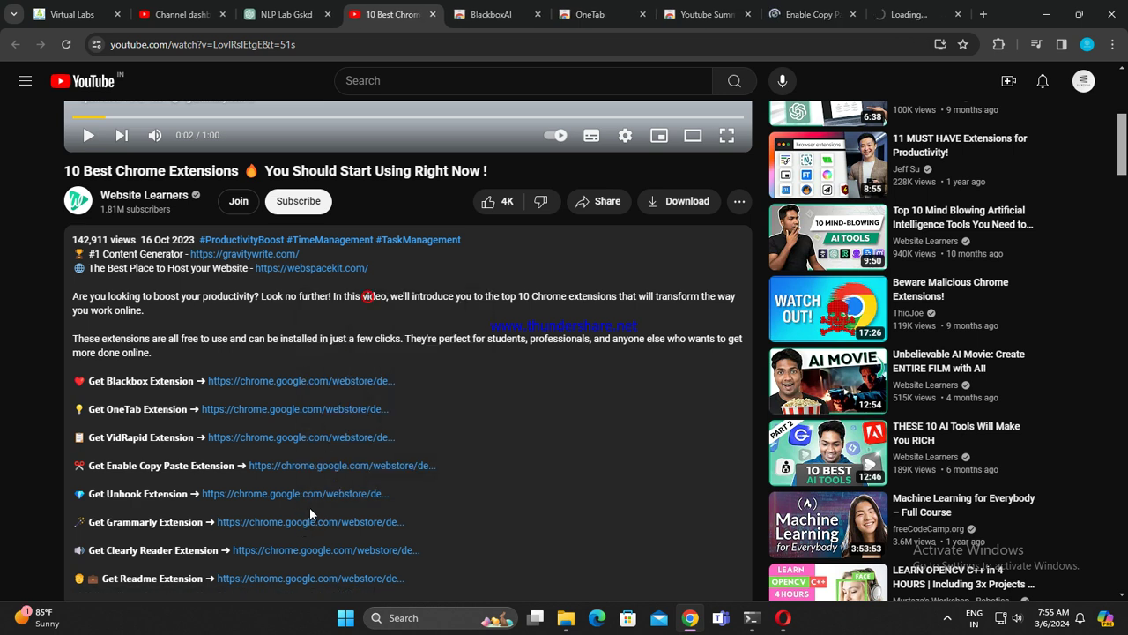
pyautogui.rightClick(310, 522)
pyautogui.click(370, 328)
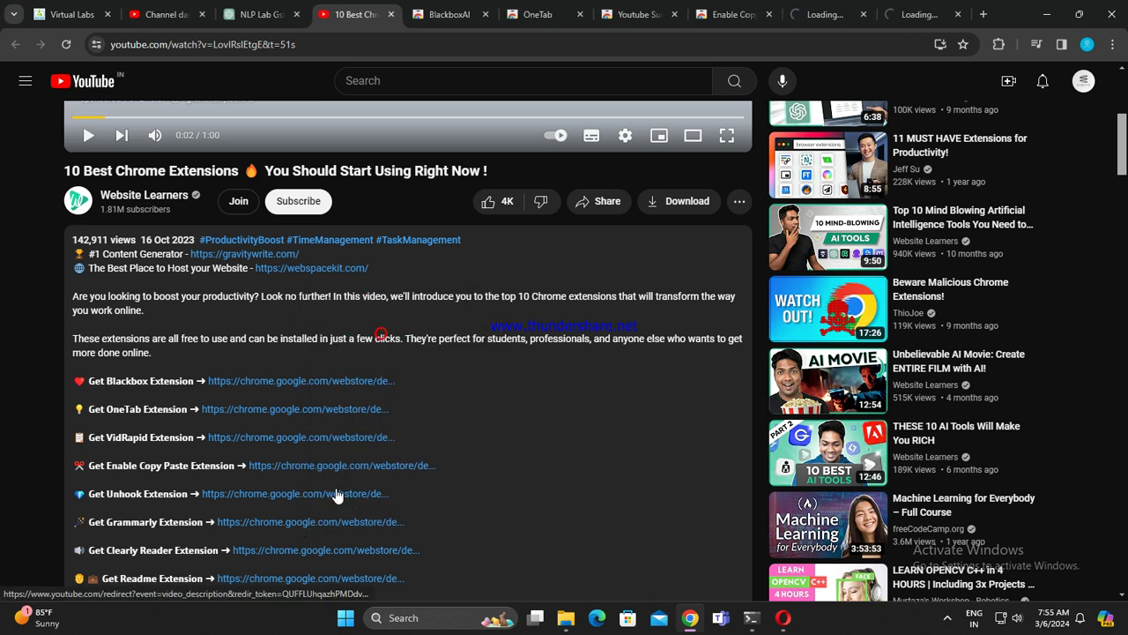
# Step: Open the Clearly Reader, Readme, Picture in picture and Adguard links in new tabs
pyautogui.scroll(-1, 335, 493)
pyautogui.scroll(-1, 335, 493)
pyautogui.scroll(-1, 318, 344)
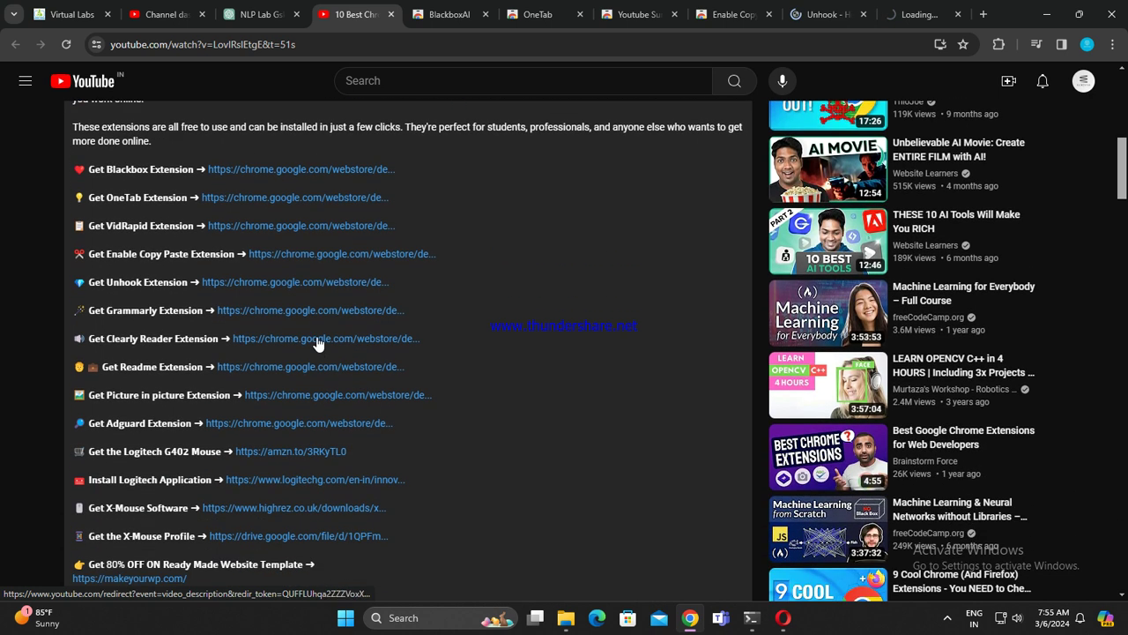
pyautogui.rightClick(311, 344)
pyautogui.click(365, 351)
pyautogui.rightClick(322, 368)
pyautogui.click(364, 381)
pyautogui.rightClick(357, 397)
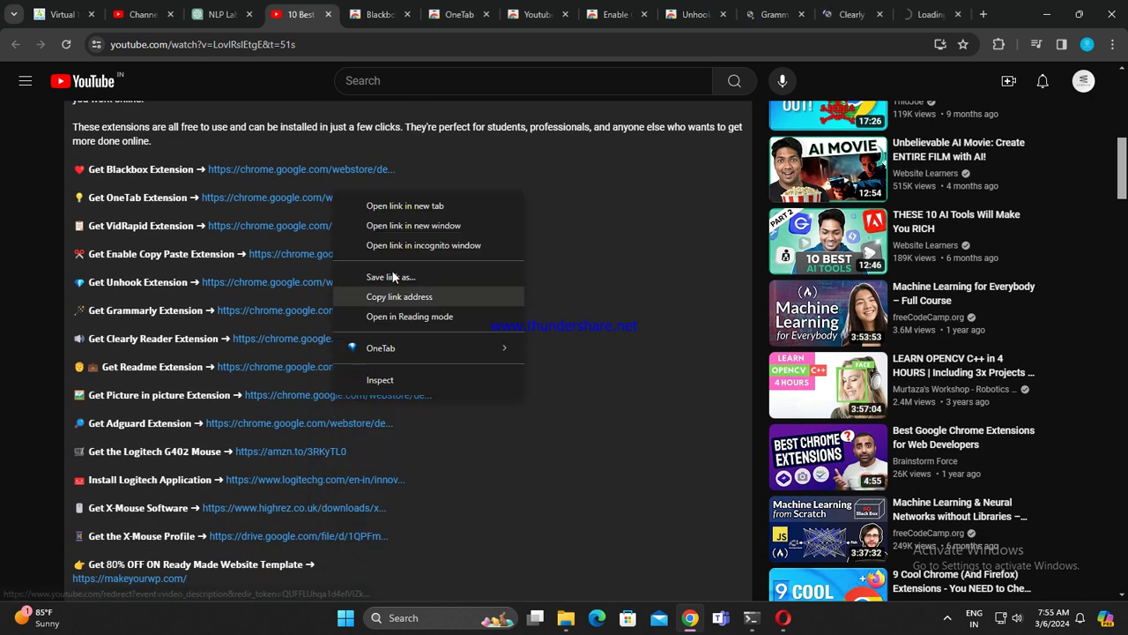
pyautogui.click(406, 211)
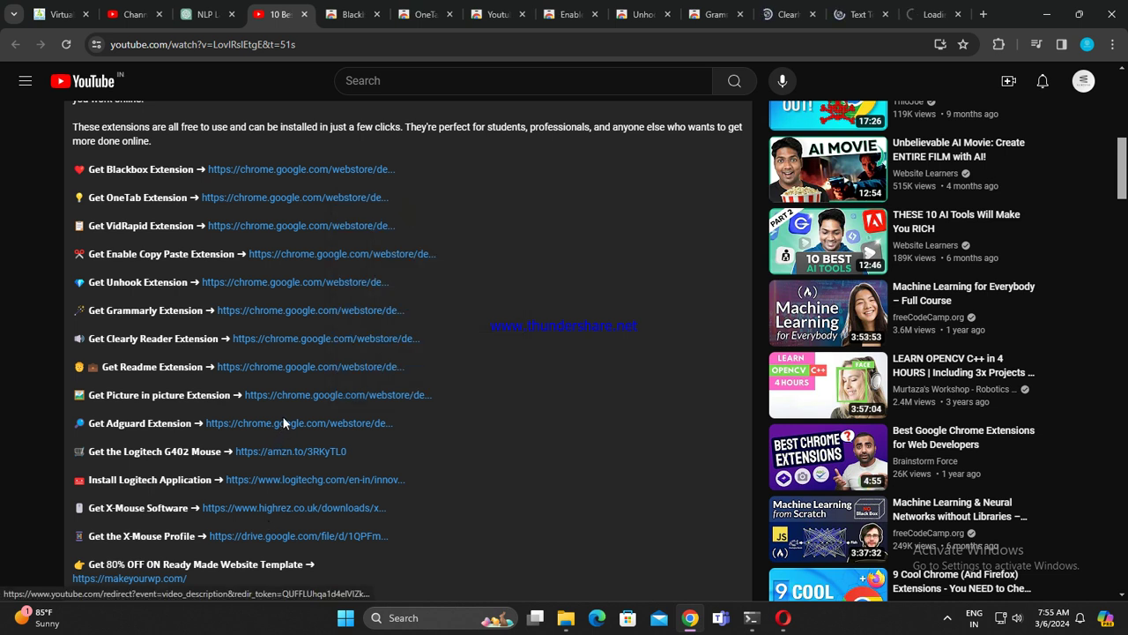
pyautogui.rightClick(281, 427)
pyautogui.click(371, 239)
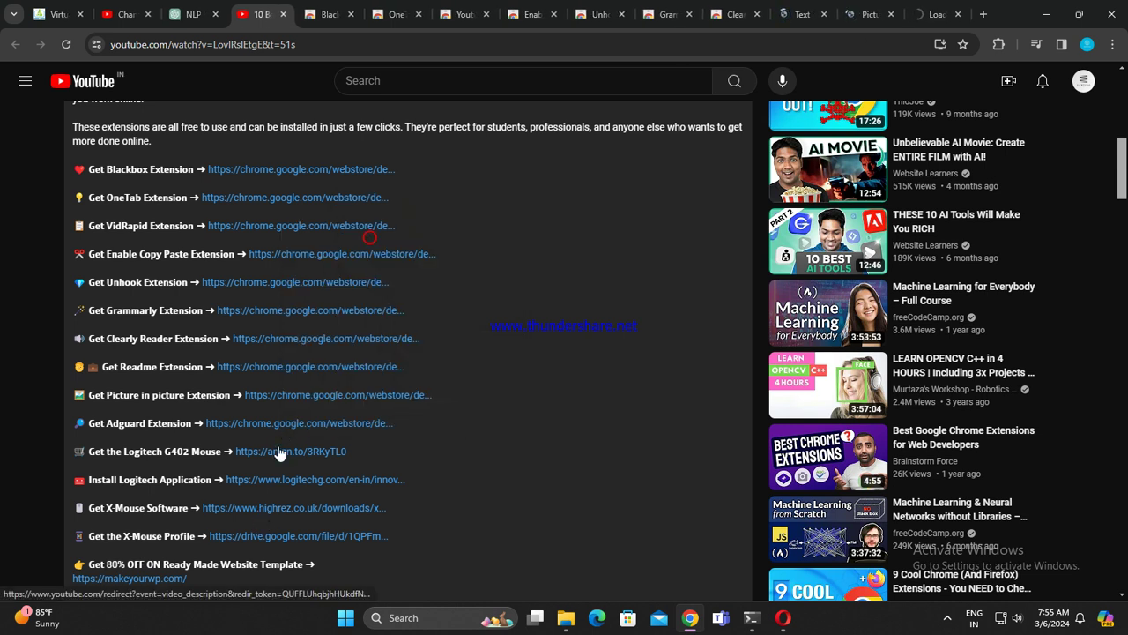
# Step: Open the Logitech G402 Mouse and Logitech Application links in new tabs, then view the Logitech page
pyautogui.rightClick(282, 459)
pyautogui.click(358, 265)
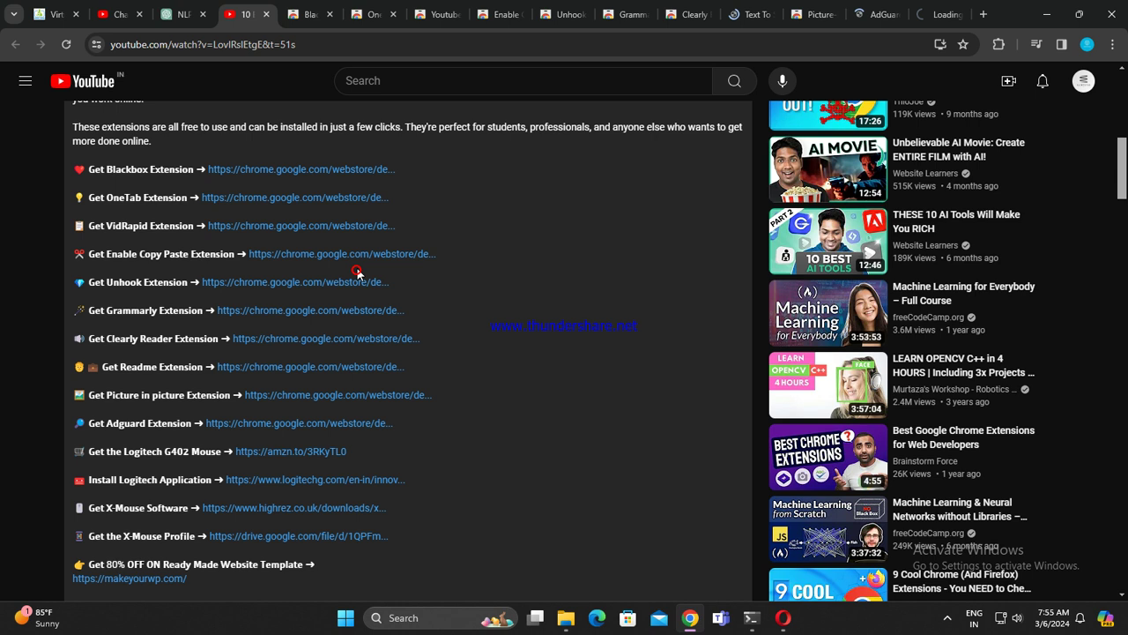
pyautogui.rightClick(330, 474)
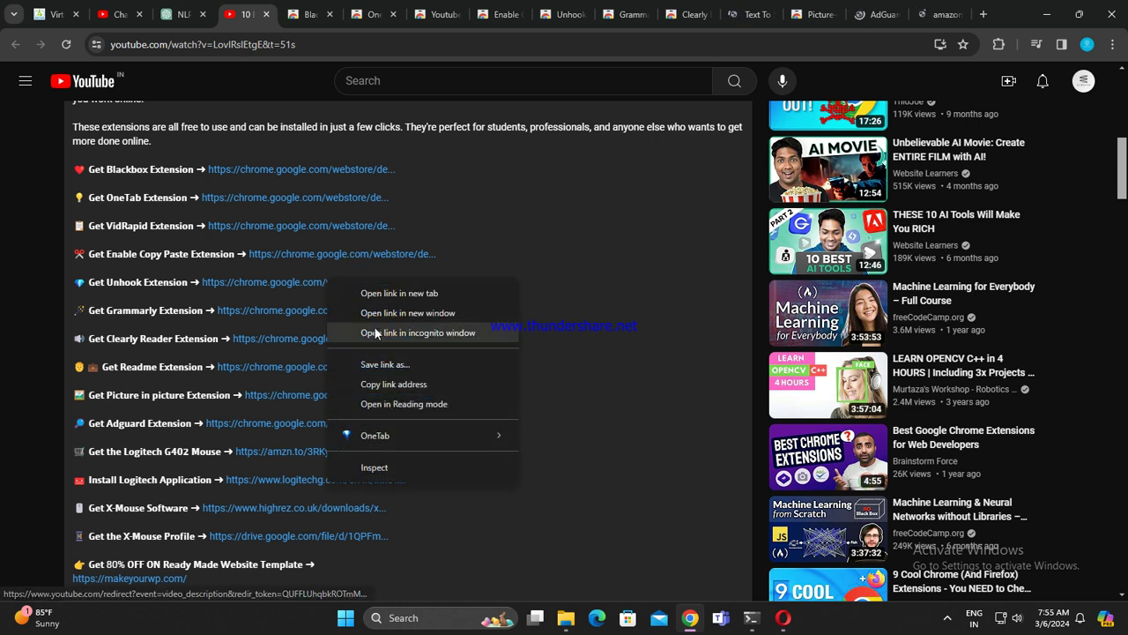
pyautogui.click(391, 294)
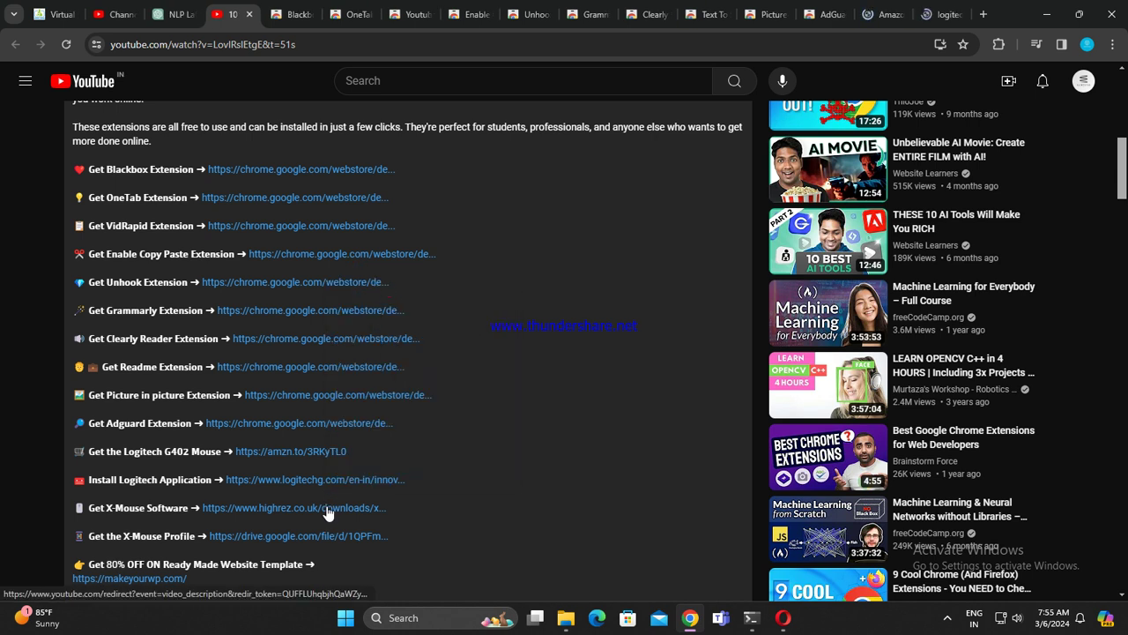
pyautogui.rightClick(326, 501)
pyautogui.click(646, 439)
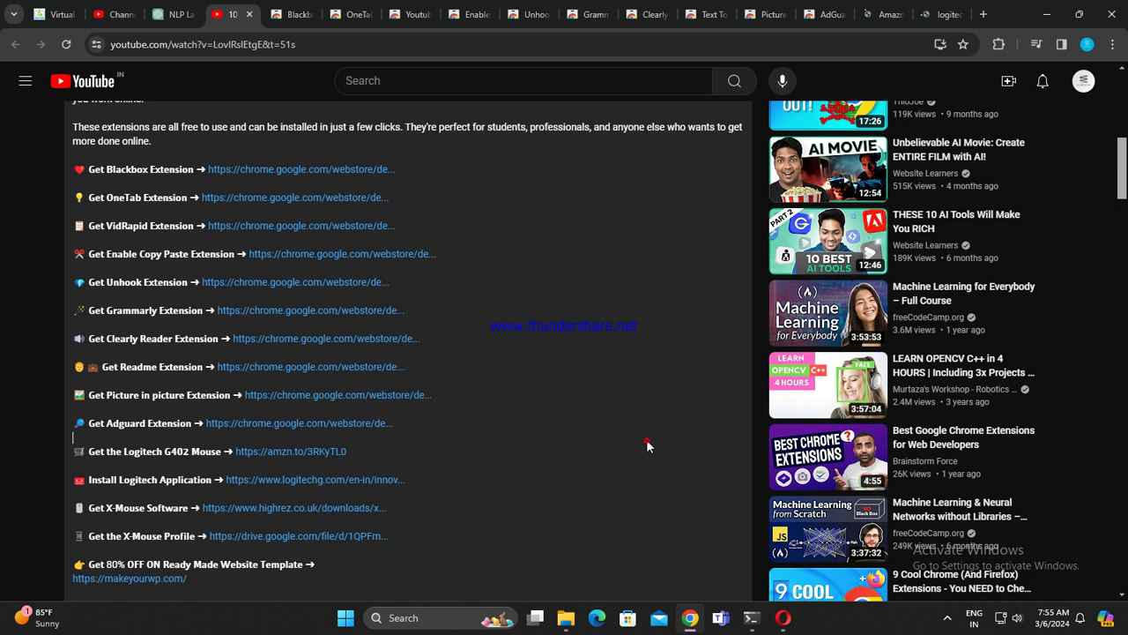
pyautogui.click(921, 15)
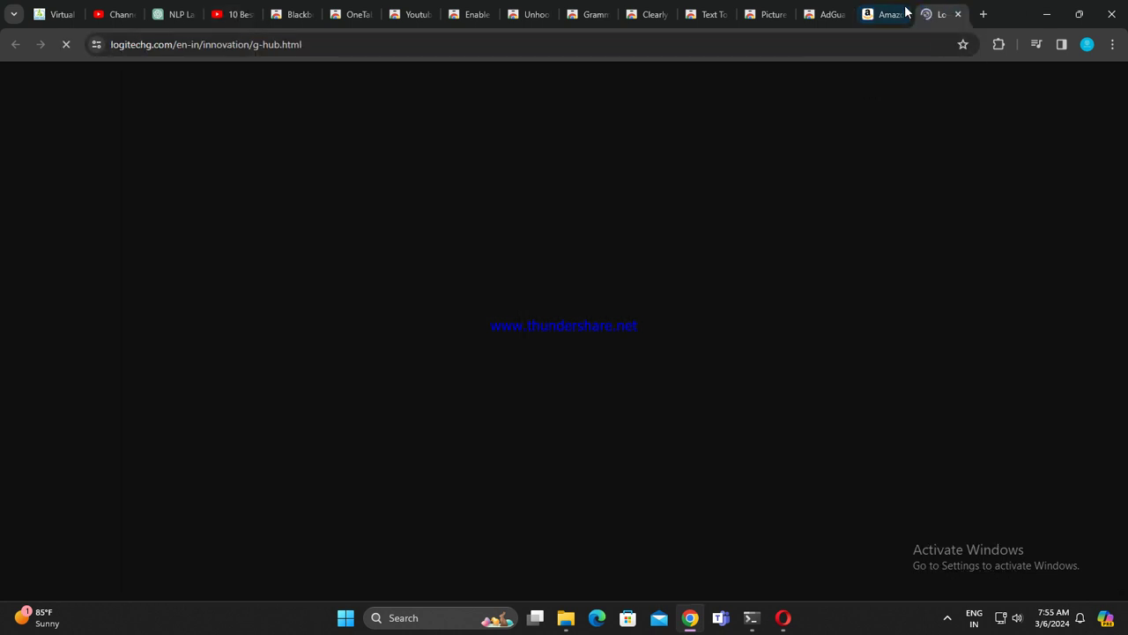
# Step: Close the Amazon and Logitech G HUB tabs and add AdGuard AdBlocker to Chrome
pyautogui.click(906, 15)
pyautogui.click(900, 14)
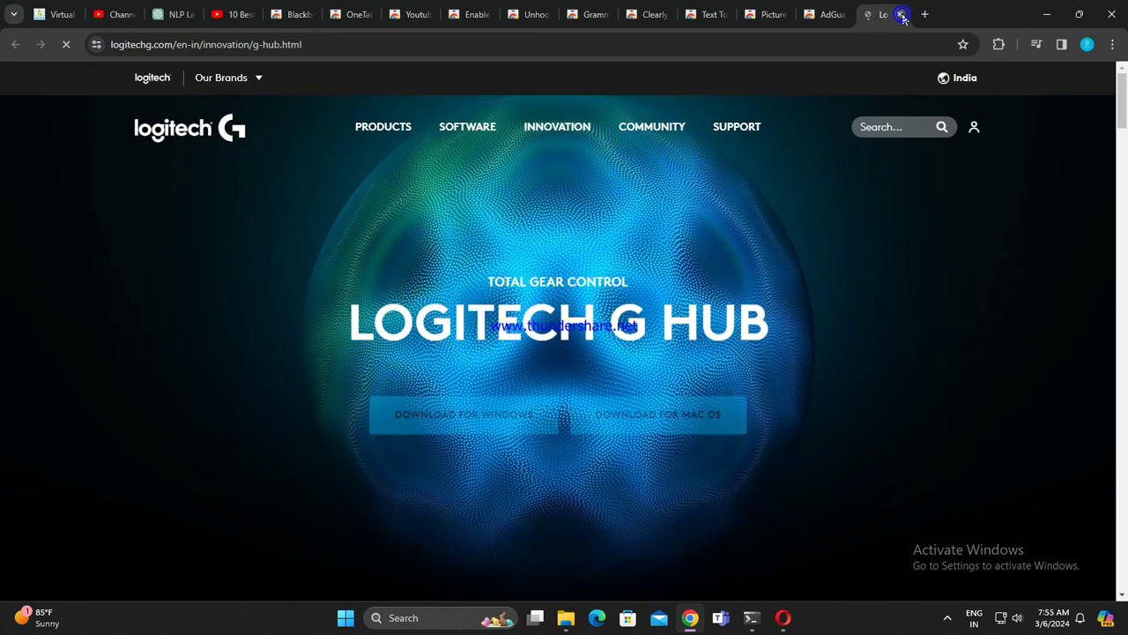
pyautogui.click(896, 15)
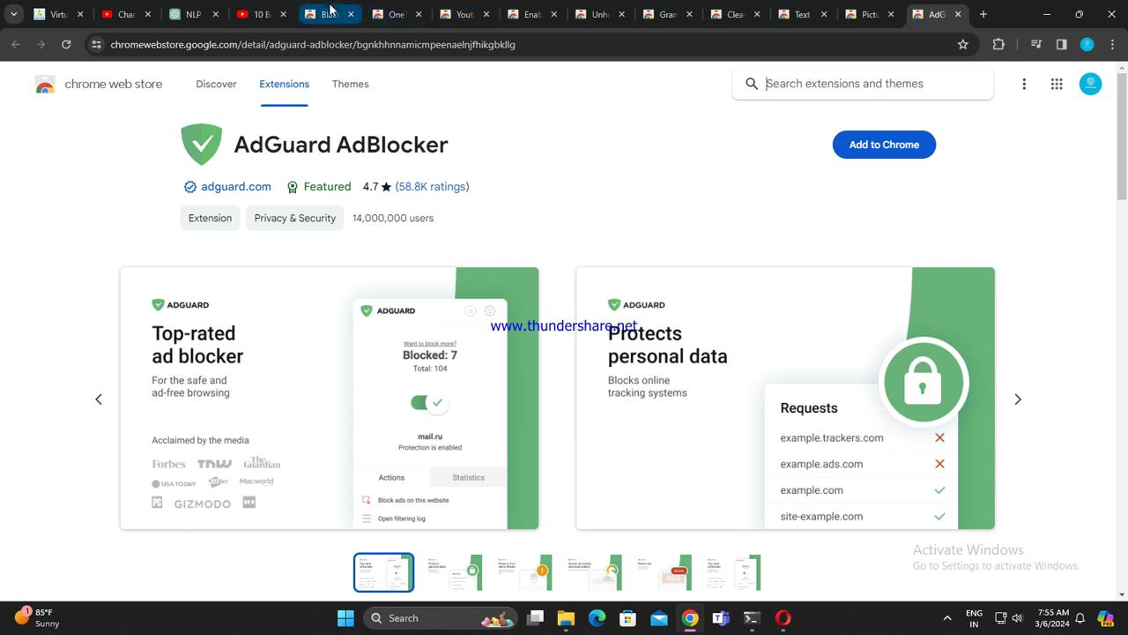
pyautogui.click(319, 15)
pyautogui.click(934, 14)
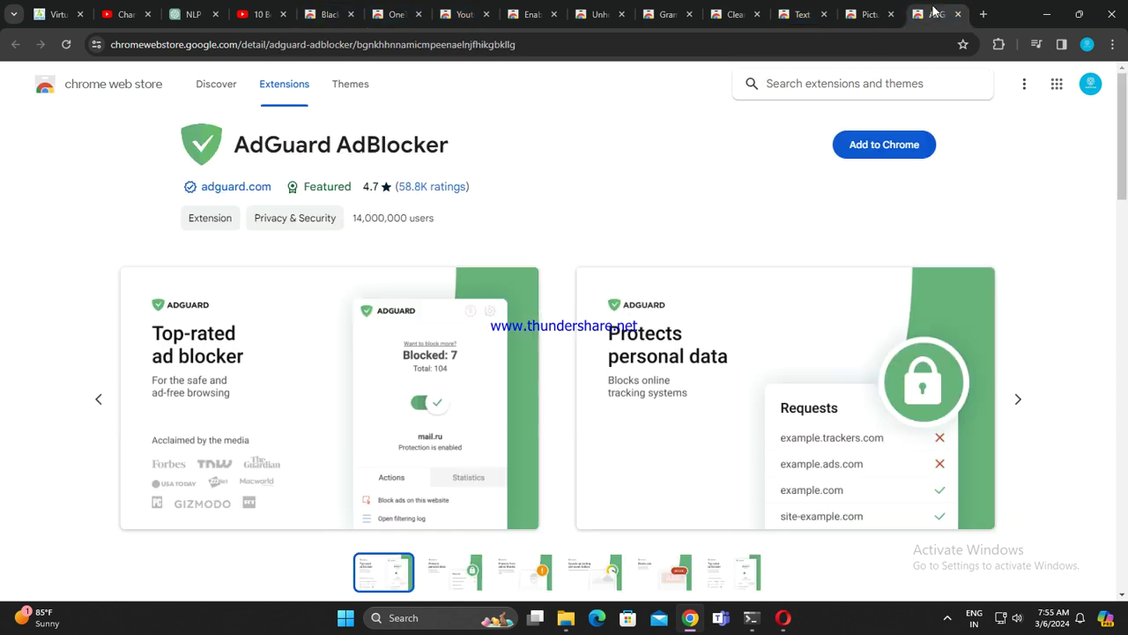
pyautogui.click(879, 143)
pyautogui.press('Escape')
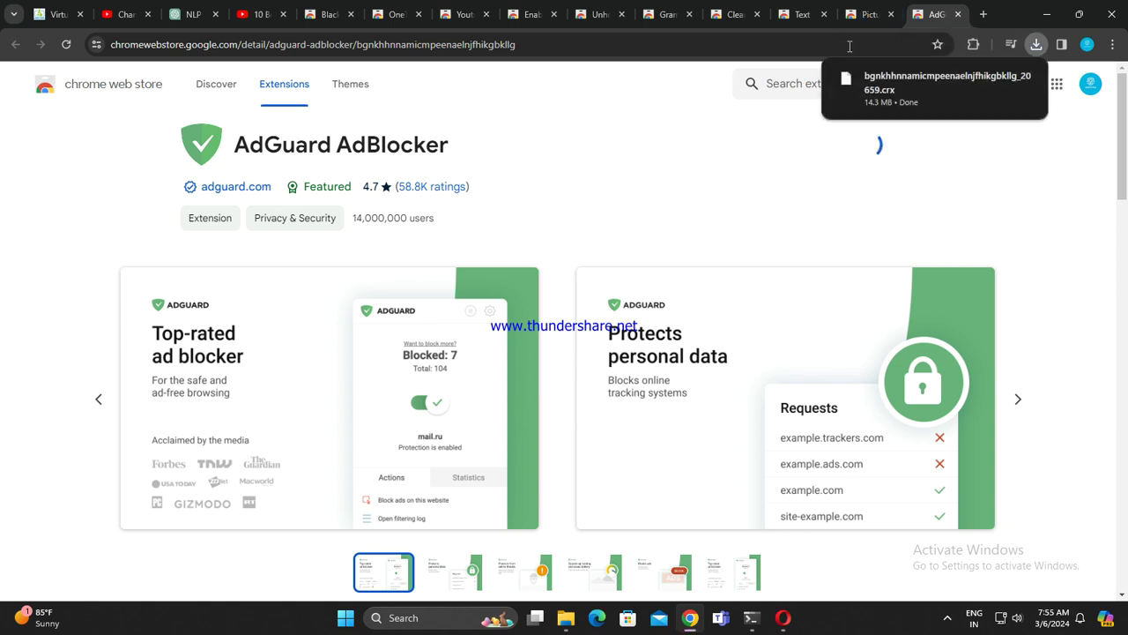
# Step: Install the Picture-in-Picture Extension, then close the AdGuard filter and AdGuard store tabs
pyautogui.click(863, 11)
pyautogui.click(866, 151)
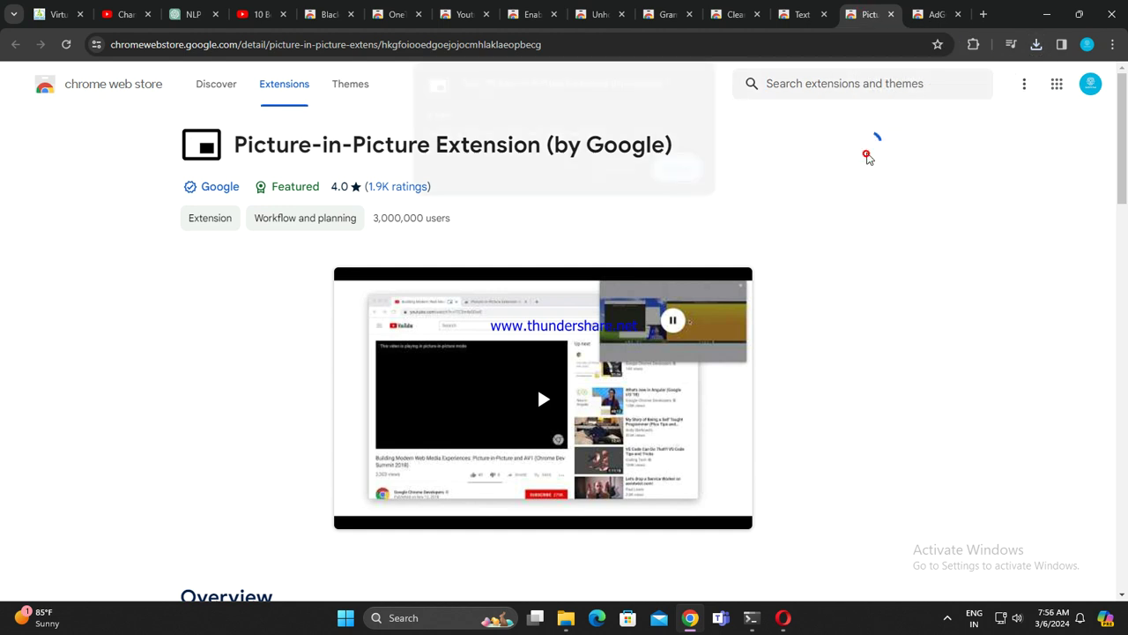
pyautogui.click(617, 176)
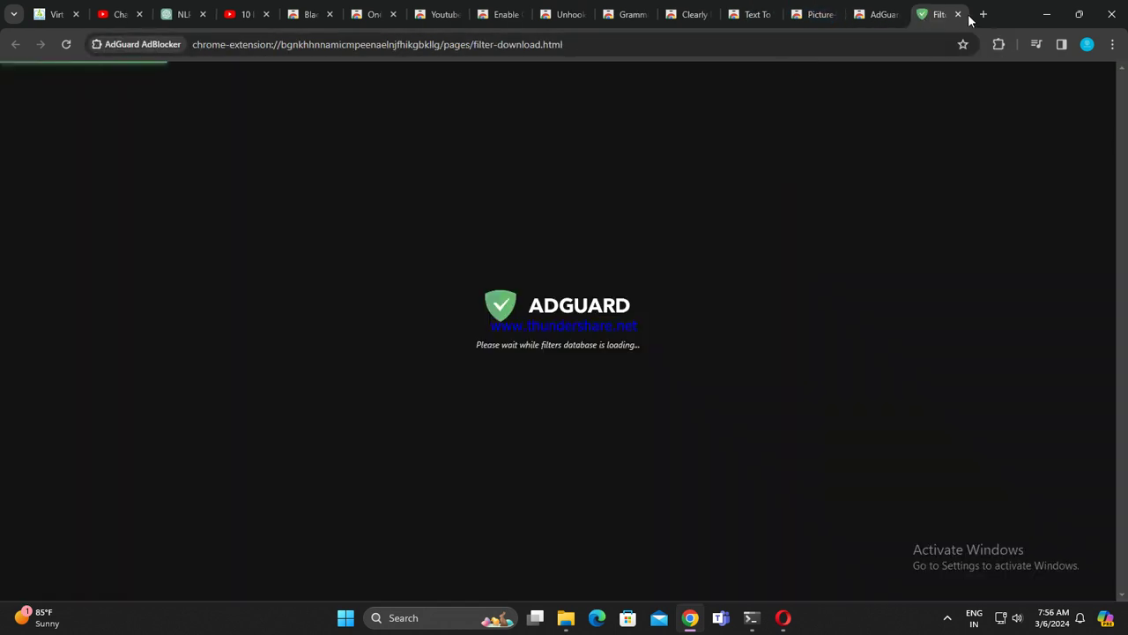
pyautogui.click(958, 14)
pyautogui.click(872, 14)
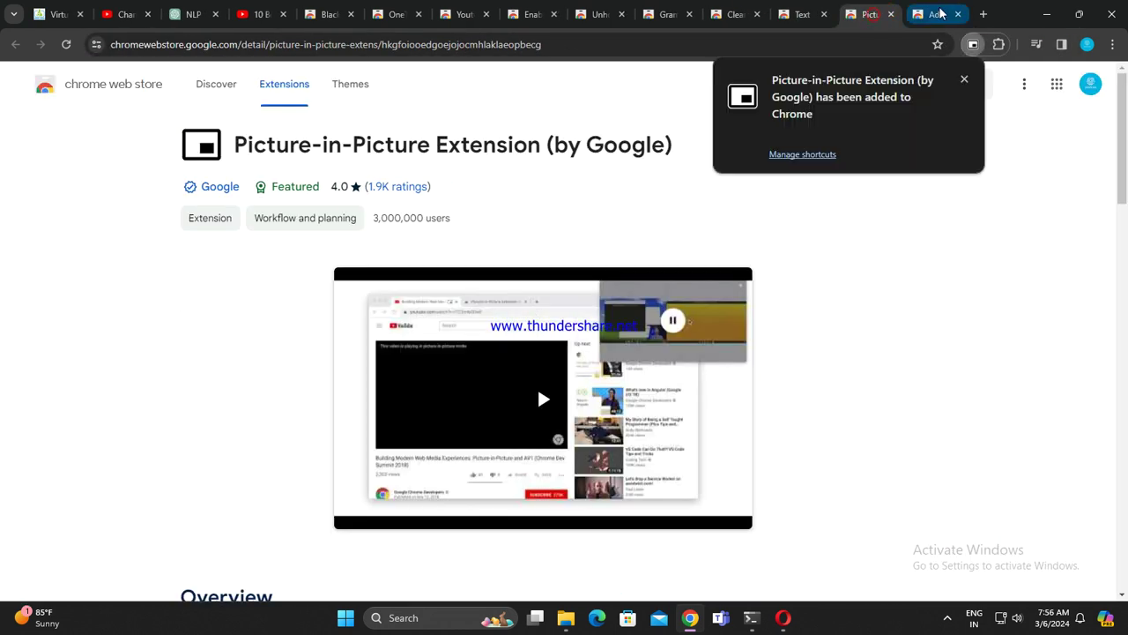
pyautogui.click(938, 14)
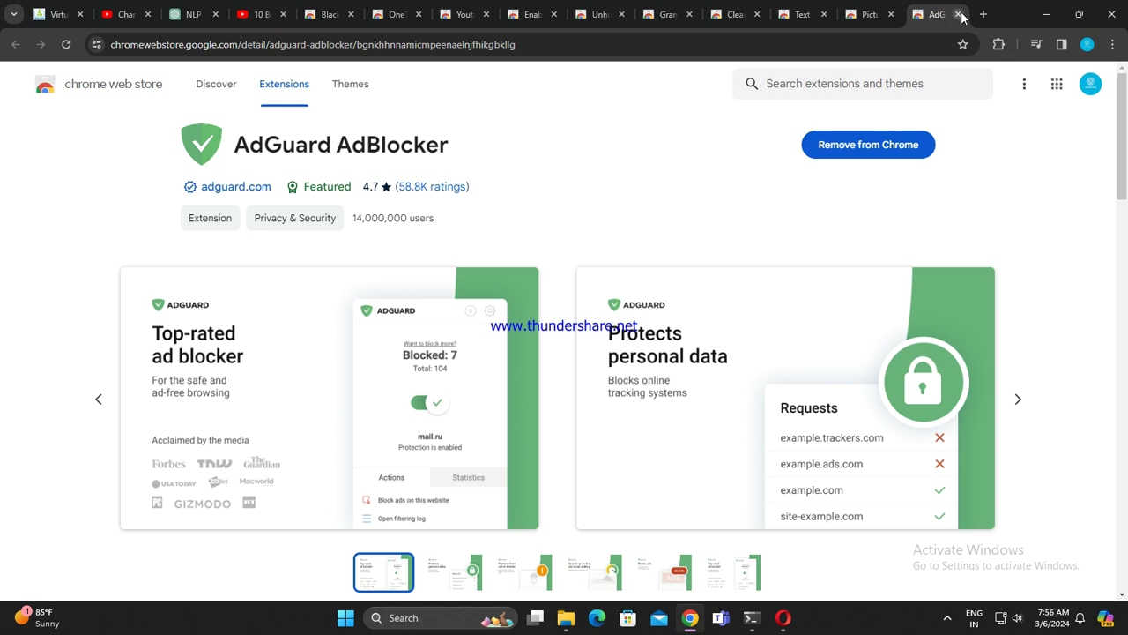
pyautogui.click(959, 15)
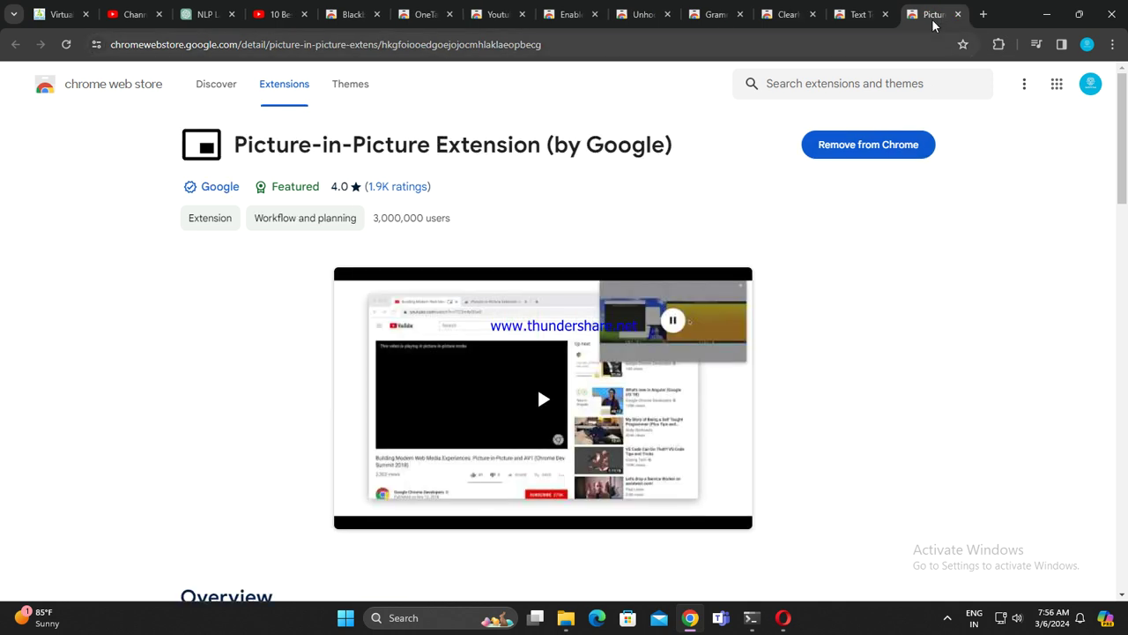
# Step: Close the Picture-in-Picture tab and install Text To Speech Voice Reader, closing its tab afterwards
pyautogui.click(957, 14)
pyautogui.click(868, 151)
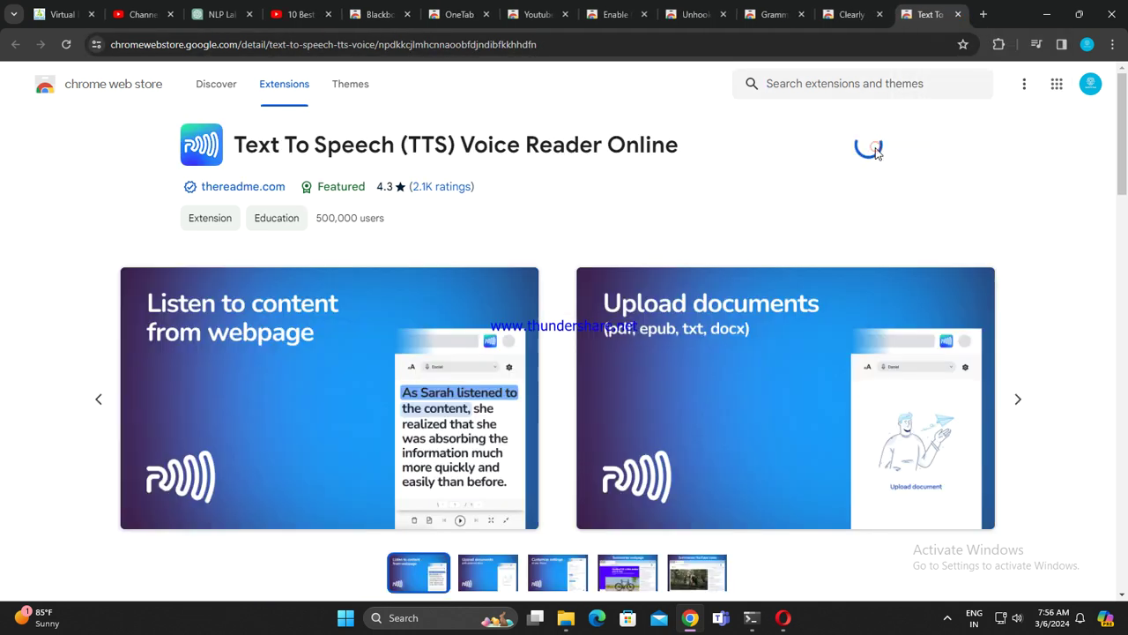
pyautogui.click(608, 190)
pyautogui.scroll(-15, 633, 350)
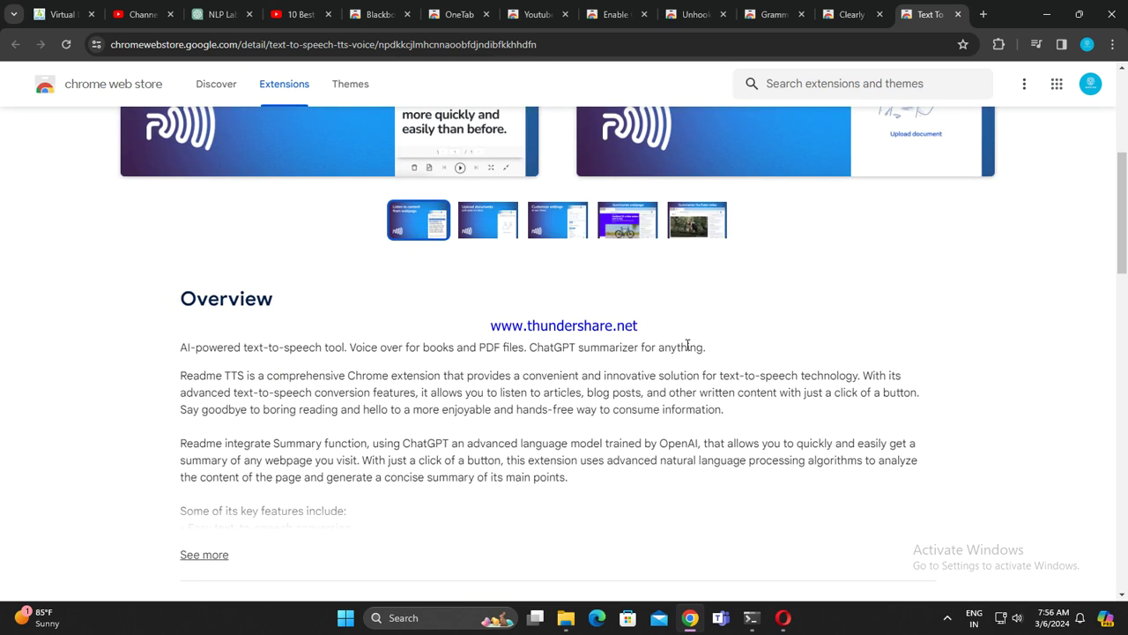
pyautogui.scroll(-3, 611, 368)
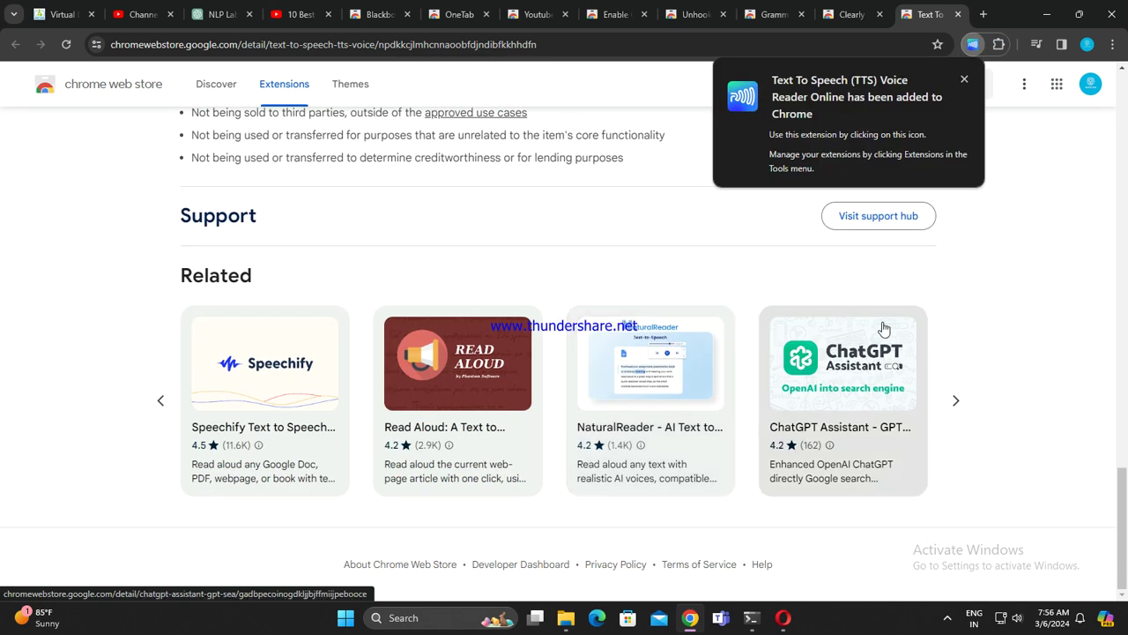
pyautogui.scroll(8, 1012, 297)
pyautogui.scroll(10, 981, 249)
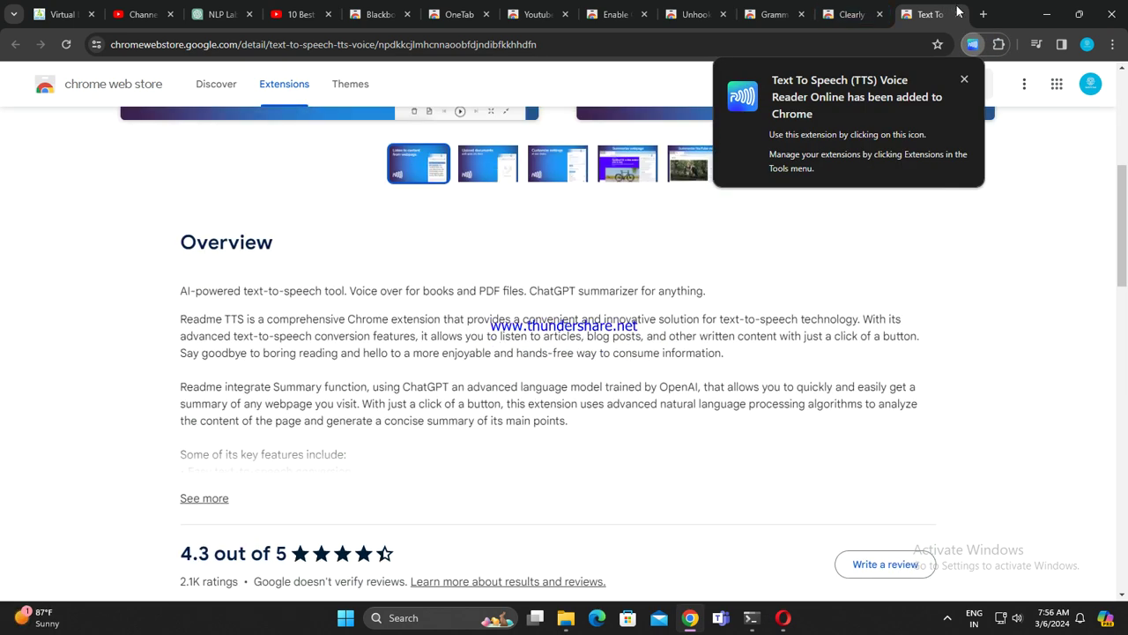
pyautogui.scroll(5, 963, 243)
pyautogui.click(963, 79)
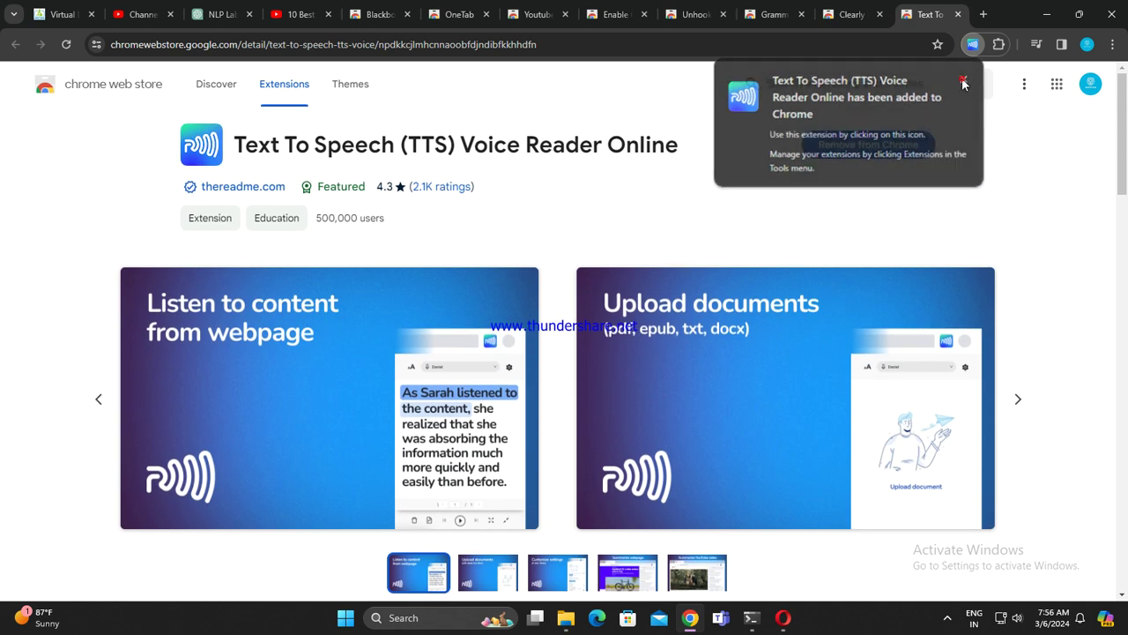
pyautogui.click(960, 19)
# Step: Install Clearly Reader and Grammarly, closing the Clearly Reader welcome tab and both store tabs
pyautogui.click(868, 144)
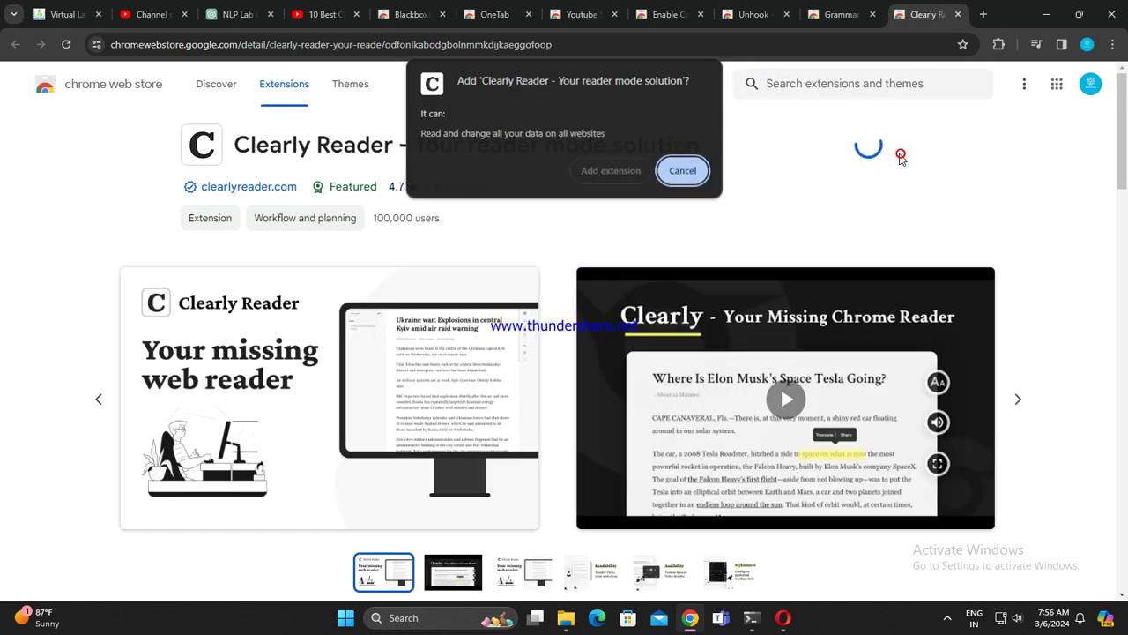
pyautogui.click(598, 172)
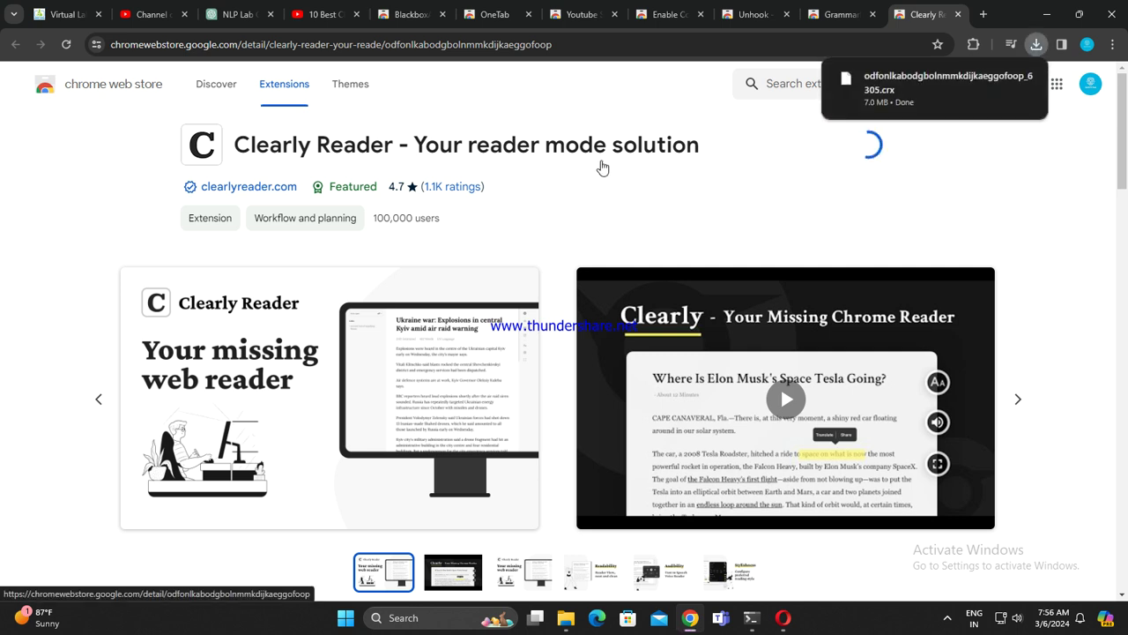
pyautogui.click(958, 14)
pyautogui.click(958, 14)
pyautogui.click(792, 146)
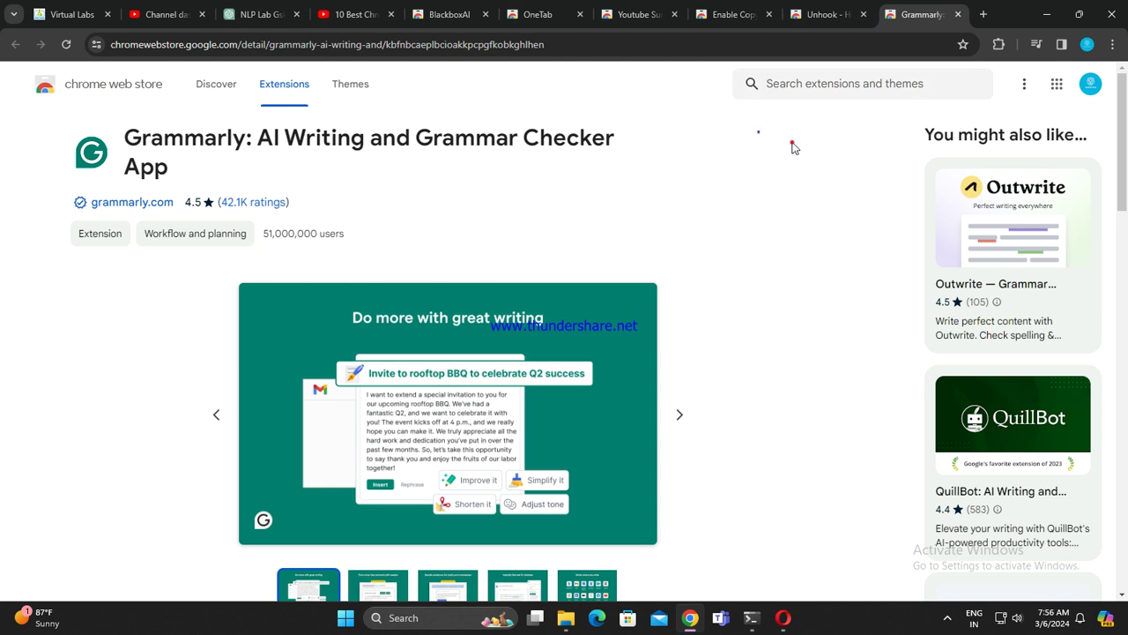
pyautogui.click(619, 205)
pyautogui.click(957, 14)
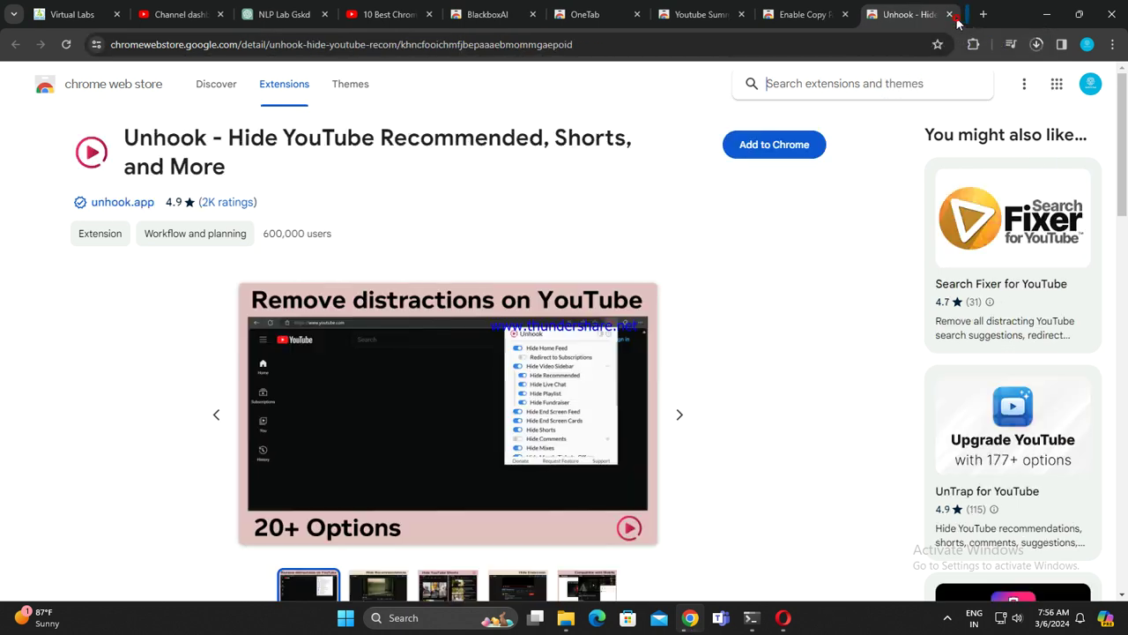
# Step: Install Unhook and Enable Copy Paste - E.C.P, closing their welcome and store tabs
pyautogui.click(783, 148)
pyautogui.click(610, 181)
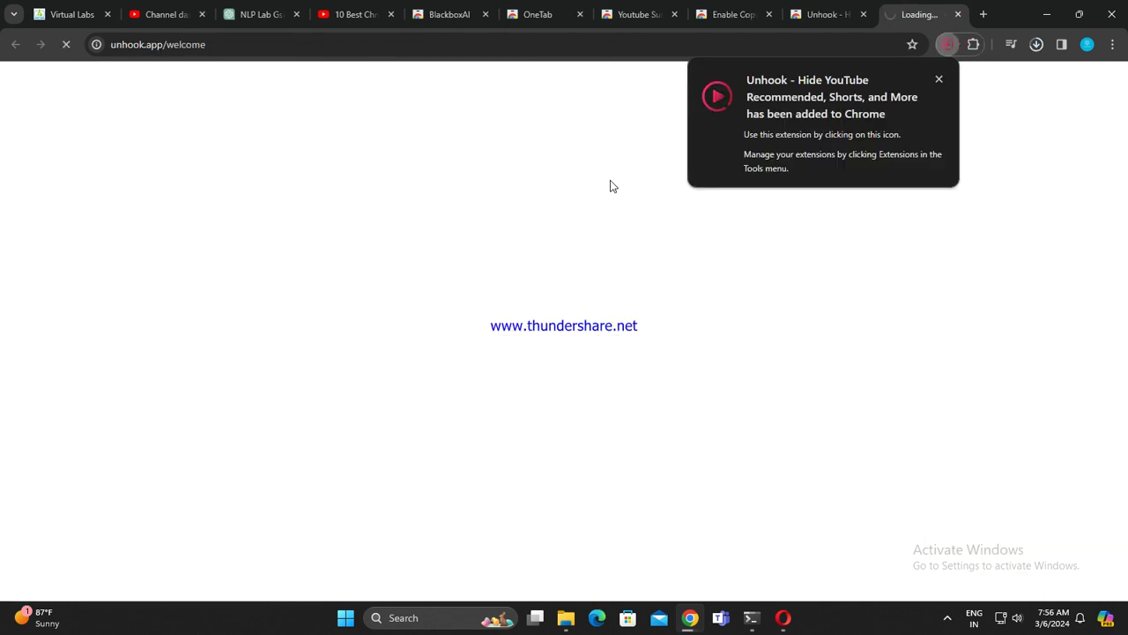
pyautogui.click(959, 15)
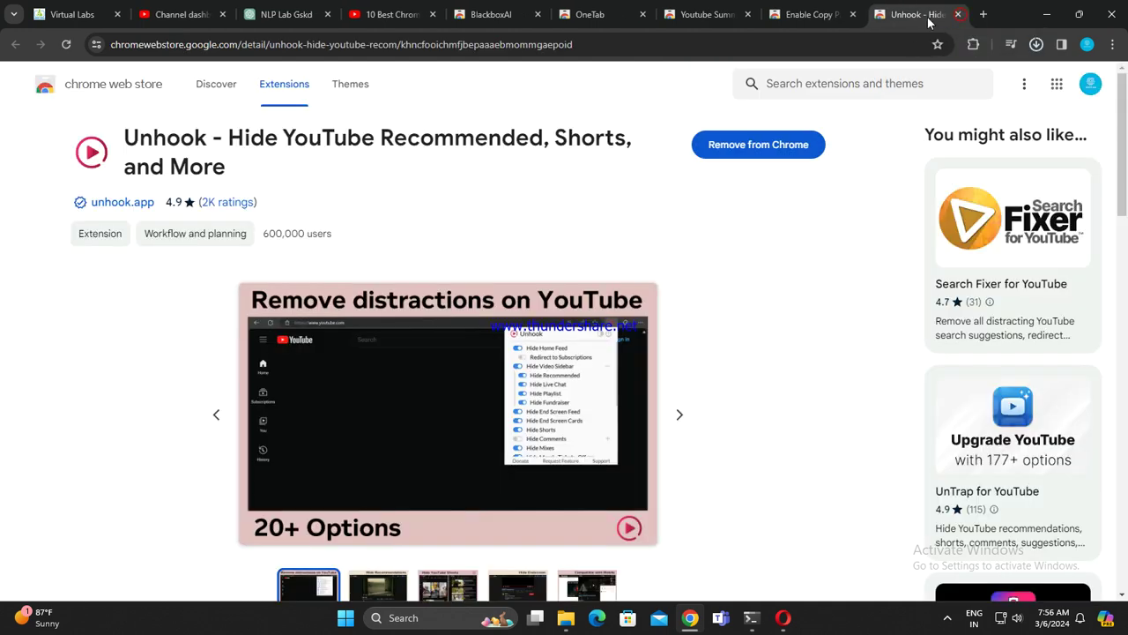
pyautogui.click(958, 15)
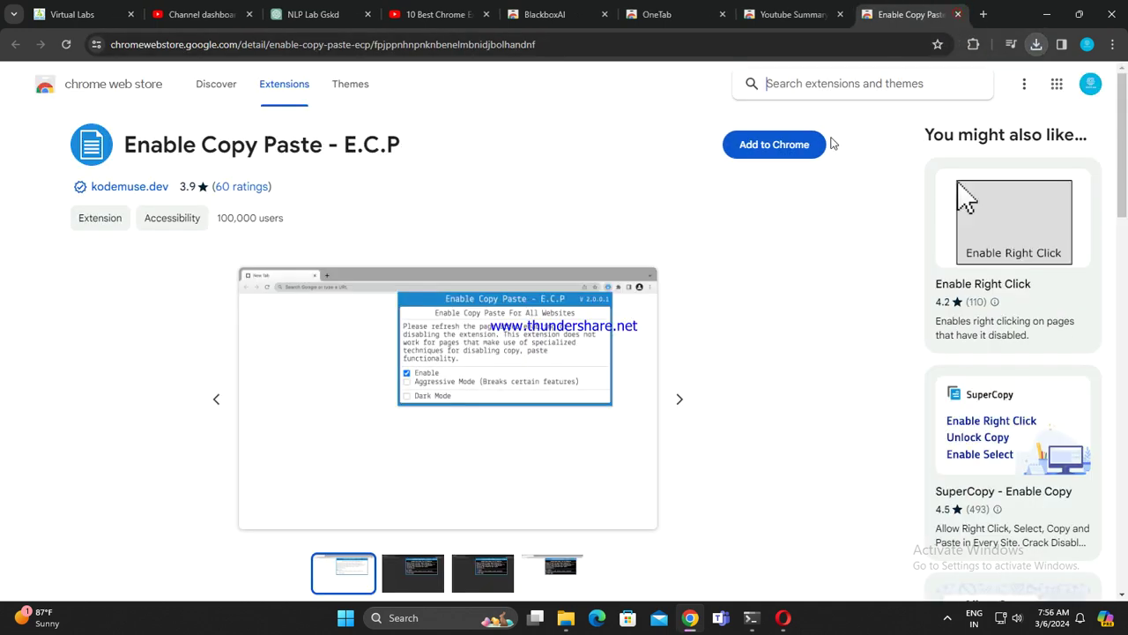
pyautogui.click(790, 139)
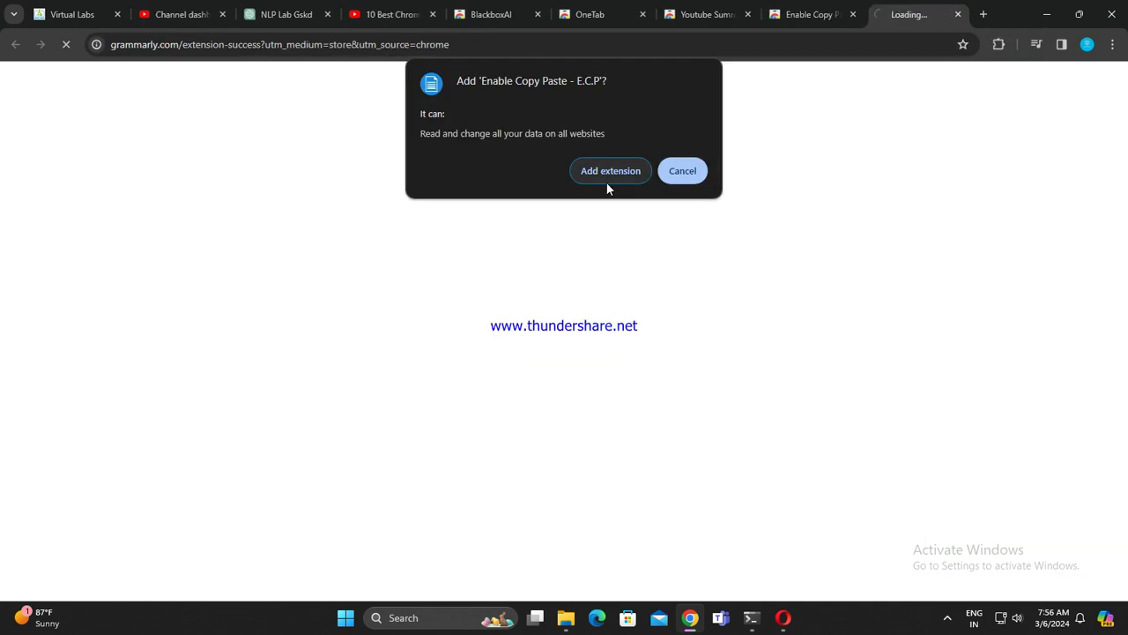
pyautogui.click(609, 171)
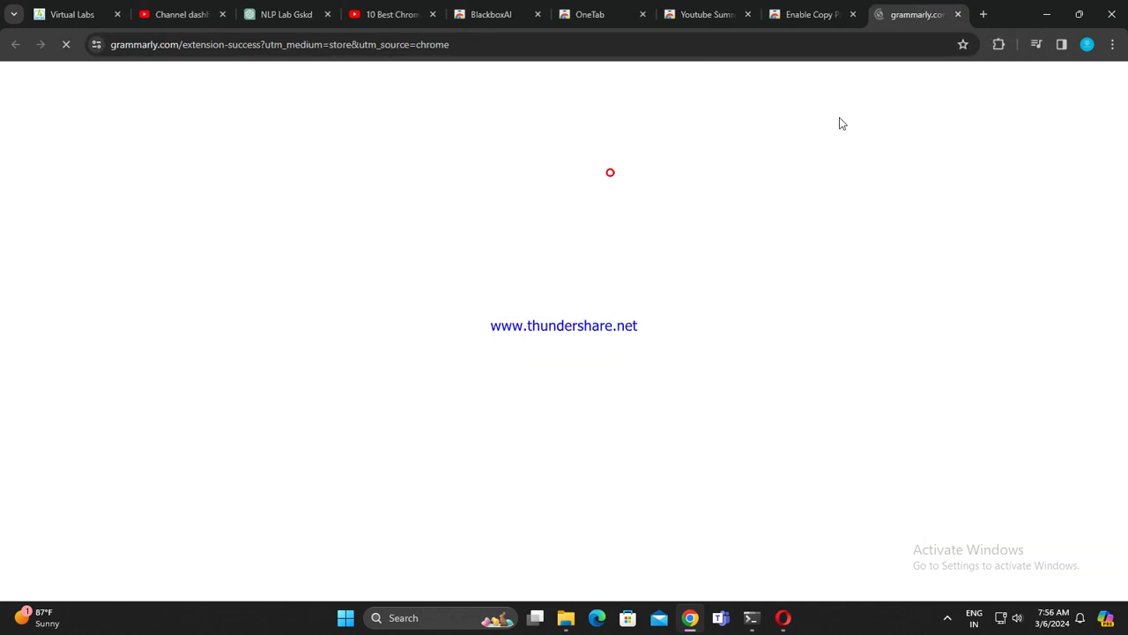
pyautogui.click(958, 15)
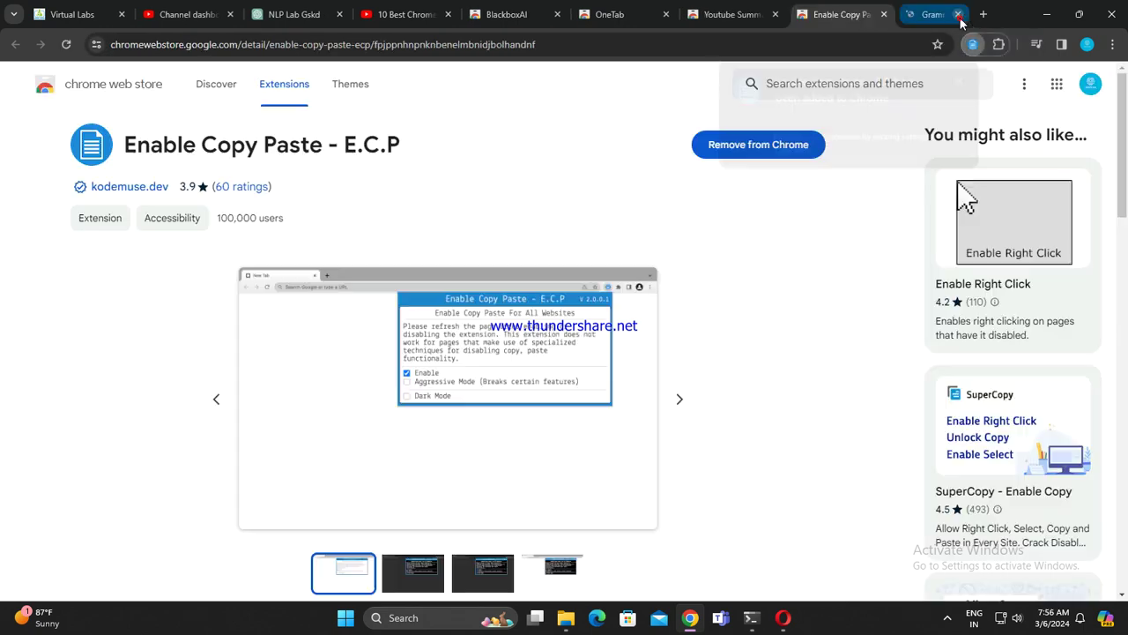
pyautogui.click(958, 15)
# Step: Add Youtube Summary with ChatGPT | VidRapid, then close its tab and the OneTab tab
pyautogui.click(782, 144)
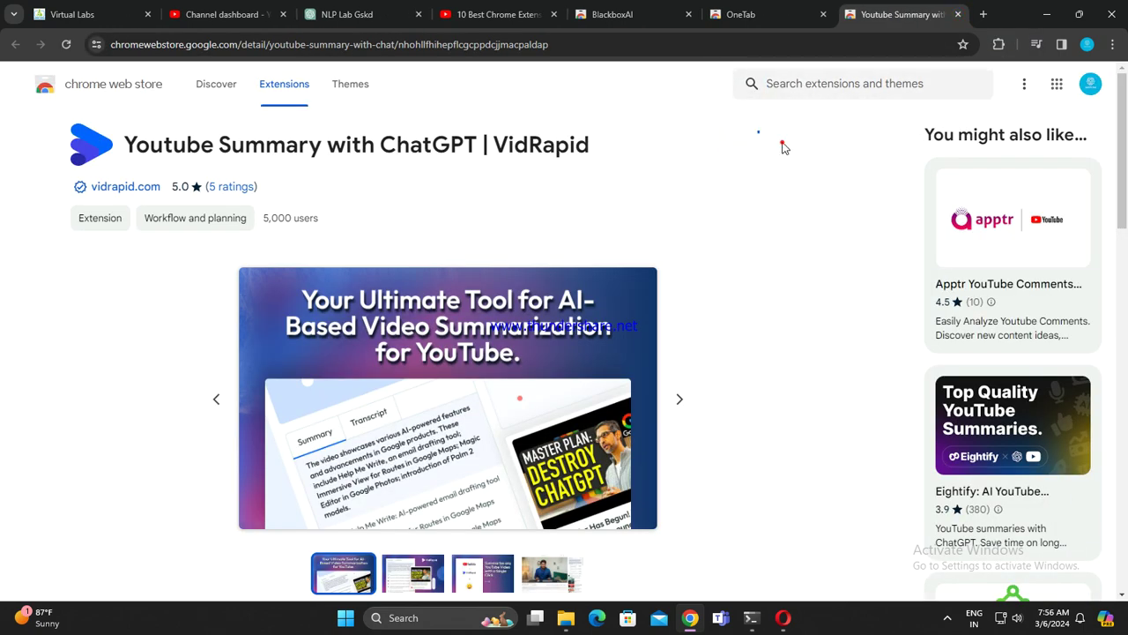
pyautogui.click(626, 195)
pyautogui.click(958, 14)
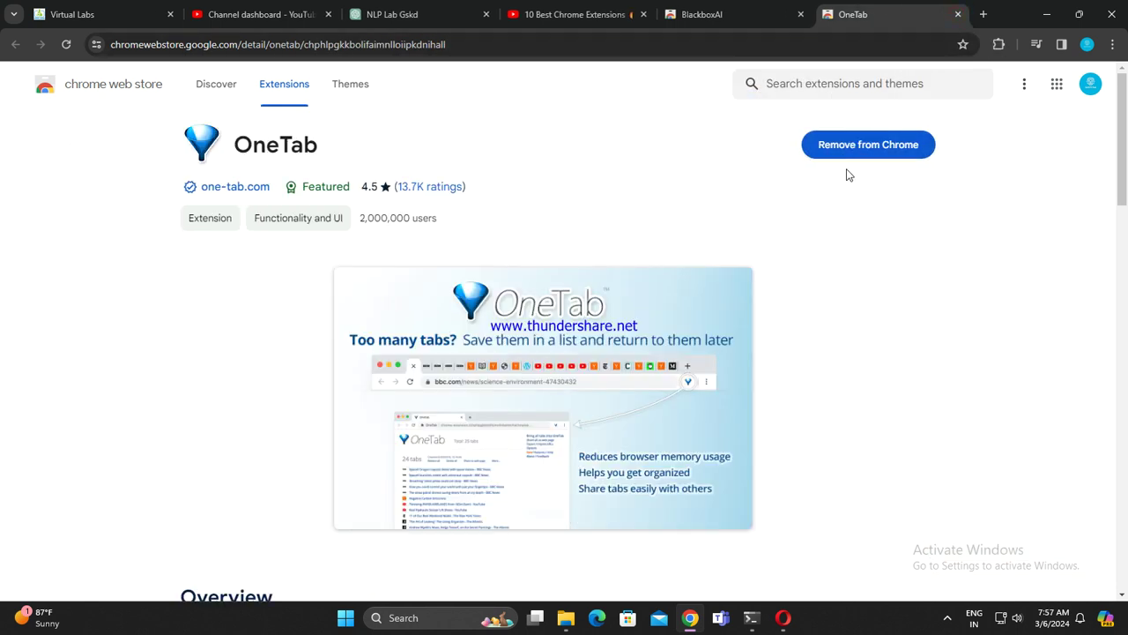
pyautogui.click(958, 14)
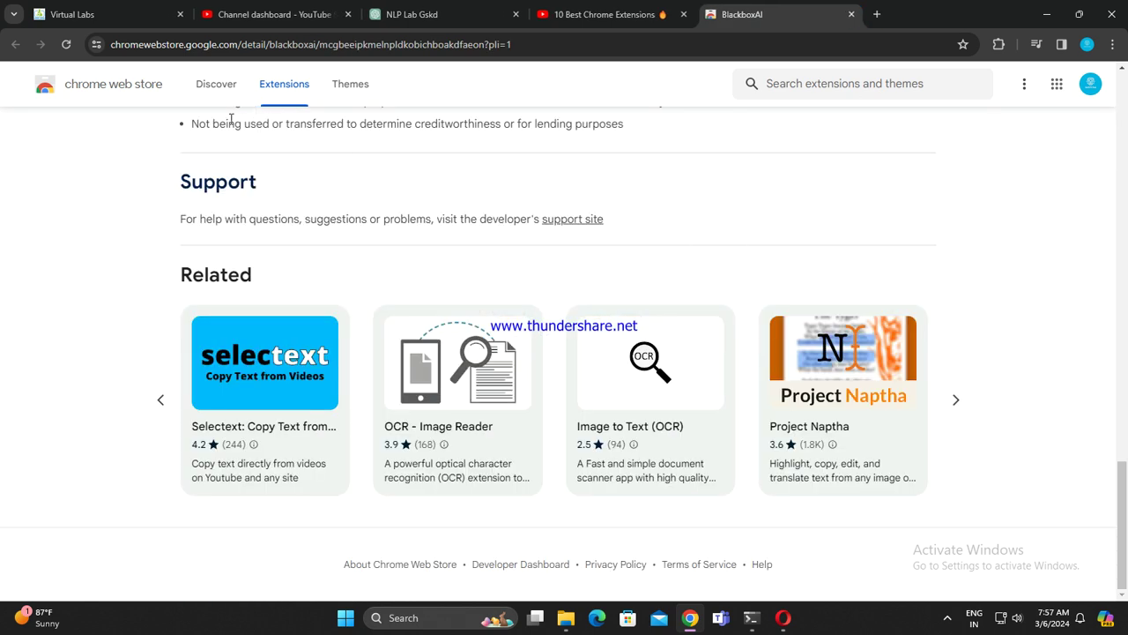
# Step: Open the store home in a background tab and install Selectext, closing its tutorial tab
pyautogui.rightClick(124, 94)
pyautogui.click(172, 102)
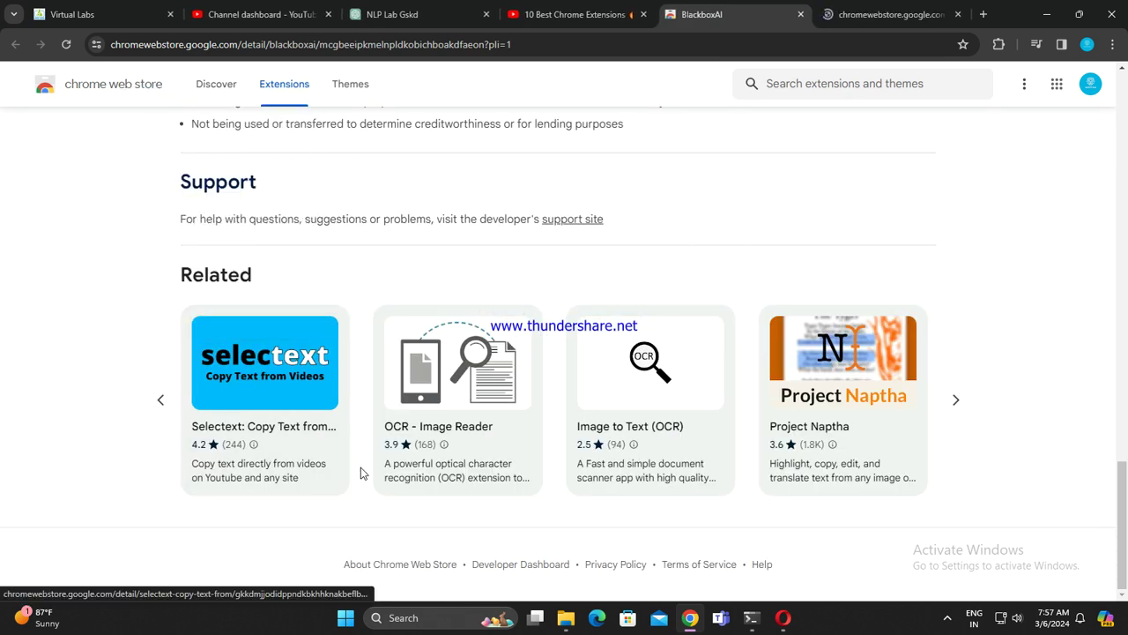
pyautogui.click(292, 450)
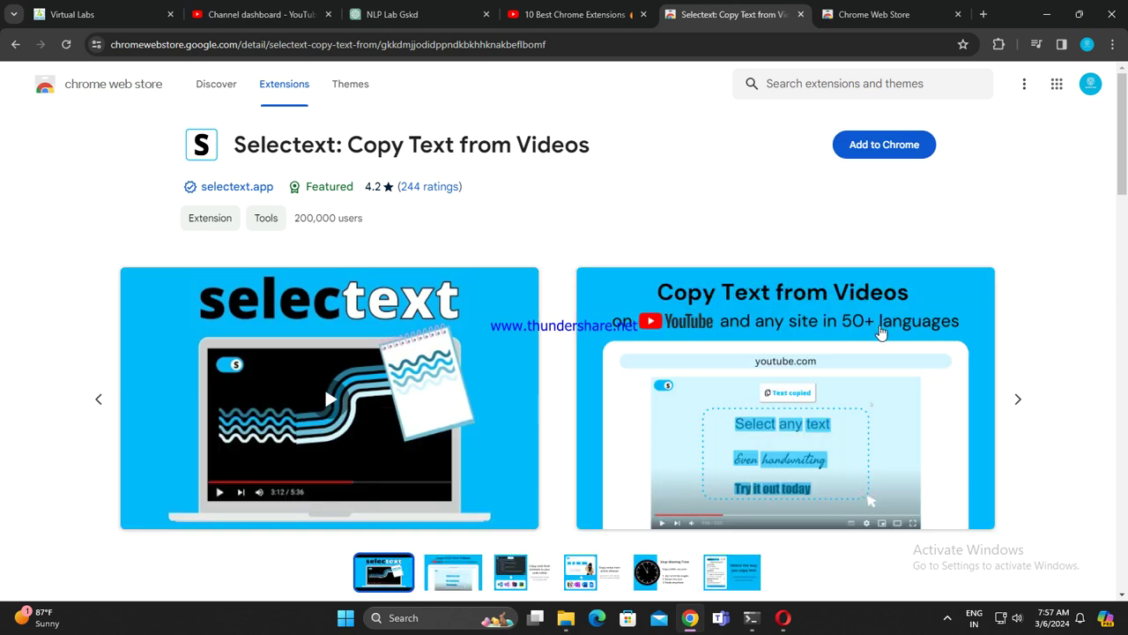
pyautogui.scroll(-4, 877, 321)
pyautogui.scroll(3, 871, 351)
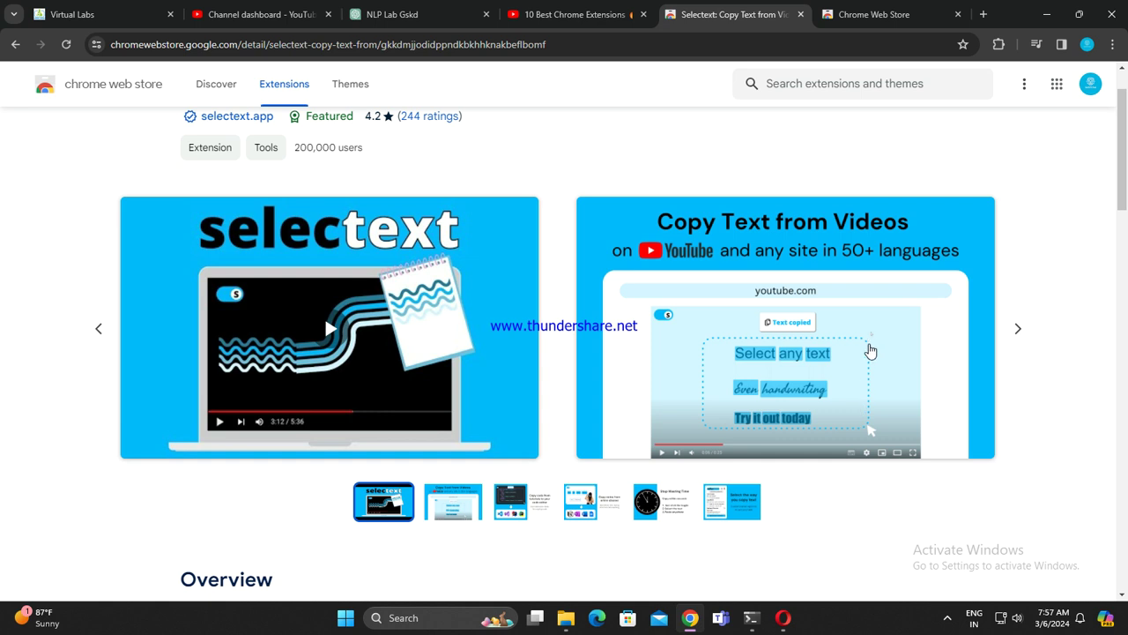
pyautogui.scroll(1, 870, 350)
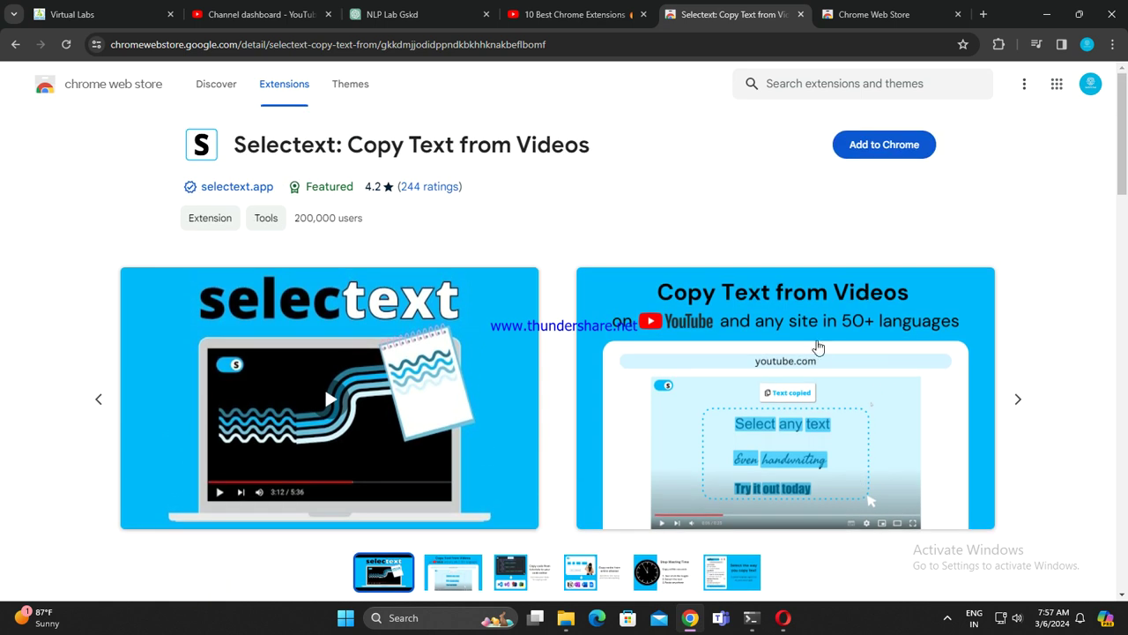
pyautogui.click(884, 145)
pyautogui.click(599, 170)
pyautogui.scroll(-10, 745, 534)
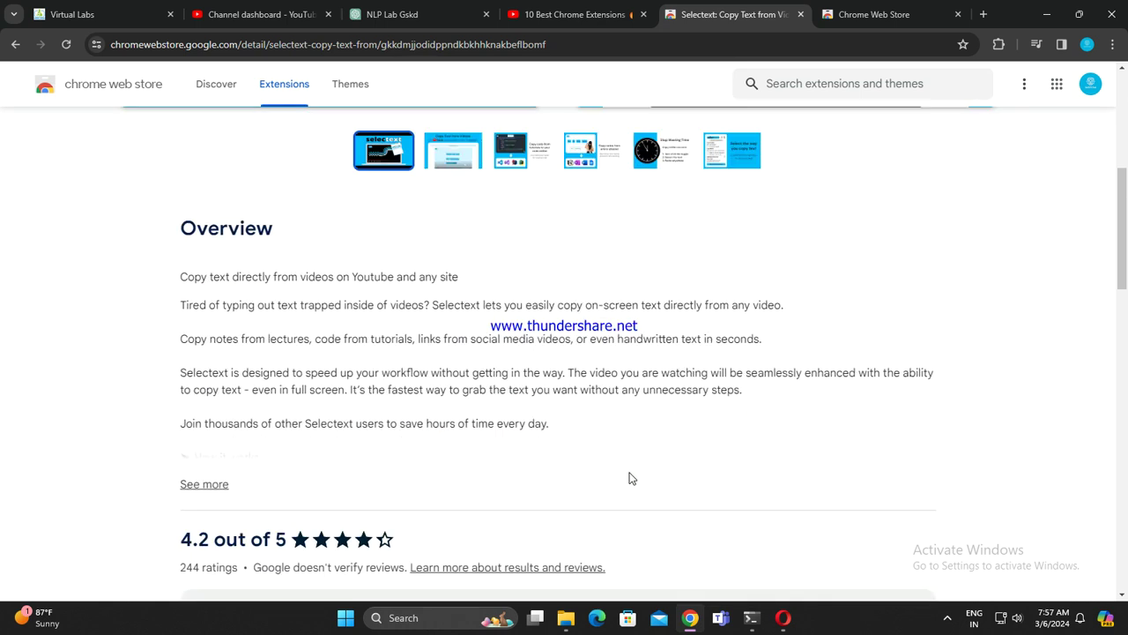
pyautogui.click(823, 26)
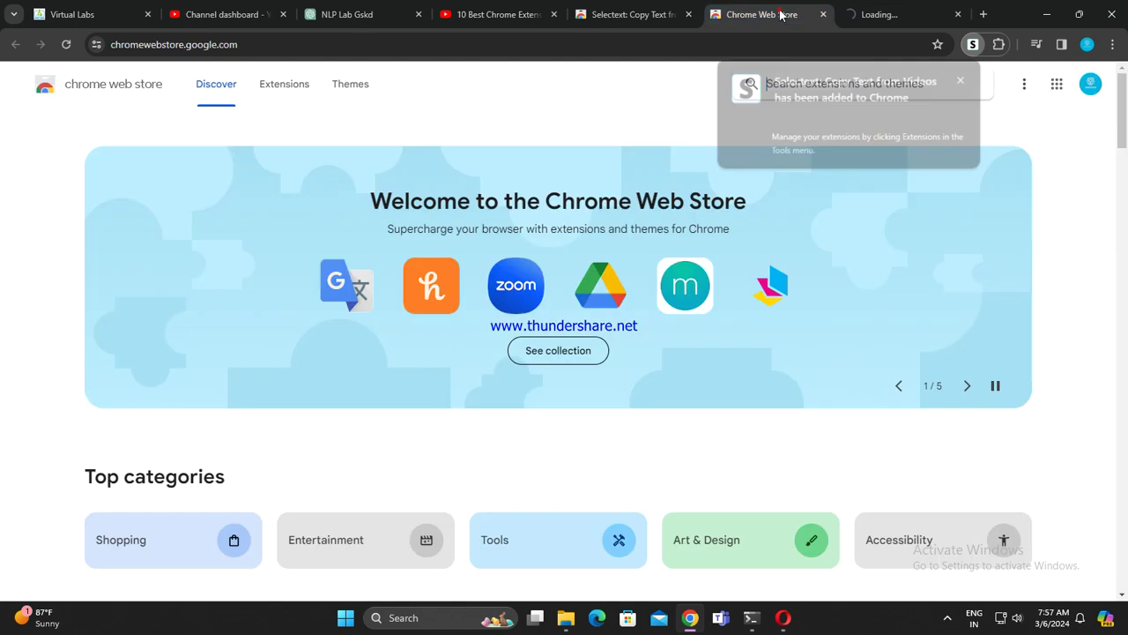
pyautogui.click(958, 14)
# Step: Install Image to Text (OCR) from Selectext's related extensions, closing its welcome tab
pyautogui.scroll(-5, 529, 383)
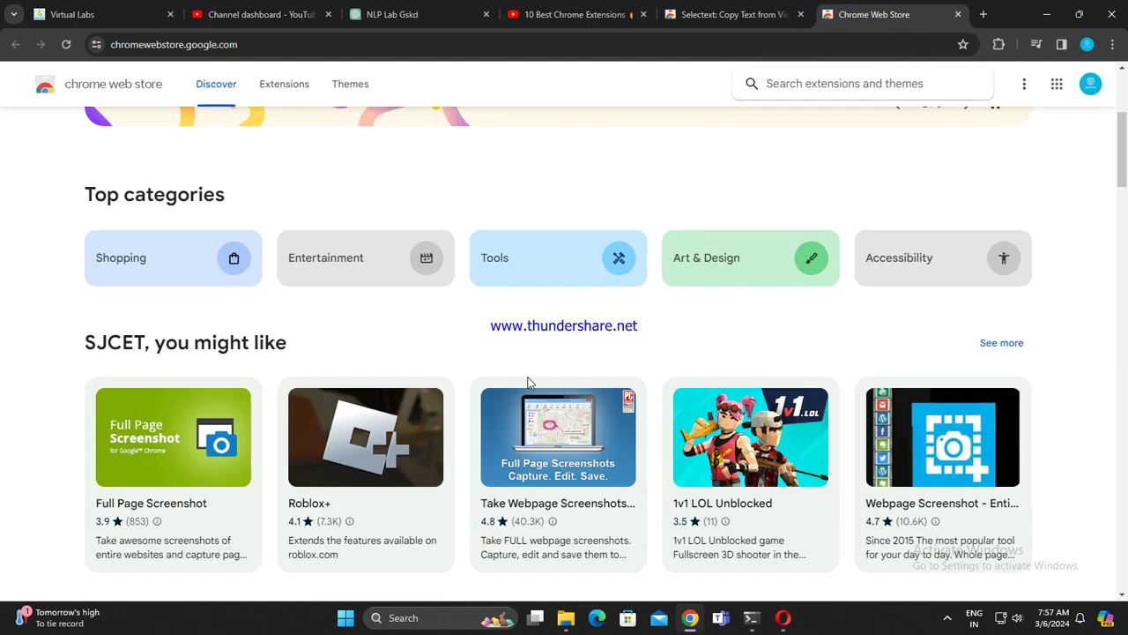
pyautogui.scroll(-4, 403, 424)
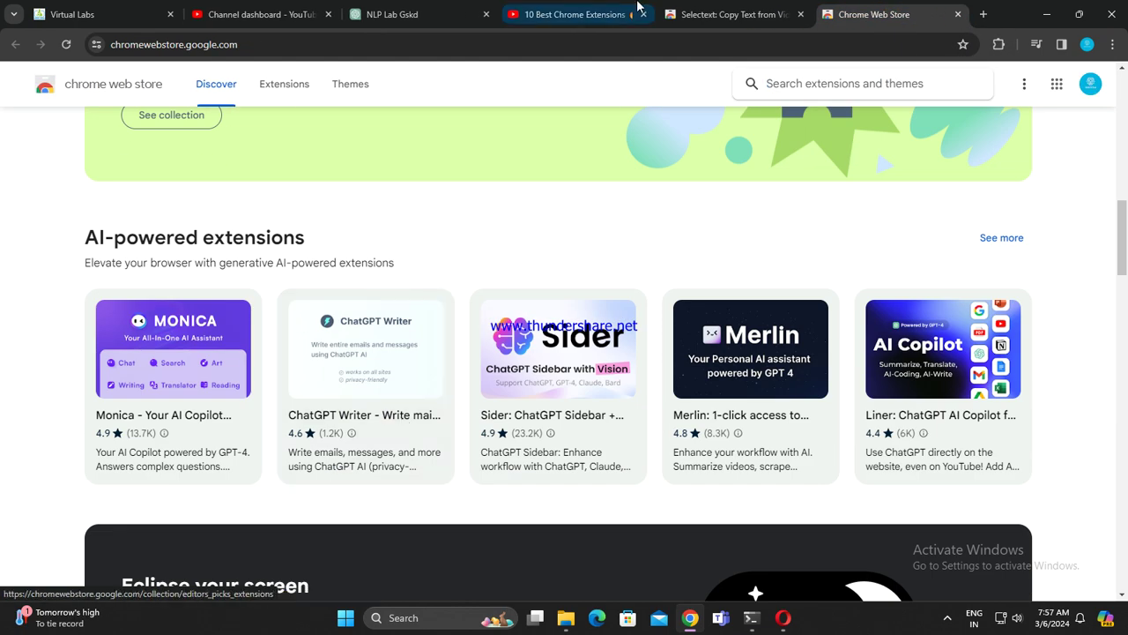
pyautogui.click(696, 14)
pyautogui.scroll(-8, 390, 485)
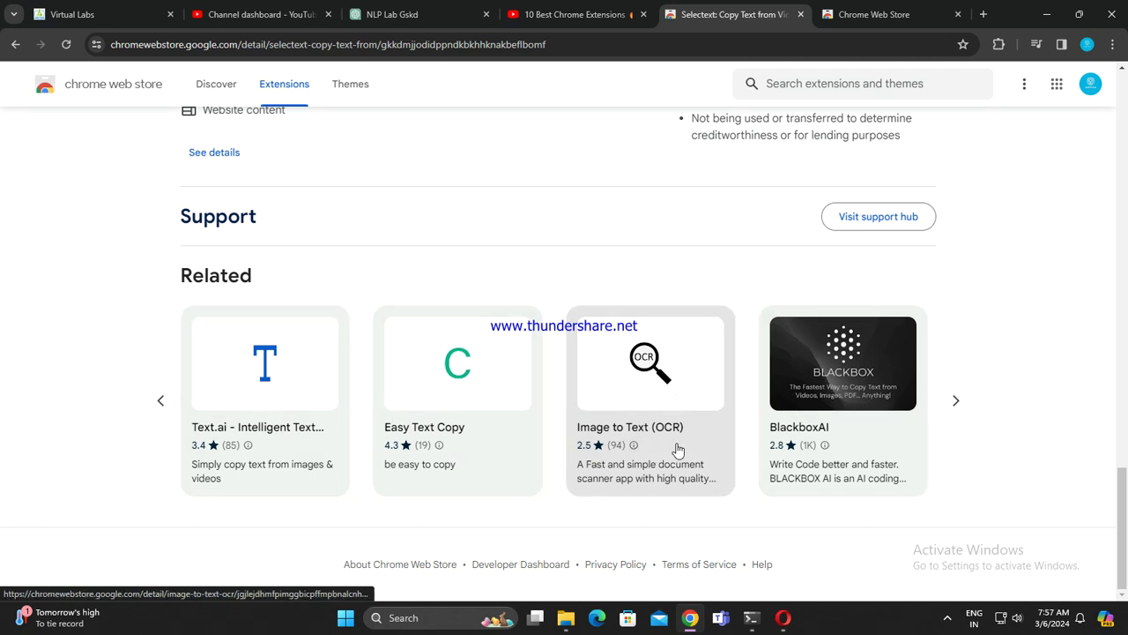
pyautogui.click(833, 396)
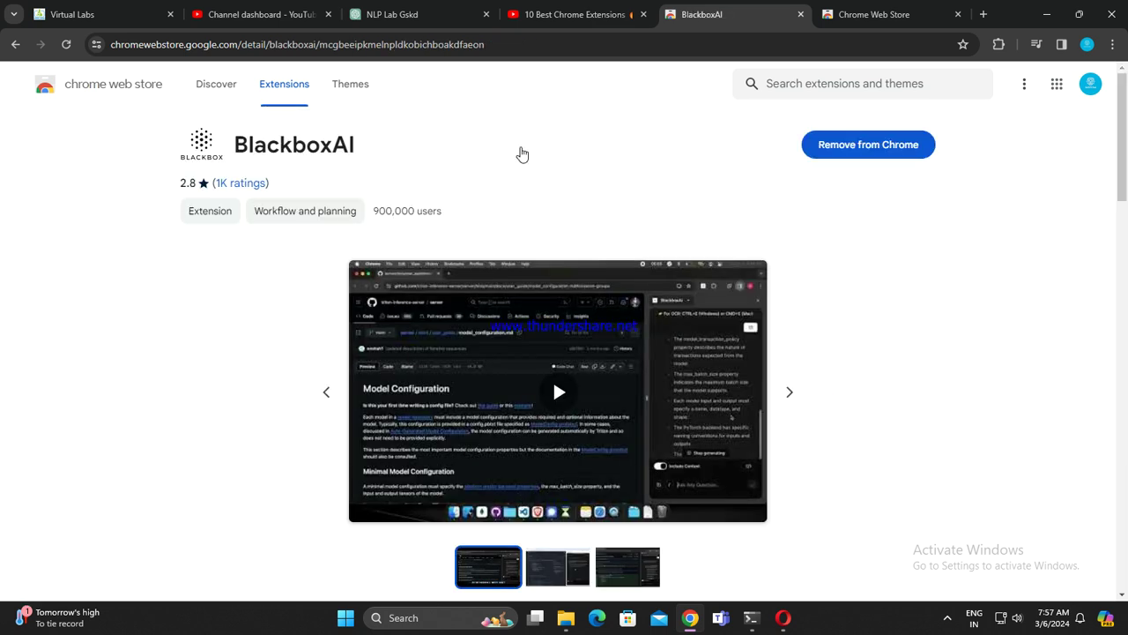
pyautogui.click(3, 39)
pyautogui.click(652, 401)
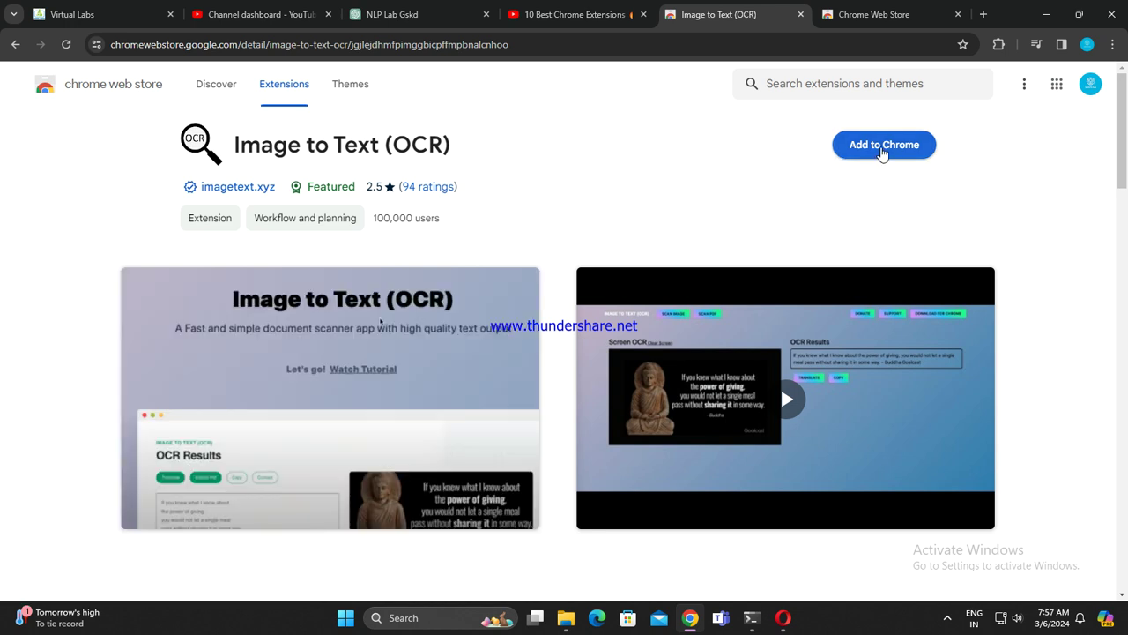
pyautogui.click(882, 151)
pyautogui.click(625, 173)
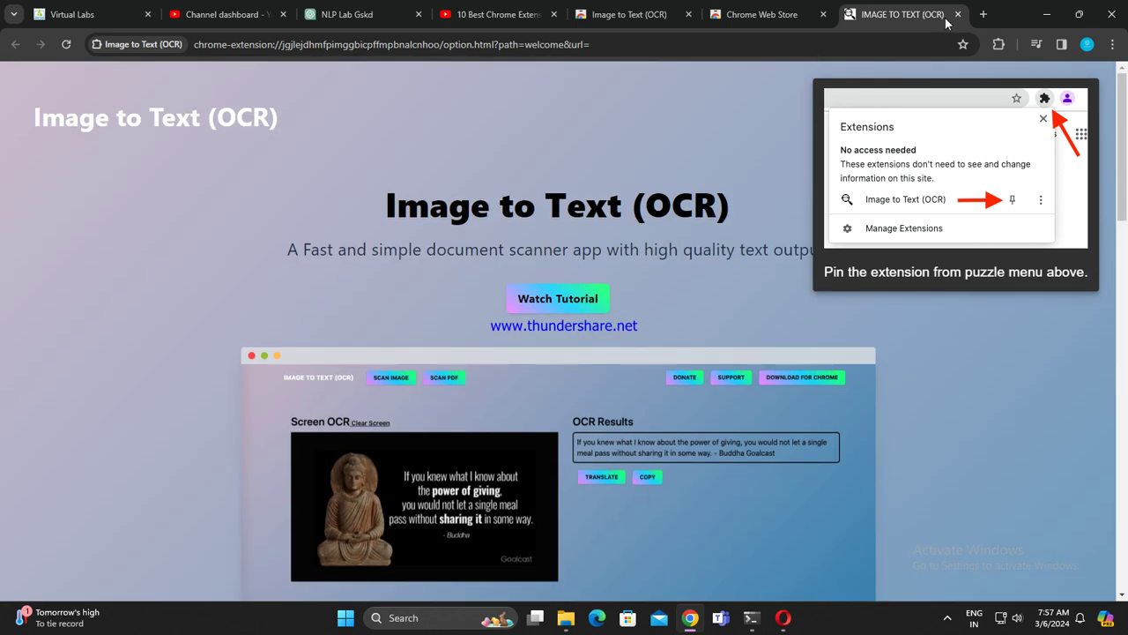
pyautogui.click(957, 14)
pyautogui.click(728, 14)
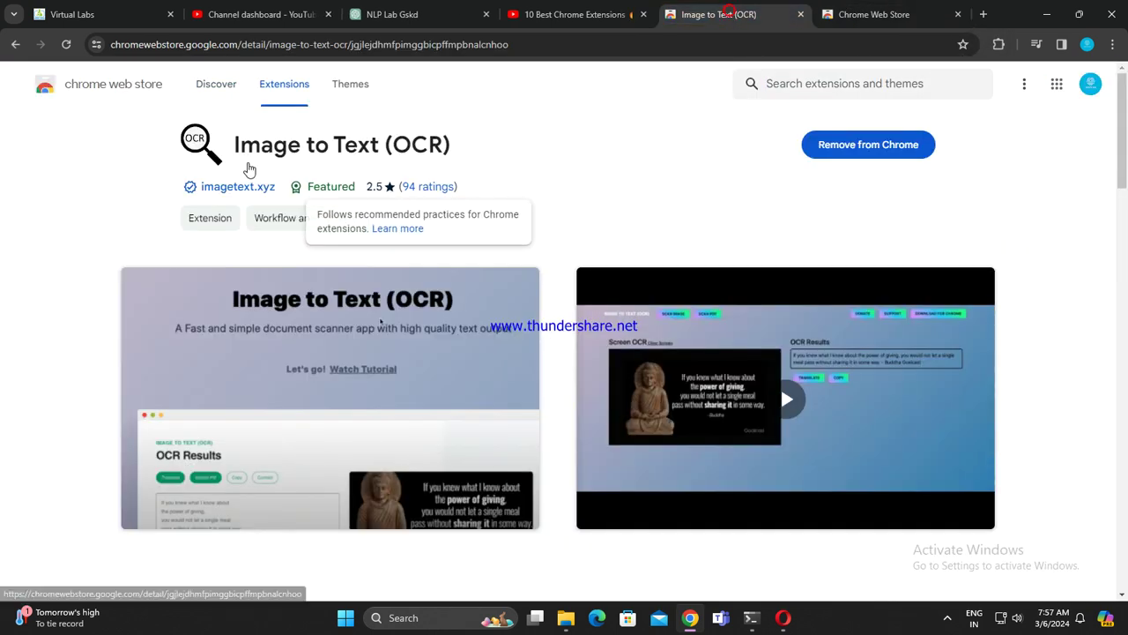
# Step: Install Easy Text Copy and Text.ai from Selectext's related extensions
pyautogui.click(15, 44)
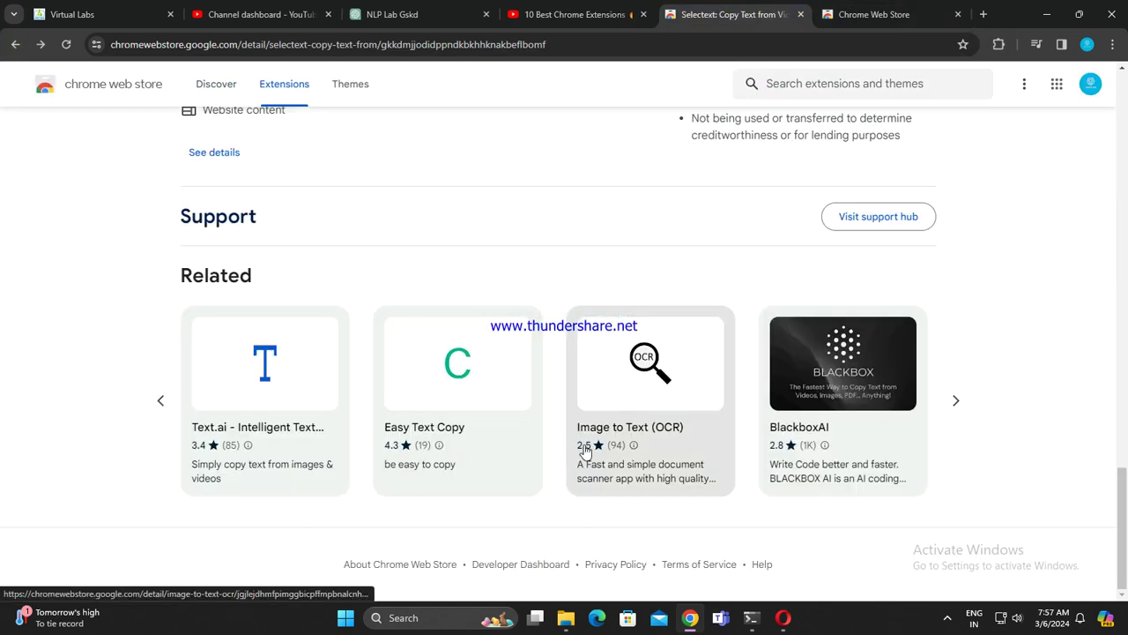
pyautogui.click(464, 365)
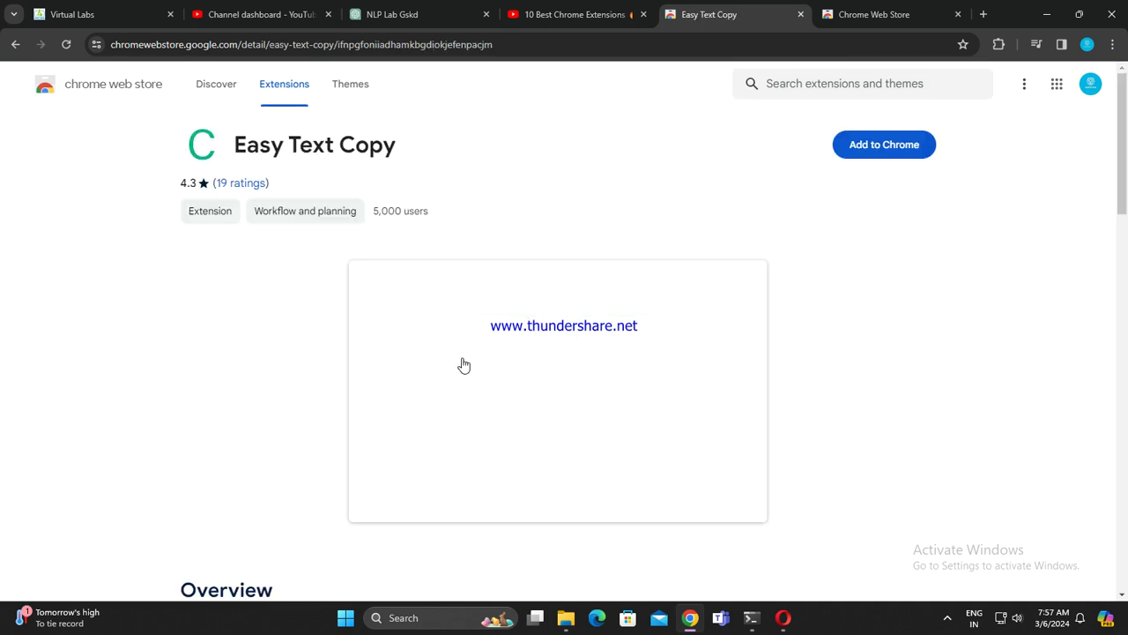
pyautogui.click(884, 145)
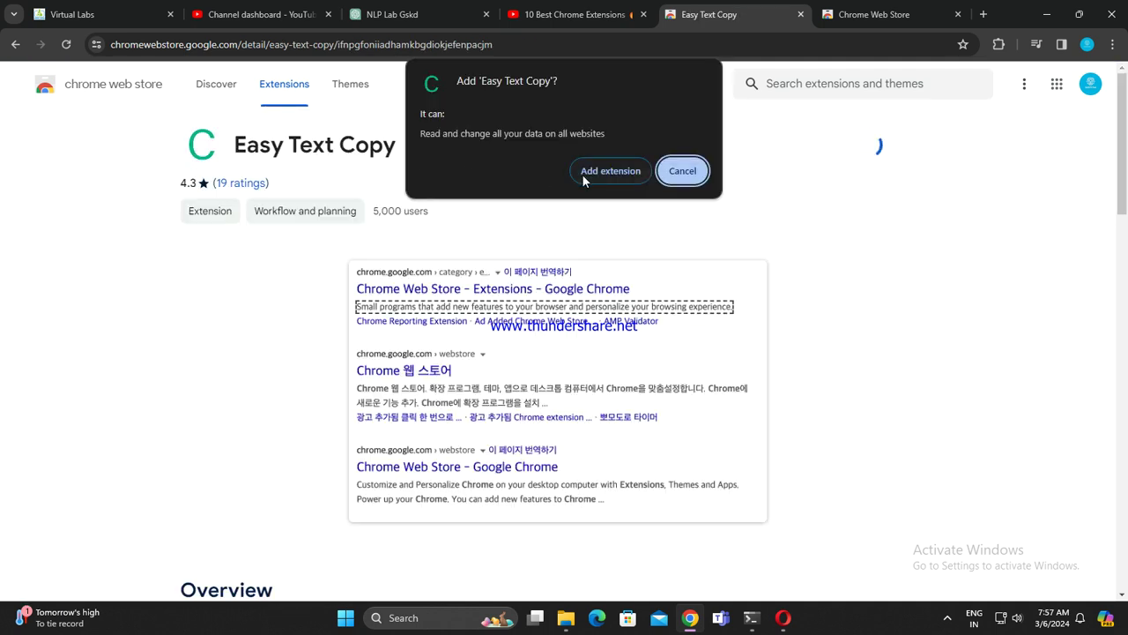
pyautogui.click(602, 167)
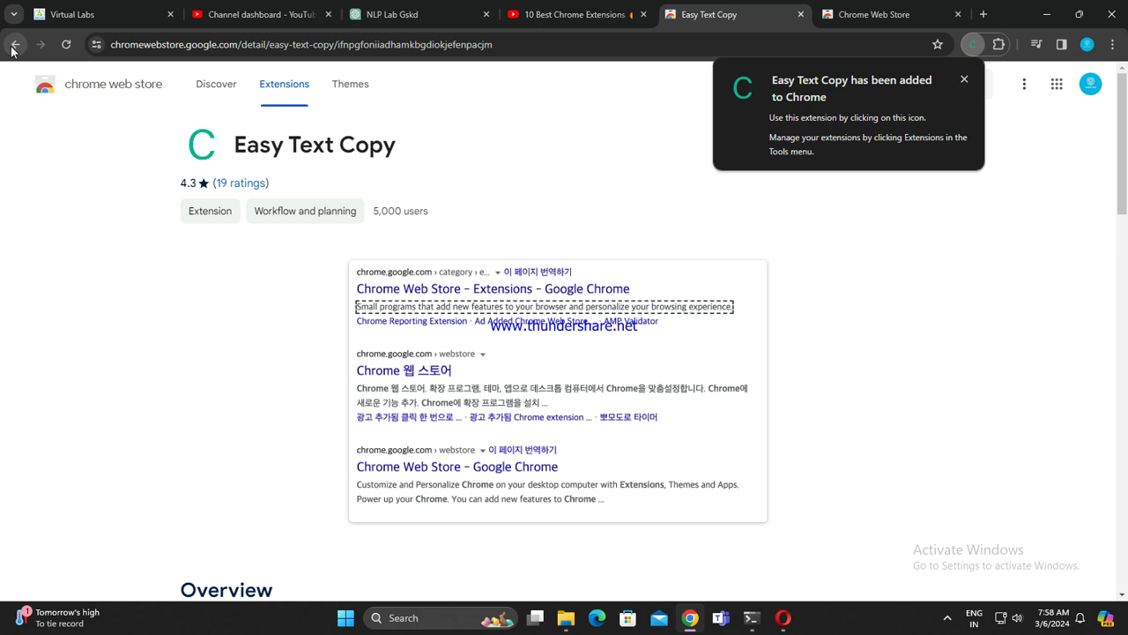
pyautogui.click(15, 44)
pyautogui.click(307, 384)
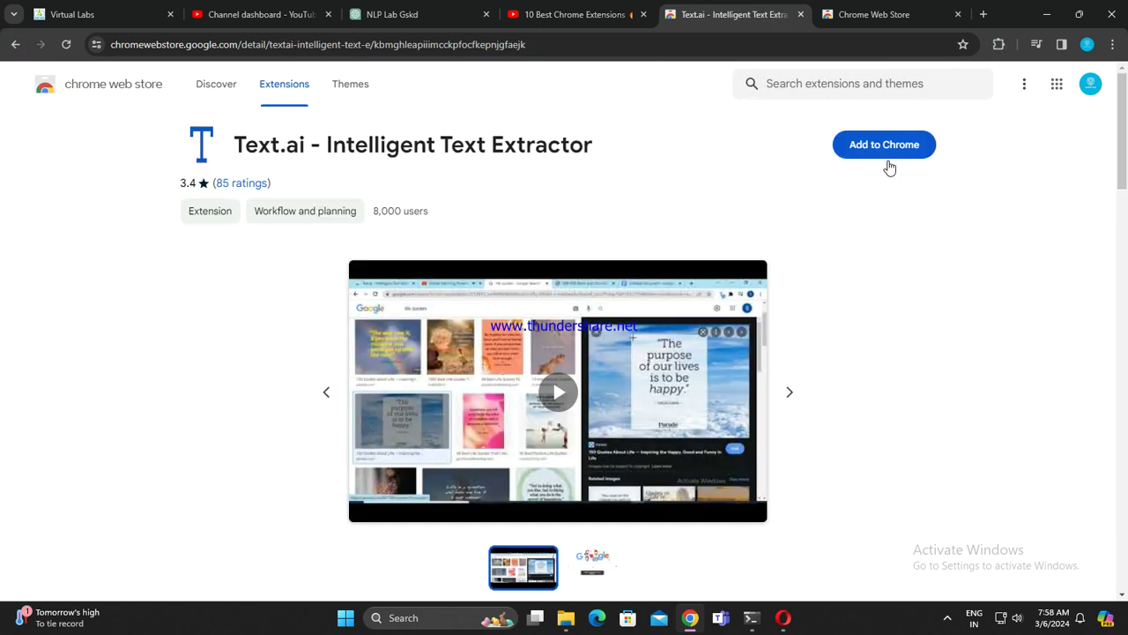
pyautogui.click(888, 148)
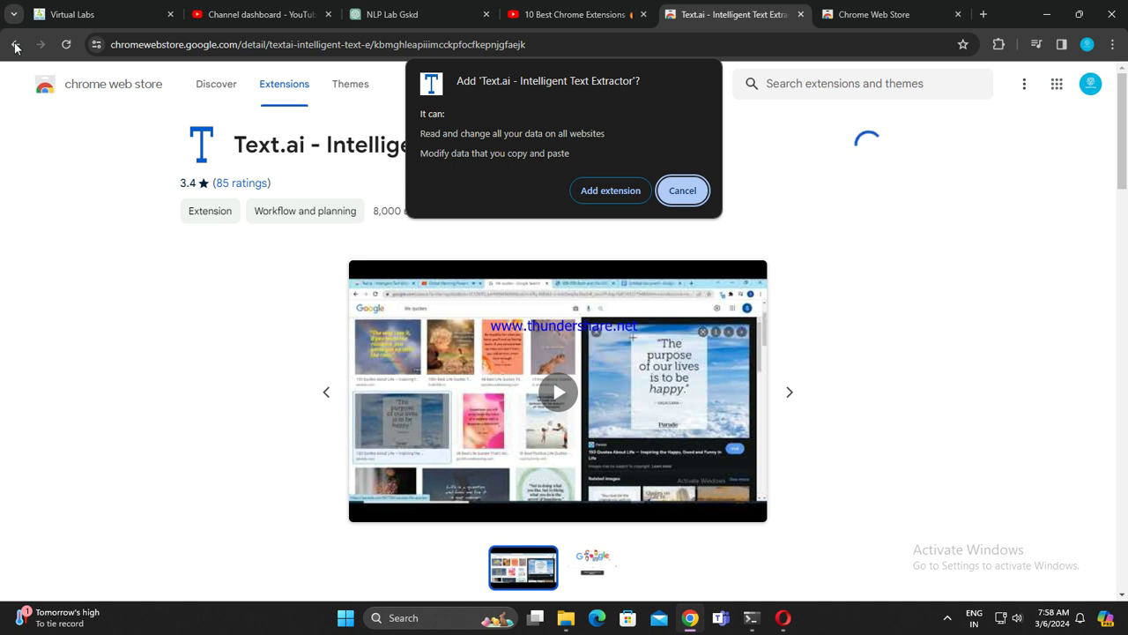
pyautogui.click(583, 185)
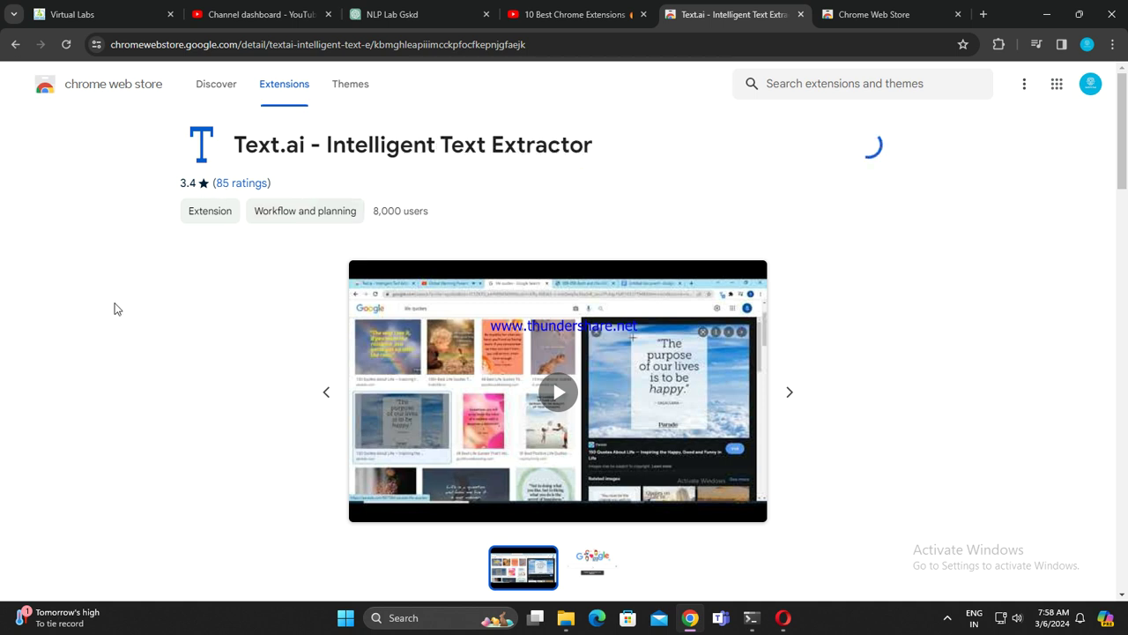
pyautogui.click(17, 45)
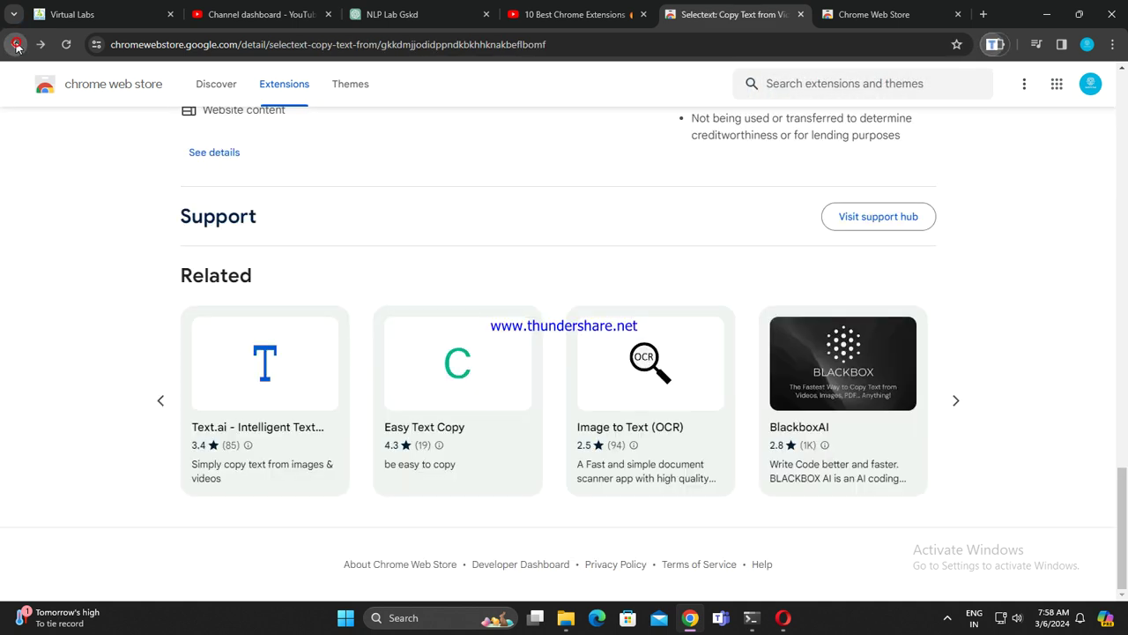
pyautogui.click(872, 13)
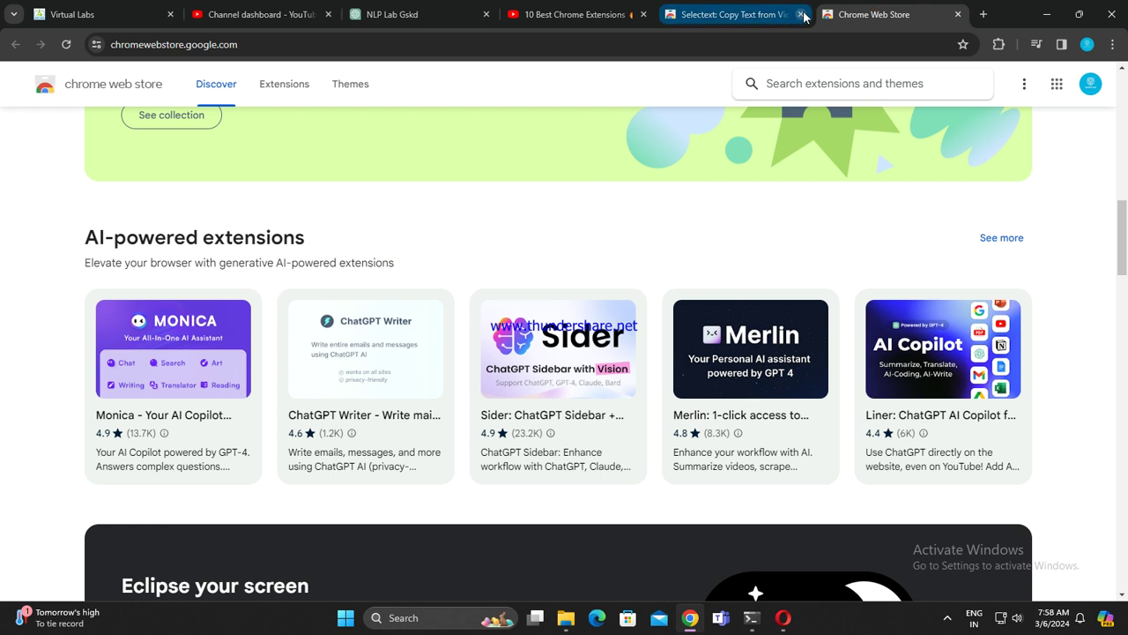
# Step: Close the Selectext tab and open the Monica - Your AI Copilot detail page
pyautogui.click(800, 14)
pyautogui.scroll(10, 292, 406)
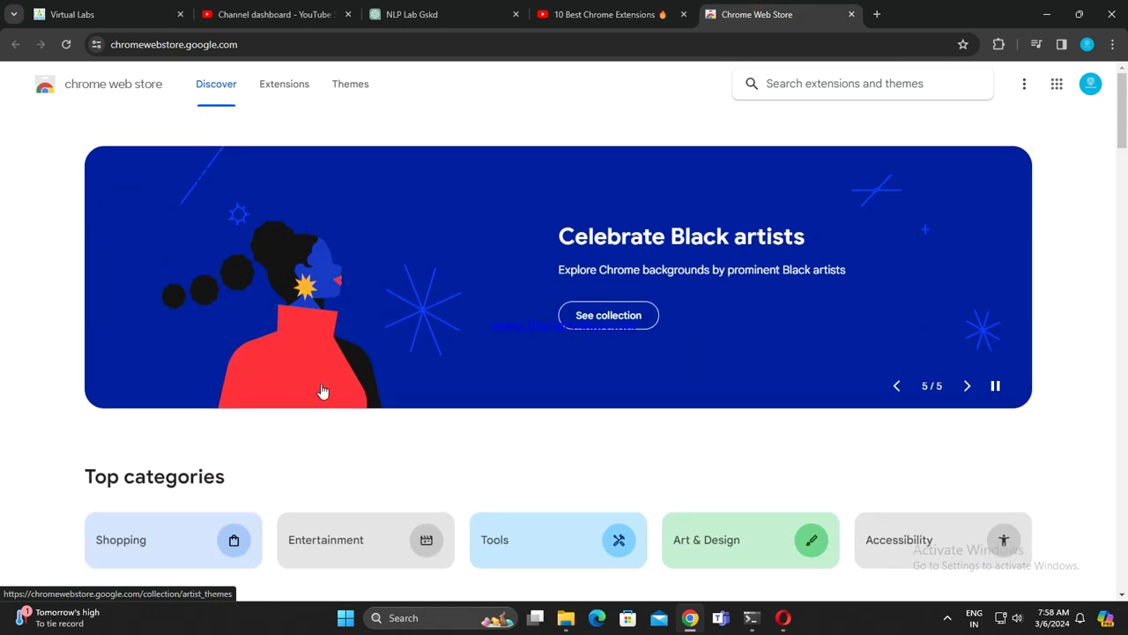
pyautogui.scroll(-3, 320, 391)
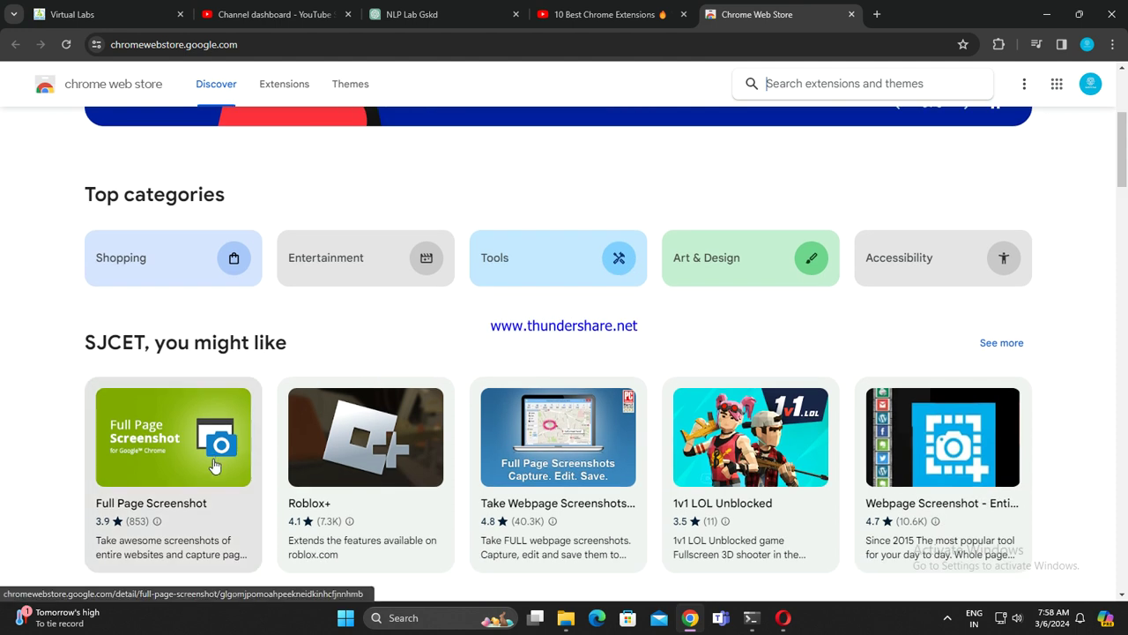
pyautogui.scroll(-1, 214, 458)
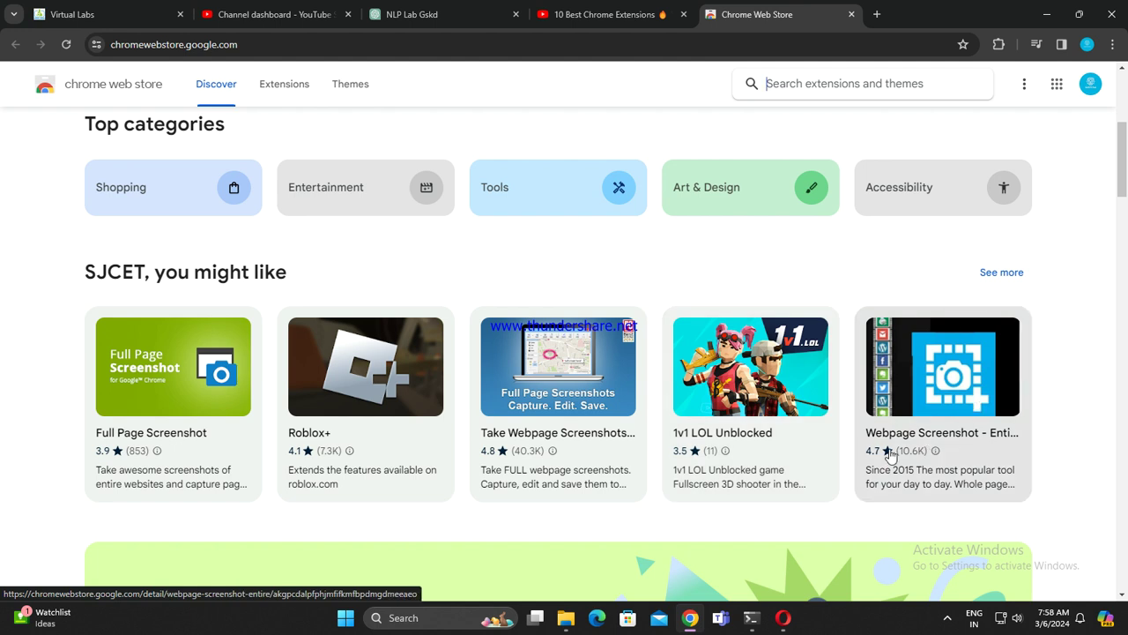
pyautogui.scroll(-7, 768, 503)
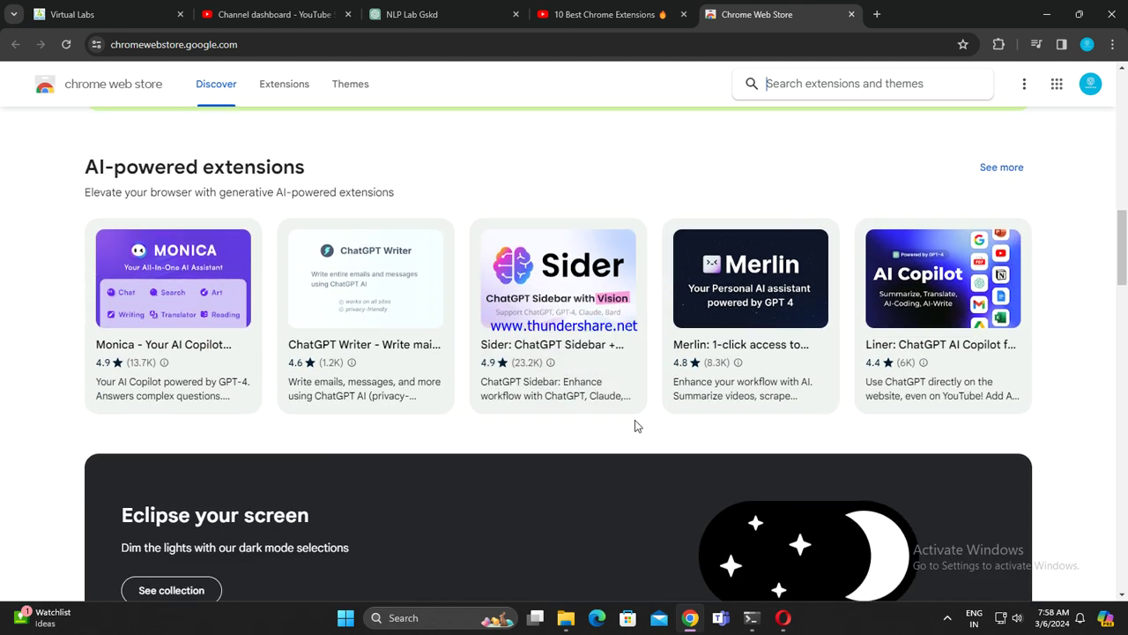
pyautogui.click(208, 322)
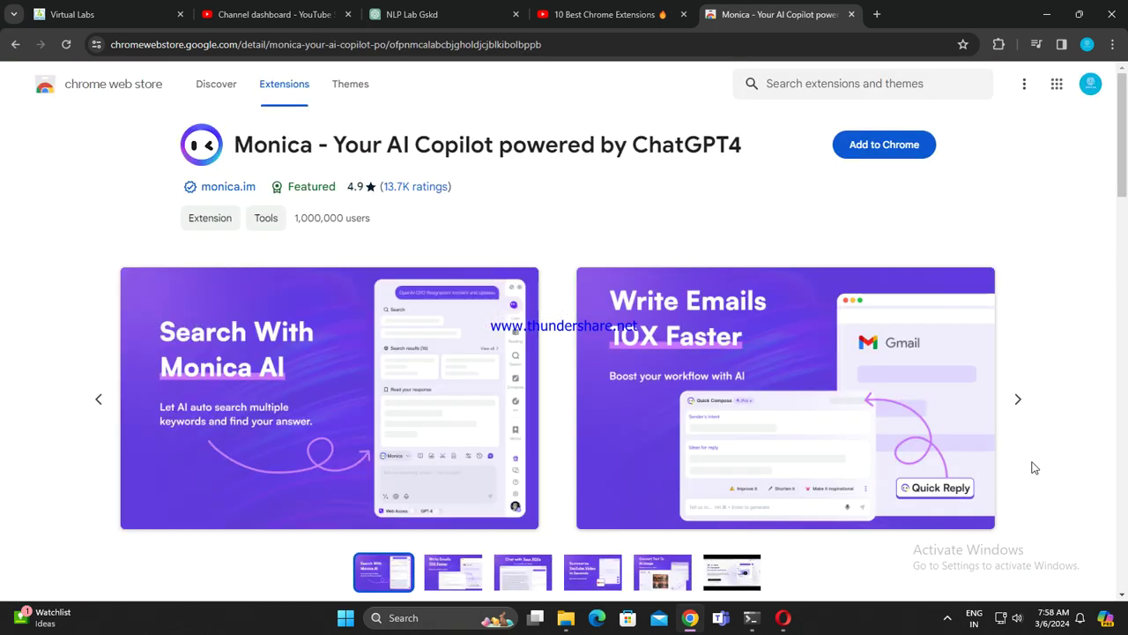
pyautogui.scroll(-9, 685, 347)
pyautogui.scroll(5, 675, 344)
pyautogui.scroll(4, 727, 311)
# Step: Add Monica to Chrome, then dismiss the added notice and close the monica.im login tab
pyautogui.click(899, 144)
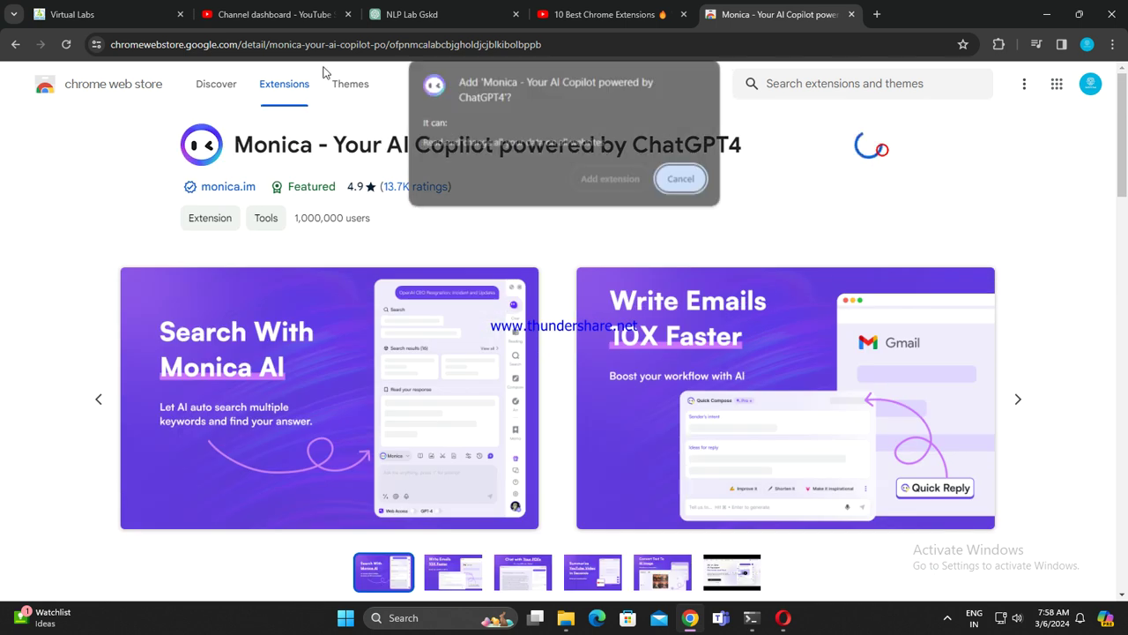
pyautogui.click(612, 179)
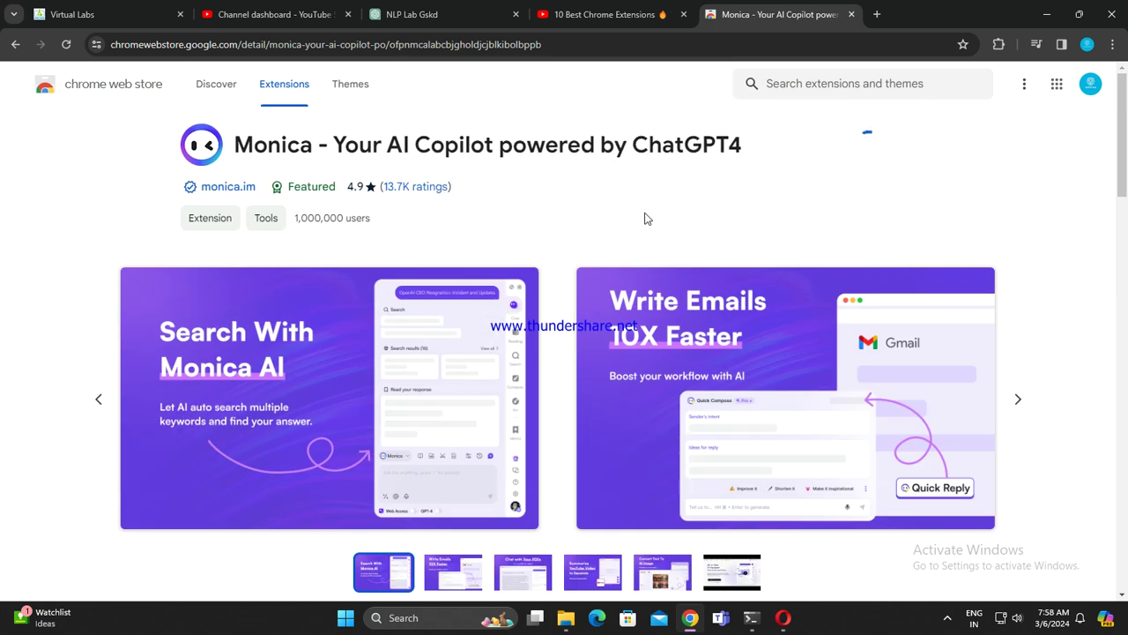
pyautogui.click(14, 46)
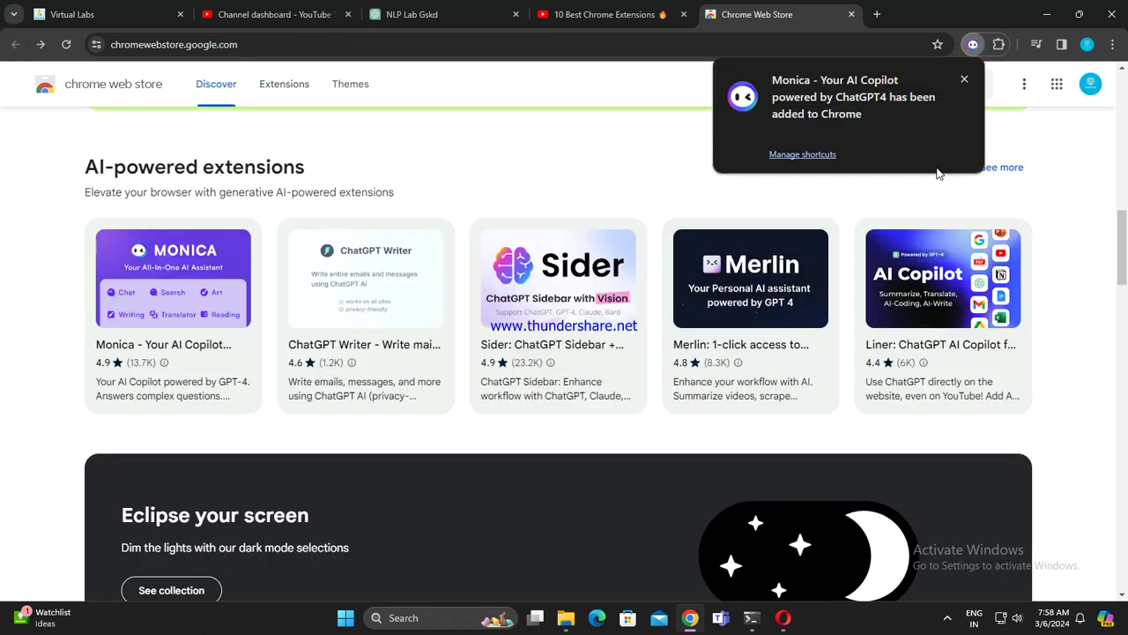
pyautogui.click(964, 80)
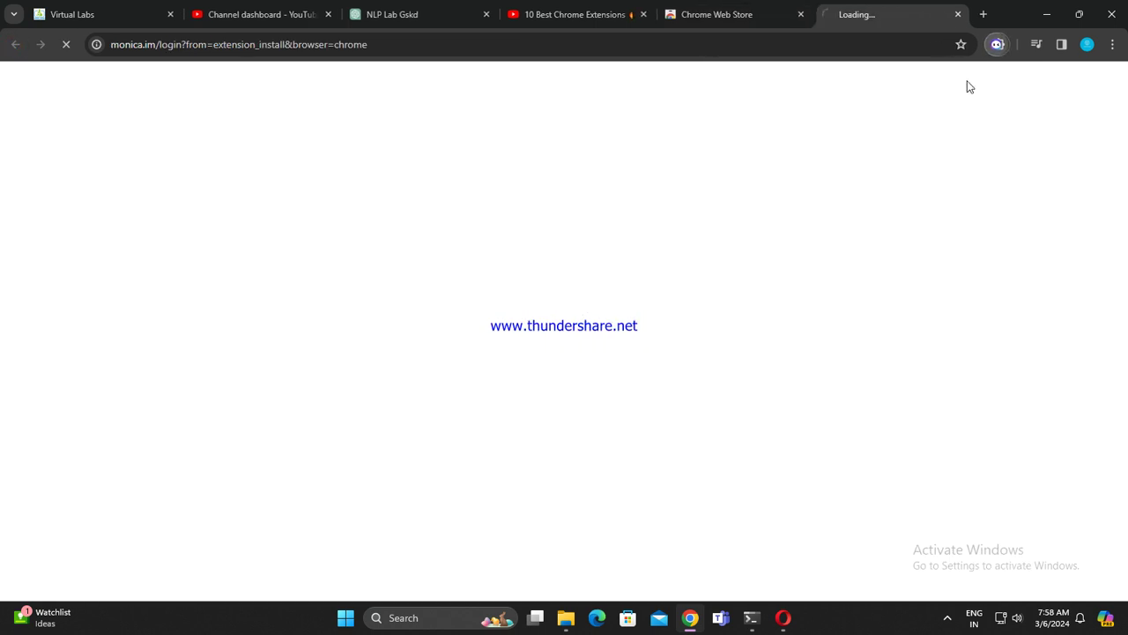
pyautogui.click(958, 15)
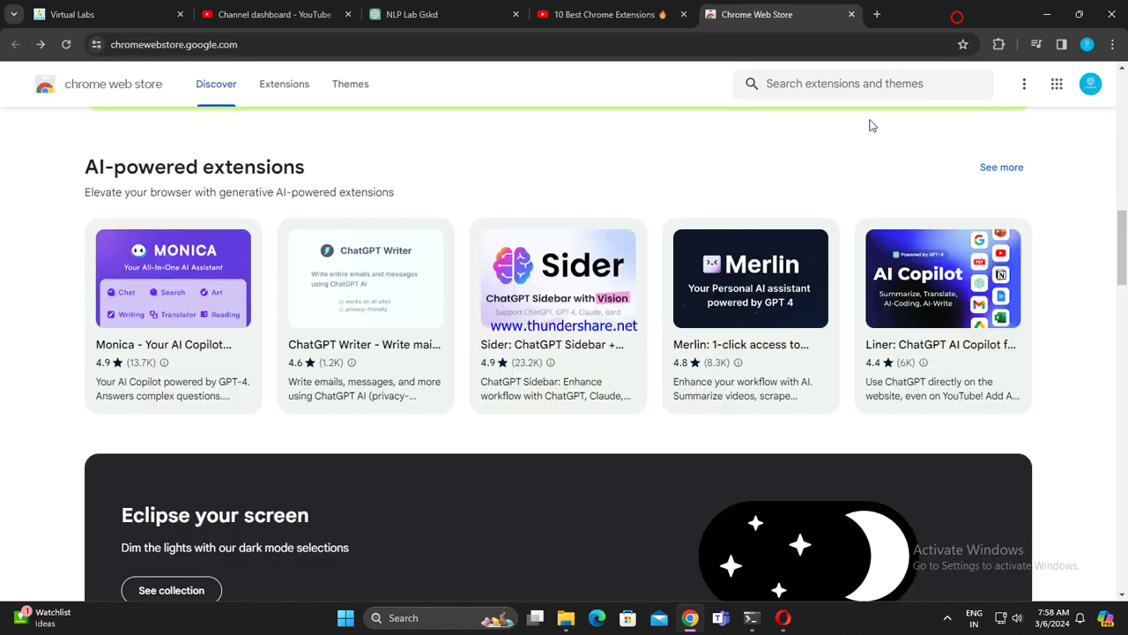
# Step: Install ChatGPT Writer and close its installed page
pyautogui.click(375, 282)
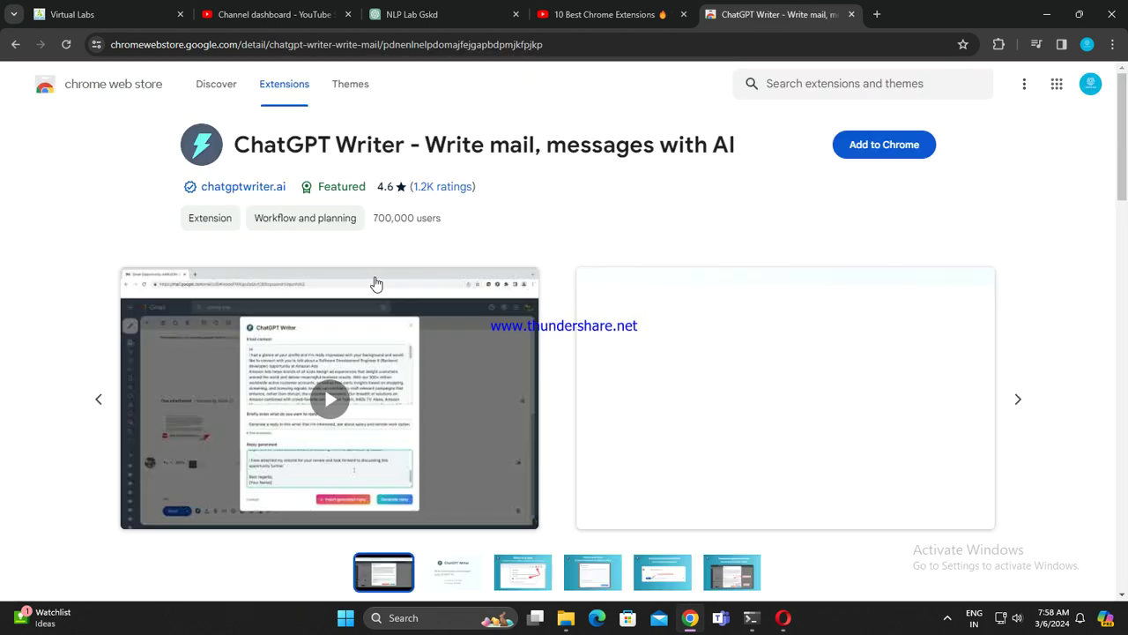
pyautogui.click(844, 146)
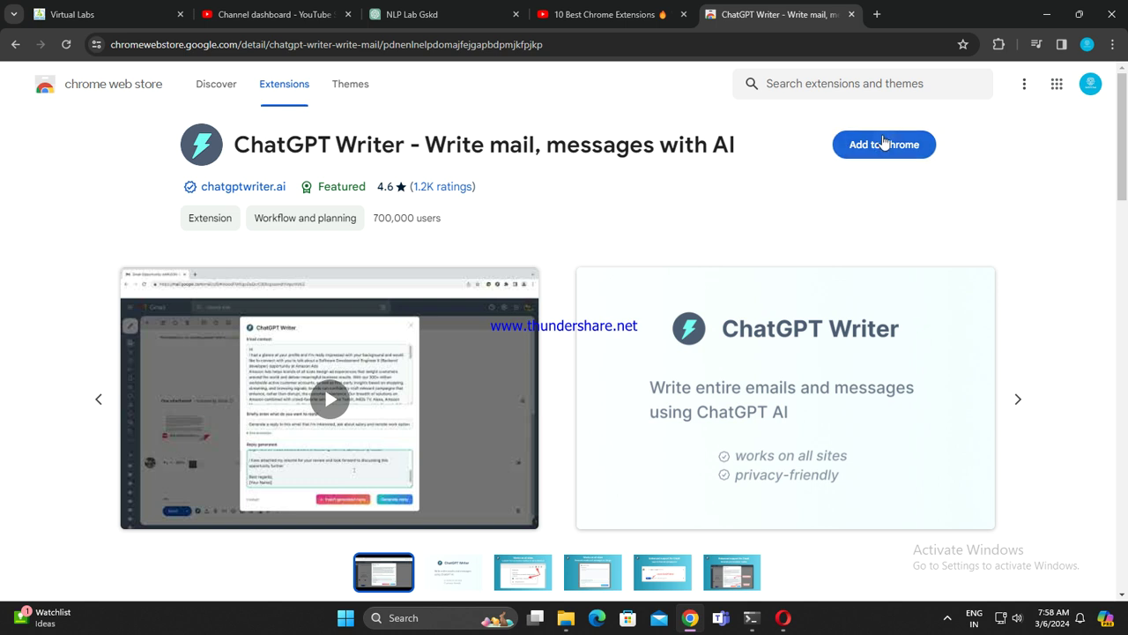
pyautogui.click(612, 171)
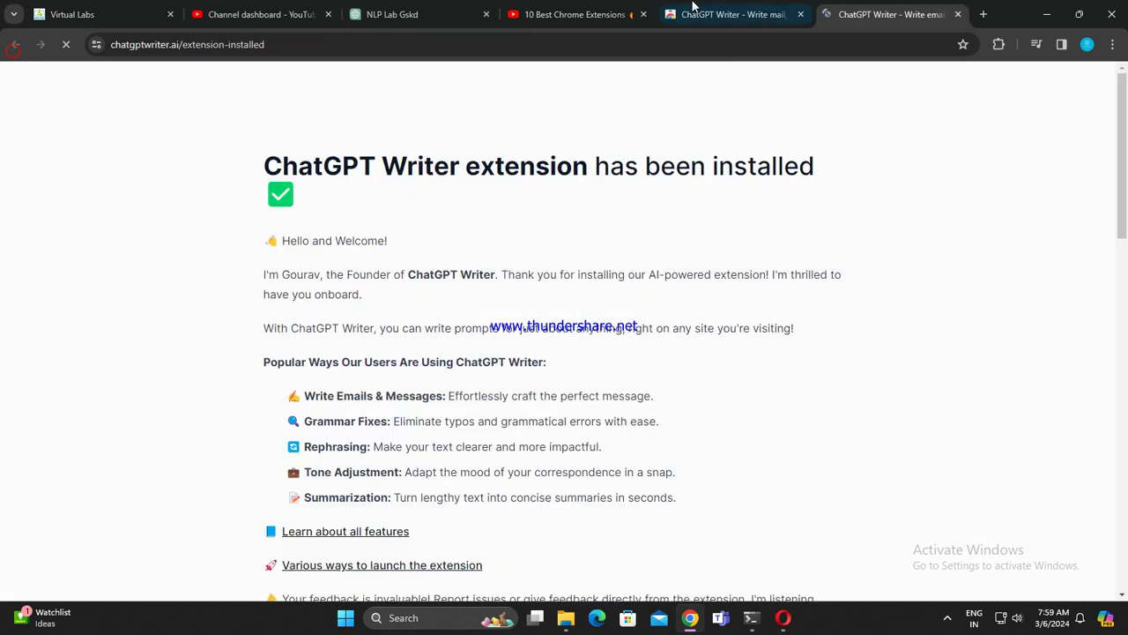
pyautogui.click(957, 14)
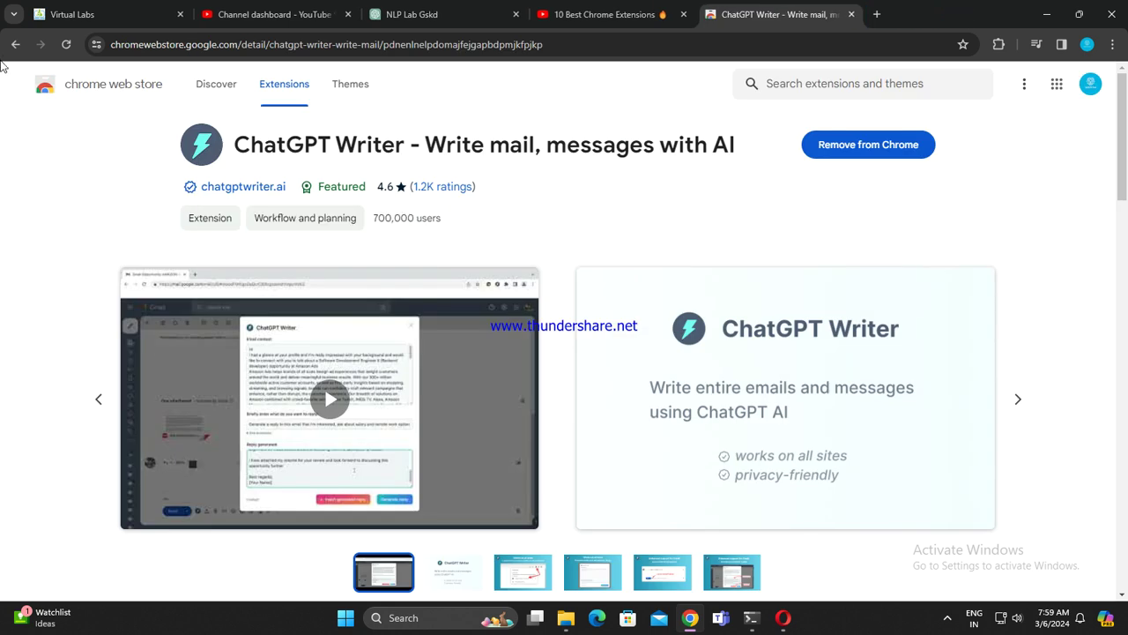
pyautogui.click(15, 44)
# Step: Install Sider: ChatGPT Sidebar and close its welcome setup page
pyautogui.click(614, 311)
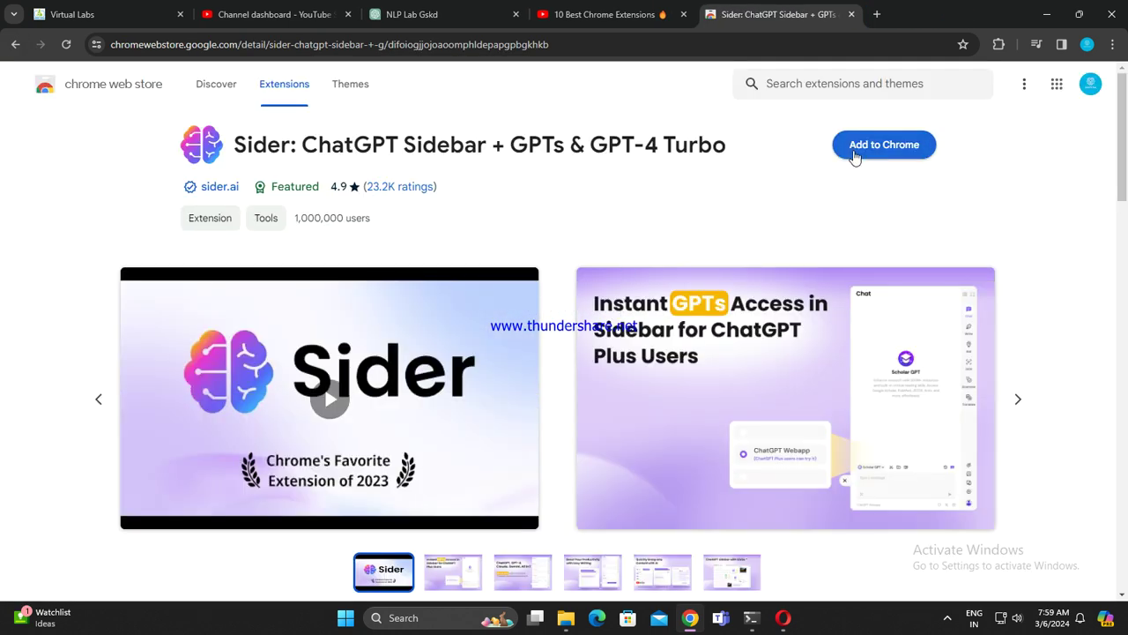
pyautogui.click(858, 148)
pyautogui.click(607, 171)
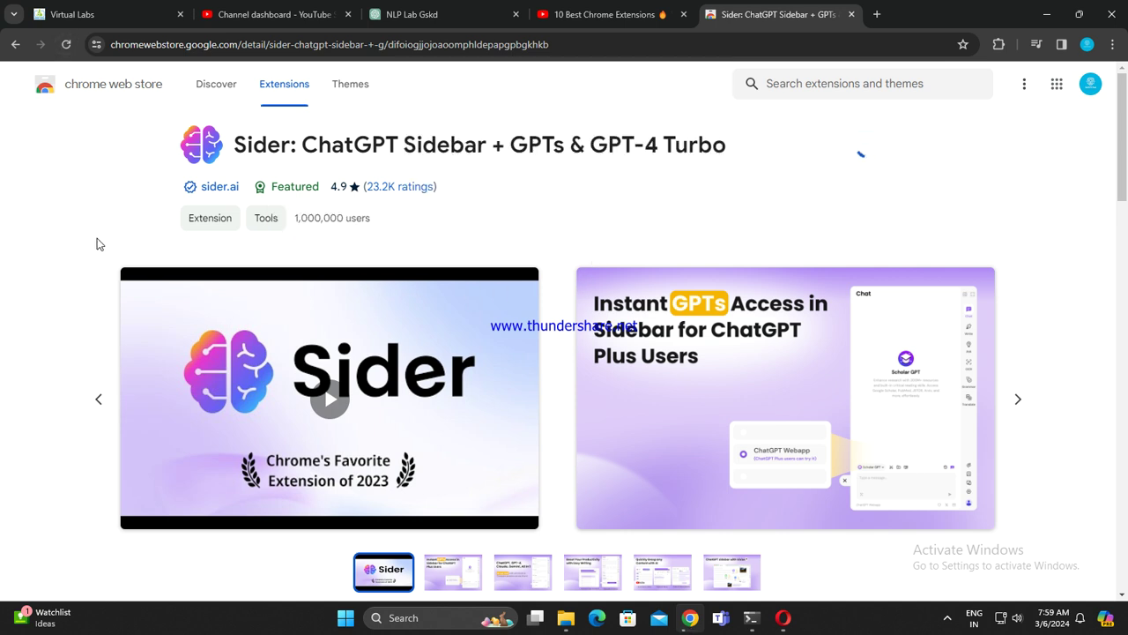
pyautogui.click(17, 45)
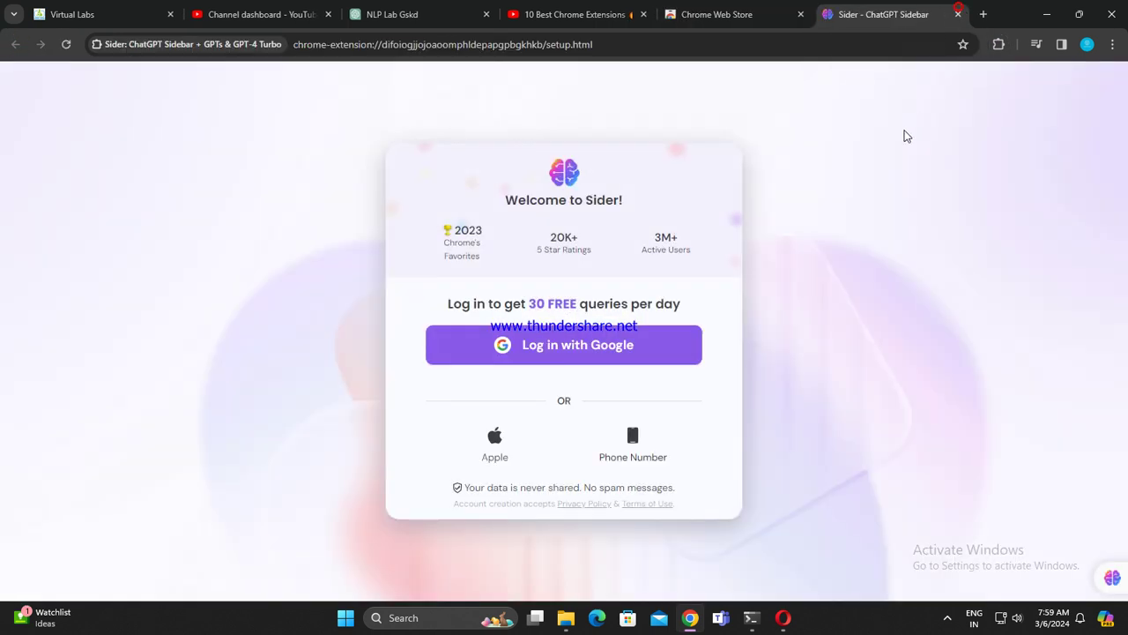
pyautogui.click(957, 14)
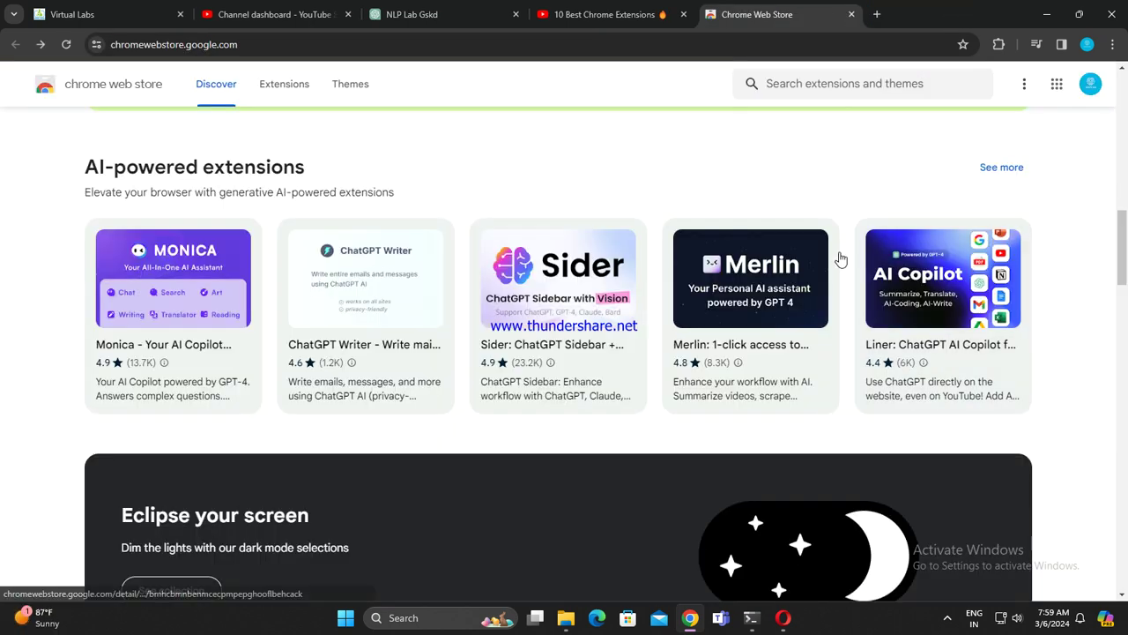
# Step: Add the Merlin extension to Chrome and go back to the listing
pyautogui.scroll(-1, 829, 238)
pyautogui.click(757, 213)
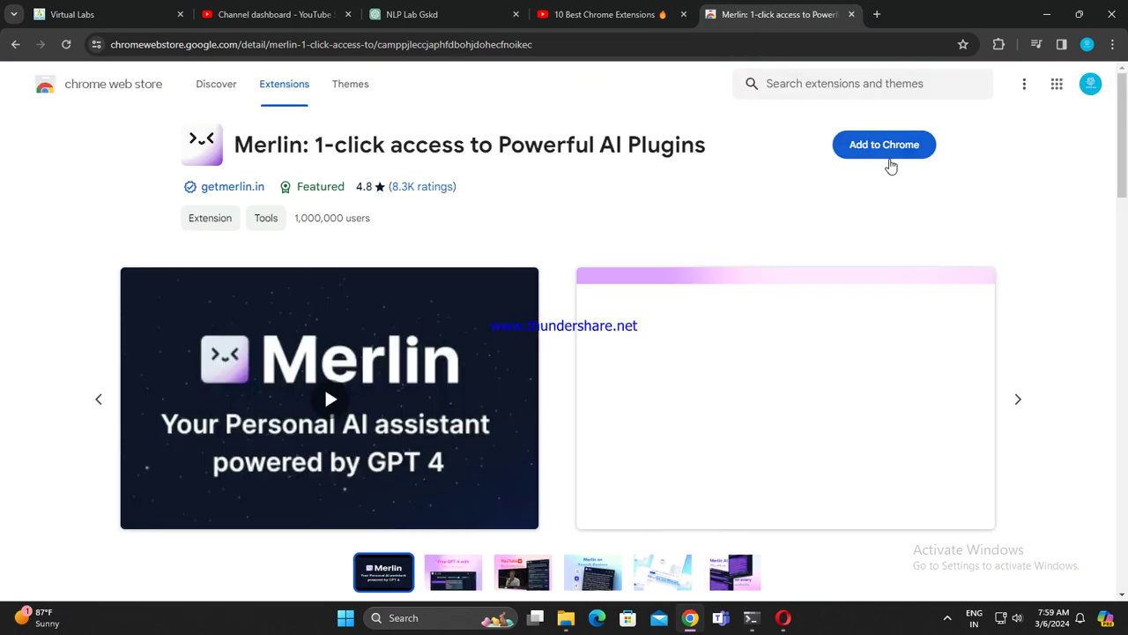
pyautogui.click(889, 159)
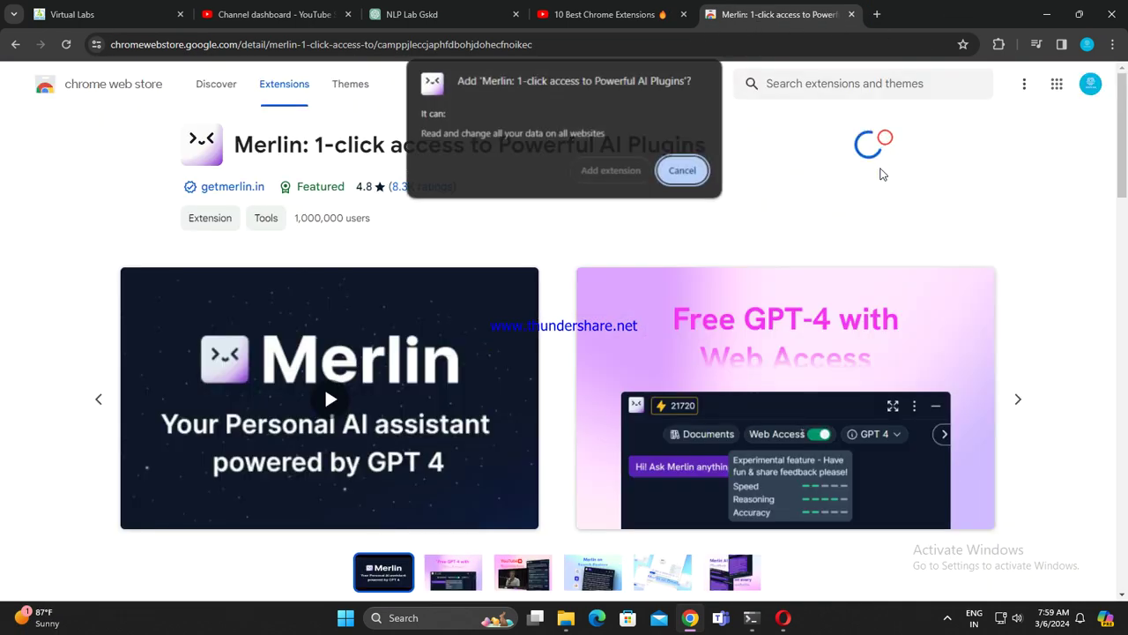
pyautogui.click(624, 171)
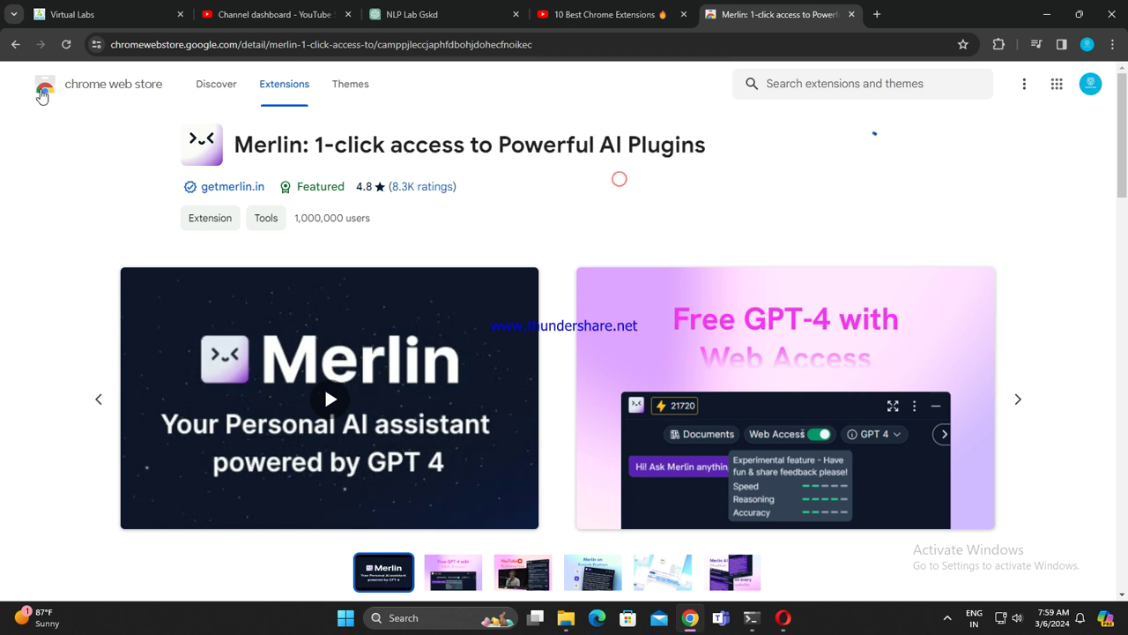
pyautogui.click(16, 46)
# Step: Install Liner, closing the Merlin sign-in and Liner welcome pages, and return to Discover
pyautogui.click(751, 319)
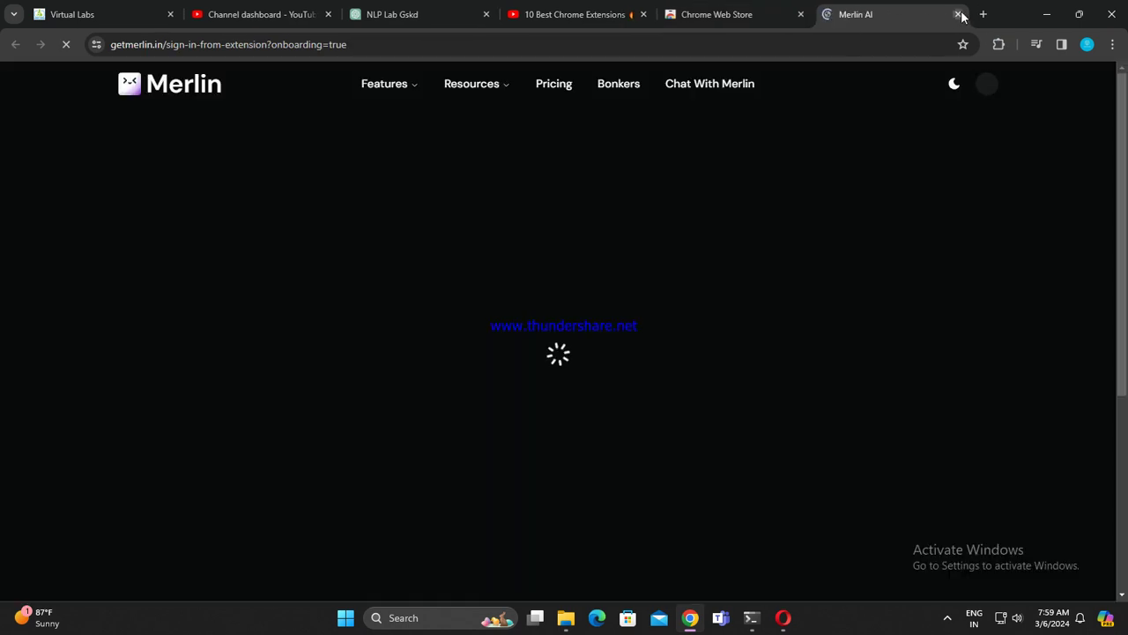
pyautogui.click(957, 14)
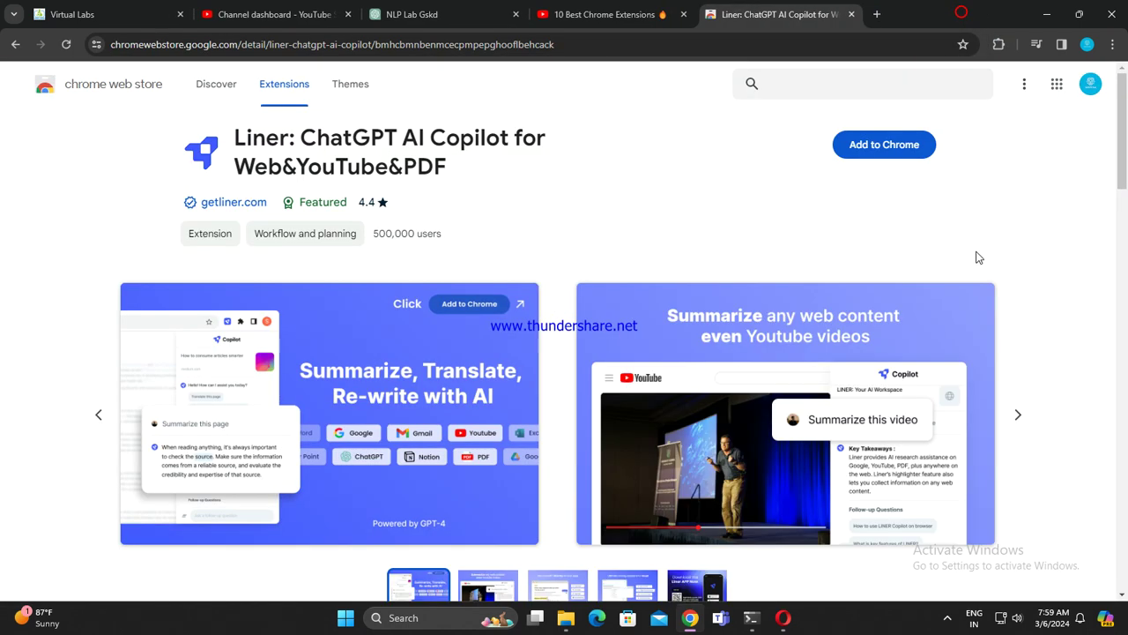
pyautogui.click(848, 153)
pyautogui.click(620, 200)
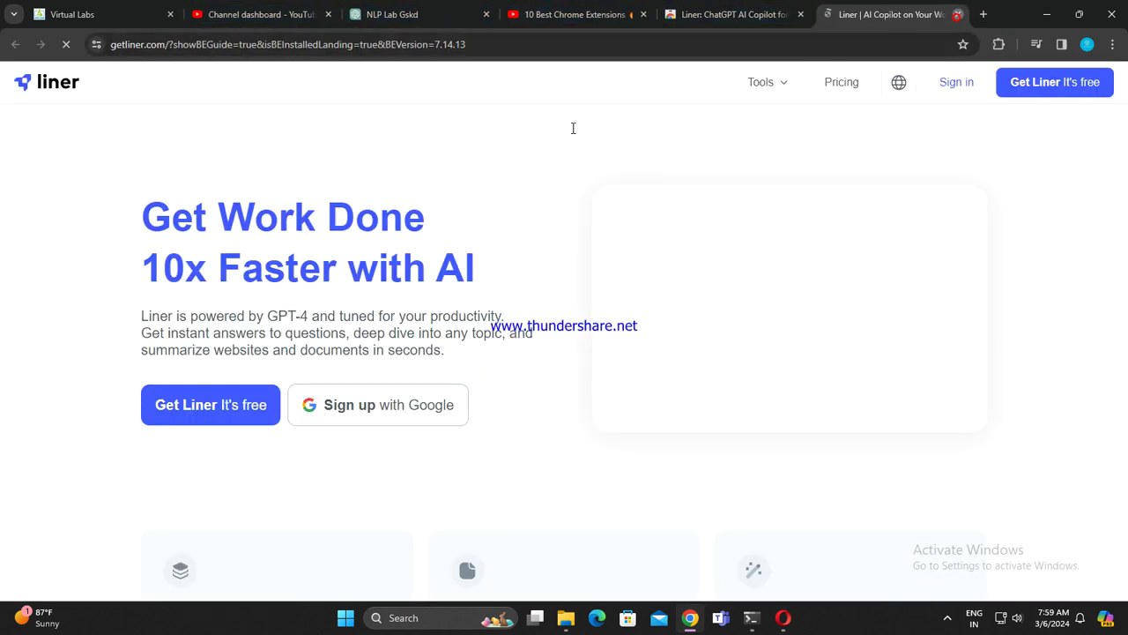
pyautogui.click(958, 14)
pyautogui.click(16, 44)
pyautogui.scroll(-5, 627, 308)
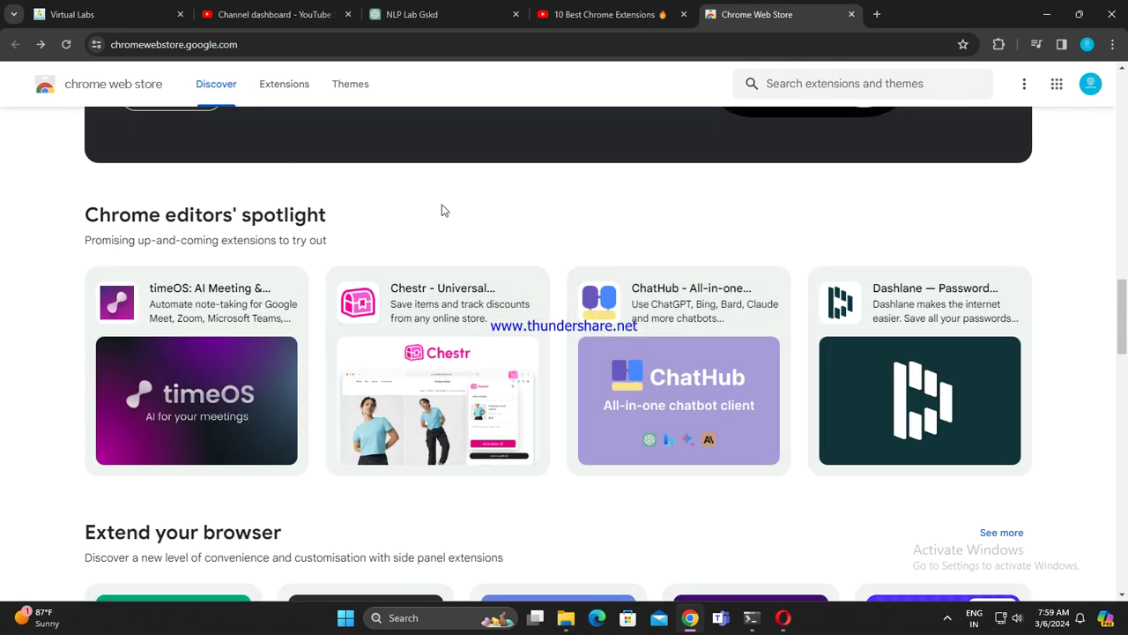
pyautogui.scroll(-3, 441, 265)
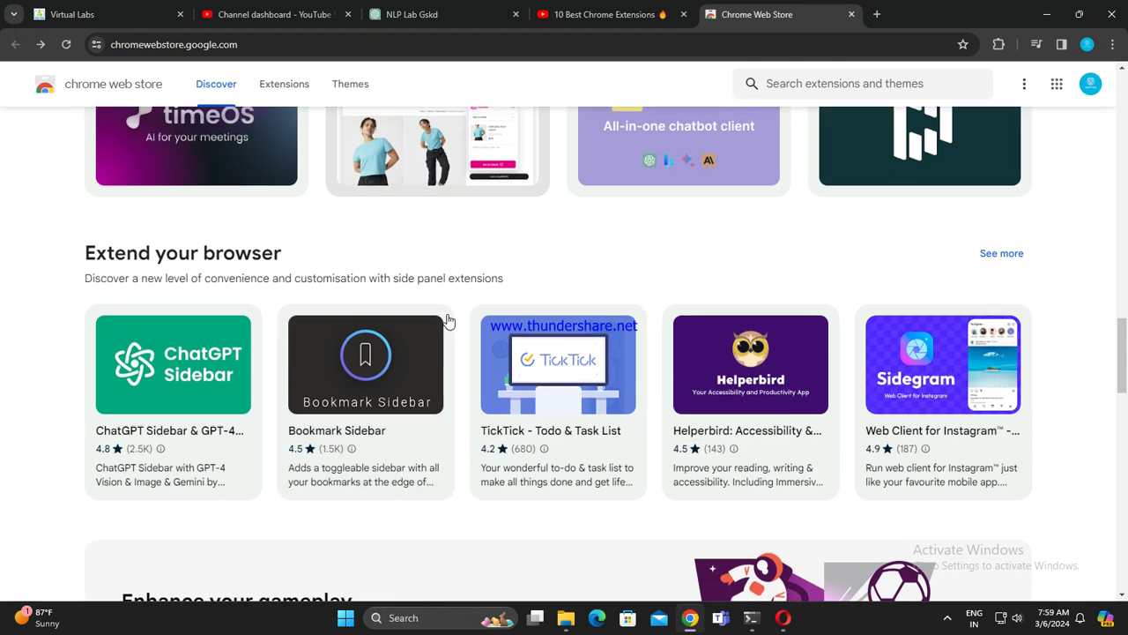
pyautogui.scroll(2, 397, 370)
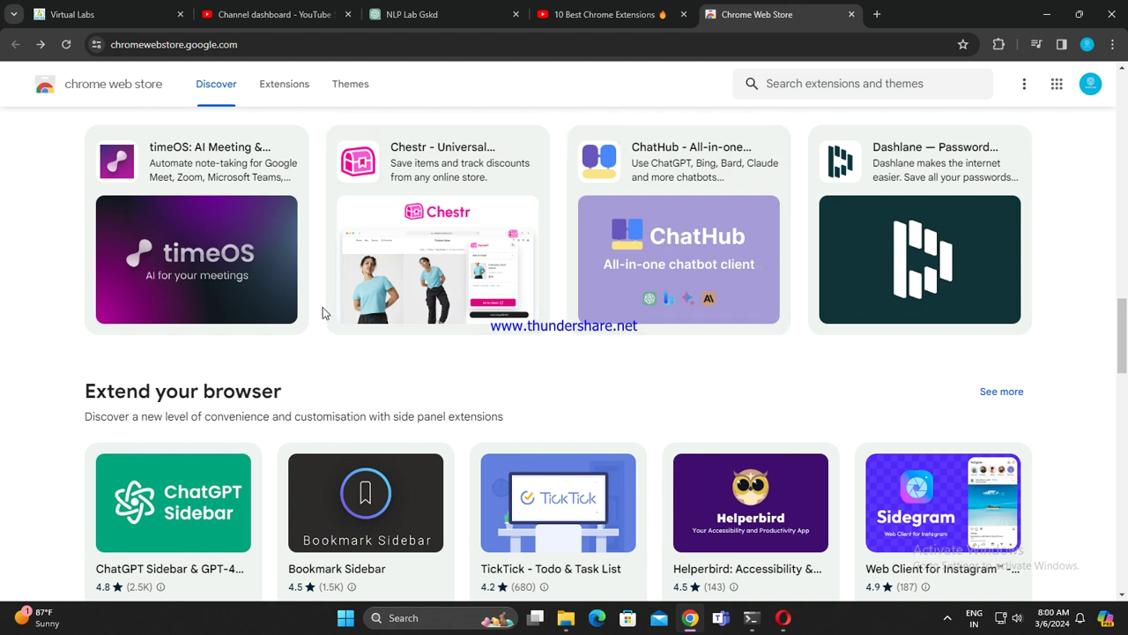
# Step: Add the timeOS: AI Meeting & Calendar Assistant extension to Chrome from its detail page
pyautogui.click(209, 254)
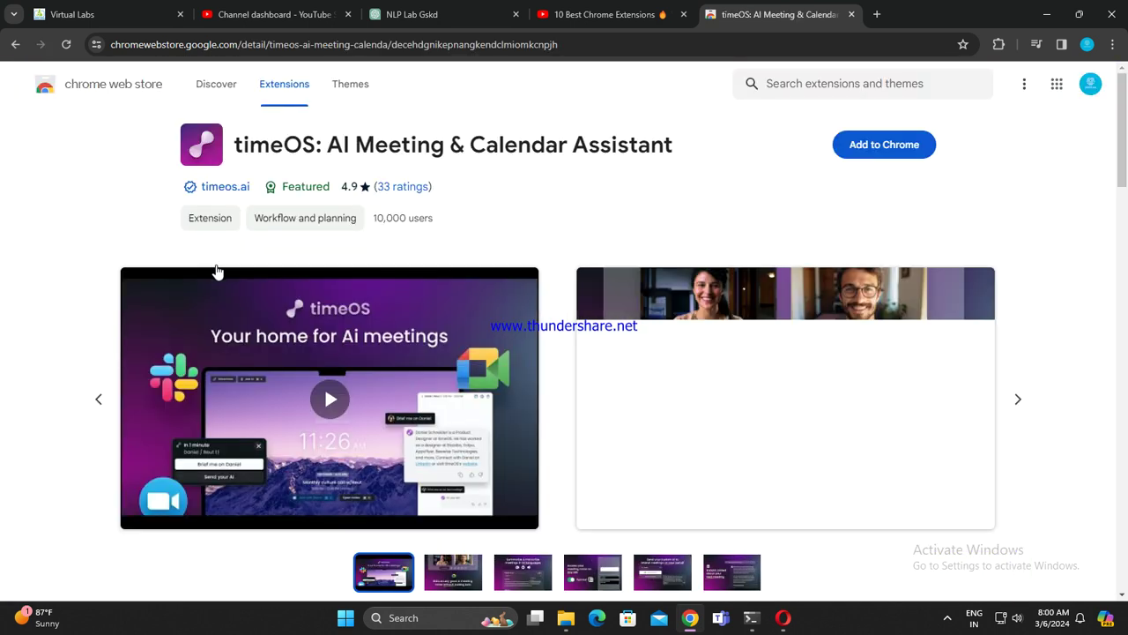
pyautogui.click(870, 145)
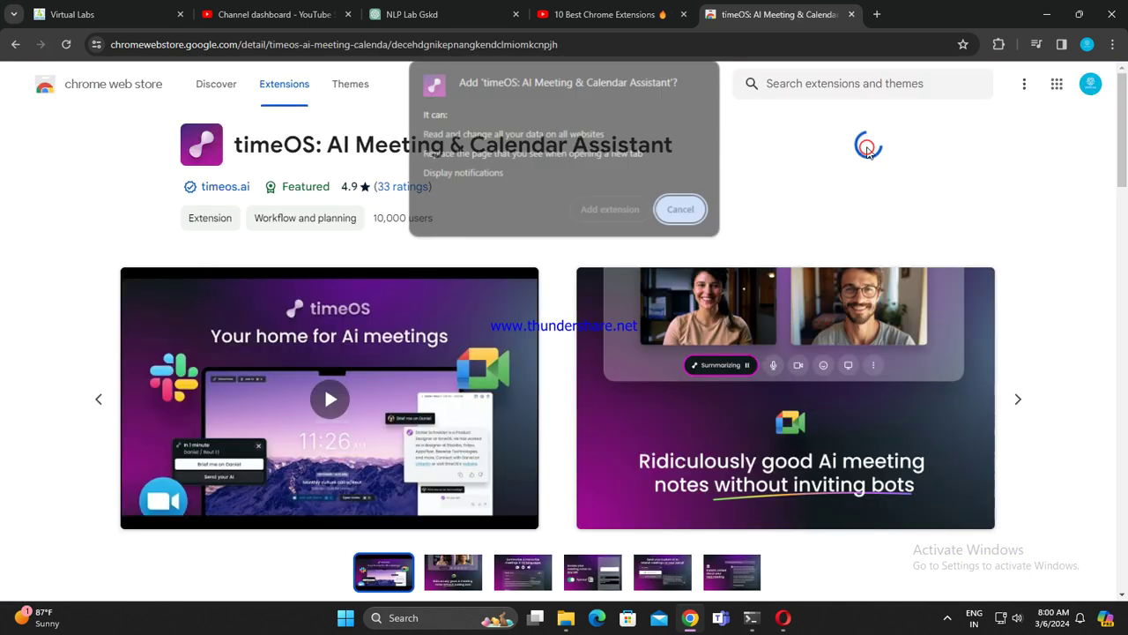
pyautogui.click(608, 212)
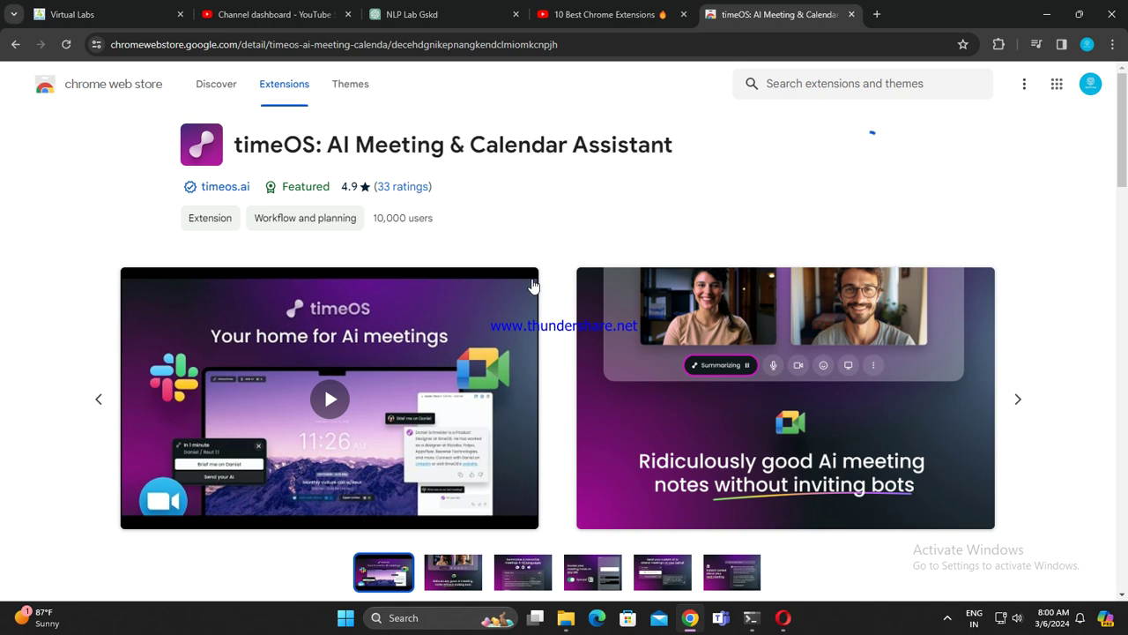
# Step: Browse the timeOS screenshots to the last slide, then return to the Web Store home
pyautogui.scroll(-5, 481, 406)
pyautogui.scroll(3, 520, 388)
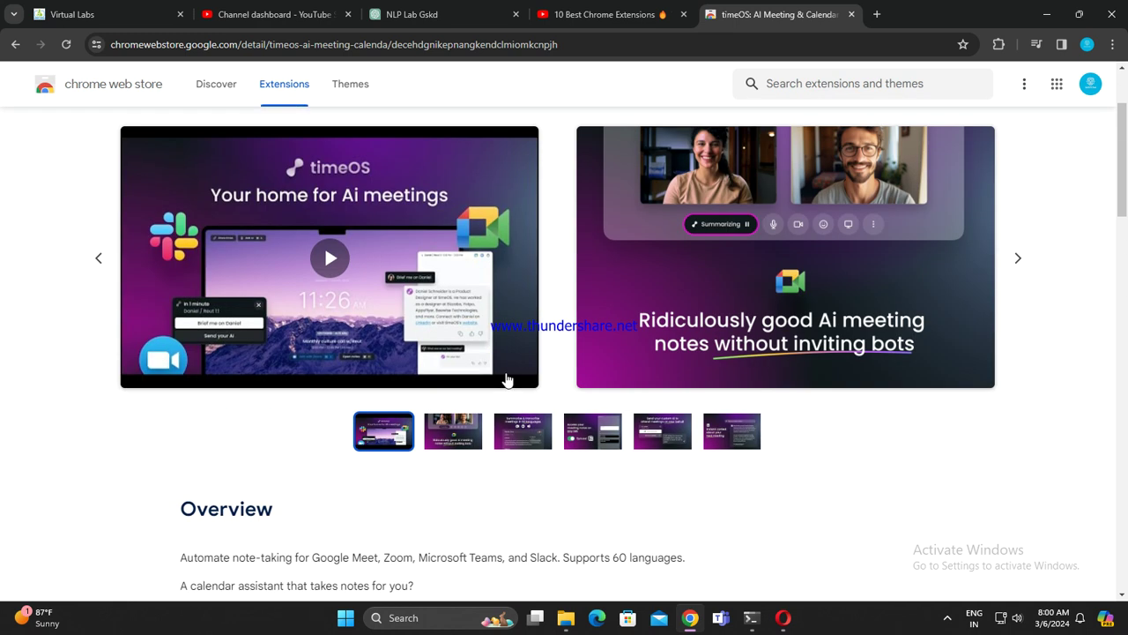
pyautogui.click(459, 422)
pyautogui.click(523, 431)
pyautogui.click(592, 431)
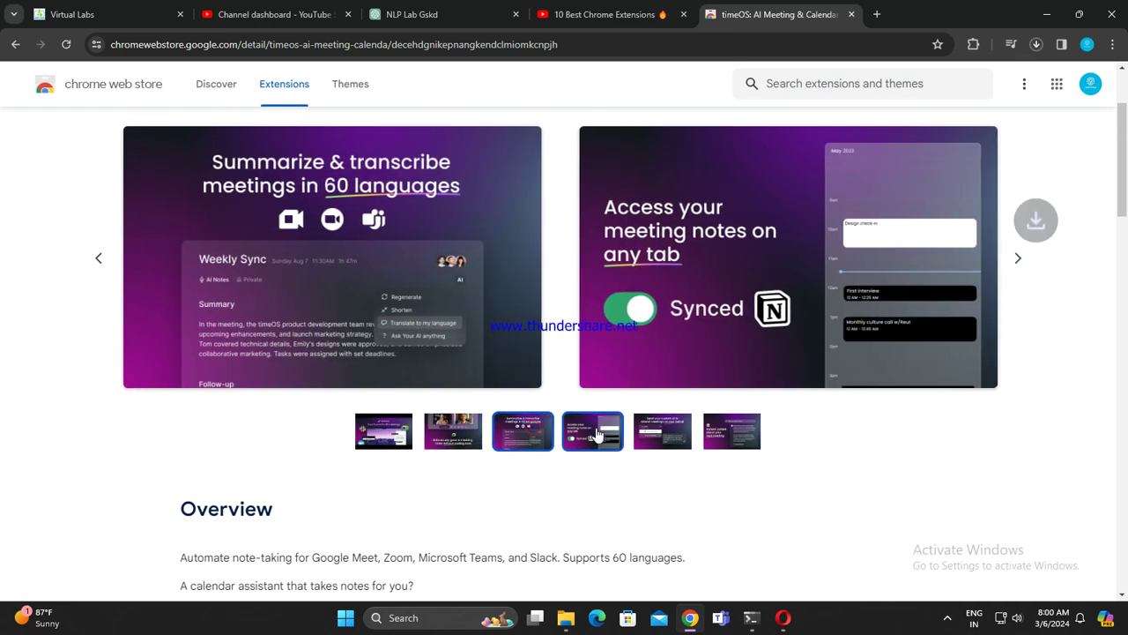
pyautogui.click(655, 433)
pyautogui.click(732, 431)
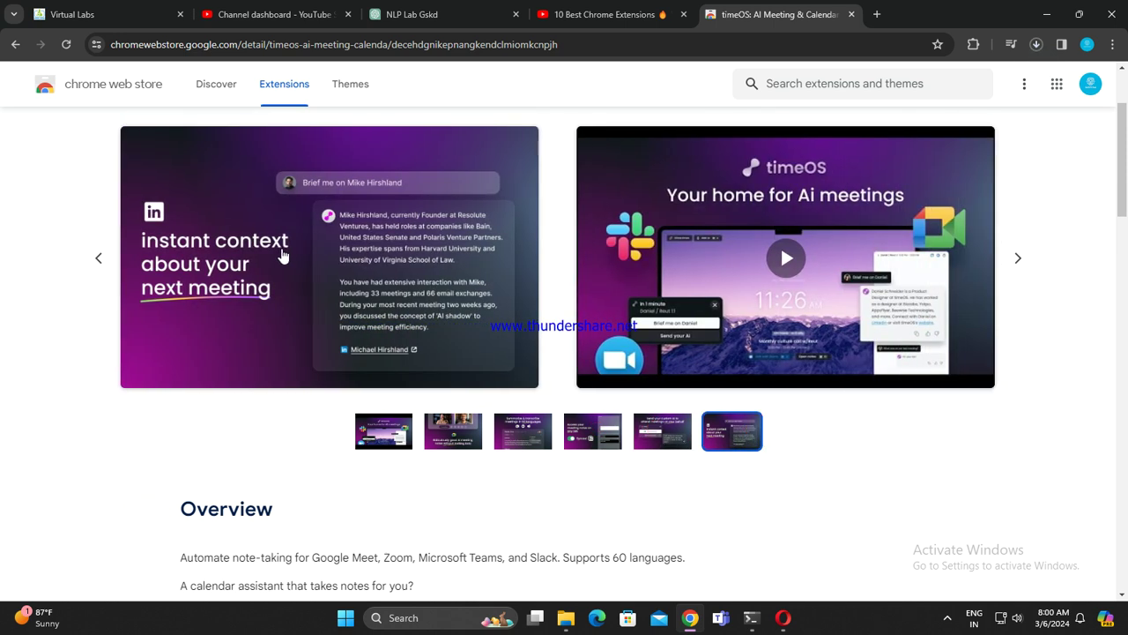
pyautogui.click(16, 46)
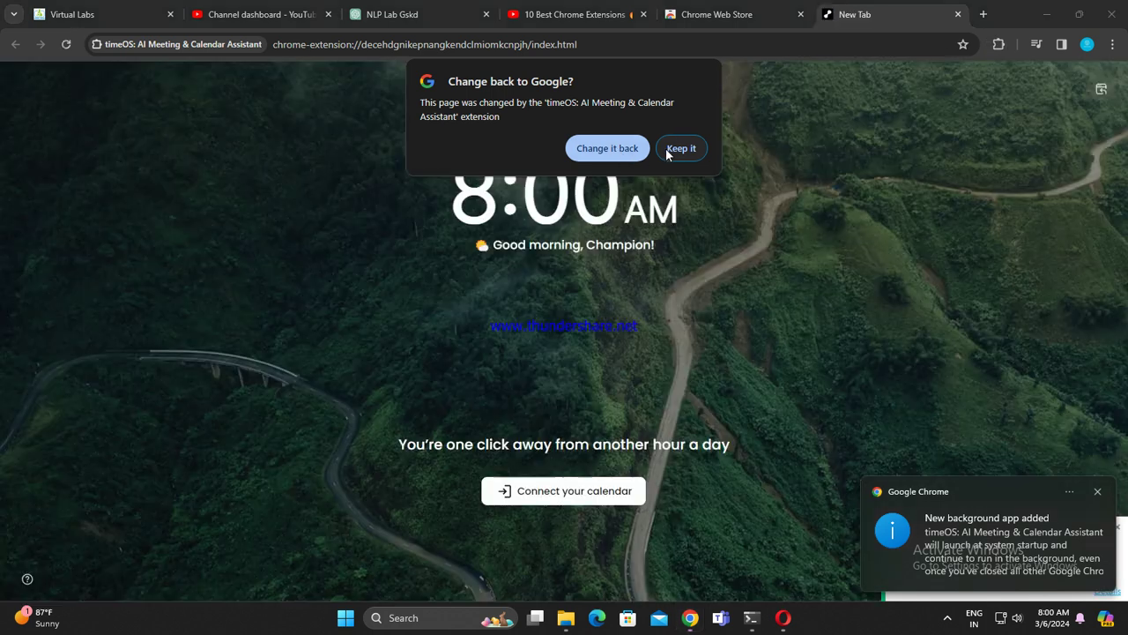
# Step: Keep timeOS's replacement new-tab page and close the extra timeOS logout tabs
pyautogui.click(681, 148)
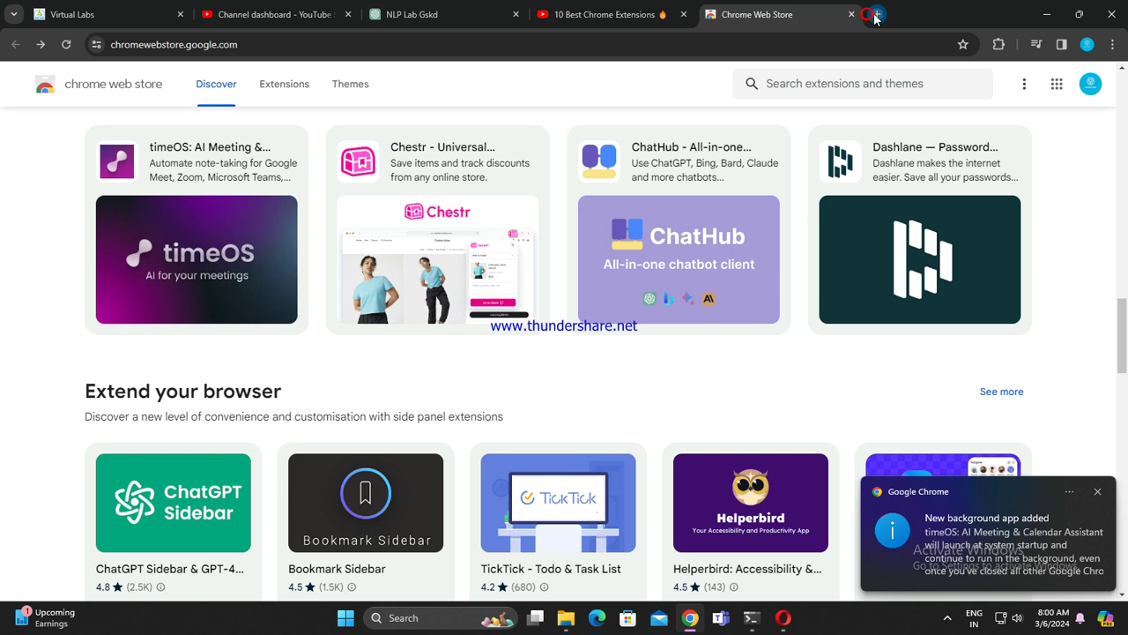
pyautogui.click(875, 15)
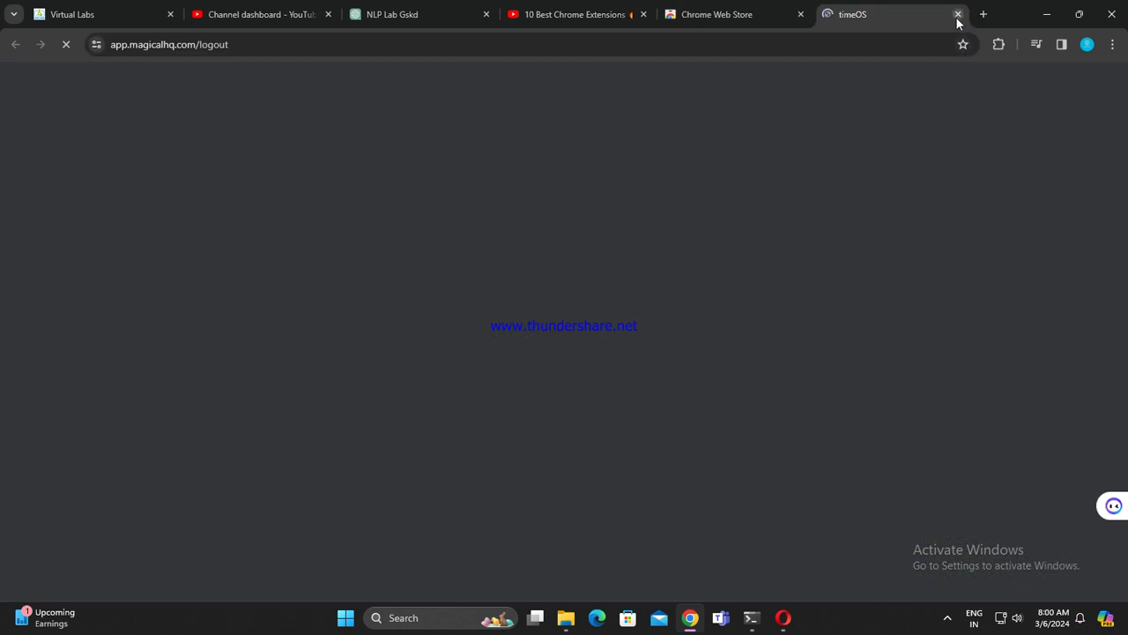
pyautogui.click(957, 18)
pyautogui.click(877, 15)
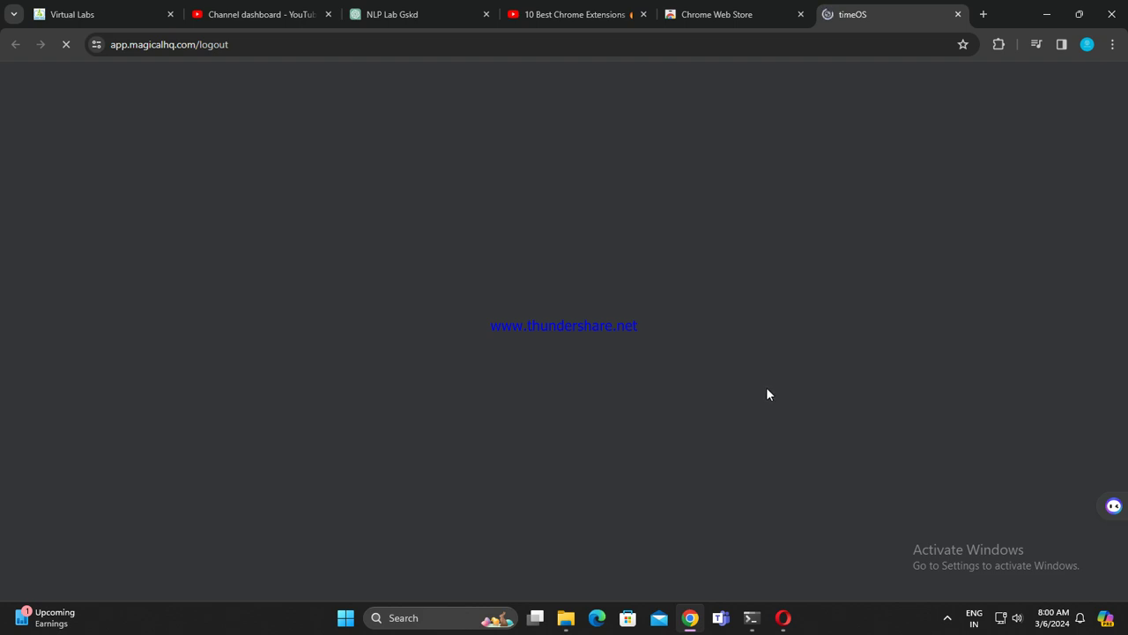
# Step: Return to the Web Store tab and reopen the timeOS extension's listing
pyautogui.click(719, 14)
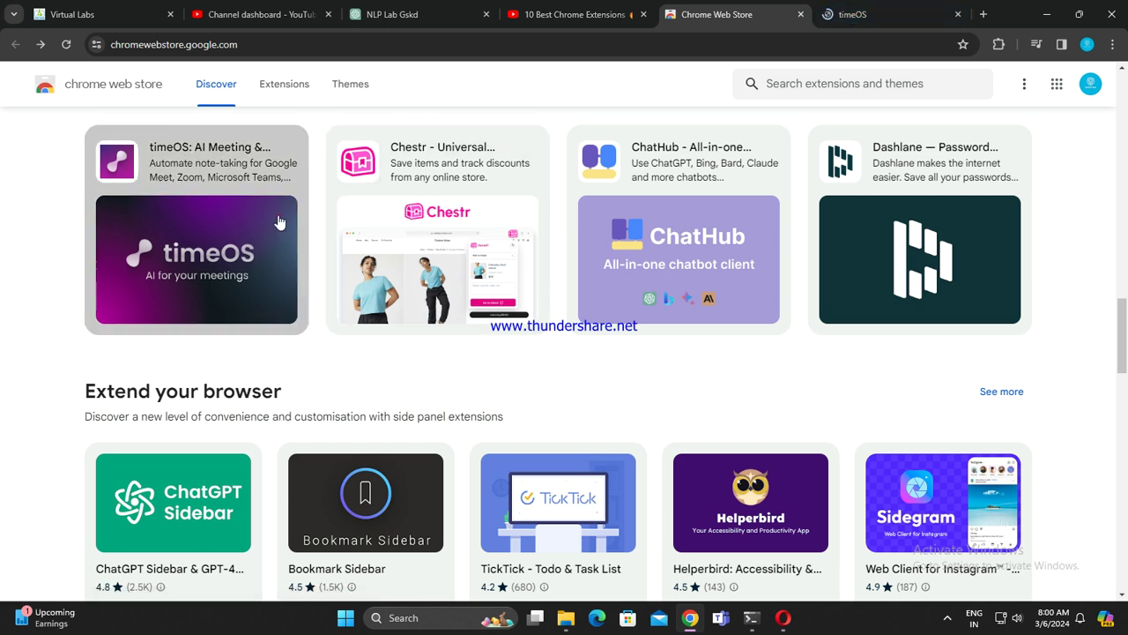
pyautogui.click(276, 220)
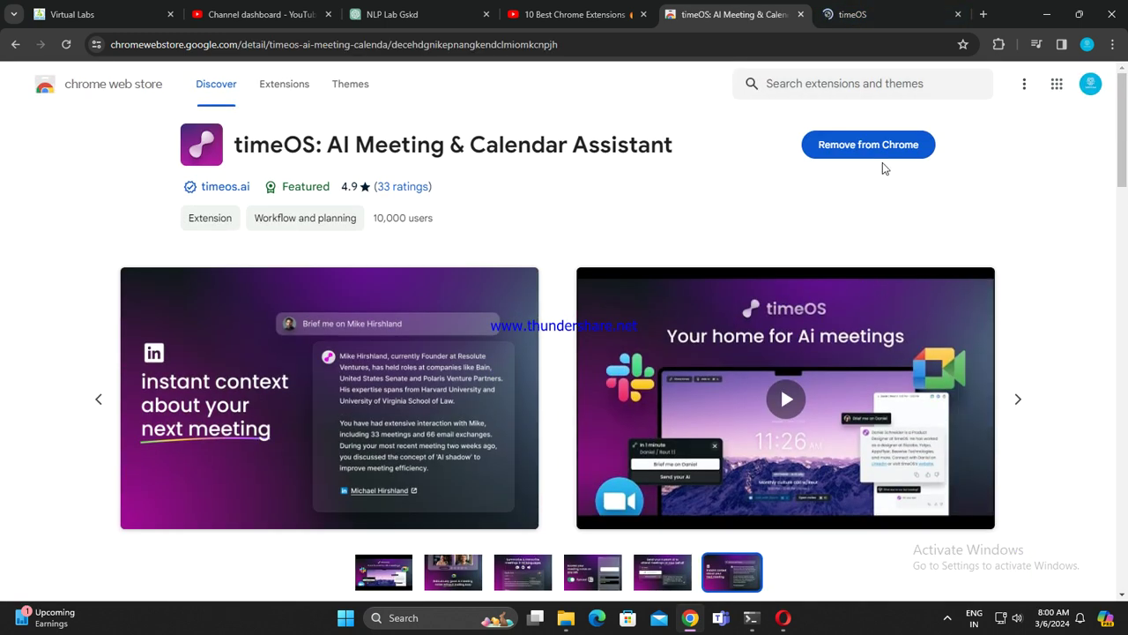
pyautogui.click(868, 12)
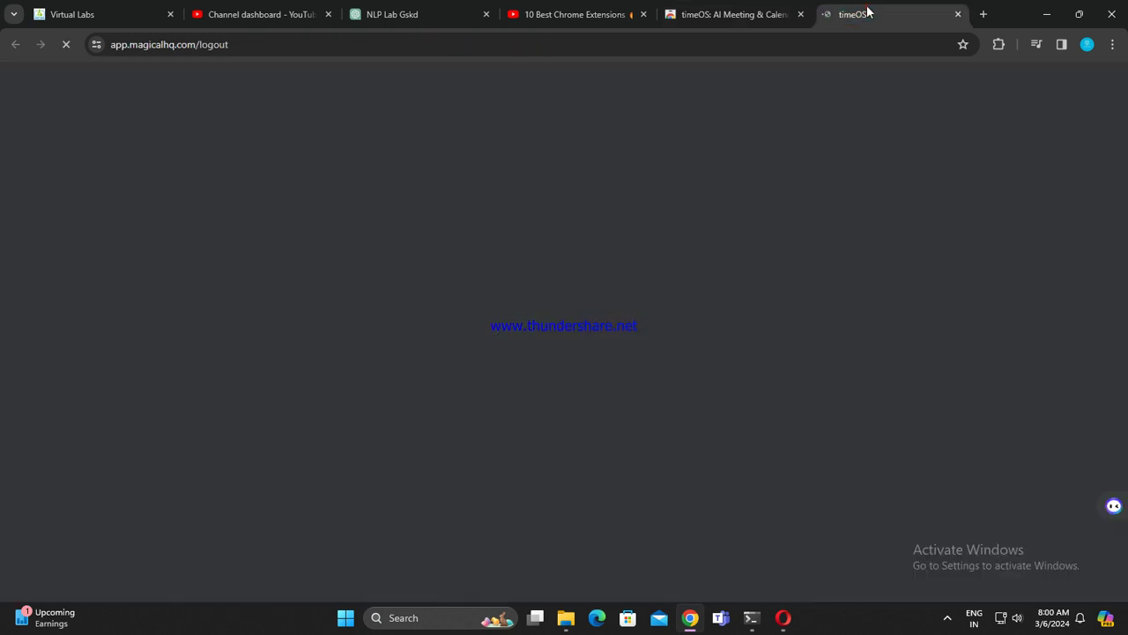
pyautogui.click(705, 14)
# Step: Remove timeOS from Chrome and close the logout and uninstall tabs it opened
pyautogui.click(871, 150)
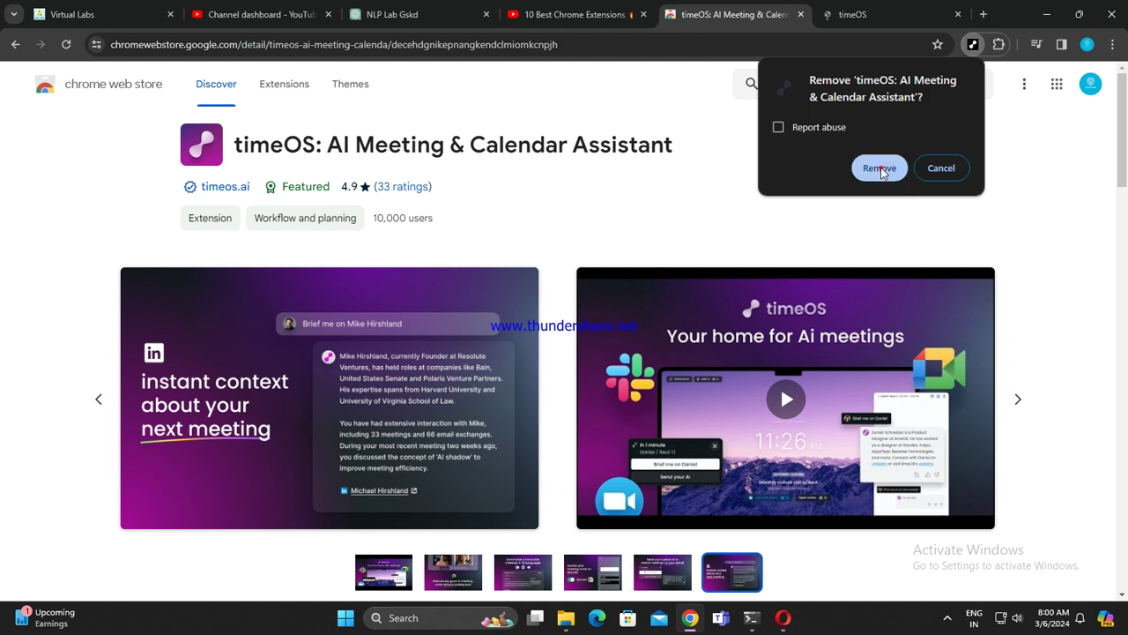
pyautogui.click(880, 169)
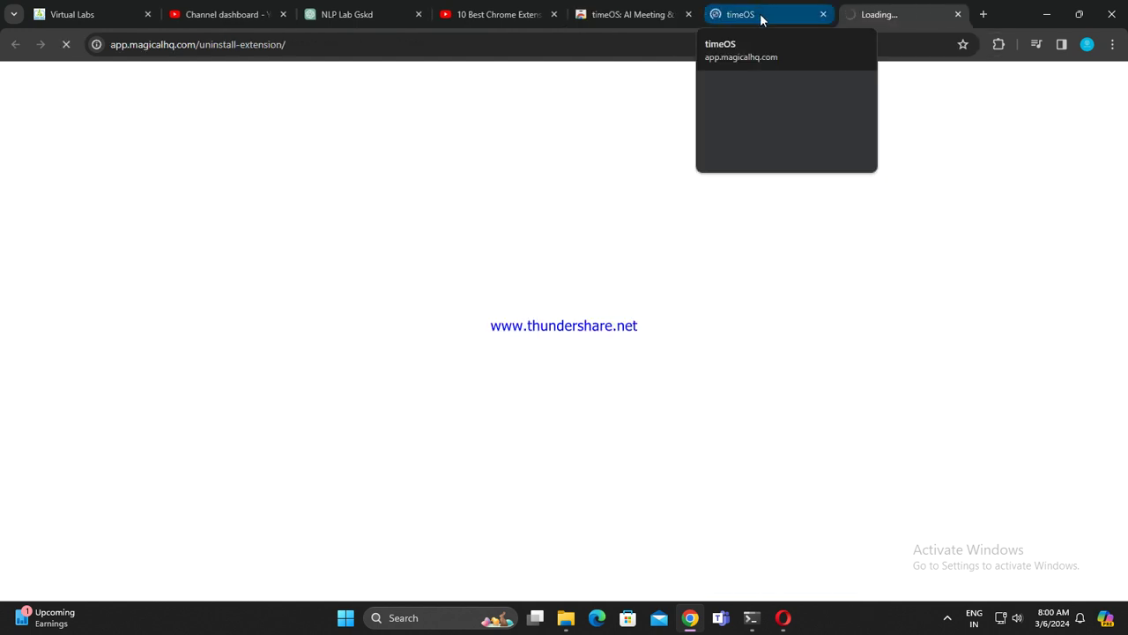
pyautogui.click(823, 15)
pyautogui.click(849, 15)
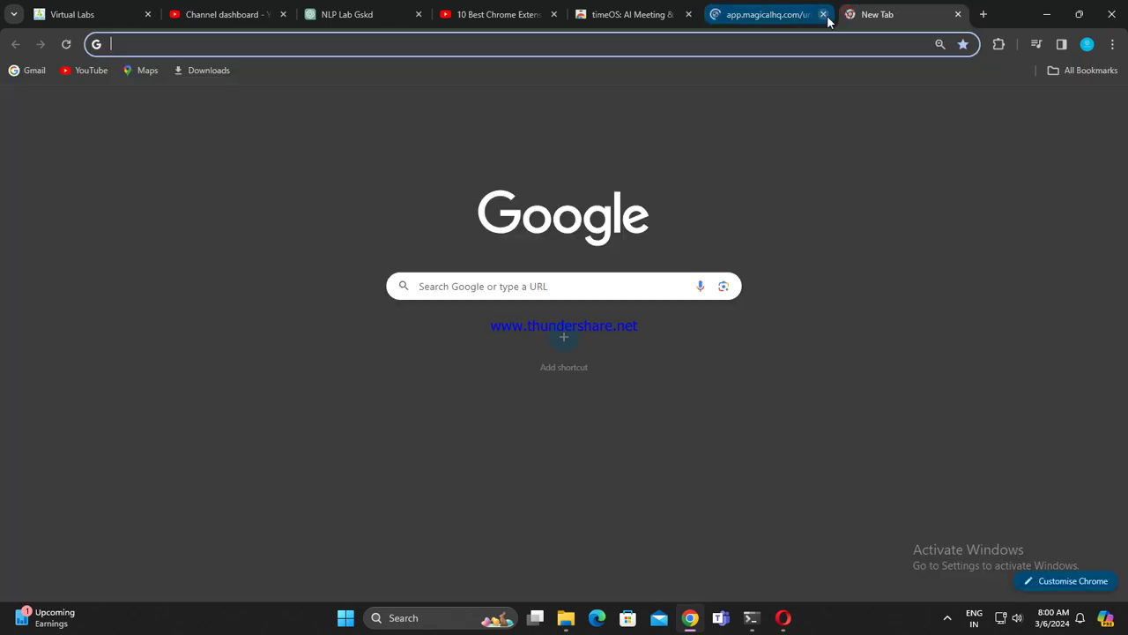
pyautogui.click(822, 15)
# Step: Go back from the timeOS store page to the Web Store Discover page
pyautogui.click(655, 15)
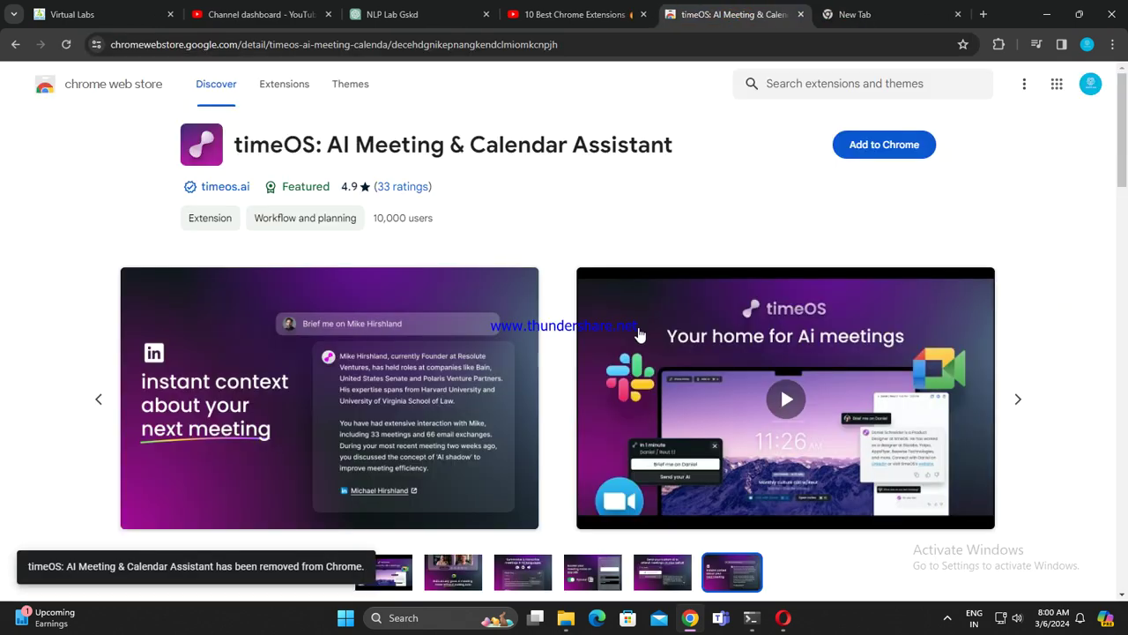
pyautogui.scroll(-4, 290, 212)
pyautogui.scroll(4, 154, 181)
pyautogui.click(15, 44)
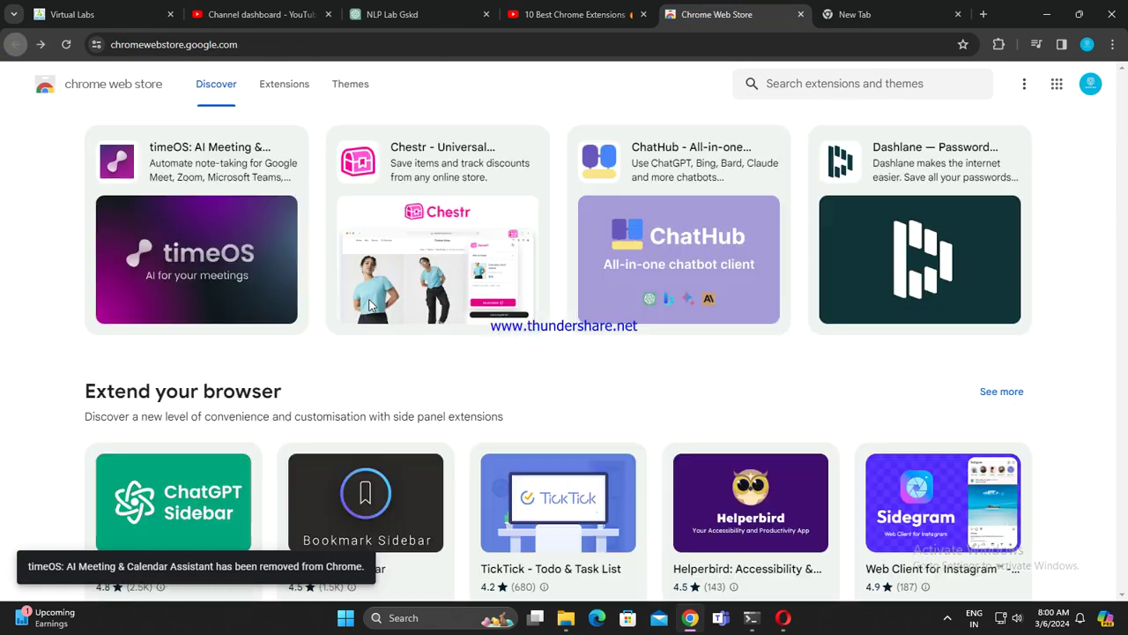
pyautogui.scroll(1, 493, 379)
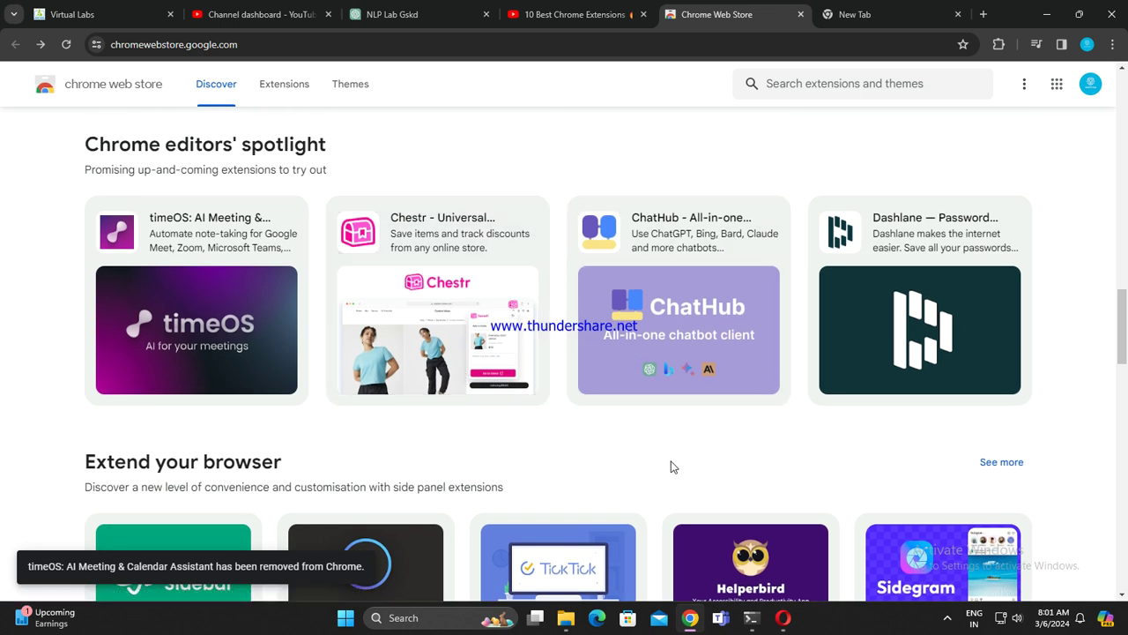
# Step: Open the Chestr - Universal Shopping Wishlist listing and view its second to fourth screenshots
pyautogui.click(470, 298)
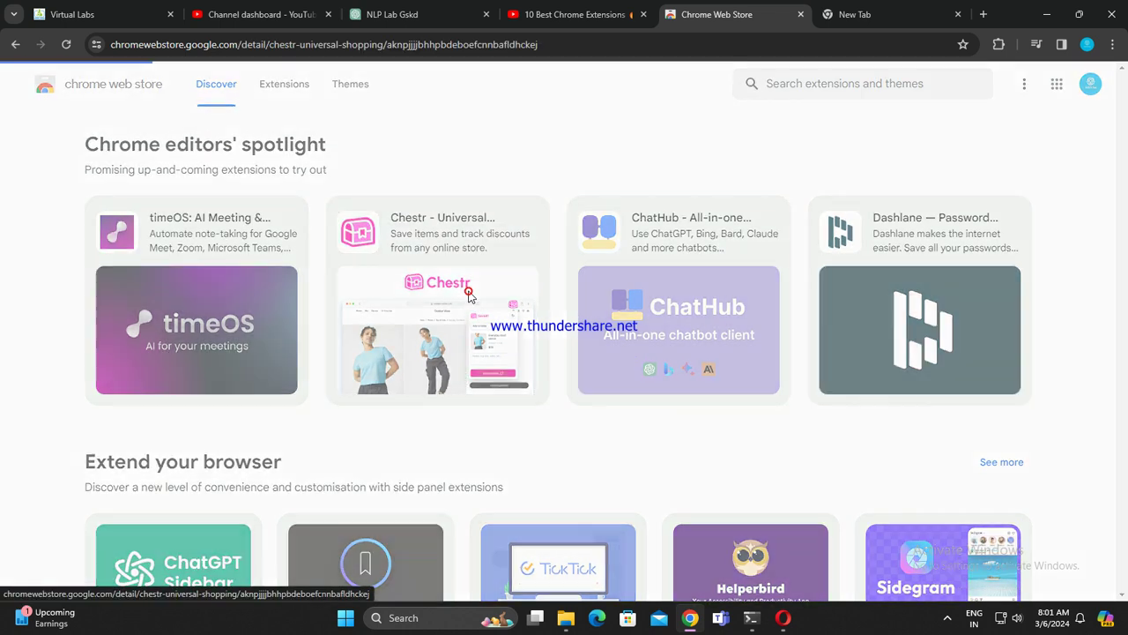
pyautogui.scroll(-1, 679, 467)
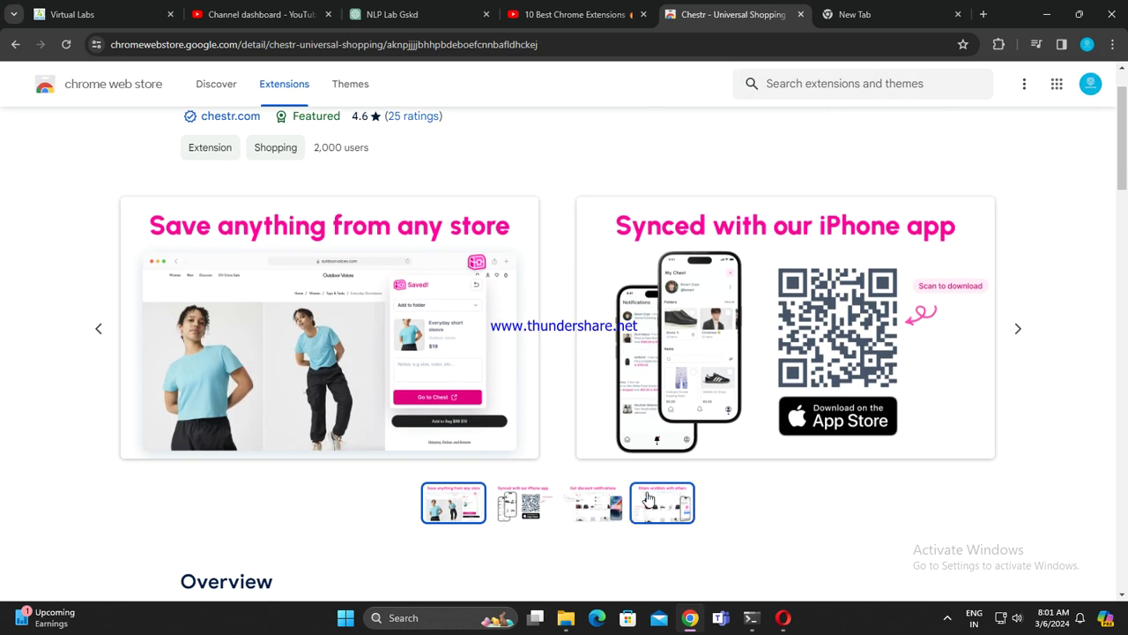
pyautogui.click(541, 504)
pyautogui.click(605, 507)
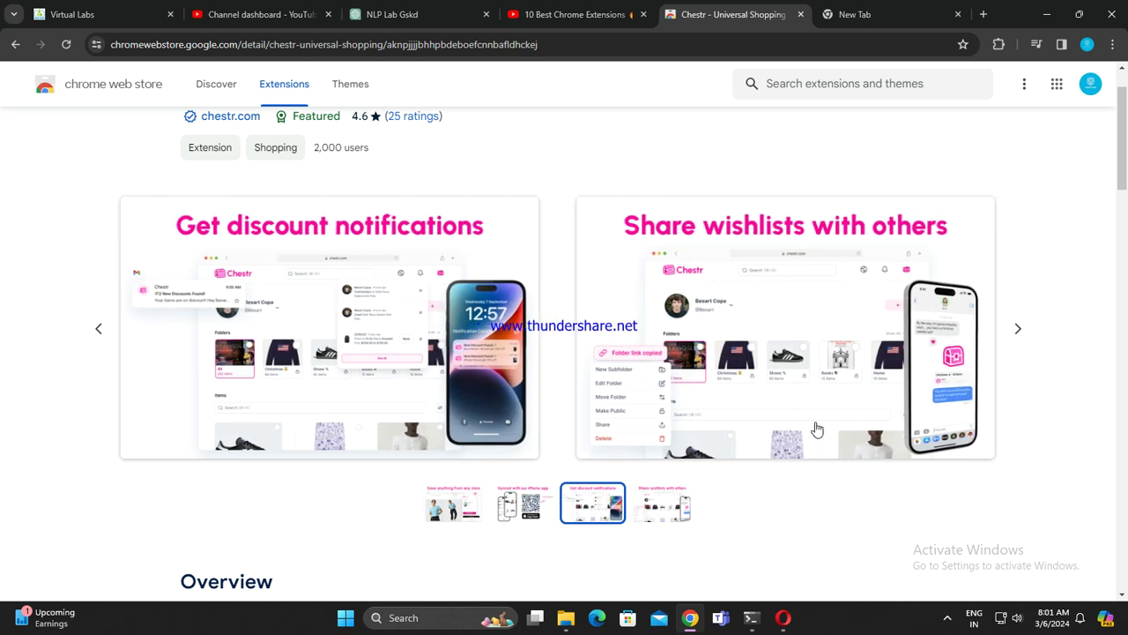
pyautogui.click(666, 504)
pyautogui.scroll(1, 687, 494)
# Step: Add Chestr to Chrome, then close the sign-up and empty tabs it opens
pyautogui.click(892, 151)
pyautogui.click(597, 172)
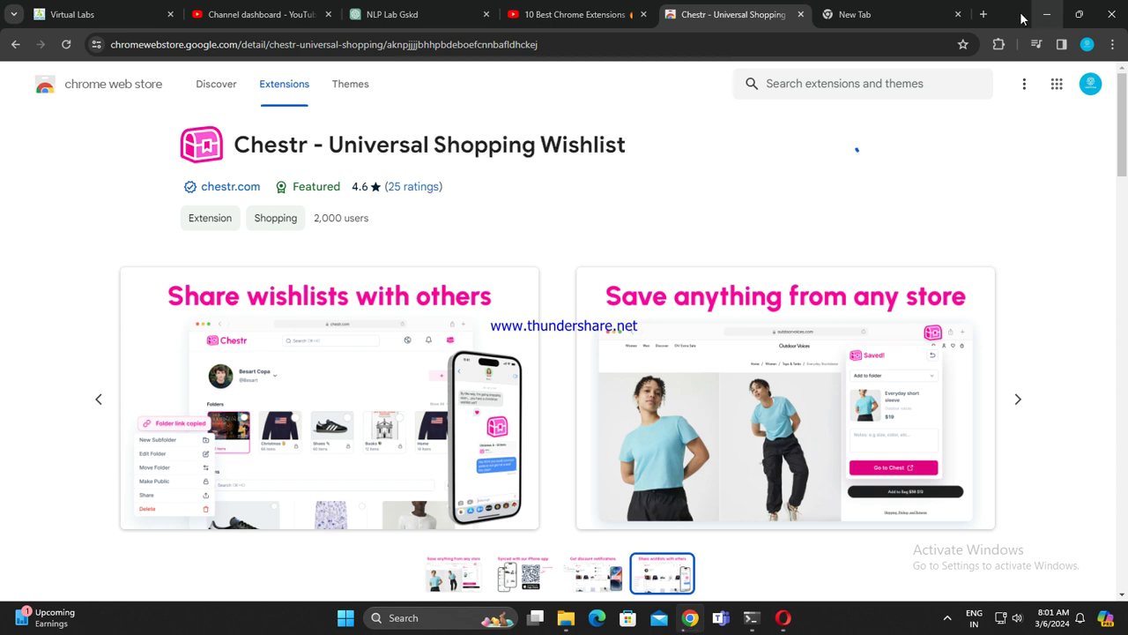
pyautogui.click(957, 15)
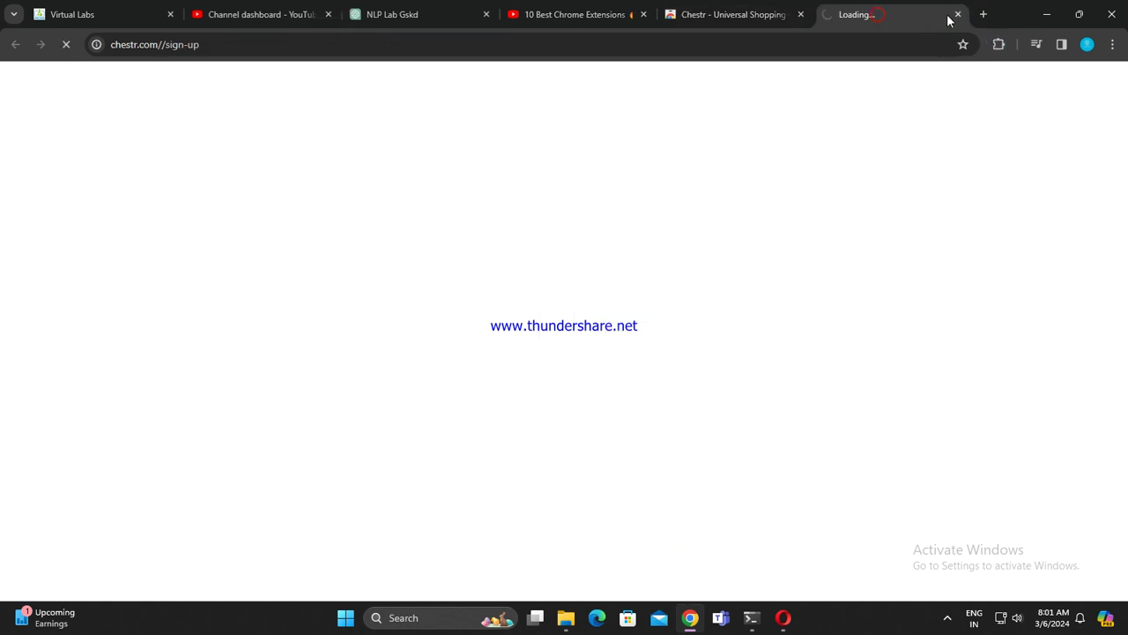
pyautogui.click(959, 16)
pyautogui.click(877, 14)
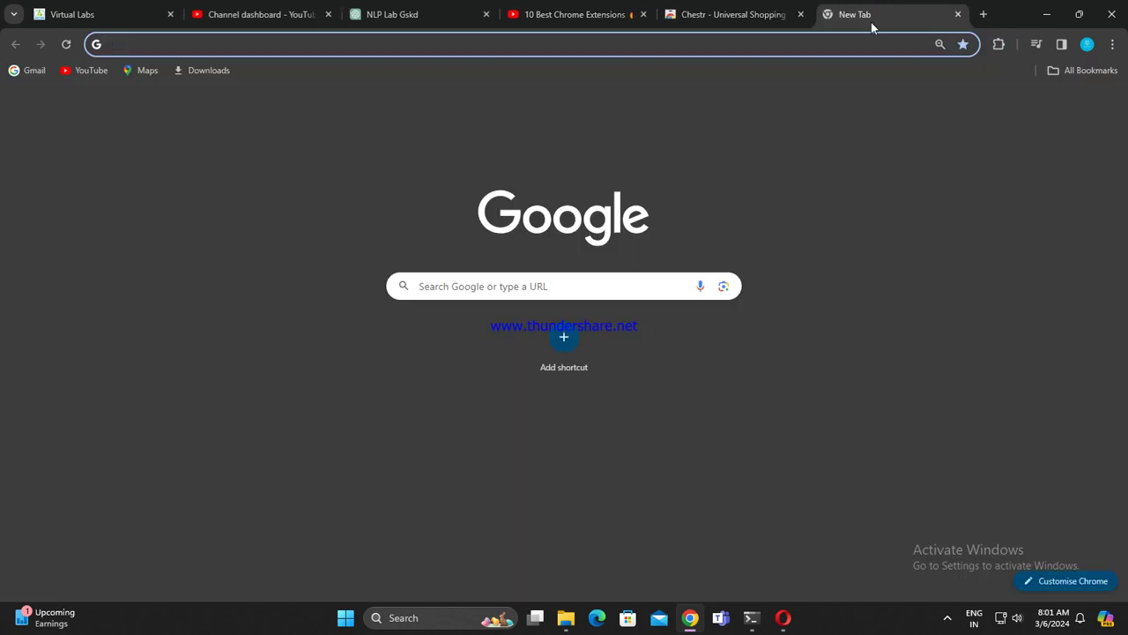
pyautogui.click(958, 14)
# Step: Remove Chestr from Chrome and close its uninstall page tab
pyautogui.click(891, 145)
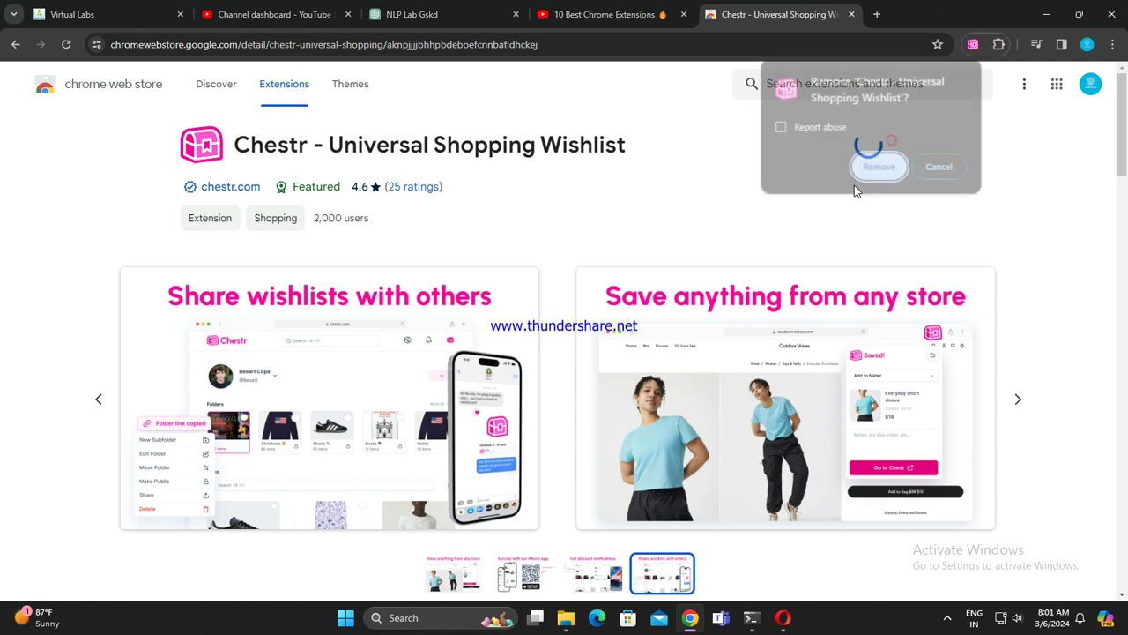
pyautogui.click(877, 167)
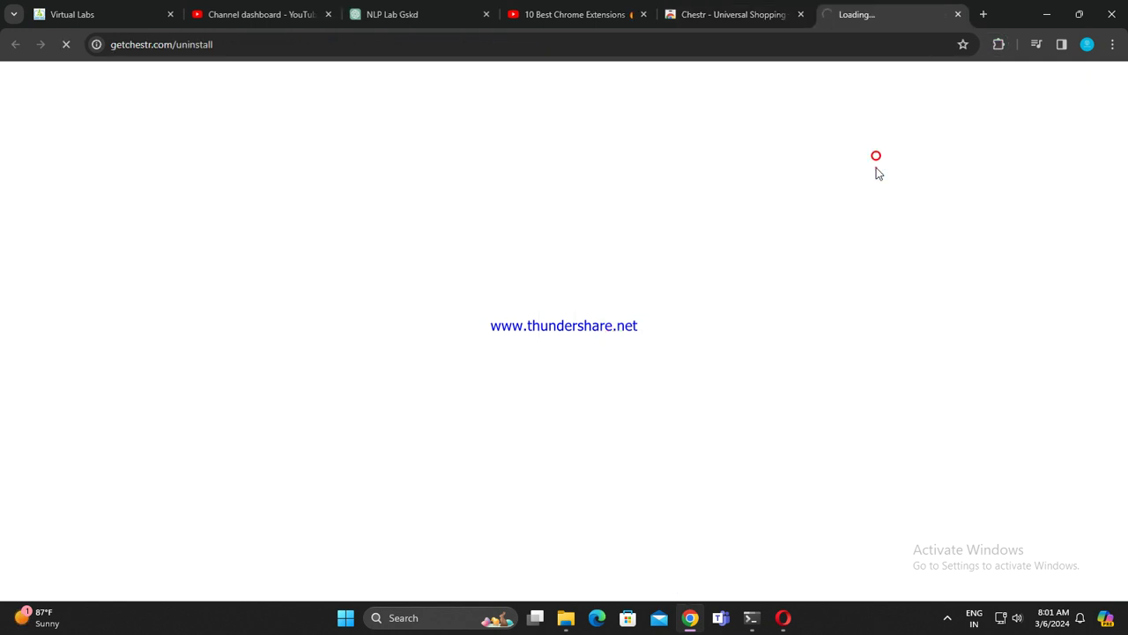
pyautogui.click(957, 13)
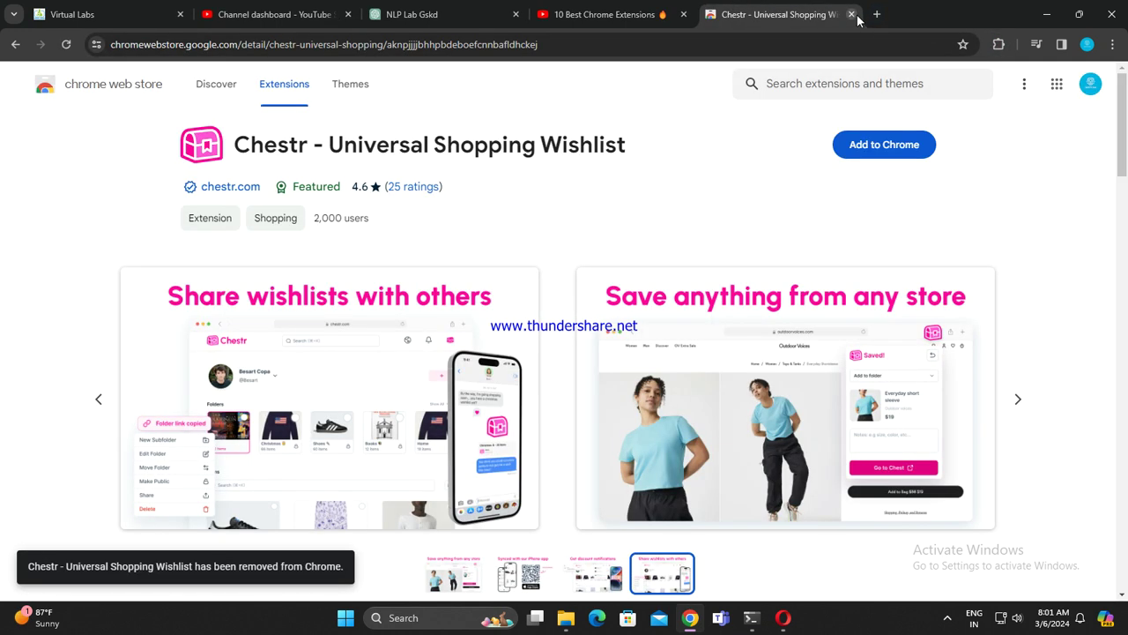
pyautogui.scroll(-6, 523, 202)
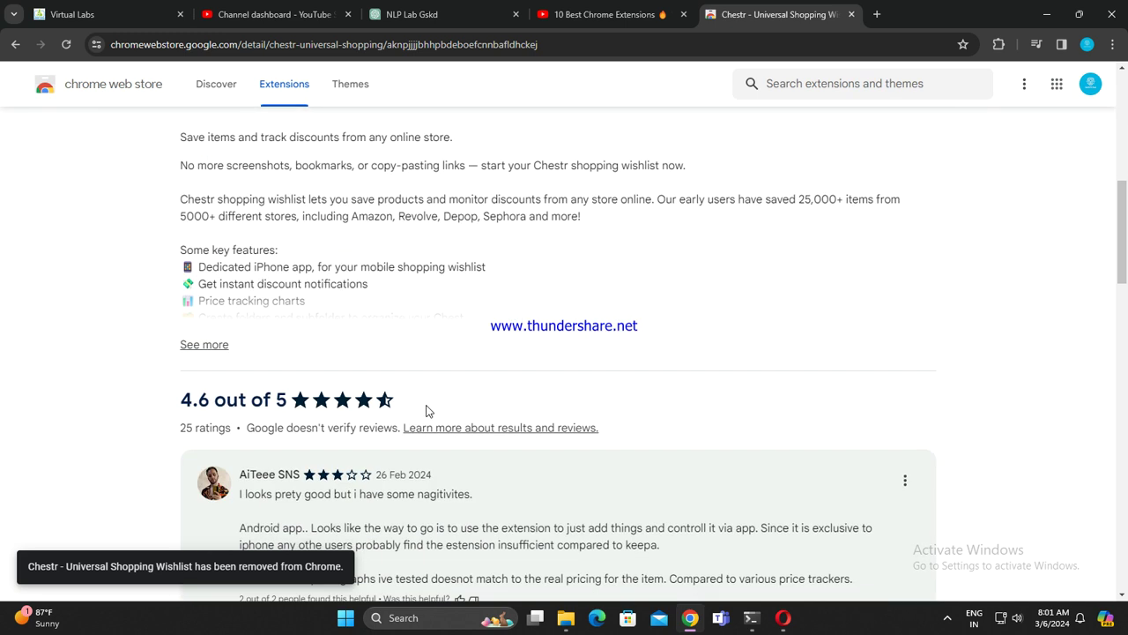
pyautogui.scroll(5, 426, 411)
pyautogui.click(352, 85)
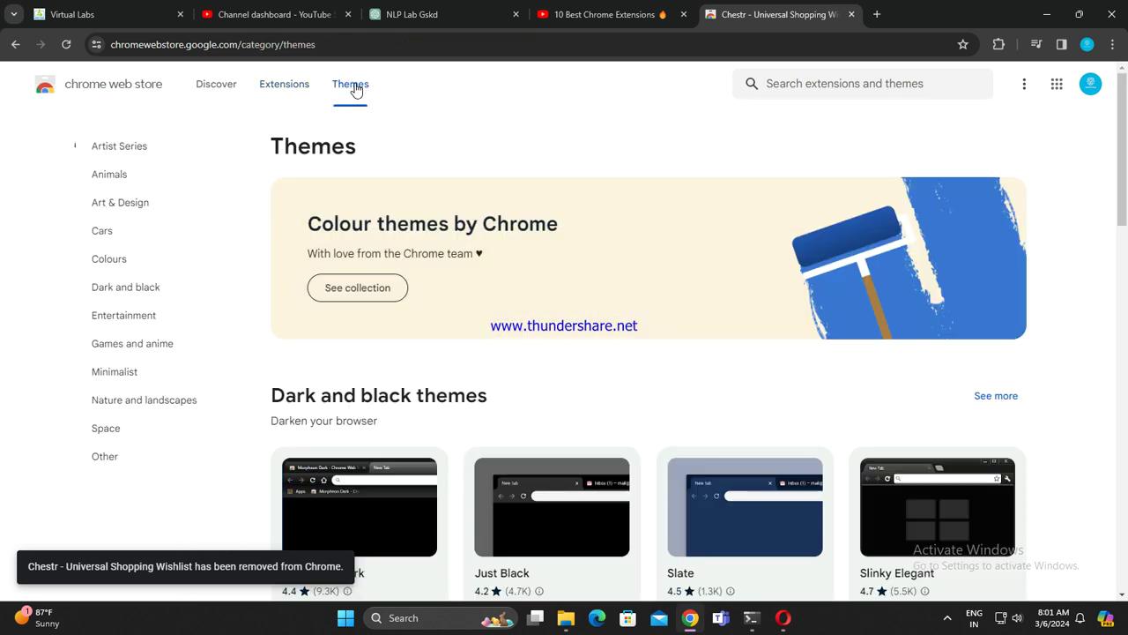
pyautogui.scroll(-2, 487, 266)
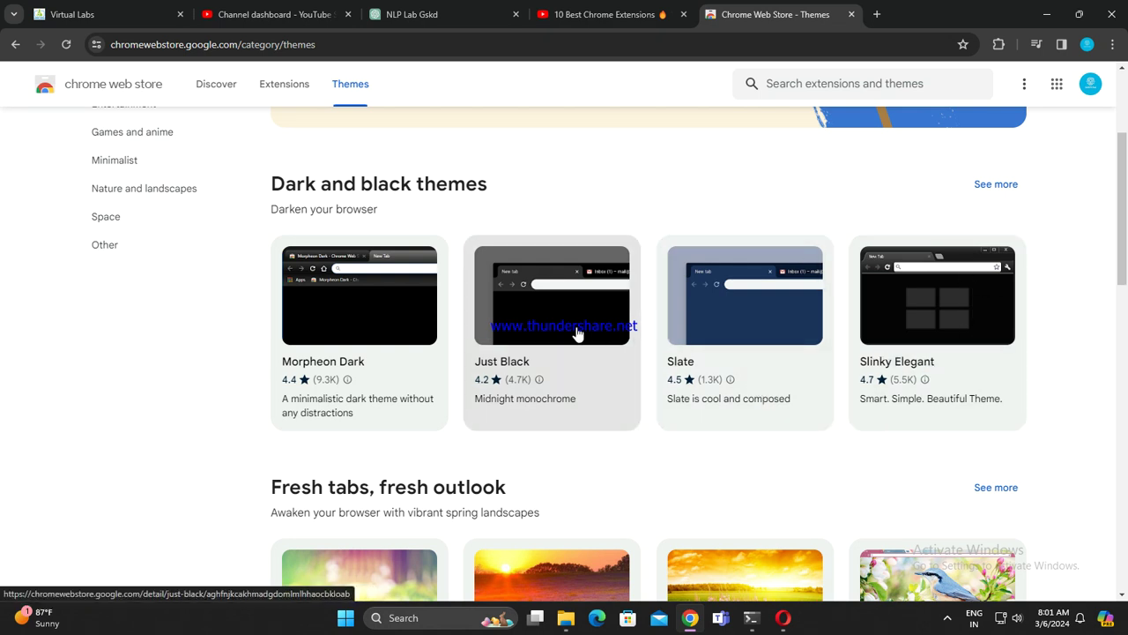
pyautogui.scroll(-2, 611, 410)
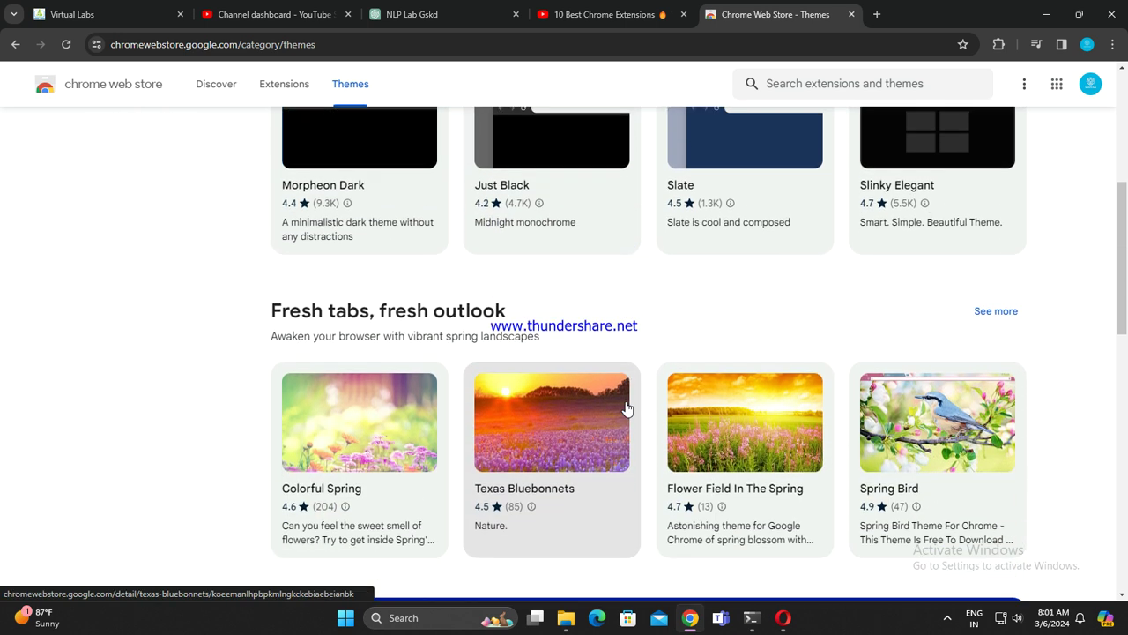
pyautogui.scroll(-2, 730, 476)
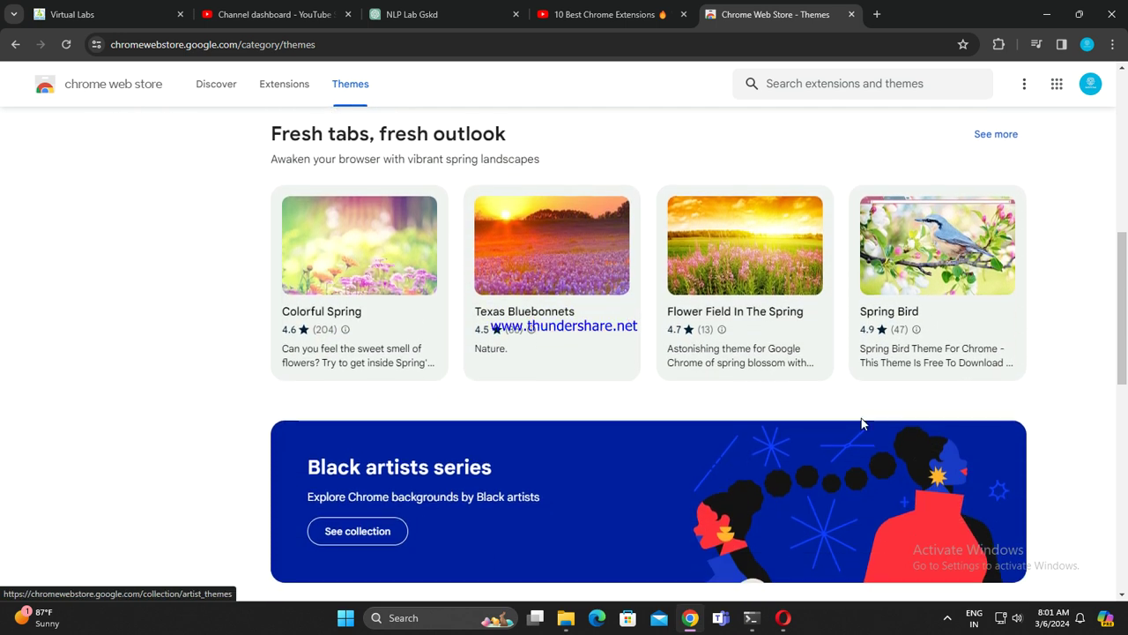
pyautogui.scroll(-4, 861, 424)
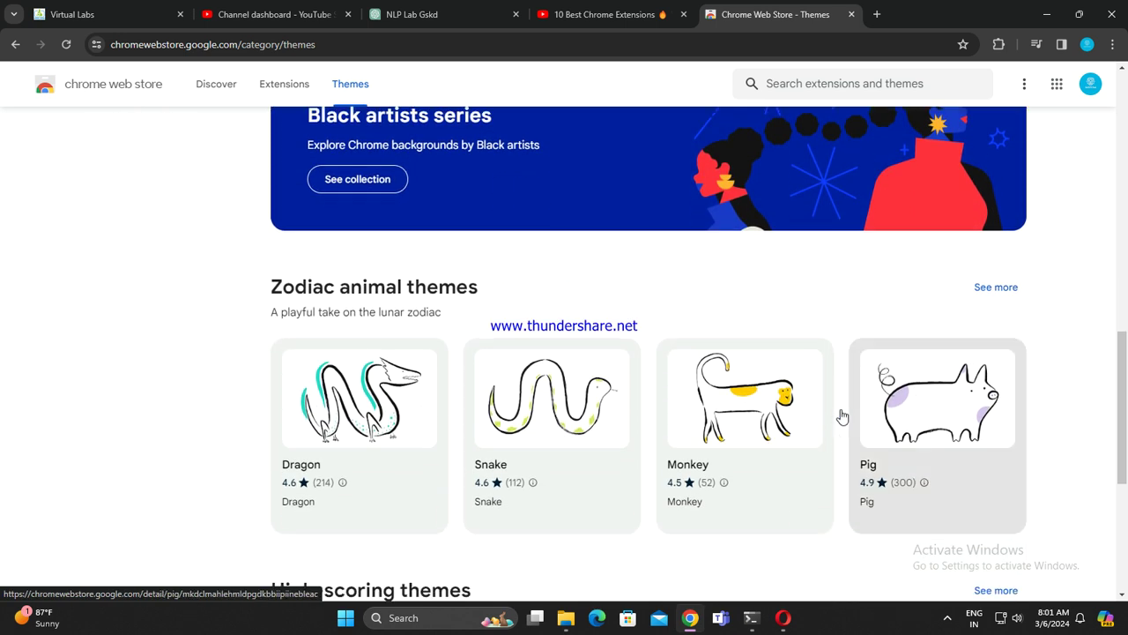
pyautogui.scroll(-4, 813, 410)
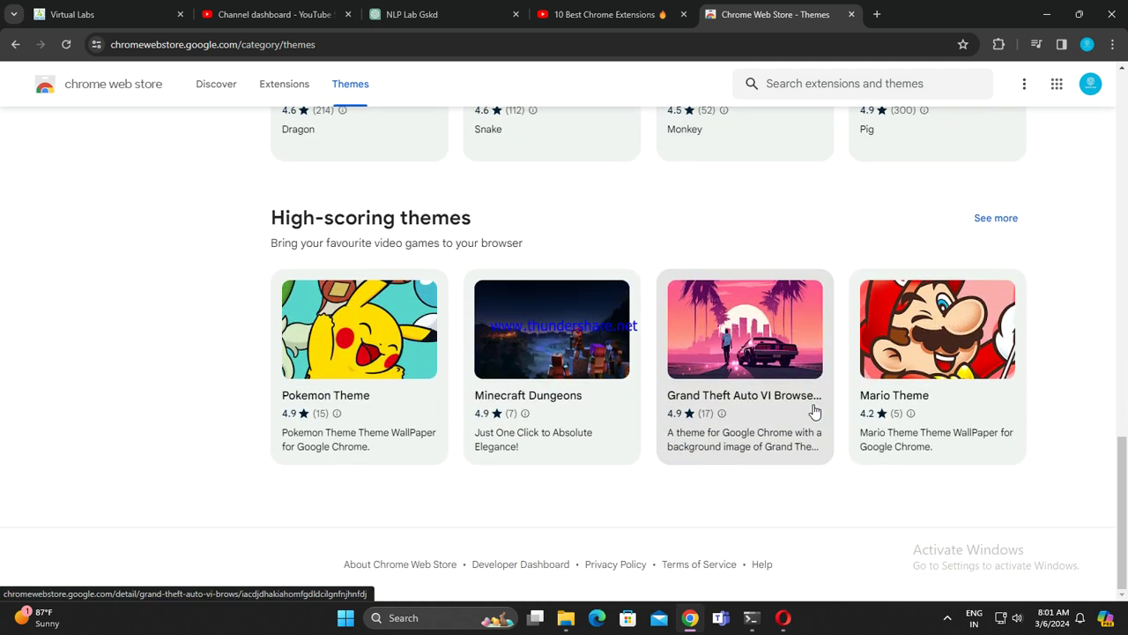
pyautogui.scroll(1, 926, 474)
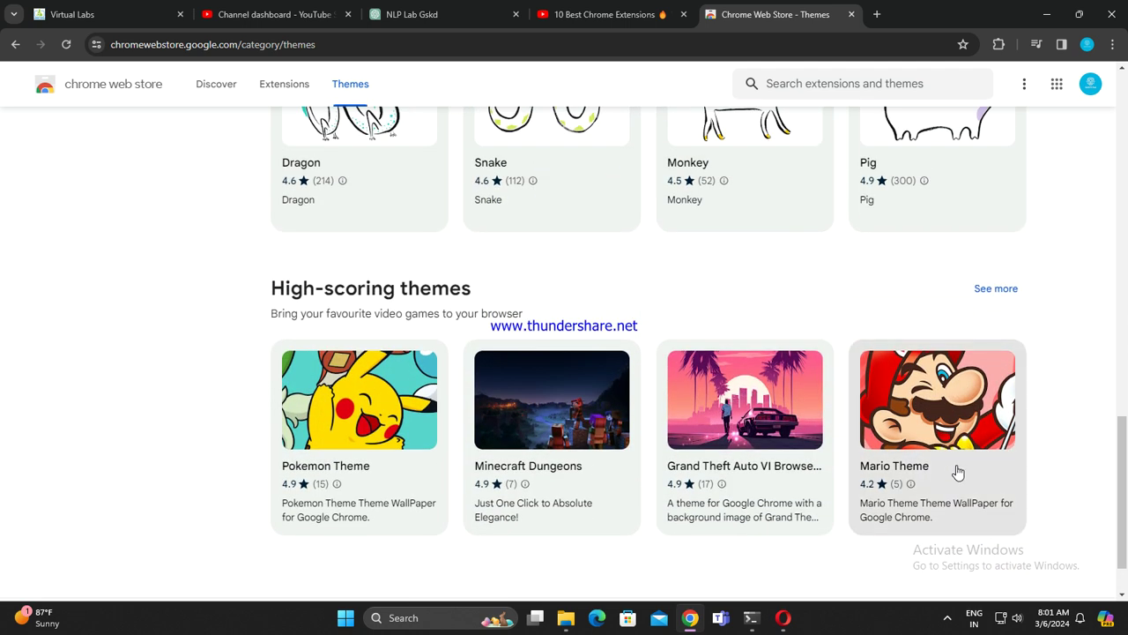
pyautogui.scroll(10, 955, 474)
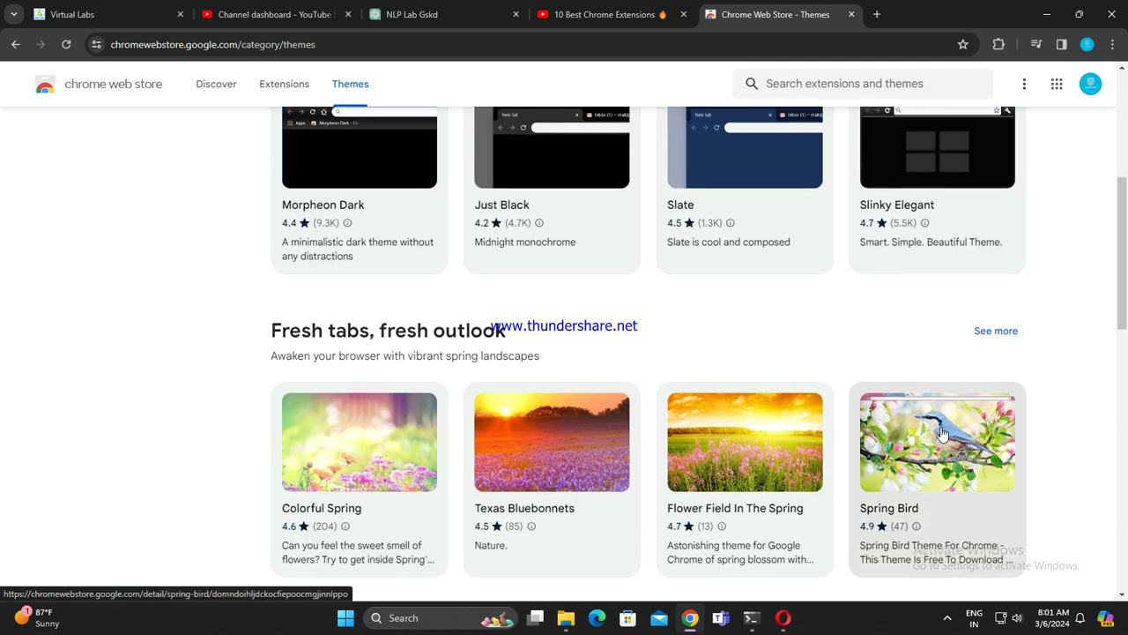
pyautogui.scroll(2, 942, 434)
# Step: Open the full Dark and black themes collection and scroll through its themes
pyautogui.click(1010, 234)
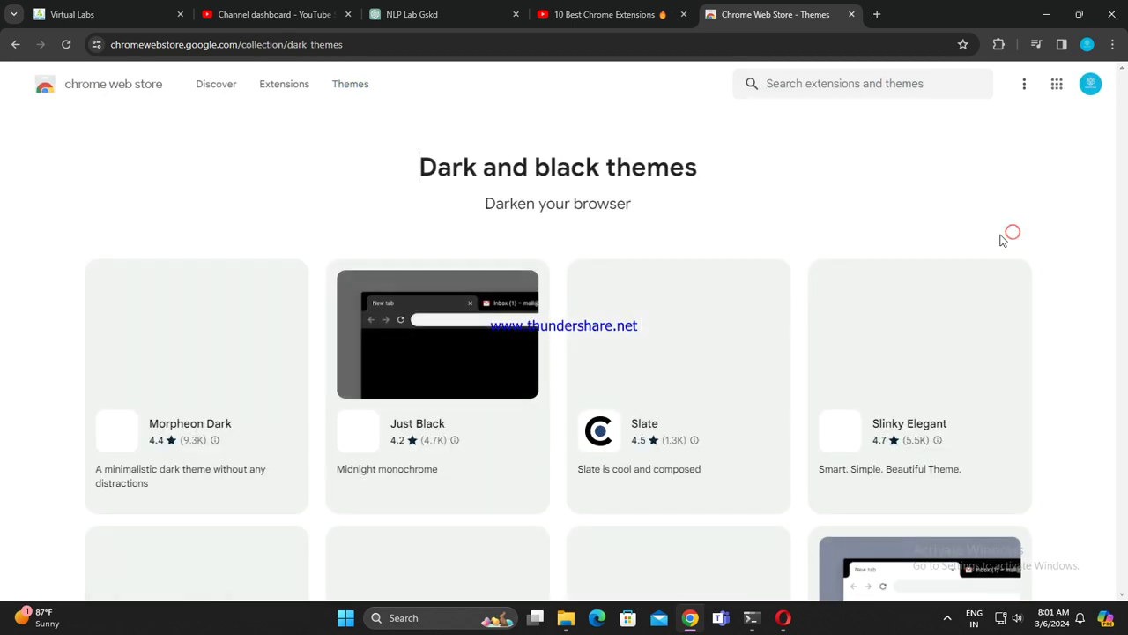
pyautogui.scroll(-2, 665, 473)
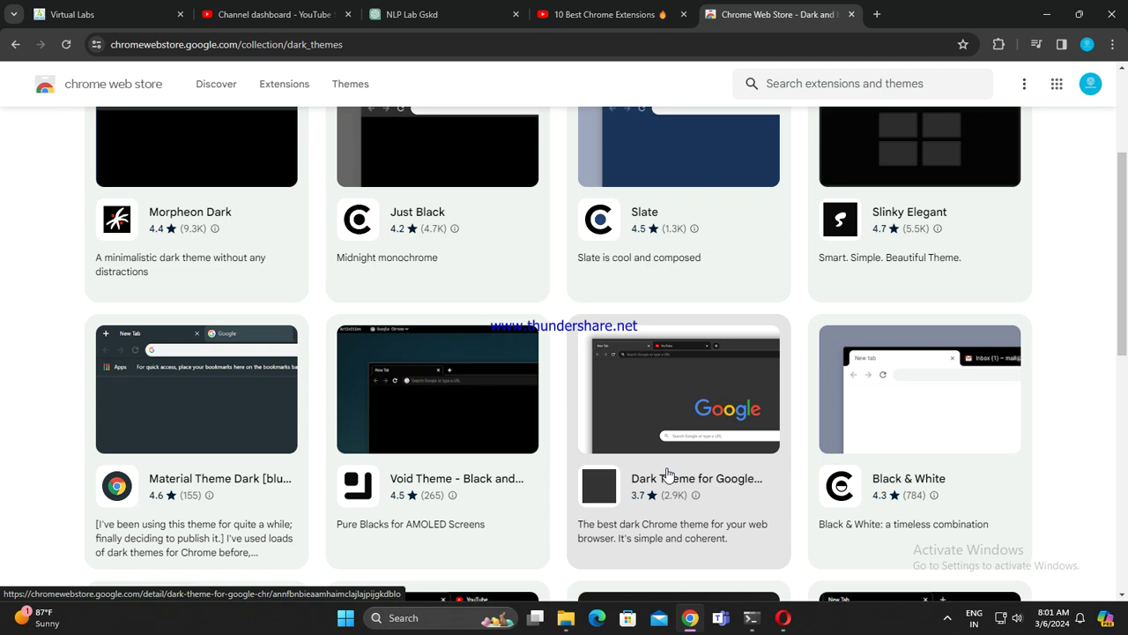
pyautogui.scroll(-1, 668, 474)
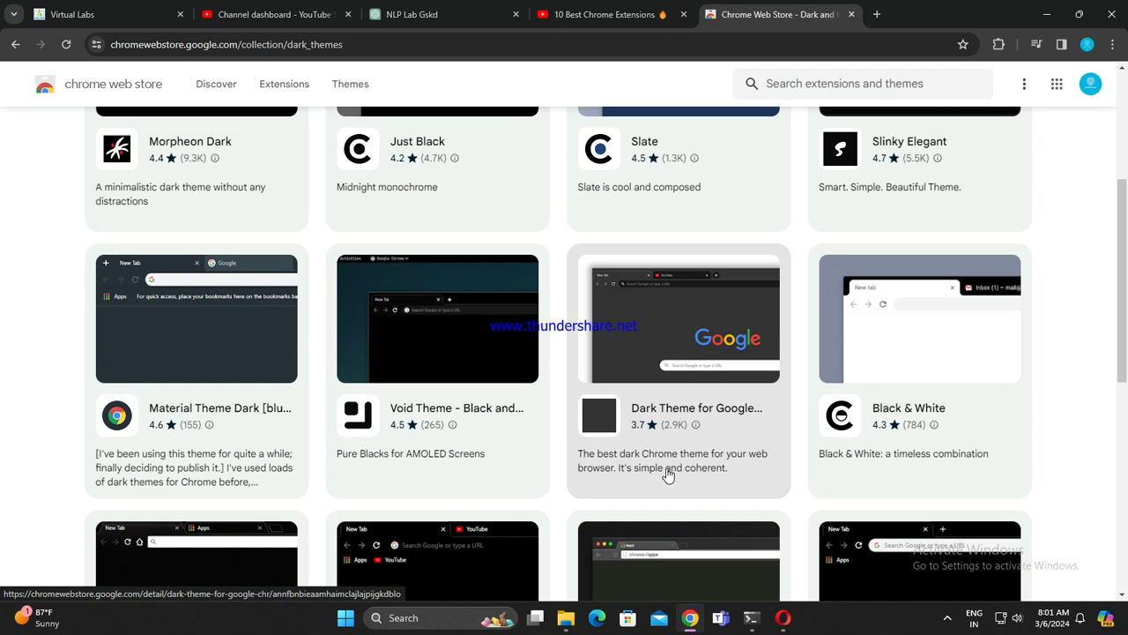
pyautogui.scroll(-1, 668, 474)
pyautogui.scroll(-1, 668, 474)
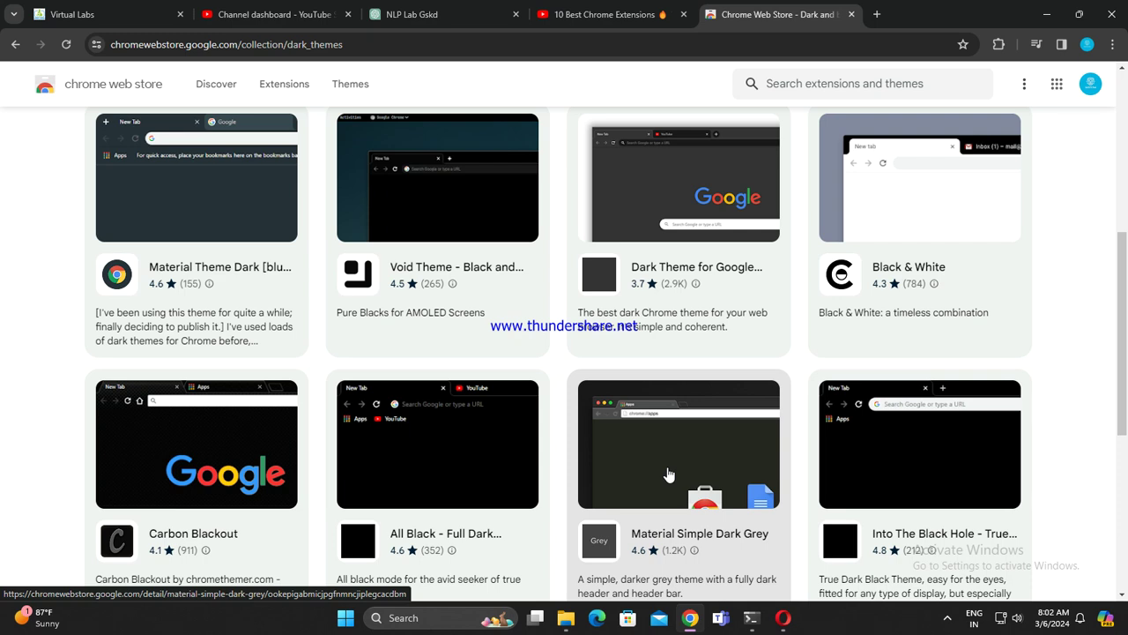
pyautogui.scroll(-1, 668, 474)
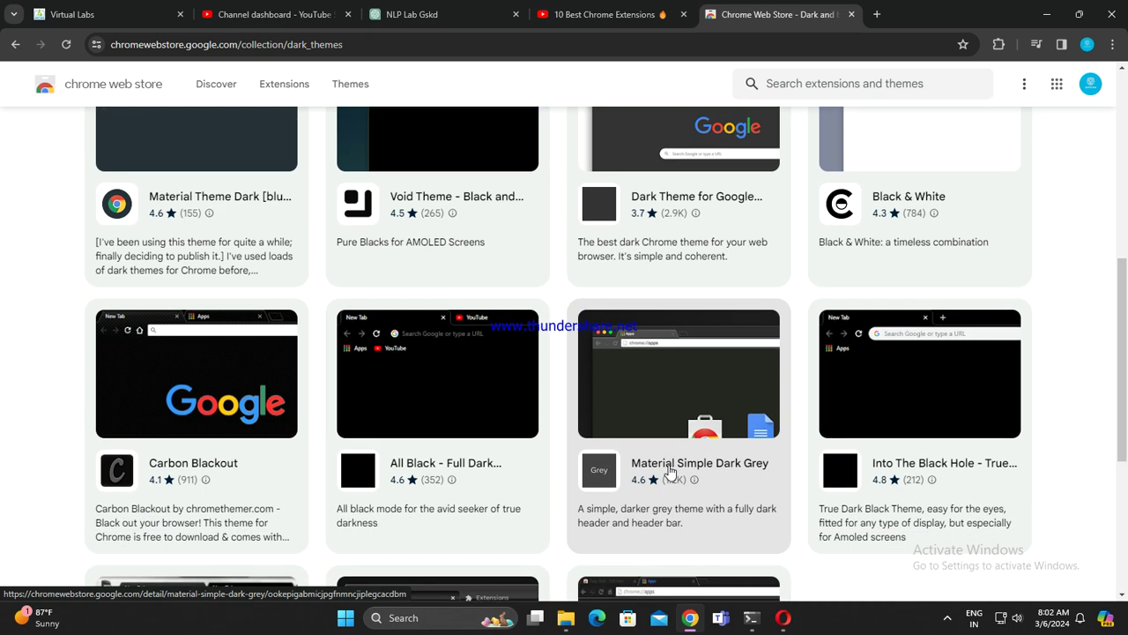
pyautogui.scroll(-2, 669, 473)
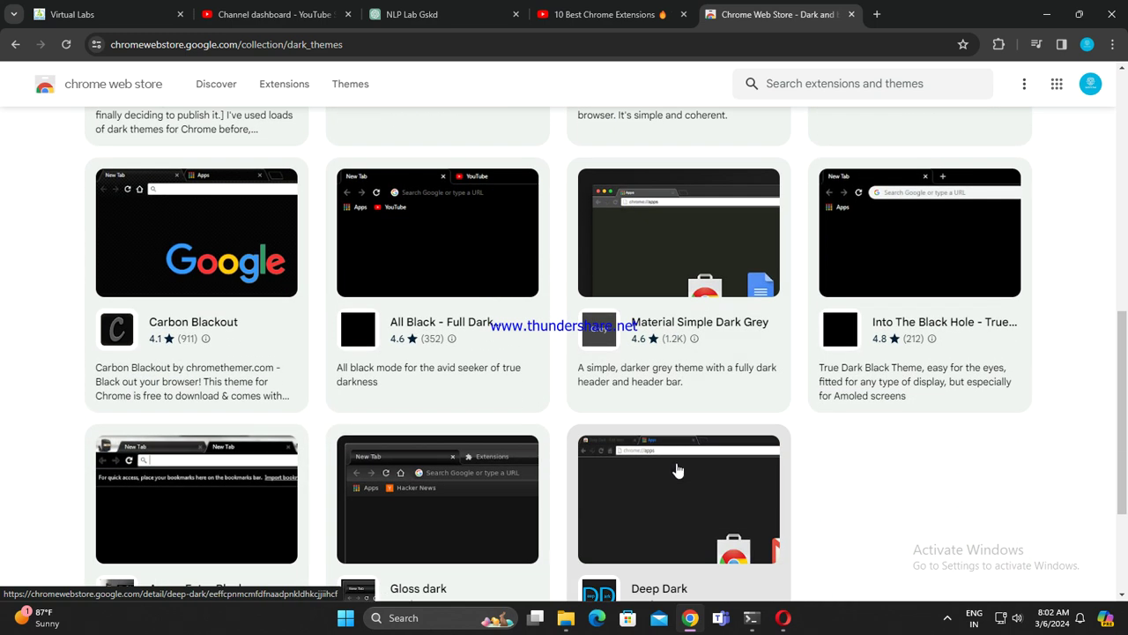
pyautogui.scroll(-3, 677, 470)
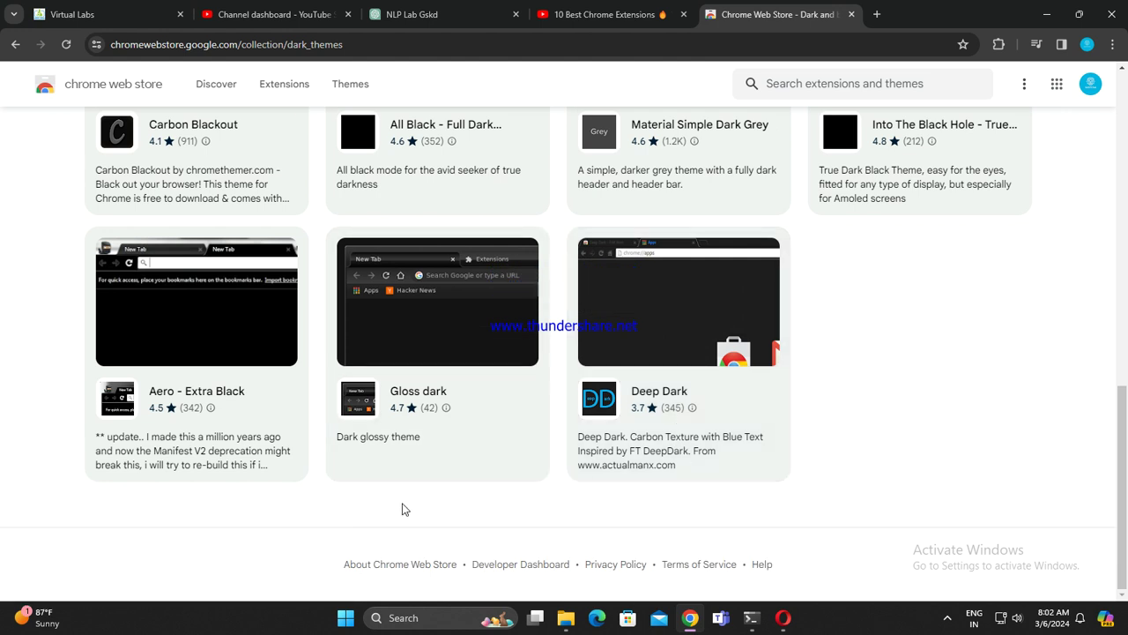
pyautogui.scroll(1, 404, 508)
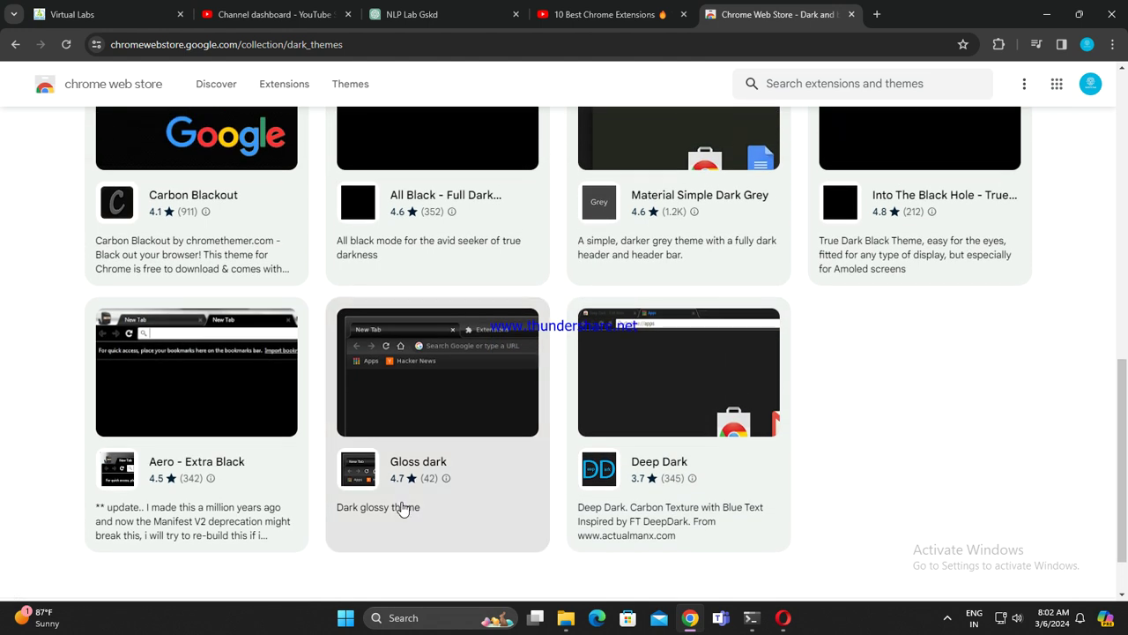
pyautogui.scroll(3, 402, 508)
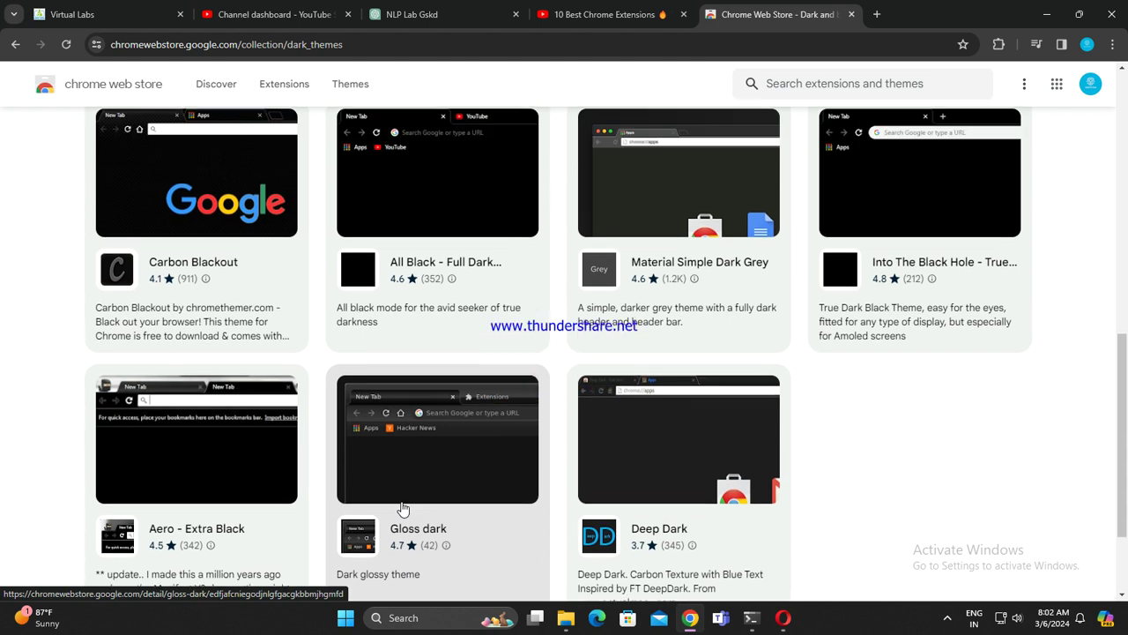
pyautogui.scroll(5, 476, 490)
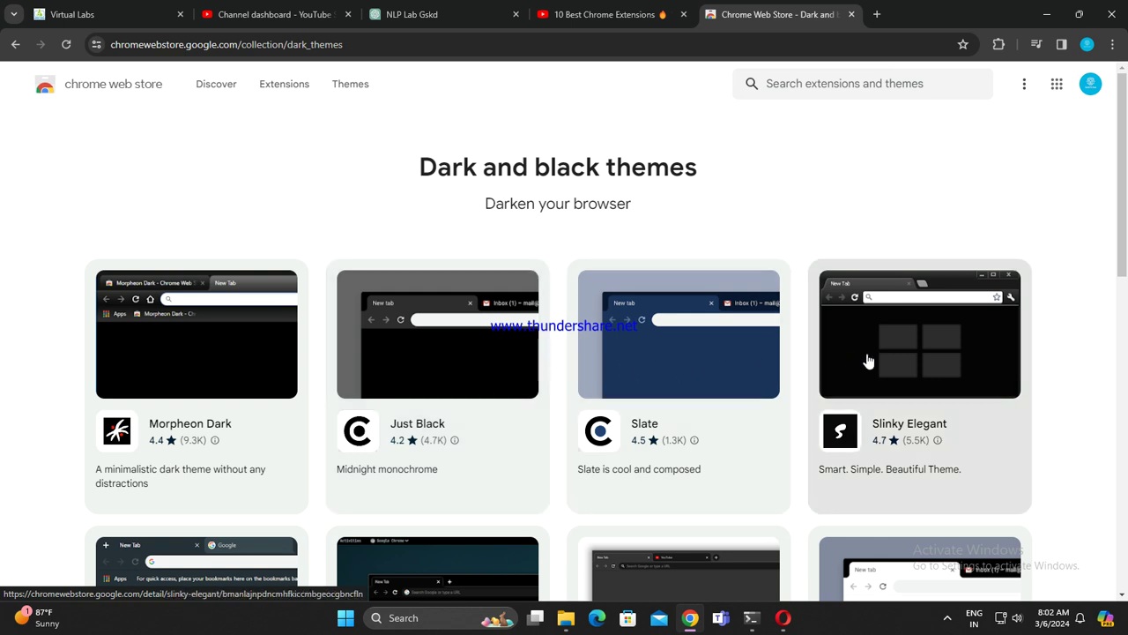
# Step: Open and close a blank tab, then scroll again past Void Theme, Carbon Blackout, All Black and Into The Black Hole
pyautogui.click(876, 14)
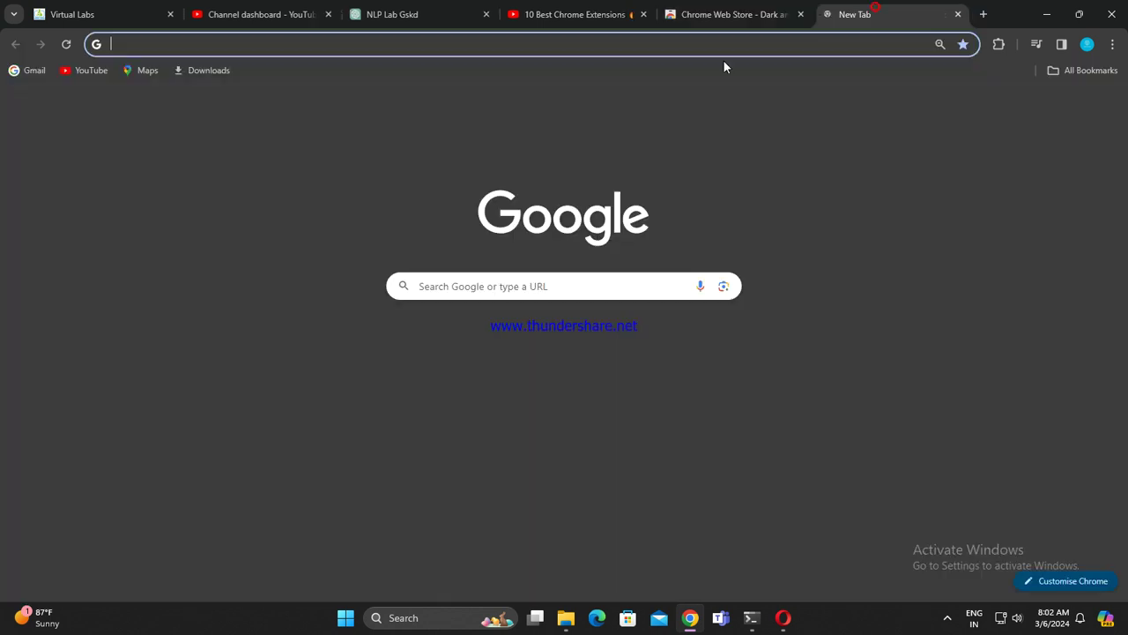
pyautogui.click(957, 15)
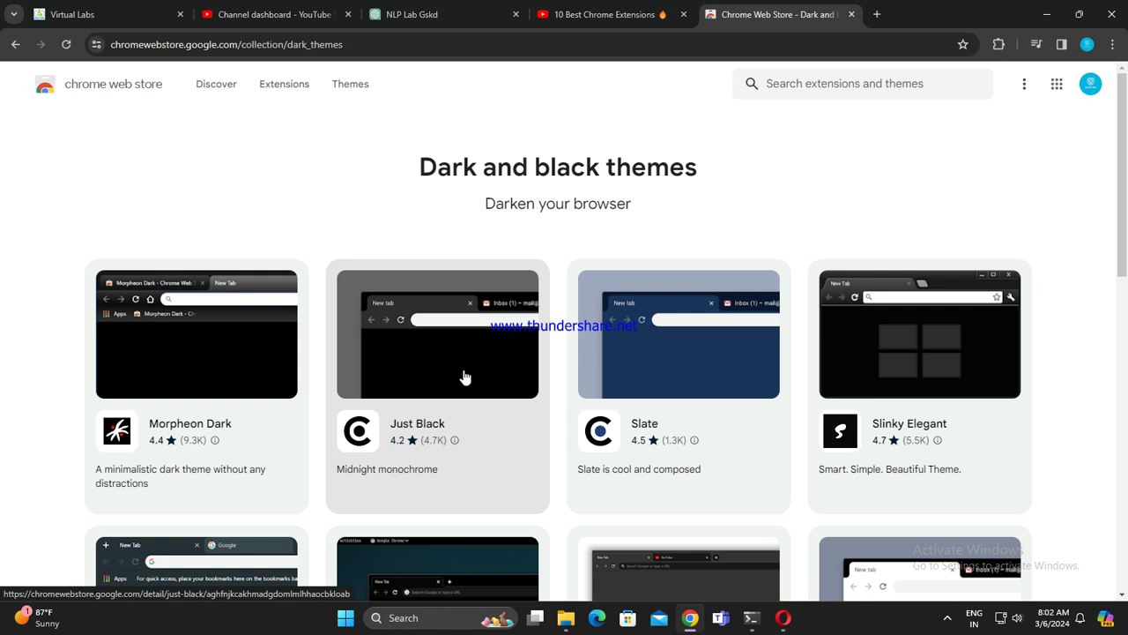
pyautogui.scroll(-2, 466, 377)
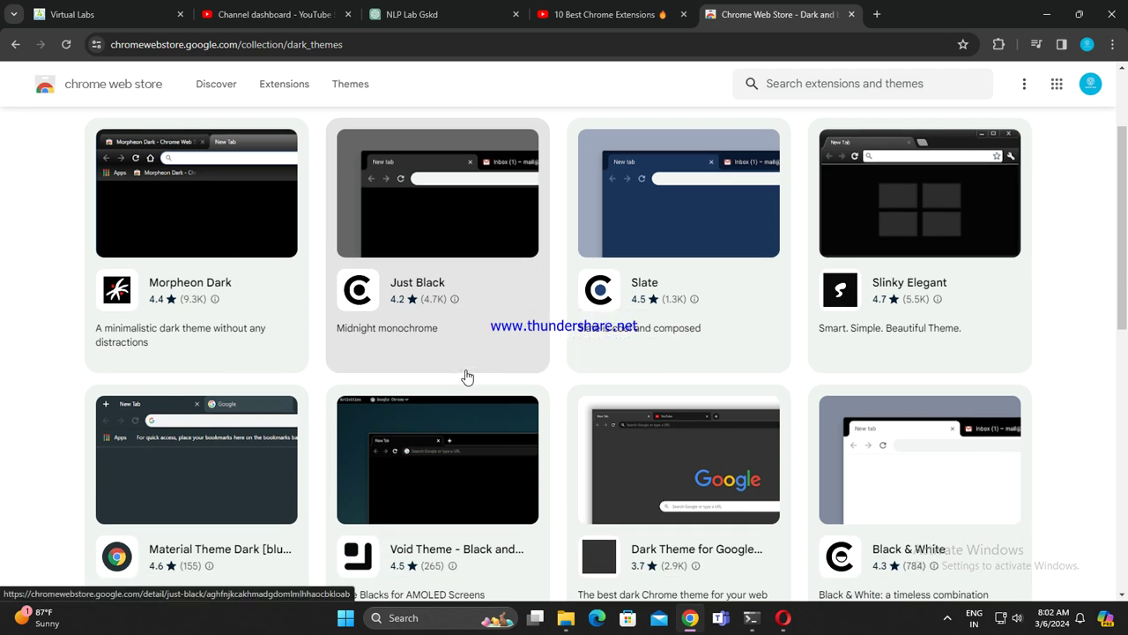
pyautogui.scroll(-2, 467, 377)
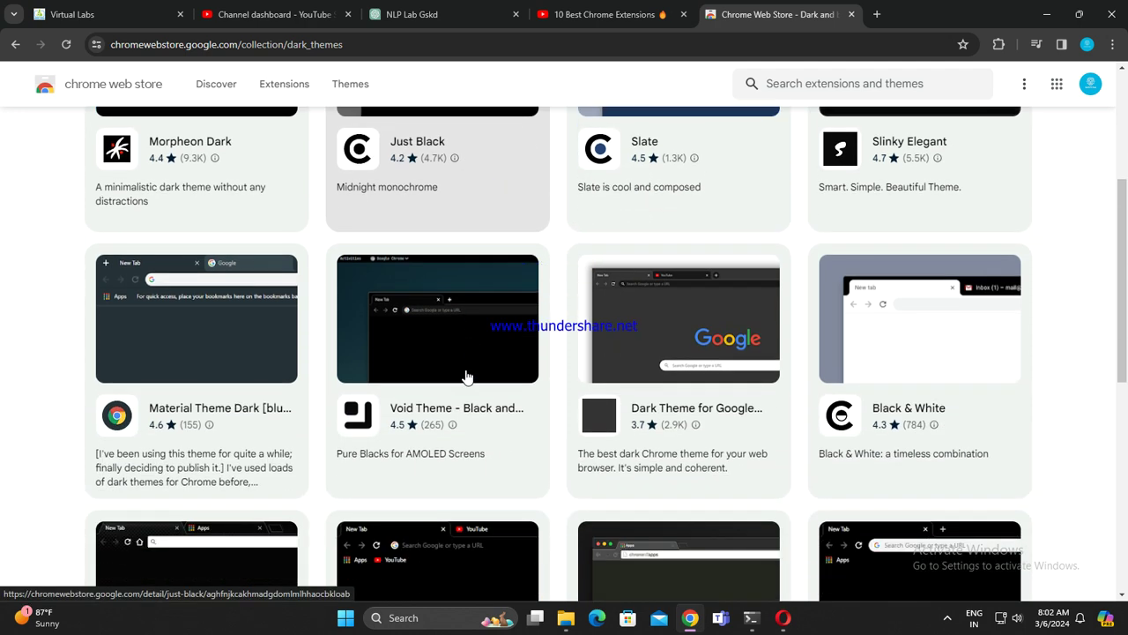
pyautogui.scroll(-2, 467, 377)
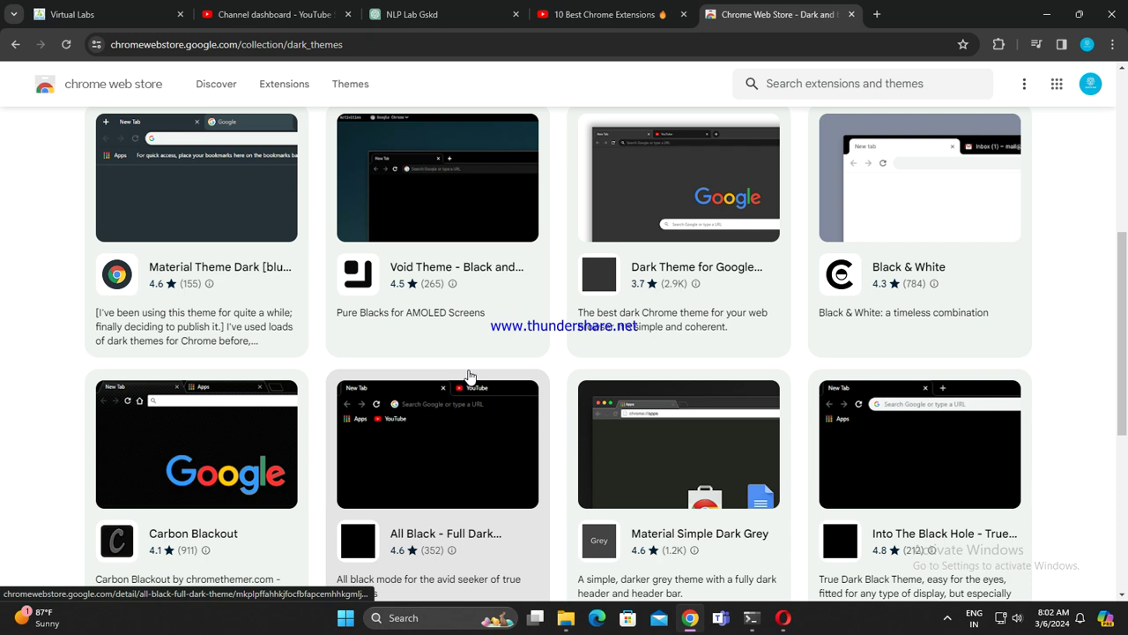
pyautogui.scroll(2, 467, 374)
pyautogui.scroll(1, 441, 297)
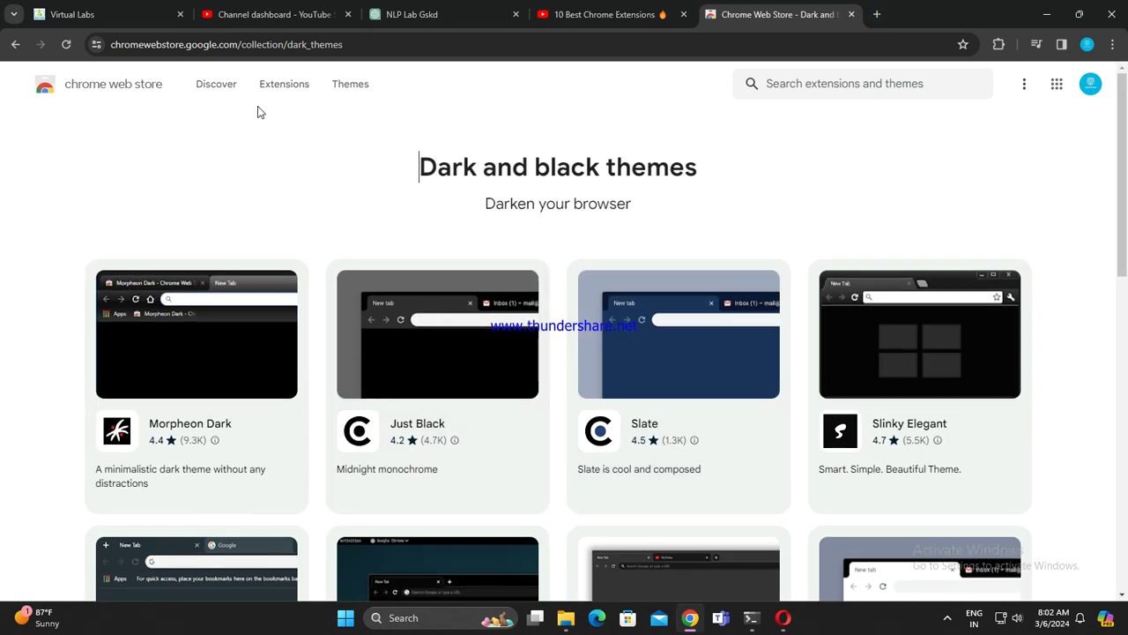
# Step: Browse the Web Store's Extensions category, then close the Chrome Web Store tab
pyautogui.click(227, 85)
pyautogui.click(313, 87)
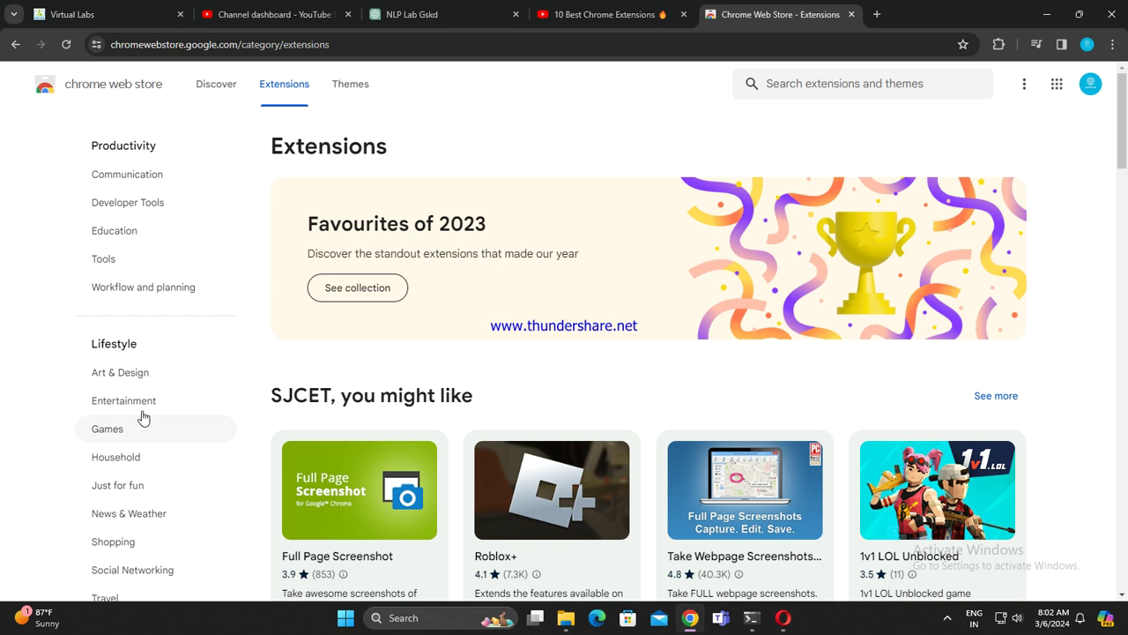
pyautogui.scroll(-4, 189, 397)
pyautogui.scroll(4, 203, 423)
pyautogui.scroll(-4, 912, 355)
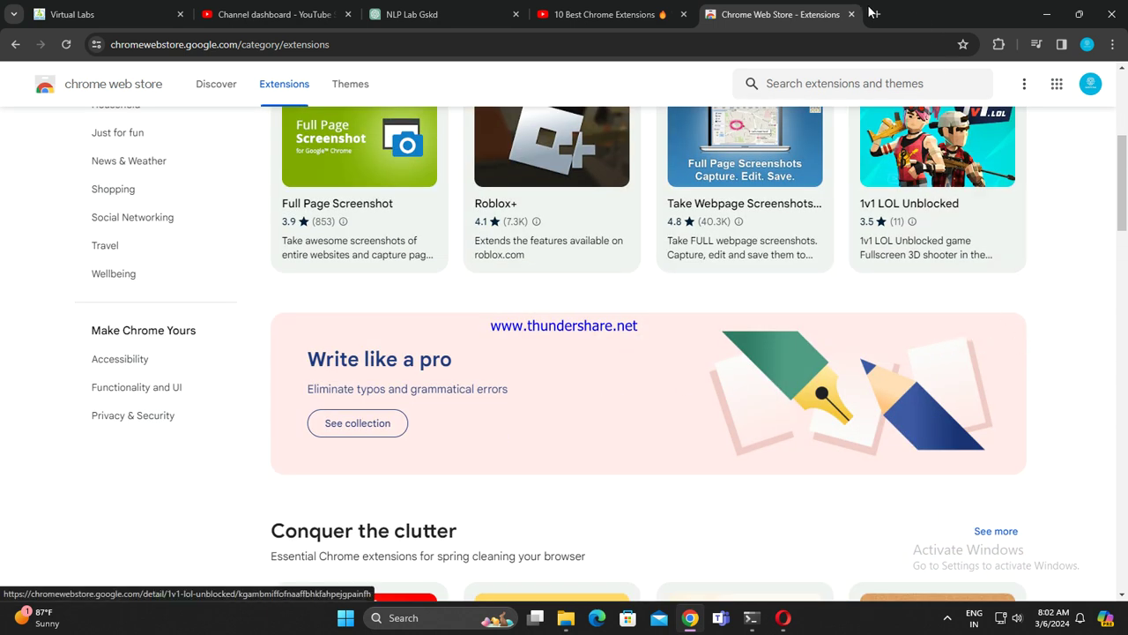
pyautogui.click(851, 15)
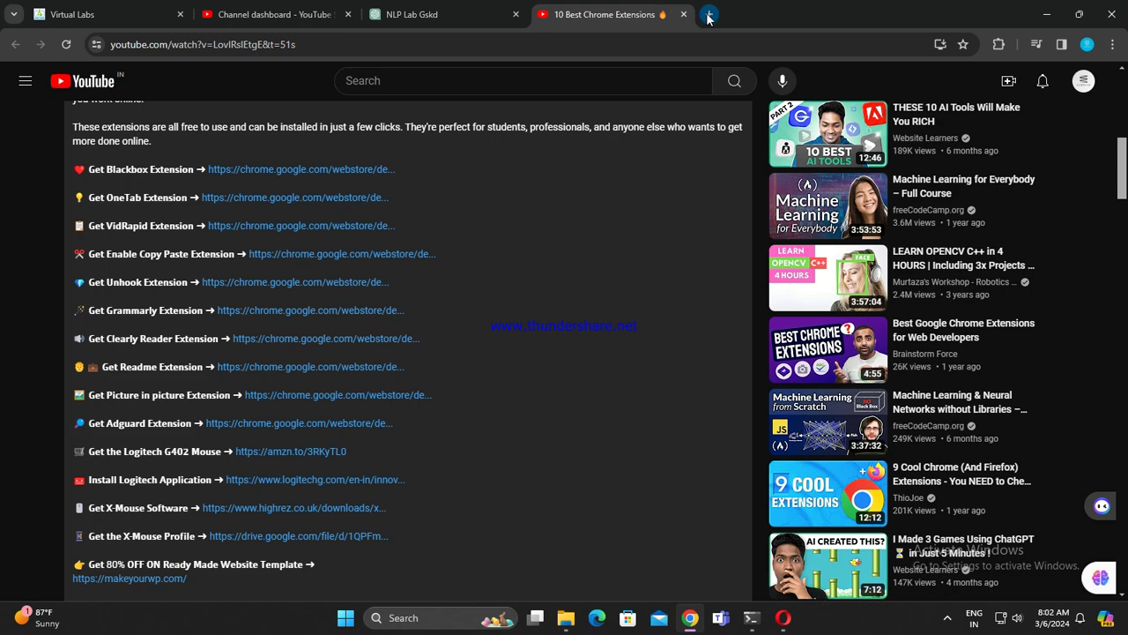
# Step: Open a new tab, return to the 10 Best Chrome Extensions video, and scroll the installed extensions list from AdGuard to Youtube Summary
pyautogui.click(707, 14)
pyautogui.click(601, 14)
pyautogui.scroll(6, 875, 319)
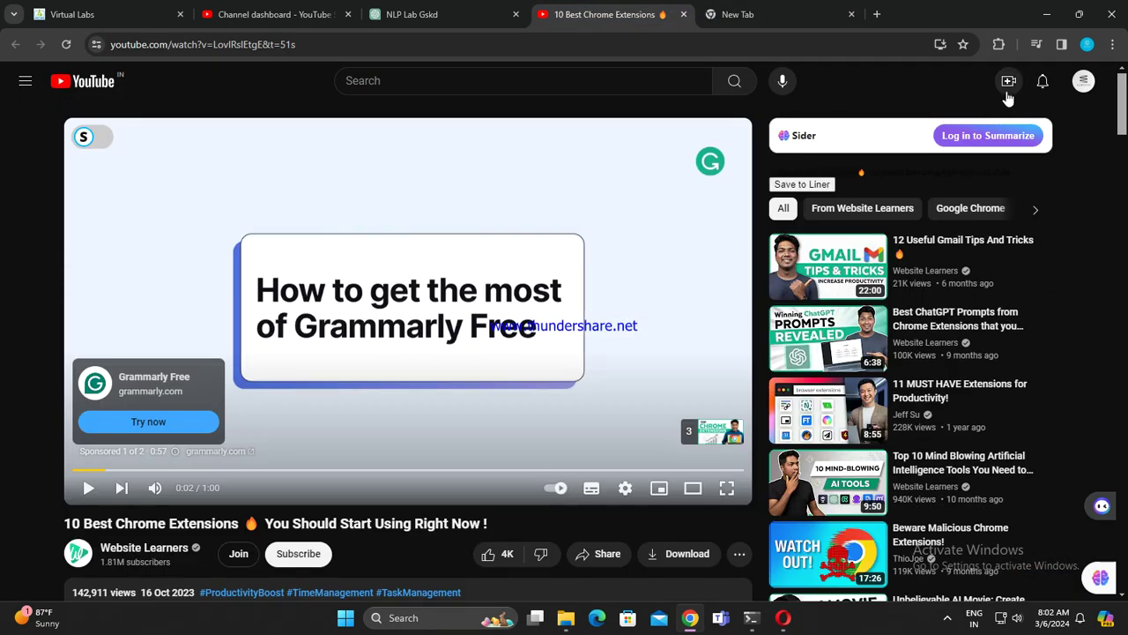
pyautogui.click(999, 44)
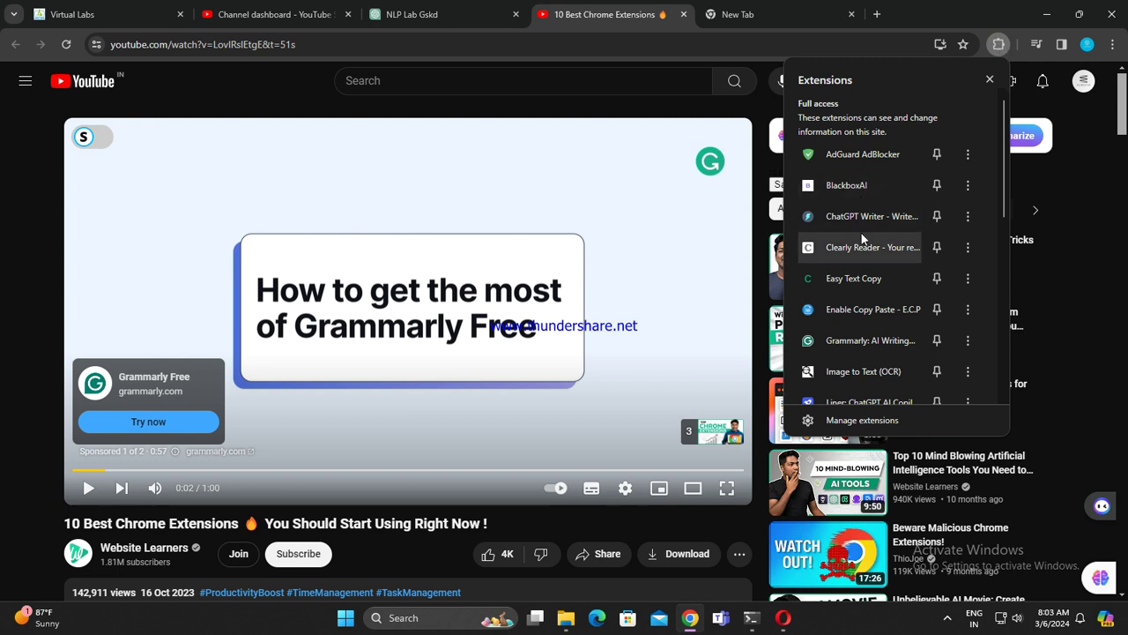
pyautogui.scroll(-5, 869, 315)
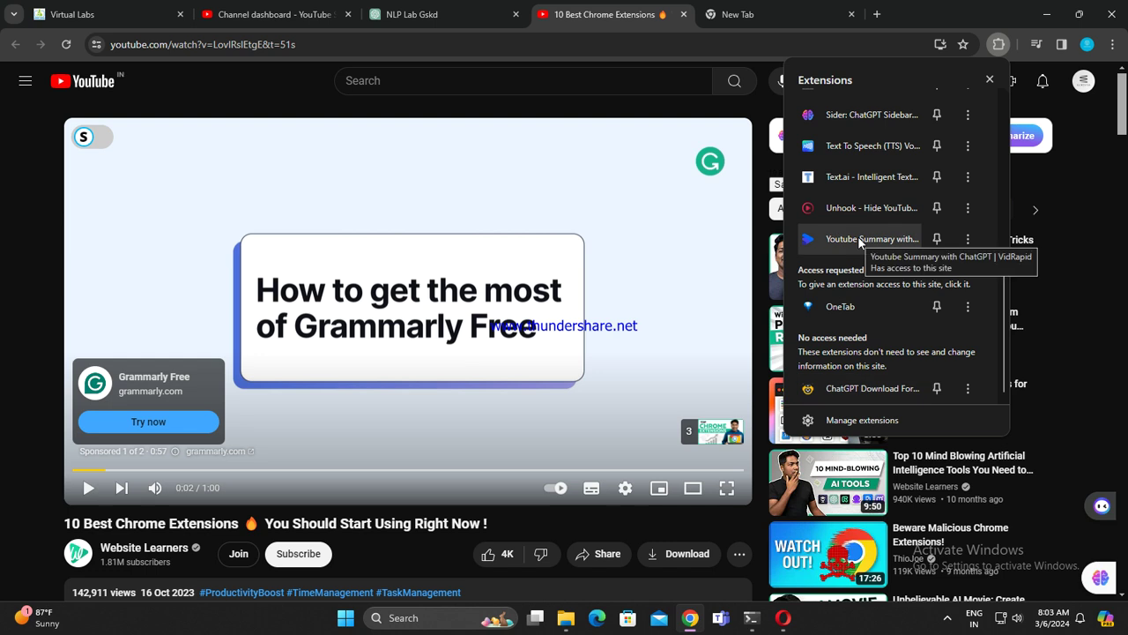
pyautogui.scroll(1, 863, 152)
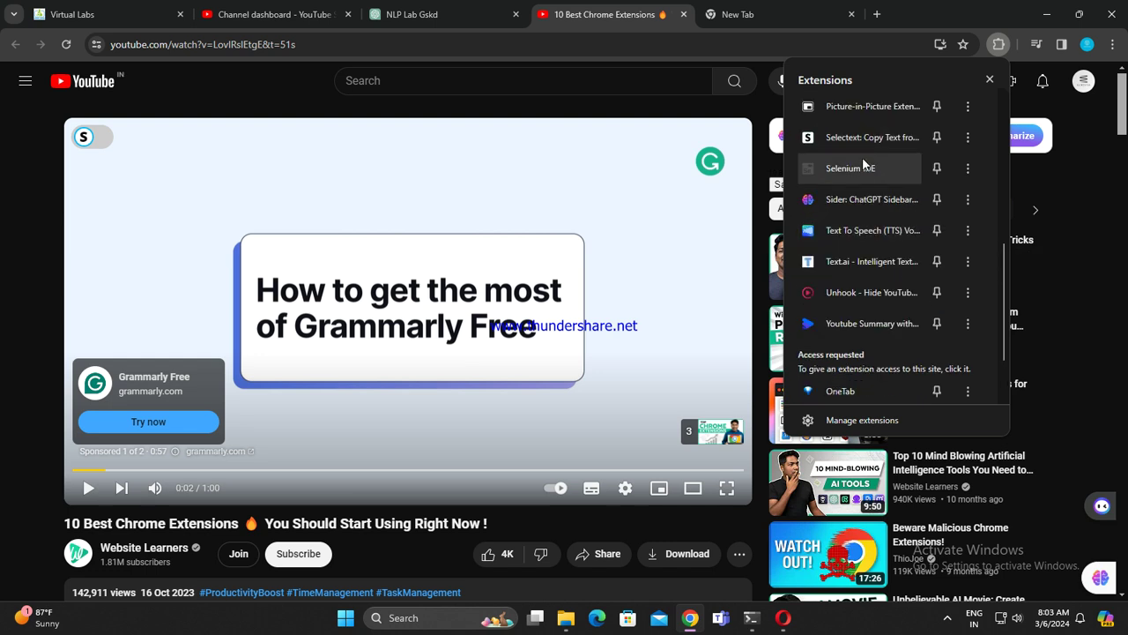
pyautogui.scroll(-2, 314, 442)
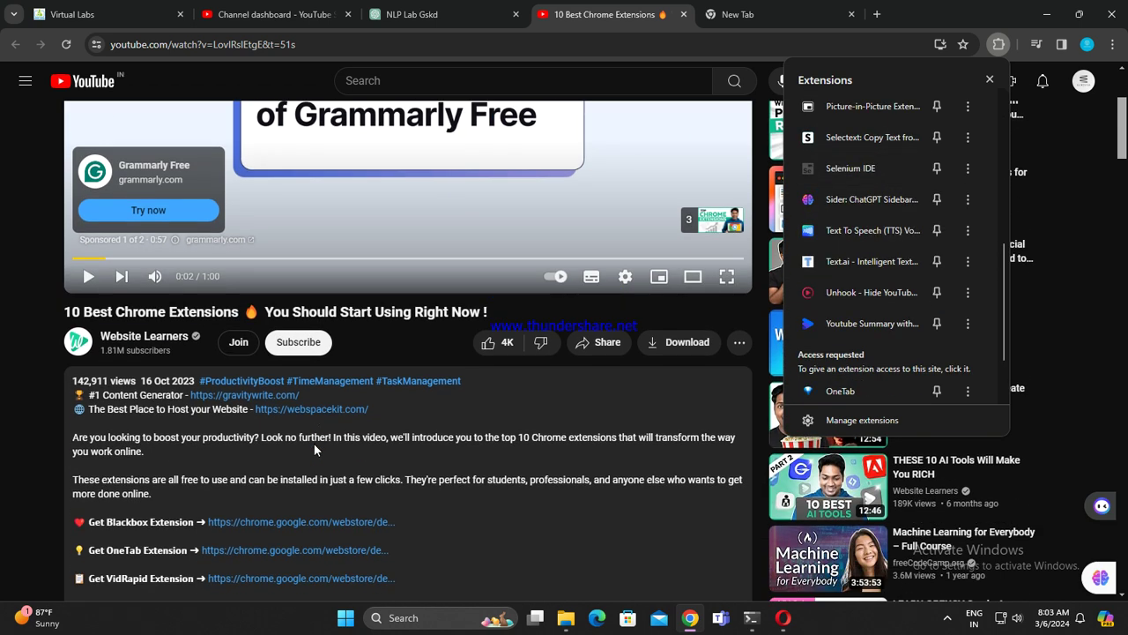
pyautogui.scroll(2, 492, 500)
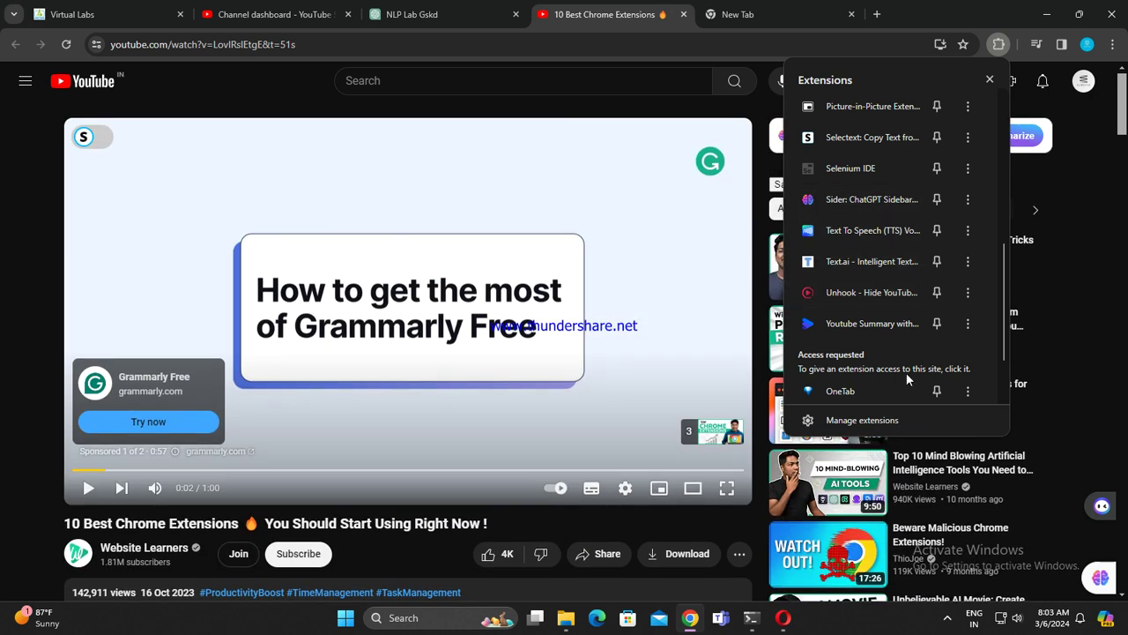
pyautogui.scroll(-1, 906, 372)
pyautogui.scroll(6, 884, 323)
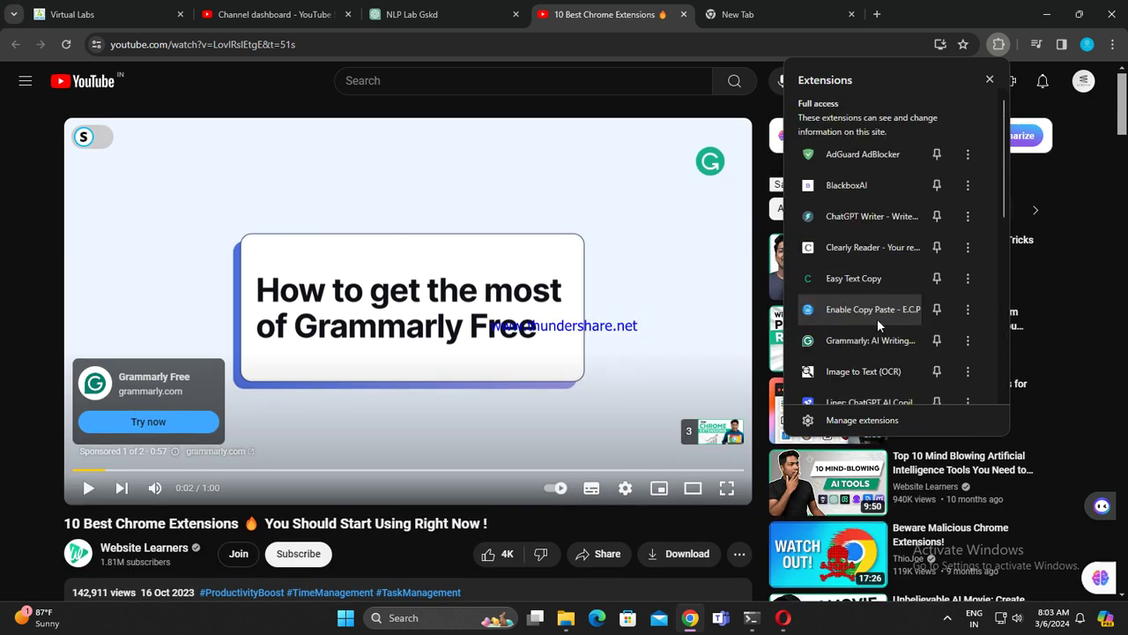
pyautogui.click(853, 184)
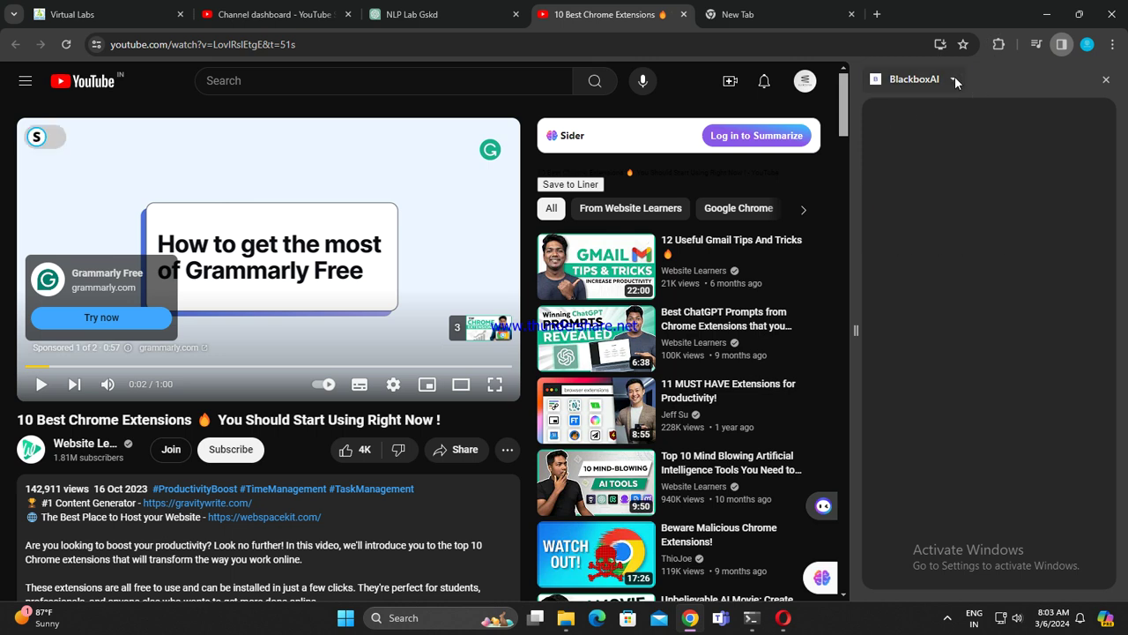
pyautogui.click(954, 78)
pyautogui.click(956, 80)
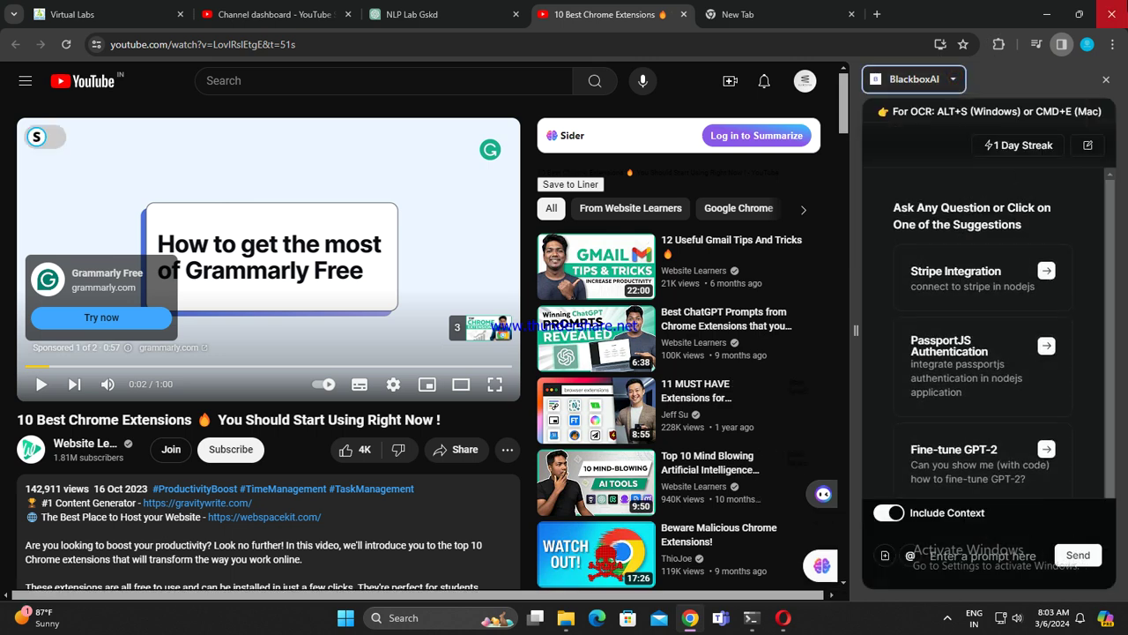
pyautogui.click(1106, 79)
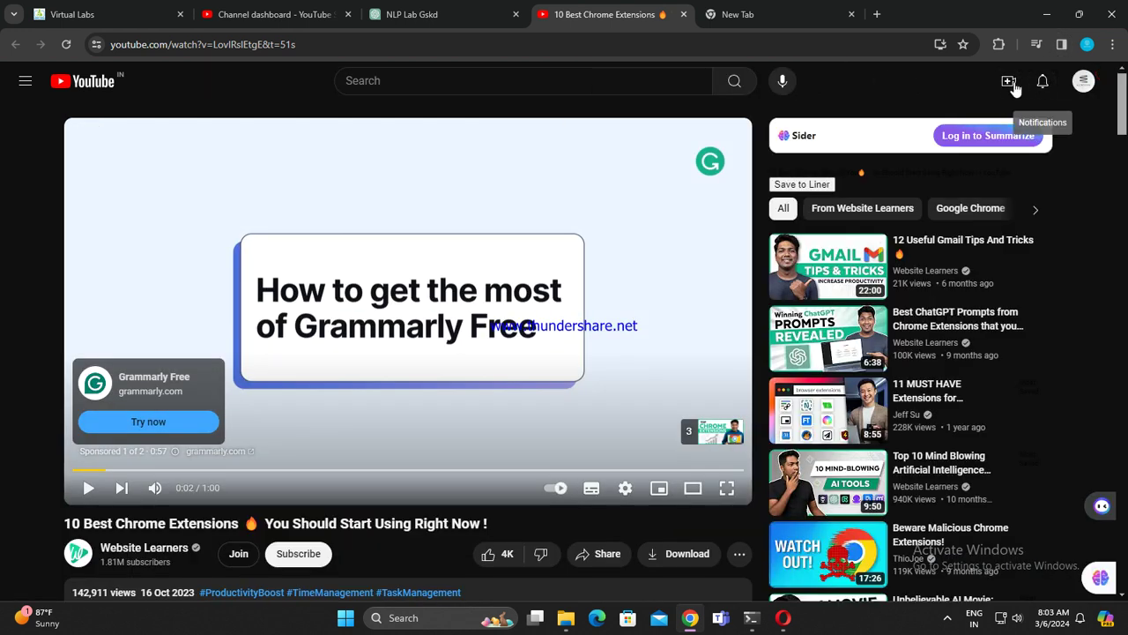
pyautogui.scroll(-3, 344, 432)
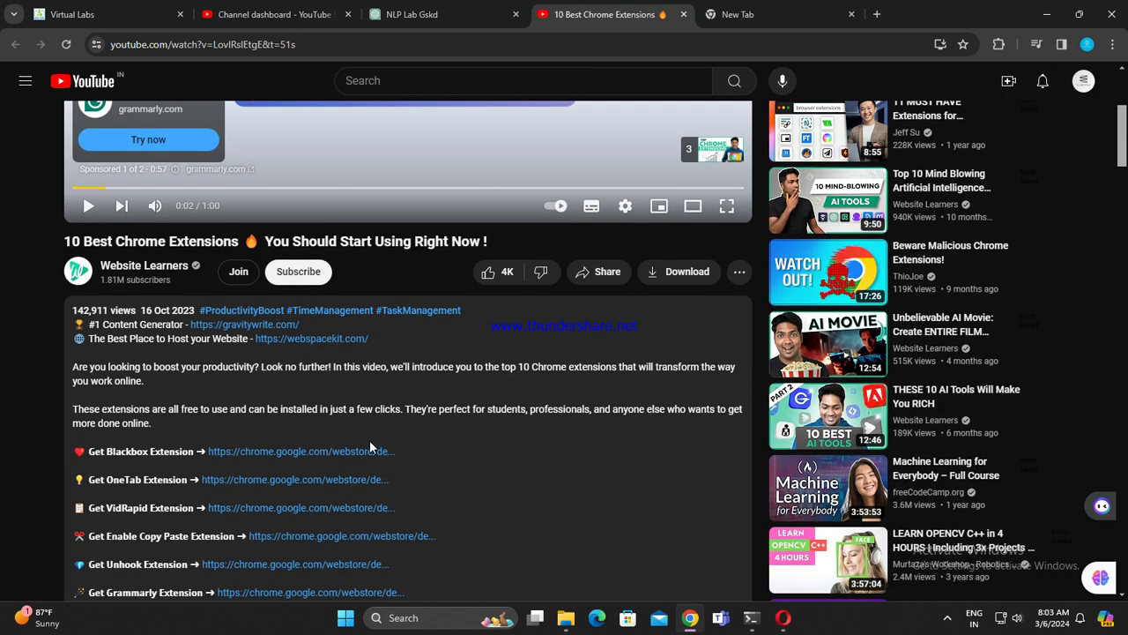
pyautogui.scroll(3, 533, 445)
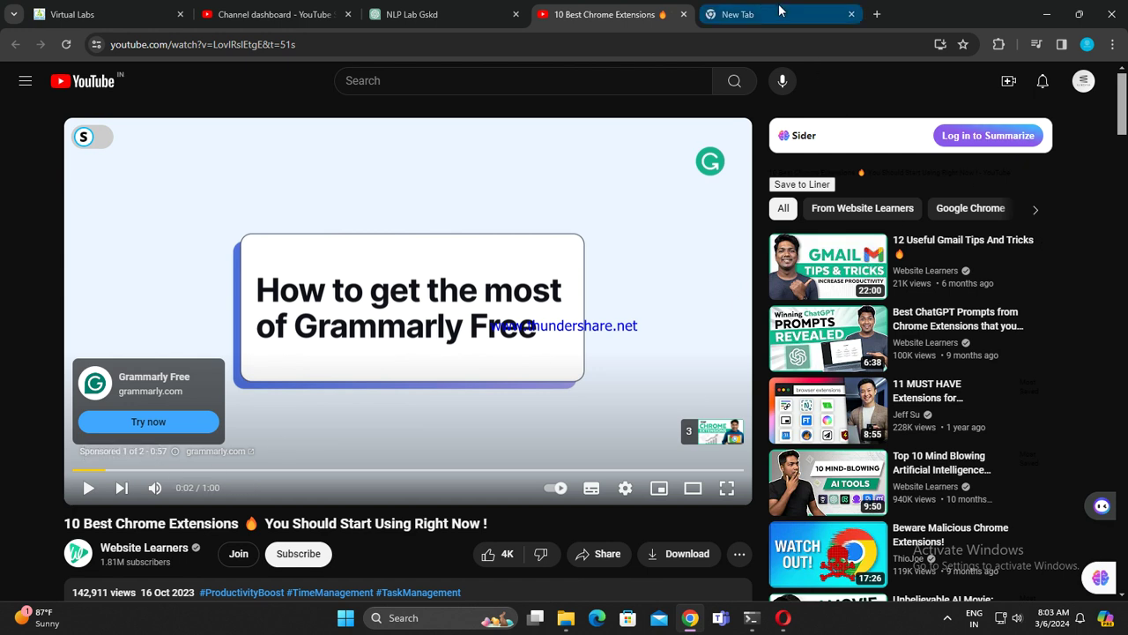
# Step: Launch Easy Text Copy from the installed extensions list
pyautogui.click(999, 44)
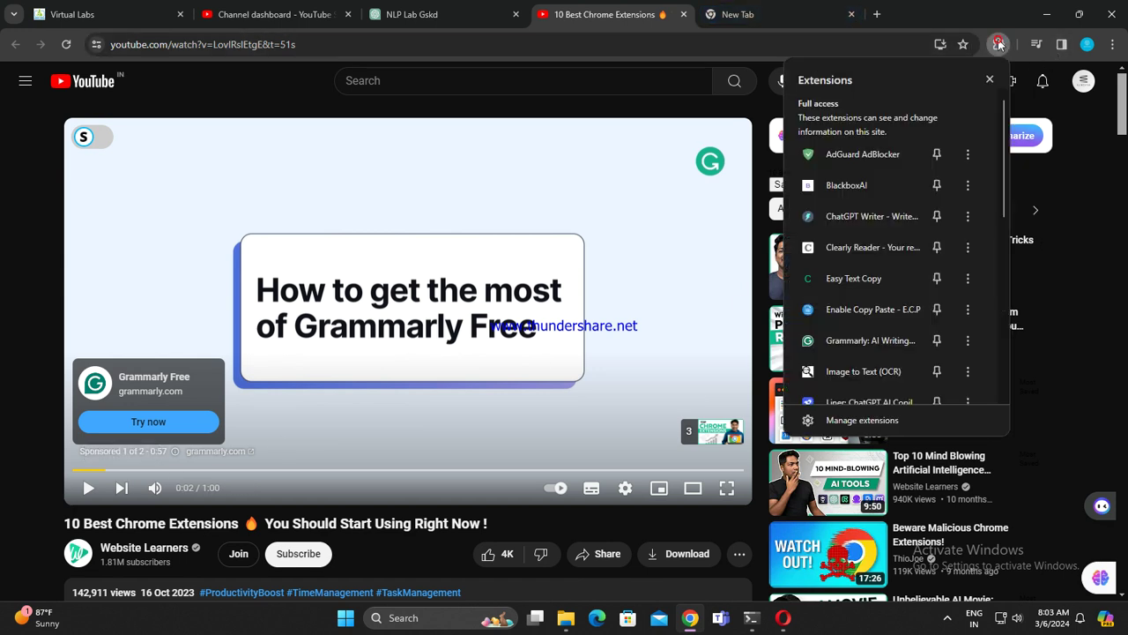
pyautogui.scroll(-1, 875, 232)
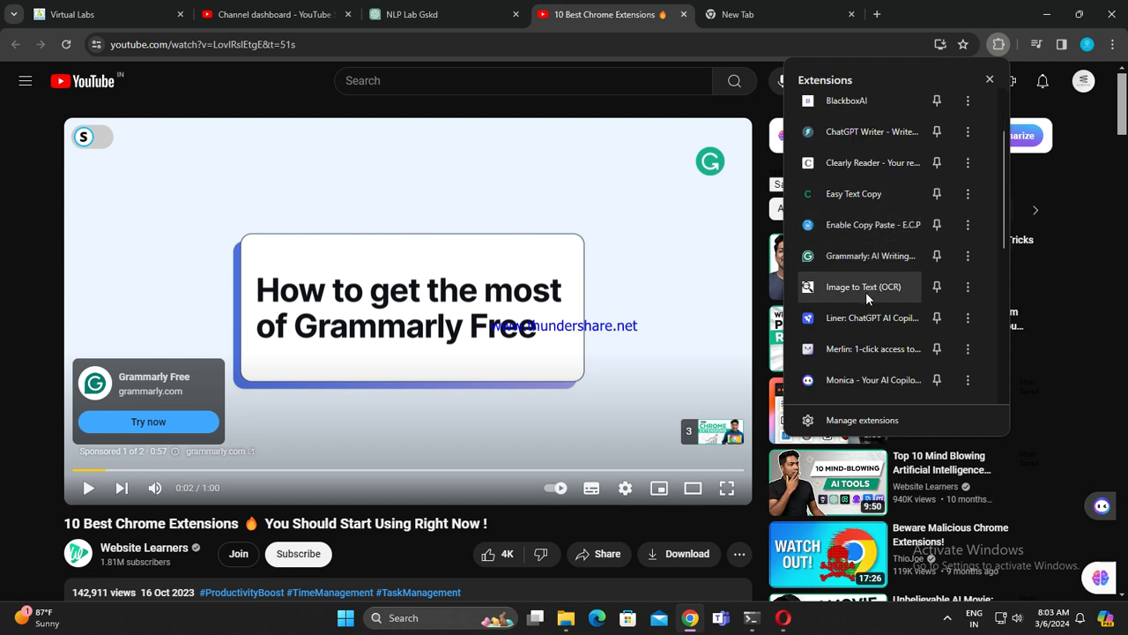
pyautogui.click(875, 202)
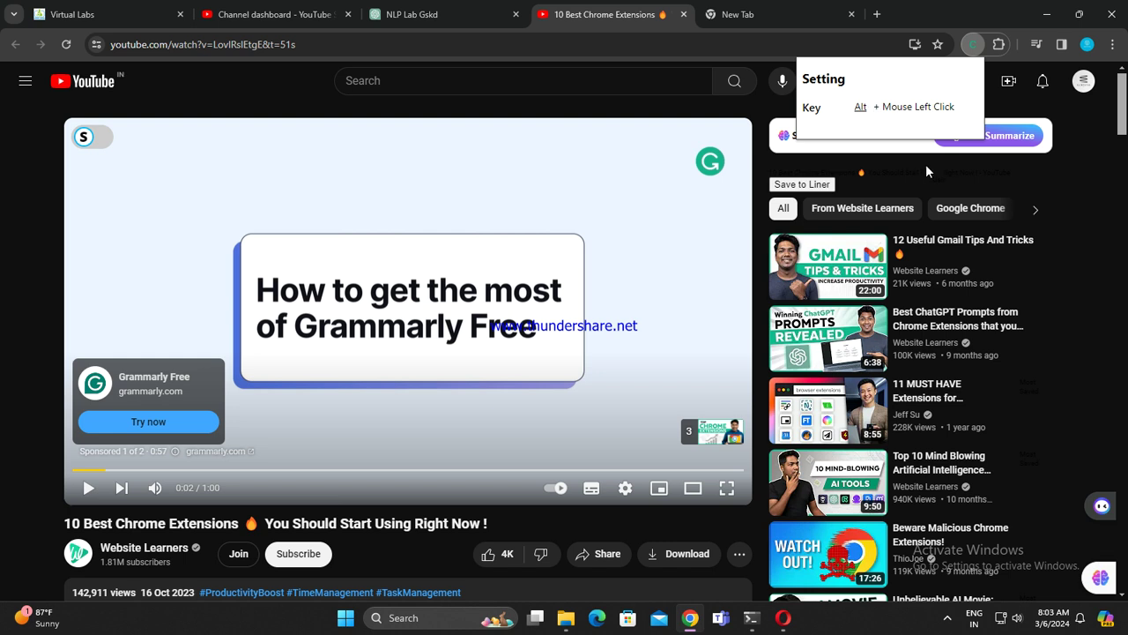
# Step: Drag-select text on the video page and dismiss the Explain/Translate popup
pyautogui.moveTo(928, 170); pyautogui.dragTo(597, 220)
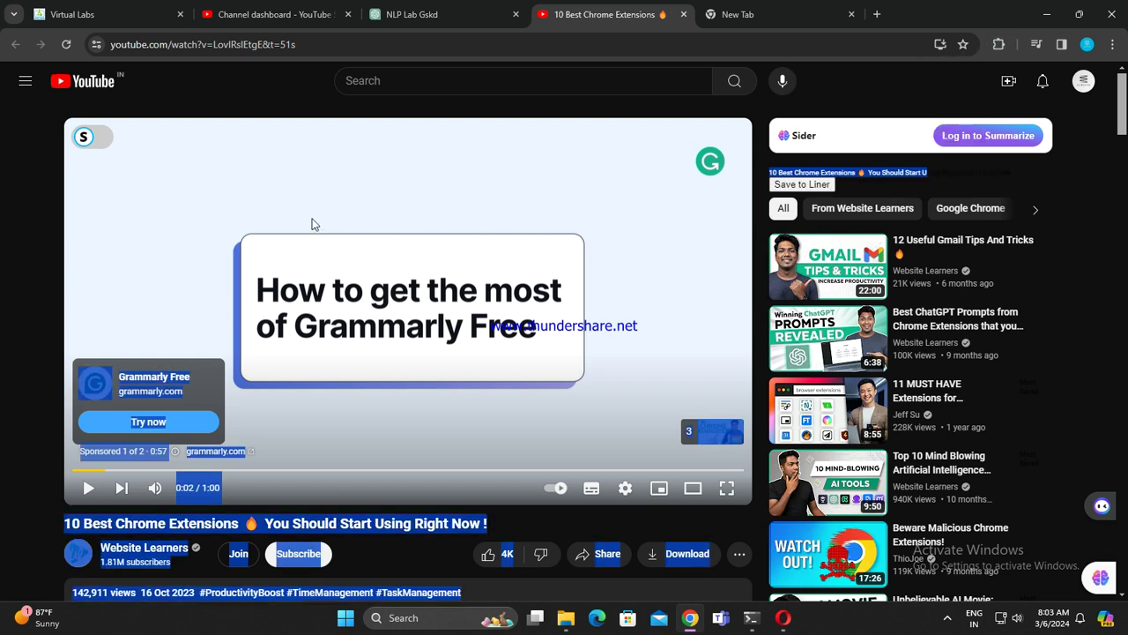
pyautogui.moveTo(704, 299); pyautogui.dragTo(754, 105)
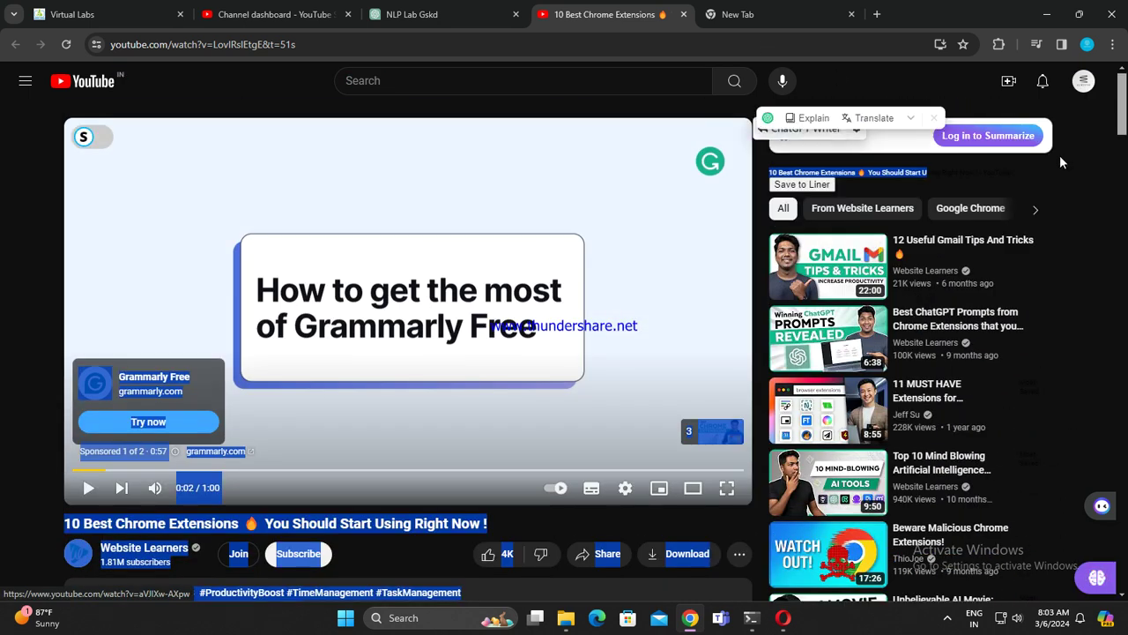
pyautogui.click(940, 116)
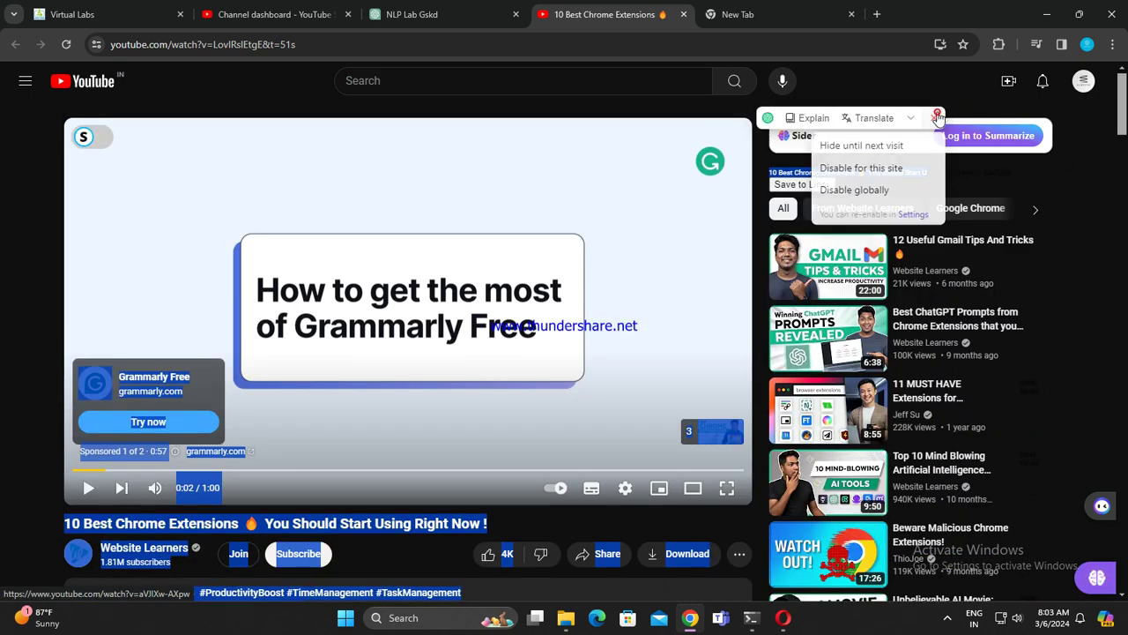
pyautogui.click(1058, 221)
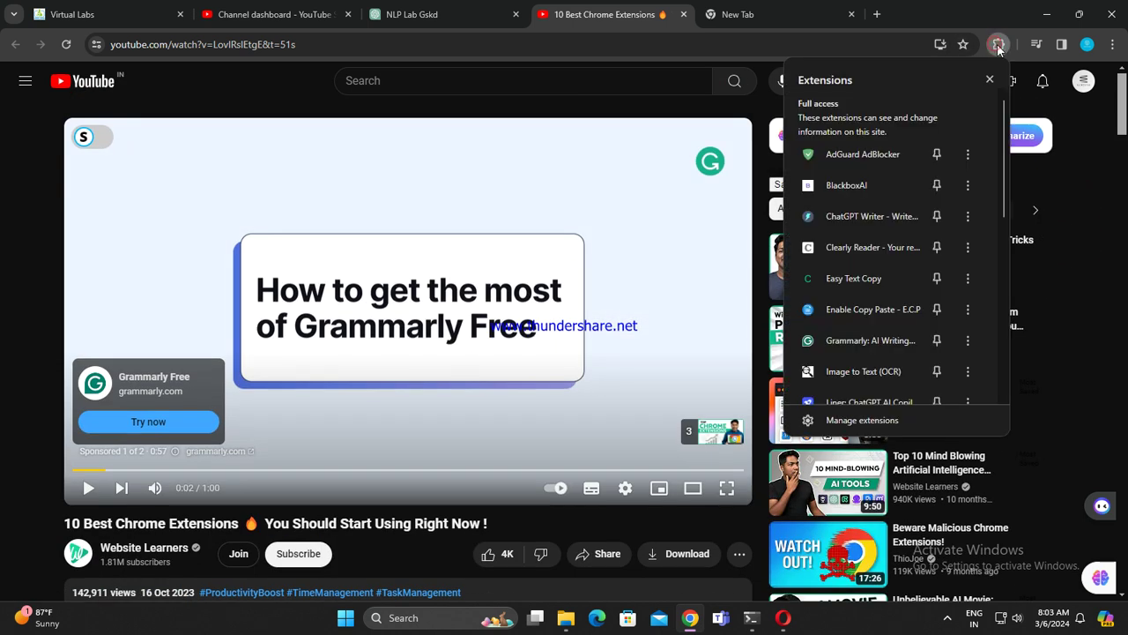
pyautogui.scroll(-2, 884, 264)
pyautogui.scroll(-5, 883, 255)
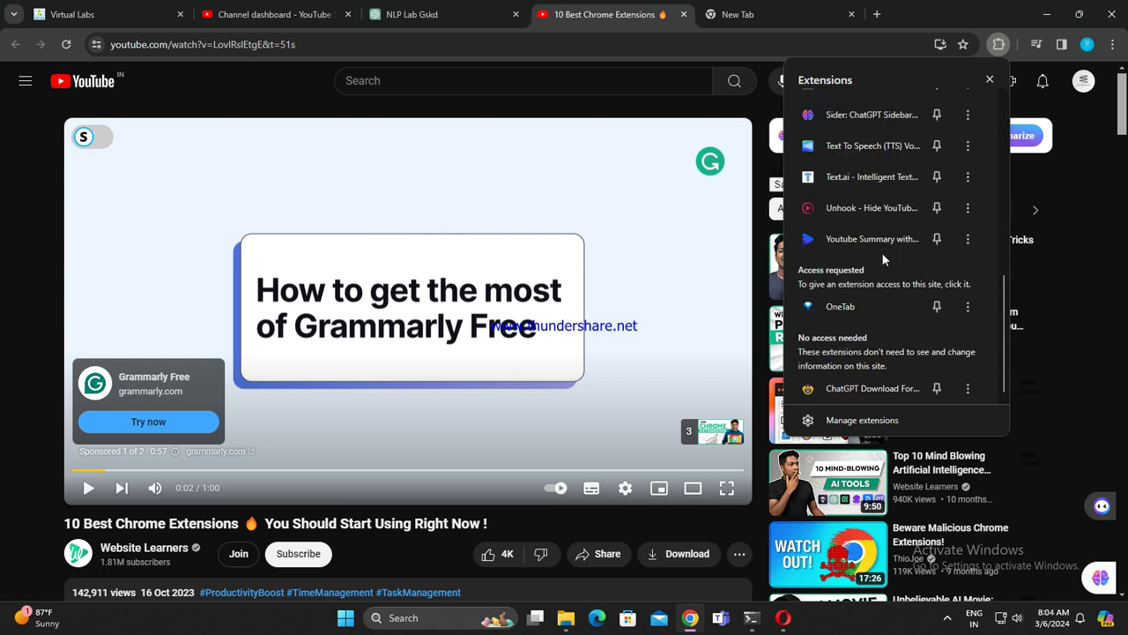
pyautogui.scroll(2, 882, 254)
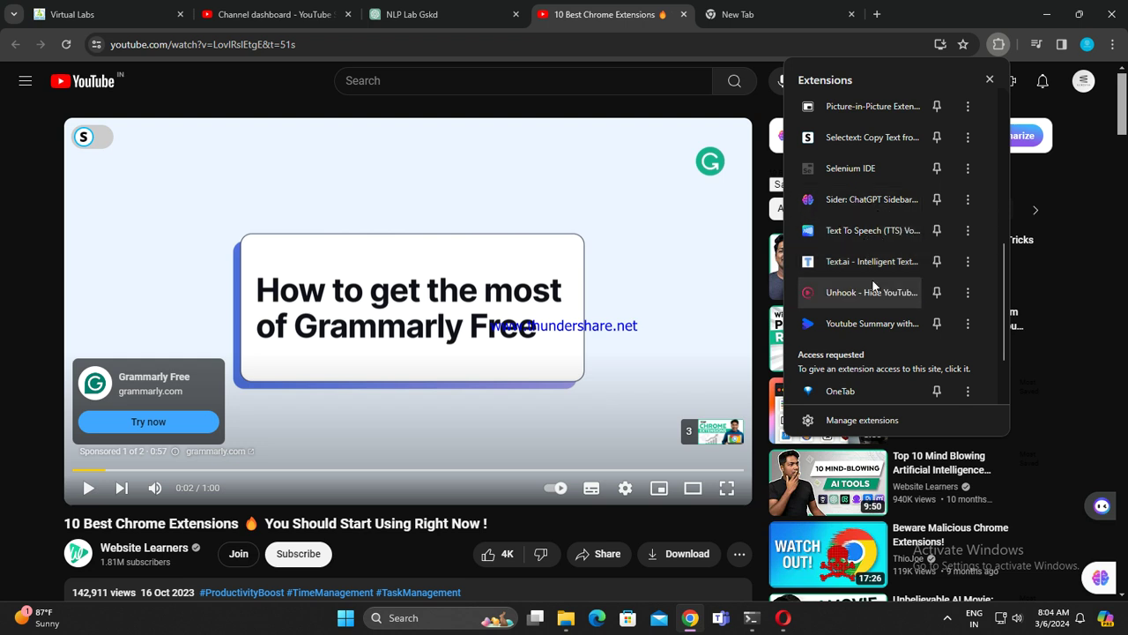
pyautogui.scroll(-2, 875, 297)
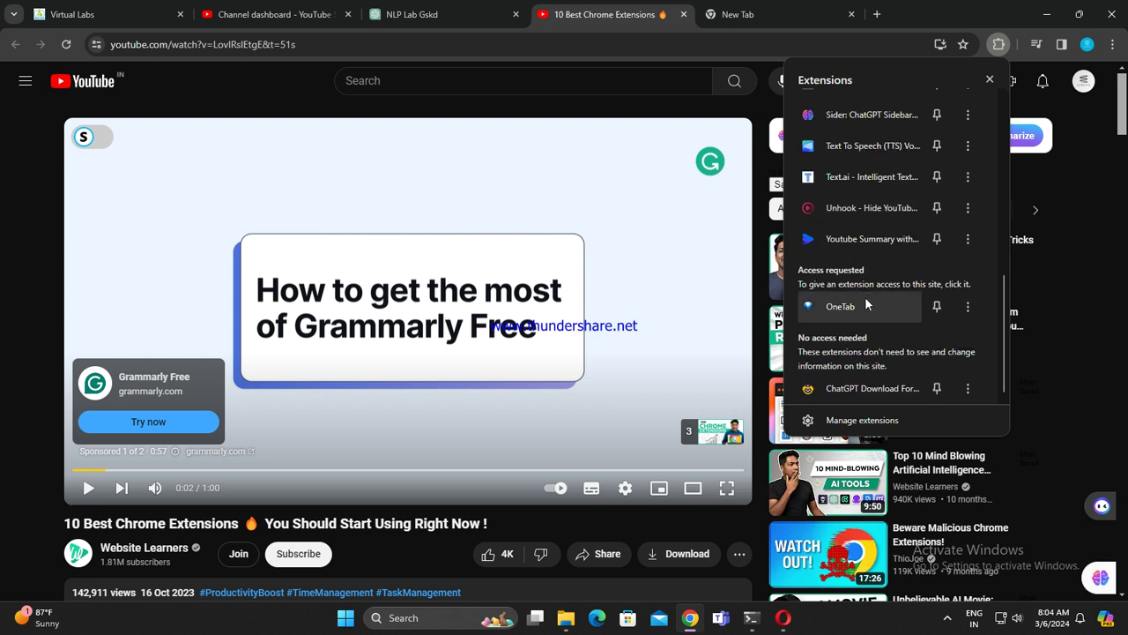
pyautogui.scroll(5, 842, 247)
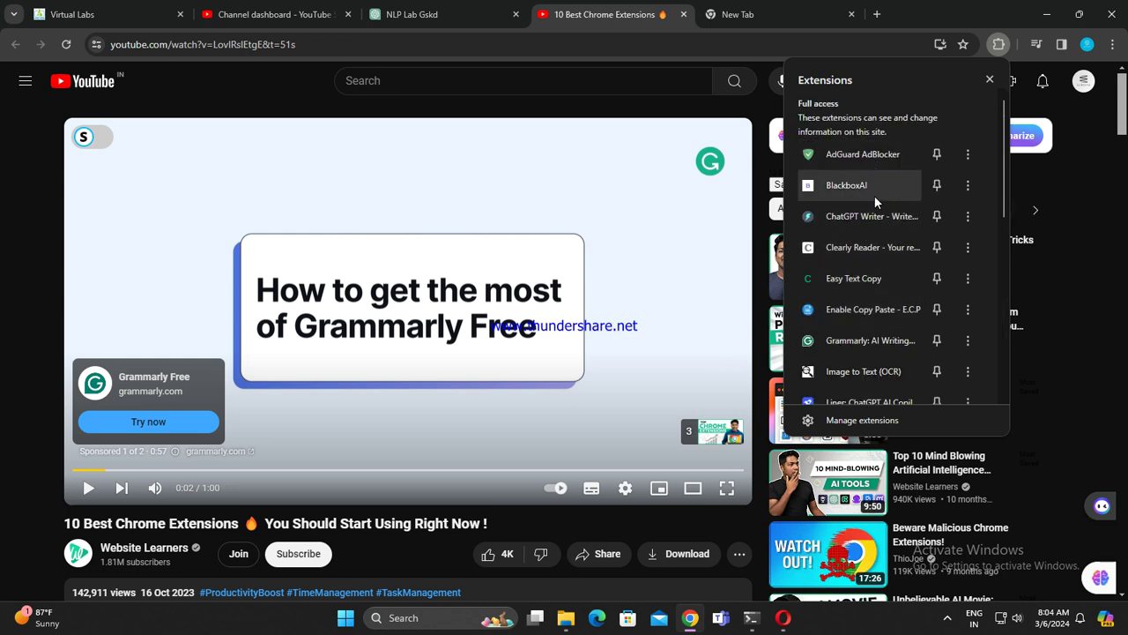
pyautogui.scroll(-3, 506, 396)
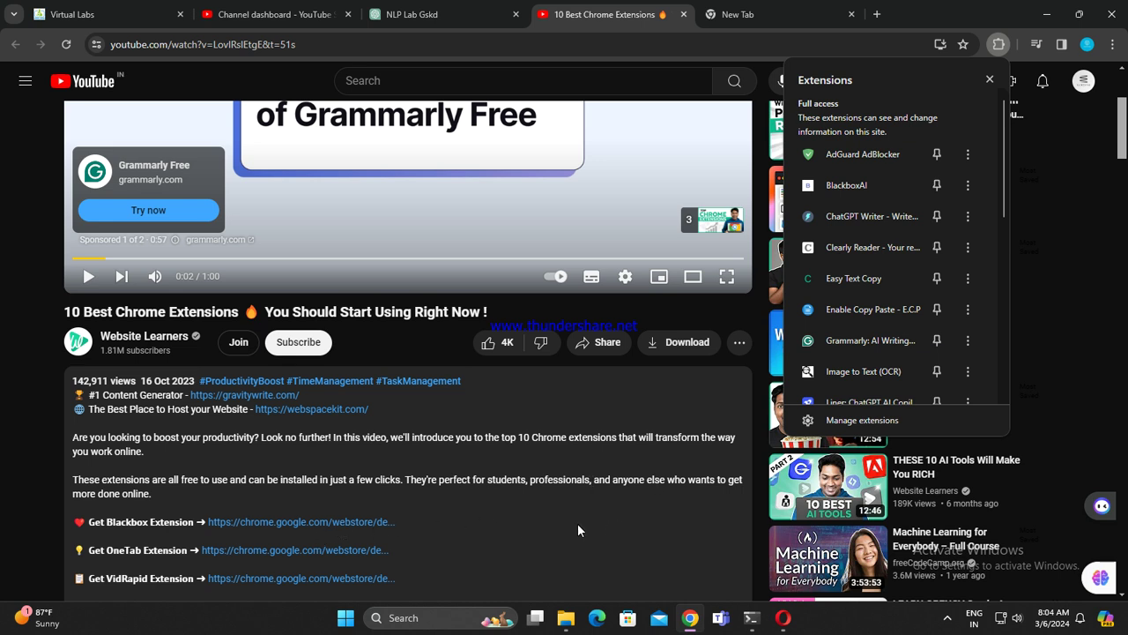
pyautogui.scroll(3, 585, 522)
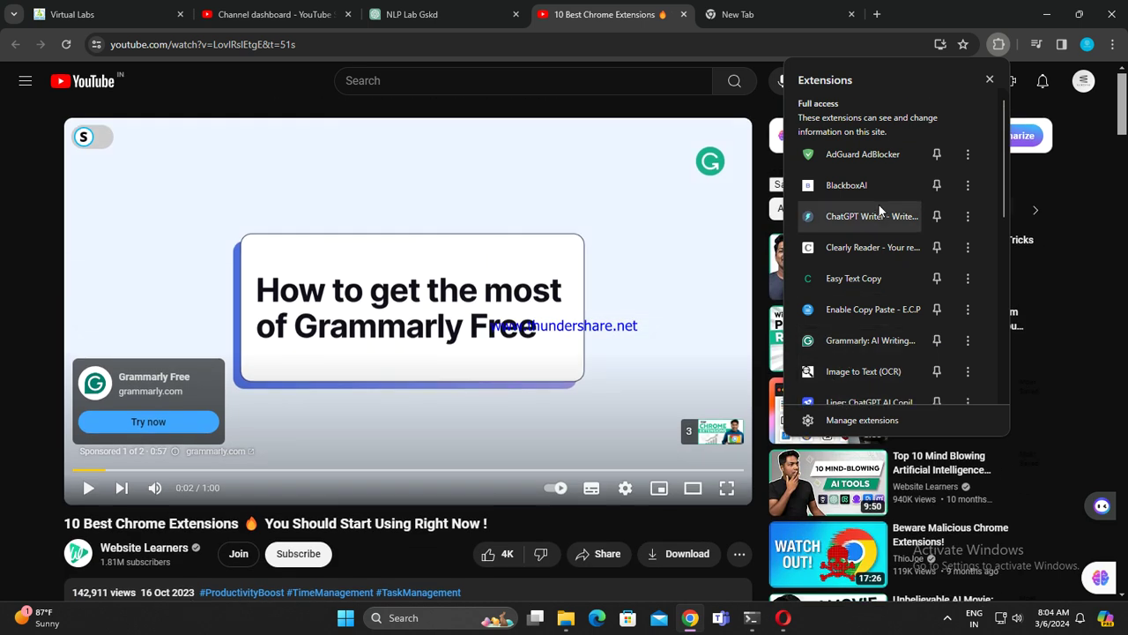
pyautogui.scroll(-10, 862, 281)
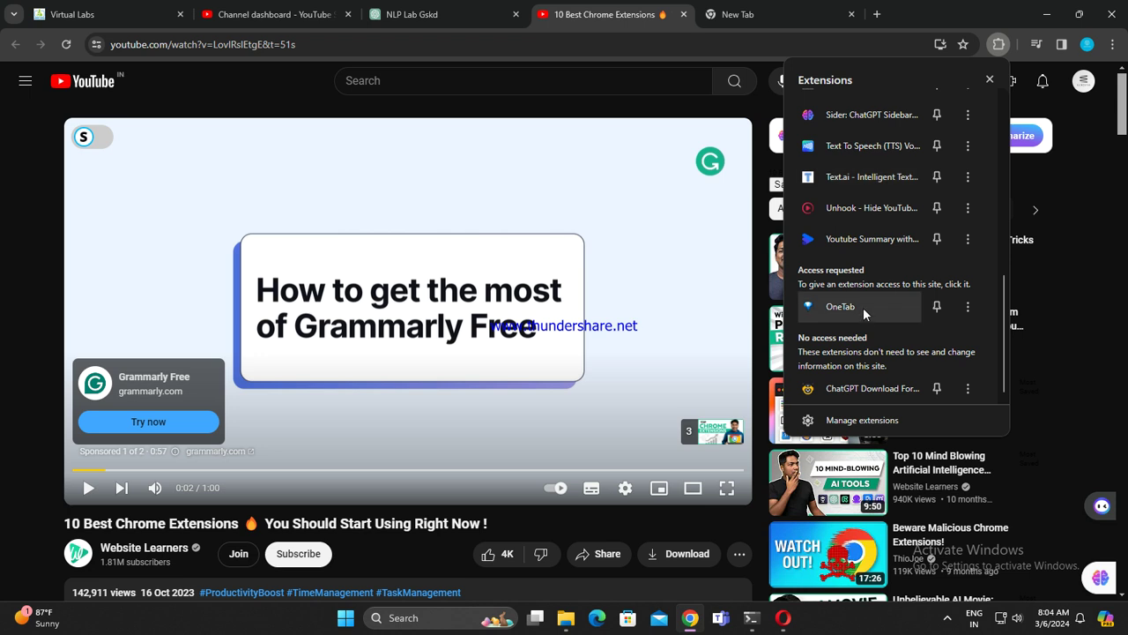
pyautogui.scroll(-3, 499, 454)
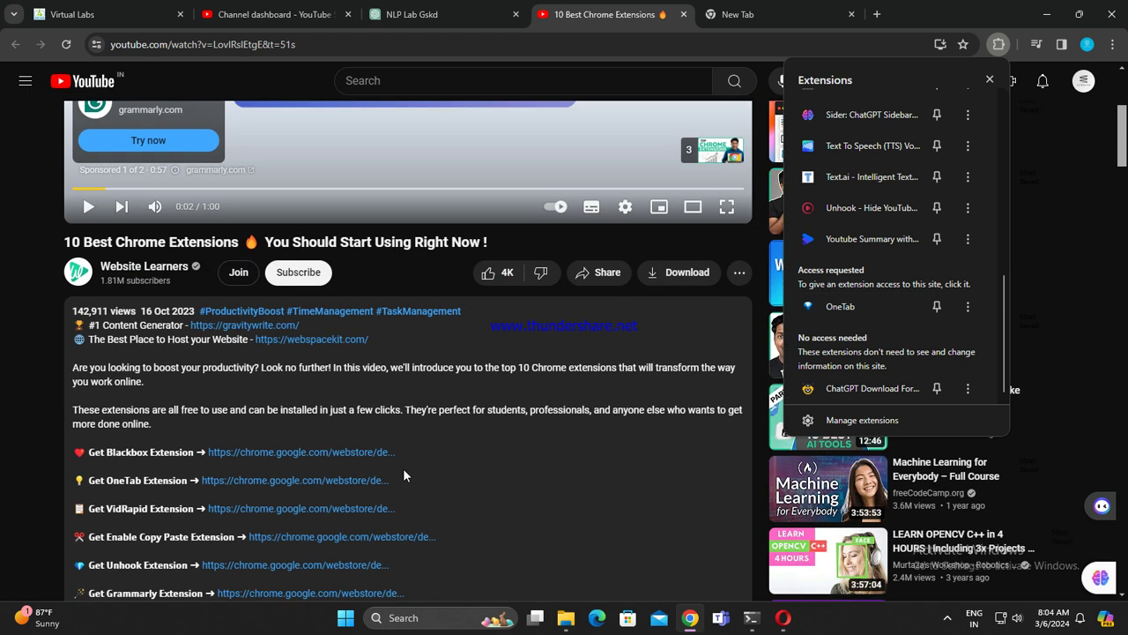
# Step: Open the BlackboxAI Web Store listing from the description link and cycle through its screenshots
pyautogui.click(317, 453)
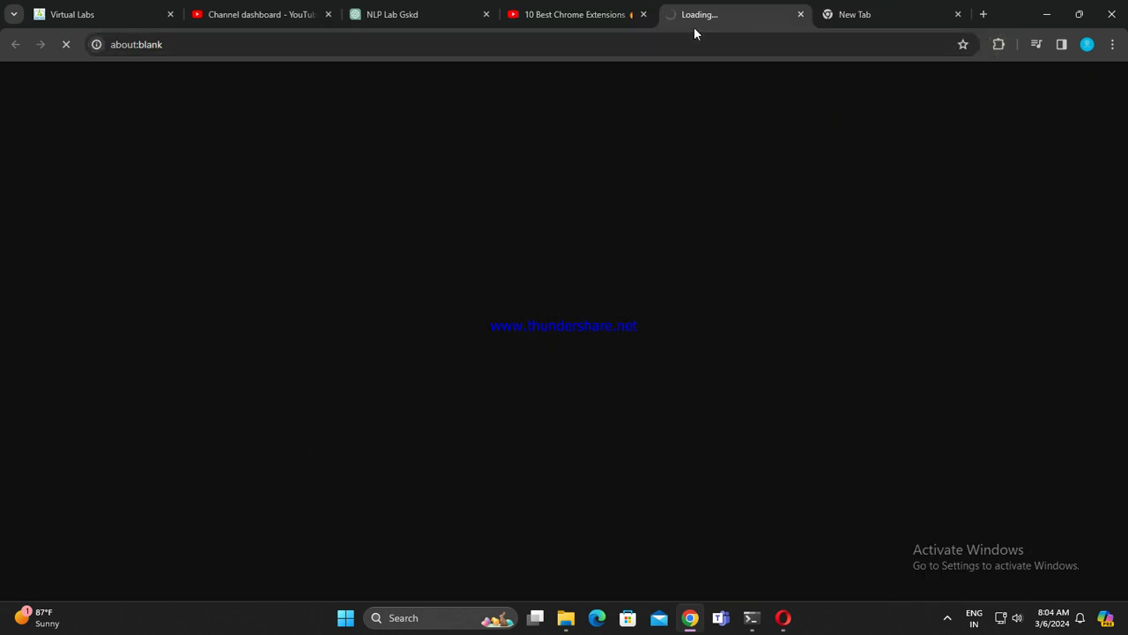
pyautogui.click(958, 15)
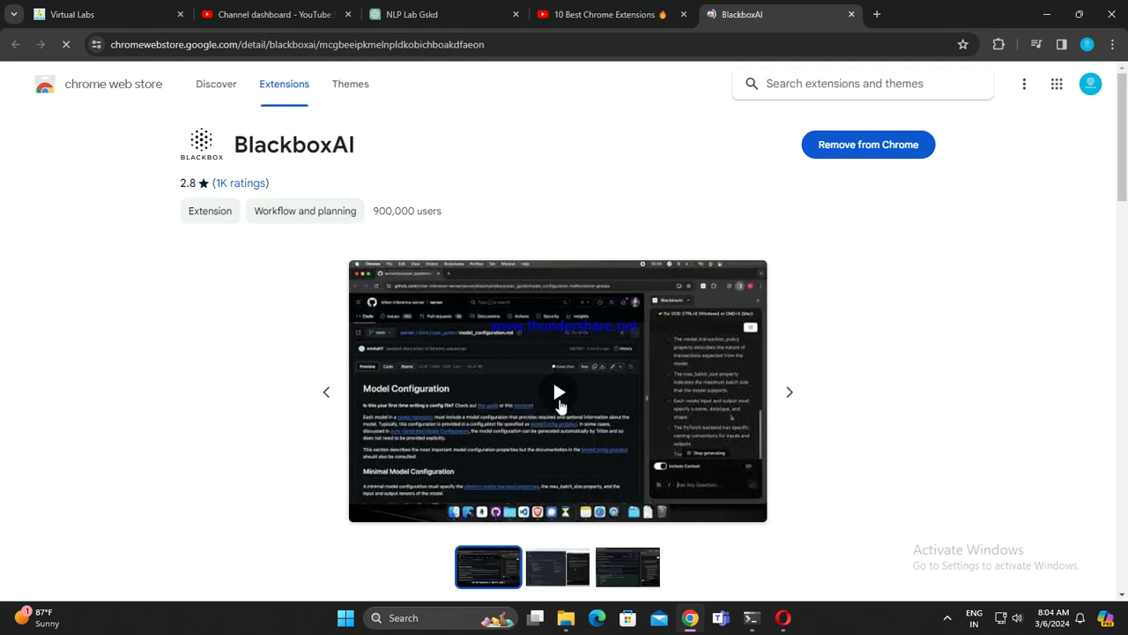
pyautogui.click(797, 393)
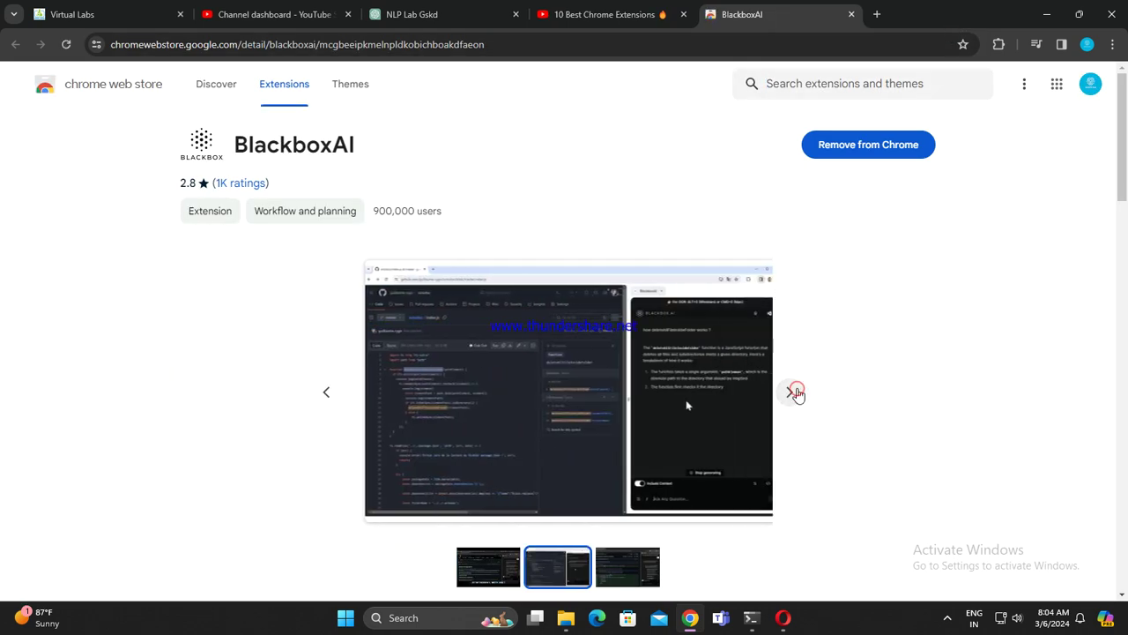
pyautogui.click(790, 392)
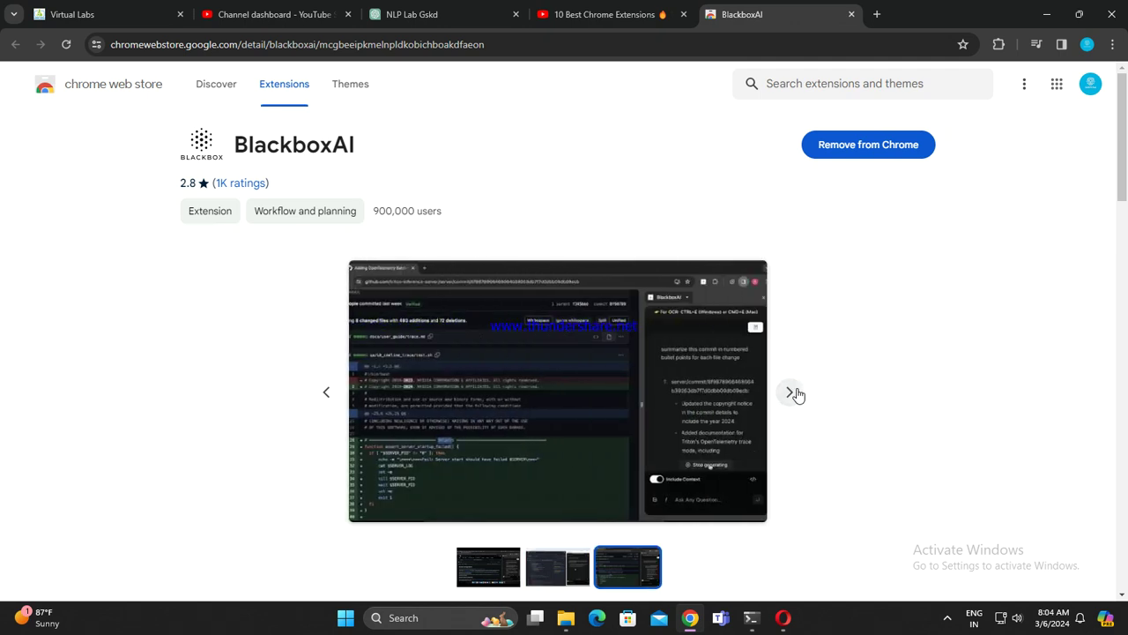
pyautogui.click(790, 392)
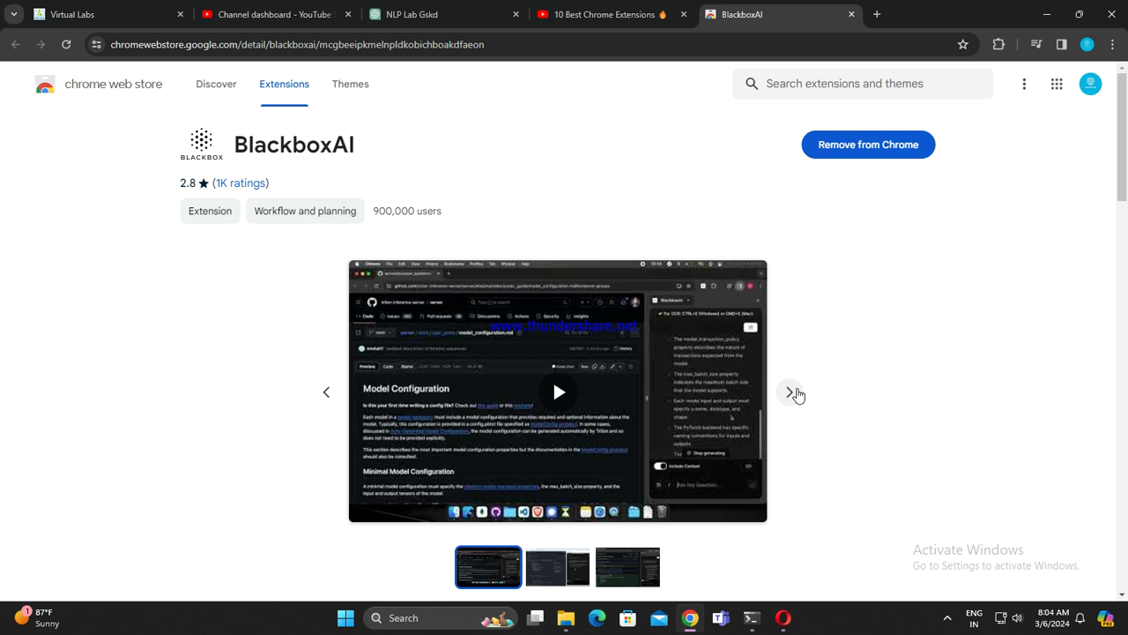
pyautogui.click(790, 392)
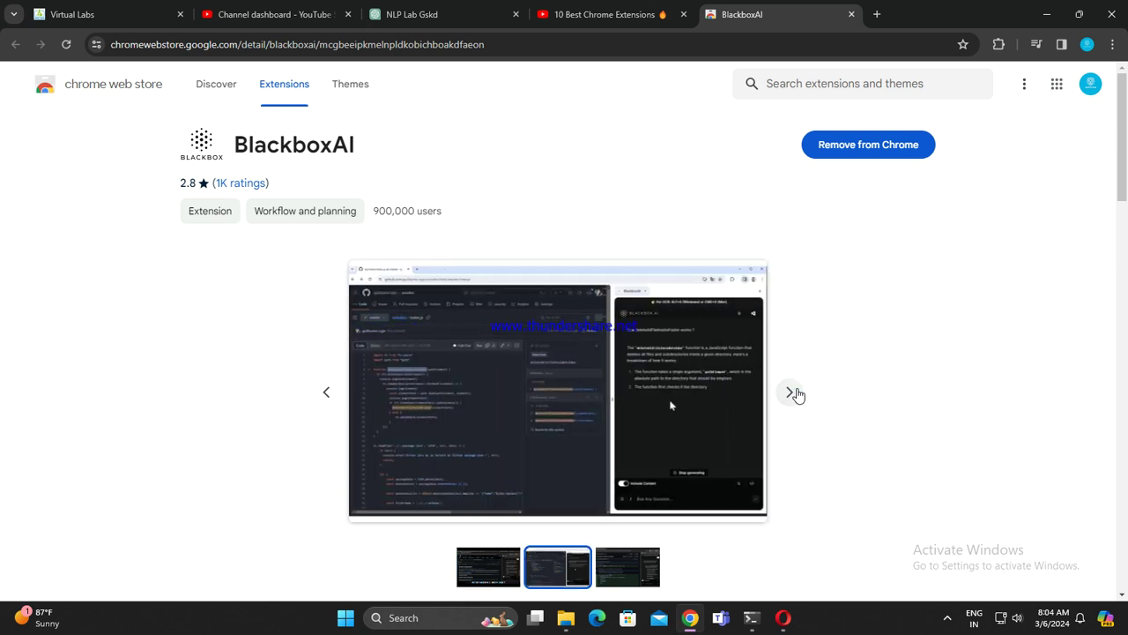
pyautogui.click(319, 397)
# Step: Play the BlackboxAI promo video on the store page, closing the YouTube tab it spawned
pyautogui.click(558, 394)
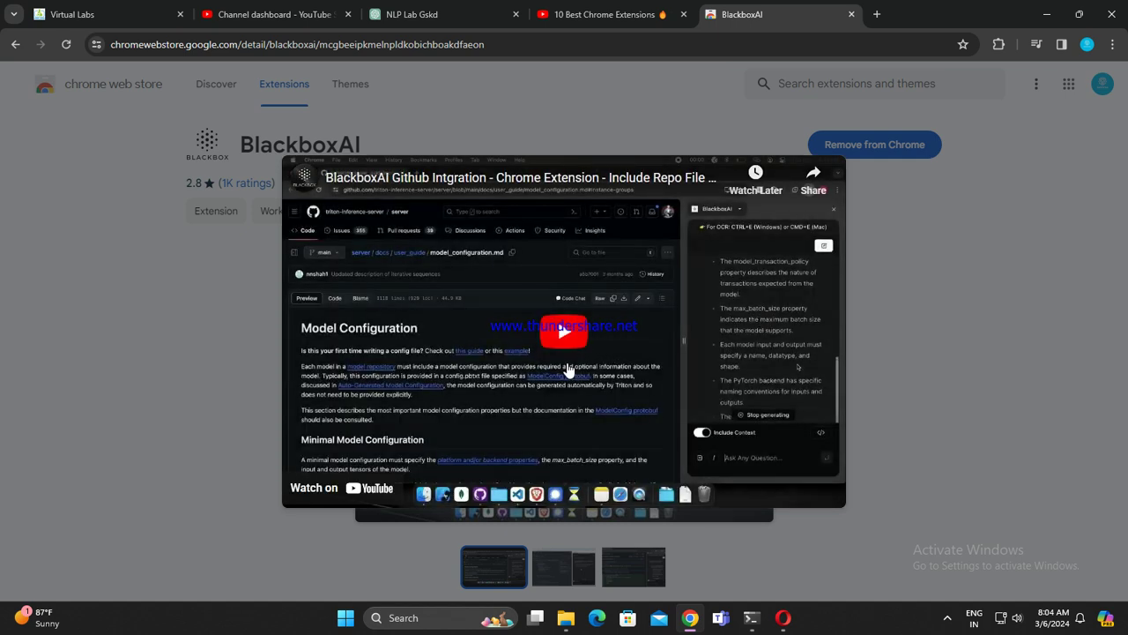
pyautogui.click(373, 484)
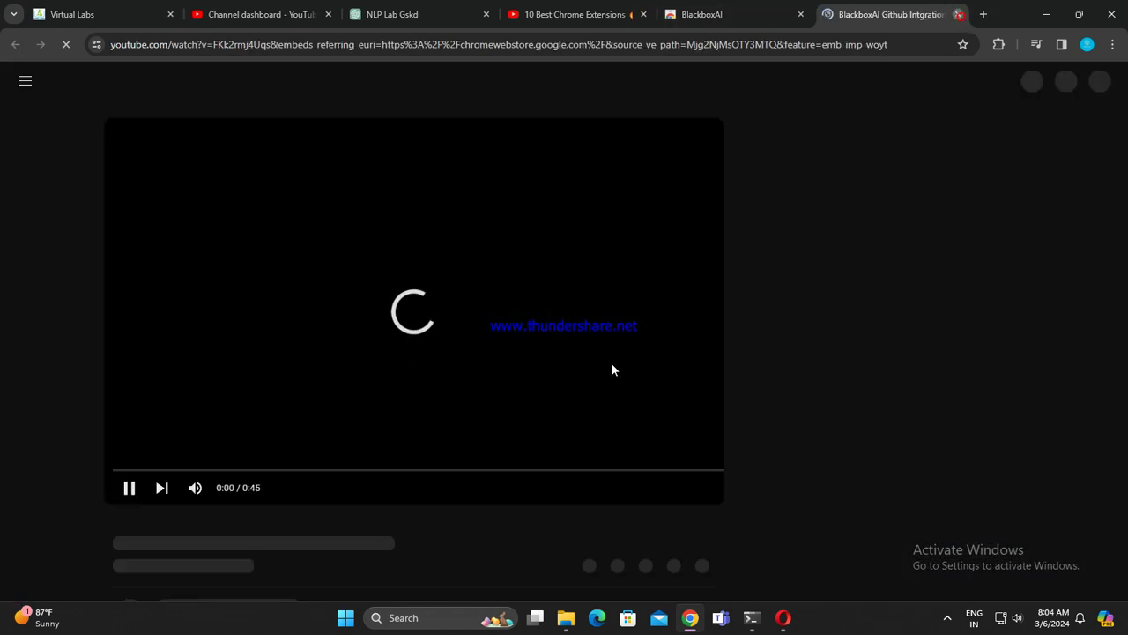
pyautogui.hotkey('ctrl', 'w')
pyautogui.click(563, 324)
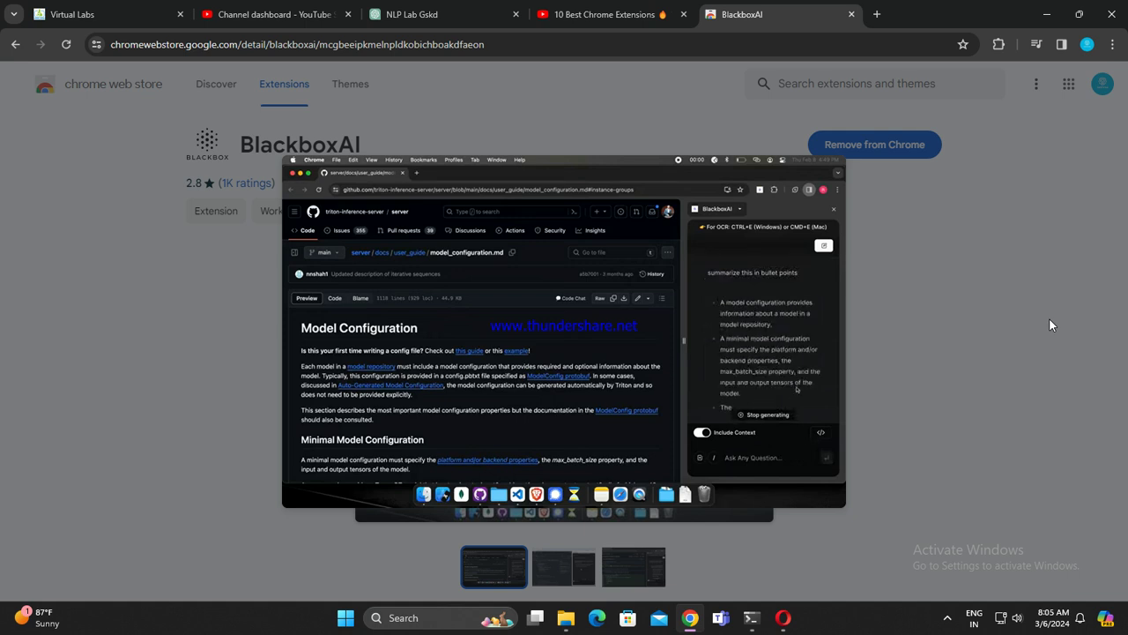
# Step: Close the BlackboxAI store tab and switch to the Virtual Labs N-Grams assignment page
pyautogui.click(850, 16)
pyautogui.scroll(3, 546, 424)
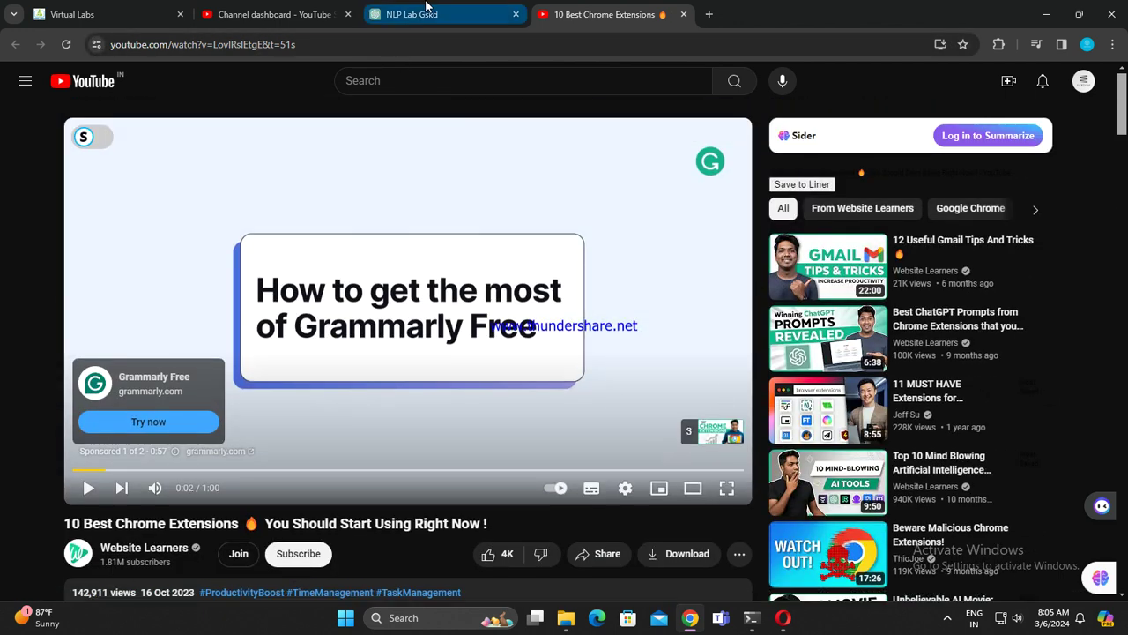
pyautogui.click(426, 11)
pyautogui.scroll(4, 661, 300)
pyautogui.scroll(-5, 656, 302)
pyautogui.scroll(-5, 653, 304)
pyautogui.scroll(7, 648, 340)
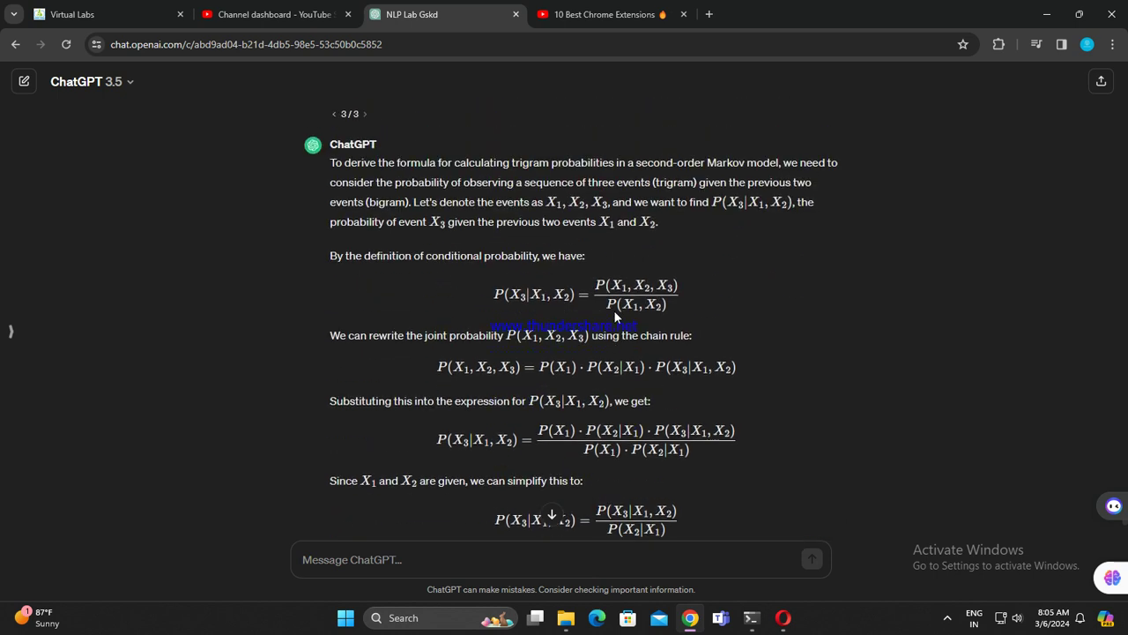
pyautogui.click(282, 14)
pyautogui.click(107, 13)
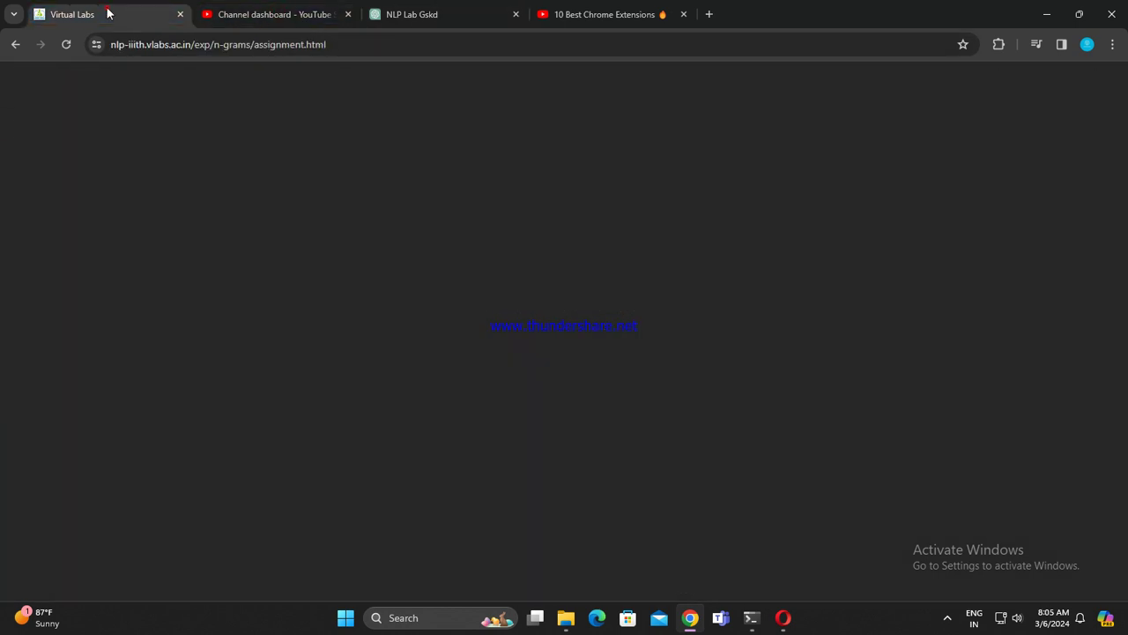
pyautogui.scroll(-1, 461, 370)
pyautogui.scroll(2, 772, 307)
# Step: Clear the Q1 text selection and open BlackboxAI's side panel from the extensions list
pyautogui.click(771, 307)
pyautogui.click(999, 44)
pyautogui.scroll(-5, 889, 264)
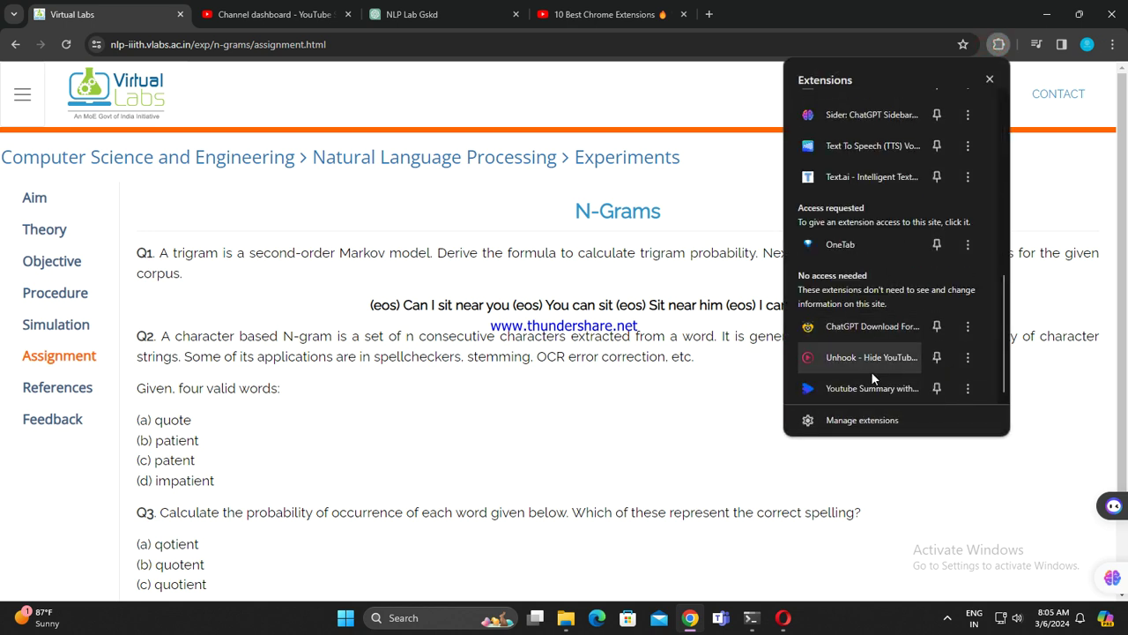
pyautogui.scroll(6, 868, 352)
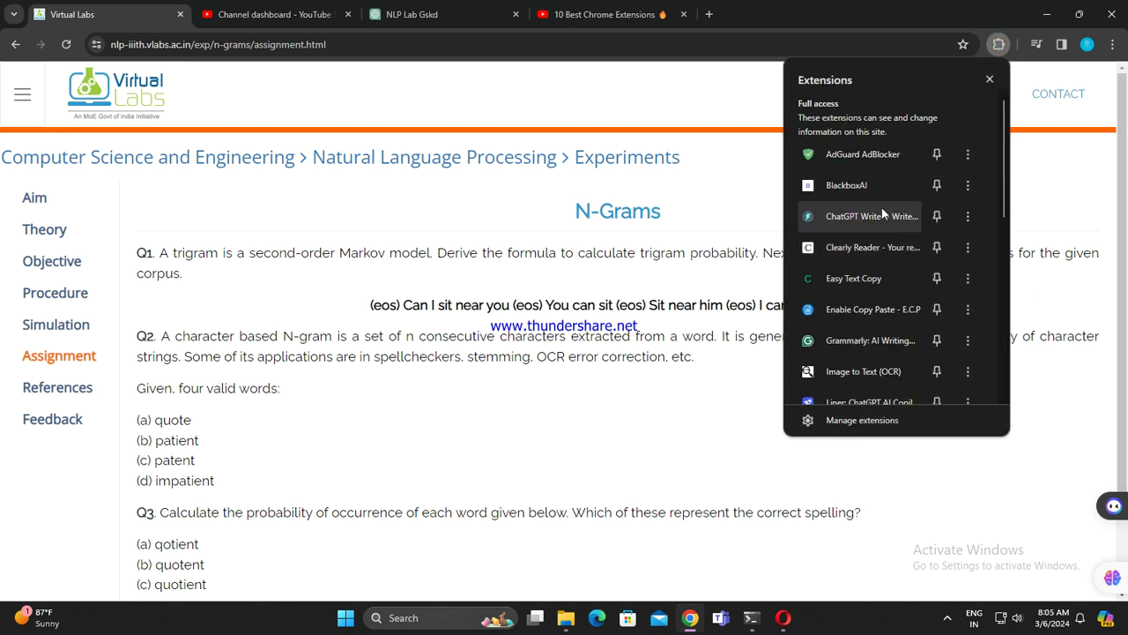
pyautogui.click(868, 184)
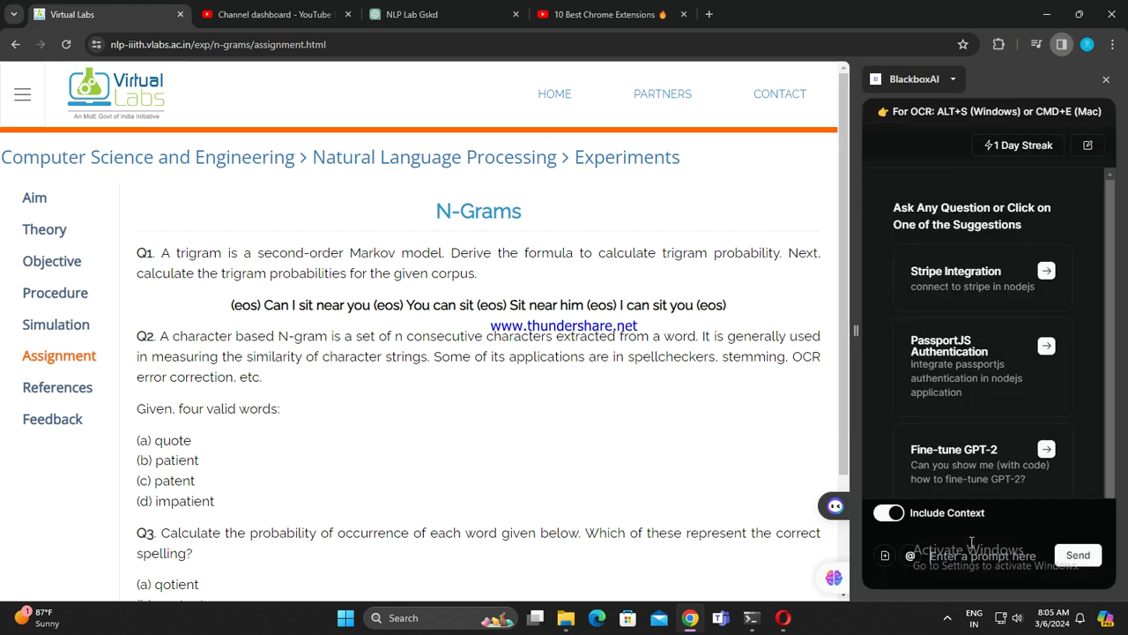
# Step: Send BlackboxAI a prompt asking for a summary in bullet format
pyautogui.write('Summariz')
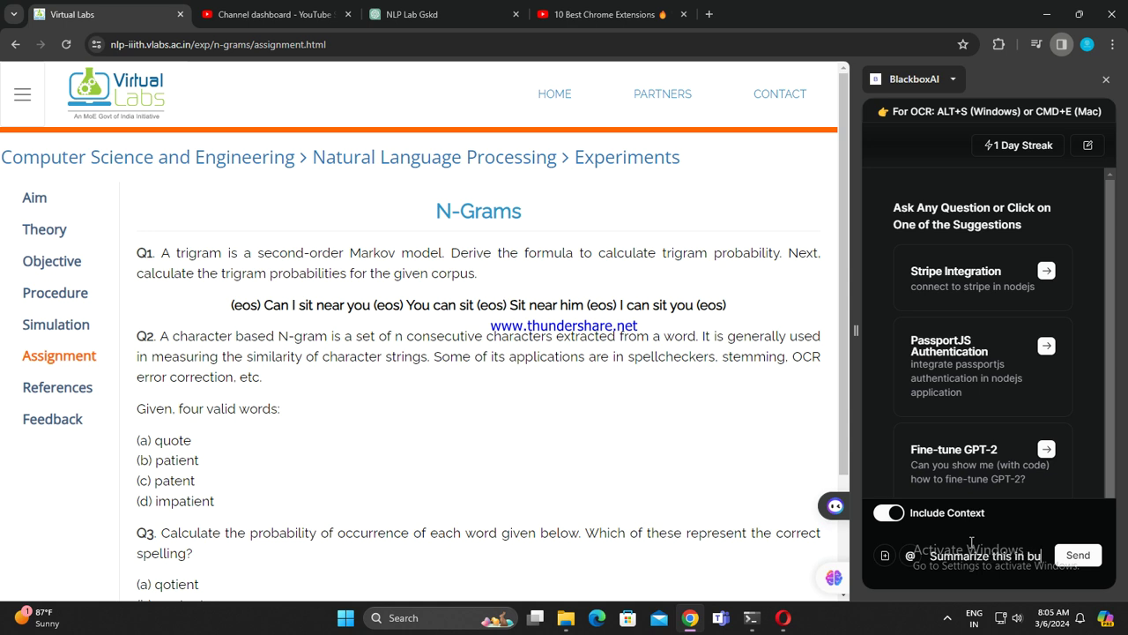
pyautogui.write('et format')
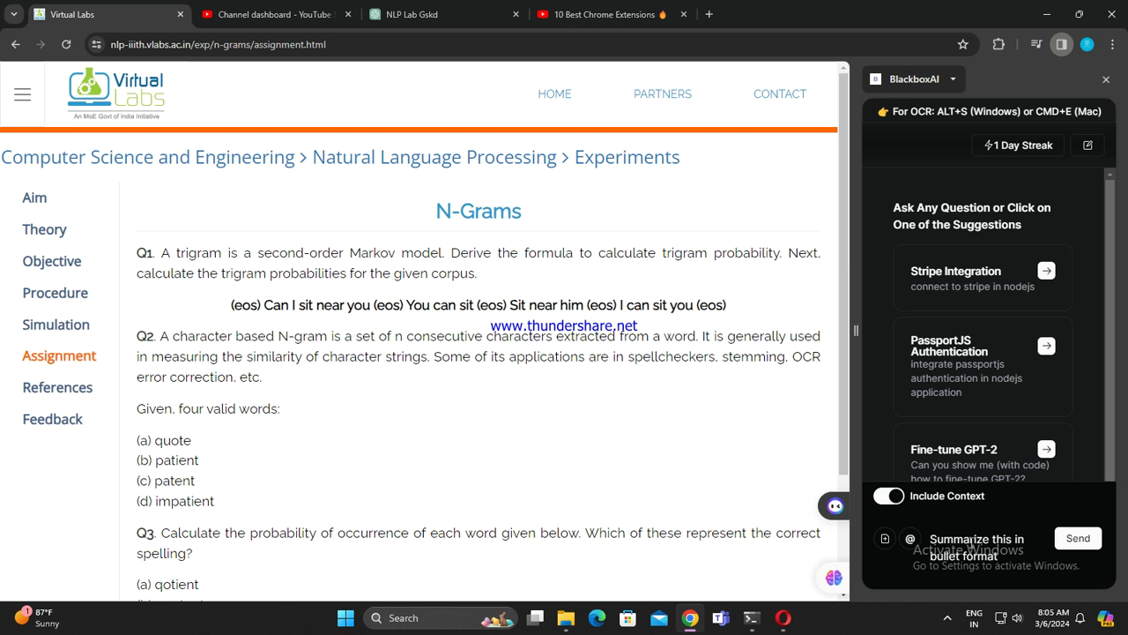
pyautogui.press('Return')
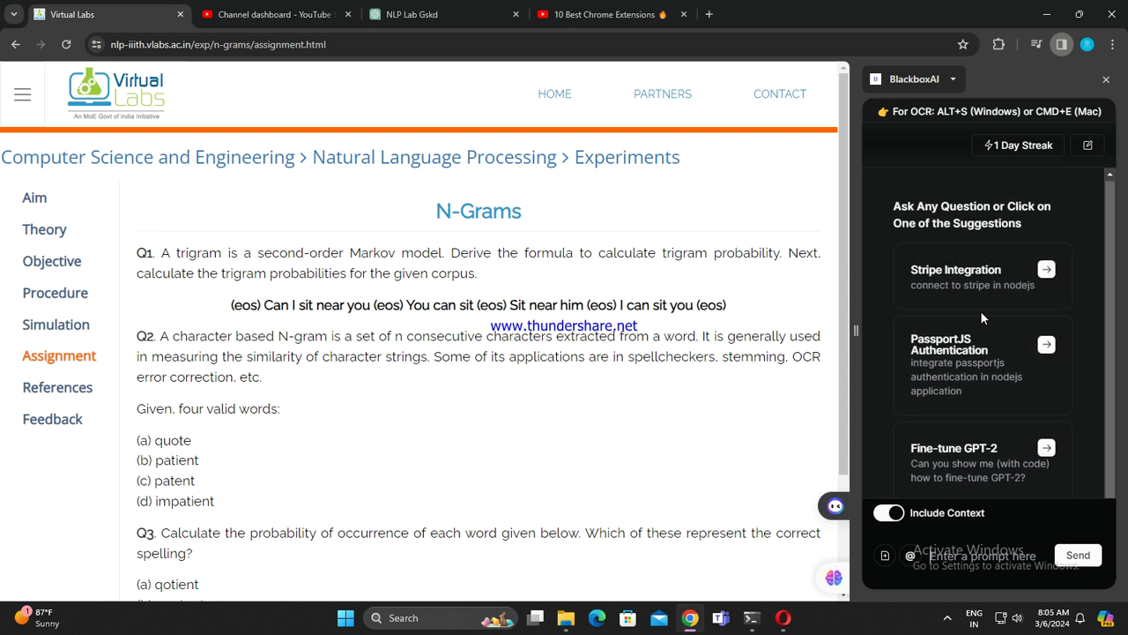
# Step: Ask the suggested fine-tune GPT-2 question and review the TensorFlow Keras code answer
pyautogui.click(1014, 476)
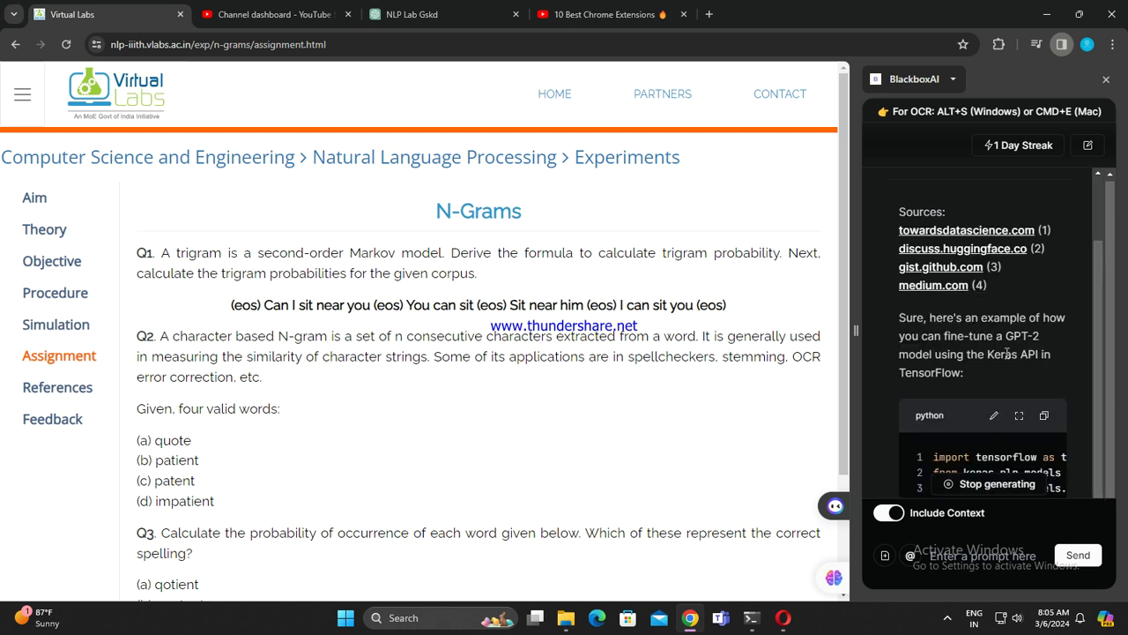
pyautogui.scroll(3, 1014, 341)
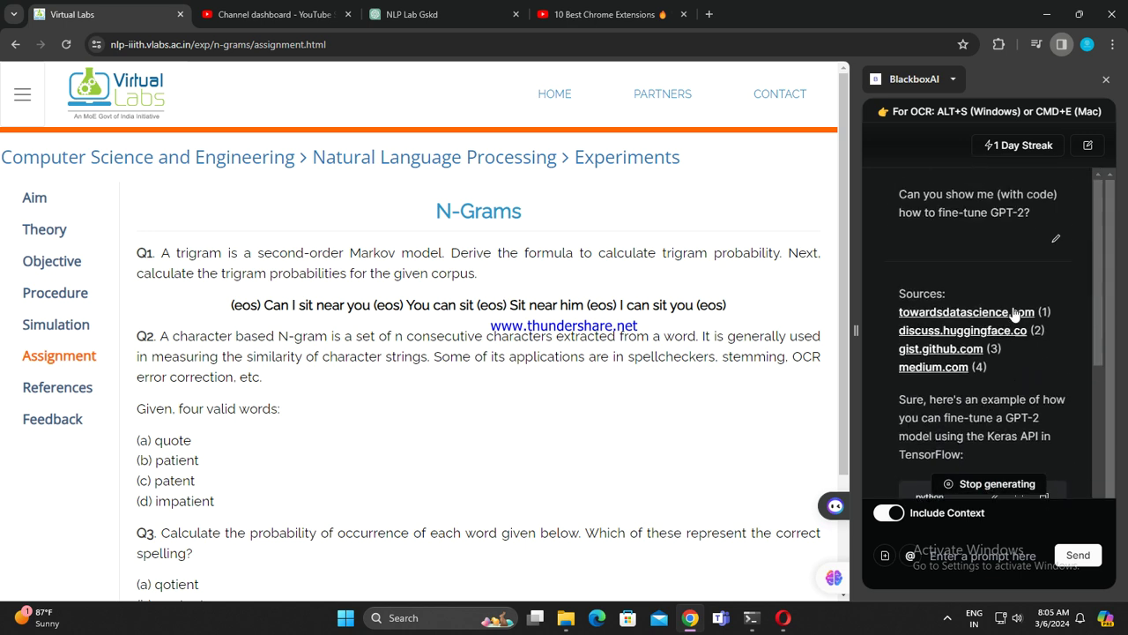
pyautogui.scroll(-5, 1073, 345)
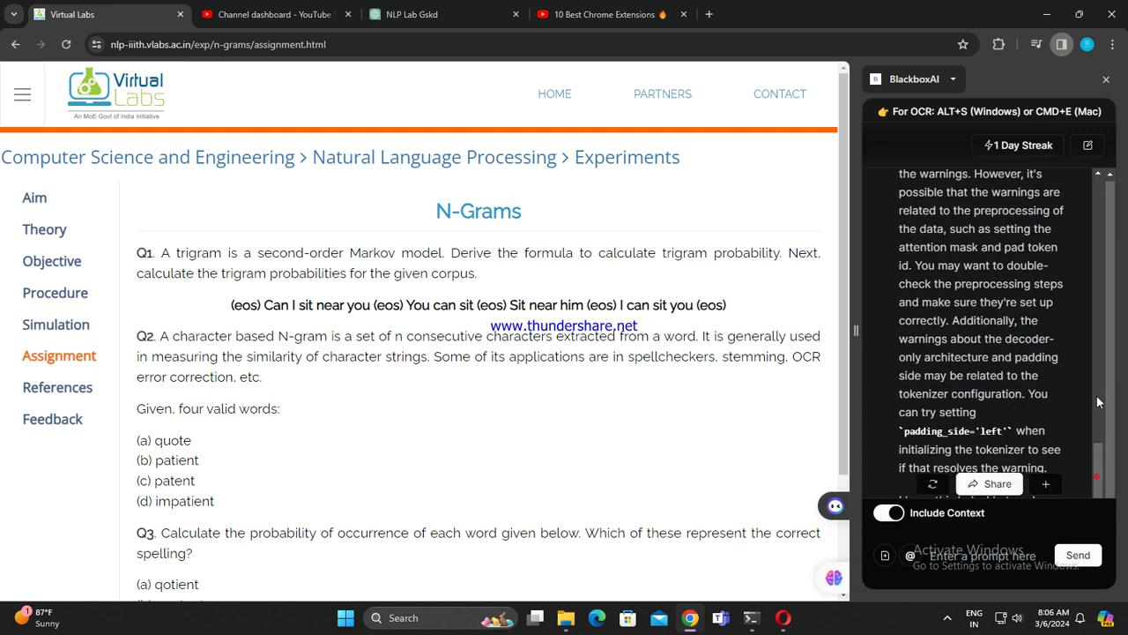
pyautogui.scroll(10, 1014, 353)
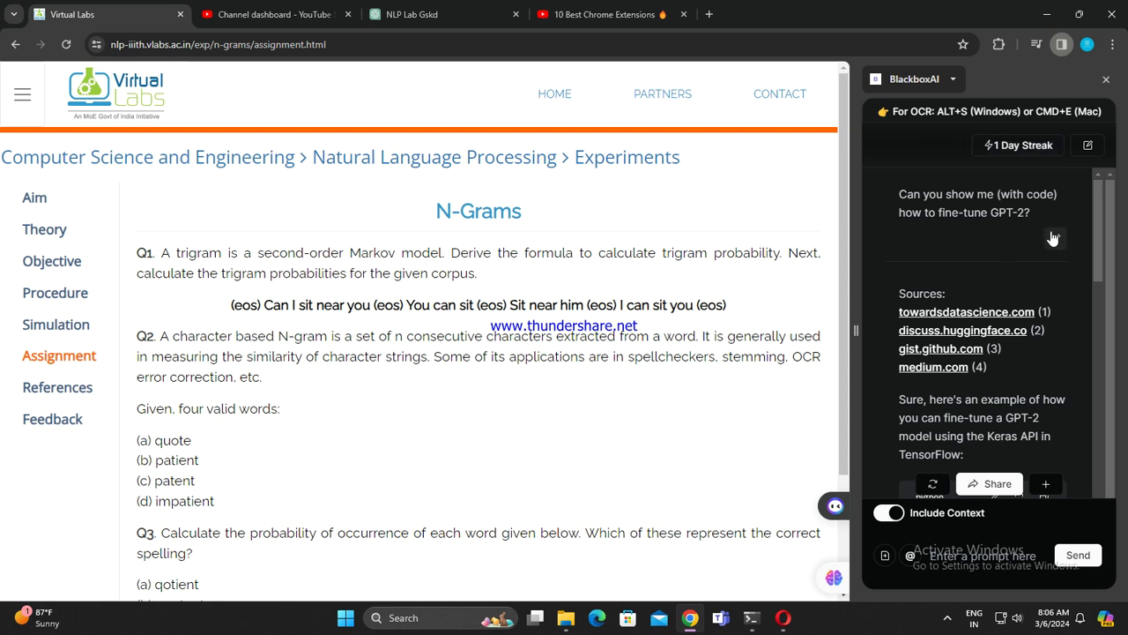
# Step: Edit the GPT-2 question into 'summarize this in bullet format', resubmit, and review the reply
pyautogui.click(1053, 235)
pyautogui.moveTo(1035, 192); pyautogui.dragTo(901, 190)
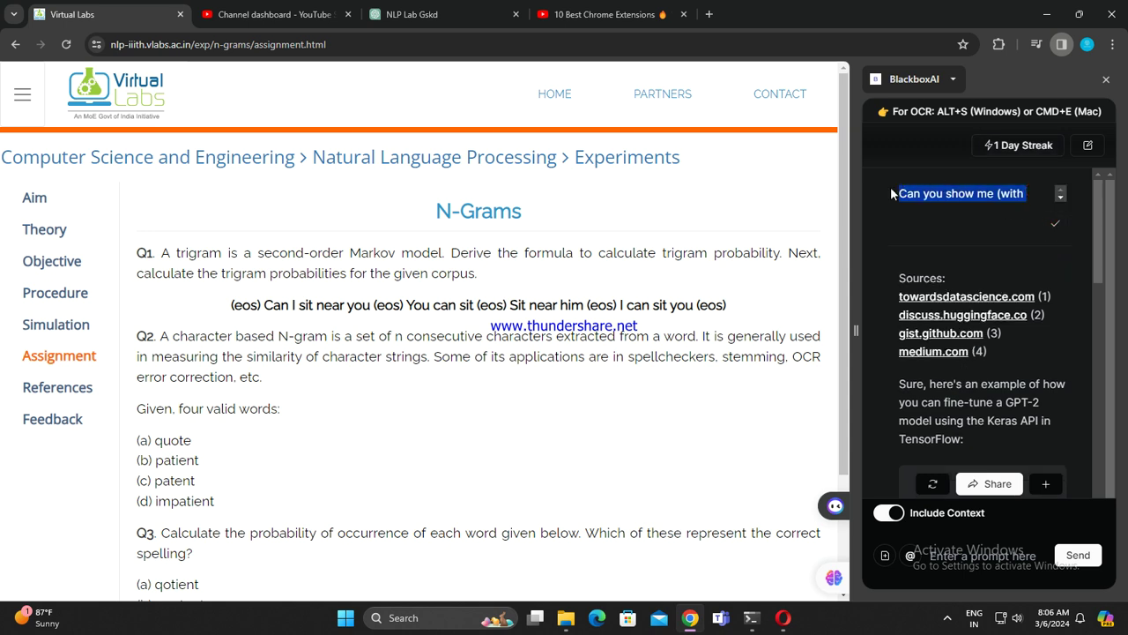
pyautogui.press('End')
pyautogui.hotkey('ctrl', 'a')
pyautogui.press('BackSpace')
pyautogui.write('summa')
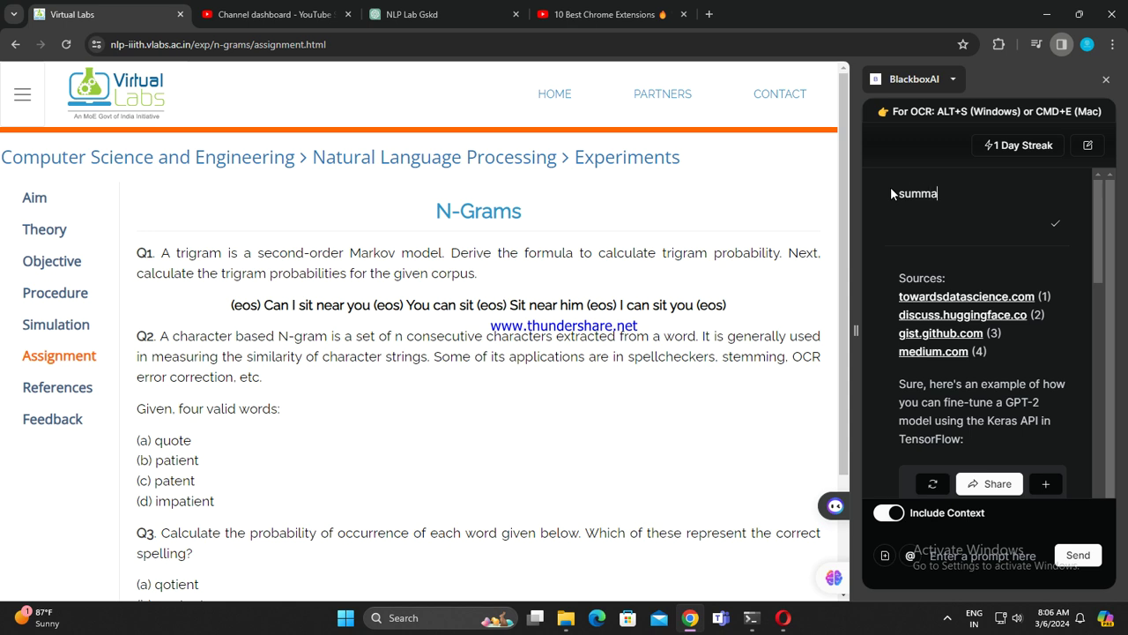
pyautogui.write('rize this in bullet format')
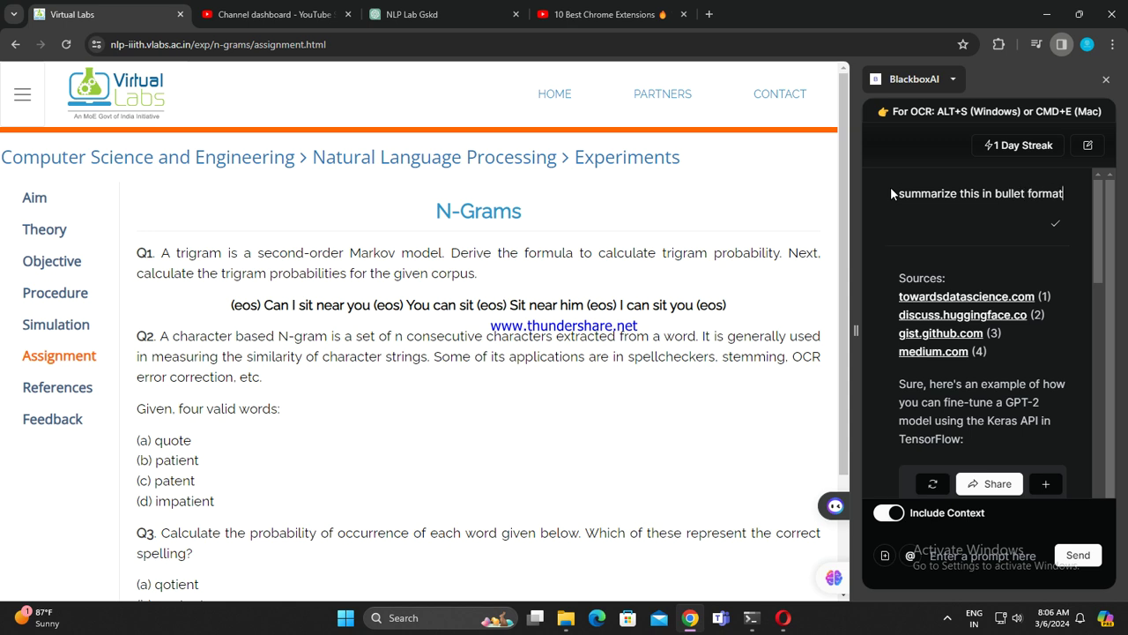
pyautogui.press('Return')
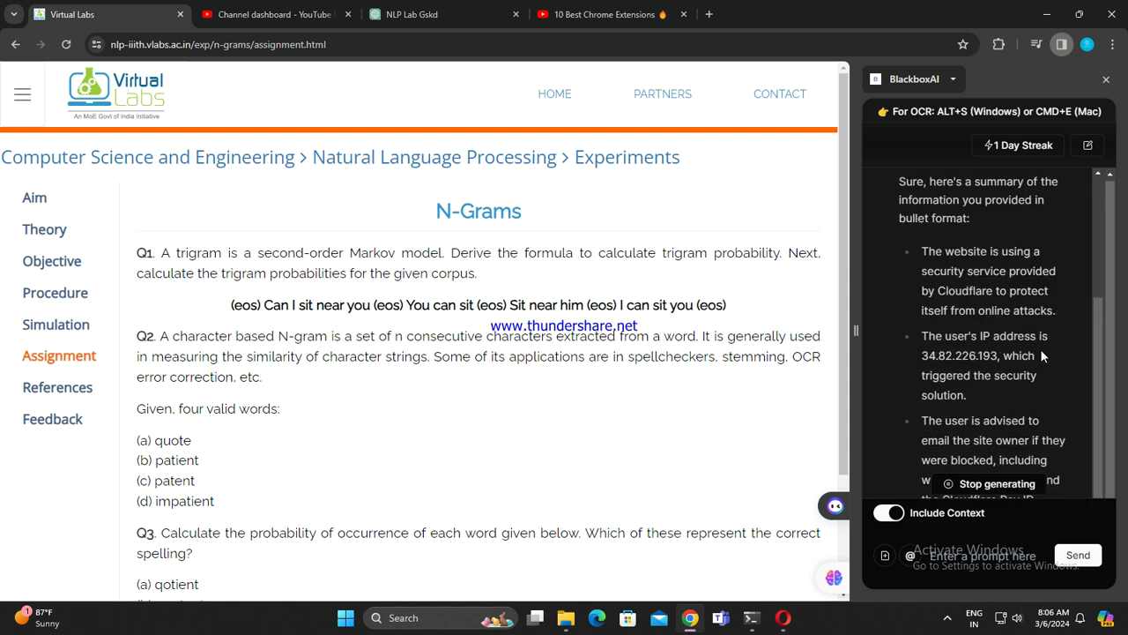
pyautogui.scroll(3, 998, 354)
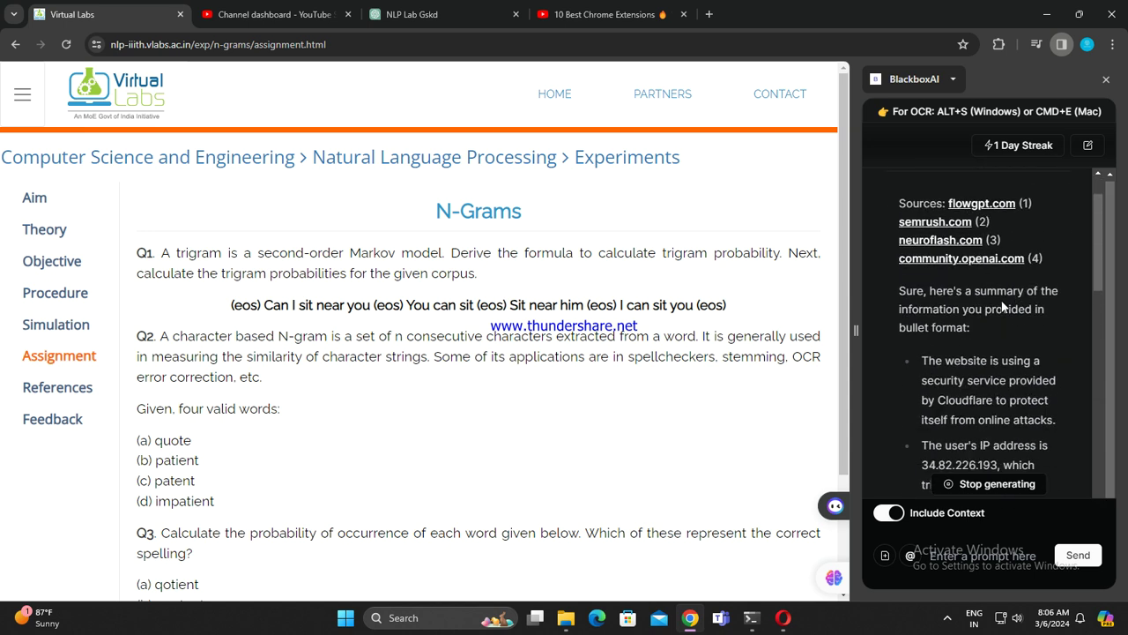
pyautogui.scroll(-2, 1002, 305)
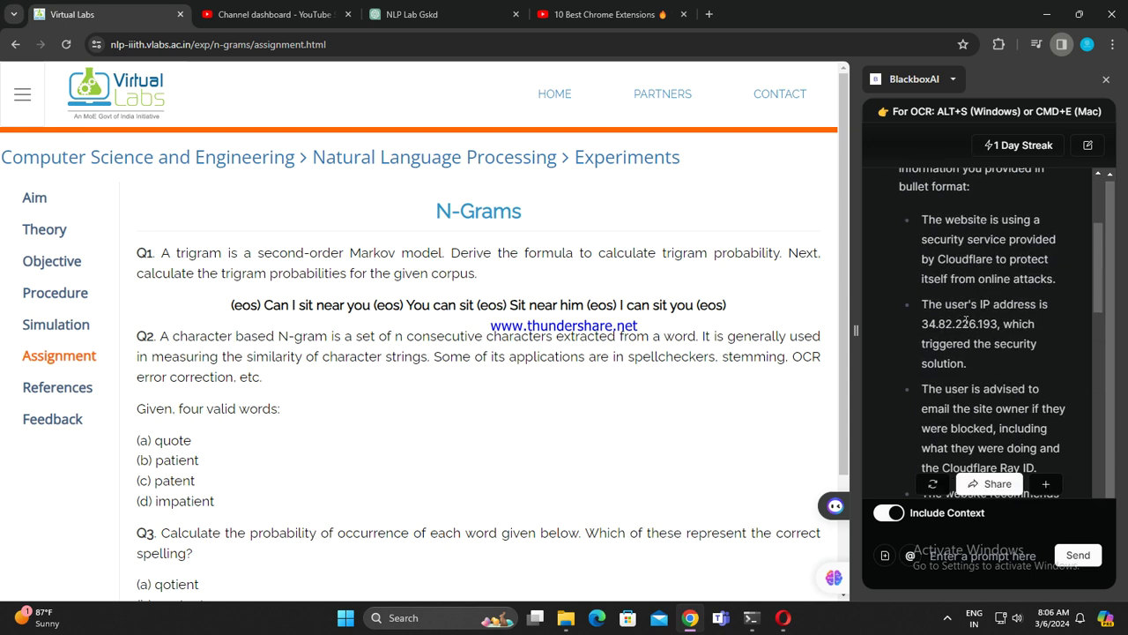
pyautogui.scroll(-3, 1064, 316)
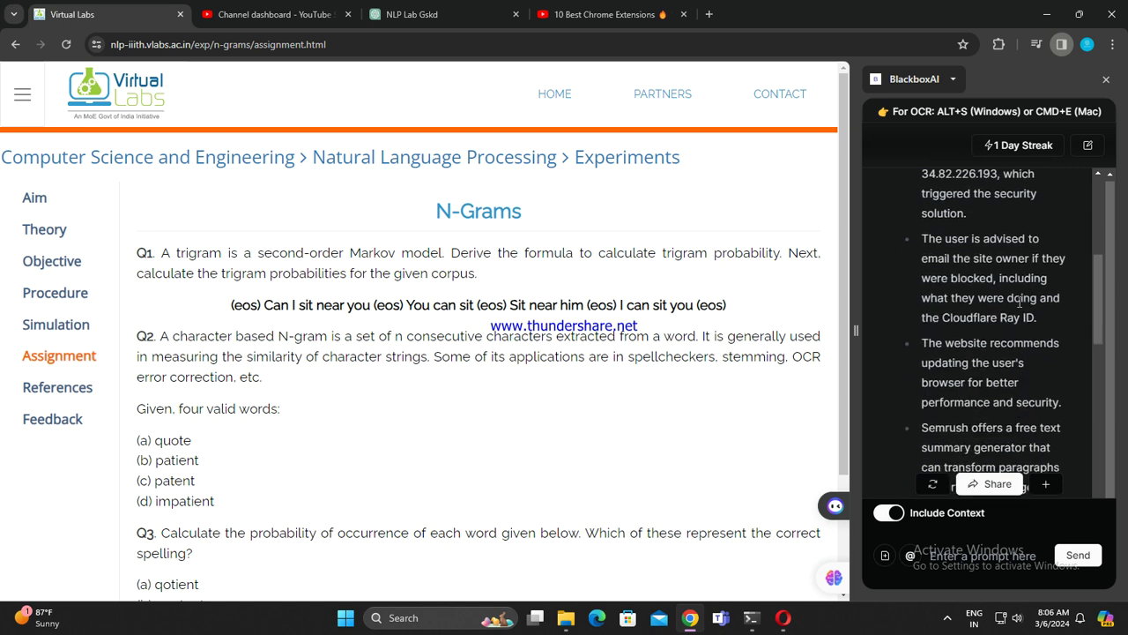
pyautogui.scroll(-10, 1020, 328)
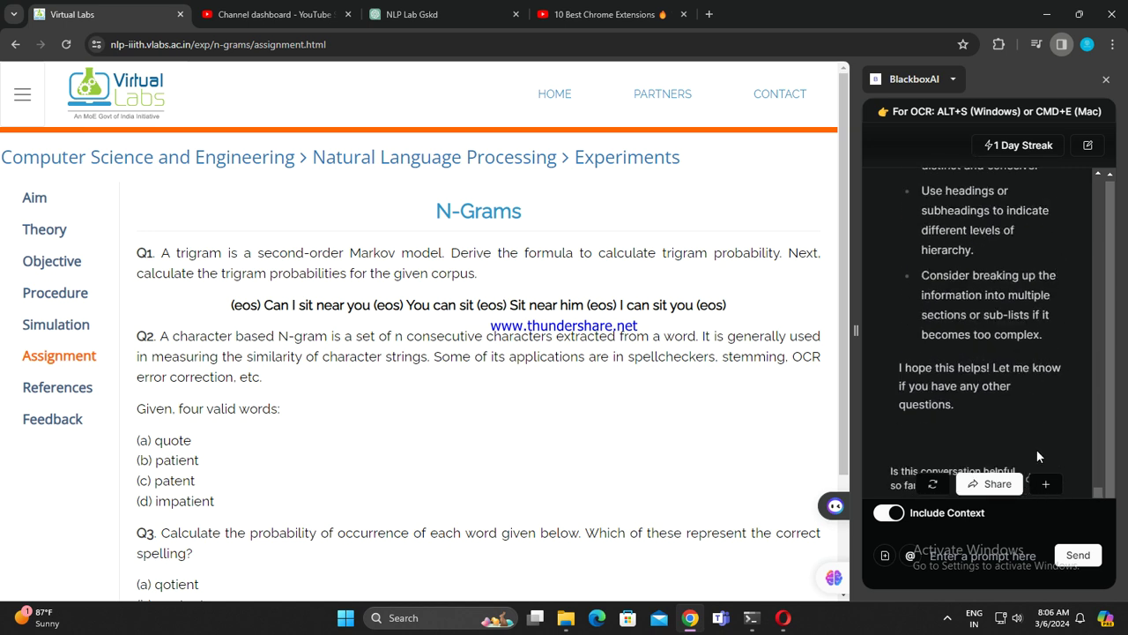
# Step: Toggle sending the page as context and send a new bullet-summary prompt
pyautogui.click(926, 515)
pyautogui.click(961, 546)
pyautogui.write('summatize this is bul')
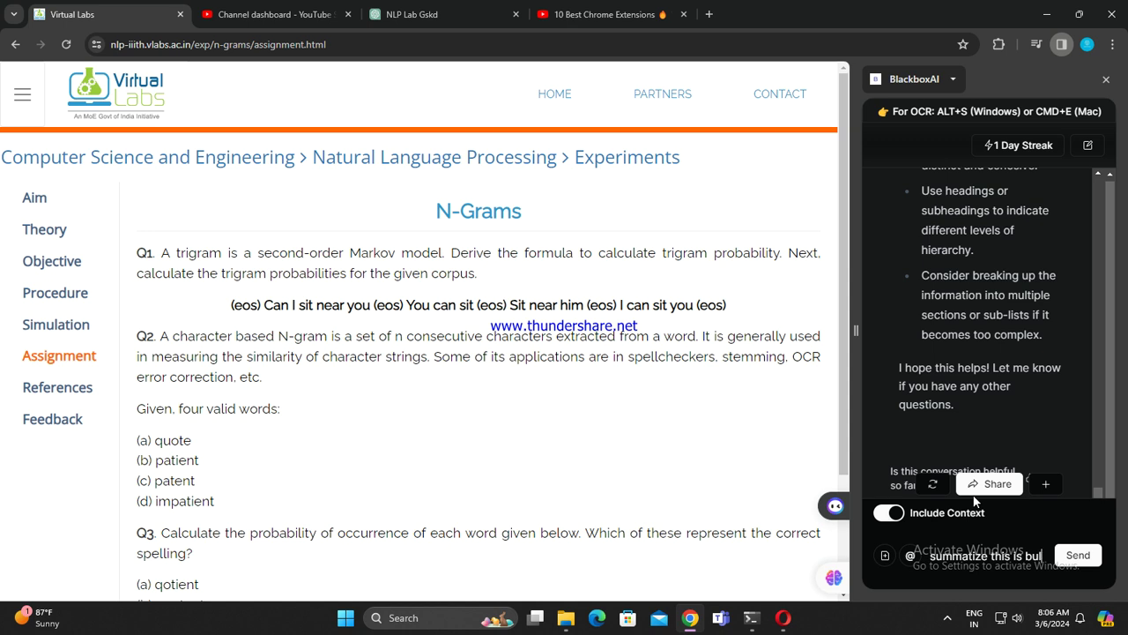
pyautogui.write('t format')
pyautogui.press('Return')
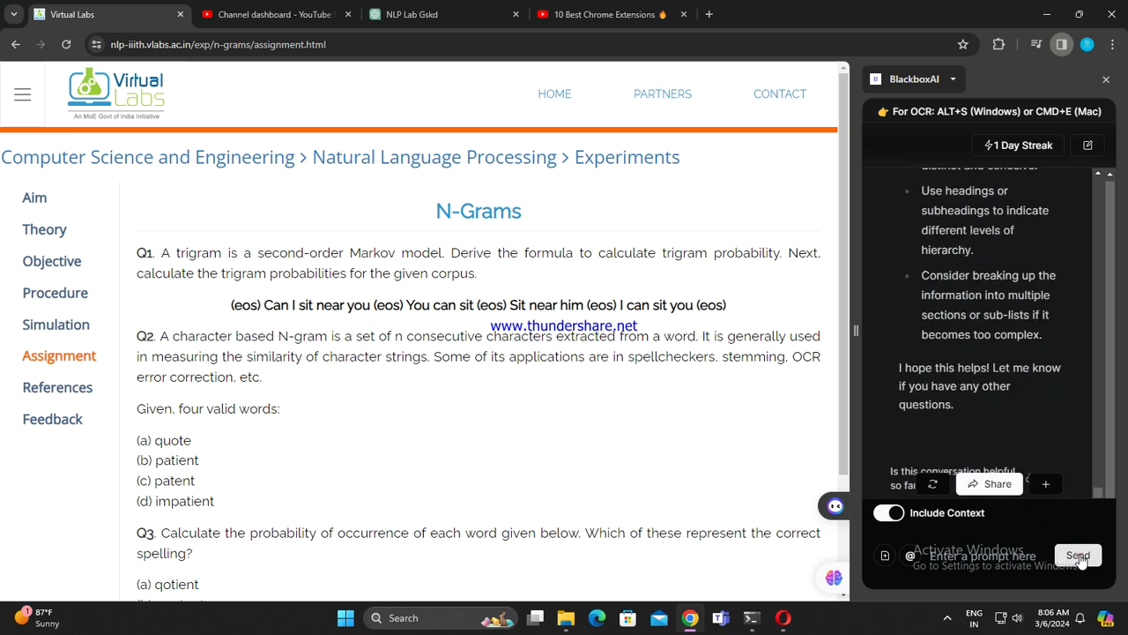
# Step: Close the BlackboxAI side panel and briefly select, then deselect, the N-Grams heading text
pyautogui.click(1106, 80)
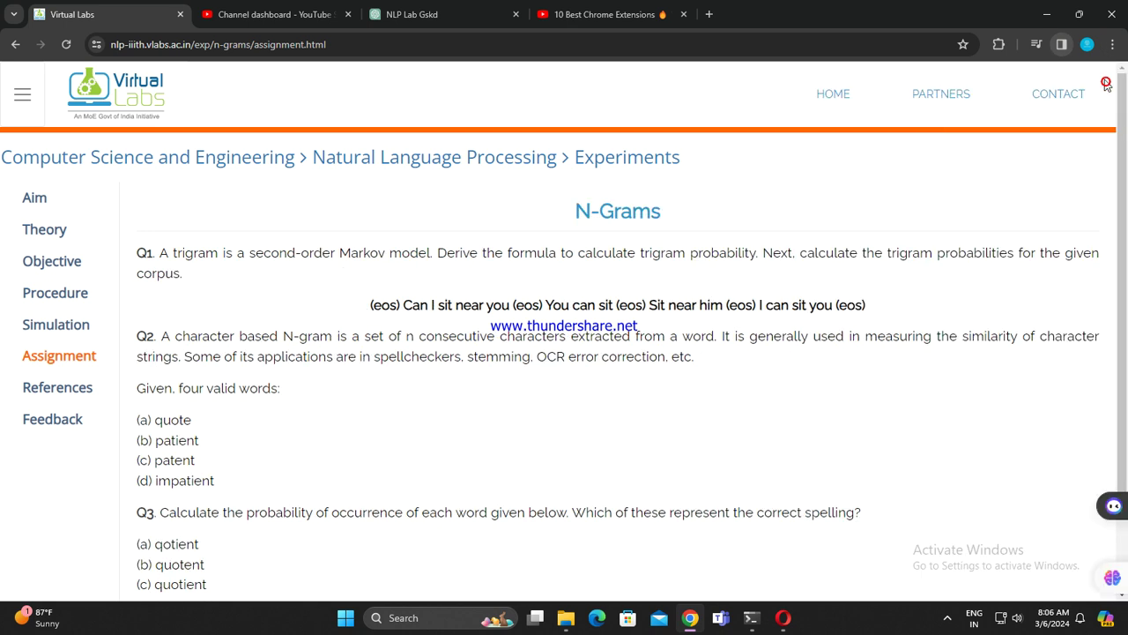
pyautogui.rightClick(572, 222)
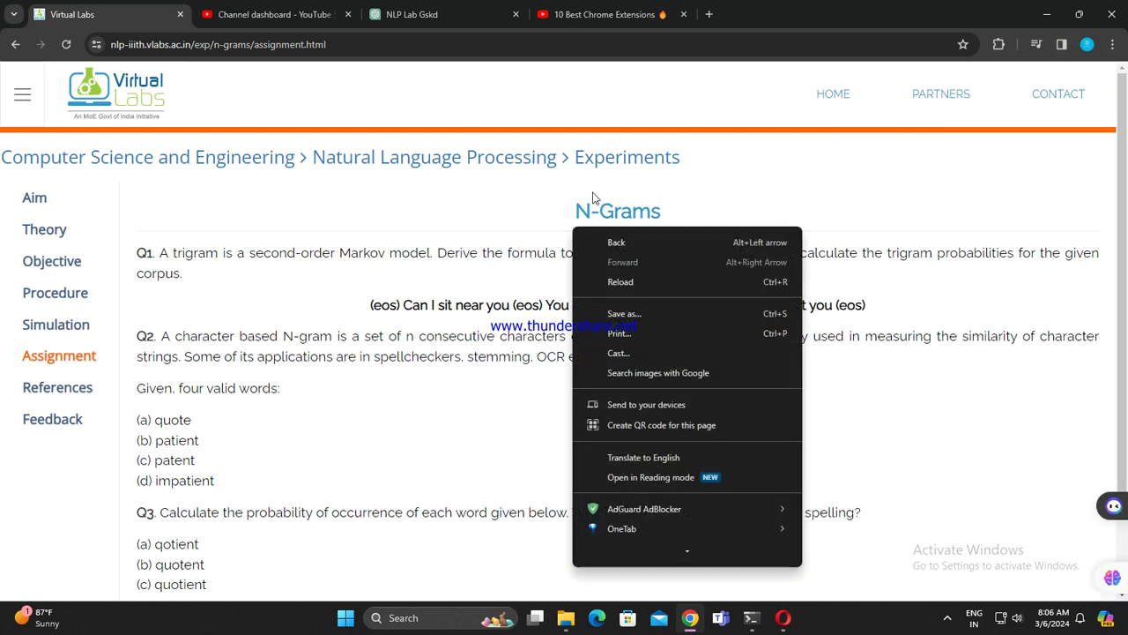
pyautogui.click(322, 240)
pyautogui.moveTo(241, 227); pyautogui.dragTo(738, 274)
pyautogui.click(734, 222)
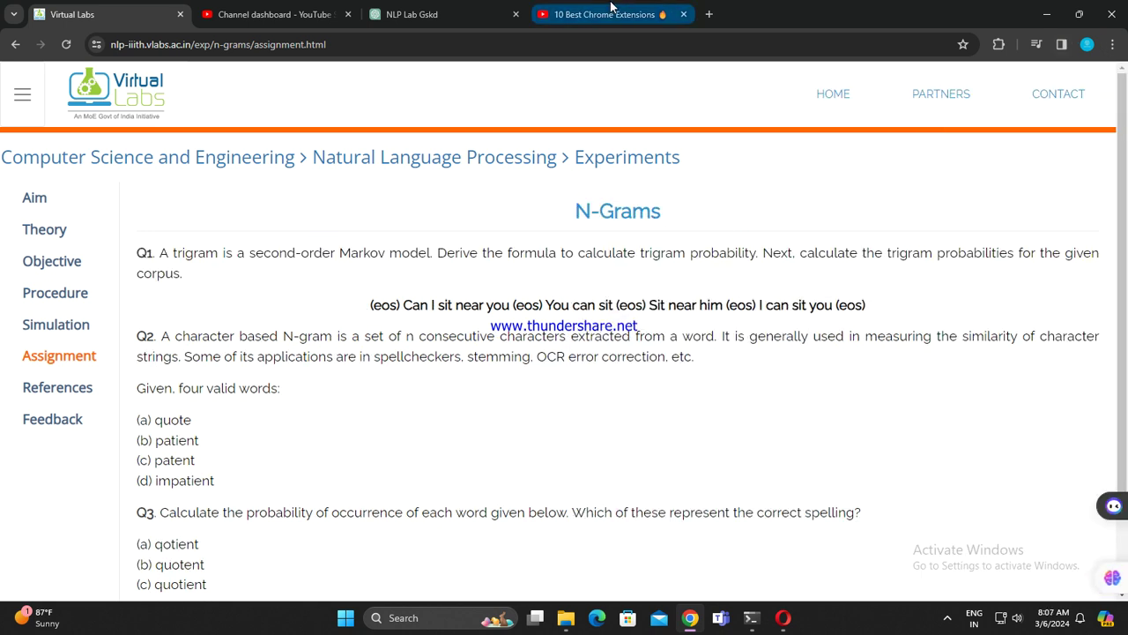
# Step: Play the 10 Best Chrome Extensions video from about 0:40, skipping the ad and Premium offer
pyautogui.click(607, 14)
pyautogui.scroll(-10, 219, 362)
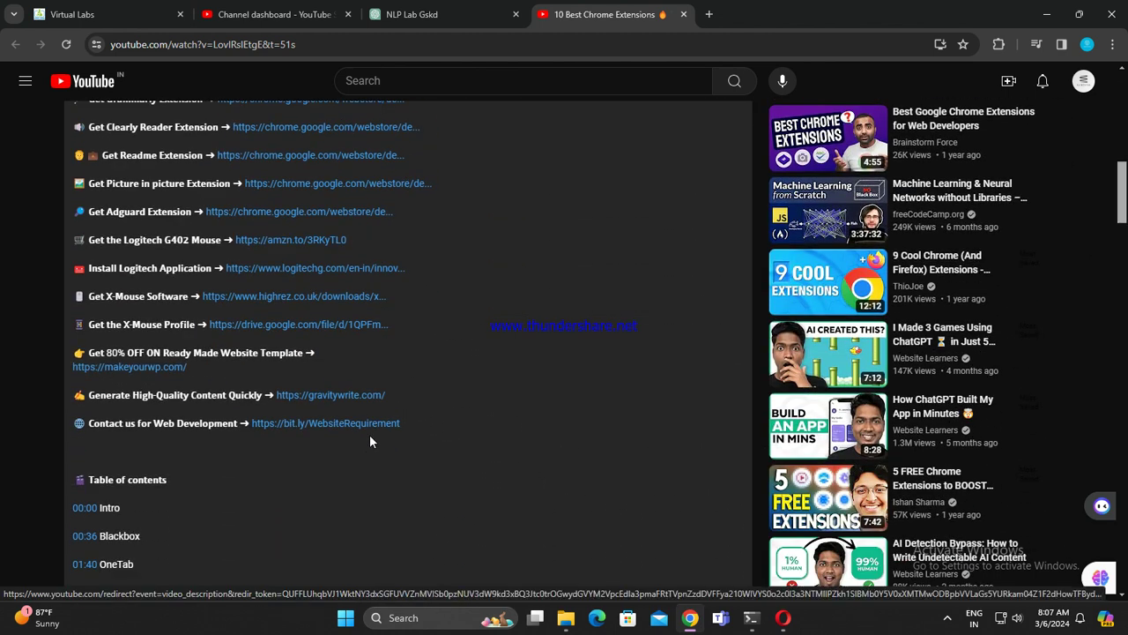
pyautogui.scroll(-2, 369, 436)
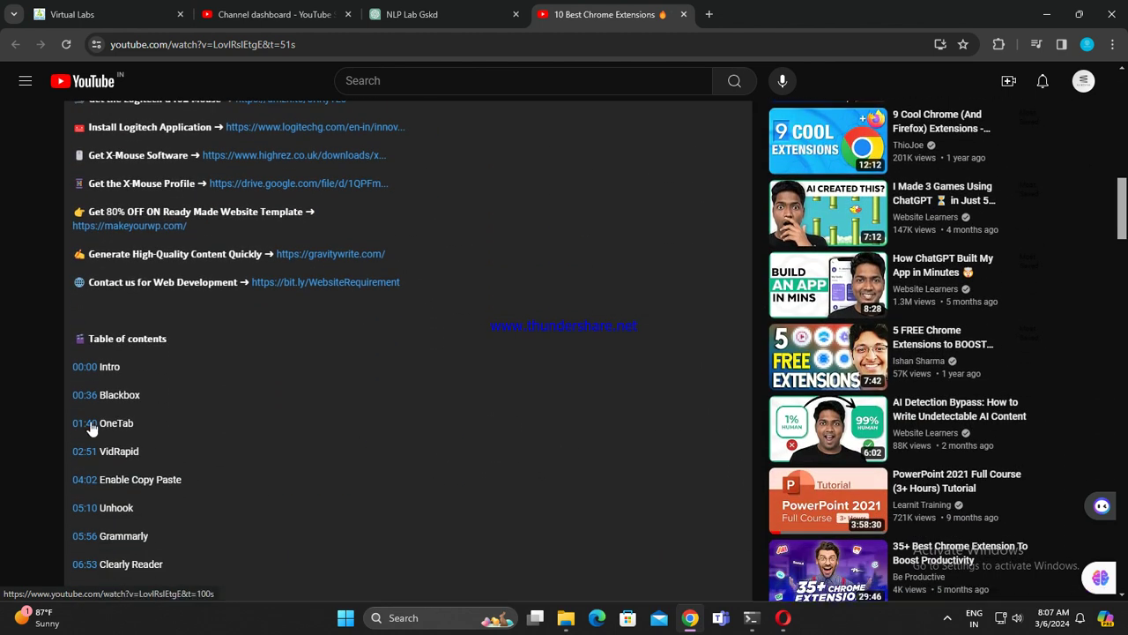
pyautogui.click(85, 423)
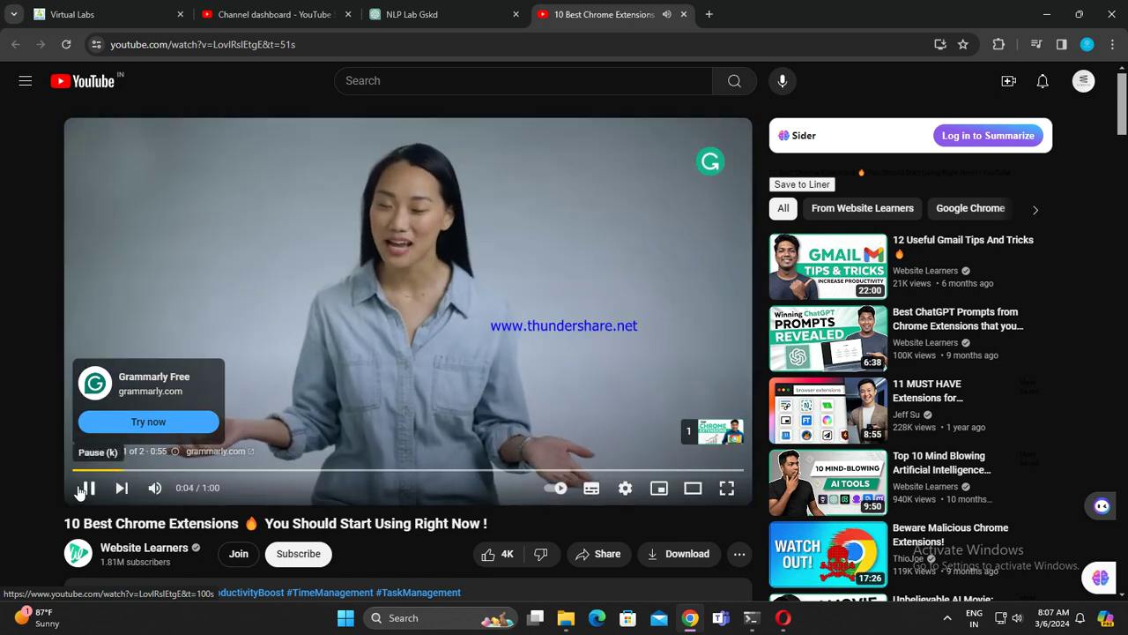
pyautogui.click(721, 435)
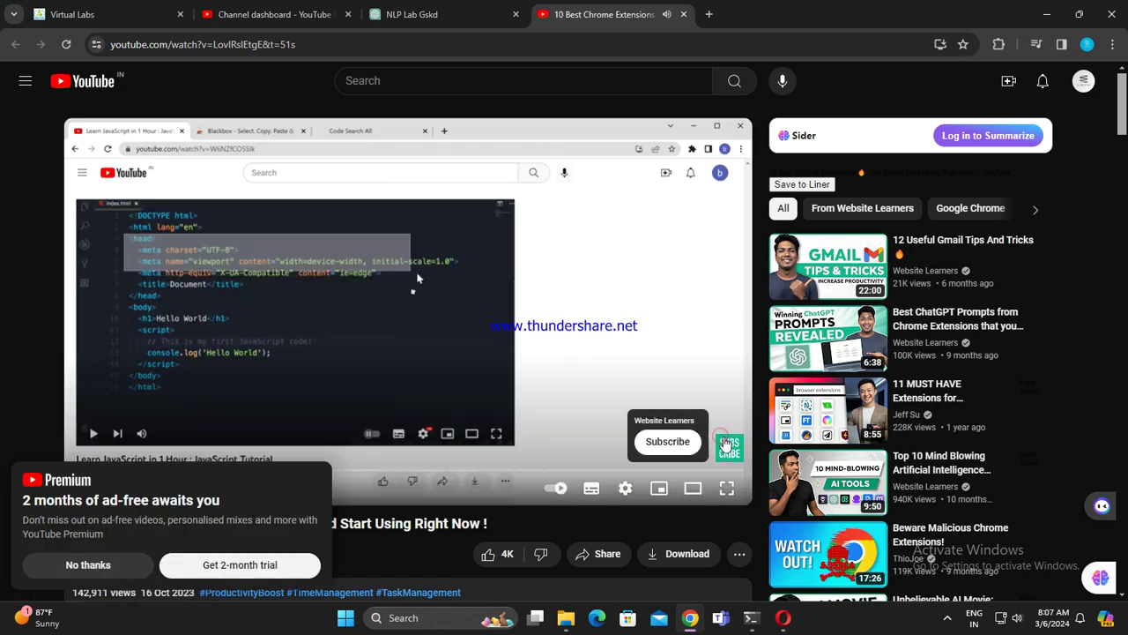
pyautogui.click(88, 565)
pyautogui.moveTo(131, 473); pyautogui.dragTo(103, 474)
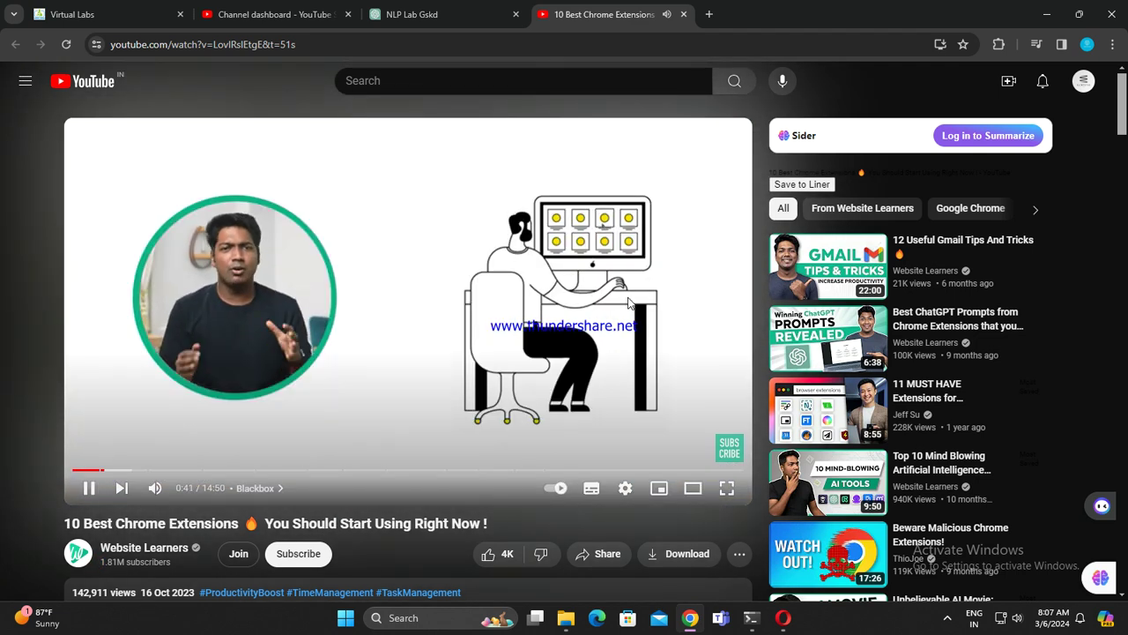
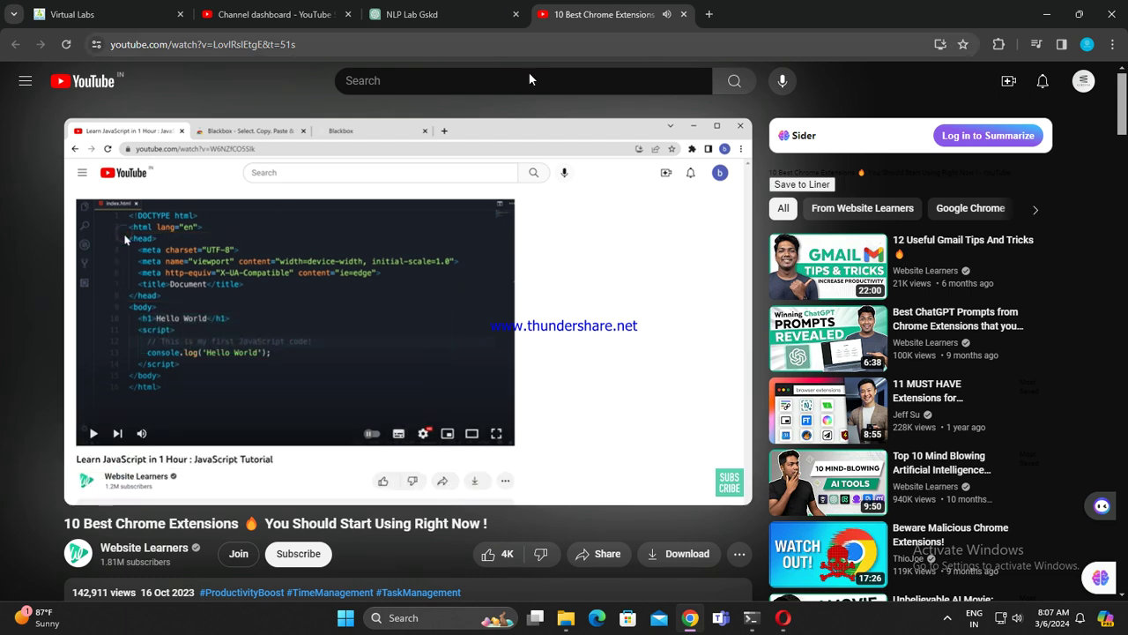
# Step: Scrub the 10 Best Chrome Extensions video timeline back near its start
pyautogui.moveTo(89, 489); pyautogui.dragTo(88, 487)
pyautogui.click(401, 14)
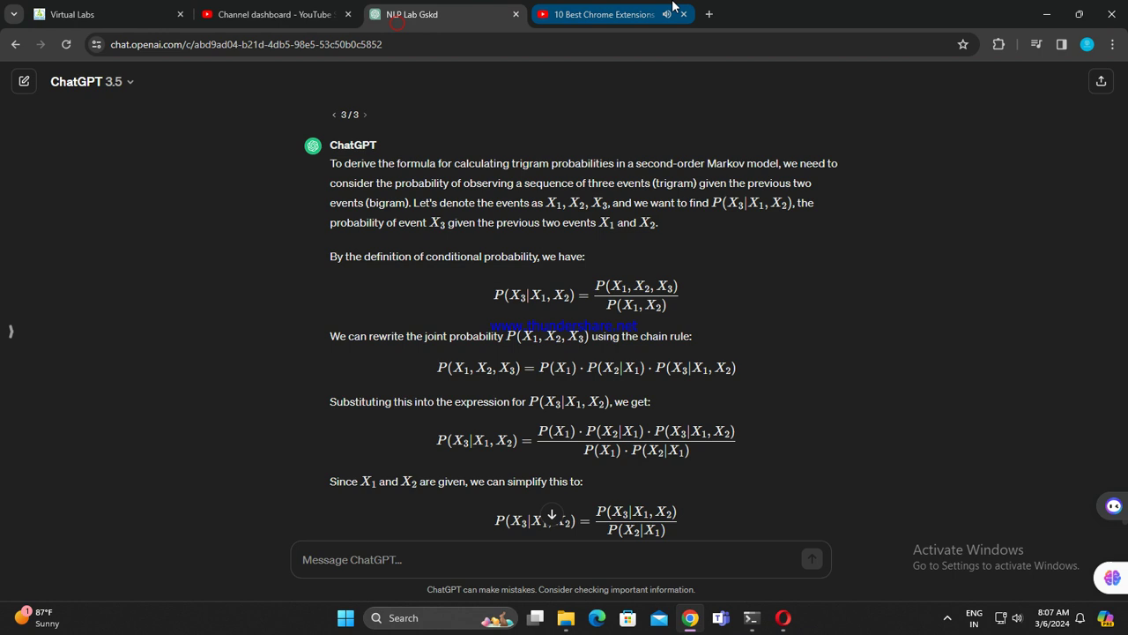
pyautogui.click(608, 14)
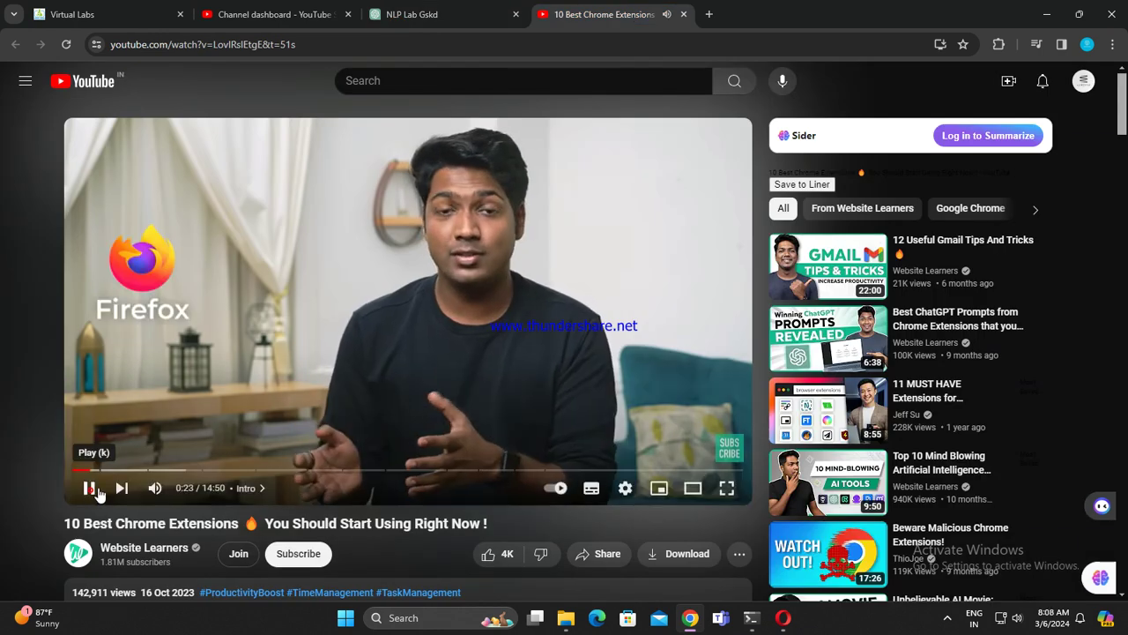
pyautogui.moveTo(92, 470); pyautogui.dragTo(126, 473)
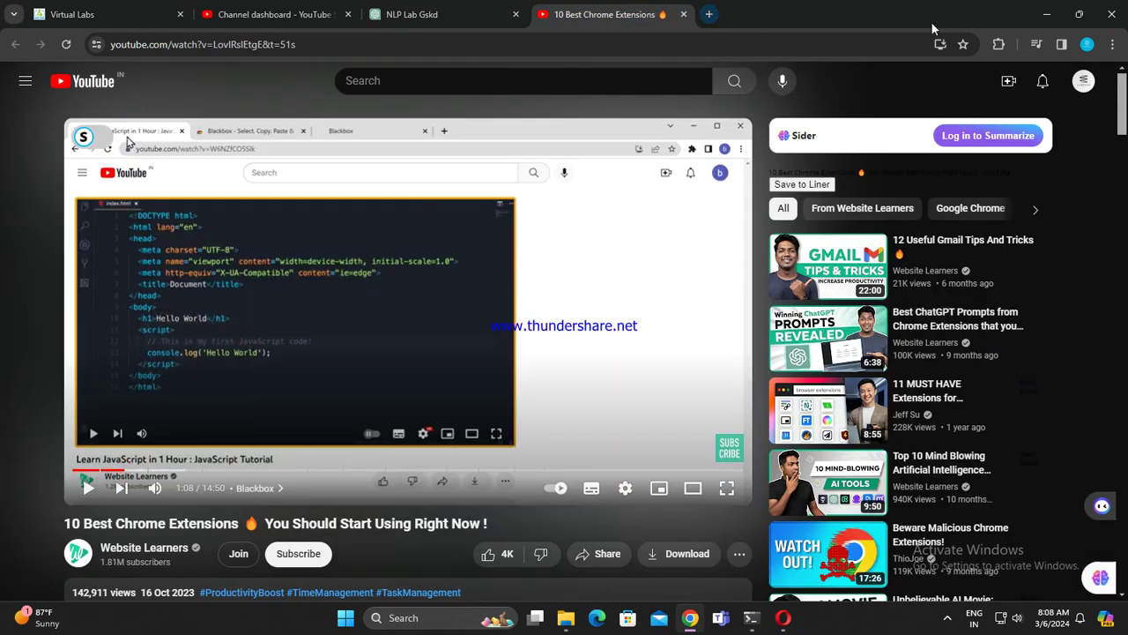
# Step: Show the installed Chrome extensions list and scroll down to the video description
pyautogui.click(998, 45)
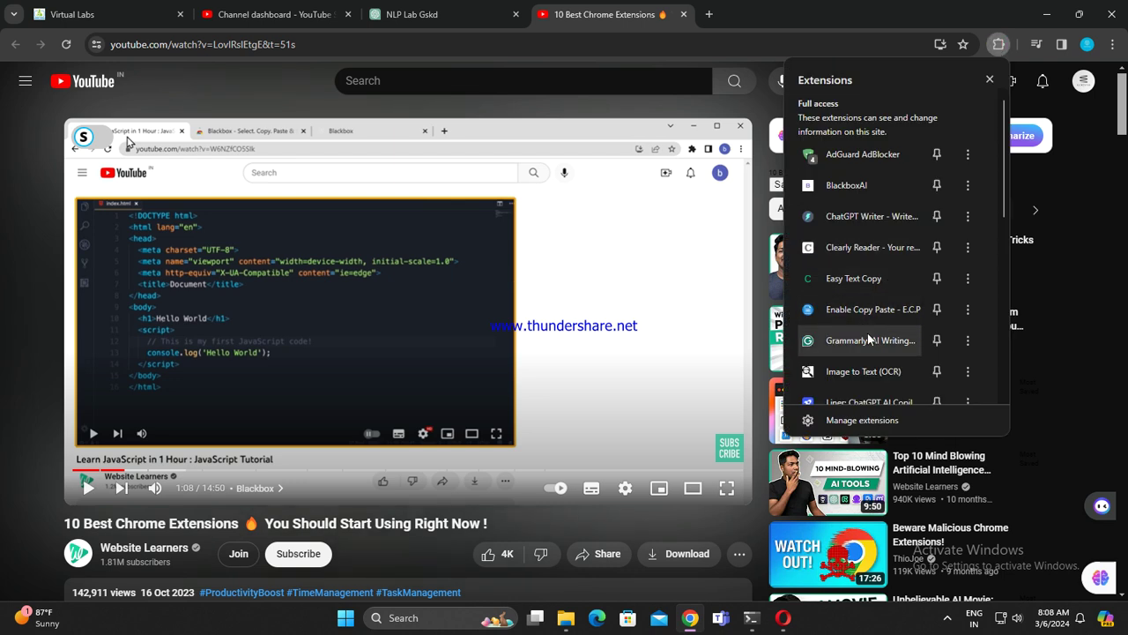
pyautogui.scroll(-5, 880, 352)
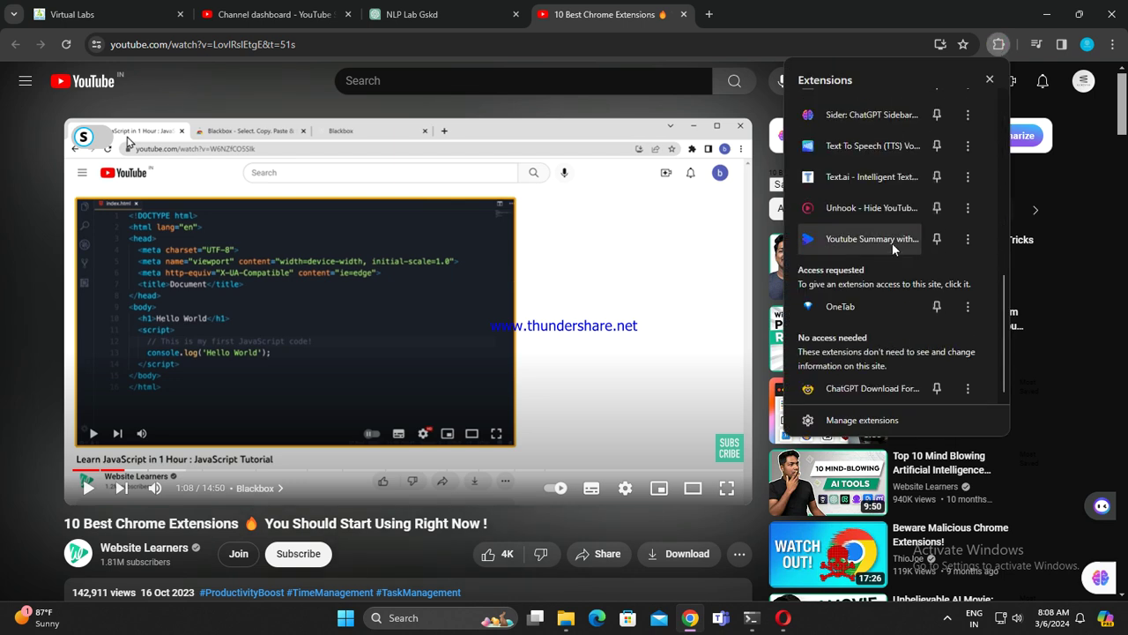
pyautogui.scroll(5, 871, 296)
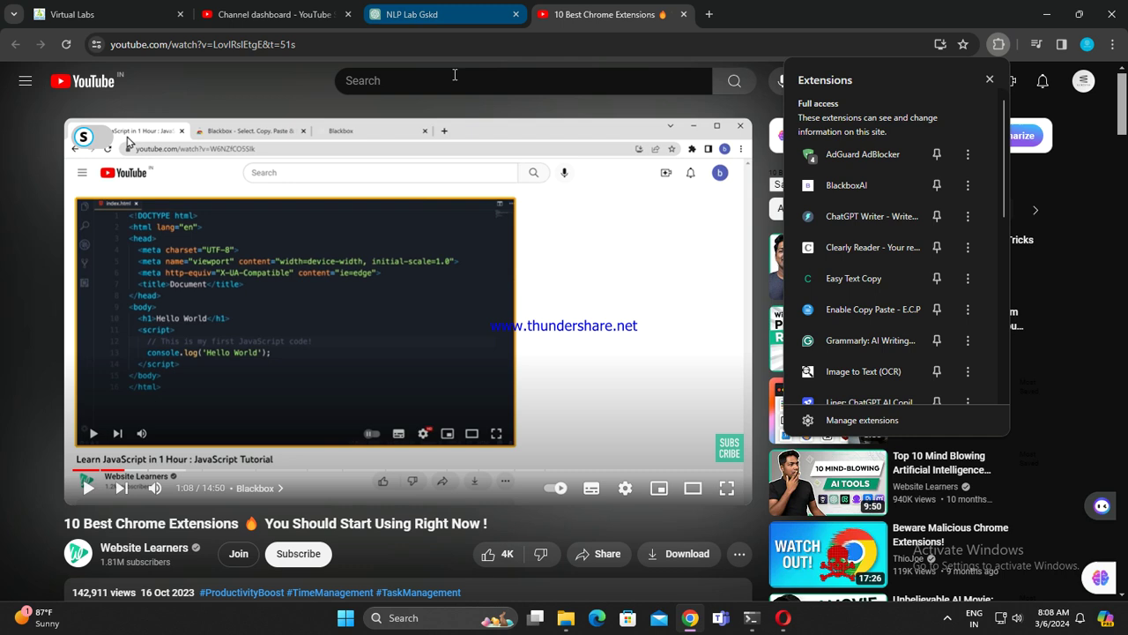
pyautogui.scroll(-3, 348, 466)
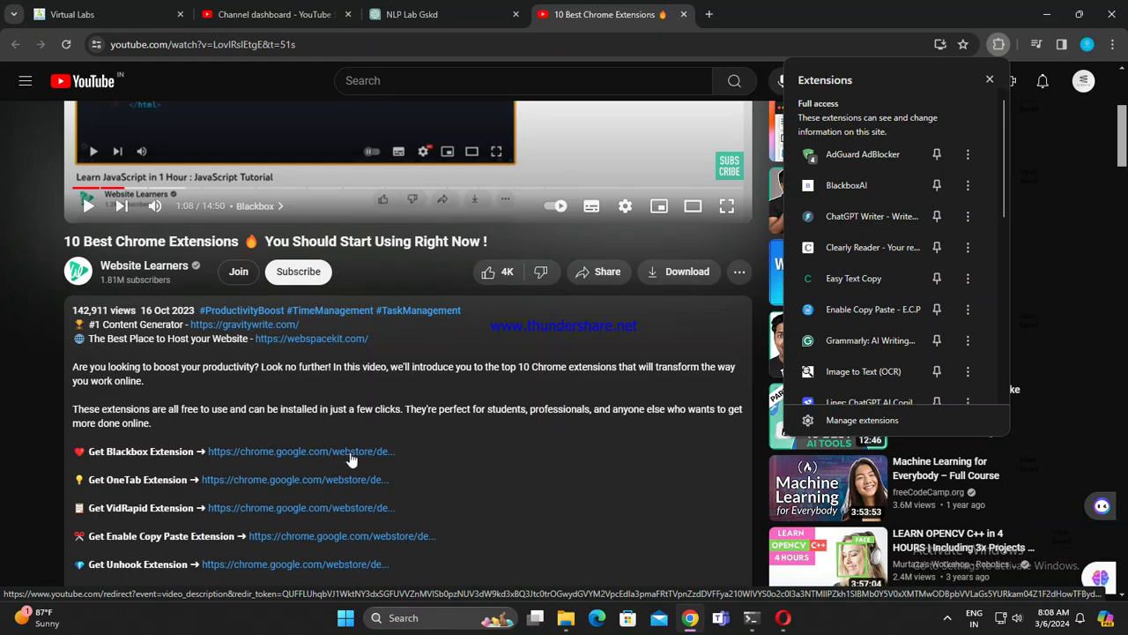
# Step: Look through the Enable Copy Paste store page screenshots, then close that page
pyautogui.click(379, 537)
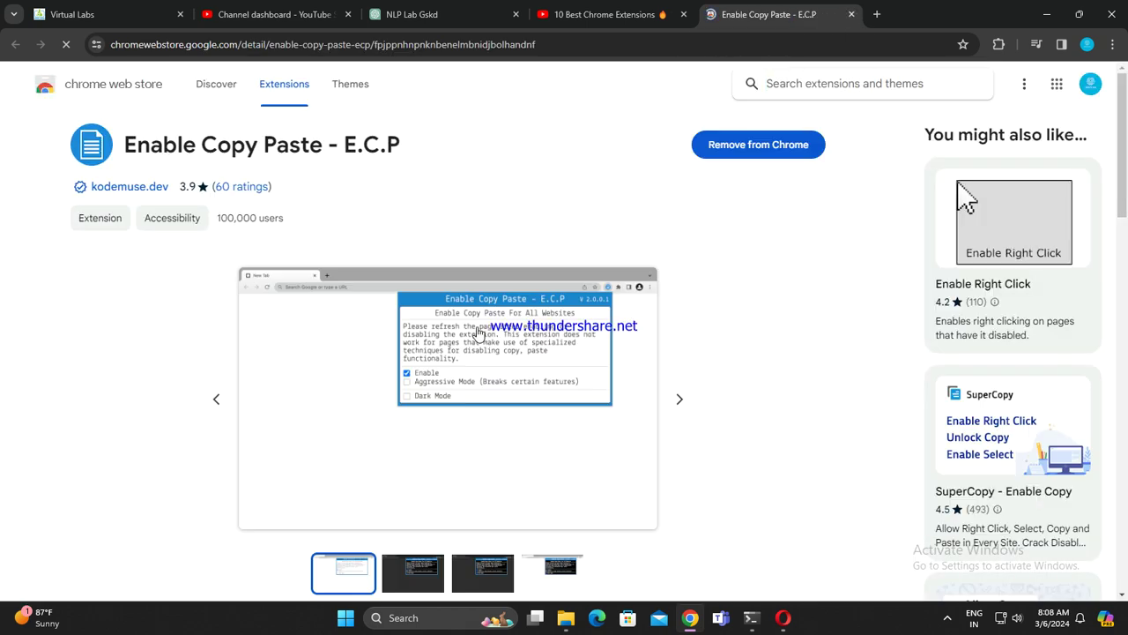
pyautogui.click(676, 399)
pyautogui.click(678, 401)
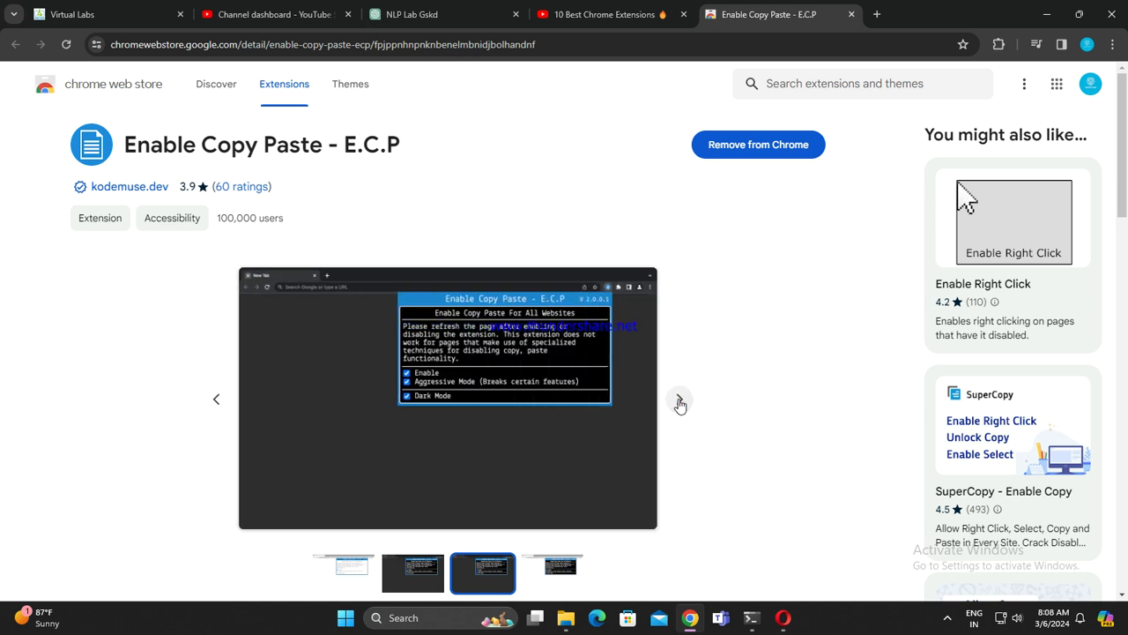
pyautogui.click(851, 15)
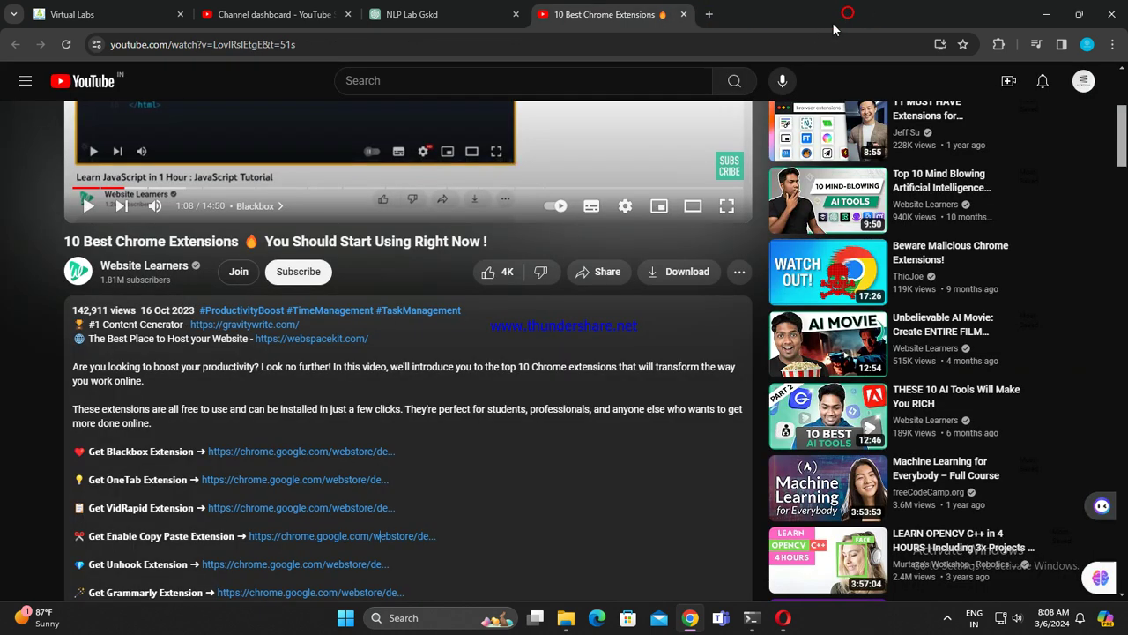
# Step: Open the Blackbox extension's Chrome Web Store page and scroll through its listing
pyautogui.click(330, 451)
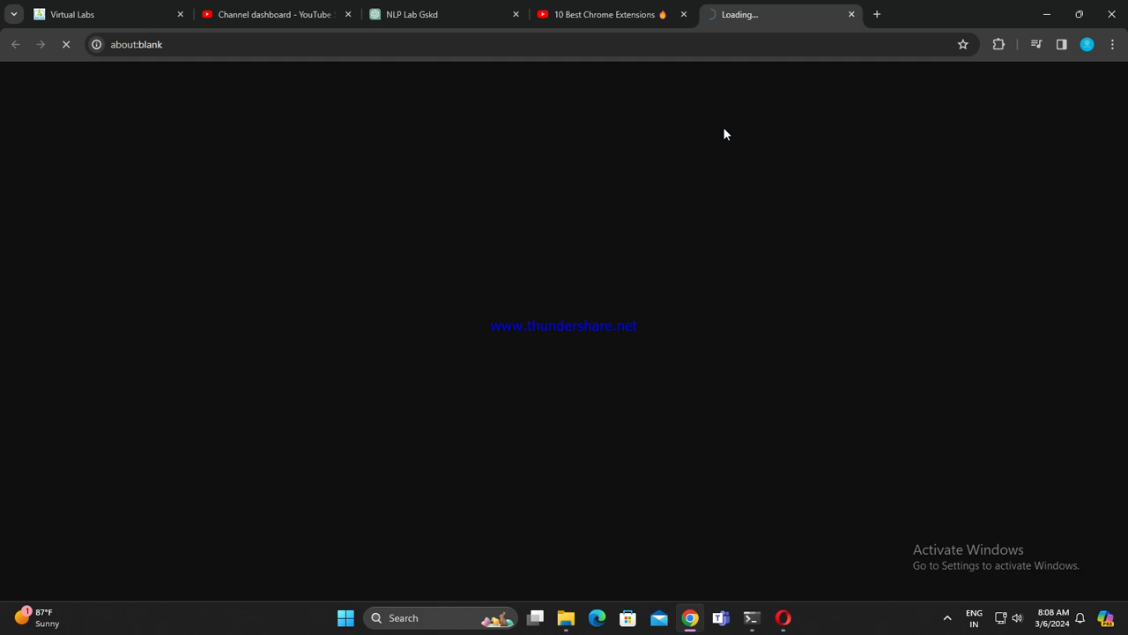
pyautogui.scroll(-5, 915, 194)
pyautogui.scroll(-10, 881, 194)
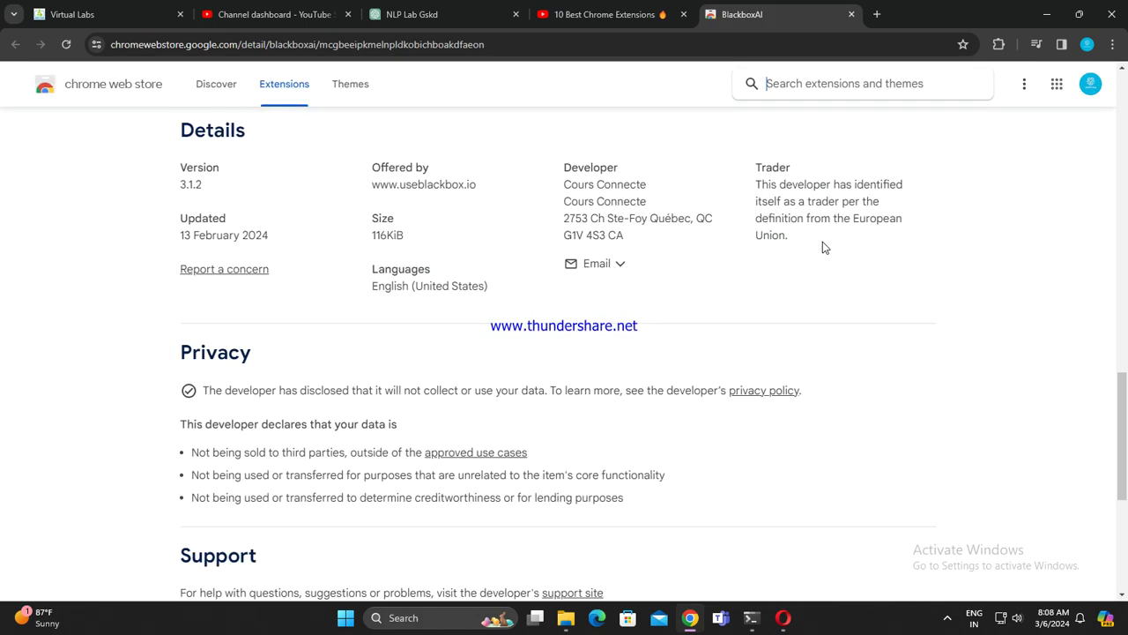
pyautogui.scroll(-4, 823, 247)
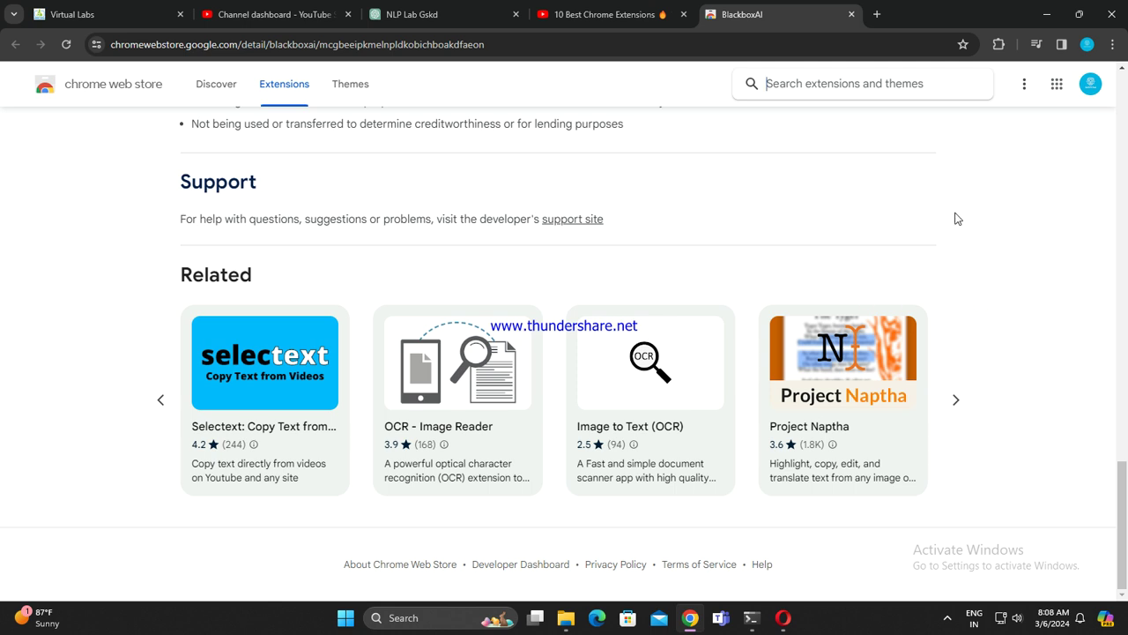
pyautogui.scroll(20, 957, 218)
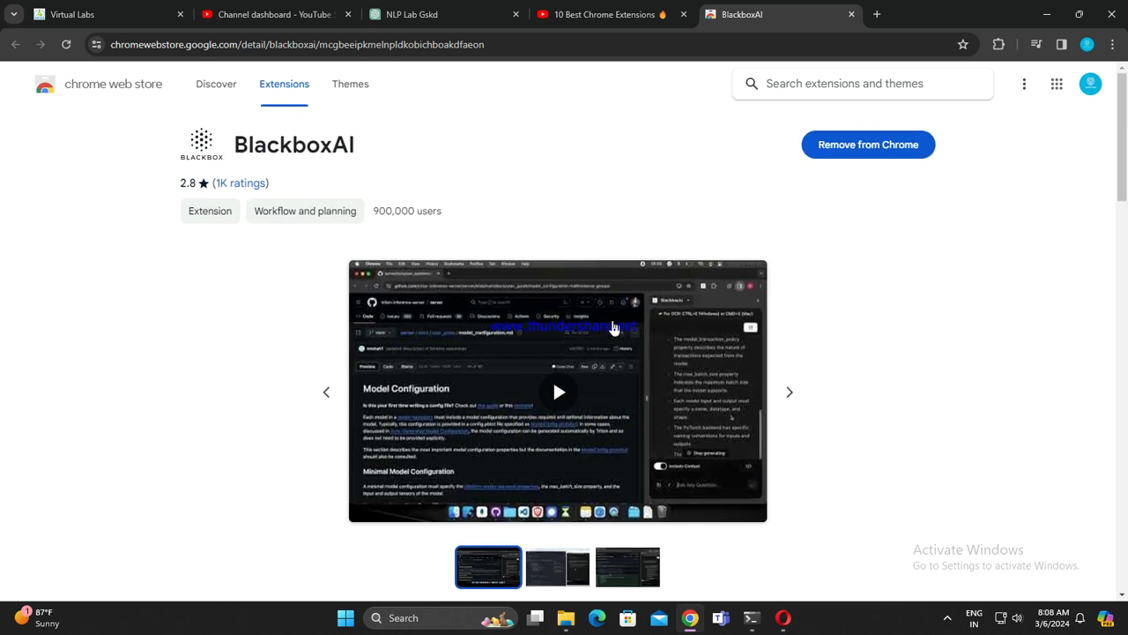
pyautogui.scroll(-8, 616, 335)
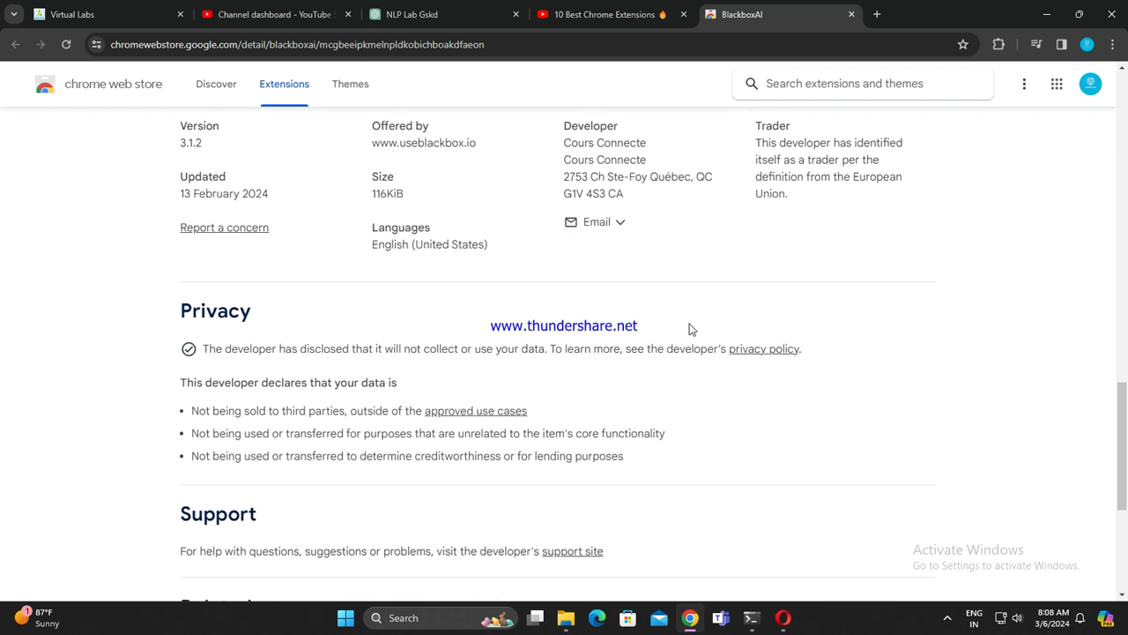
pyautogui.scroll(-4, 693, 322)
pyautogui.scroll(10, 745, 361)
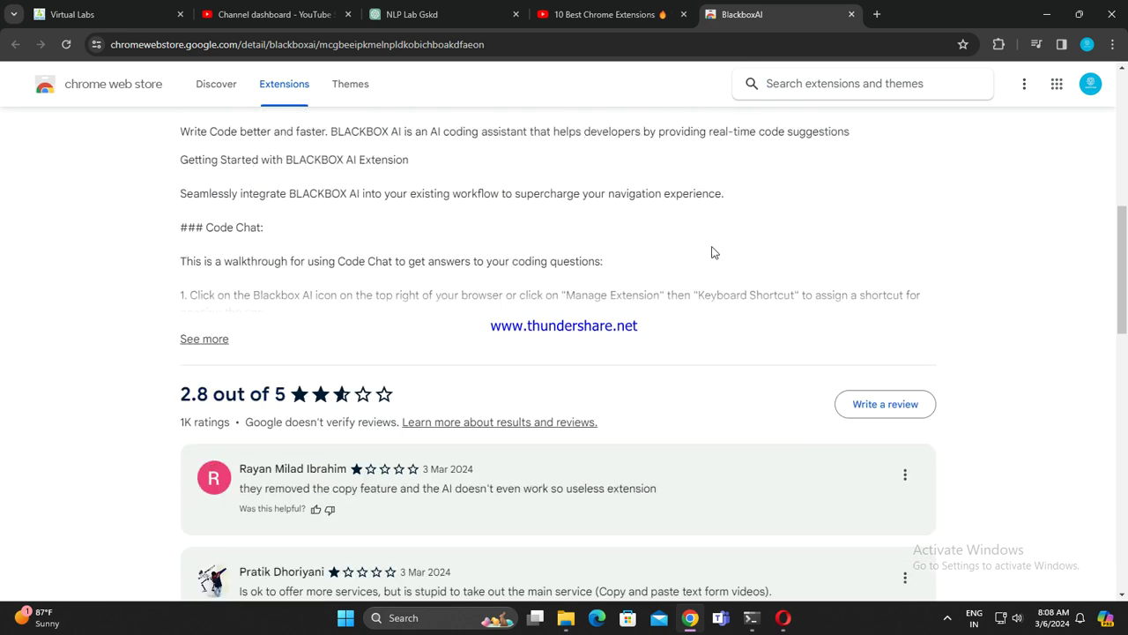
pyautogui.scroll(6, 714, 255)
# Step: Try Web Store searches for 'black box' and 'copy and paste', then clear them
pyautogui.click(861, 91)
pyautogui.write('black')
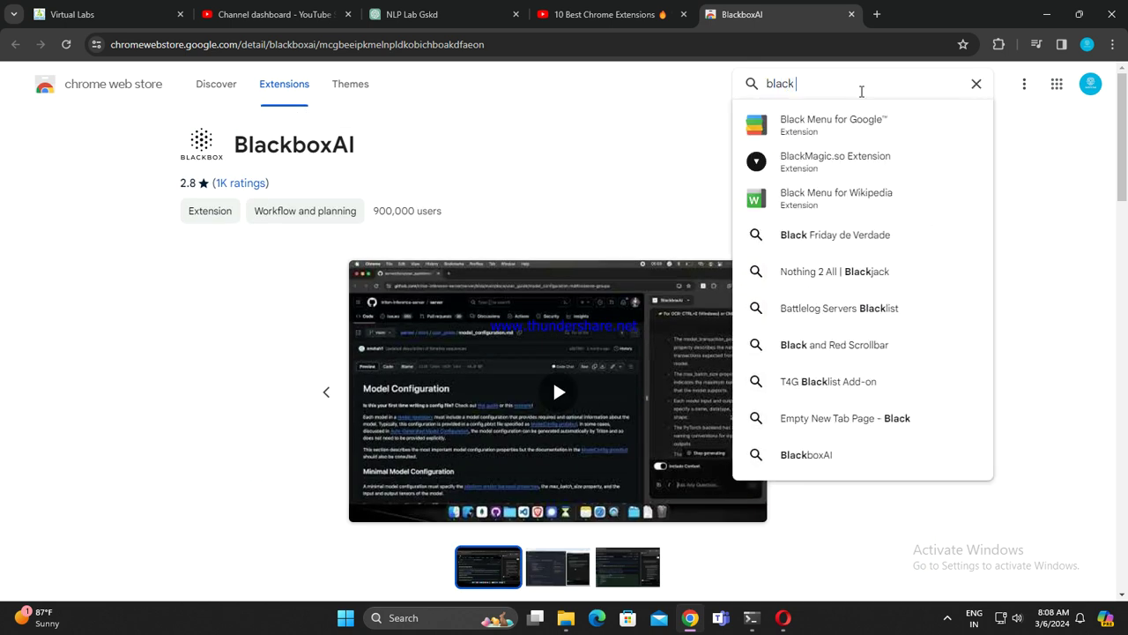
pyautogui.write(' box ')
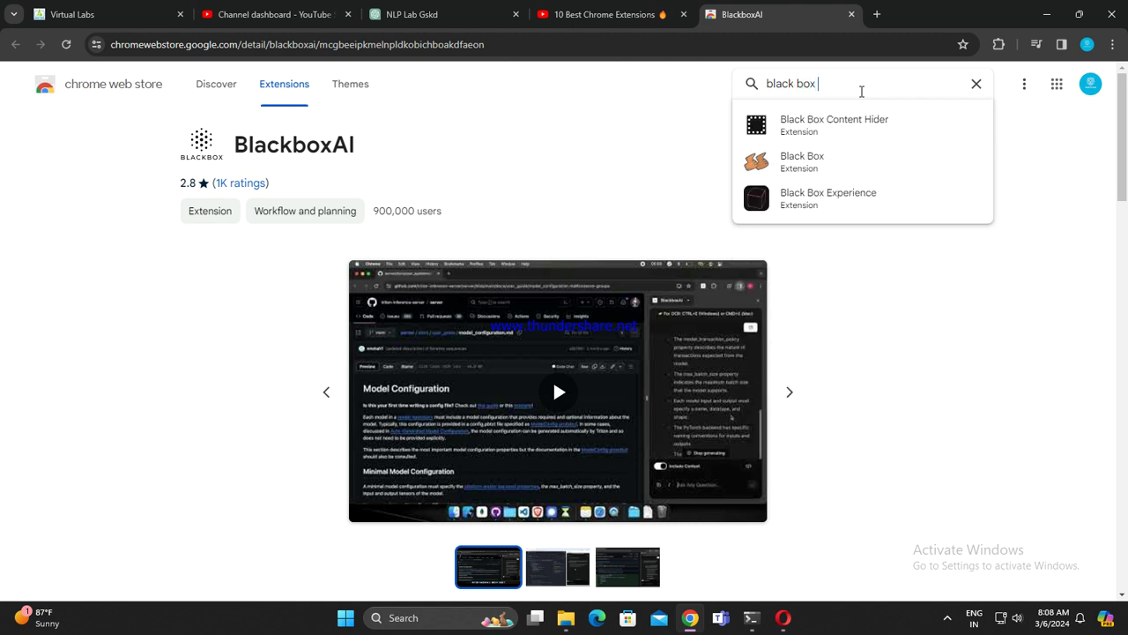
pyautogui.write('a')
pyautogui.press('BackSpace')
pyautogui.write('co')
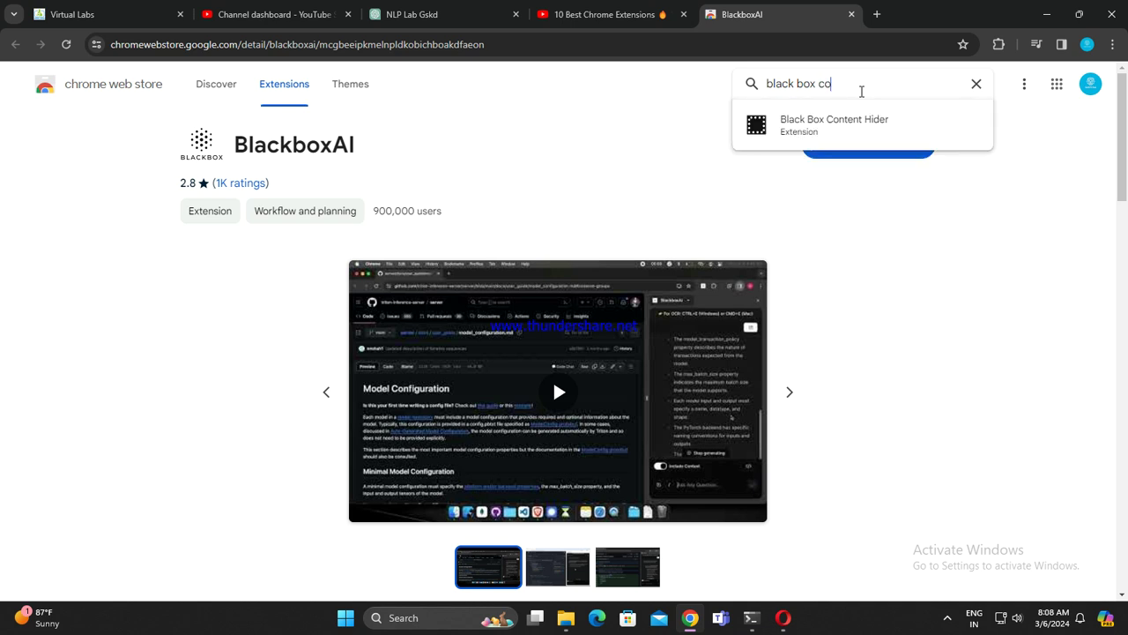
pyautogui.write('pt')
pyautogui.press('BackSpace')
pyautogui.press('BackSpace')
pyautogui.press('BackSpace')
pyautogui.press('BackSpace')
pyautogui.press('BackSpace')
pyautogui.press('BackSpace')
pyautogui.press('BackSpace')
pyautogui.press('BackSpace')
pyautogui.press('BackSpace')
pyautogui.press('BackSpace')
pyautogui.press('BackSpace')
pyautogui.press('BackSpace')
pyautogui.press('BackSpace')
pyautogui.press('BackSpace')
pyautogui.write('copy')
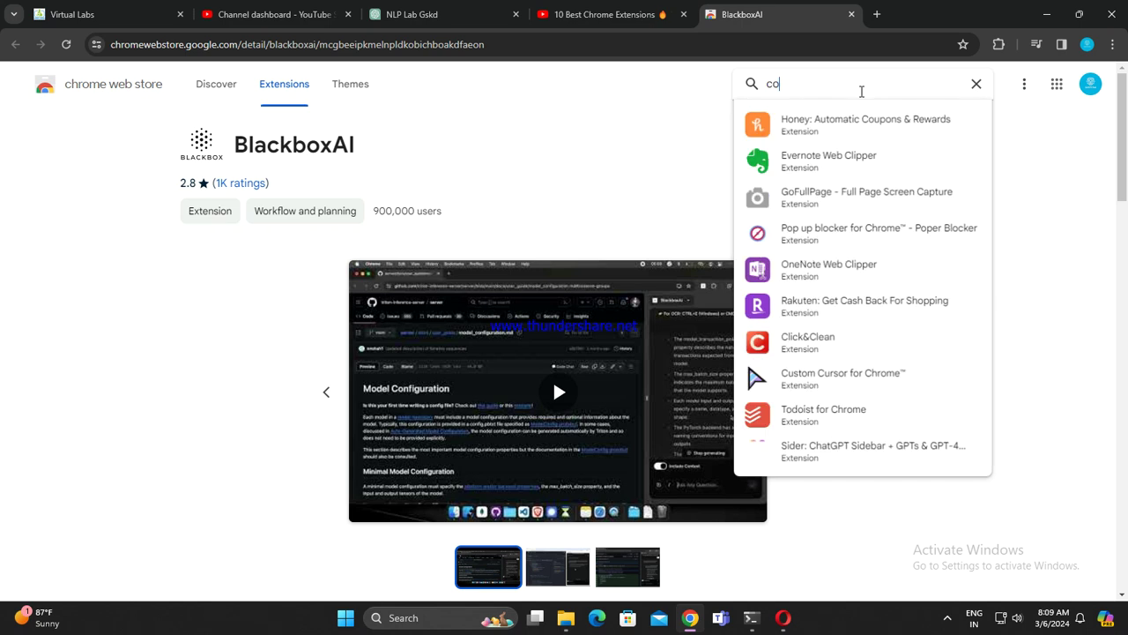
pyautogui.write(' and pag')
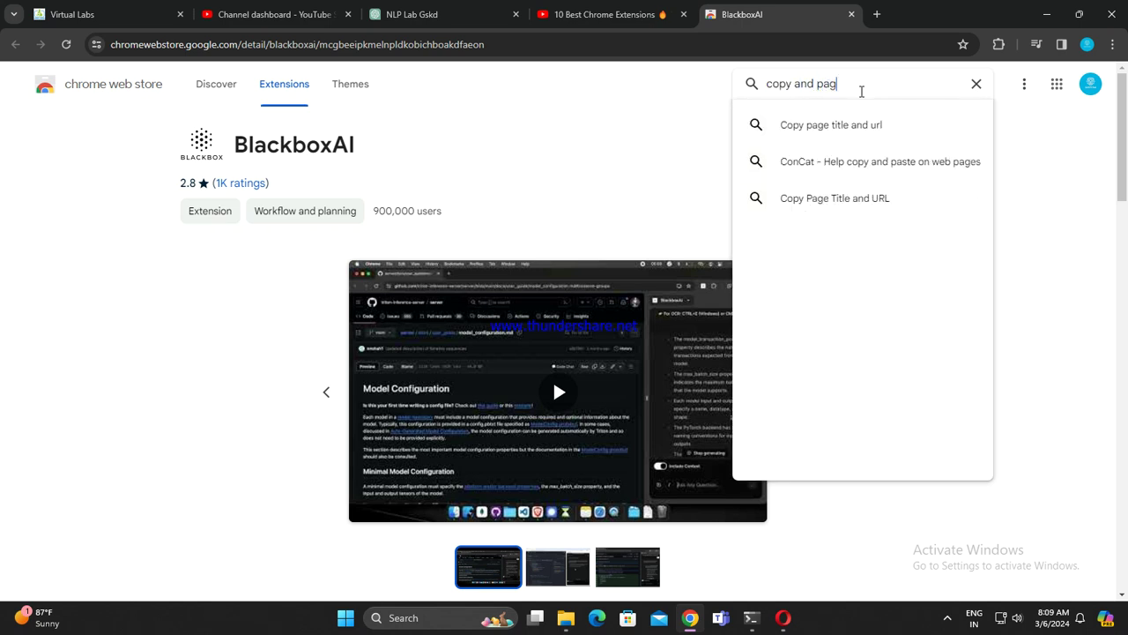
pyautogui.press('BackSpace')
pyautogui.write('ste')
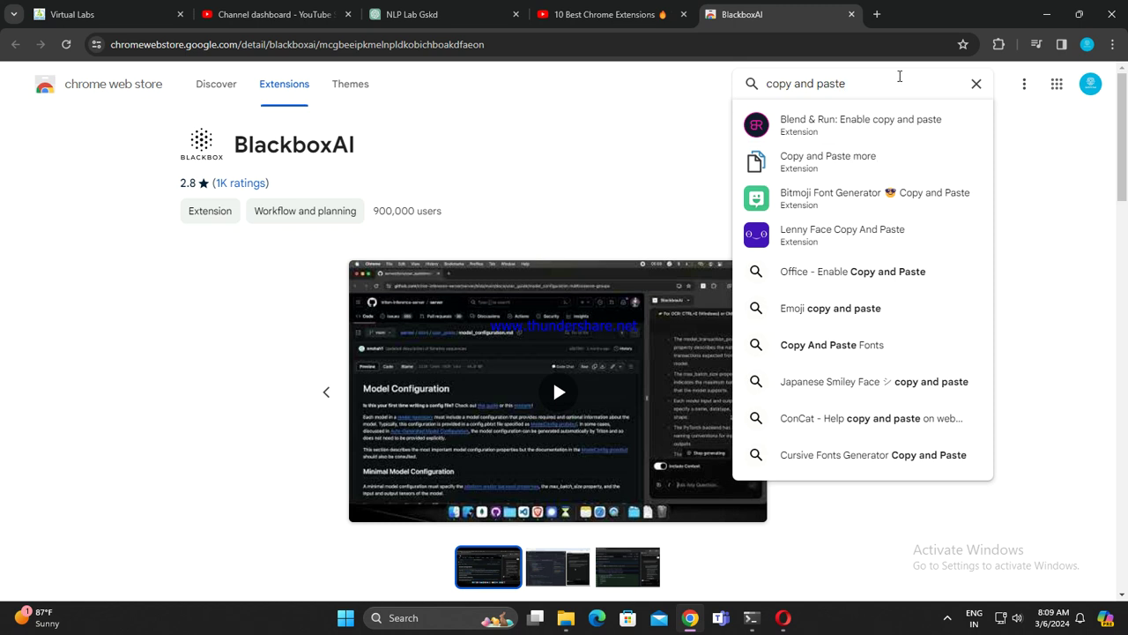
pyautogui.moveTo(846, 86); pyautogui.dragTo(759, 91)
pyautogui.press('BackSpace')
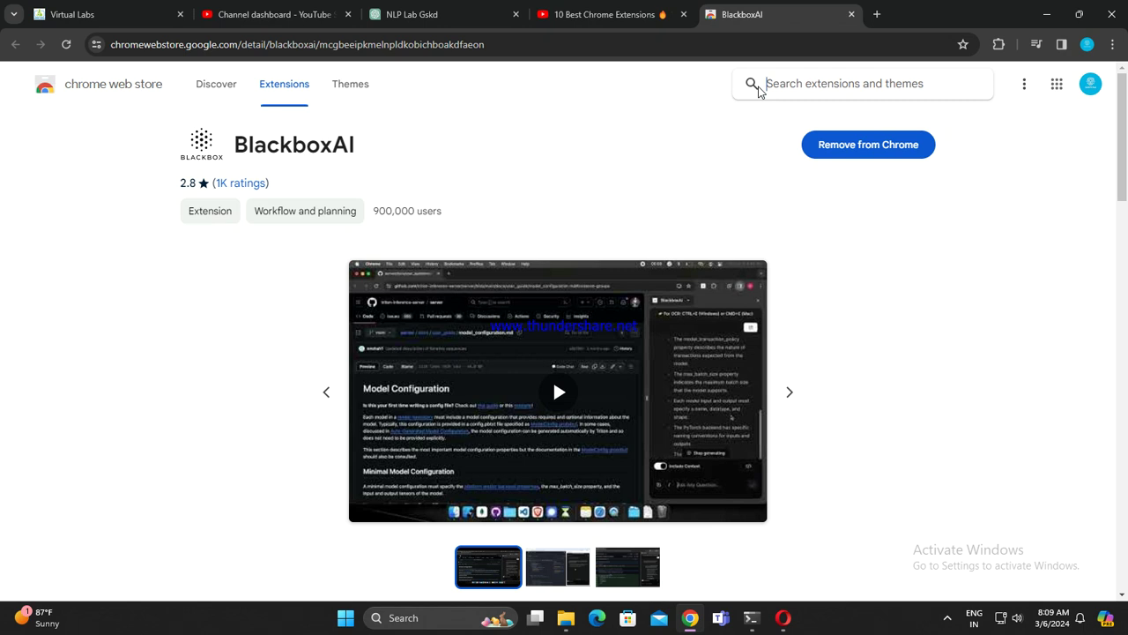
# Step: After trying 'image to text', search 'copy' and open the Selectext: Copy Text from Videos listing
pyautogui.write('image')
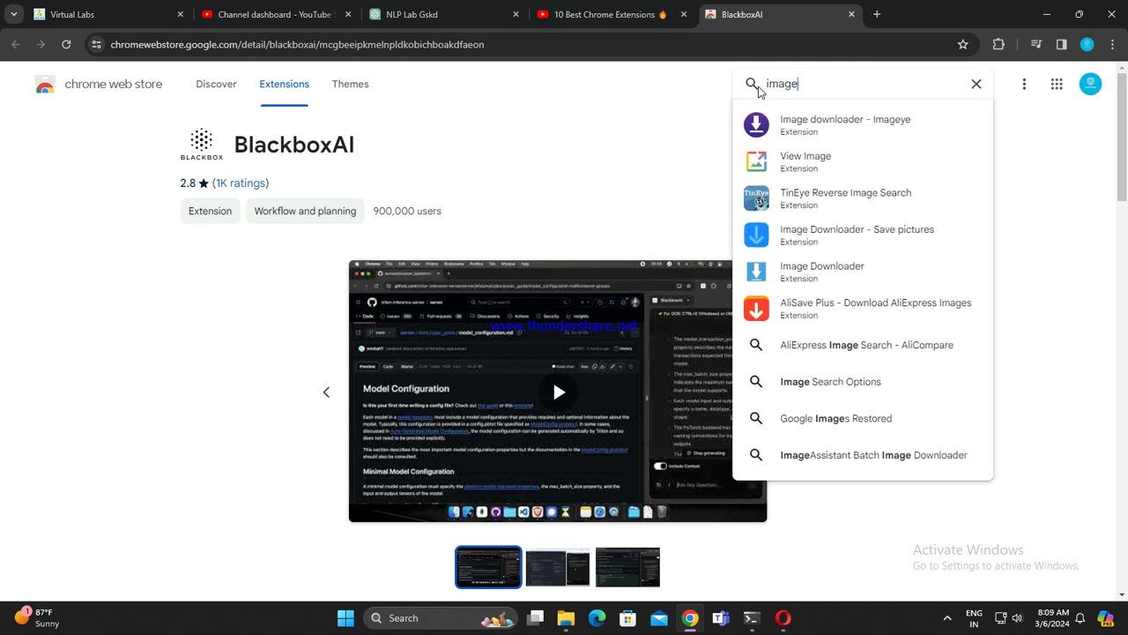
pyautogui.write(' te')
pyautogui.press('BackSpace')
pyautogui.press('BackSpace')
pyautogui.press('BackSpace')
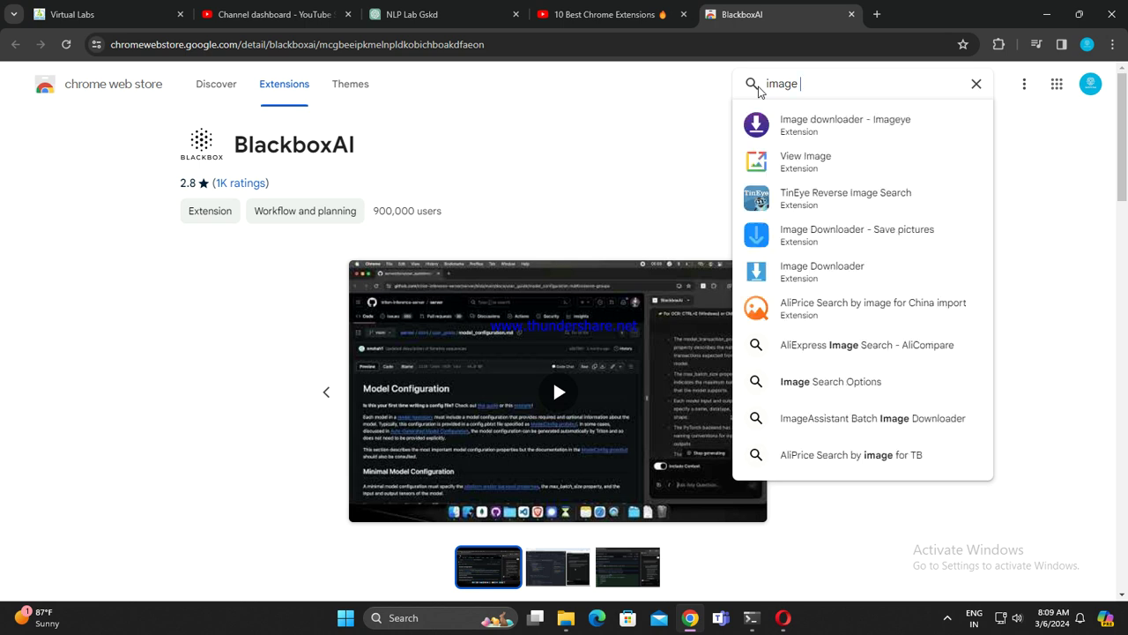
pyautogui.write('to text')
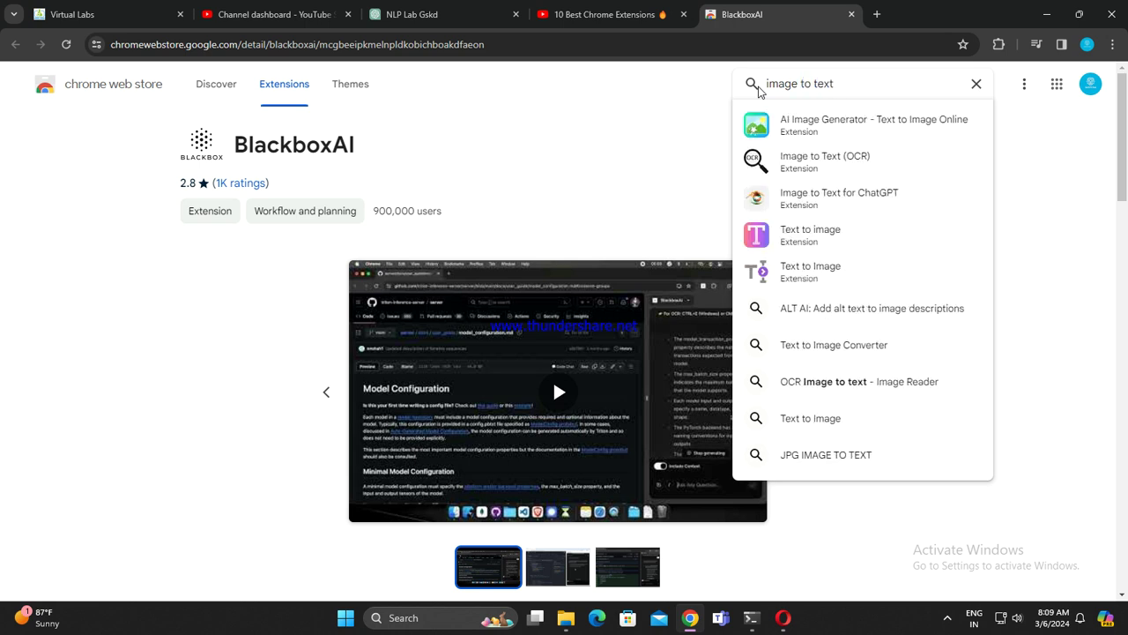
pyautogui.write(' co')
pyautogui.press('BackSpace')
pyautogui.press('BackSpace')
pyautogui.press('BackSpace')
pyautogui.press('BackSpace')
pyautogui.press('BackSpace')
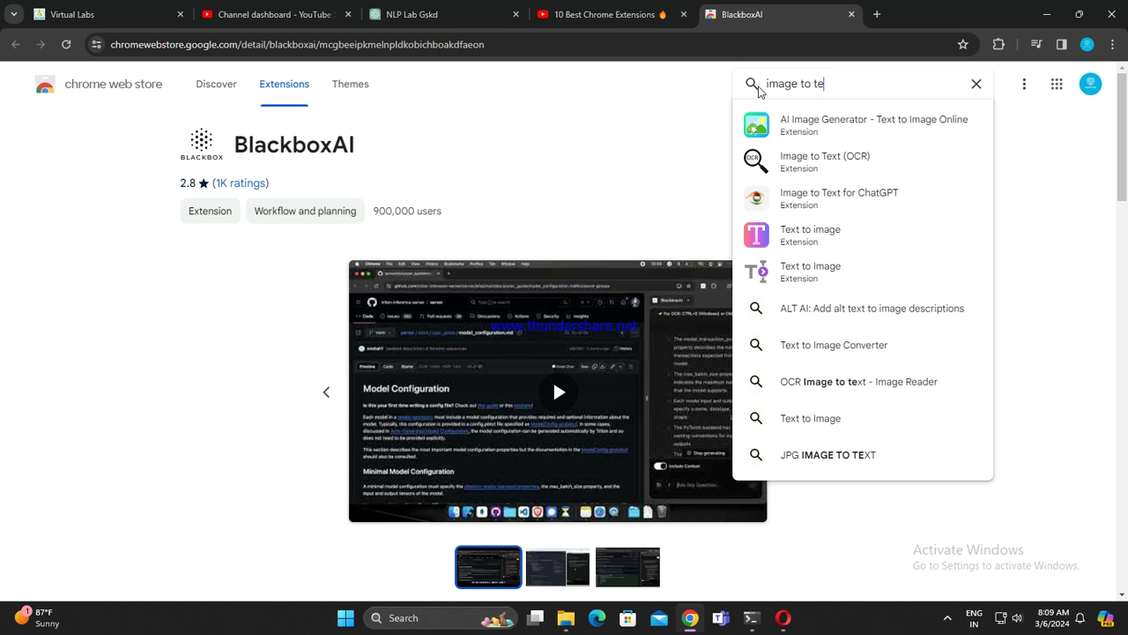
pyautogui.press('BackSpace')
pyautogui.press('BackSpace')
pyautogui.press('BackSpace')
pyautogui.press('BackSpace')
pyautogui.press('BackSpace')
pyautogui.press('BackSpace')
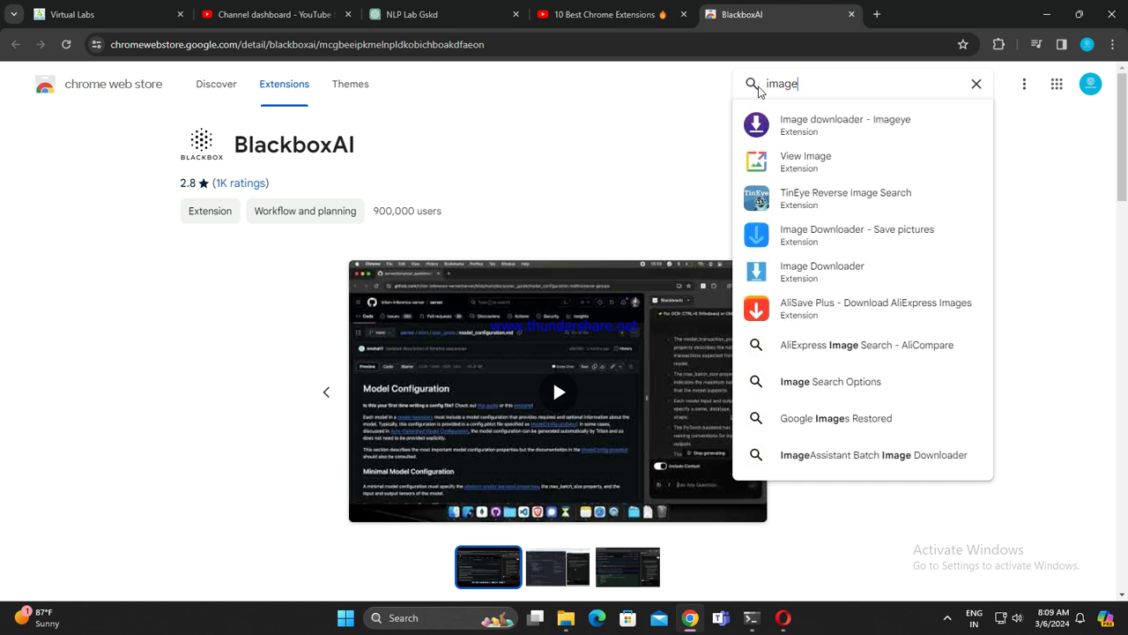
pyautogui.write('text c')
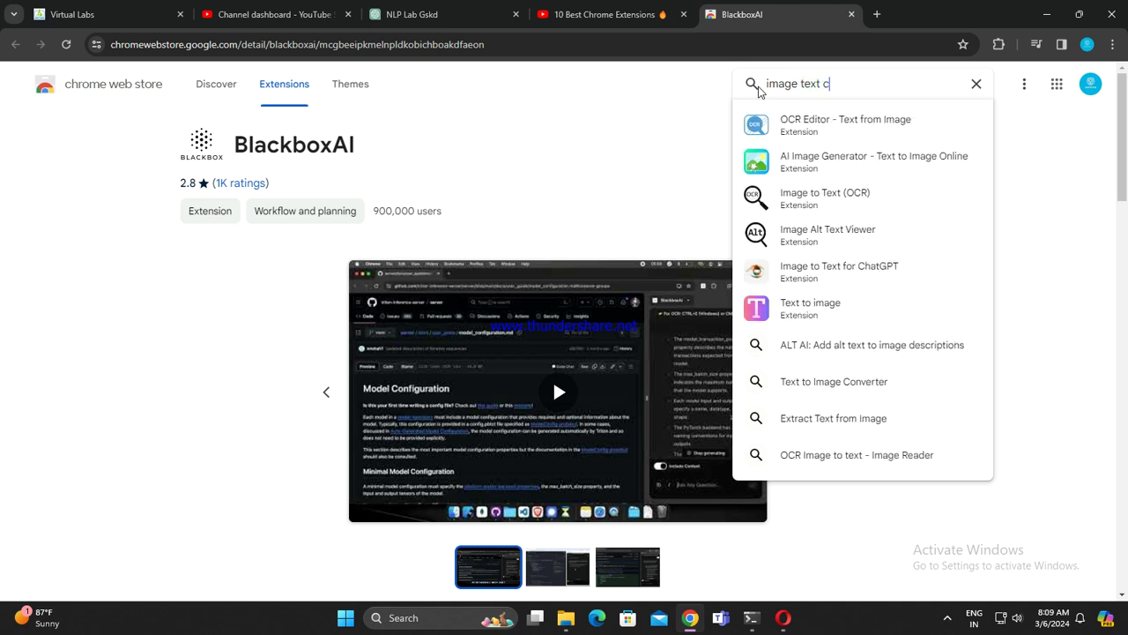
pyautogui.write('o')
pyautogui.press('BackSpace')
pyautogui.press('BackSpace')
pyautogui.press('BackSpace')
pyautogui.press('BackSpace')
pyautogui.press('BackSpace')
pyautogui.press('BackSpace')
pyautogui.press('BackSpace')
pyautogui.press('BackSpace')
pyautogui.press('BackSpace')
pyautogui.press('BackSpace')
pyautogui.press('BackSpace')
pyautogui.press('BackSpace')
pyautogui.press('BackSpace')
pyautogui.write('cop')
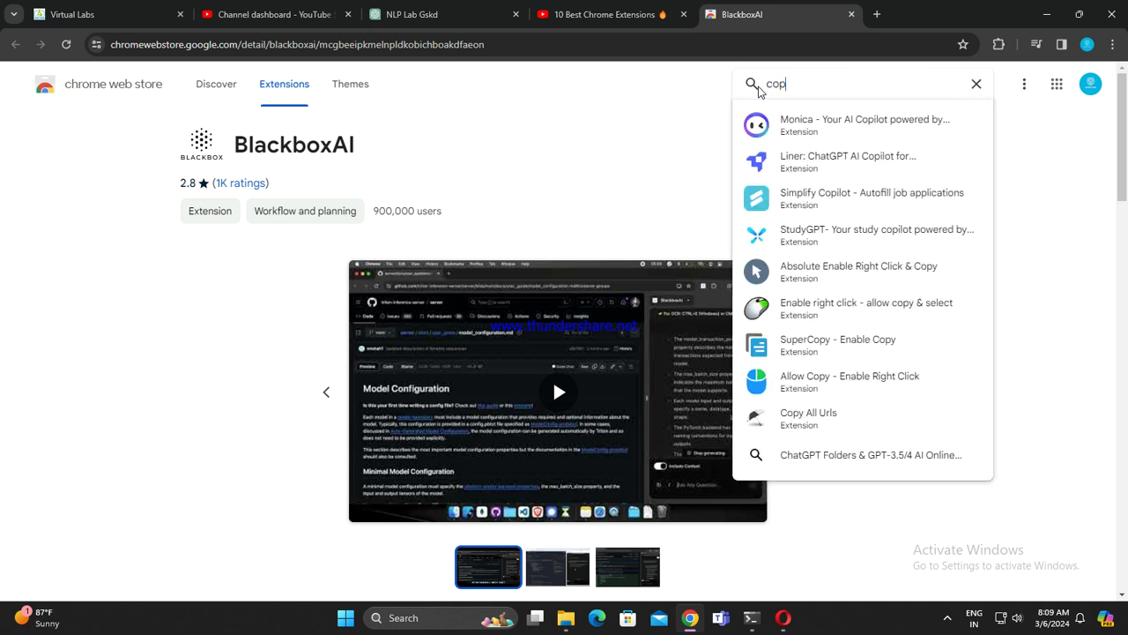
pyautogui.write('y')
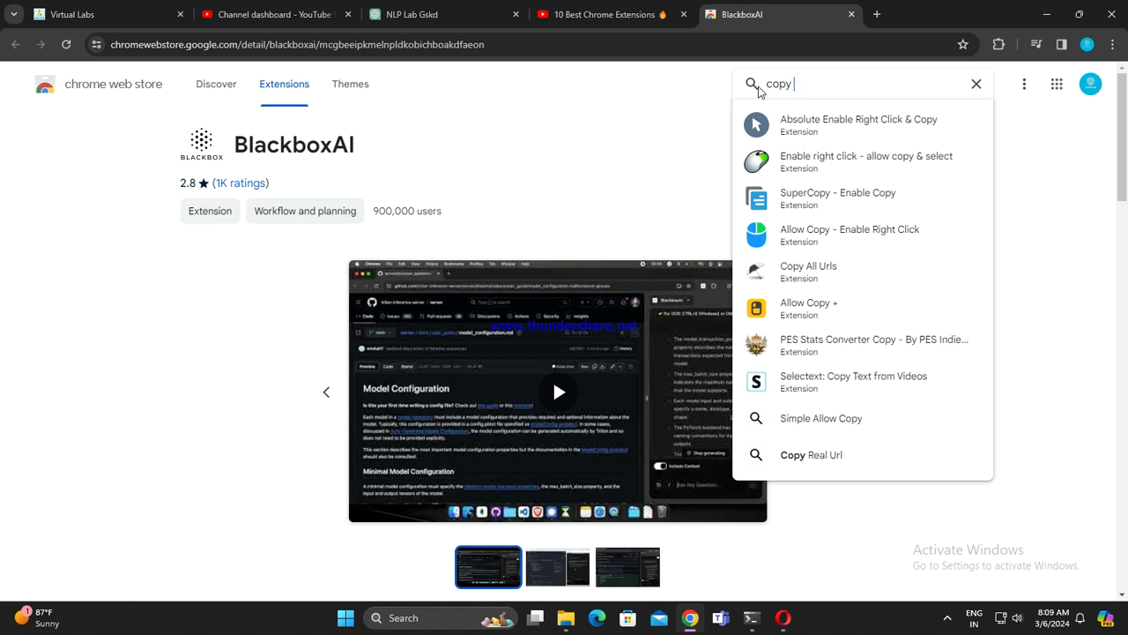
pyautogui.scroll(-3, 800, 304)
pyautogui.scroll(3, 800, 330)
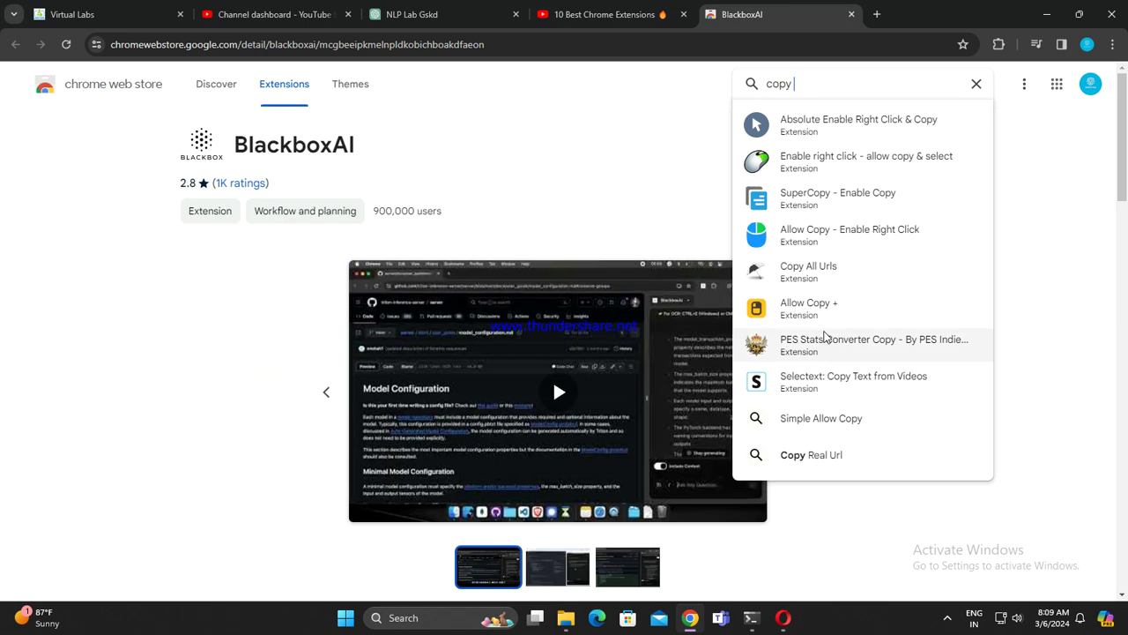
pyautogui.click(879, 388)
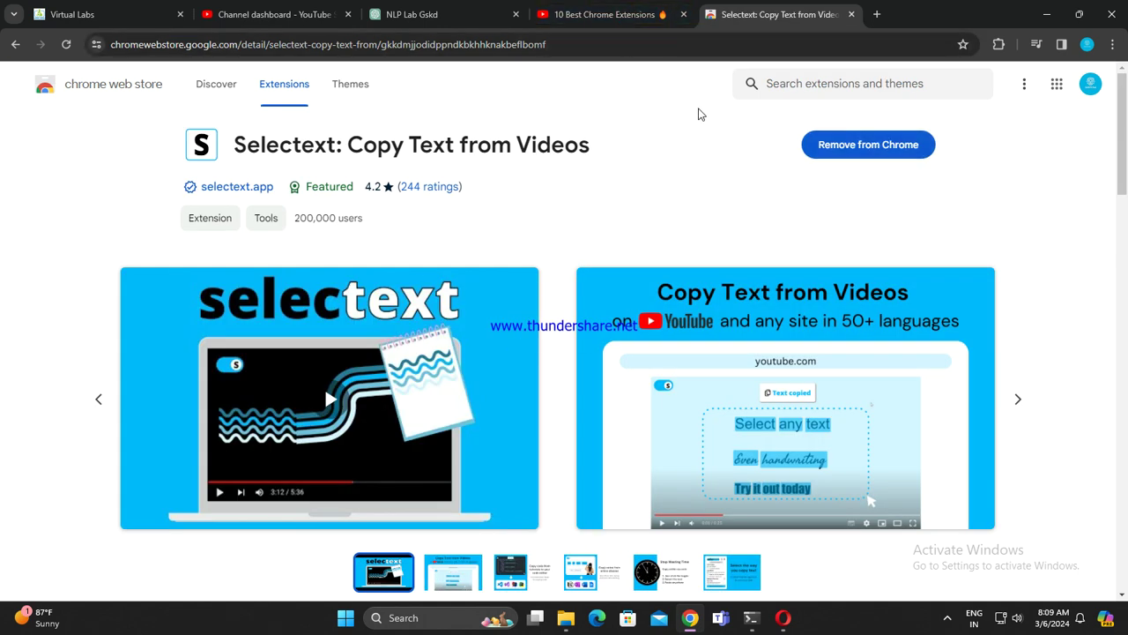
# Step: Close the store tab, open the Selectext extension popup, then resume and pause the video
pyautogui.click(850, 15)
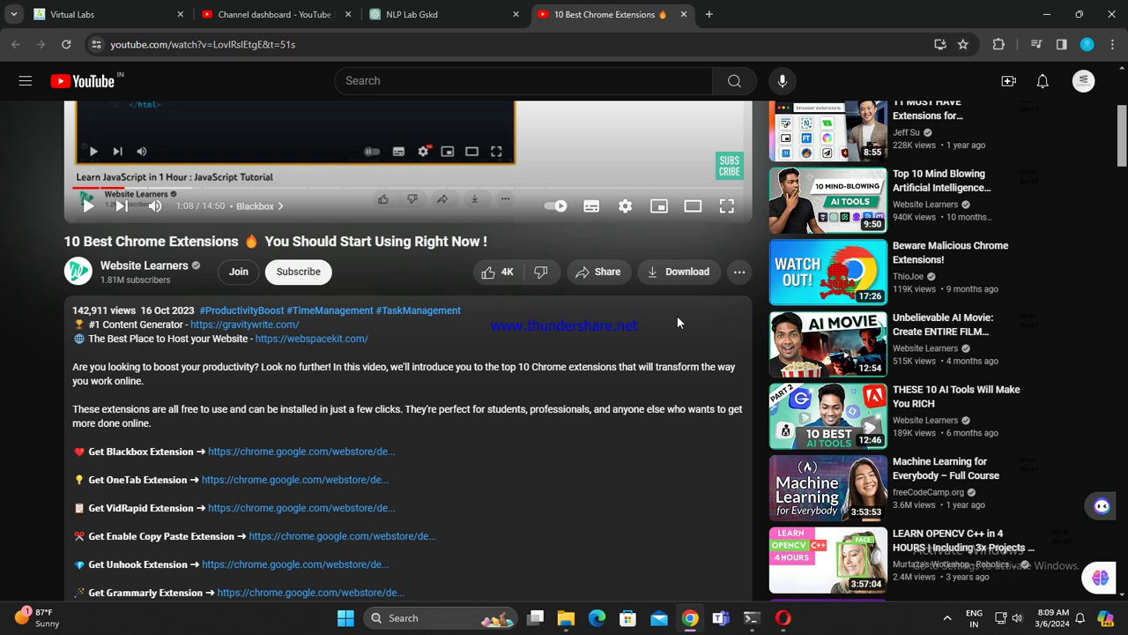
pyautogui.scroll(5, 677, 316)
pyautogui.click(999, 44)
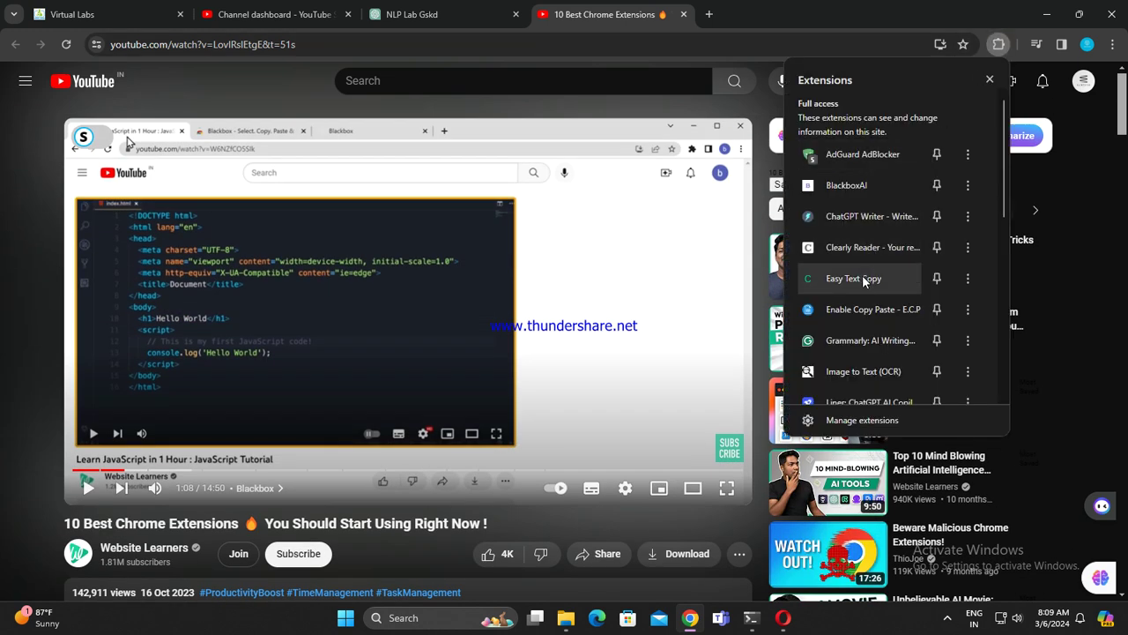
pyautogui.scroll(-1, 863, 278)
pyautogui.scroll(-1, 862, 278)
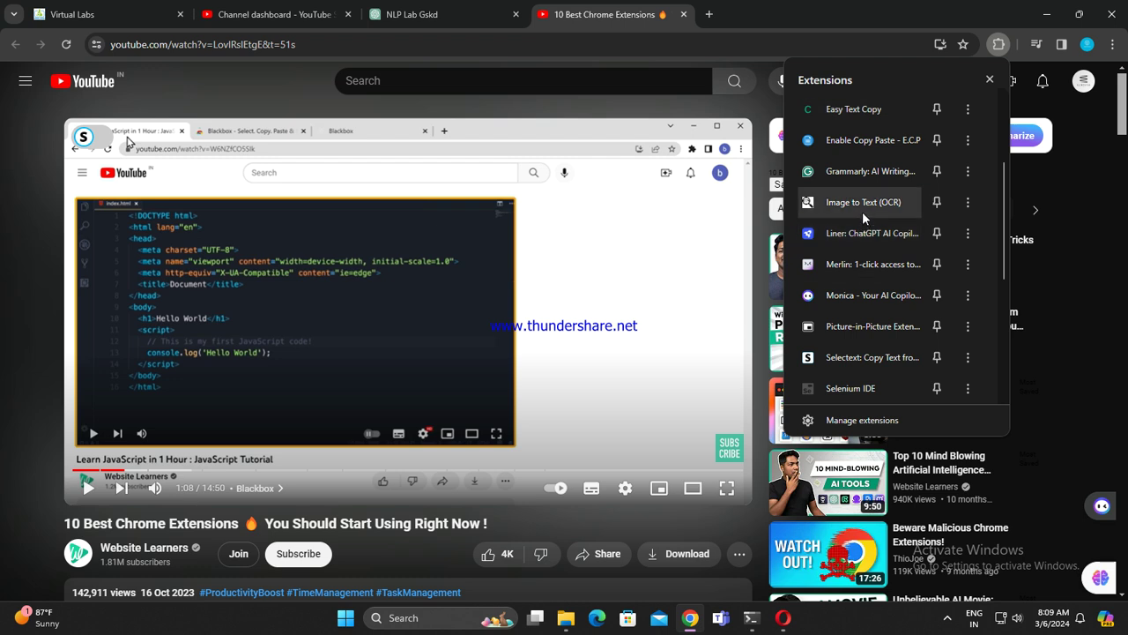
pyautogui.scroll(-1, 864, 326)
pyautogui.click(864, 274)
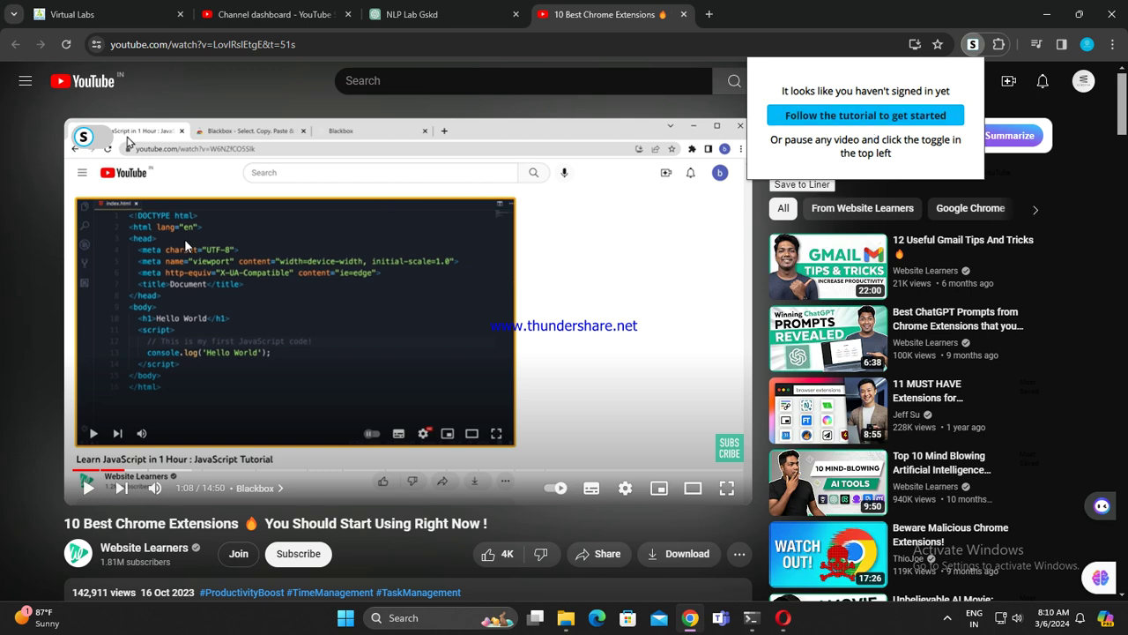
pyautogui.click(211, 255)
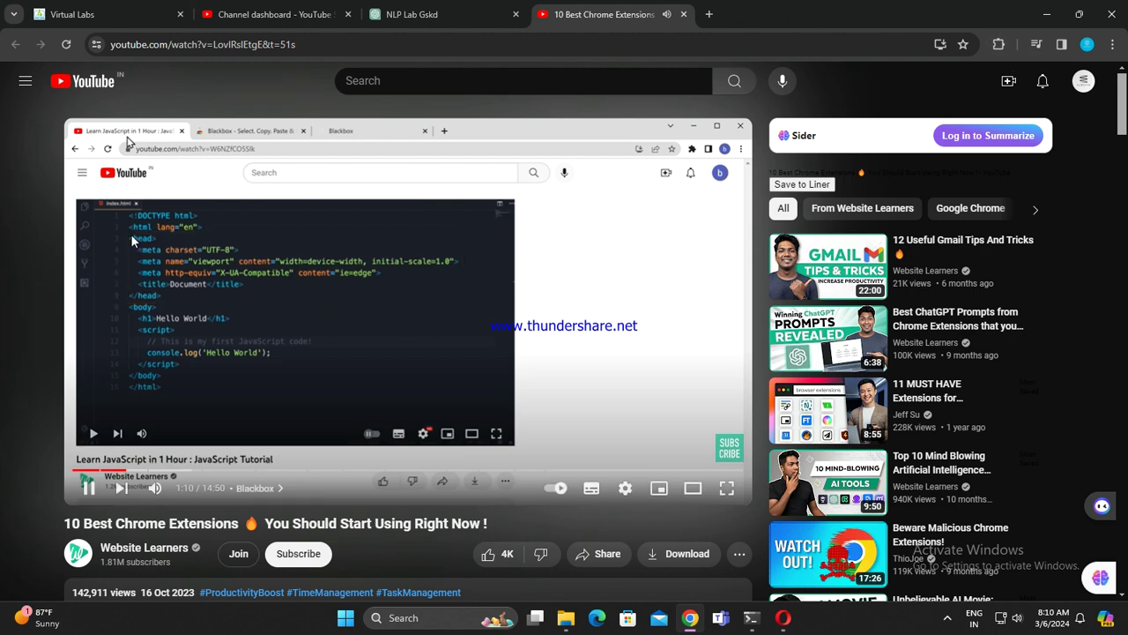
pyautogui.press('k')
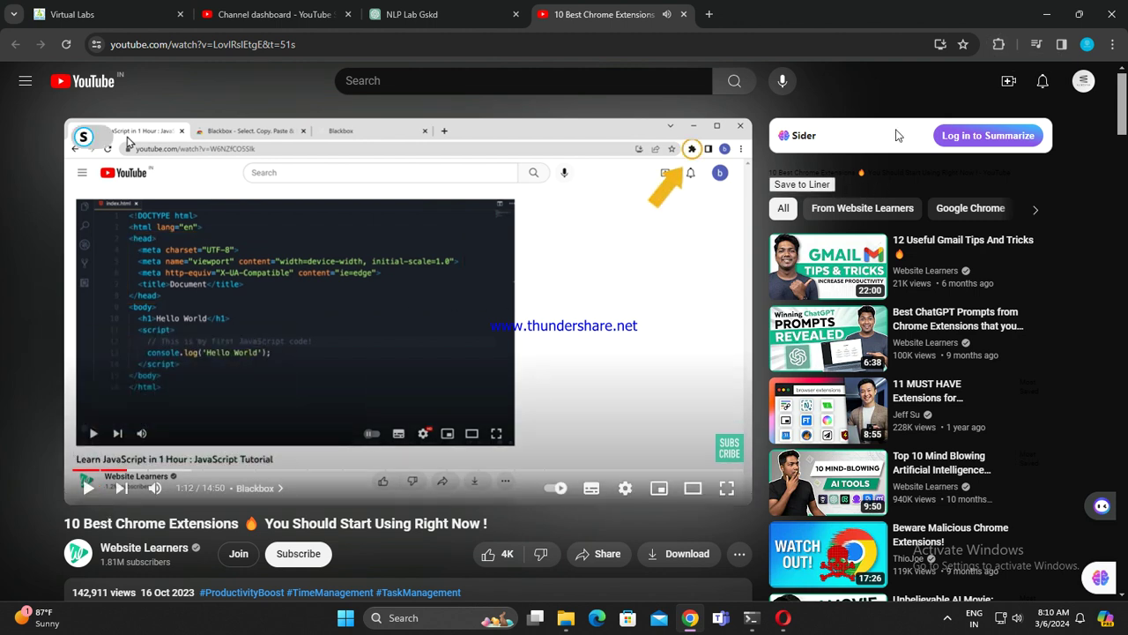
# Step: Open the Selectext getting-started tutorial, dismiss the Pin Liner tip, and close the tutorial tab
pyautogui.click(1003, 45)
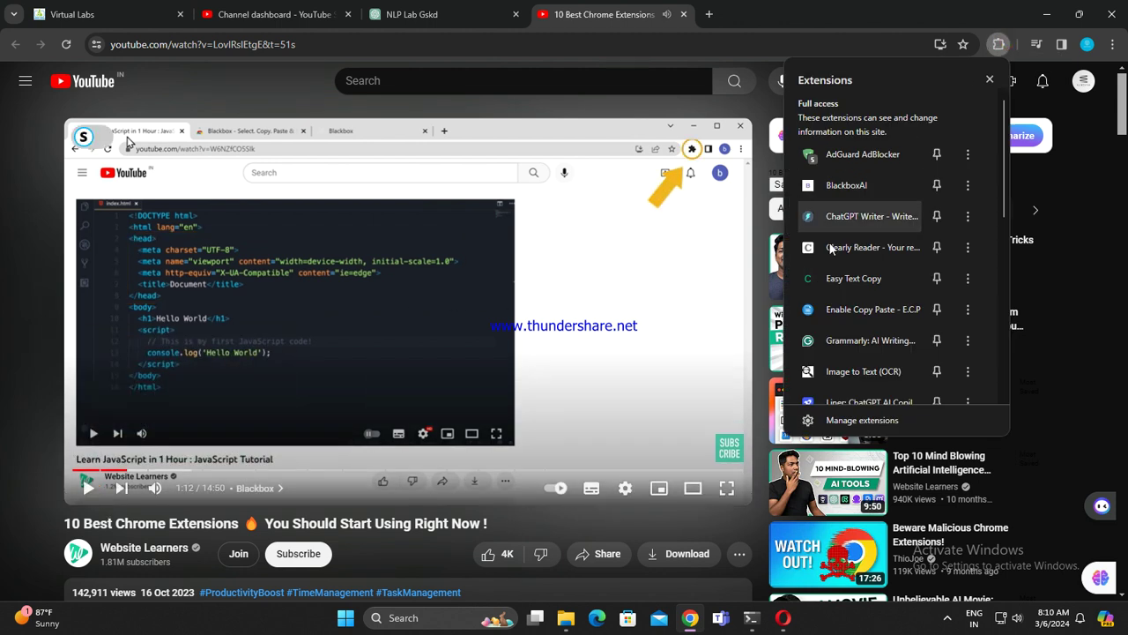
pyautogui.scroll(-5, 863, 259)
pyautogui.scroll(-2, 864, 259)
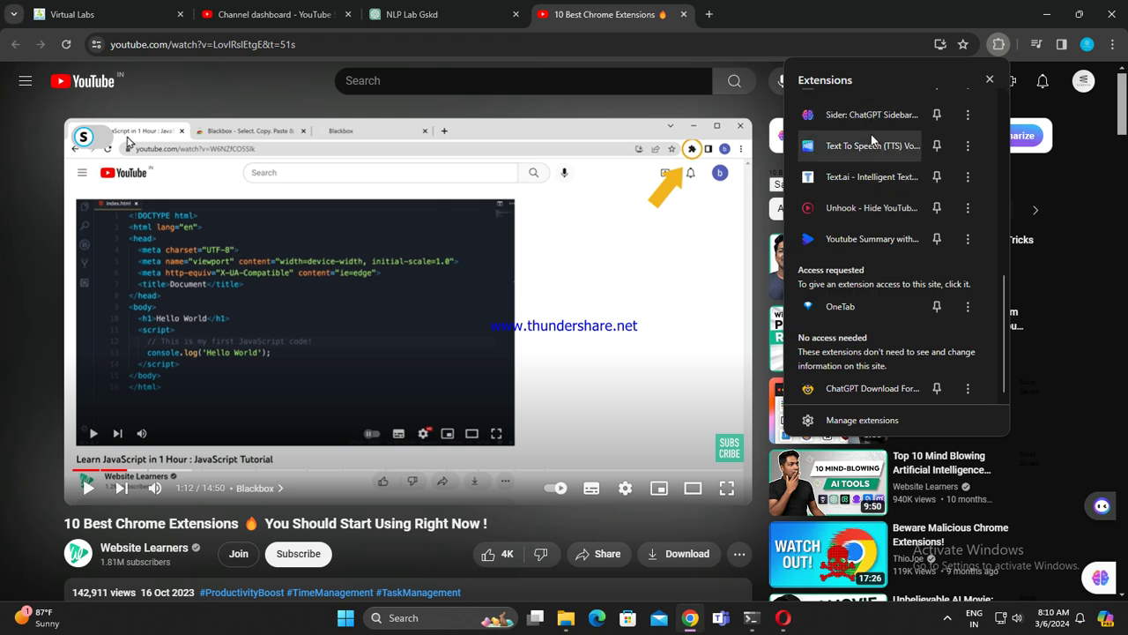
pyautogui.scroll(3, 868, 257)
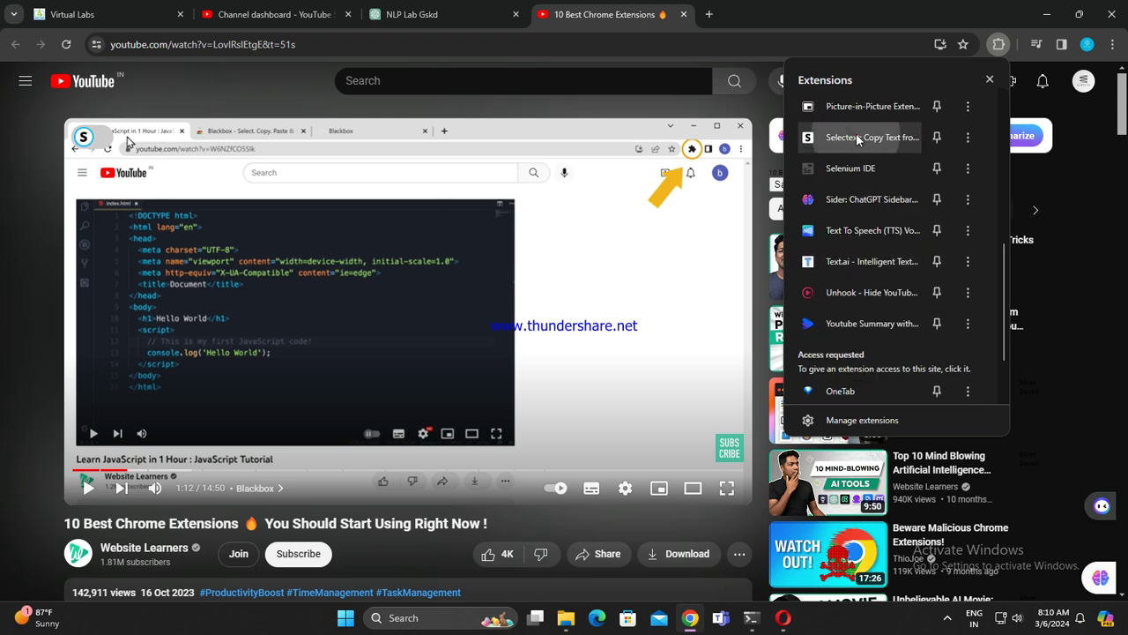
pyautogui.click(859, 132)
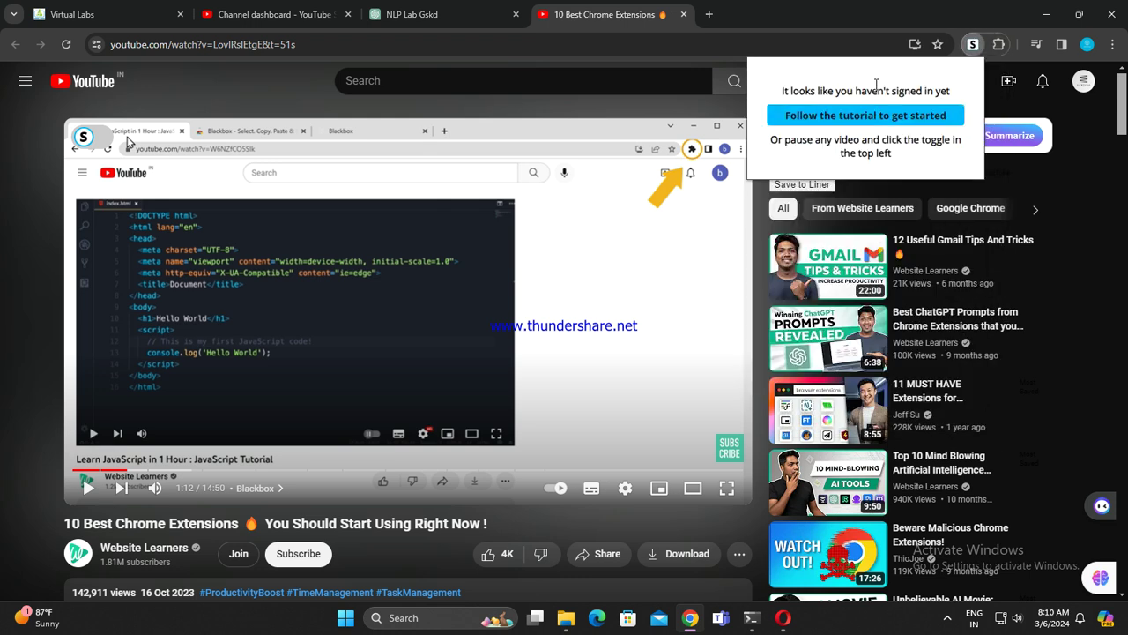
pyautogui.click(857, 116)
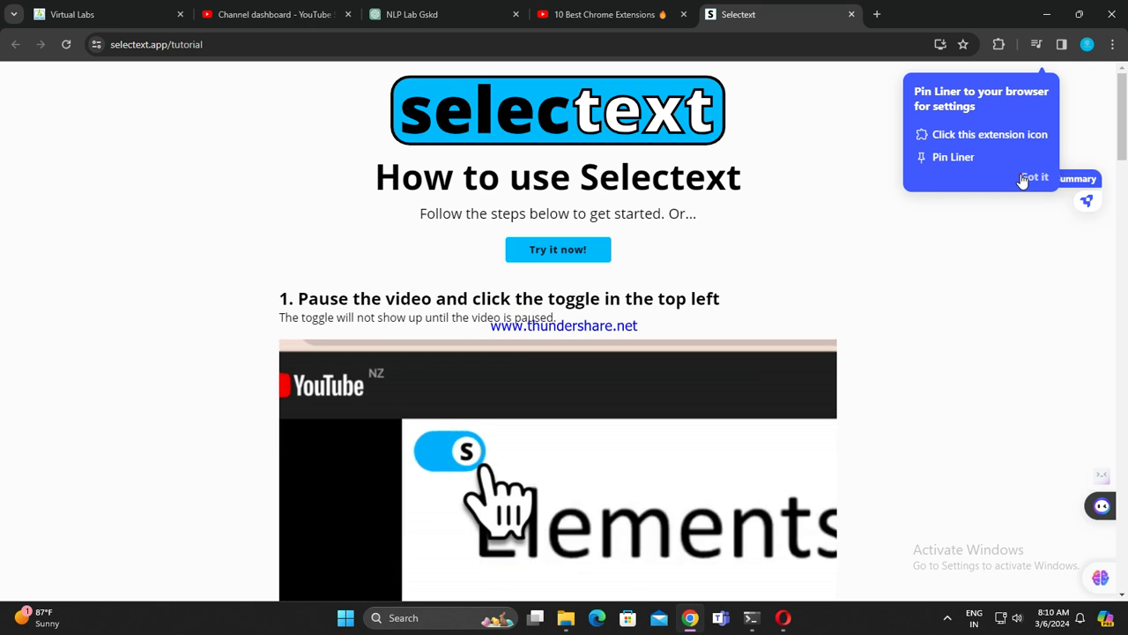
pyautogui.click(1031, 177)
pyautogui.click(852, 14)
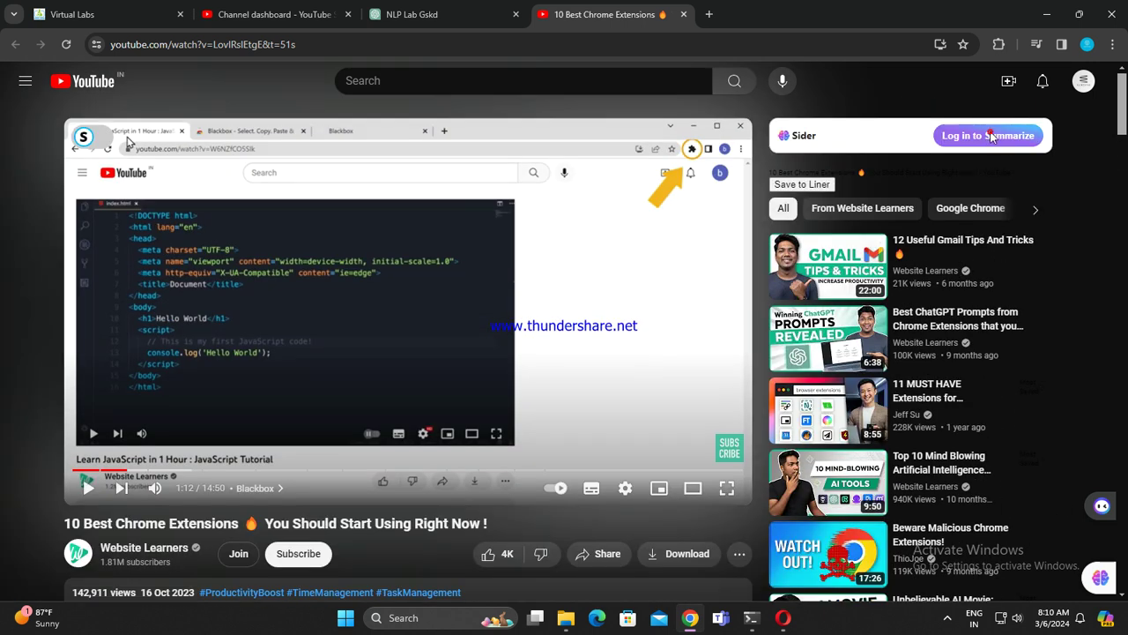
# Step: Open the Sider 'Log in to Summarize' page, then close it and the extensions video tab
pyautogui.click(991, 139)
pyautogui.click(633, 11)
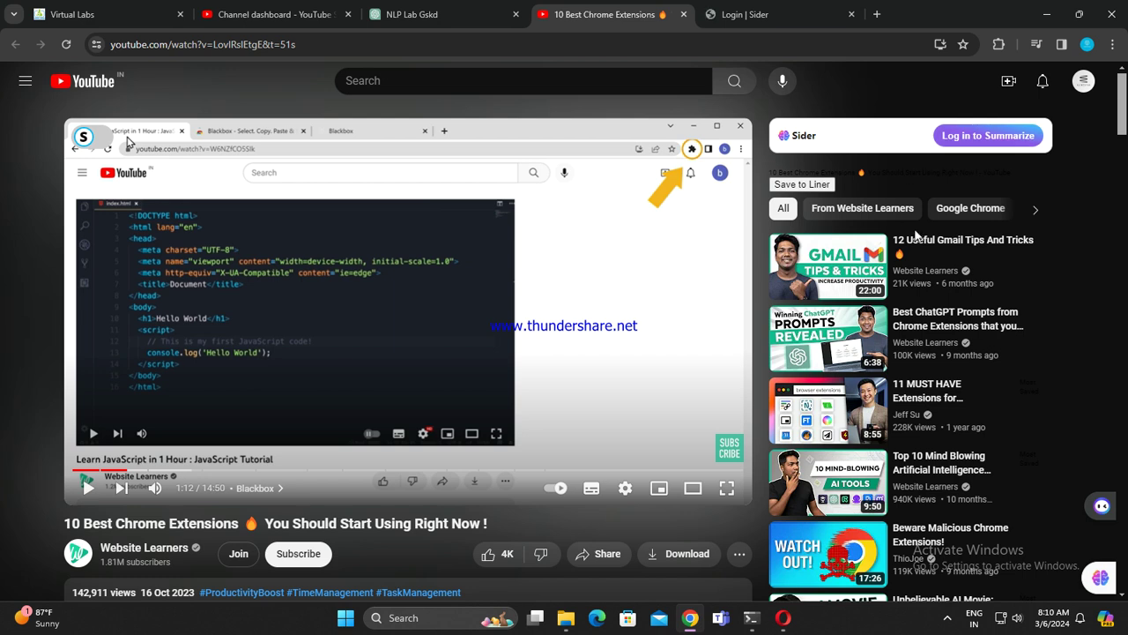
pyautogui.click(782, 12)
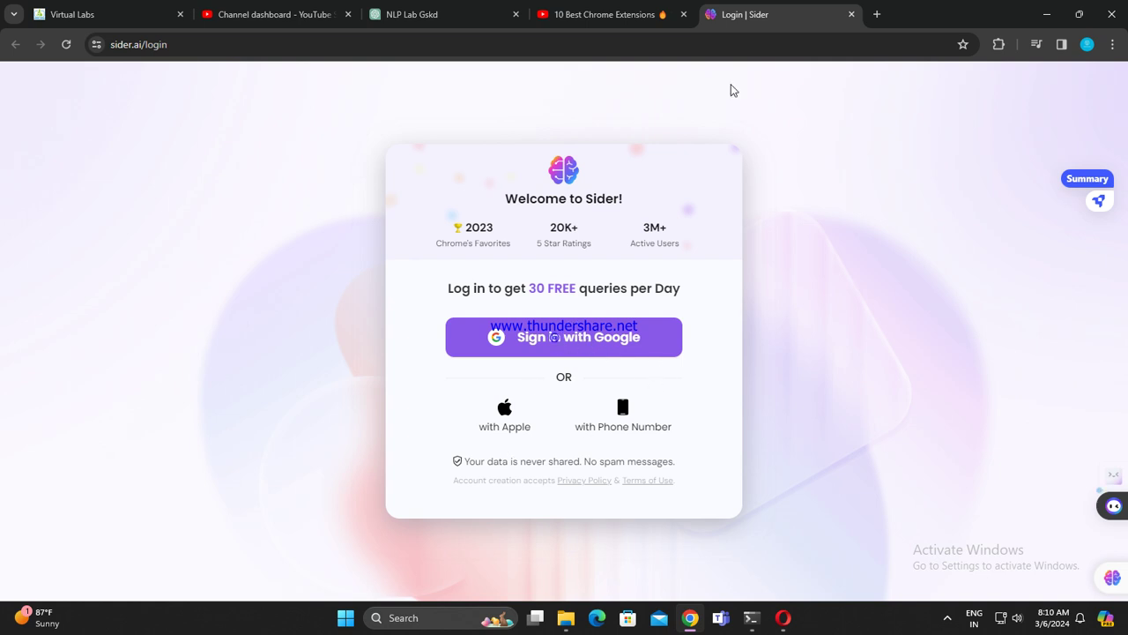
pyautogui.click(851, 14)
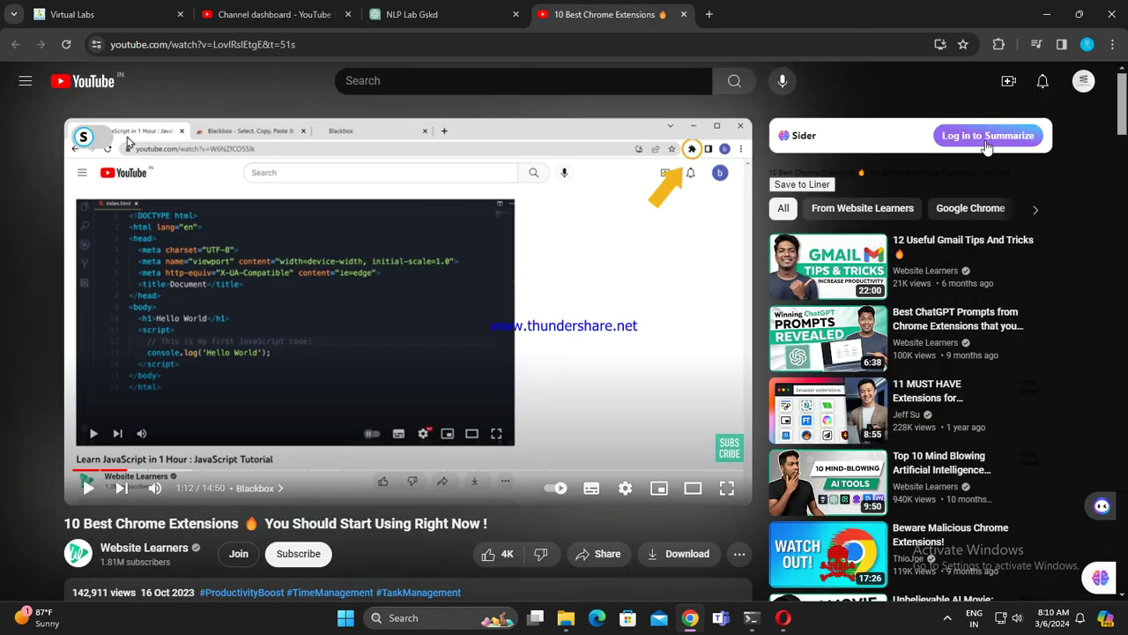
pyautogui.click(683, 15)
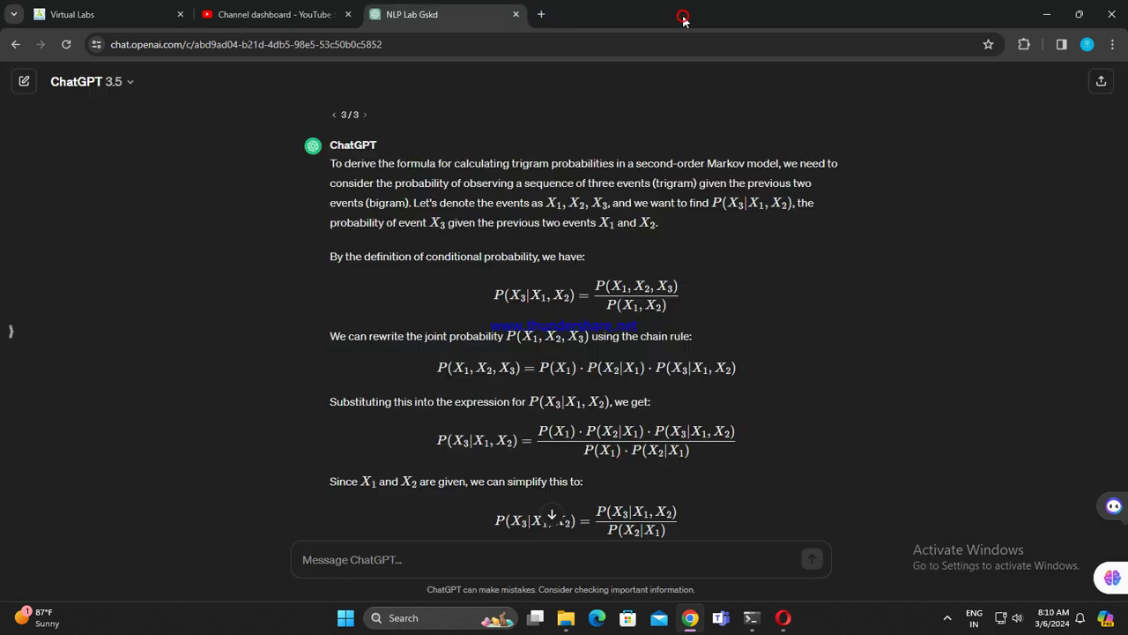
# Step: Open a new tab, review the YouTube Studio content list, then close the Studio tab
pyautogui.click(541, 14)
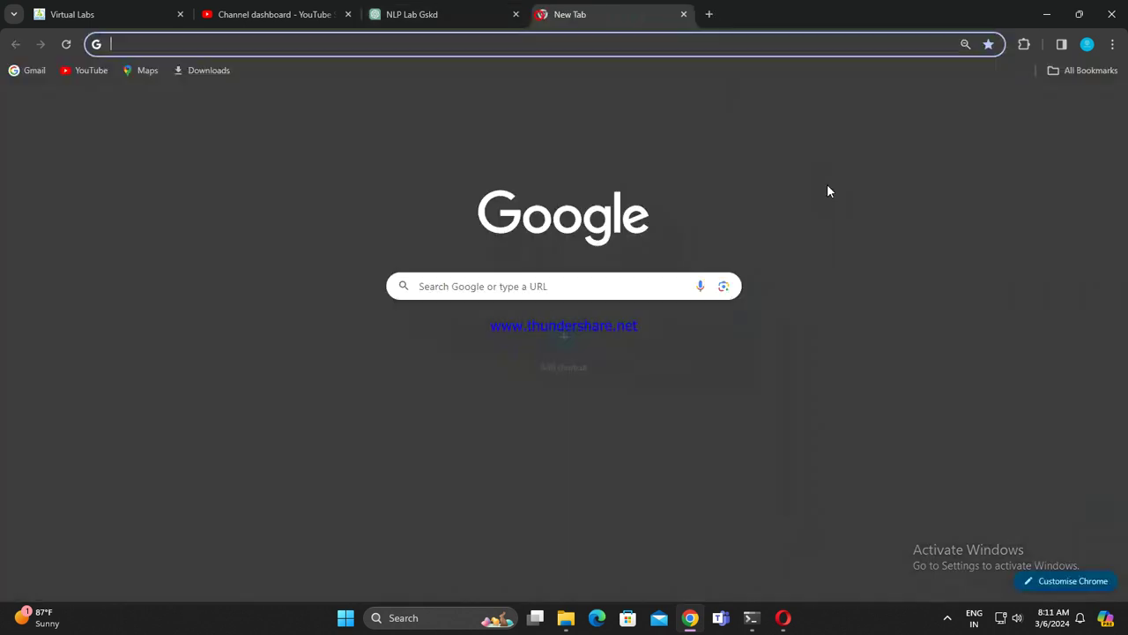
pyautogui.click(291, 12)
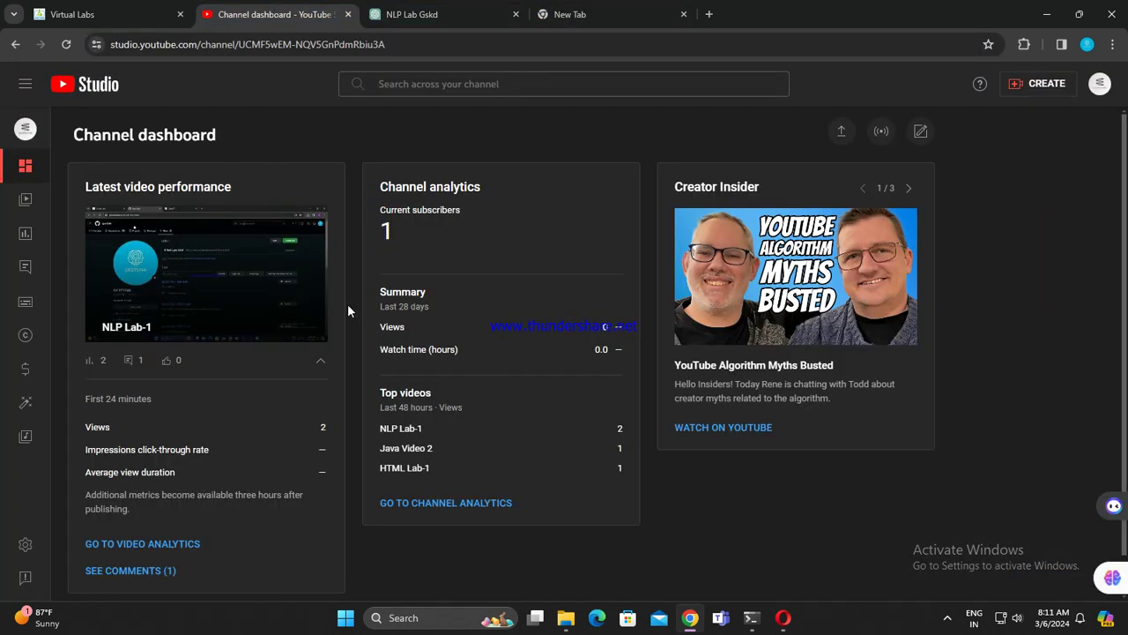
pyautogui.click(16, 44)
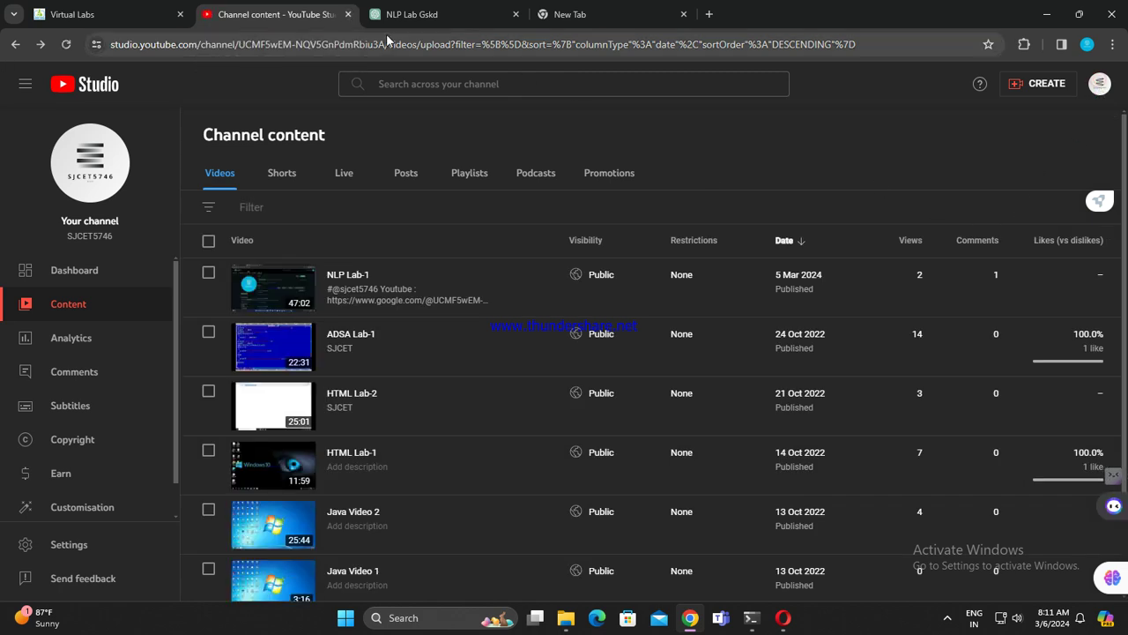
pyautogui.click(348, 15)
pyautogui.click(445, 10)
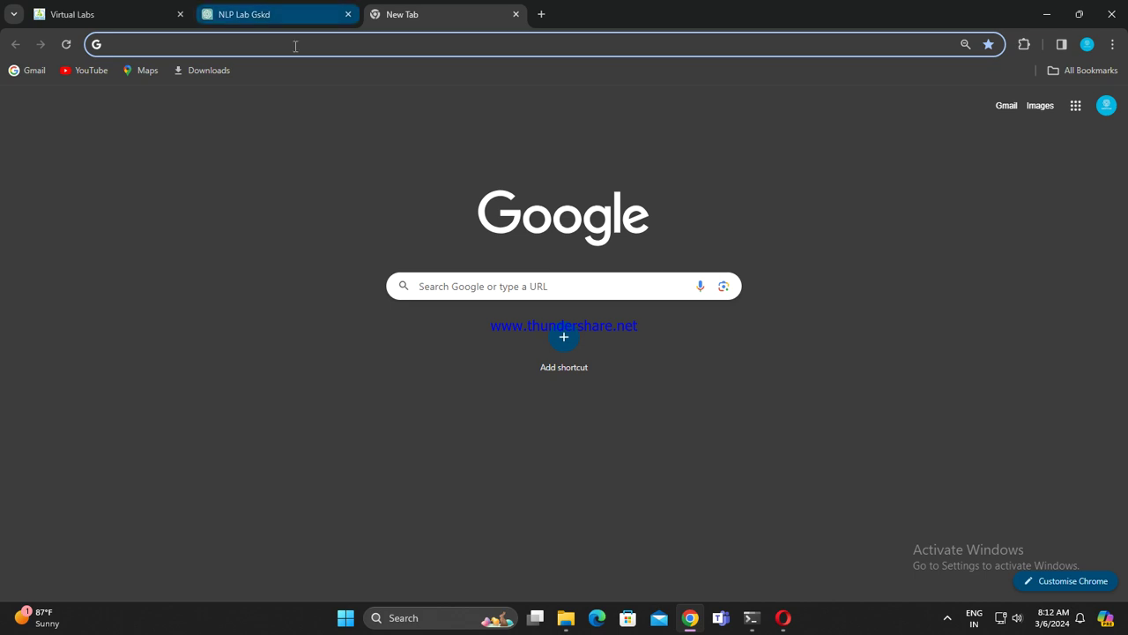
# Step: Search Google for 'google matps' and open Google Maps from the results
pyautogui.click(340, 43)
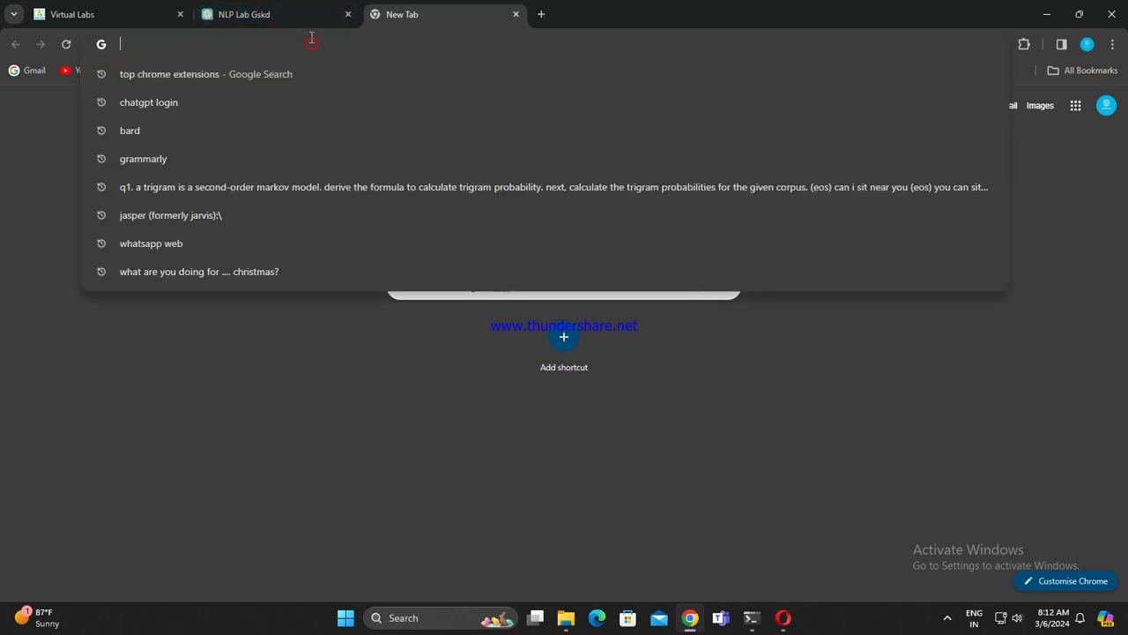
pyautogui.write('google matps')
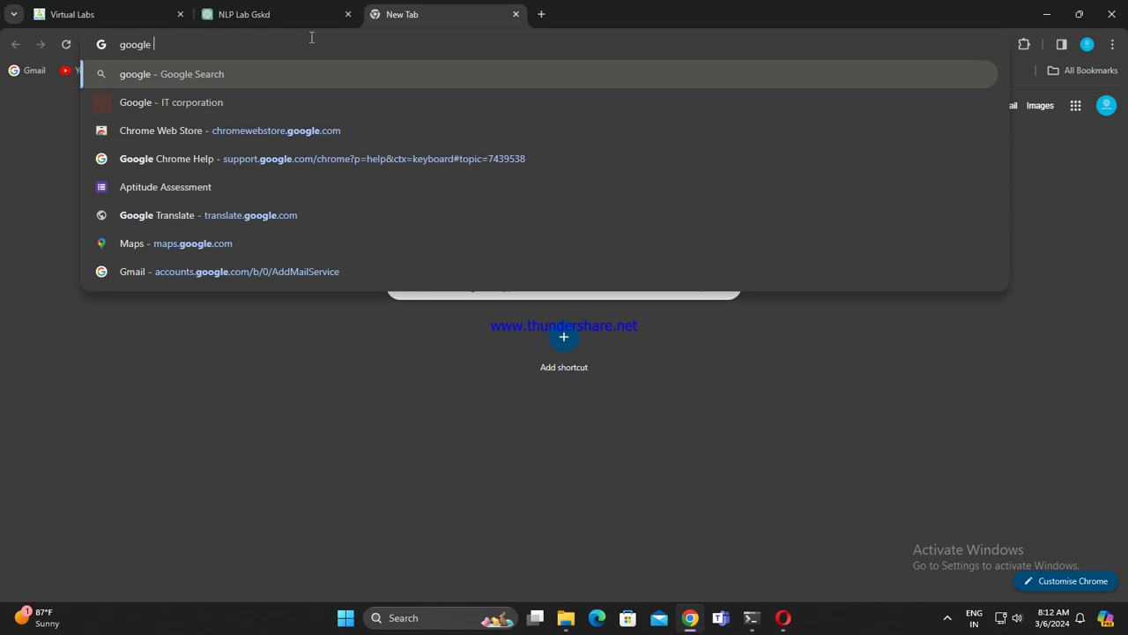
pyautogui.press('Return')
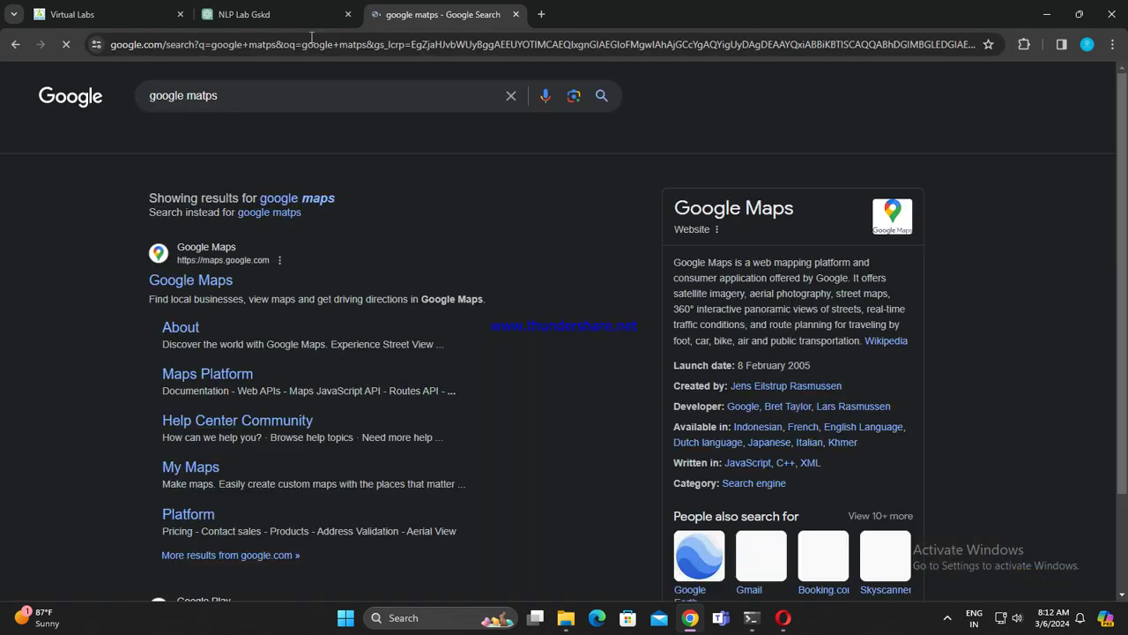
pyautogui.click(208, 302)
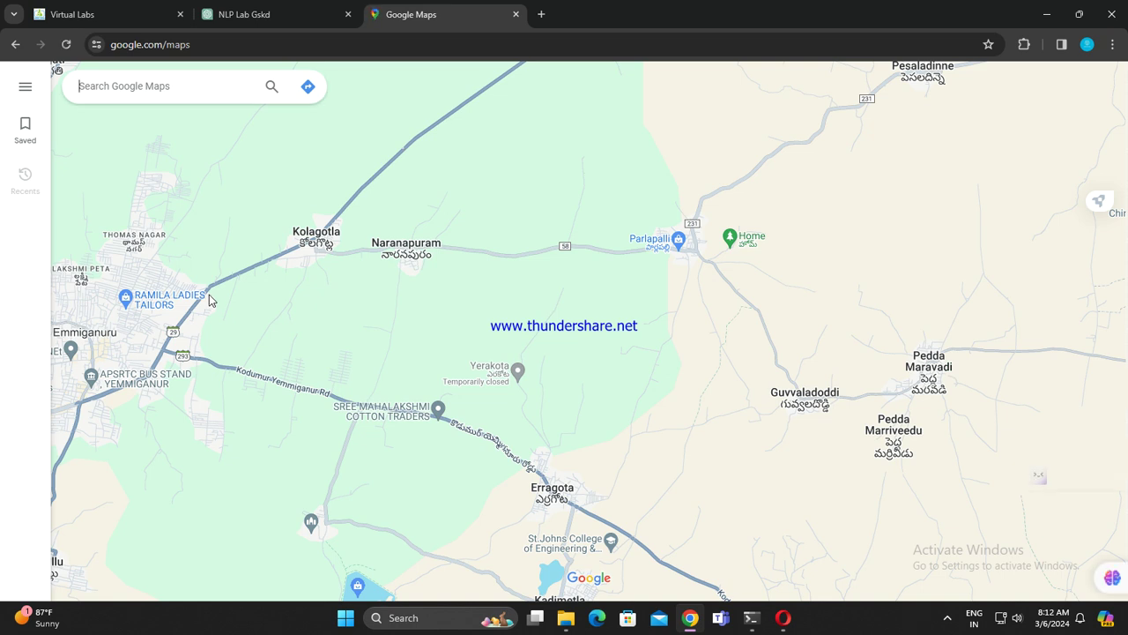
pyautogui.click(264, 12)
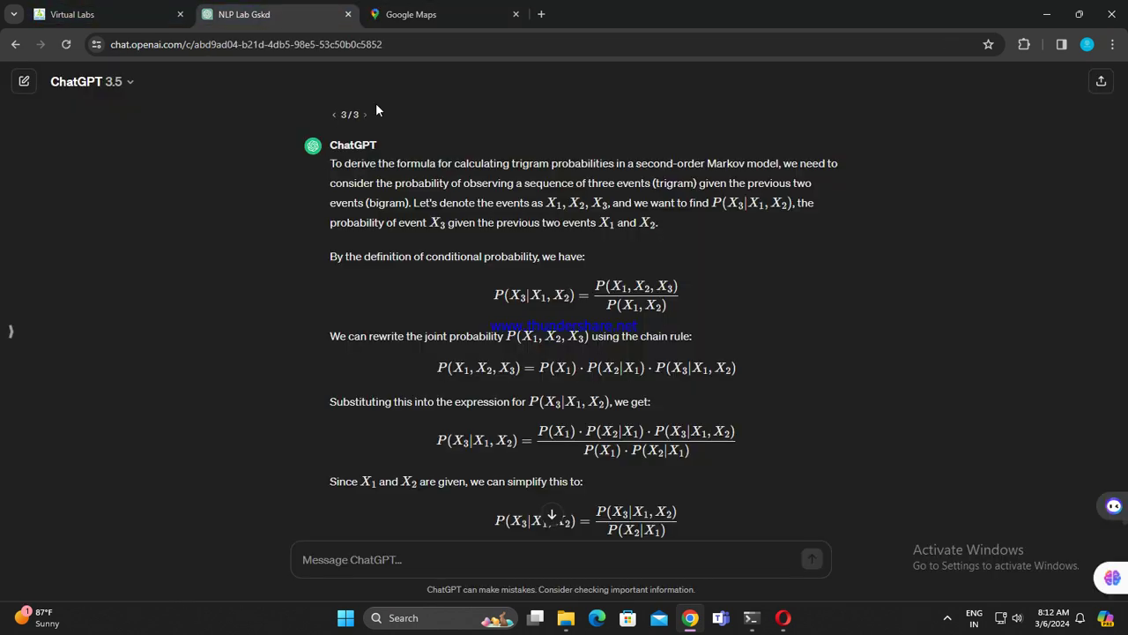
pyautogui.click(430, 11)
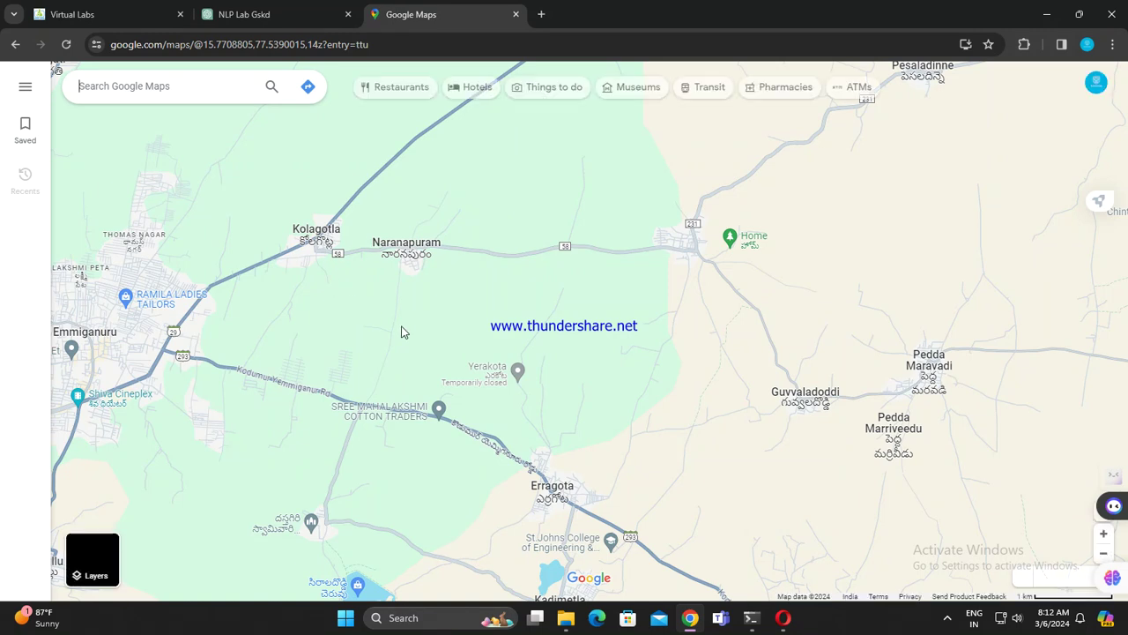
# Step: Shrink the Maps page to 75%, select the Home place, then restore 100% zoom and go back
pyautogui.hotkey('ctrl', '-')
pyautogui.hotkey('ctrl', '-')
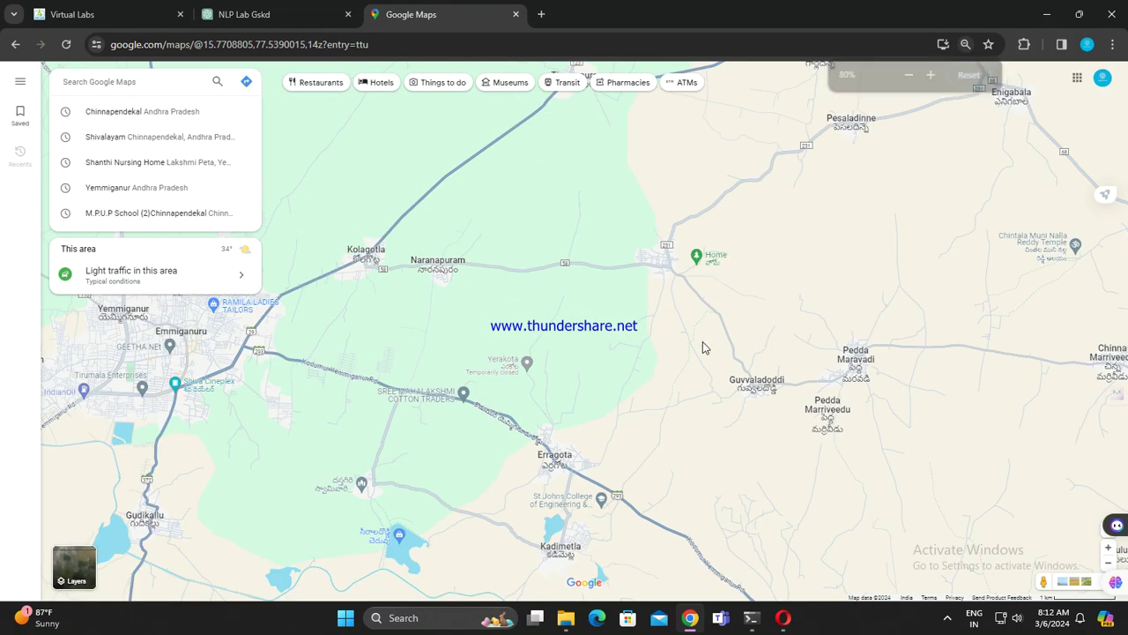
pyautogui.hotkey('ctrl', '-')
pyautogui.click(689, 264)
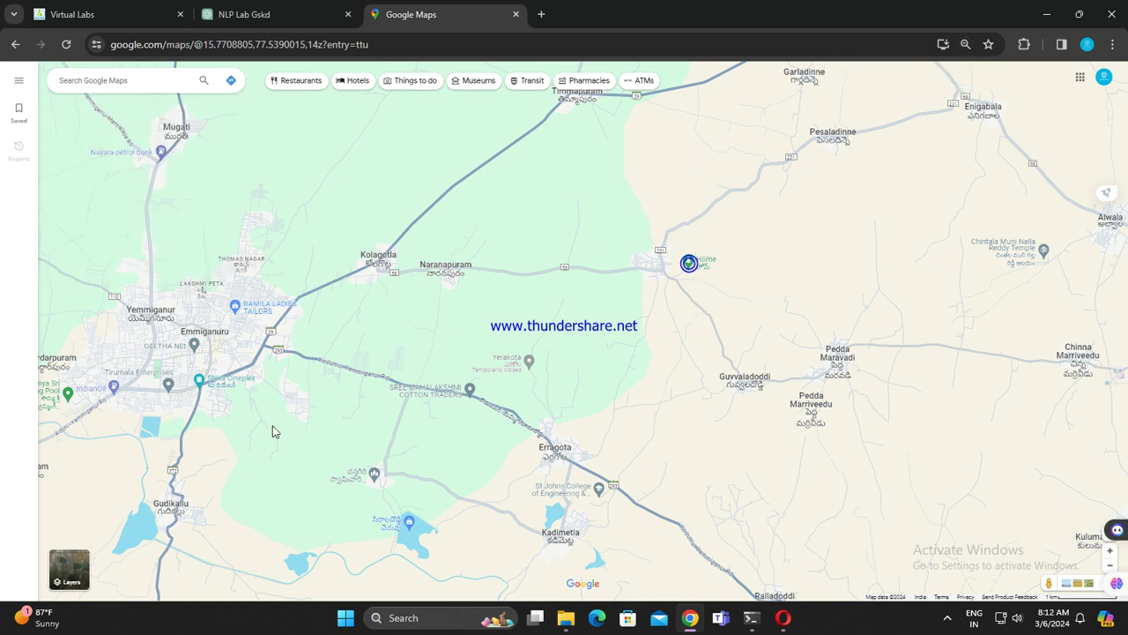
pyautogui.hotkey('ctrl', '0')
pyautogui.hotkey('ctrl', '-')
pyautogui.hotkey('ctrl', '-')
pyautogui.hotkey('ctrl', '-')
pyautogui.hotkey('ctrl', '-')
pyautogui.hotkey('ctrl', '-')
pyautogui.hotkey('ctrl', '-')
pyautogui.hotkey('ctrl', '-')
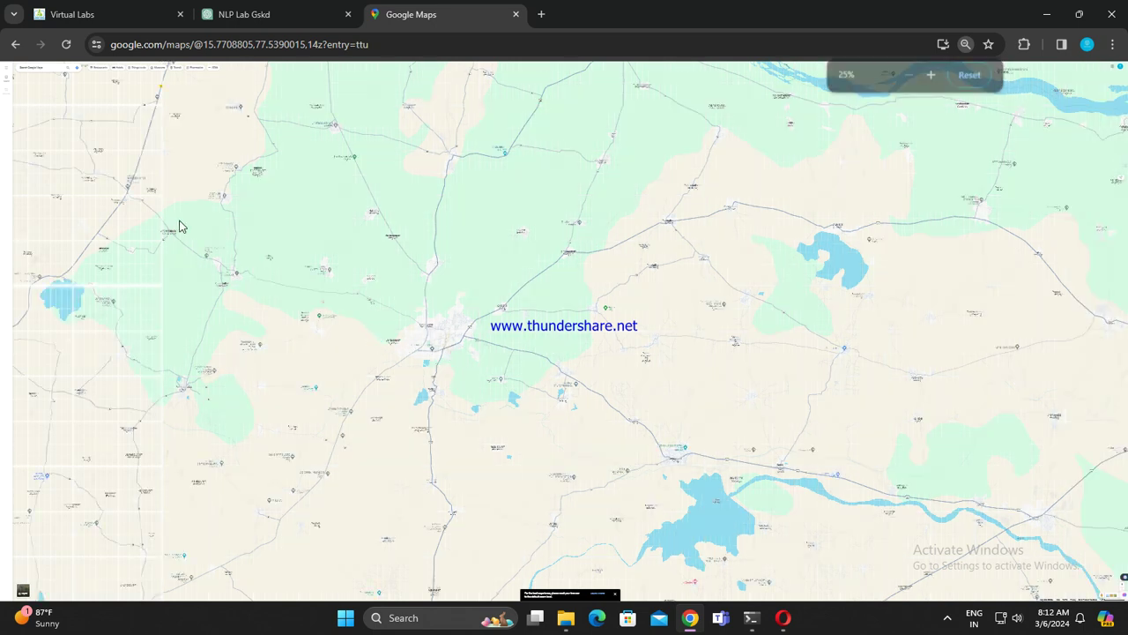
pyautogui.hotkey('ctrl', '+')
pyautogui.hotkey('ctrl', '+')
pyautogui.hotkey('ctrl', '+')
pyautogui.hotkey('ctrl', '+')
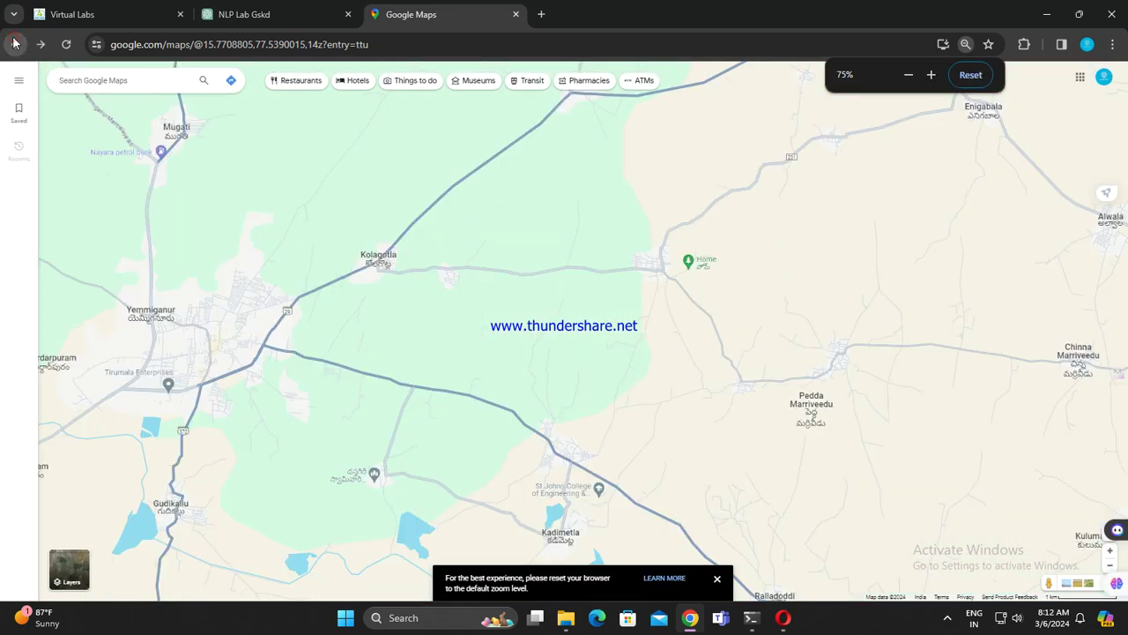
pyautogui.hotkey('ctrl', '+')
pyautogui.hotkey('ctrl', '+')
pyautogui.hotkey('ctrl', '+')
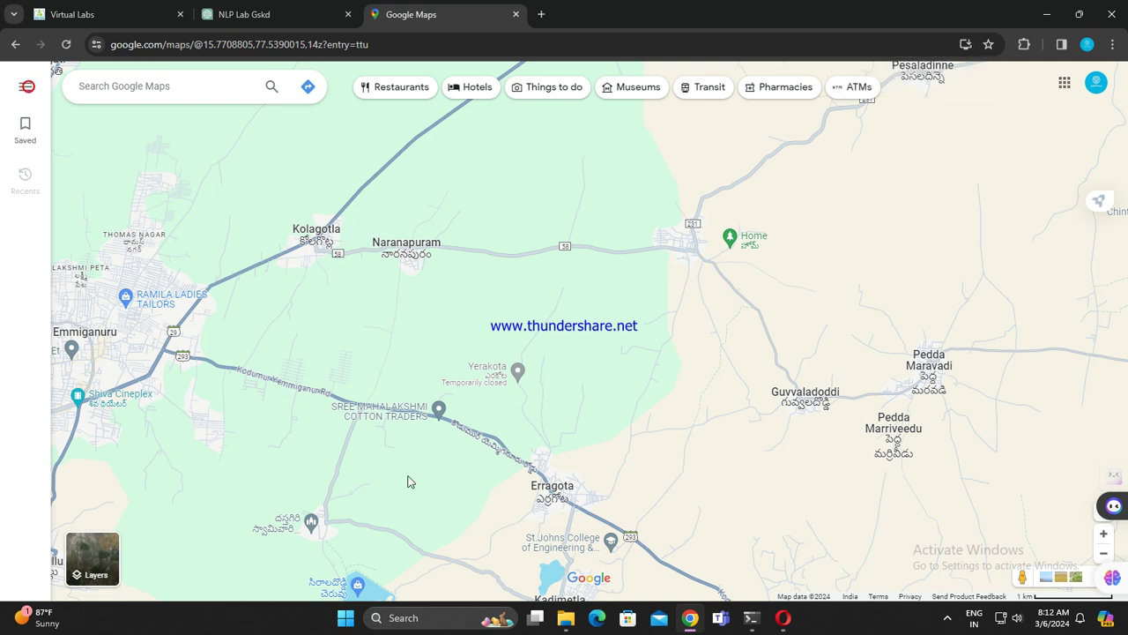
pyautogui.click(15, 44)
# Step: Replace the Google Maps tab with a new tab and search 'google maps'
pyautogui.click(541, 14)
pyautogui.click(516, 14)
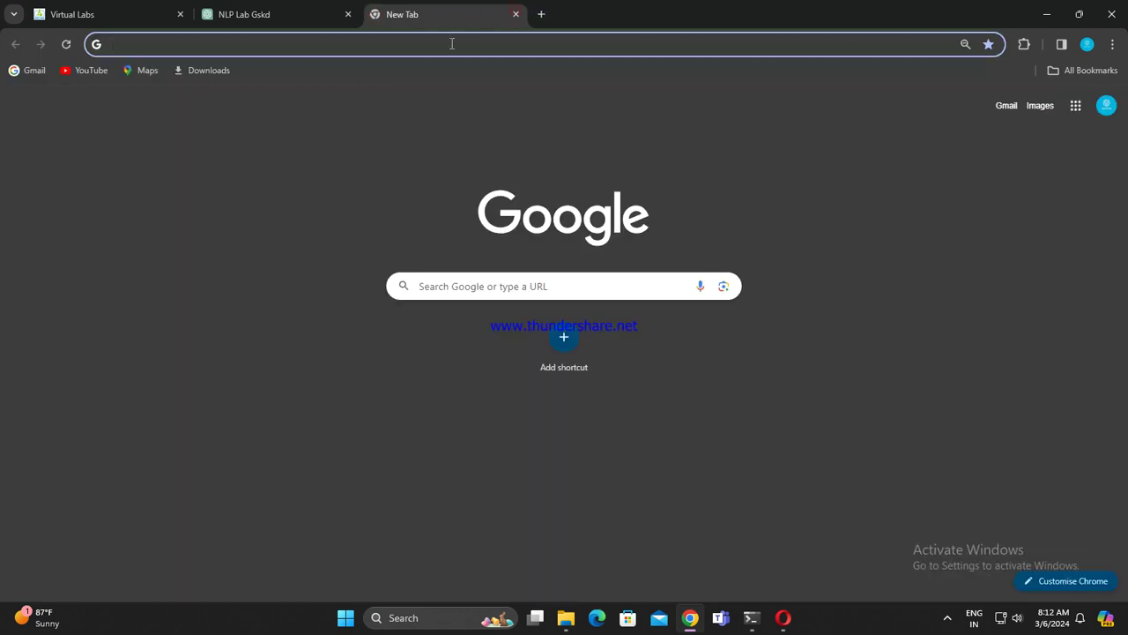
pyautogui.click(448, 44)
pyautogui.write('google maps')
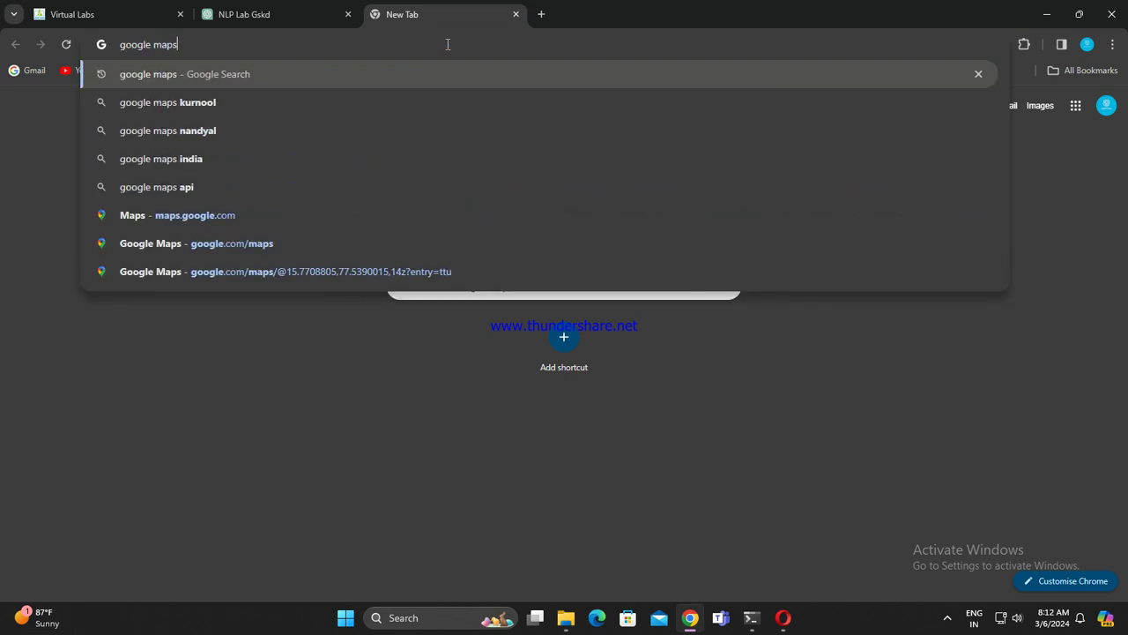
pyautogui.press('Return')
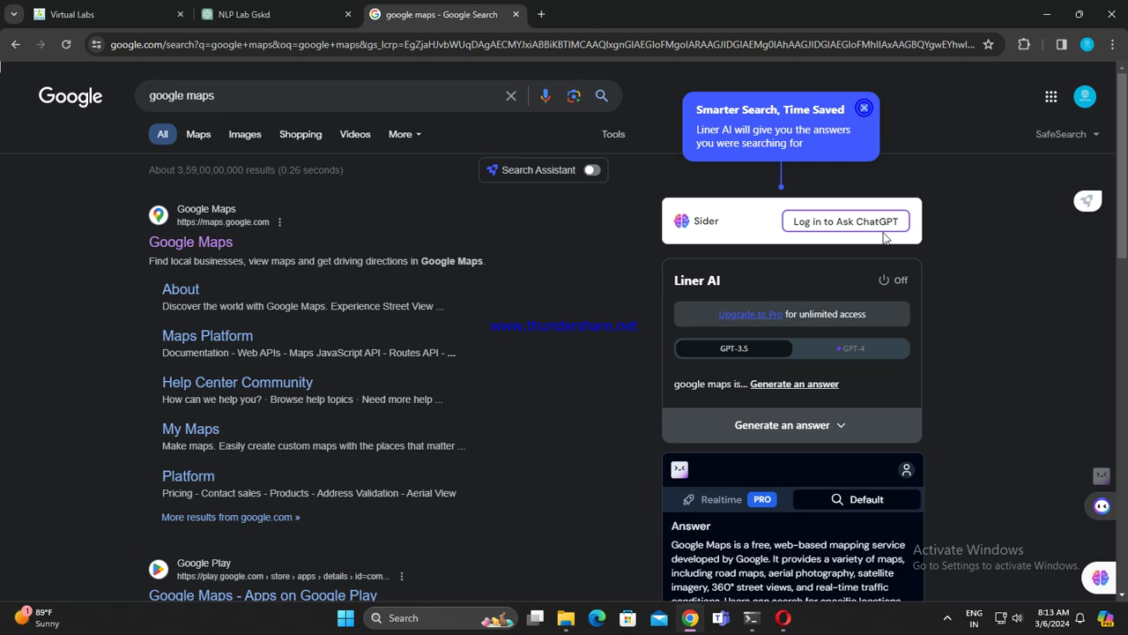
pyautogui.scroll(-2, 824, 370)
pyautogui.scroll(-2, 841, 379)
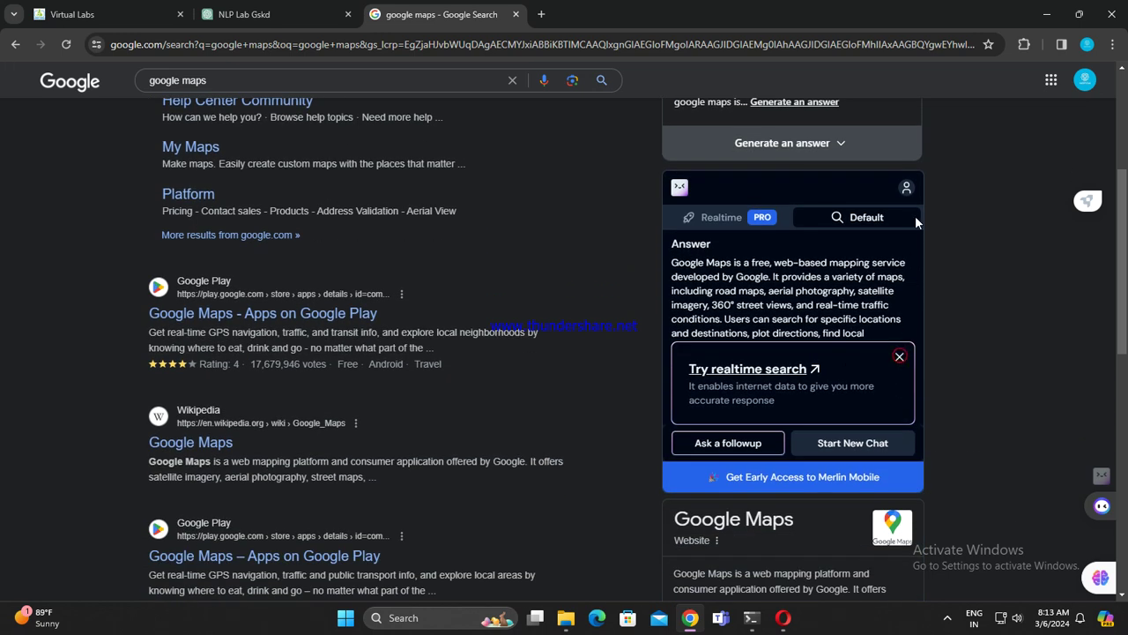
pyautogui.scroll(4, 915, 222)
# Step: Swap the google maps search results tab for a fresh New Tab page
pyautogui.click(541, 14)
pyautogui.click(517, 15)
pyautogui.click(528, 48)
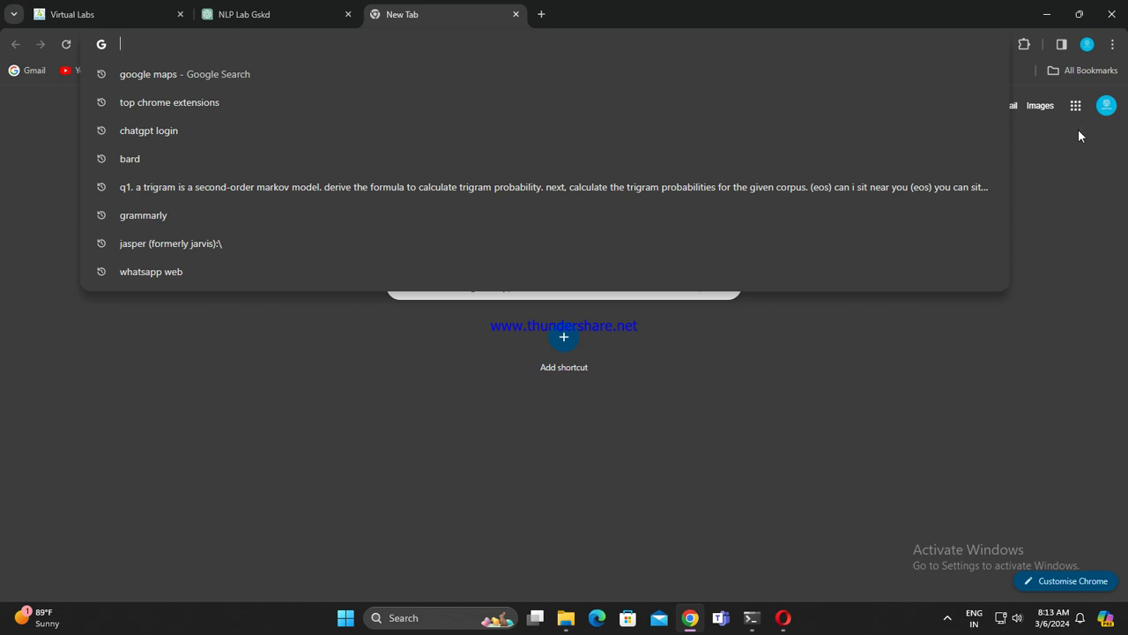
# Step: Launch Maps from the Google apps grid, dismiss recent searches, and reload the Home-area map
pyautogui.click(1075, 105)
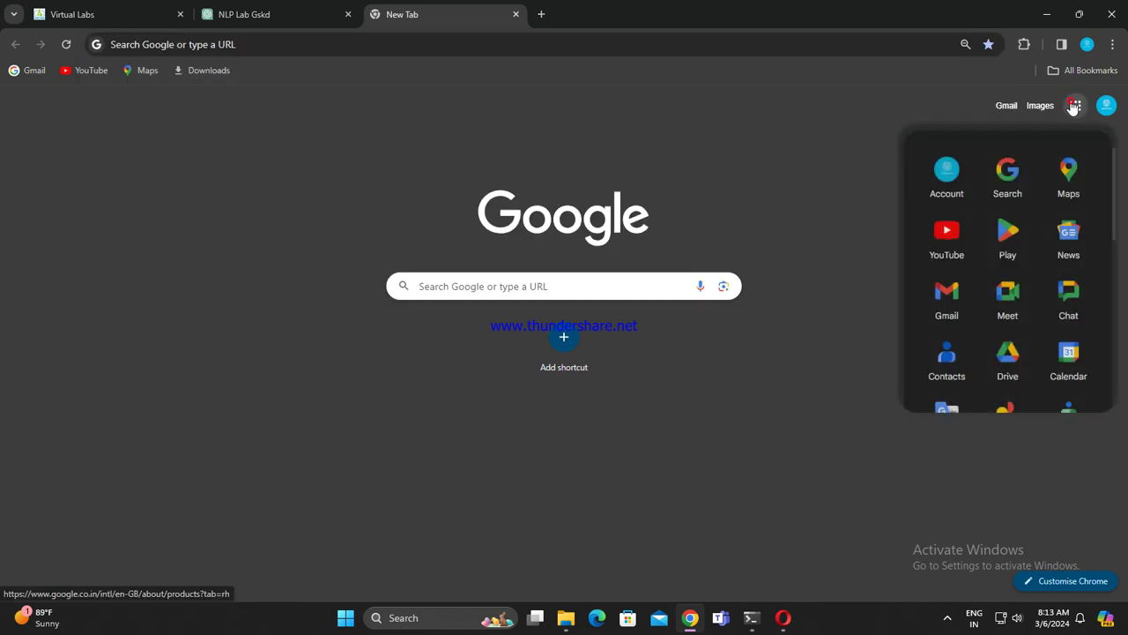
pyautogui.click(1068, 174)
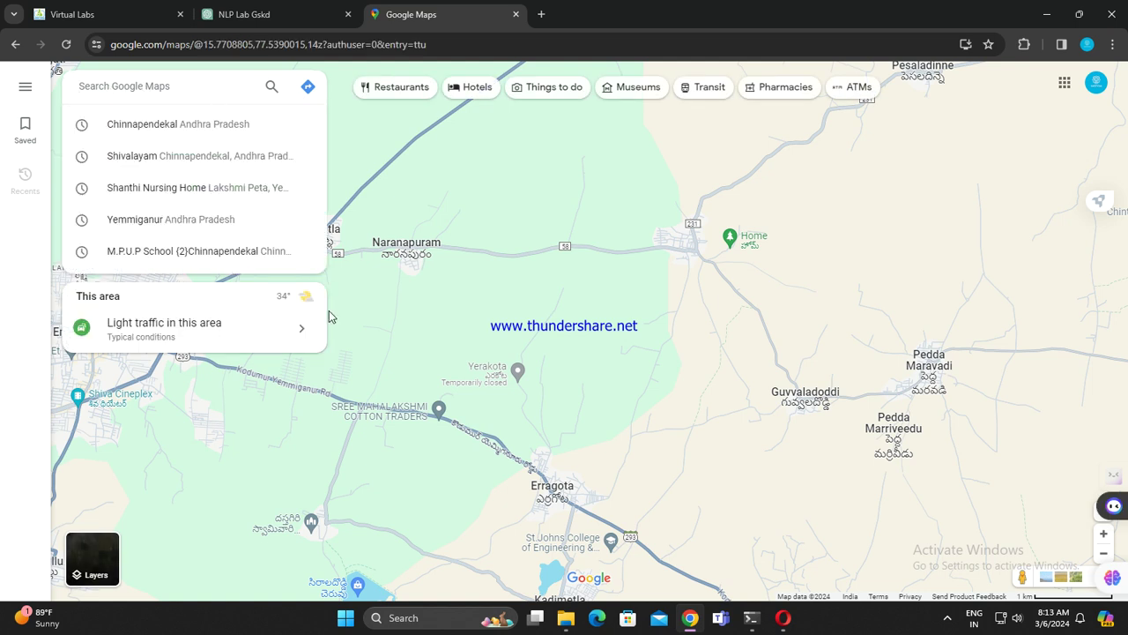
pyautogui.click(239, 449)
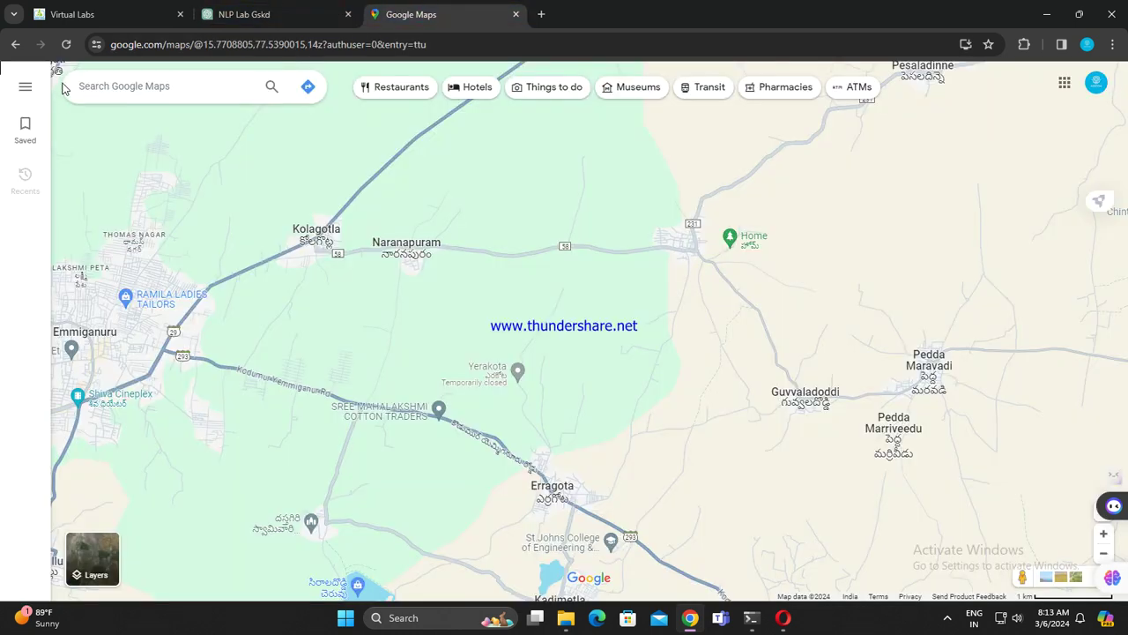
pyautogui.click(66, 44)
pyautogui.moveTo(1112, 507)
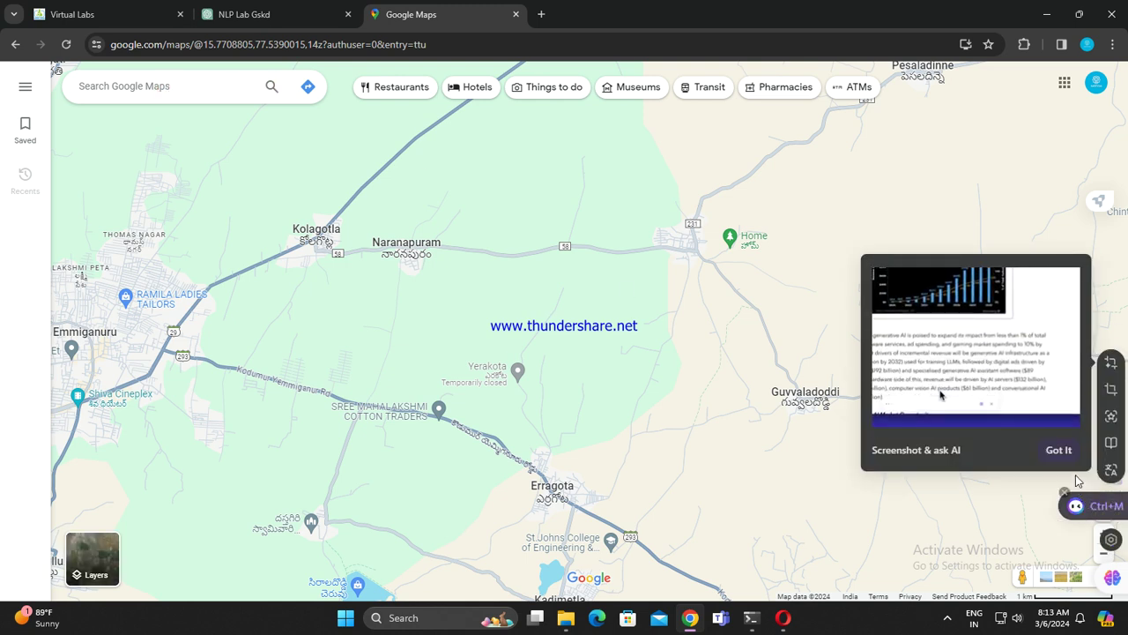
# Step: Disable the Monica floating shortcut and close the Sider ChatGPT sidebar
pyautogui.click(1114, 507)
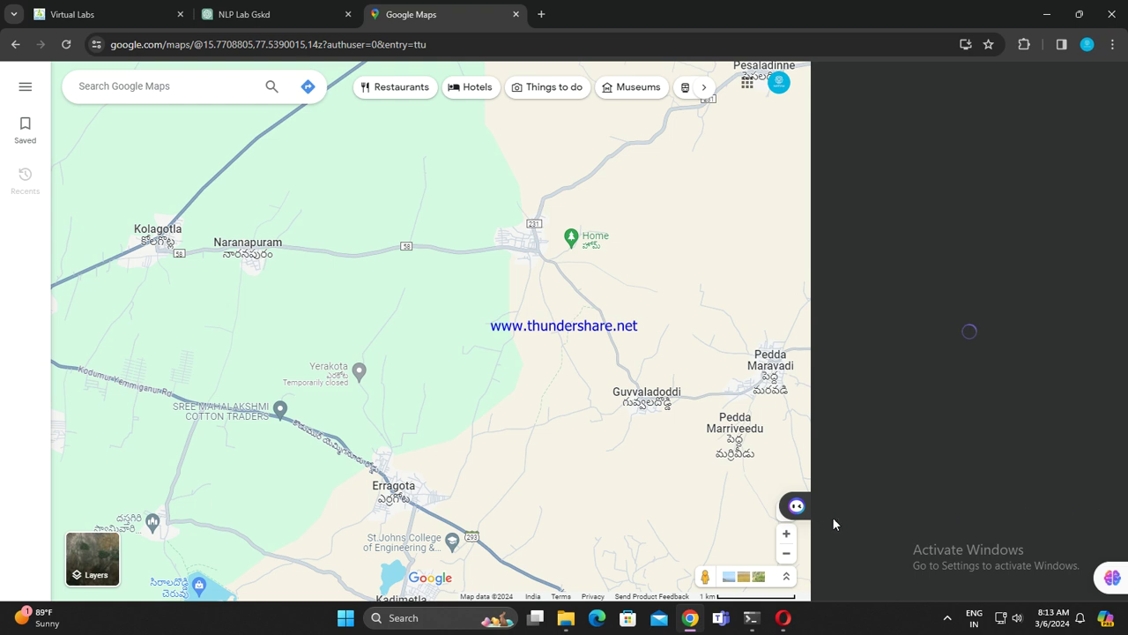
pyautogui.moveTo(795, 510)
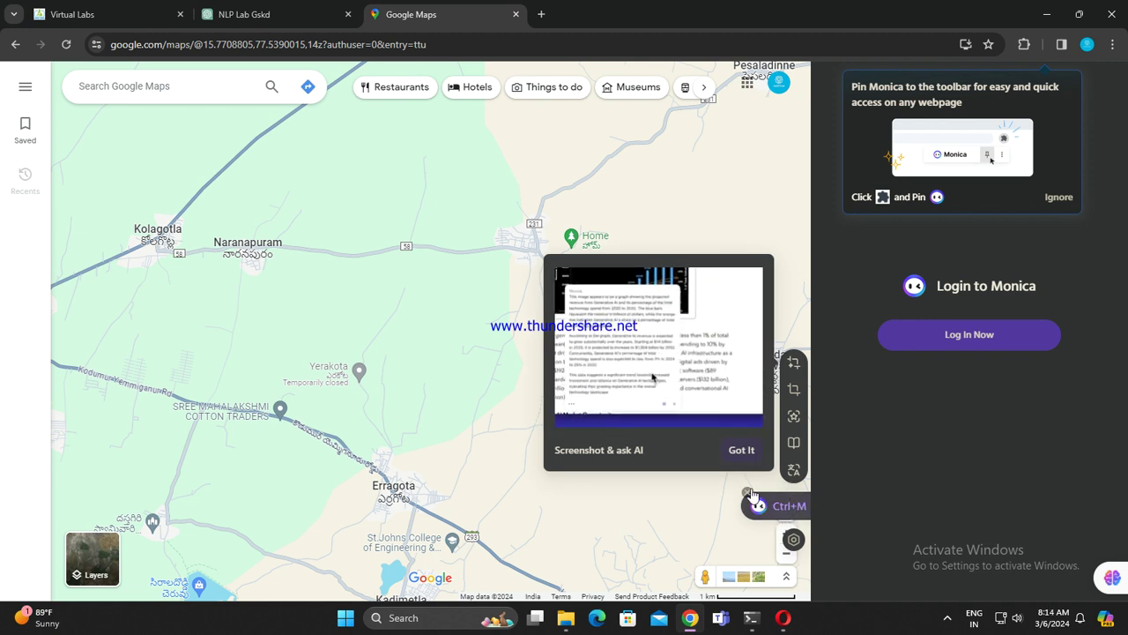
pyautogui.click(749, 493)
pyautogui.click(650, 389)
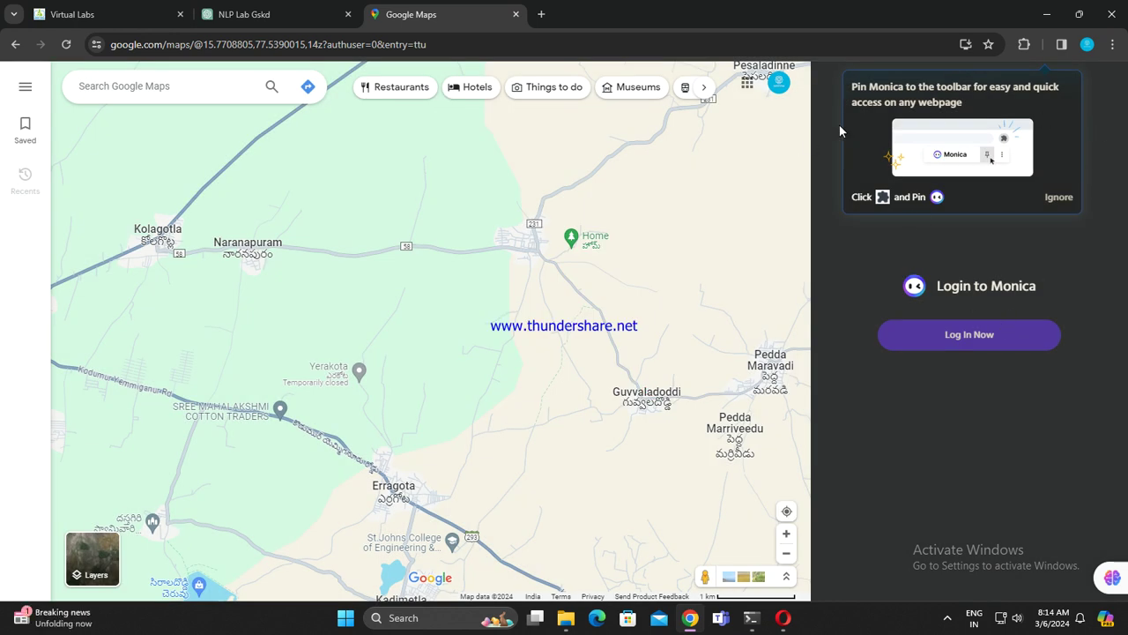
pyautogui.click(1106, 583)
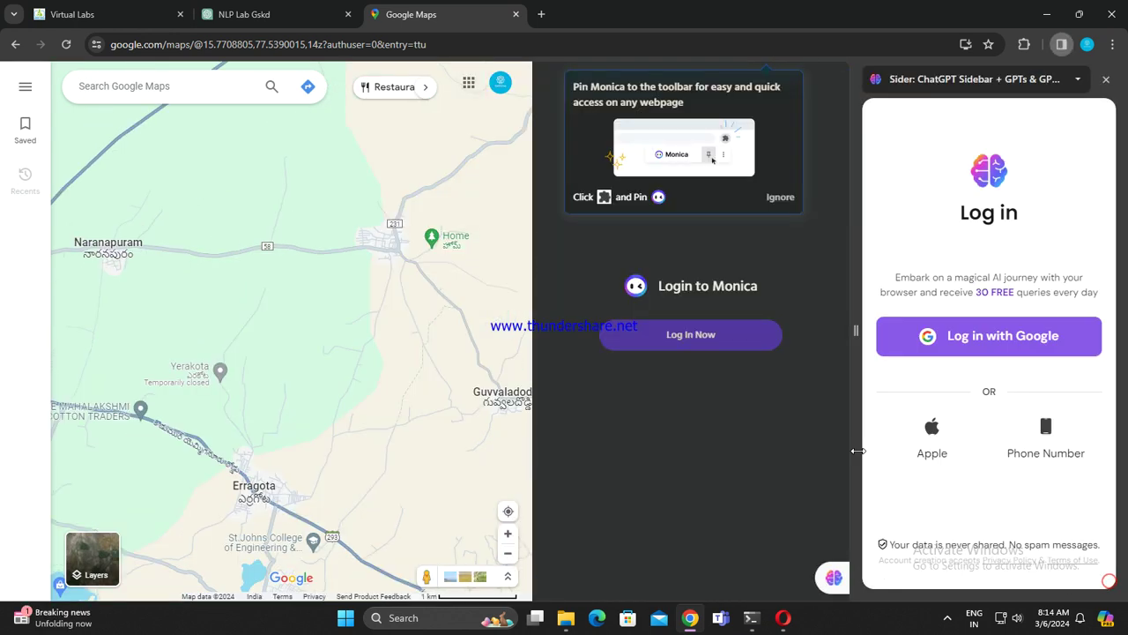
pyautogui.click(1105, 80)
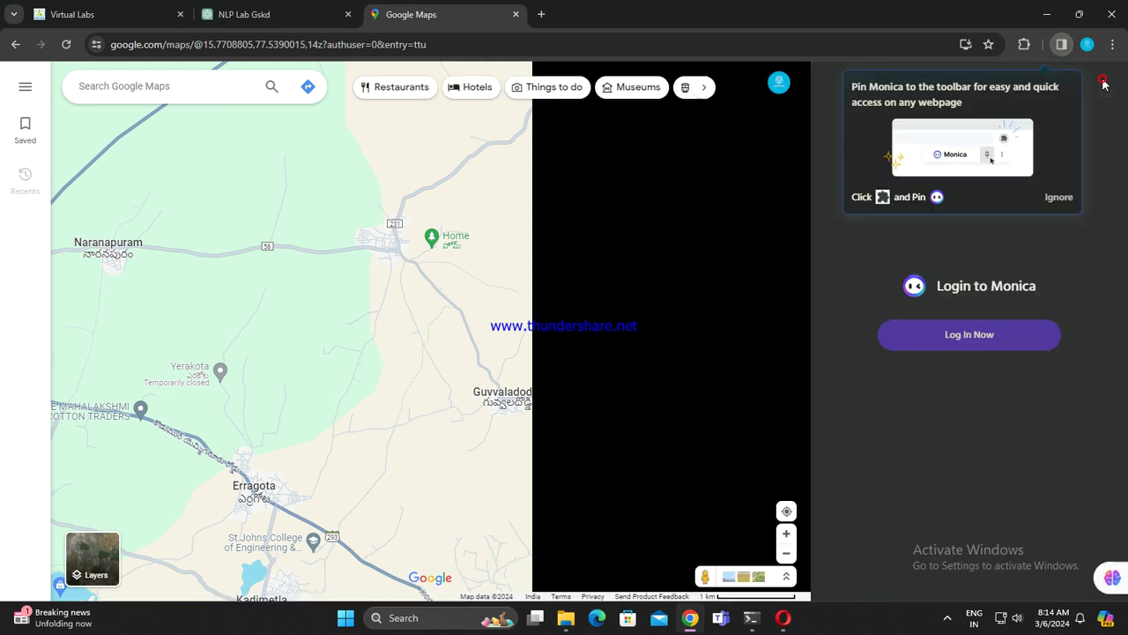
# Step: Dismiss the pin Monica tip, hide its shortcut until next visit, start Monica login, show its extension actions
pyautogui.click(1060, 198)
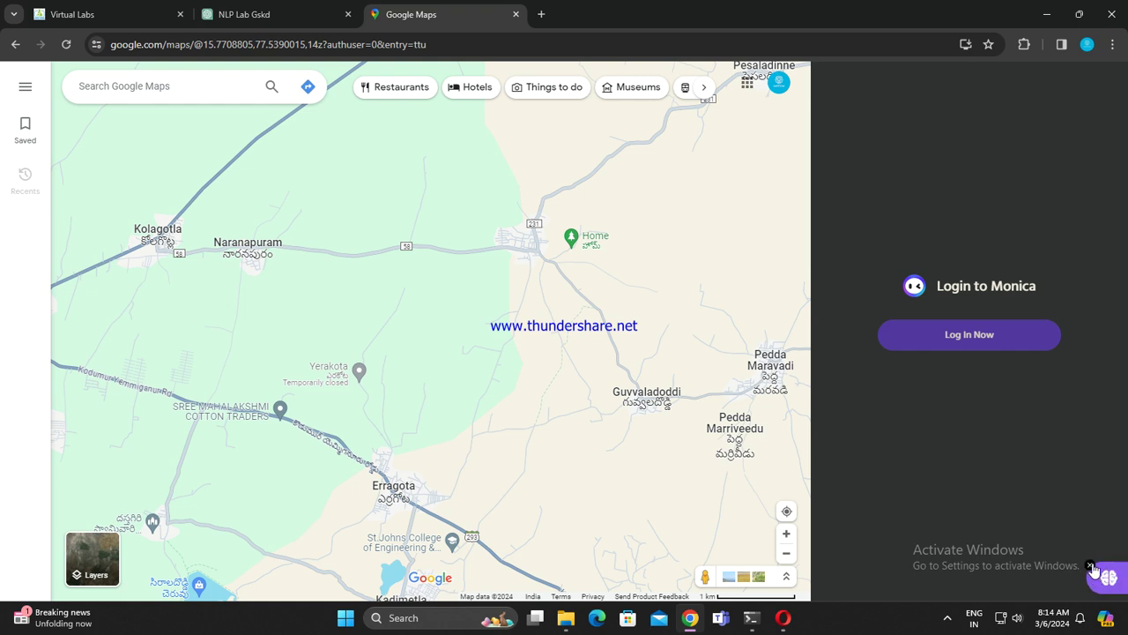
pyautogui.click(1091, 564)
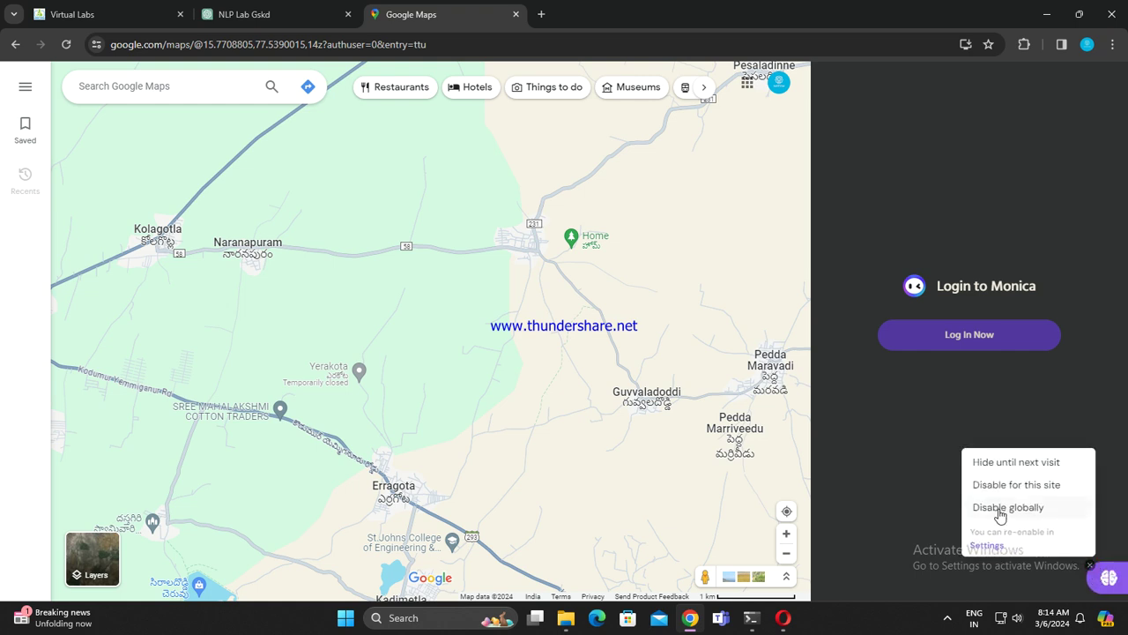
pyautogui.click(1007, 460)
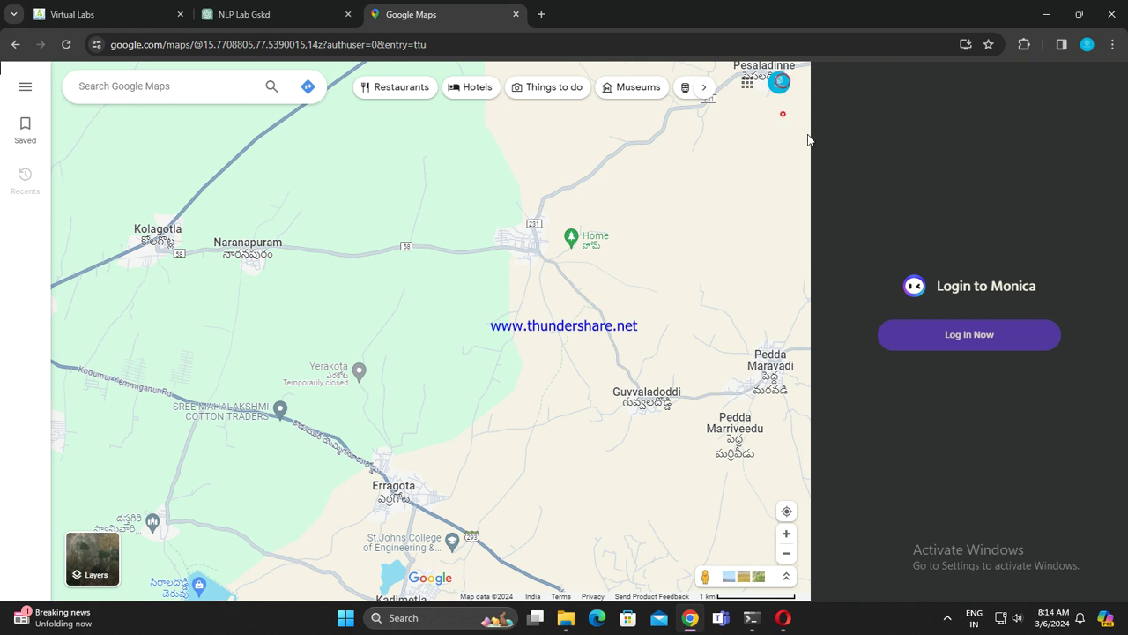
pyautogui.click(955, 340)
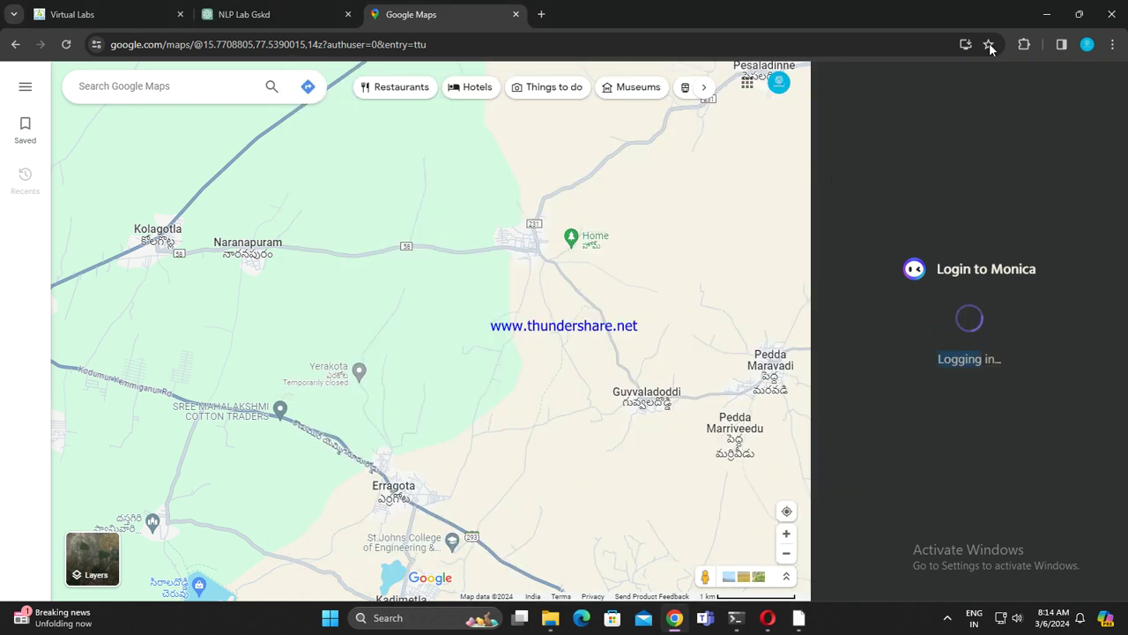
pyautogui.click(1027, 44)
pyautogui.scroll(-3, 928, 303)
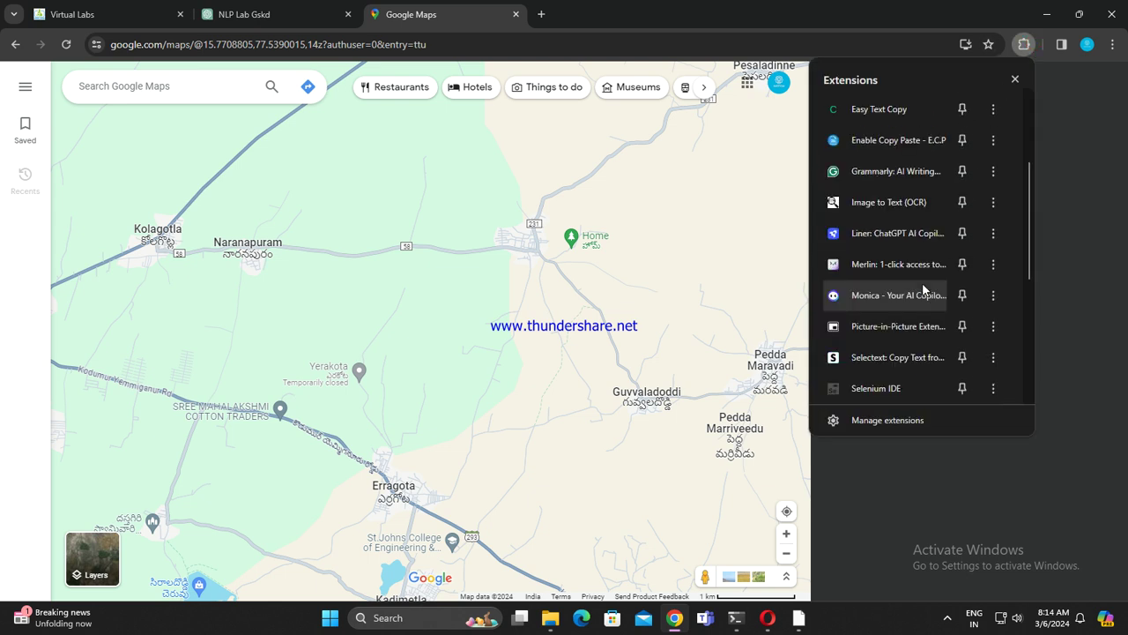
pyautogui.click(993, 295)
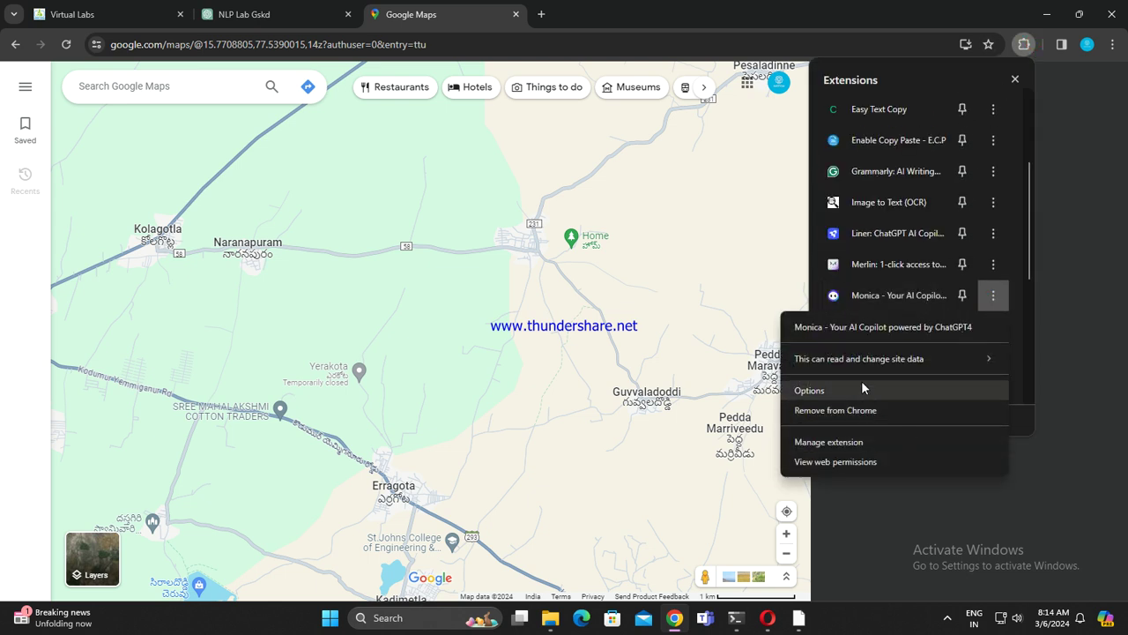
# Step: Remove the Monica extension from Chrome, close its uninstall tab, and reload Google Maps
pyautogui.click(852, 411)
pyautogui.click(903, 185)
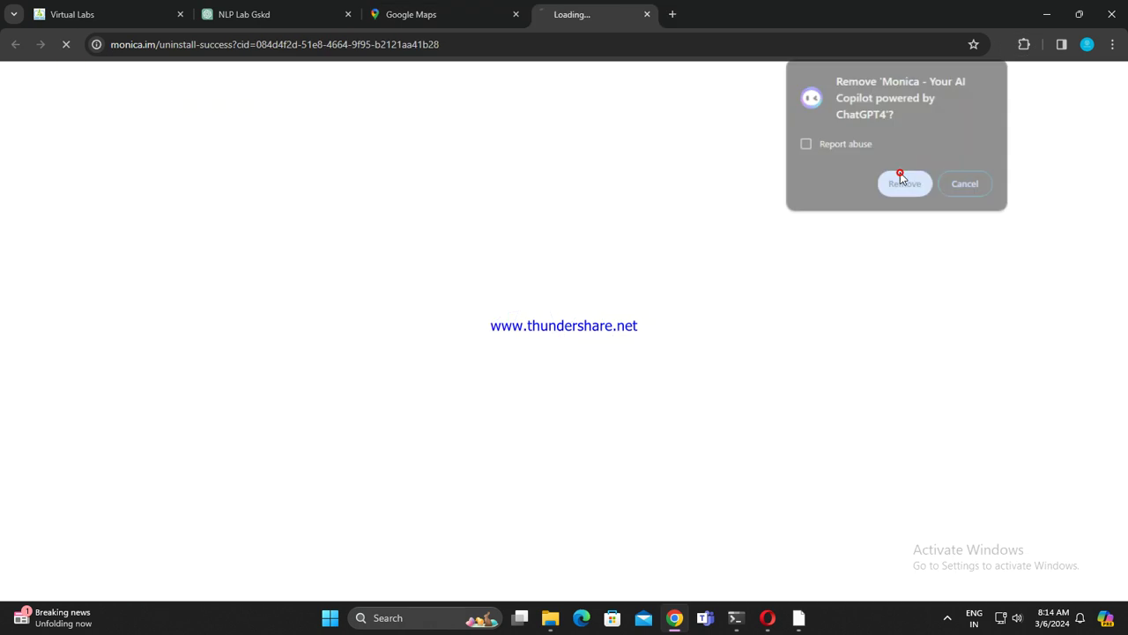
pyautogui.click(684, 15)
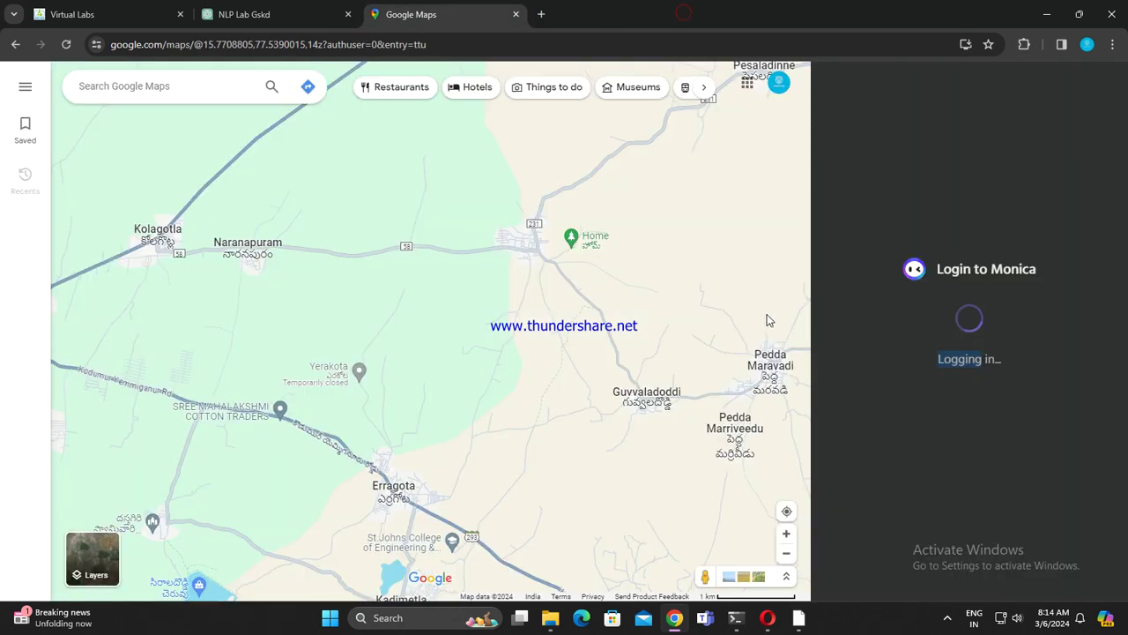
pyautogui.click(67, 45)
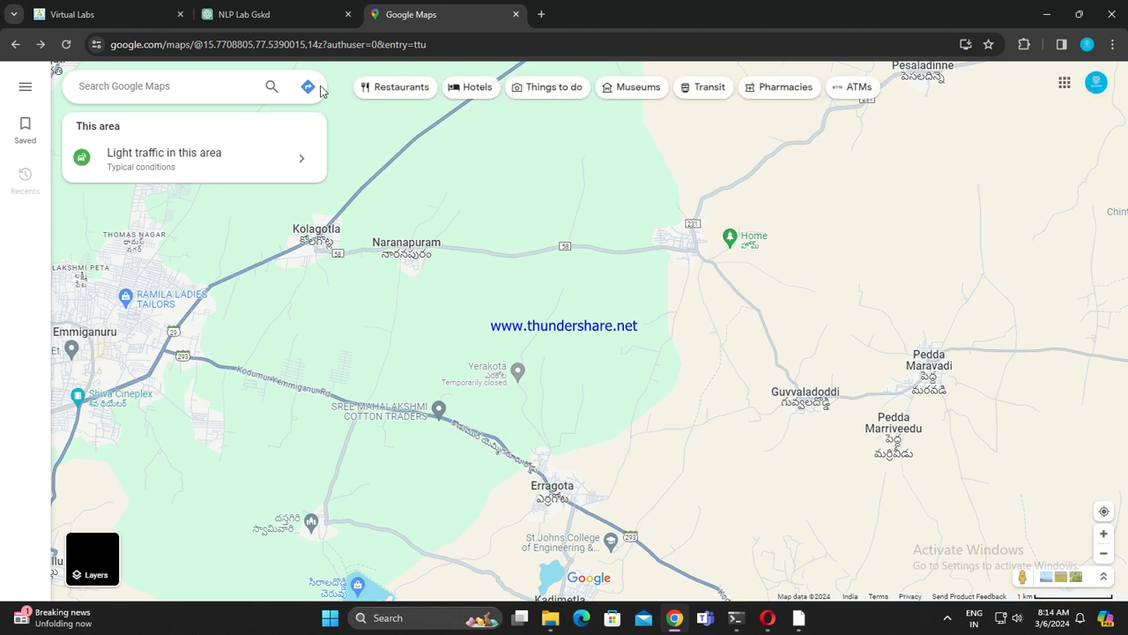
pyautogui.click(284, 93)
pyautogui.click(164, 126)
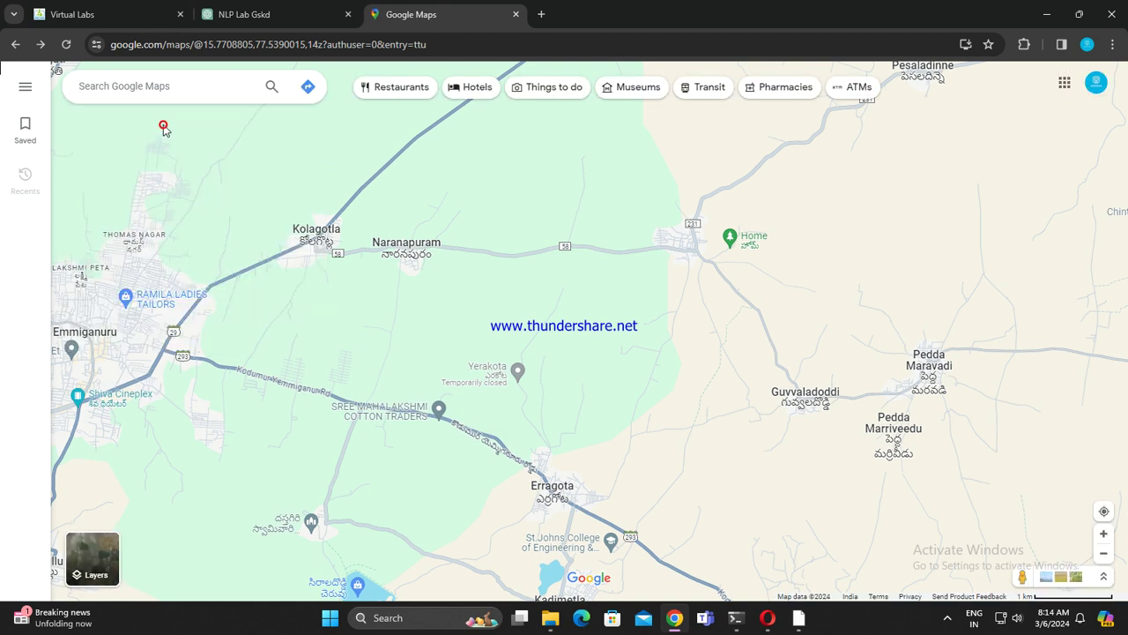
pyautogui.click(273, 12)
pyautogui.click(421, 15)
pyautogui.click(541, 15)
pyautogui.click(516, 14)
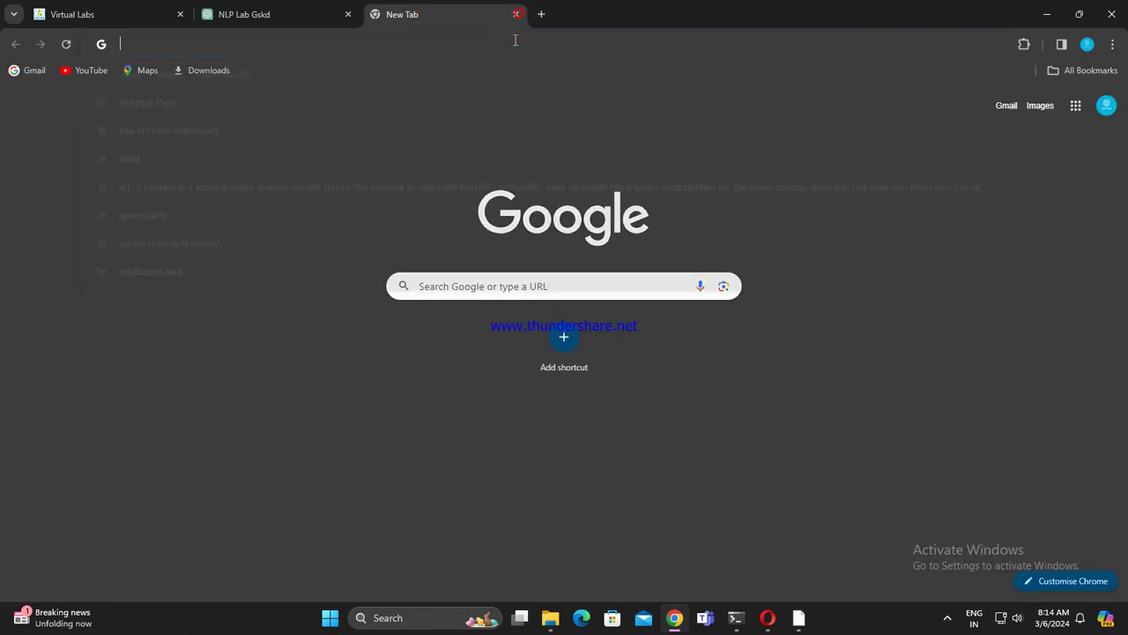
pyautogui.click(236, 85)
pyautogui.scroll(-4, 952, 300)
pyautogui.scroll(4, 936, 344)
pyautogui.scroll(-3, 937, 347)
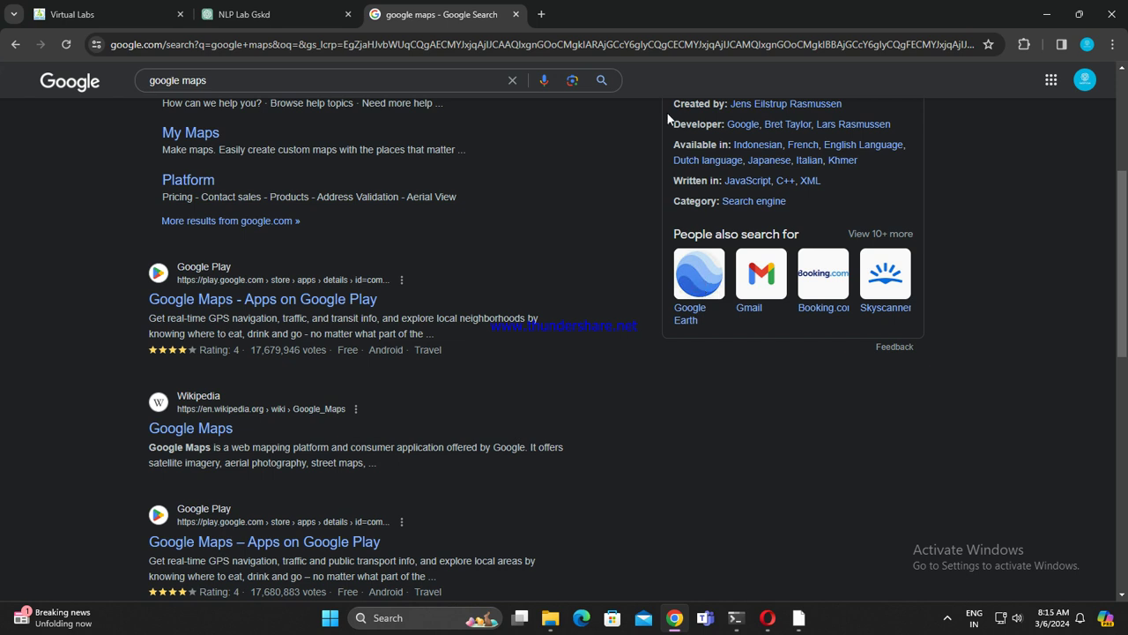
pyautogui.scroll(3, 670, 124)
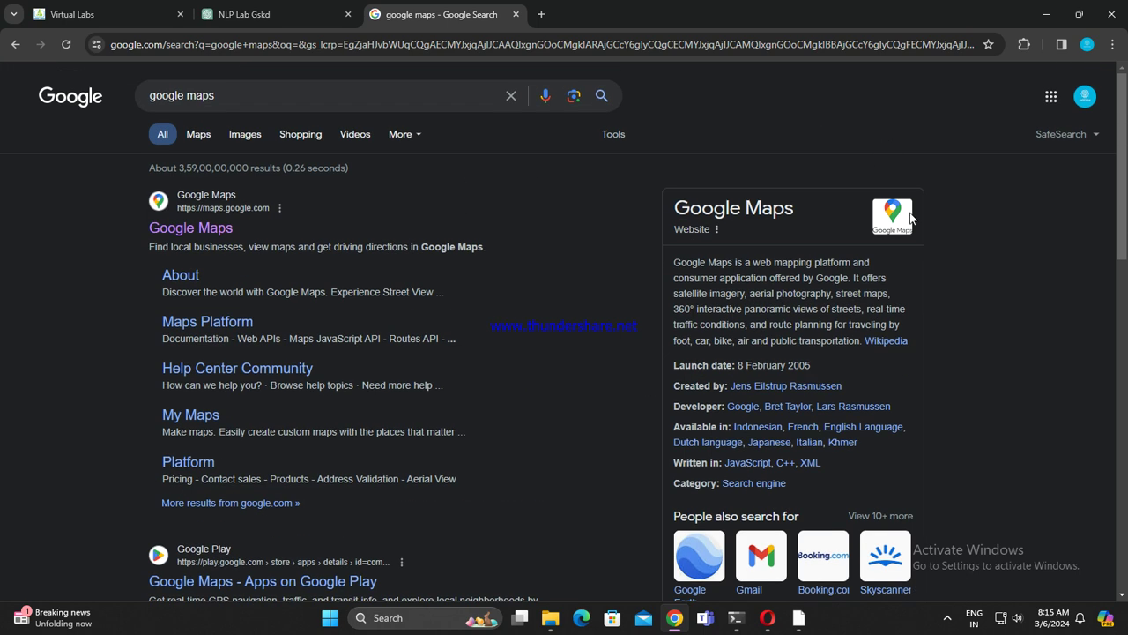
pyautogui.rightClick(300, 226)
pyautogui.click(348, 152)
# Step: Remove the AdGuard AdBlocker and BlackboxAI extensions from Chrome
pyautogui.click(1028, 45)
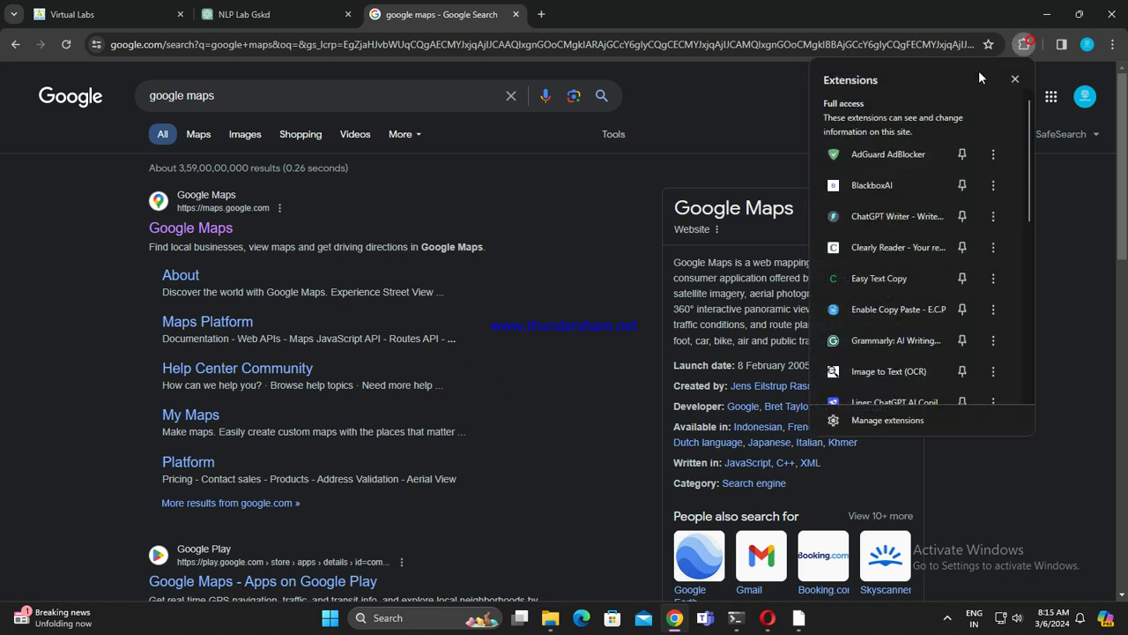
pyautogui.click(993, 155)
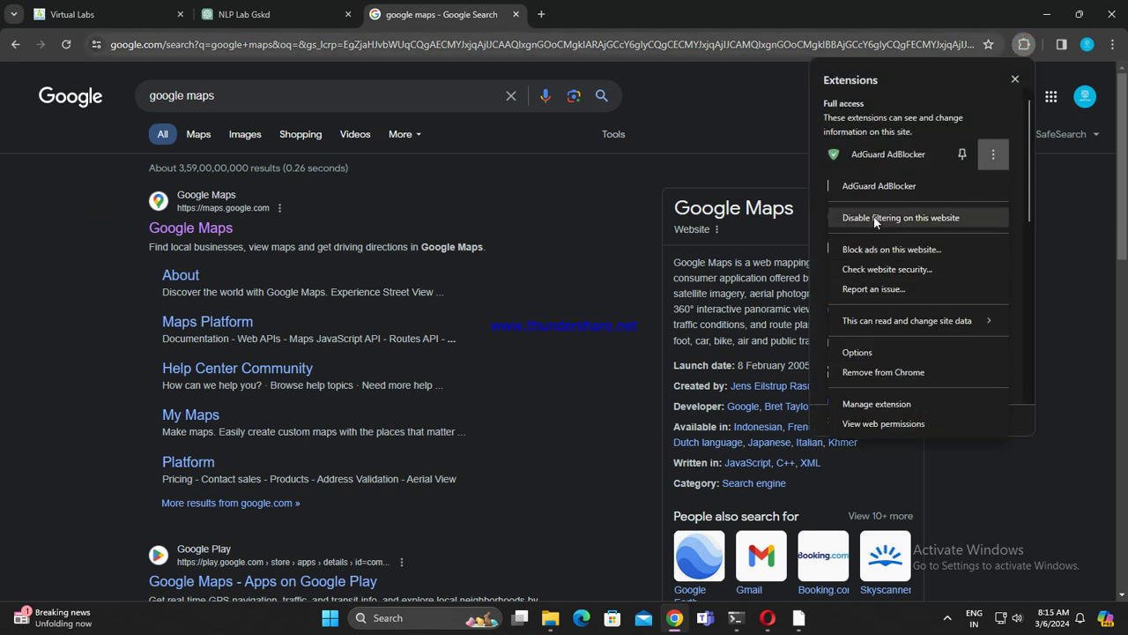
pyautogui.press('Escape')
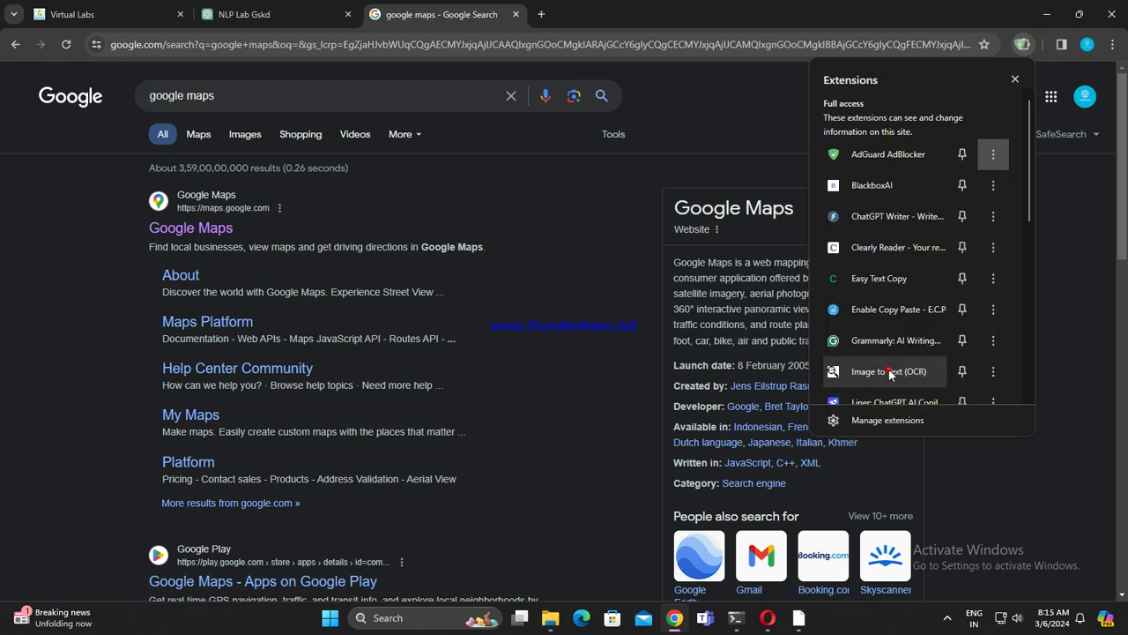
pyautogui.click(903, 156)
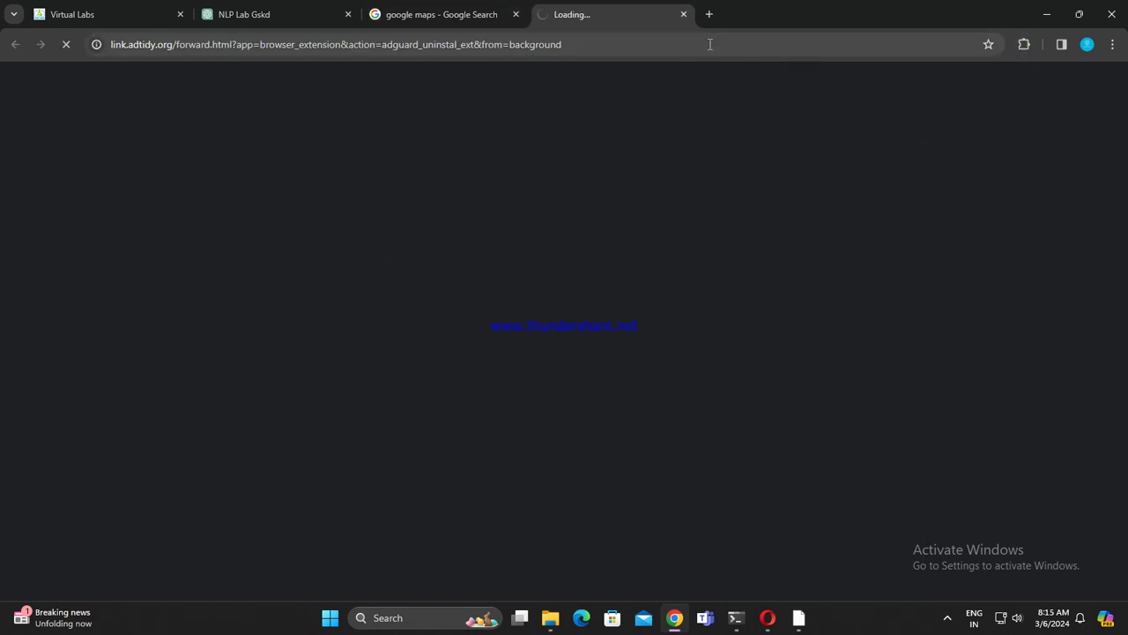
pyautogui.click(686, 14)
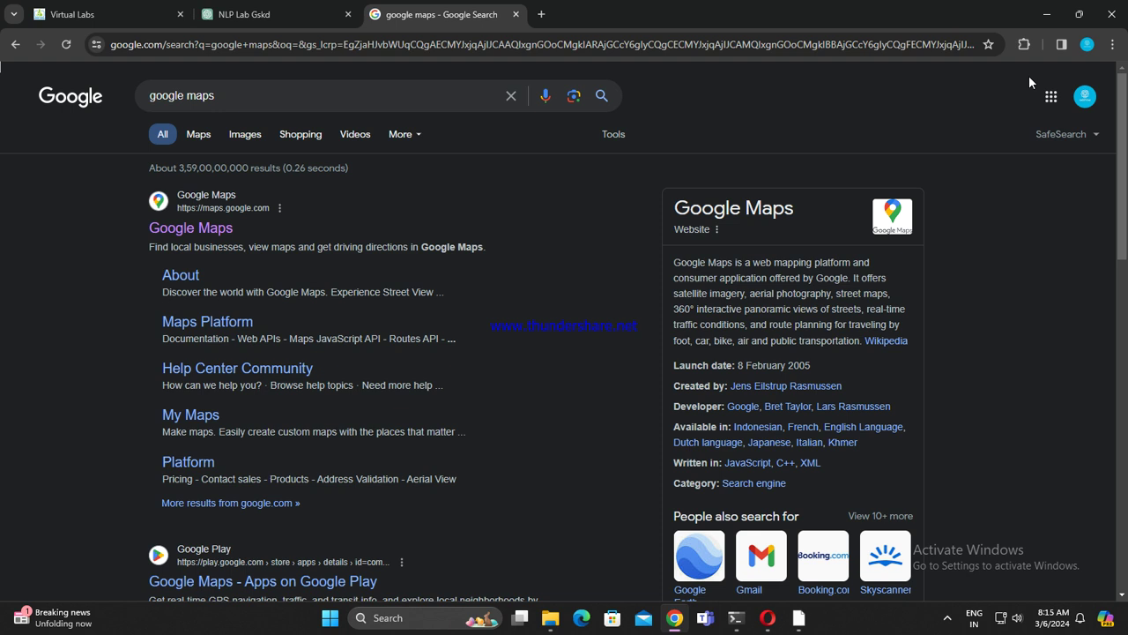
pyautogui.click(1024, 47)
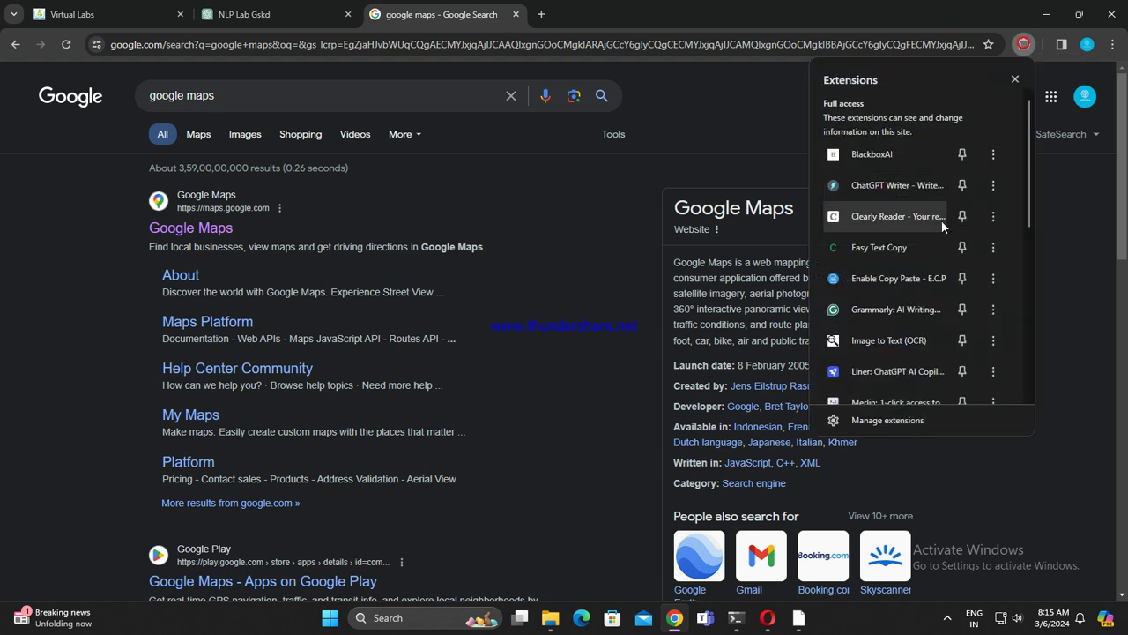
pyautogui.click(992, 154)
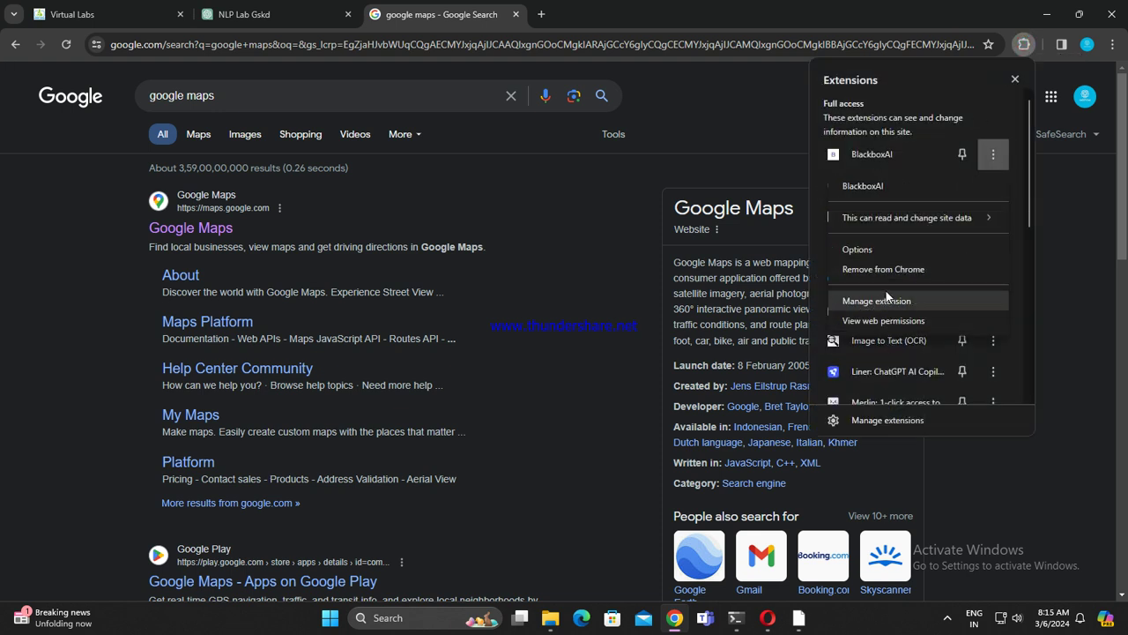
pyautogui.click(891, 272)
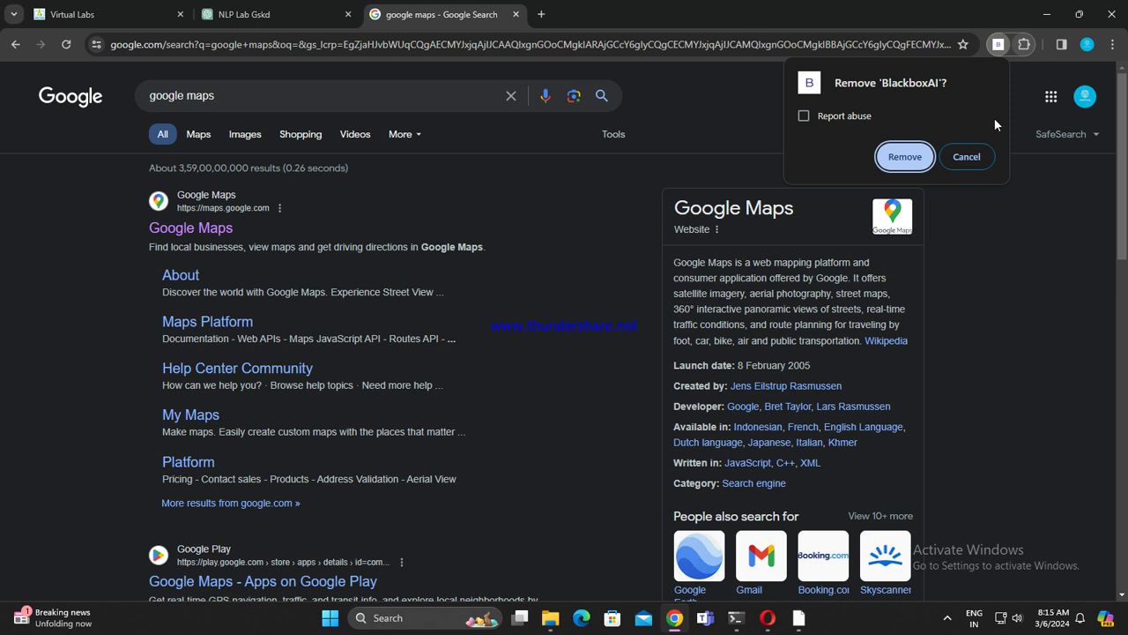
pyautogui.click(902, 156)
# Step: Remove the ChatGPT Writer and Clearly Reader extensions from Chrome
pyautogui.click(1024, 46)
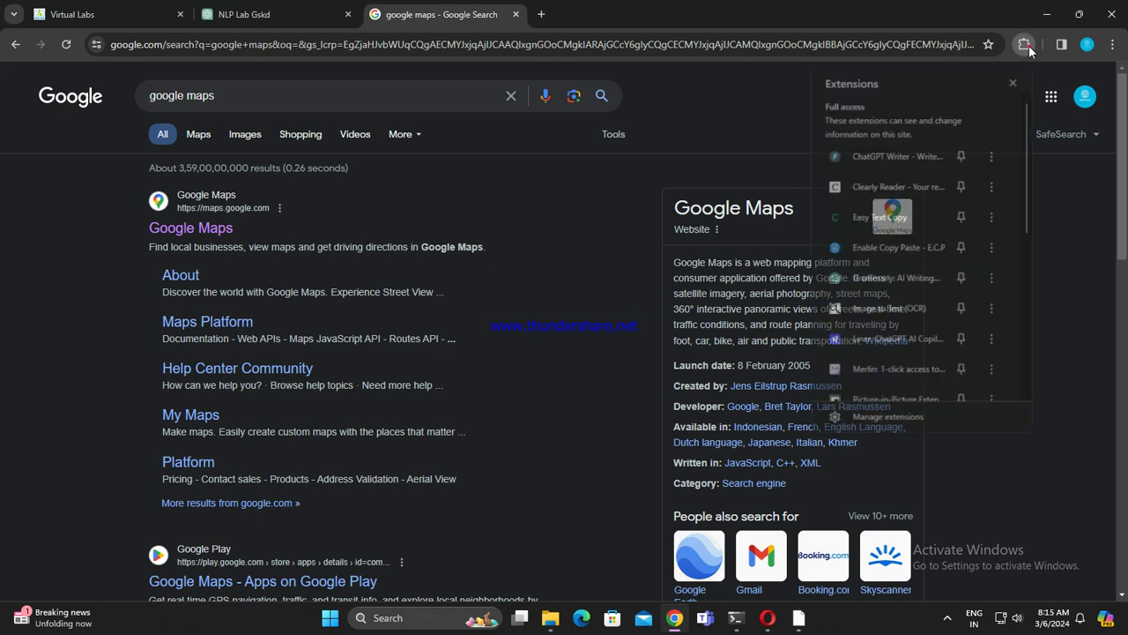
pyautogui.click(992, 155)
pyautogui.click(862, 249)
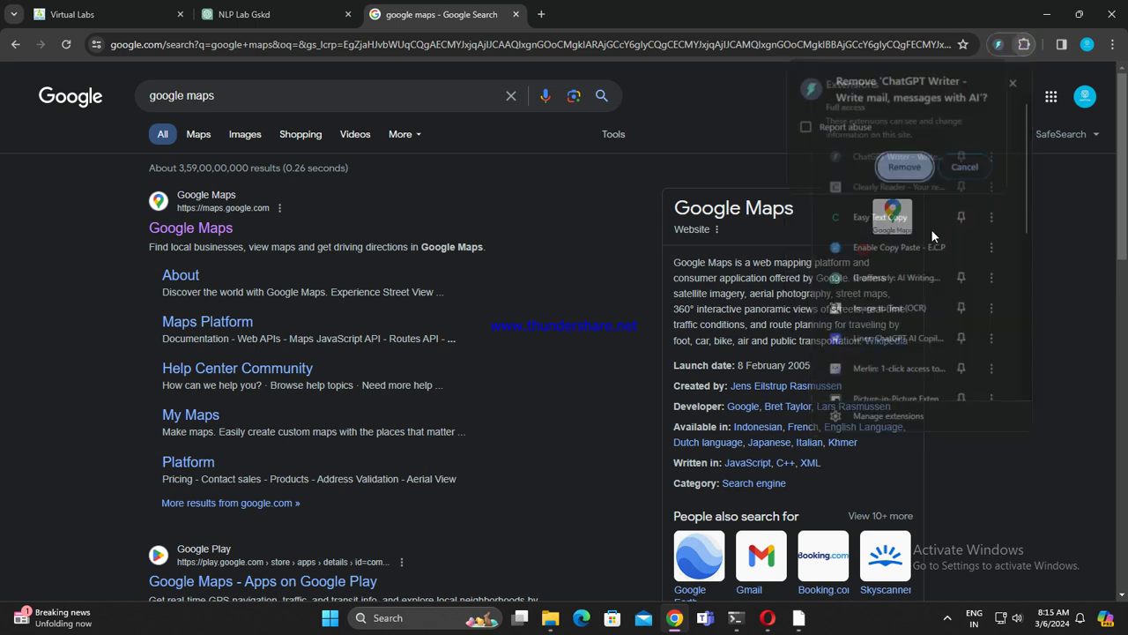
pyautogui.click(904, 167)
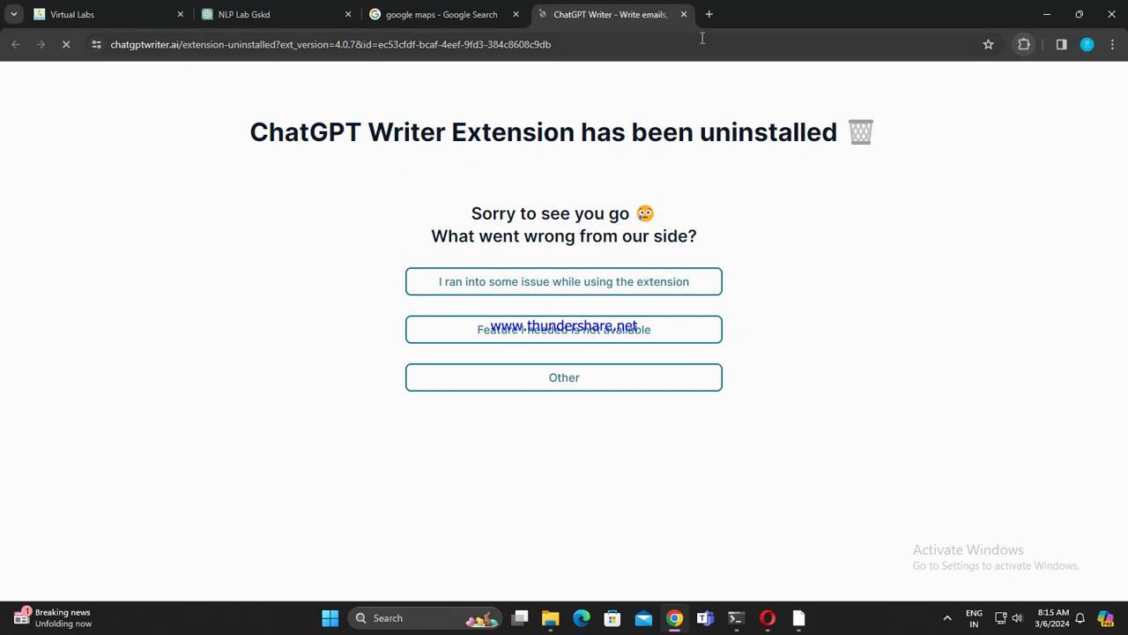
pyautogui.click(683, 14)
pyautogui.click(1024, 45)
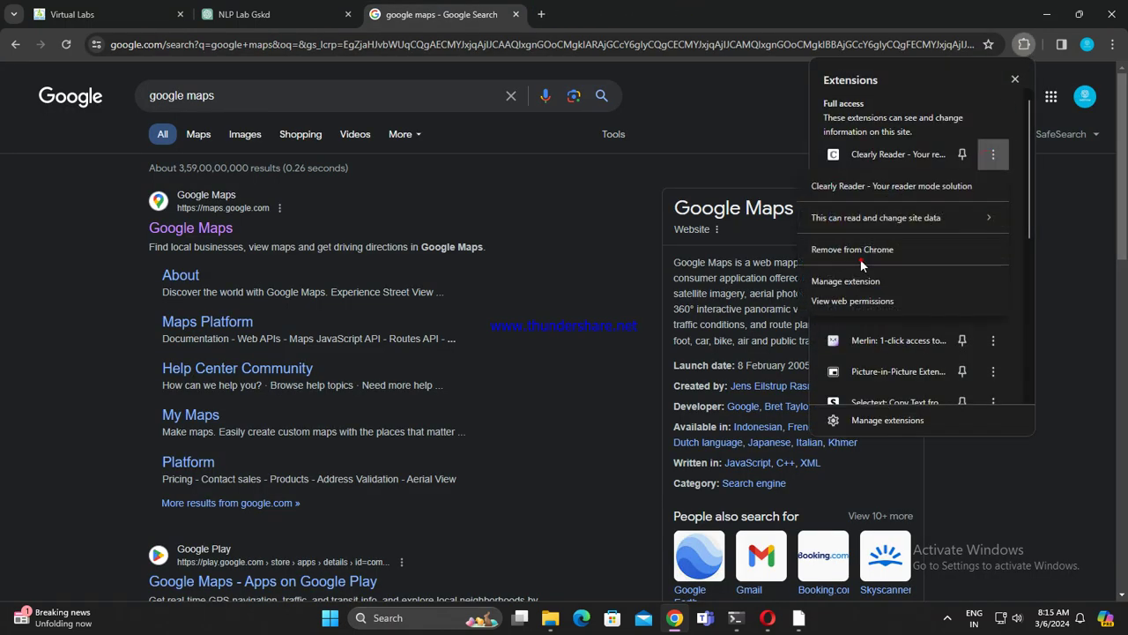
pyautogui.click(864, 249)
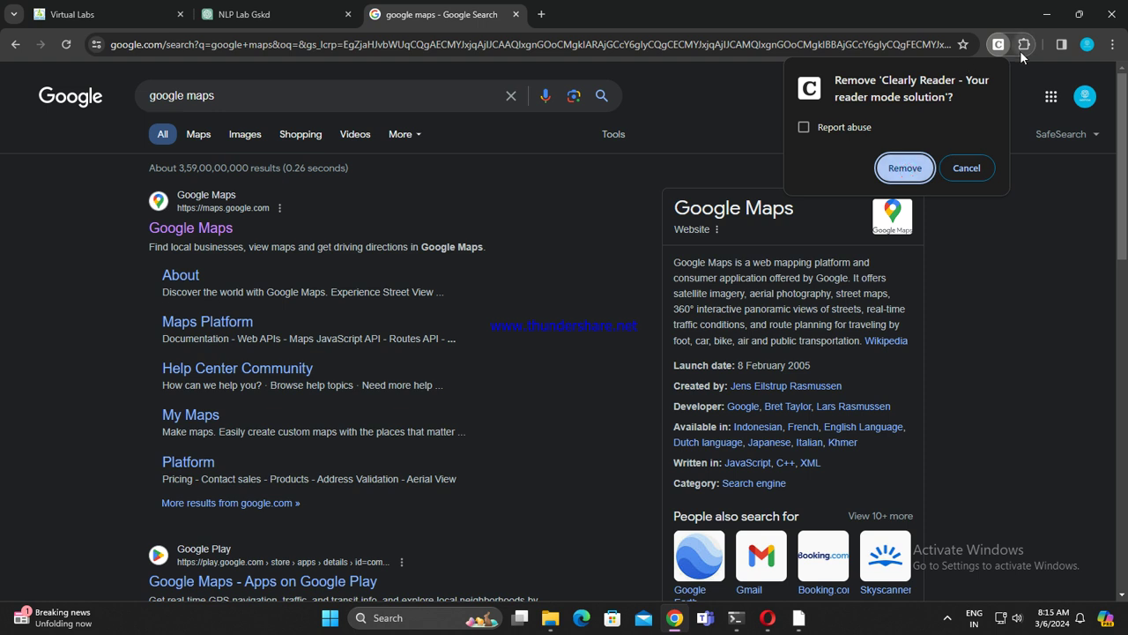
pyautogui.click(905, 168)
# Step: Open the options page of the ChatGPT Download extension
pyautogui.click(1026, 45)
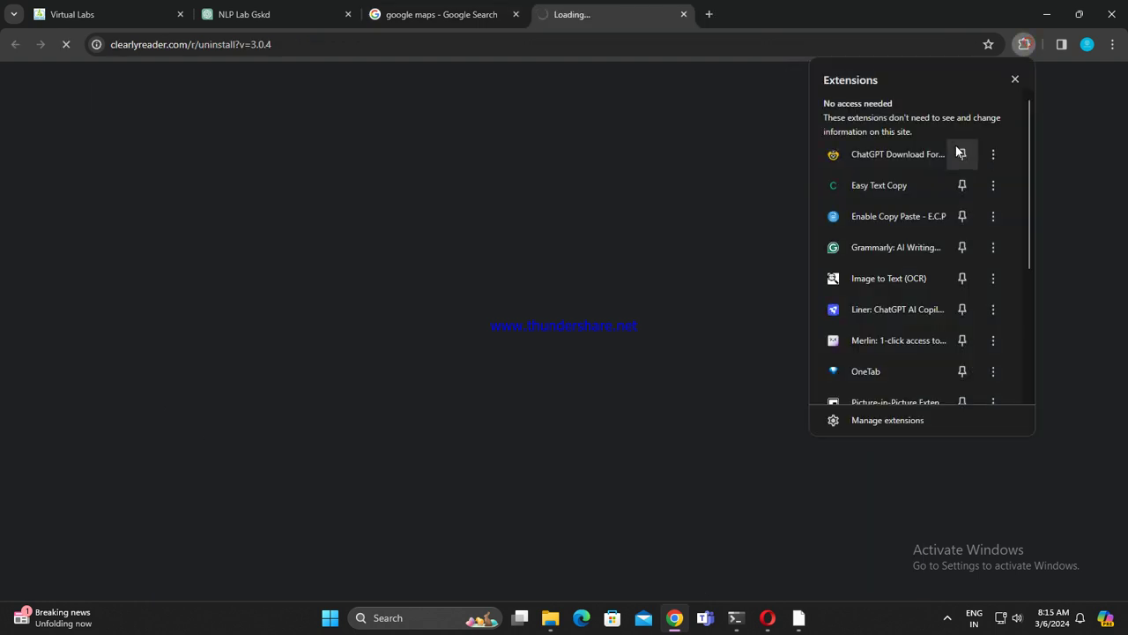
pyautogui.click(991, 156)
pyautogui.click(879, 250)
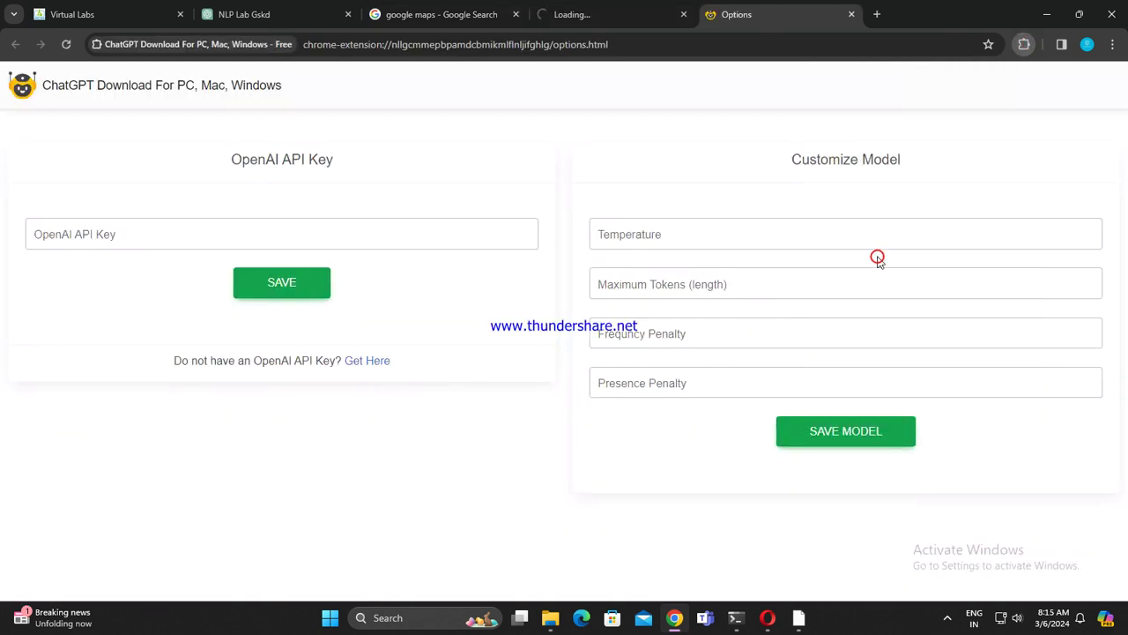
# Step: Close the options tab and remove the Easy Text Copy and Enable Copy Paste extensions
pyautogui.click(850, 15)
pyautogui.click(1024, 44)
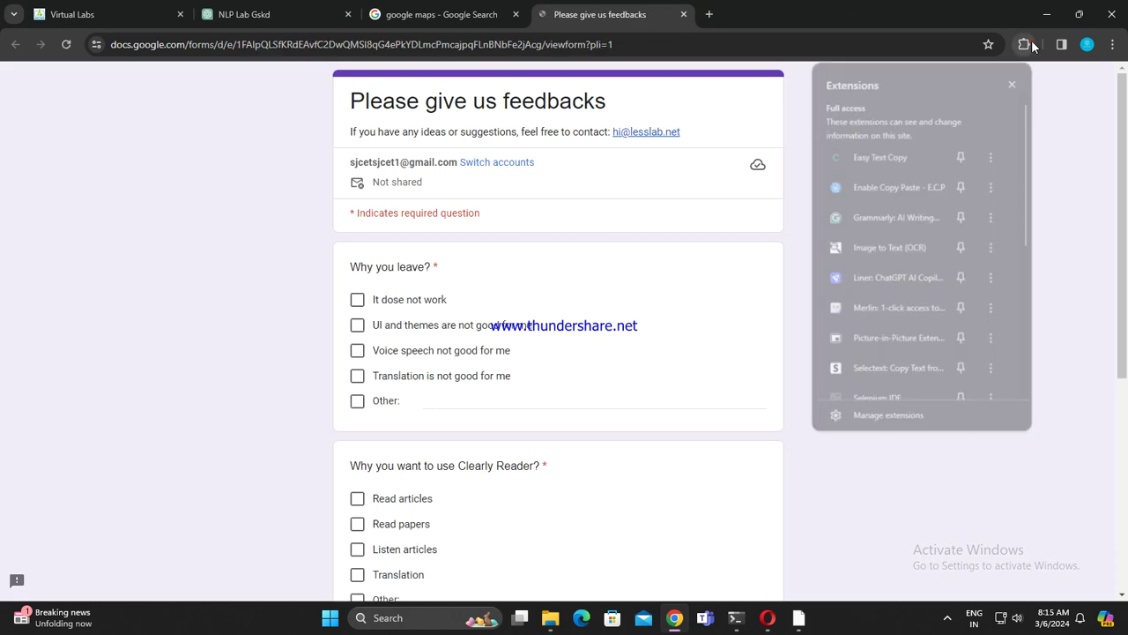
pyautogui.click(993, 154)
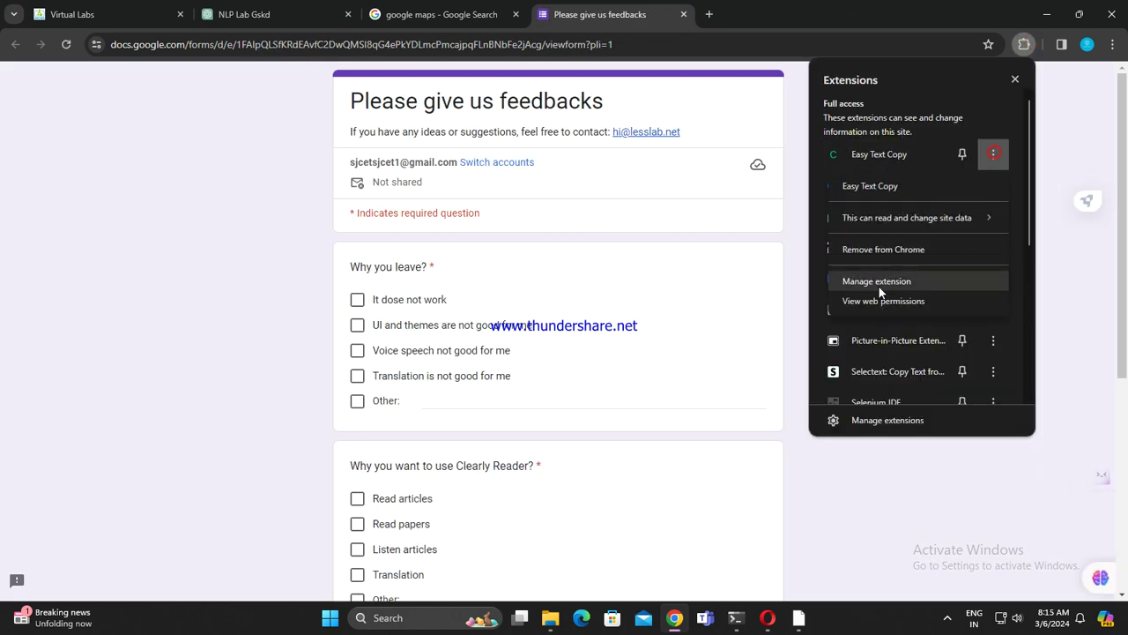
pyautogui.click(886, 250)
pyautogui.click(903, 159)
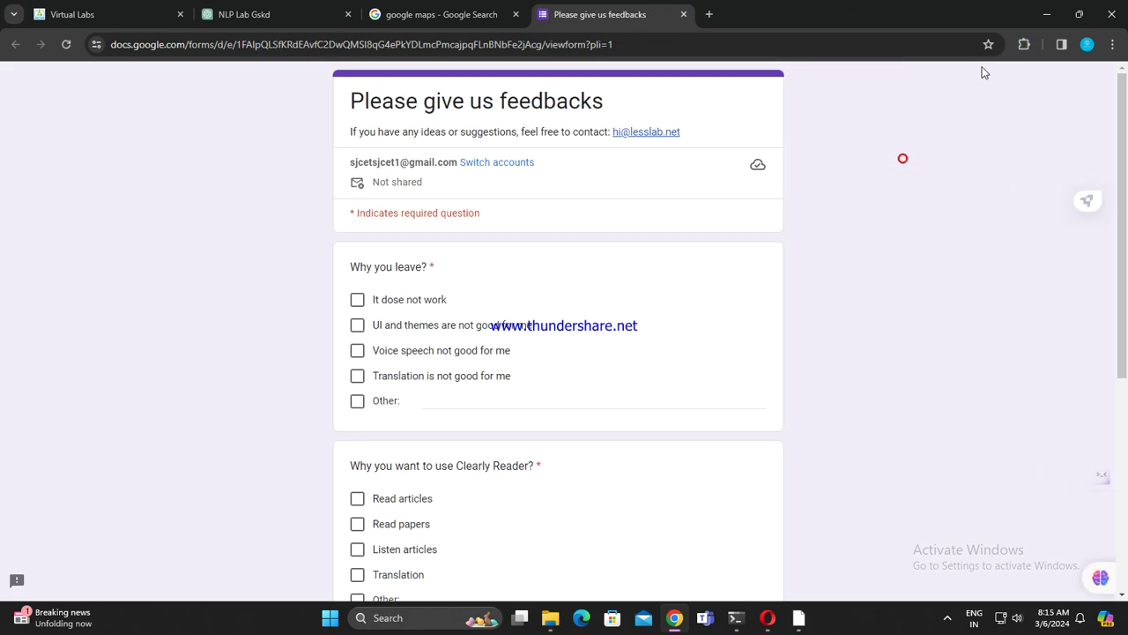
pyautogui.click(1024, 44)
pyautogui.click(993, 155)
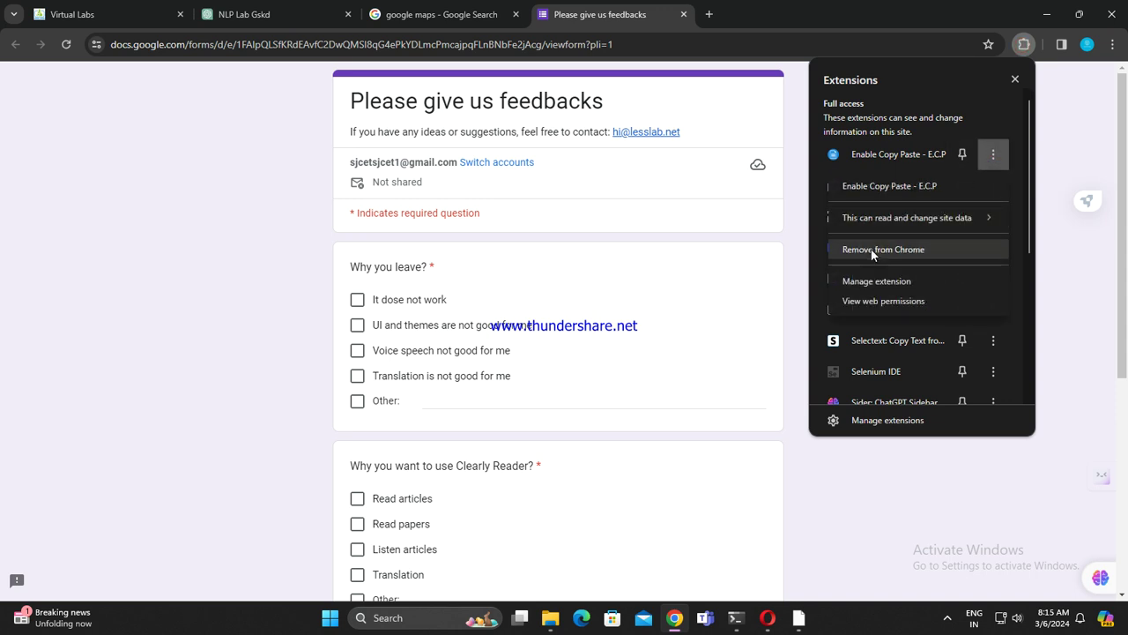
pyautogui.click(877, 249)
pyautogui.click(903, 166)
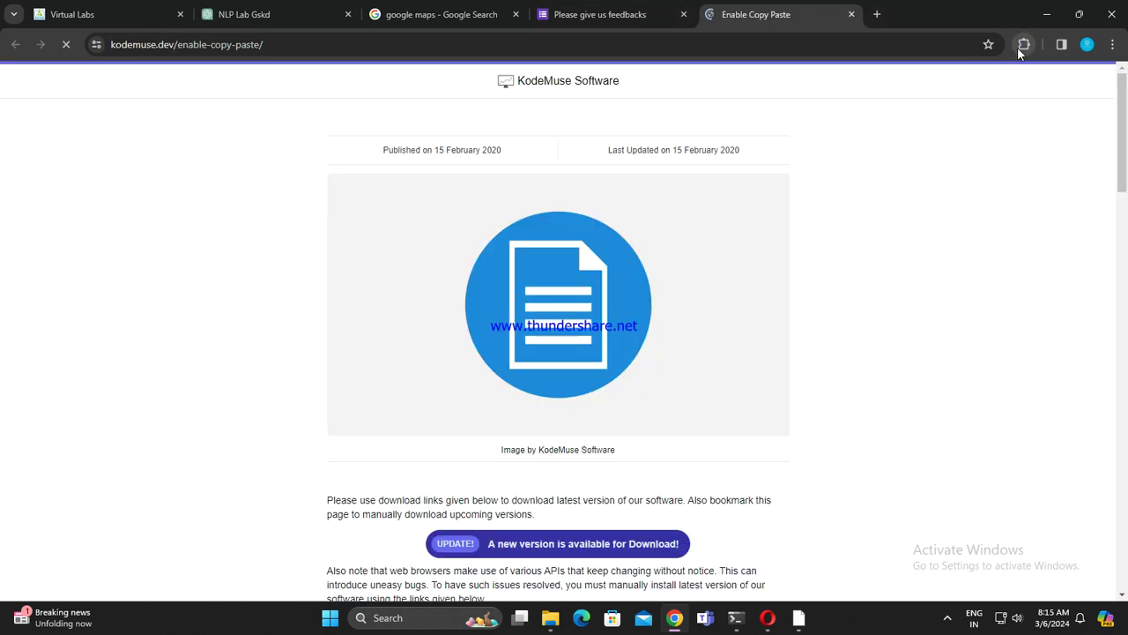
# Step: Remove the Grammarly and Image to Text (OCR) extensions from Chrome
pyautogui.click(1023, 44)
pyautogui.click(993, 154)
pyautogui.click(857, 245)
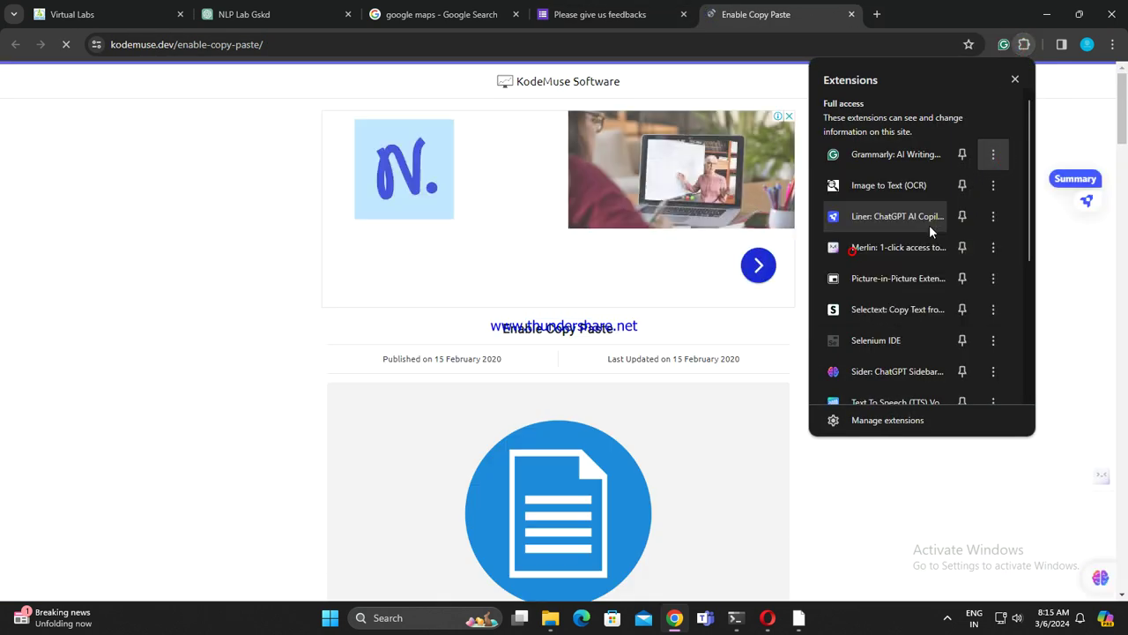
pyautogui.click(903, 184)
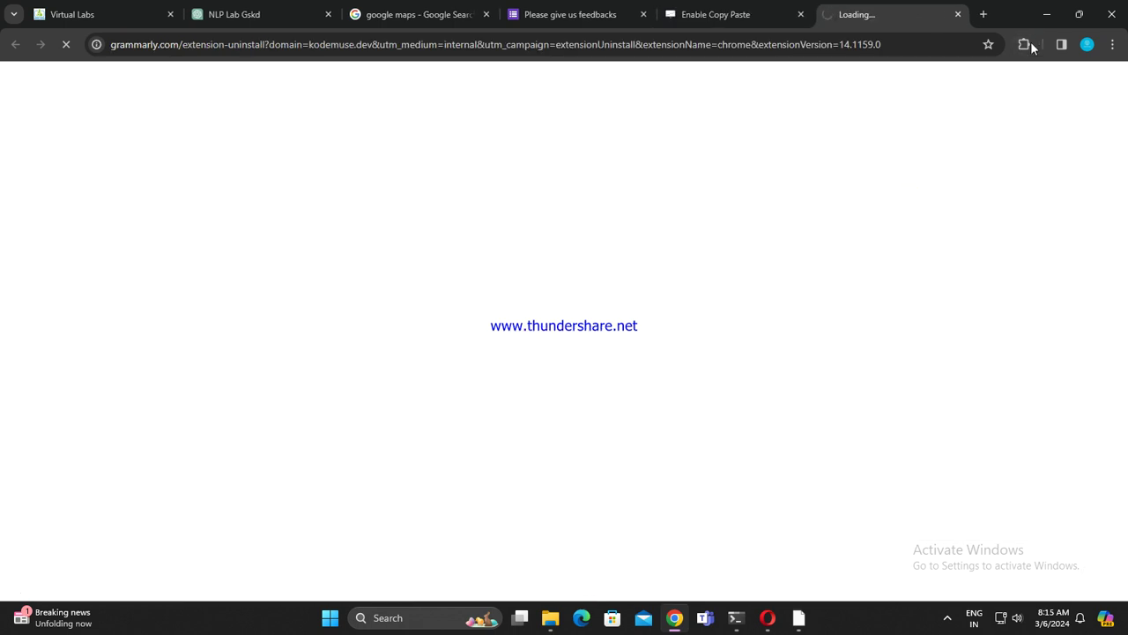
pyautogui.click(1025, 44)
pyautogui.click(993, 154)
pyautogui.click(875, 254)
pyautogui.click(895, 156)
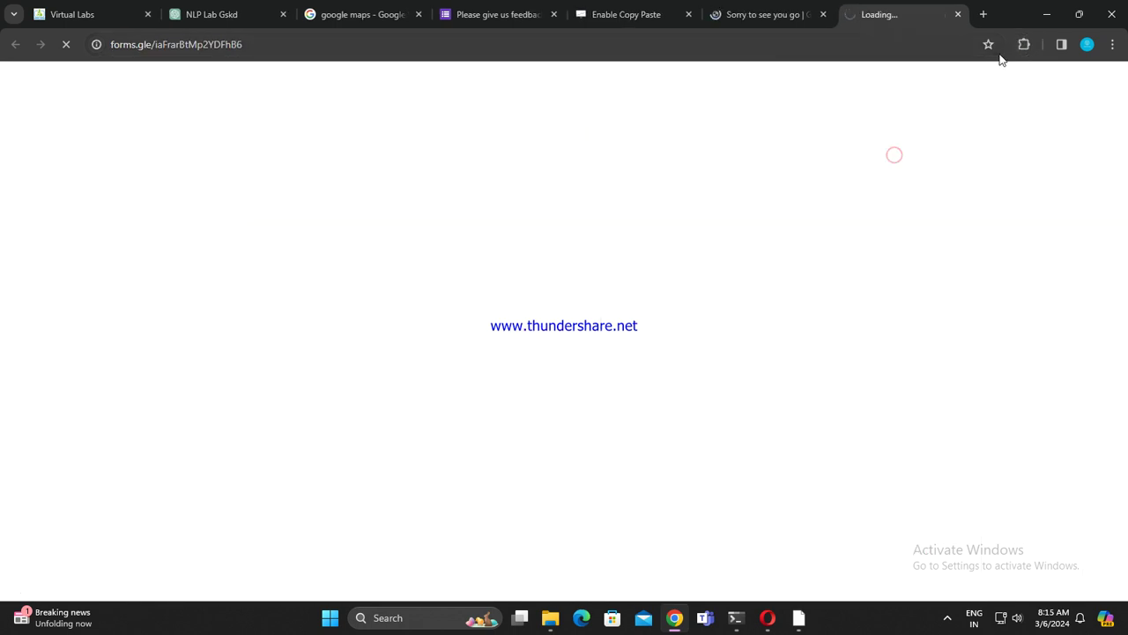
pyautogui.click(1023, 44)
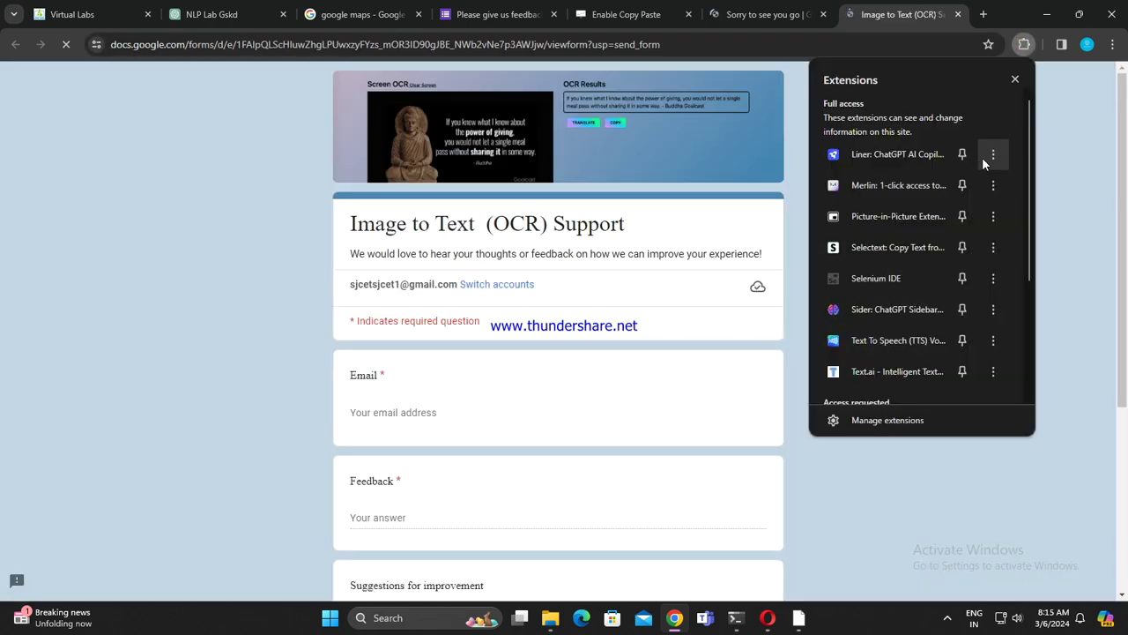
# Step: Remove the Liner, Merlin and ChatGPT Download extensions from Chrome
pyautogui.click(982, 157)
pyautogui.click(837, 268)
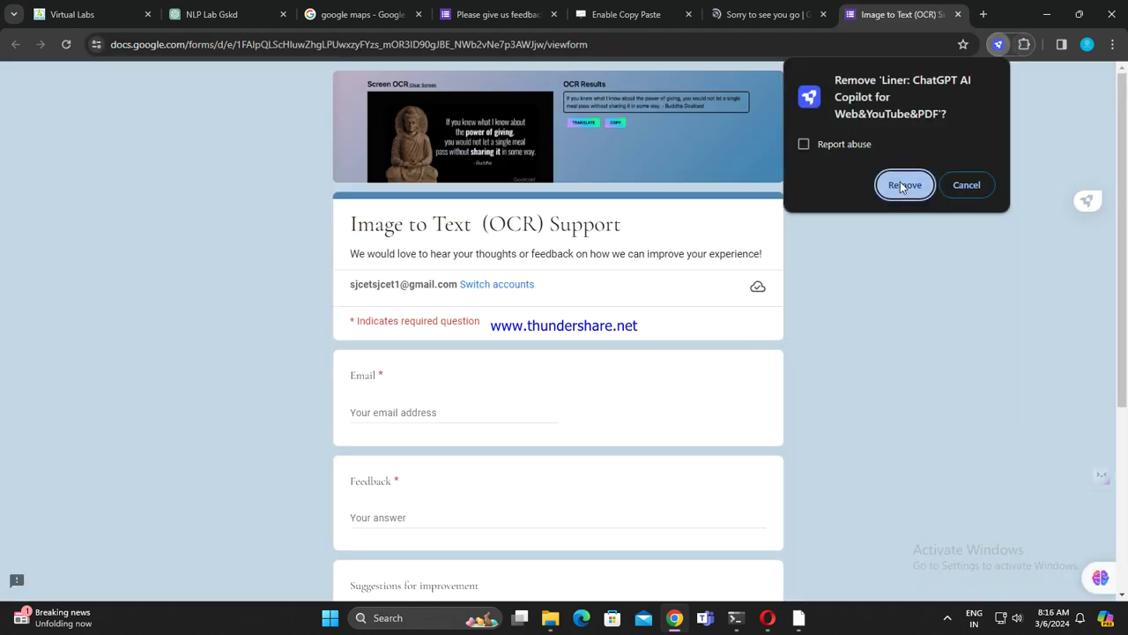
pyautogui.click(905, 182)
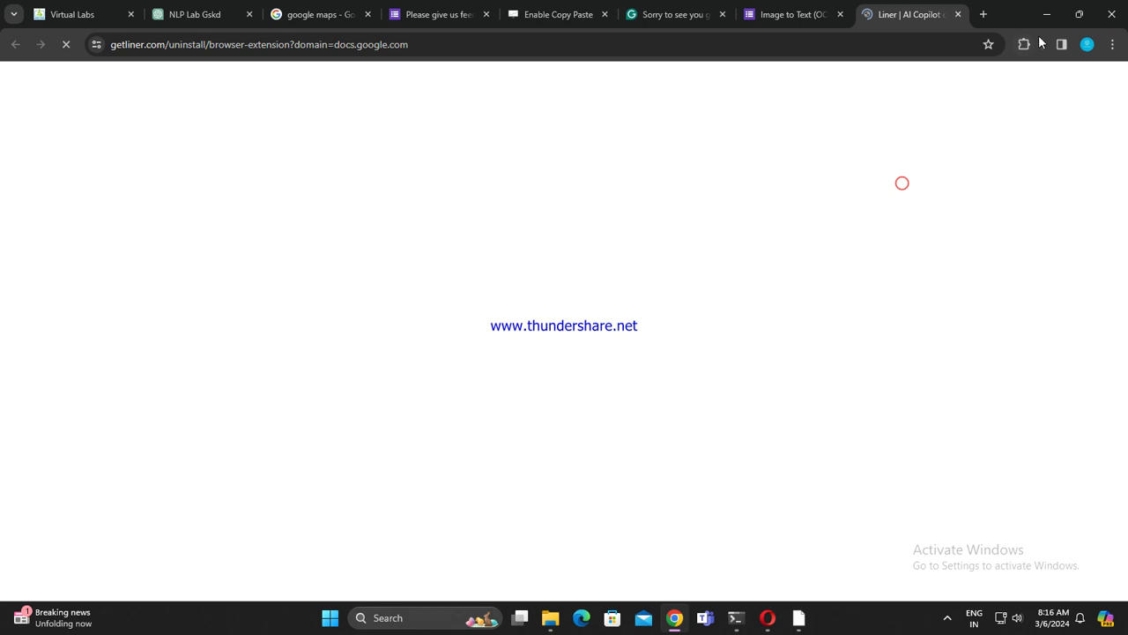
pyautogui.click(1023, 44)
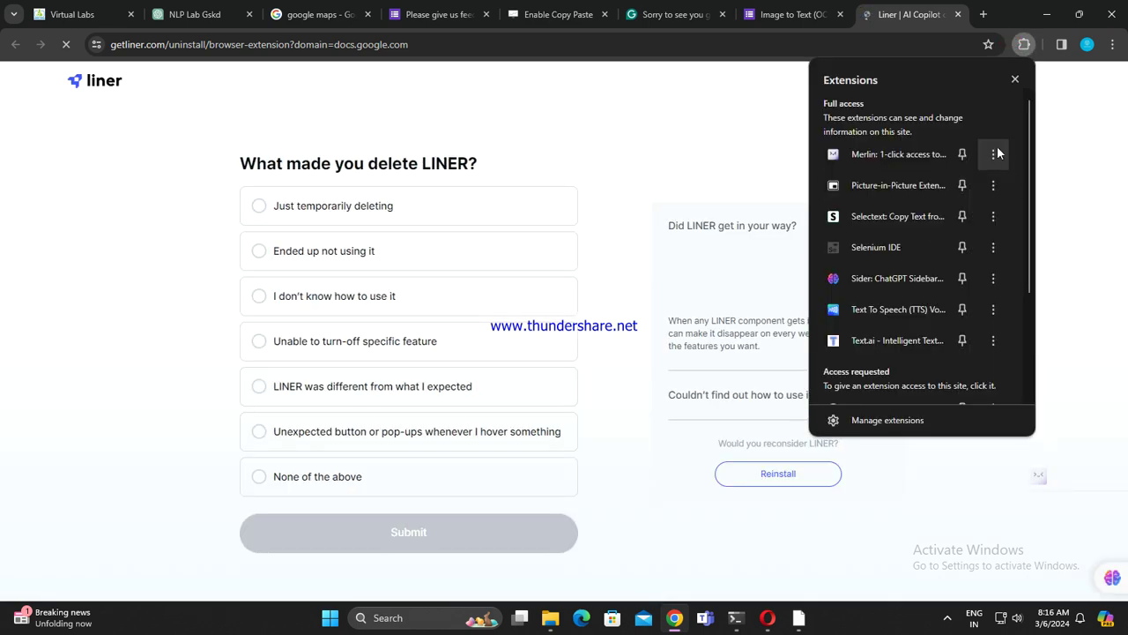
pyautogui.click(992, 155)
pyautogui.click(913, 268)
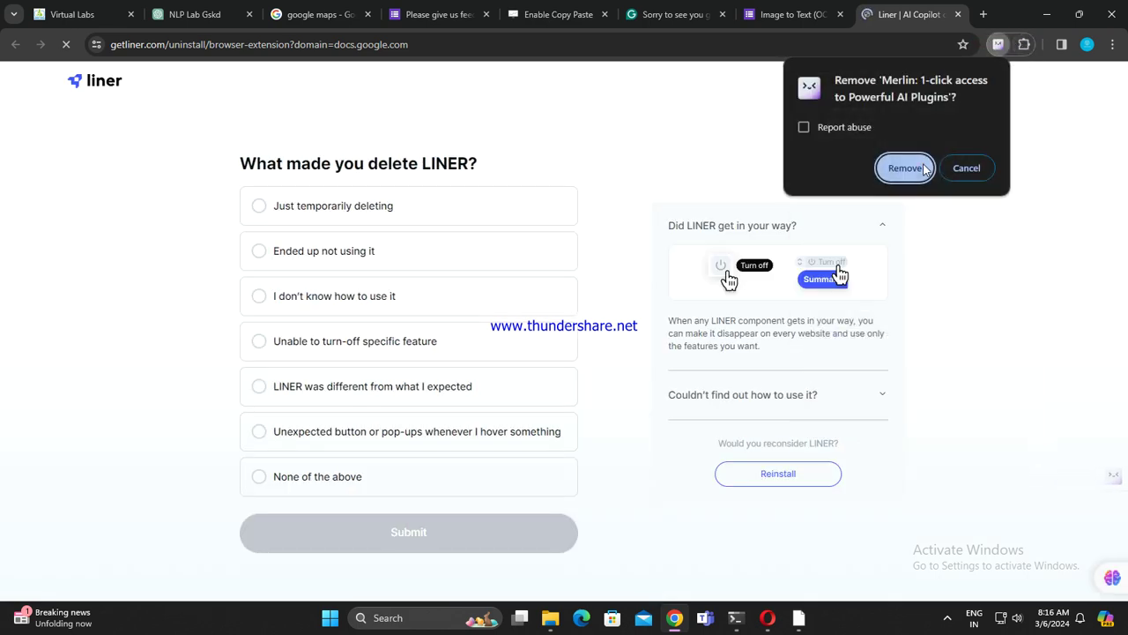
pyautogui.click(921, 166)
pyautogui.click(1023, 44)
pyautogui.click(992, 154)
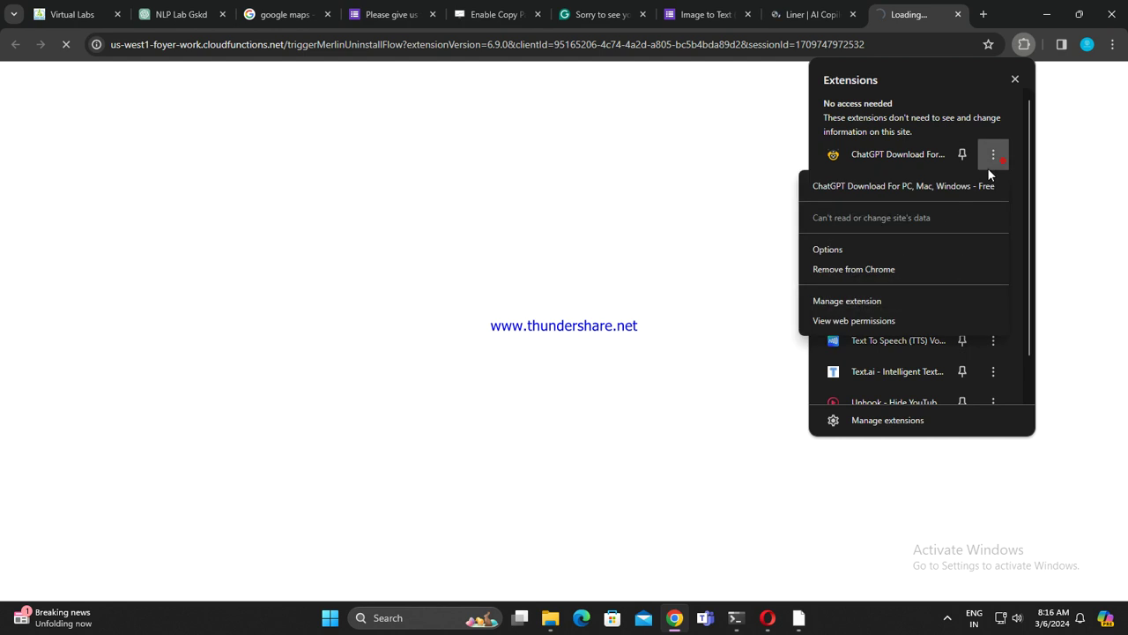
pyautogui.click(863, 269)
pyautogui.click(906, 167)
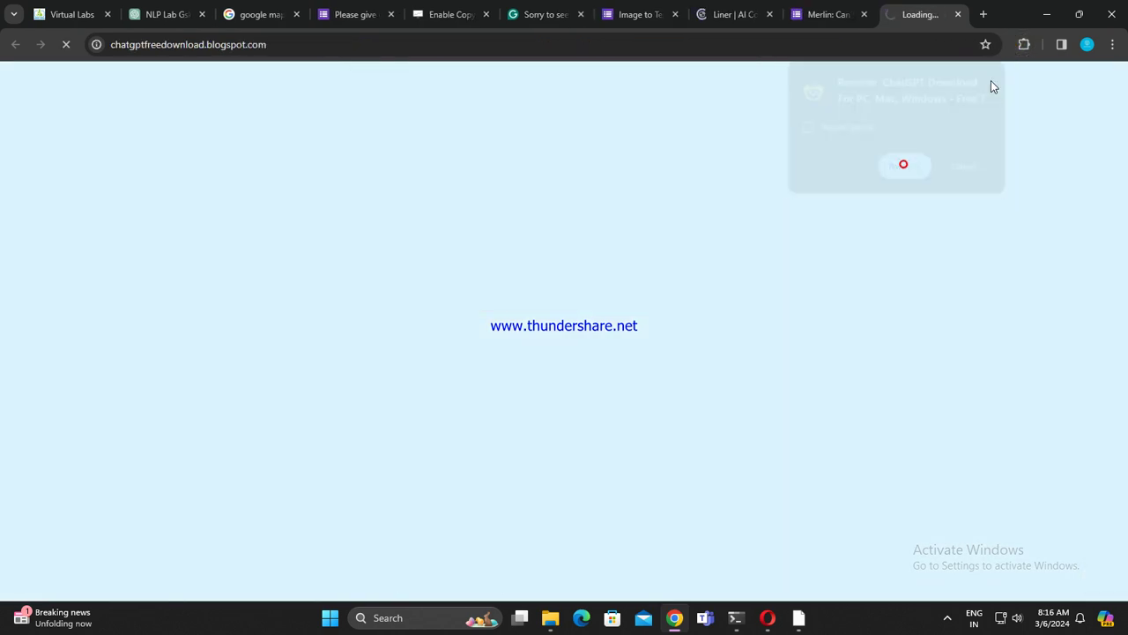
# Step: Remove the Picture-in-Picture, Selectext and Selenium IDE extensions
pyautogui.click(1023, 44)
pyautogui.click(992, 154)
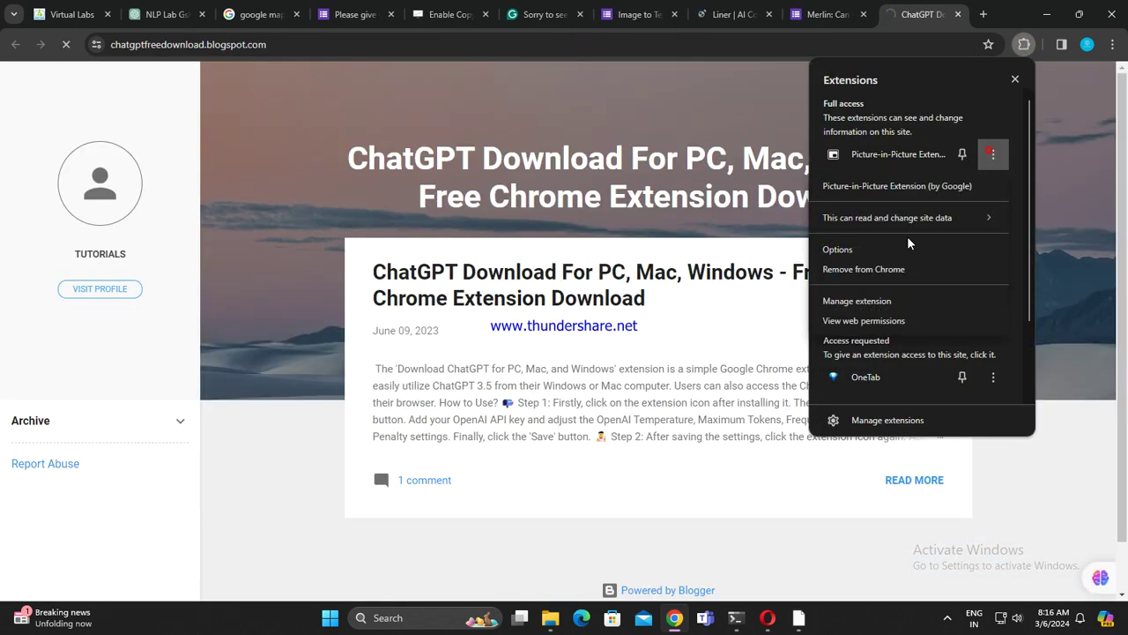
pyautogui.click(873, 269)
pyautogui.click(919, 165)
pyautogui.click(1023, 44)
pyautogui.click(992, 154)
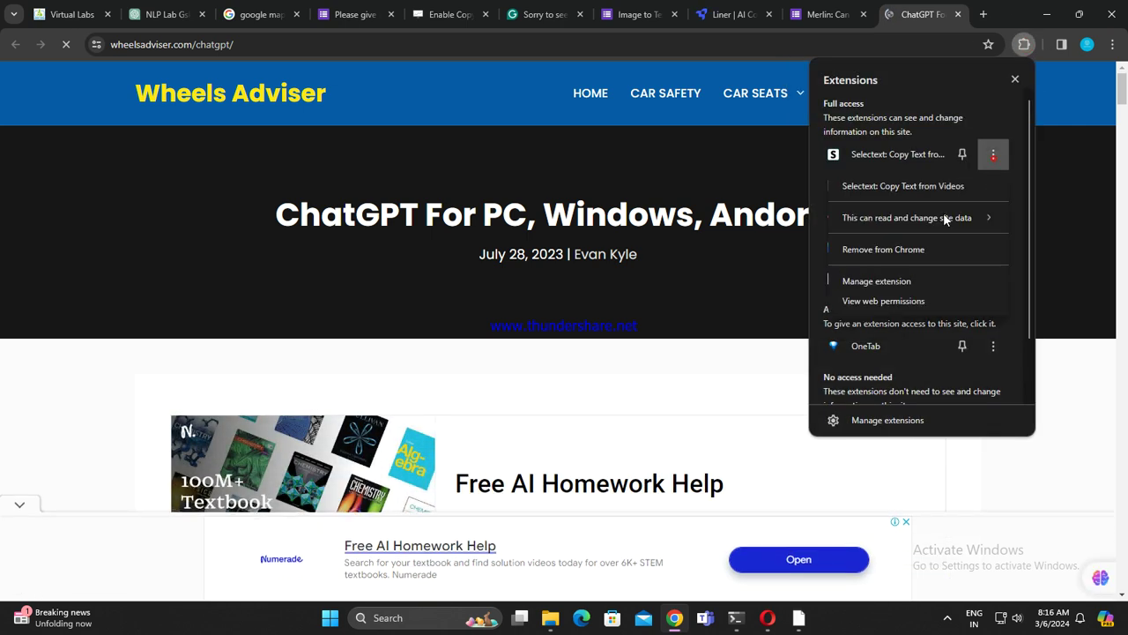
pyautogui.click(881, 249)
pyautogui.click(904, 167)
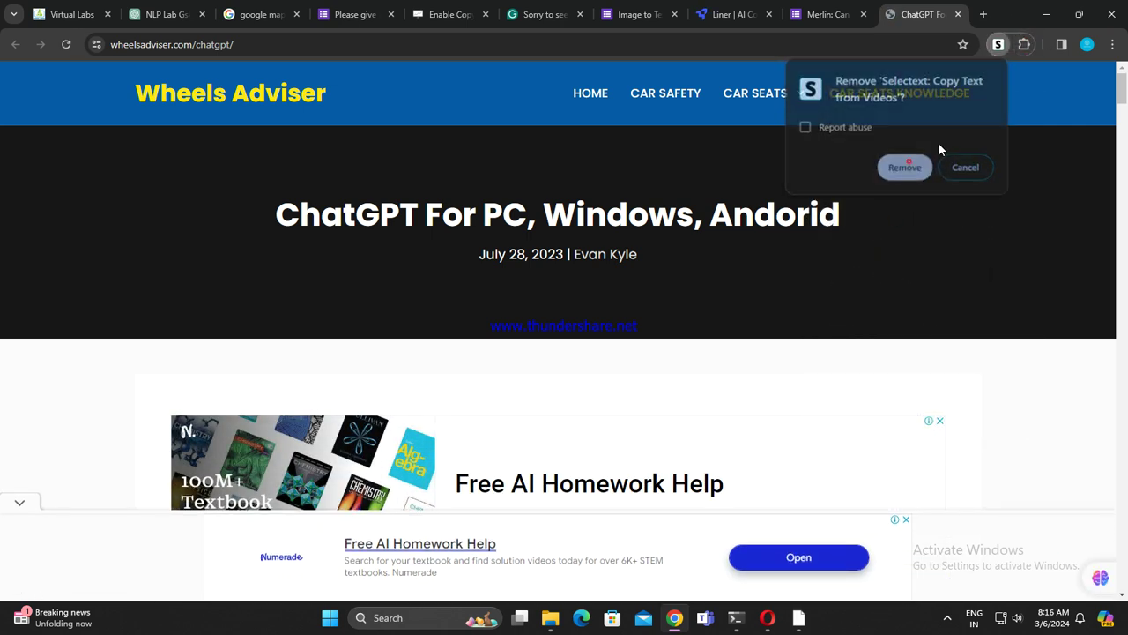
pyautogui.click(1023, 44)
pyautogui.click(992, 154)
pyautogui.click(884, 248)
pyautogui.click(904, 167)
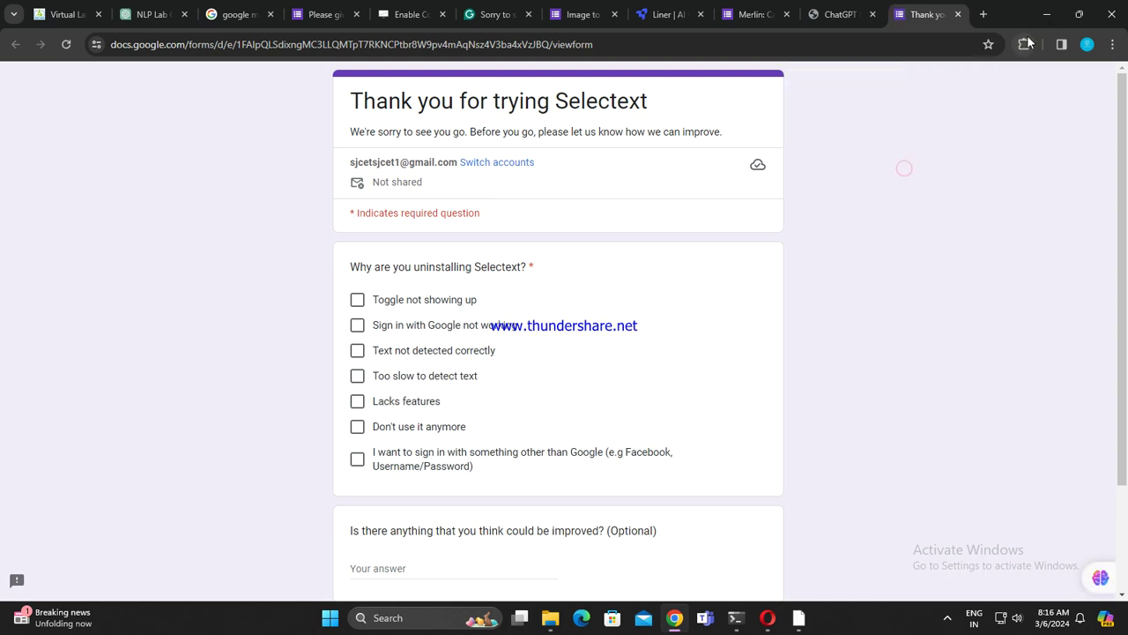
# Step: Remove the Sider, Text To Speech and Text.ai extensions
pyautogui.click(1025, 44)
pyautogui.click(992, 155)
pyautogui.click(866, 268)
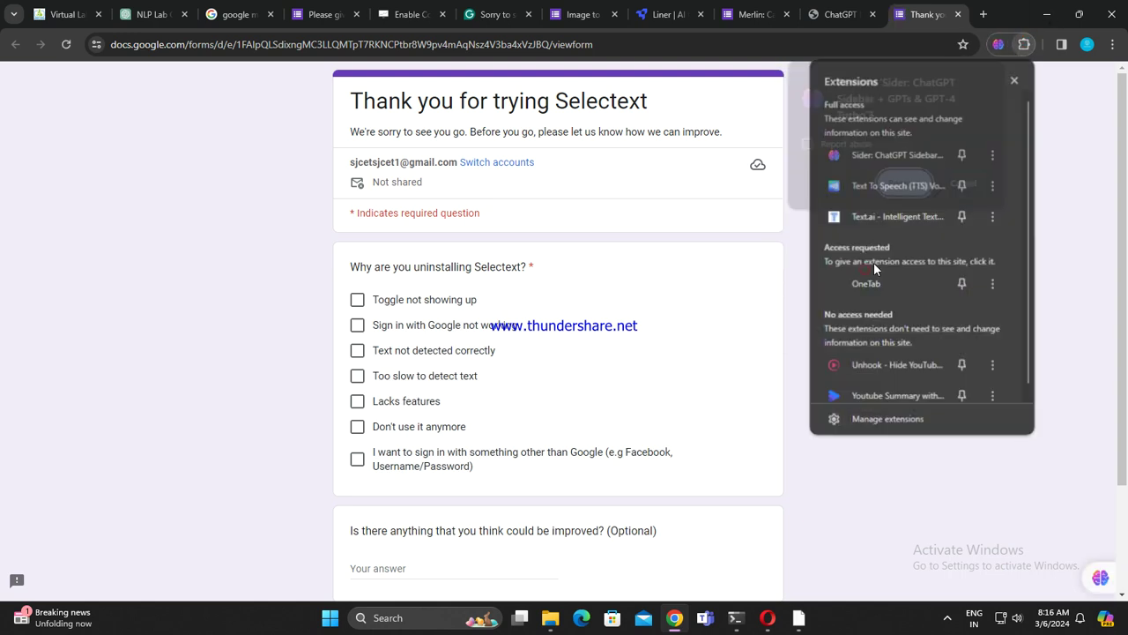
pyautogui.click(898, 185)
pyautogui.click(1029, 44)
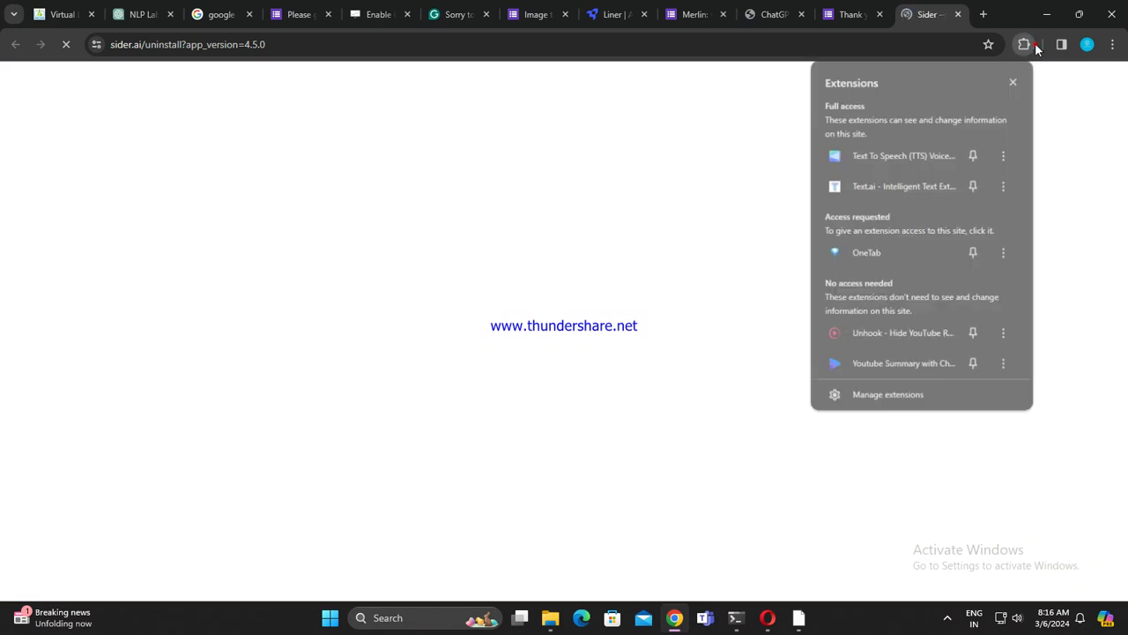
pyautogui.click(1005, 154)
pyautogui.click(884, 269)
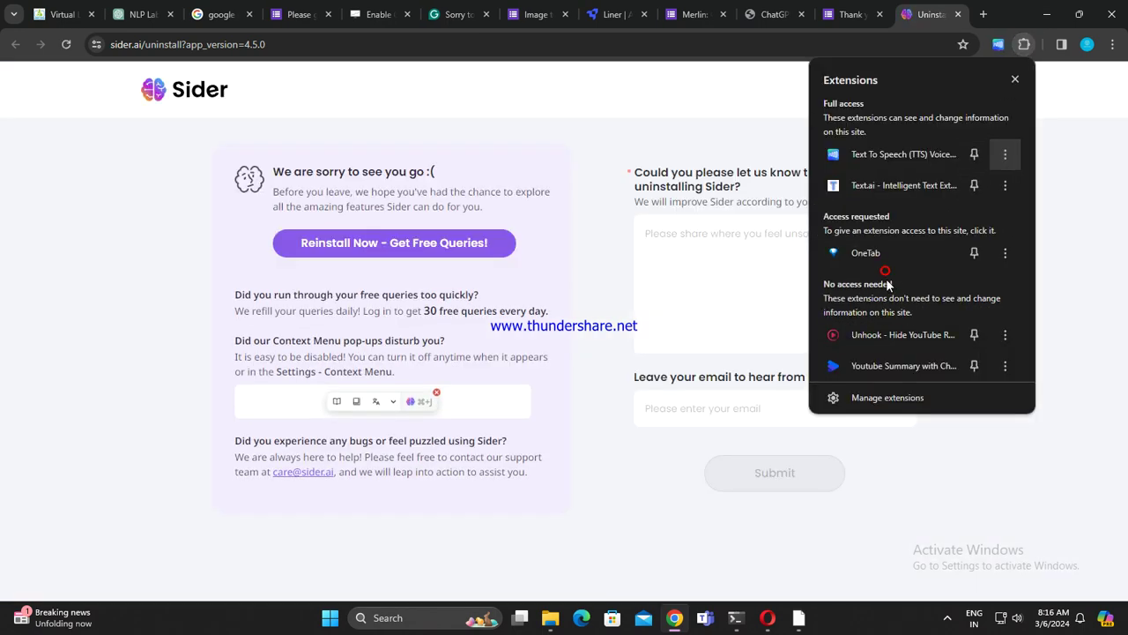
pyautogui.click(904, 168)
pyautogui.click(1024, 44)
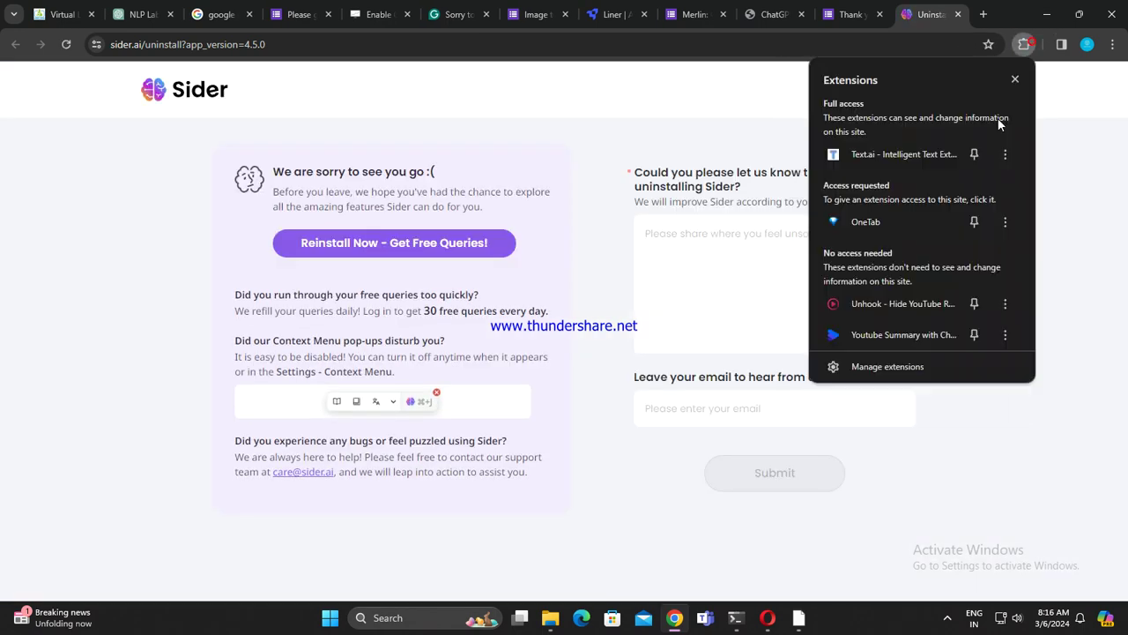
pyautogui.click(1005, 154)
pyautogui.click(884, 245)
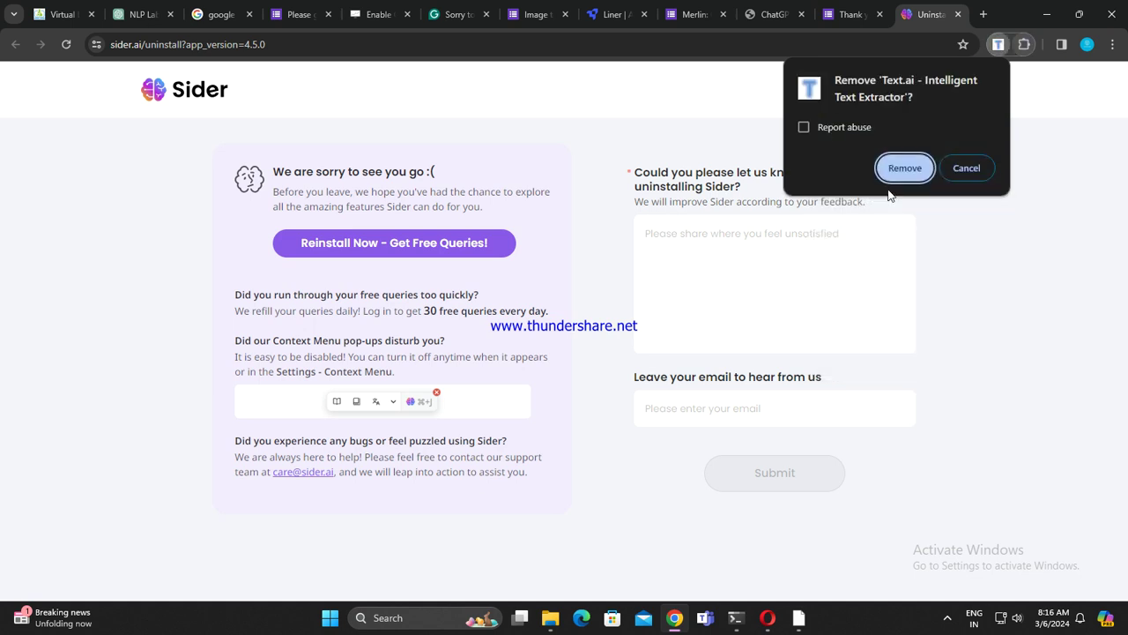
pyautogui.click(905, 167)
# Step: Remove the OneTab and Unhook extensions, then start removing YouTube Summary
pyautogui.click(1024, 45)
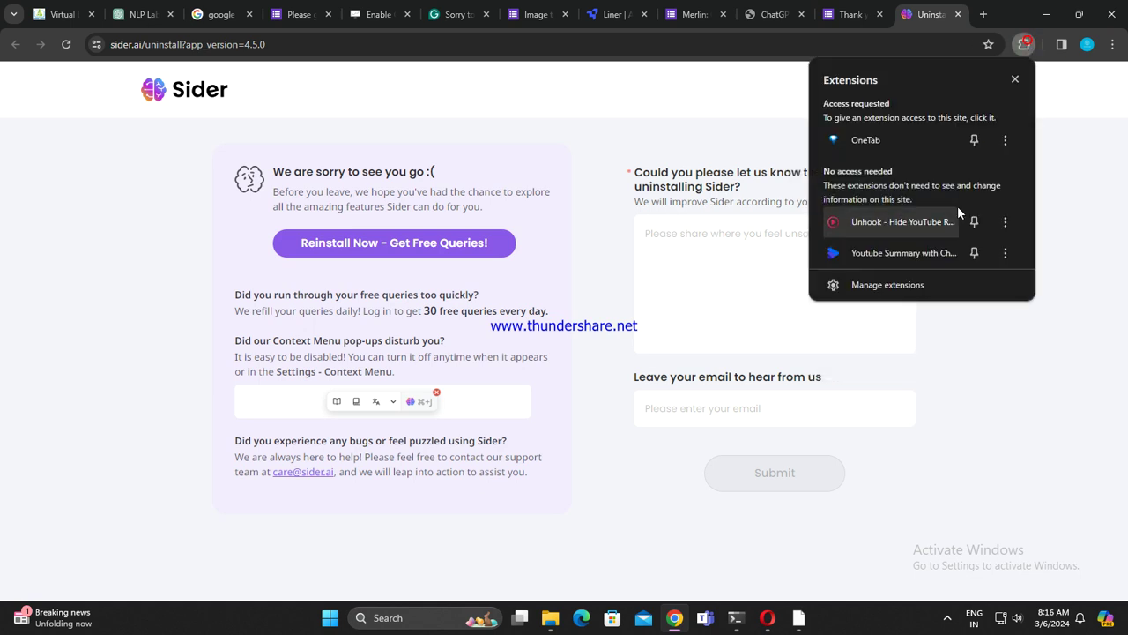
pyautogui.click(1002, 140)
pyautogui.click(908, 287)
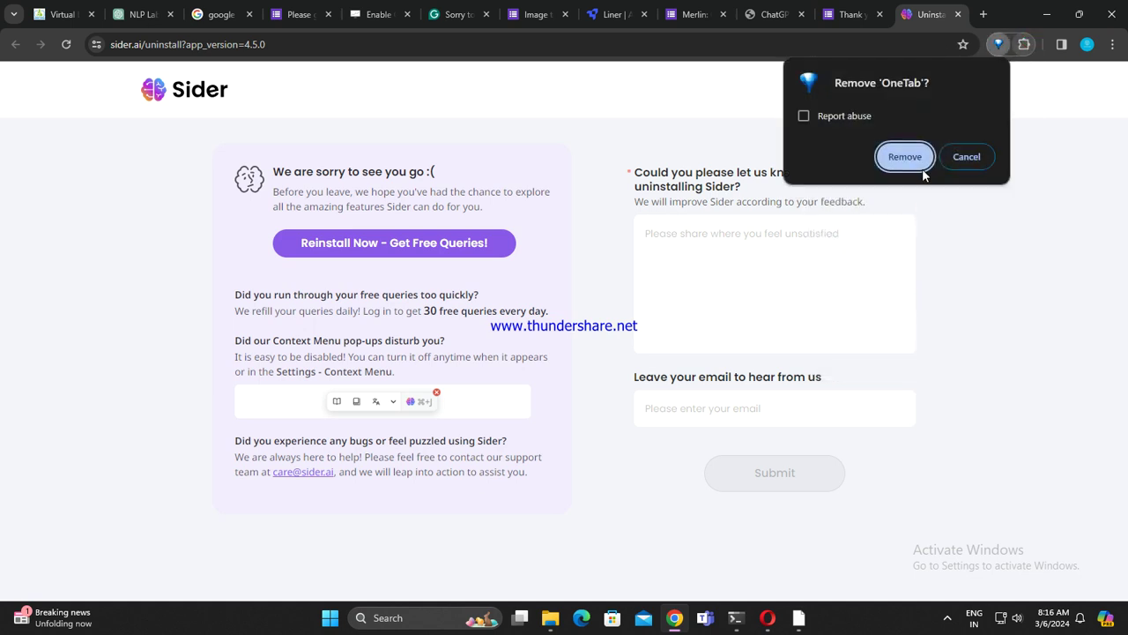
pyautogui.click(902, 157)
pyautogui.click(1024, 44)
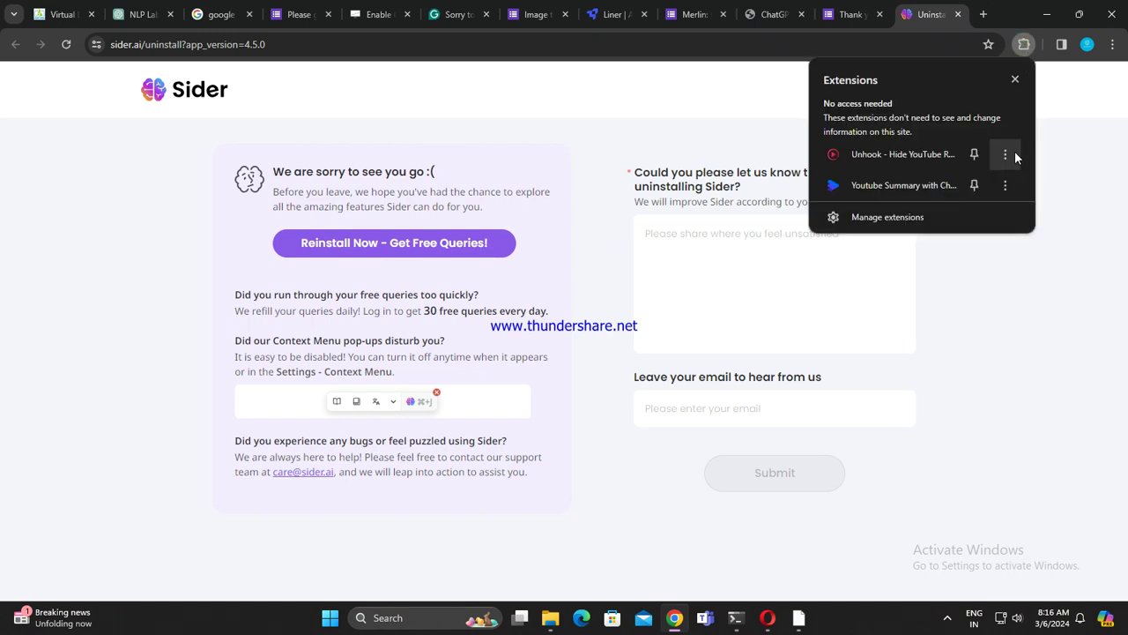
pyautogui.click(1014, 156)
pyautogui.click(860, 252)
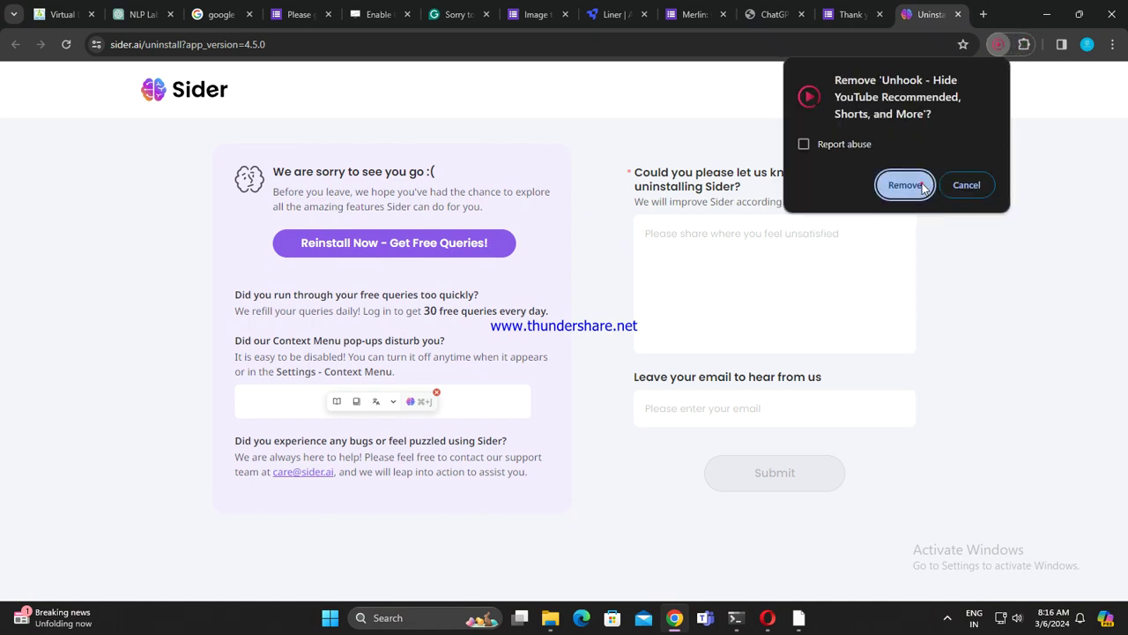
pyautogui.click(905, 185)
pyautogui.click(1027, 46)
pyautogui.click(1005, 155)
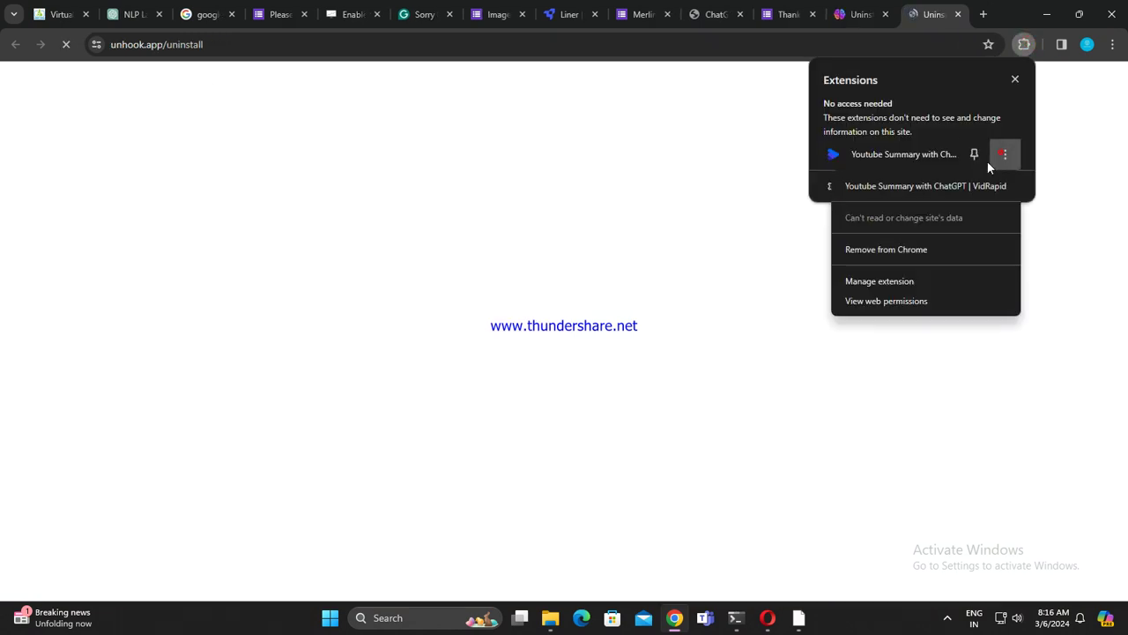
pyautogui.click(885, 252)
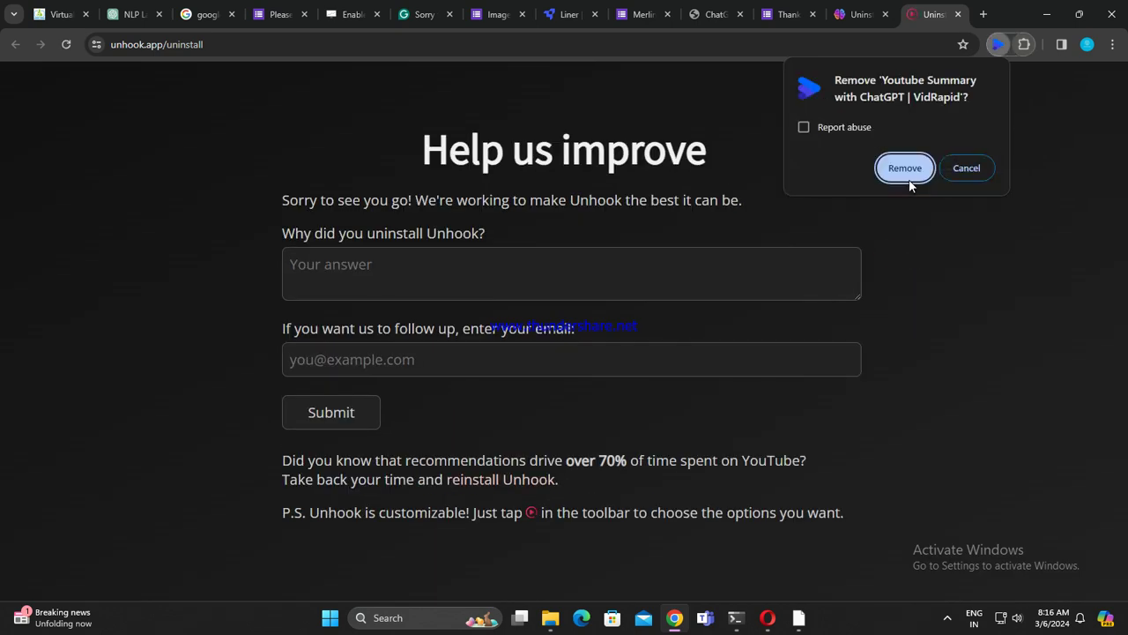
# Step: Close the ten leftover uninstall and feedback survey tabs
pyautogui.click(284, 14)
pyautogui.click(304, 14)
pyautogui.click(305, 15)
pyautogui.click(305, 16)
pyautogui.click(309, 14)
pyautogui.click(307, 14)
pyautogui.click(306, 14)
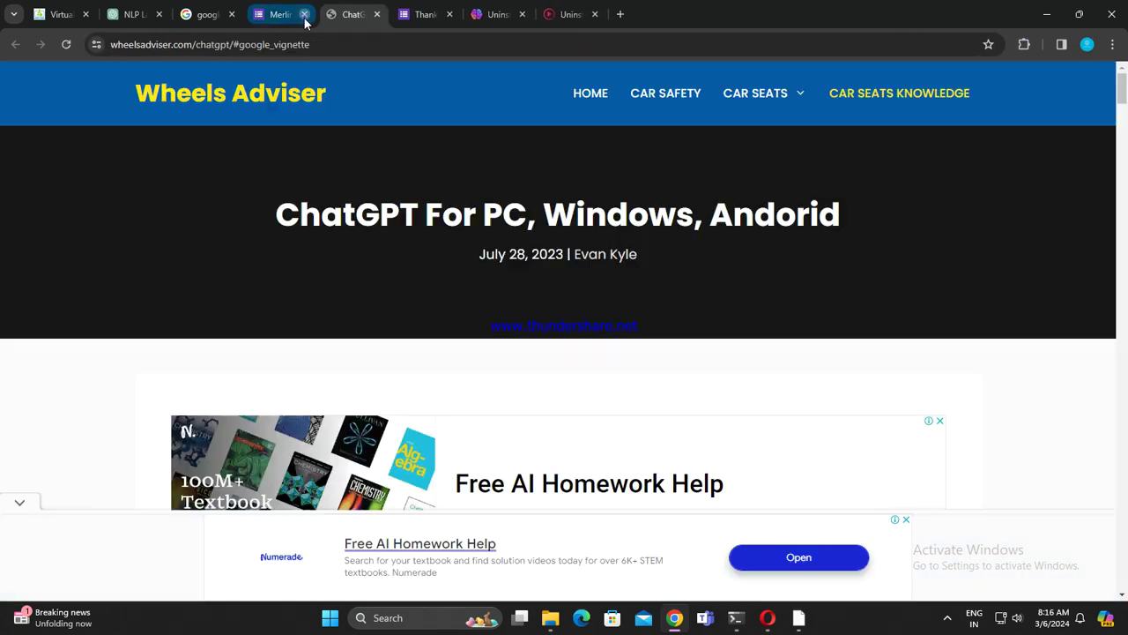
pyautogui.click(306, 14)
pyautogui.click(305, 14)
pyautogui.click(304, 14)
pyautogui.click(304, 15)
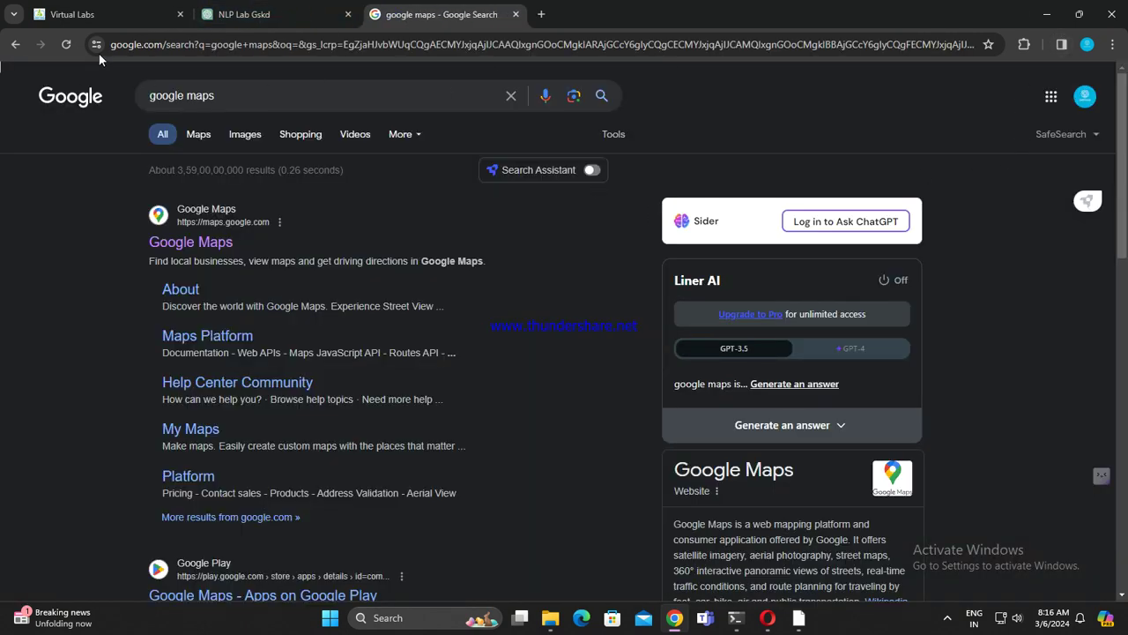
# Step: Remove the VidRapid YouTube Summary extension, reload the results, and open the Gmail related search
pyautogui.click(1024, 44)
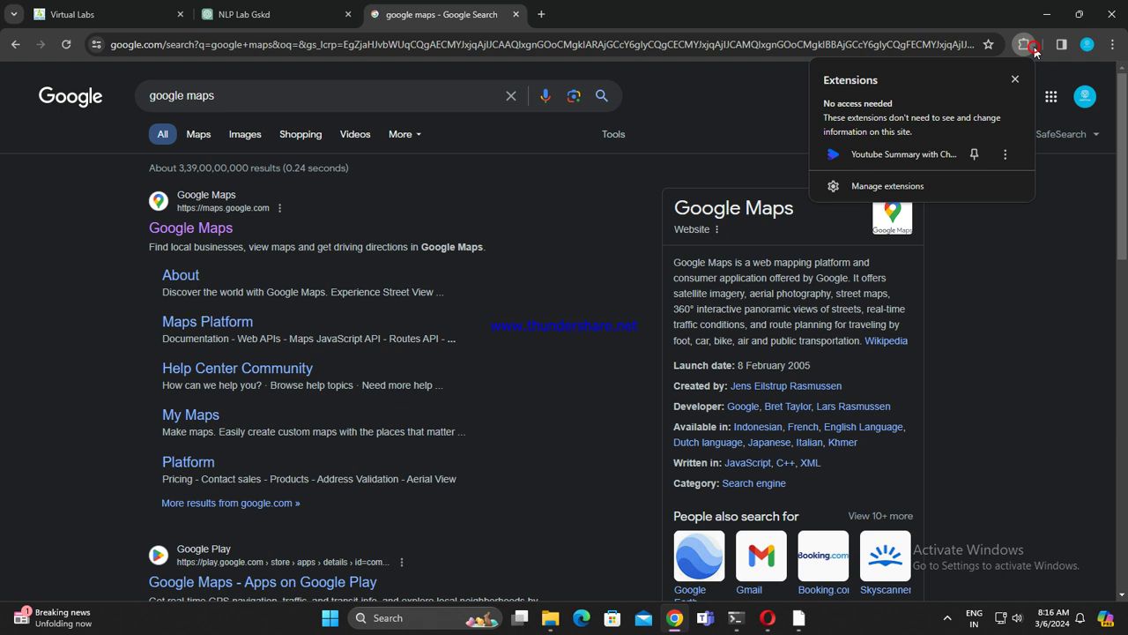
pyautogui.click(1005, 155)
pyautogui.click(892, 251)
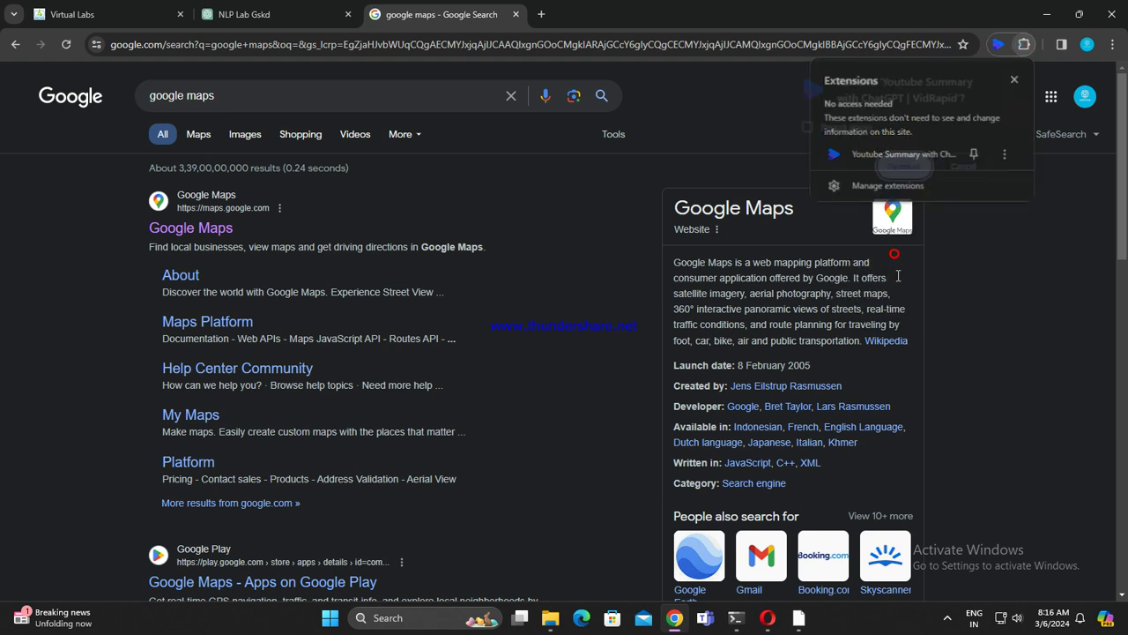
pyautogui.click(902, 172)
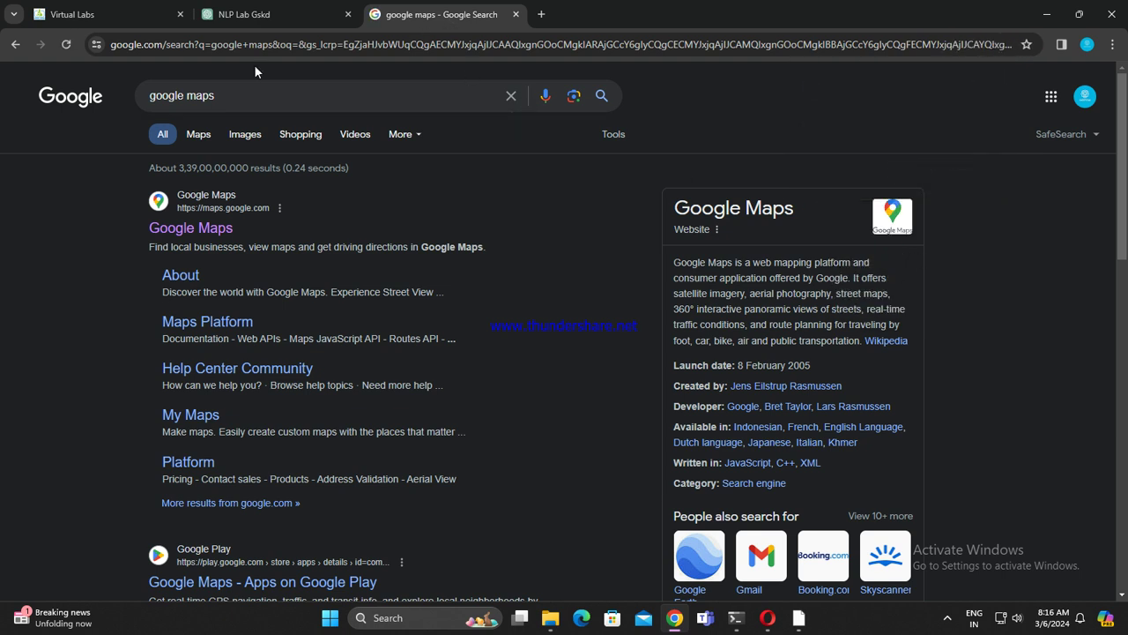
pyautogui.click(66, 49)
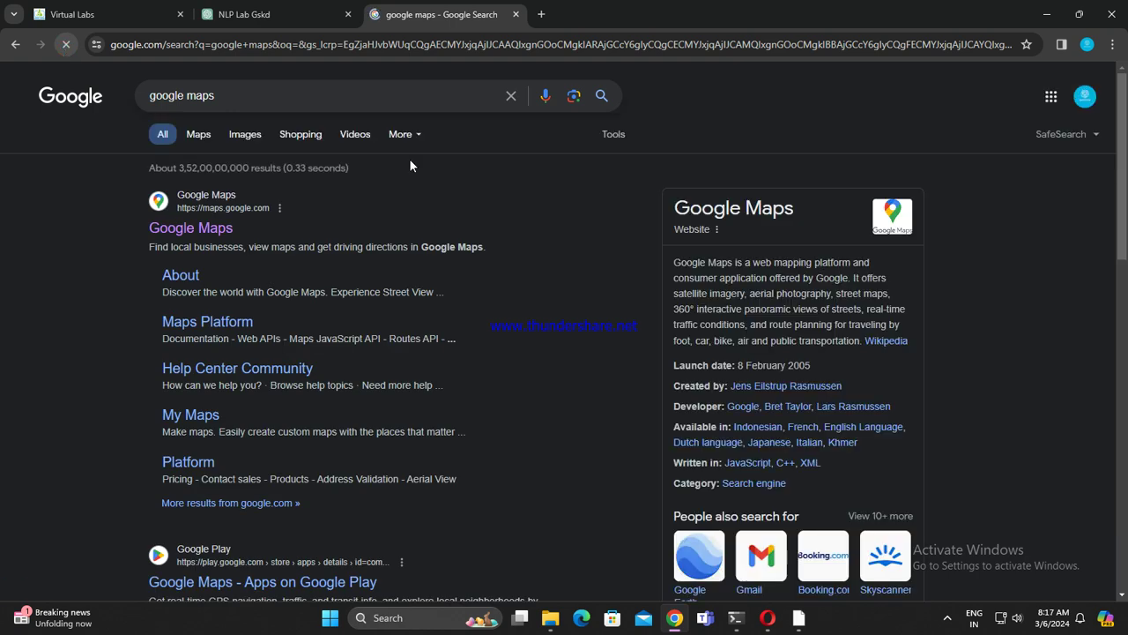
pyautogui.click(745, 560)
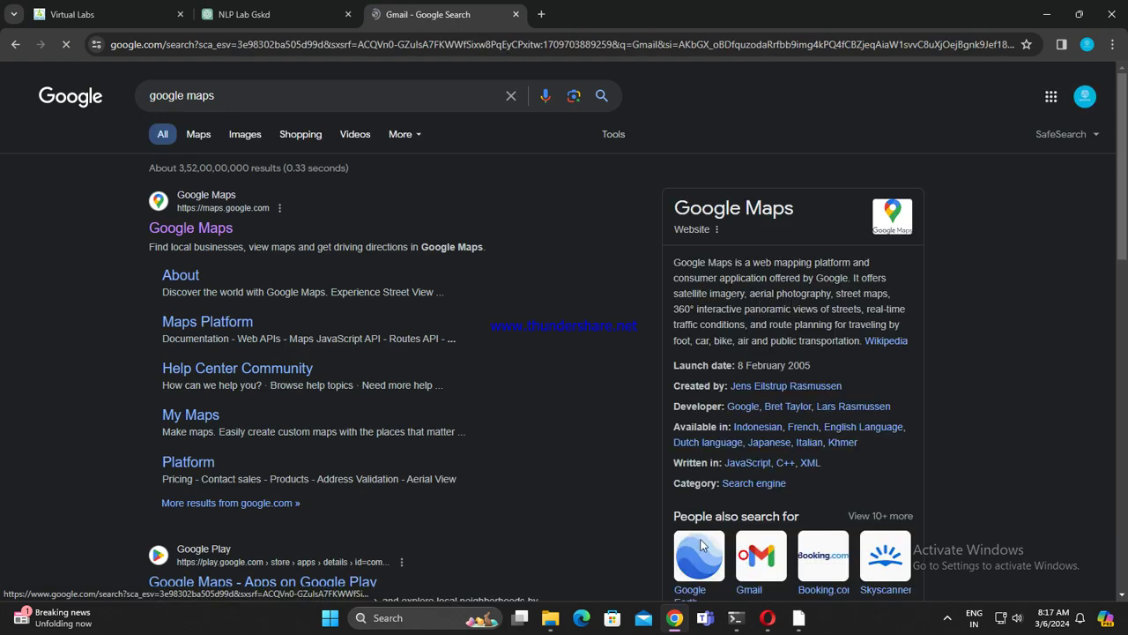
# Step: Back in Google Maps, search for Chinnapendekal and hide its details panel
pyautogui.click(22, 49)
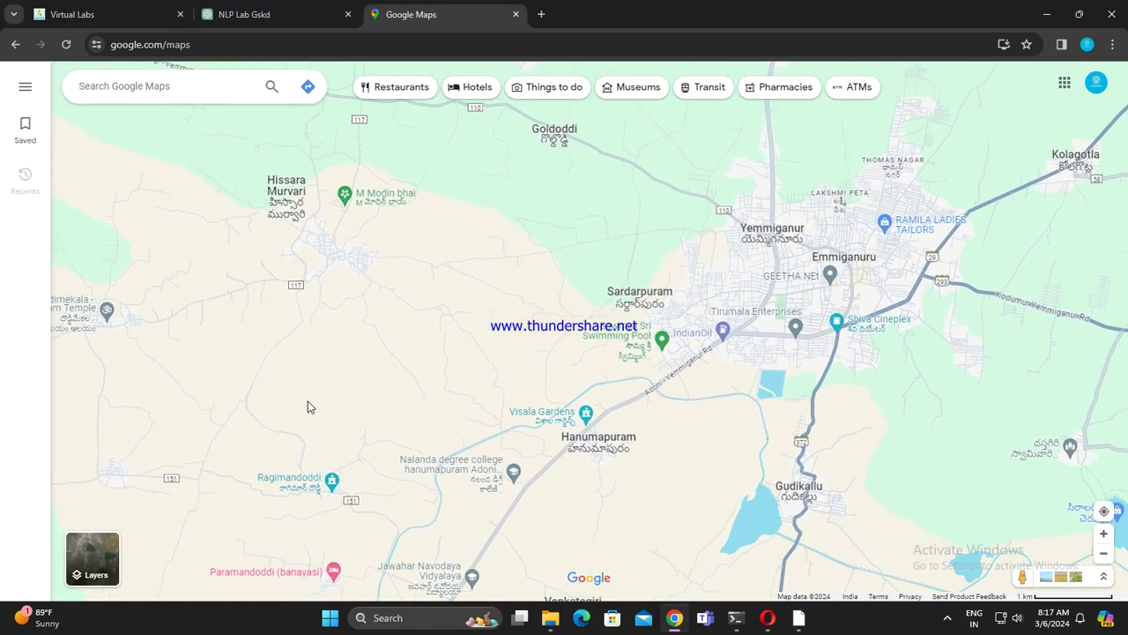
pyautogui.click(117, 77)
pyautogui.click(146, 123)
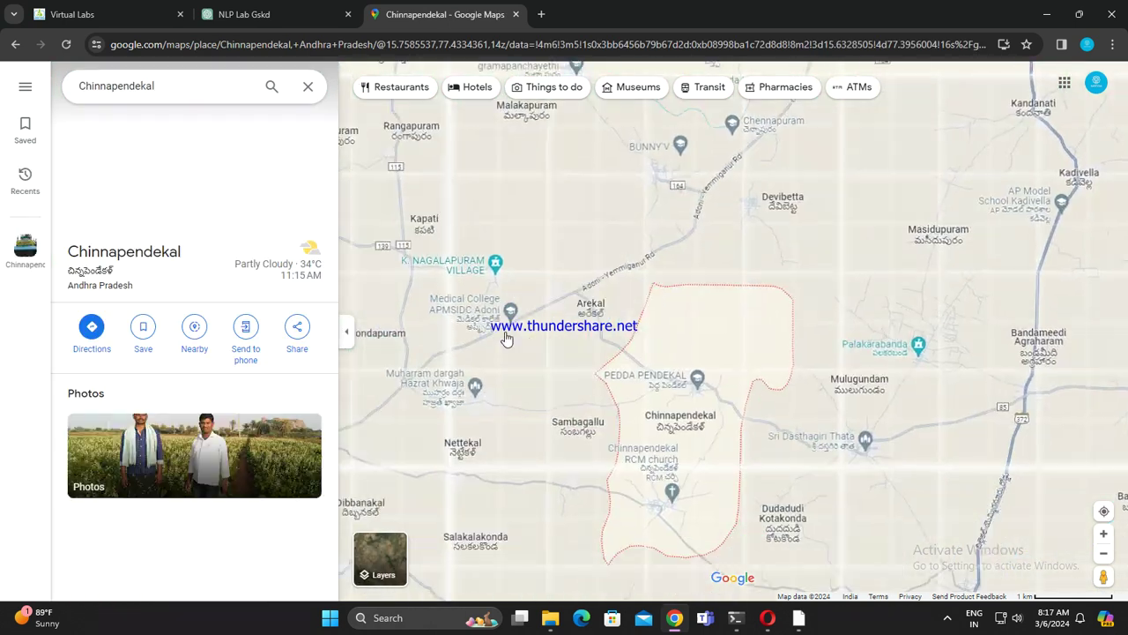
pyautogui.click(349, 332)
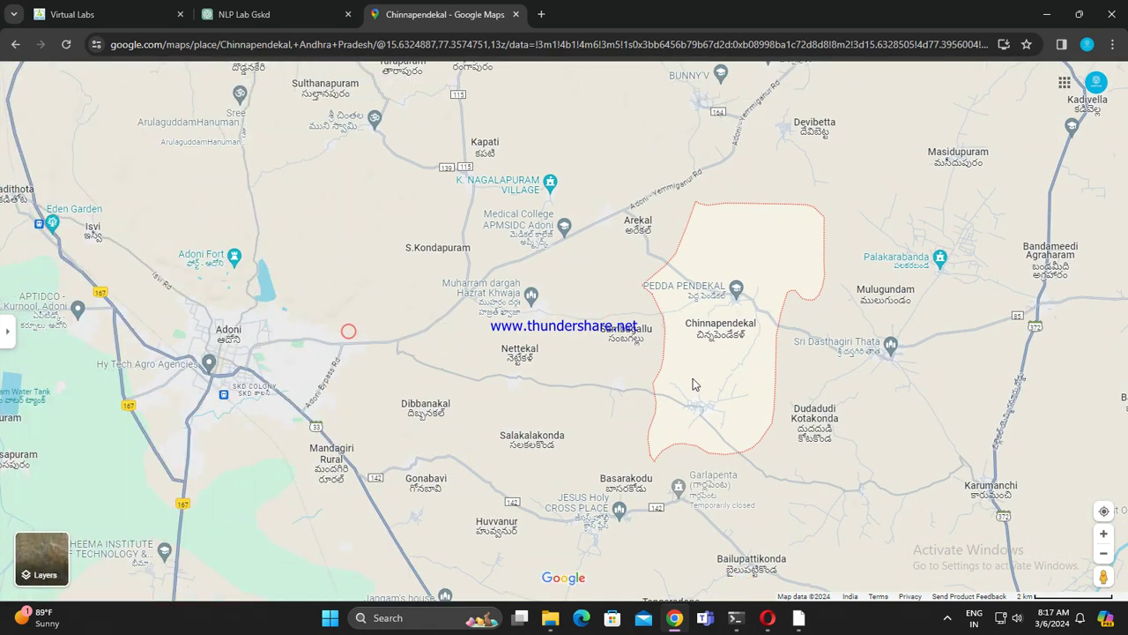
pyautogui.scroll(2, 728, 349)
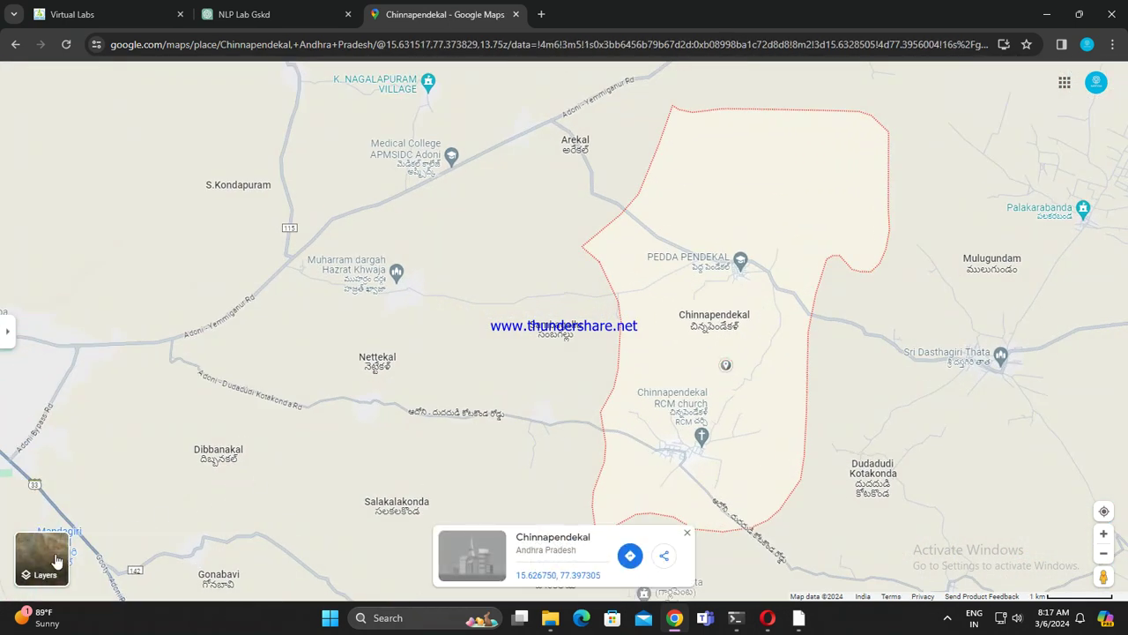
# Step: Switch to satellite imagery, zoom in, and open the Gskd Tution place details
pyautogui.click(41, 558)
pyautogui.scroll(3, 668, 413)
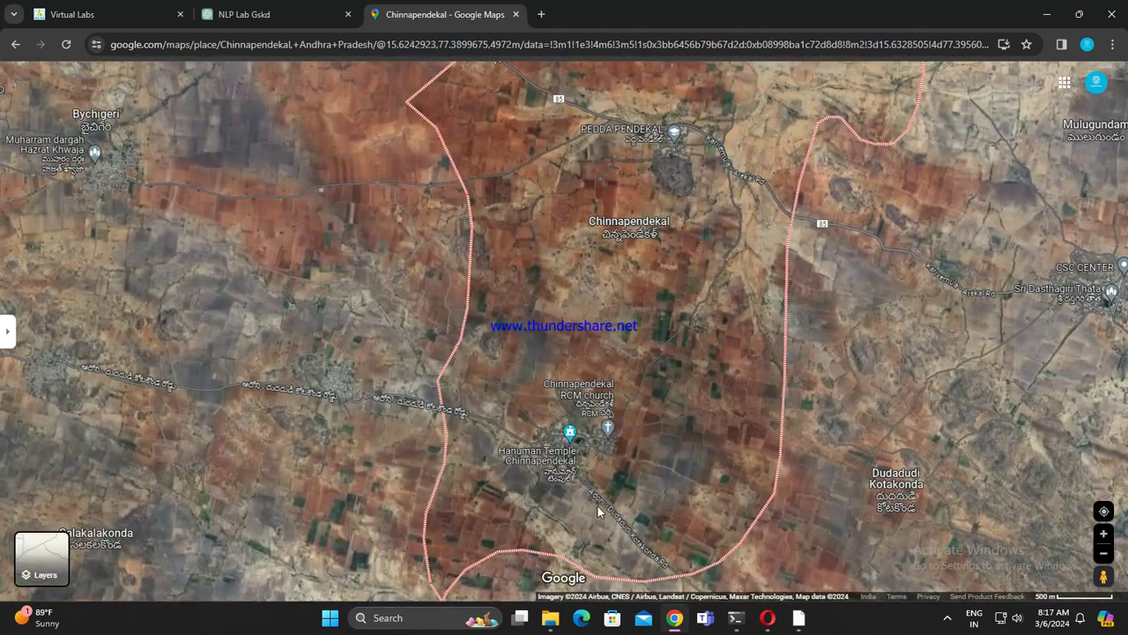
pyautogui.scroll(3, 646, 413)
pyautogui.scroll(4, 646, 414)
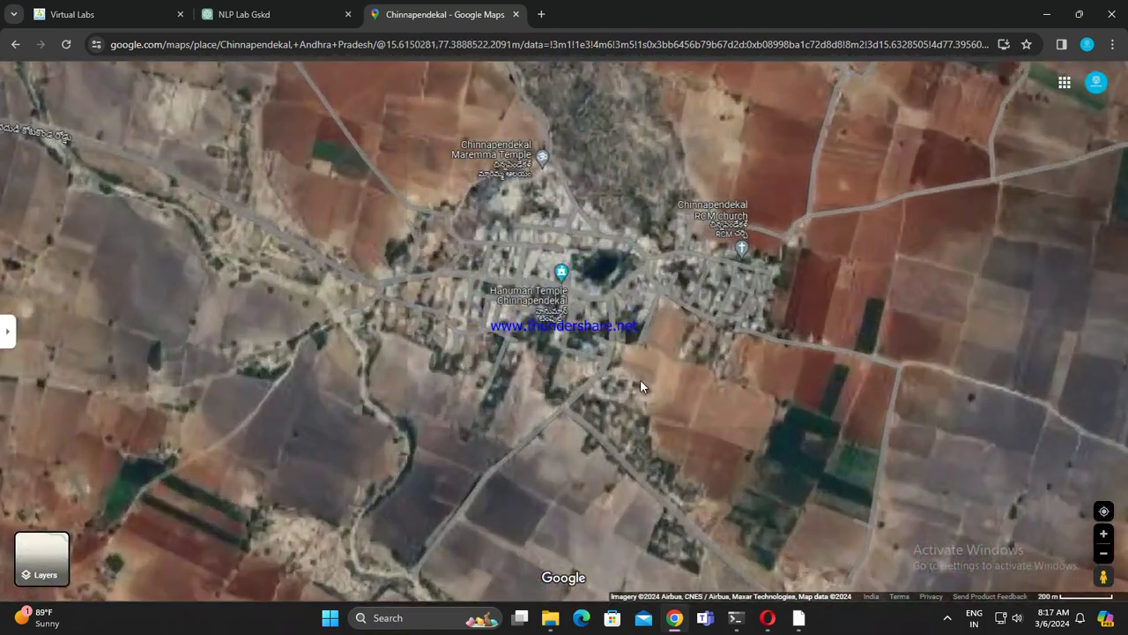
pyautogui.scroll(3, 587, 396)
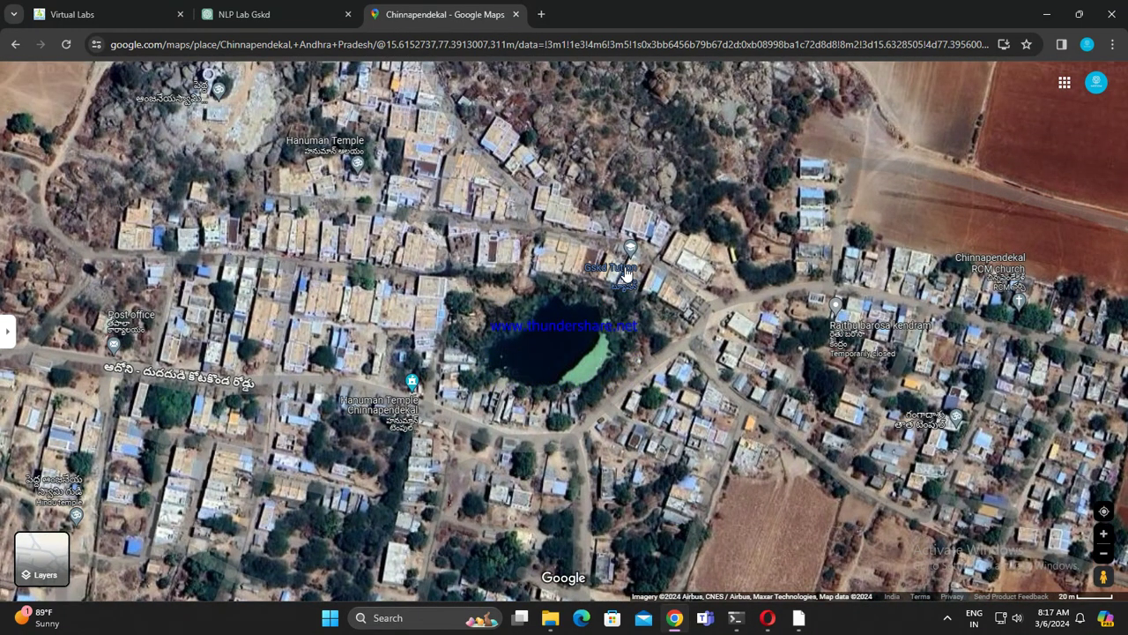
pyautogui.click(626, 272)
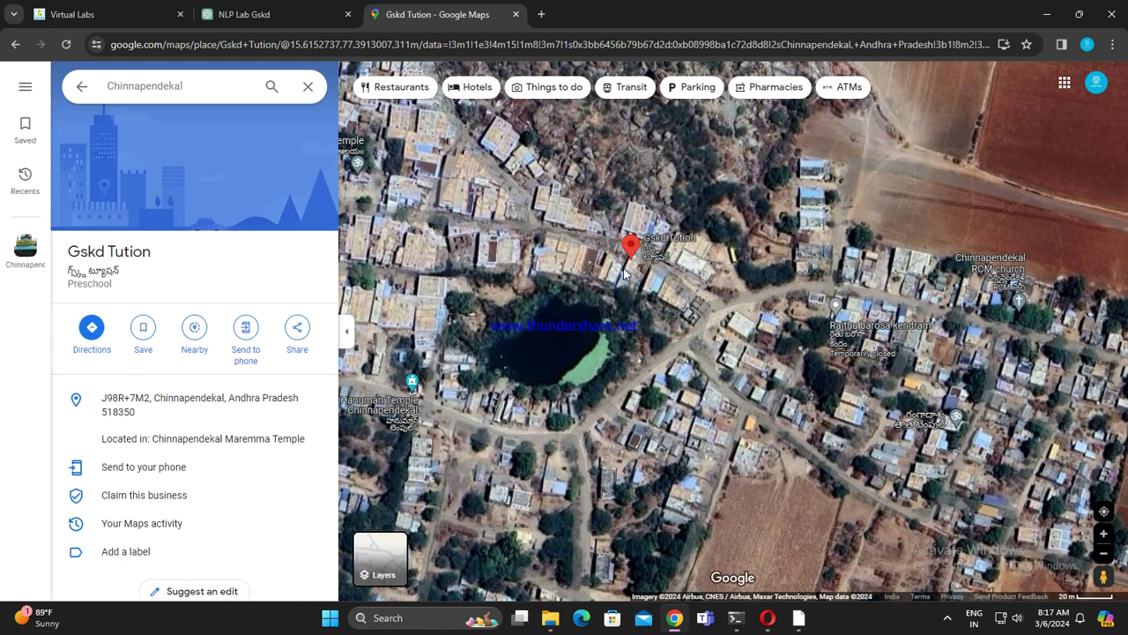
# Step: Upload both SJCET5746 images from the Gskd folder as Gskd Tution photos
pyautogui.scroll(-3, 211, 407)
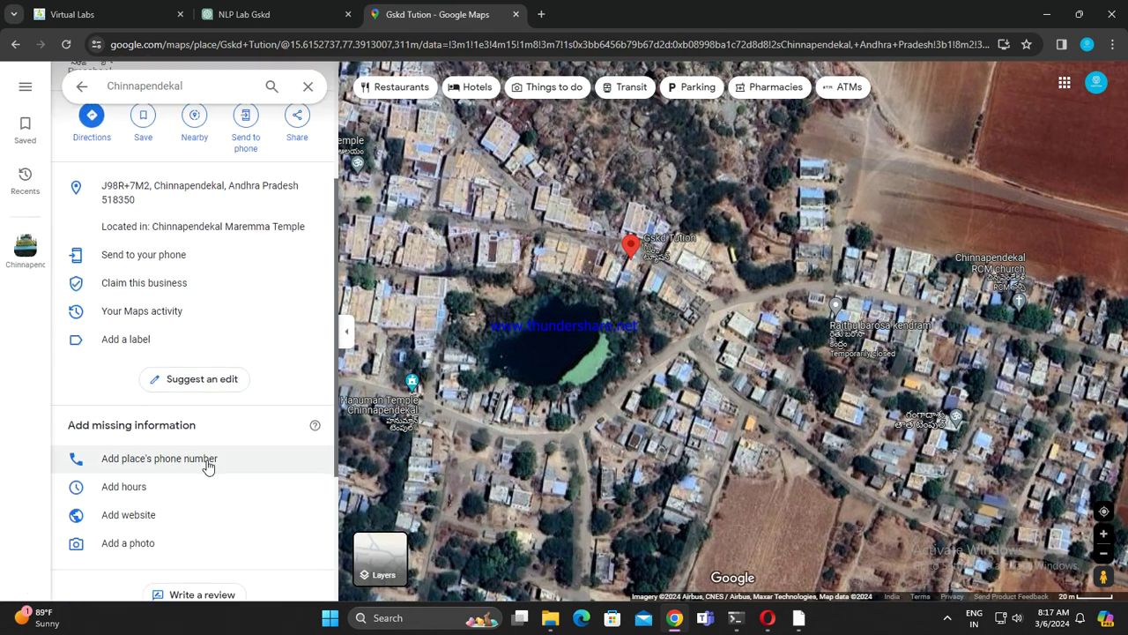
pyautogui.scroll(-3, 208, 466)
pyautogui.click(104, 320)
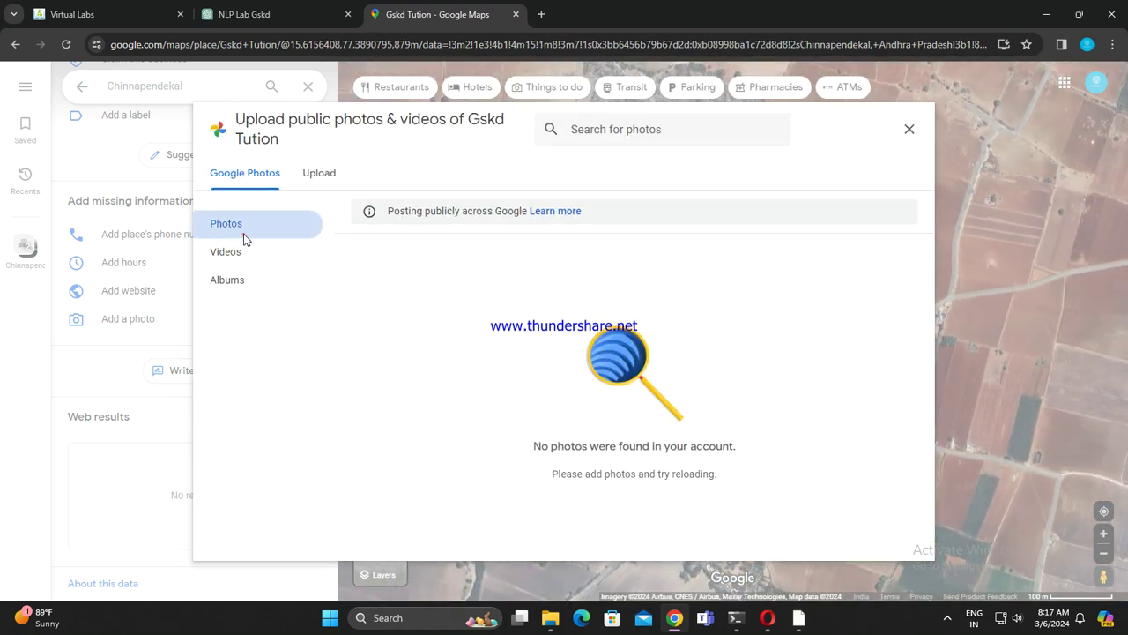
pyautogui.click(326, 181)
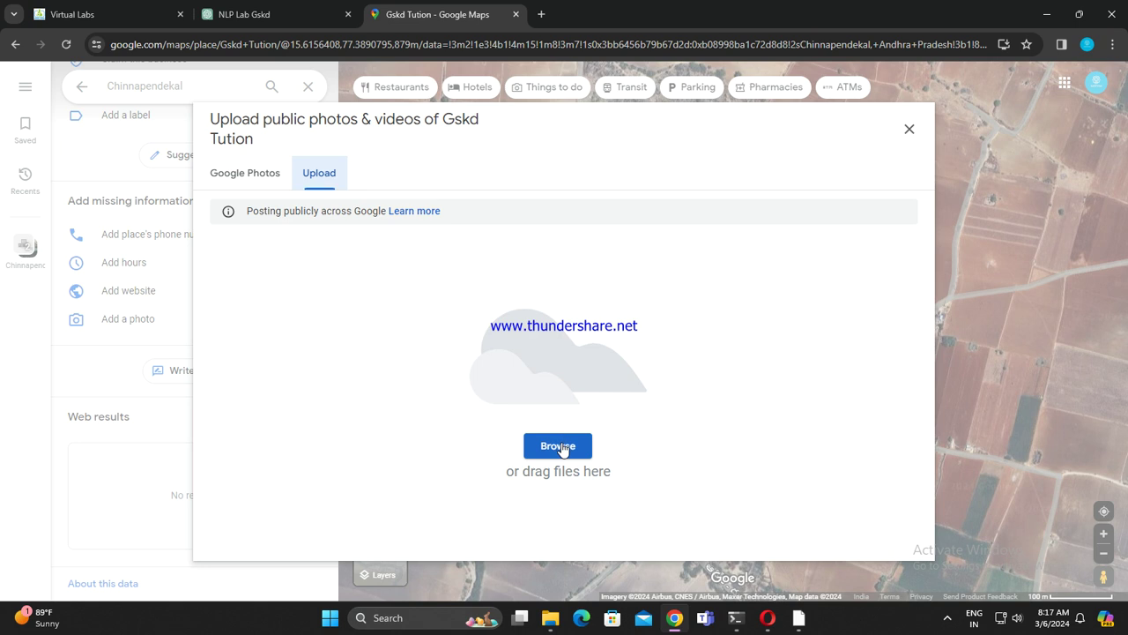
pyautogui.click(559, 446)
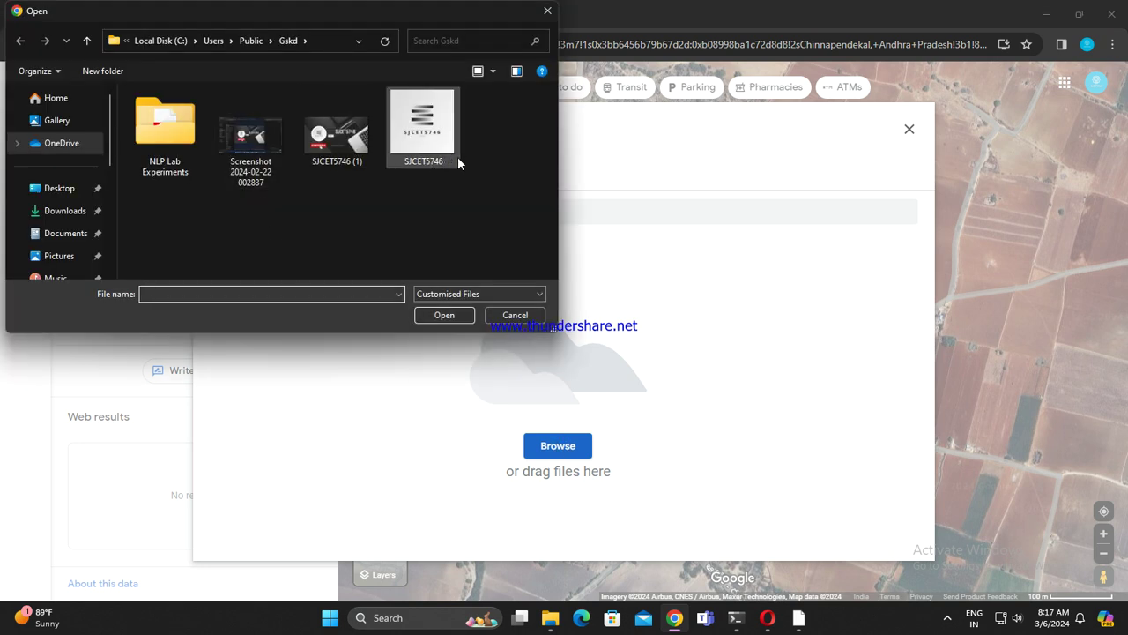
pyautogui.click(410, 122)
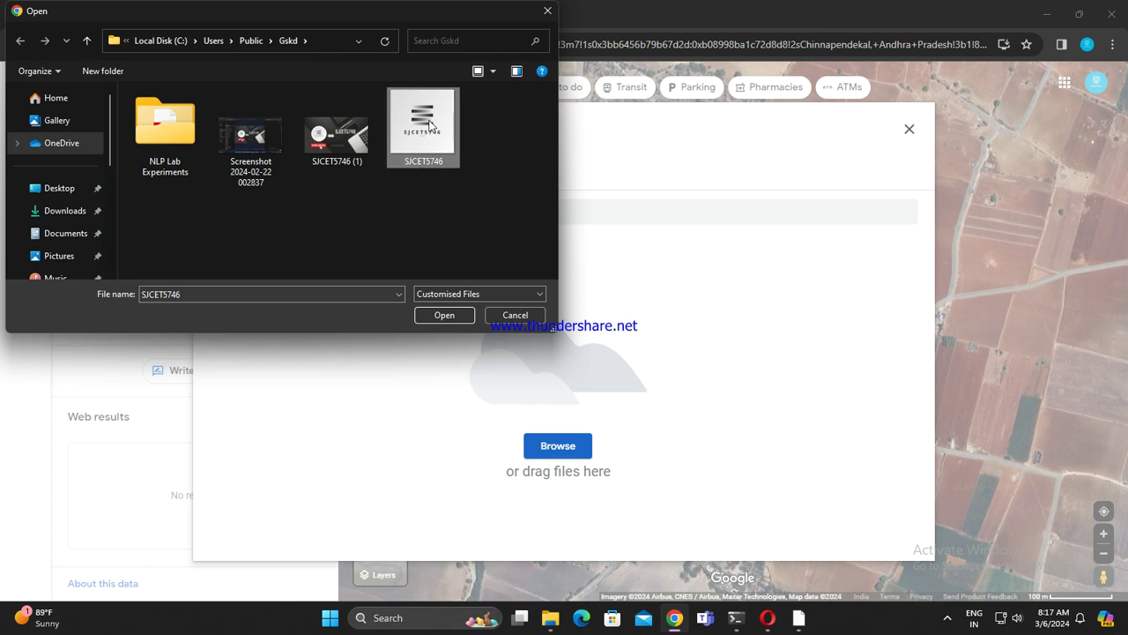
pyautogui.moveTo(448, 205); pyautogui.dragTo(347, 133)
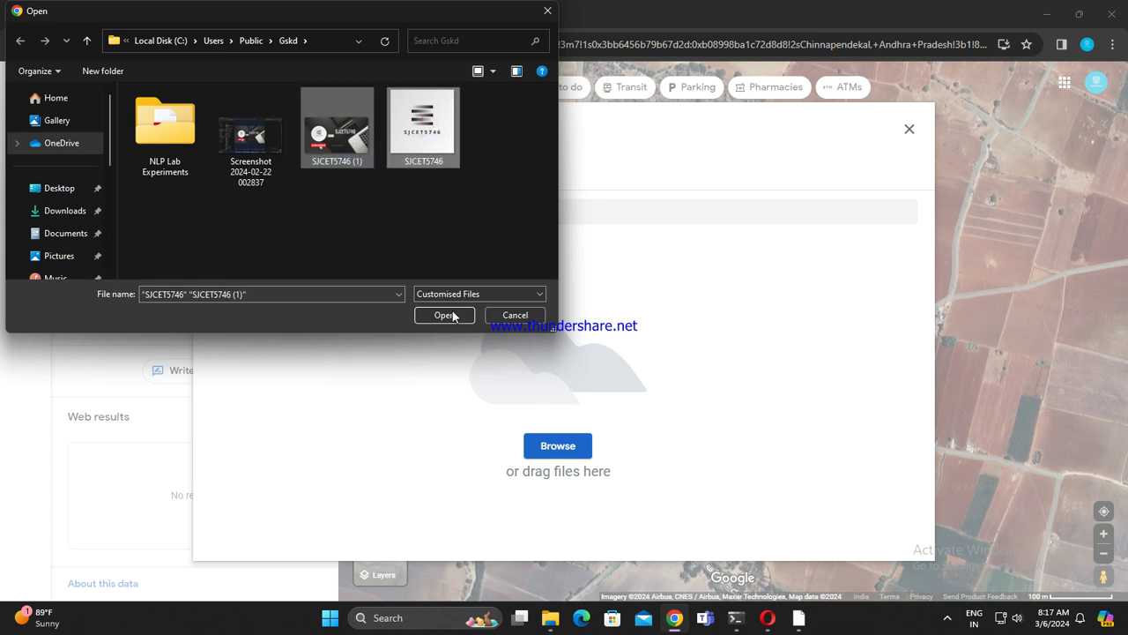
pyautogui.click(444, 316)
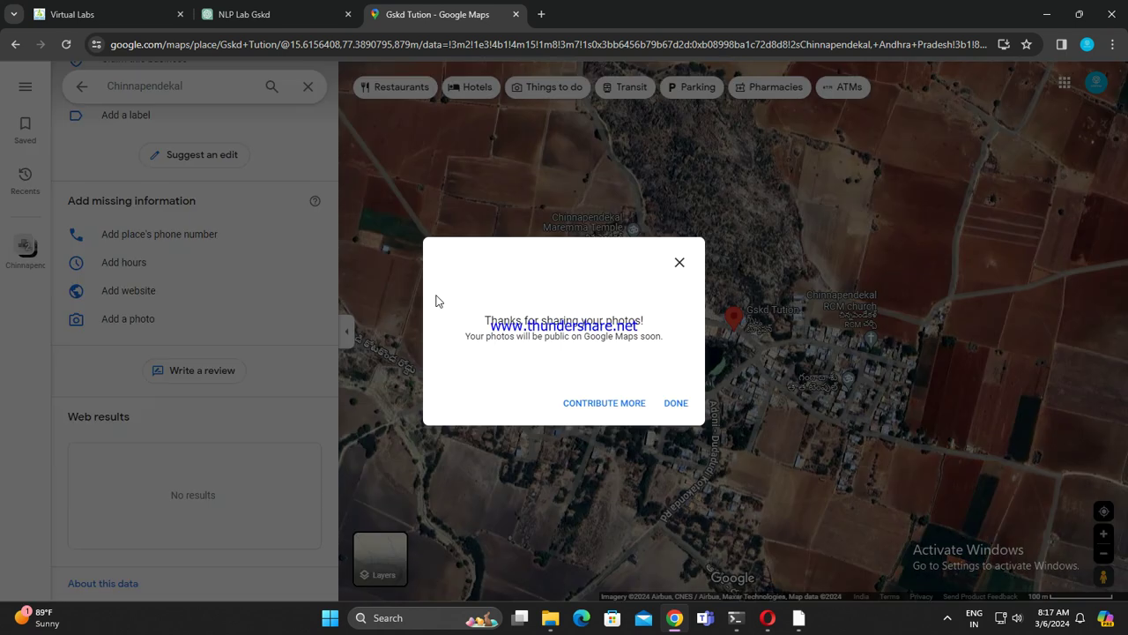
pyautogui.click(675, 405)
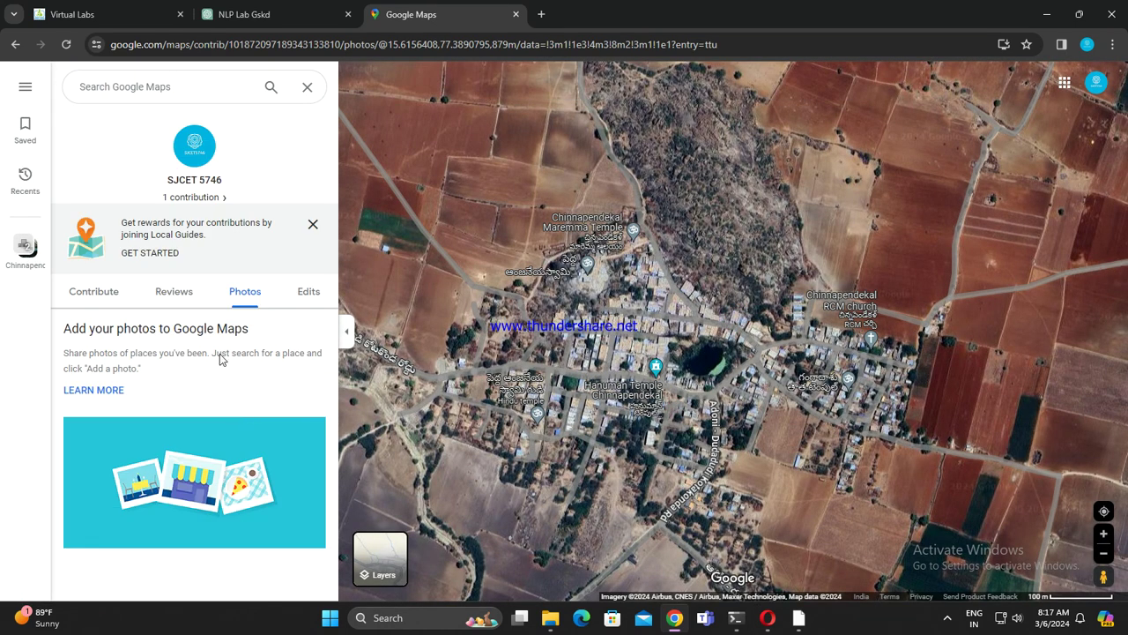
# Step: Browse your Reviews, Photos and Edits, expanding the accepted Gskd Tution edits
pyautogui.click(181, 295)
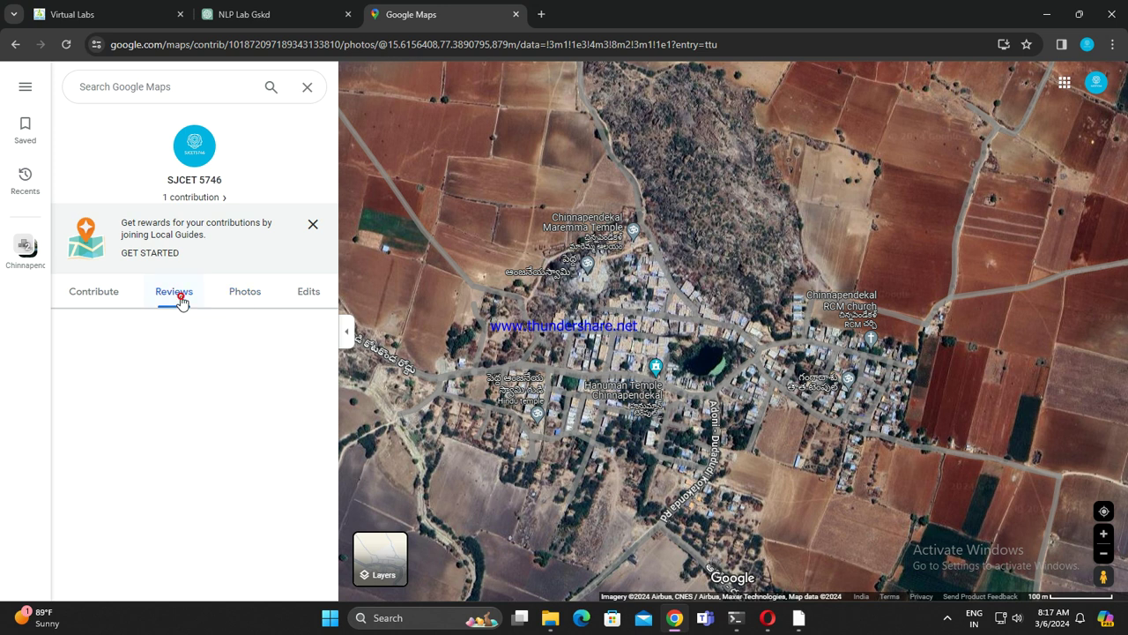
pyautogui.click(244, 305)
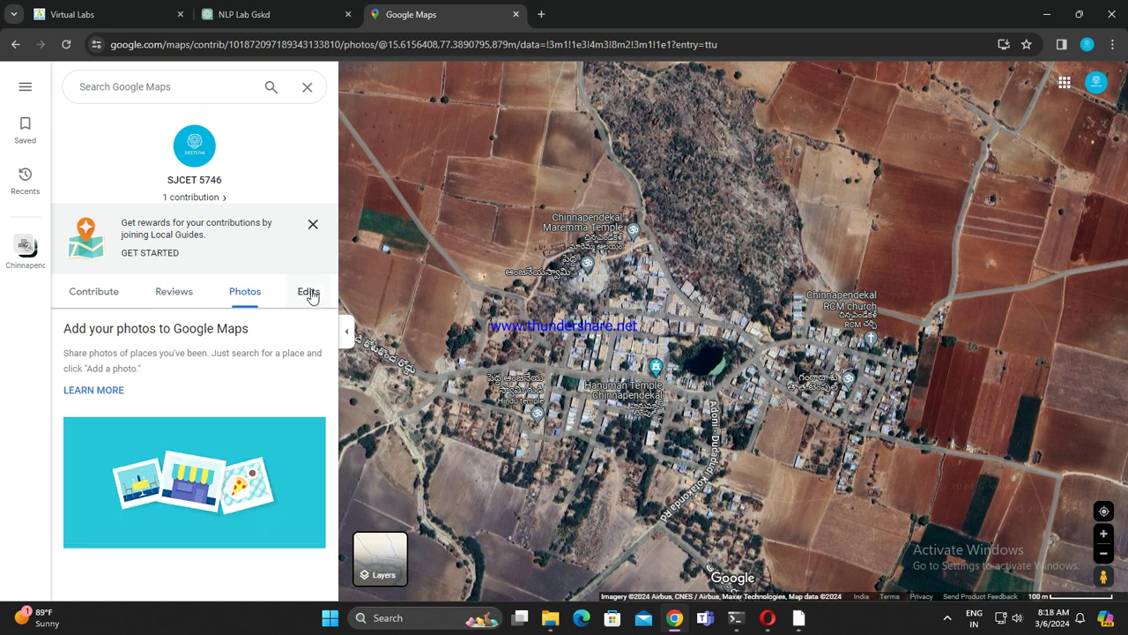
pyautogui.click(308, 293)
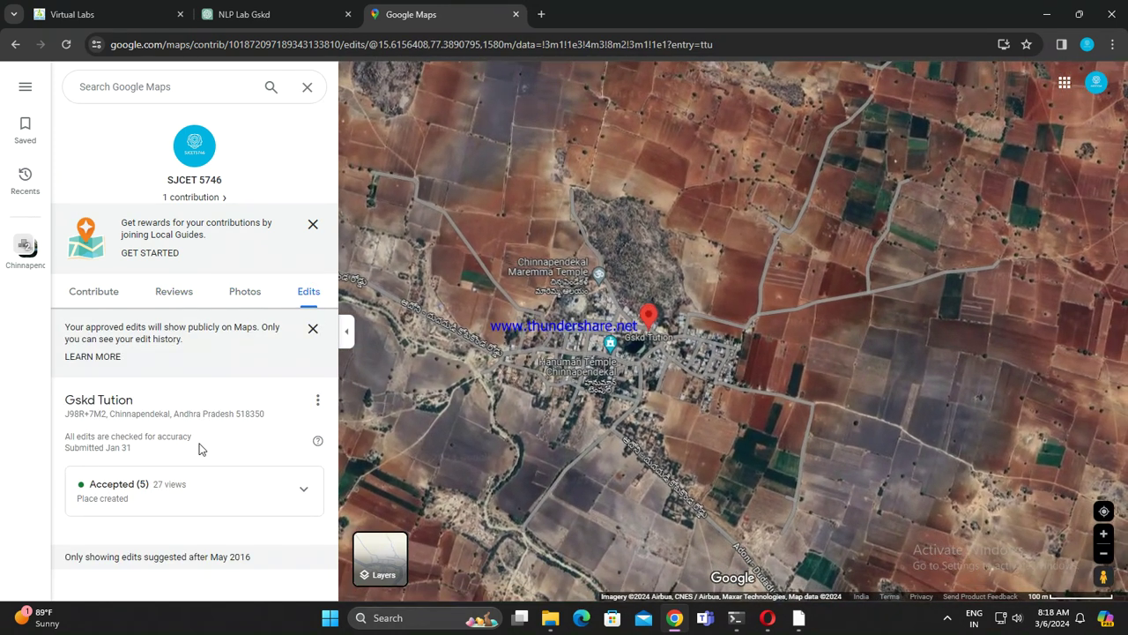
pyautogui.click(303, 488)
pyautogui.scroll(-2, 255, 492)
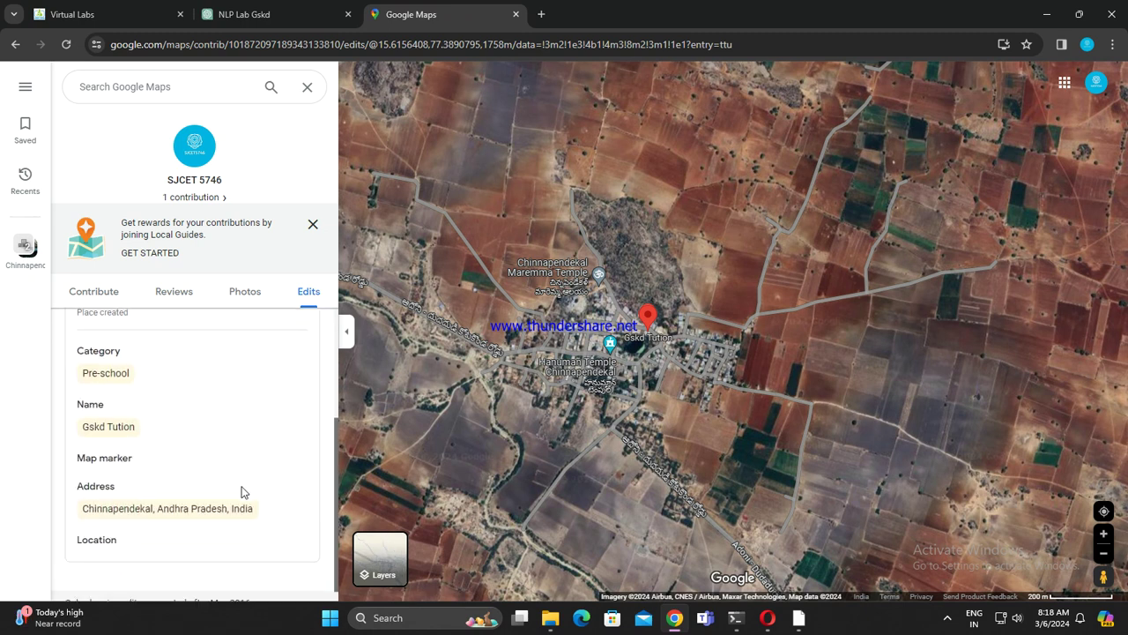
pyautogui.scroll(3, 250, 498)
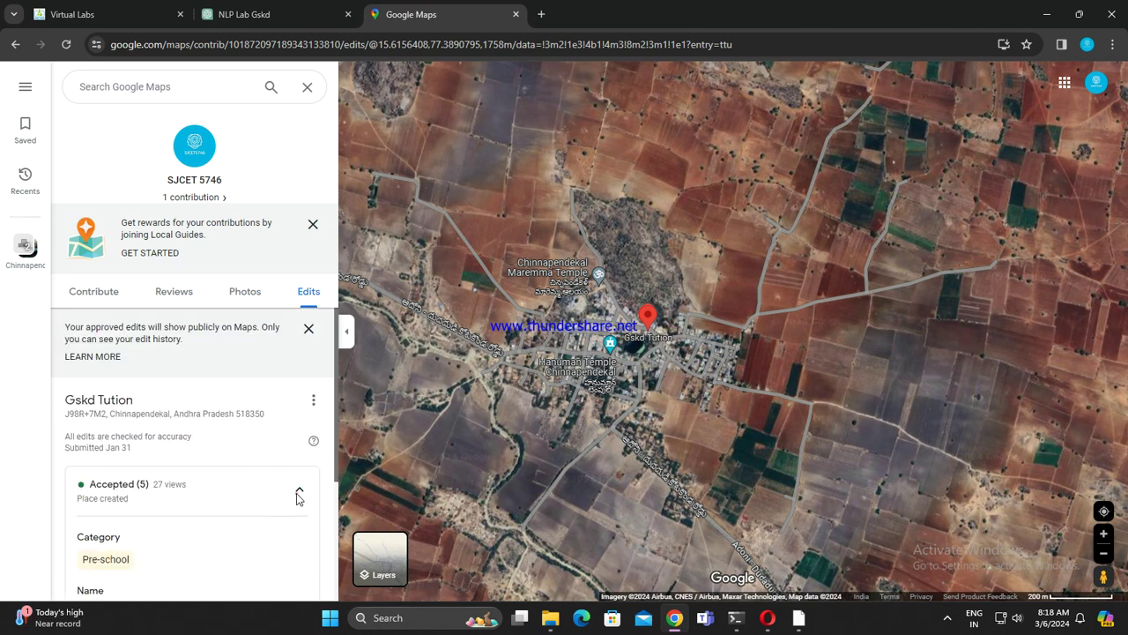
pyautogui.click(299, 493)
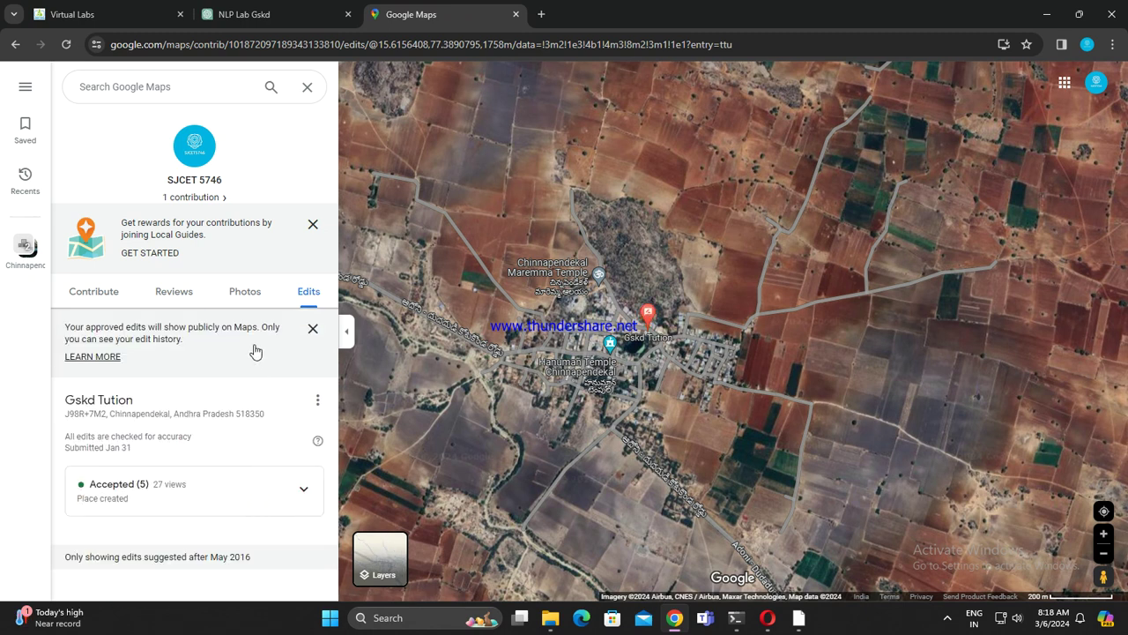
# Step: Revisit Photos and Reviews, open Contribute, and dismiss the Local Guides rewards banner
pyautogui.click(245, 295)
pyautogui.click(167, 300)
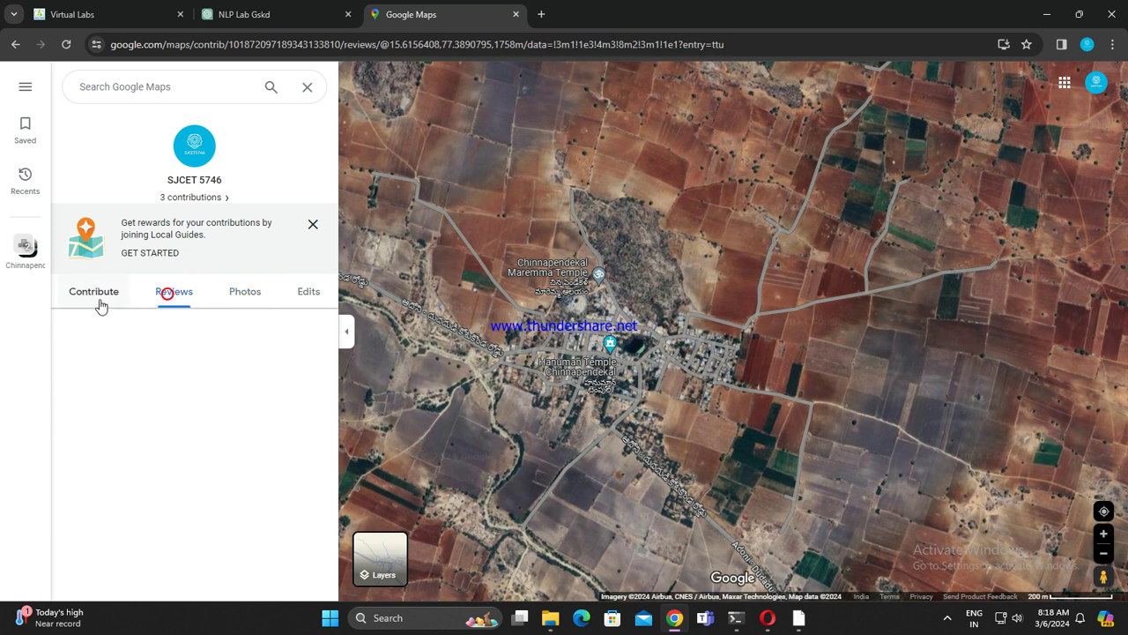
pyautogui.click(96, 297)
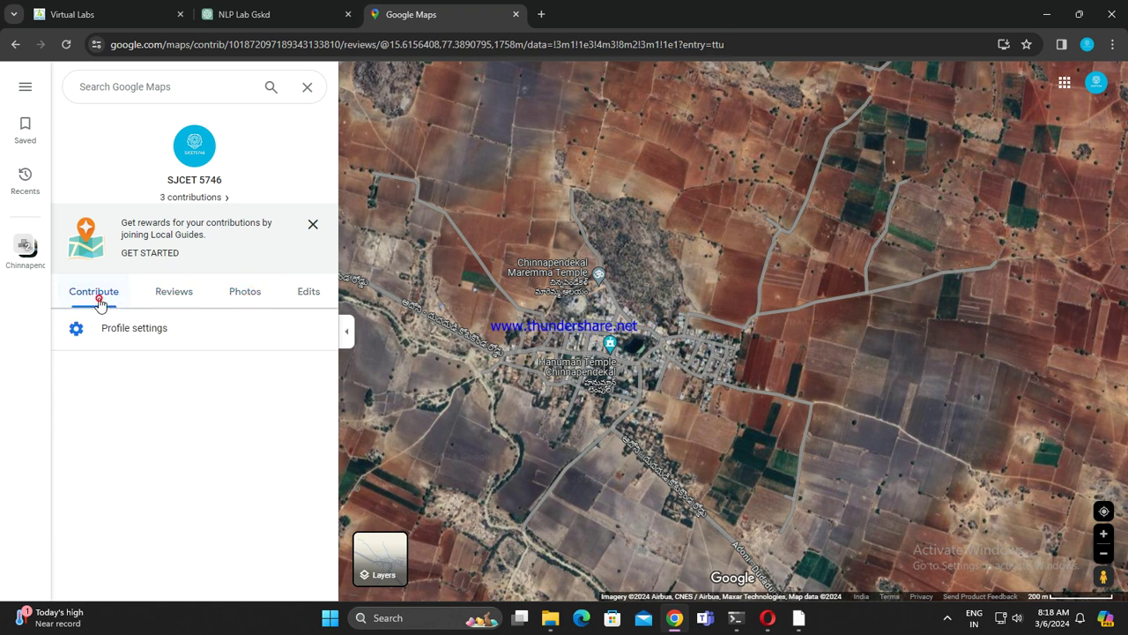
pyautogui.click(313, 222)
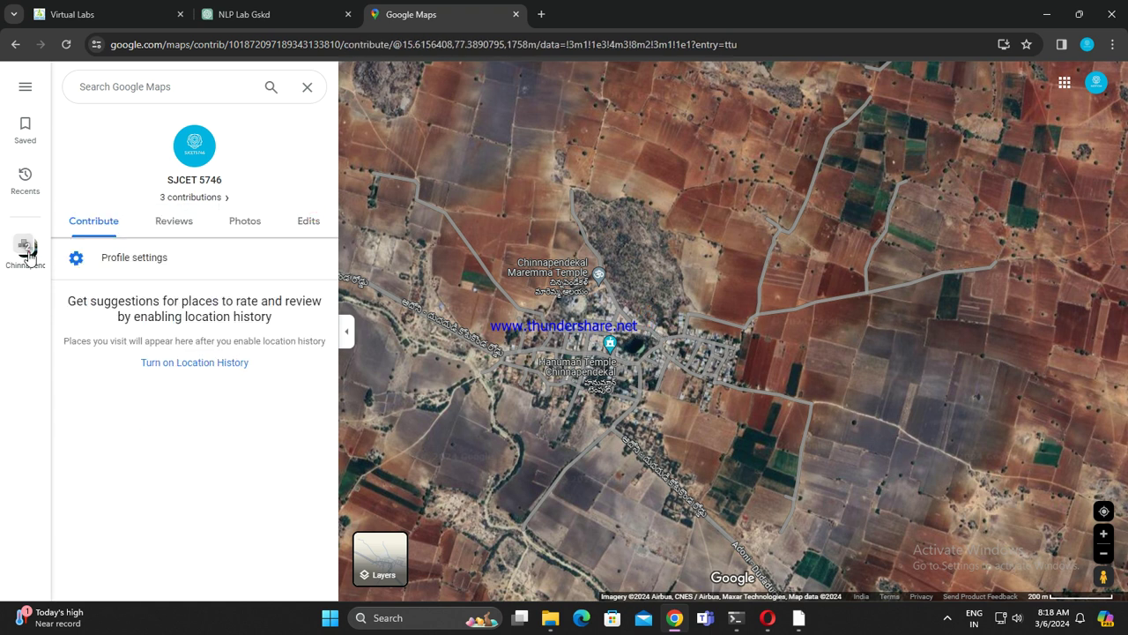
# Step: Reopen the Gskd Tution place card from Recents and scroll through its details
pyautogui.click(25, 248)
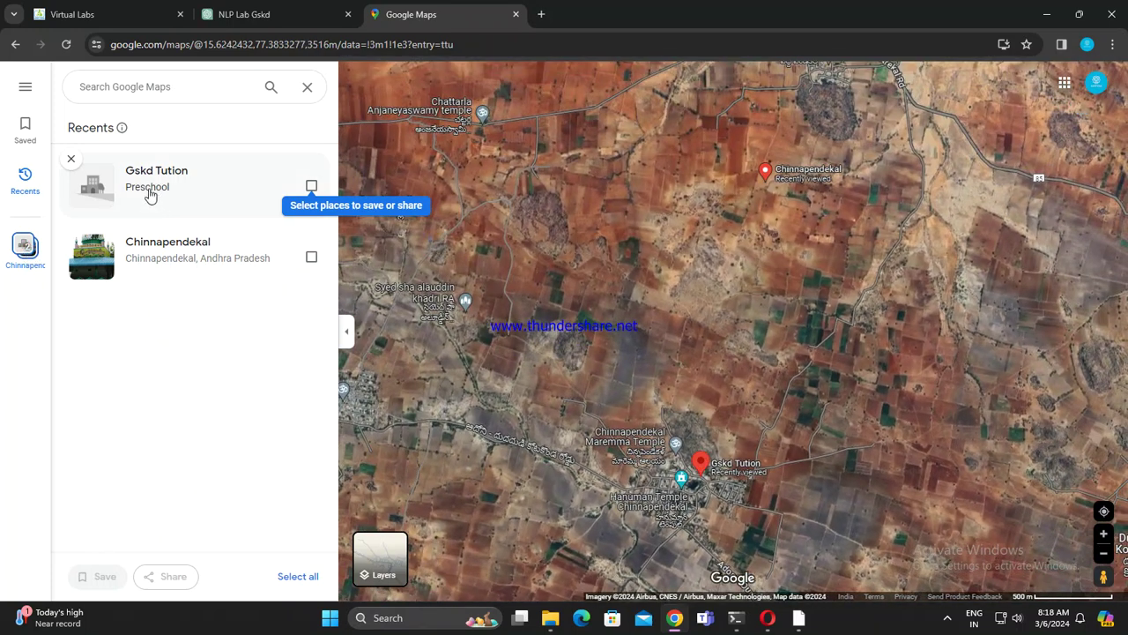
pyautogui.click(148, 190)
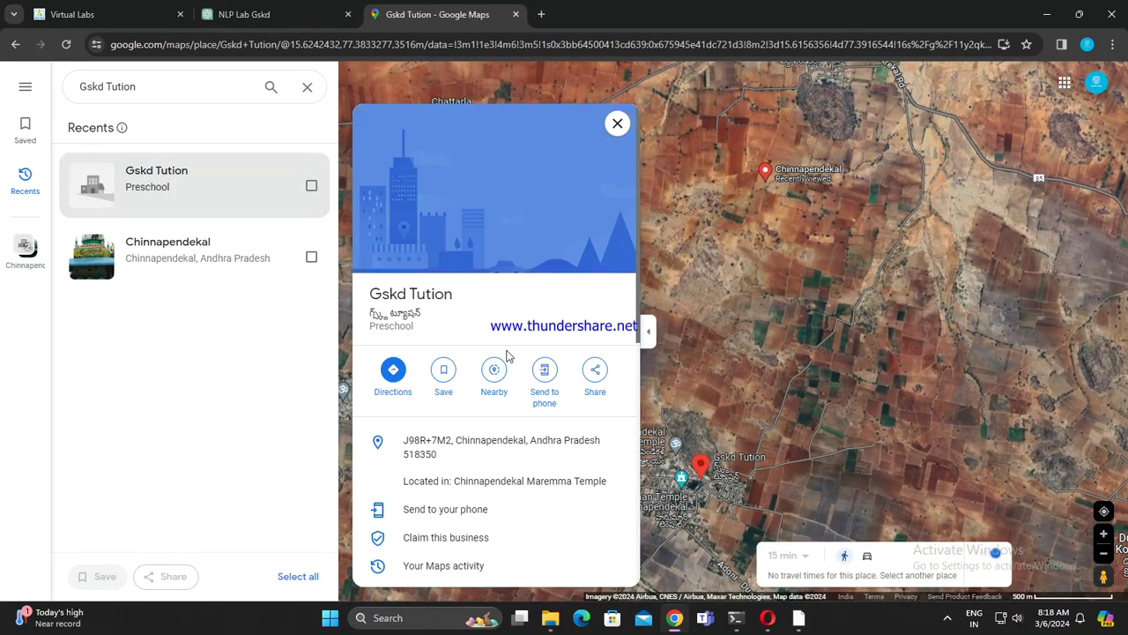
pyautogui.scroll(-3, 503, 284)
pyautogui.scroll(-3, 476, 412)
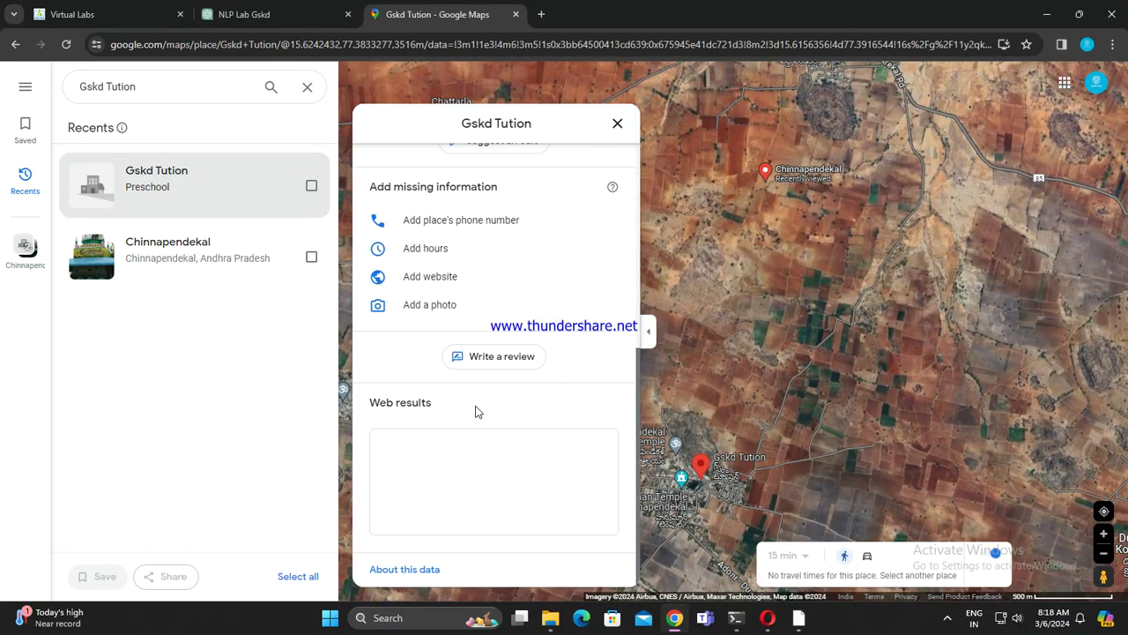
pyautogui.scroll(1, 411, 402)
pyautogui.scroll(-1, 476, 449)
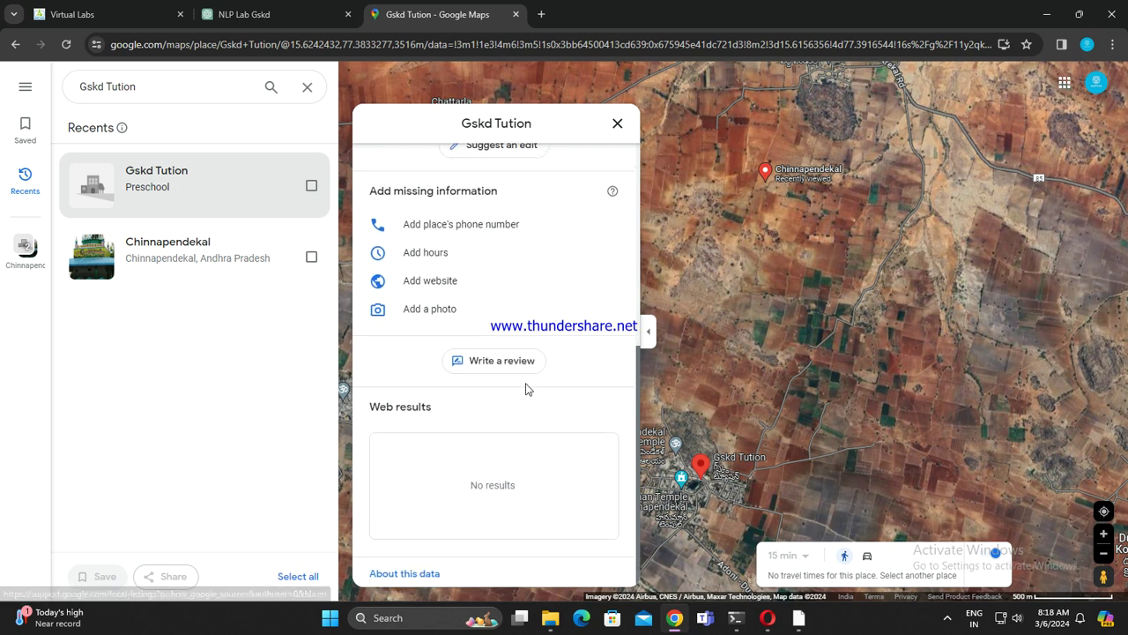
pyautogui.scroll(2, 426, 364)
# Step: Suggest a YouTube channel link as Gskd Tution's website and submit it for review
pyautogui.click(424, 362)
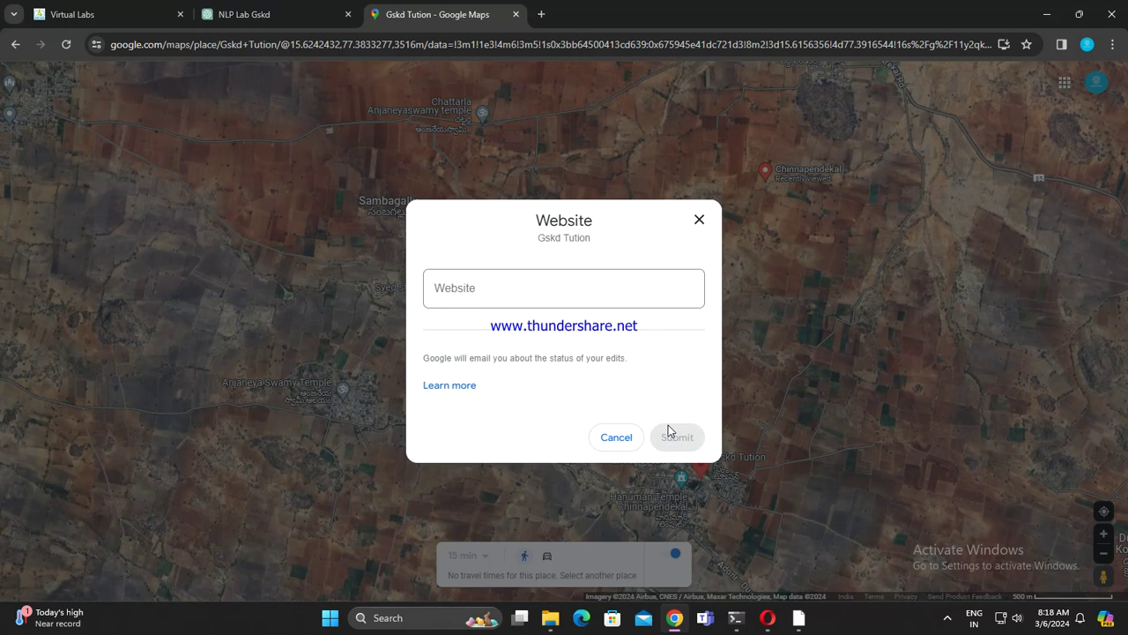
pyautogui.click(566, 292)
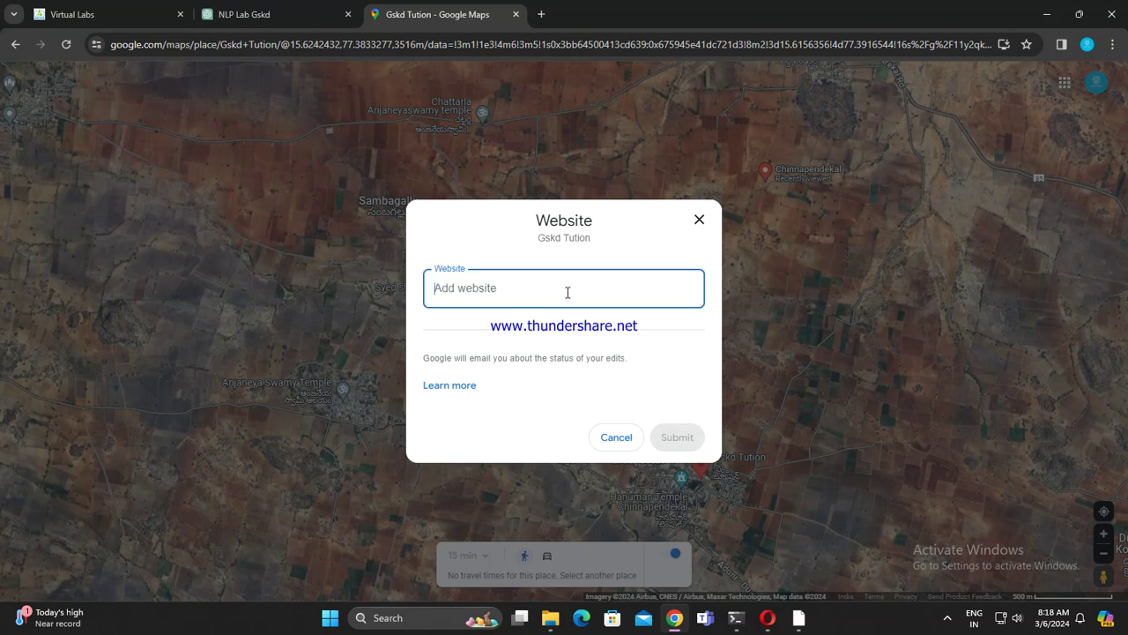
pyautogui.write('ht')
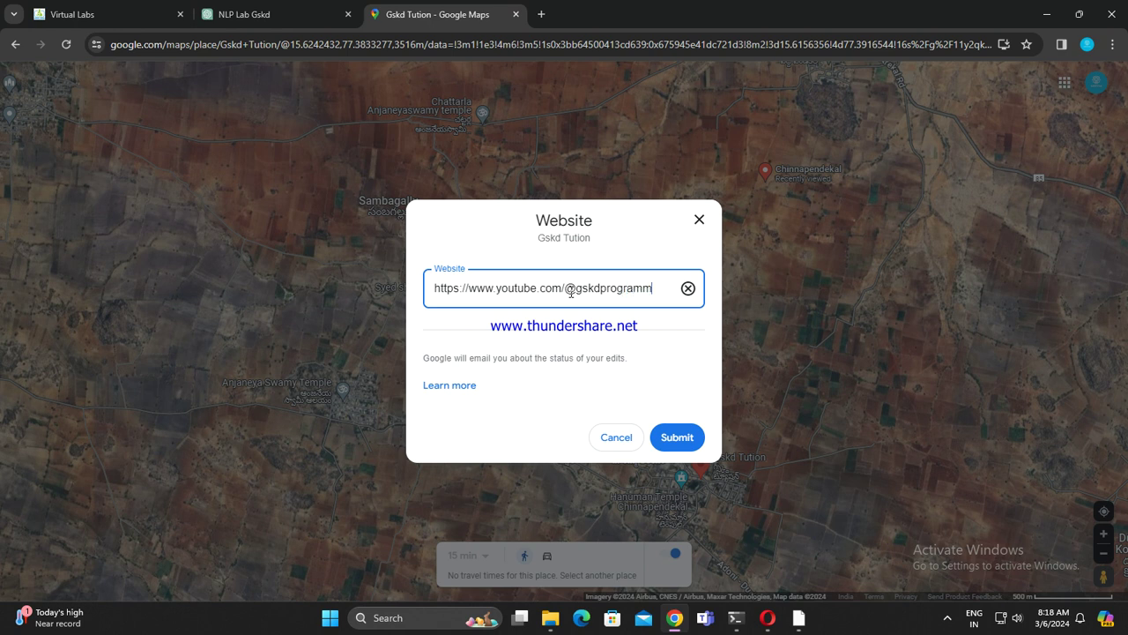
pyautogui.click(684, 438)
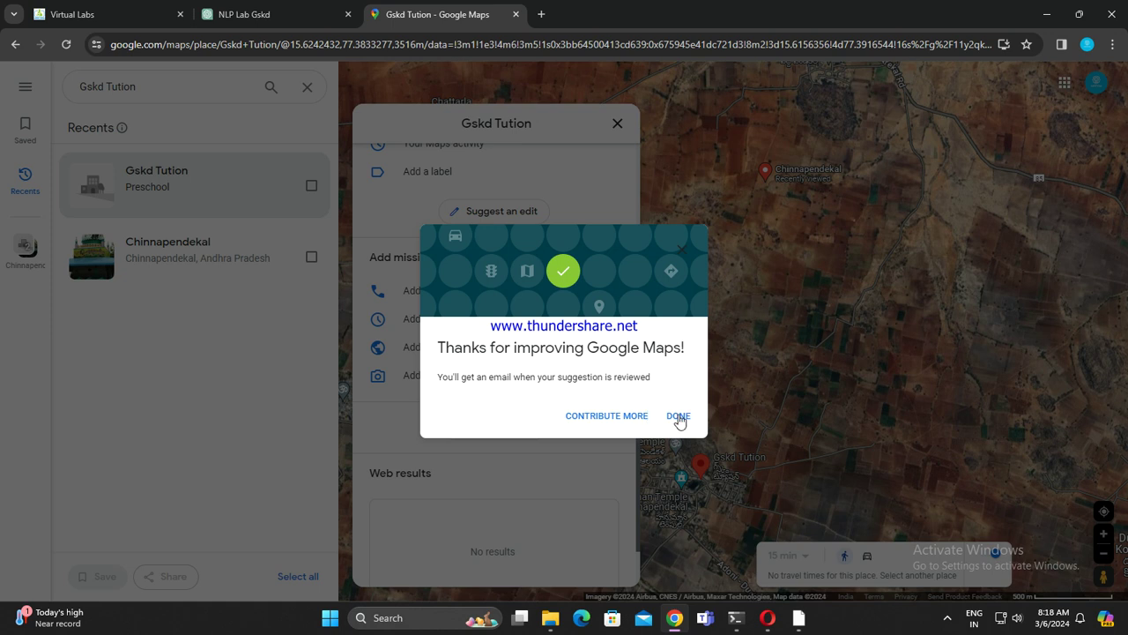
pyautogui.click(677, 417)
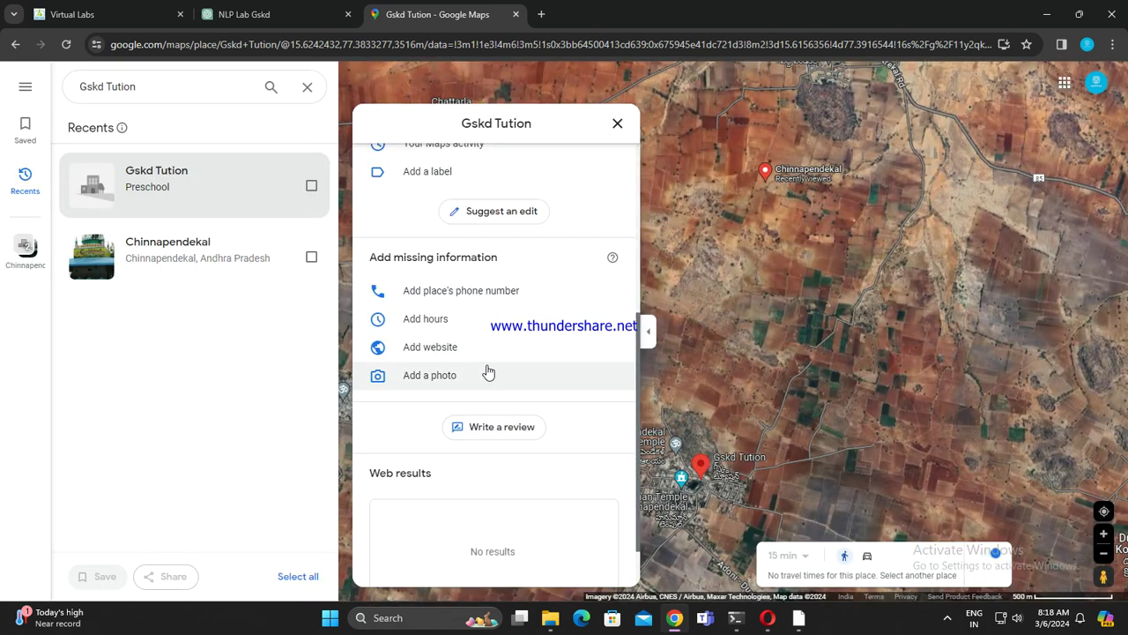
pyautogui.scroll(1, 486, 371)
pyautogui.scroll(4, 503, 403)
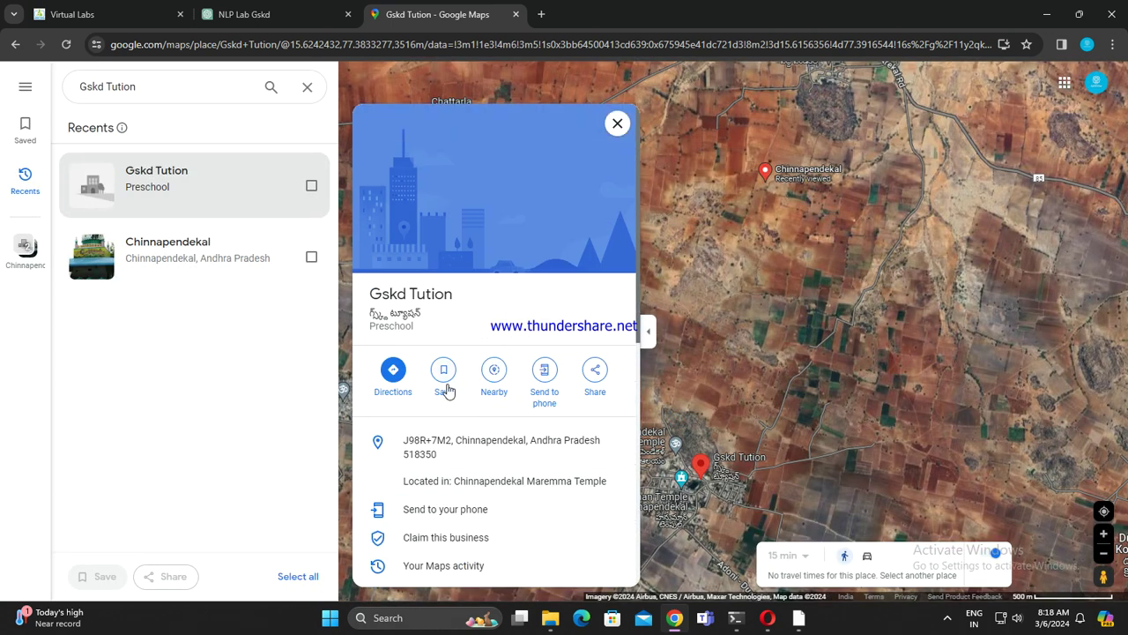
pyautogui.scroll(-3, 577, 430)
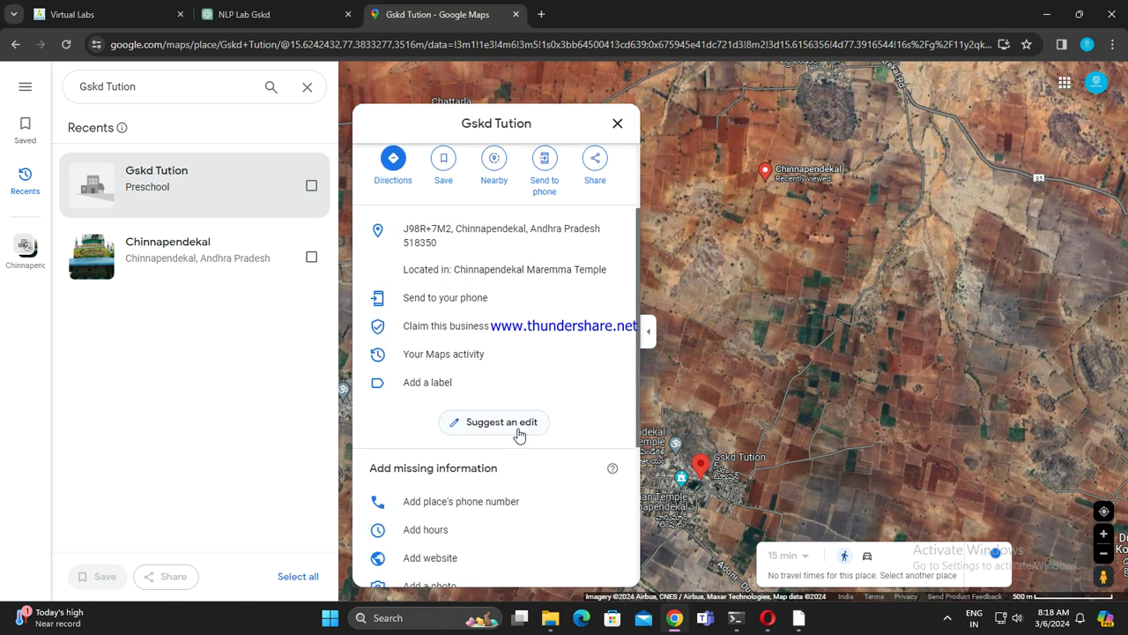
pyautogui.scroll(-3, 529, 428)
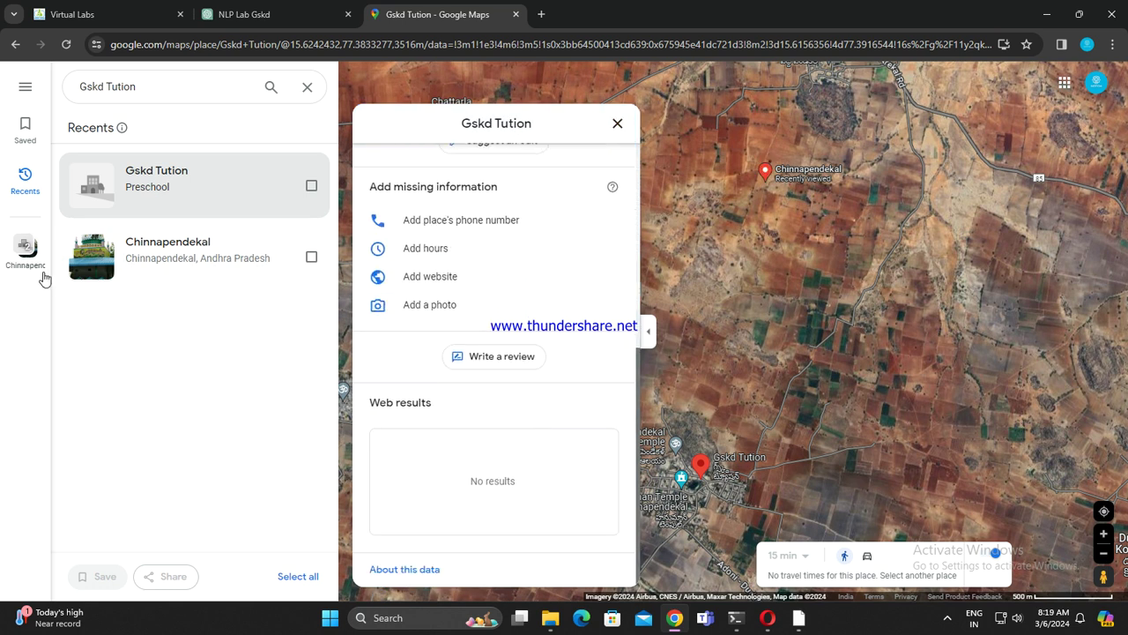
# Step: Browse the Saved lists, Labeled, Visited and Maps tabs, and check the main menu
pyautogui.click(24, 134)
pyautogui.click(142, 126)
pyautogui.click(234, 134)
pyautogui.click(302, 132)
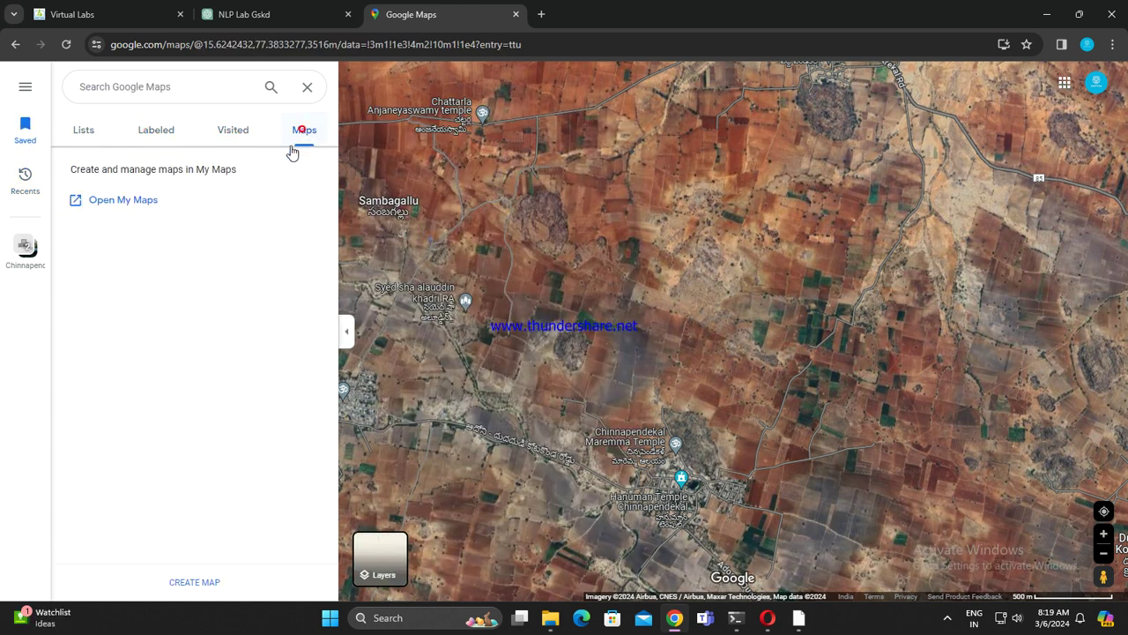
pyautogui.click(175, 126)
pyautogui.click(237, 130)
pyautogui.click(84, 128)
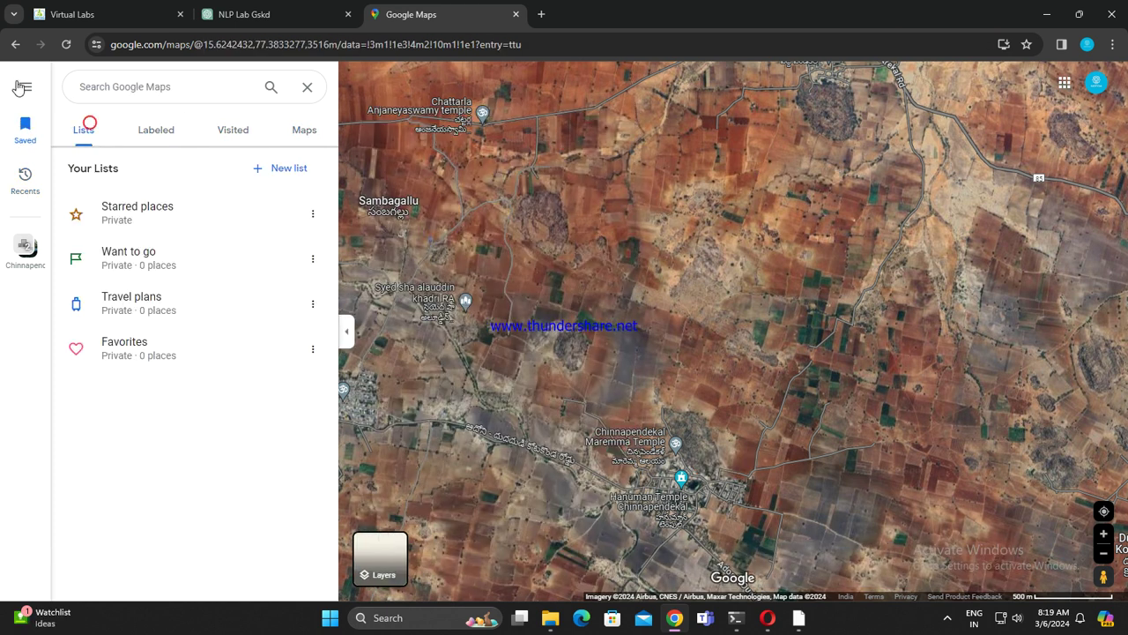
pyautogui.click(28, 88)
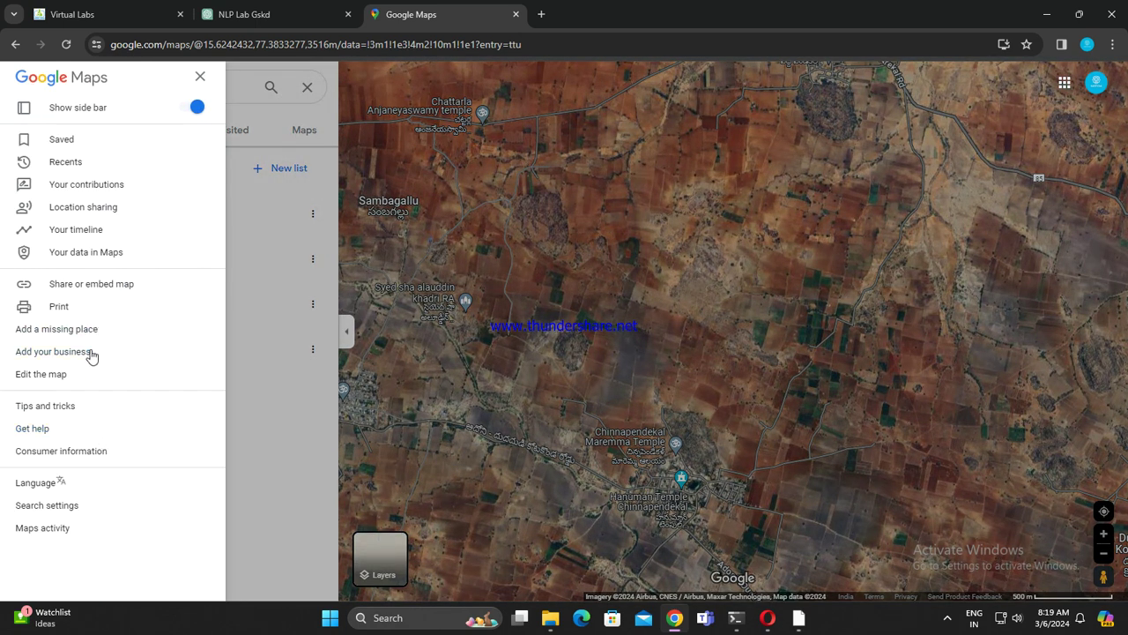
pyautogui.click(245, 292)
# Step: Reopen Gskd Tution from Recents after passing through the Chinnapendekal entry
pyautogui.moveTo(21, 244)
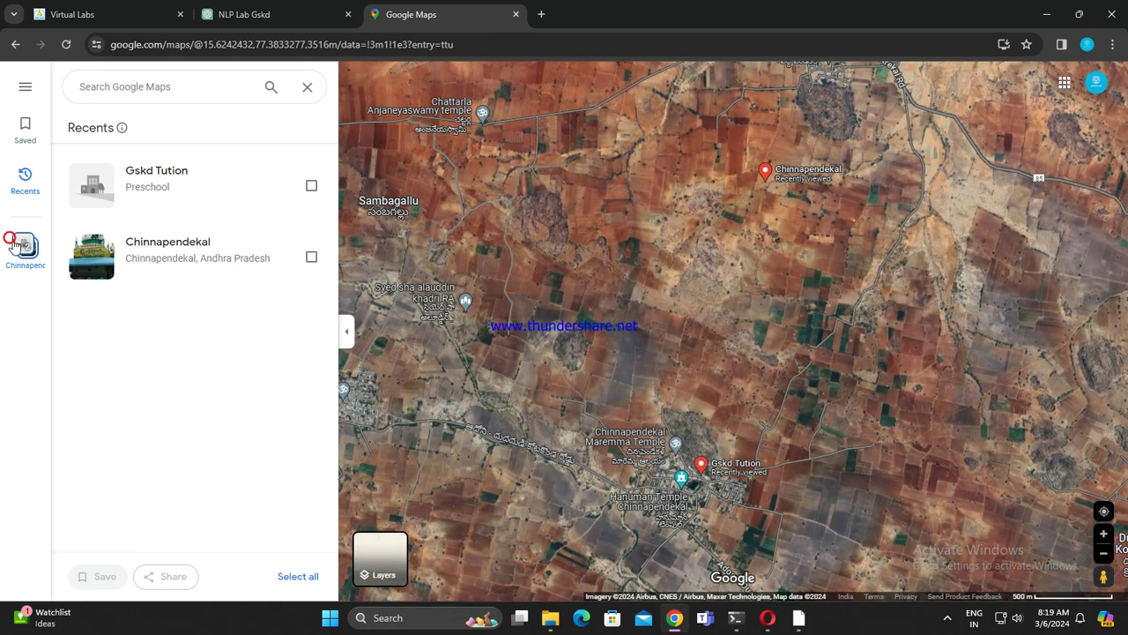
pyautogui.click(186, 185)
pyautogui.click(199, 256)
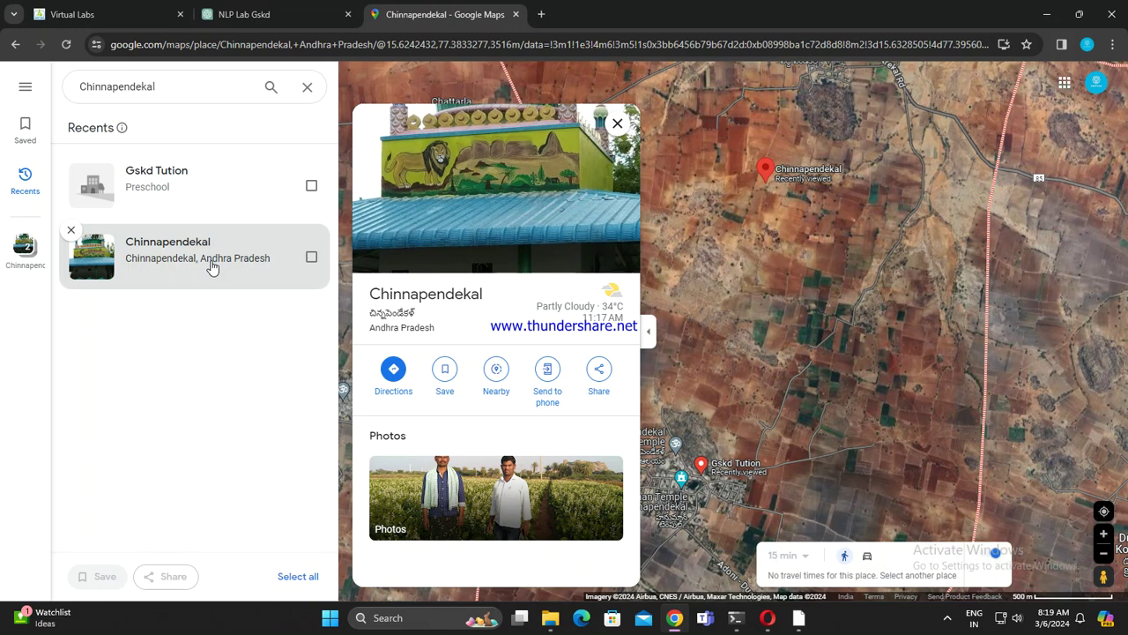
pyautogui.click(202, 201)
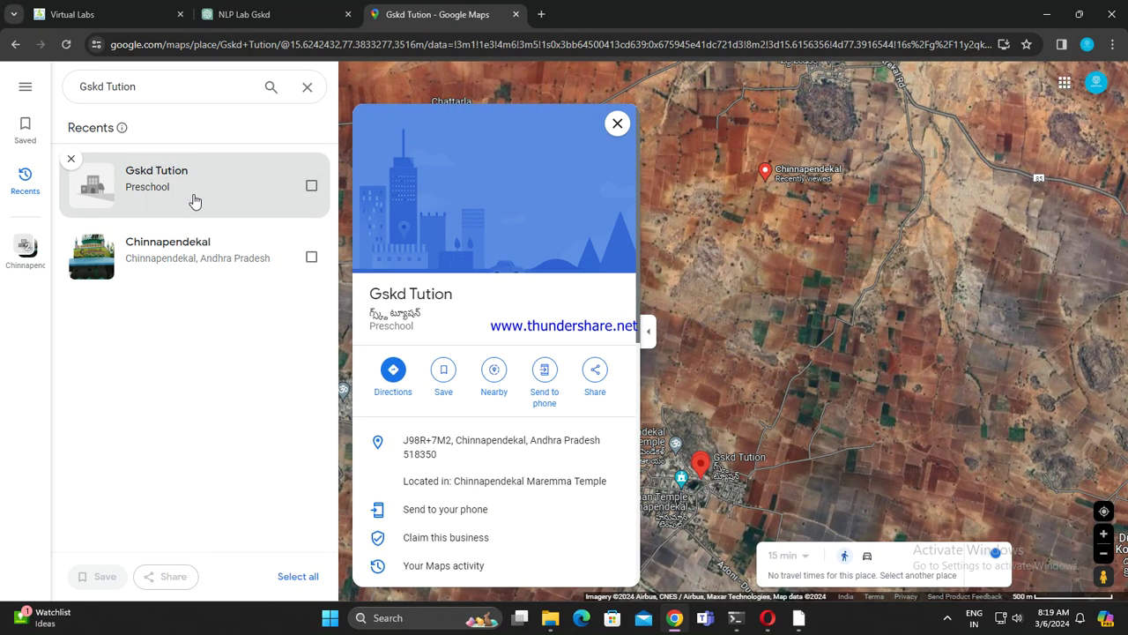
pyautogui.scroll(-5, 581, 454)
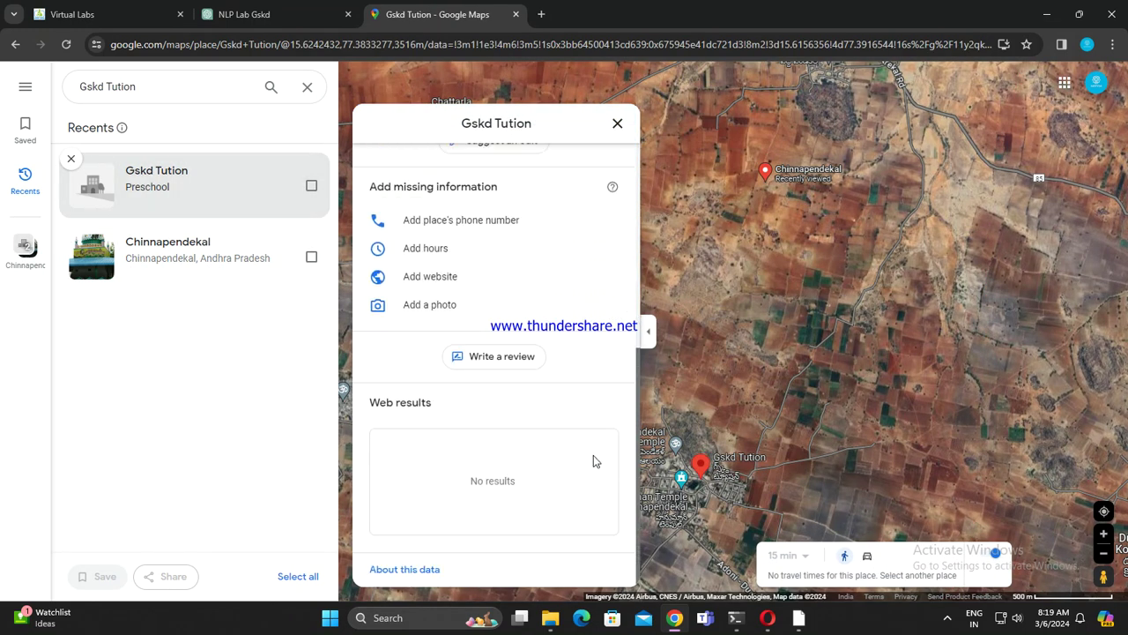
# Step: Cancel the photo upload, then reopen Gskd Tution from its map marker and zoom in
pyautogui.click(429, 299)
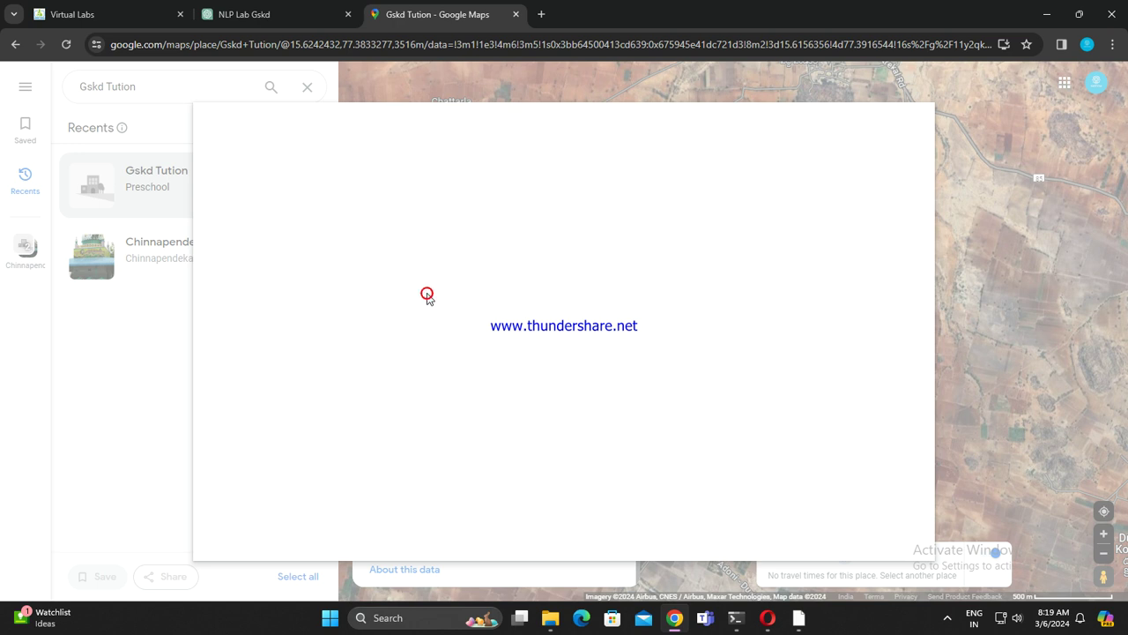
pyautogui.click(909, 126)
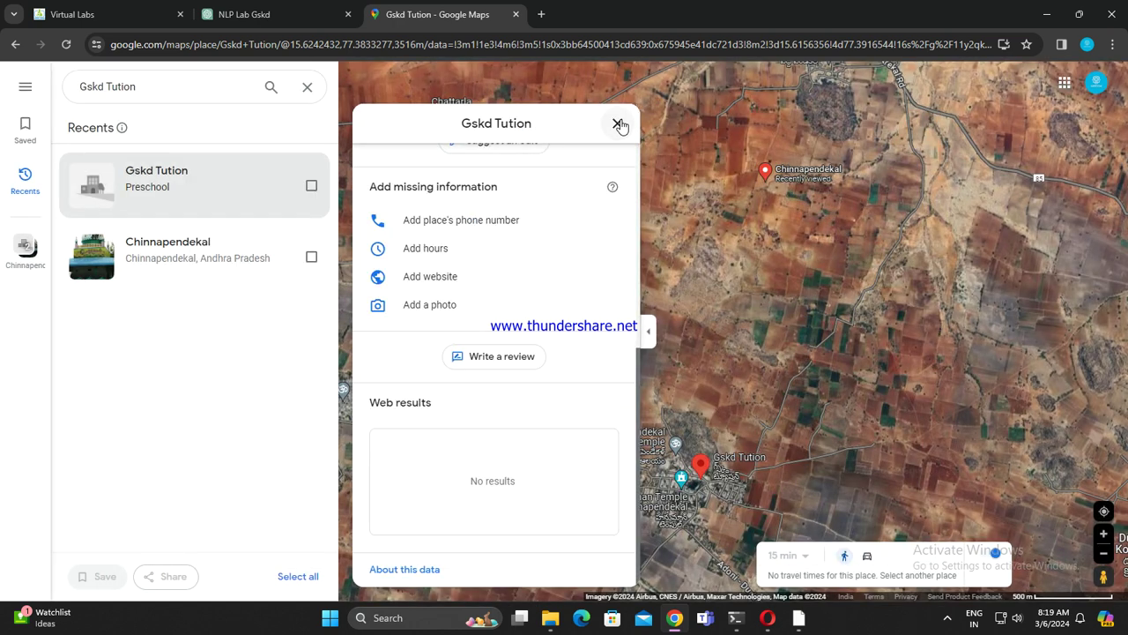
pyautogui.click(617, 121)
pyautogui.click(704, 474)
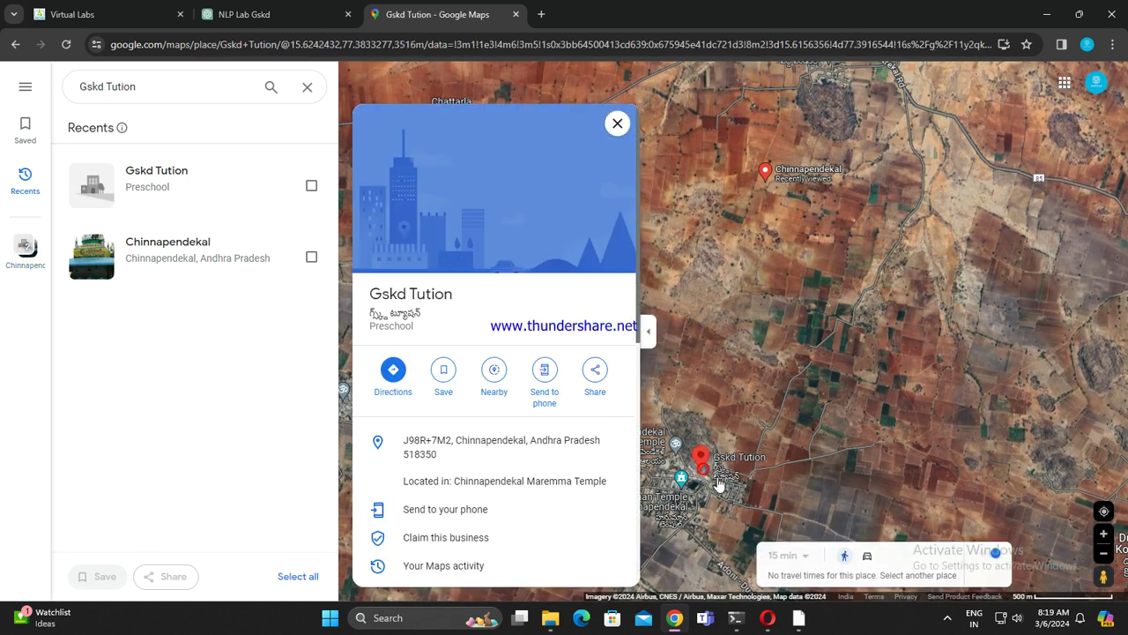
pyautogui.scroll(5, 727, 483)
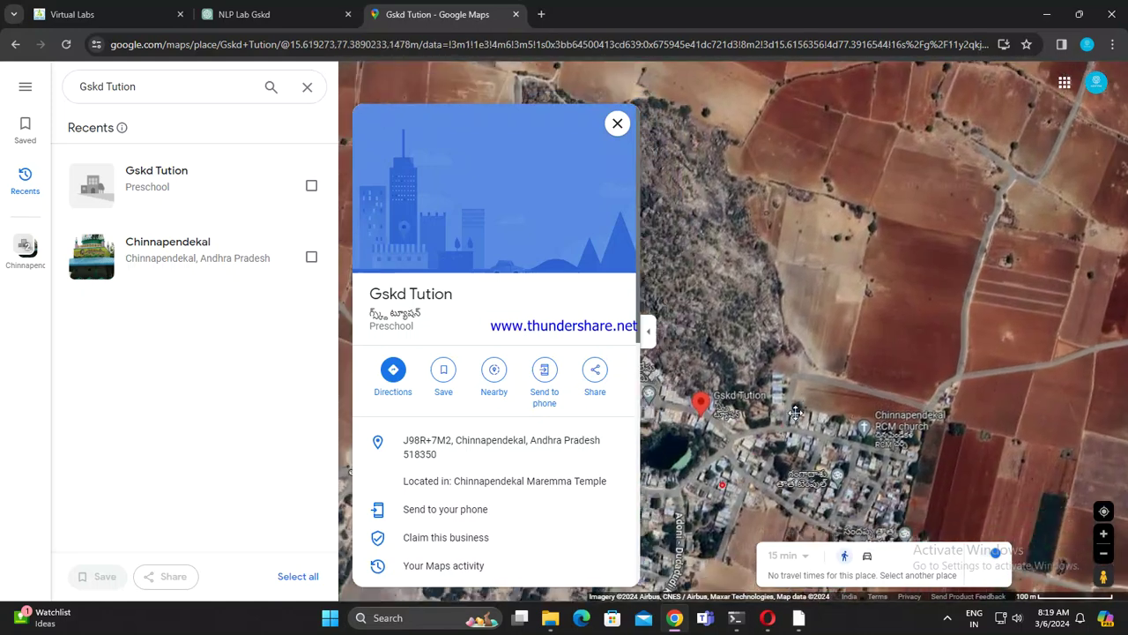
pyautogui.scroll(4, 789, 430)
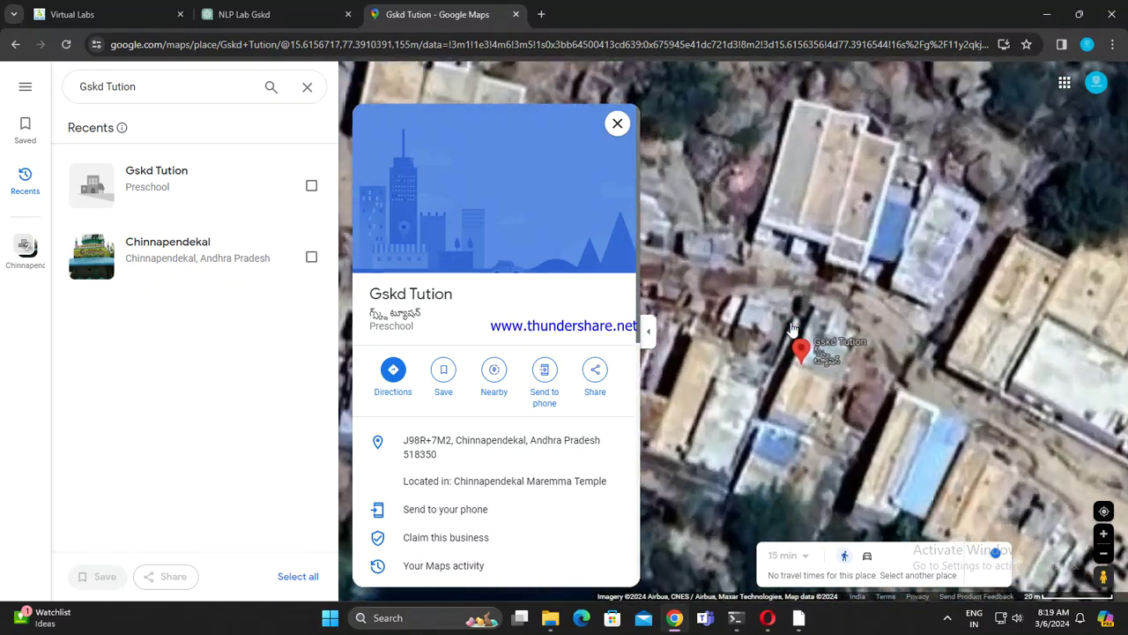
pyautogui.scroll(3, 865, 430)
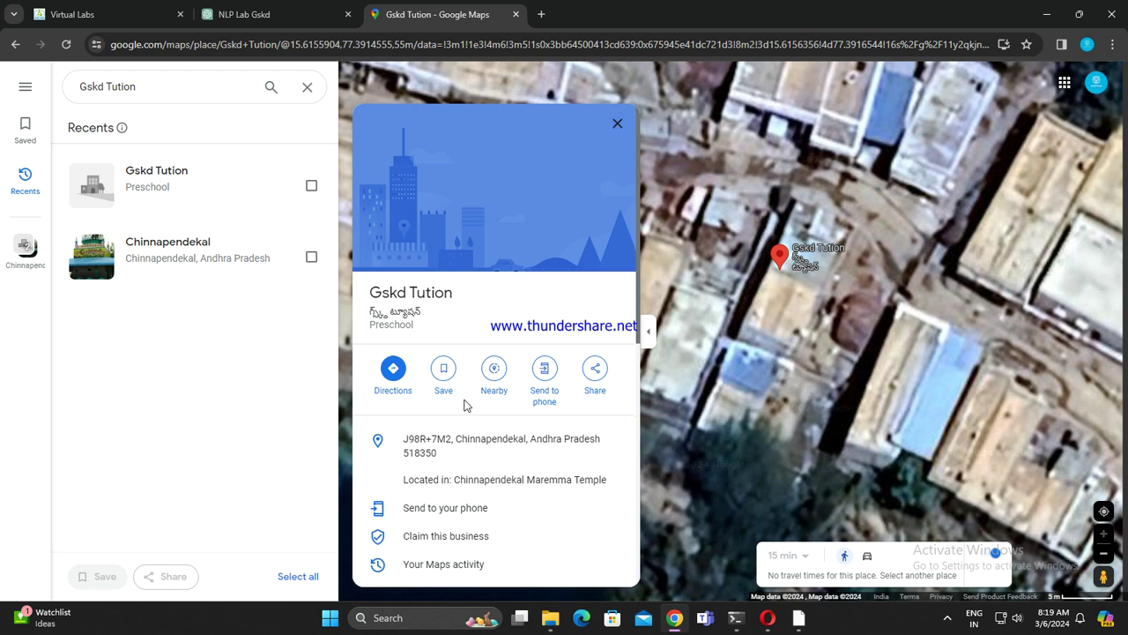
pyautogui.scroll(-5, 464, 403)
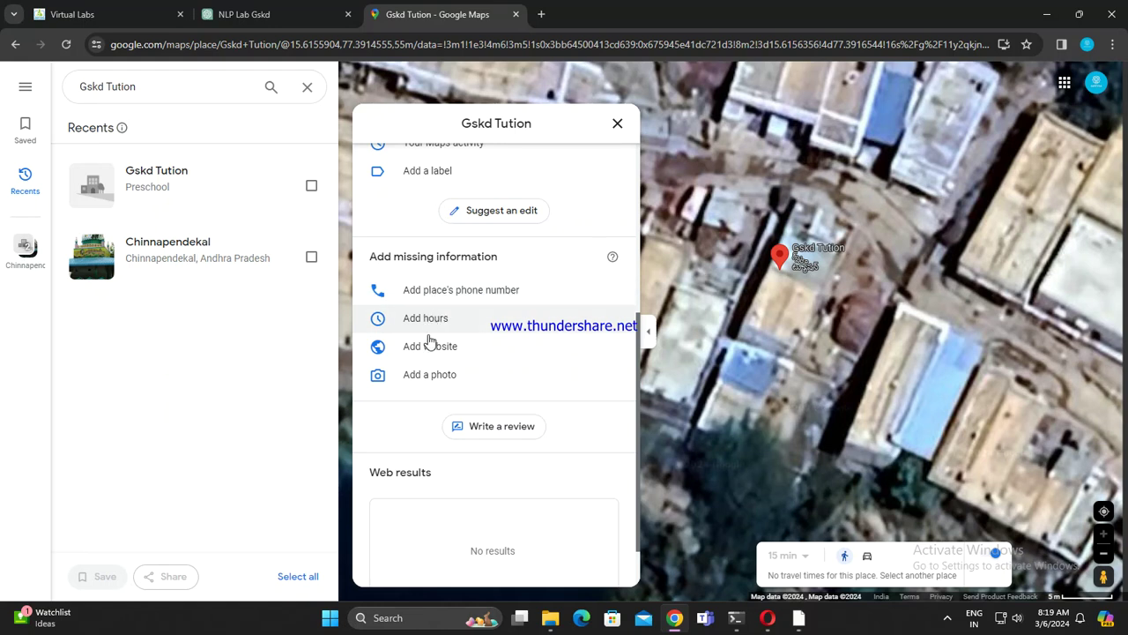
# Step: Upload the SJCET5746 logo image from the computer as a Gskd Tution photo and finish
pyautogui.click(435, 382)
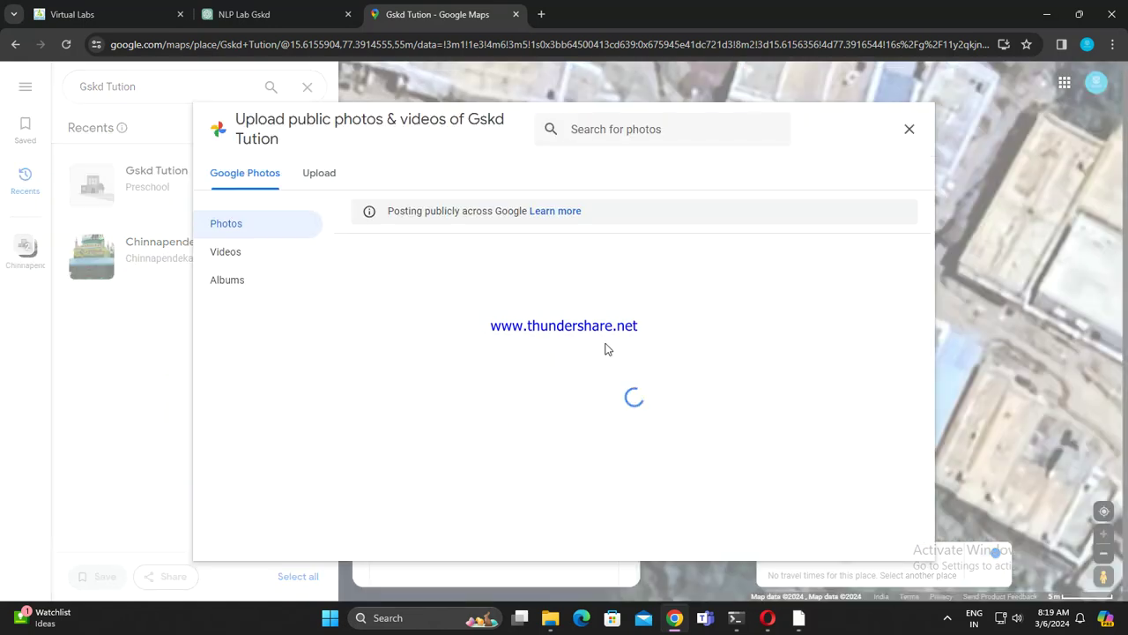
pyautogui.click(240, 255)
pyautogui.click(242, 280)
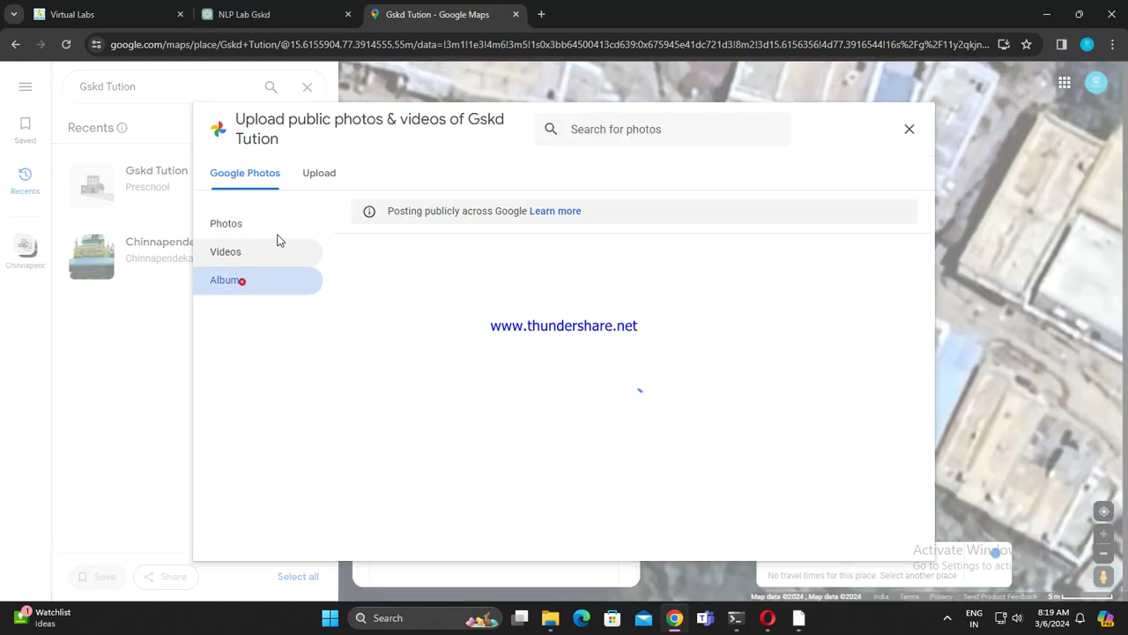
pyautogui.click(319, 175)
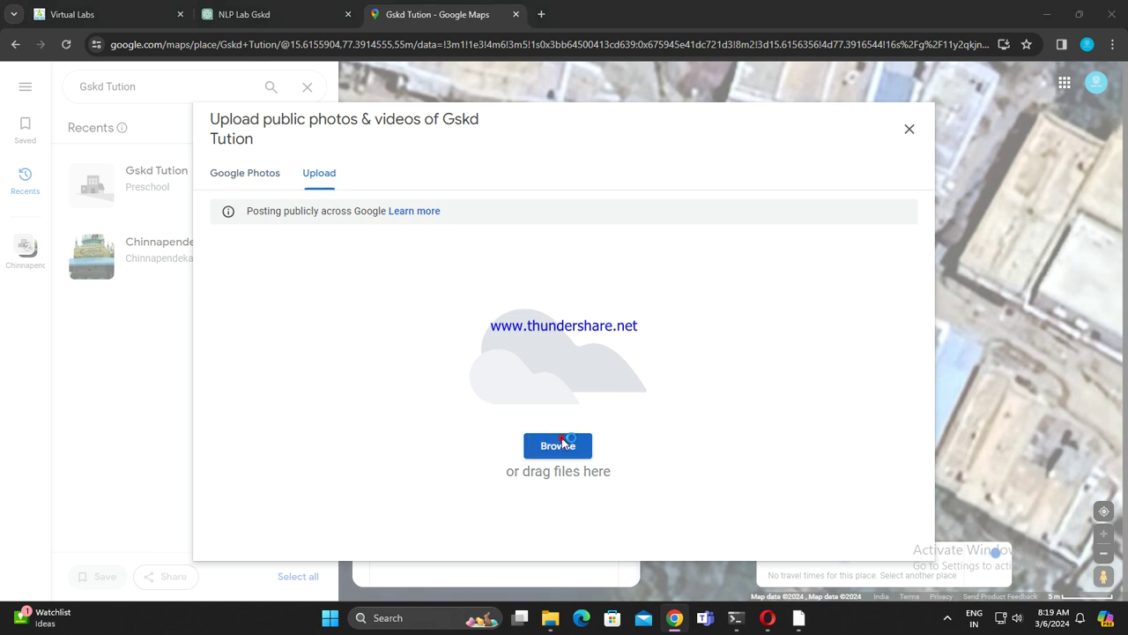
pyautogui.click(560, 444)
pyautogui.click(256, 141)
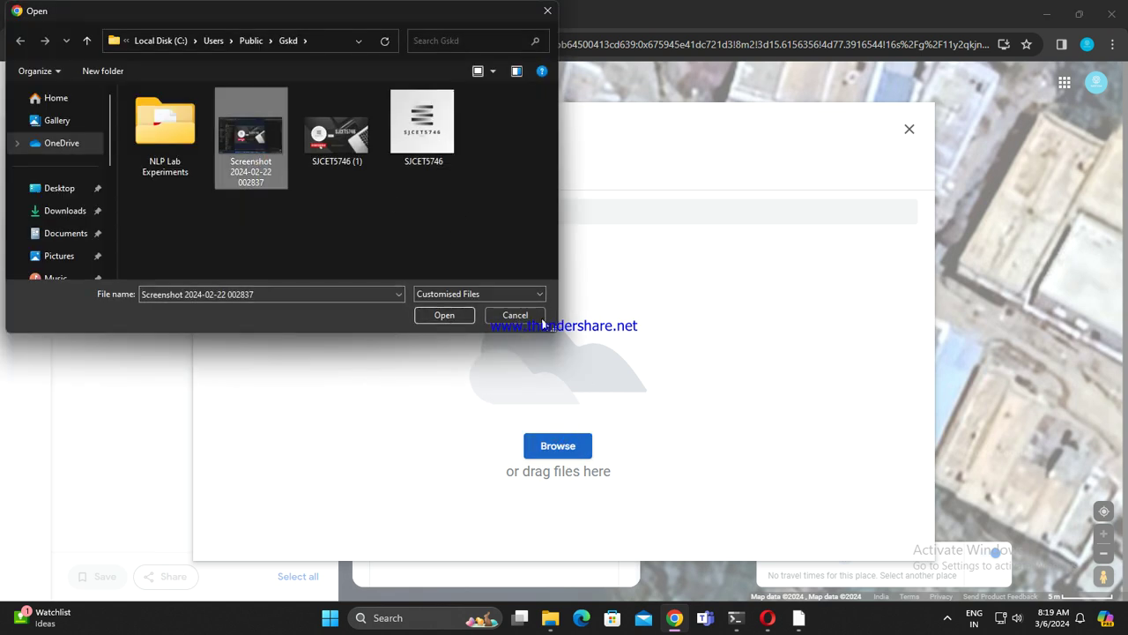
pyautogui.click(460, 108)
pyautogui.click(444, 315)
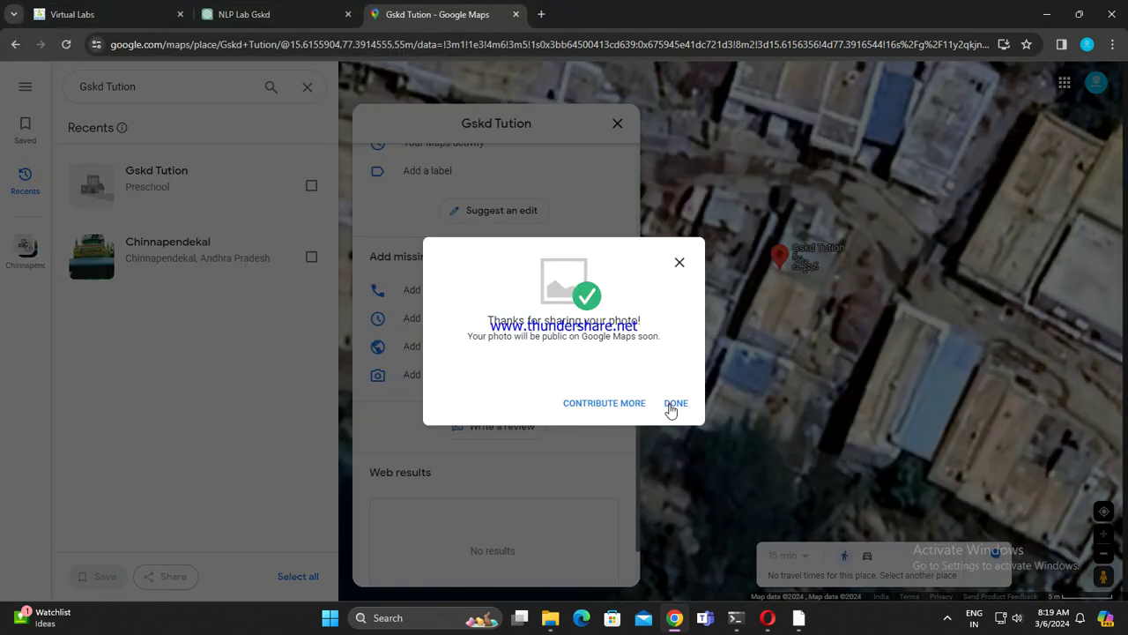
pyautogui.click(675, 403)
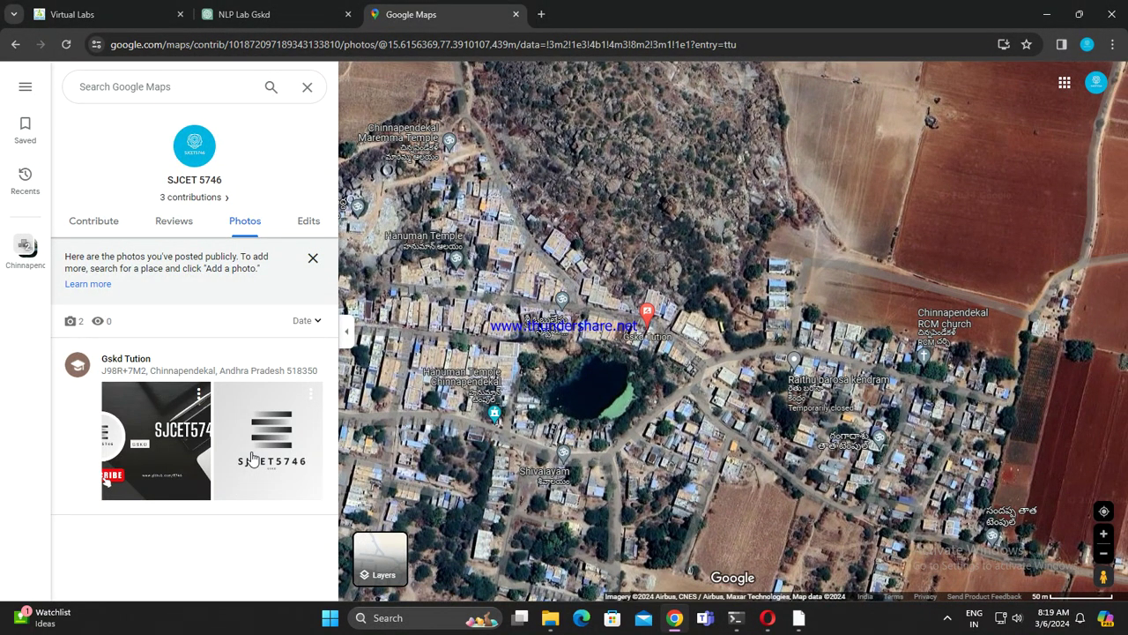
# Step: Flip back and forth between the two posted Gskd Tution photos
pyautogui.click(251, 457)
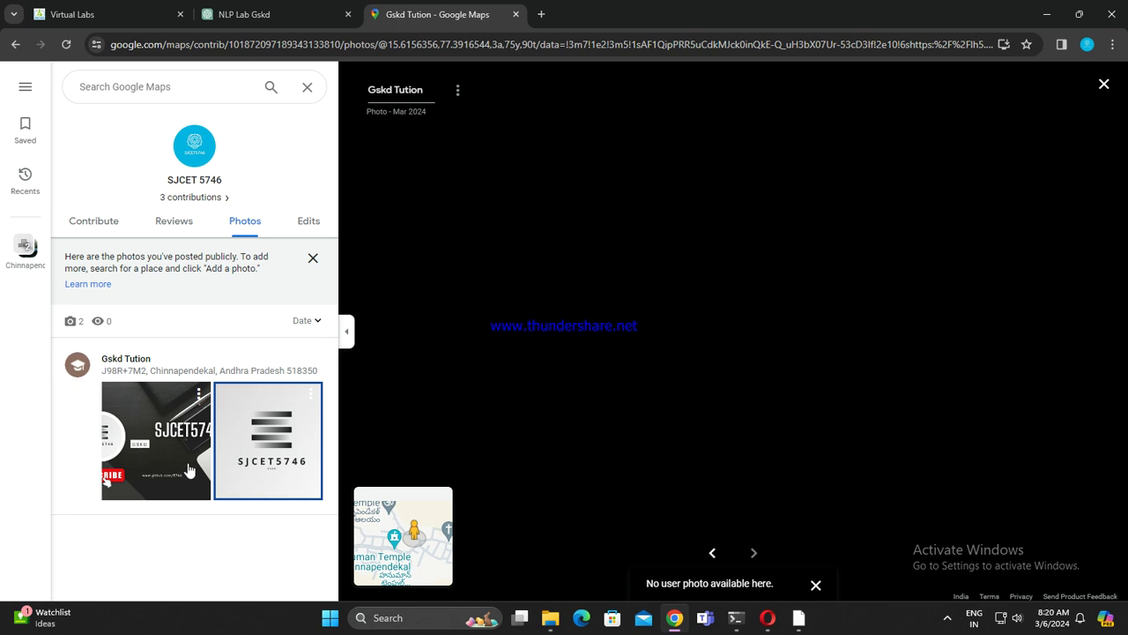
pyautogui.click(164, 459)
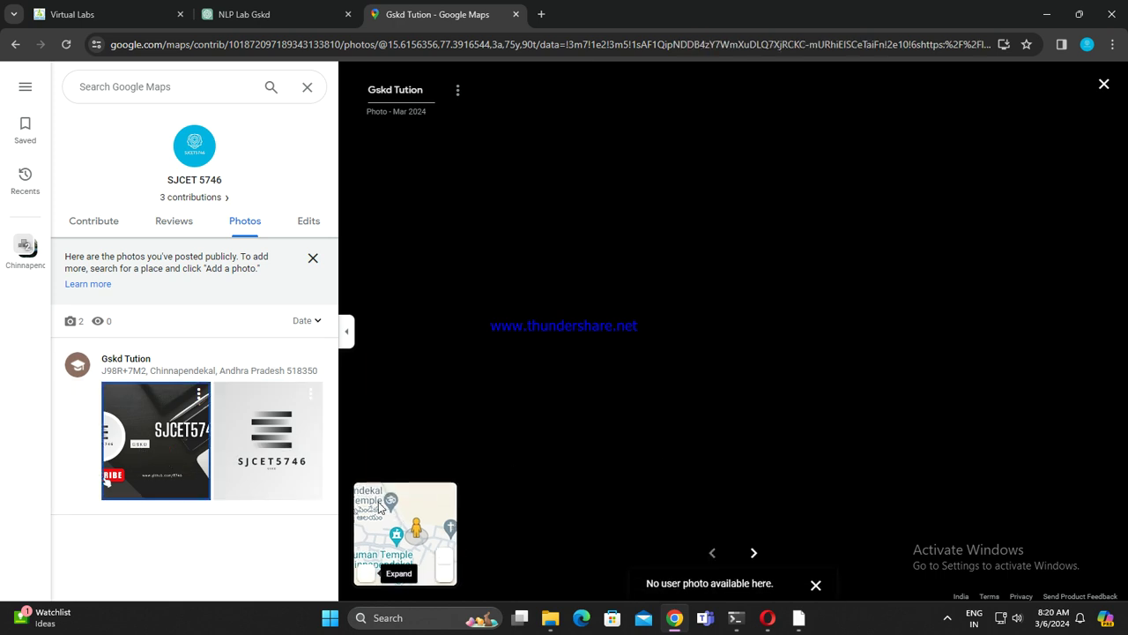
pyautogui.moveTo(448, 501)
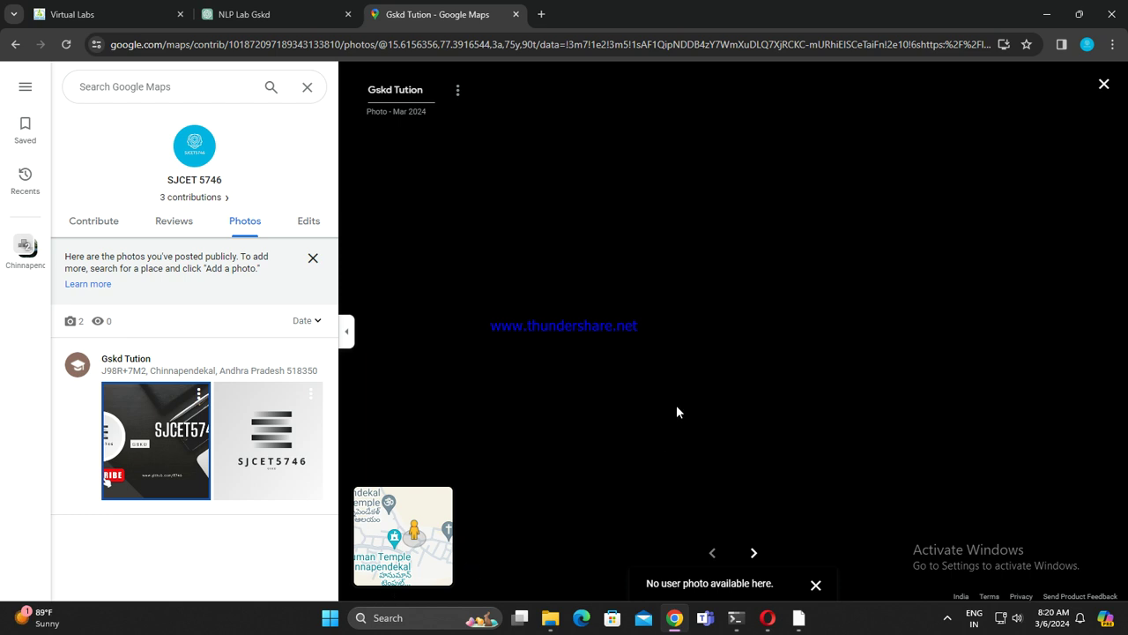
pyautogui.click(816, 586)
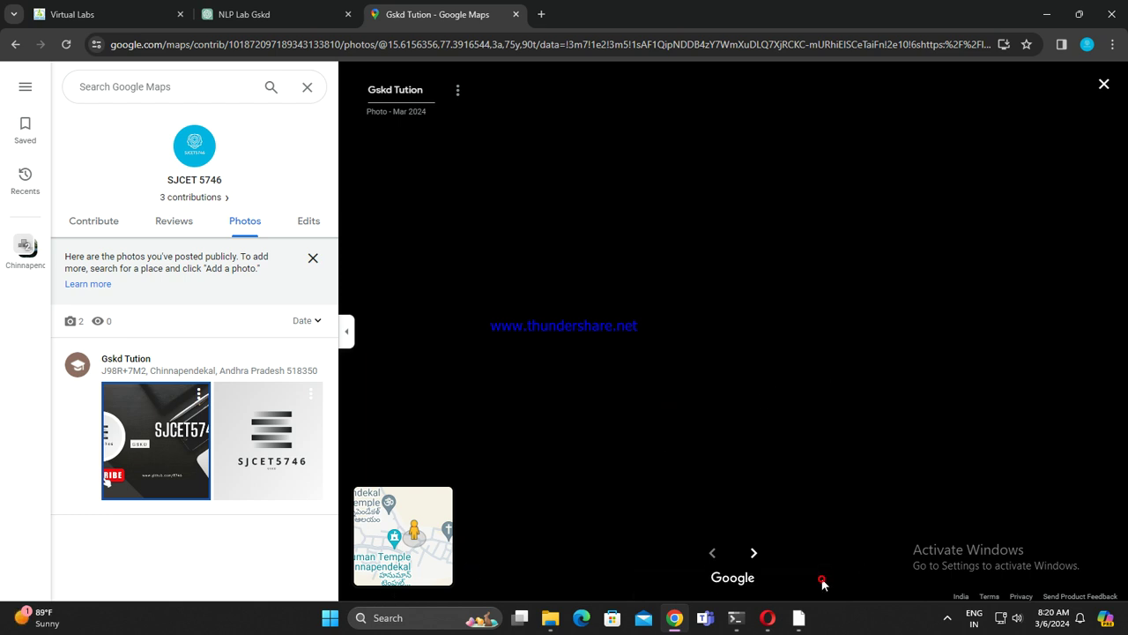
pyautogui.click(265, 450)
pyautogui.click(194, 432)
pyautogui.click(229, 425)
pyautogui.click(163, 427)
pyautogui.click(265, 441)
pyautogui.click(176, 432)
pyautogui.click(264, 440)
pyautogui.click(205, 402)
# Step: Dismiss the info banner, check the Date sort options, and close the contributions page
pyautogui.click(314, 257)
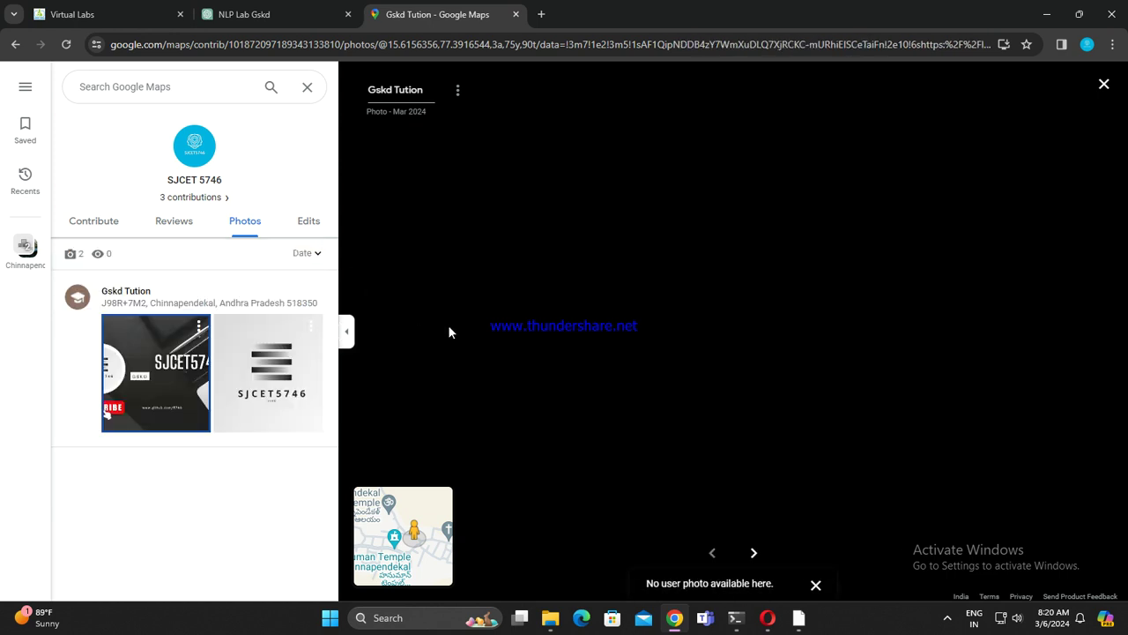
pyautogui.click(303, 255)
pyautogui.click(435, 310)
pyautogui.click(307, 89)
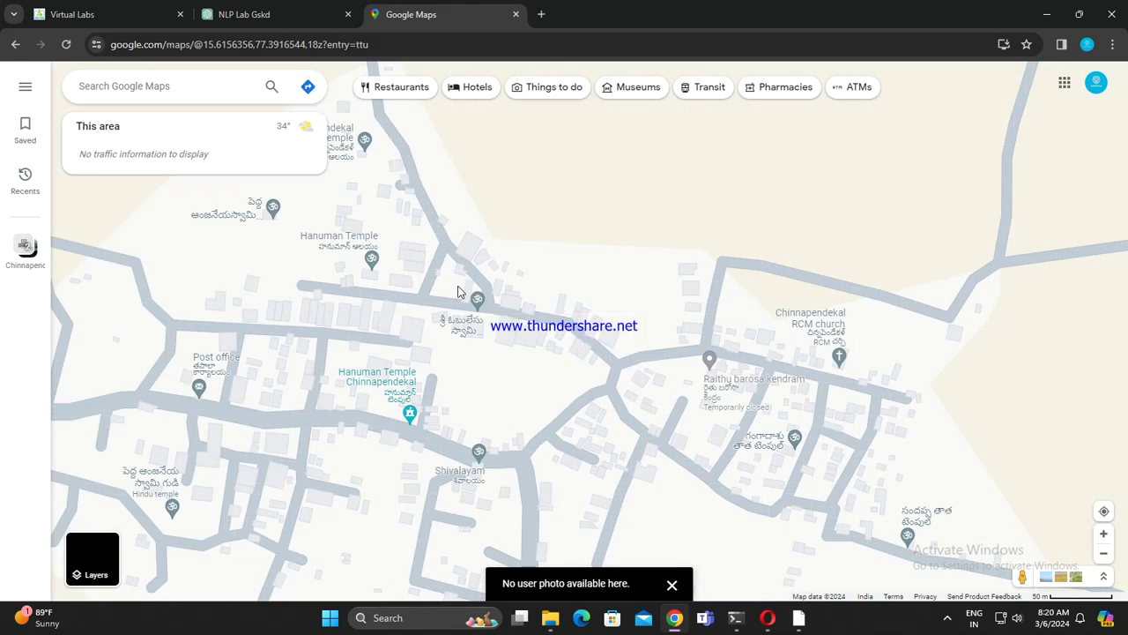
pyautogui.click(672, 585)
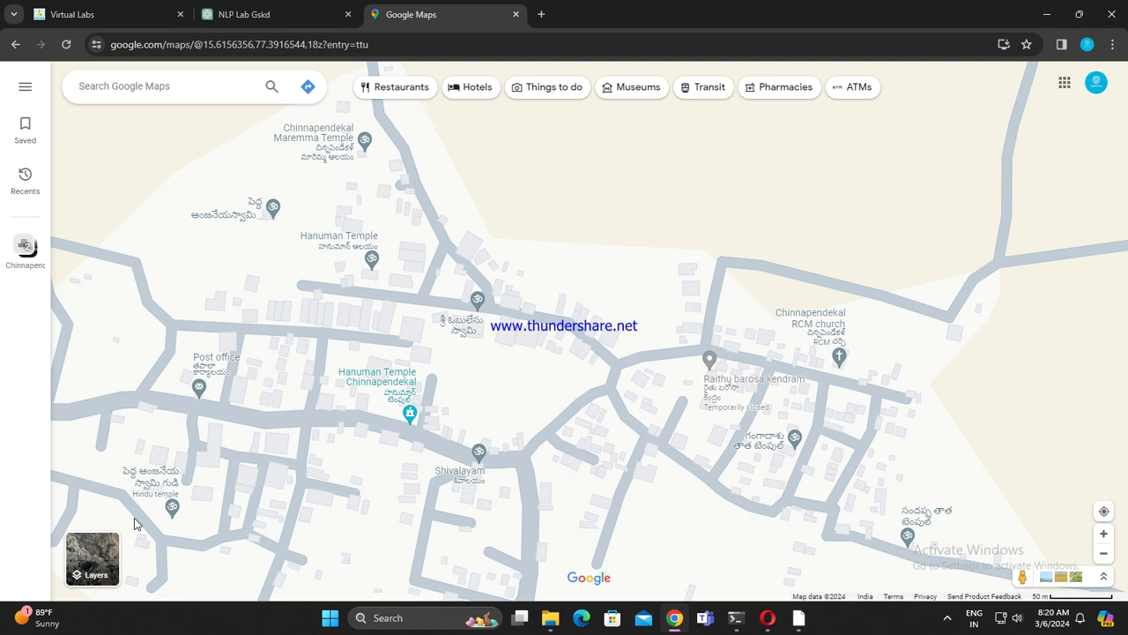
pyautogui.click(265, 12)
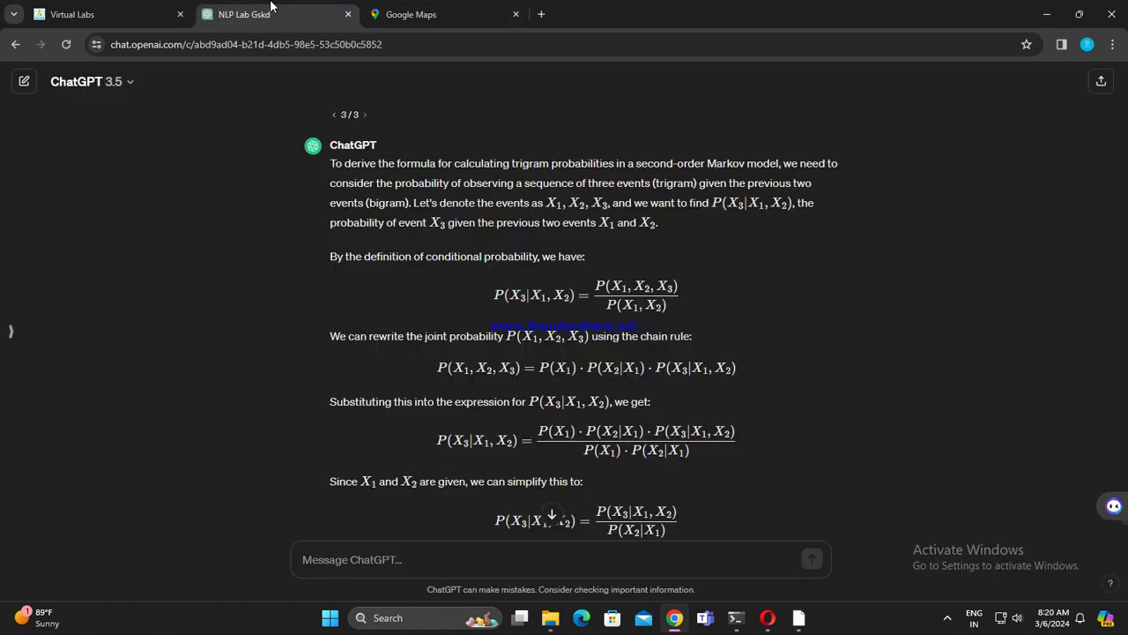
pyautogui.click(443, 13)
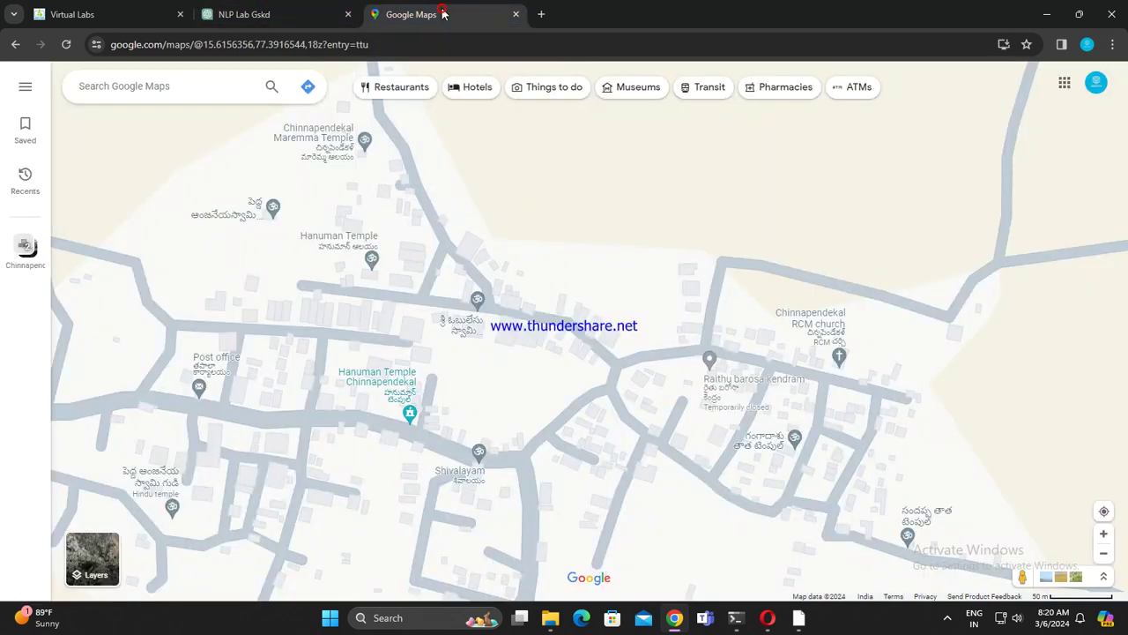
# Step: Switch to satellite view, zoom and pan onto the tuition building, and open Gskd Tution
pyautogui.click(91, 557)
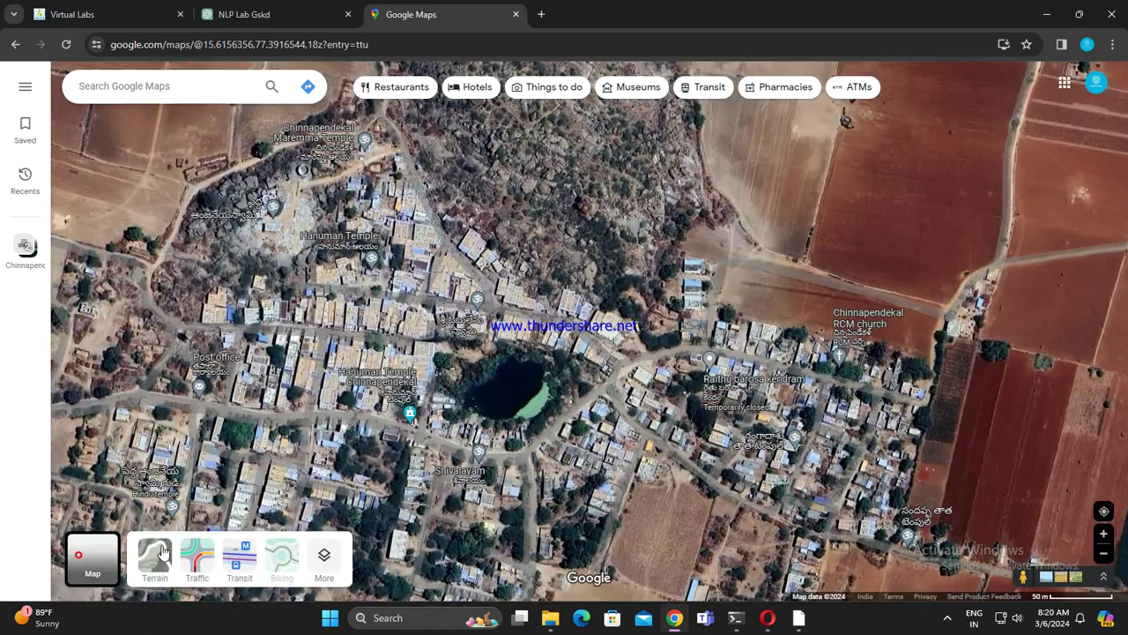
pyautogui.scroll(5, 511, 330)
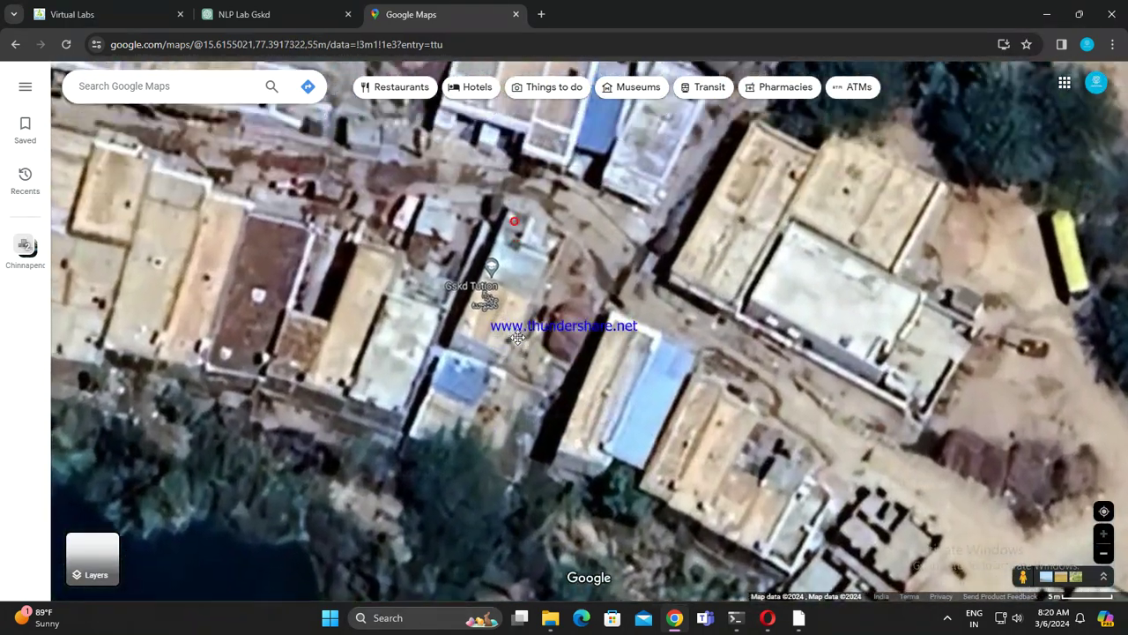
pyautogui.moveTo(517, 338); pyautogui.dragTo(510, 390)
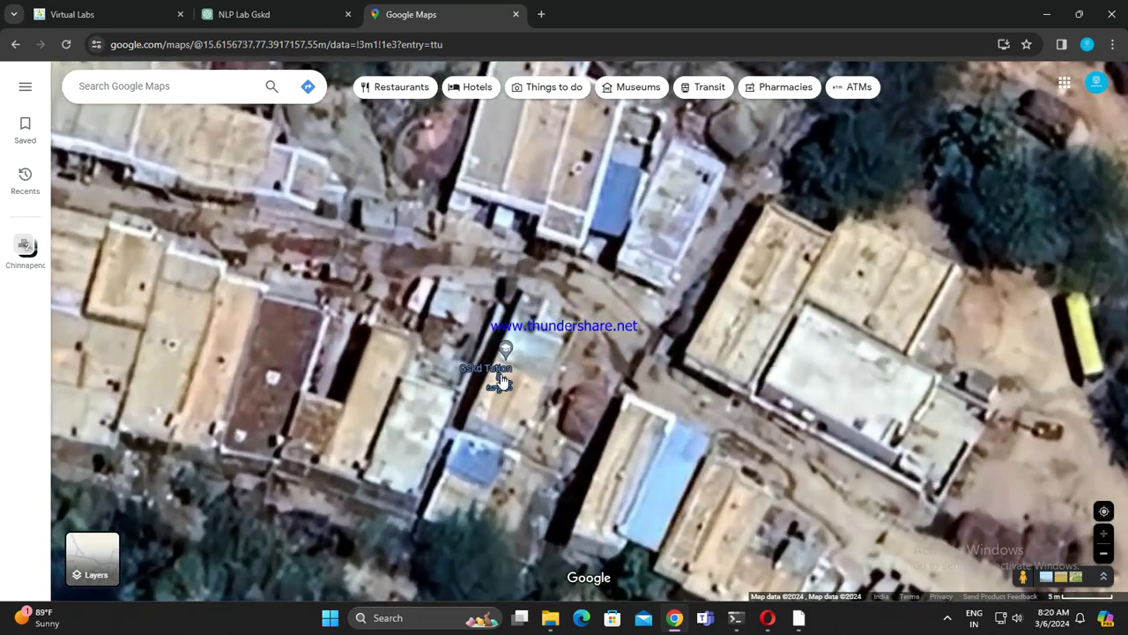
pyautogui.click(499, 379)
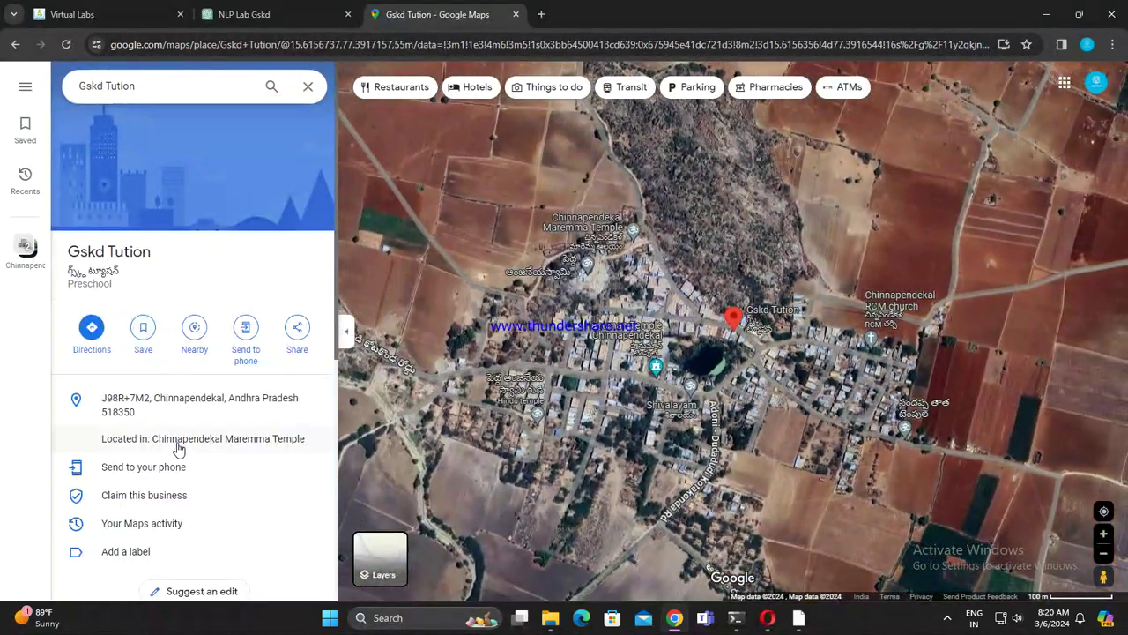
# Step: Scroll through the Gskd Tution panel to its missing information and web results
pyautogui.scroll(-5, 177, 449)
pyautogui.scroll(4, 196, 468)
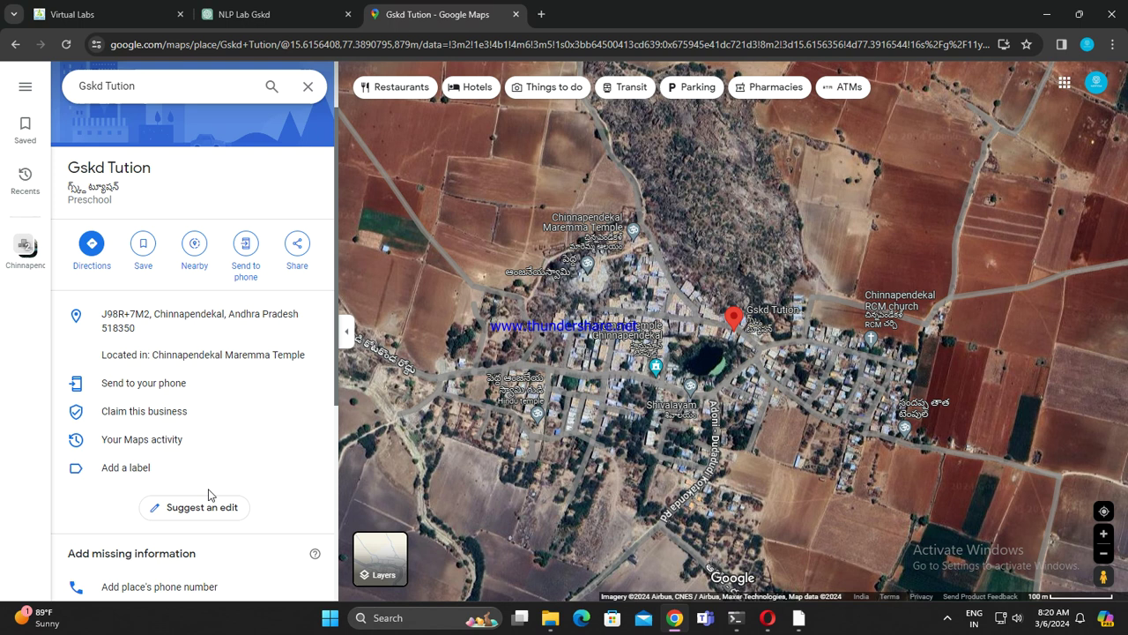
pyautogui.scroll(1, 210, 496)
pyautogui.scroll(-5, 214, 494)
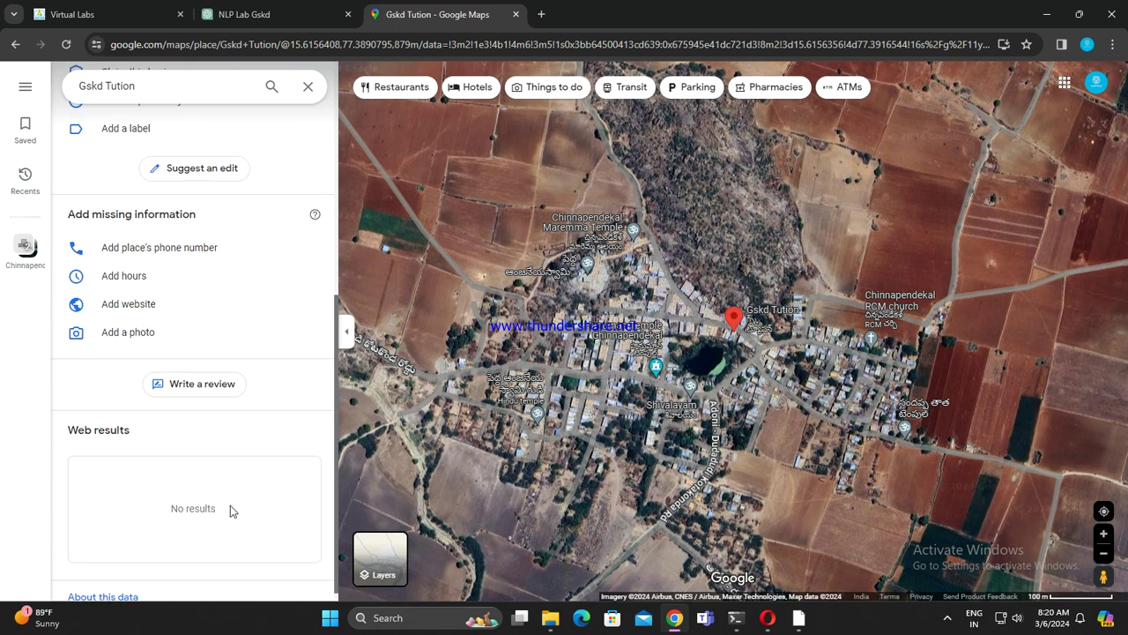
pyautogui.scroll(2, 228, 498)
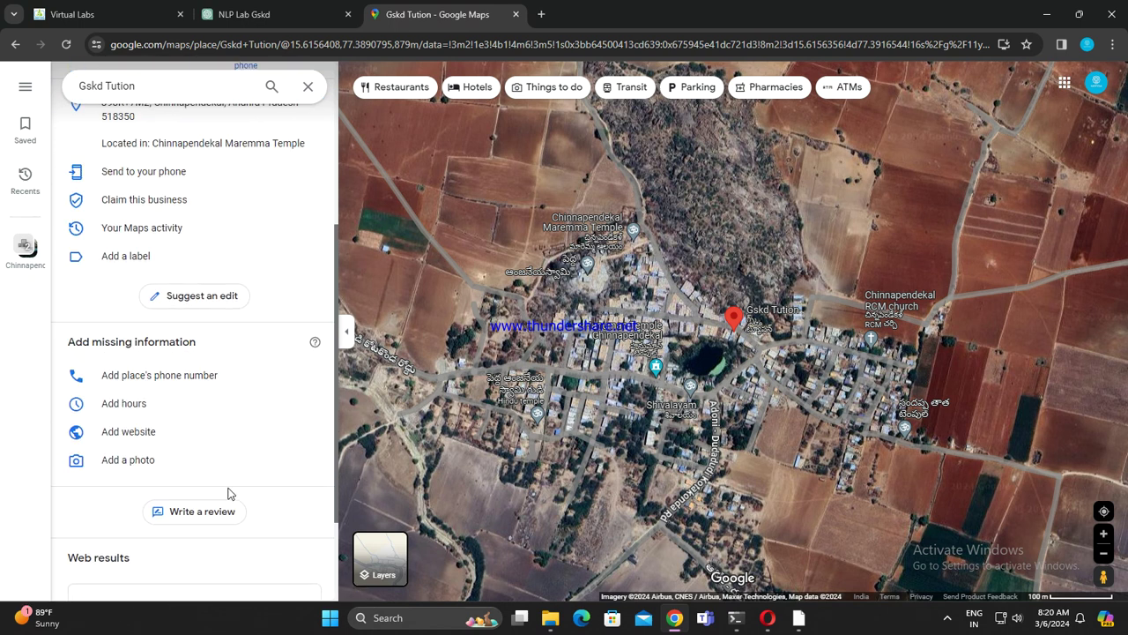
pyautogui.scroll(1, 212, 459)
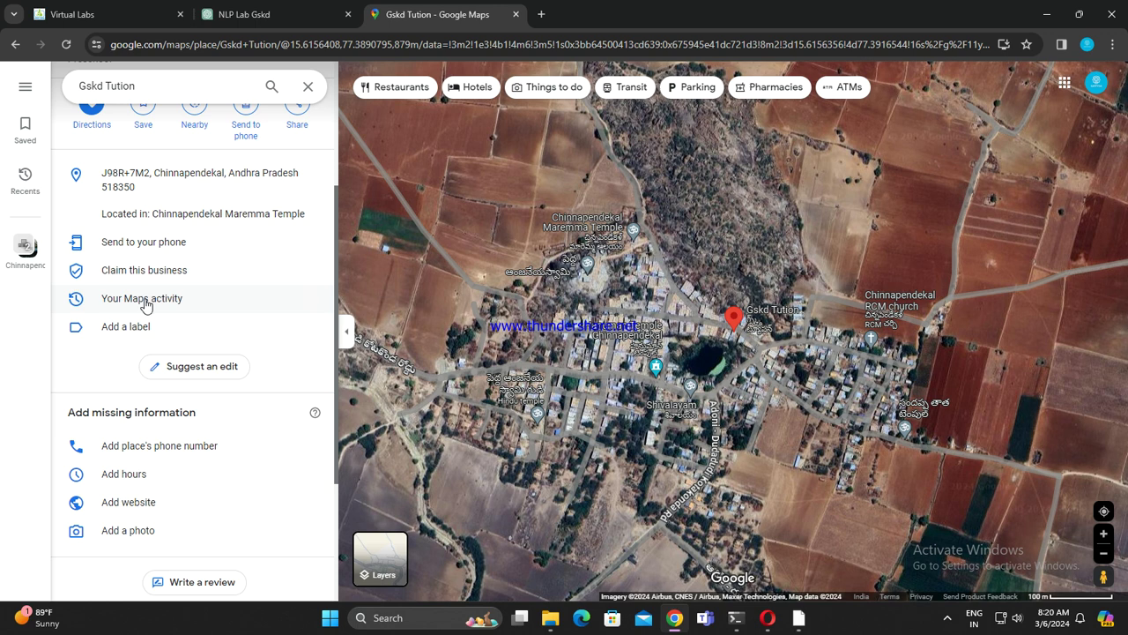
pyautogui.scroll(-3, 176, 437)
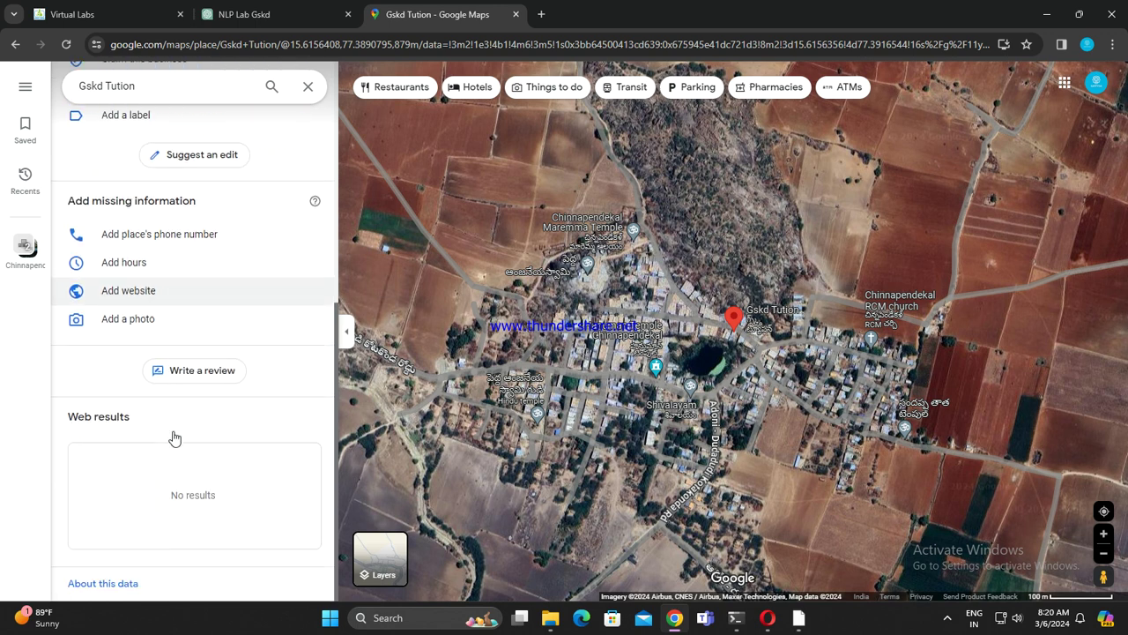
pyautogui.scroll(5, 95, 309)
# Step: Open the recent Gskd Tution entry, look it over, and close its card
pyautogui.click(25, 181)
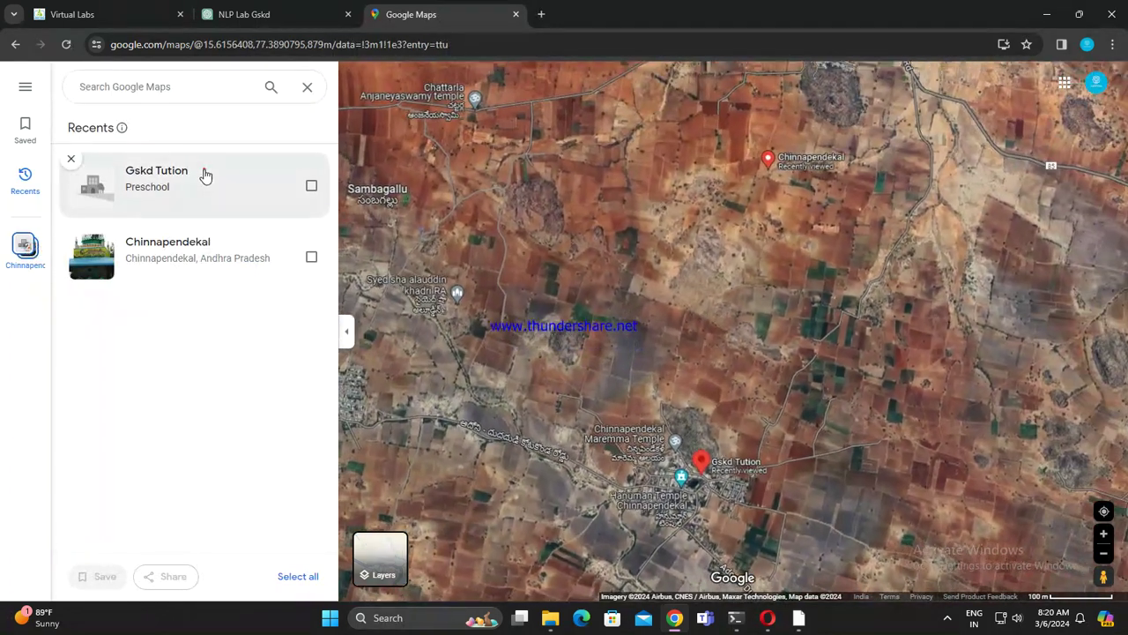
pyautogui.click(204, 172)
pyautogui.scroll(-5, 432, 444)
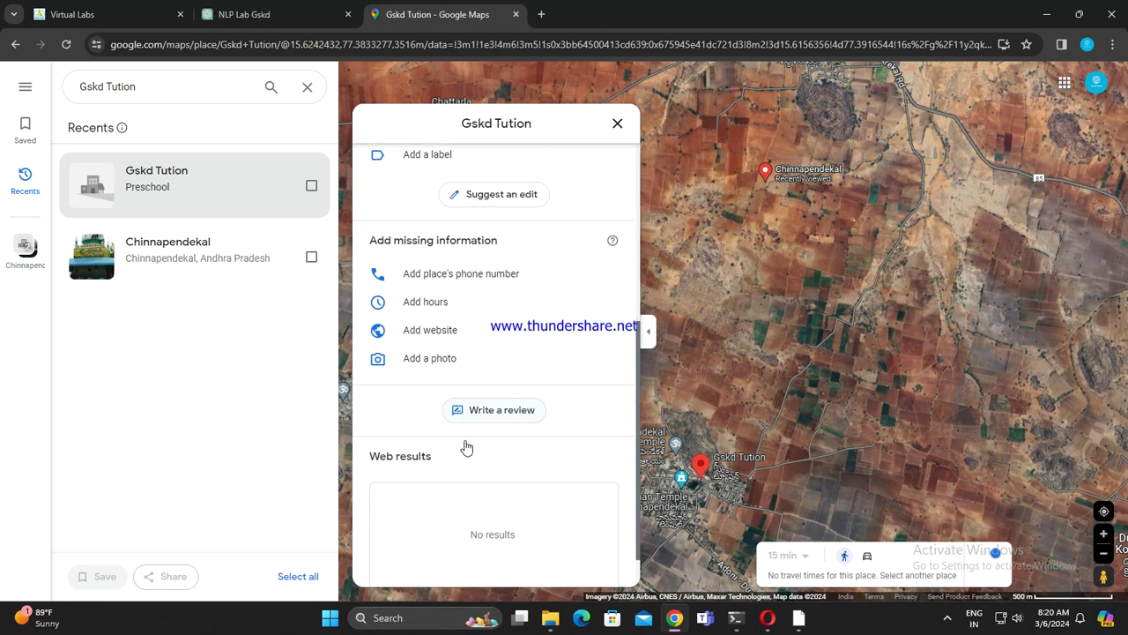
pyautogui.scroll(5, 495, 445)
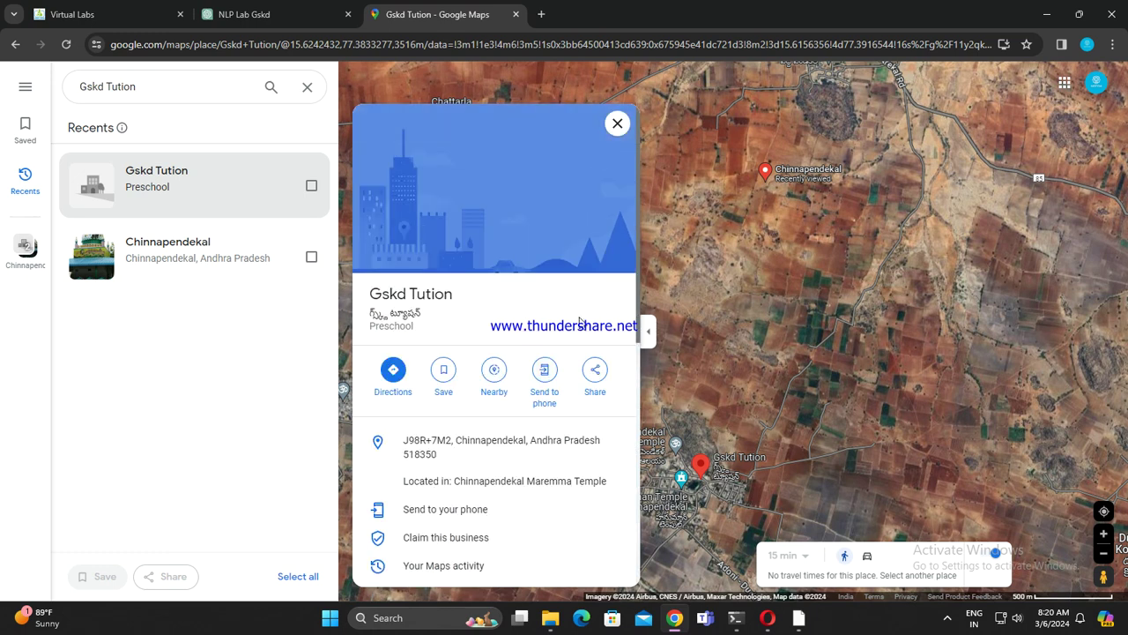
pyautogui.click(618, 124)
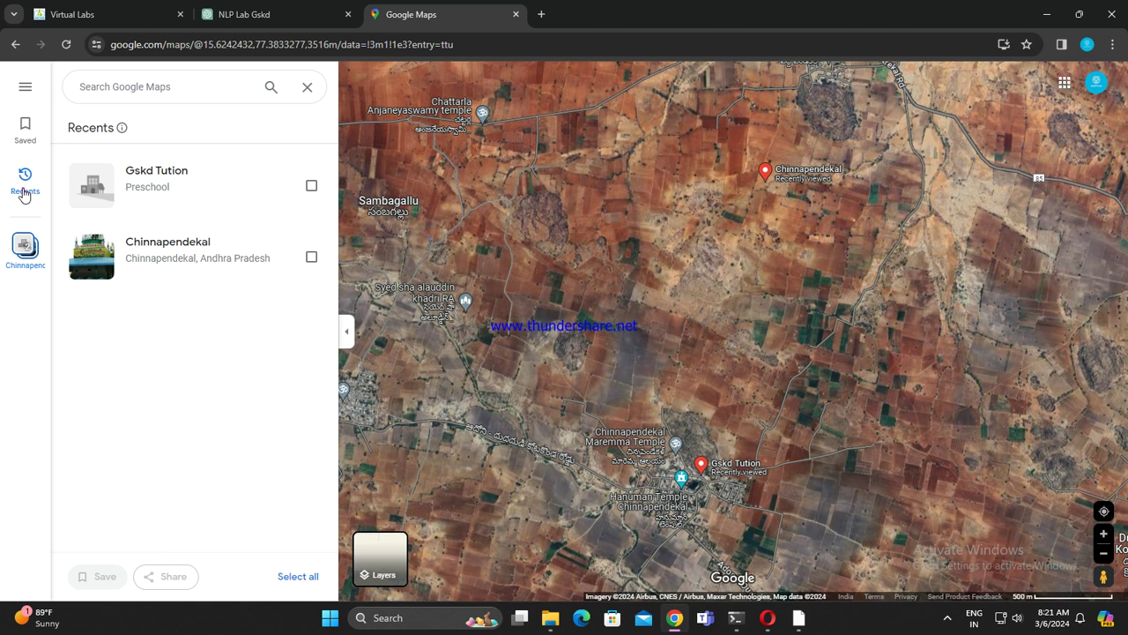
# Step: Open and close the main menu, hide Recents, and close the Google Maps tab
pyautogui.click(25, 87)
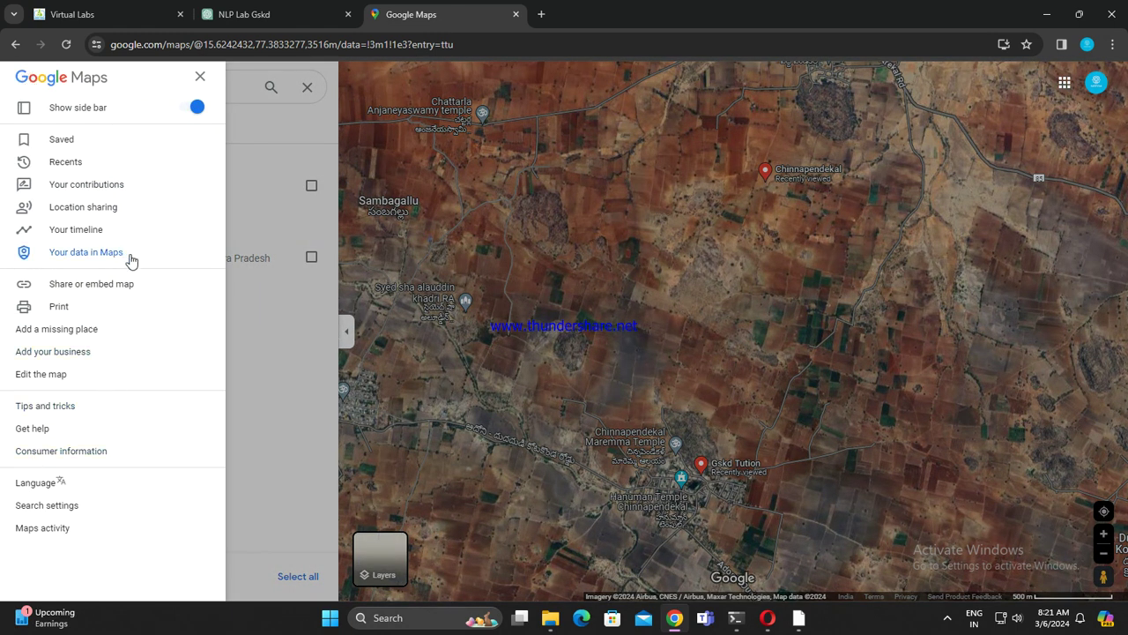
pyautogui.click(199, 79)
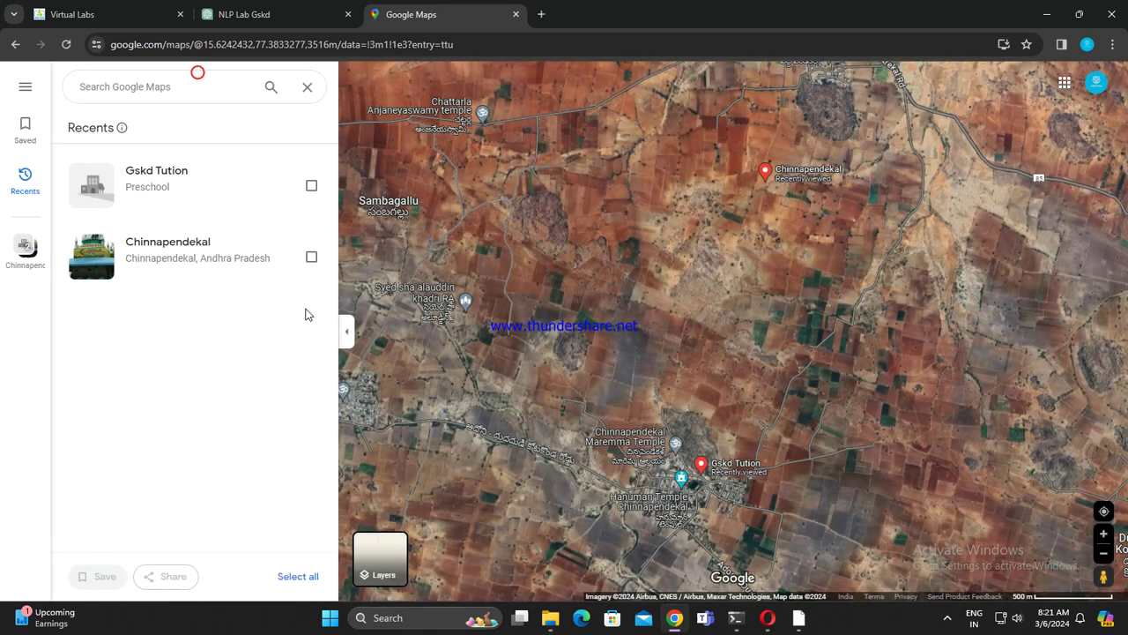
pyautogui.click(309, 88)
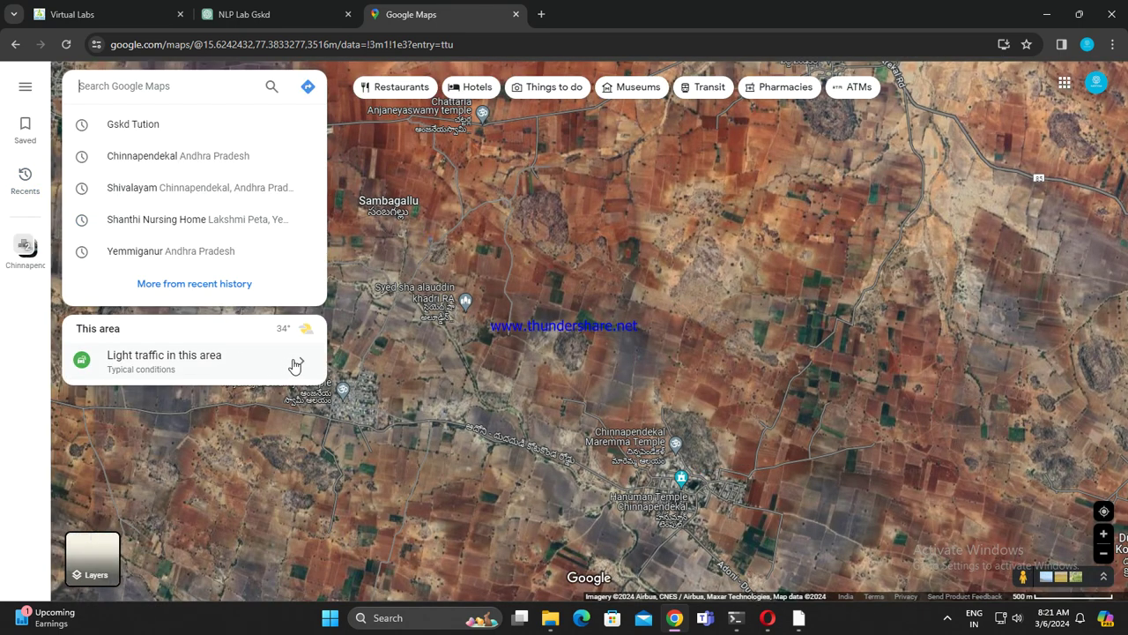
pyautogui.click(516, 15)
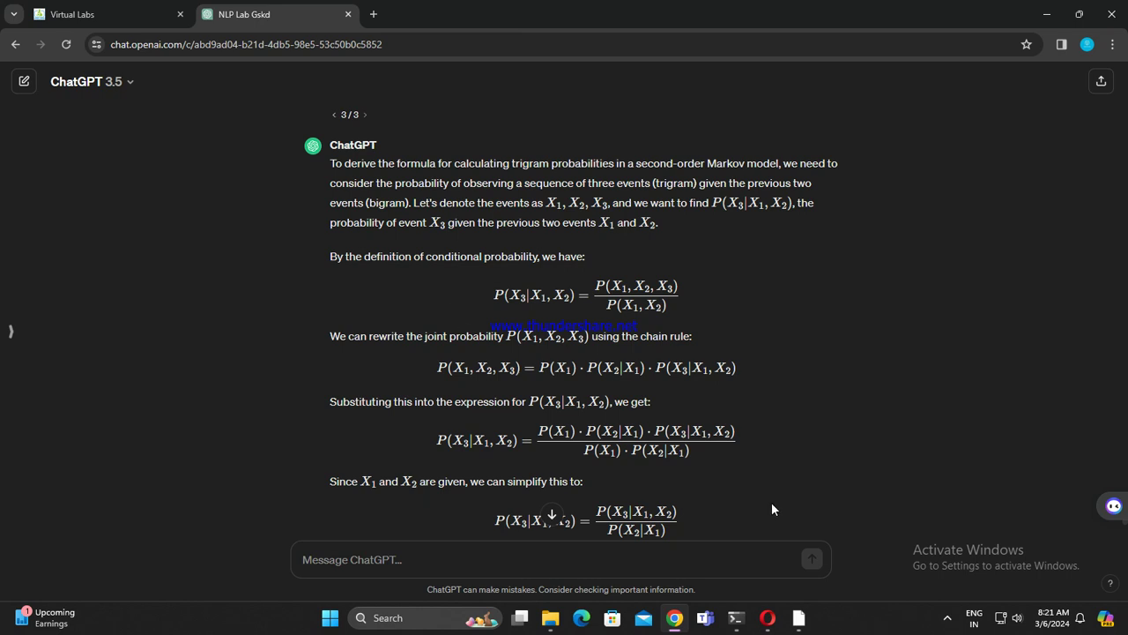
# Step: Open a new tab and glance at the N-Grams assignment and NLP Lab chat tabs
pyautogui.click(374, 15)
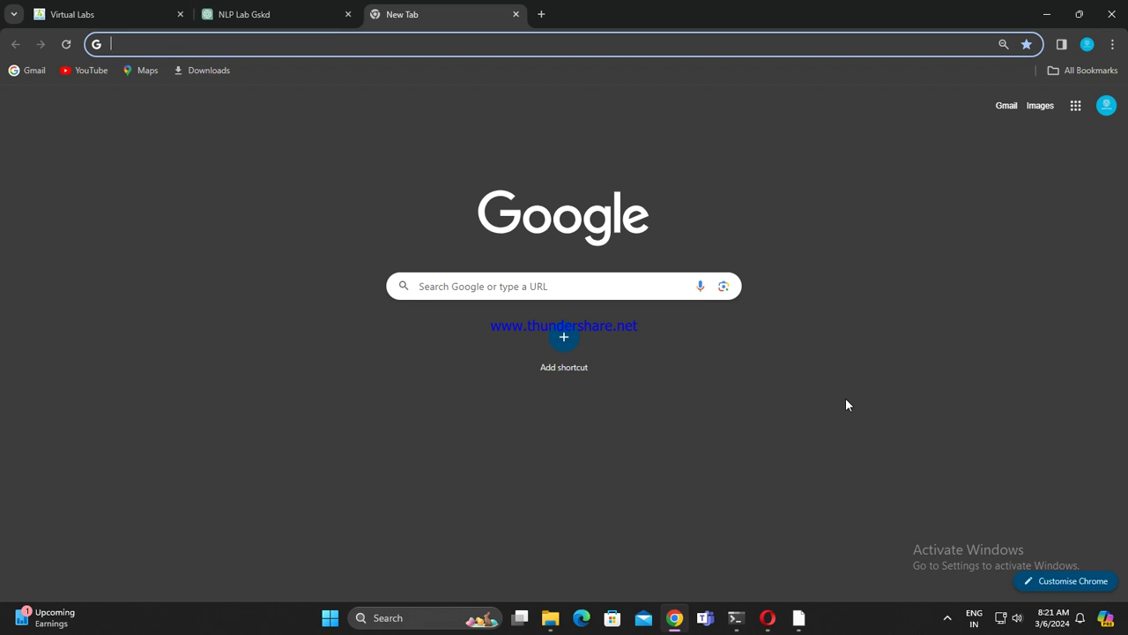
pyautogui.click(116, 8)
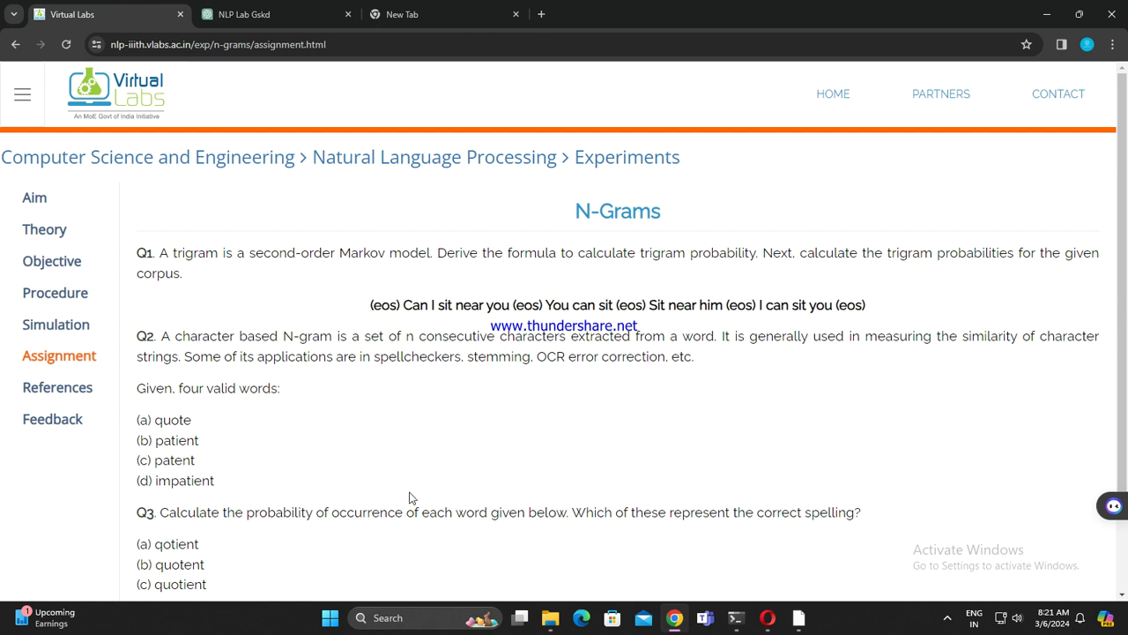
pyautogui.scroll(-5, 409, 498)
pyautogui.scroll(5, 395, 459)
pyautogui.click(330, 12)
pyautogui.click(438, 24)
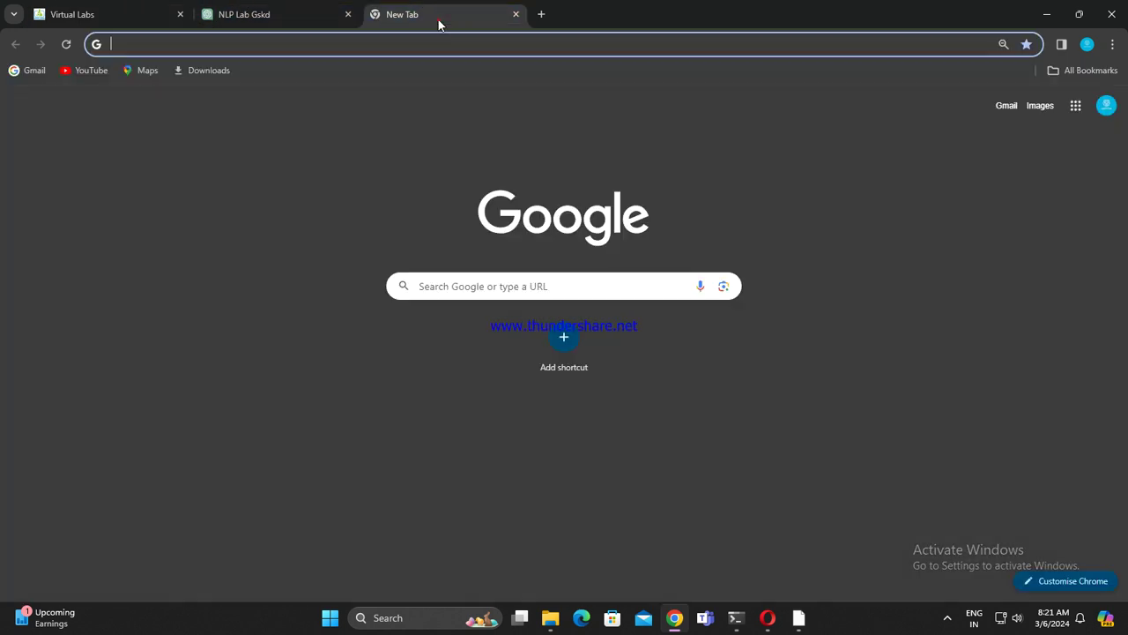
# Step: Check the Google account panel, then load YouTube from the bookmark
pyautogui.click(1106, 105)
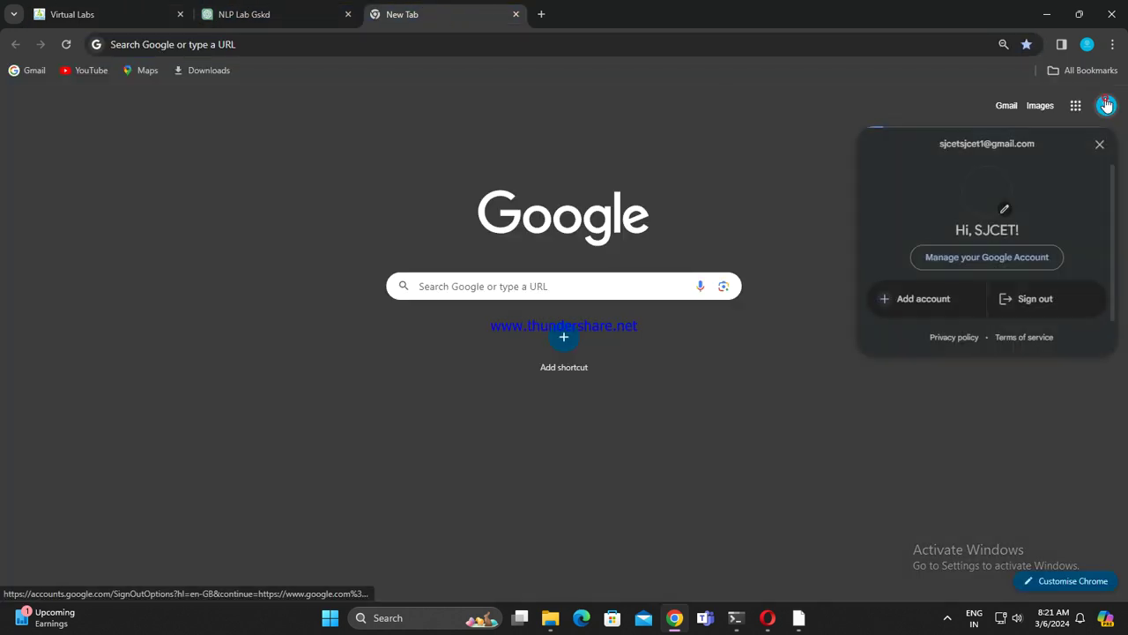
pyautogui.click(772, 497)
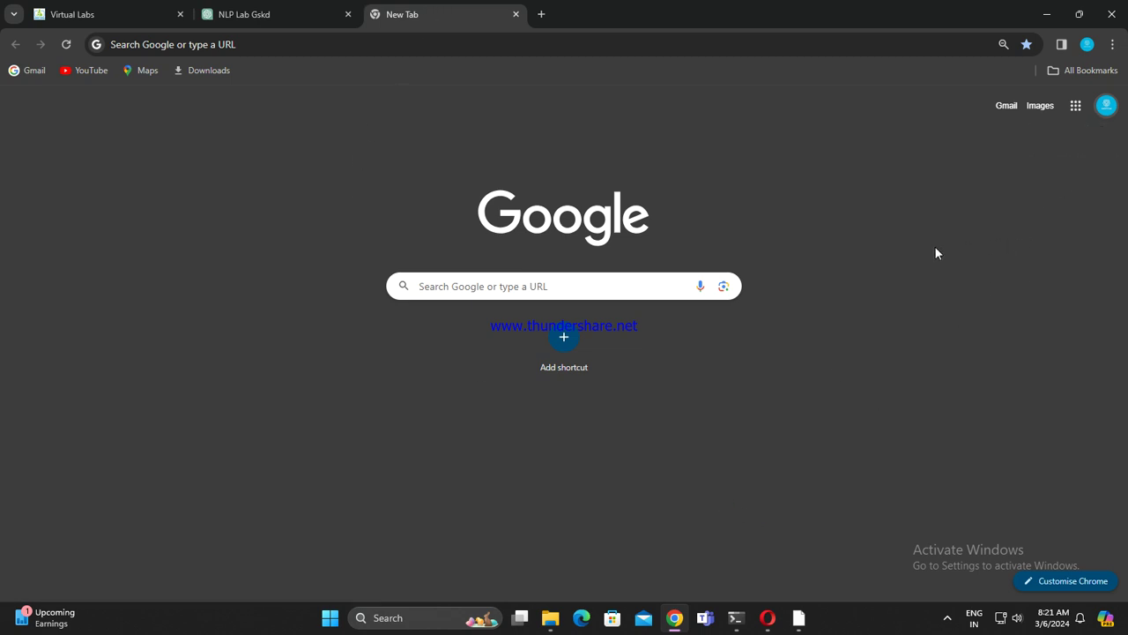
pyautogui.click(495, 45)
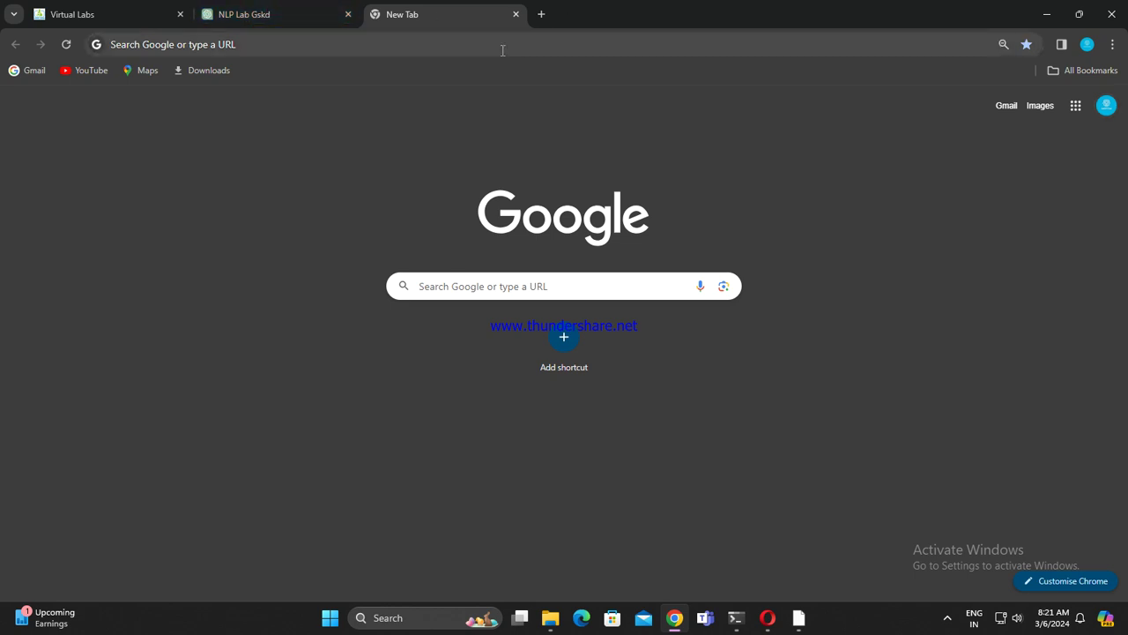
pyautogui.click(42, 192)
pyautogui.click(89, 74)
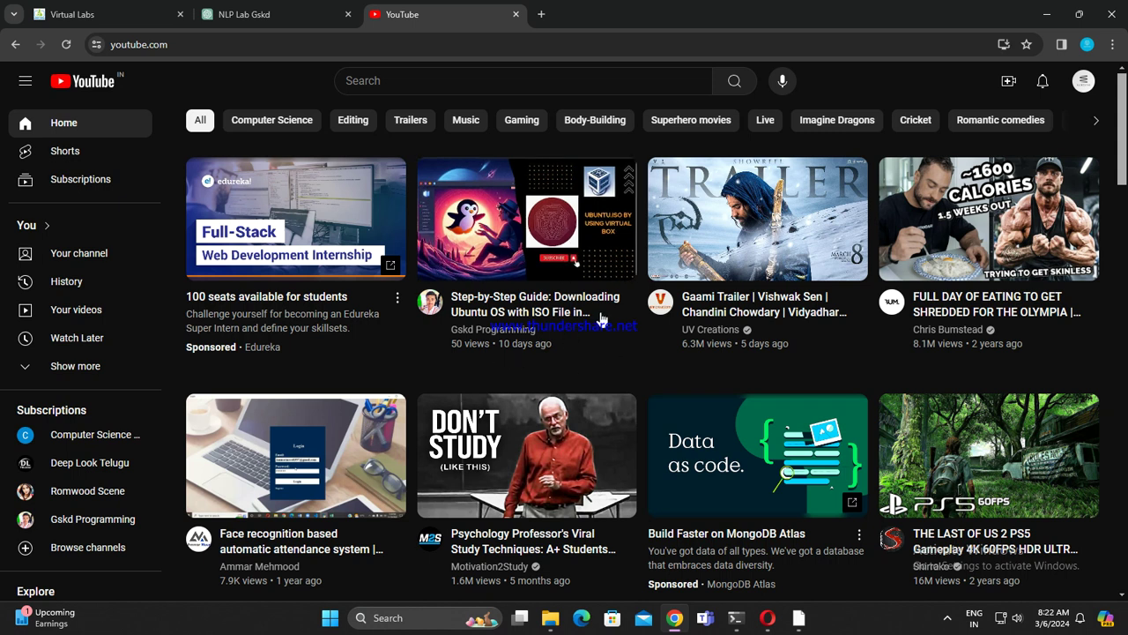
# Step: Open the Ubuntu ISO in VirtualBox guide video, pause it, and read the full description
pyautogui.click(542, 262)
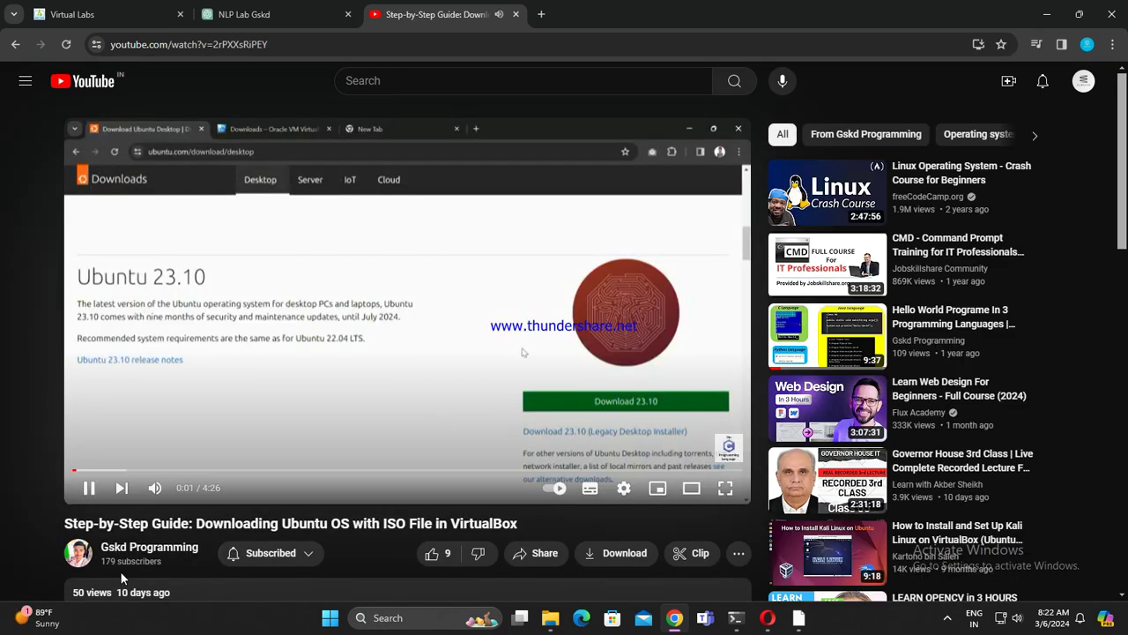
pyautogui.click(89, 488)
pyautogui.scroll(-2, 75, 483)
pyautogui.click(355, 424)
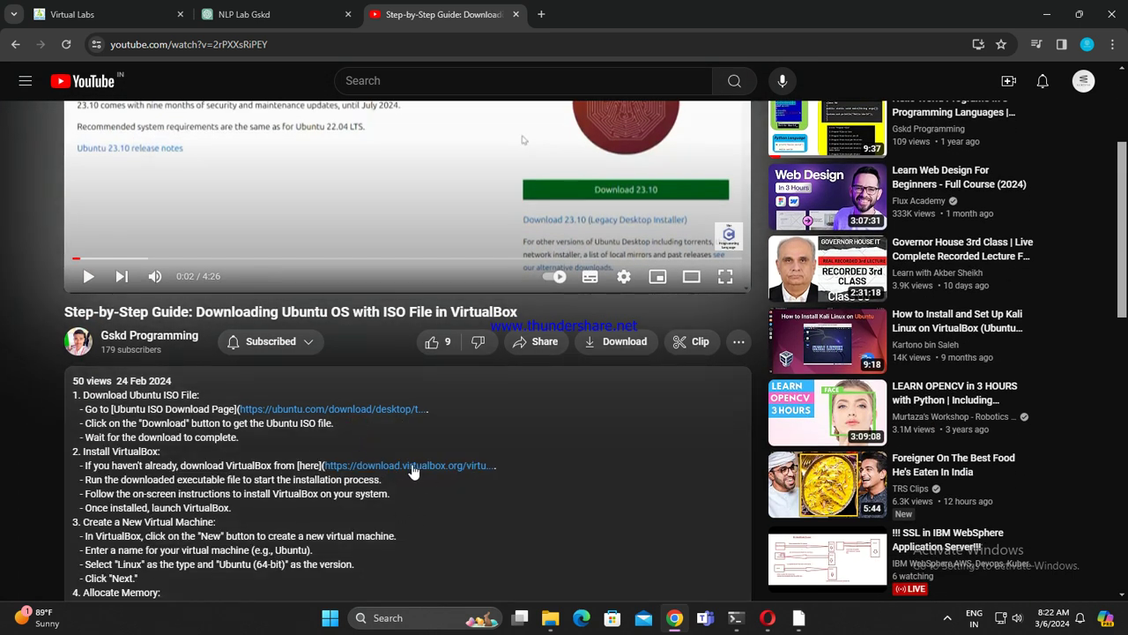
pyautogui.scroll(-3, 407, 460)
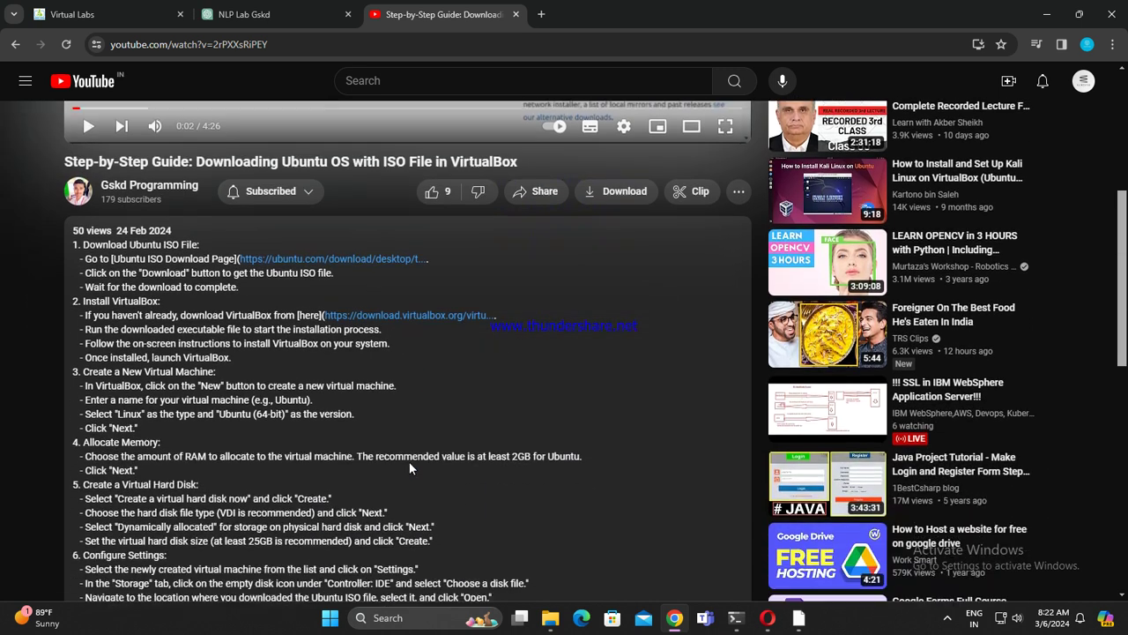
pyautogui.scroll(2, 411, 460)
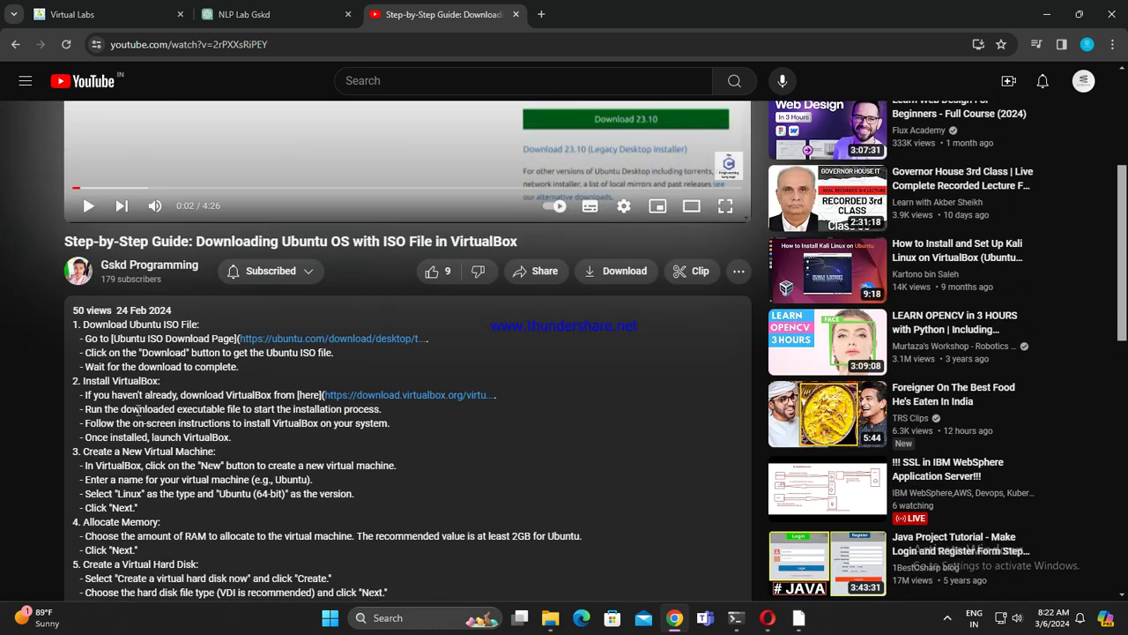
# Step: Try the Ubuntu download link, dismiss the tracker dialog, and close the 404 Not Found tab
pyautogui.click(360, 344)
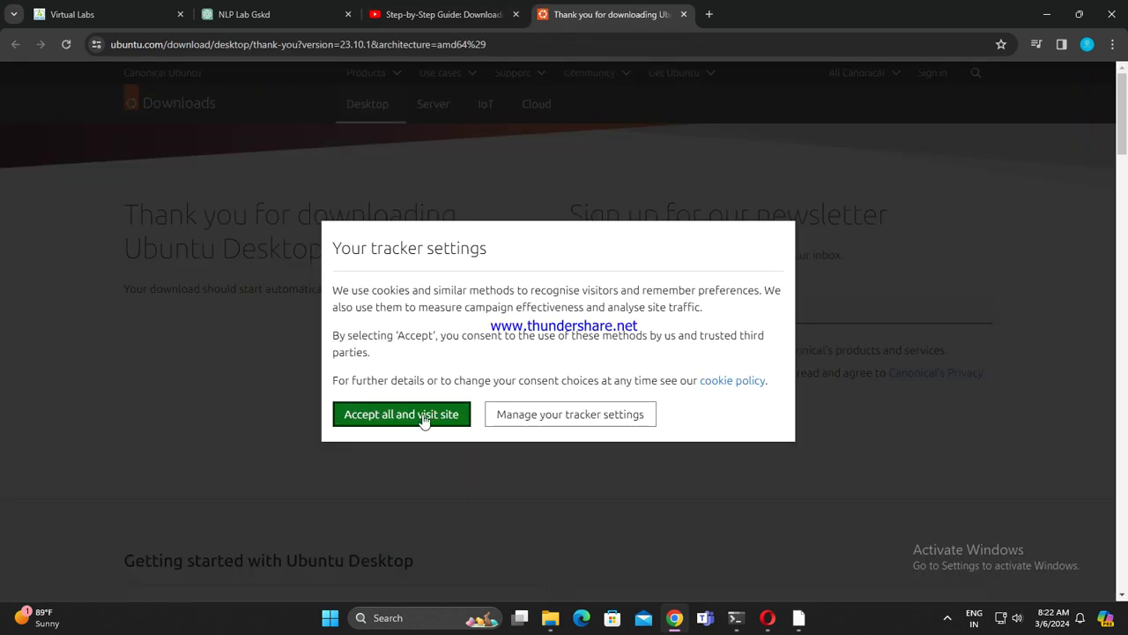
pyautogui.click(424, 419)
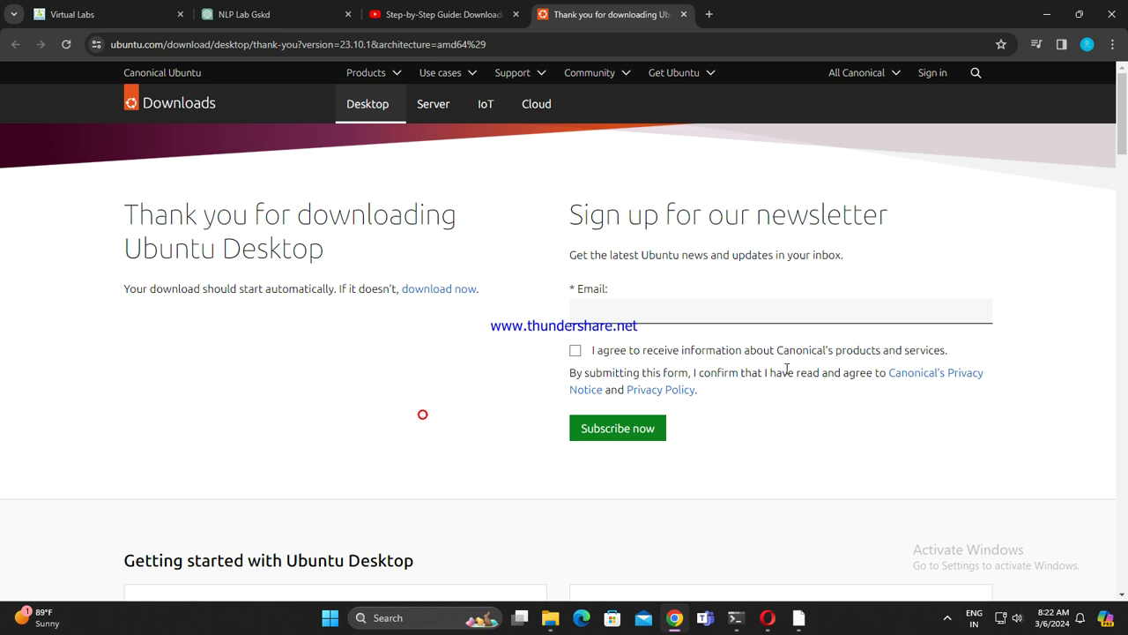
pyautogui.click(684, 20)
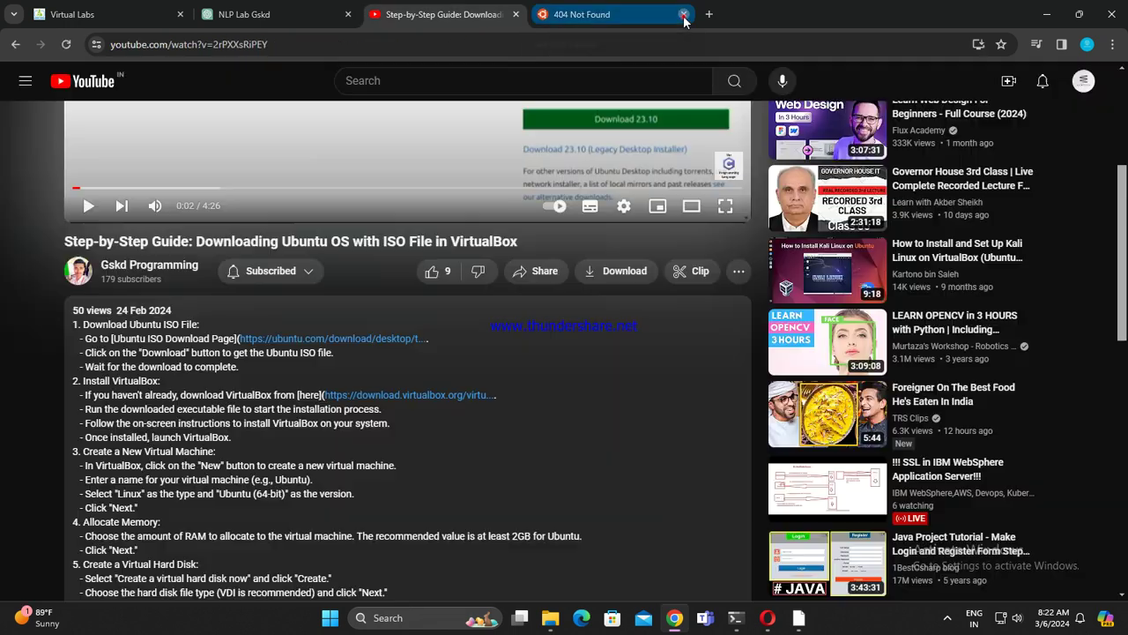
pyautogui.click(683, 16)
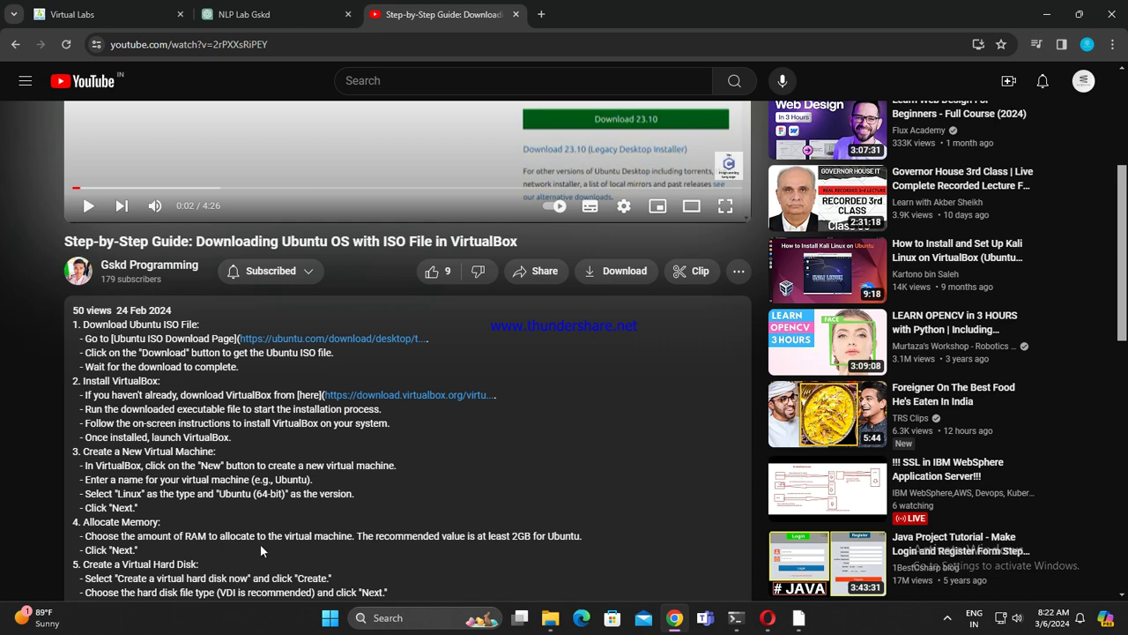
# Step: Like the Ubuntu VirtualBox guide video, bringing its likes to 10
pyautogui.scroll(-4, 387, 542)
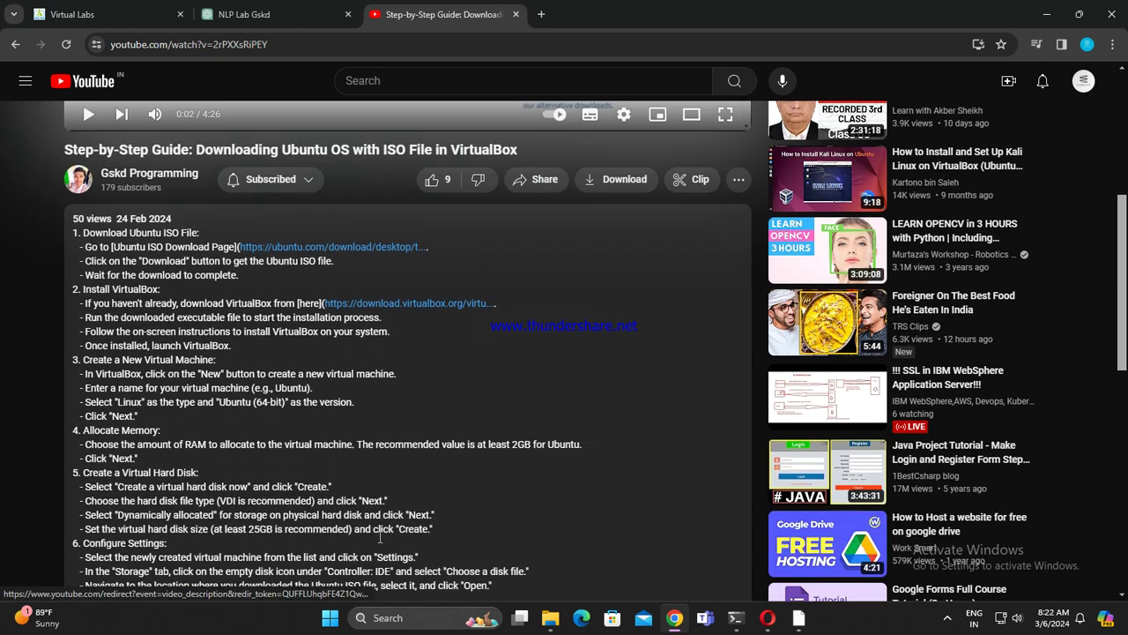
pyautogui.scroll(6, 384, 526)
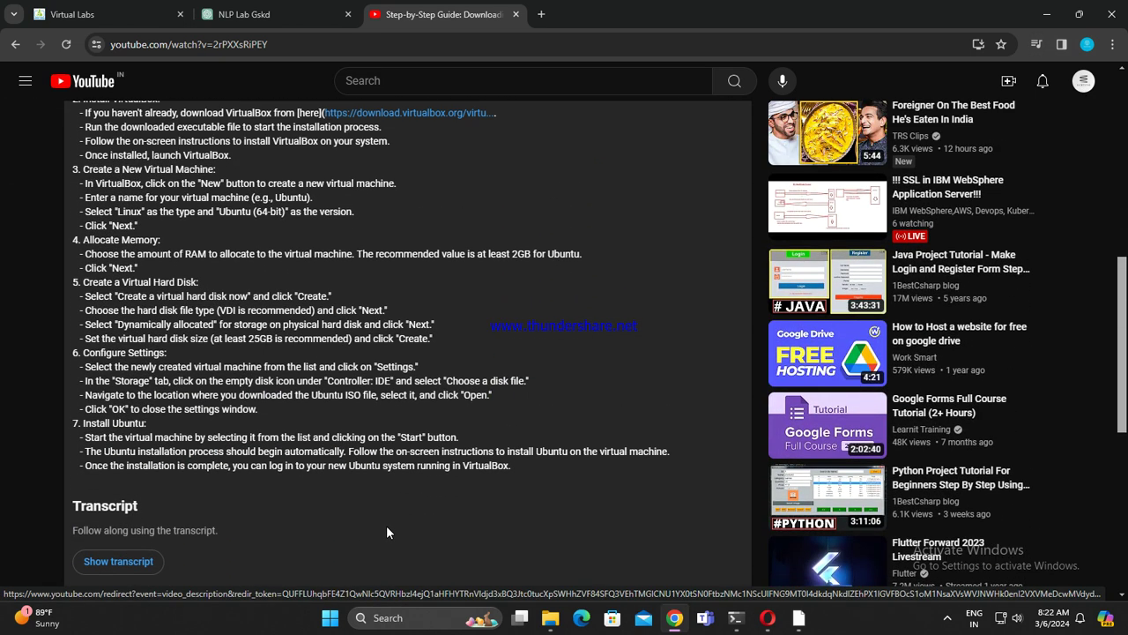
pyautogui.scroll(2, 555, 558)
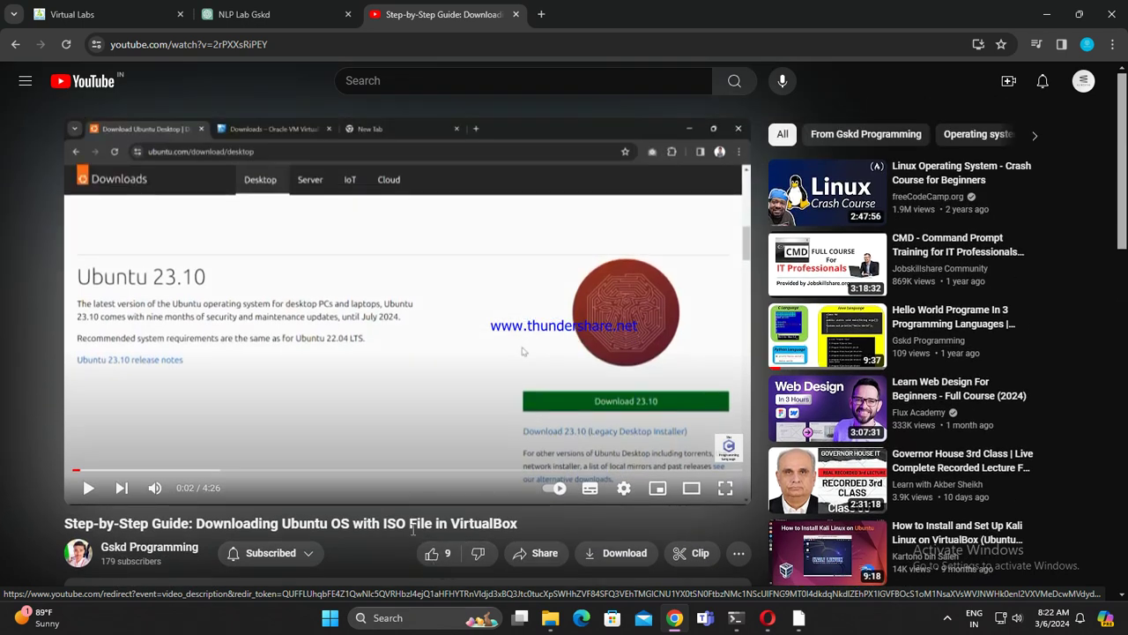
pyautogui.click(432, 552)
pyautogui.scroll(-1, 579, 431)
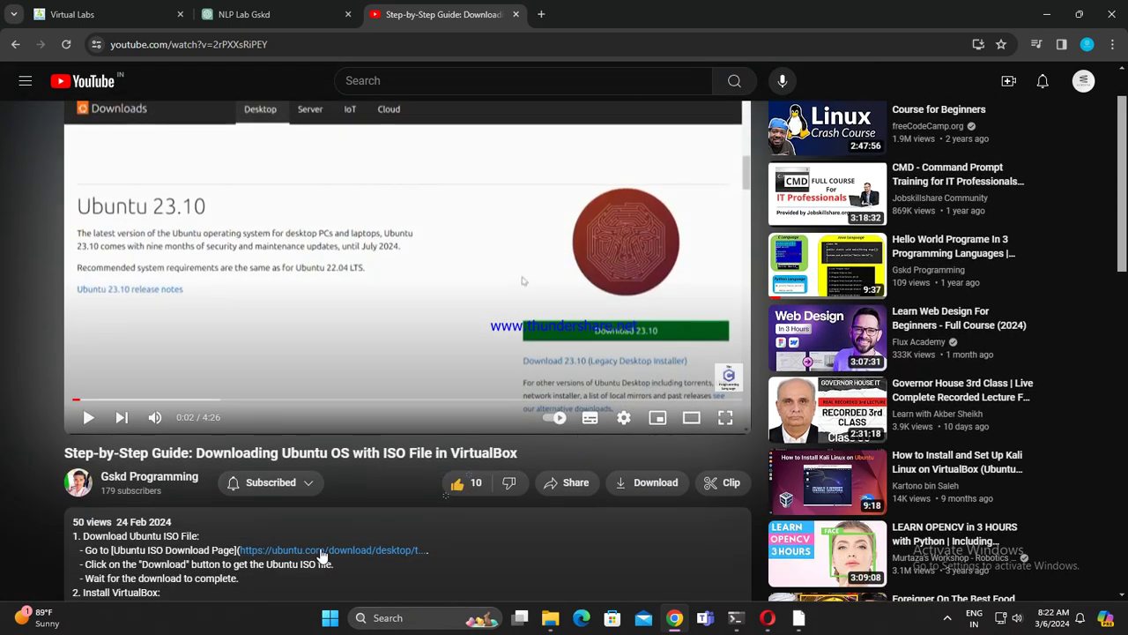
# Step: Go to the Gskd Programming channel page and scroll through its home section
pyautogui.click(166, 499)
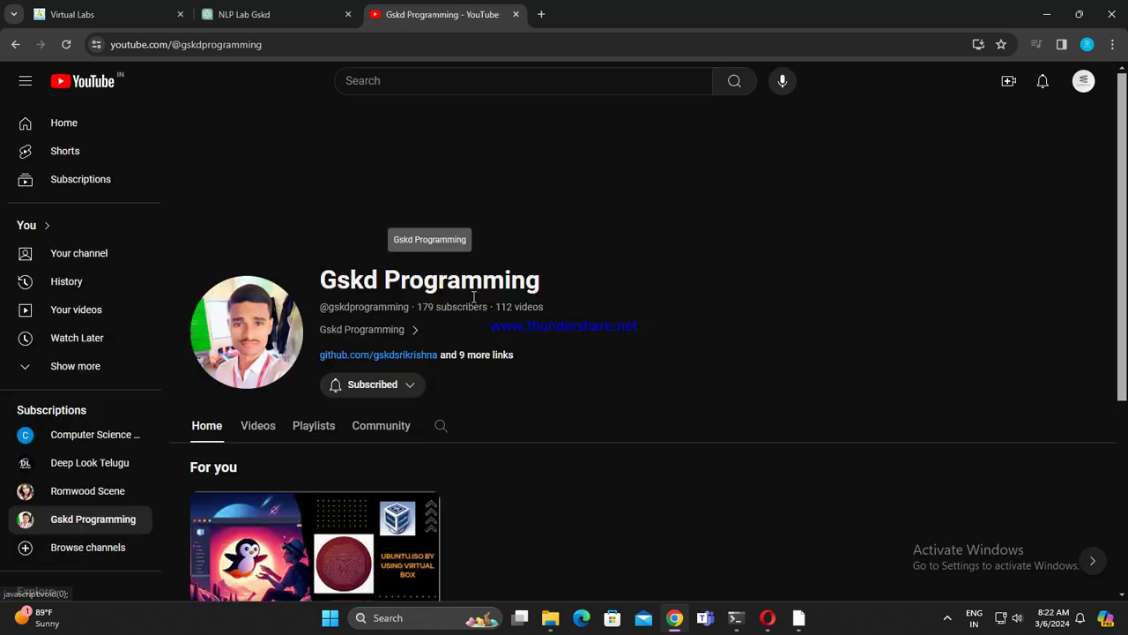
pyautogui.scroll(-1, 471, 407)
pyautogui.scroll(-2, 472, 414)
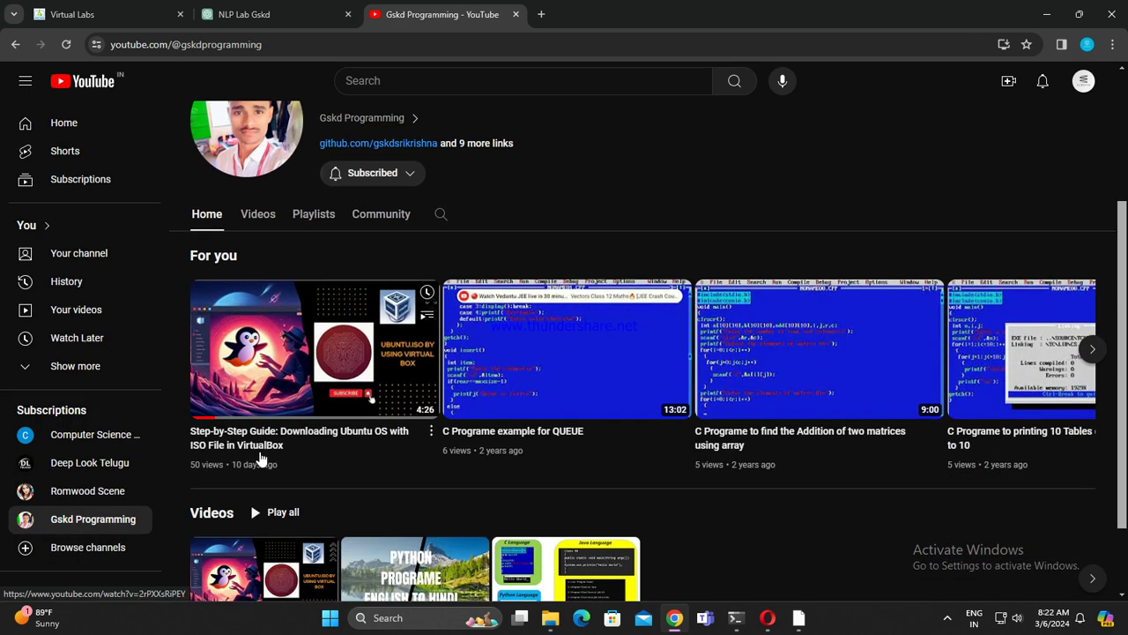
pyautogui.scroll(-1, 473, 458)
pyautogui.scroll(-1, 476, 459)
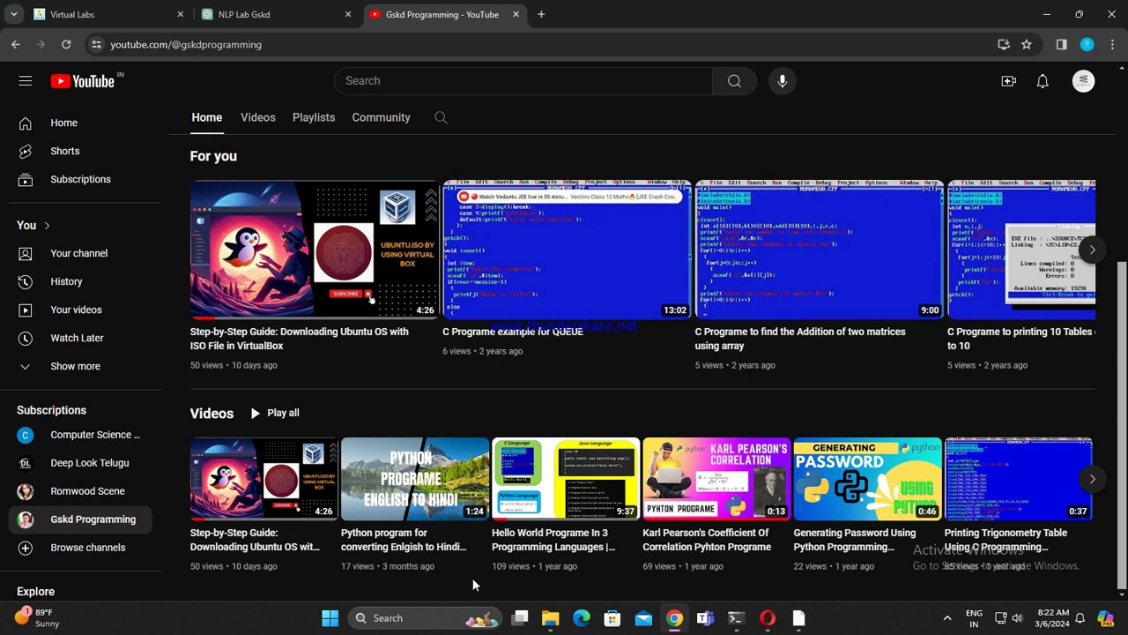
pyautogui.scroll(3, 479, 585)
# Step: Show the channel's Videos sorted by Popular and browse the video grid
pyautogui.click(258, 328)
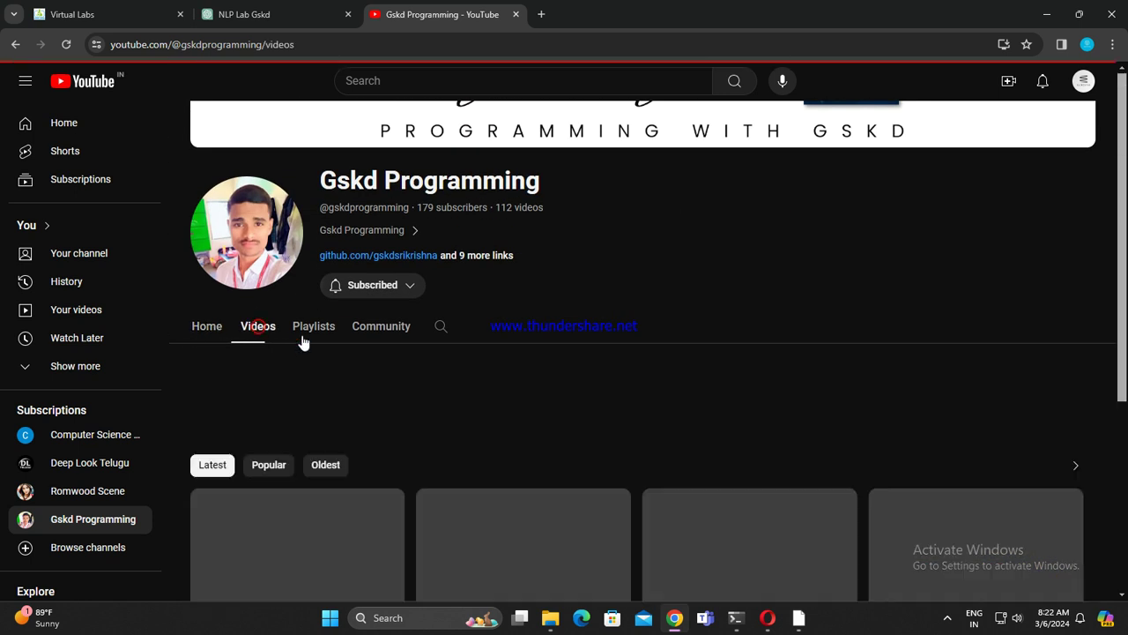
pyautogui.scroll(-3, 309, 291)
pyautogui.click(269, 254)
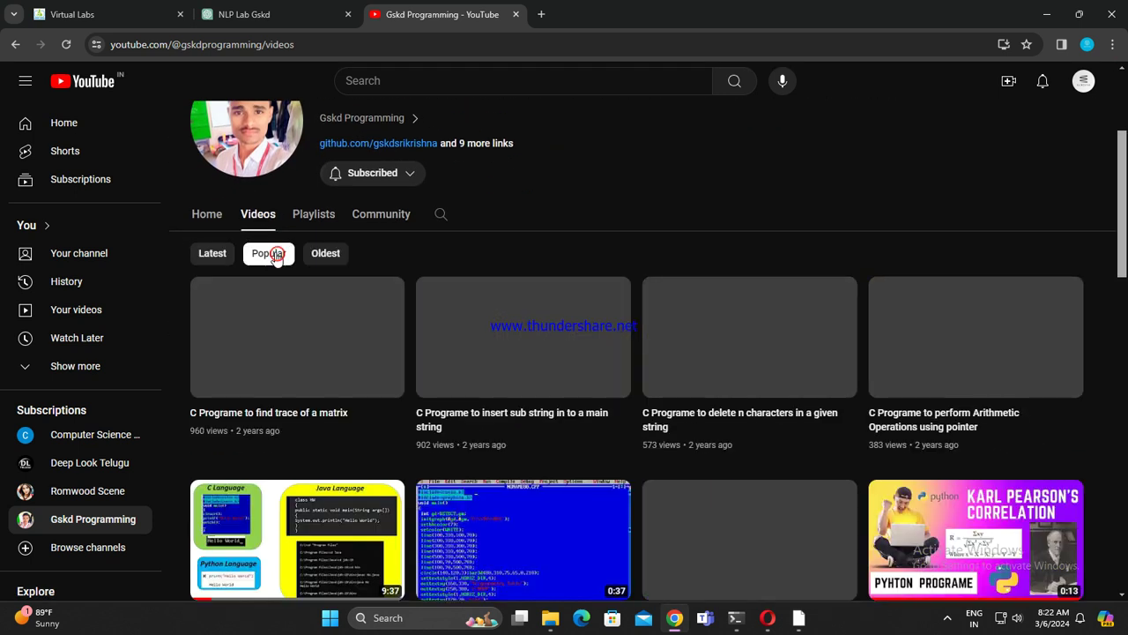
pyautogui.scroll(-1, 246, 382)
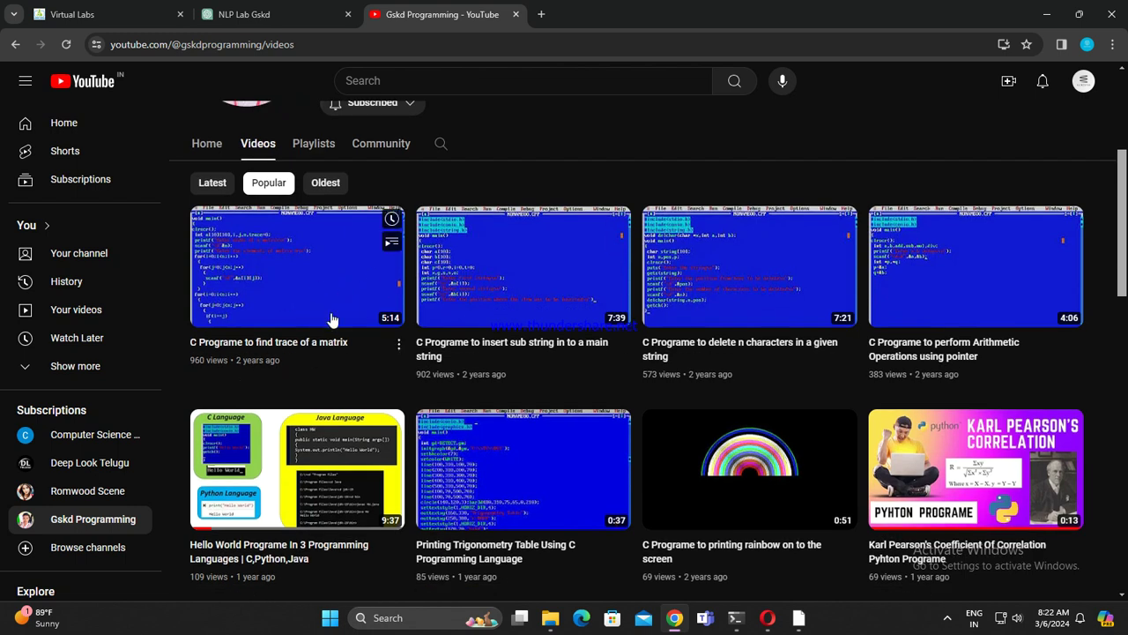
pyautogui.scroll(-5, 521, 370)
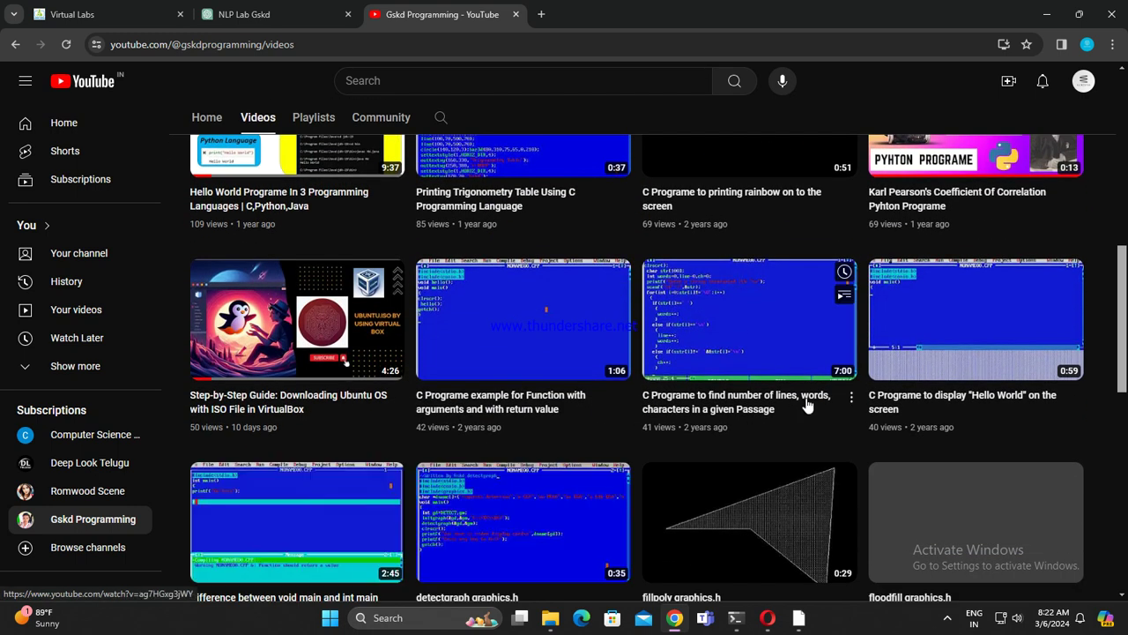
pyautogui.scroll(-7, 807, 406)
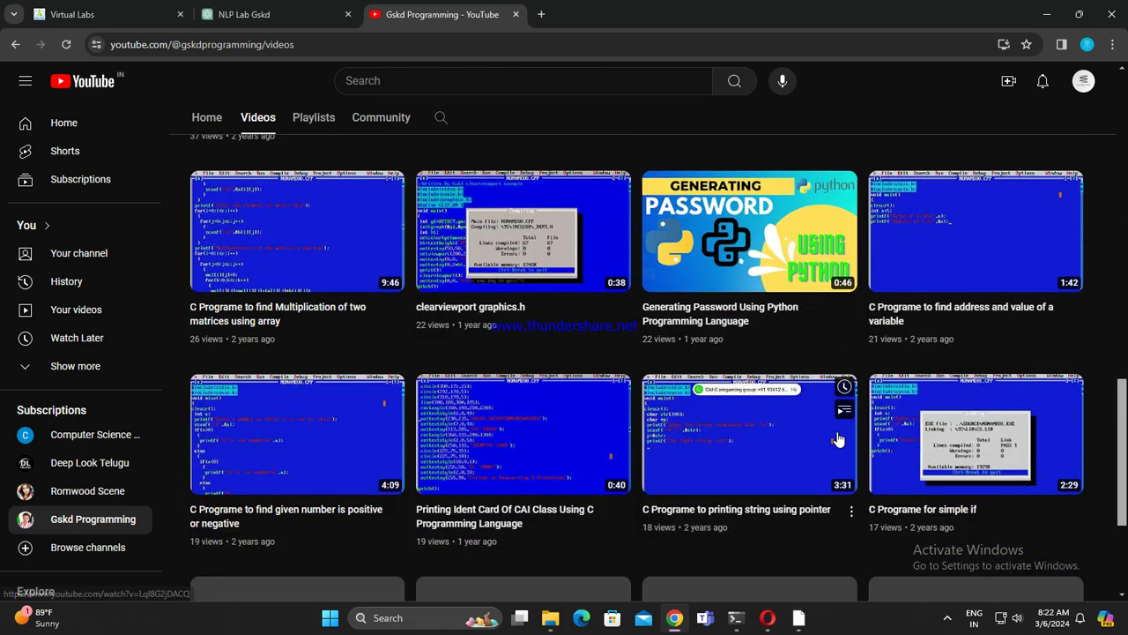
pyautogui.scroll(-4, 837, 439)
pyautogui.scroll(-3, 844, 360)
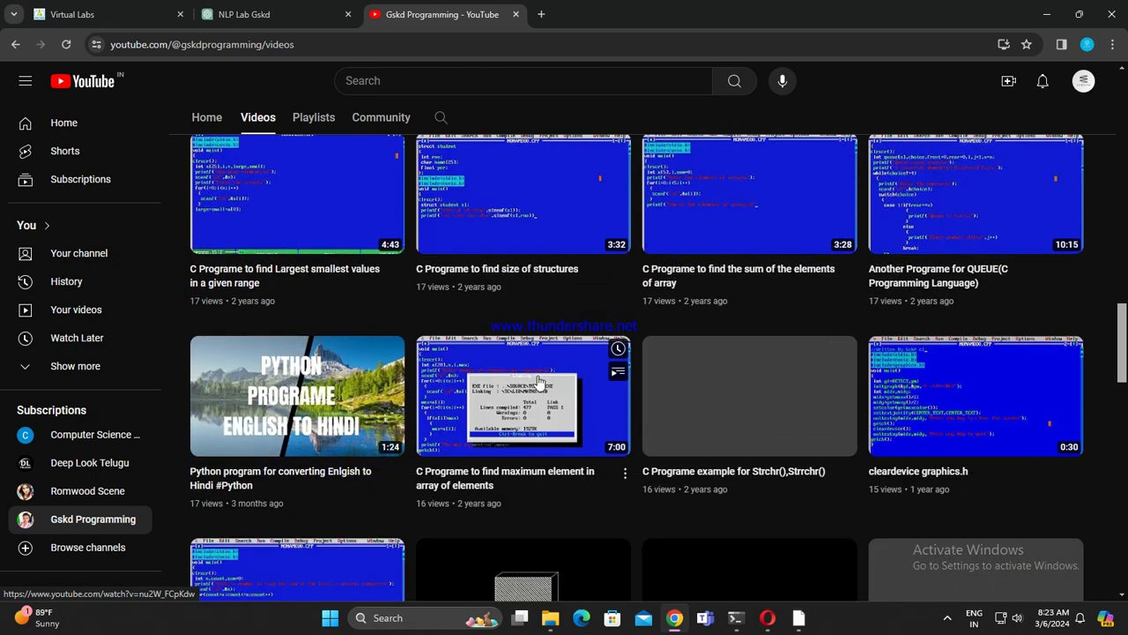
pyautogui.scroll(-3, 679, 416)
pyautogui.scroll(2, 680, 418)
pyautogui.scroll(-11, 682, 425)
pyautogui.scroll(1, 639, 432)
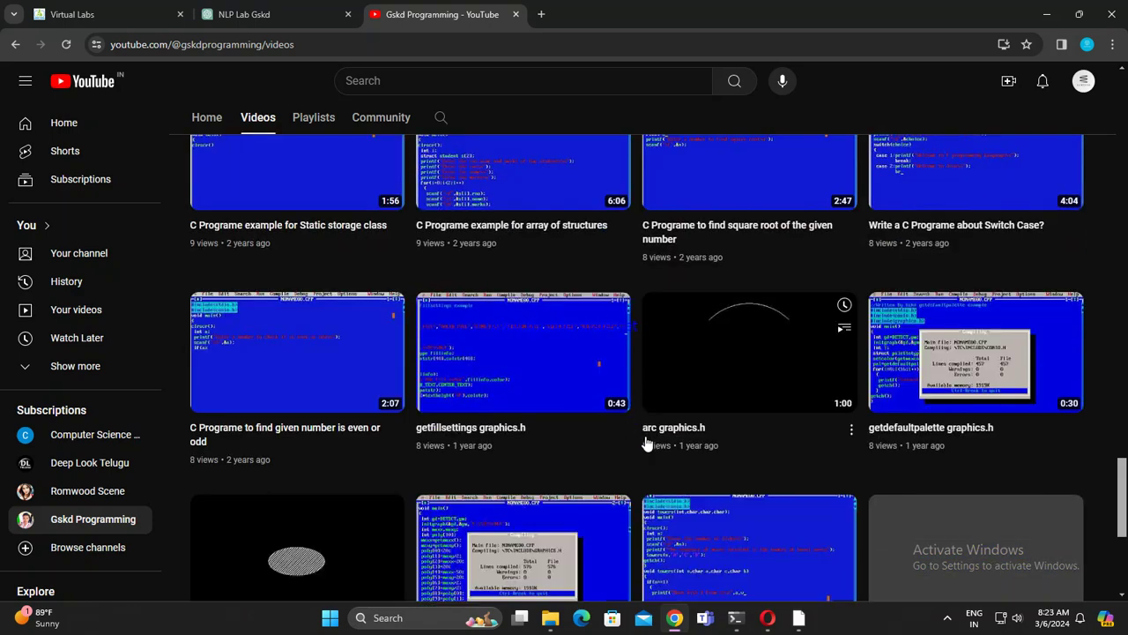
pyautogui.scroll(-4, 649, 445)
pyautogui.scroll(-3, 650, 447)
pyautogui.scroll(-9, 650, 446)
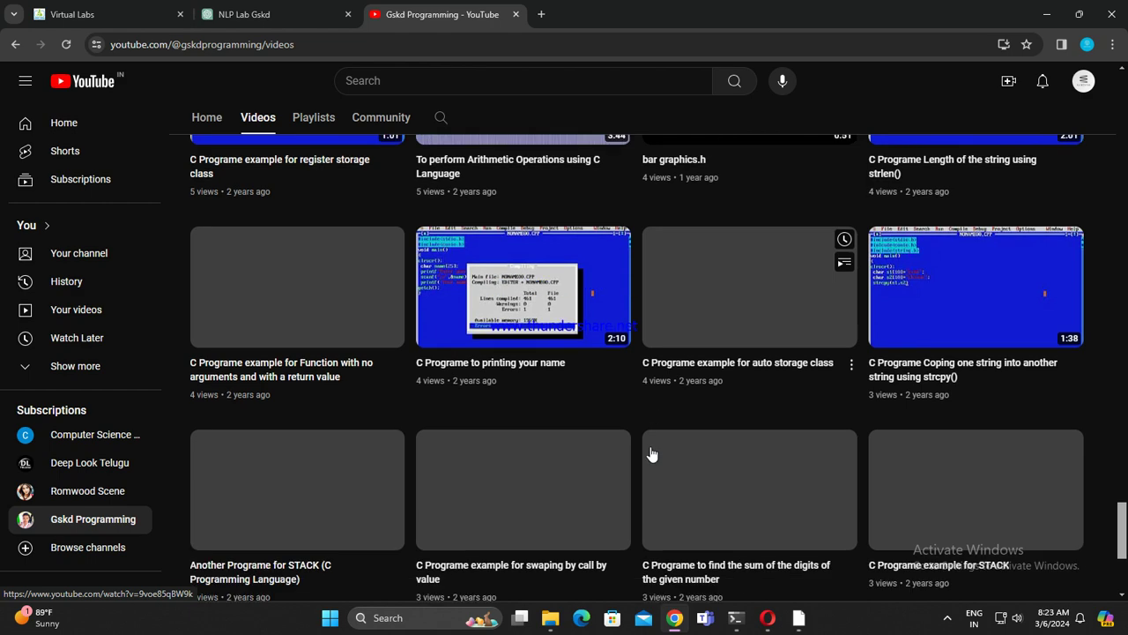
pyautogui.scroll(-3, 650, 453)
pyautogui.scroll(3, 651, 453)
pyautogui.scroll(-3, 651, 452)
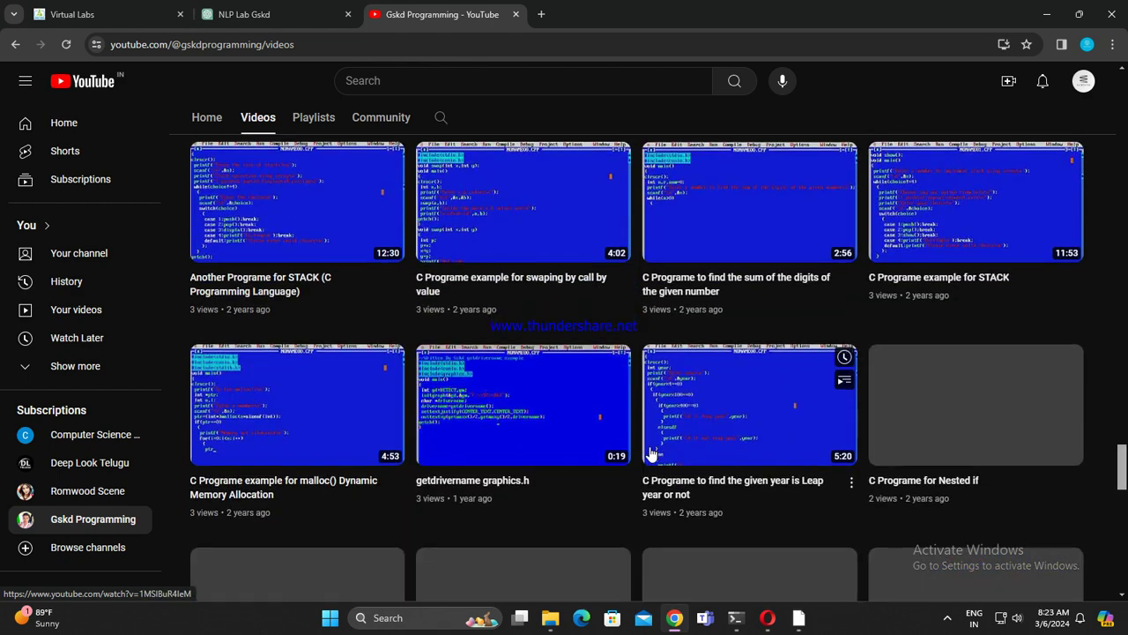
pyautogui.scroll(-7, 651, 453)
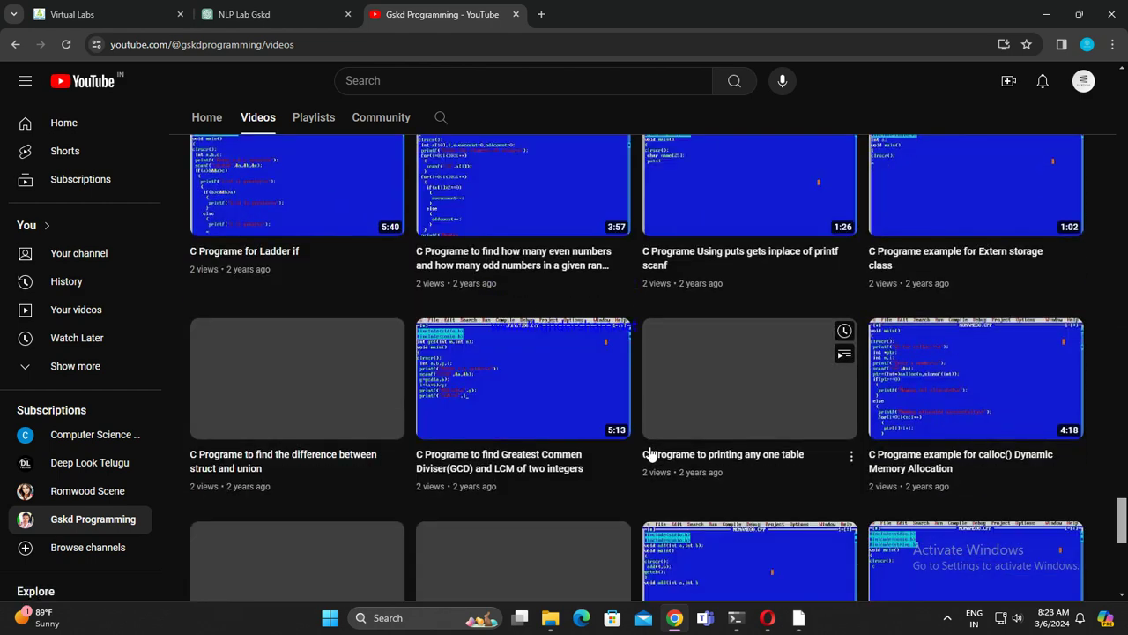
pyautogui.scroll(-6, 650, 453)
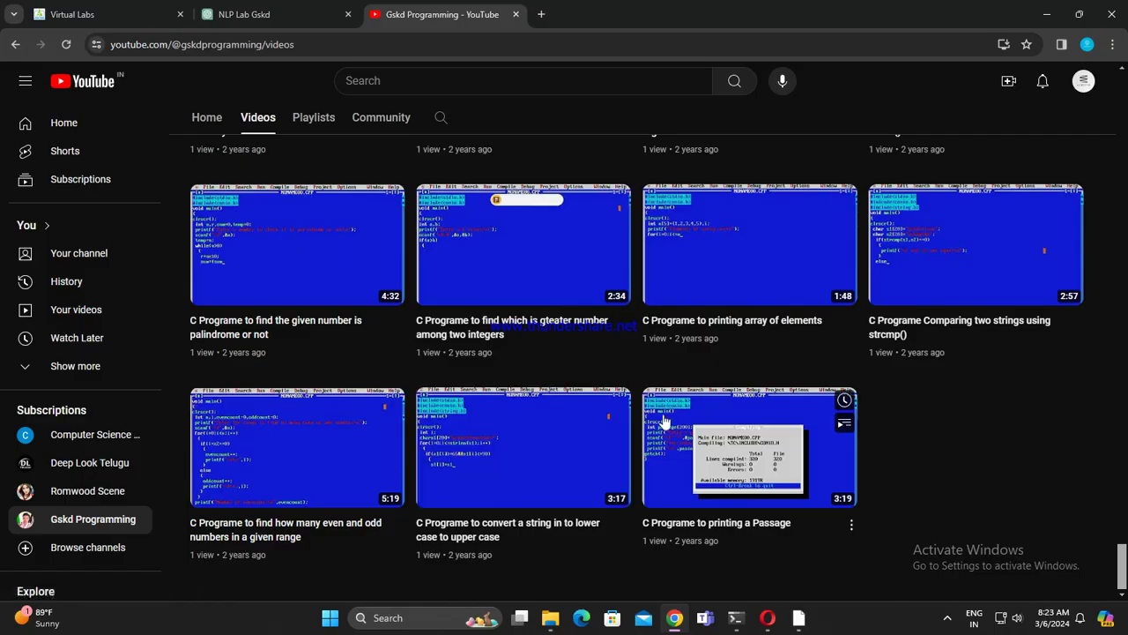
pyautogui.scroll(13, 662, 428)
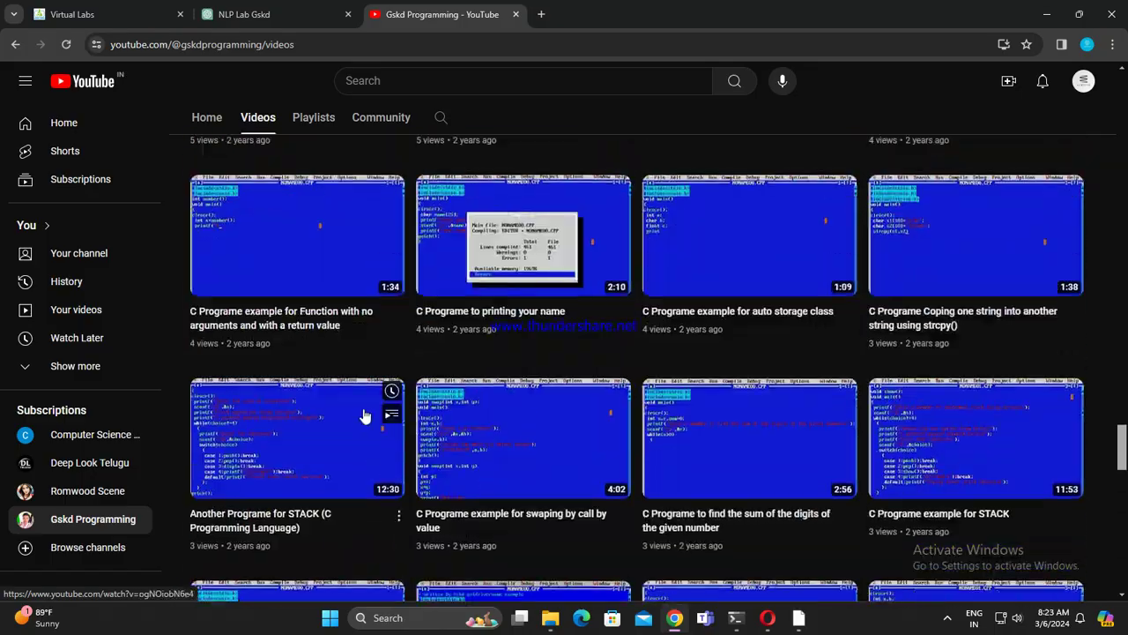
pyautogui.scroll(15, 364, 414)
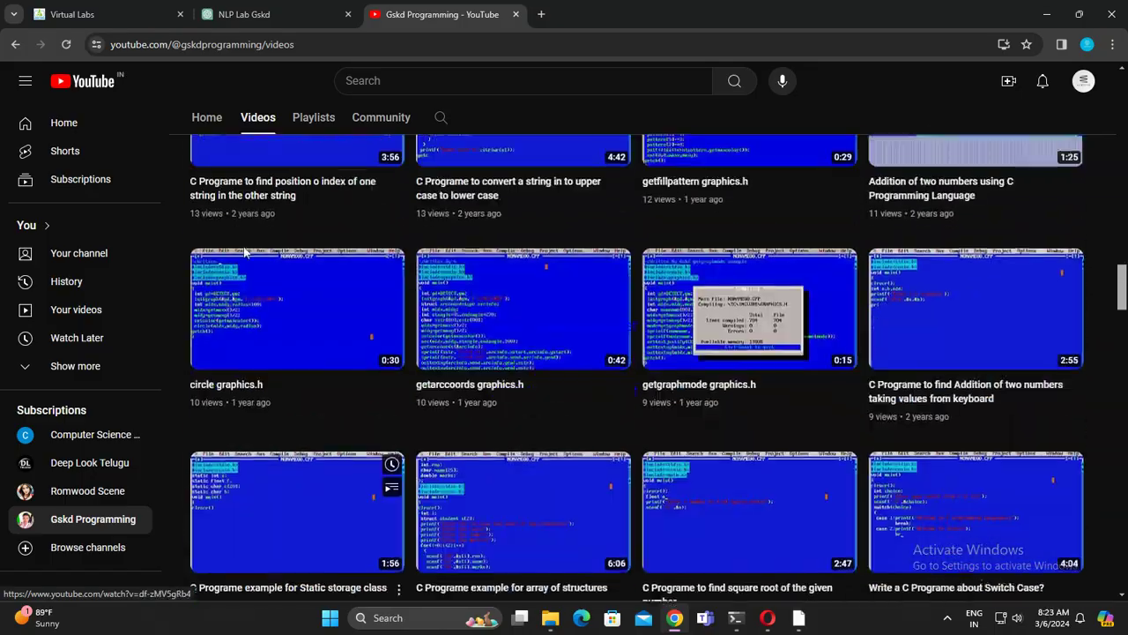
pyautogui.scroll(15, 246, 253)
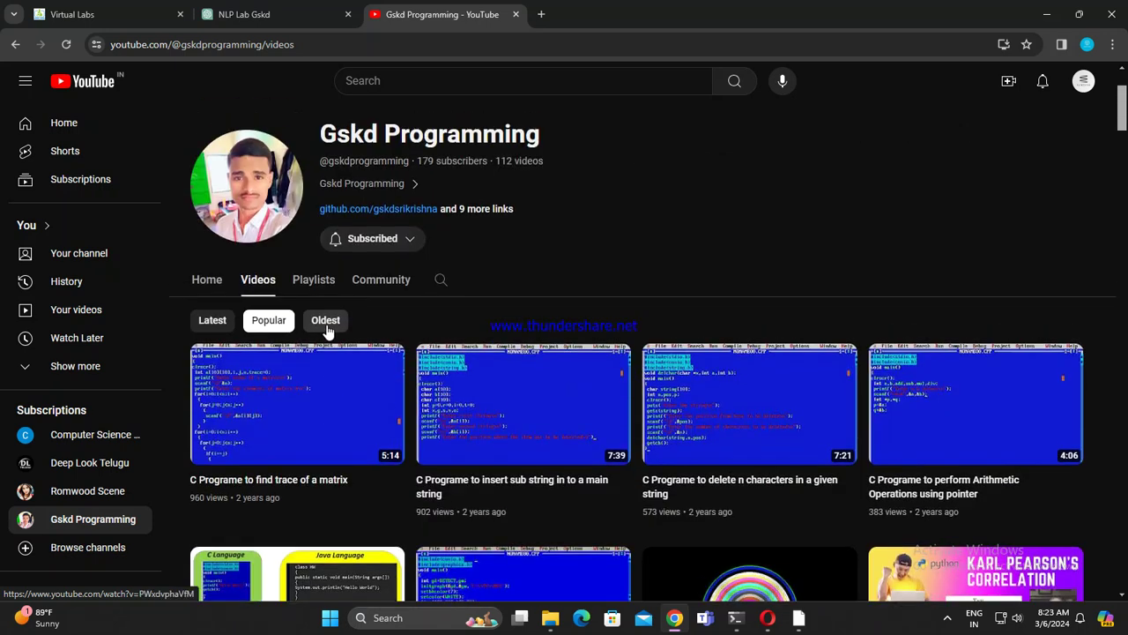
pyautogui.scroll(2, 326, 330)
# Step: Sort the channel's videos oldest first and scroll past the C string and graphics.h rows to Printing Ident Card
pyautogui.click(325, 467)
pyautogui.scroll(-3, 484, 279)
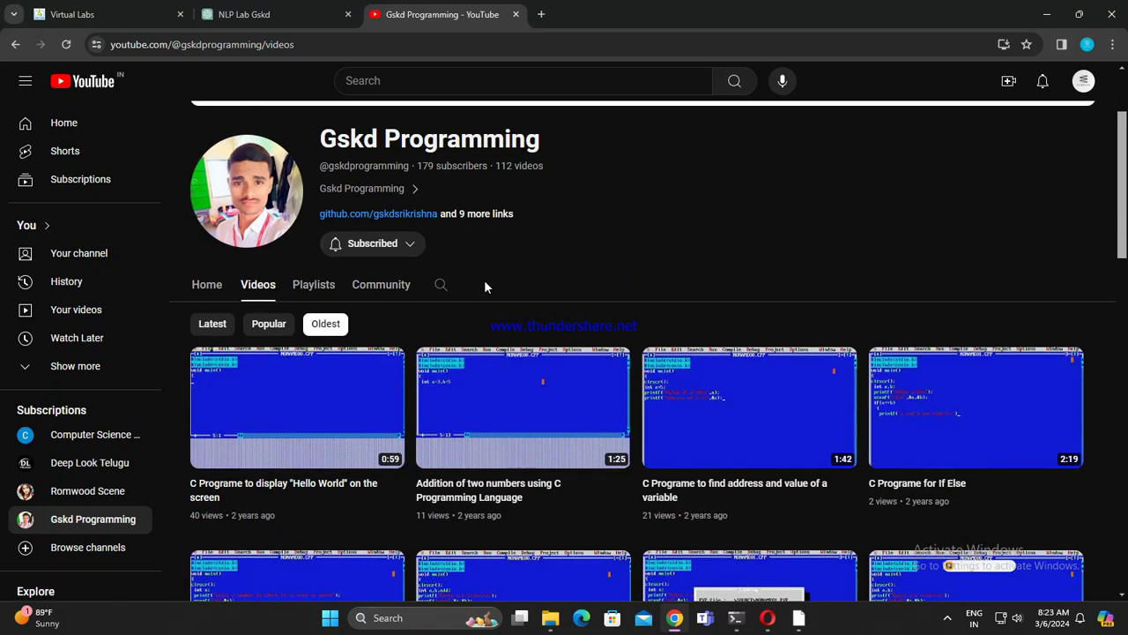
pyautogui.scroll(-3, 473, 382)
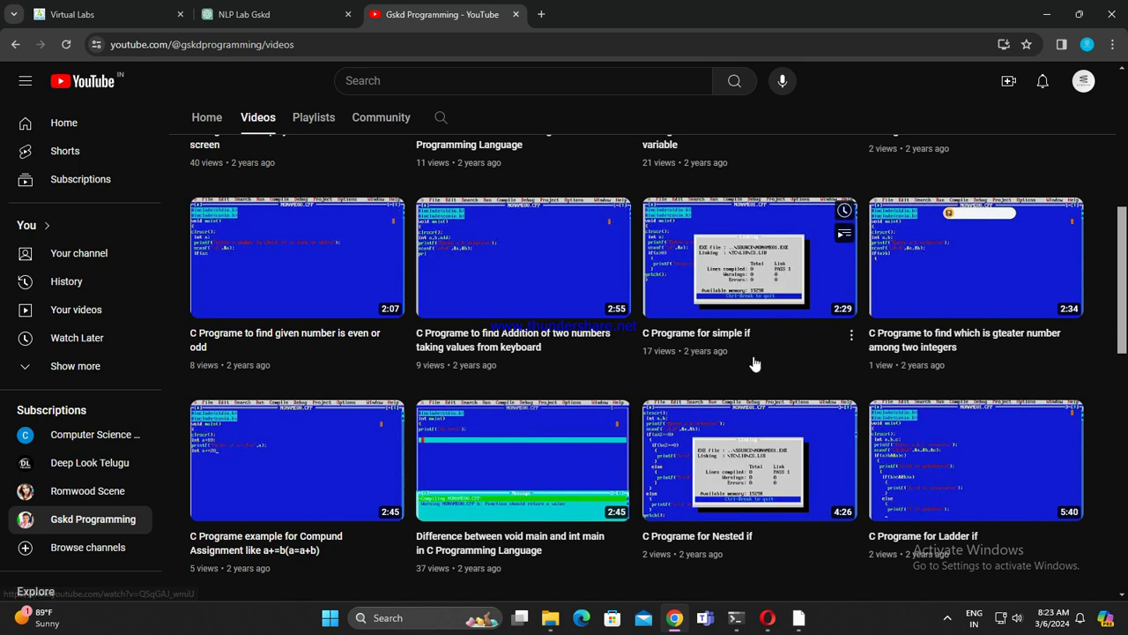
pyautogui.scroll(-2, 838, 332)
pyautogui.scroll(-3, 619, 397)
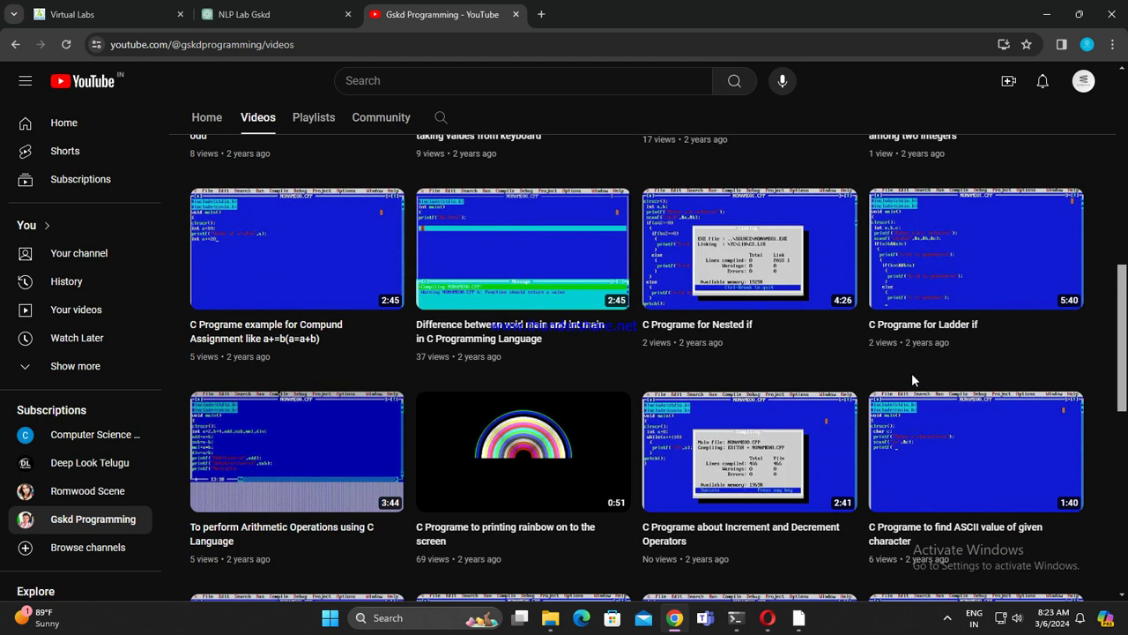
pyautogui.scroll(-3, 401, 448)
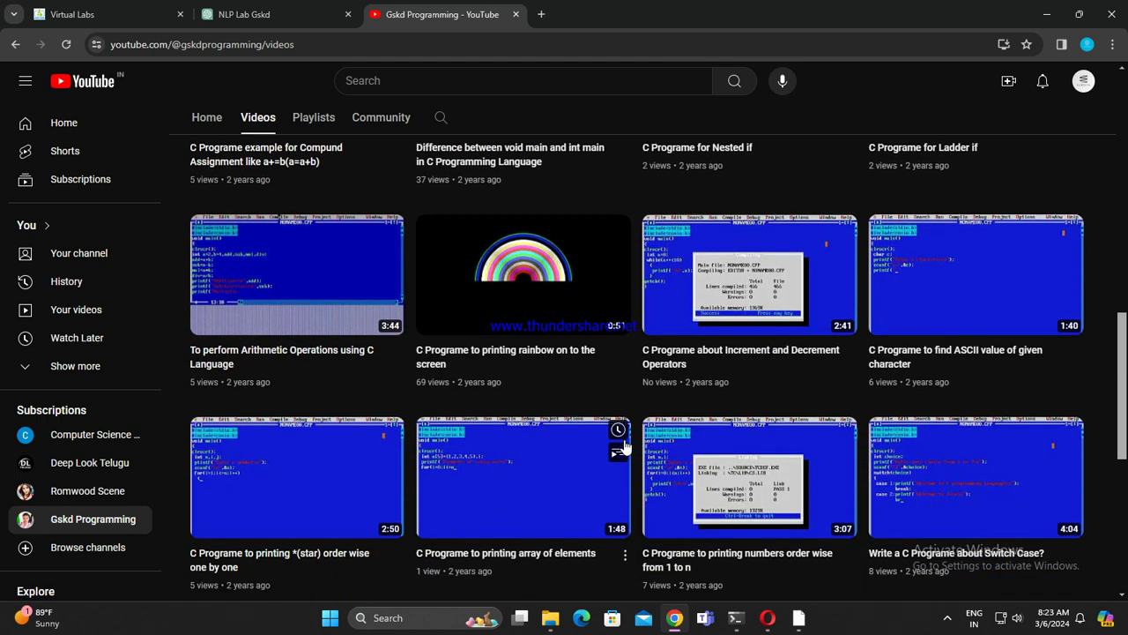
pyautogui.scroll(-4, 670, 452)
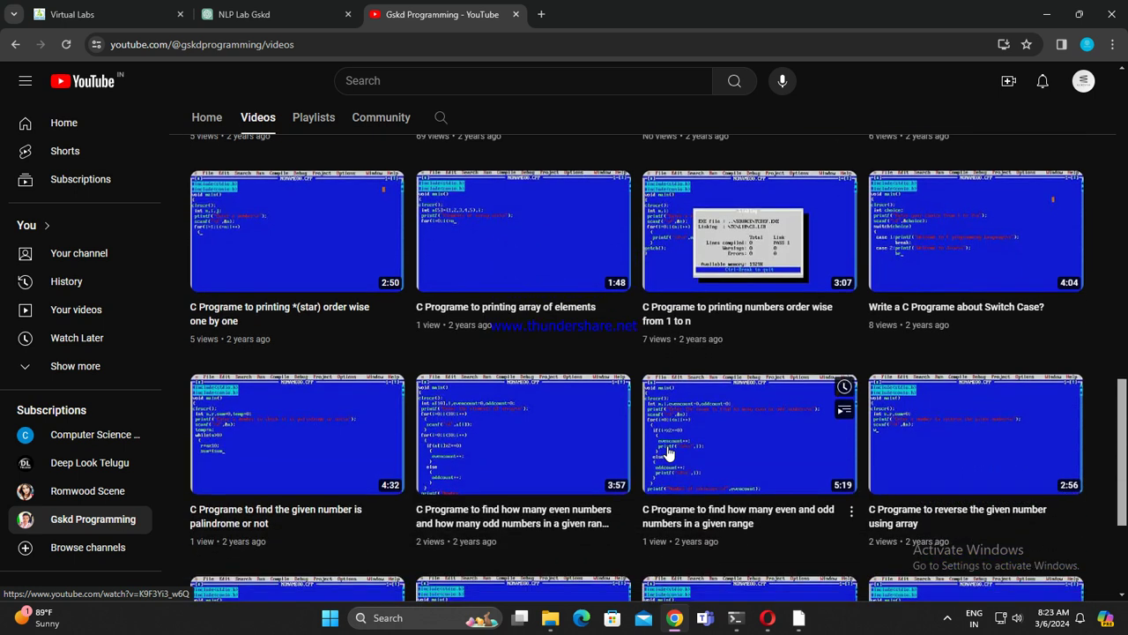
pyautogui.scroll(-4, 584, 468)
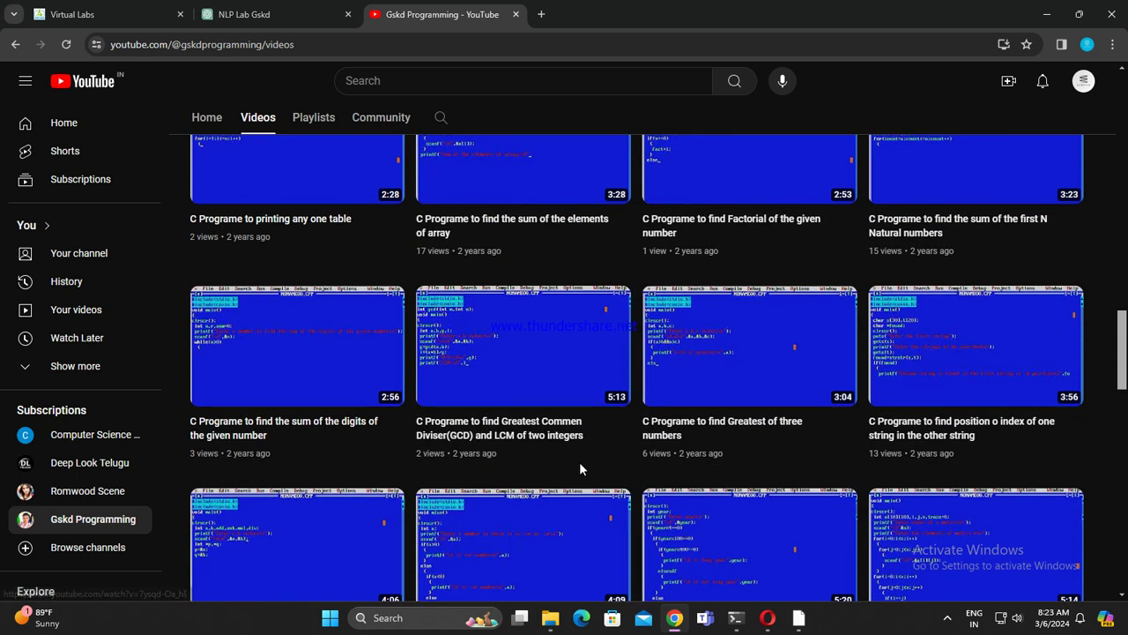
pyautogui.scroll(-5, 582, 469)
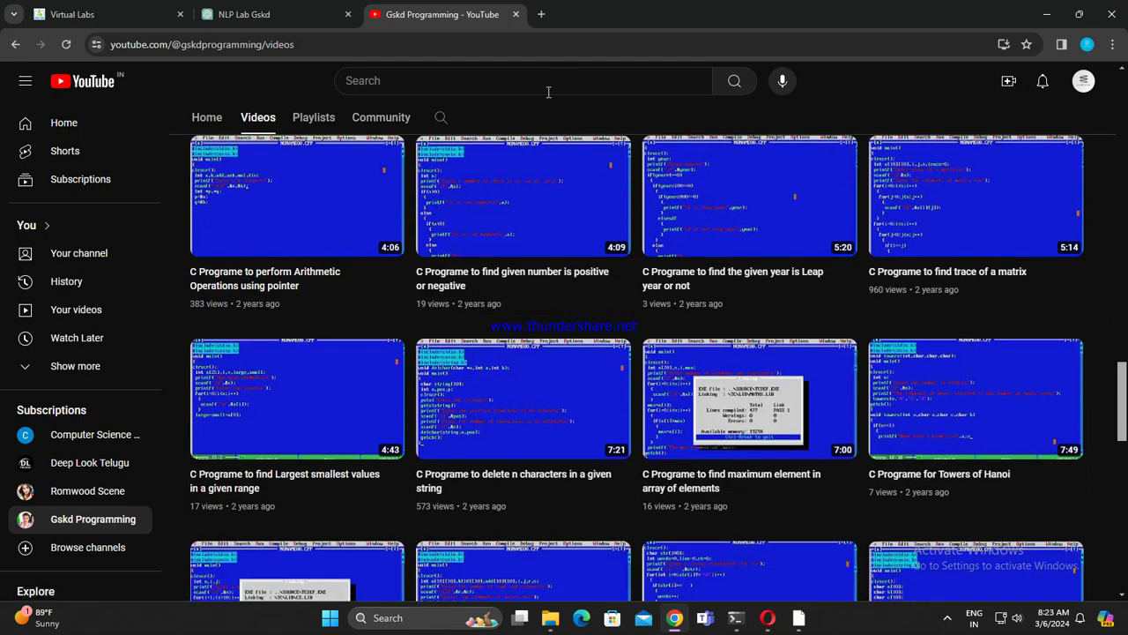
pyautogui.scroll(-3, 418, 411)
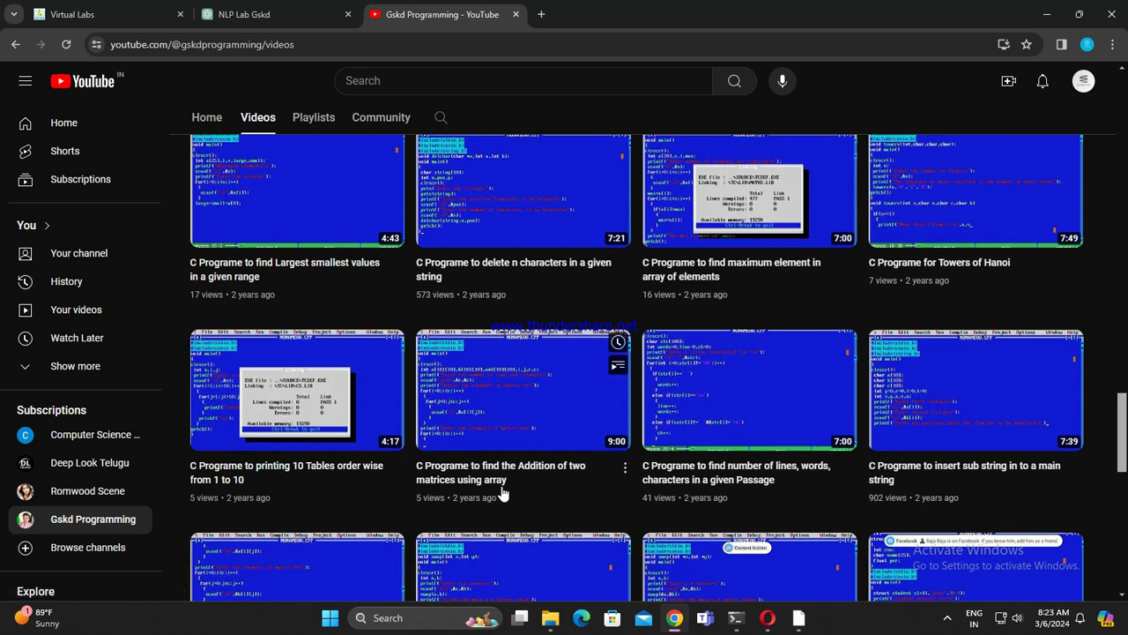
pyautogui.scroll(-2, 544, 485)
pyautogui.scroll(-3, 665, 466)
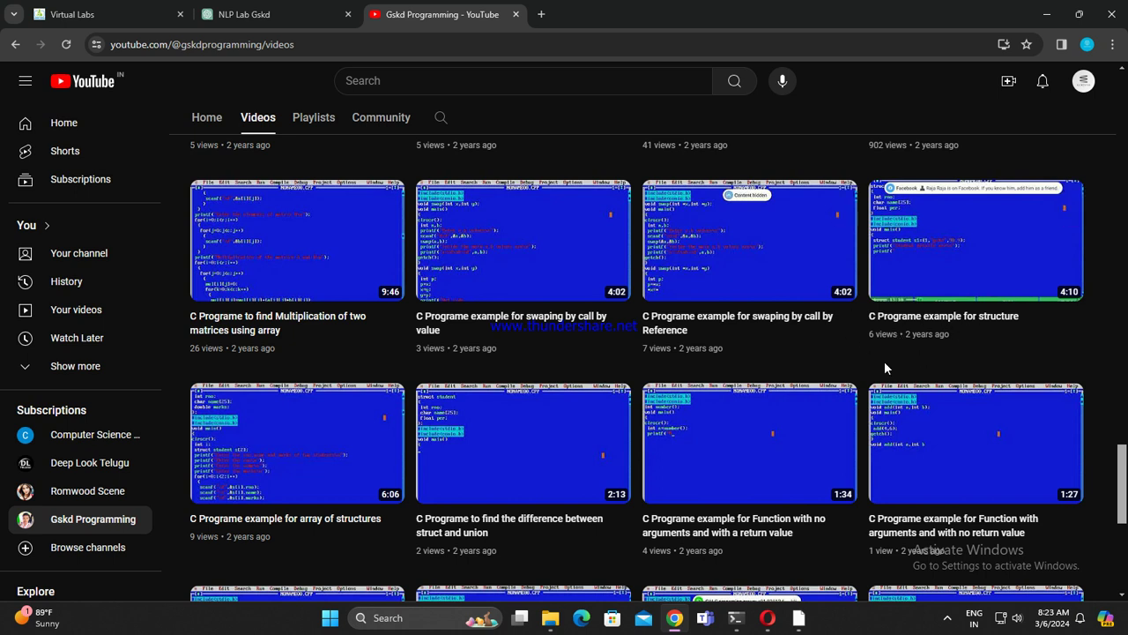
pyautogui.scroll(-2, 883, 360)
pyautogui.scroll(-2, 760, 433)
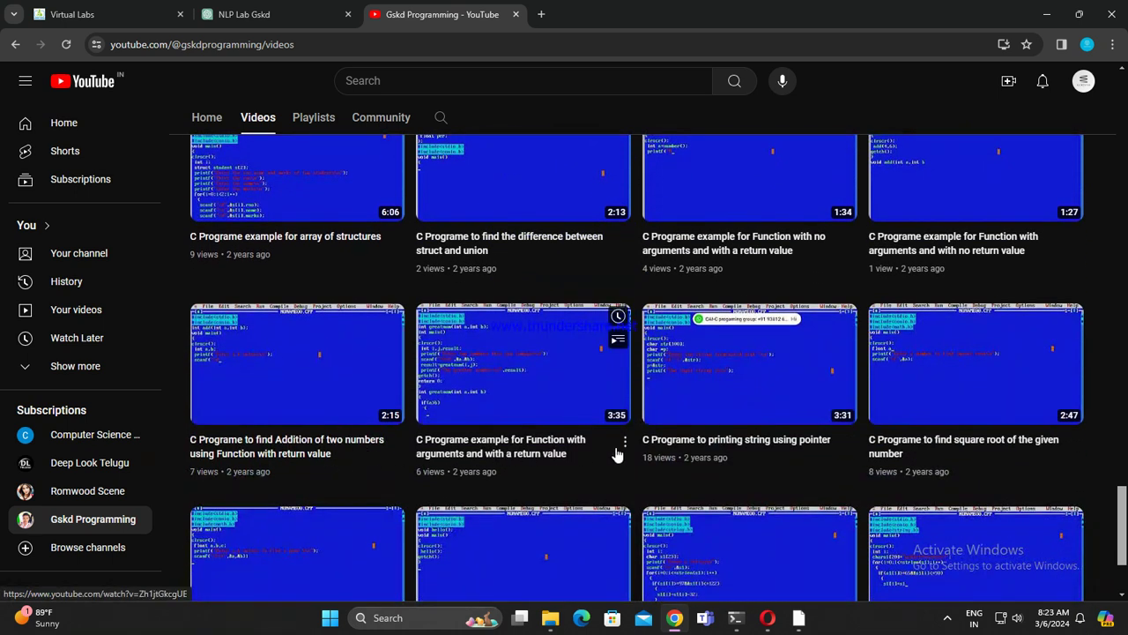
pyautogui.scroll(-1, 907, 425)
pyautogui.scroll(-3, 766, 507)
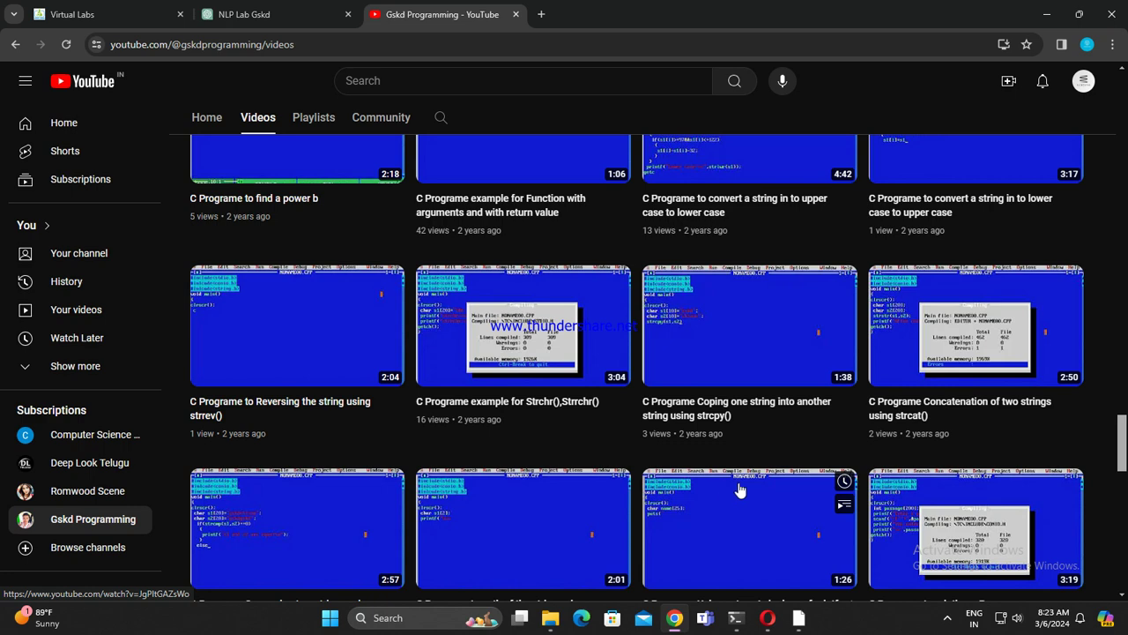
pyautogui.scroll(-2, 807, 449)
pyautogui.scroll(-3, 595, 441)
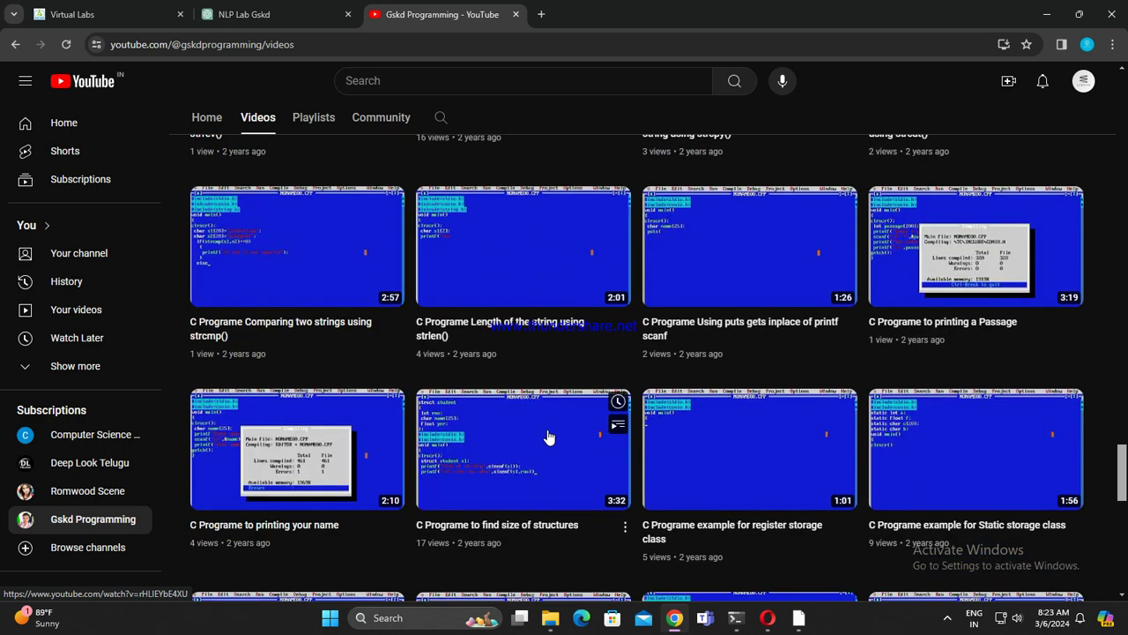
pyautogui.scroll(-4, 592, 450)
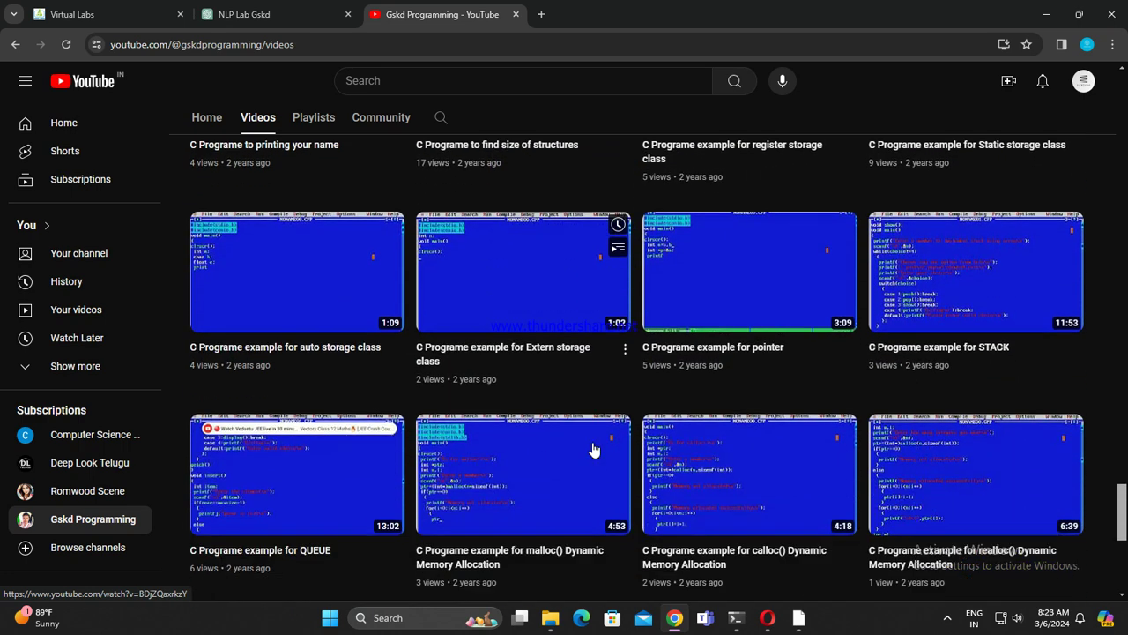
pyautogui.scroll(-3, 592, 449)
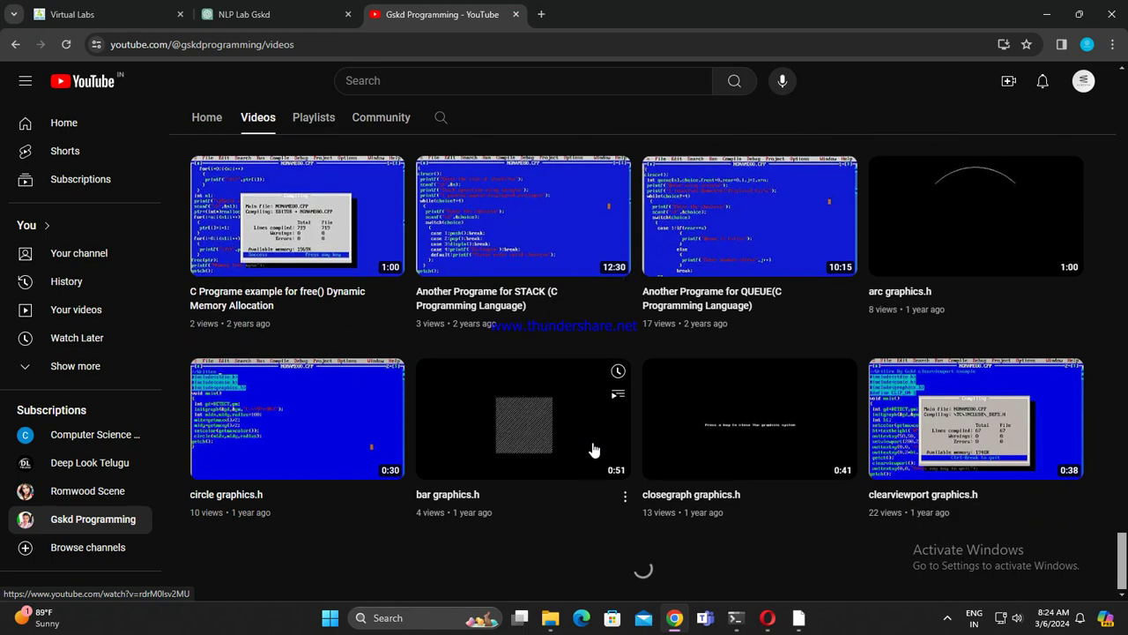
pyautogui.scroll(-4, 709, 428)
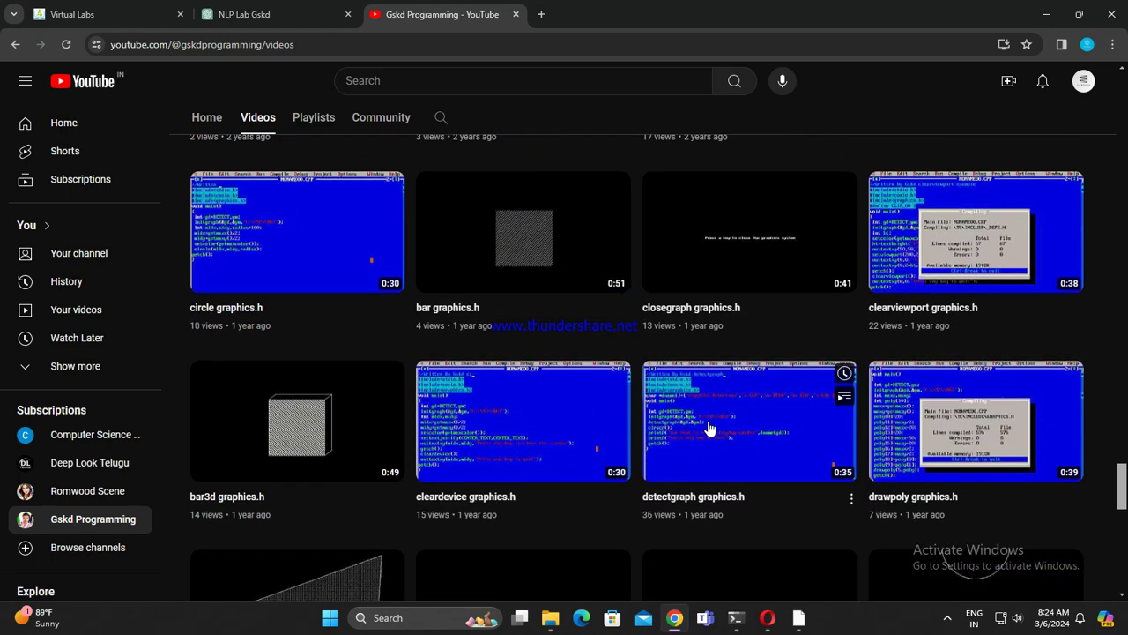
pyautogui.scroll(-5, 710, 429)
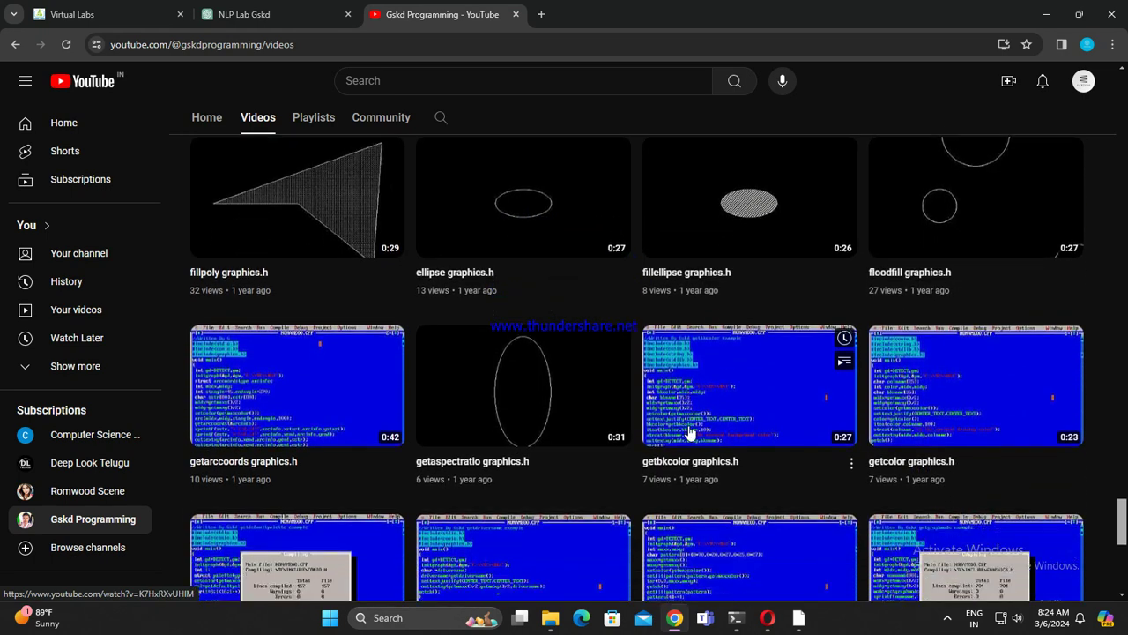
pyautogui.scroll(-2, 678, 432)
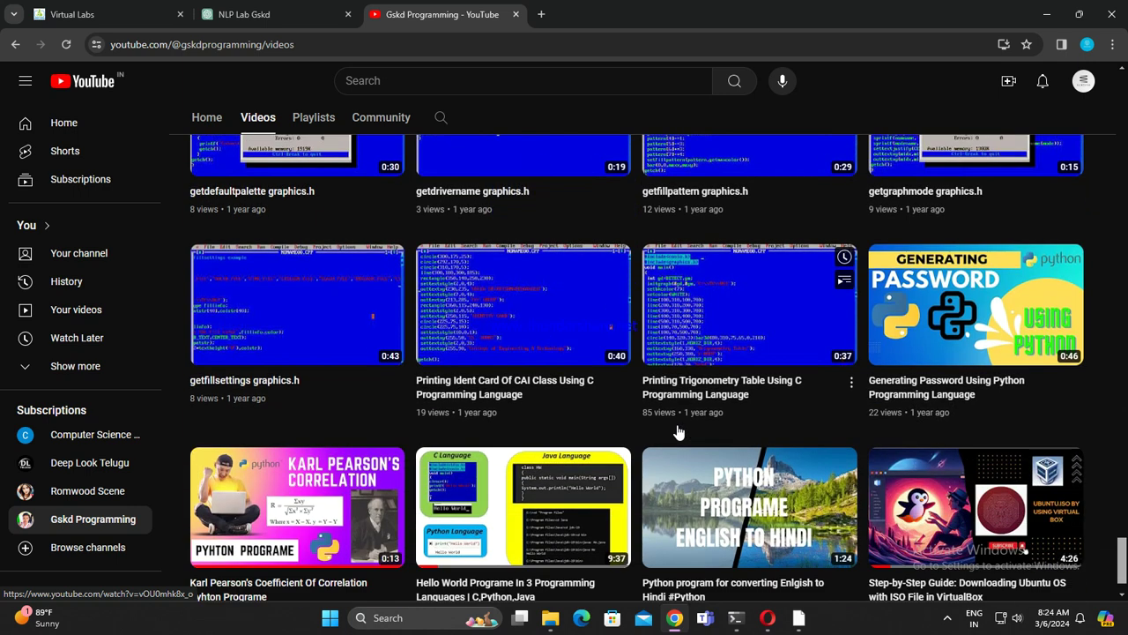
# Step: Play the Printing Ident Card Of CAI Class video in full screen
pyautogui.click(504, 322)
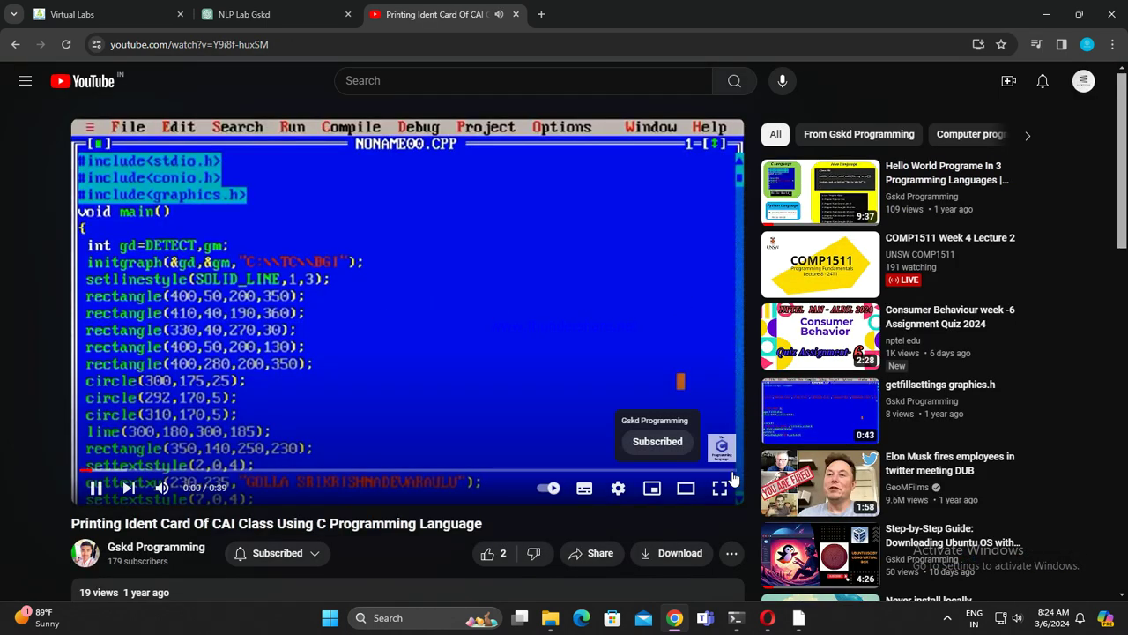
pyautogui.click(719, 487)
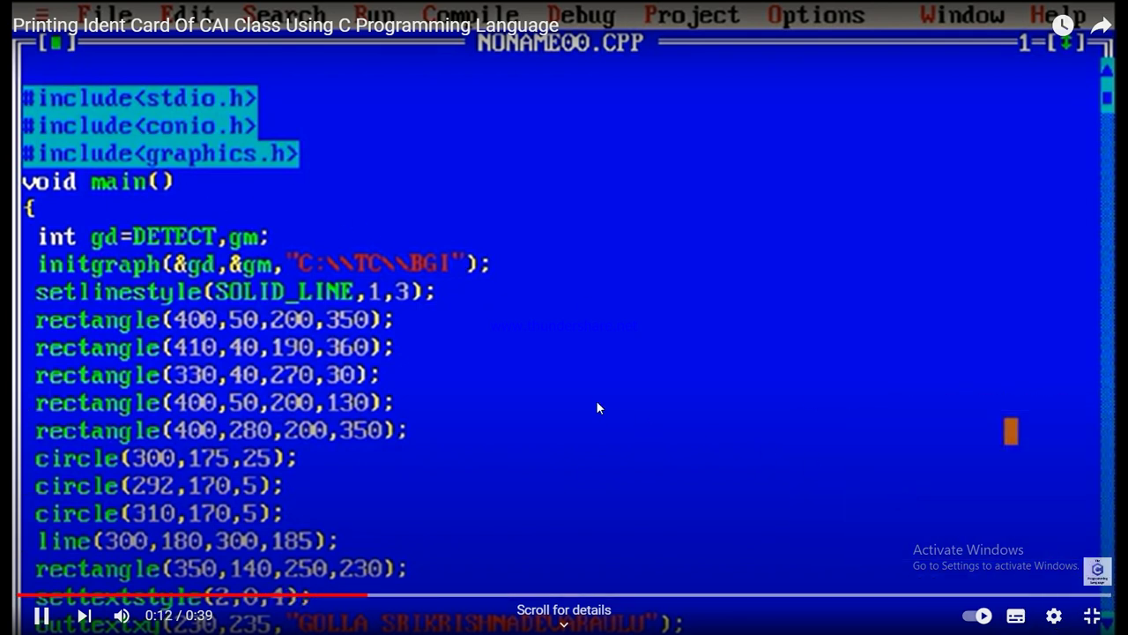
pyautogui.click(1105, 624)
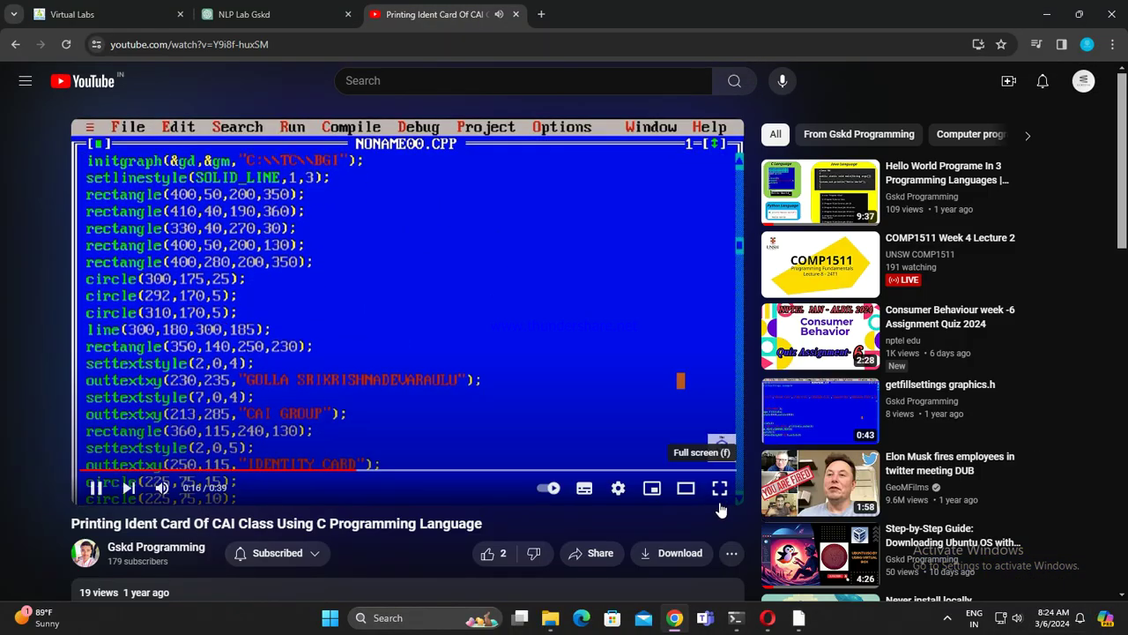
pyautogui.click(723, 487)
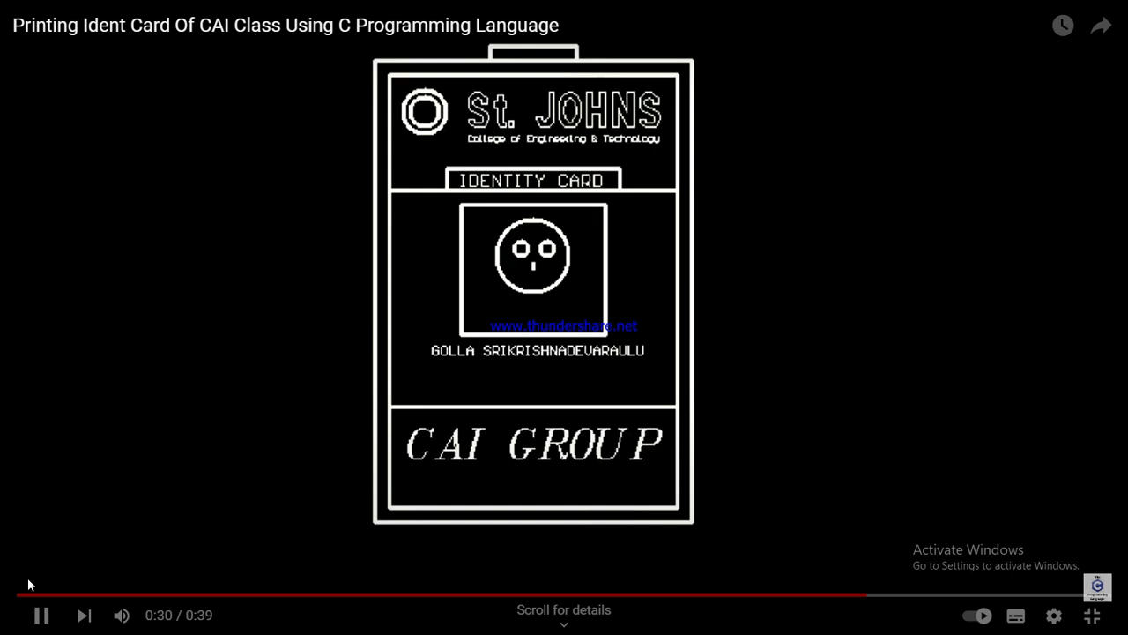
# Step: Pause at 0:32 on the finished identity-card output and exit full screen
pyautogui.click(39, 615)
pyautogui.click(981, 337)
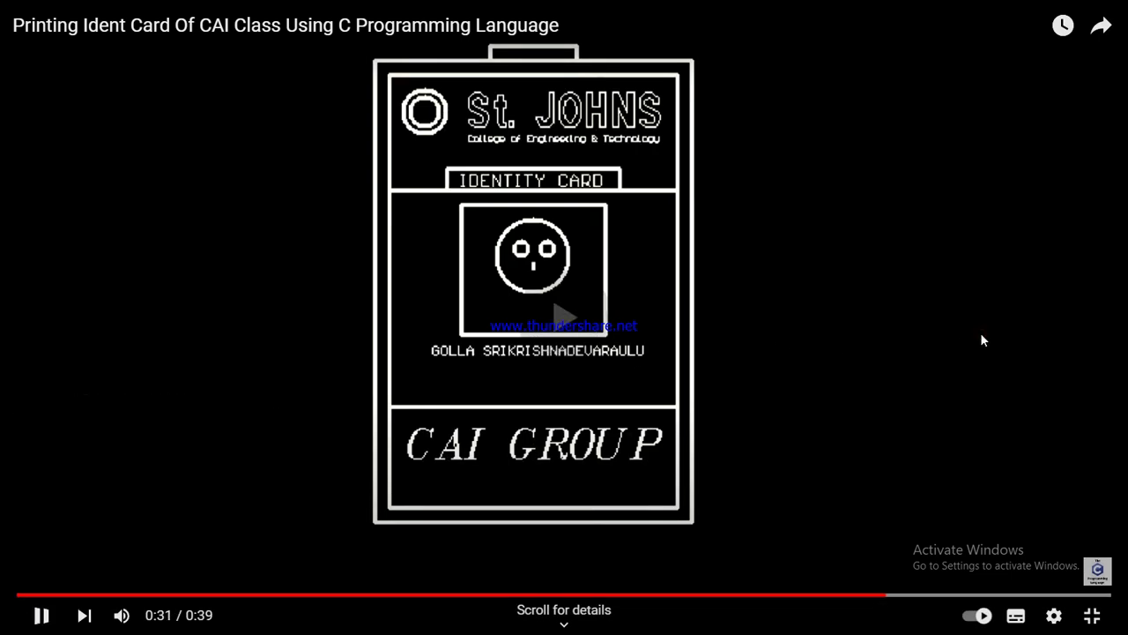
pyautogui.click(982, 337)
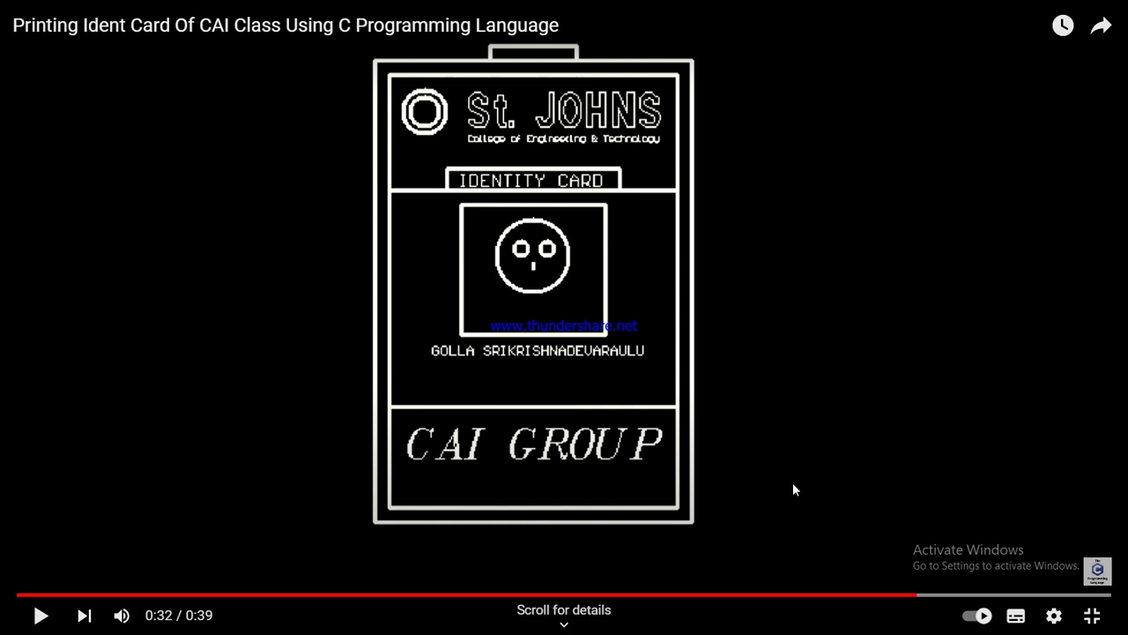
pyautogui.click(1092, 615)
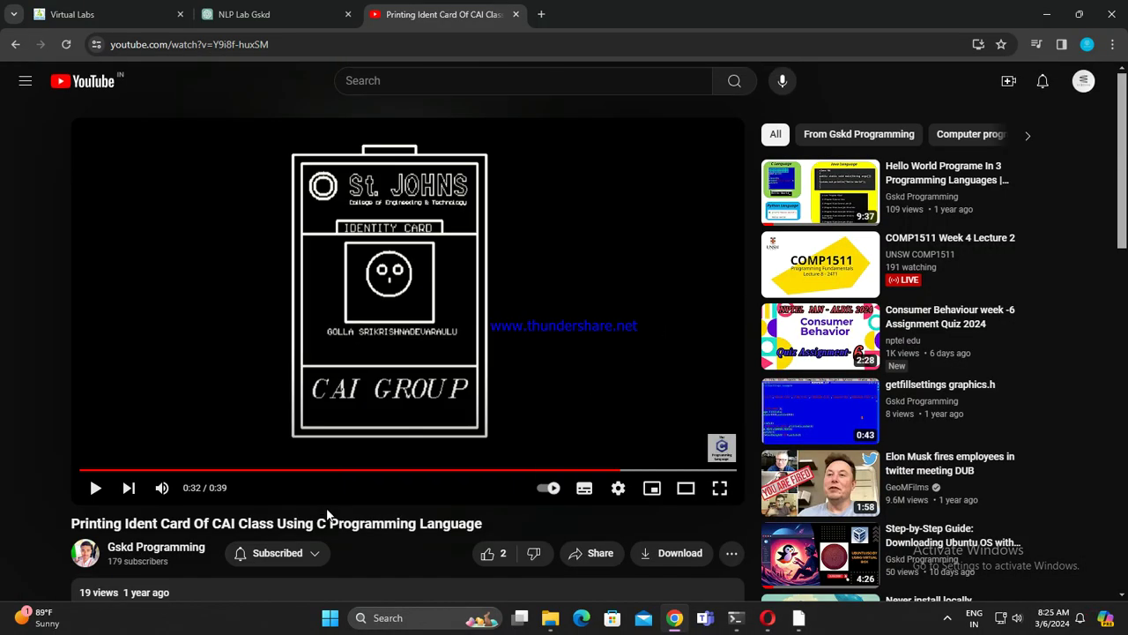
# Step: Close the YouTube tab and open a fresh New Tab in its place
pyautogui.click(15, 44)
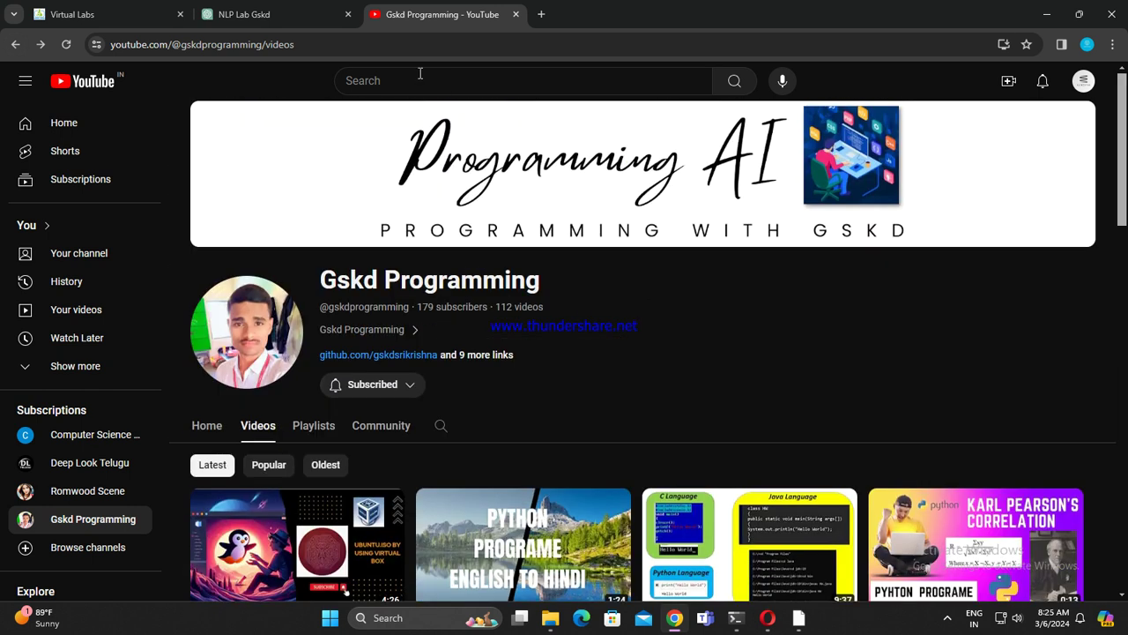
pyautogui.click(516, 15)
pyautogui.click(372, 15)
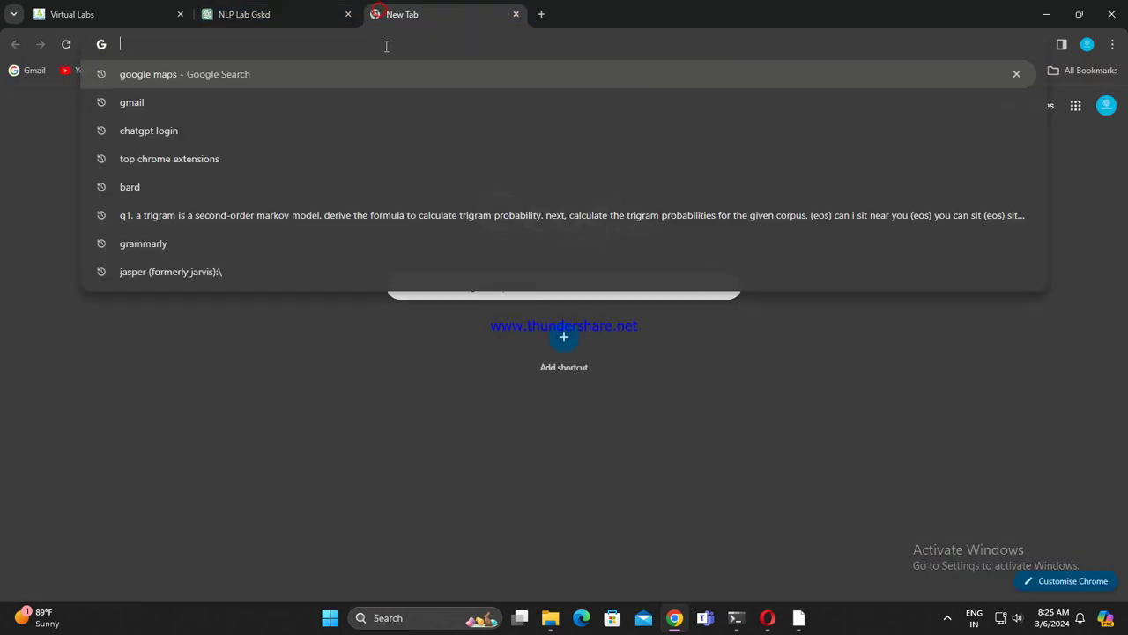
pyautogui.click(302, 9)
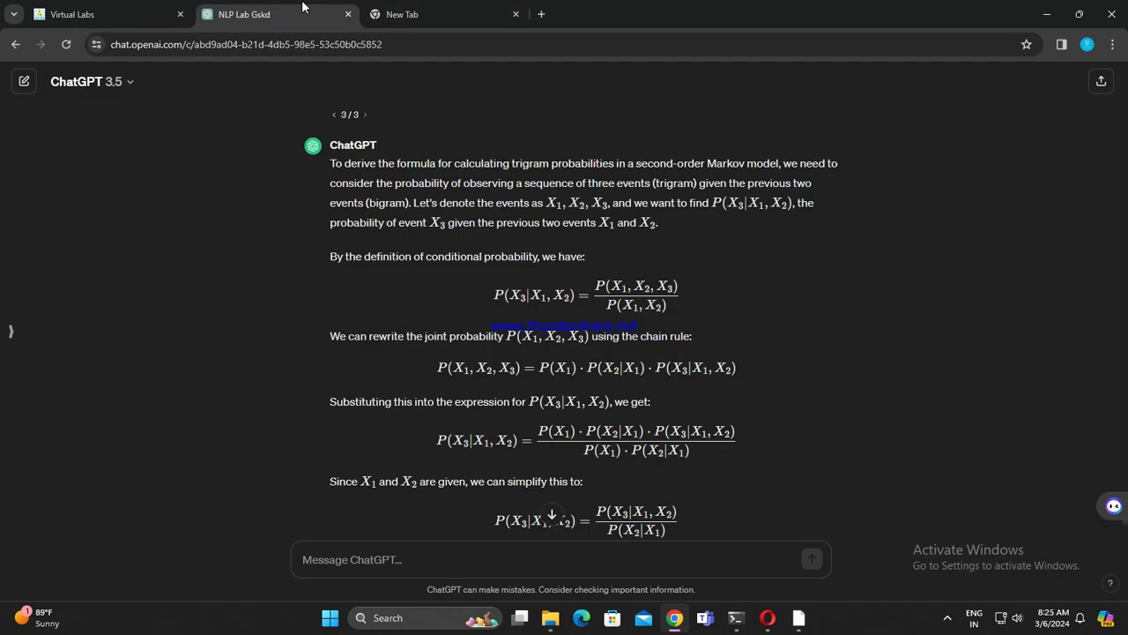
pyautogui.click(445, 11)
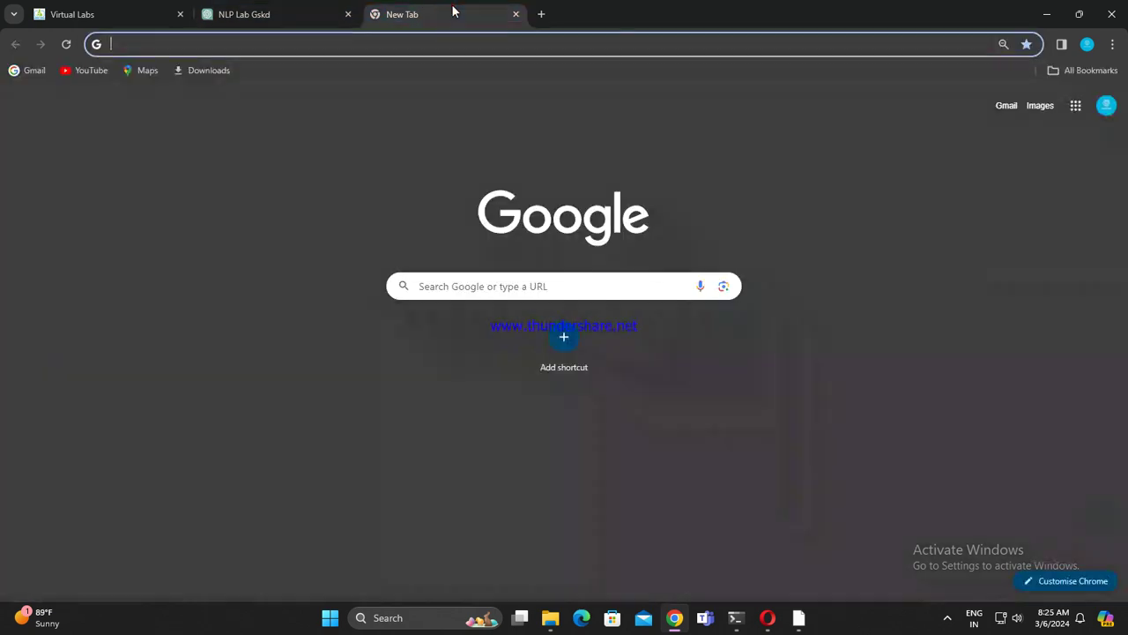
pyautogui.click(426, 48)
pyautogui.click(151, 425)
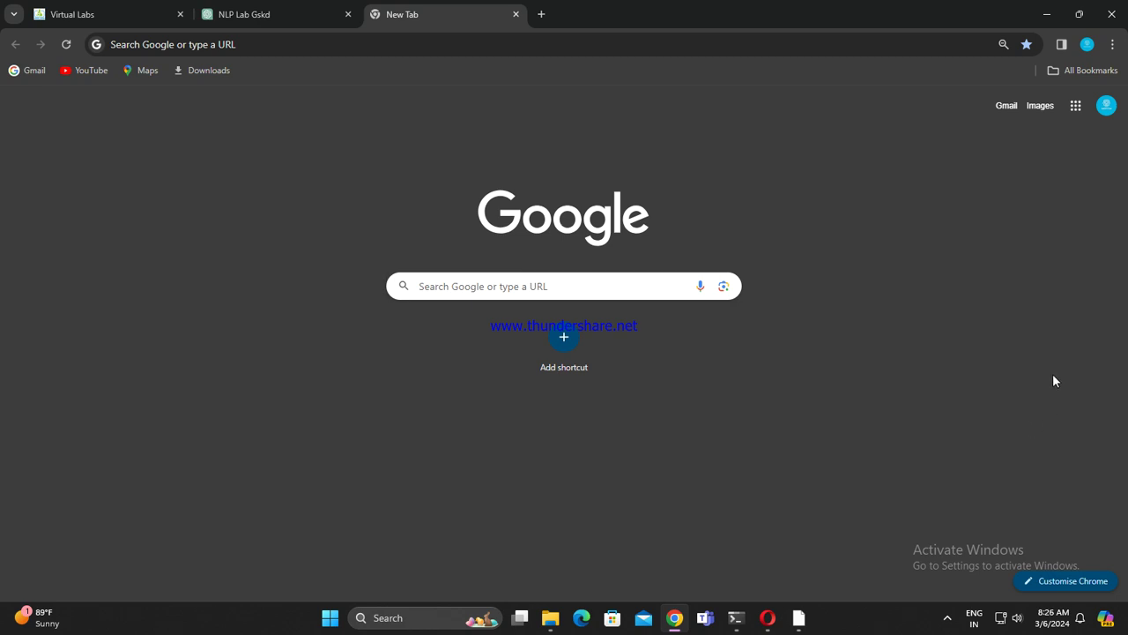
# Step: Remove the New Tab page bookmark and return to the Virtual Labs N-Grams assignment
pyautogui.click(1109, 48)
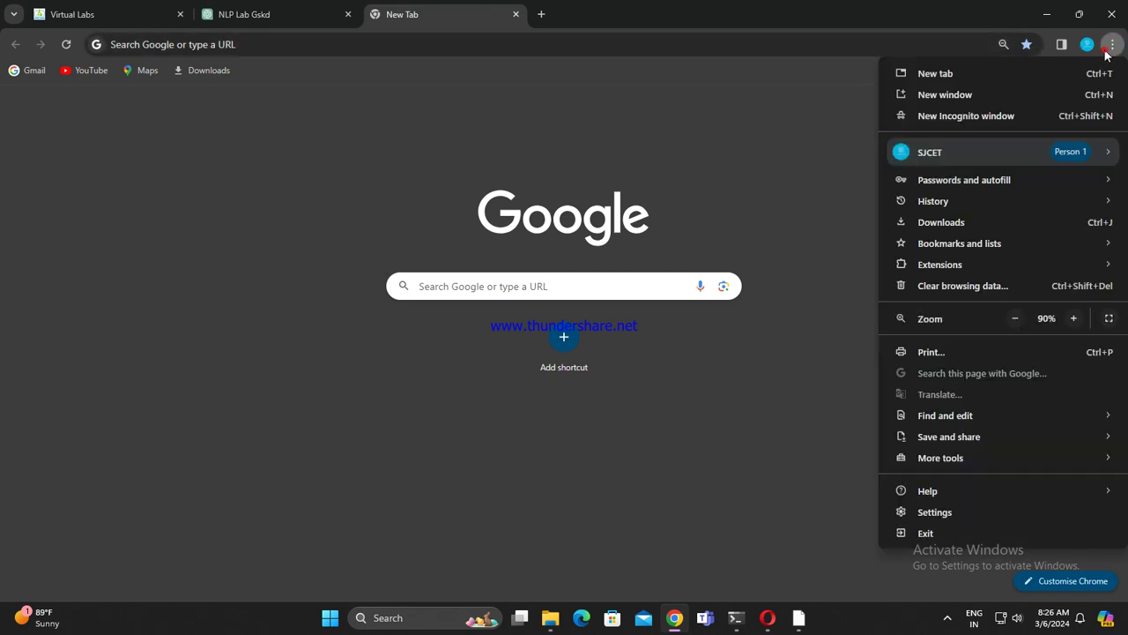
pyautogui.click(785, 187)
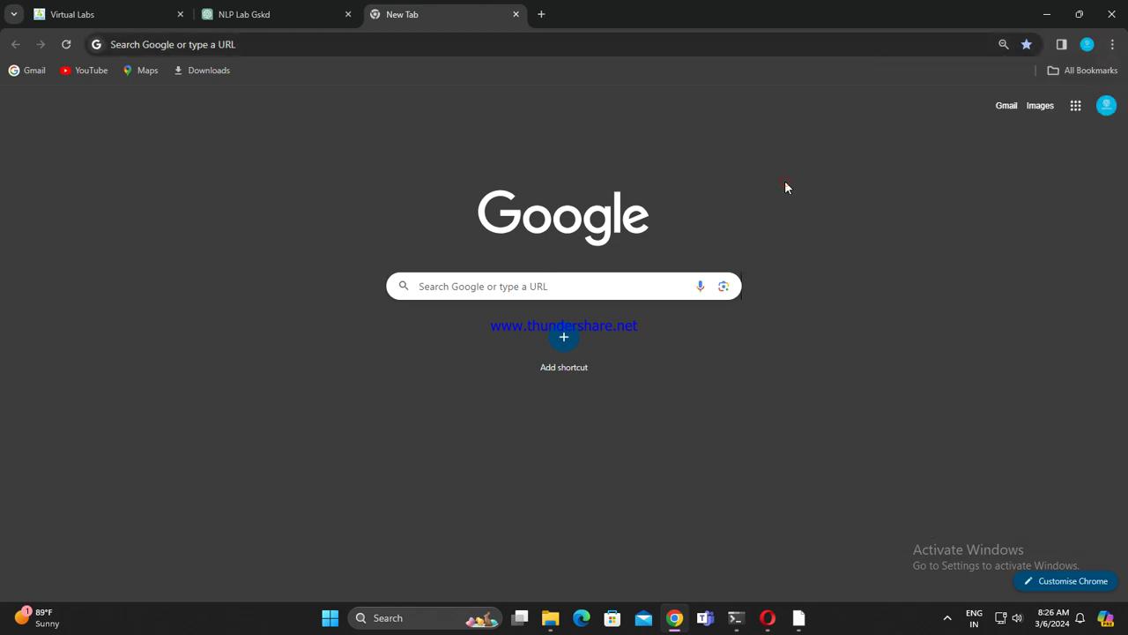
pyautogui.click(1027, 49)
pyautogui.click(1006, 190)
pyautogui.click(75, 14)
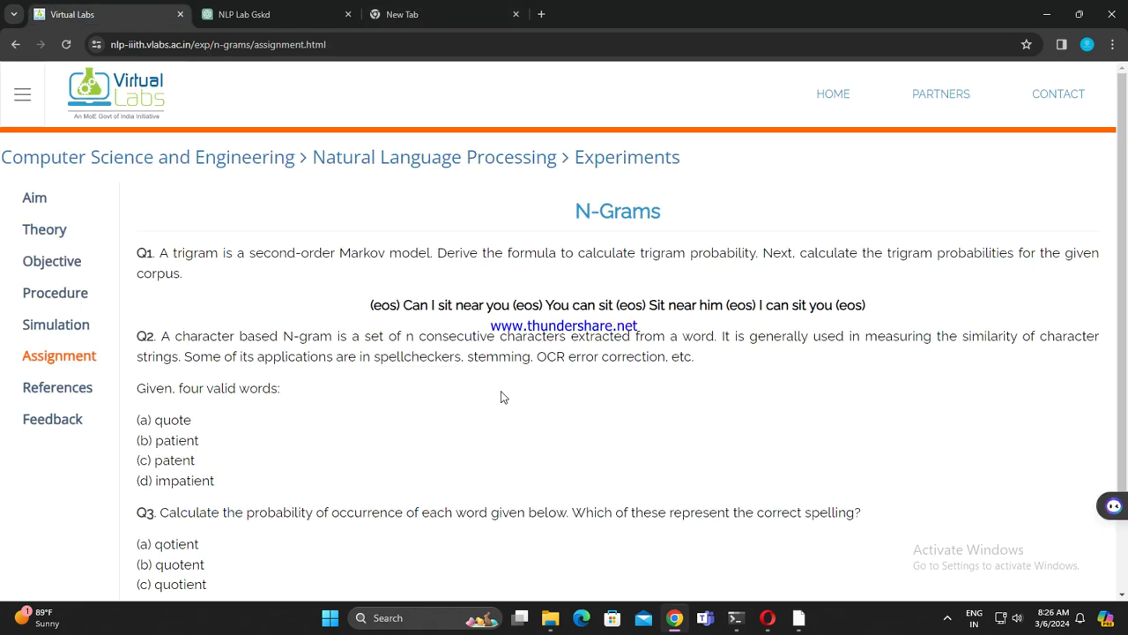
pyautogui.scroll(-2, 503, 397)
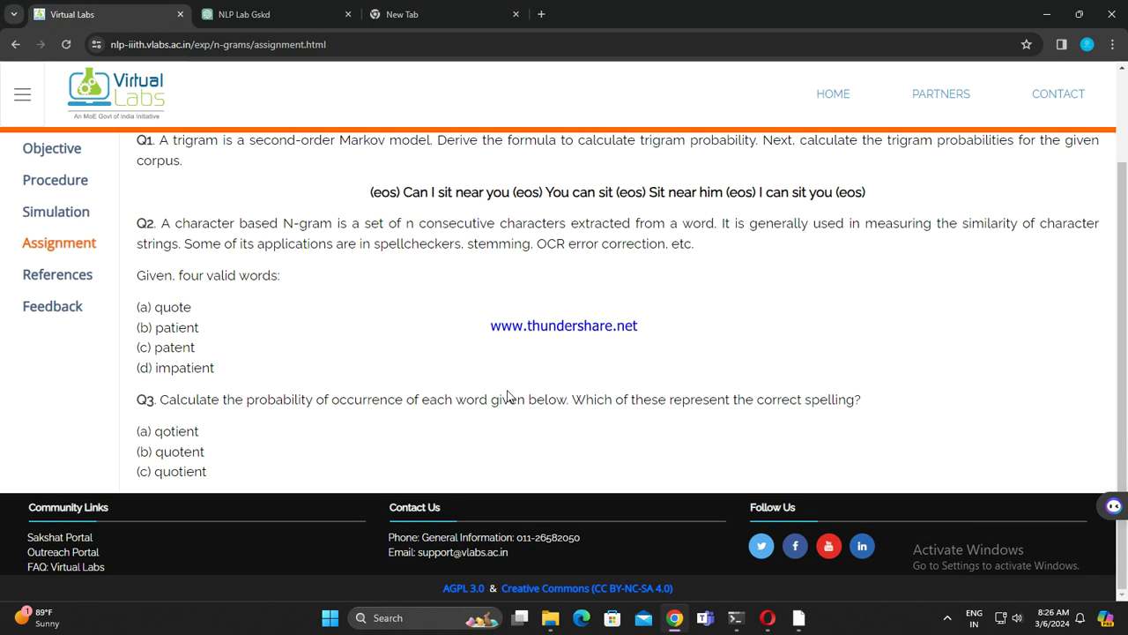
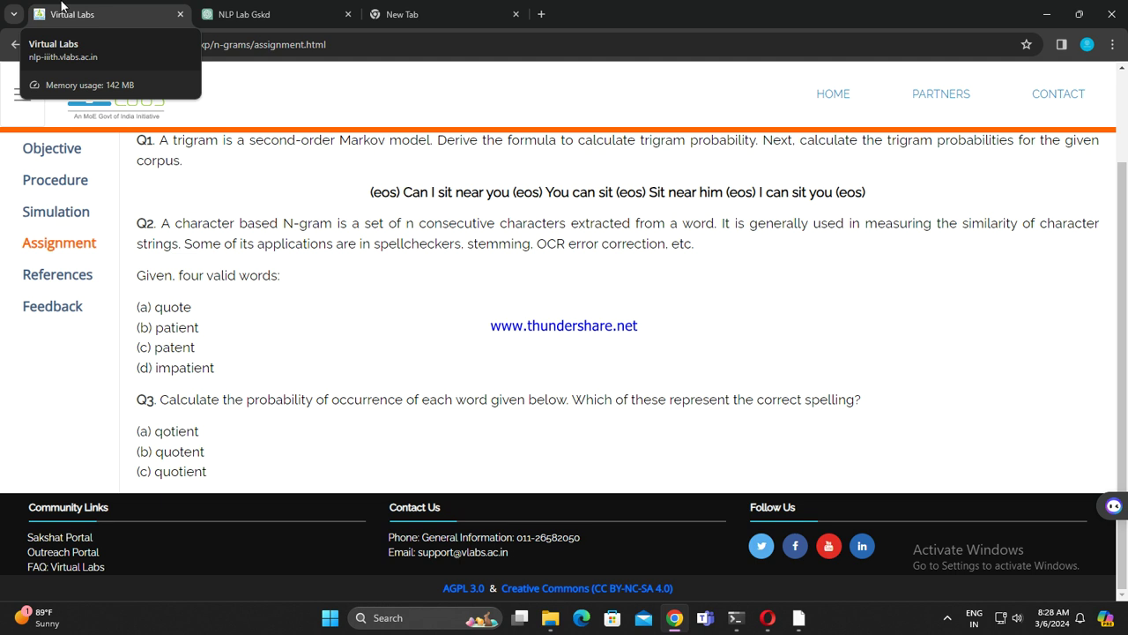
# Step: Start a new empty chat in the ChatGPT tab
pyautogui.click(487, 9)
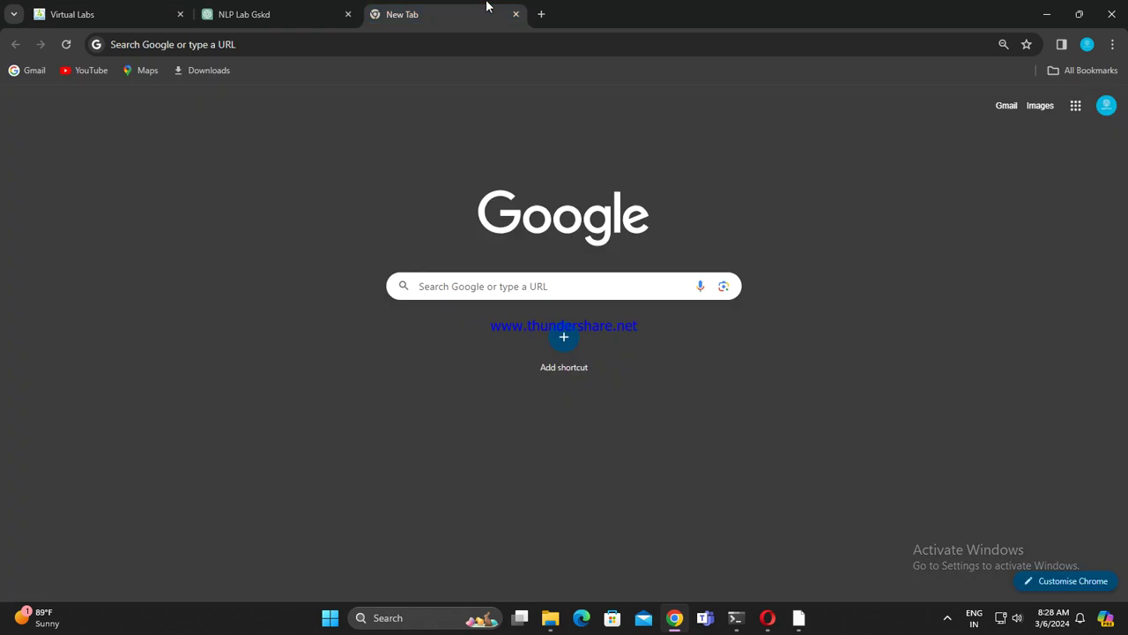
pyautogui.click(300, 20)
pyautogui.click(11, 331)
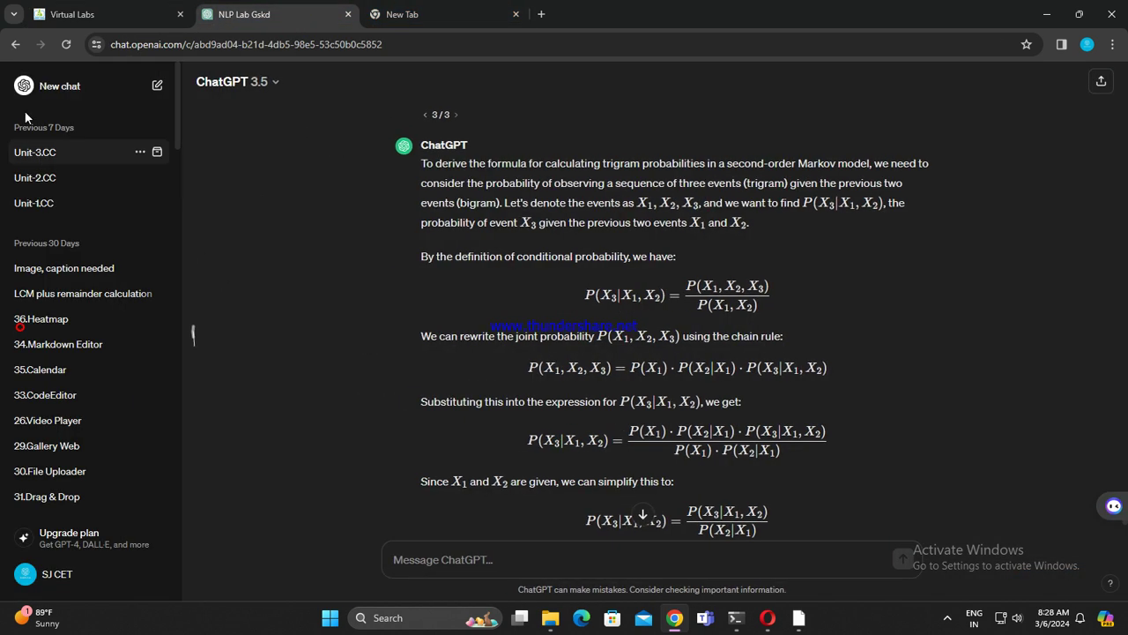
pyautogui.click(49, 84)
pyautogui.click(191, 330)
# Step: Search Google for '2024 upsc notification pdf download' from the new tab
pyautogui.click(462, 11)
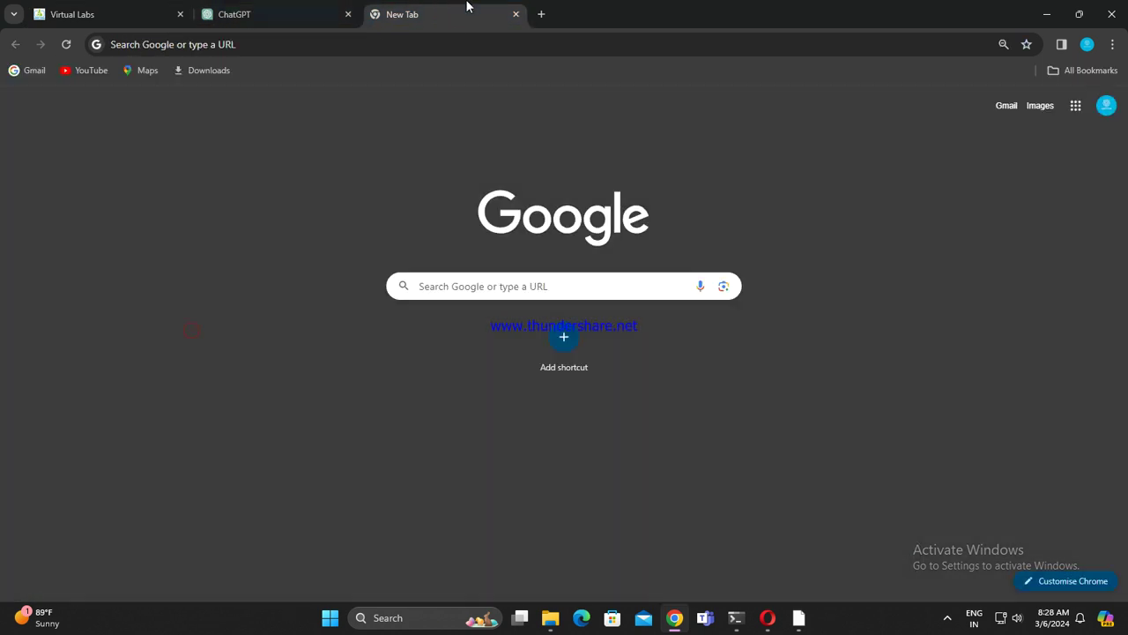
pyautogui.click(416, 43)
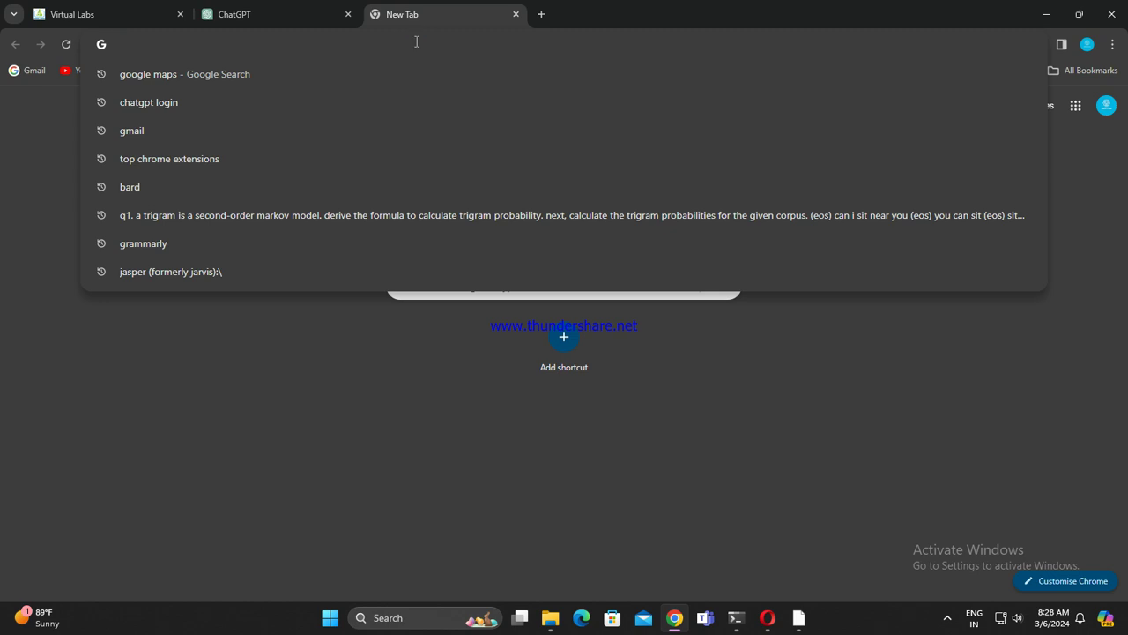
pyautogui.write('2024 upse')
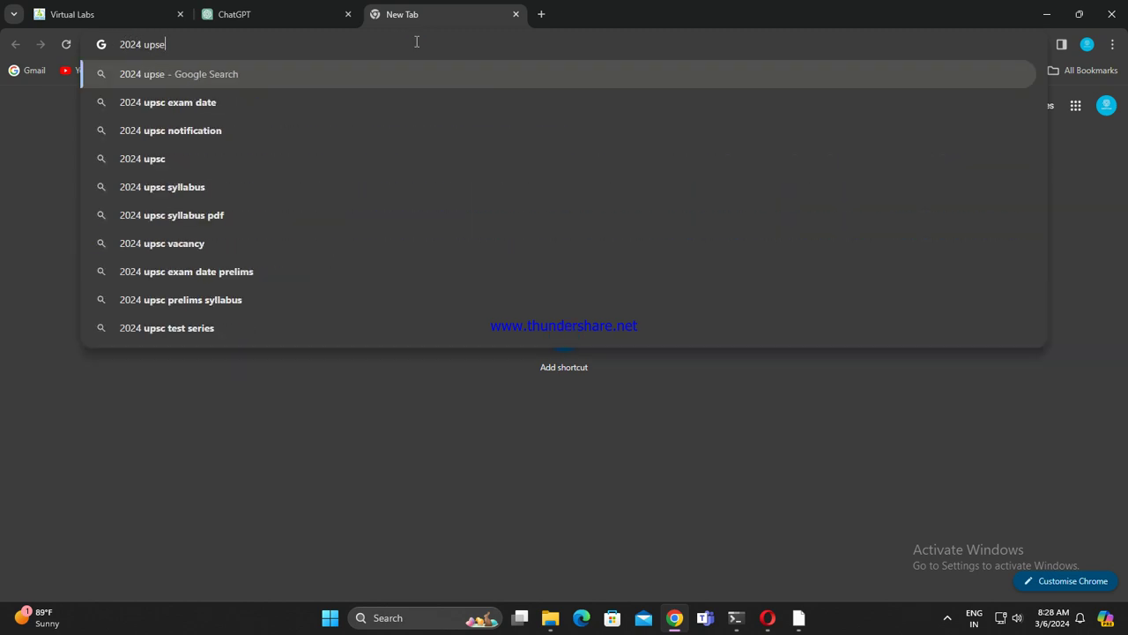
pyautogui.press('BackSpace')
pyautogui.write('c')
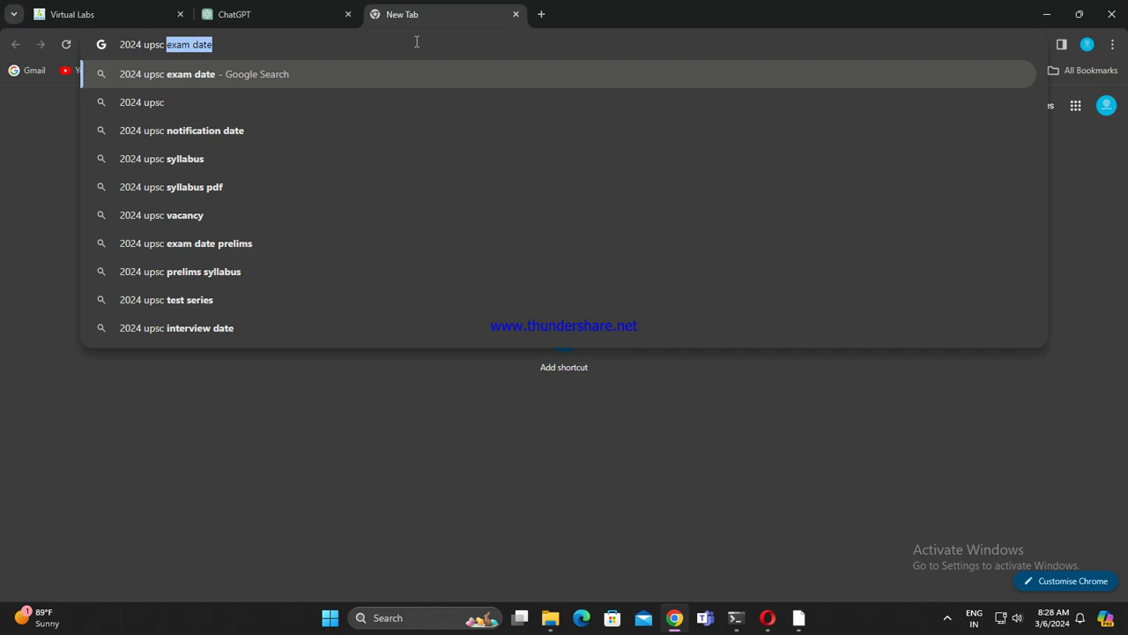
pyautogui.write(' notifica')
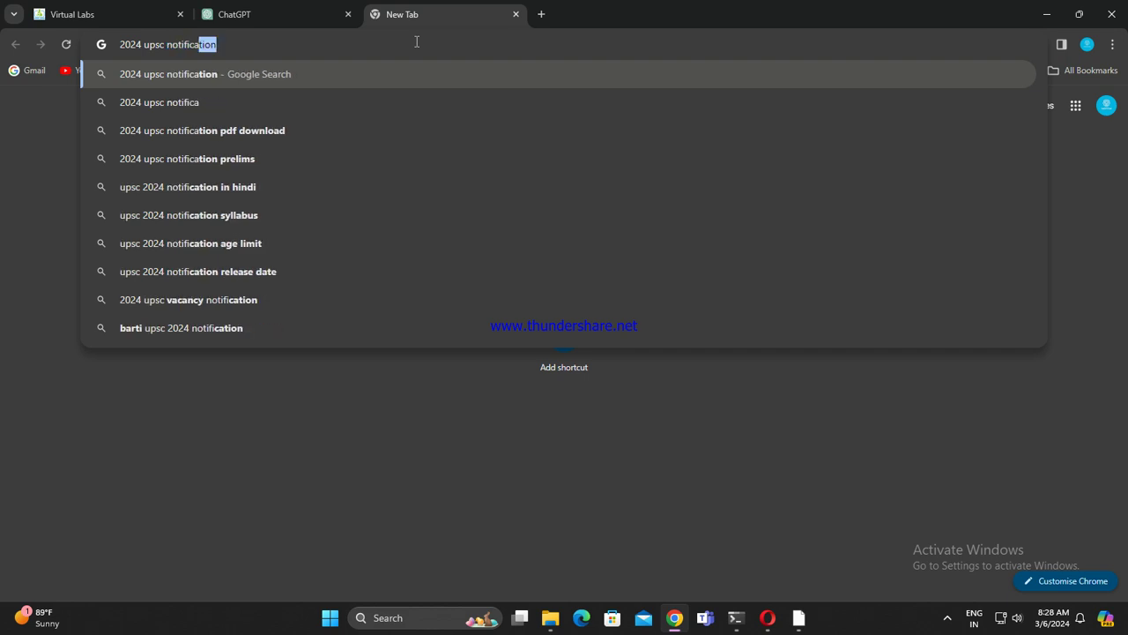
pyautogui.write('tion dfo')
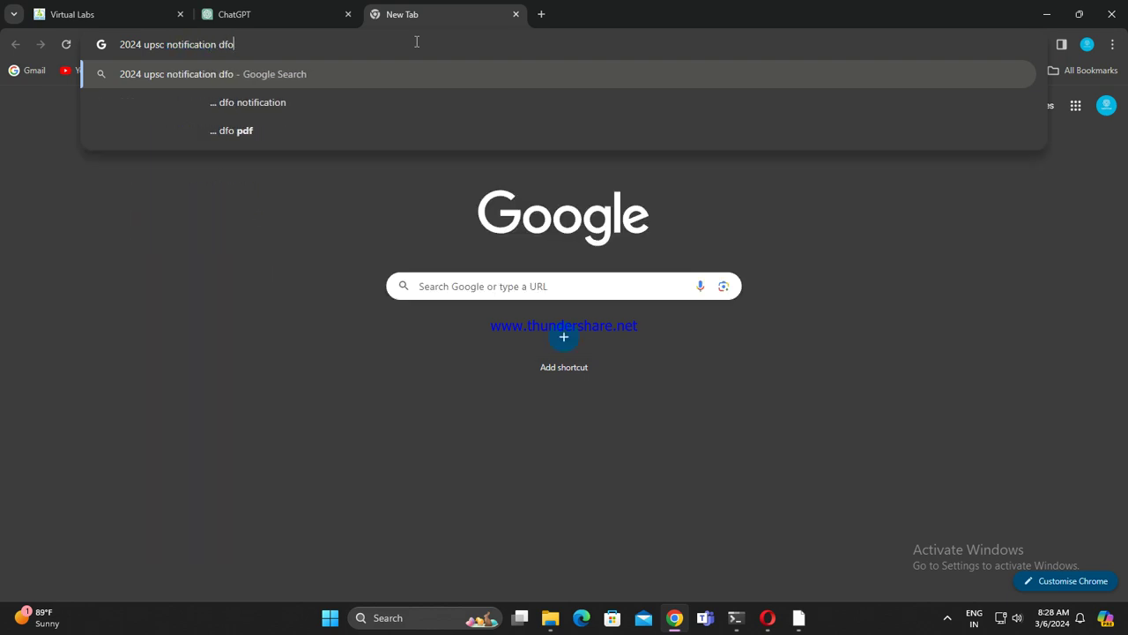
pyautogui.press('BackSpace')
pyautogui.press('BackSpace')
pyautogui.press('BackSpace')
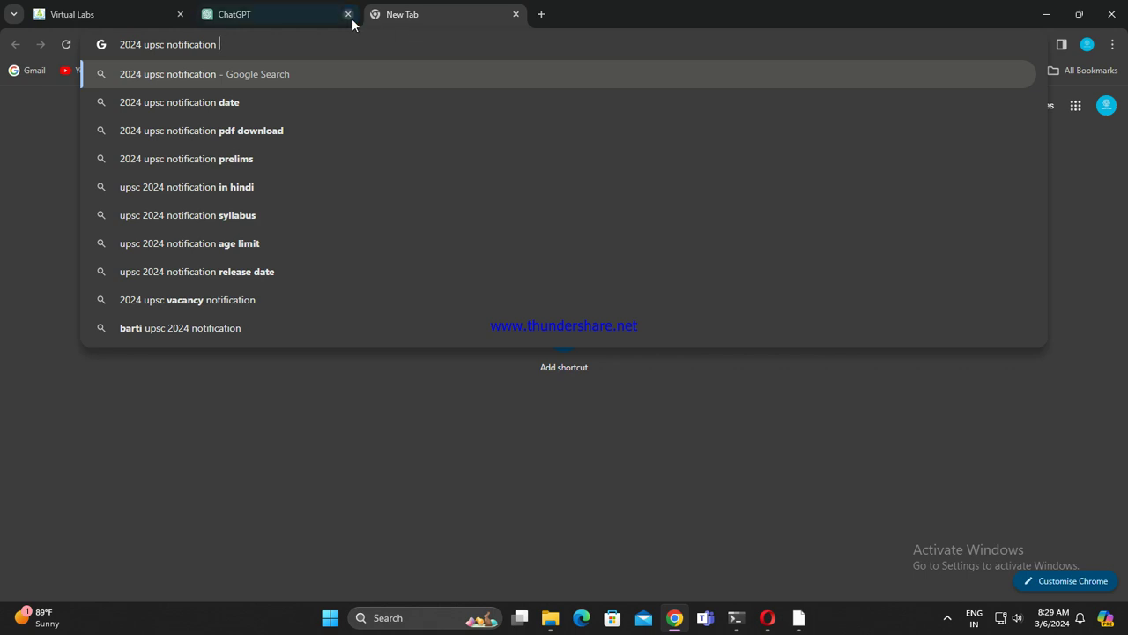
pyautogui.click(316, 134)
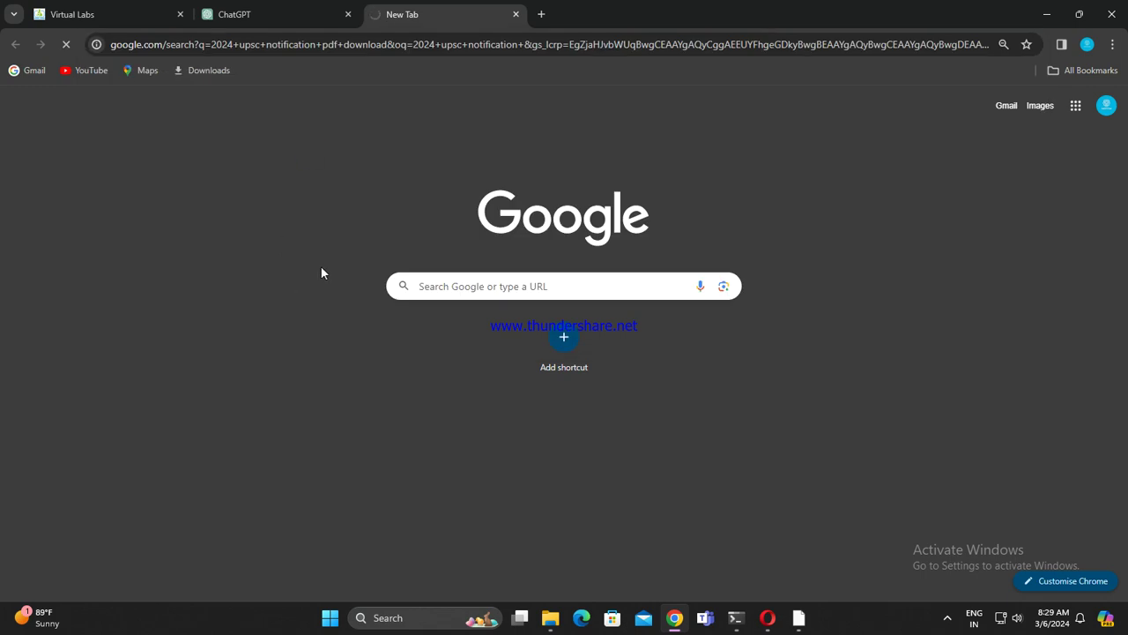
pyautogui.click(947, 619)
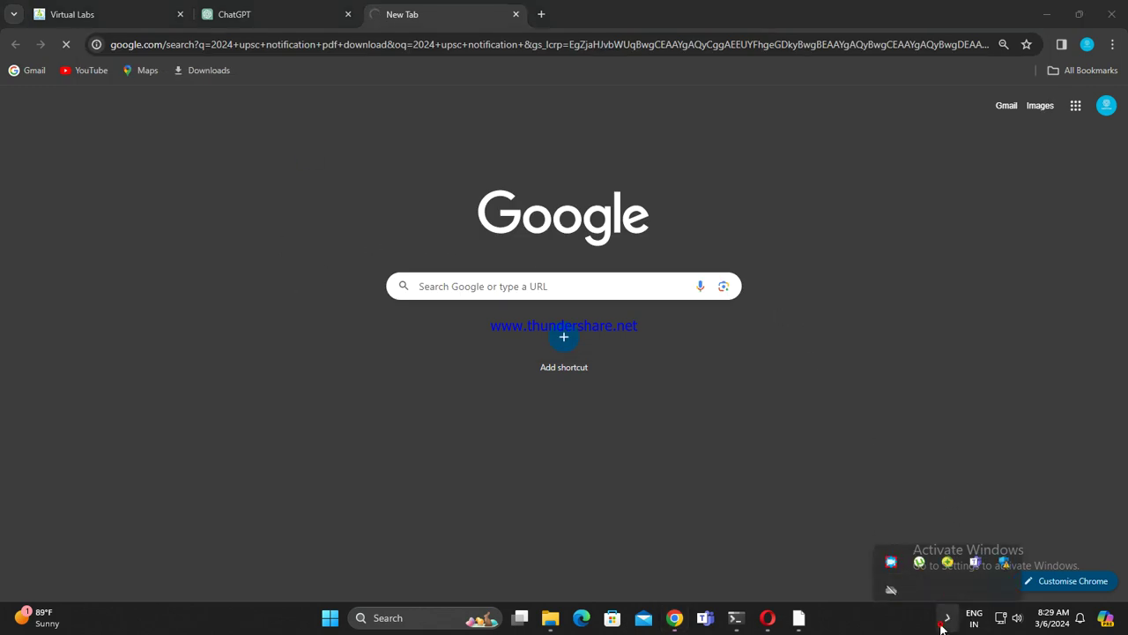
pyautogui.click(945, 619)
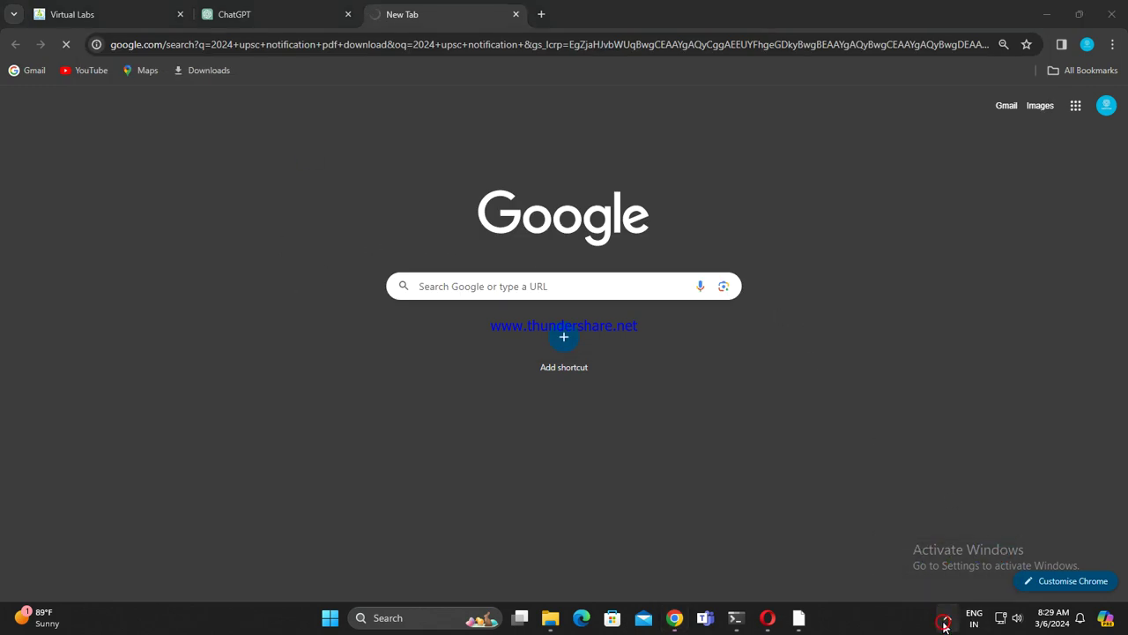
pyautogui.click(944, 622)
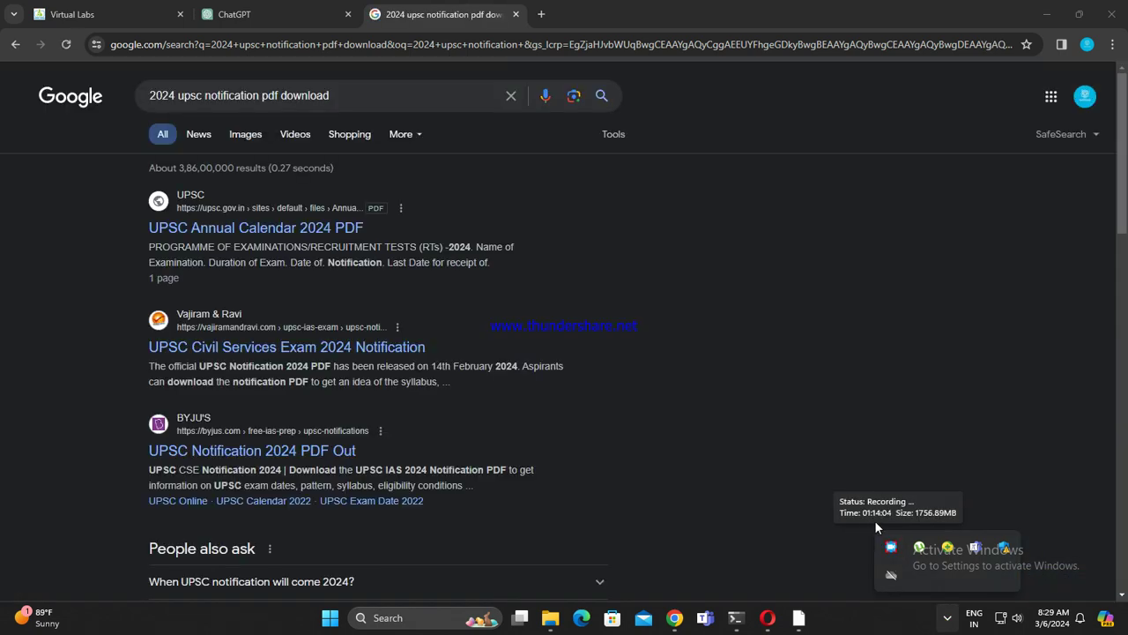
# Step: Preview the UPSC Annual Calendar 2024 PDF, then open the Vajiram & Ravi notification result
pyautogui.click(824, 410)
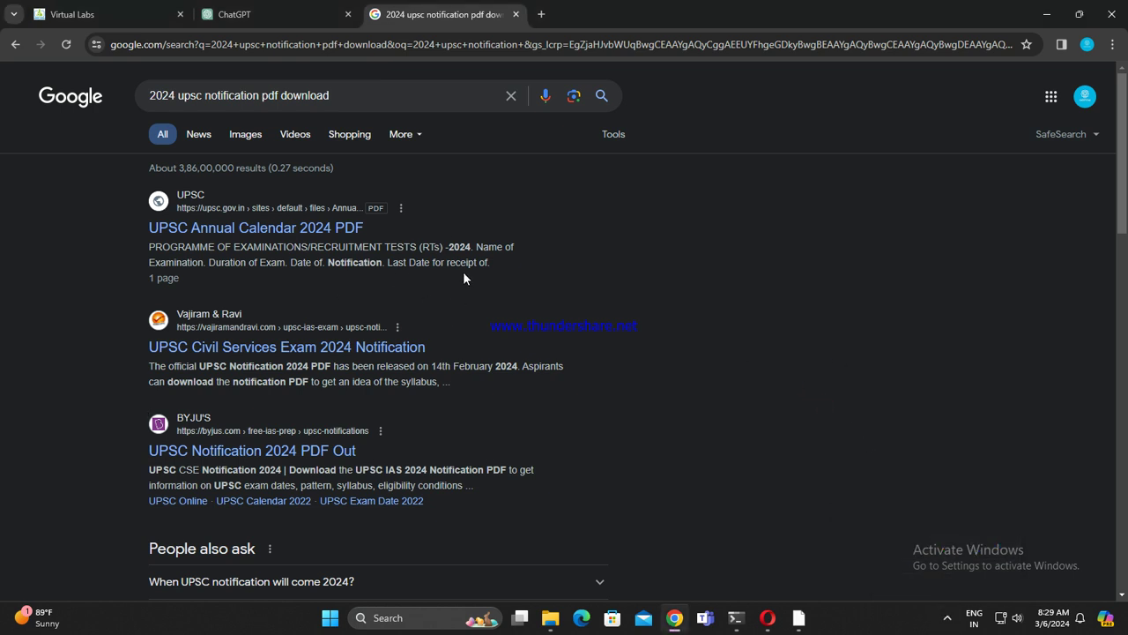
pyautogui.click(302, 231)
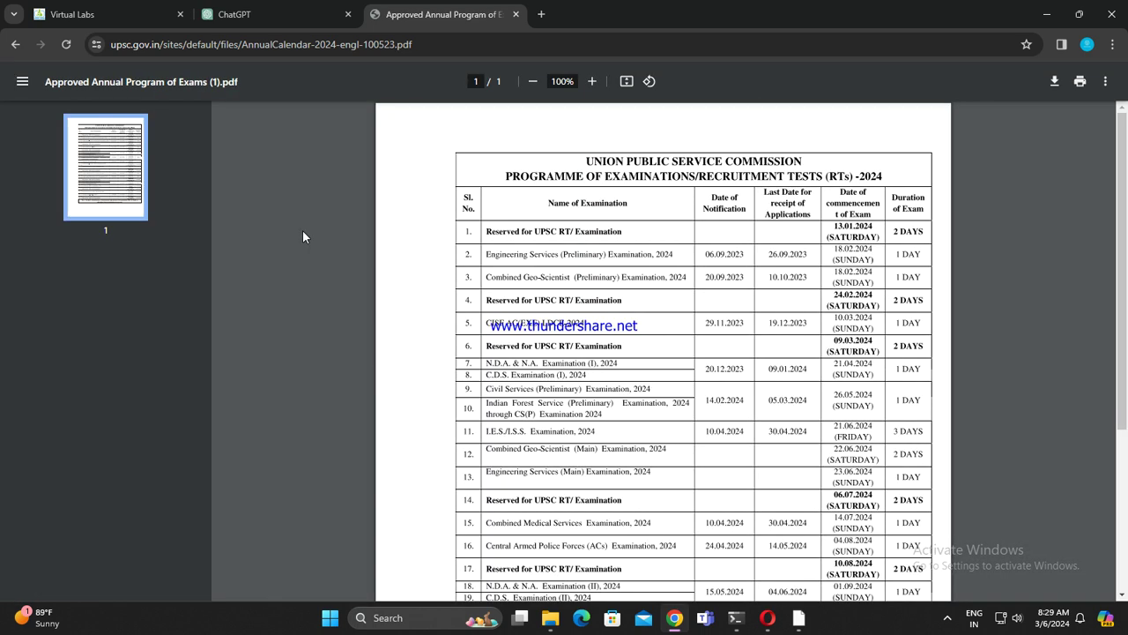
pyautogui.click(15, 45)
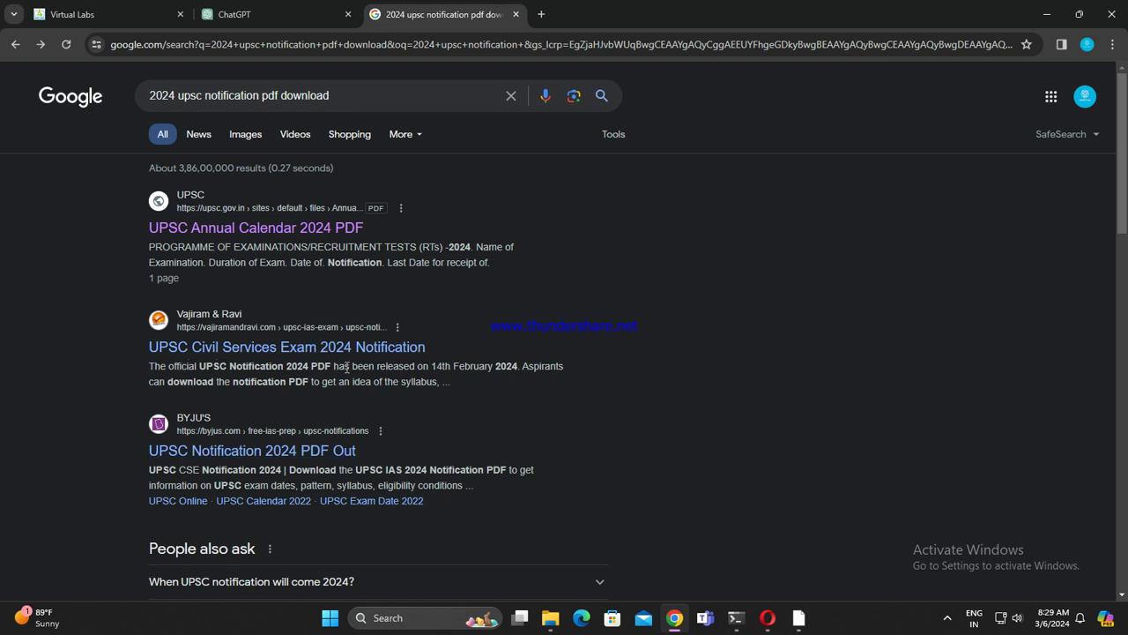
pyautogui.scroll(-5, 321, 372)
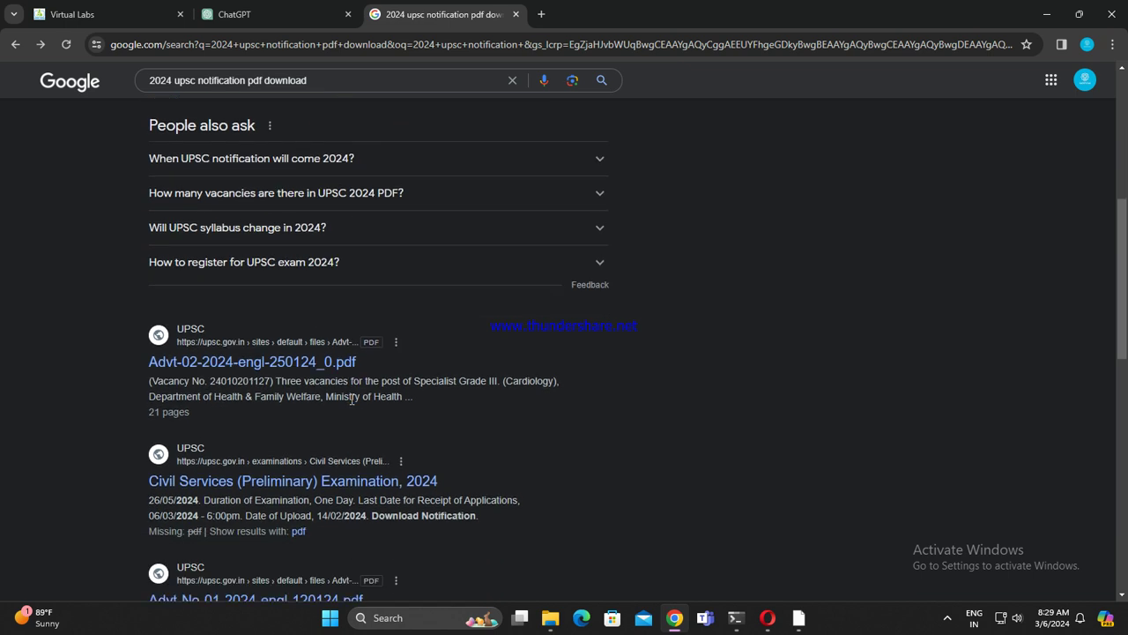
pyautogui.scroll(-3, 404, 426)
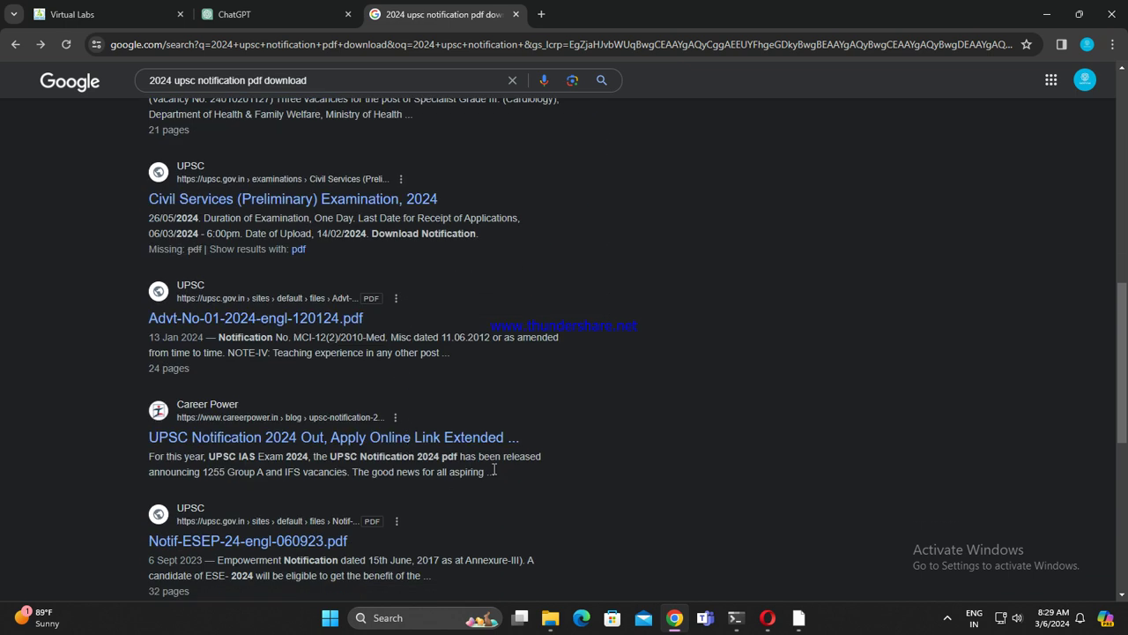
pyautogui.scroll(-1, 513, 469)
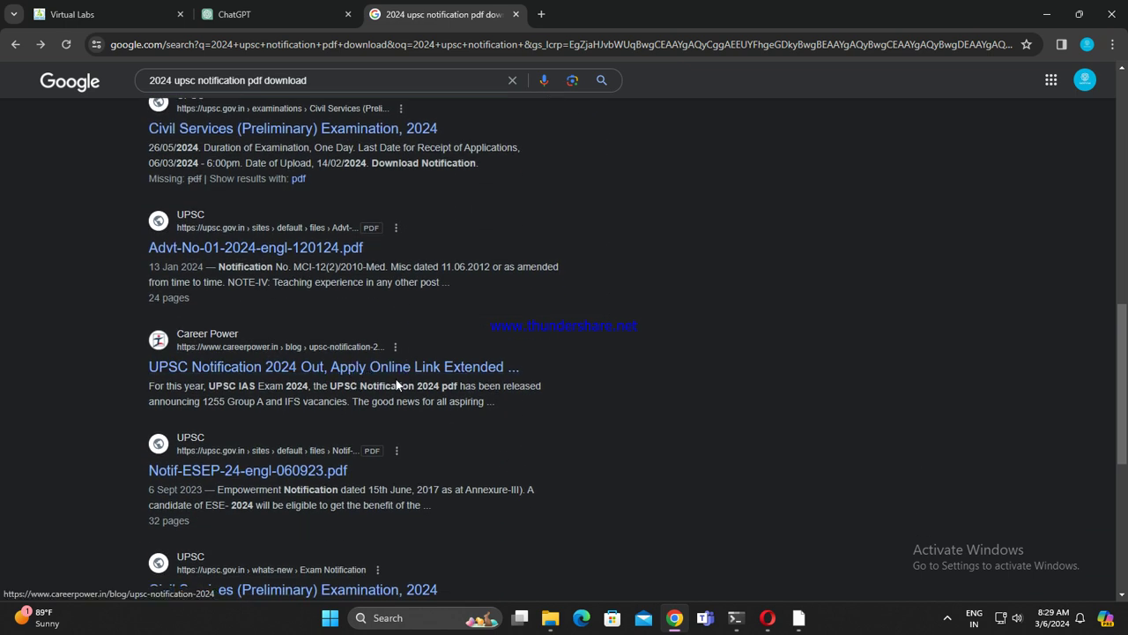
pyautogui.scroll(-4, 387, 414)
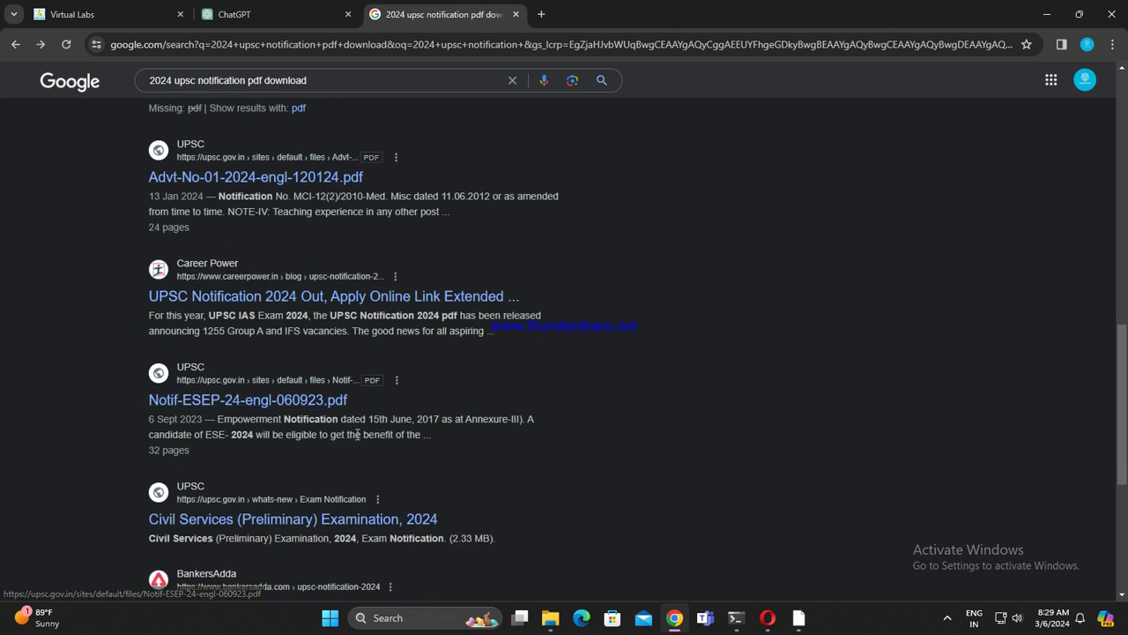
pyautogui.scroll(12, 515, 406)
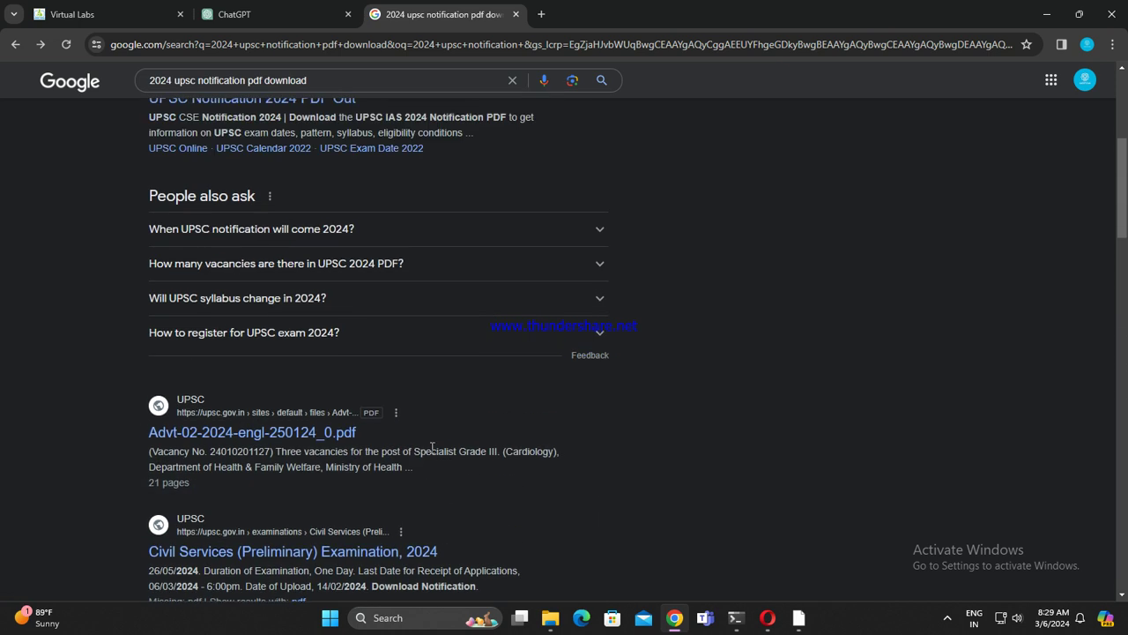
pyautogui.click(374, 277)
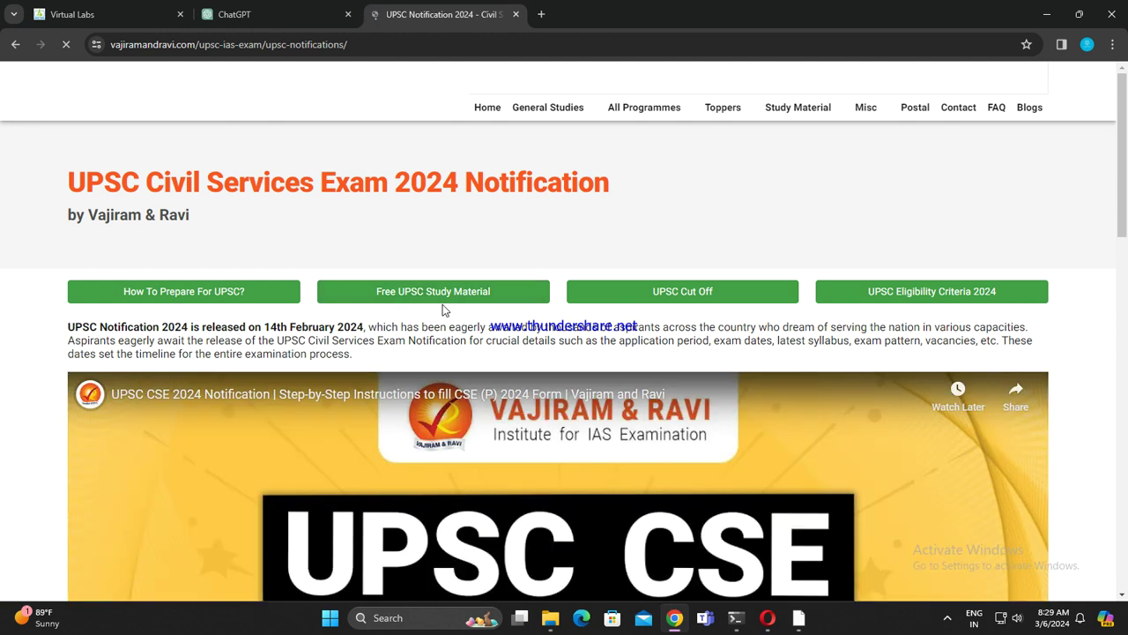
# Step: Open the 'UPSC Notification 2024 PDF' link from the Vajiram & Ravi page
pyautogui.scroll(-3, 577, 370)
pyautogui.click(541, 14)
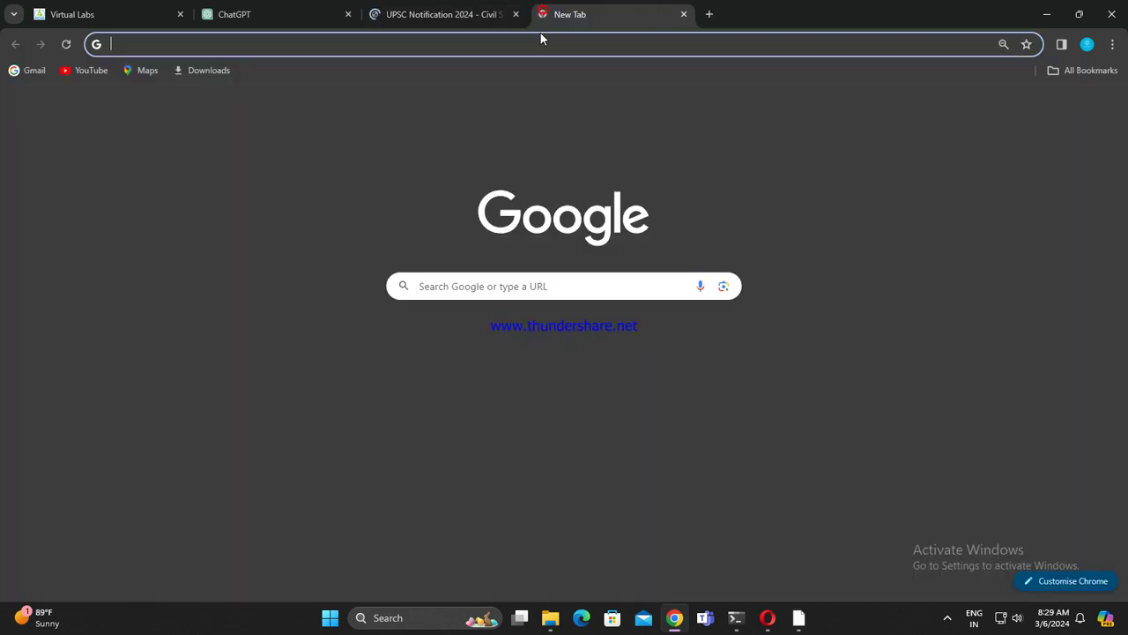
pyautogui.click(480, 14)
pyautogui.click(684, 14)
pyautogui.scroll(-10, 529, 436)
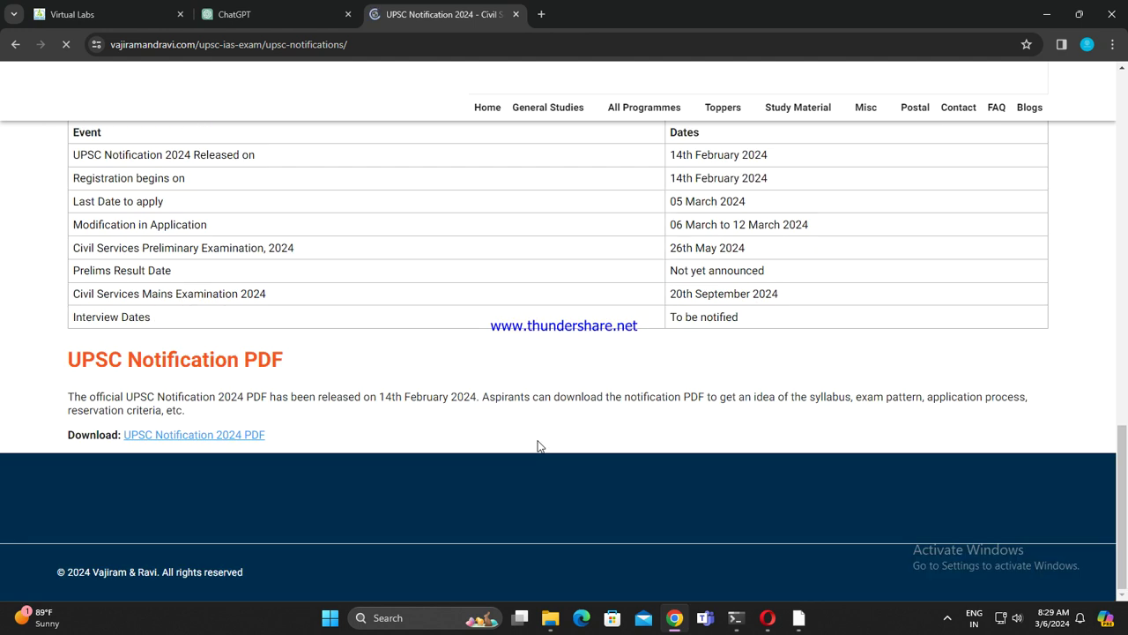
pyautogui.click(235, 438)
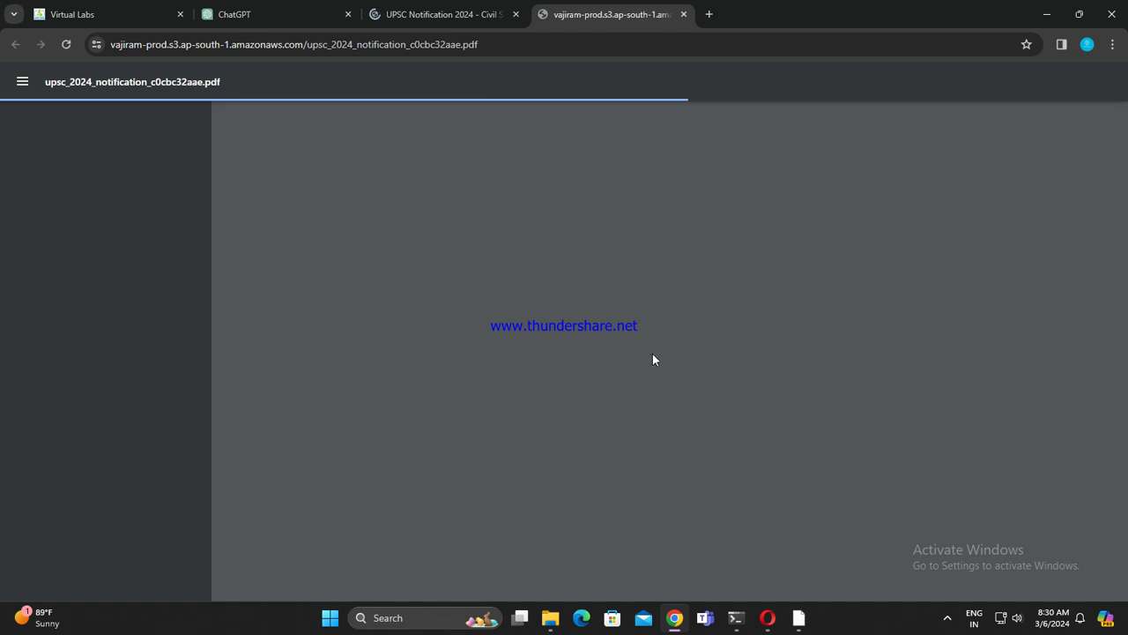
# Step: Return to the Google search results and scroll through them
pyautogui.click(441, 14)
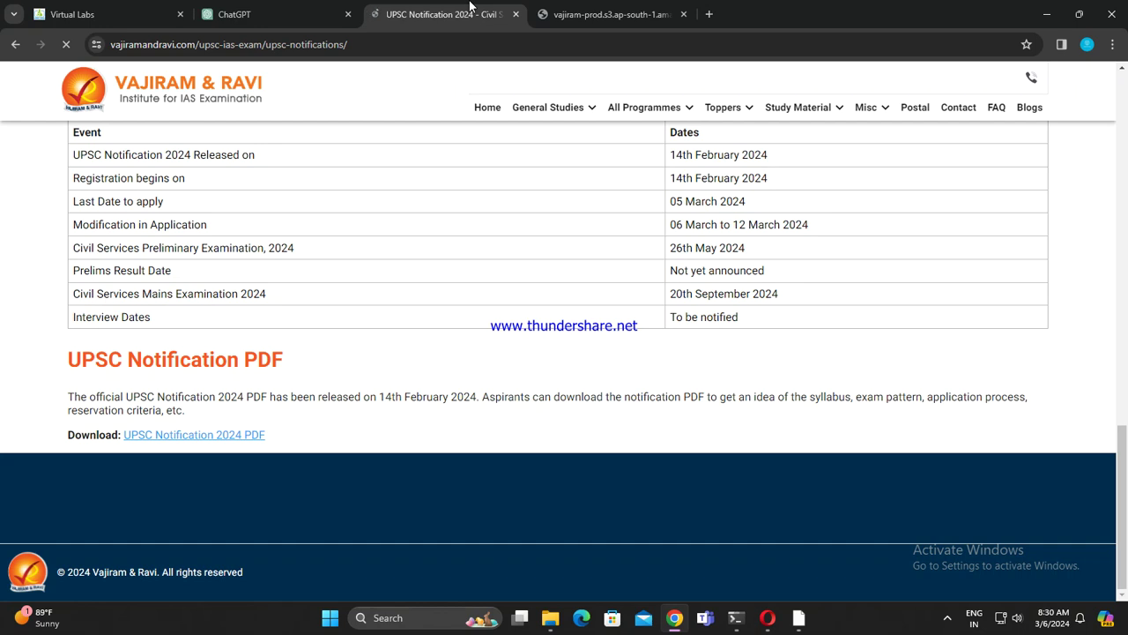
pyautogui.click(679, 8)
pyautogui.click(430, 11)
pyautogui.click(15, 44)
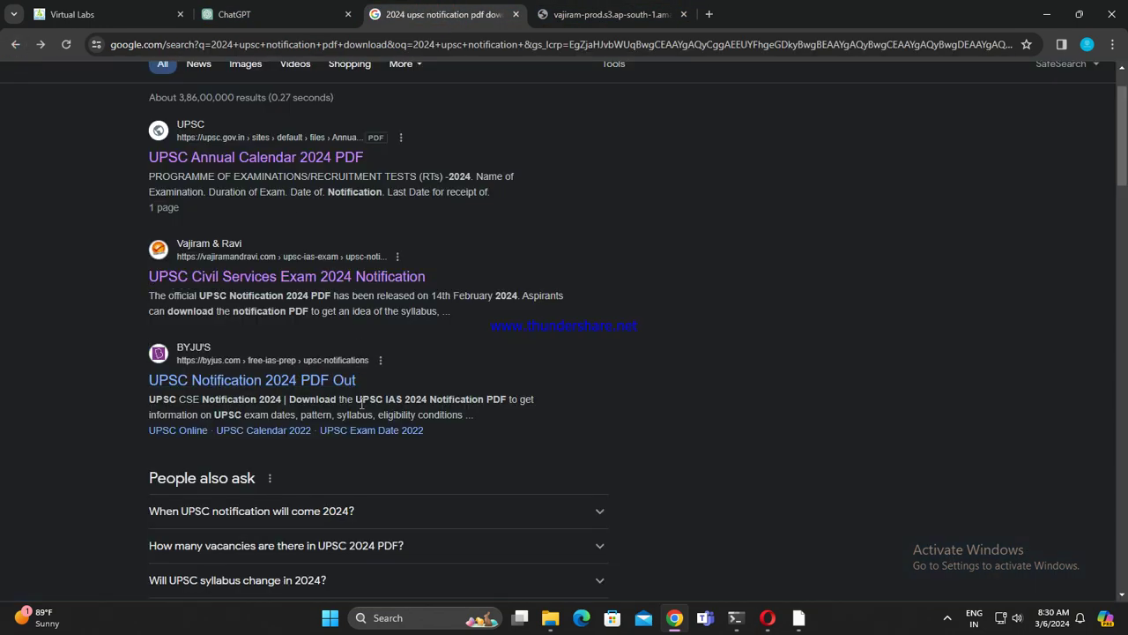
pyautogui.scroll(1, 434, 399)
pyautogui.click(608, 15)
pyautogui.click(430, 10)
pyautogui.scroll(-2, 291, 396)
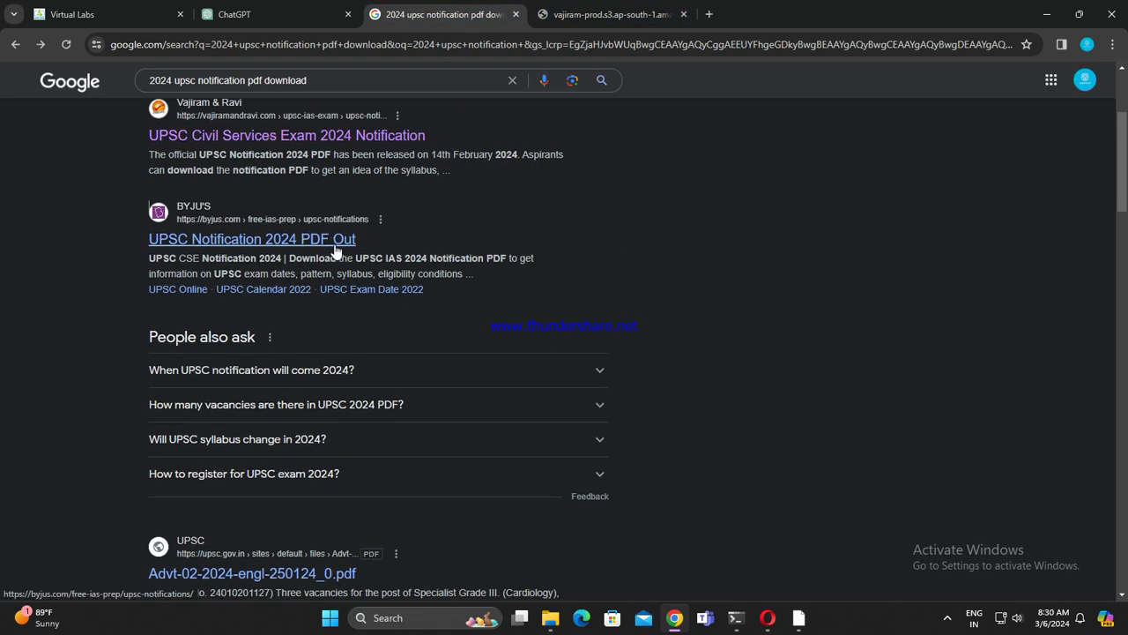
pyautogui.scroll(-2, 353, 335)
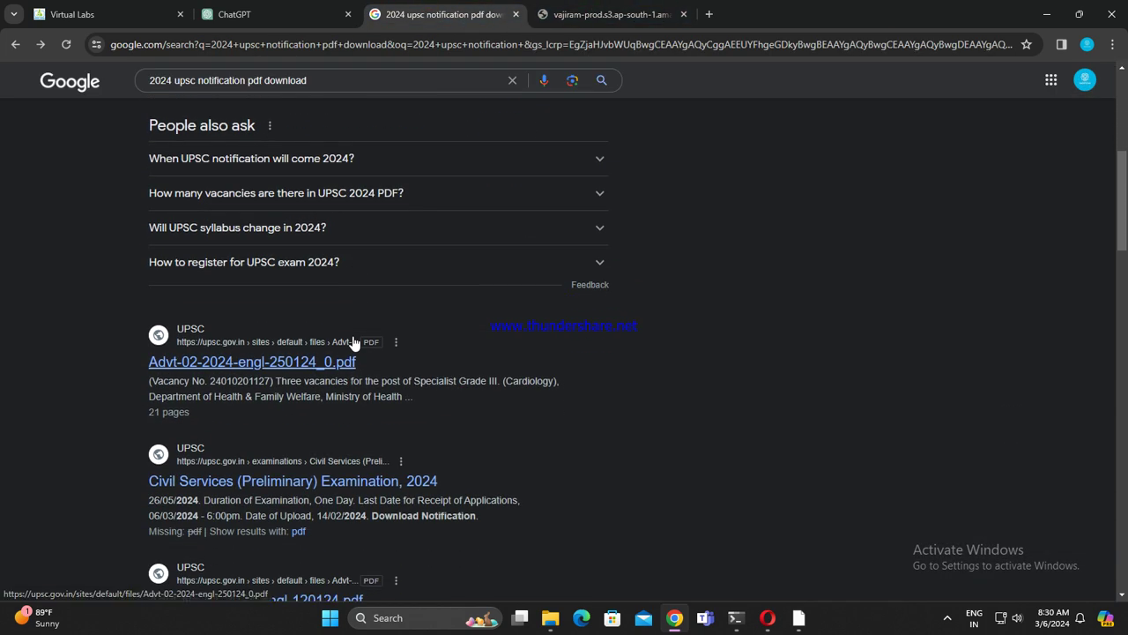
pyautogui.scroll(-1, 411, 425)
# Step: Download the UPSC notice PDF into the Gskd folder
pyautogui.click(608, 14)
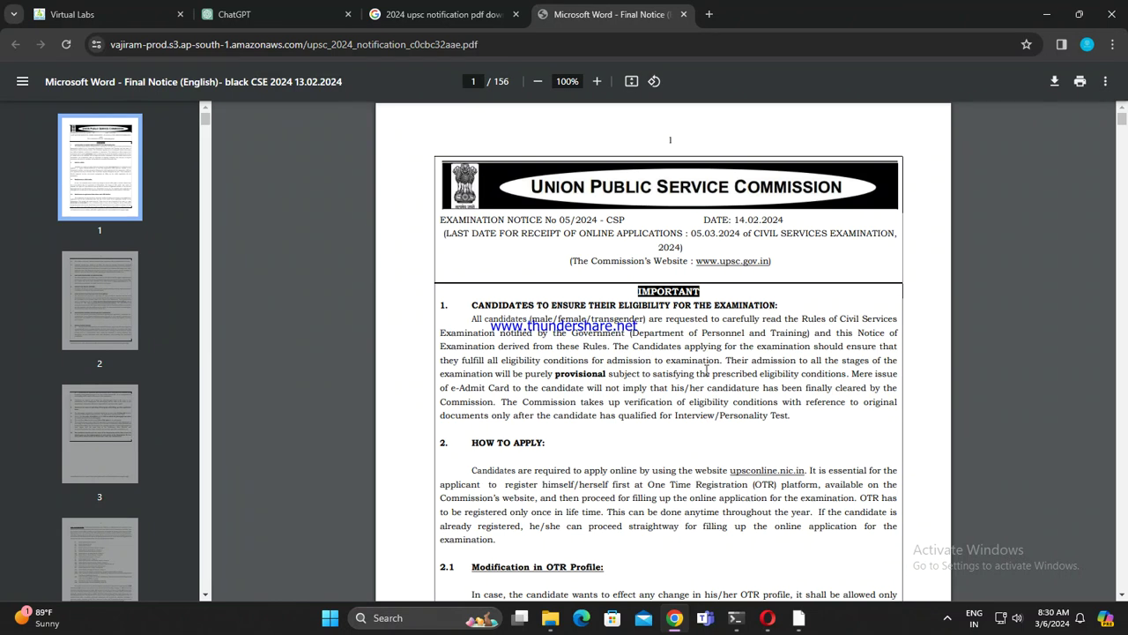
pyautogui.click(1055, 85)
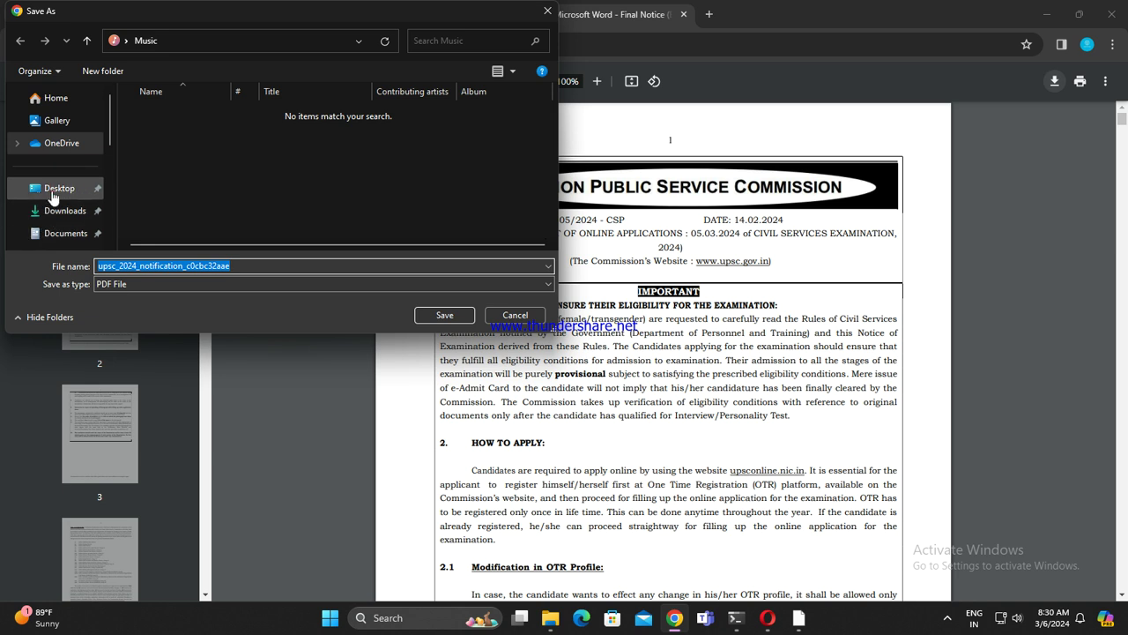
pyautogui.click(52, 188)
pyautogui.scroll(-3, 62, 176)
pyautogui.click(72, 138)
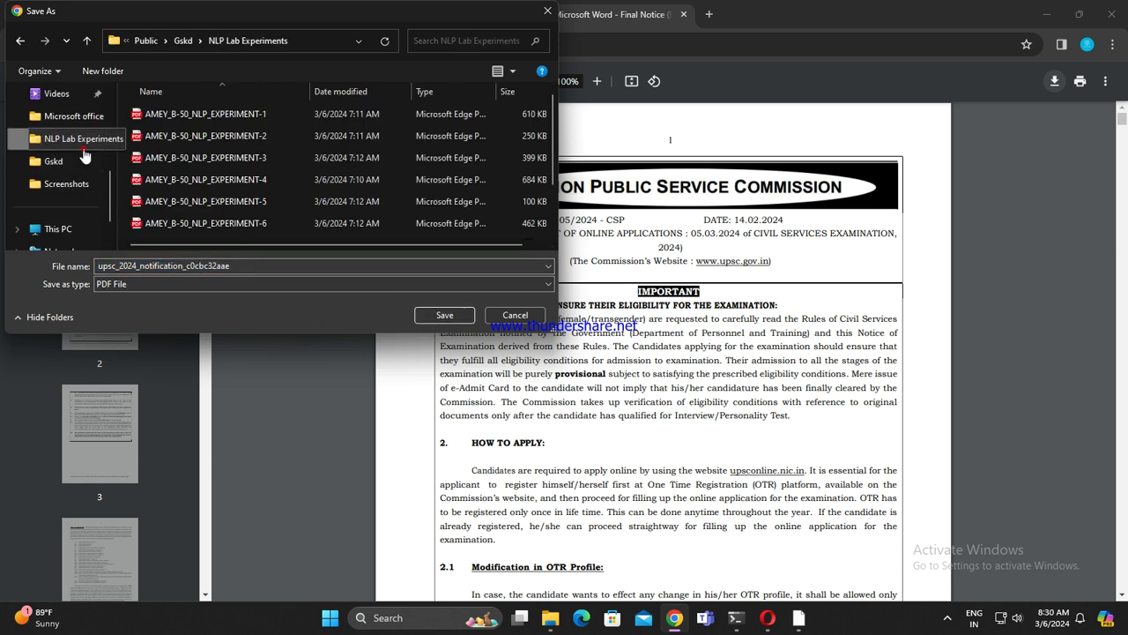
pyautogui.click(77, 159)
pyautogui.click(444, 316)
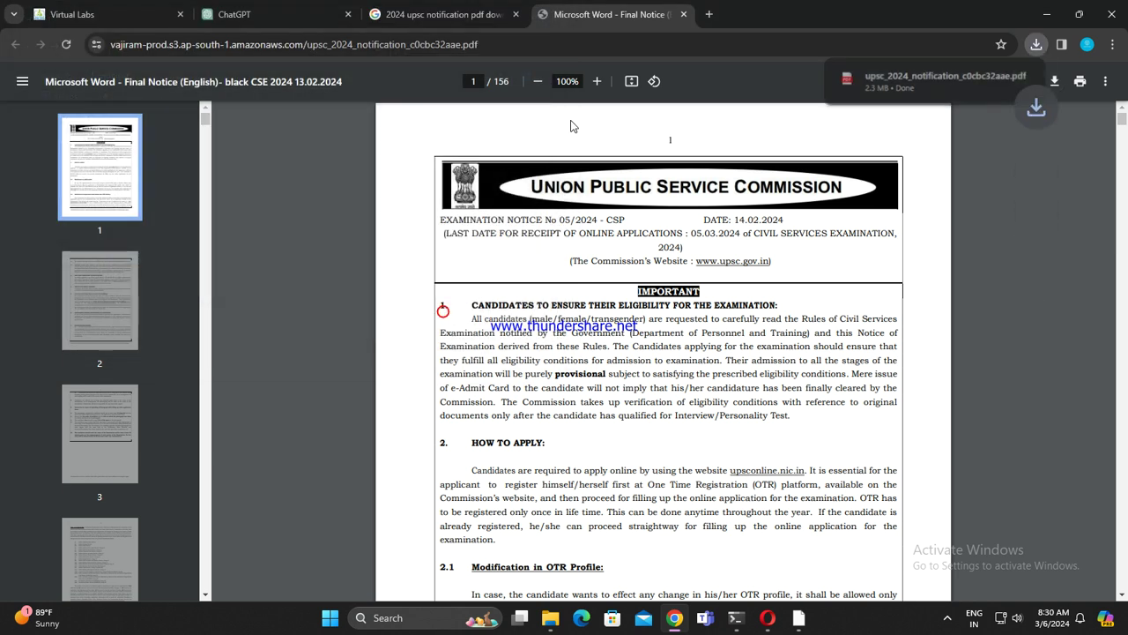
# Step: Close the PDF and search tabs, dismiss the Monica login, and check recent downloads
pyautogui.click(684, 20)
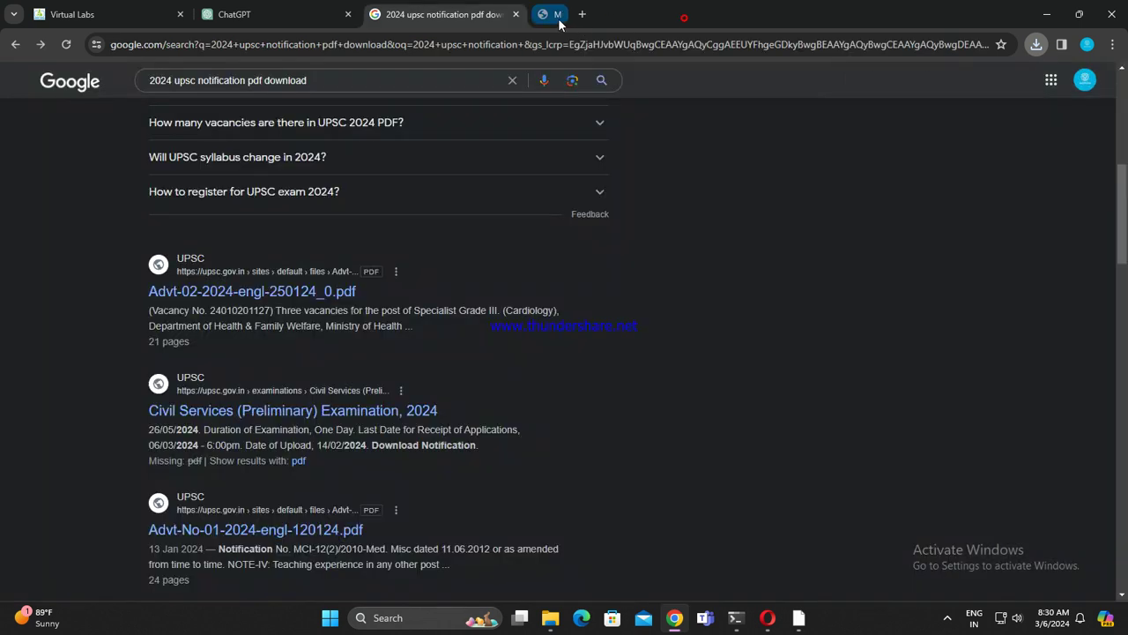
pyautogui.click(515, 15)
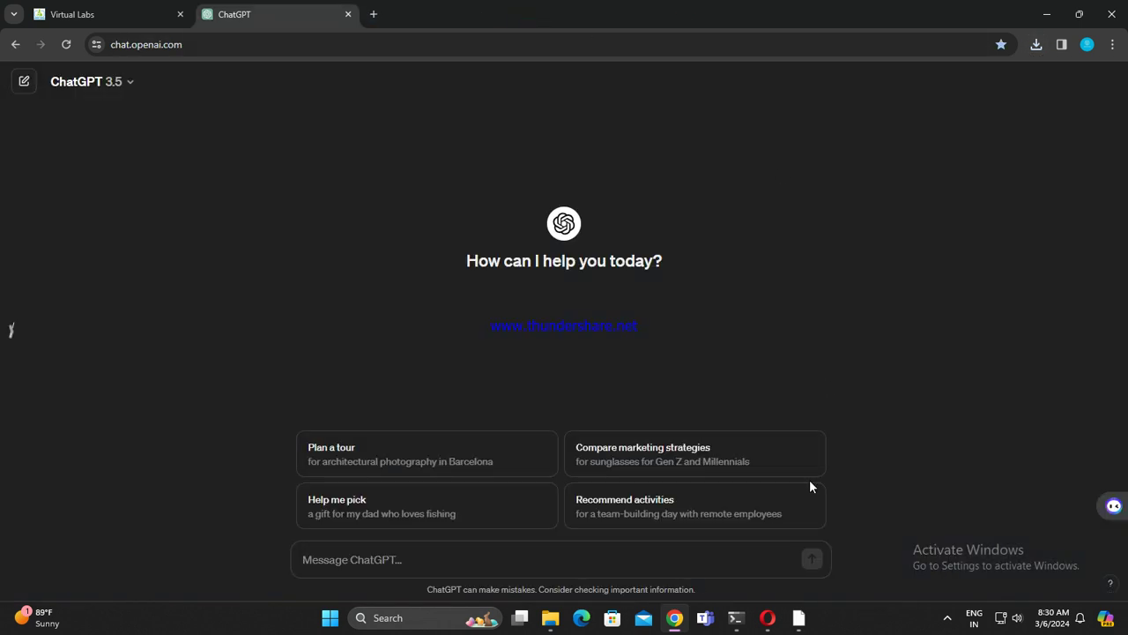
pyautogui.click(798, 616)
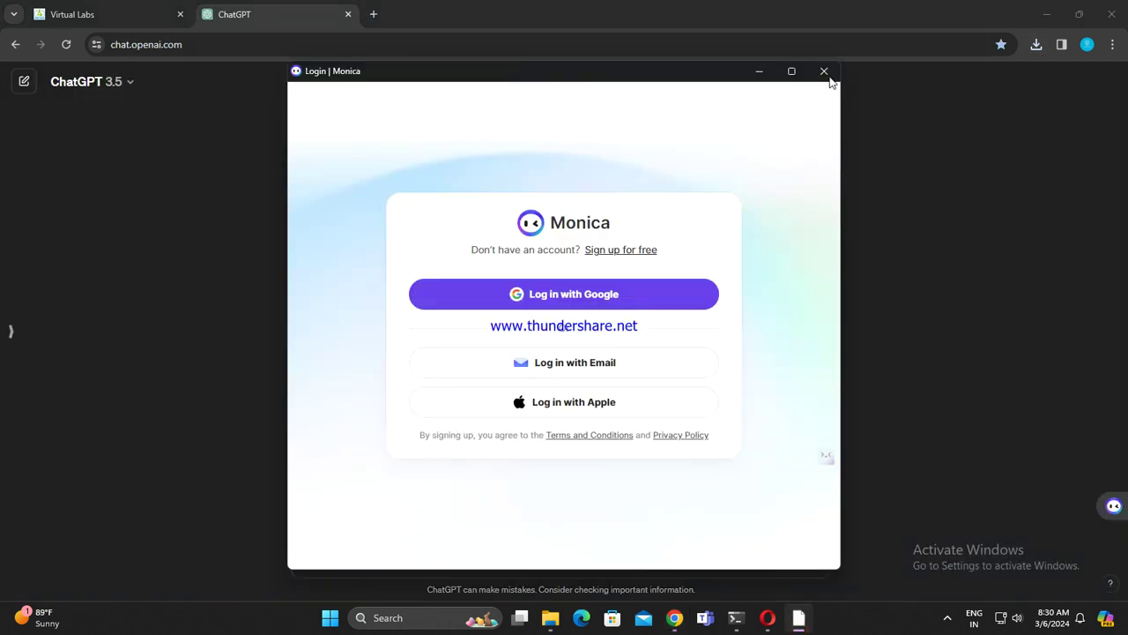
pyautogui.click(824, 71)
pyautogui.click(1036, 44)
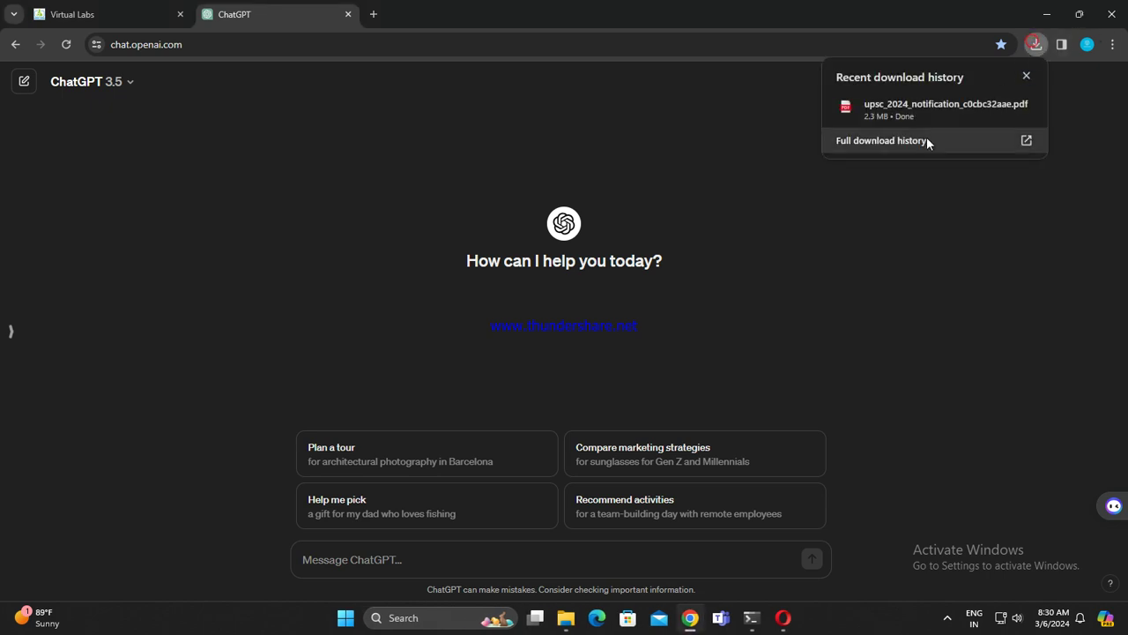
pyautogui.click(1026, 76)
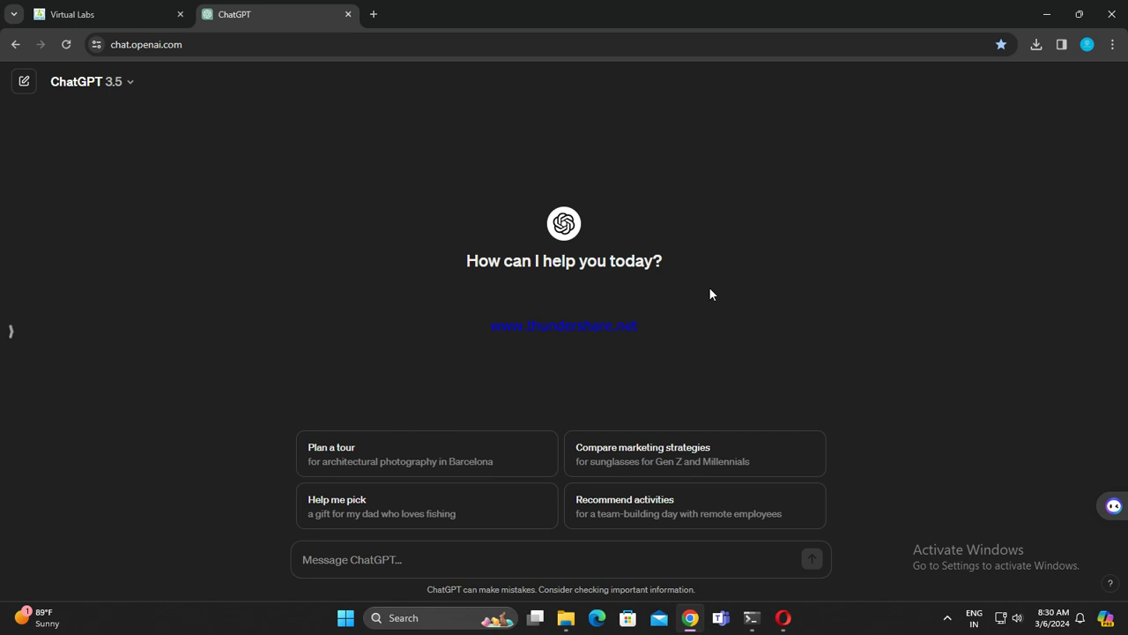
# Step: Remove the PDF entry from Chrome's Downloads page and show the Gskd folder in the file manager
pyautogui.click(373, 14)
pyautogui.hotkey('ctrl', 'j')
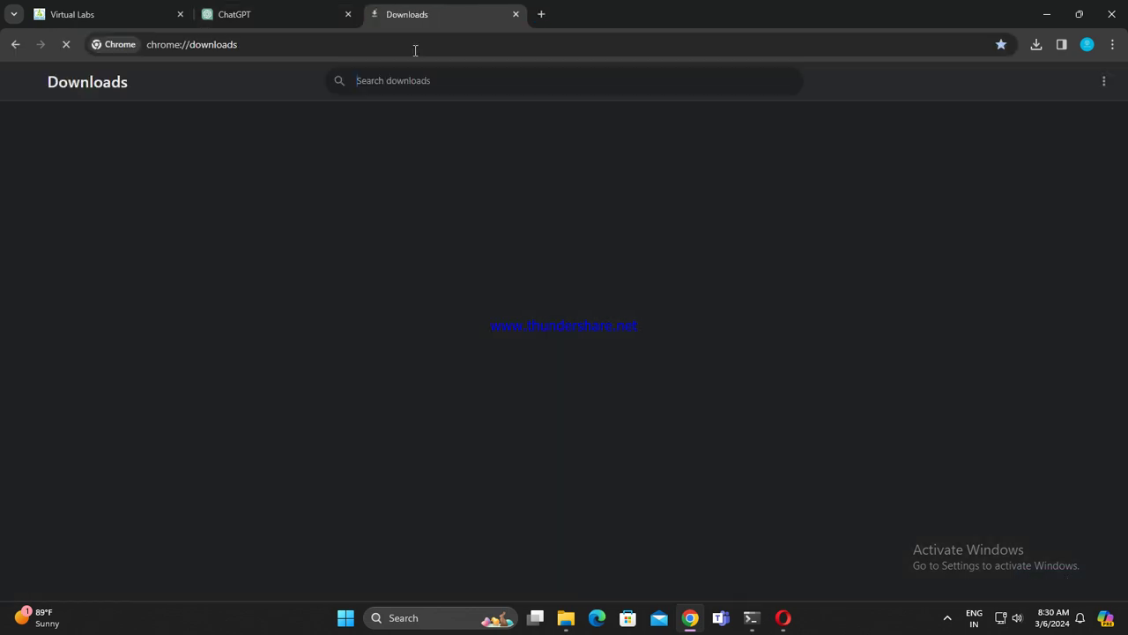
pyautogui.click(785, 165)
pyautogui.click(276, 9)
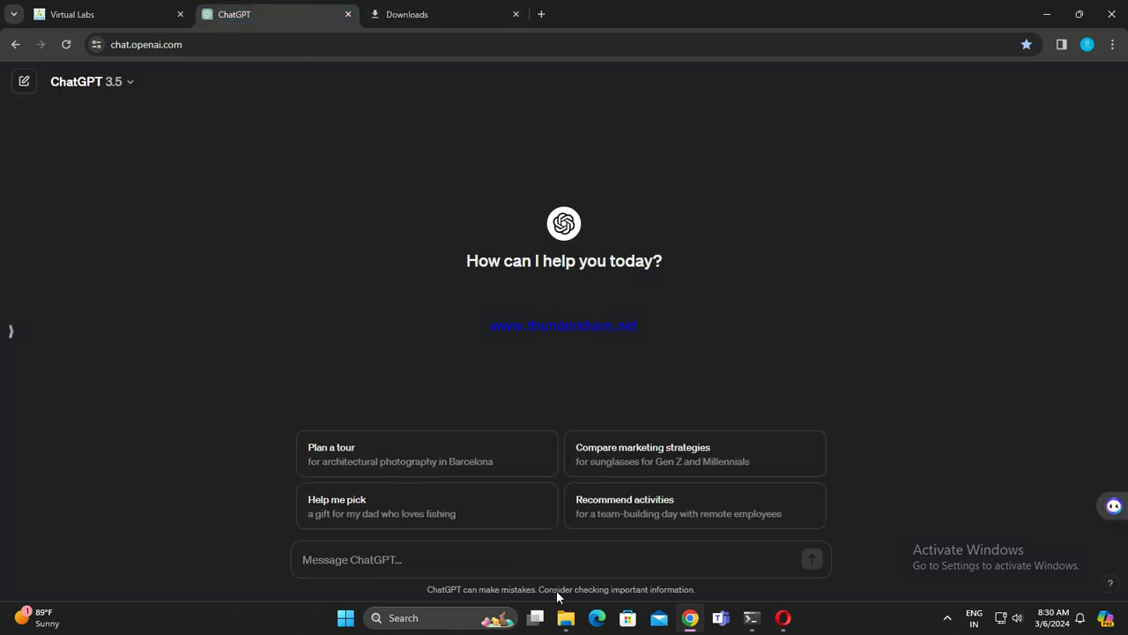
pyautogui.click(565, 617)
# Step: Open upsc_2024_notification_c0cbc32aae.pdf in Edge and highlight the 12.03.2024 date in section 2.1
pyautogui.doubleClick(215, 308)
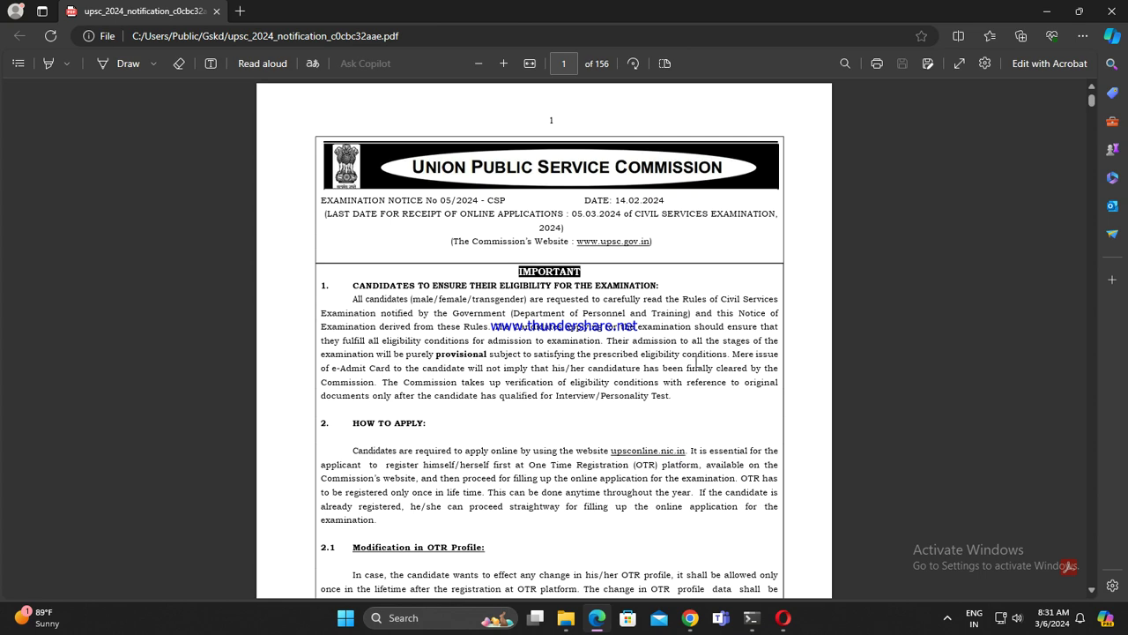
pyautogui.scroll(2, 696, 362)
pyautogui.scroll(-8, 696, 362)
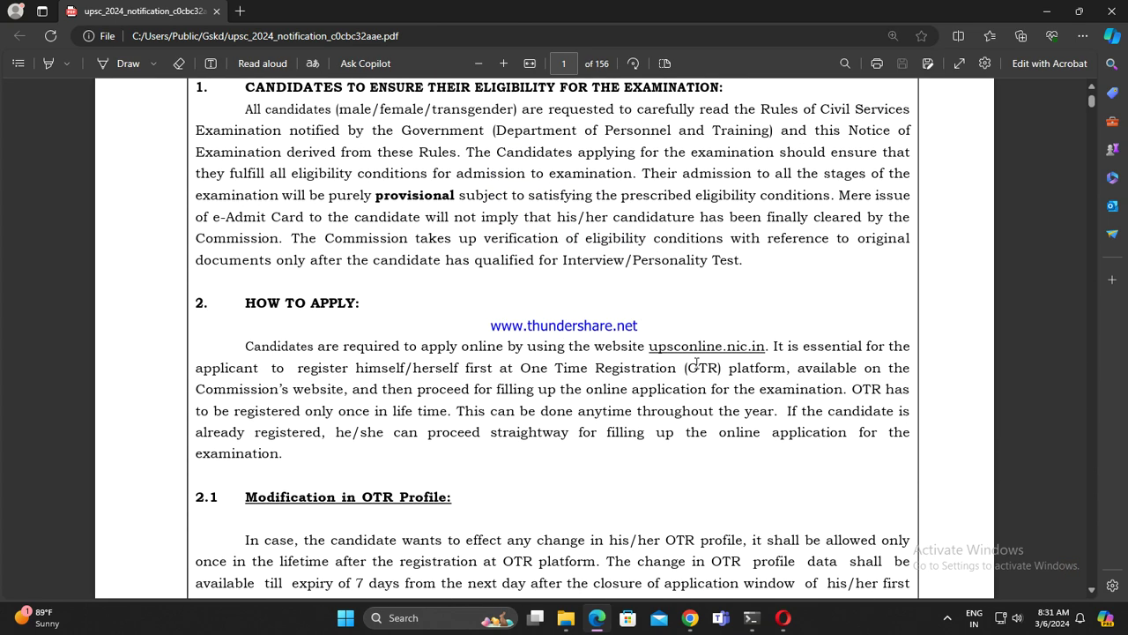
pyautogui.scroll(2, 383, 131)
pyautogui.scroll(-10, 496, 252)
pyautogui.scroll(-10, 501, 291)
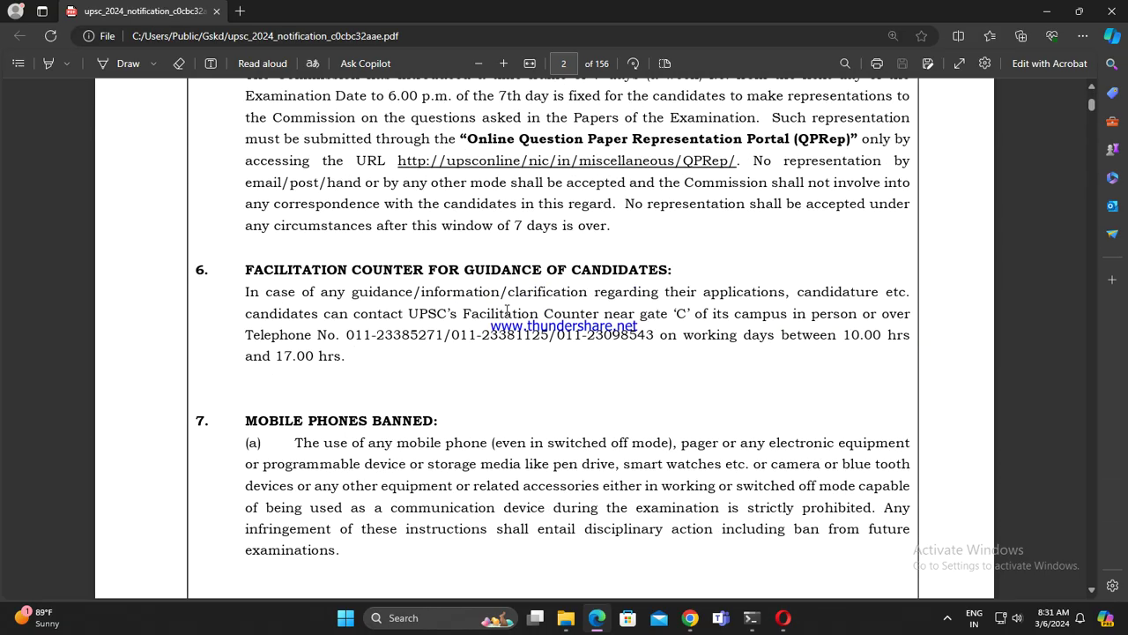
pyautogui.scroll(1, 396, 238)
pyautogui.scroll(-1, 396, 238)
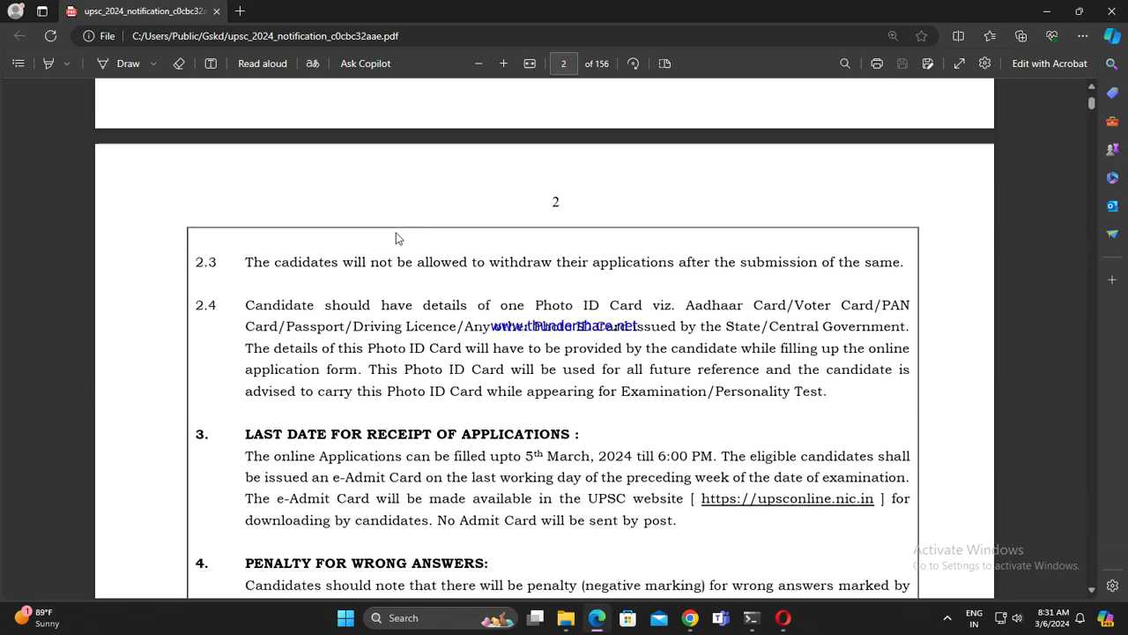
pyautogui.scroll(10, 396, 238)
pyautogui.scroll(3, 575, 270)
pyautogui.scroll(-2, 547, 300)
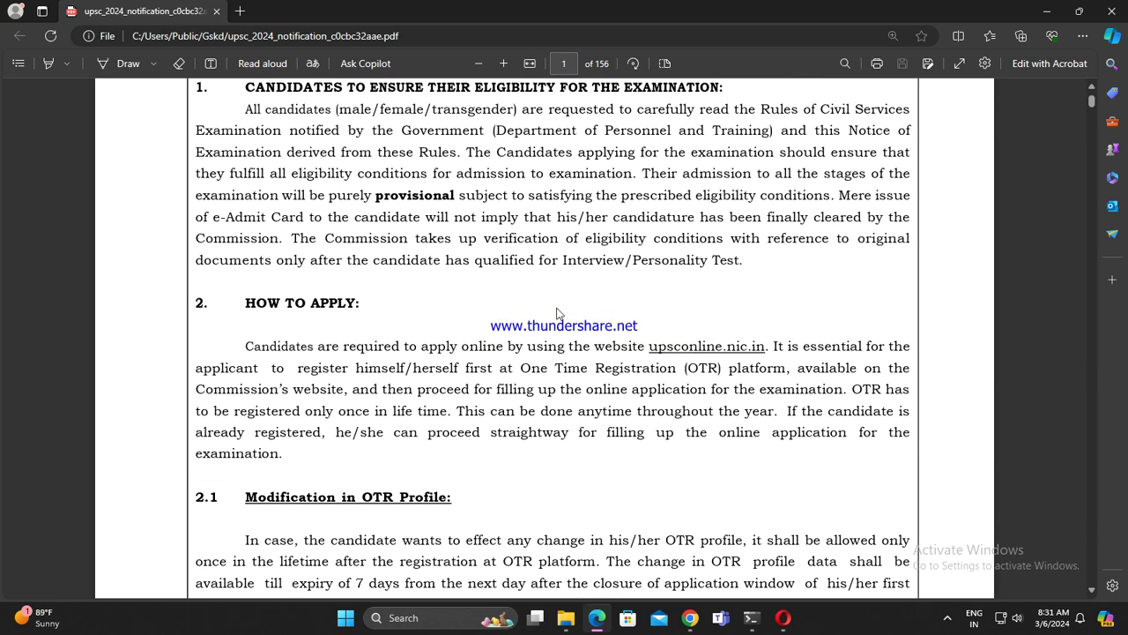
pyautogui.scroll(-4, 523, 419)
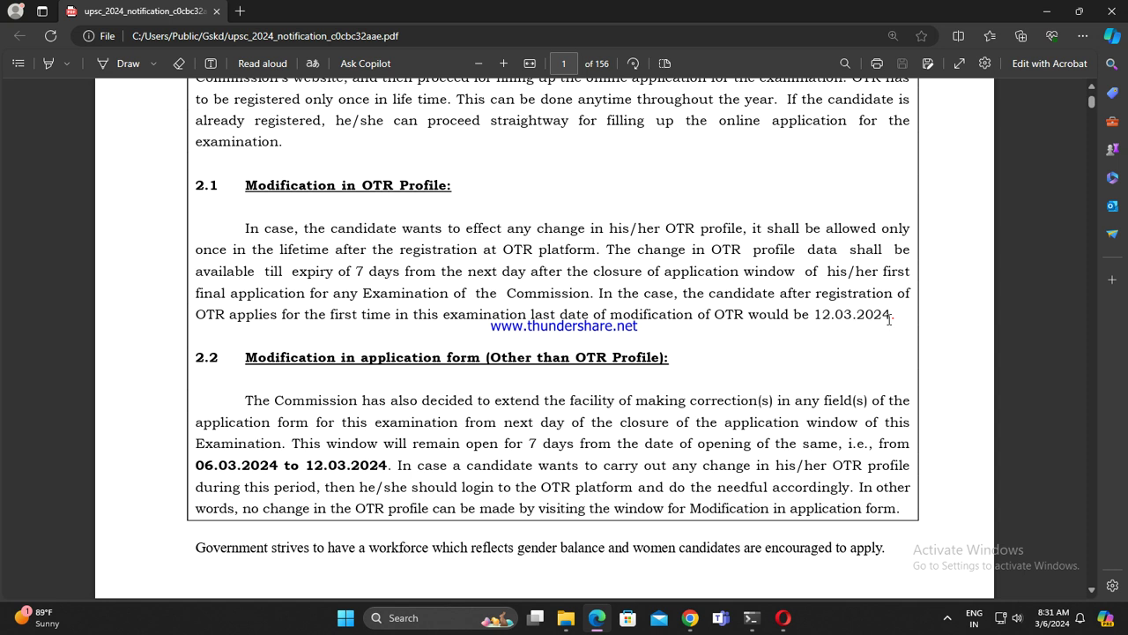
pyautogui.moveTo(889, 319); pyautogui.dragTo(776, 317)
pyautogui.click(587, 333)
# Step: Scroll the notice down to the list of services on page 4
pyautogui.scroll(-4, 533, 420)
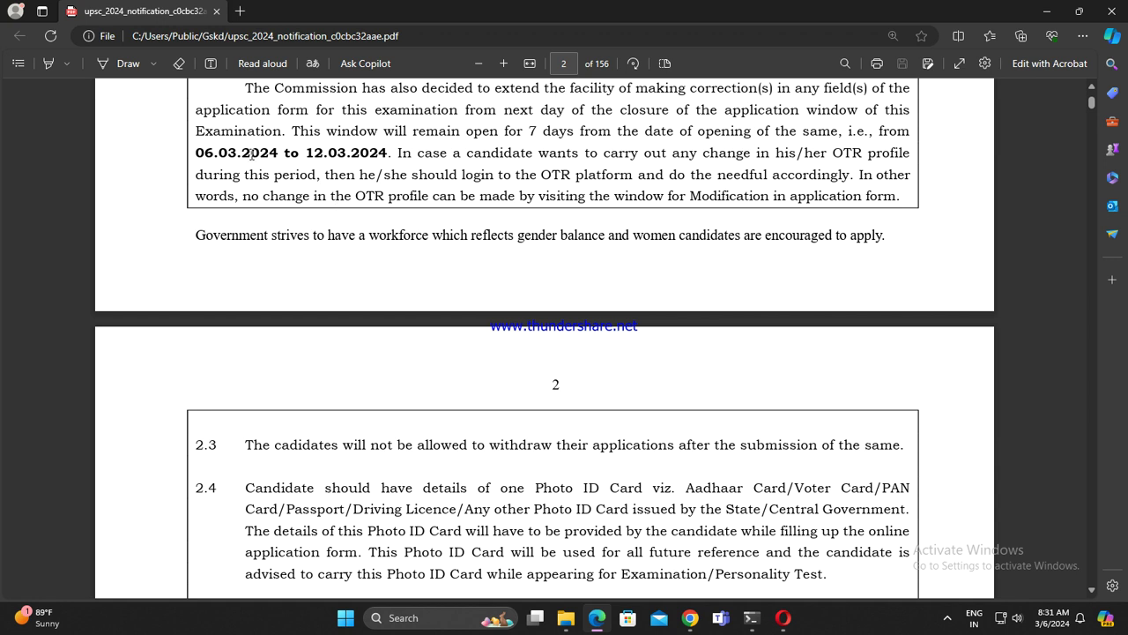
pyautogui.scroll(1, 374, 273)
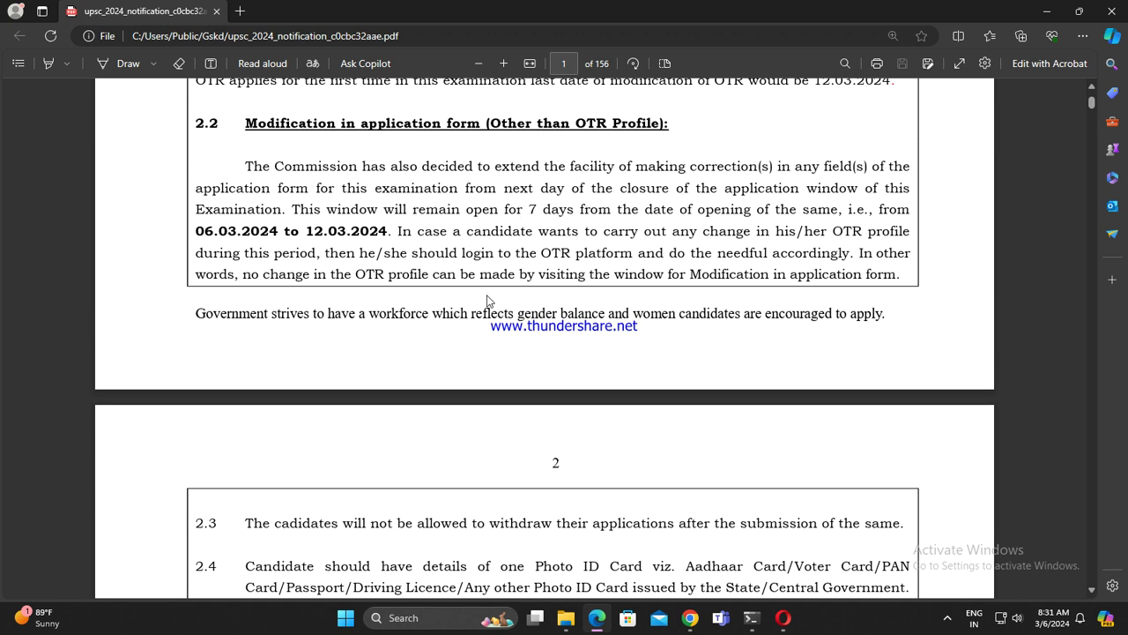
pyautogui.scroll(-1, 475, 300)
pyautogui.scroll(-1, 541, 361)
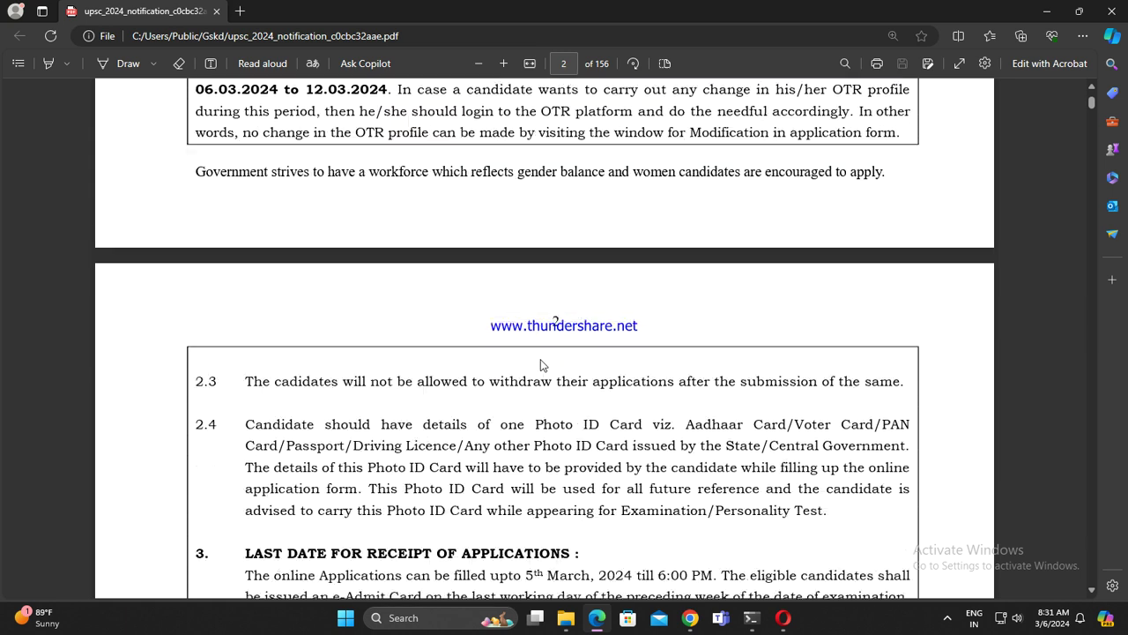
pyautogui.scroll(-5, 541, 365)
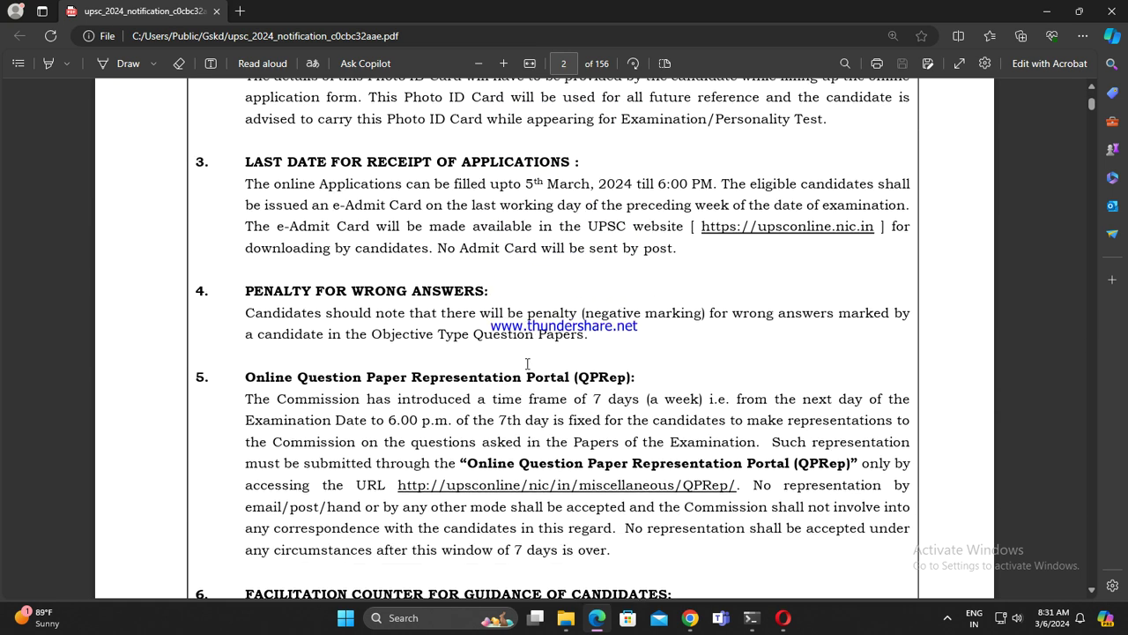
pyautogui.scroll(-1, 527, 363)
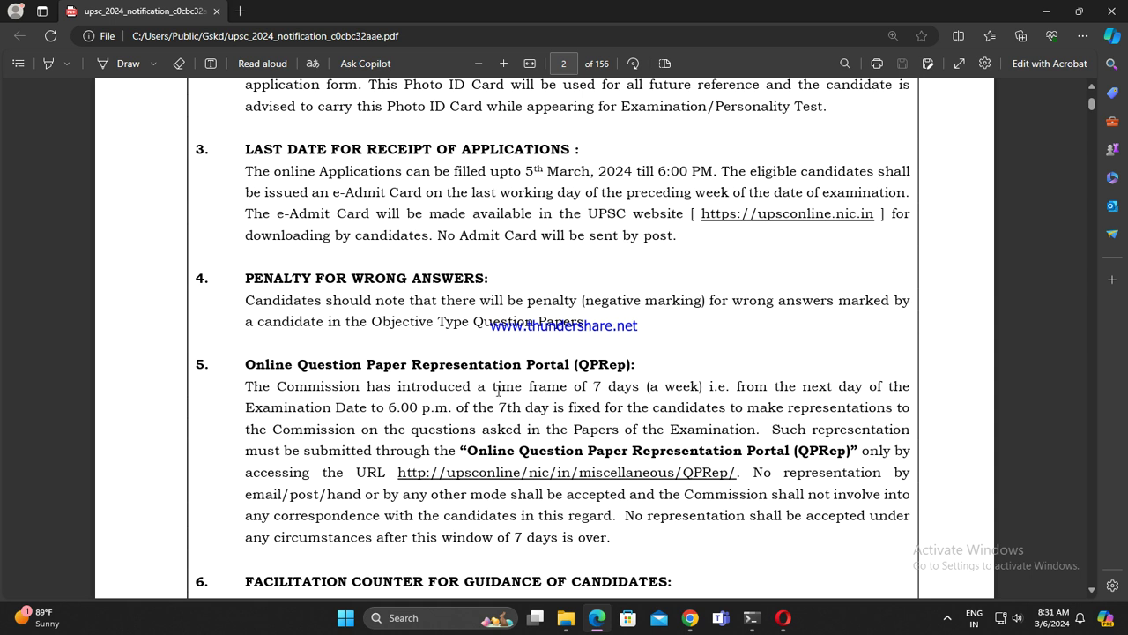
pyautogui.scroll(-3, 598, 401)
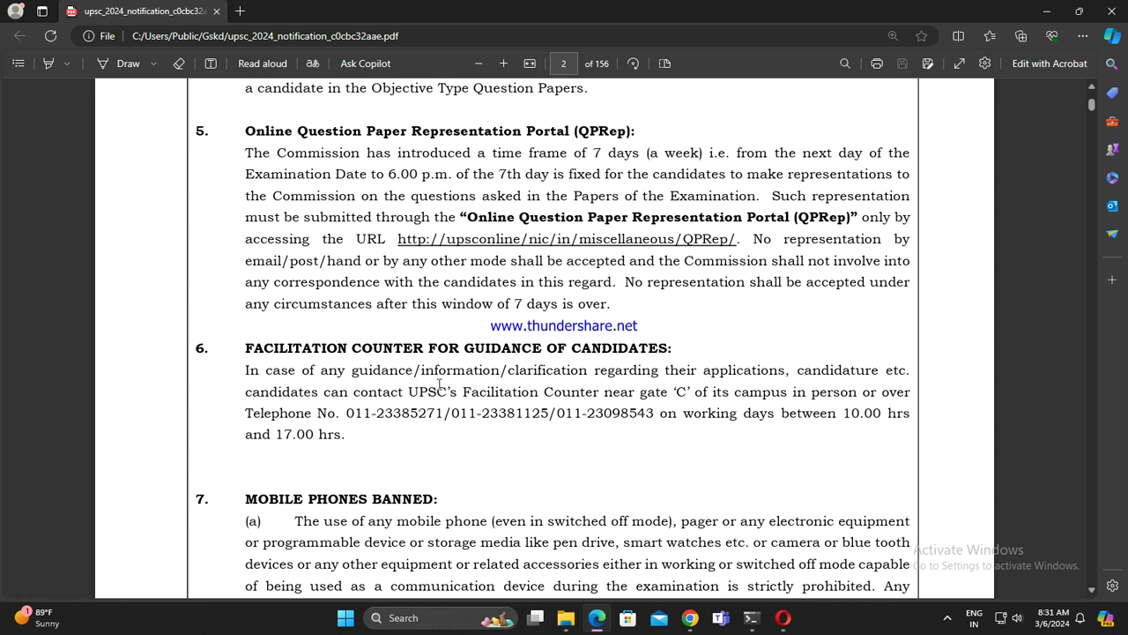
pyautogui.scroll(-1, 440, 385)
pyautogui.scroll(-10, 442, 385)
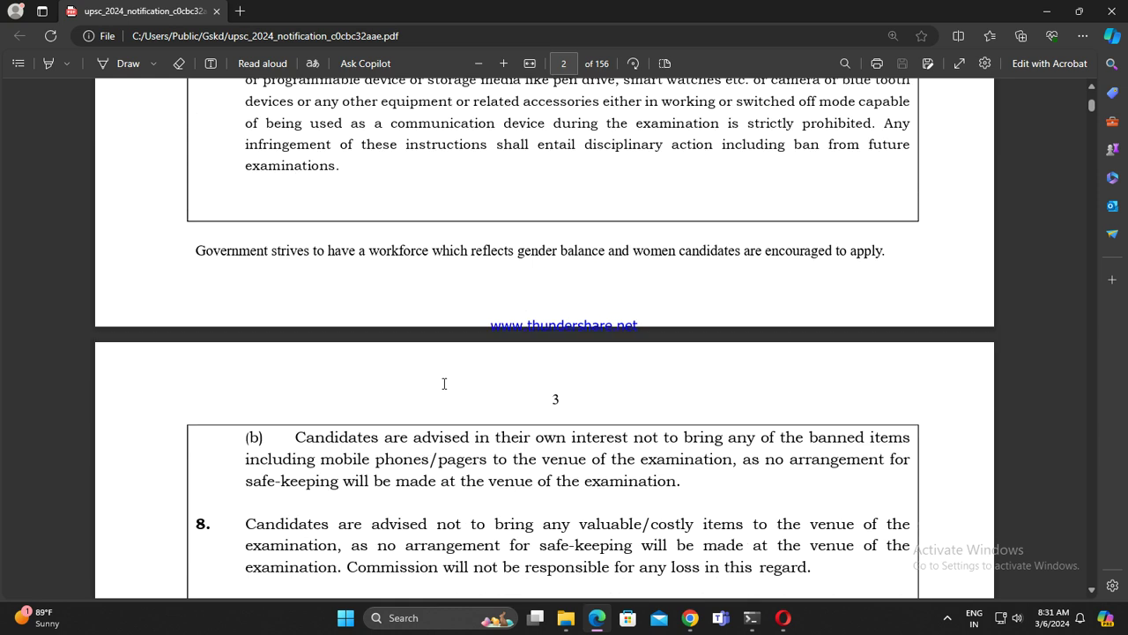
pyautogui.scroll(-3, 452, 389)
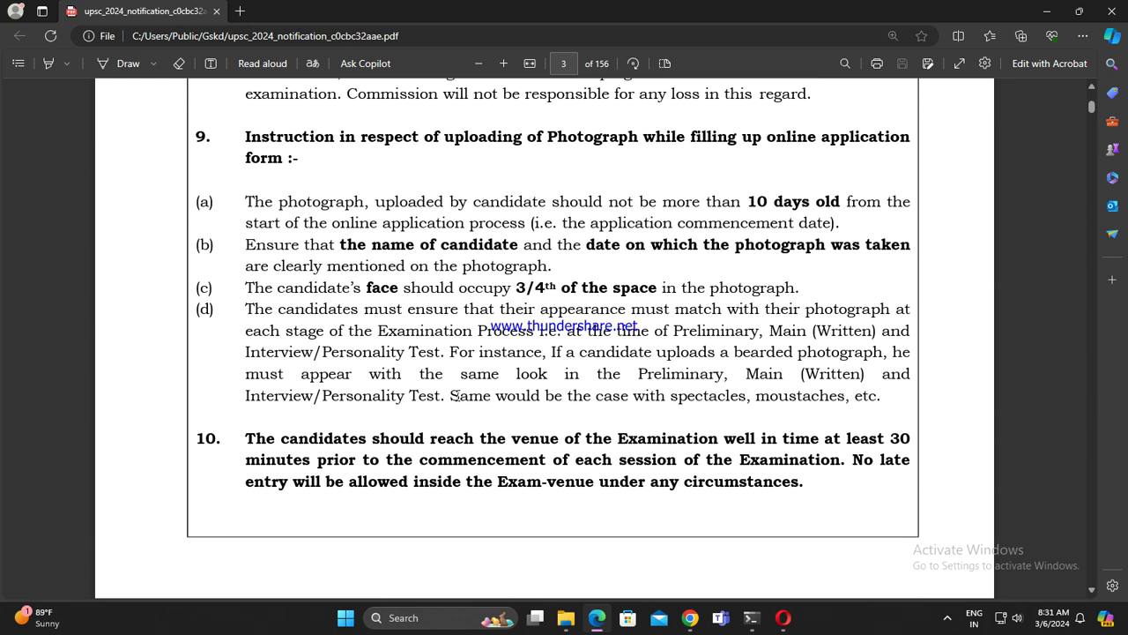
pyautogui.scroll(-8, 459, 393)
pyautogui.scroll(-3, 458, 383)
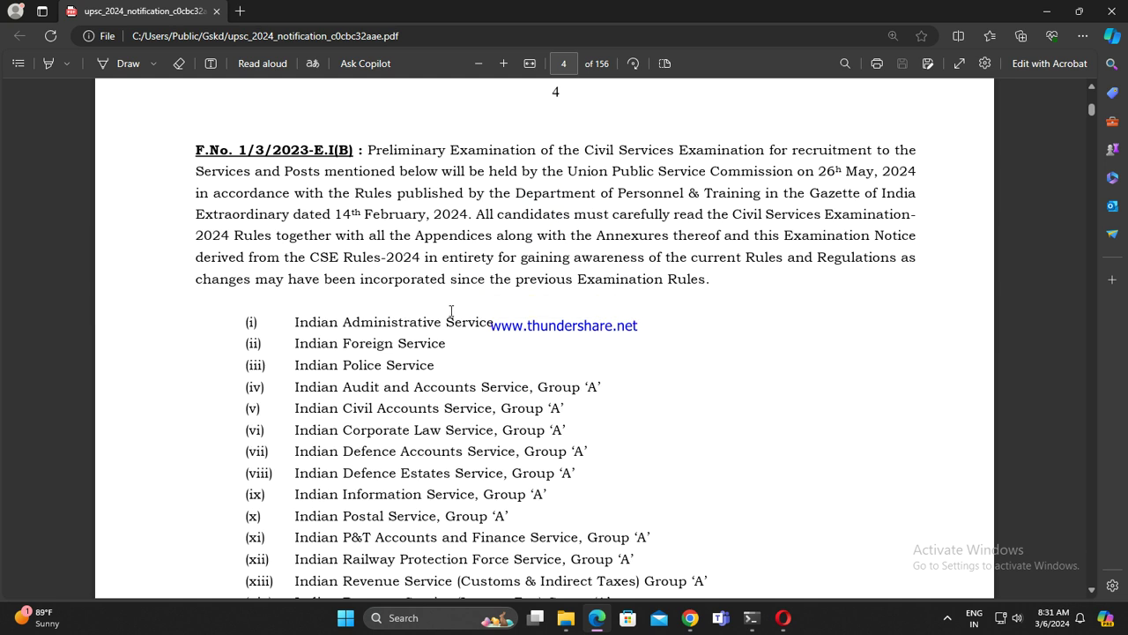
# Step: Highlight the Preliminary Examination paragraph line by line, through to 'Extraordinary'
pyautogui.moveTo(370, 148); pyautogui.dragTo(911, 151)
pyautogui.moveTo(212, 171); pyautogui.dragTo(907, 175)
pyautogui.moveTo(190, 192); pyautogui.dragTo(860, 193)
pyautogui.click(740, 235)
pyautogui.moveTo(196, 214); pyautogui.dragTo(934, 282)
pyautogui.click(372, 199)
# Step: Scroll on and highlight the line about 40 reserved vacancies
pyautogui.scroll(-3, 442, 412)
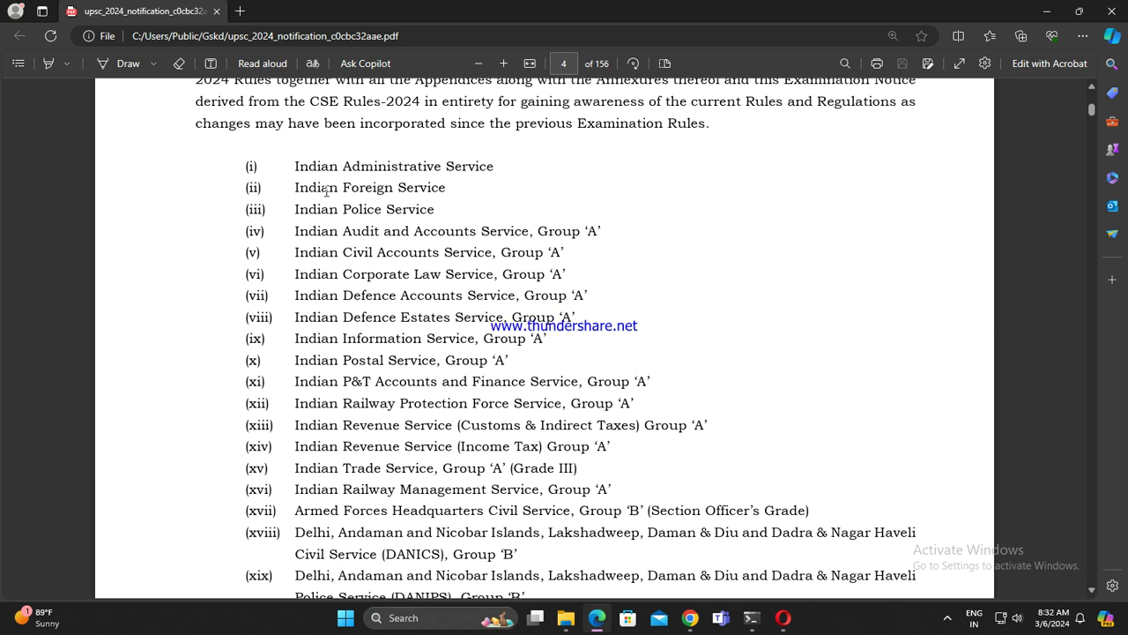
pyautogui.scroll(-2, 495, 224)
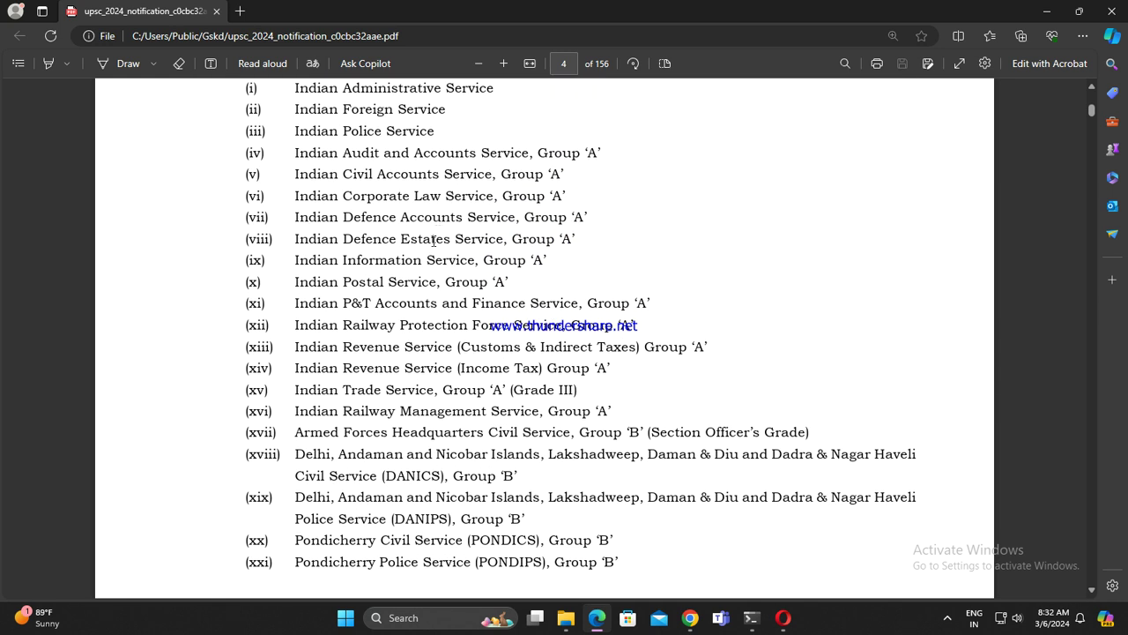
pyautogui.scroll(-2, 434, 240)
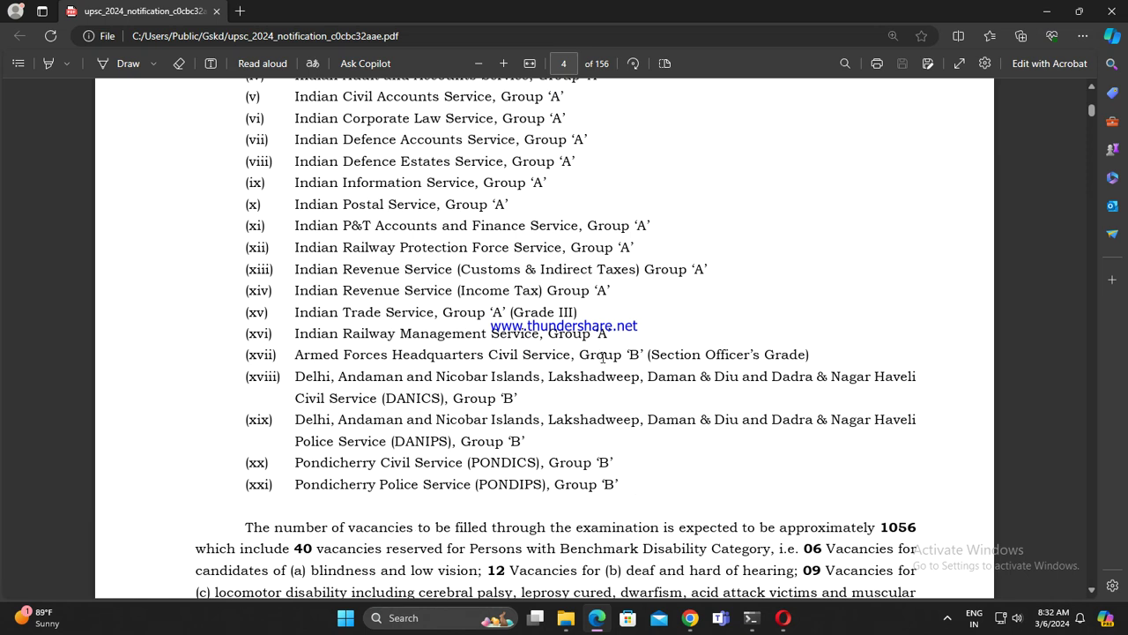
pyautogui.scroll(-10, 605, 355)
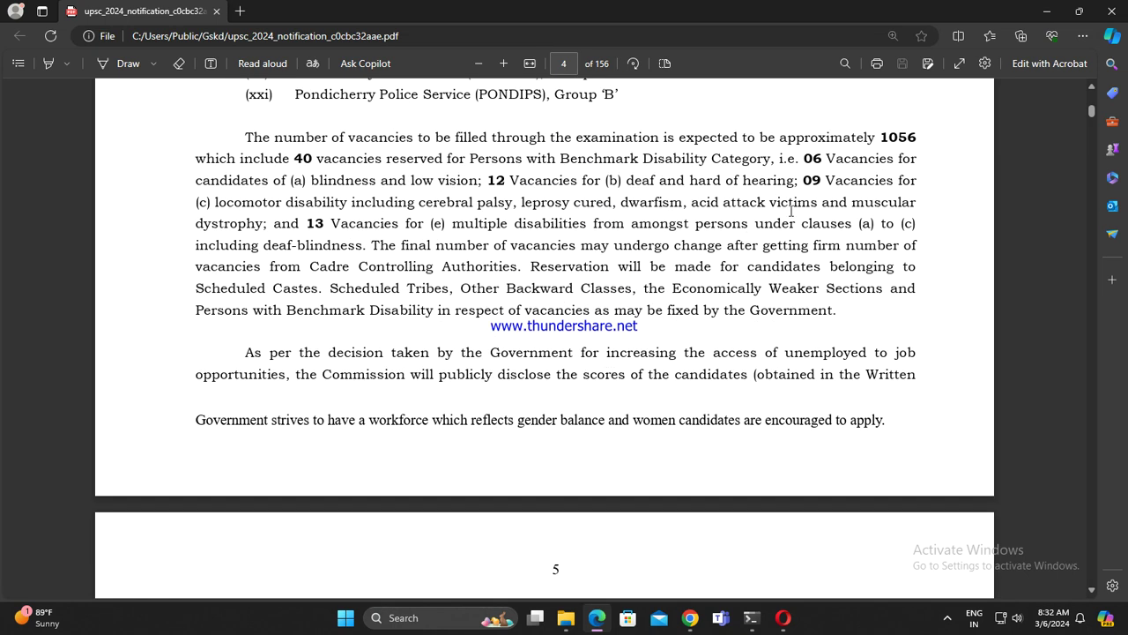
pyautogui.moveTo(289, 159); pyautogui.dragTo(892, 160)
pyautogui.click(599, 243)
# Step: Scroll the notice to the examination centres list on page 8
pyautogui.scroll(-4, 464, 441)
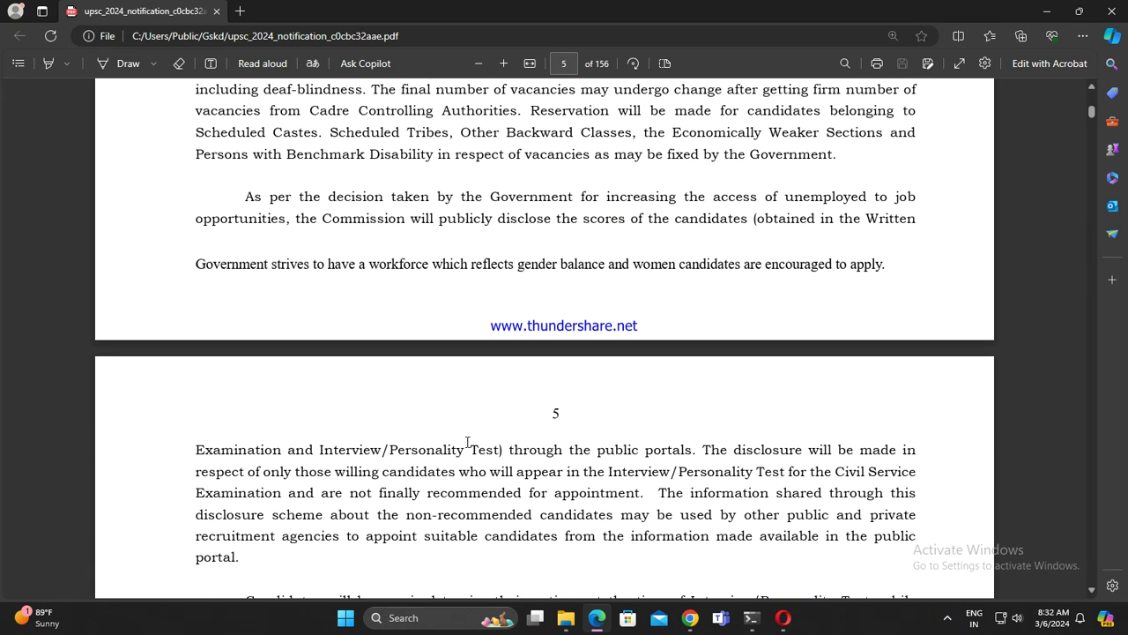
pyautogui.scroll(-10, 468, 447)
pyautogui.scroll(-10, 469, 441)
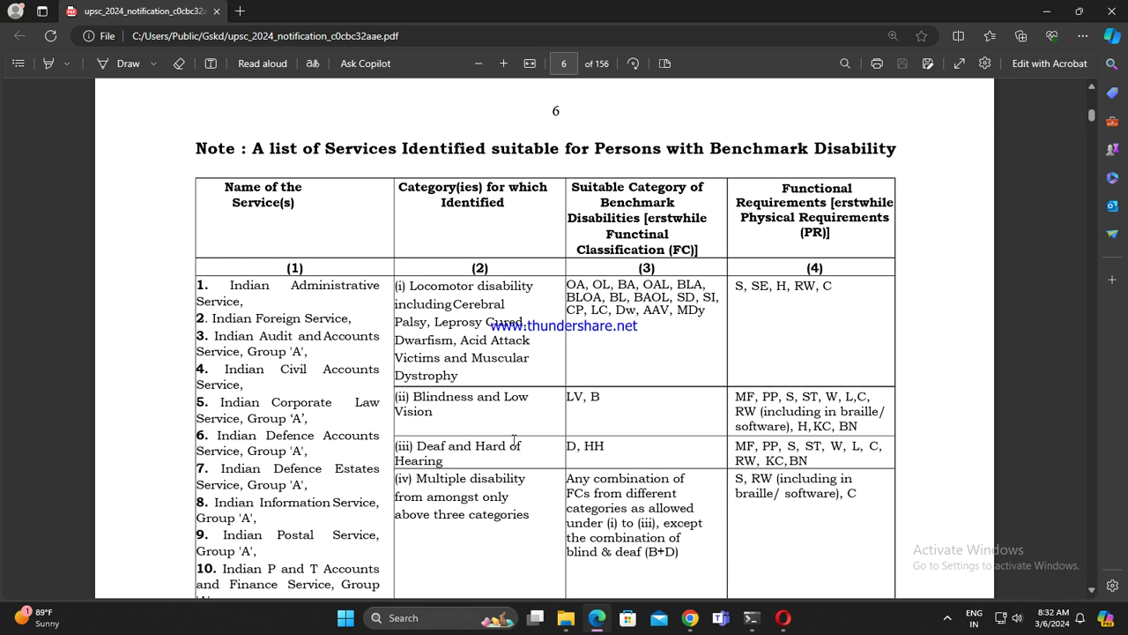
pyautogui.scroll(-13, 515, 441)
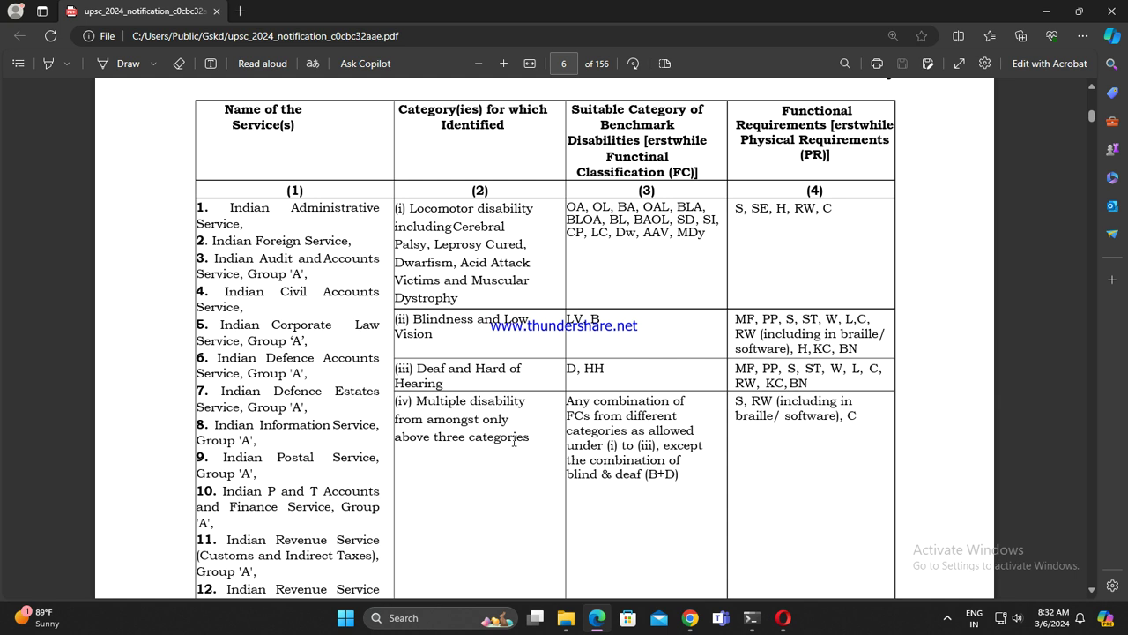
pyautogui.scroll(-4, 516, 446)
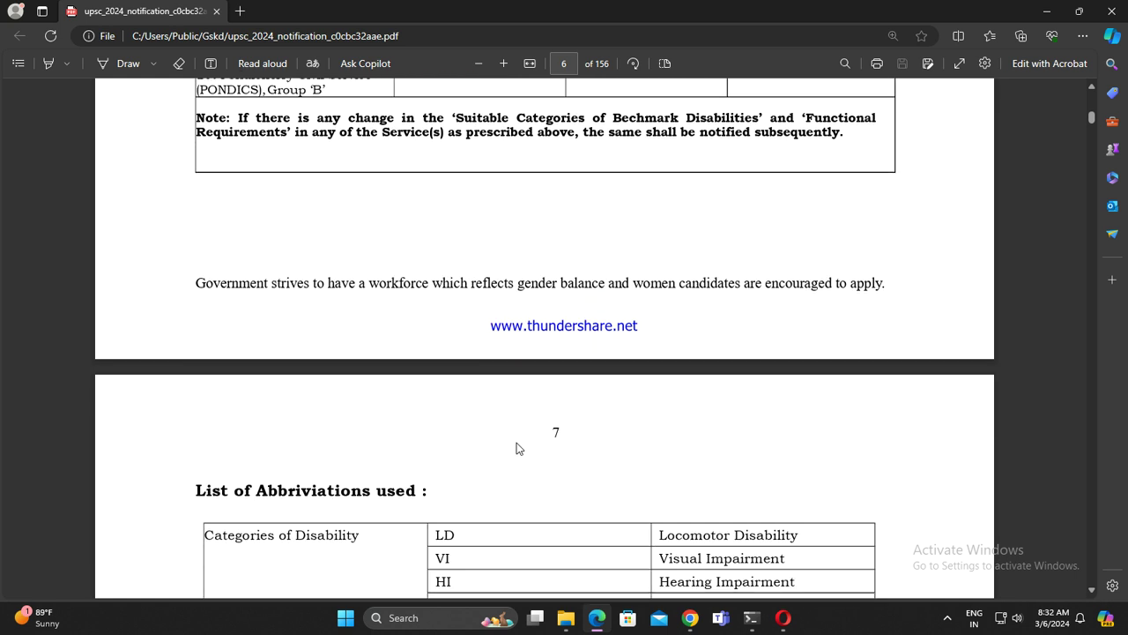
pyautogui.scroll(-6, 519, 449)
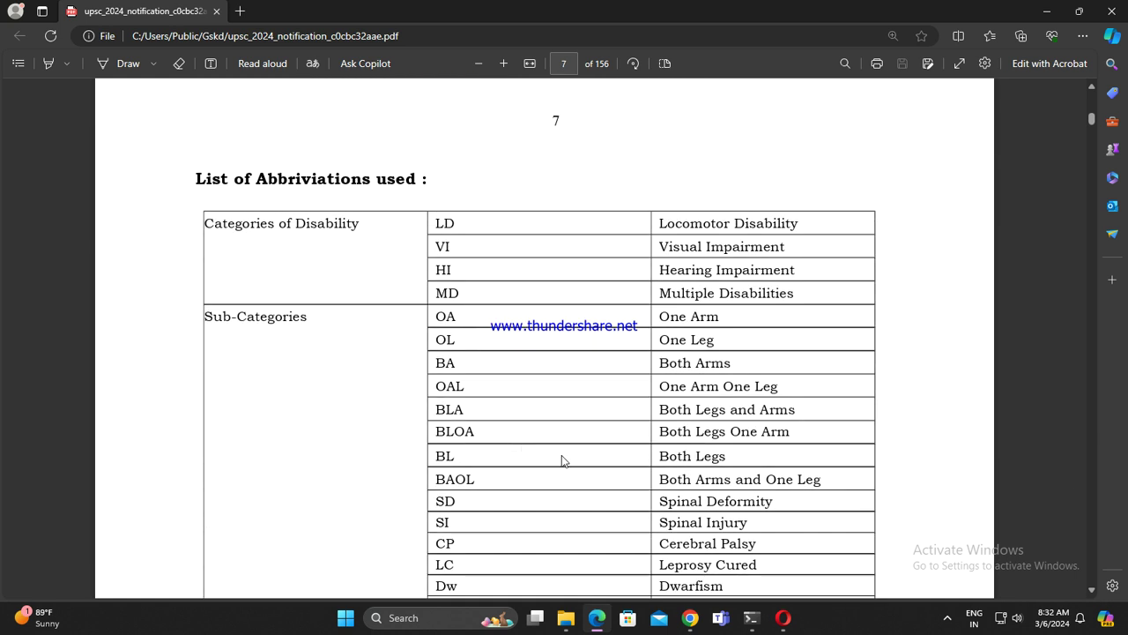
pyautogui.scroll(-20, 565, 459)
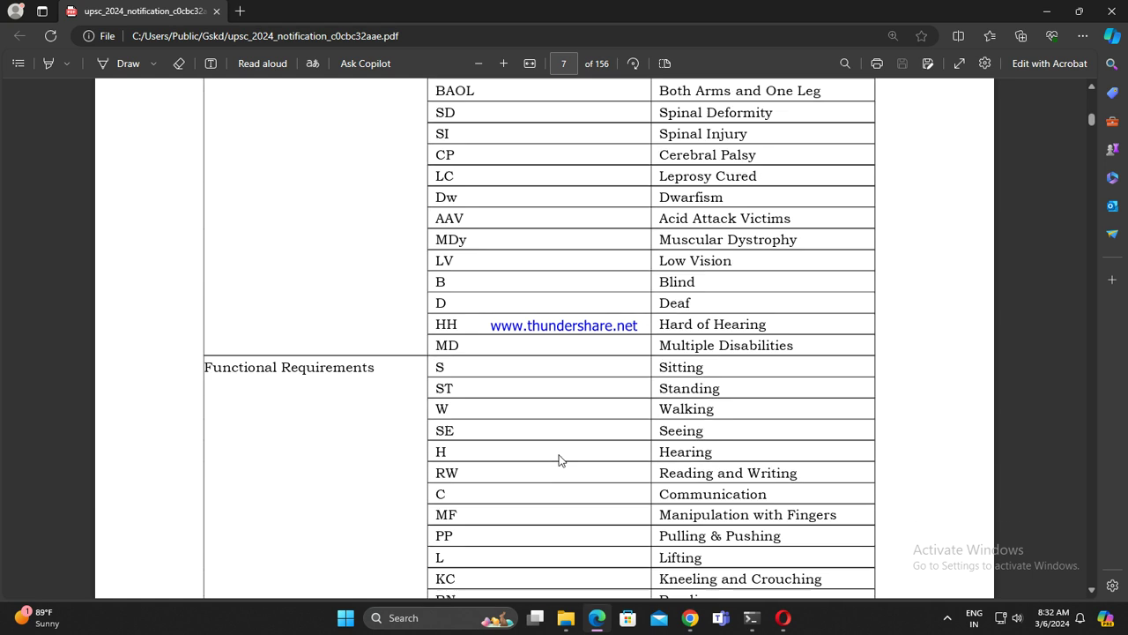
pyautogui.scroll(-2, 561, 459)
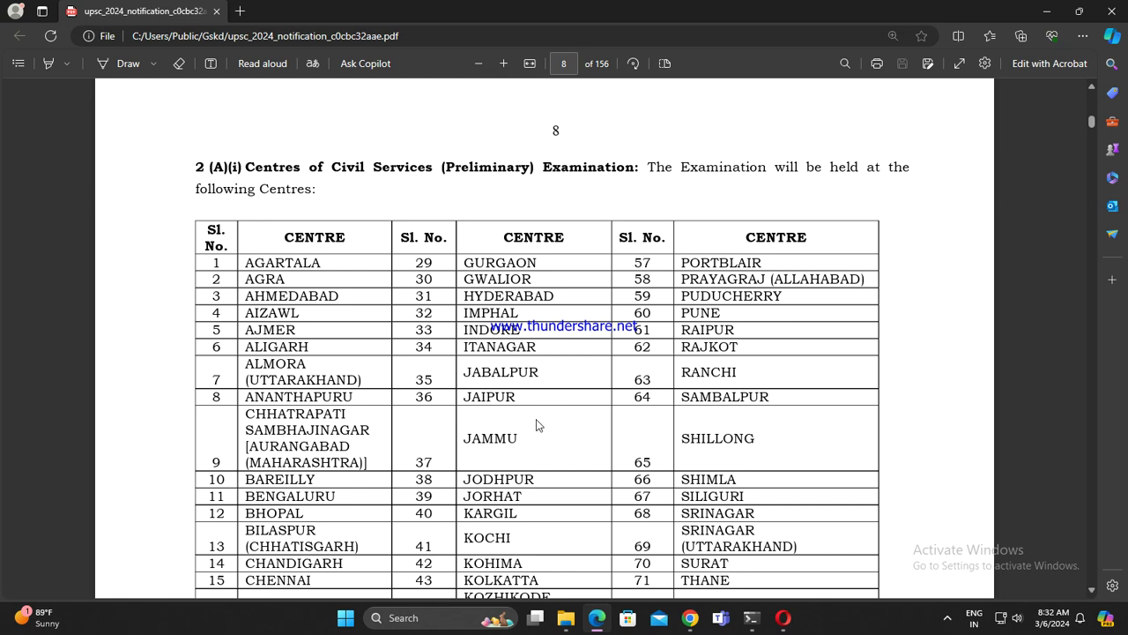
pyautogui.scroll(-13, 540, 426)
pyautogui.scroll(5, 604, 503)
pyautogui.scroll(10, 605, 503)
pyautogui.scroll(-3, 379, 310)
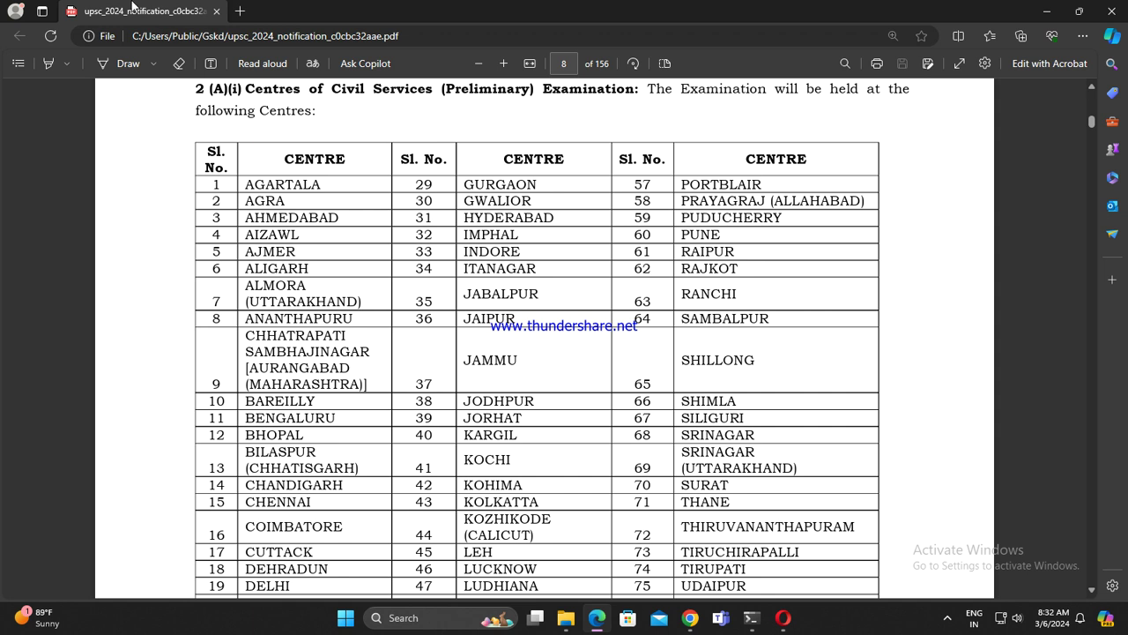
# Step: Close Edge and reopen the notification PDF with Google Chrome
pyautogui.click(1111, 10)
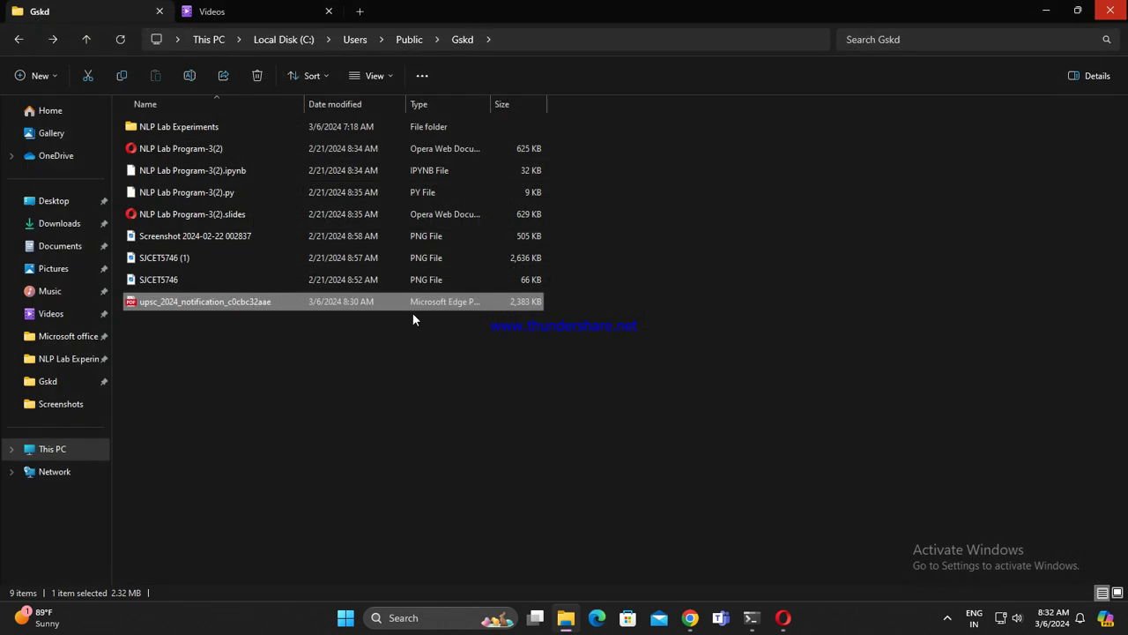
pyautogui.rightClick(338, 301)
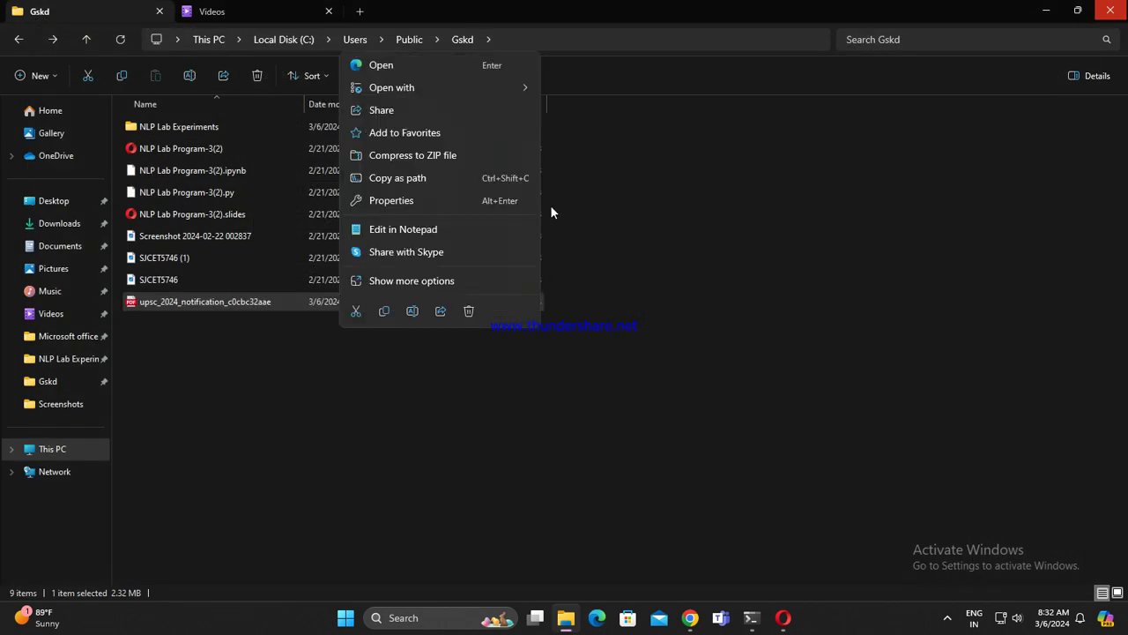
pyautogui.click(456, 88)
pyautogui.click(599, 80)
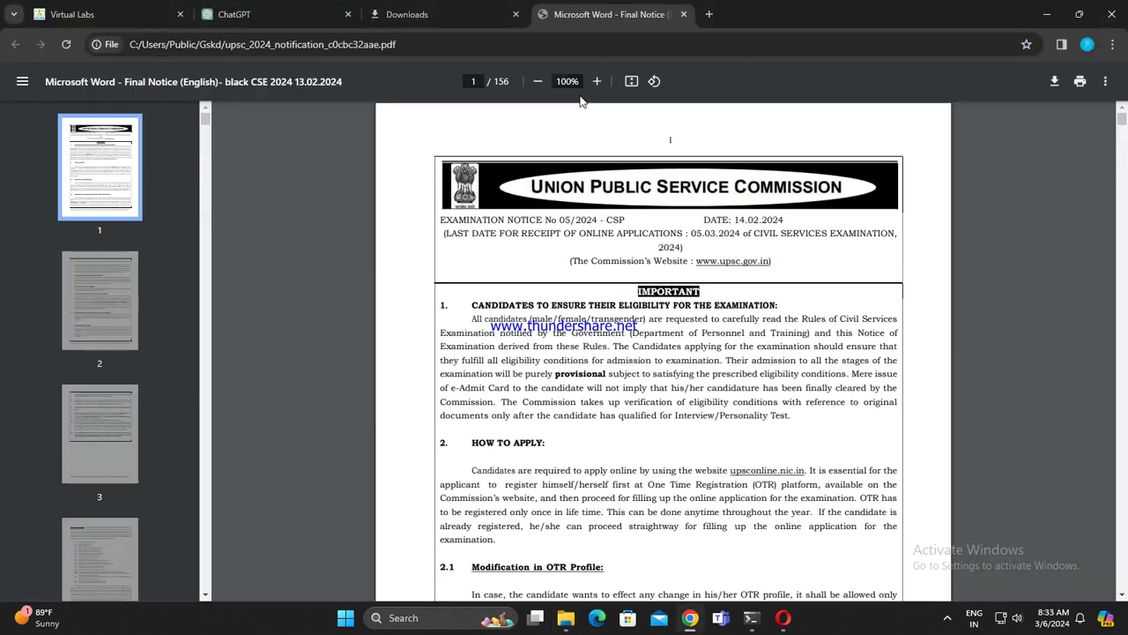
# Step: Close the Downloads tab and scroll the notice through pages 2–7, ending on page 4
pyautogui.click(432, 17)
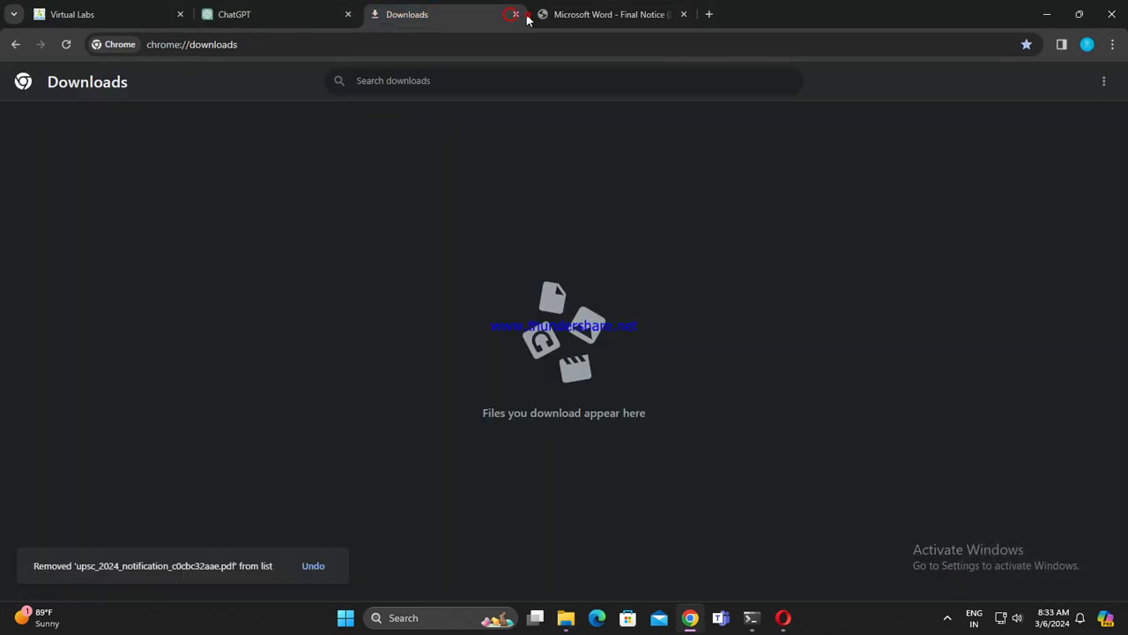
pyautogui.click(515, 14)
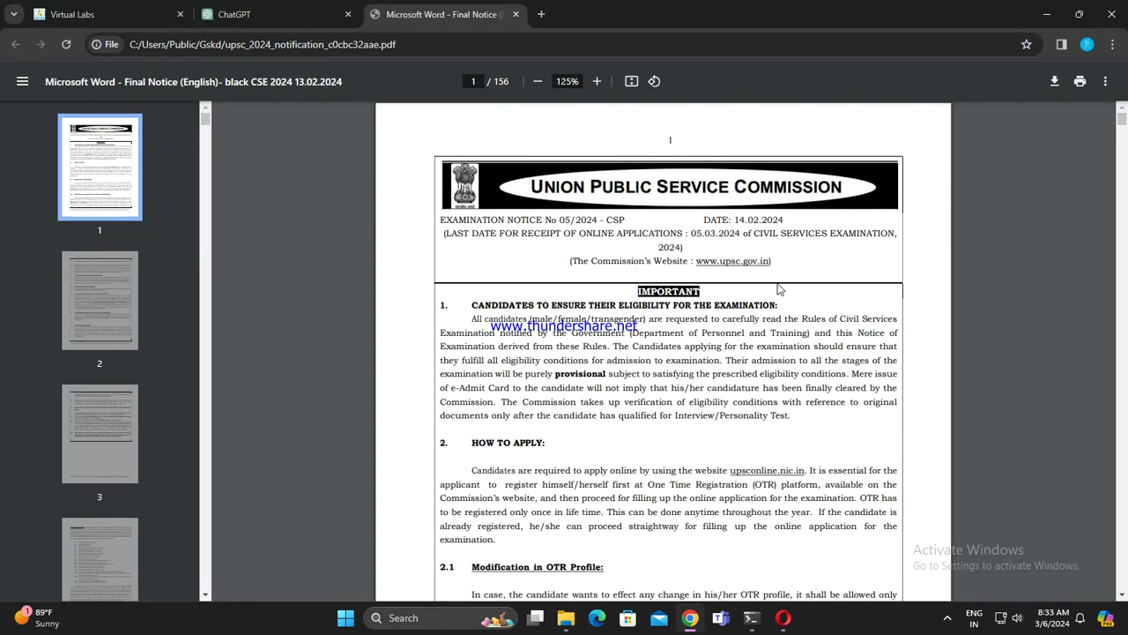
pyautogui.scroll(1, 778, 289)
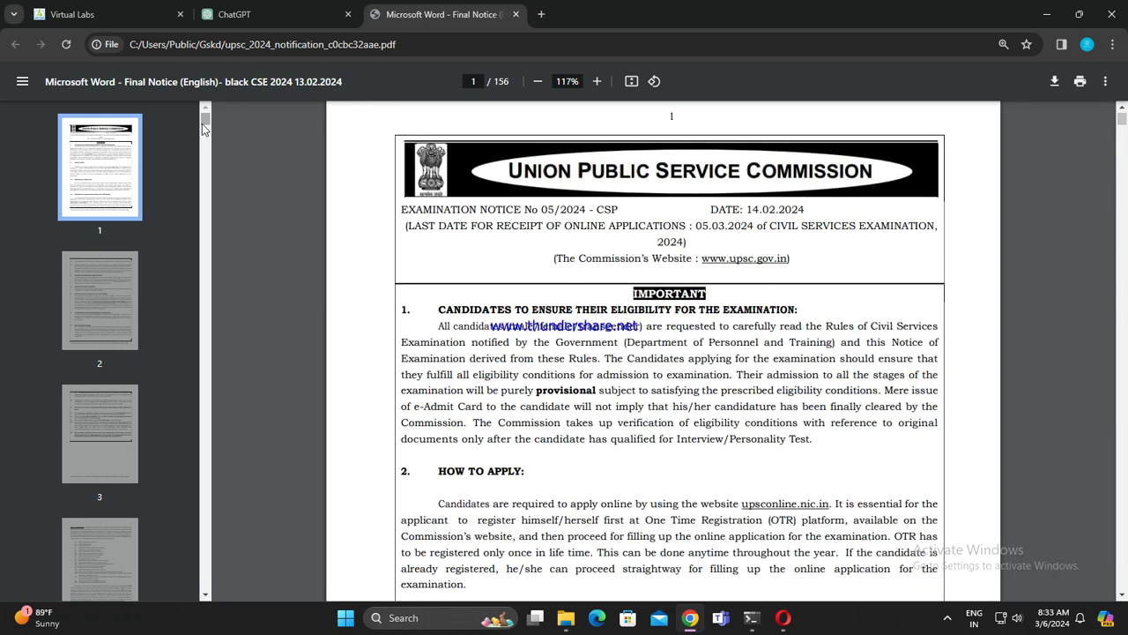
pyautogui.scroll(-10, 385, 304)
pyautogui.scroll(-20, 798, 410)
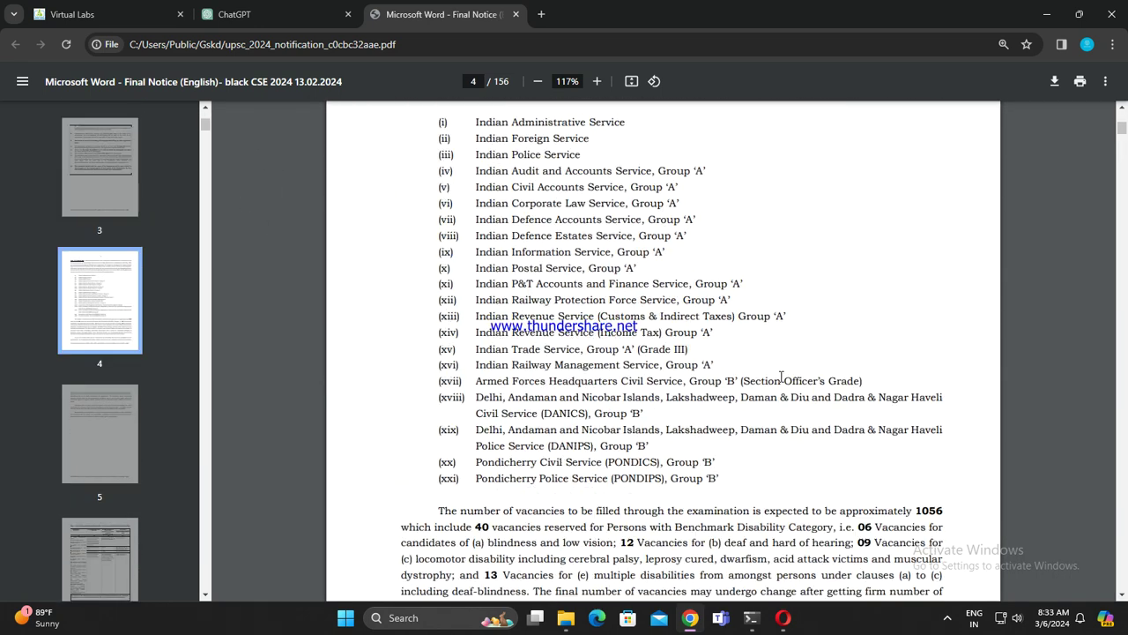
pyautogui.scroll(-20, 787, 407)
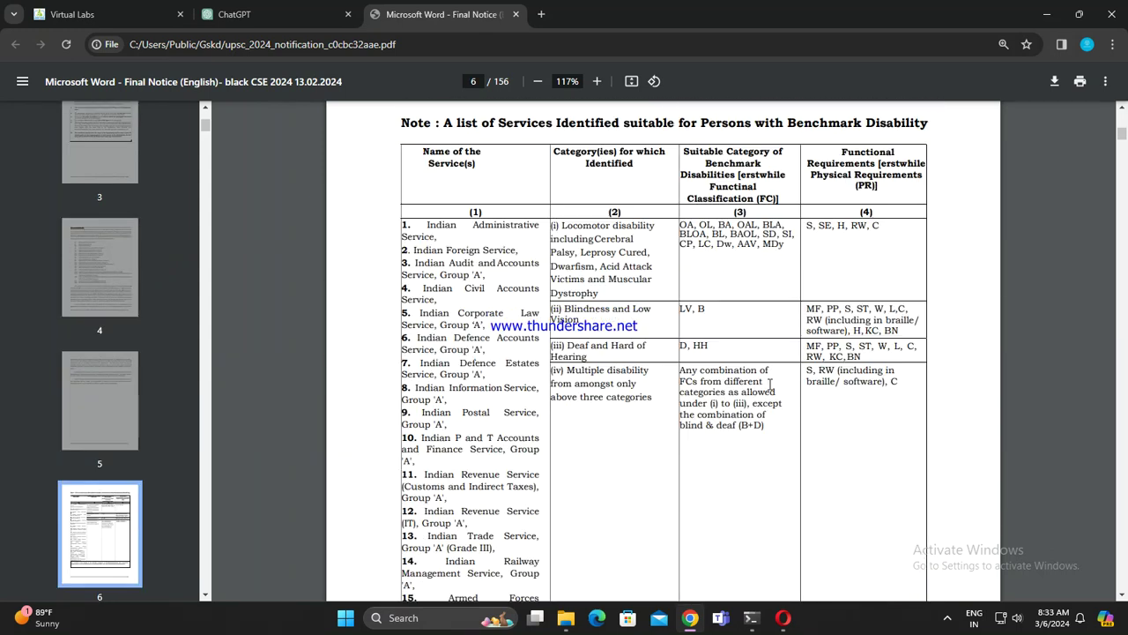
pyautogui.scroll(-10, 769, 385)
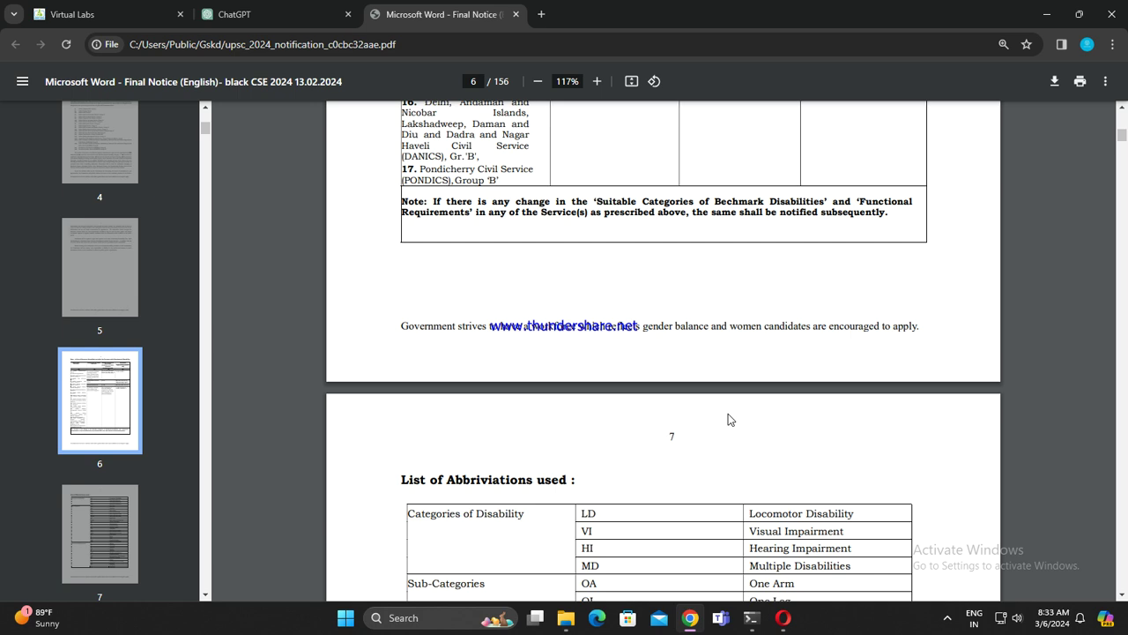
pyautogui.scroll(8, 696, 387)
pyautogui.scroll(20, 603, 361)
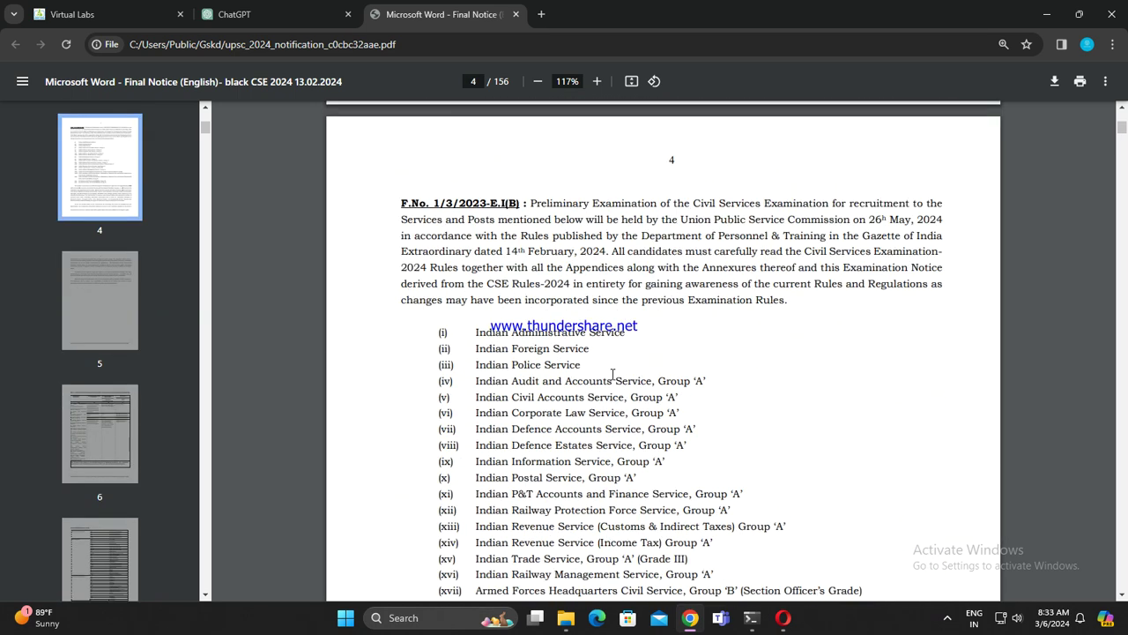
pyautogui.scroll(6, 613, 375)
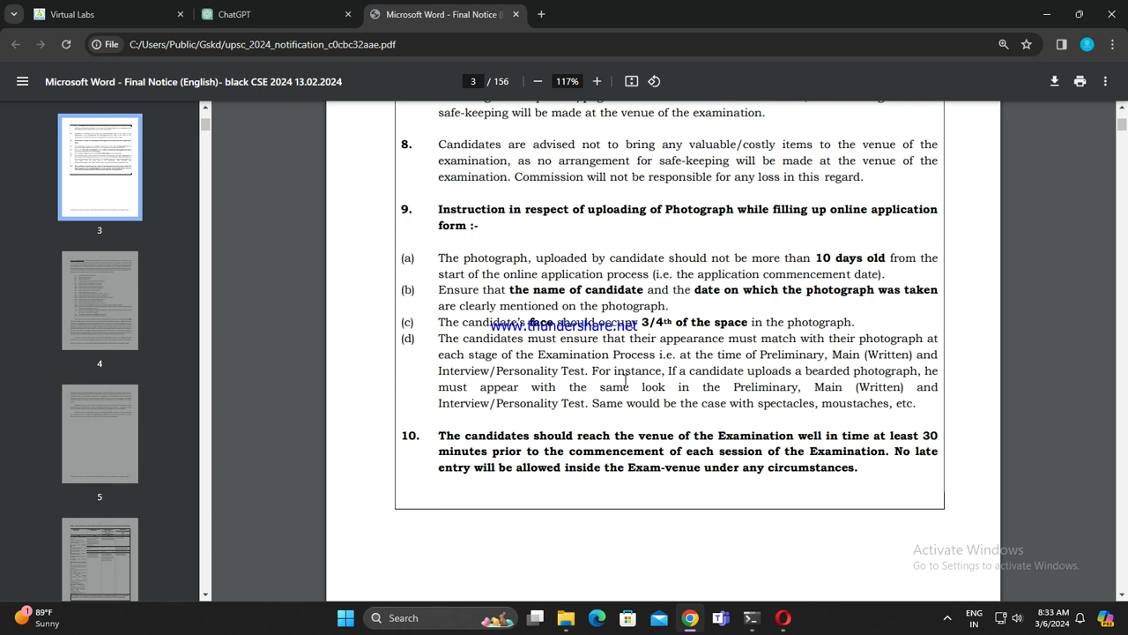
pyautogui.scroll(-6, 624, 370)
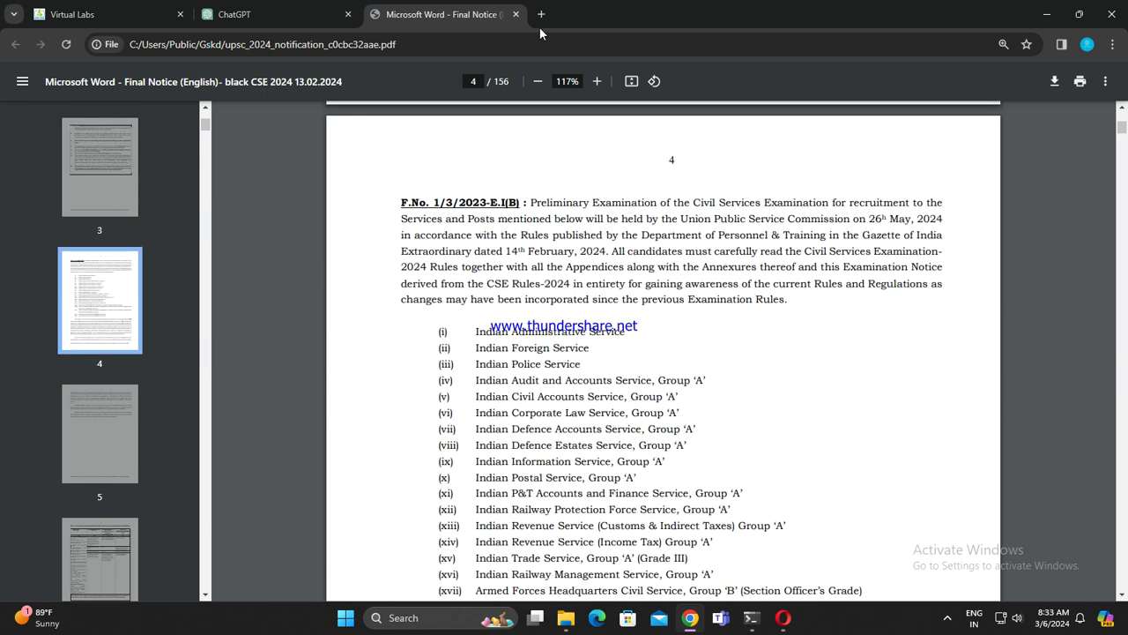
pyautogui.click(540, 15)
# Step: Search 'apply date for upsc 2024' and highlight the snippet extending registration to March 6, 2024
pyautogui.click(536, 39)
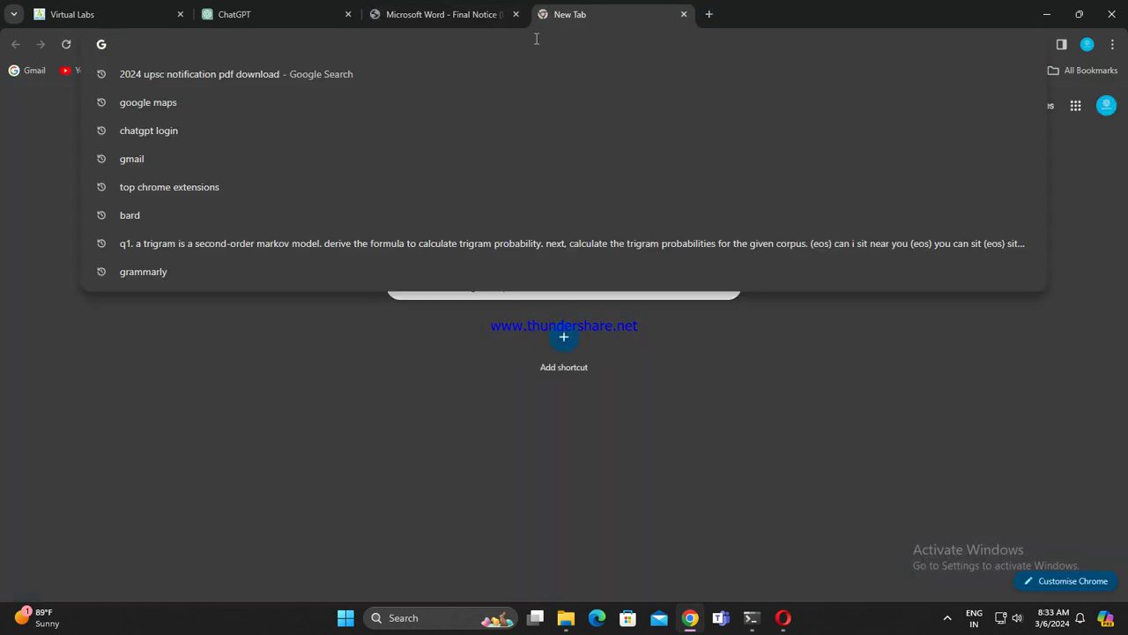
pyautogui.write('app')
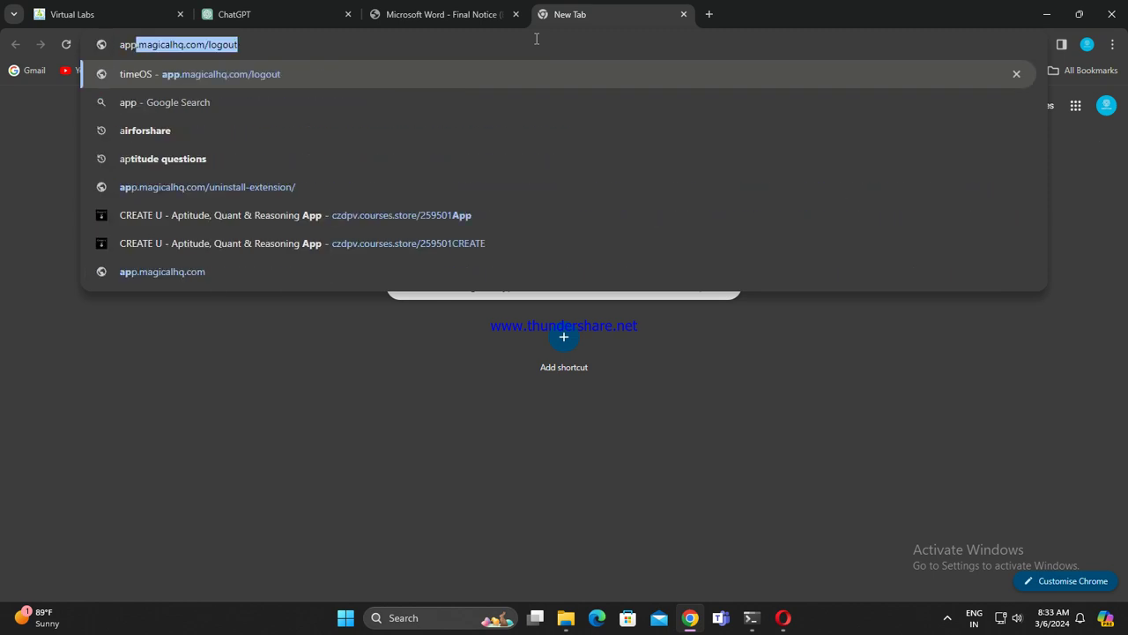
pyautogui.write('ly date for u')
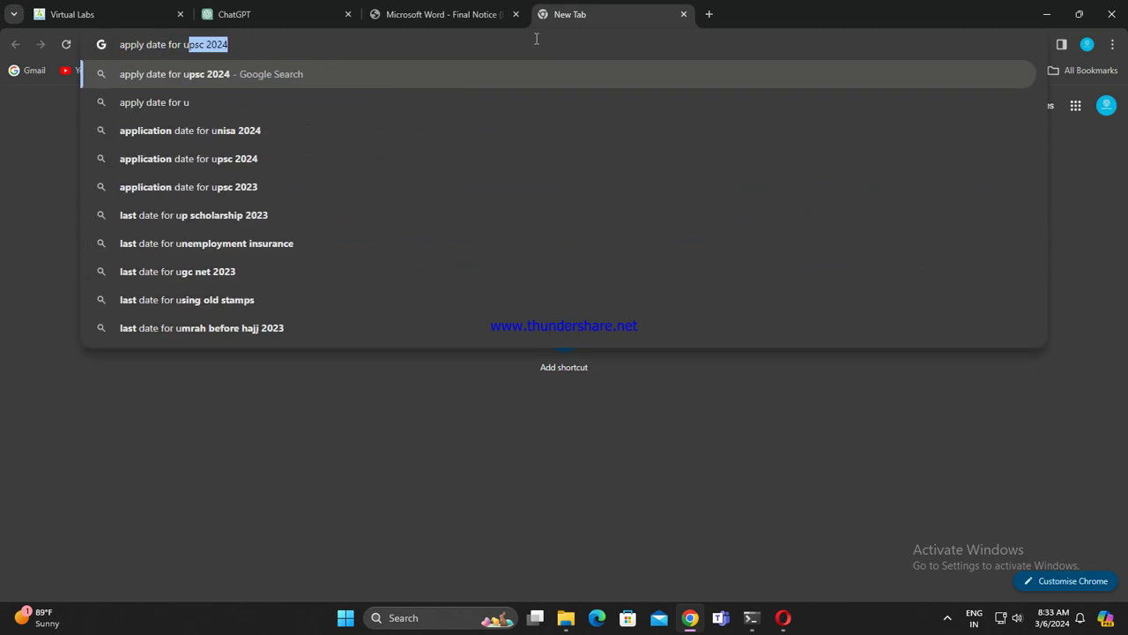
pyautogui.press('Right')
pyautogui.press('Return')
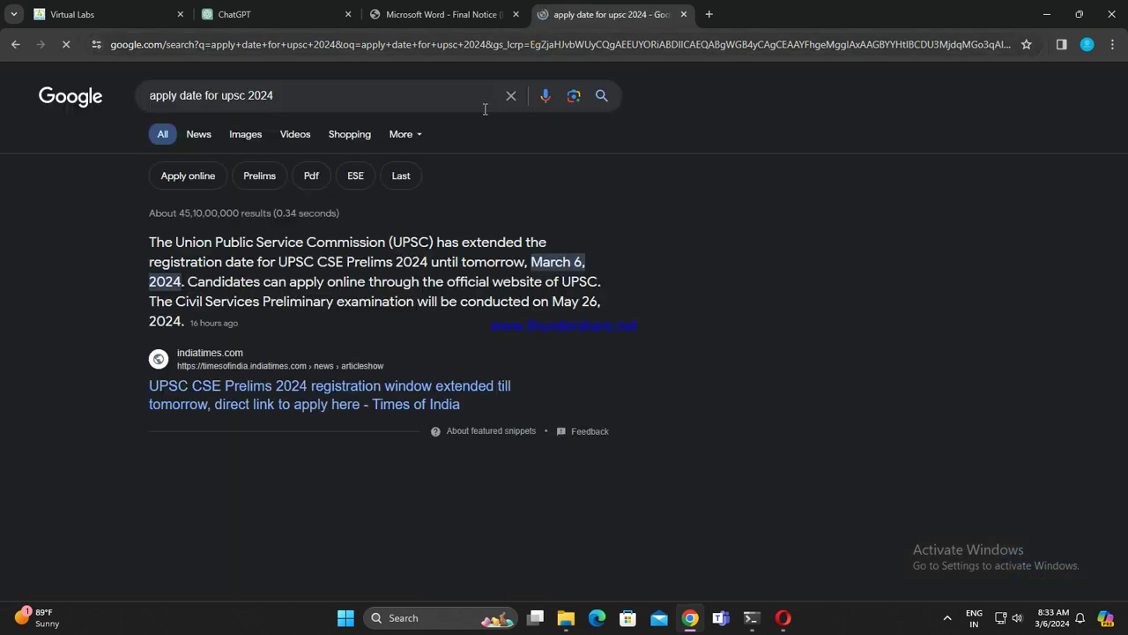
pyautogui.moveTo(155, 240); pyautogui.dragTo(479, 250)
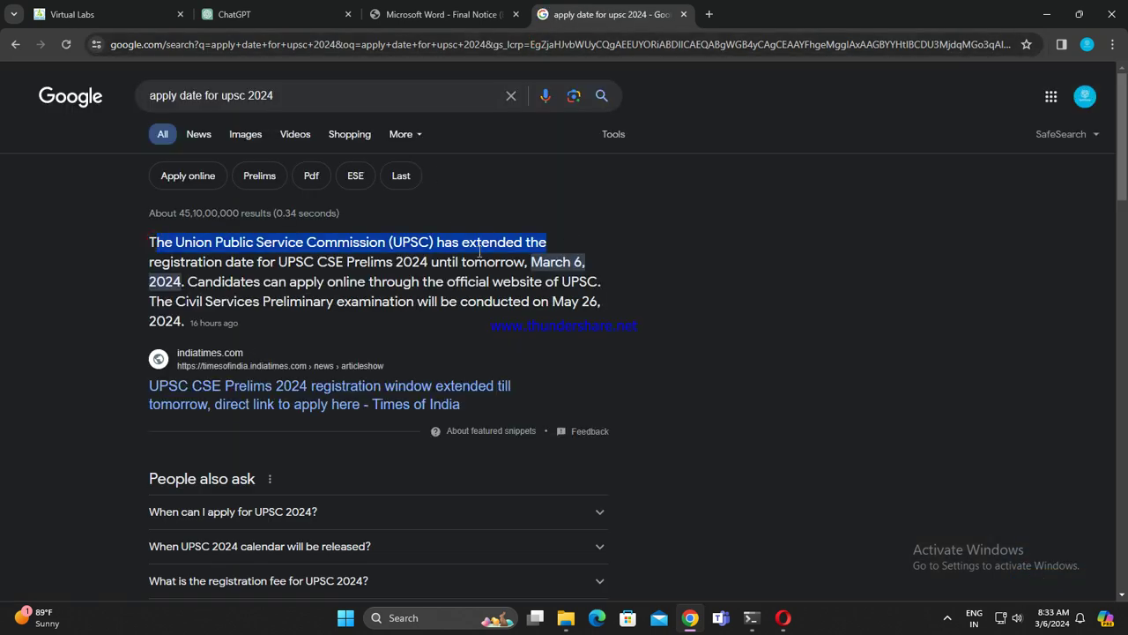
pyautogui.moveTo(224, 262); pyautogui.dragTo(474, 267)
pyautogui.click(564, 262)
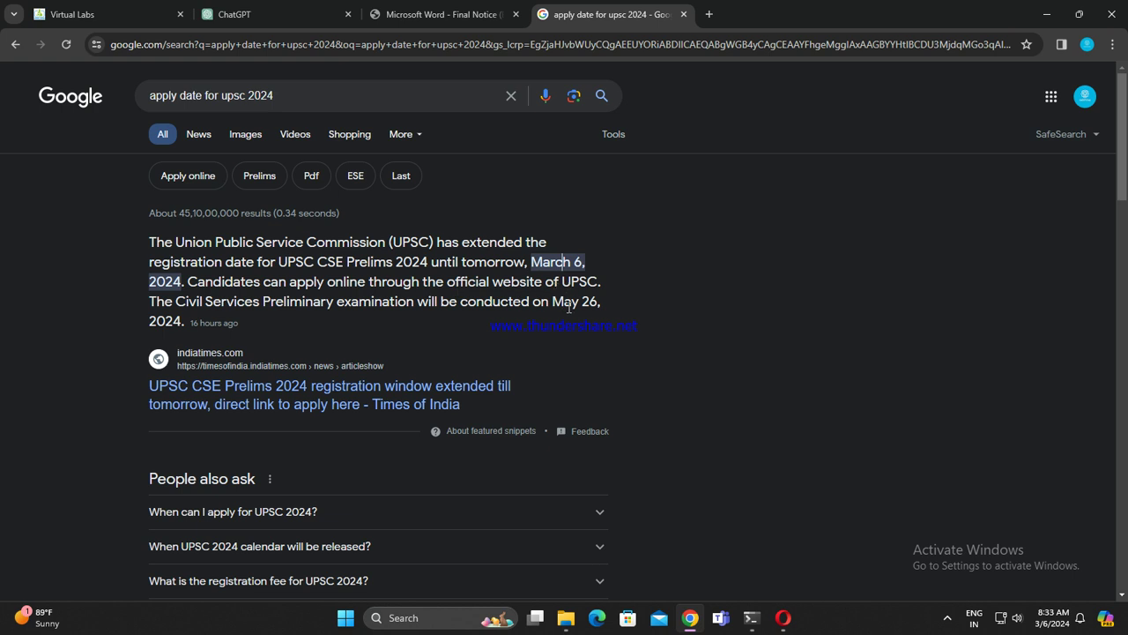
pyautogui.click(709, 14)
# Step: Search 'upsc apply online' and open UPSC's Apply Online page
pyautogui.click(670, 37)
pyautogui.write('upsc')
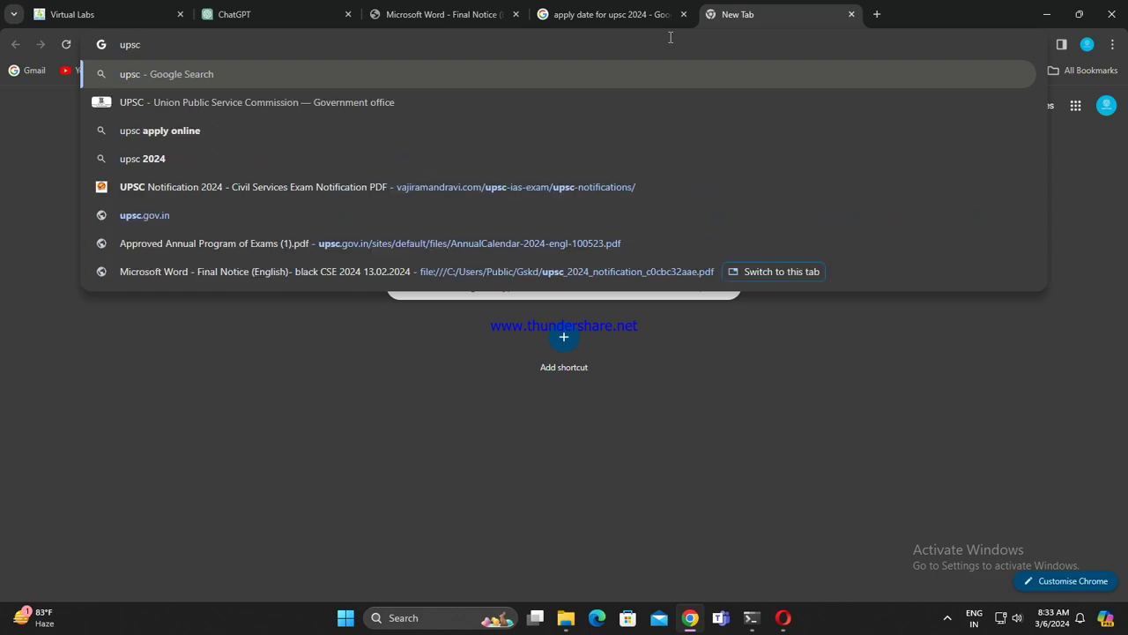
pyautogui.click(480, 131)
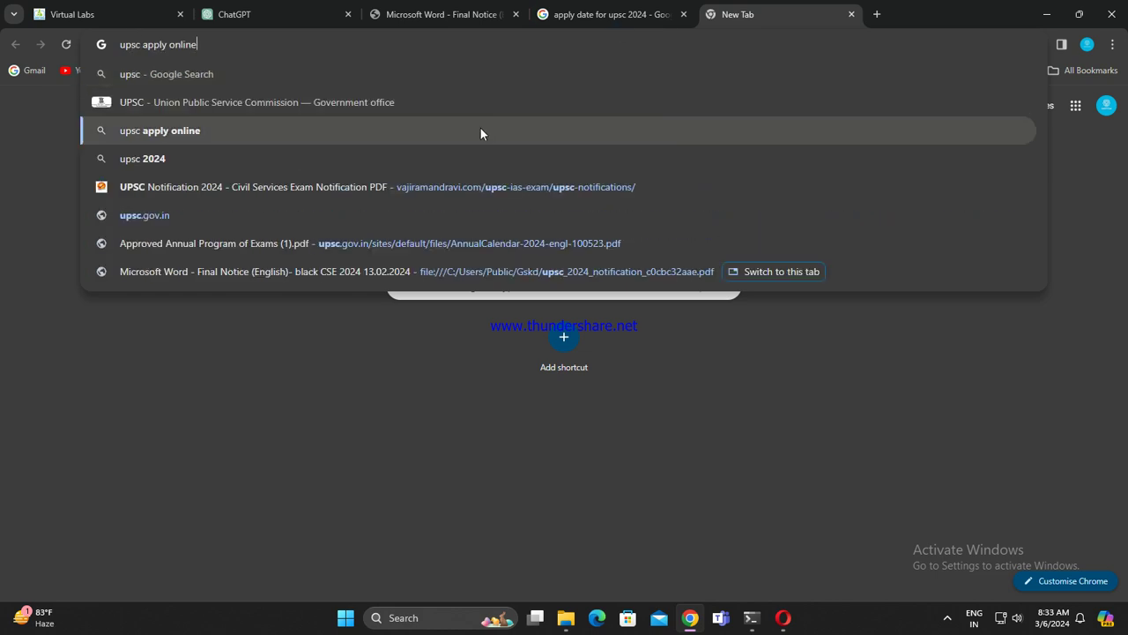
pyautogui.click(218, 271)
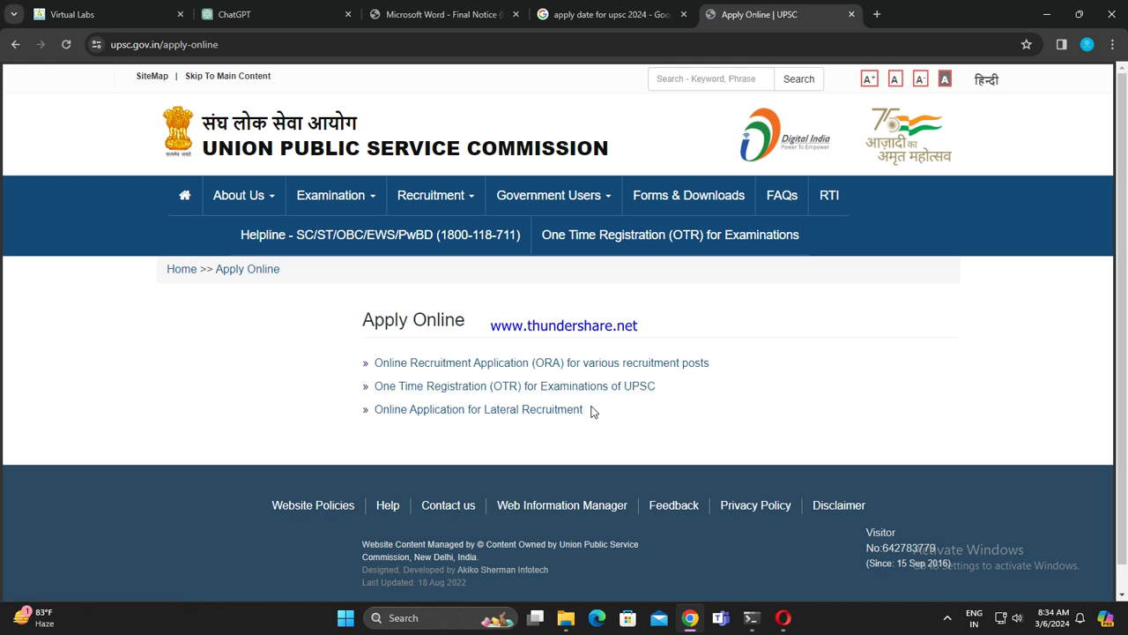
# Step: Open the UPSC Online Recruitment Application and start applying for the Assistant Director (Cost) post
pyautogui.moveTo(425, 195)
pyautogui.click(469, 362)
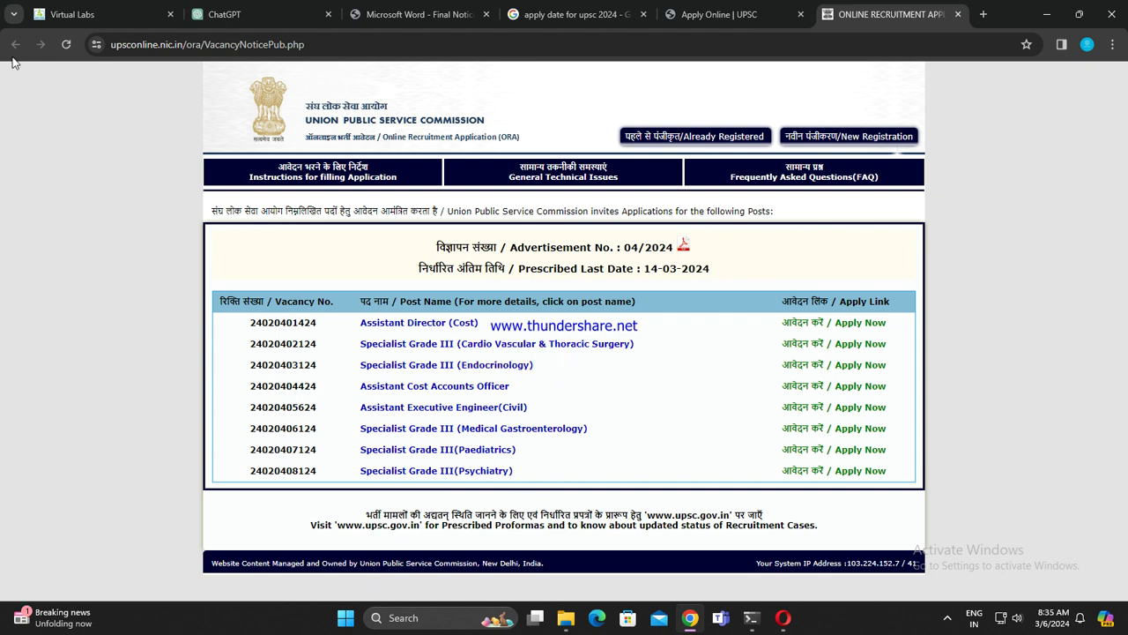
pyautogui.click(859, 321)
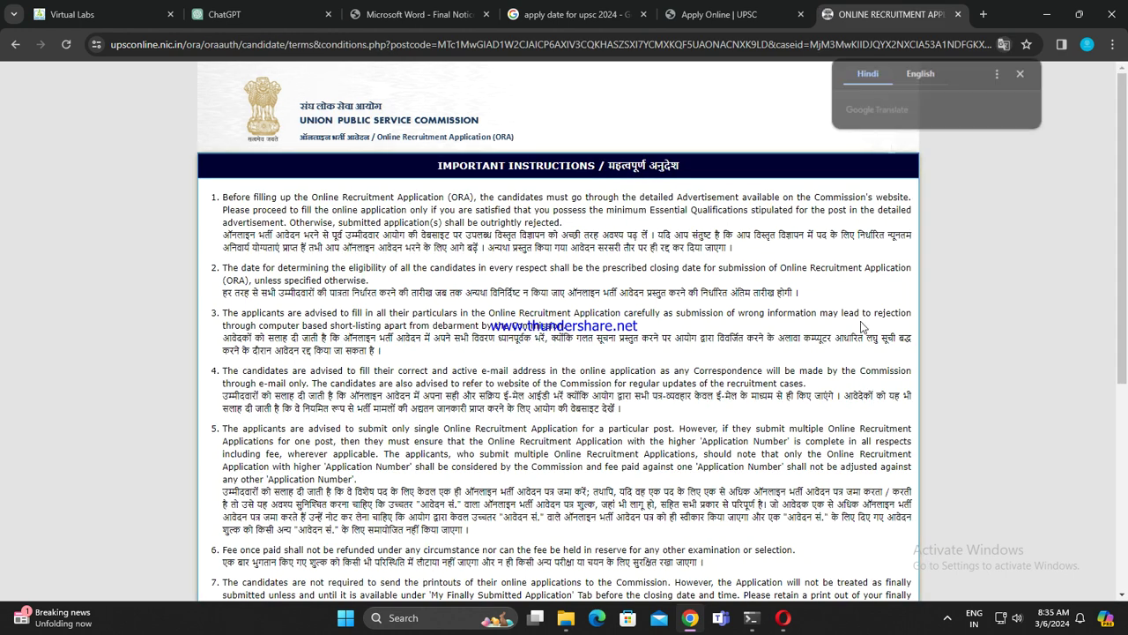
pyautogui.scroll(-7, 747, 347)
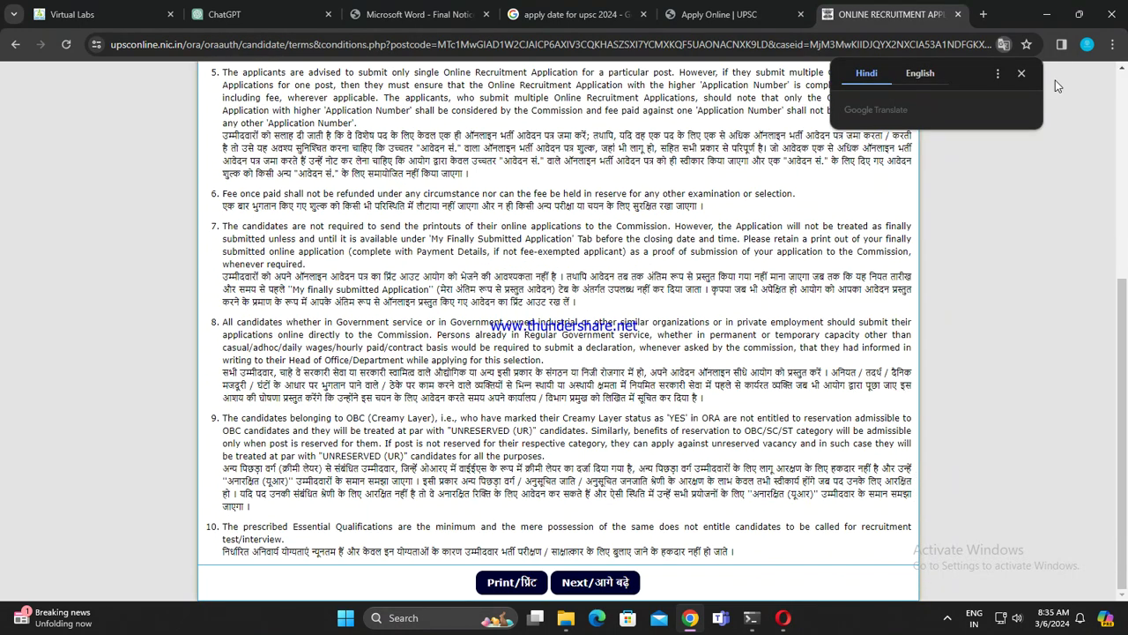
# Step: Dismiss the Translate popup and move past the instructions and Very Important Note pages
pyautogui.click(1021, 73)
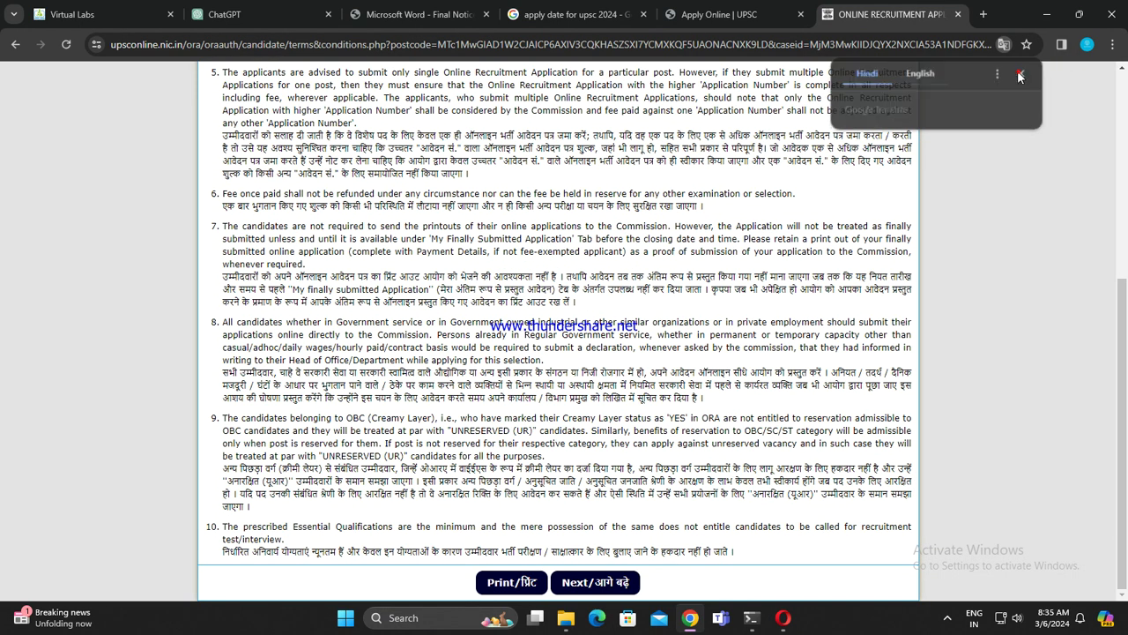
pyautogui.click(578, 586)
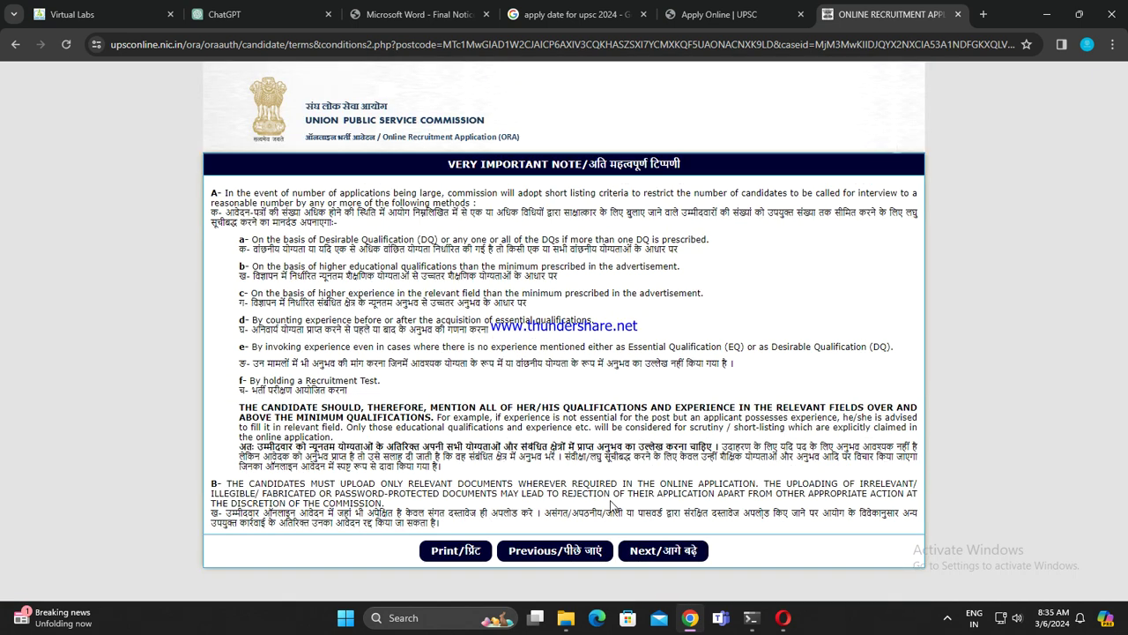
pyautogui.click(646, 556)
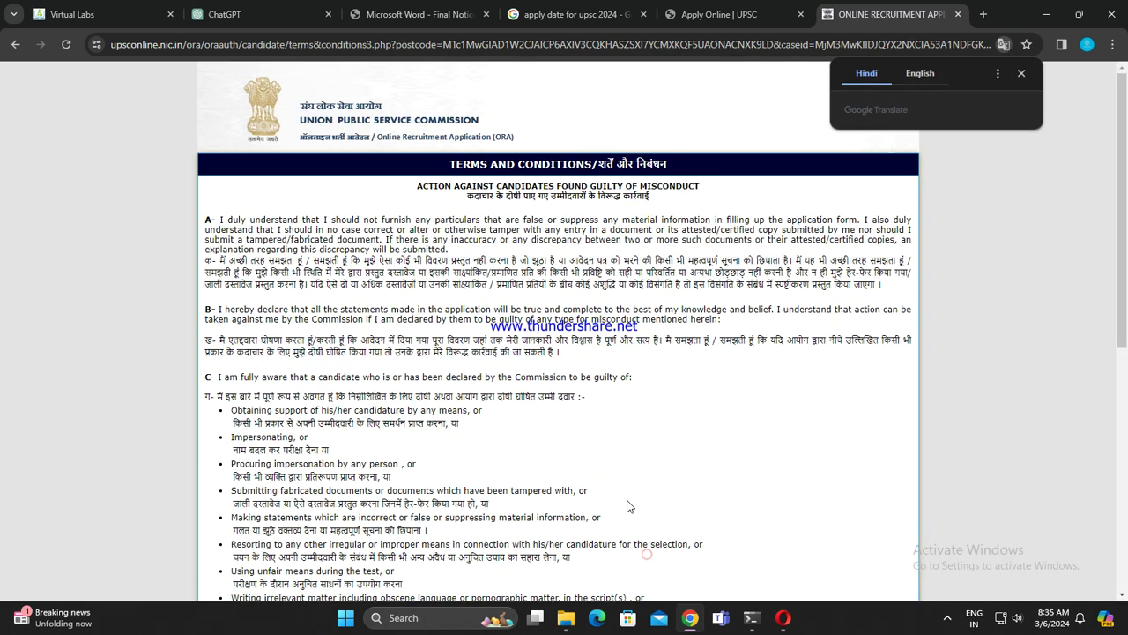
pyautogui.scroll(-10, 551, 530)
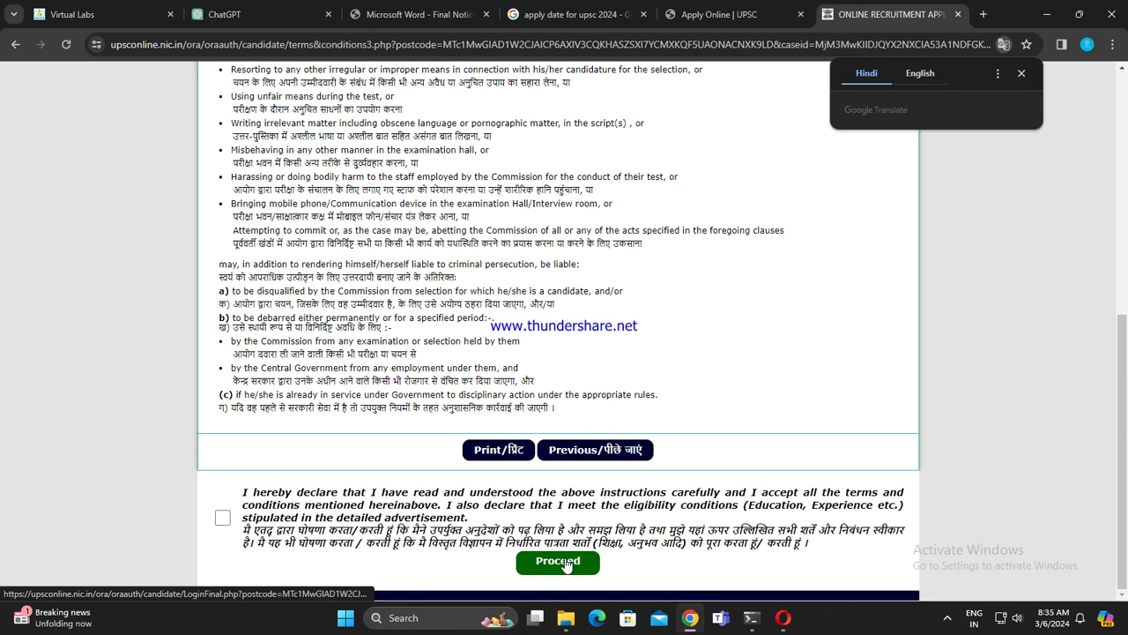
# Step: Accept the terms and eligibility declaration, proceed to the ORA User Login page, then close it
pyautogui.click(564, 562)
pyautogui.click(564, 561)
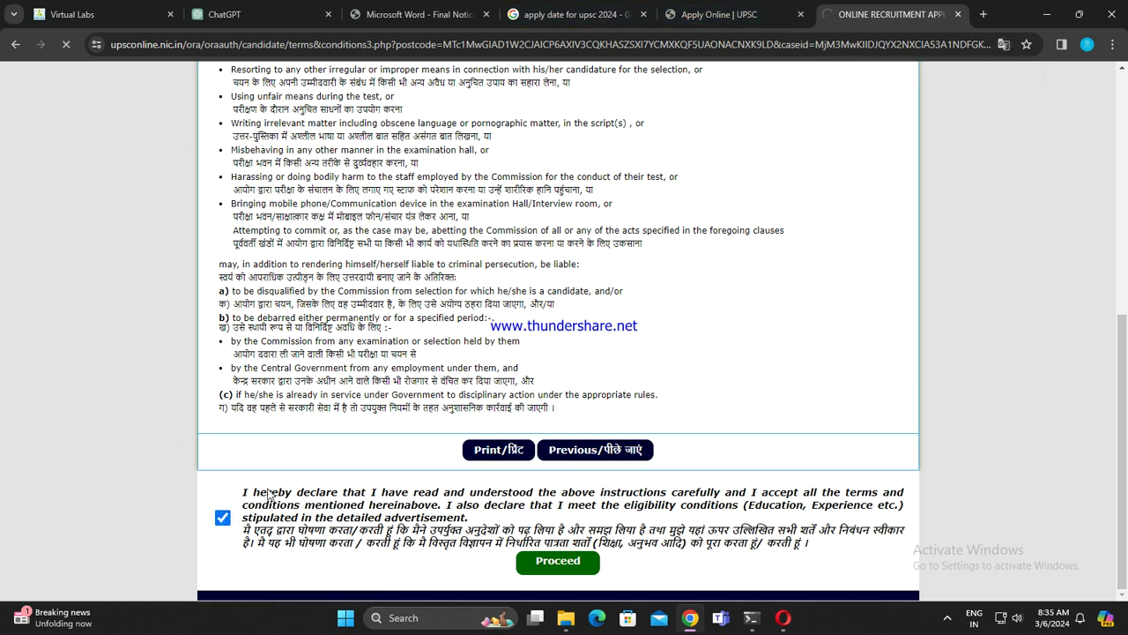
pyautogui.click(957, 14)
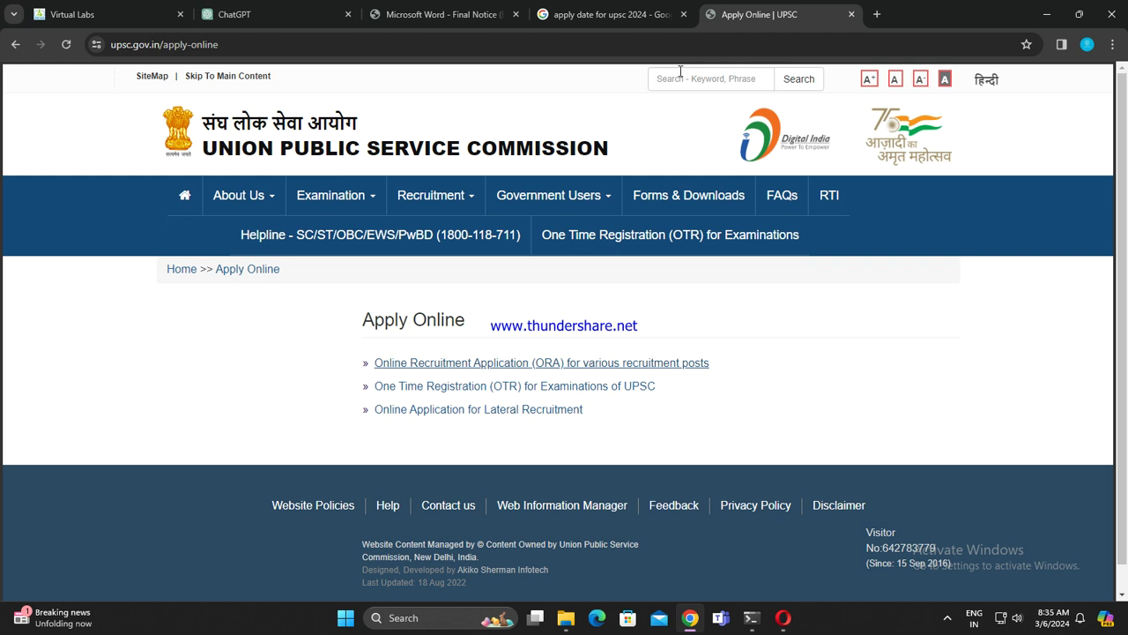
# Step: Close the UPSC Apply Online tab and the Google results tab to get back to the notice PDF
pyautogui.click(852, 14)
pyautogui.scroll(-3, 405, 430)
pyautogui.scroll(-1, 408, 426)
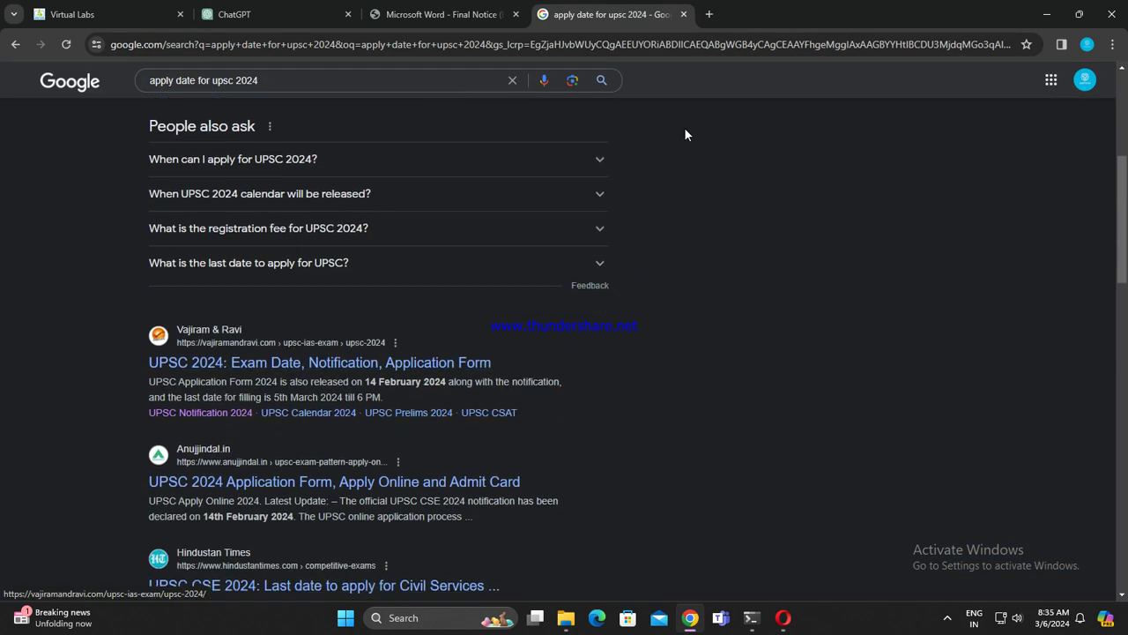
pyautogui.click(681, 15)
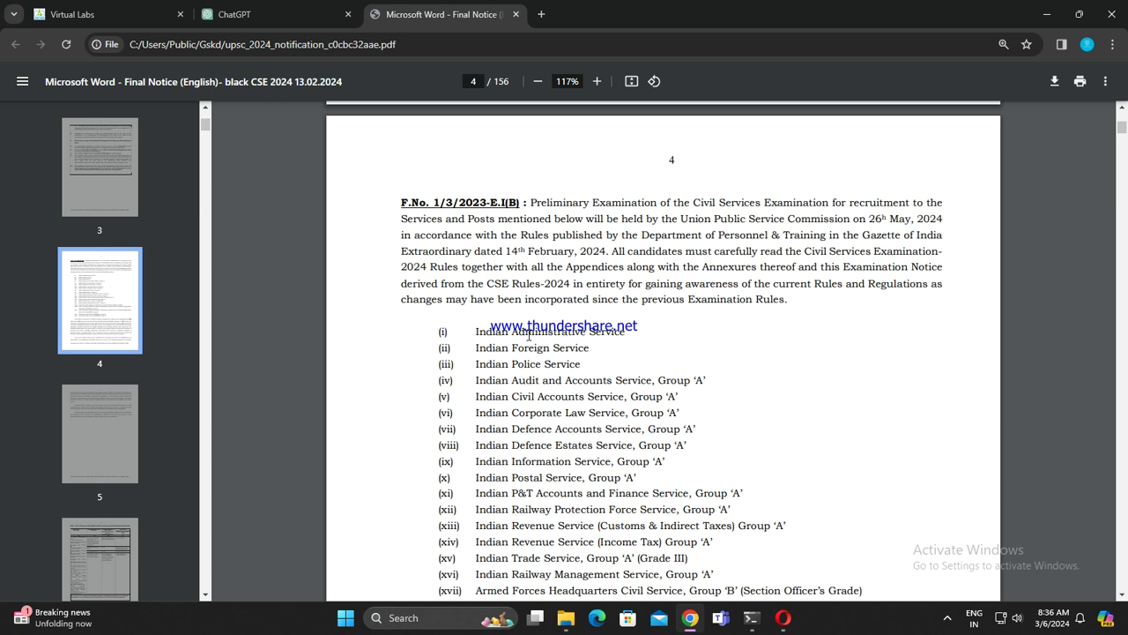
# Step: Highlight the prelims date 26th May, 2024 in the notice, then clear the highlight
pyautogui.scroll(-1, 529, 339)
pyautogui.scroll(3, 529, 319)
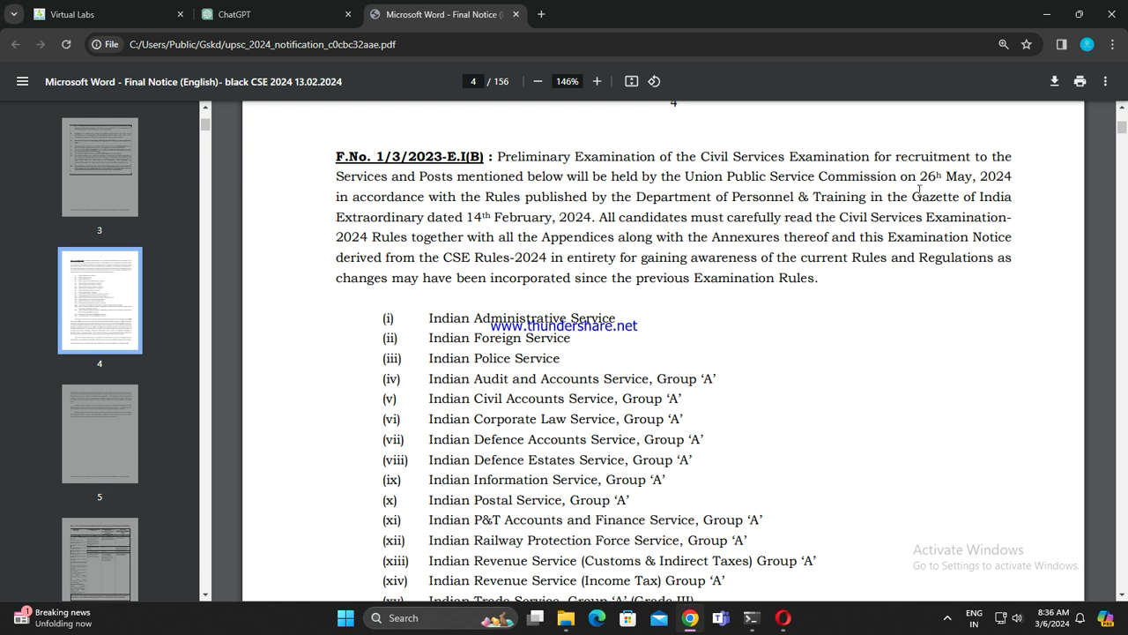
pyautogui.moveTo(909, 176); pyautogui.dragTo(1011, 178)
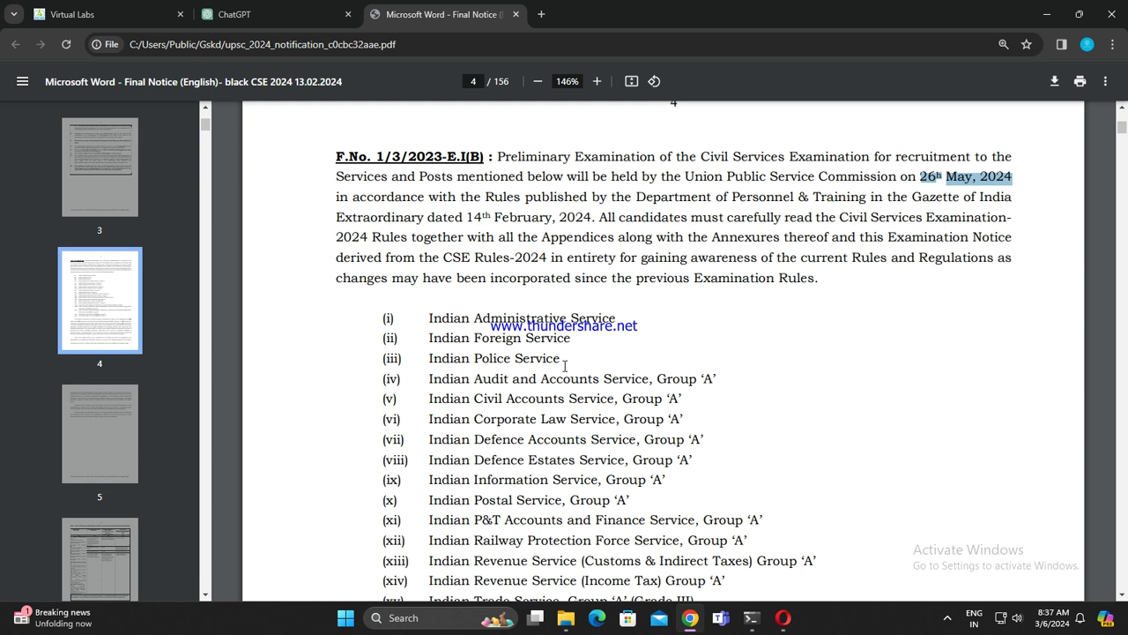
pyautogui.scroll(-1, 616, 370)
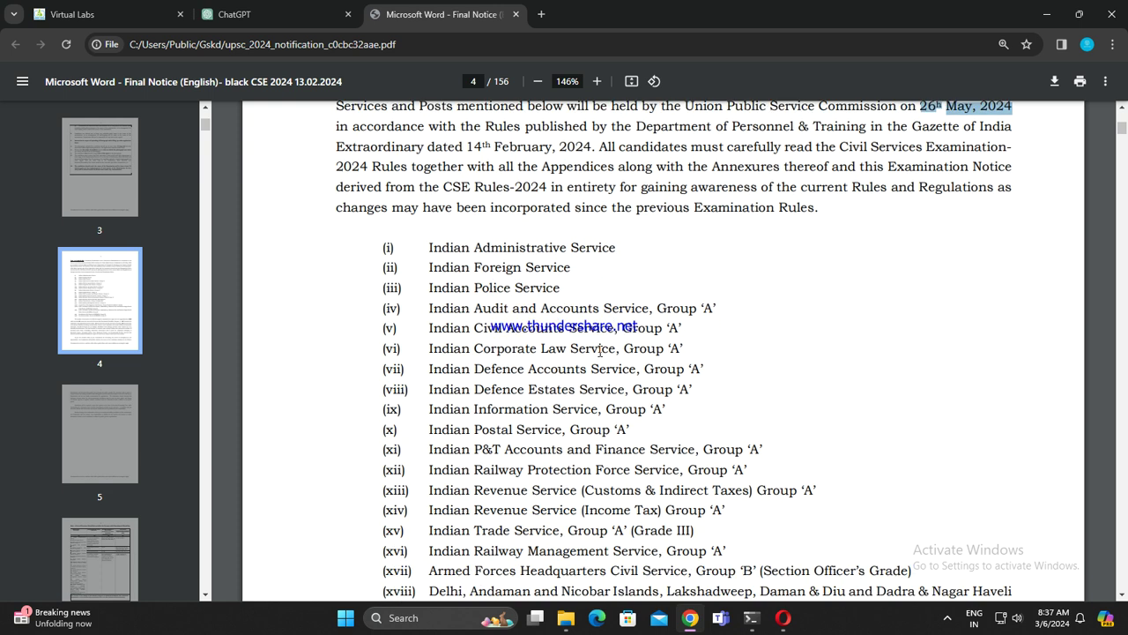
pyautogui.click(428, 247)
# Step: Select the whole line '(i) Indian Administrative Service' in the PDF and copy it
pyautogui.moveTo(428, 248); pyautogui.dragTo(617, 252)
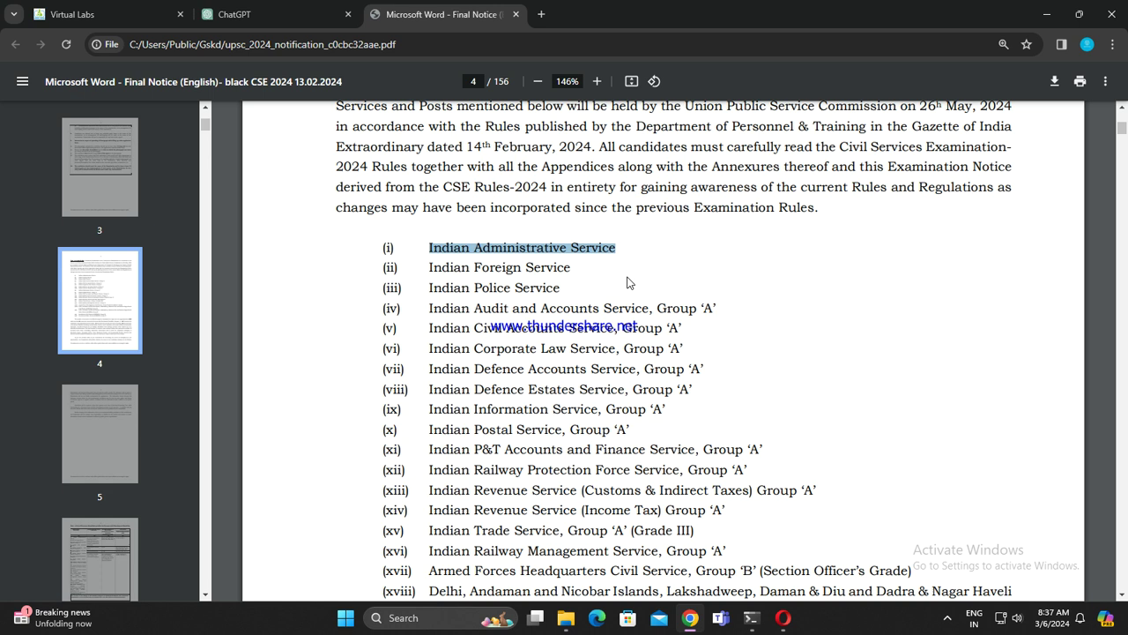
pyautogui.click(443, 299)
pyautogui.moveTo(443, 298); pyautogui.dragTo(444, 300)
pyautogui.moveTo(386, 248); pyautogui.dragTo(644, 244)
pyautogui.hotkey('ctrl', 'c')
pyautogui.click(296, 13)
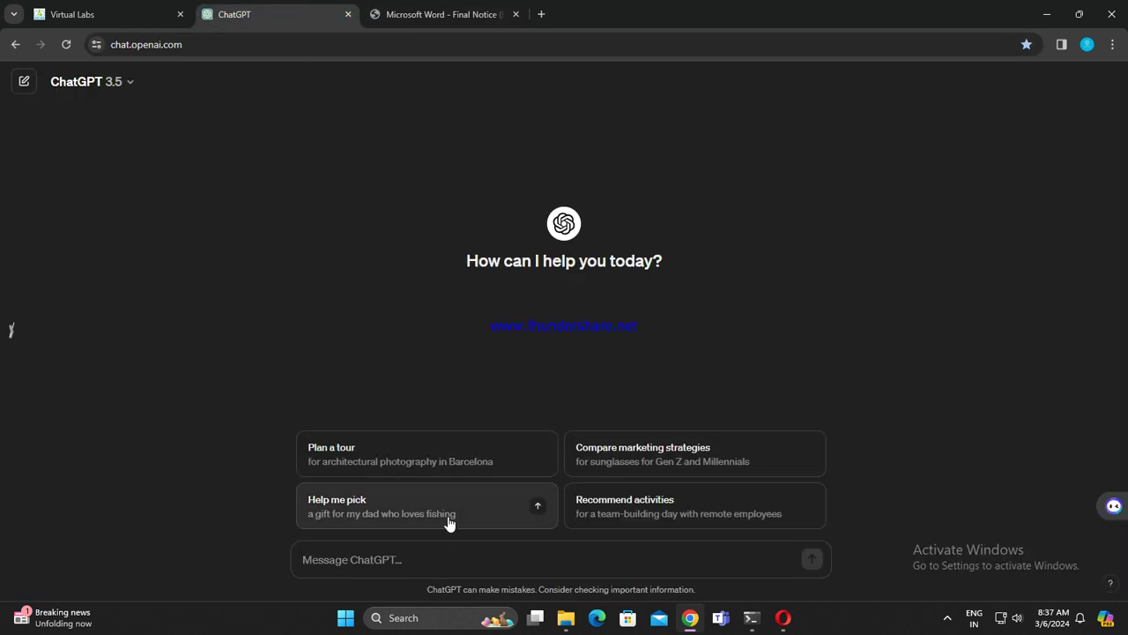
# Step: Paste and send '(i) Indian Administrative Service' in ChatGPT, then stop the reply
pyautogui.click(423, 558)
pyautogui.hotkey('ctrl', 'v')
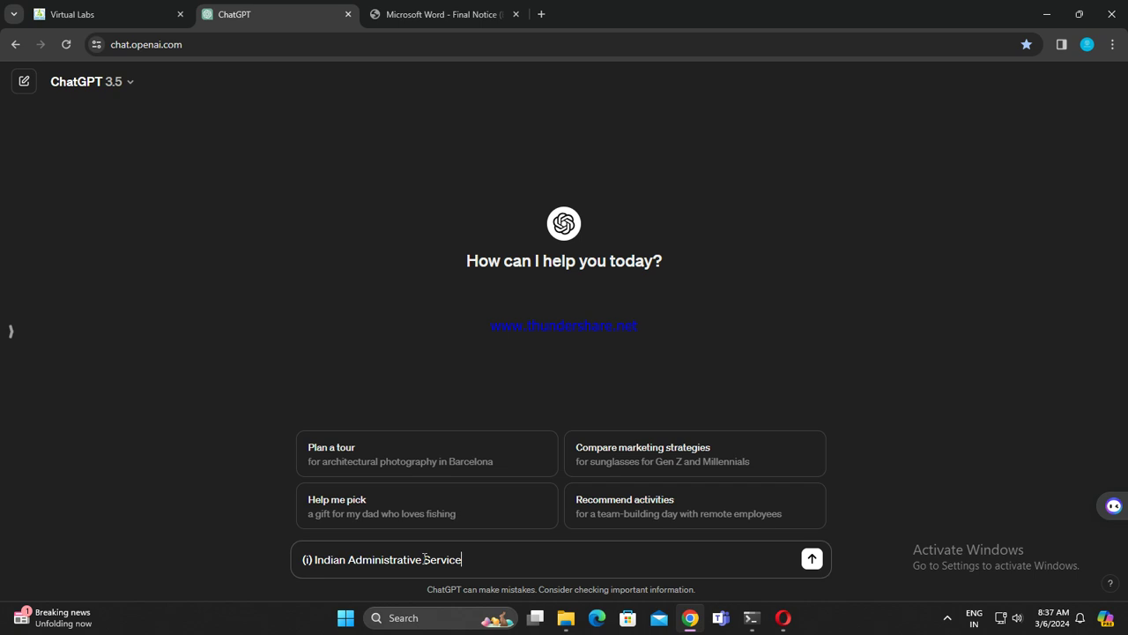
pyautogui.press('Return')
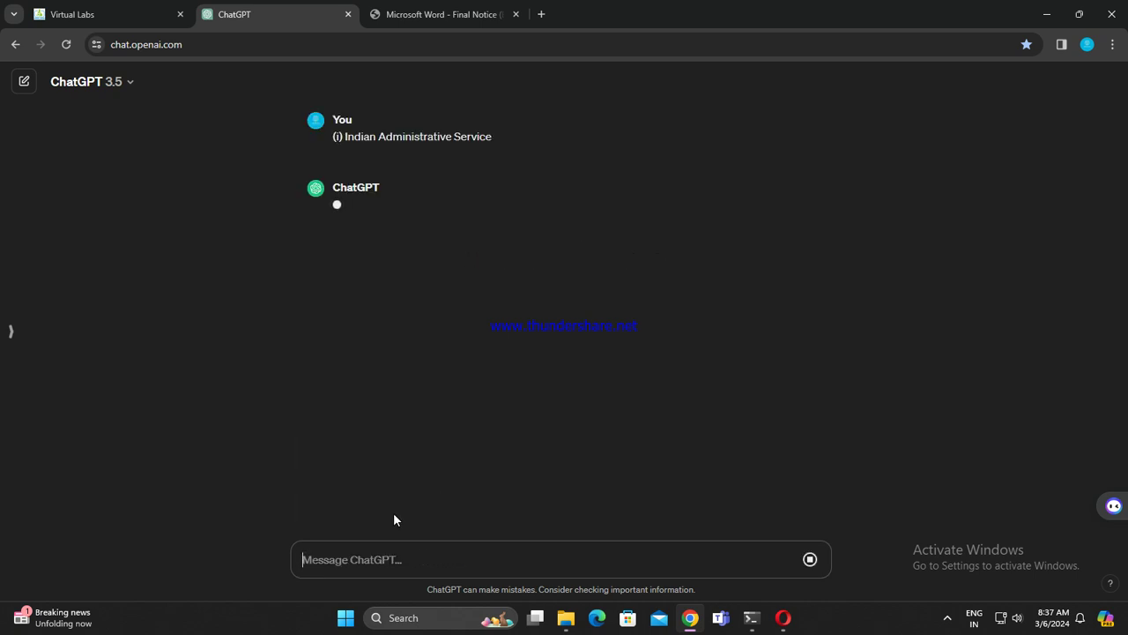
pyautogui.click(811, 561)
# Step: Edit the sent question to 'UPSC', resubmit it, then send '(i) Indian Administrative Service' again
pyautogui.click(343, 155)
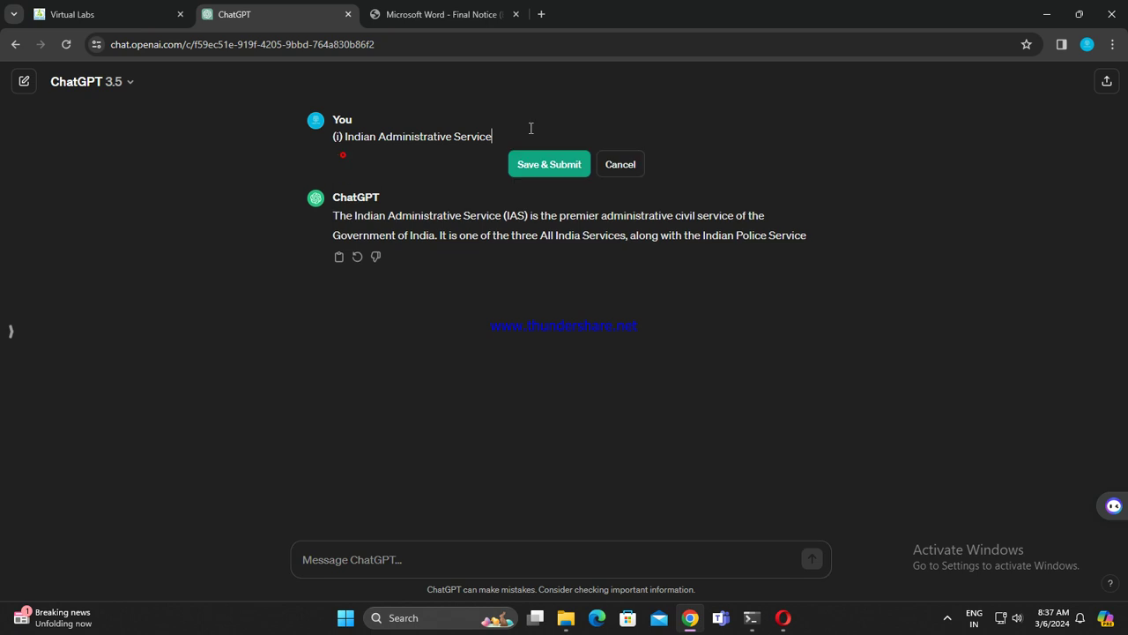
pyautogui.hotkey('ctrl', 'a')
pyautogui.hotkey('ctrl', 'c')
pyautogui.press('BackSpace')
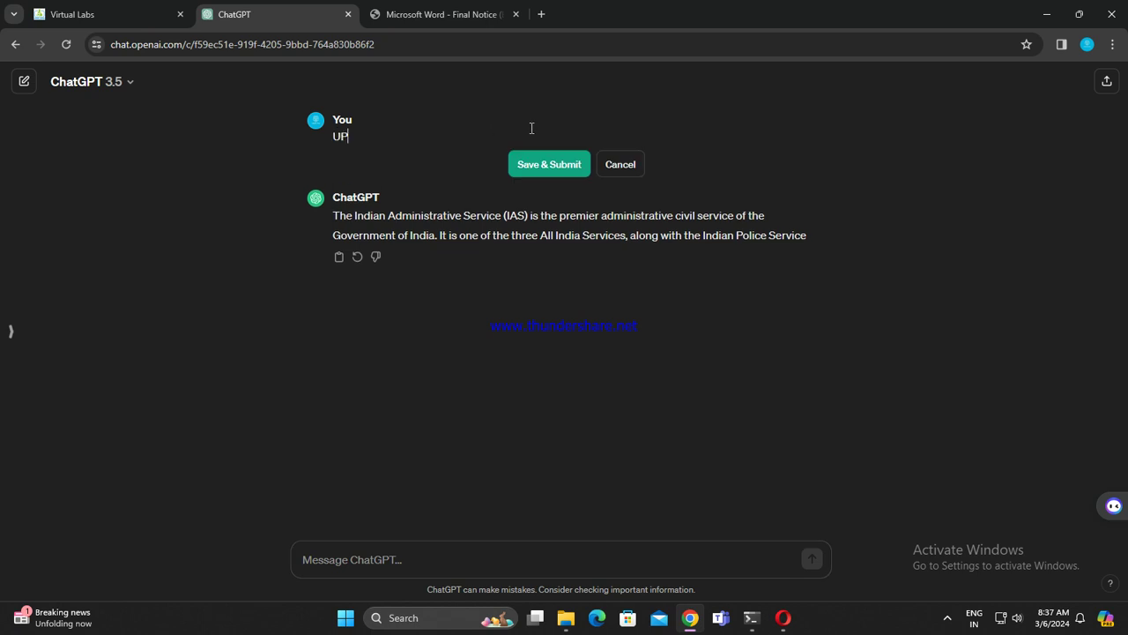
pyautogui.write('UPSC')
pyautogui.press('Return')
pyautogui.press('BackSpace')
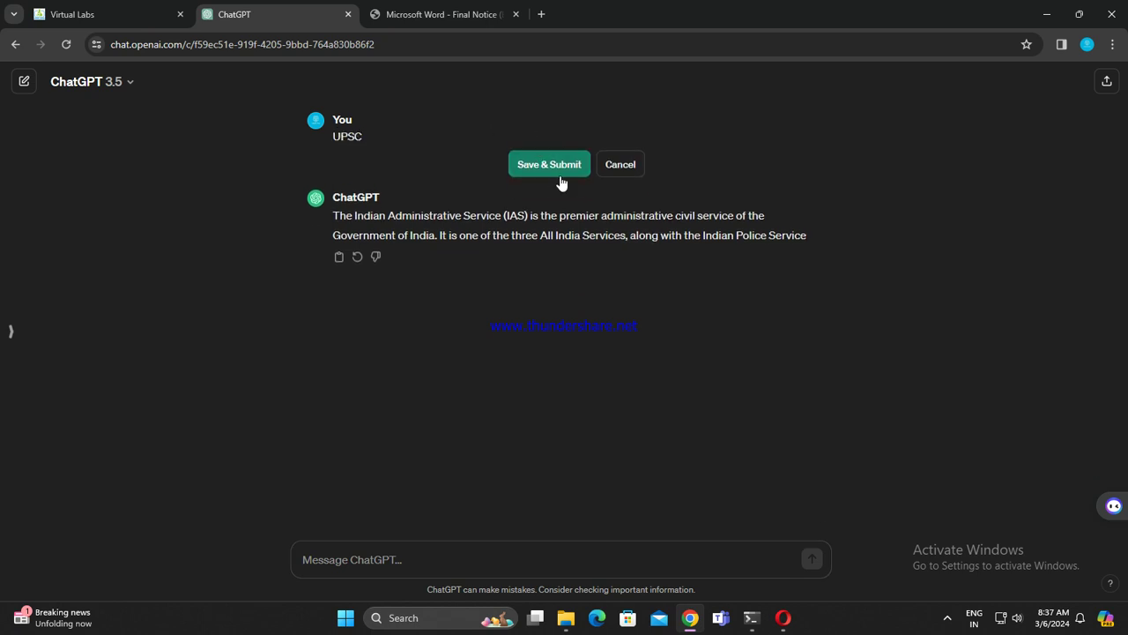
pyautogui.click(554, 167)
pyautogui.hotkey('ctrl', 'v')
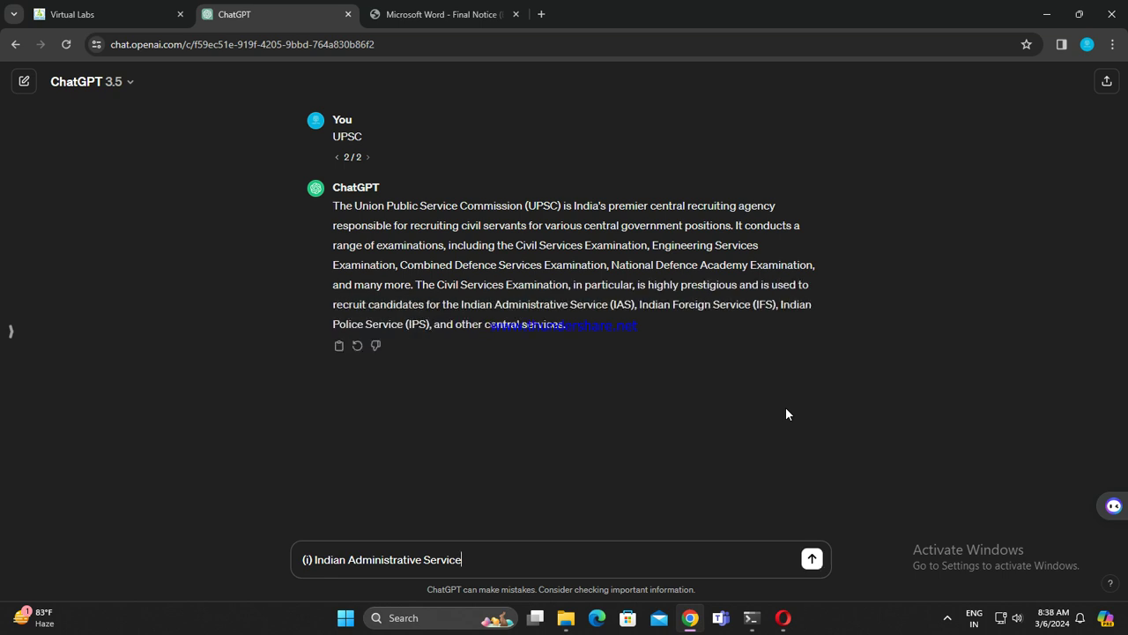
pyautogui.click(812, 560)
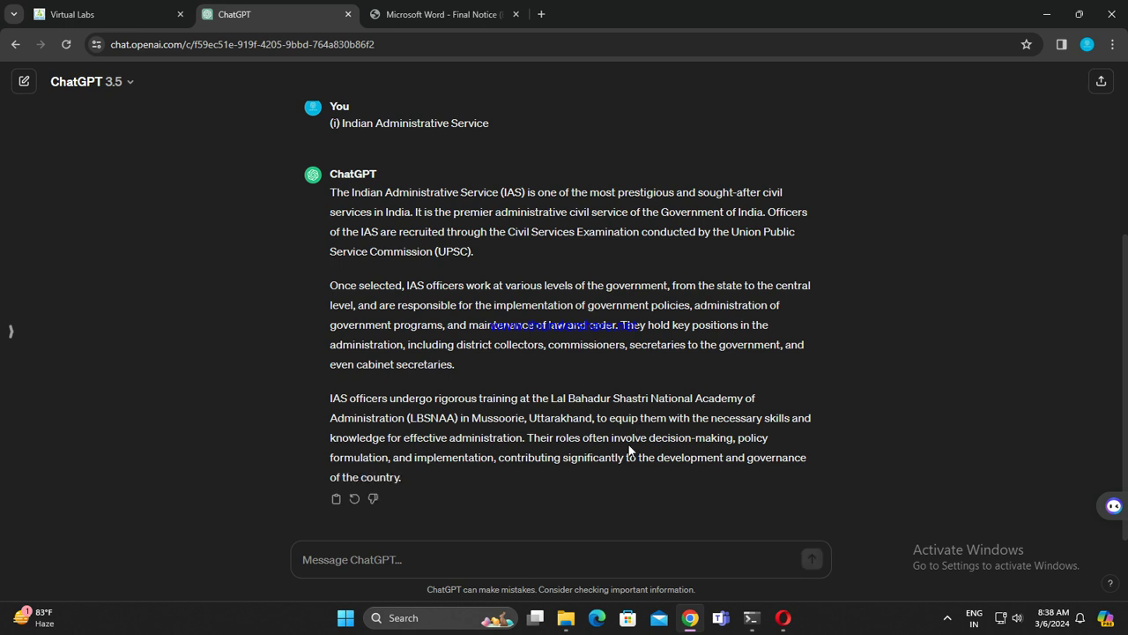
# Step: Copy '(ii) Indian Foreign Service' from the PDF and send it to ChatGPT
pyautogui.click(360, 10)
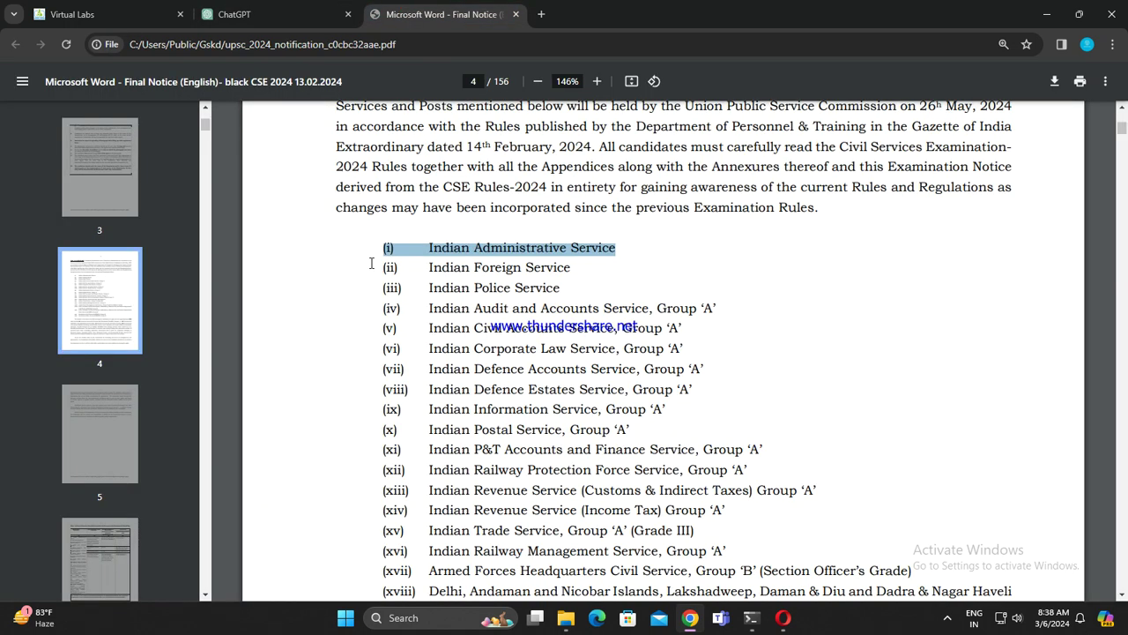
pyautogui.moveTo(381, 267); pyautogui.dragTo(573, 267)
pyautogui.hotkey('ctrl', 'c')
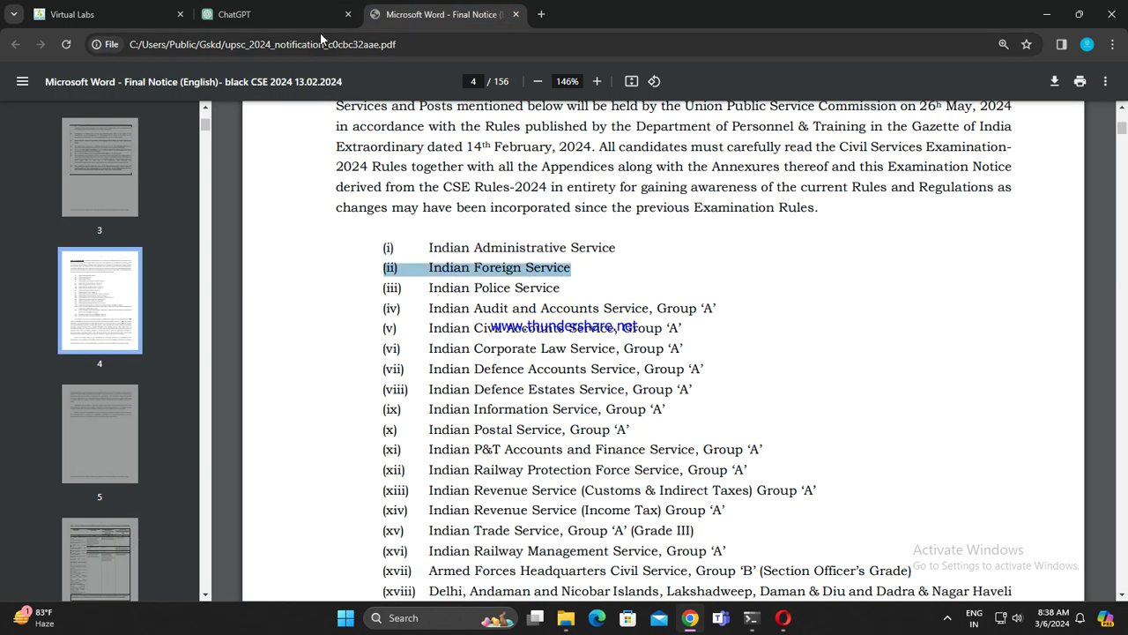
pyautogui.click(233, 14)
pyautogui.click(381, 538)
pyautogui.hotkey('ctrl', 'v')
pyautogui.press('Return')
# Step: Copy '(iii) Indian Police Service' from the PDF and paste it into the ChatGPT prompt
pyautogui.click(425, 14)
pyautogui.moveTo(379, 288); pyautogui.dragTo(568, 289)
pyautogui.hotkey('ctrl', 'c')
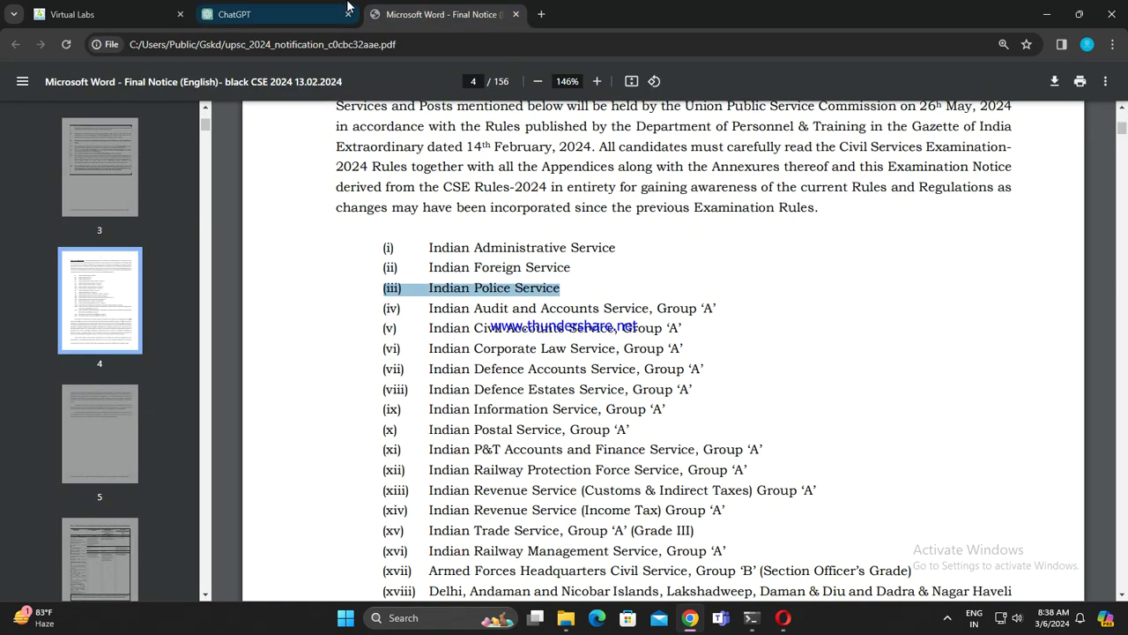
pyautogui.click(233, 14)
pyautogui.click(417, 559)
pyautogui.hotkey('ctrl', 'v')
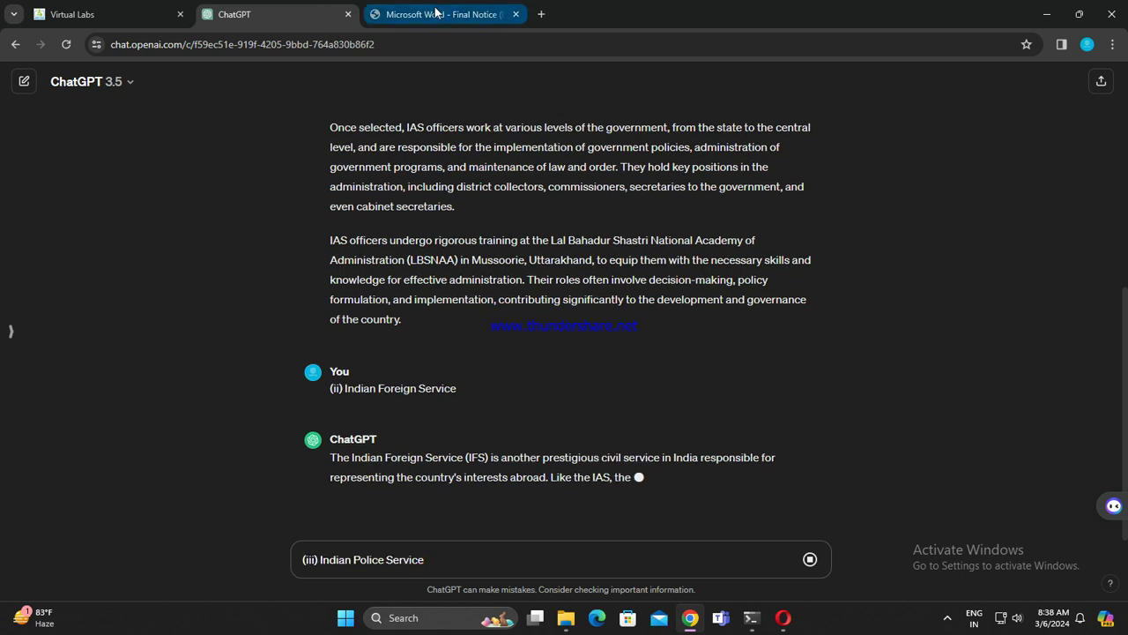
# Step: Copy the (iv) Indian Audit and Accounts Service line, send the Police Service question, and paste (iv)
pyautogui.click(434, 15)
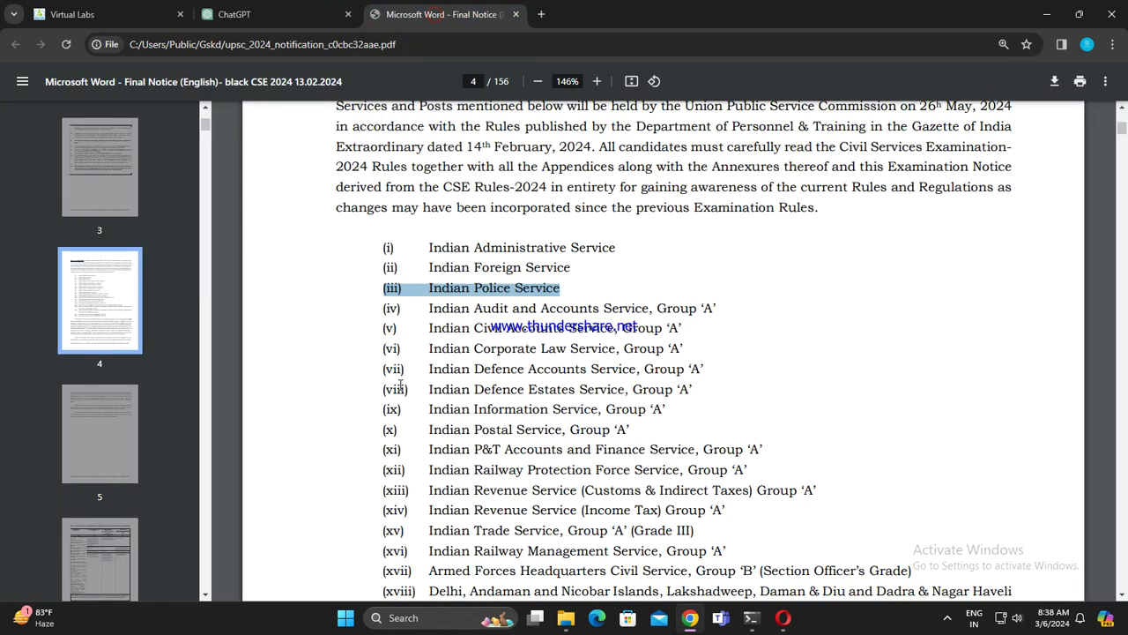
pyautogui.moveTo(383, 308); pyautogui.dragTo(723, 306)
pyautogui.hotkey('ctrl', 'c')
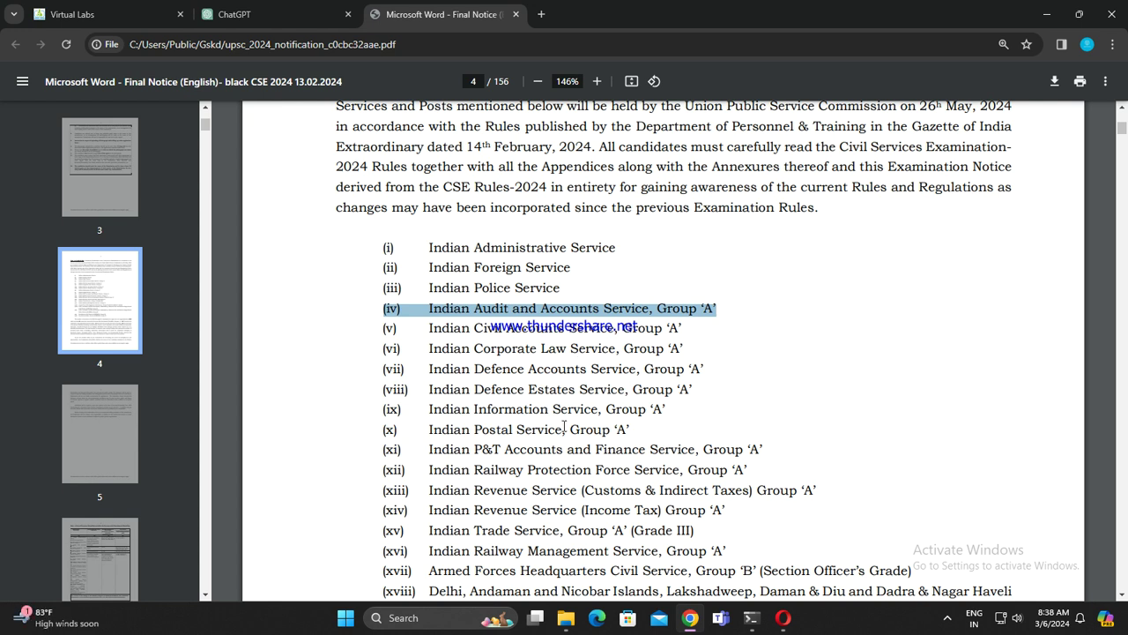
pyautogui.scroll(-4, 560, 429)
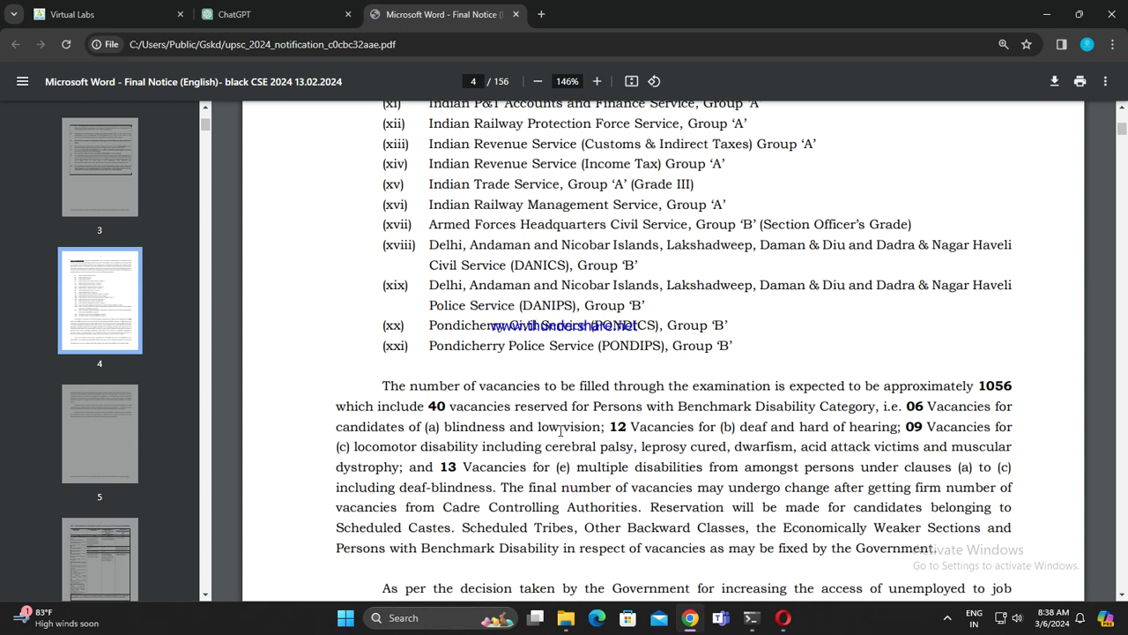
pyautogui.scroll(3, 565, 449)
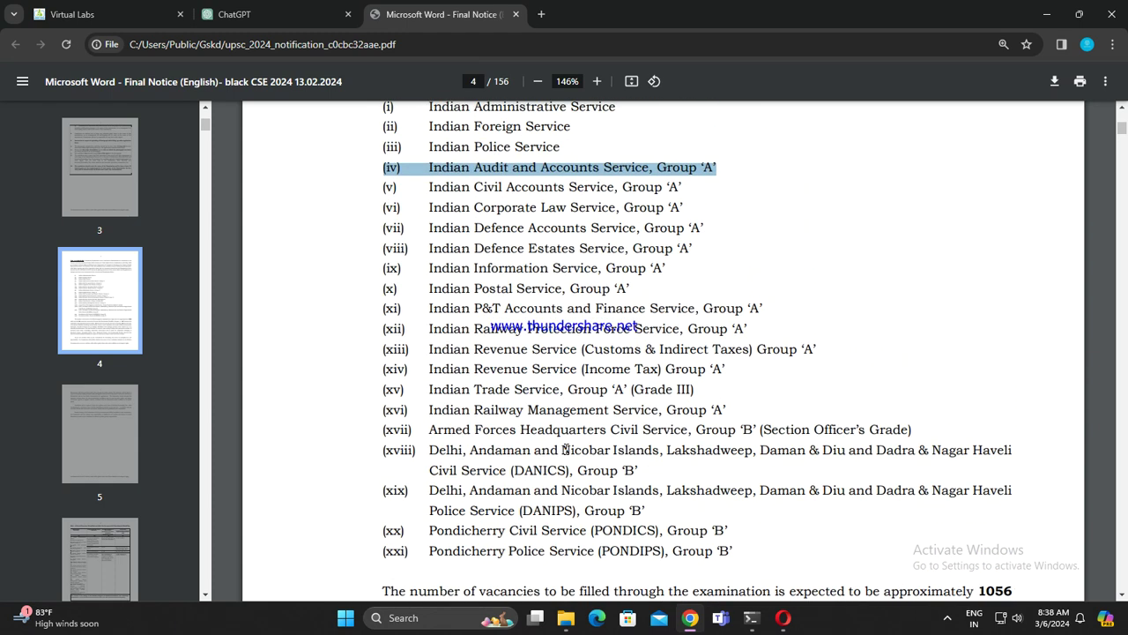
pyautogui.click(269, 15)
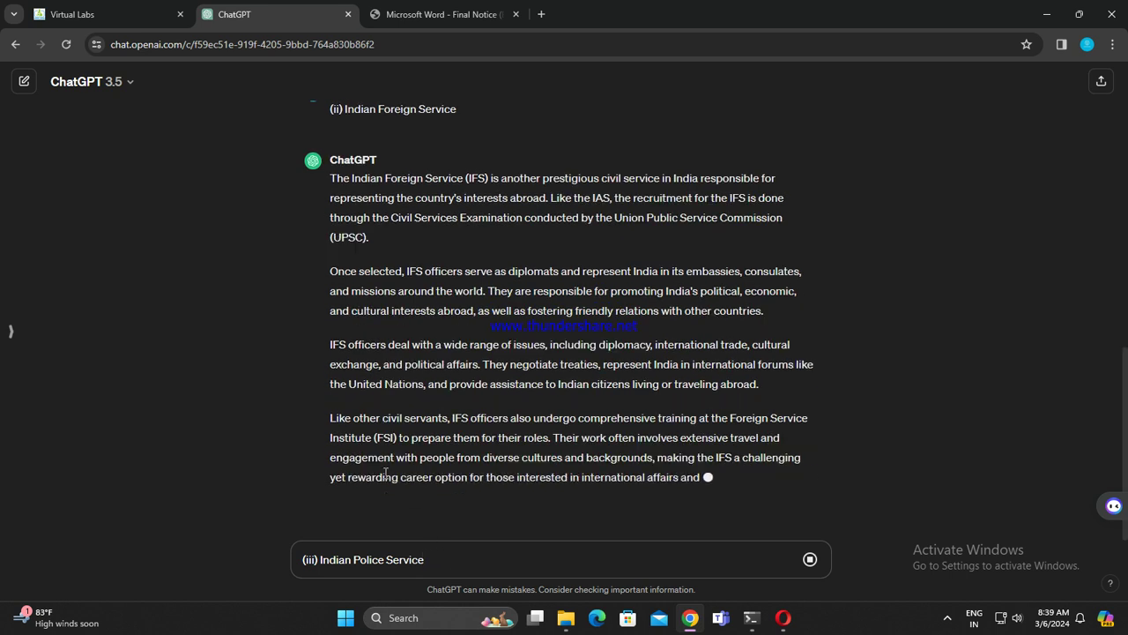
pyautogui.press('Return')
pyautogui.hotkey('ctrl', 'v')
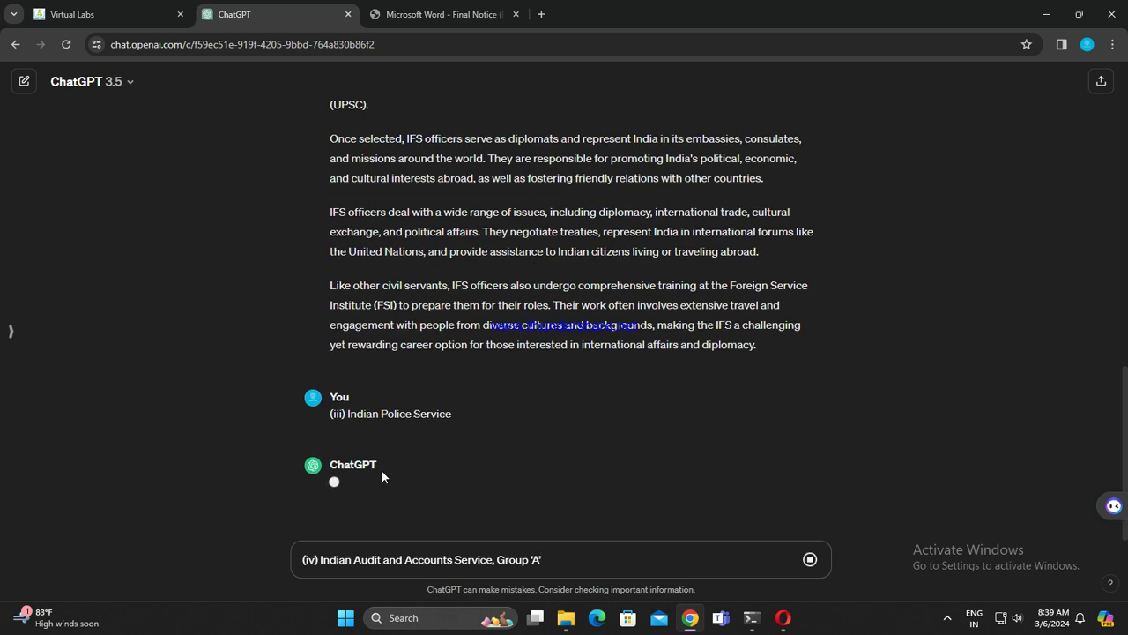
# Step: Select the (v) Indian Civil Accounts Service, Group 'A' line in the PDF
pyautogui.click(441, 14)
pyautogui.moveTo(373, 255); pyautogui.dragTo(716, 264)
pyautogui.click(383, 258)
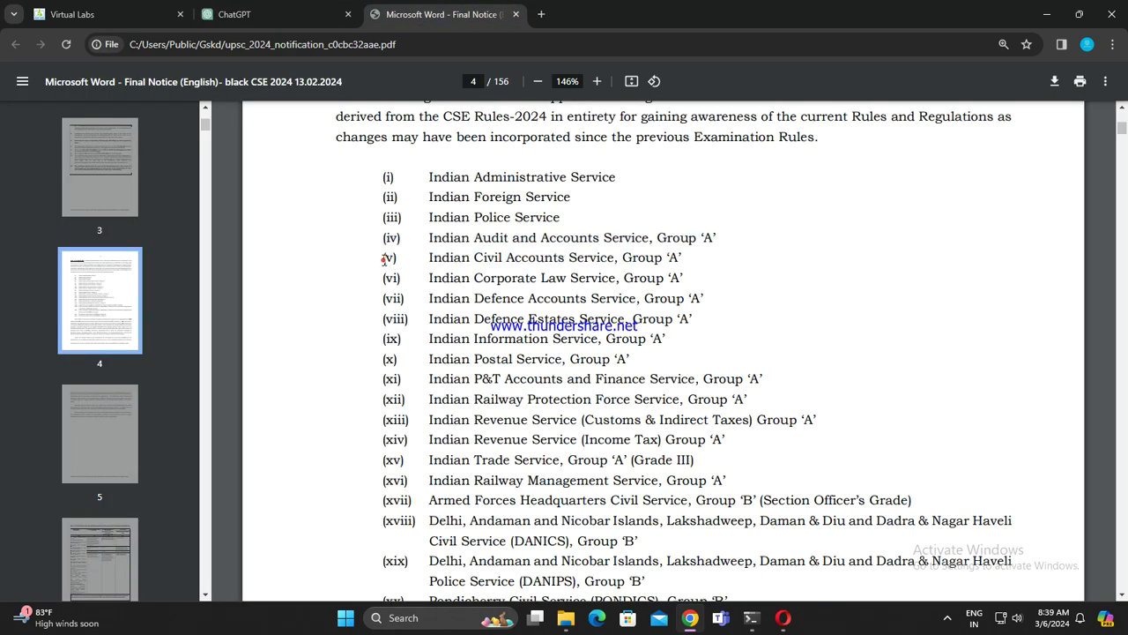
pyautogui.moveTo(379, 257); pyautogui.dragTo(681, 261)
pyautogui.hotkey('ctrl', 'c')
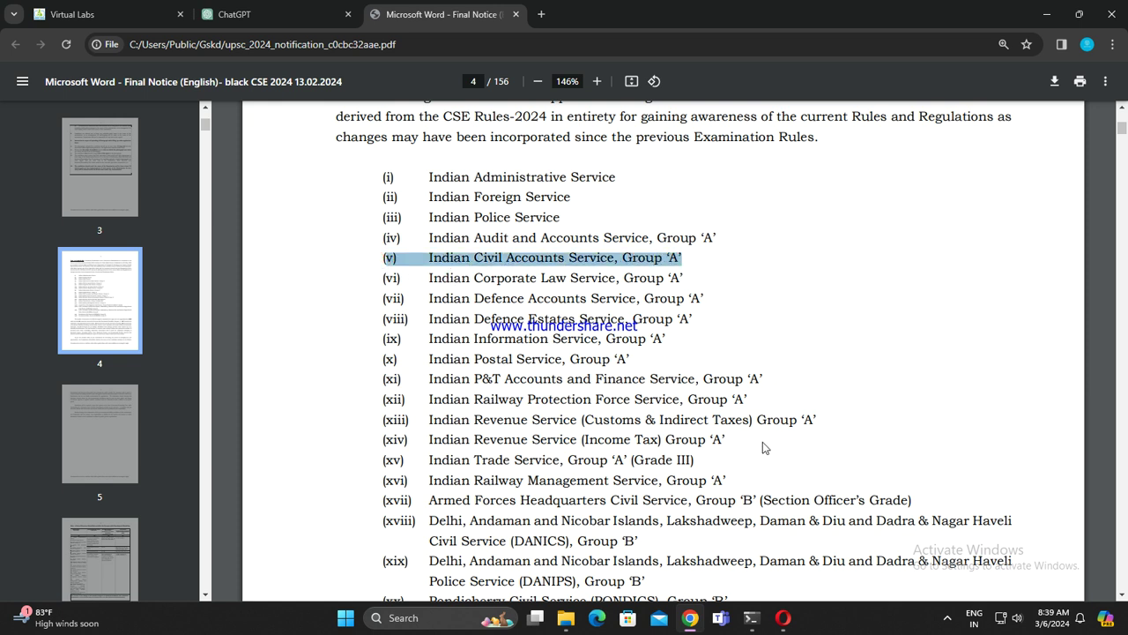
pyautogui.click(264, 14)
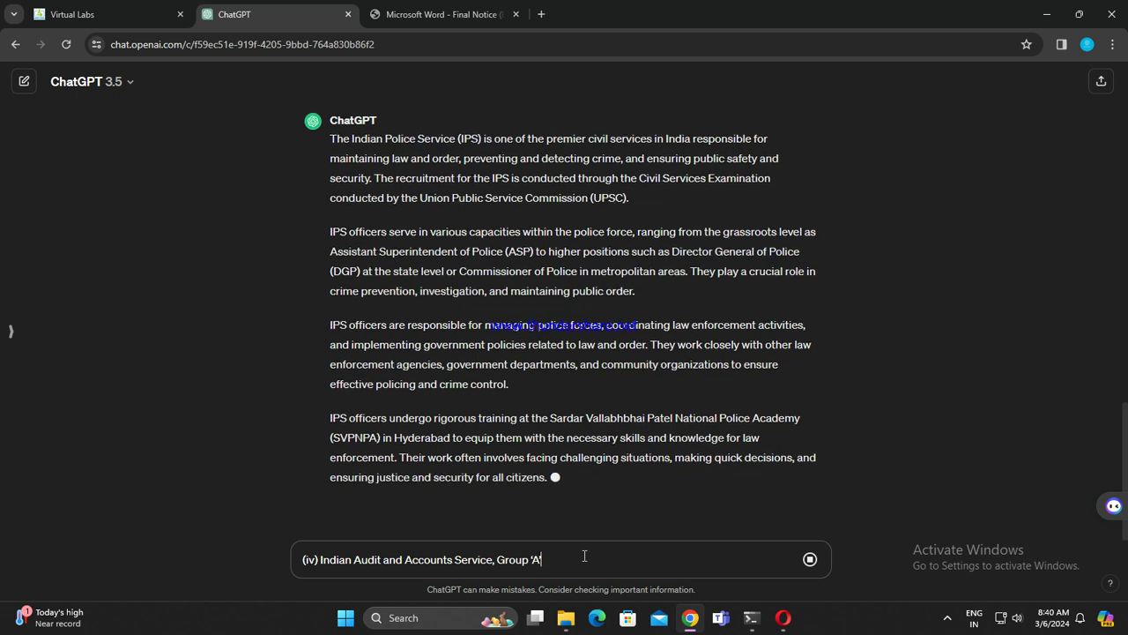
# Step: Send the Audit and Accounts Service question, paste line (v), and copy the (vi) Corporate Law line
pyautogui.press('Return')
pyautogui.hotkey('ctrl', 'v')
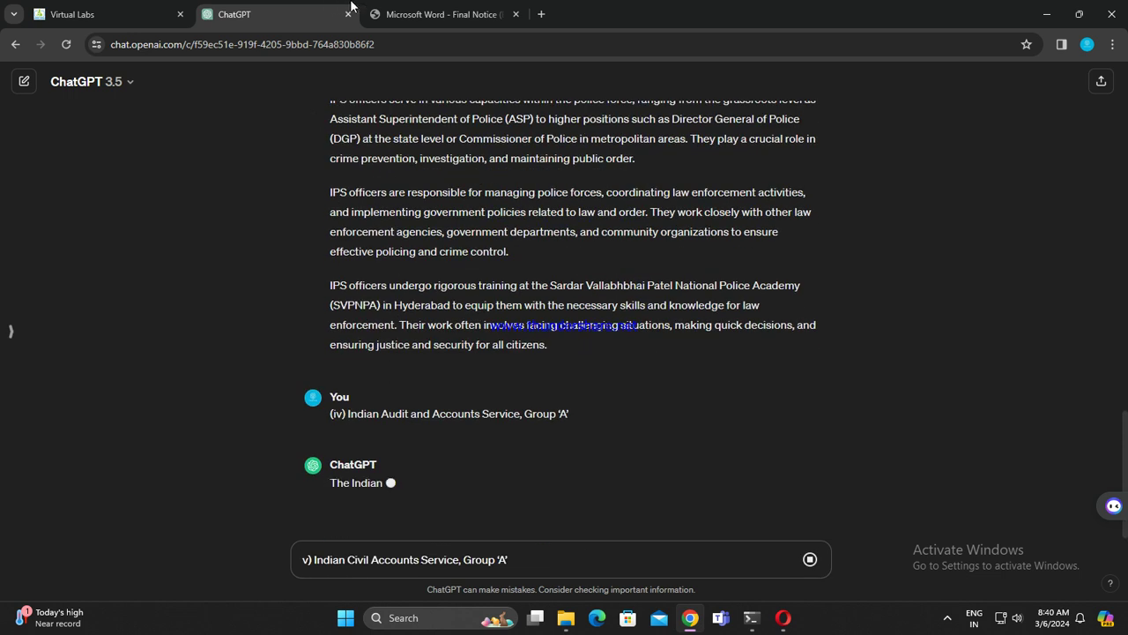
pyautogui.click(443, 14)
pyautogui.scroll(-2, 361, 299)
pyautogui.moveTo(381, 212); pyautogui.dragTo(694, 208)
pyautogui.hotkey('ctrl', 'c')
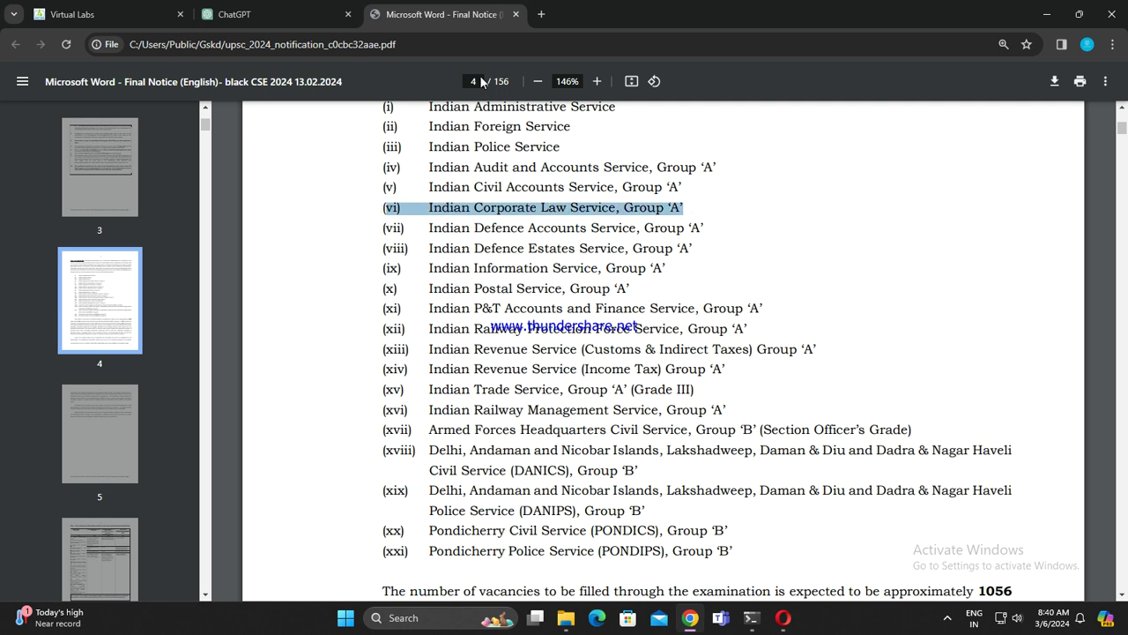
pyautogui.click(298, 13)
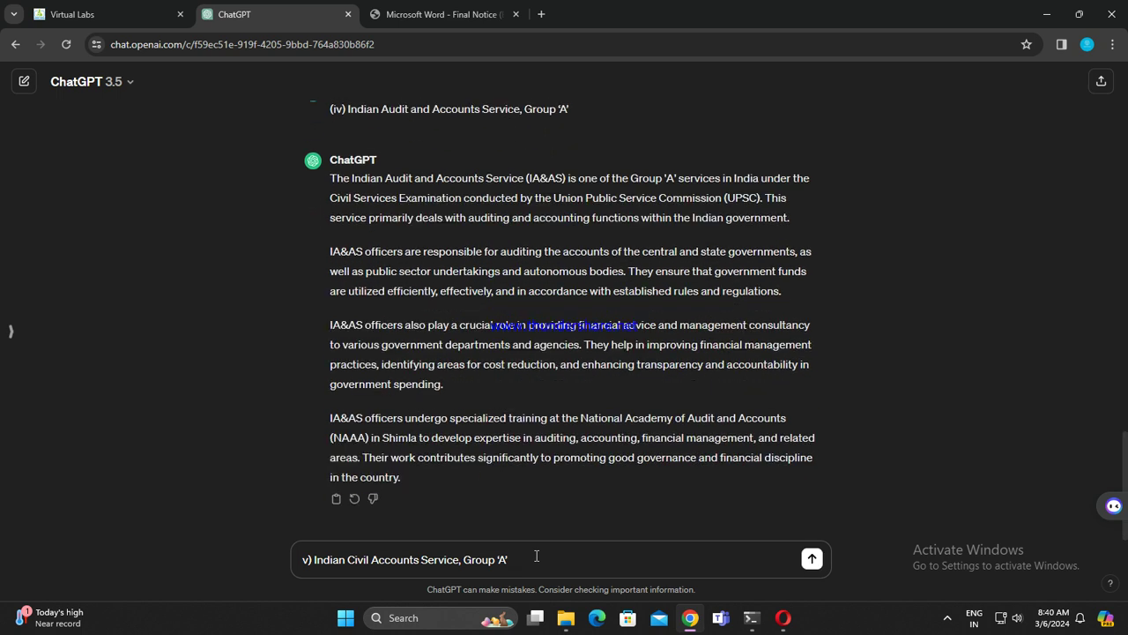
# Step: Send the Civil Accounts Service question, paste line (vi), and copy the (vii) Defence Accounts line
pyautogui.press('Return')
pyautogui.hotkey('ctrl', 'v')
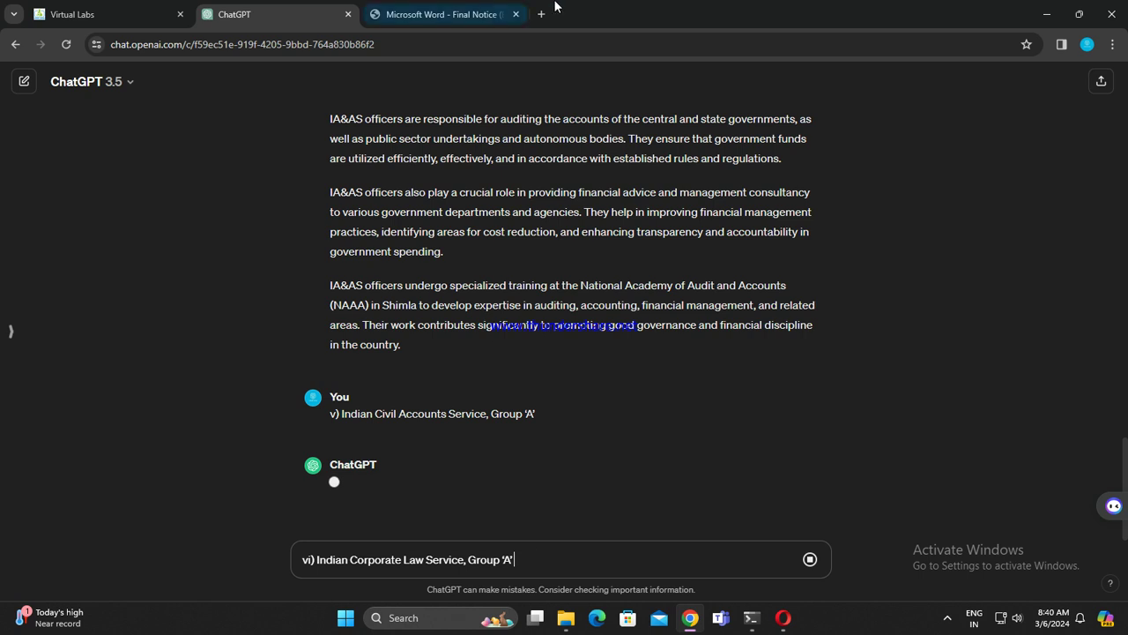
pyautogui.click(423, 14)
pyautogui.moveTo(377, 227); pyautogui.dragTo(718, 240)
pyautogui.hotkey('ctrl', 'c')
pyautogui.click(233, 14)
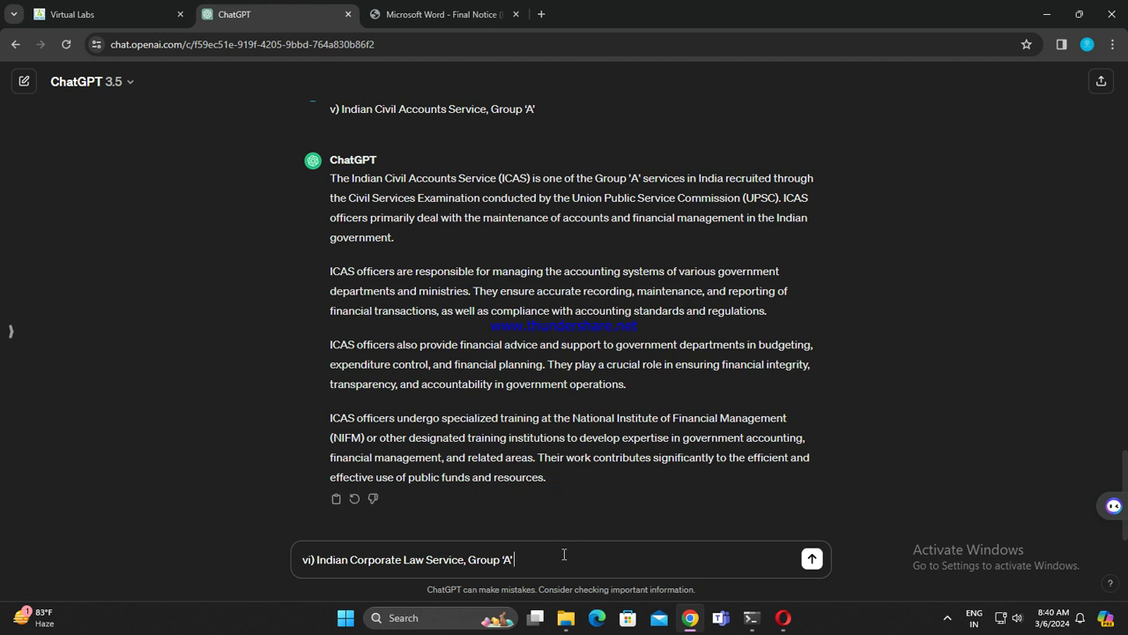
# Step: Send the Corporate Law Service question, paste line (vii), and copy the (viii) Defence Estates line
pyautogui.press('Return')
pyautogui.hotkey('ctrl', 'v')
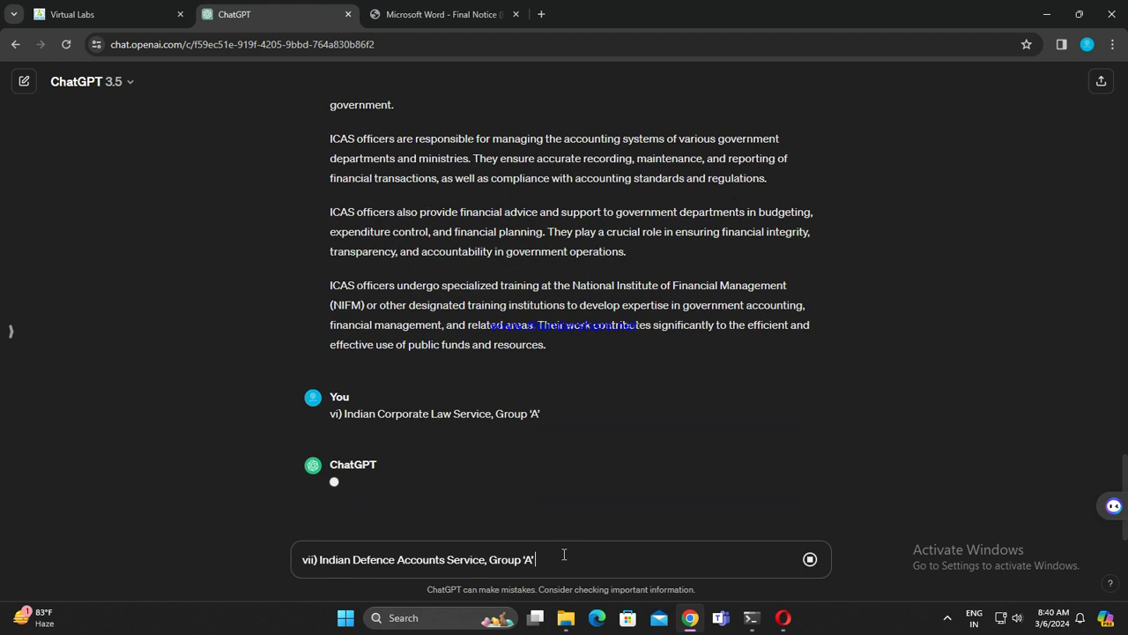
pyautogui.click(503, 6)
pyautogui.moveTo(376, 251); pyautogui.dragTo(716, 256)
pyautogui.hotkey('ctrl', 'c')
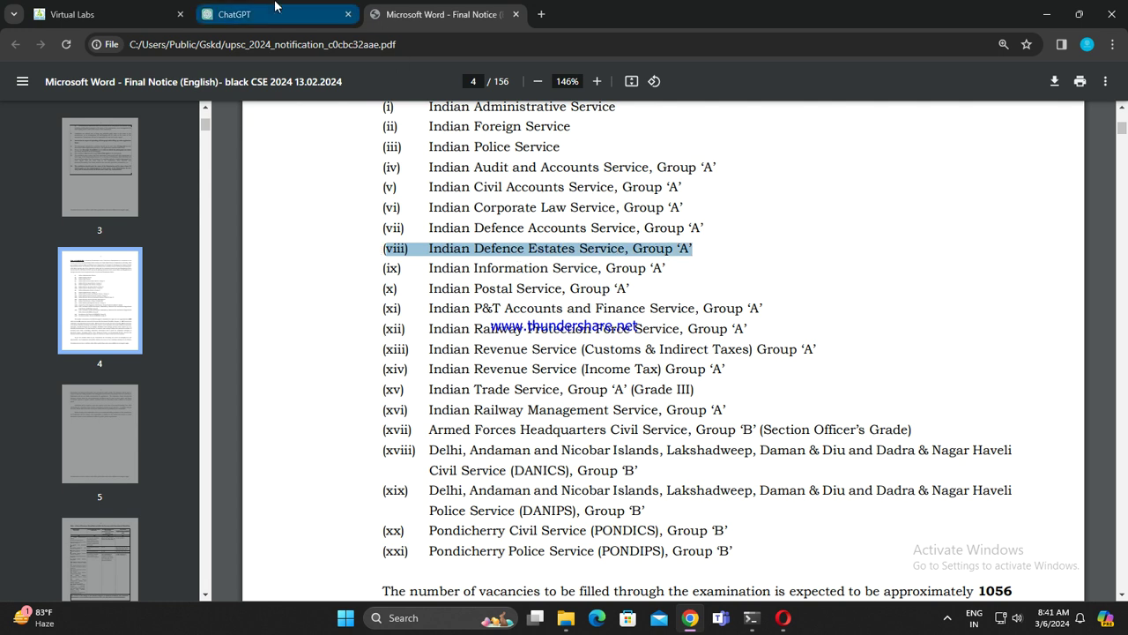
pyautogui.click(234, 14)
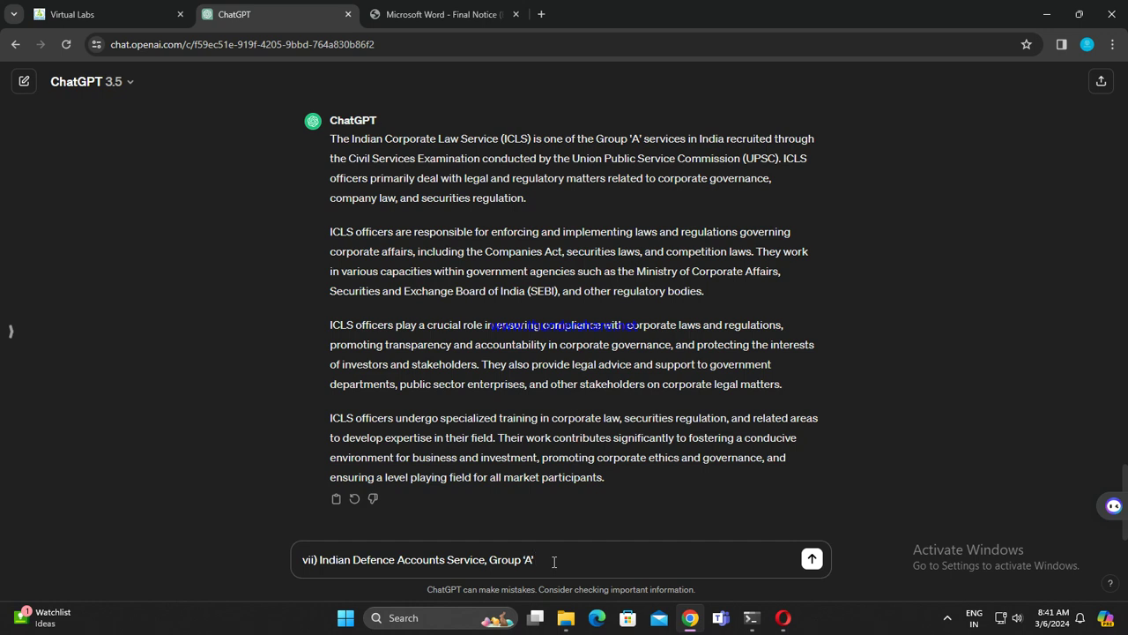
# Step: Send the Defence Accounts Service question, paste line (viii), and copy the (ix) Information Service line
pyautogui.press('Return')
pyautogui.hotkey('ctrl', 'v')
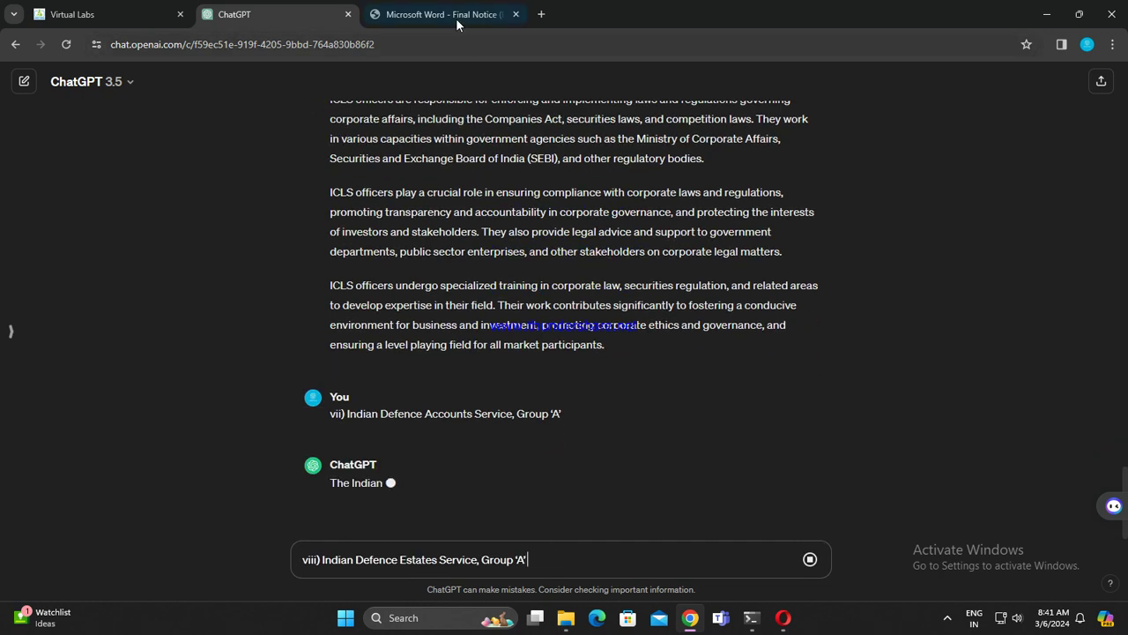
pyautogui.click(455, 15)
pyautogui.moveTo(383, 271); pyautogui.dragTo(690, 273)
pyautogui.moveTo(382, 271); pyautogui.dragTo(675, 272)
pyautogui.hotkey('ctrl', 'c')
pyautogui.click(233, 14)
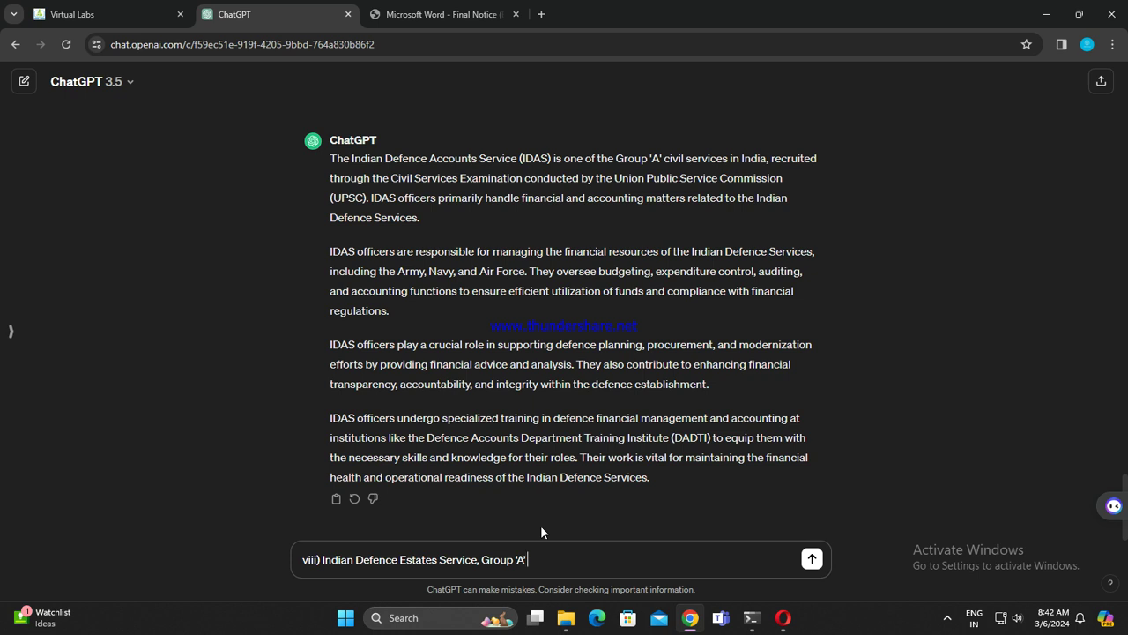
# Step: Send the Defence Estates Service question, paste line (ix), and copy the (x) Postal Service line
pyautogui.press('Return')
pyautogui.hotkey('ctrl', 'v')
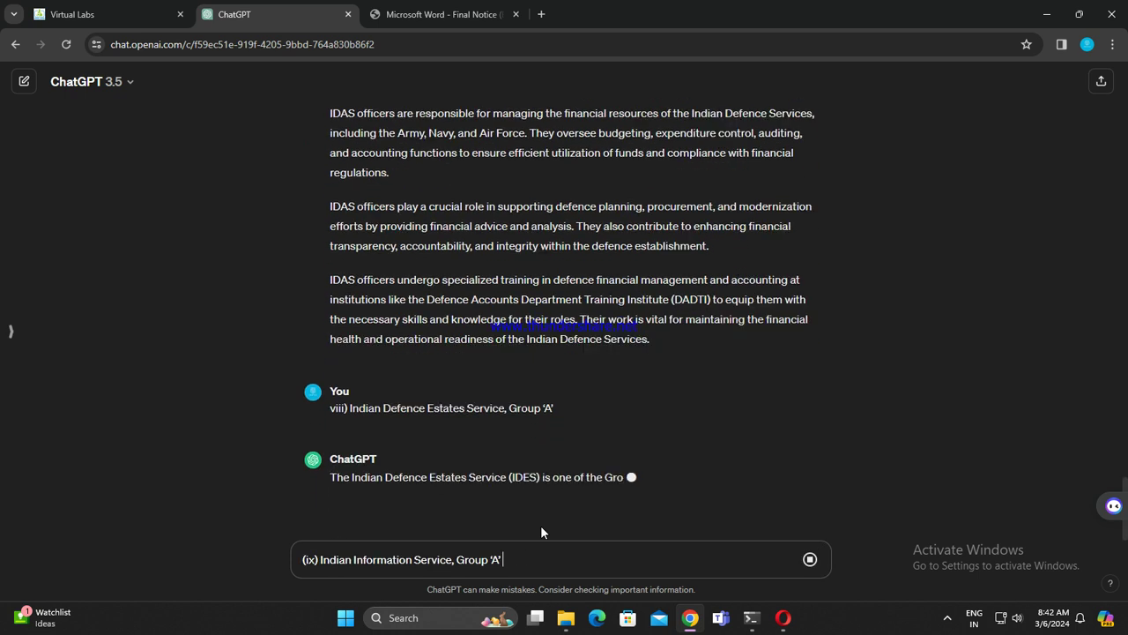
pyautogui.click(473, 11)
pyautogui.moveTo(386, 298); pyautogui.dragTo(643, 289)
pyautogui.hotkey('ctrl', 'c')
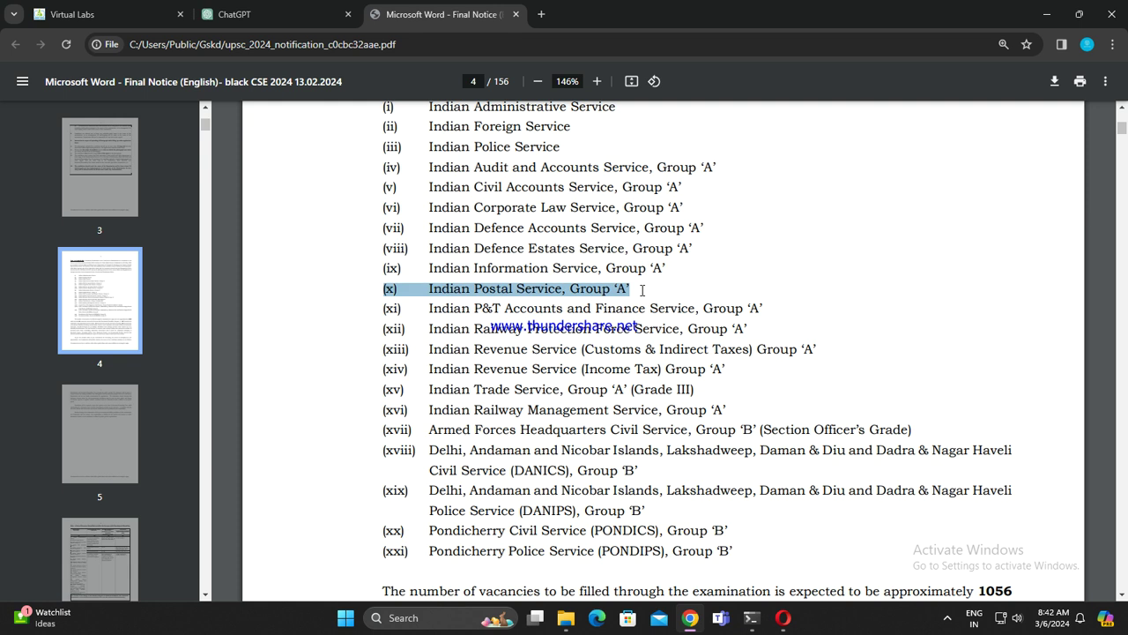
pyautogui.click(287, 9)
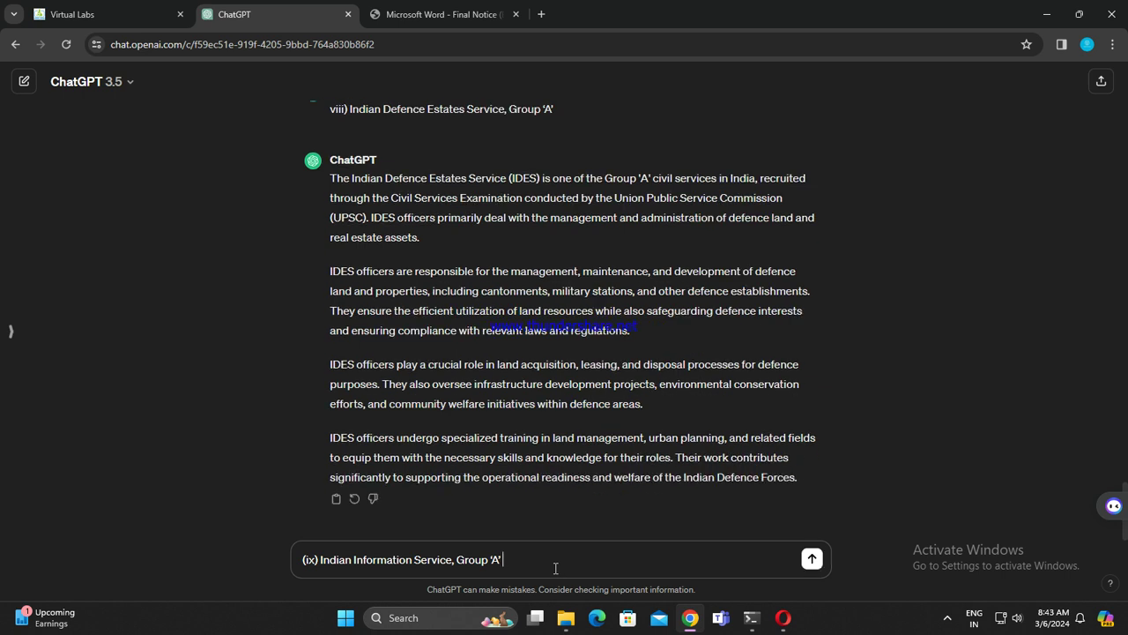
# Step: Send the Information Service question, paste line (x), and copy the (xi) P&T Accounts and Finance line
pyautogui.press('Return')
pyautogui.hotkey('ctrl', 'v')
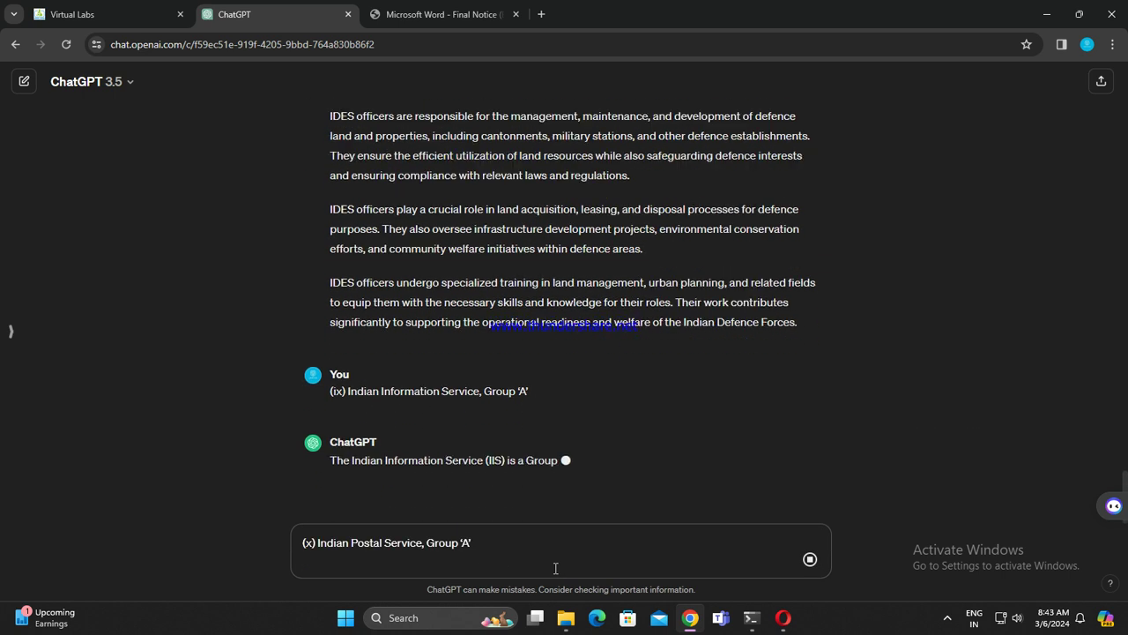
pyautogui.press('BackSpace')
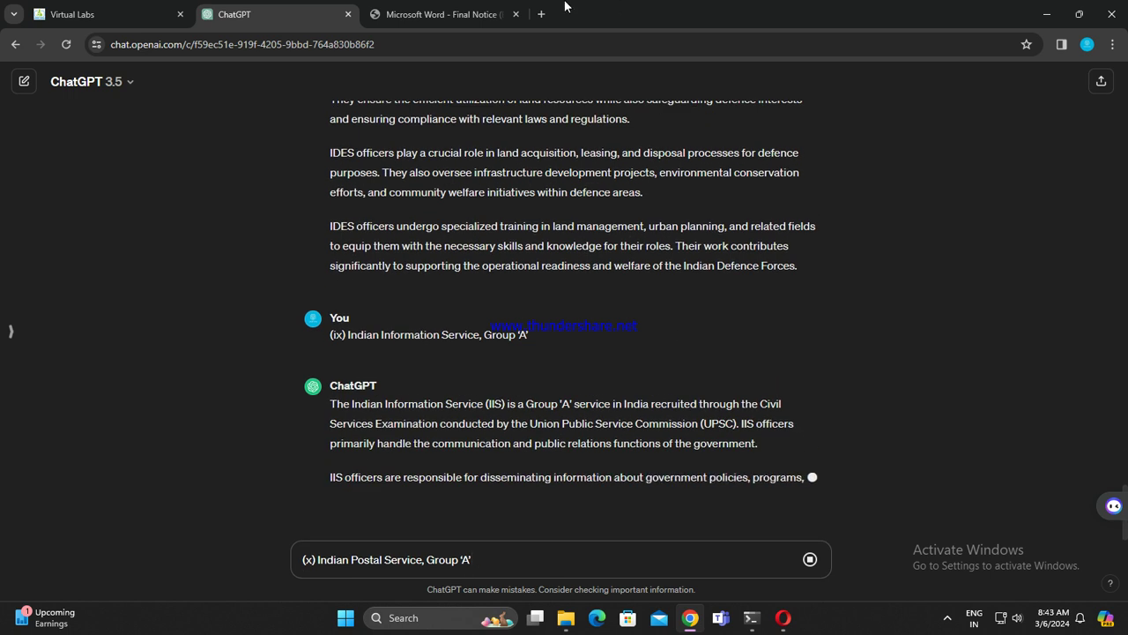
pyautogui.click(441, 12)
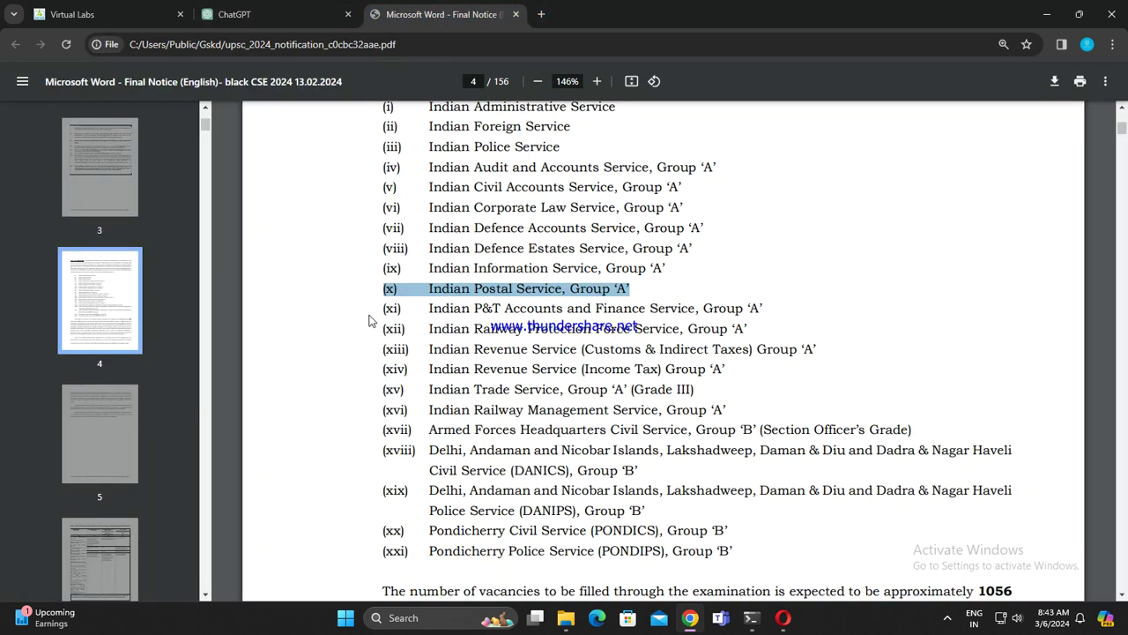
pyautogui.moveTo(380, 309); pyautogui.dragTo(777, 311)
pyautogui.hotkey('ctrl', 'c')
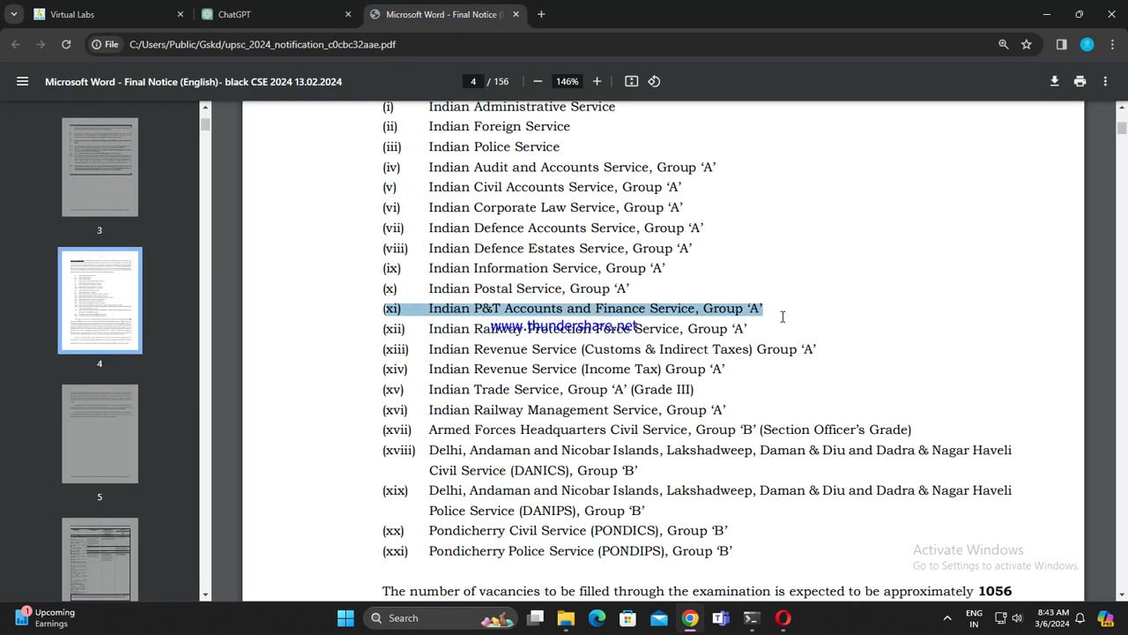
pyautogui.click(265, 14)
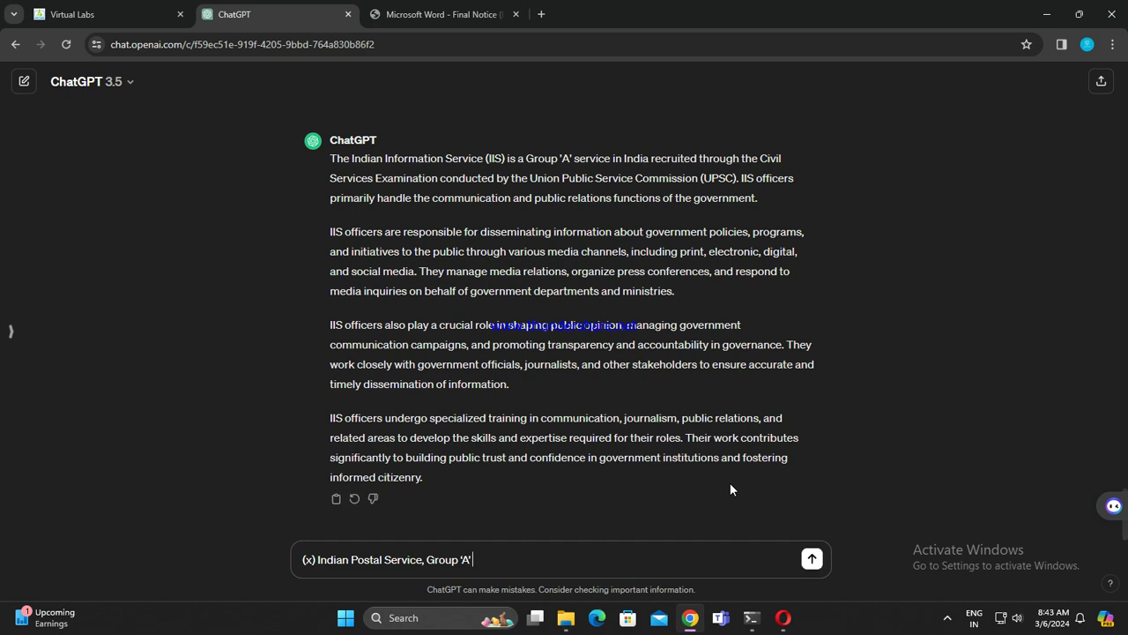
# Step: Send the Postal Service question, paste line (xi), and copy the (xii) Railway Protection Force line
pyautogui.press('Return')
pyautogui.hotkey('ctrl', 'v')
pyautogui.click(419, 16)
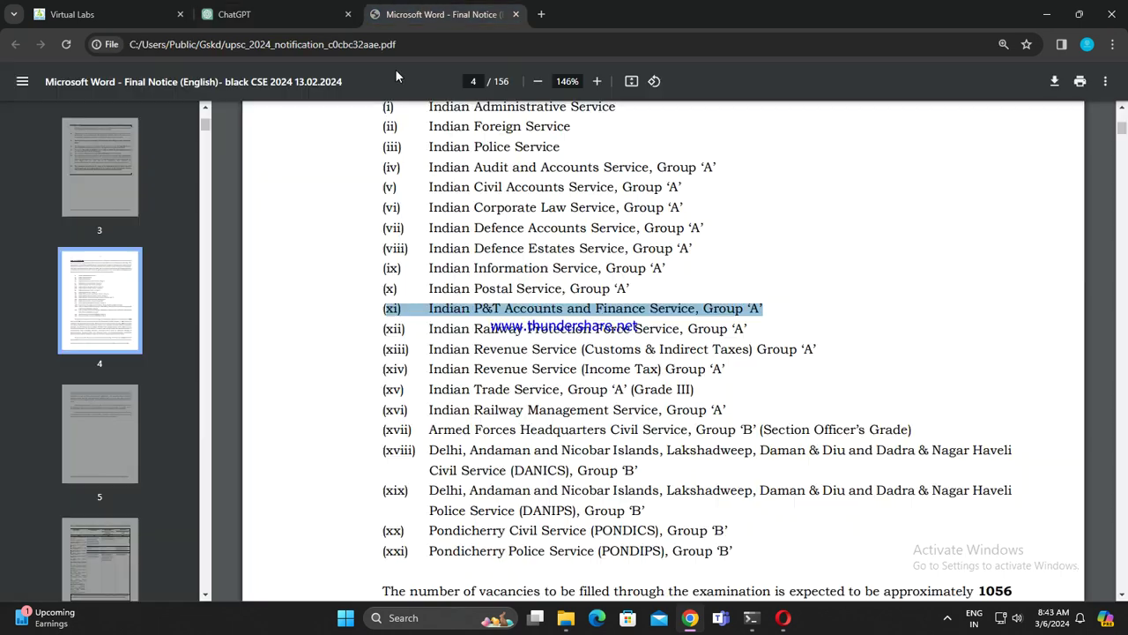
pyautogui.moveTo(386, 328); pyautogui.dragTo(754, 328)
pyautogui.hotkey('ctrl', 'c')
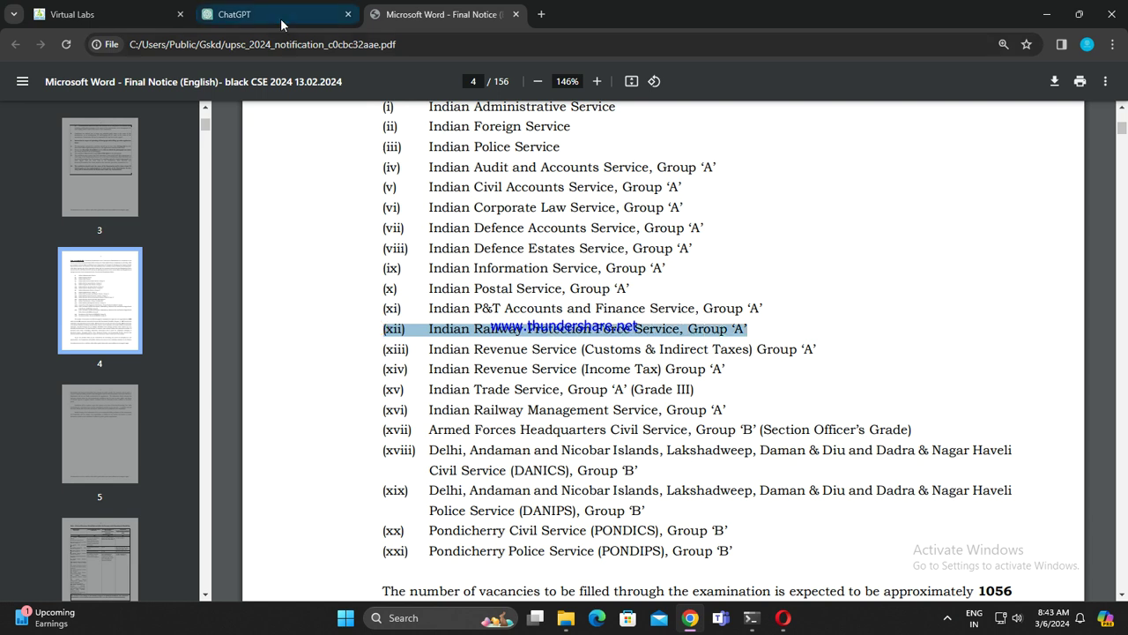
pyautogui.click(238, 14)
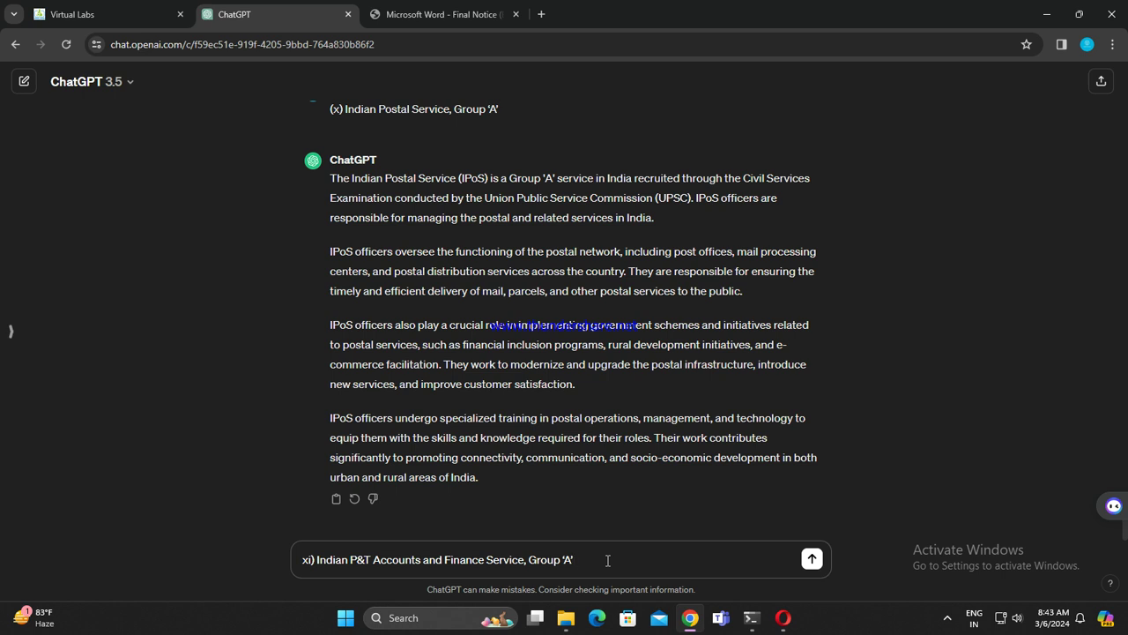
# Step: Send the P&T Accounts and Finance question, paste line (xii), and copy the (xiii) Customs & Indirect Taxes line
pyautogui.press('Return')
pyautogui.hotkey('ctrl', 'v')
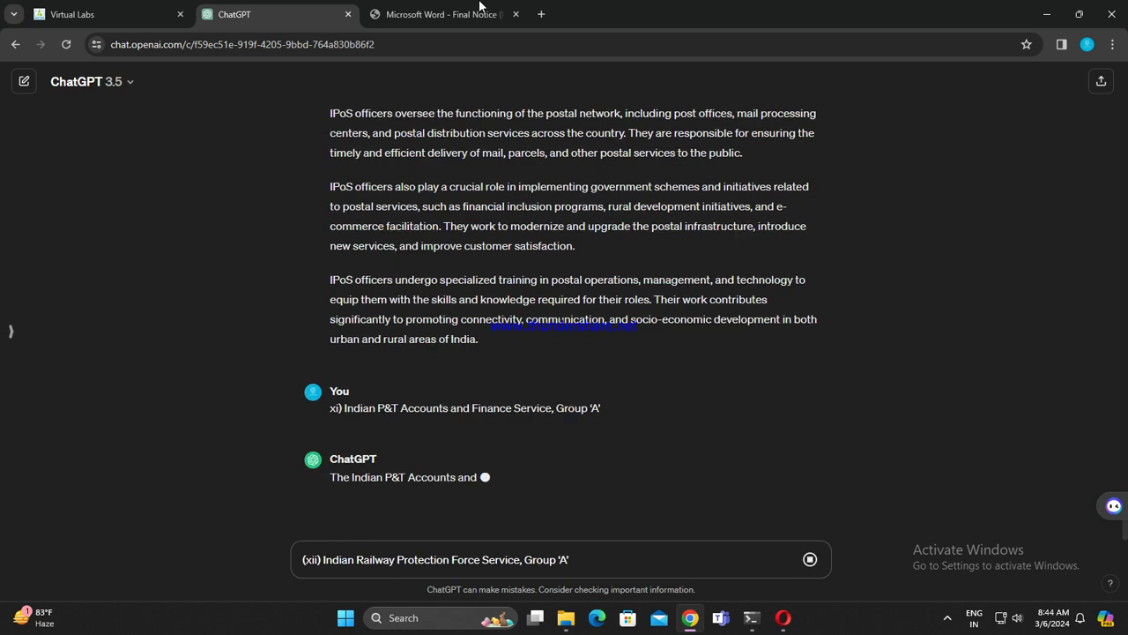
pyautogui.click(405, 16)
pyautogui.click(401, 27)
pyautogui.moveTo(380, 350); pyautogui.dragTo(819, 353)
pyautogui.hotkey('ctrl', 'c')
pyautogui.click(273, 14)
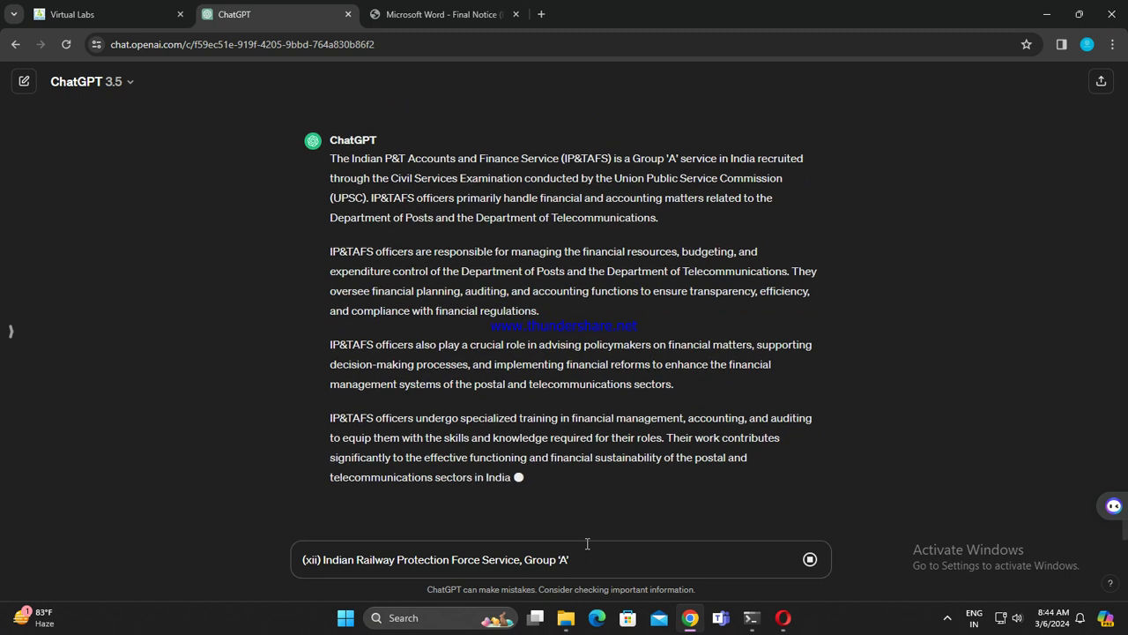
# Step: Send the Railway Protection Force question, paste line (xiii), and copy the (xiv) Income Tax line
pyautogui.press('Return')
pyautogui.hotkey('ctrl', 'v')
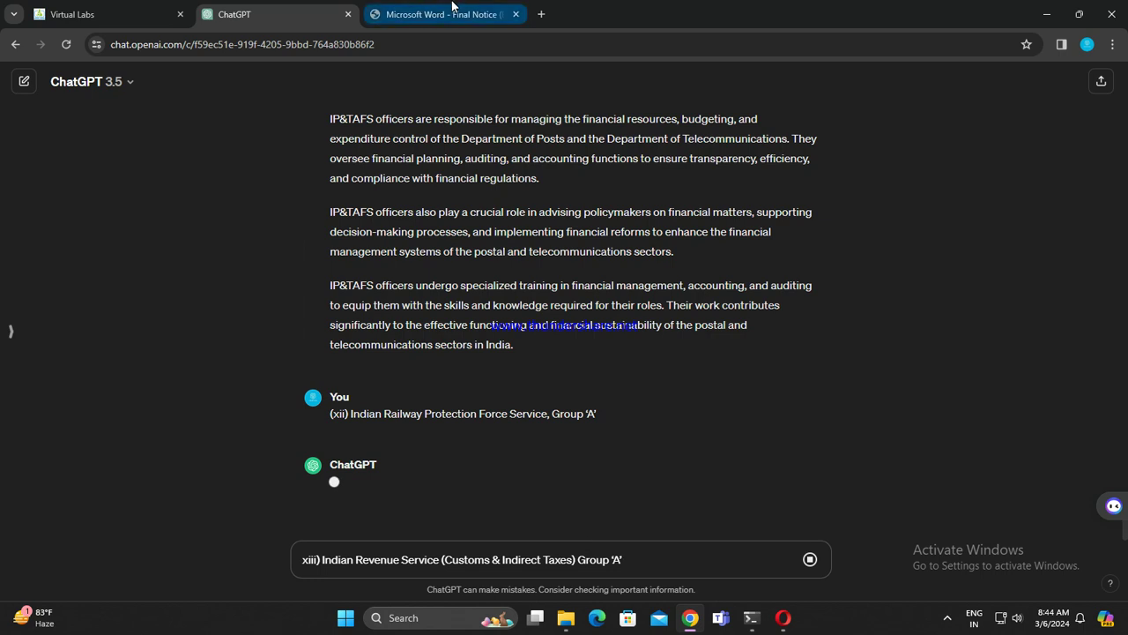
pyautogui.click(446, 24)
pyautogui.moveTo(376, 371); pyautogui.dragTo(733, 363)
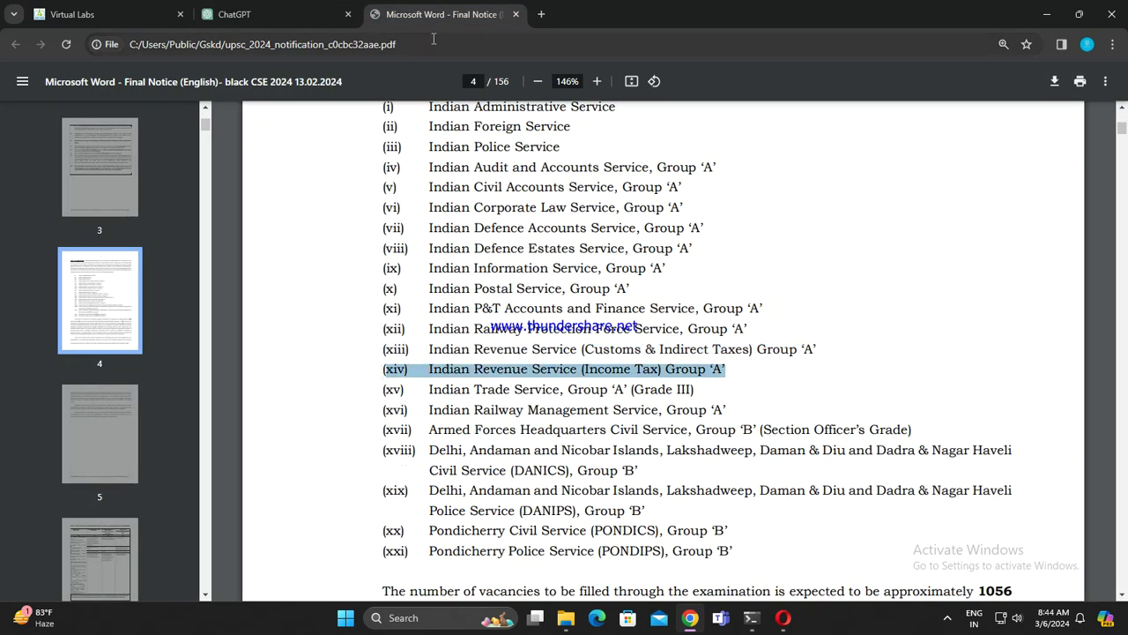
pyautogui.click(234, 14)
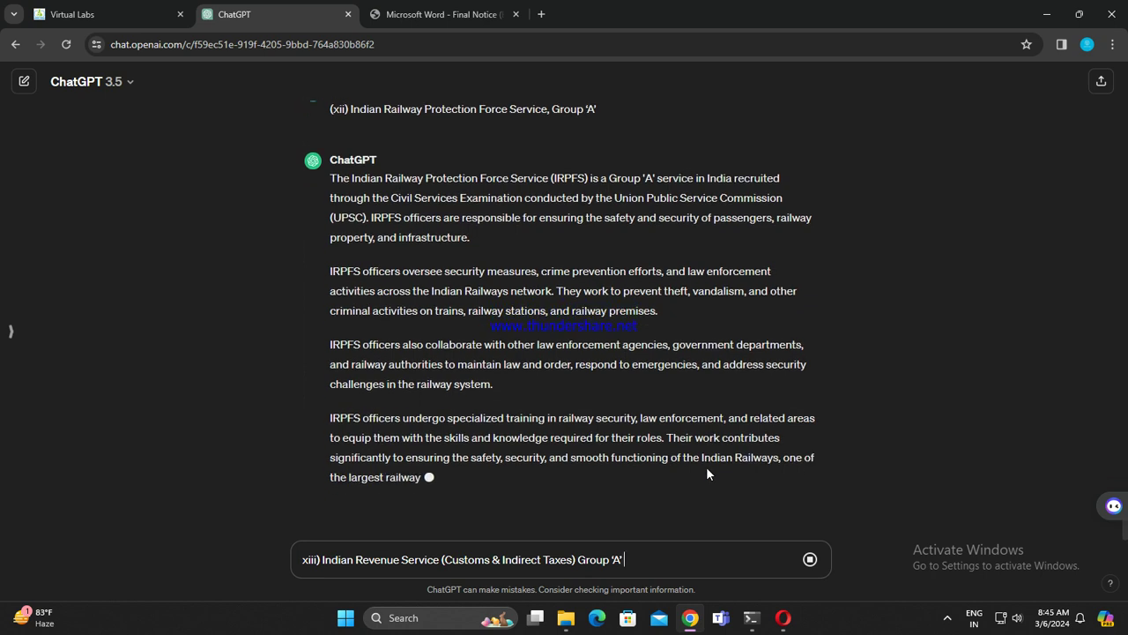
# Step: Send the Customs & Indirect Taxes question, type the (xiv) Income Tax line, and copy it from the PDF
pyautogui.press('Return')
pyautogui.write("xiv) Indian Revenue Service (Income Tax) Group 'A")
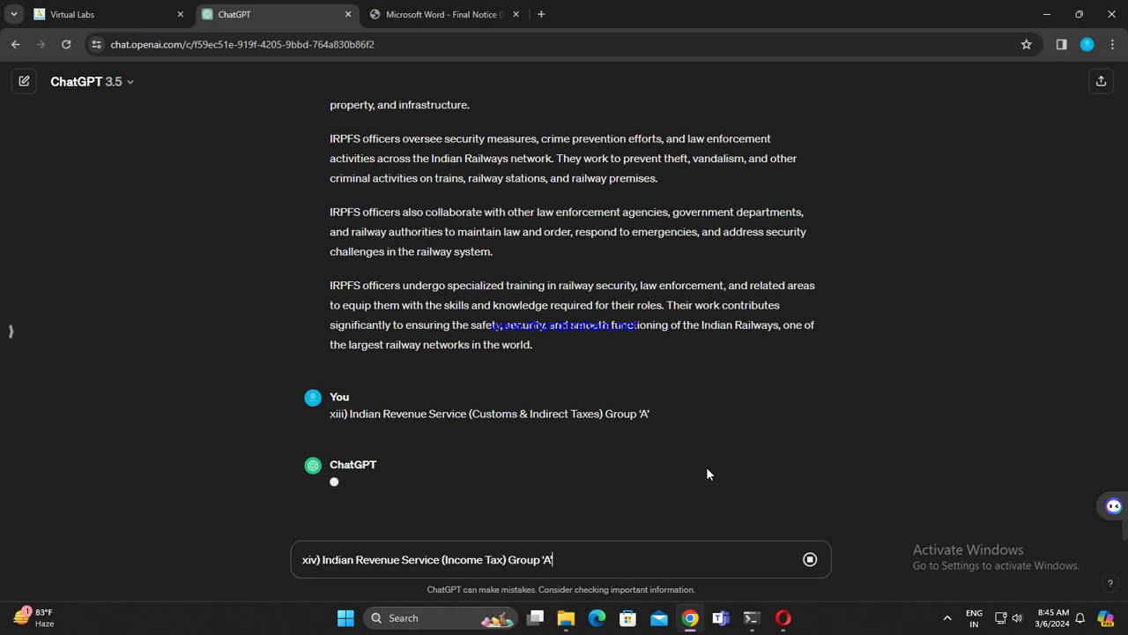
pyautogui.click(441, 14)
pyautogui.scroll(-3, 419, 377)
pyautogui.scroll(2, 389, 197)
pyautogui.moveTo(394, 178); pyautogui.dragTo(708, 178)
pyautogui.hotkey('ctrl', 'c')
pyautogui.click(234, 14)
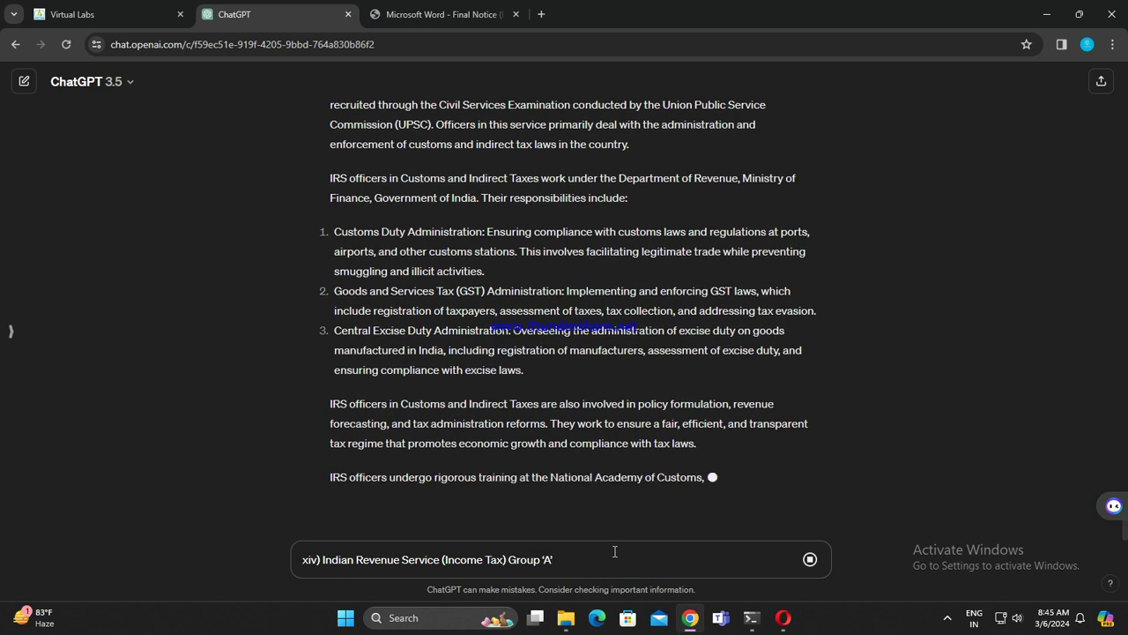
# Step: Finish the Income Tax prompt with a closing quote, send it, and paste the (xv) Indian Trade Service line
pyautogui.write("'")
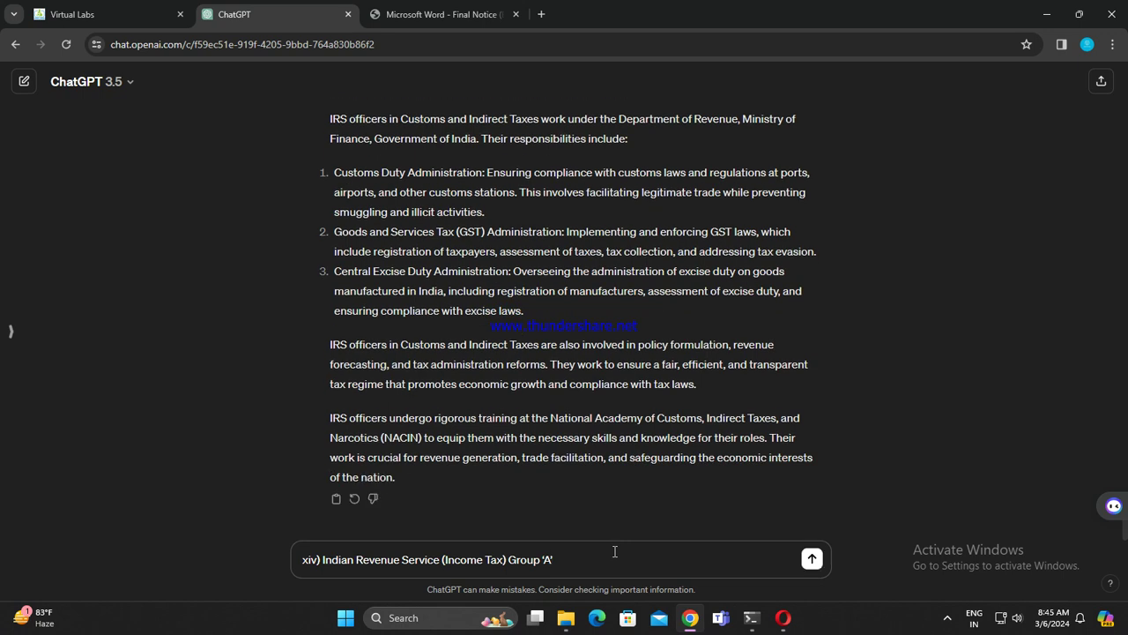
pyautogui.press('Return')
pyautogui.hotkey('ctrl', 'v')
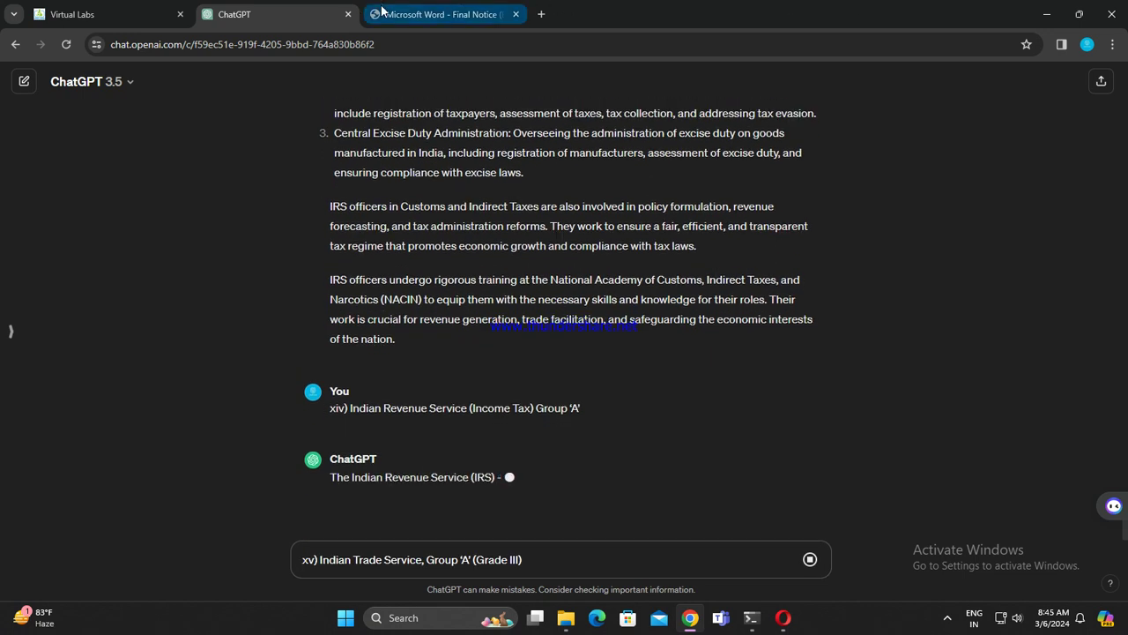
# Step: Copy the (xvi) Indian Railway Management Service line, send the Indian Trade Service question, paste it next
pyautogui.click(461, 10)
pyautogui.moveTo(380, 199); pyautogui.dragTo(740, 199)
pyautogui.hotkey('ctrl', 'c')
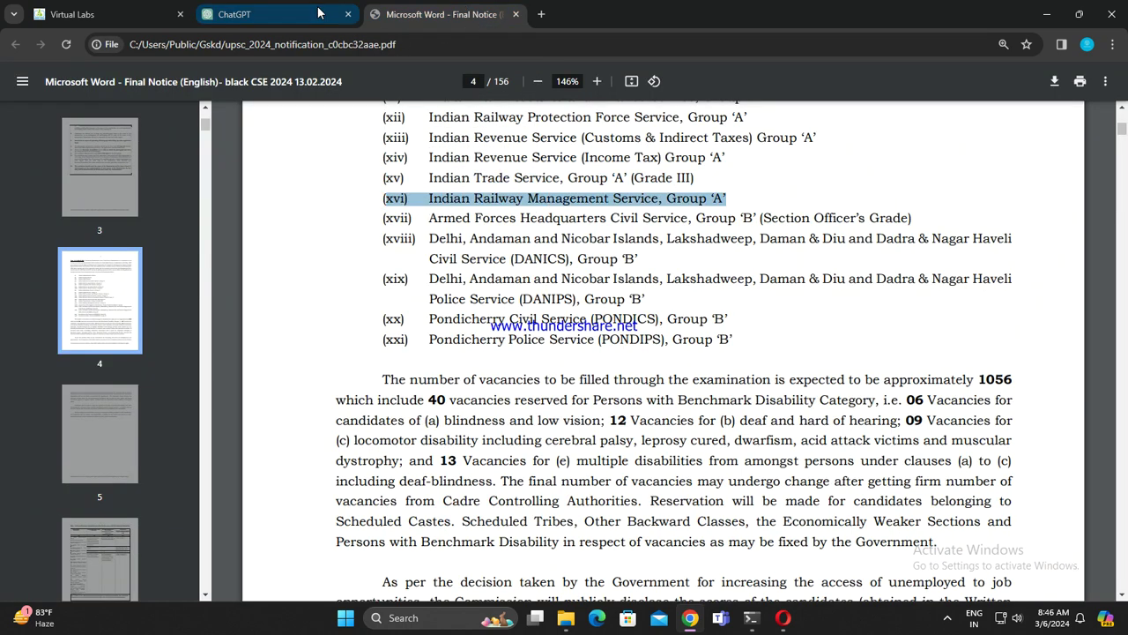
pyautogui.click(264, 14)
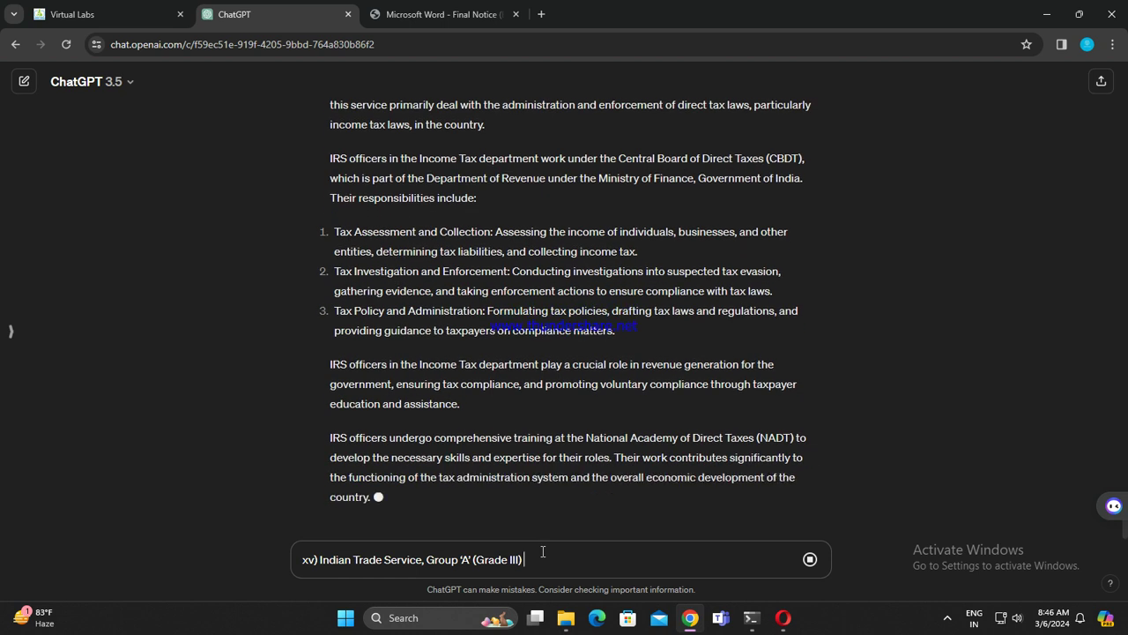
pyautogui.press('Return')
pyautogui.hotkey('ctrl', 'v')
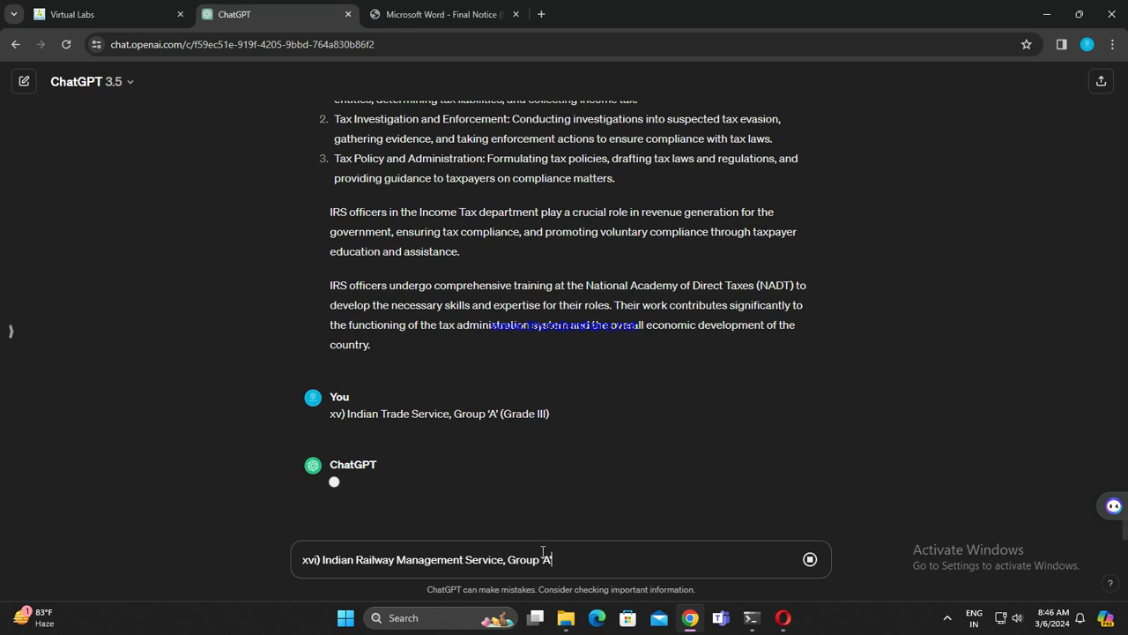
# Step: Copy the (xvii) Armed Forces Headquarters Civil Service line from the UPSC notice PDF
pyautogui.click(380, 11)
pyautogui.moveTo(380, 221); pyautogui.dragTo(912, 211)
pyautogui.hotkey('ctrl', 'c')
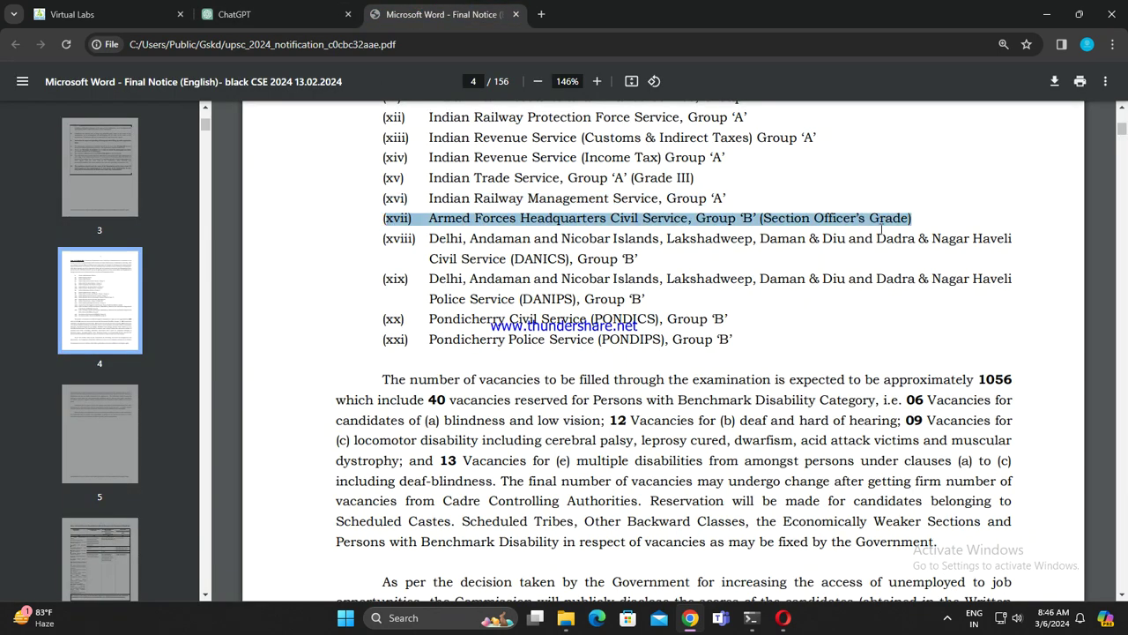
pyautogui.click(235, 14)
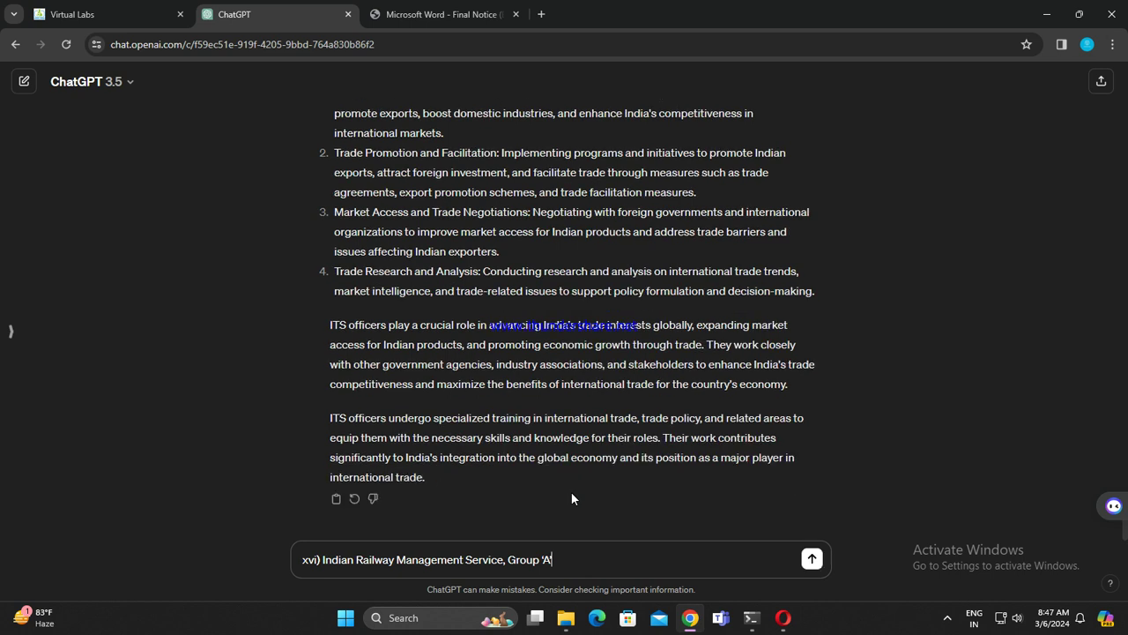
# Step: Send the Indian Railway Management Service question and paste the Armed Forces Headquarters line next
pyautogui.press('Return')
pyautogui.hotkey('ctrl', 'v')
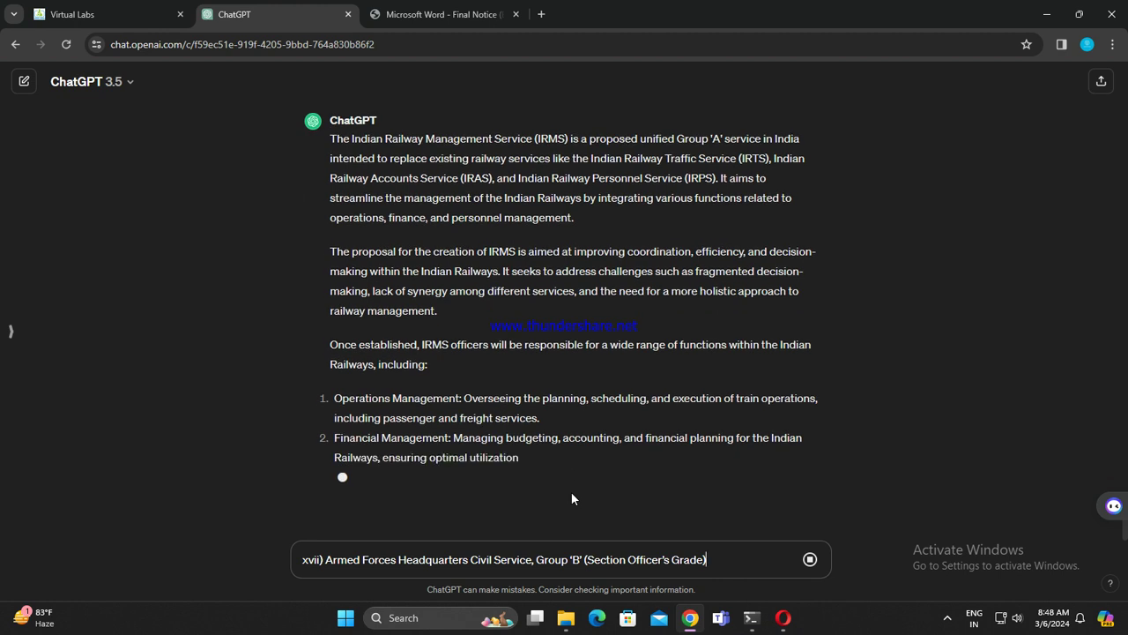
# Step: Copy the (xviii) DANICS line, send the Armed Forces Headquarters question, and paste DANICS next
pyautogui.click(419, 15)
pyautogui.moveTo(373, 235); pyautogui.dragTo(654, 260)
pyautogui.hotkey('ctrl', 'c')
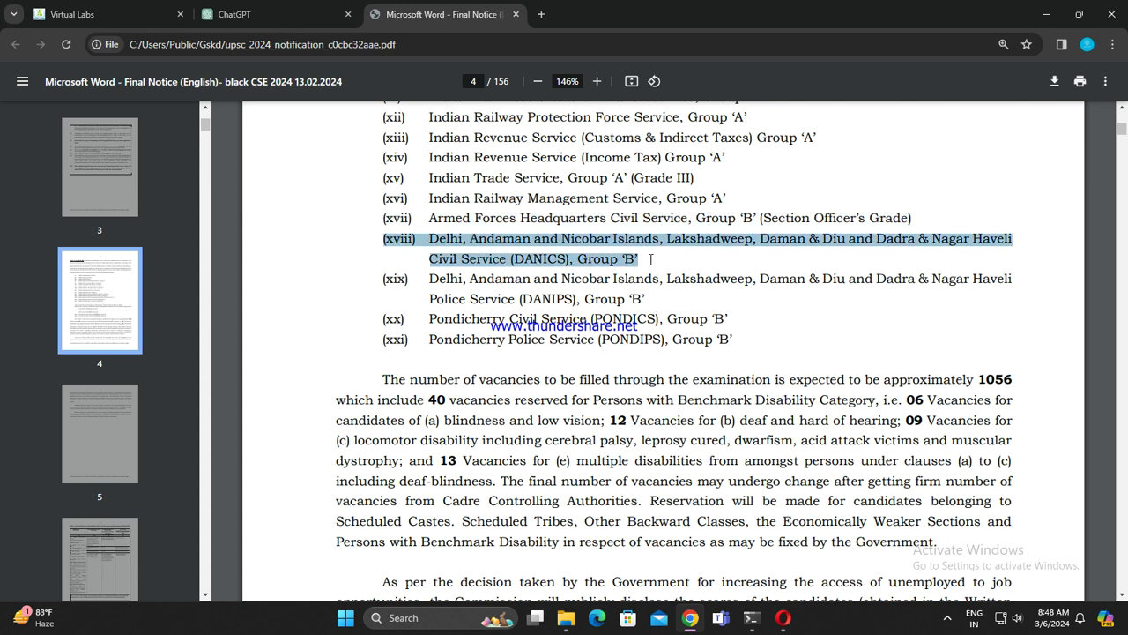
pyautogui.click(234, 14)
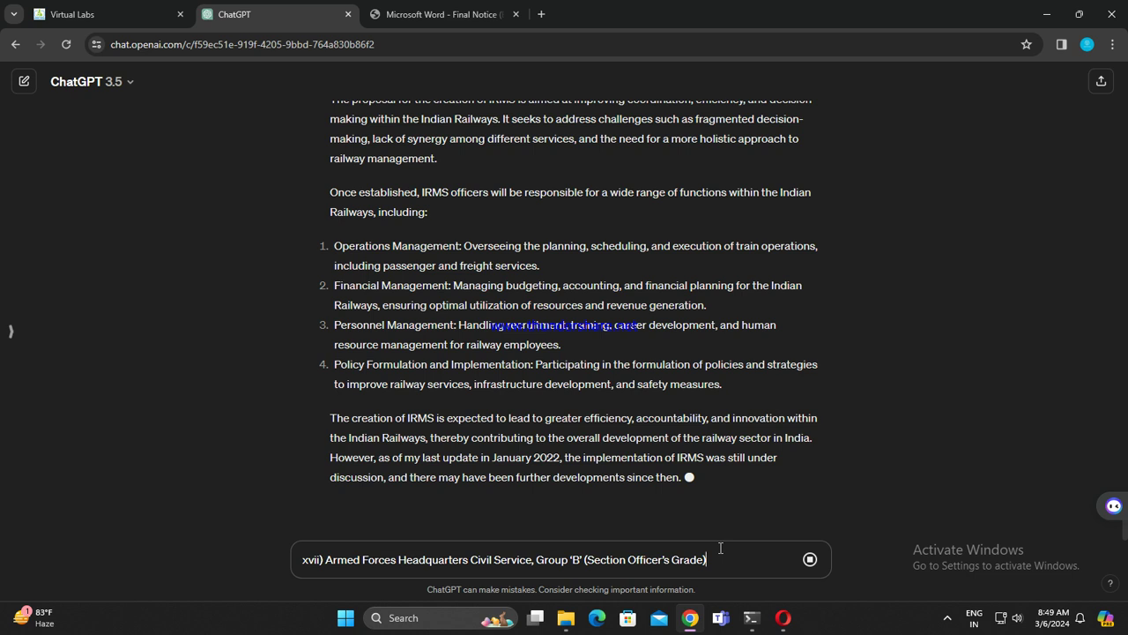
pyautogui.press('Return')
pyautogui.hotkey('ctrl', 'v')
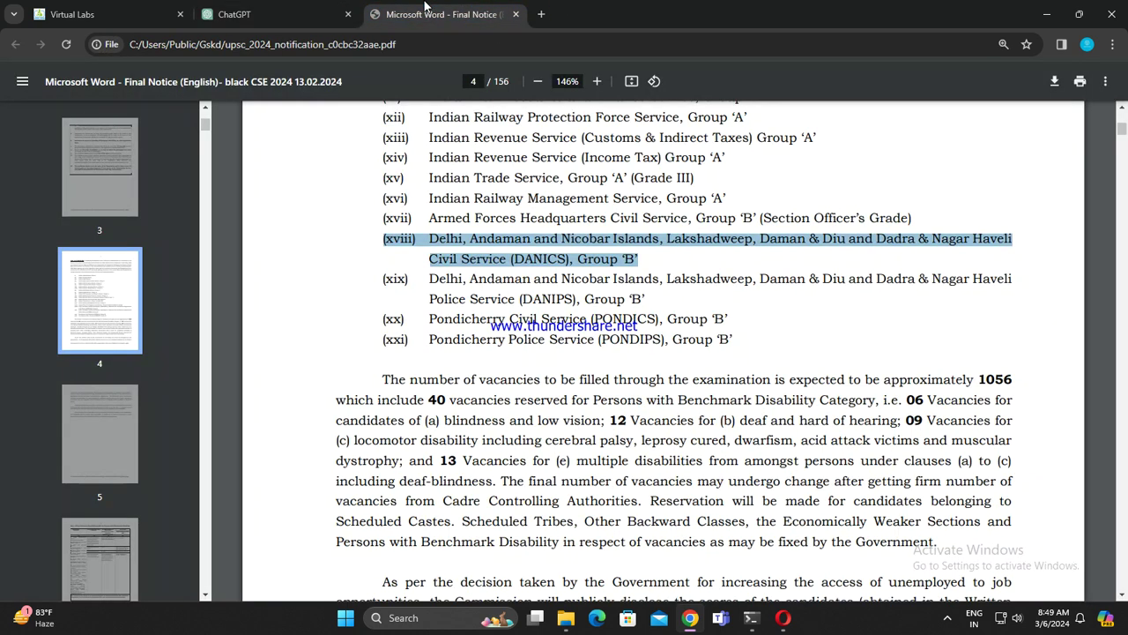
# Step: Copy the (xix) DANIPS line, send the DANICS question, and paste DANIPS as the next prompt
pyautogui.click(440, 14)
pyautogui.moveTo(376, 279); pyautogui.dragTo(656, 292)
pyautogui.hotkey('ctrl', 'c')
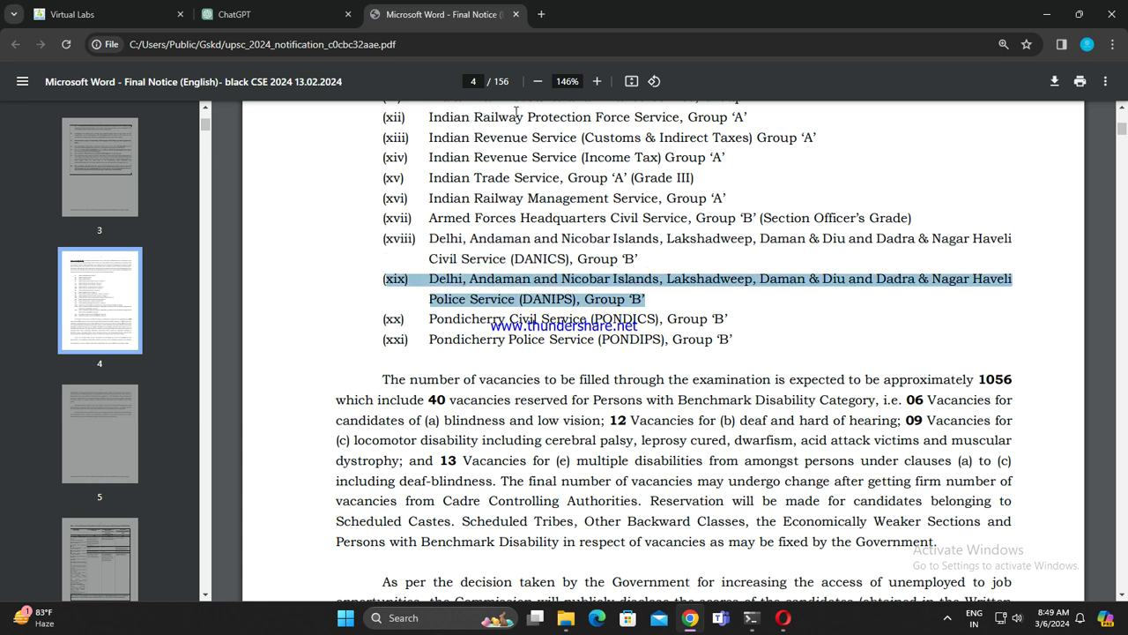
pyautogui.click(256, 14)
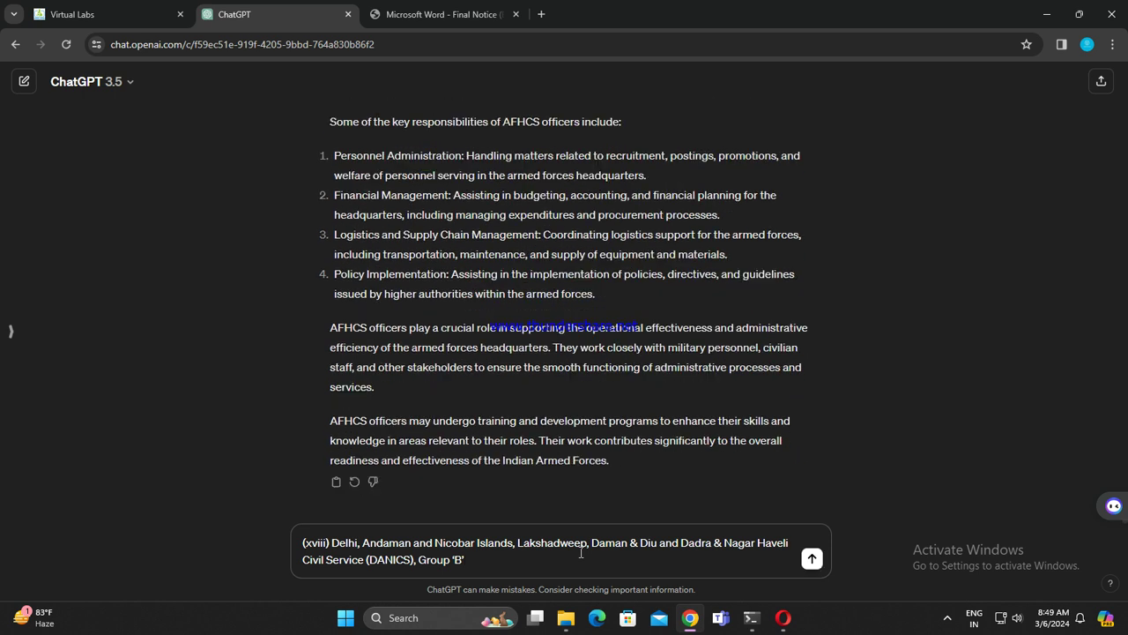
pyautogui.press('Return')
pyautogui.hotkey('ctrl', 'v')
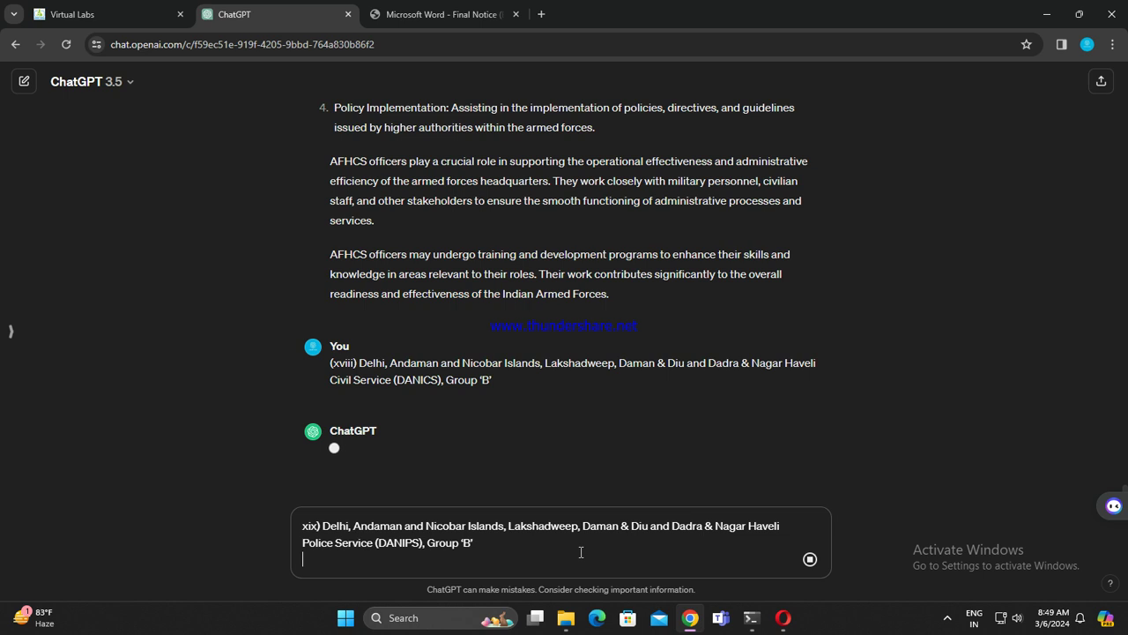
# Step: Copy the (xx) PONDICS service line from the UPSC notice PDF
pyautogui.click(441, 14)
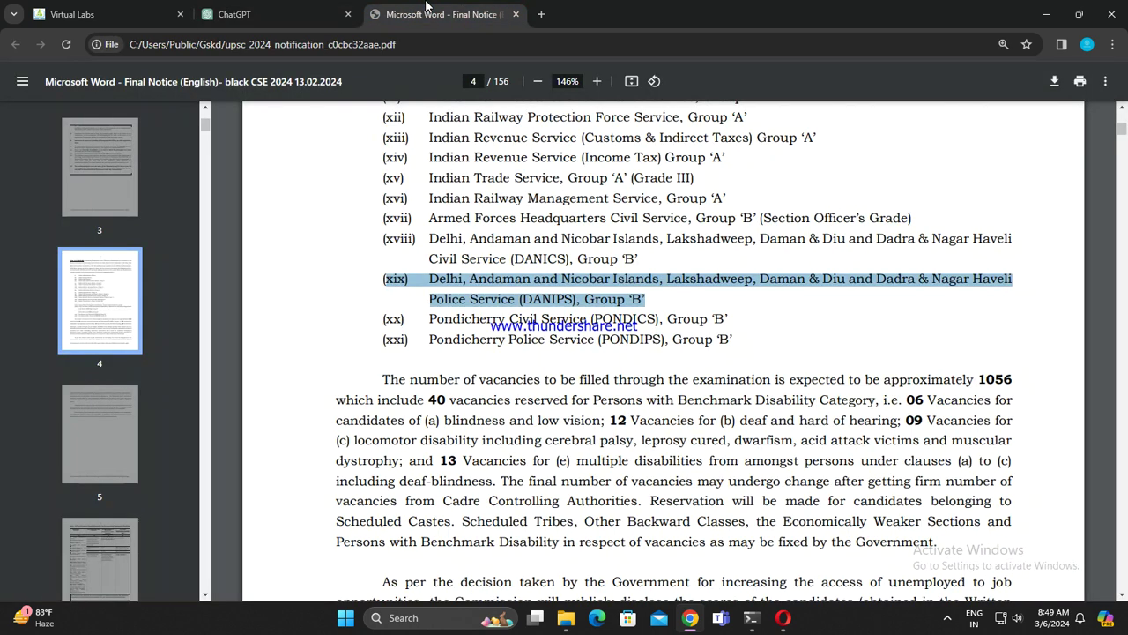
pyautogui.moveTo(381, 318); pyautogui.dragTo(727, 314)
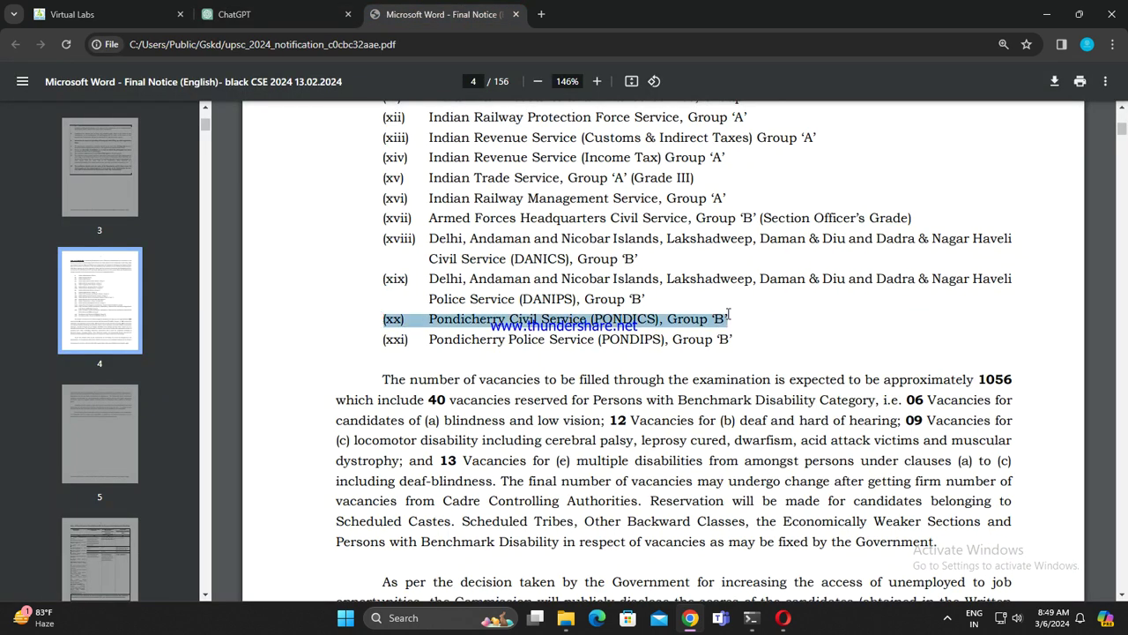
pyautogui.click(233, 14)
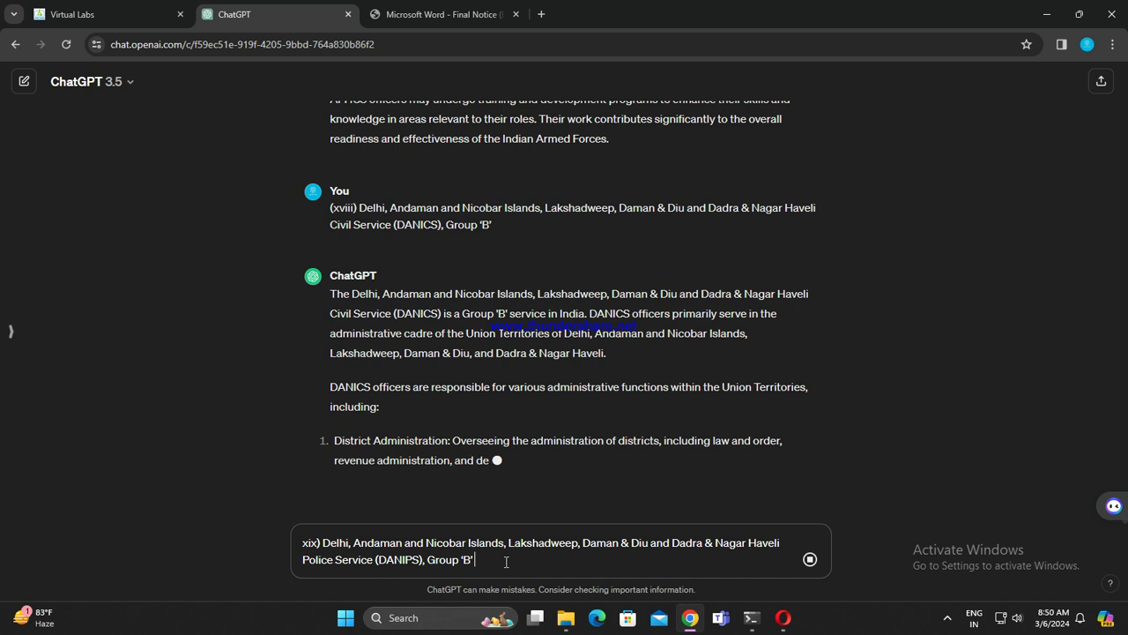
# Step: Search Google for 'poorvikulu in engilsh' to get its English meaning, Ancestors
pyautogui.click(541, 14)
pyautogui.write('poorv')
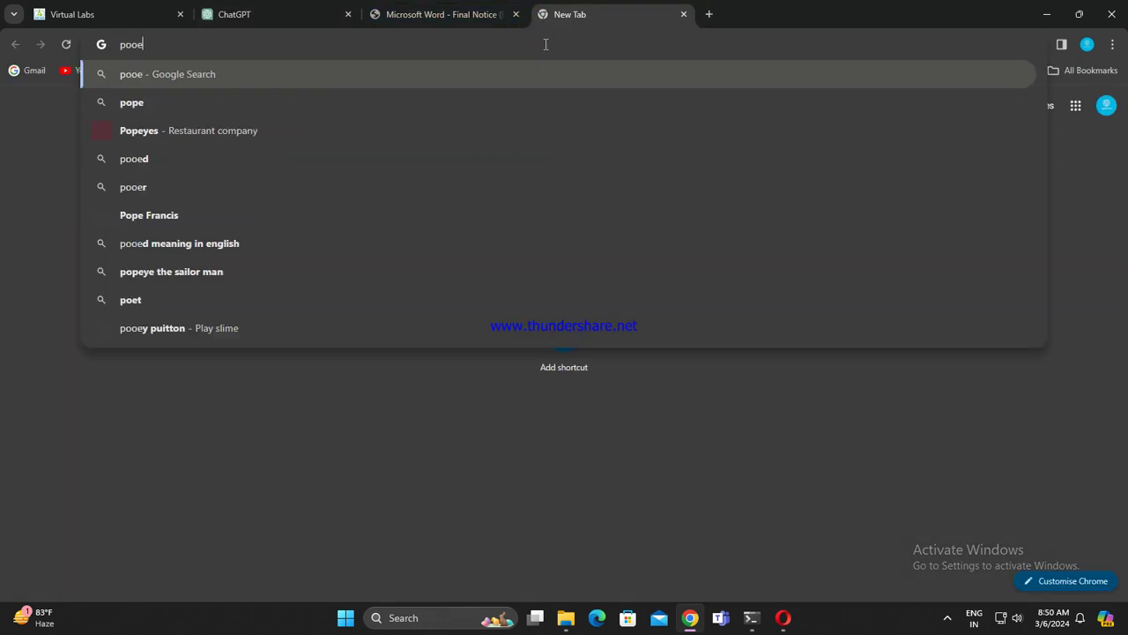
pyautogui.write('ikul')
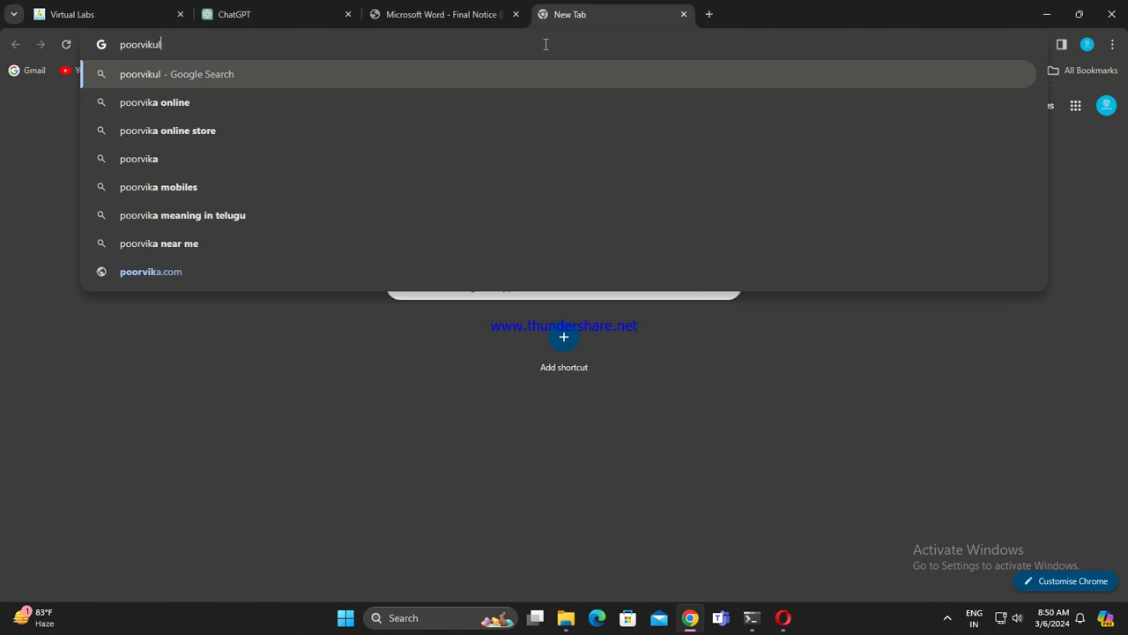
pyautogui.write('u in e')
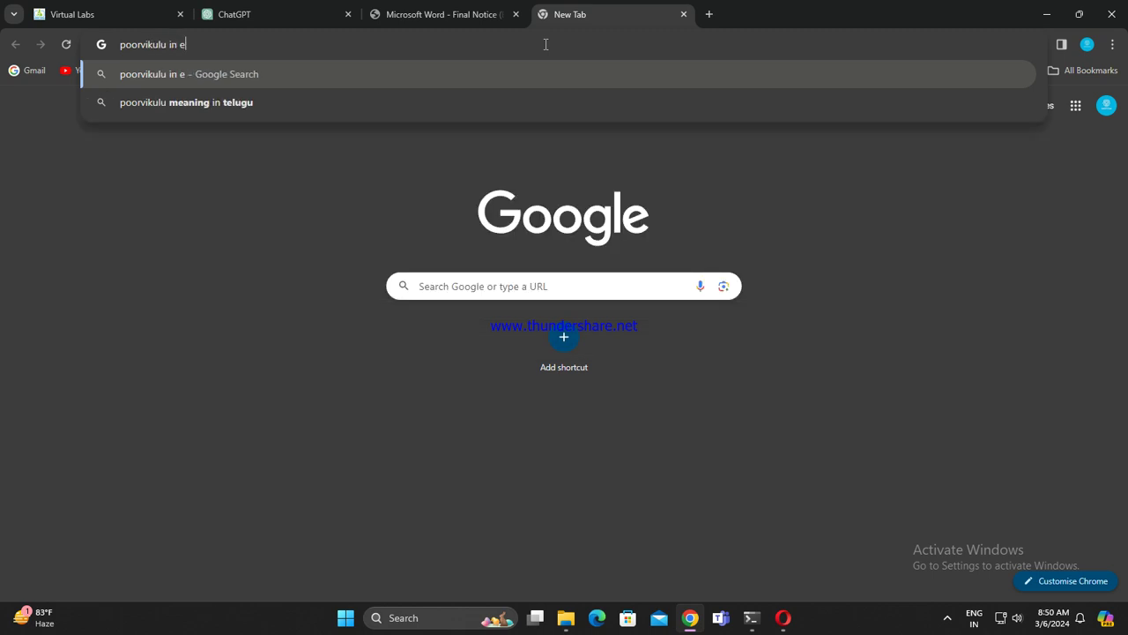
pyautogui.write('ngilsh')
pyautogui.press('Return')
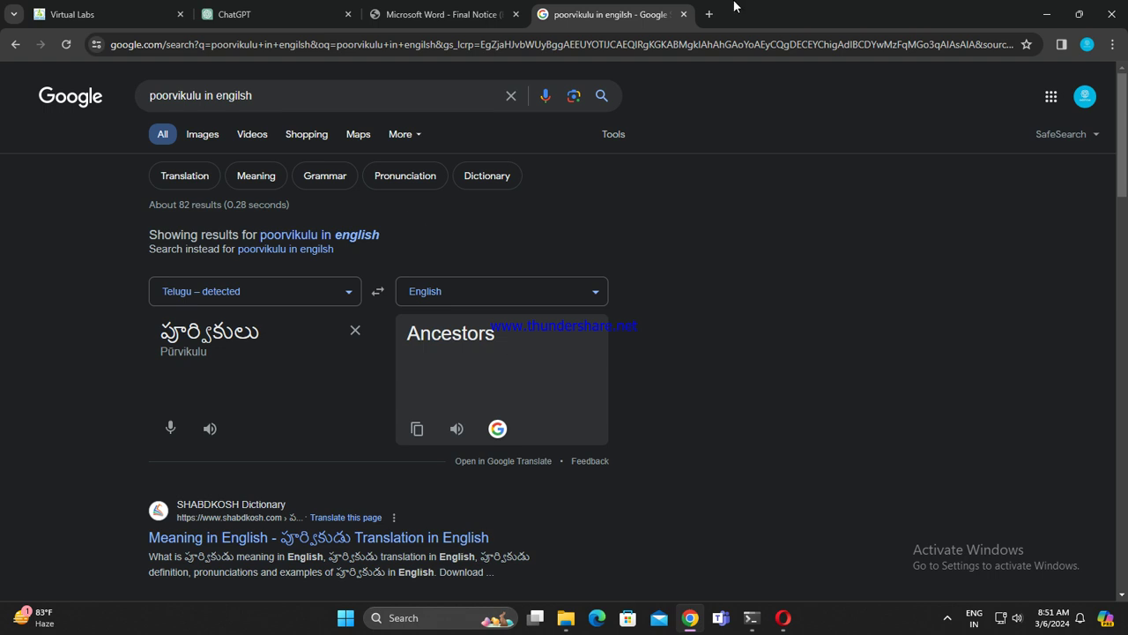
# Step: Close the translation tab and send the DANIPS question to ChatGPT
pyautogui.click(683, 14)
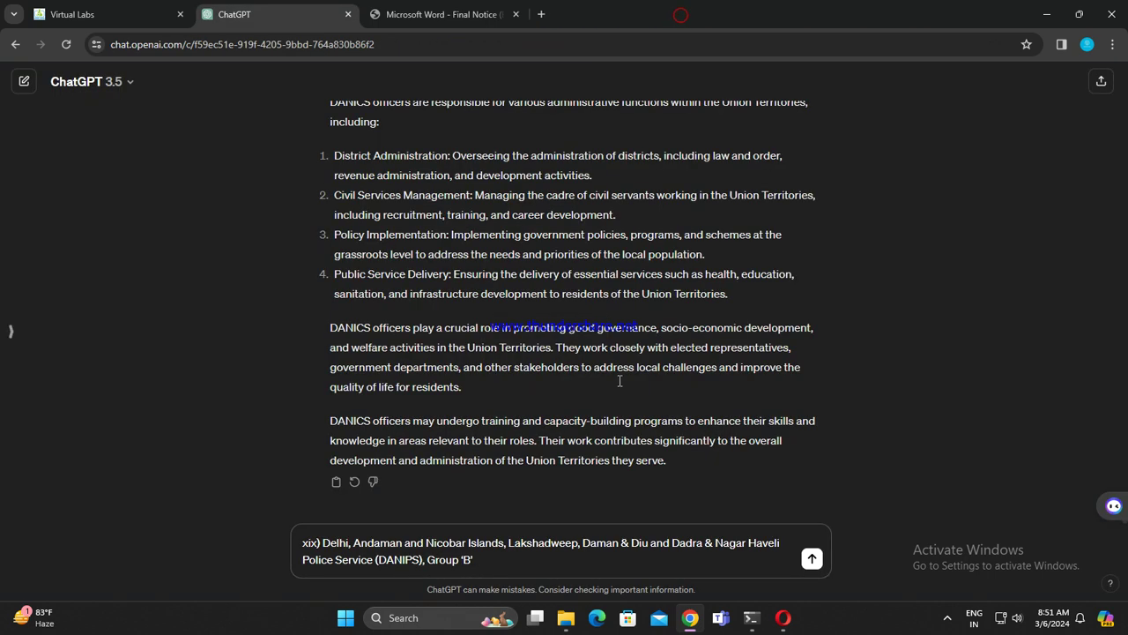
pyautogui.click(812, 559)
pyautogui.click(445, 14)
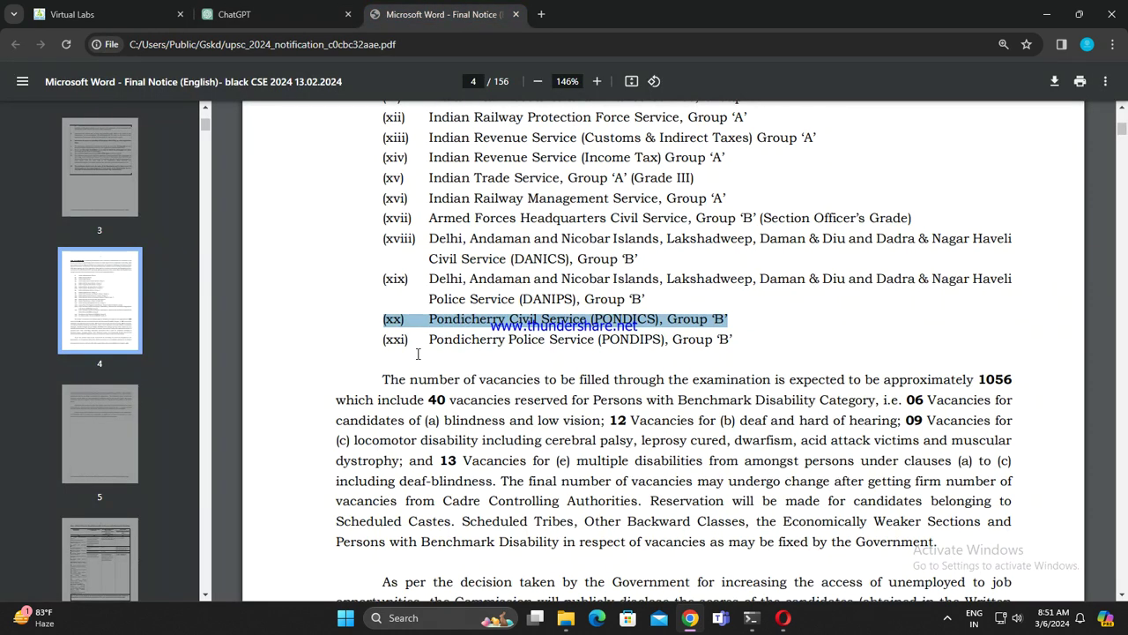
pyautogui.moveTo(384, 345); pyautogui.dragTo(735, 346)
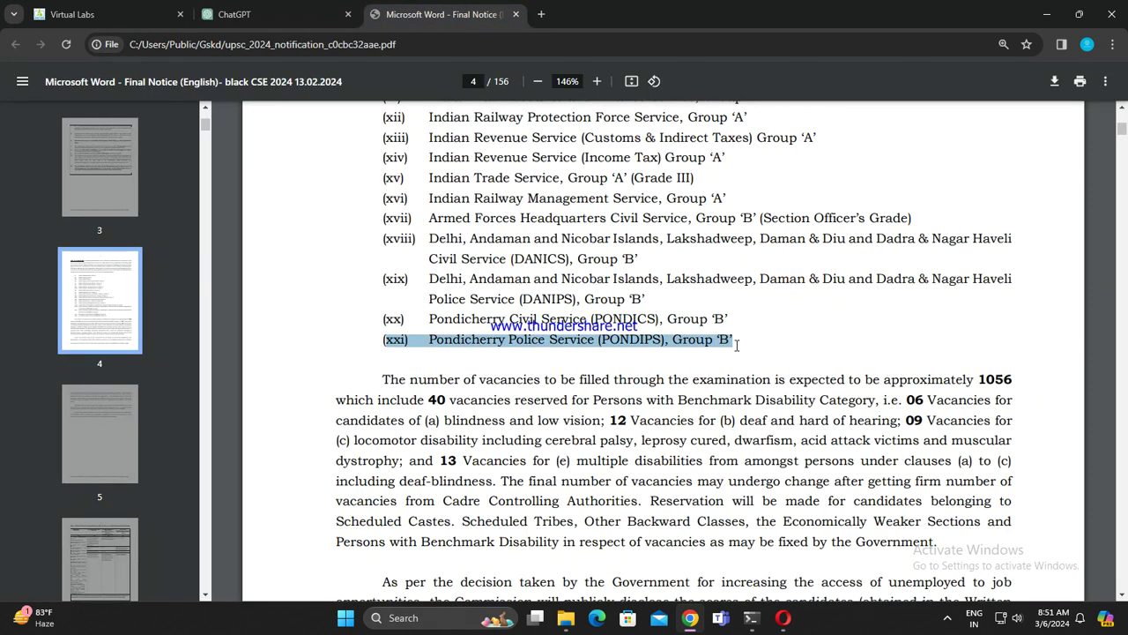
pyautogui.click(255, 14)
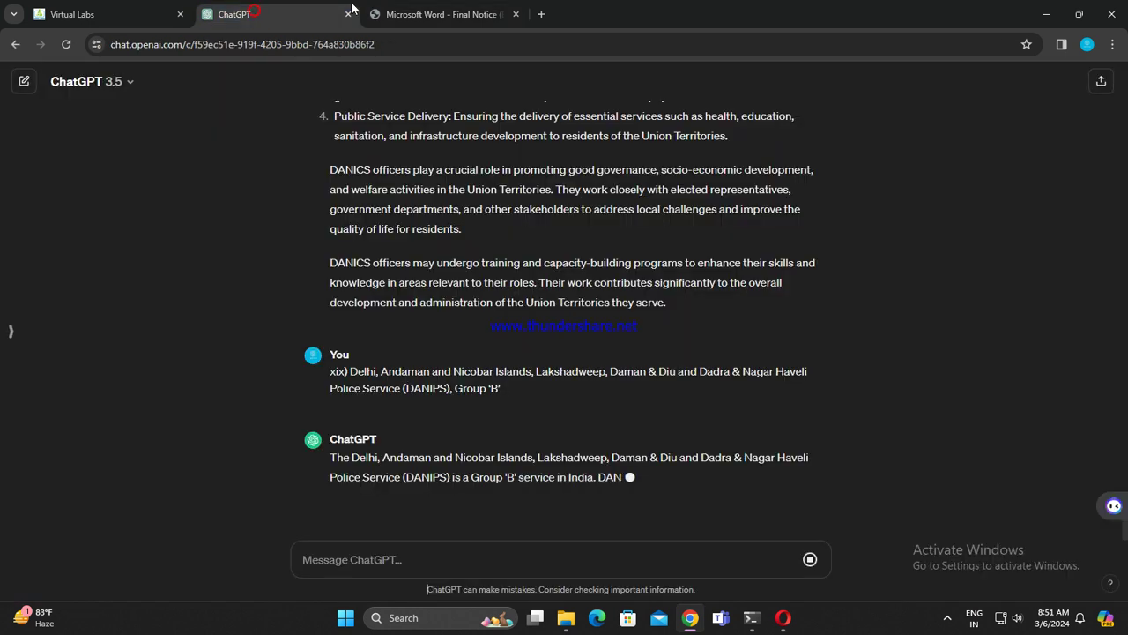
# Step: Copy the (xx) Pondicherry Civil Service (PONDICS) line and paste it into ChatGPT's message box
pyautogui.click(458, 9)
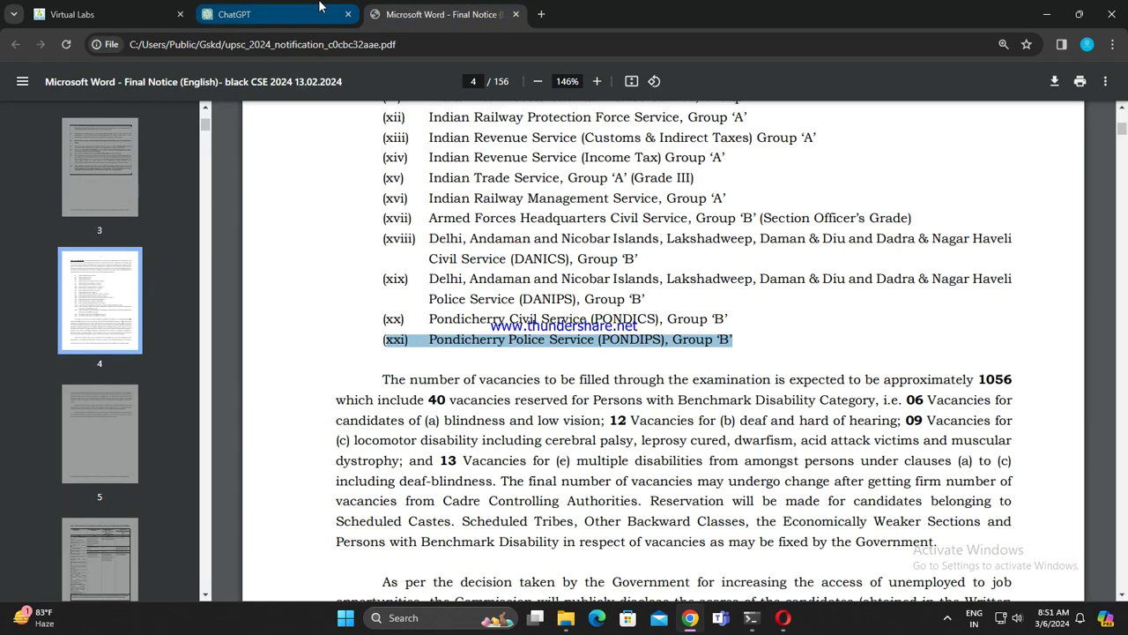
pyautogui.click(317, 10)
pyautogui.click(441, 14)
pyautogui.moveTo(382, 319); pyautogui.dragTo(728, 319)
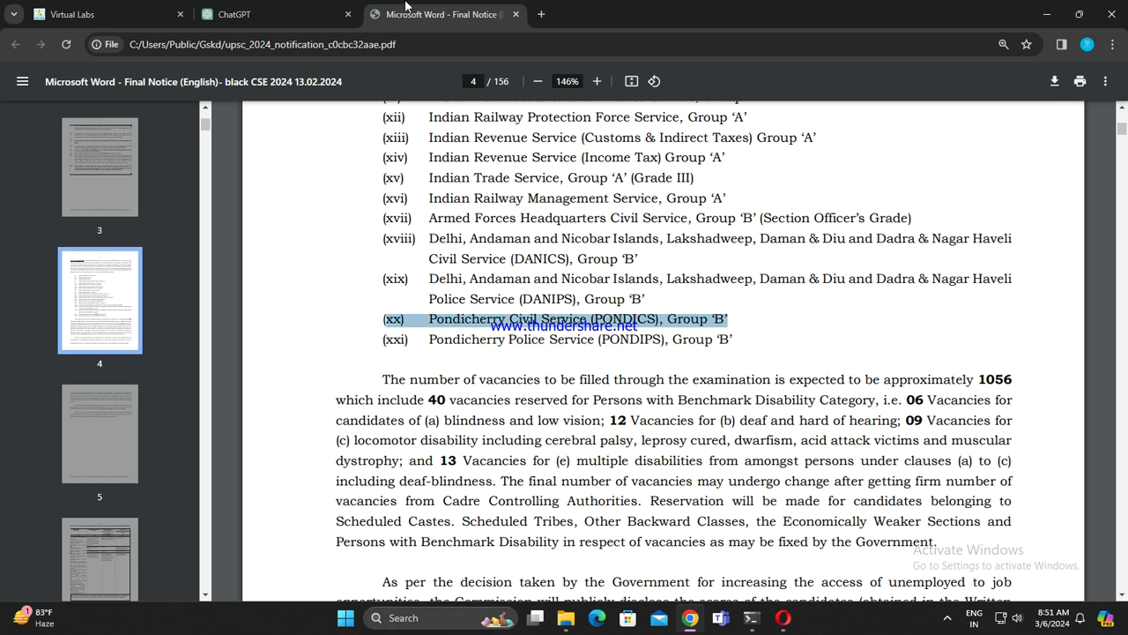
pyautogui.hotkey('ctrl', 'c')
pyautogui.click(317, 13)
pyautogui.hotkey('ctrl', 'v')
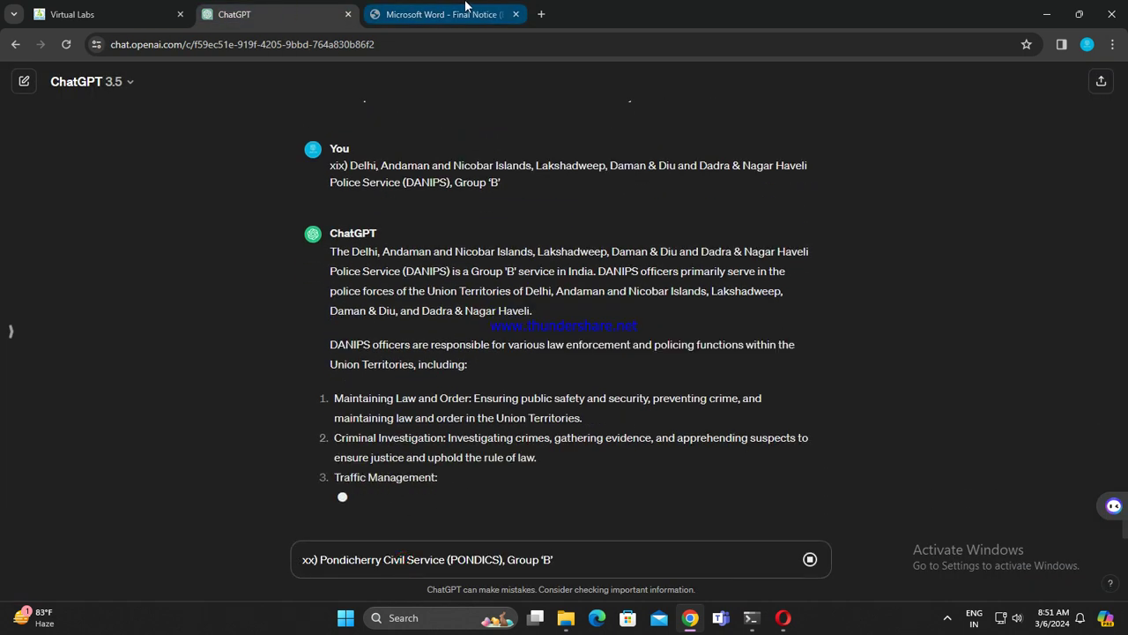
# Step: Select the (xxi) Pondicherry Police Service line in the PDF, then open a new tab
pyautogui.click(465, 10)
pyautogui.moveTo(378, 349); pyautogui.dragTo(743, 351)
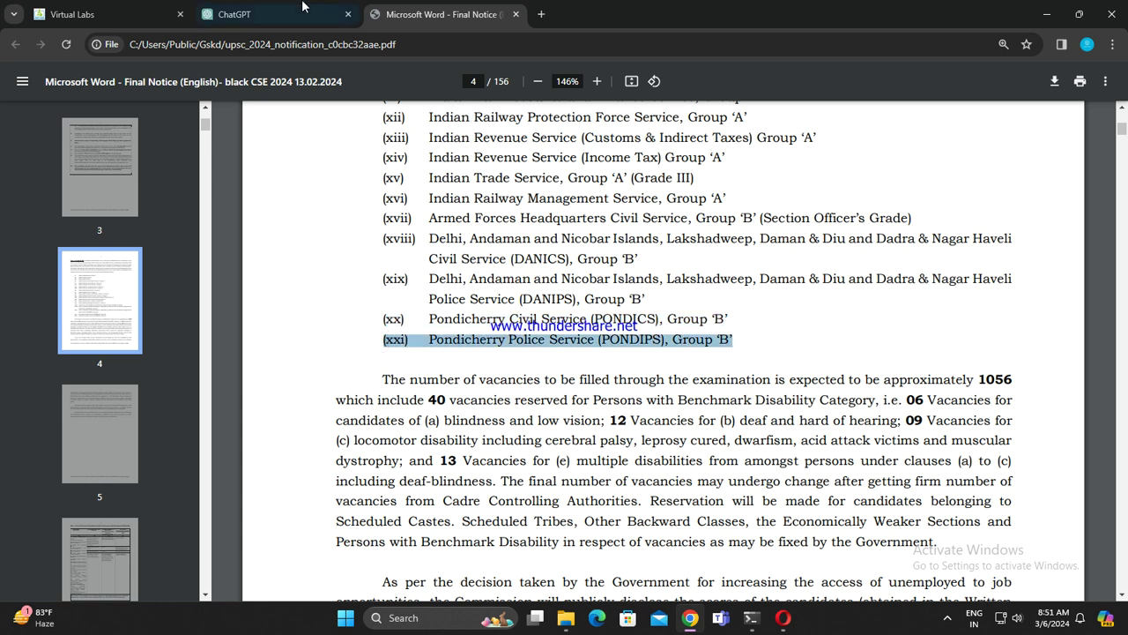
pyautogui.click(282, 12)
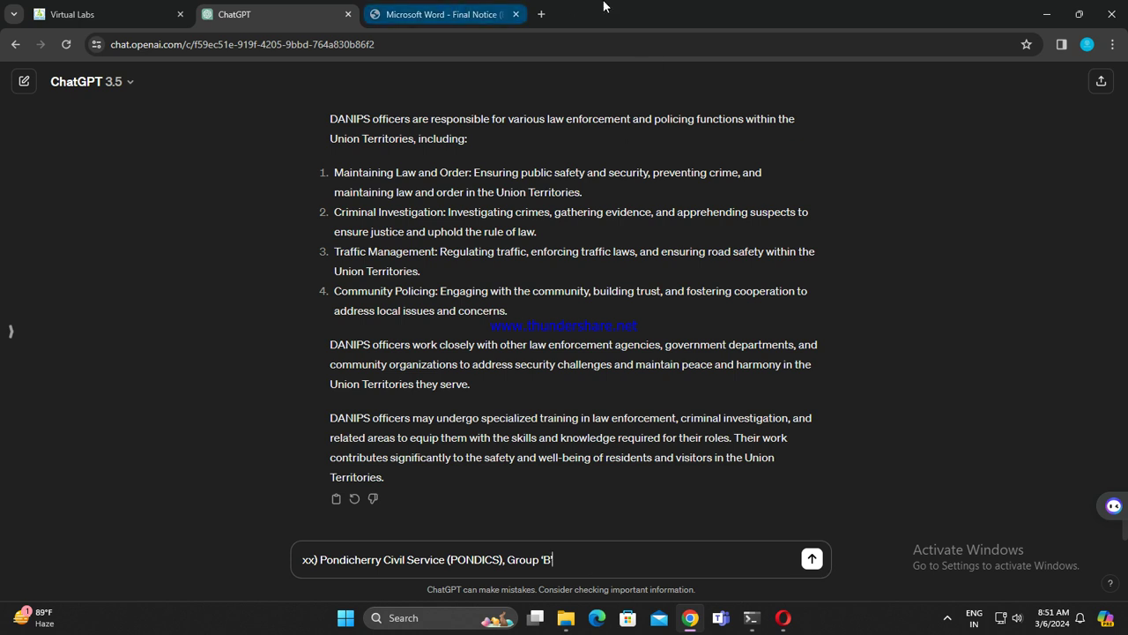
pyautogui.click(541, 14)
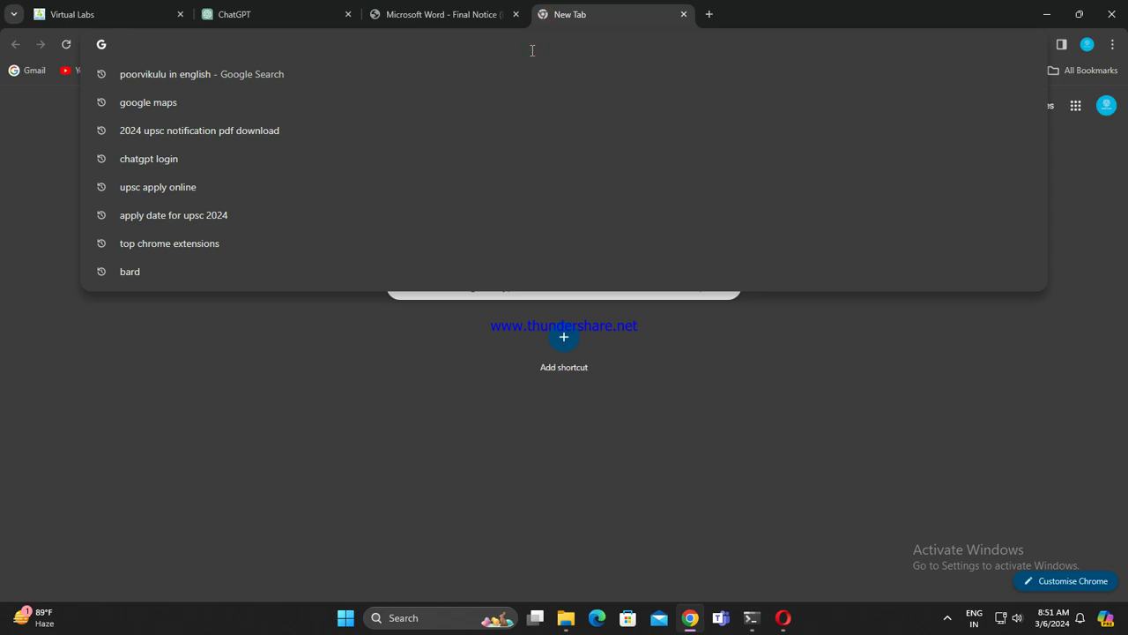
# Step: Search 'when big bang' and highlight the 13.8 billion years ago answer
pyautogui.write('when big bang')
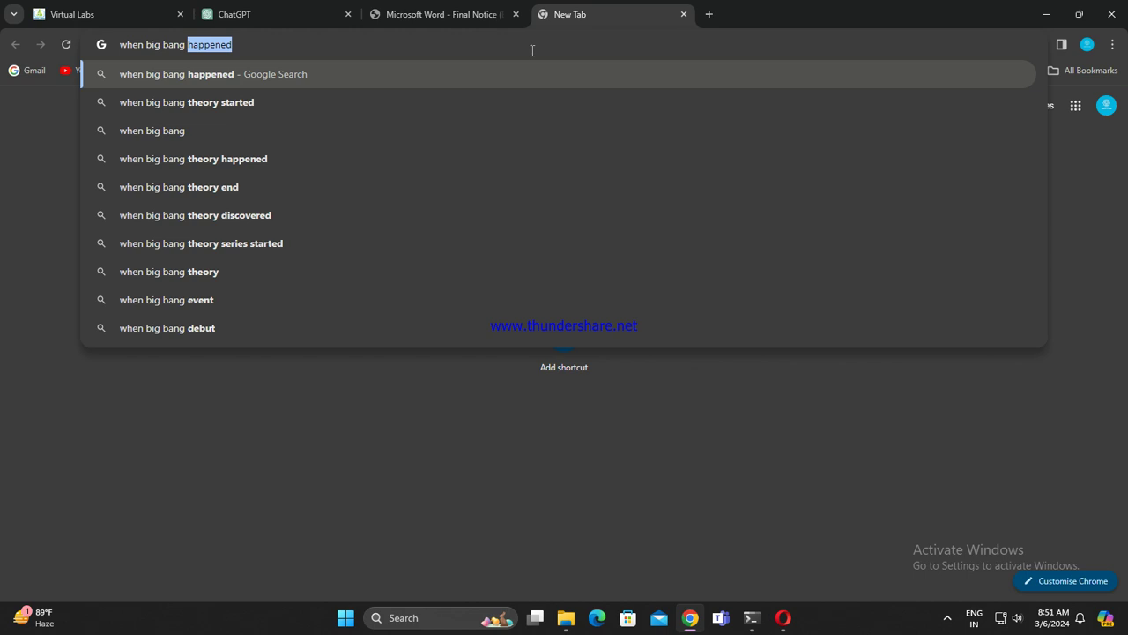
pyautogui.click(307, 84)
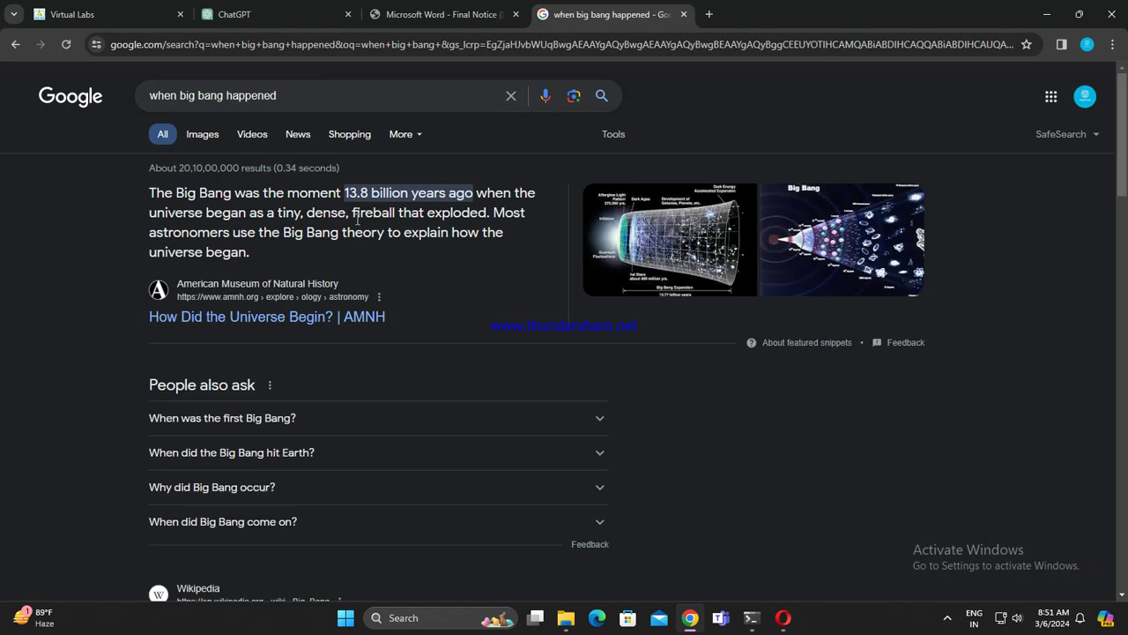
pyautogui.moveTo(352, 200); pyautogui.dragTo(490, 194)
pyautogui.click(357, 187)
pyautogui.moveTo(343, 193); pyautogui.dragTo(388, 198)
pyautogui.click(387, 198)
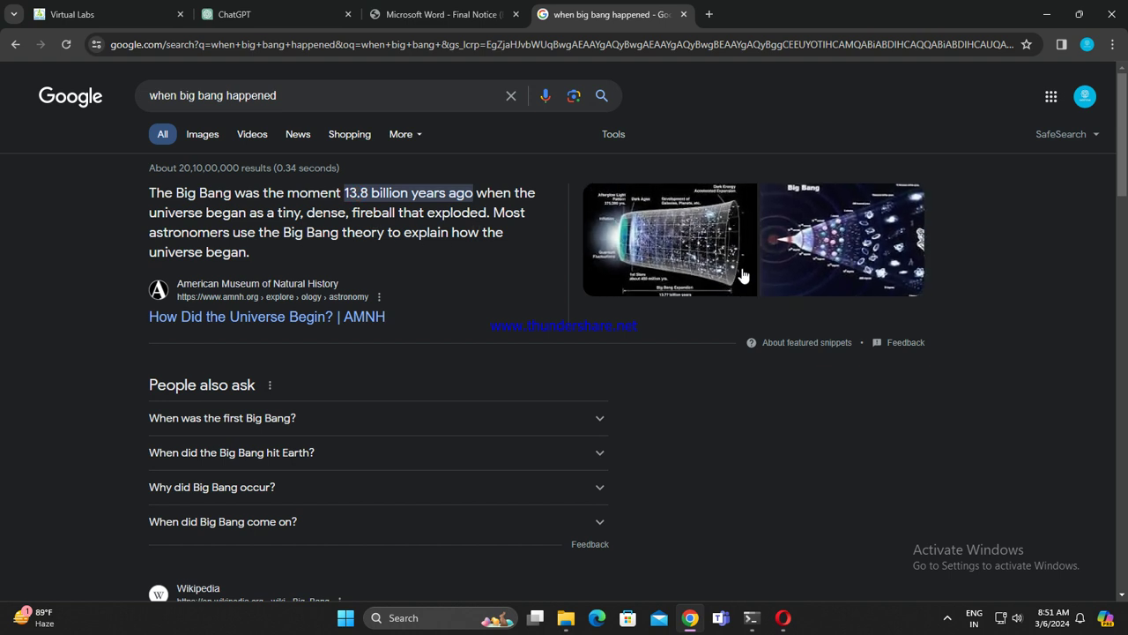
# Step: Close the search tab, send the PONDICS question, and paste the (xxi) PONDIPS line next
pyautogui.click(683, 15)
pyautogui.click(810, 557)
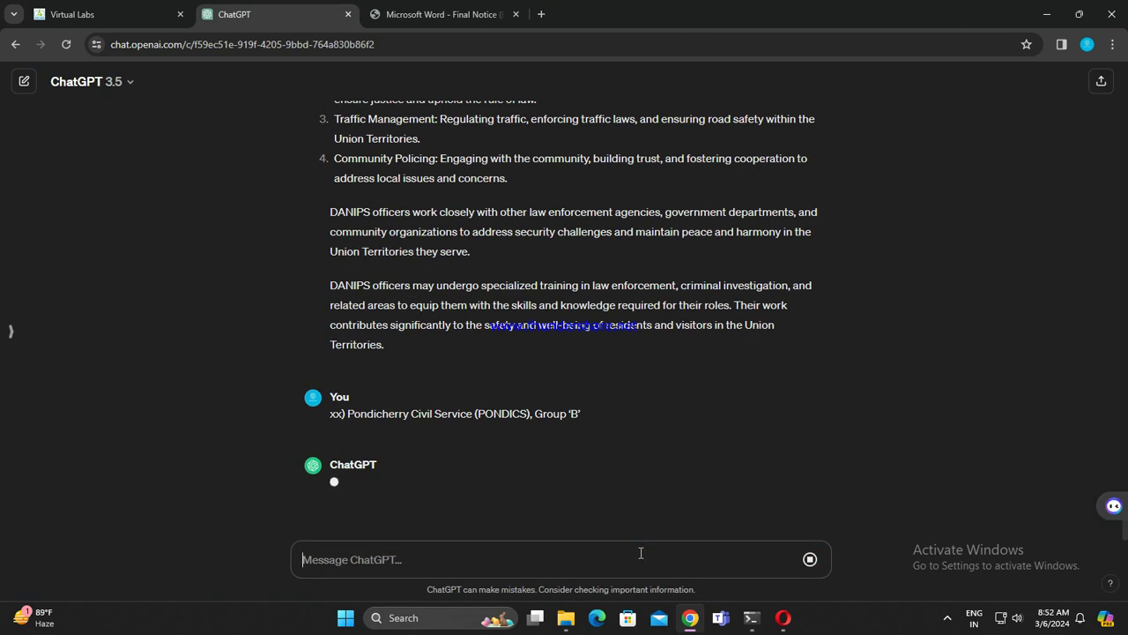
pyautogui.hotkey('ctrl', 'v')
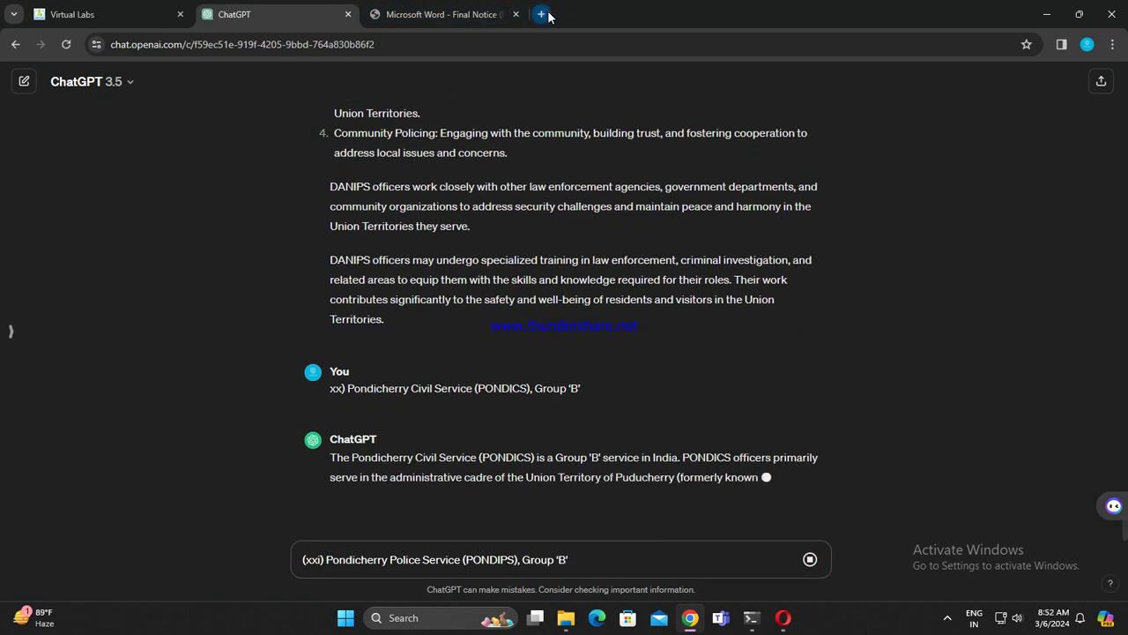
pyautogui.click(541, 15)
# Step: Search for the father of big bang theory, then return to the blank tab
pyautogui.write('fathe')
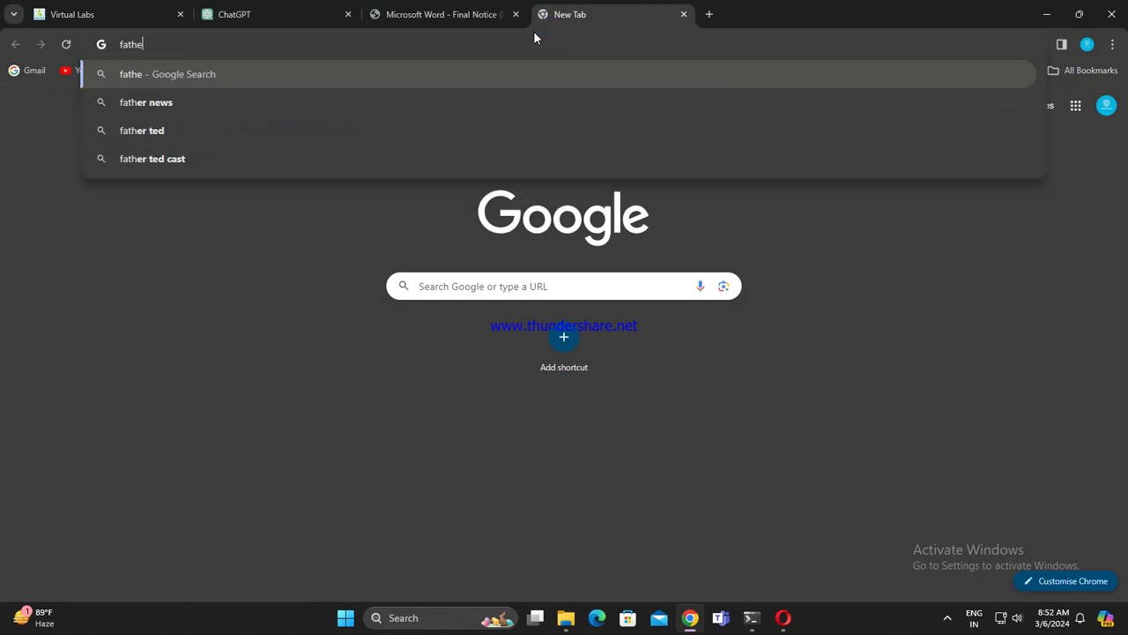
pyautogui.write('r of u')
pyautogui.press('BackSpace')
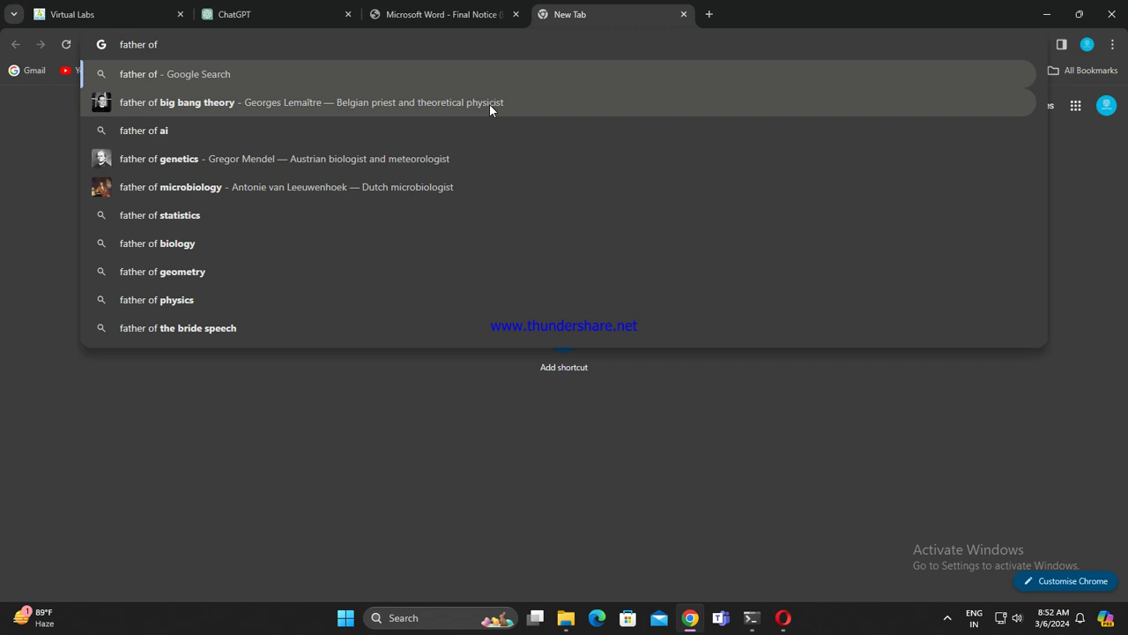
pyautogui.click(489, 104)
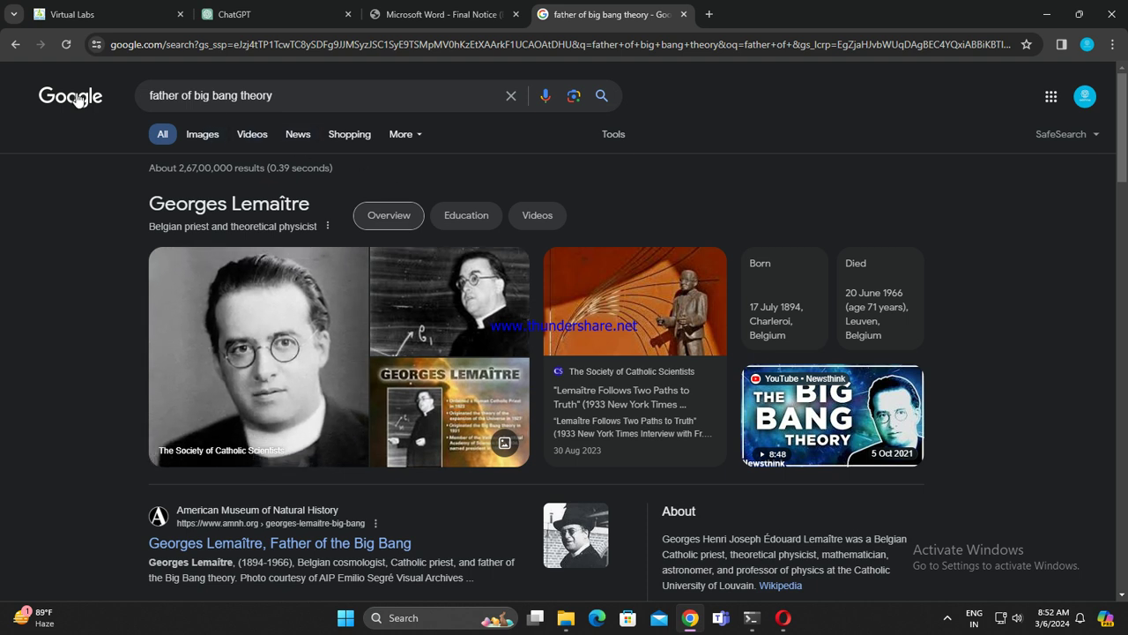
pyautogui.click(15, 44)
# Step: Search 'father of universe', then return to the blank tab
pyautogui.click(290, 46)
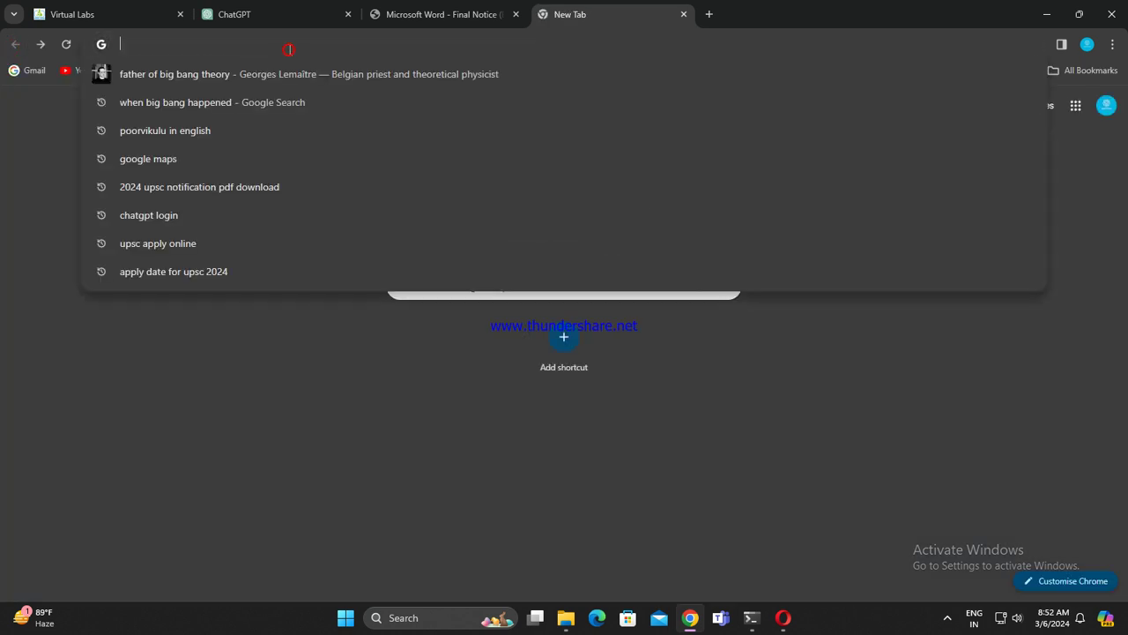
pyautogui.write('father of')
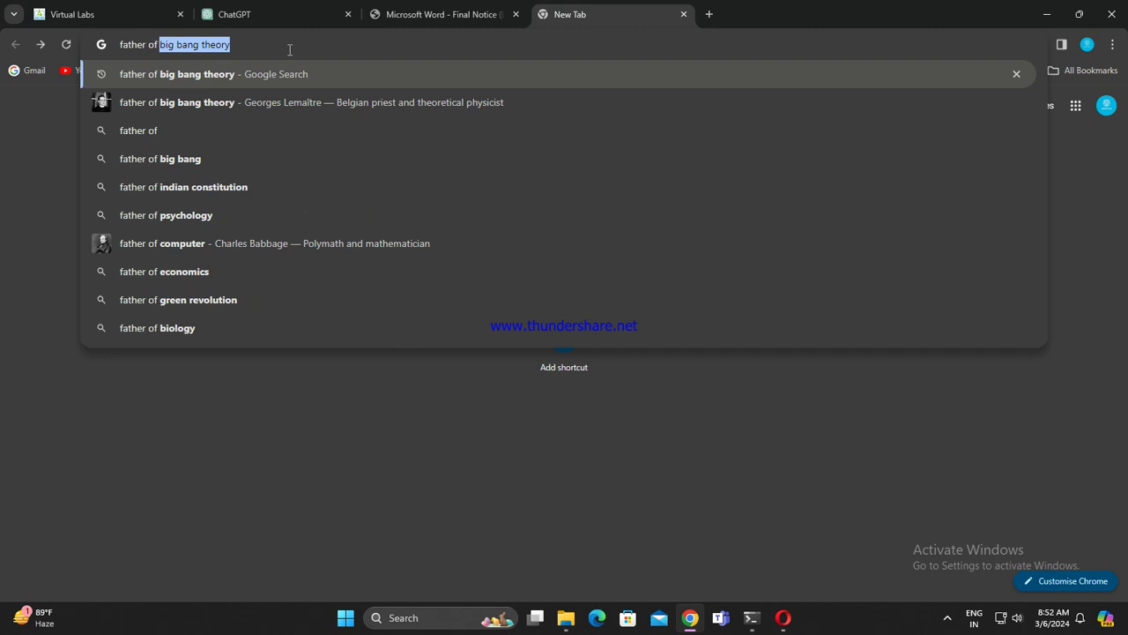
pyautogui.write(' u')
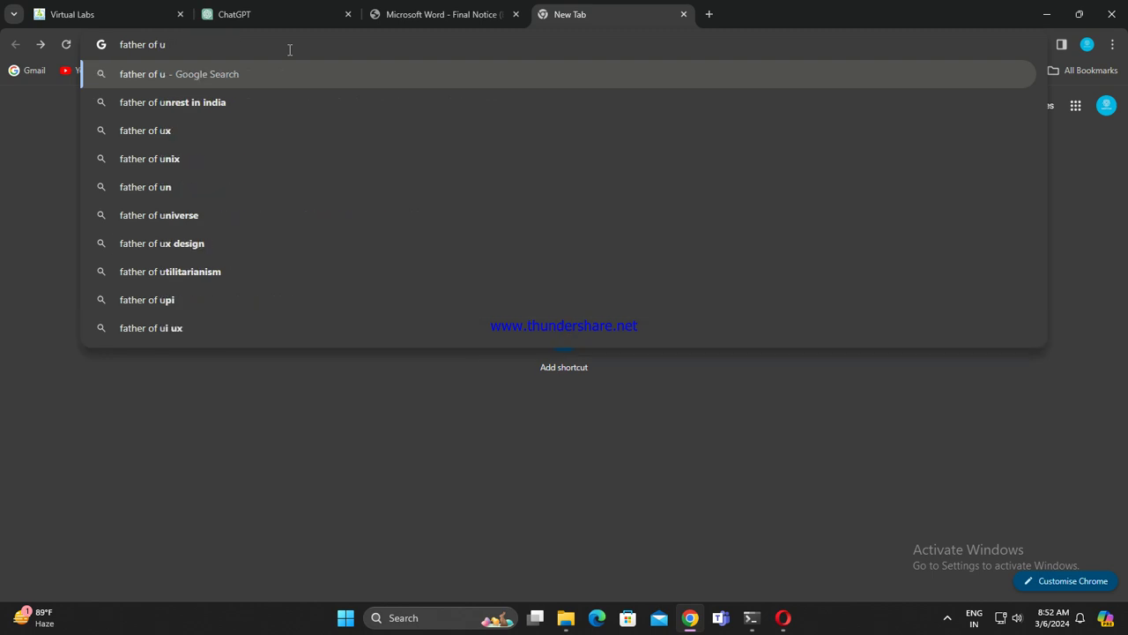
pyautogui.write('niverse')
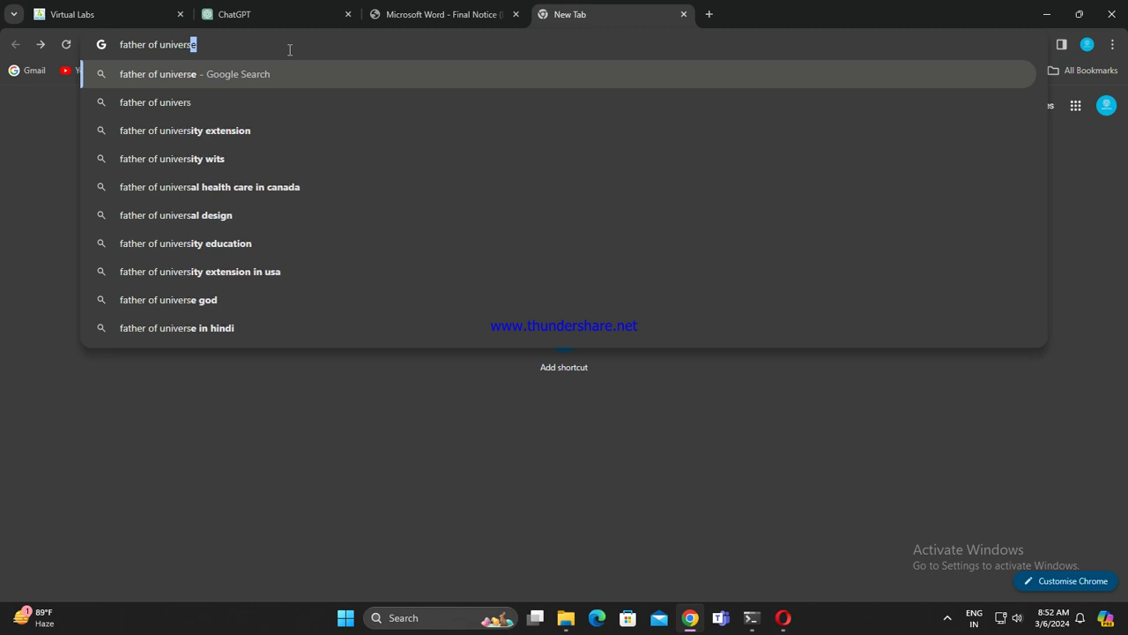
pyautogui.press('Return')
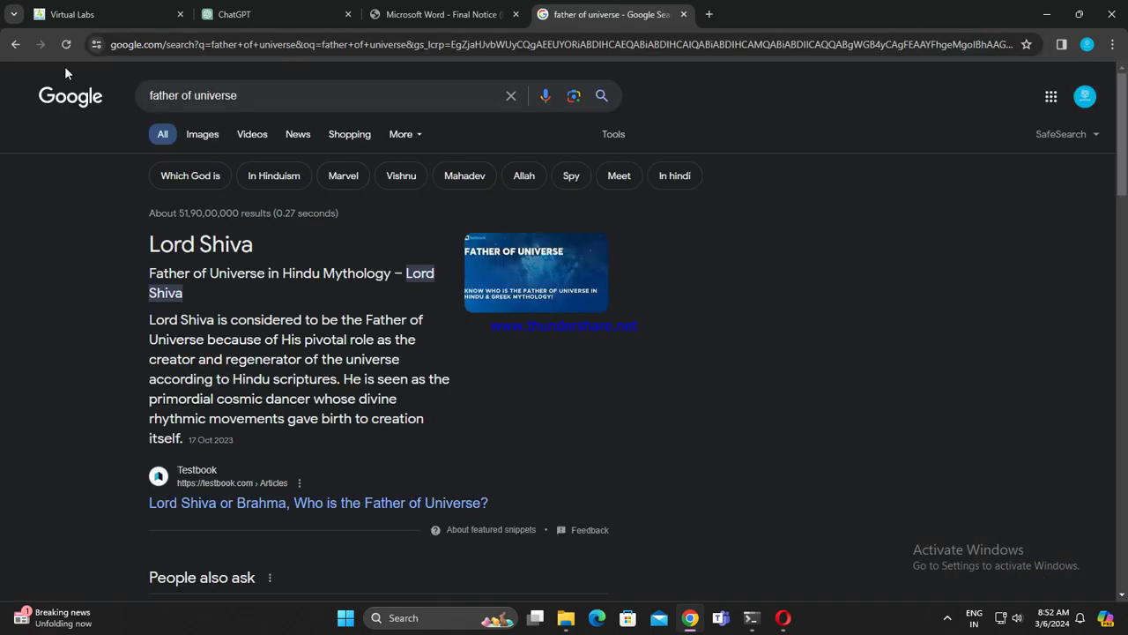
pyautogui.click(15, 44)
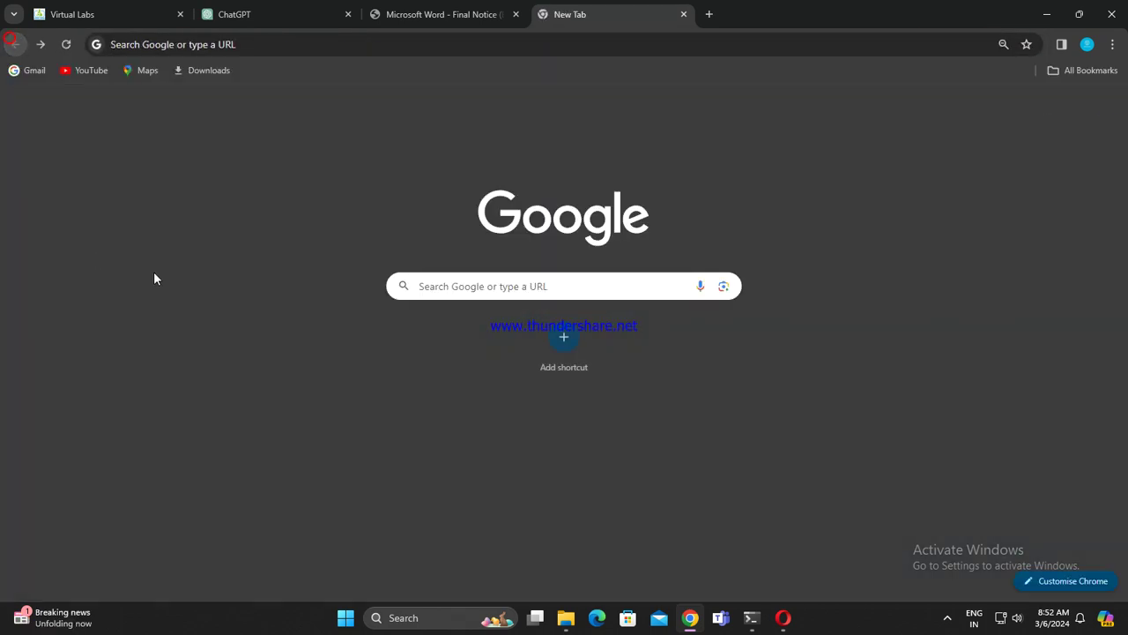
# Step: Search 'father of earth', which names Geb, then return to the blank tab
pyautogui.click(413, 22)
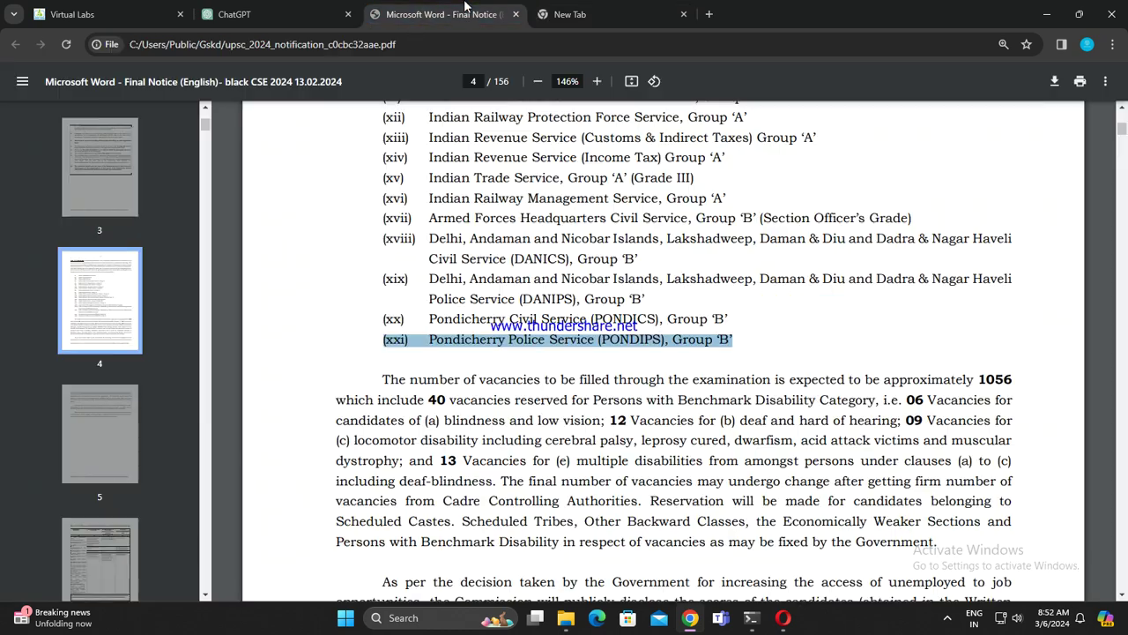
pyautogui.click(616, 16)
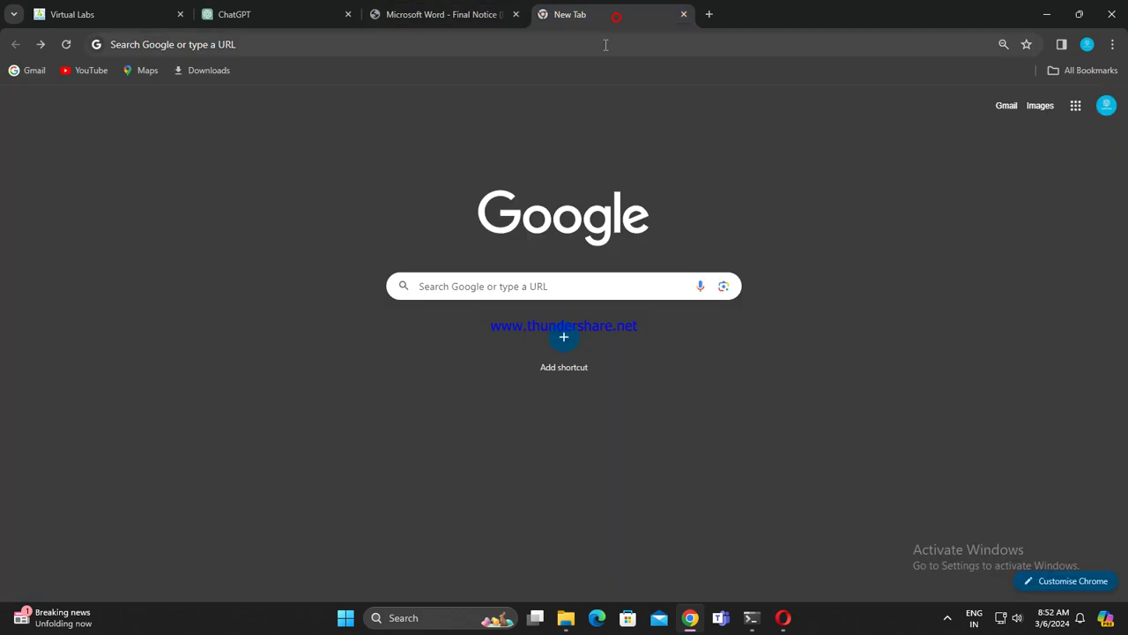
pyautogui.click(605, 44)
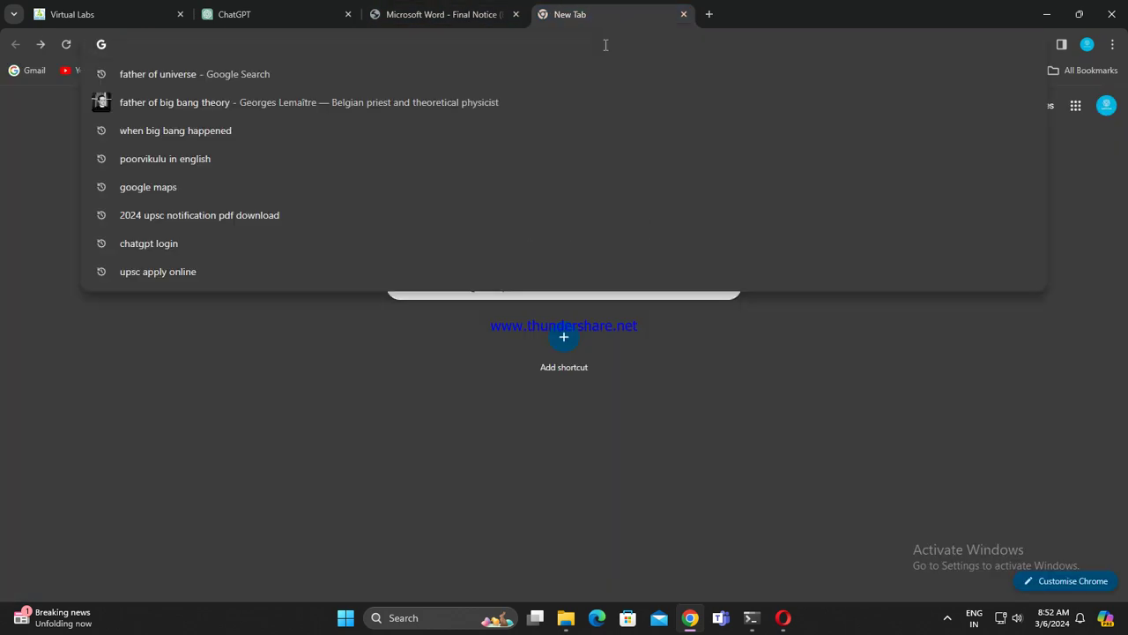
pyautogui.write('father of ')
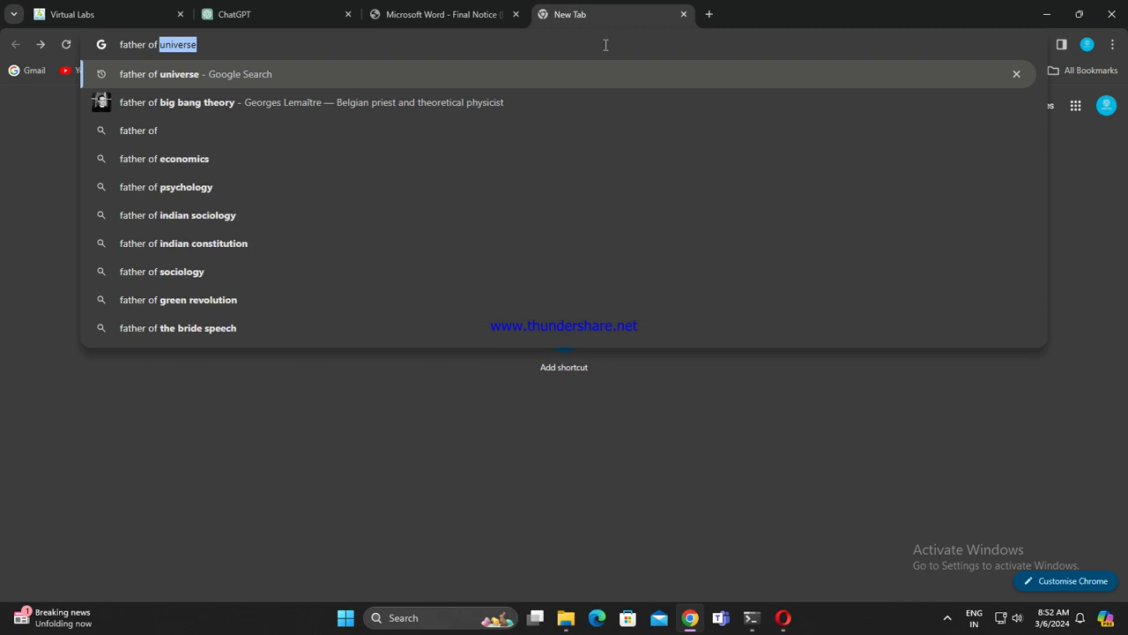
pyautogui.write('eat')
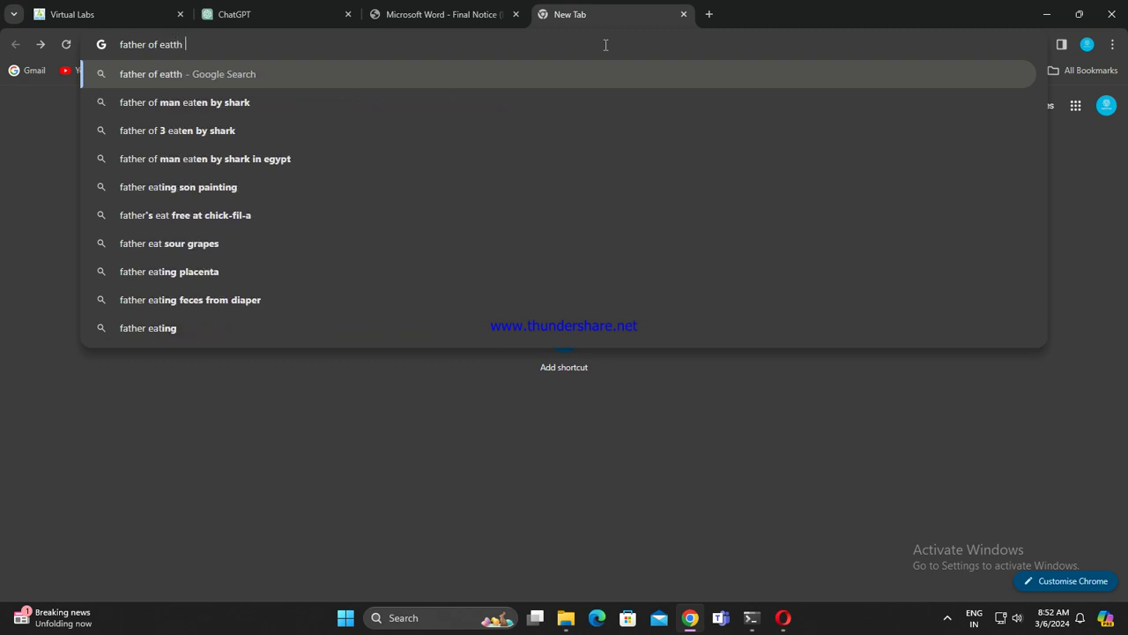
pyautogui.press('BackSpace')
pyautogui.write('rth')
pyautogui.press('Return')
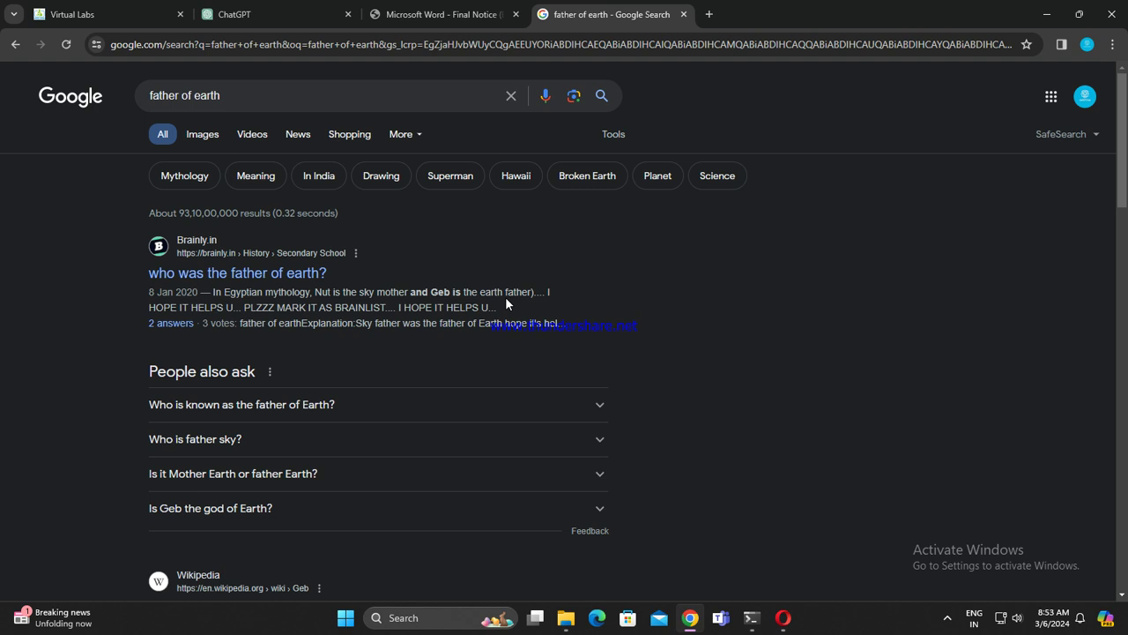
pyautogui.click(15, 44)
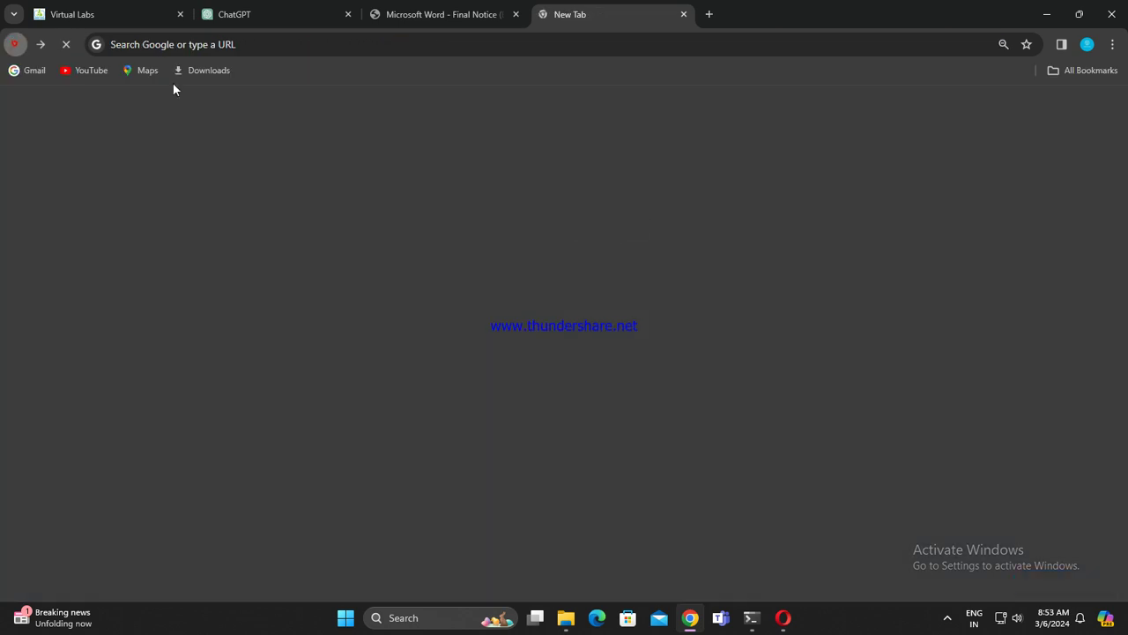
# Step: Search 'father of cosmology' and highlight the answer Anaximander
pyautogui.click(304, 42)
pyautogui.write('father of')
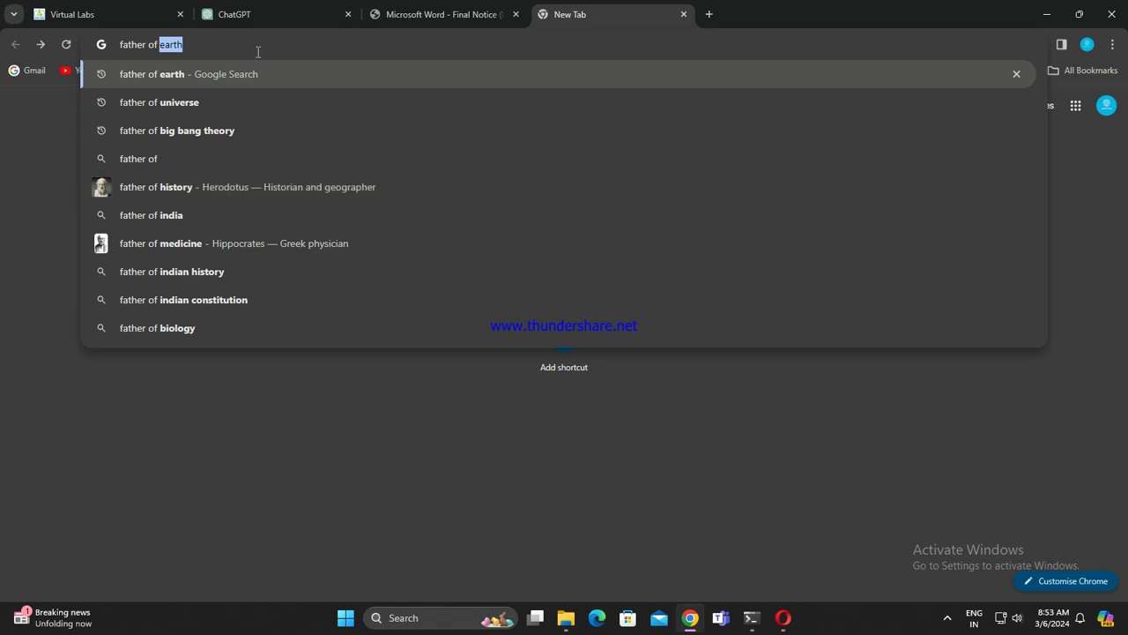
pyautogui.write('cosmol')
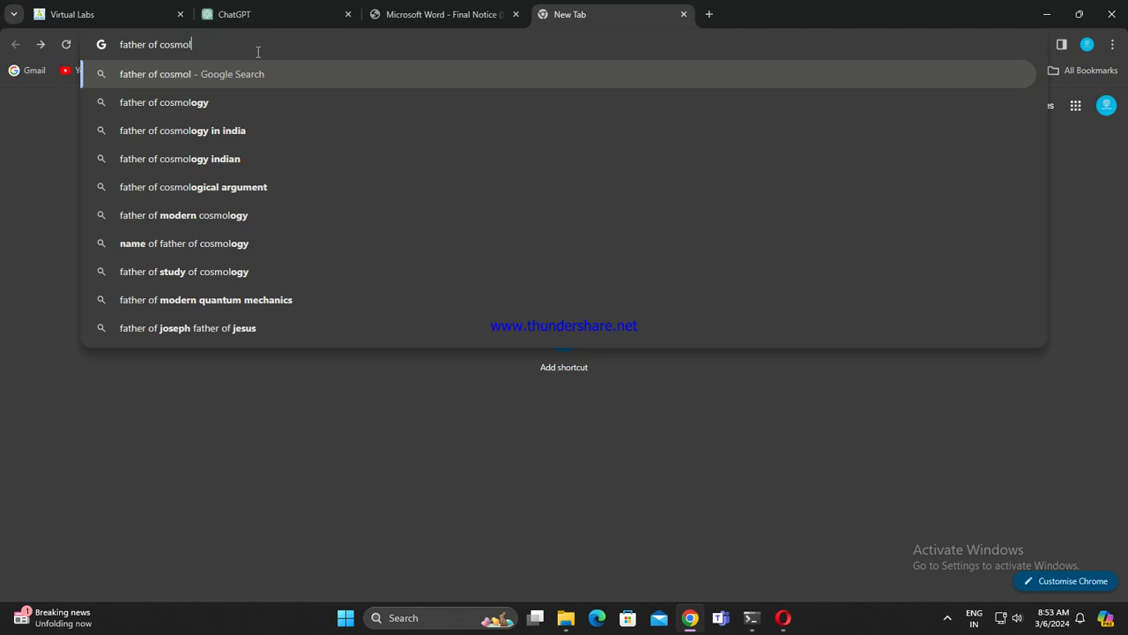
pyautogui.click(250, 98)
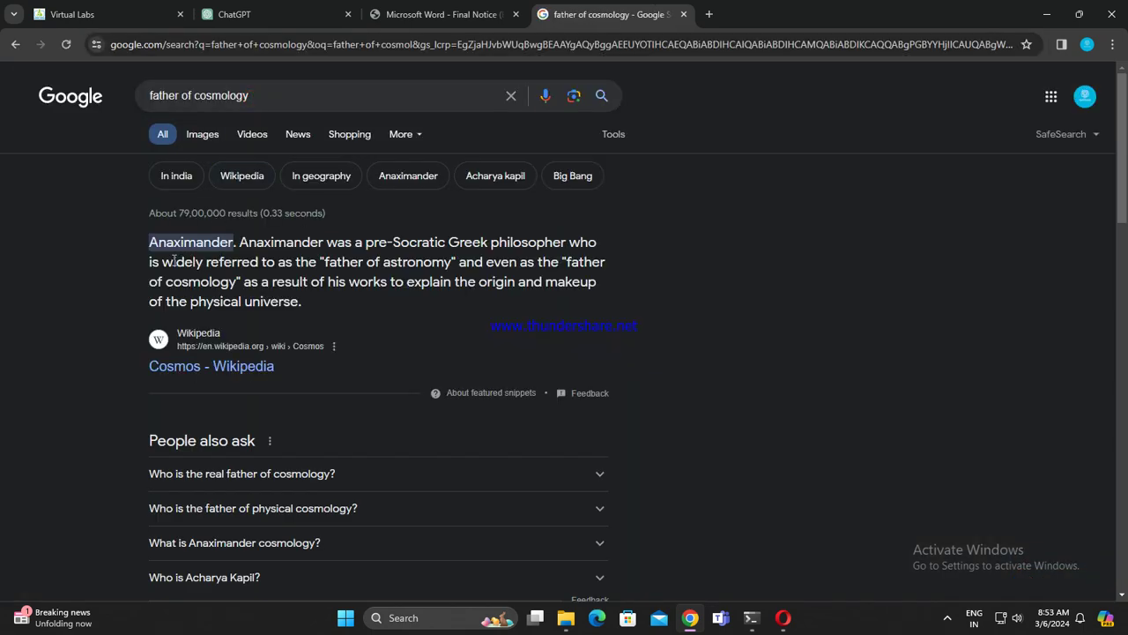
pyautogui.moveTo(149, 243); pyautogui.dragTo(239, 244)
# Step: Browse the Videos and Images results, then go back to the All results
pyautogui.click(232, 132)
pyautogui.click(206, 135)
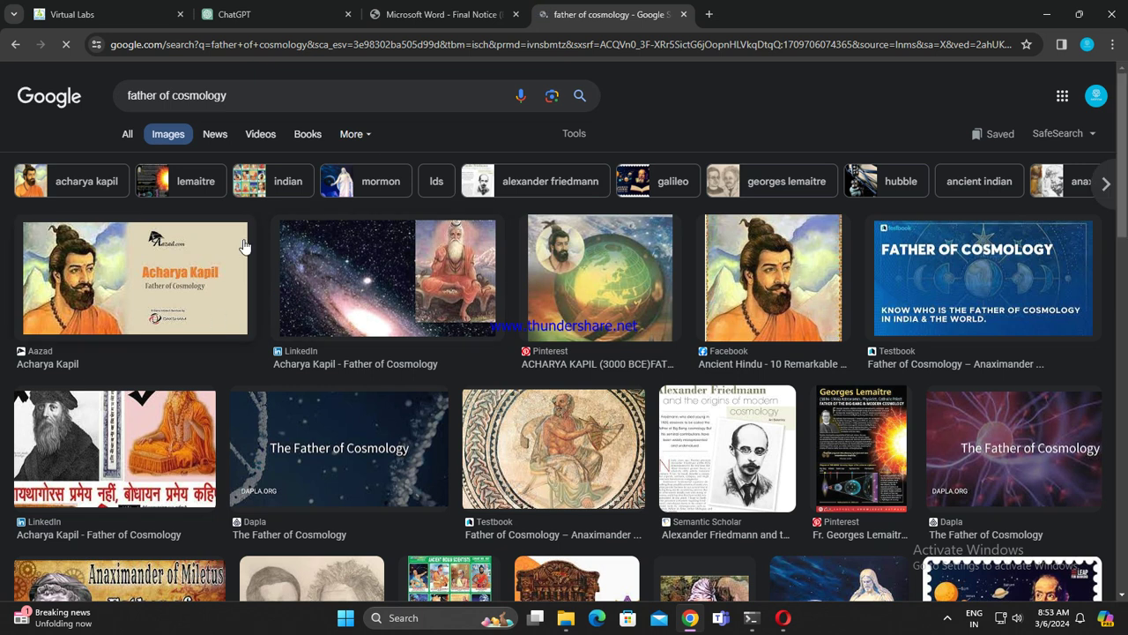
pyautogui.scroll(-2, 176, 377)
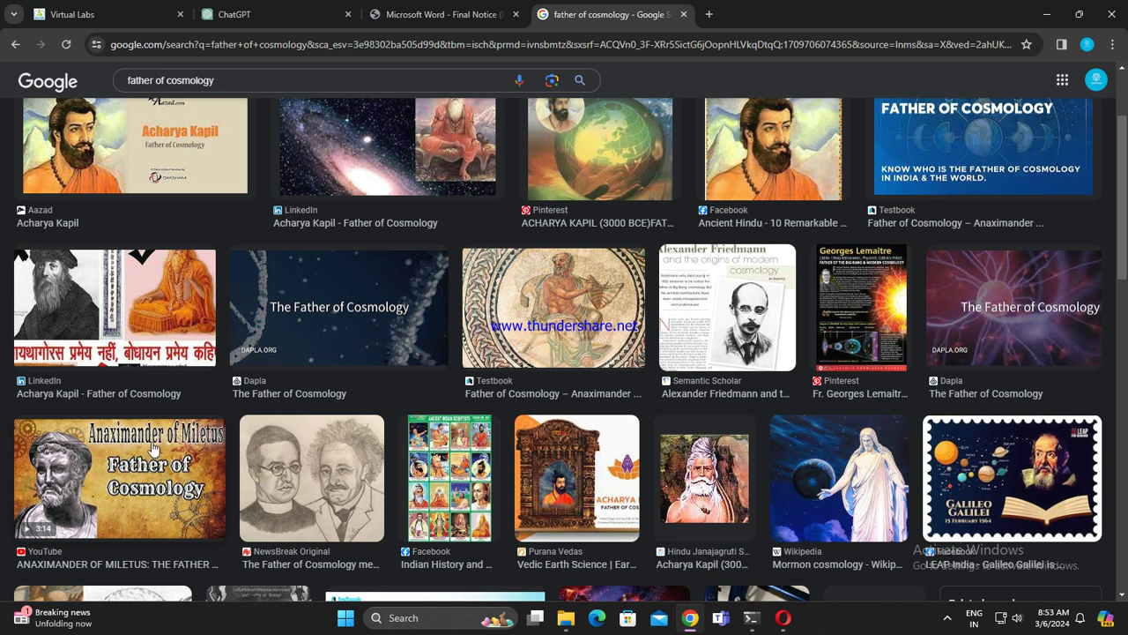
pyautogui.scroll(-2, 606, 485)
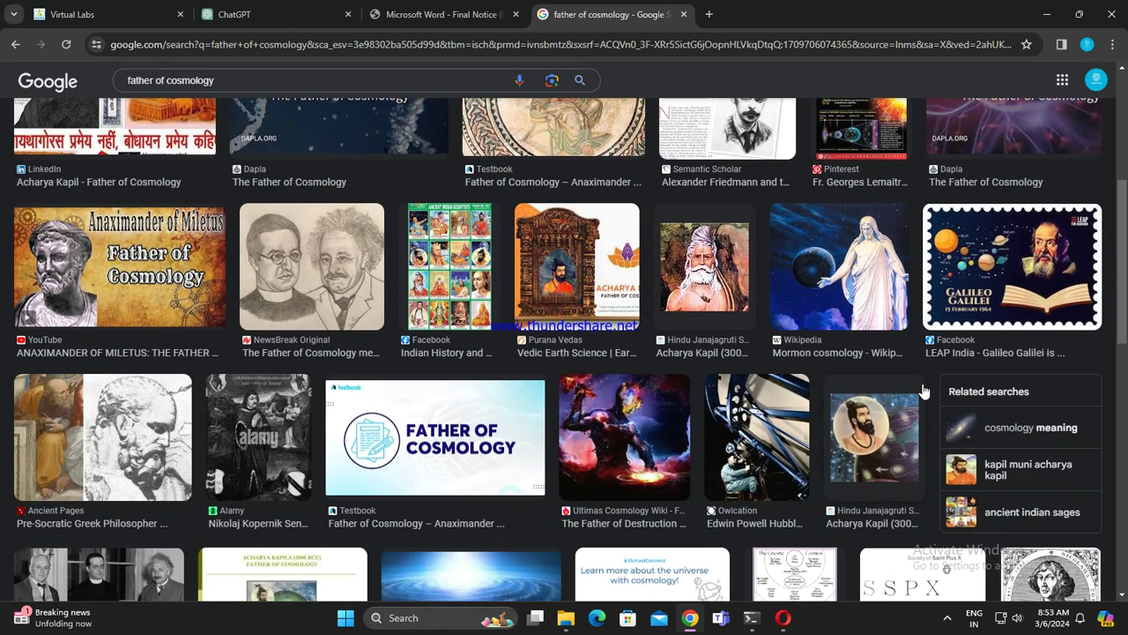
pyautogui.scroll(4, 402, 388)
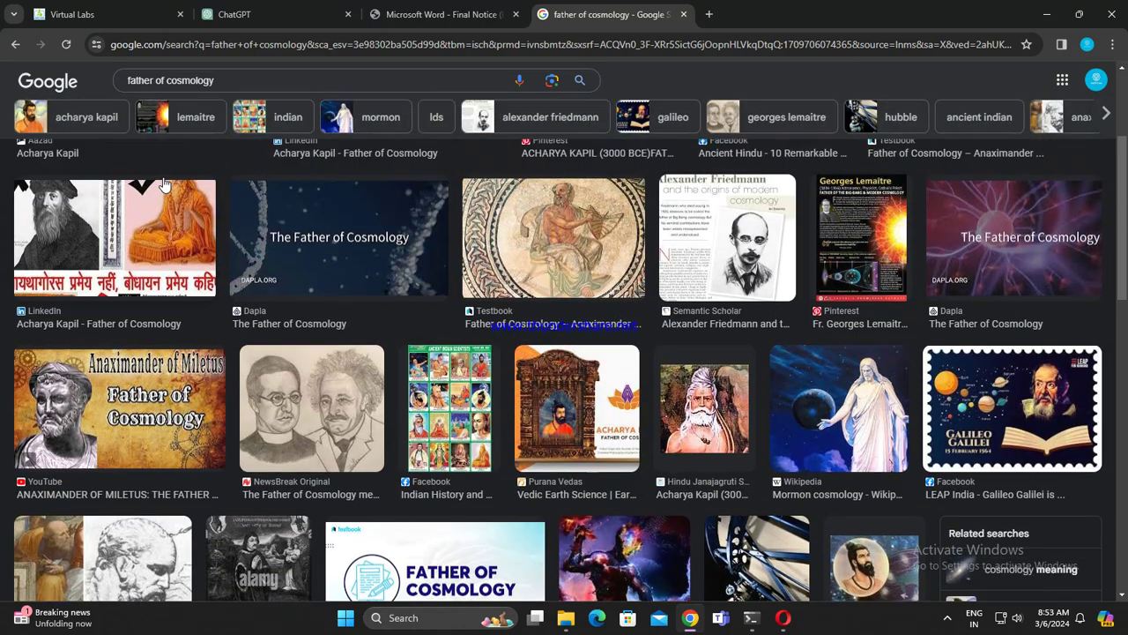
pyautogui.click(15, 45)
pyautogui.click(15, 44)
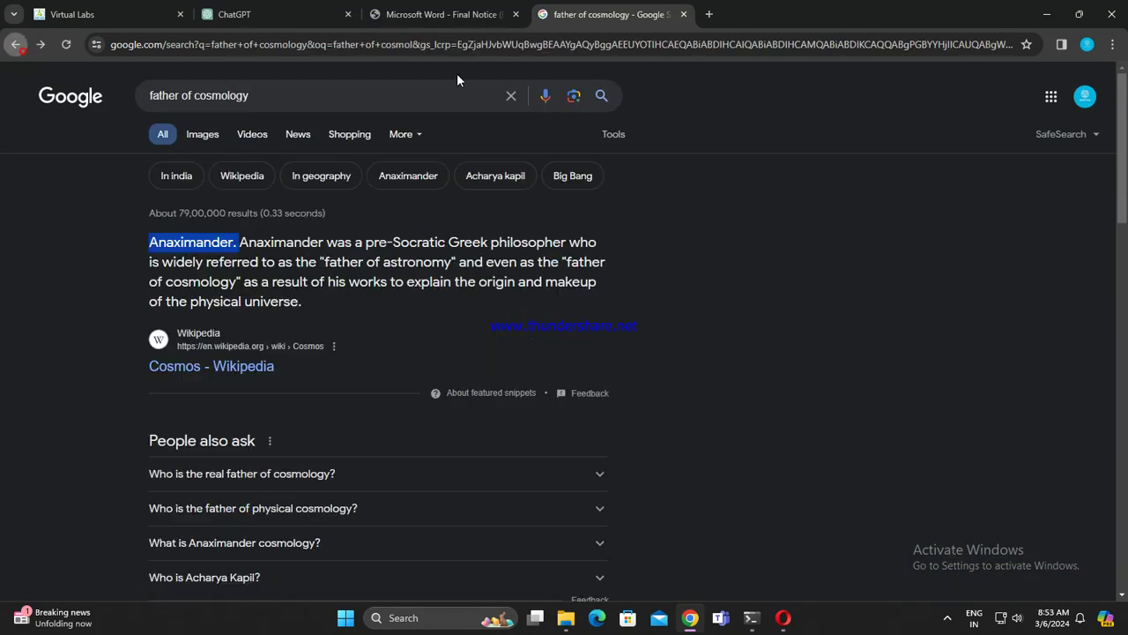
# Step: Copy the Pondicherry Police Service line from the UPSC PDF and send it to ChatGPT
pyautogui.click(441, 14)
pyautogui.hotkey('ctrl', 'c')
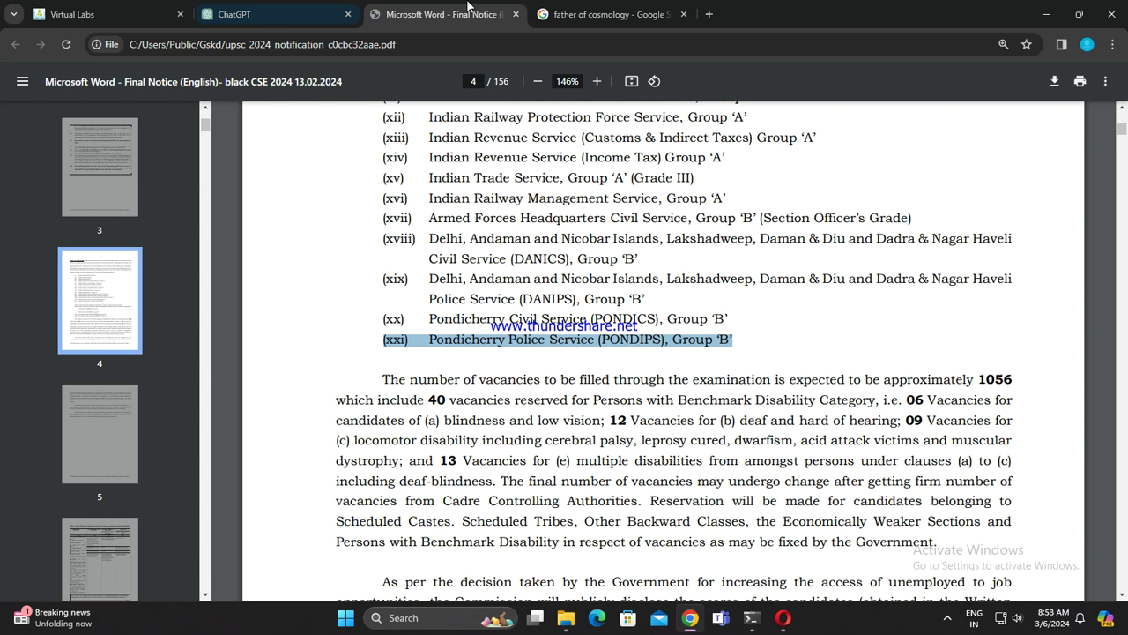
pyautogui.hotkey('ctrl', 'shift', 'Tab')
pyautogui.hotkey('ctrl', 'v')
pyautogui.click(683, 14)
pyautogui.click(441, 14)
pyautogui.click(269, 11)
pyautogui.click(811, 559)
# Step: Search Google for 'greek in maps' in a new tab
pyautogui.click(401, 7)
pyautogui.click(541, 14)
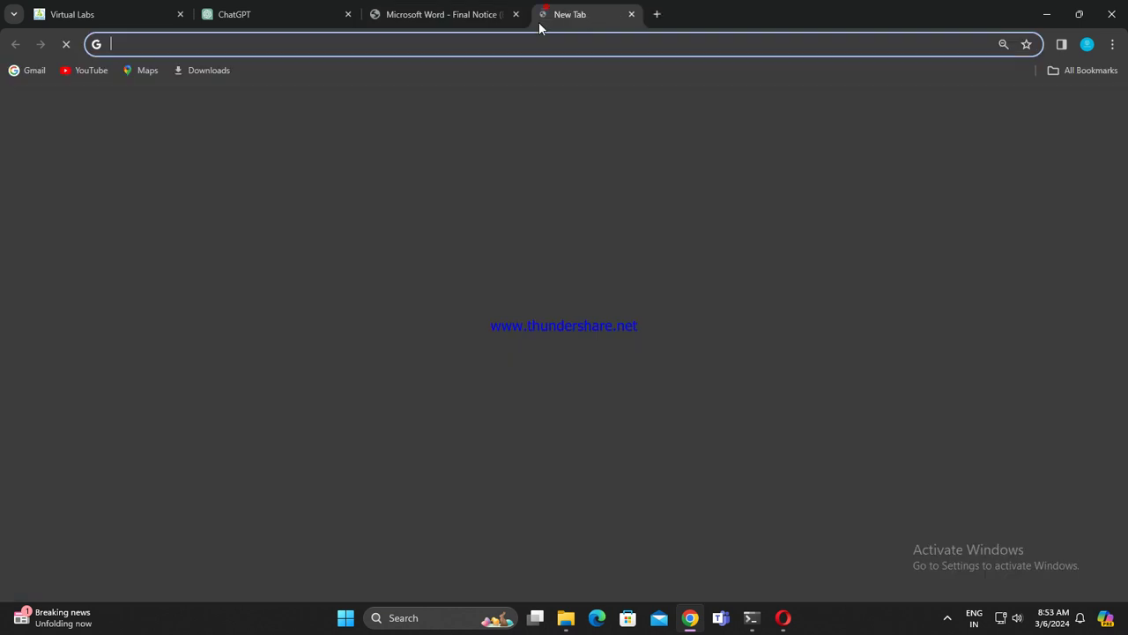
pyautogui.write('f')
pyautogui.press('BackSpace')
pyautogui.press('BackSpace')
pyautogui.write('gr')
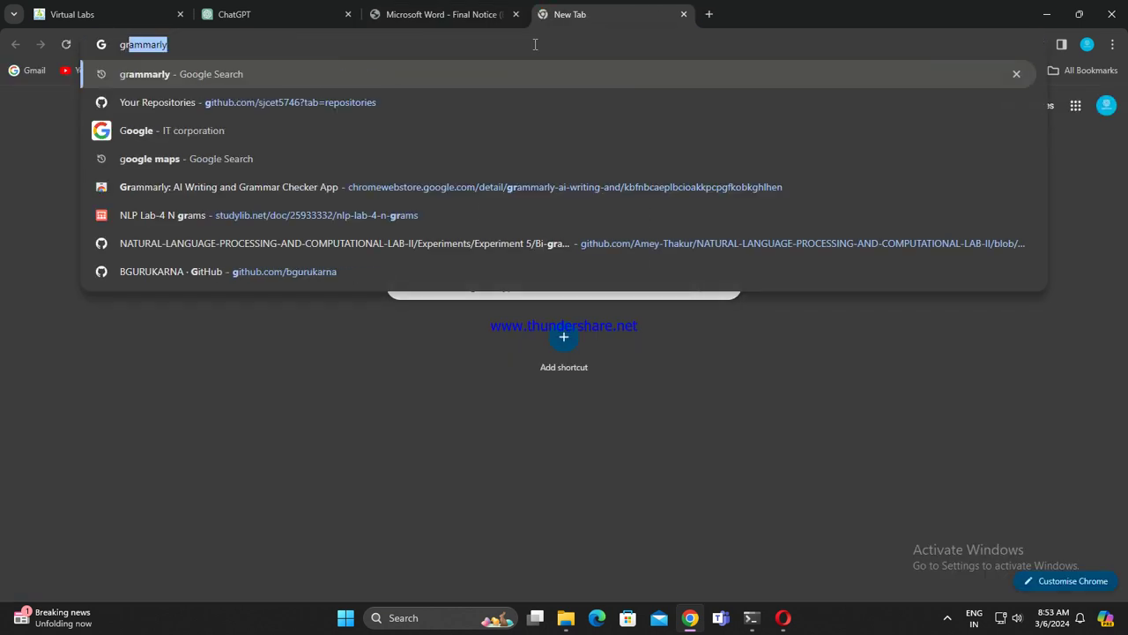
pyautogui.write('eek in')
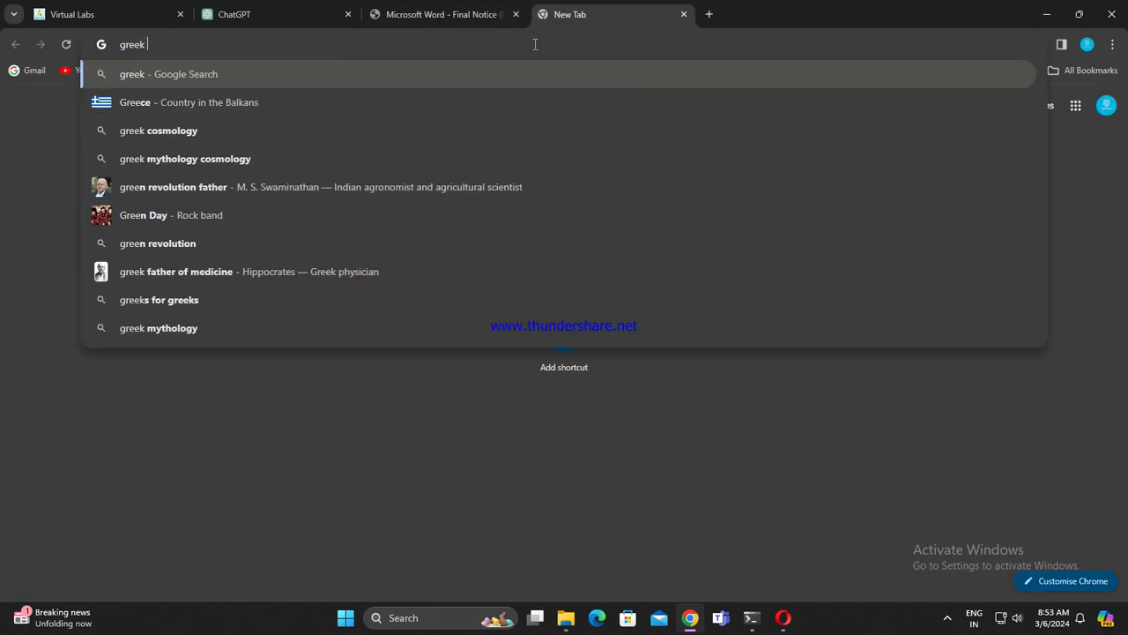
pyautogui.write('s')
pyautogui.press('Return')
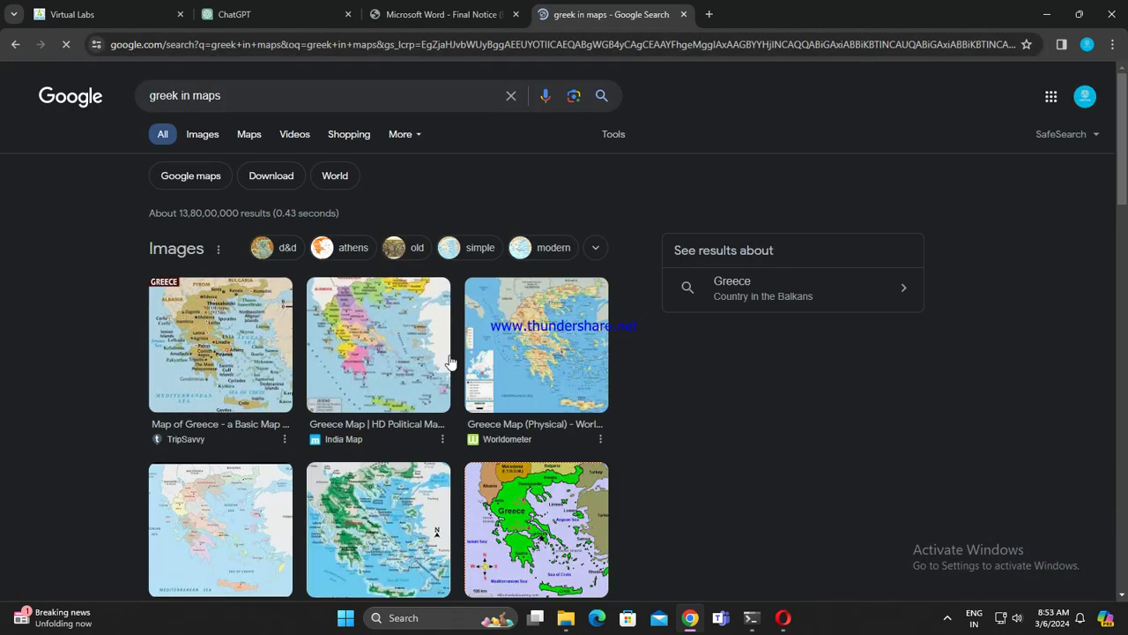
# Step: View TripSavvy's Maps of Greece page, then close it and the search results, leaving a new tab
pyautogui.click(172, 330)
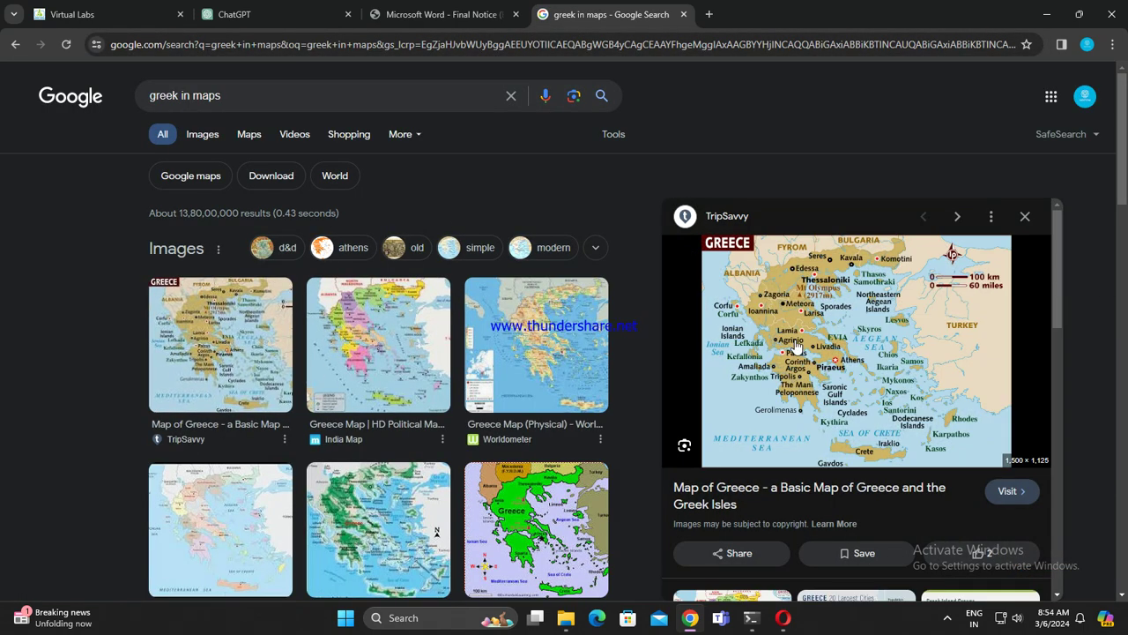
pyautogui.click(809, 345)
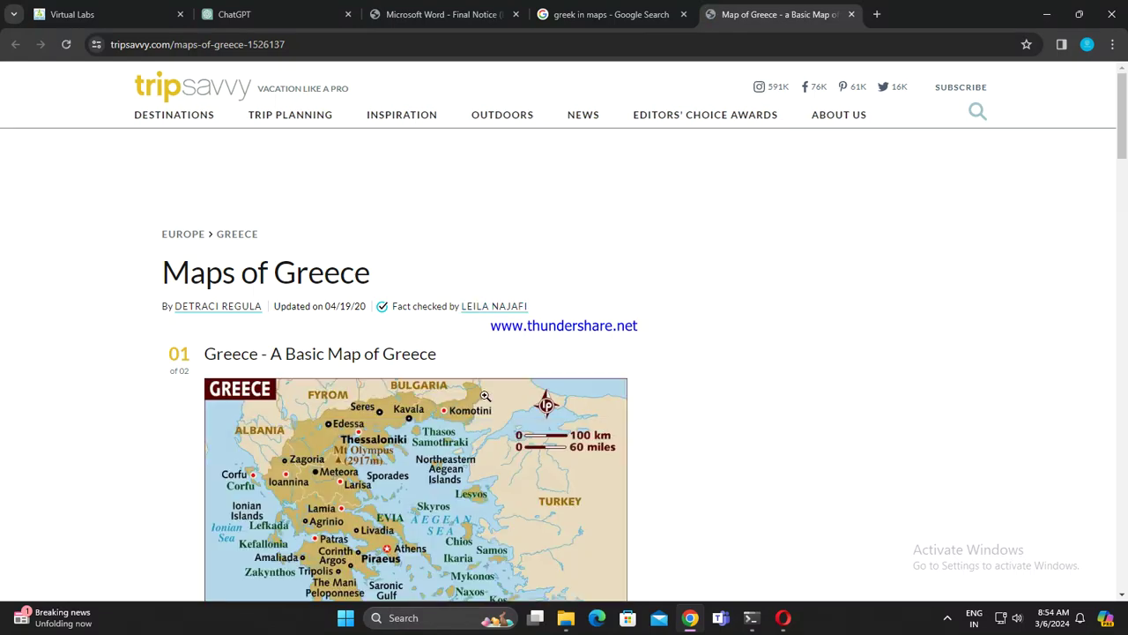
pyautogui.scroll(-2, 467, 396)
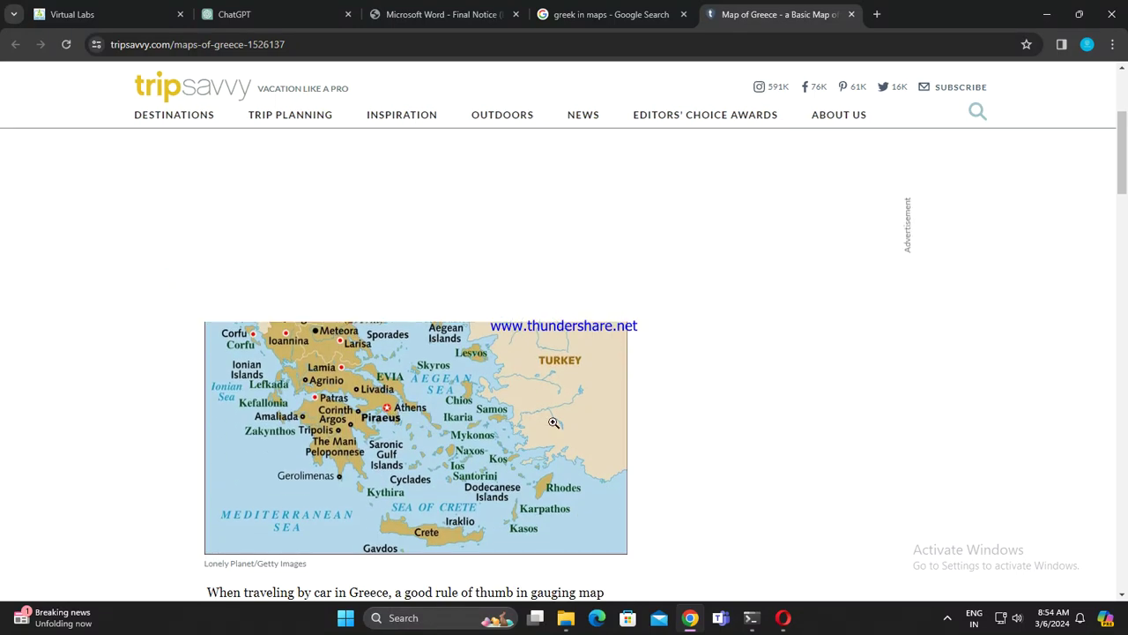
pyautogui.click(851, 14)
pyautogui.click(709, 14)
pyautogui.click(683, 14)
# Step: Launch Google Maps from the Google apps grid on the new tab
pyautogui.click(1106, 105)
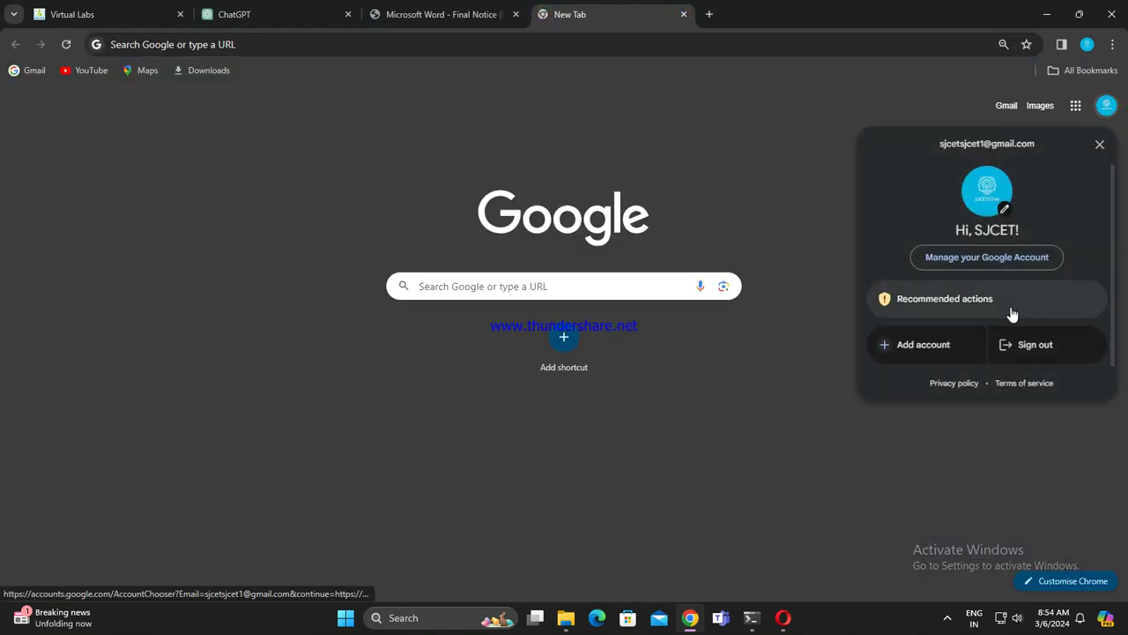
pyautogui.click(1099, 145)
pyautogui.click(1075, 106)
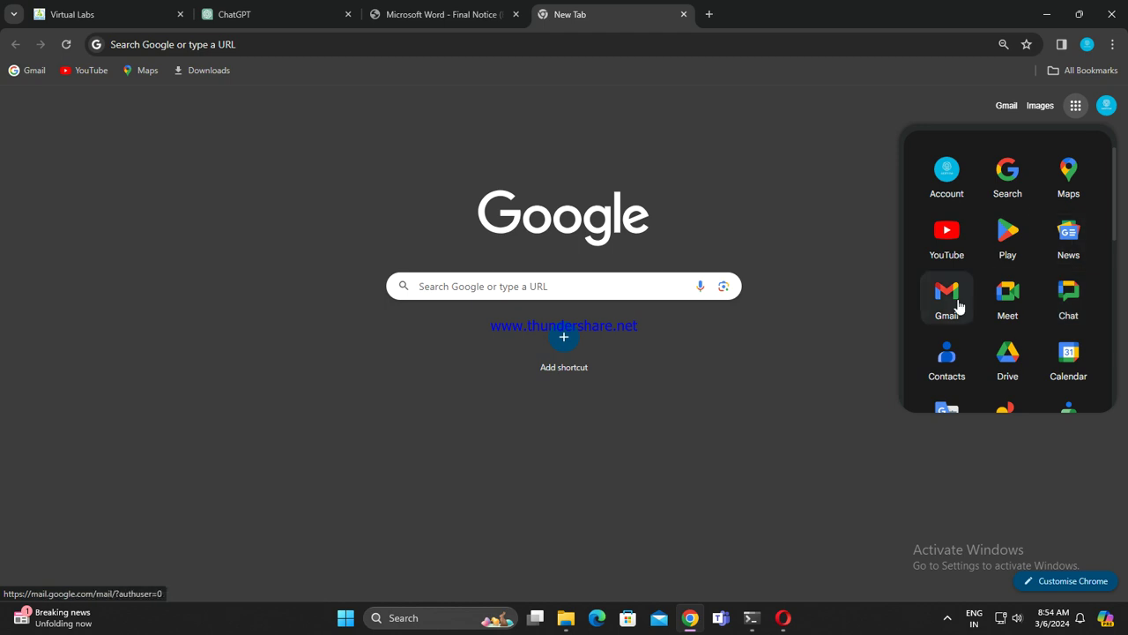
pyautogui.click(1068, 187)
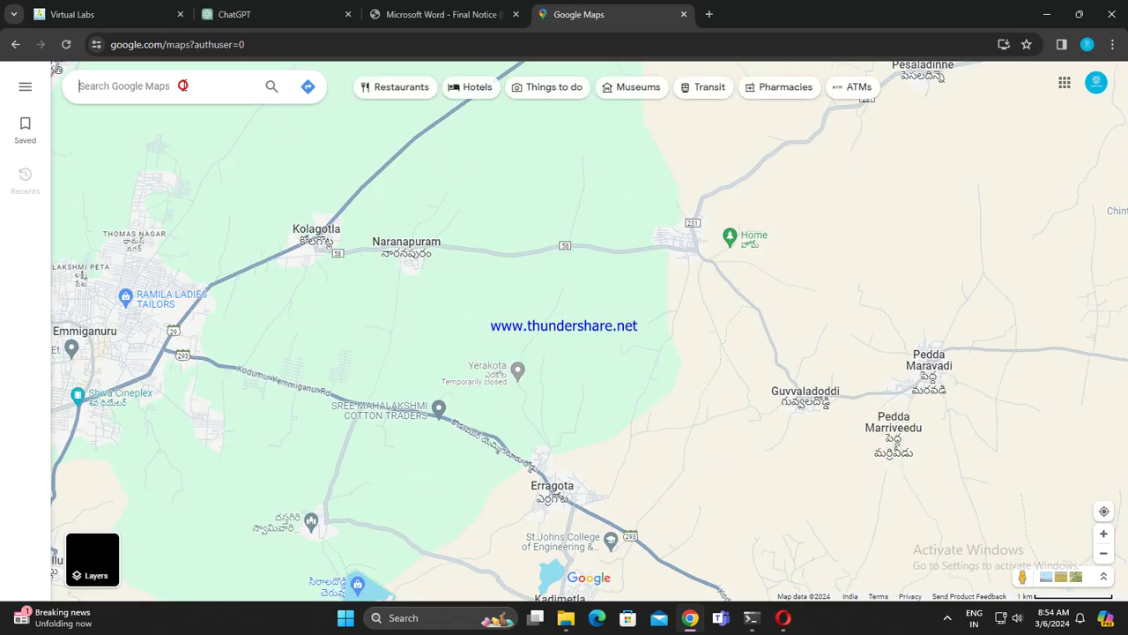
# Step: Search 'gree' in Google Maps, select Greece, and close its information panel
pyautogui.click(183, 86)
pyautogui.write('gree')
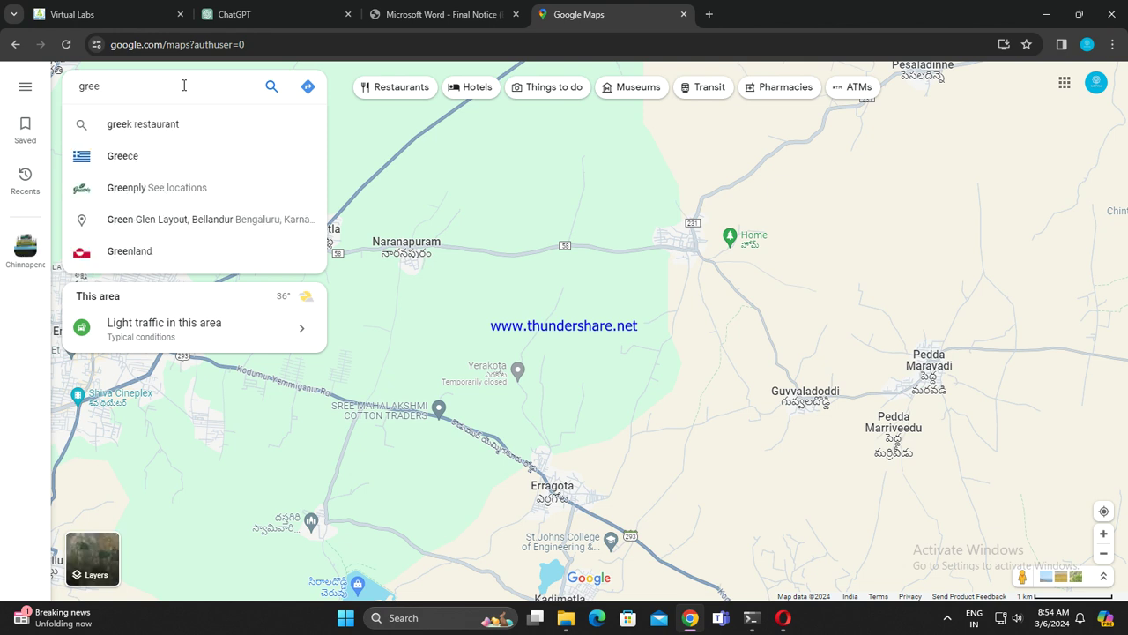
pyautogui.click(172, 159)
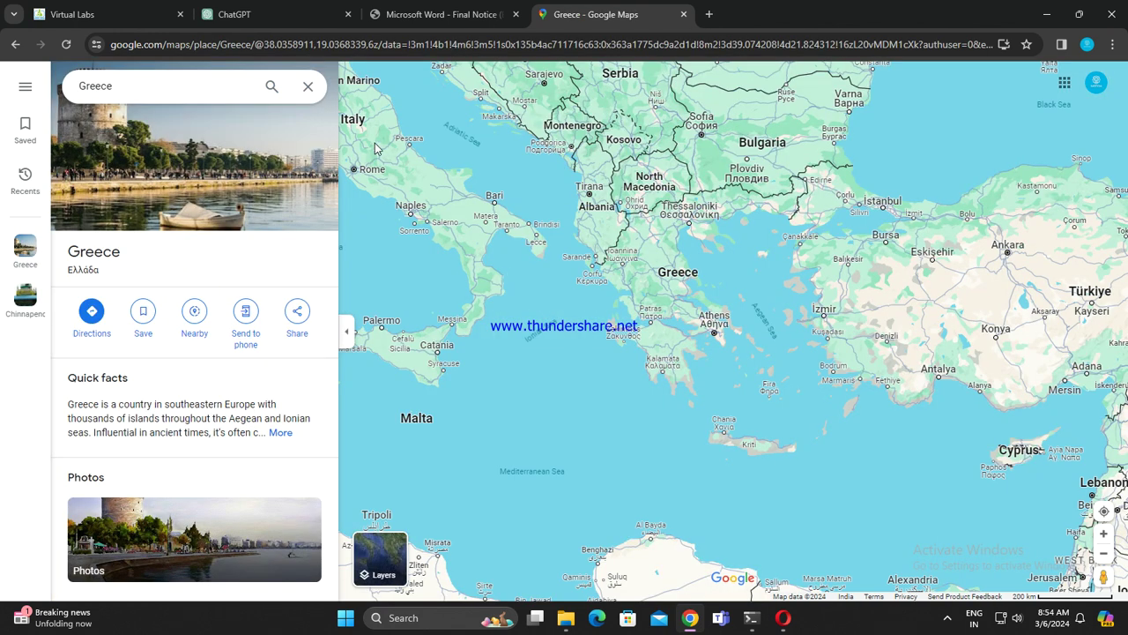
pyautogui.click(307, 86)
# Step: Zoom and pan the map around Greece, Europe, and over to the Middle East and South Asia
pyautogui.scroll(-4, 766, 255)
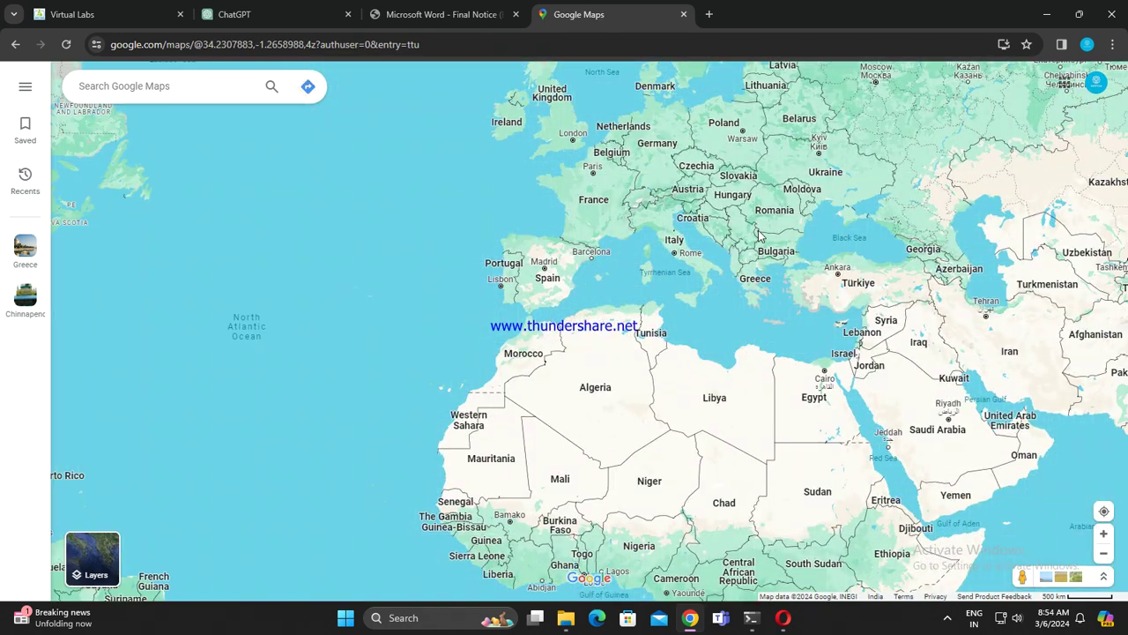
pyautogui.moveTo(515, 67); pyautogui.dragTo(512, 143)
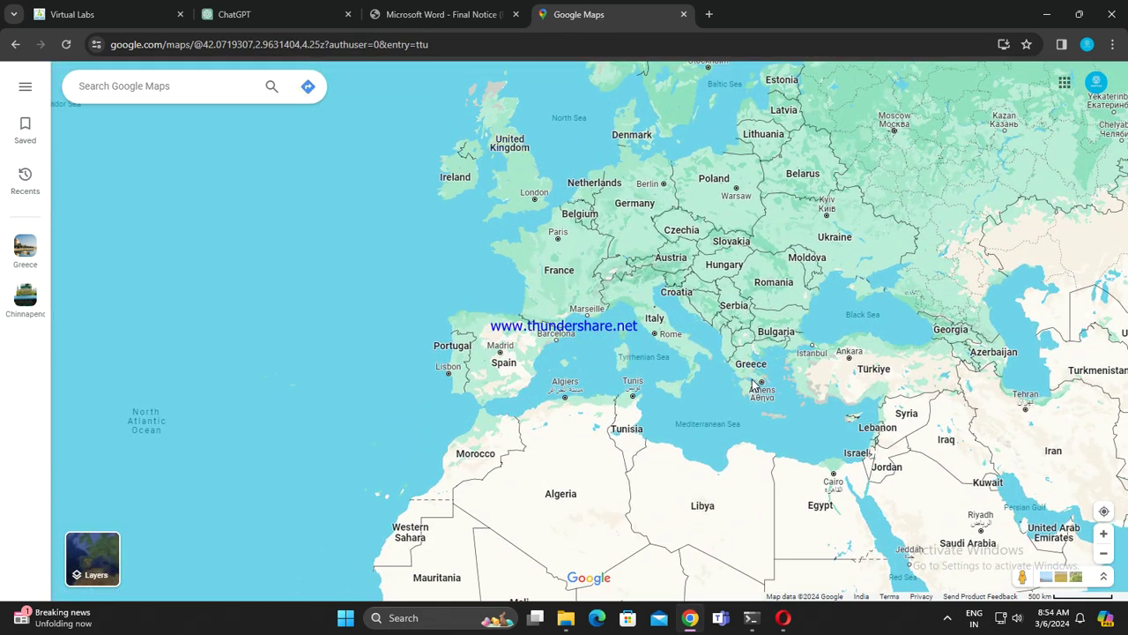
pyautogui.scroll(5, 752, 383)
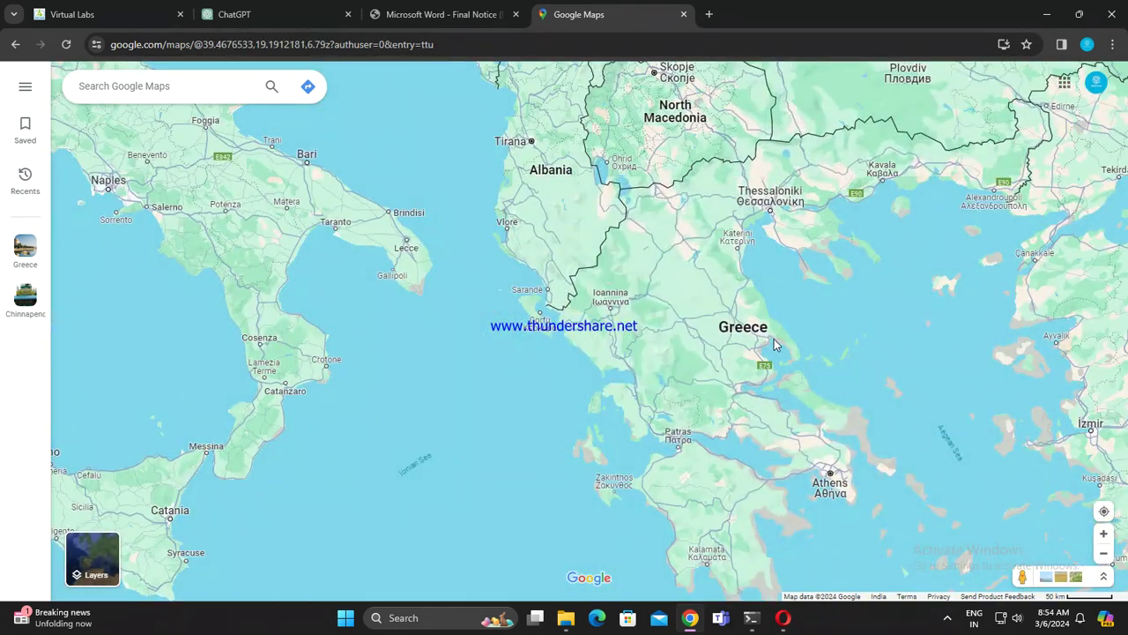
pyautogui.scroll(-3, 740, 333)
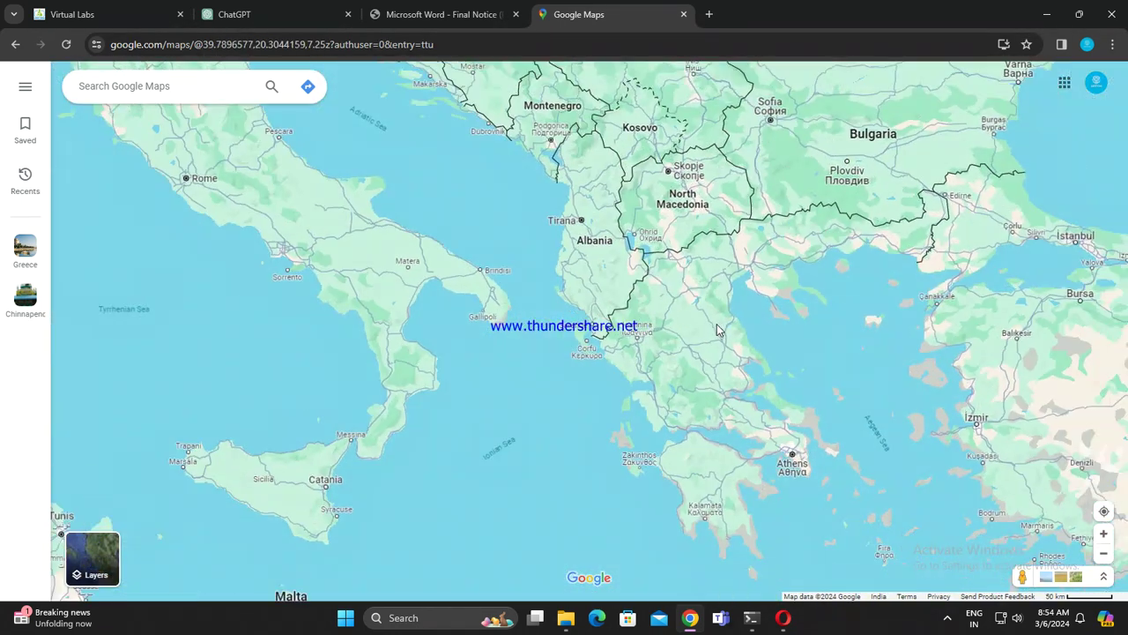
pyautogui.scroll(-3, 763, 344)
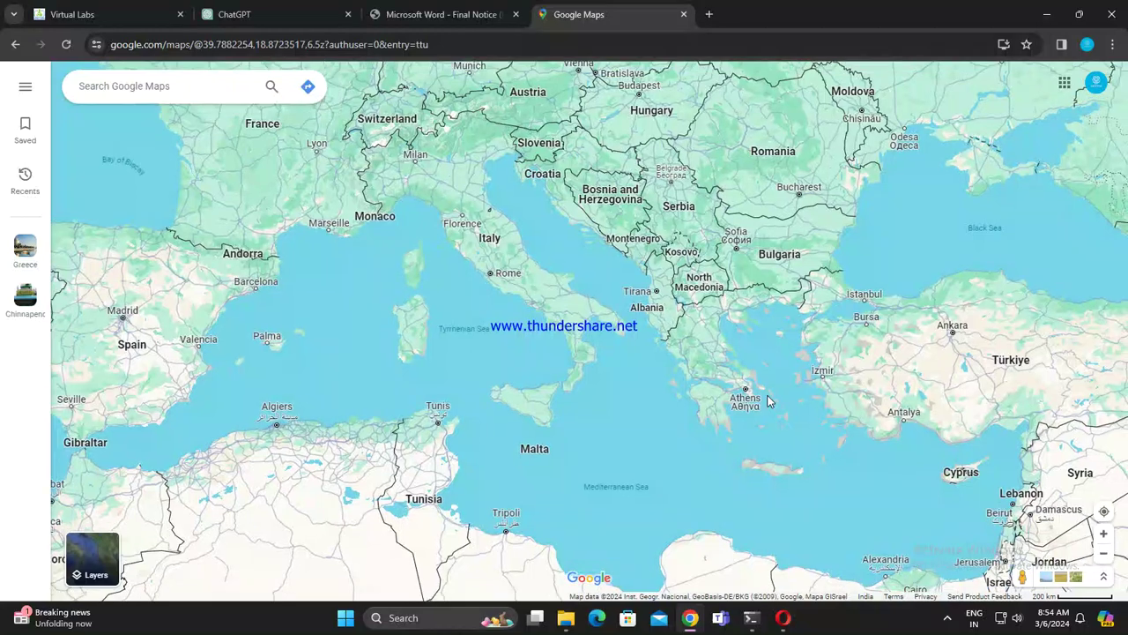
pyautogui.scroll(-5, 748, 370)
pyautogui.scroll(-3, 717, 376)
pyautogui.scroll(1, 717, 376)
pyautogui.scroll(2, 710, 370)
pyautogui.scroll(1, 700, 364)
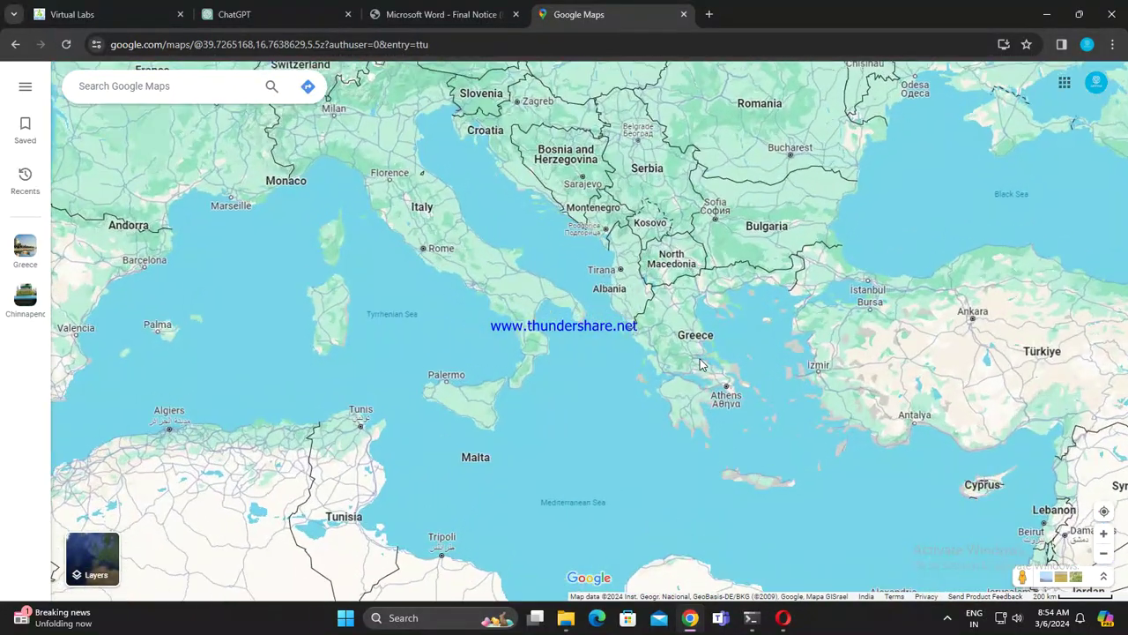
pyautogui.scroll(1, 701, 364)
pyautogui.scroll(1, 700, 364)
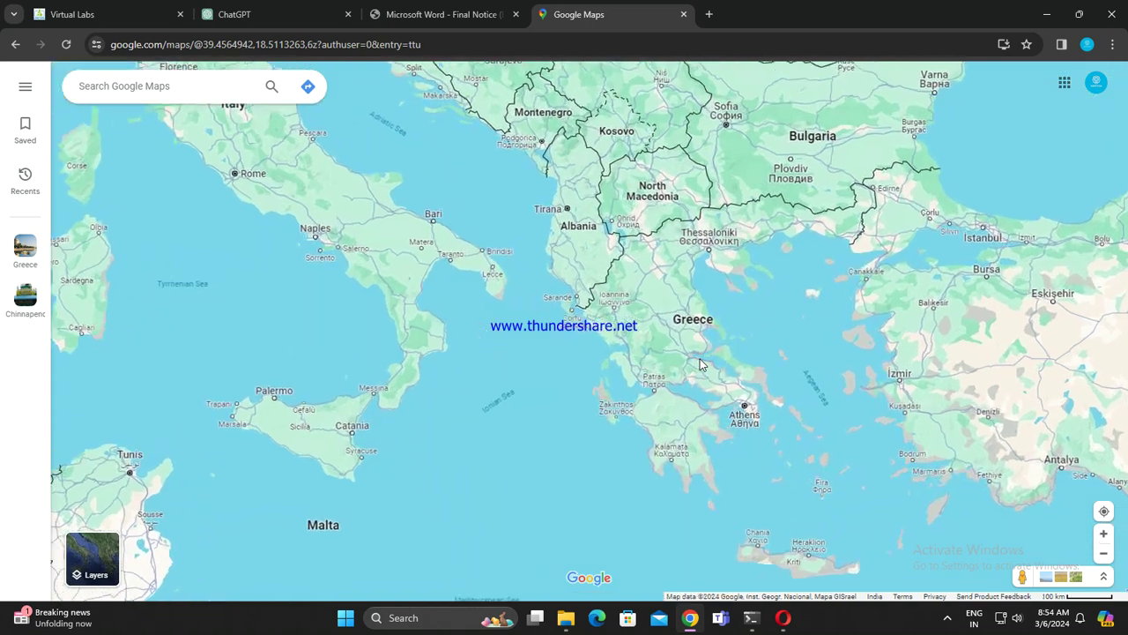
pyautogui.scroll(-1, 793, 282)
pyautogui.scroll(-3, 844, 297)
pyautogui.scroll(-3, 844, 297)
pyautogui.moveTo(1057, 415); pyautogui.dragTo(740, 339)
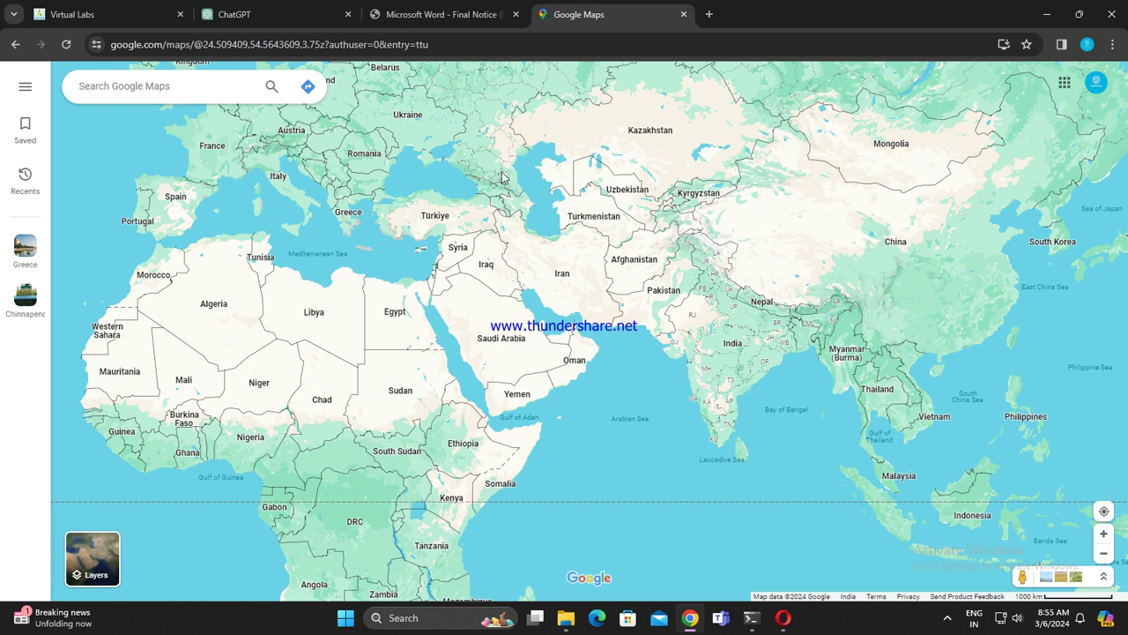
# Step: Pan the Google Maps world map slightly, then open a new browser tab
pyautogui.moveTo(342, 210); pyautogui.dragTo(363, 189)
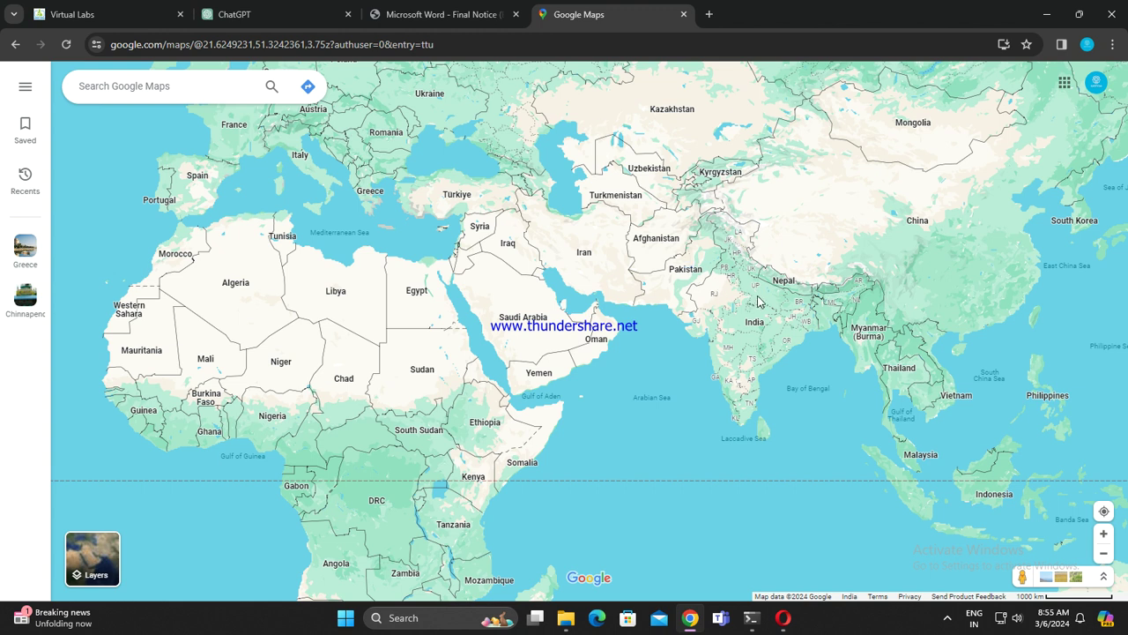
pyautogui.click(717, 20)
# Step: Search Google for 'alexander place of birth' and highlight the answer, Pella
pyautogui.click(651, 53)
pyautogui.write('al')
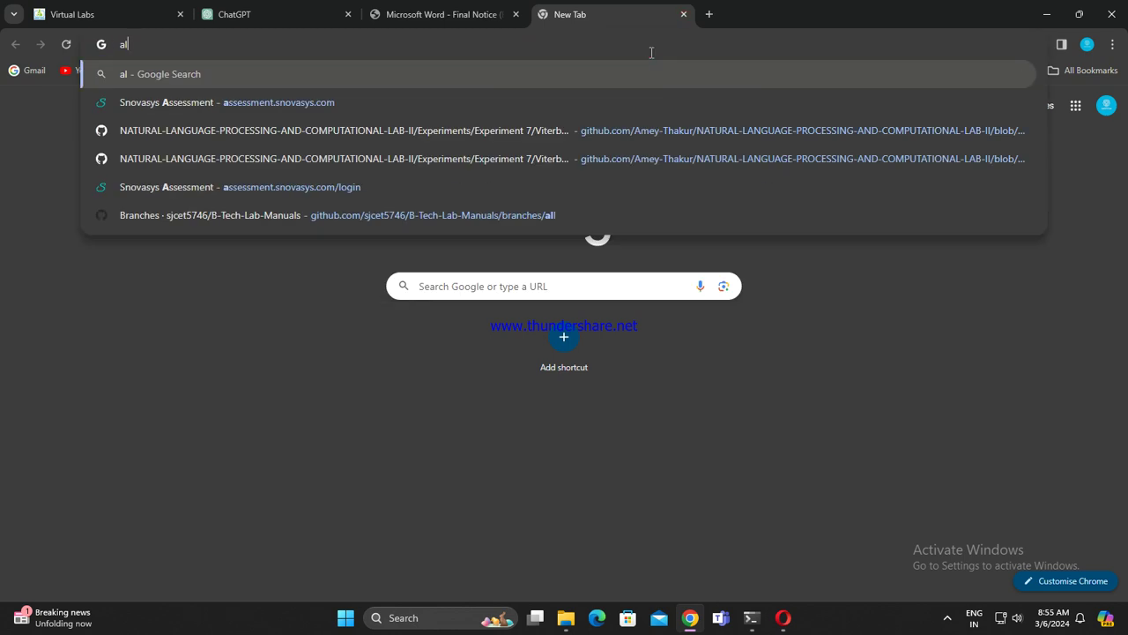
pyautogui.write('exange')
pyautogui.press('BackSpace')
pyautogui.press('BackSpace')
pyautogui.write('dar ')
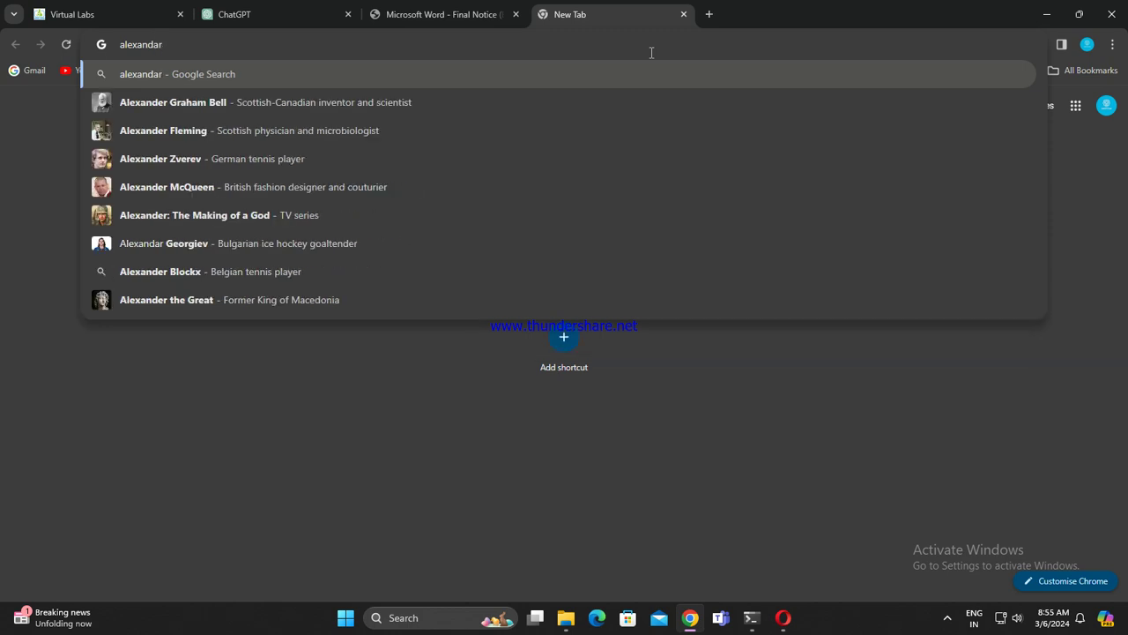
pyautogui.write('place')
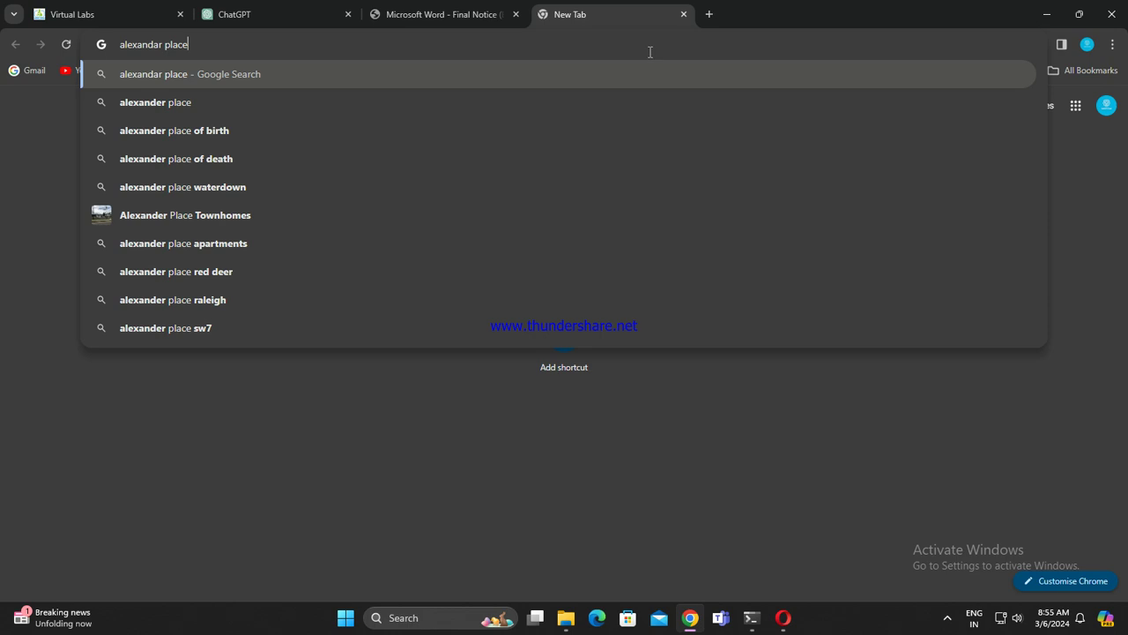
pyautogui.click(351, 123)
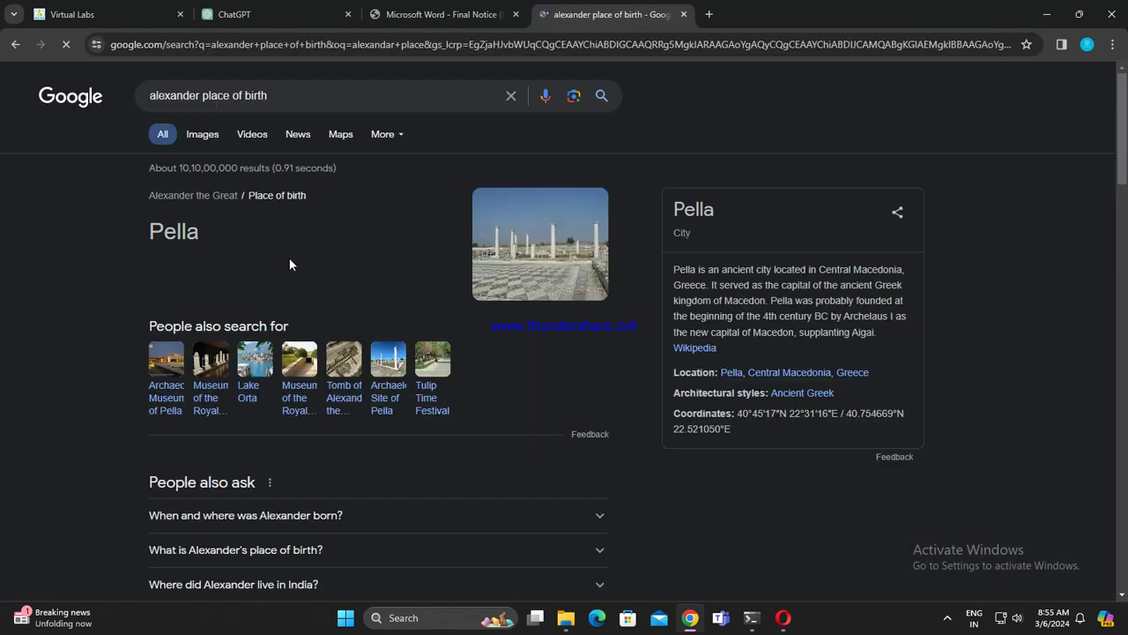
pyautogui.doubleClick(176, 231)
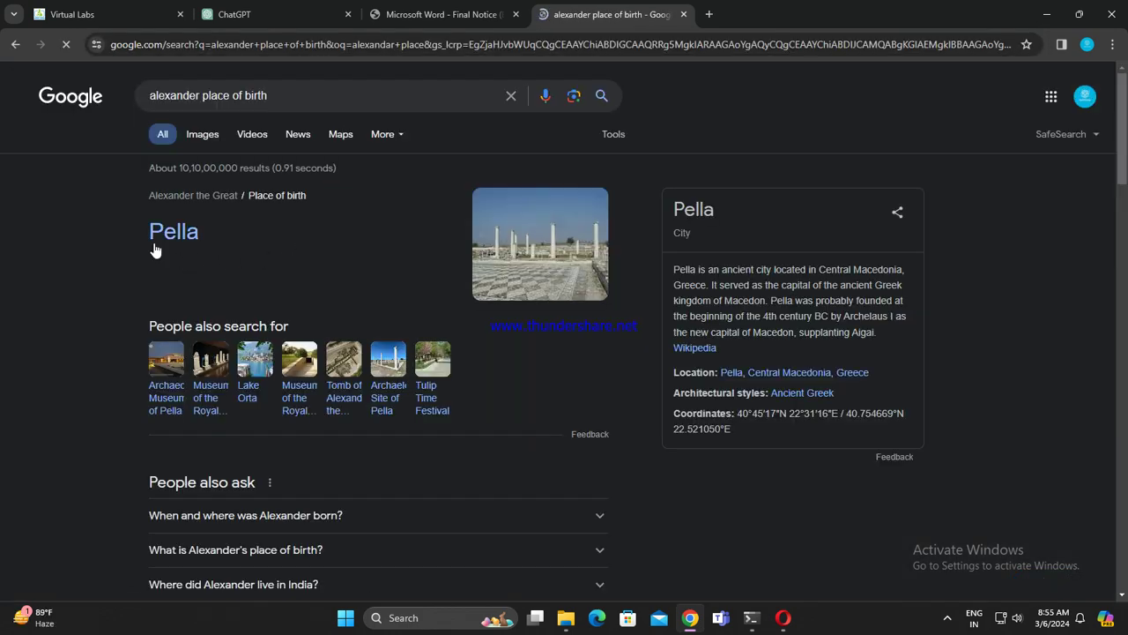
pyautogui.click(238, 244)
pyautogui.click(358, 95)
# Step: Change the Google query to 'alexander tomb' and run the search
pyautogui.press('BackSpace')
pyautogui.press('BackSpace')
pyautogui.press('BackSpace')
pyautogui.press('BackSpace')
pyautogui.press('BackSpace')
pyautogui.press('BackSpace')
pyautogui.press('BackSpace')
pyautogui.press('BackSpace')
pyautogui.press('BackSpace')
pyautogui.press('BackSpace')
pyautogui.press('BackSpace')
pyautogui.press('BackSpace')
pyautogui.press('BackSpace')
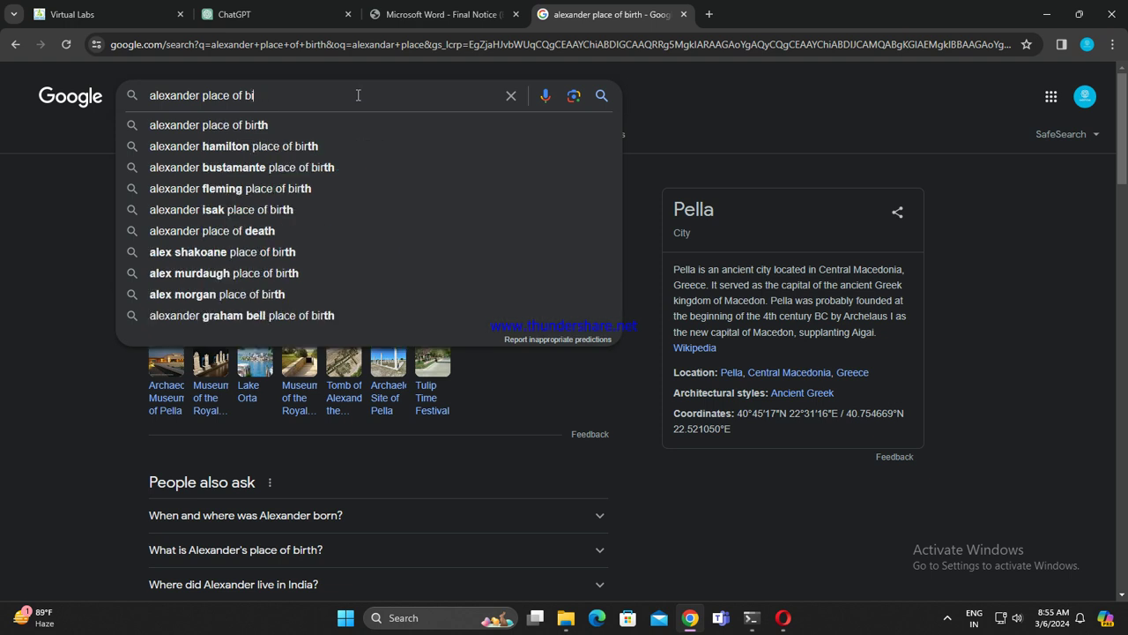
pyautogui.press('BackSpace')
pyautogui.write('tomb')
pyautogui.press('Return')
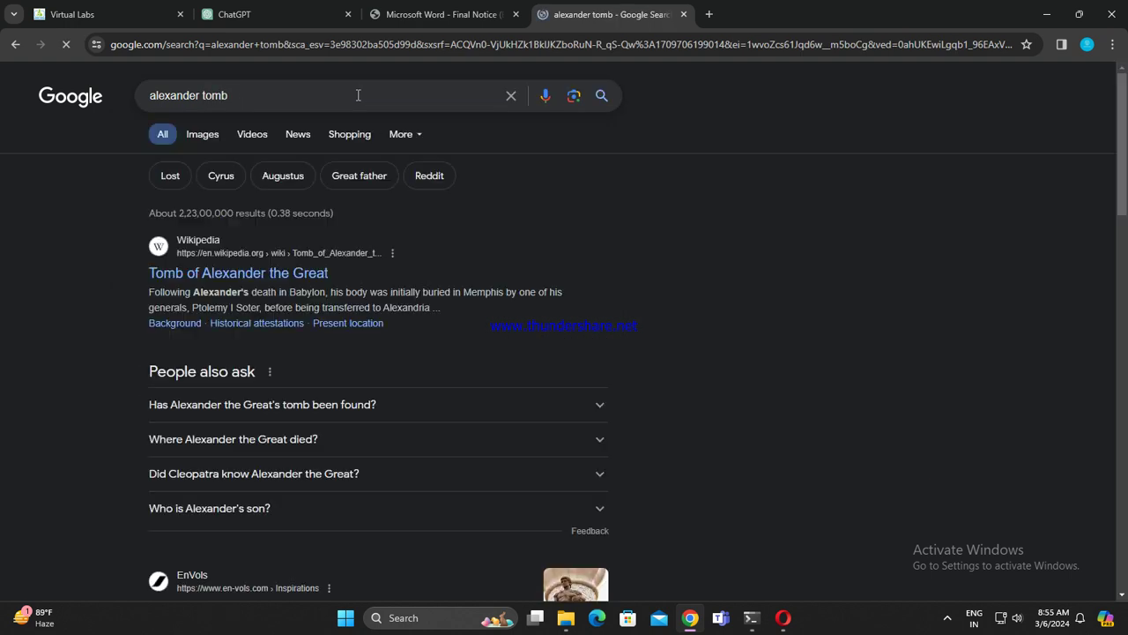
# Step: Read the Wikipedia 'Tomb of Alexander the Great' article, then return to the results
pyautogui.scroll(-1, 464, 303)
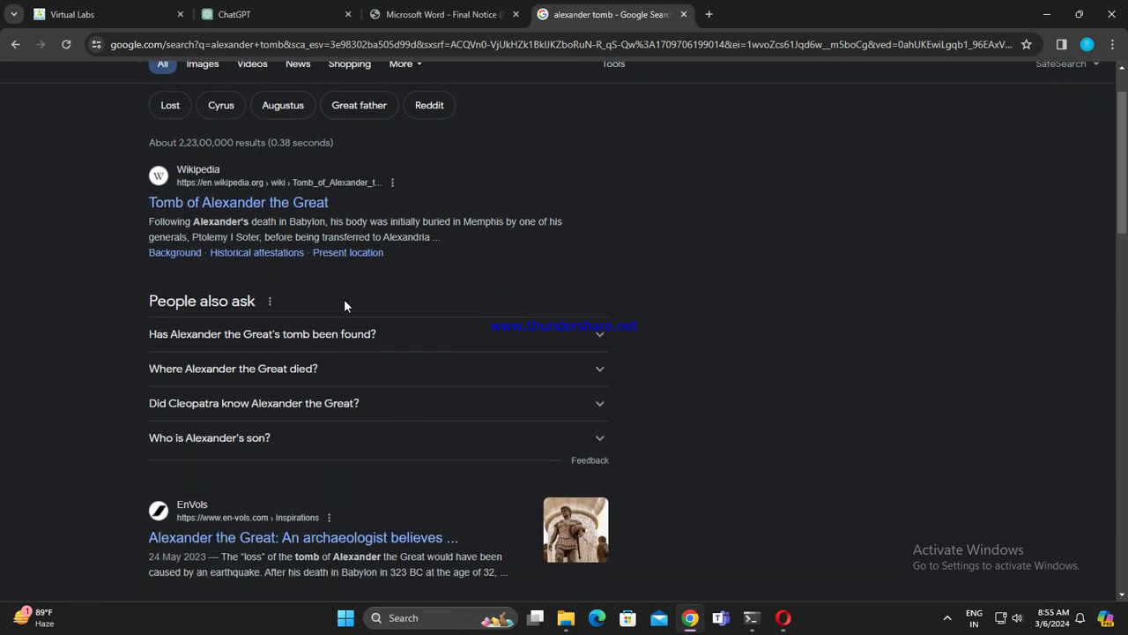
pyautogui.click(288, 205)
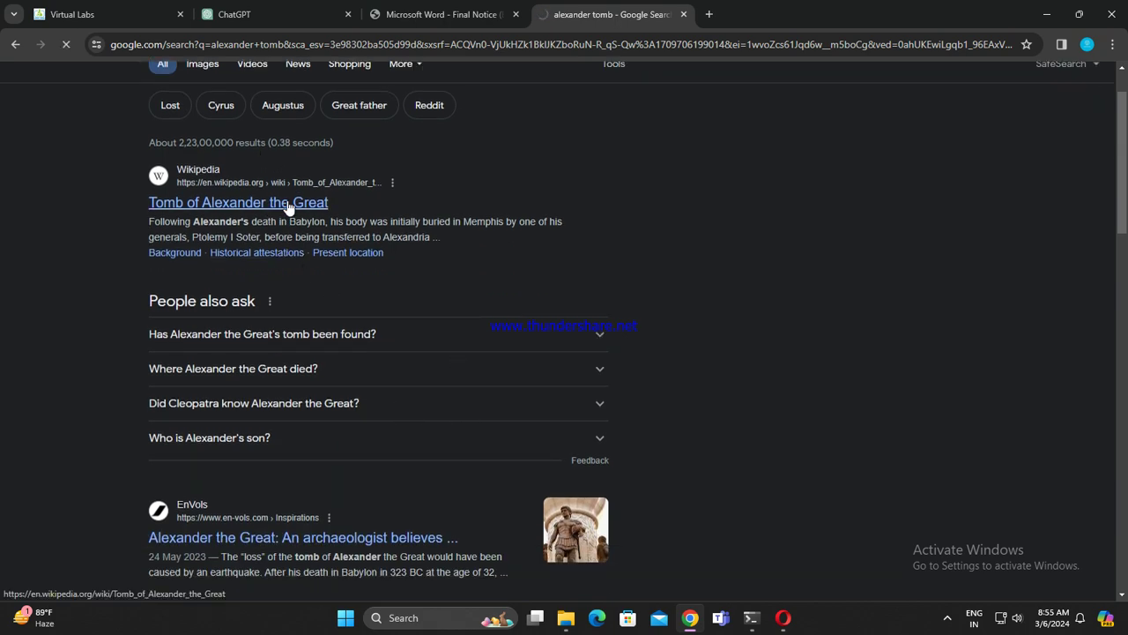
pyautogui.scroll(-4, 820, 352)
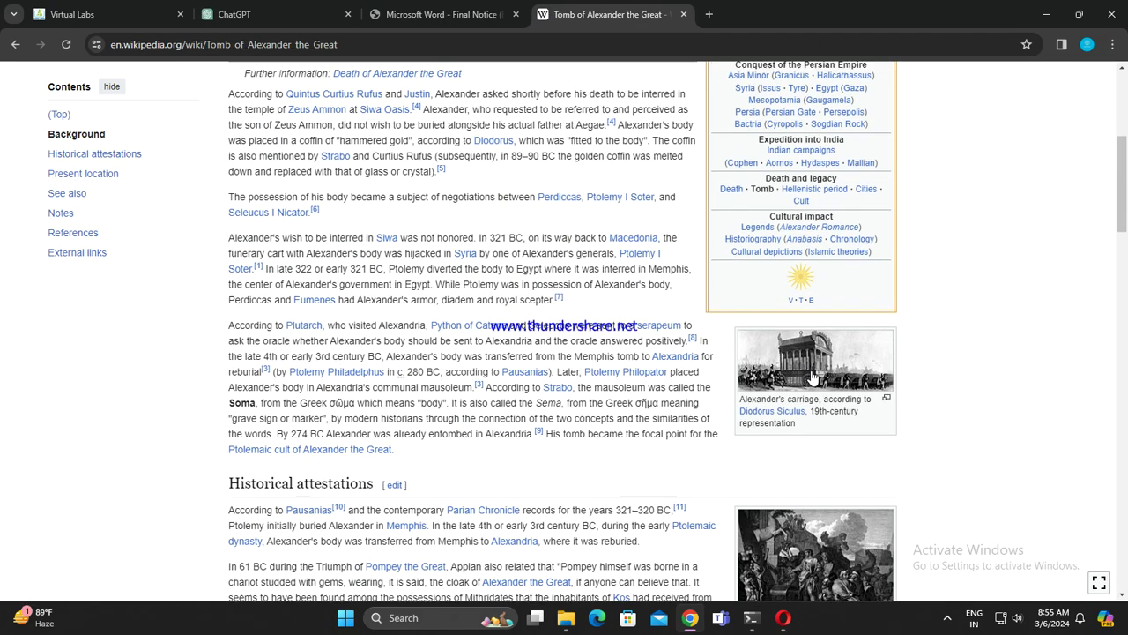
pyautogui.scroll(-12, 813, 377)
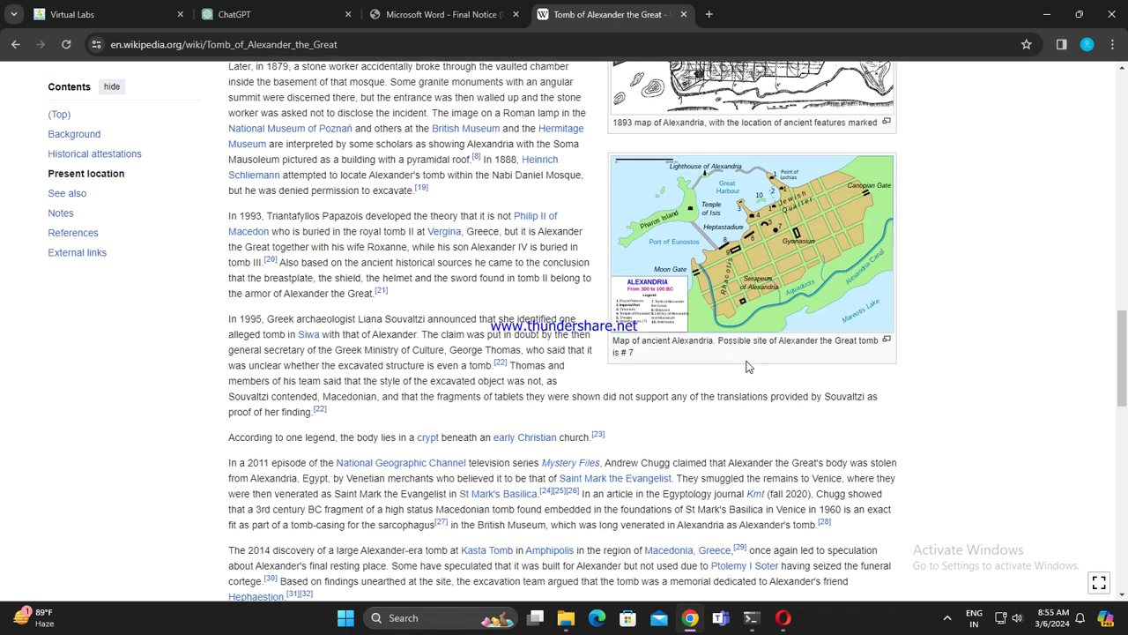
pyautogui.scroll(3, 747, 367)
pyautogui.click(15, 44)
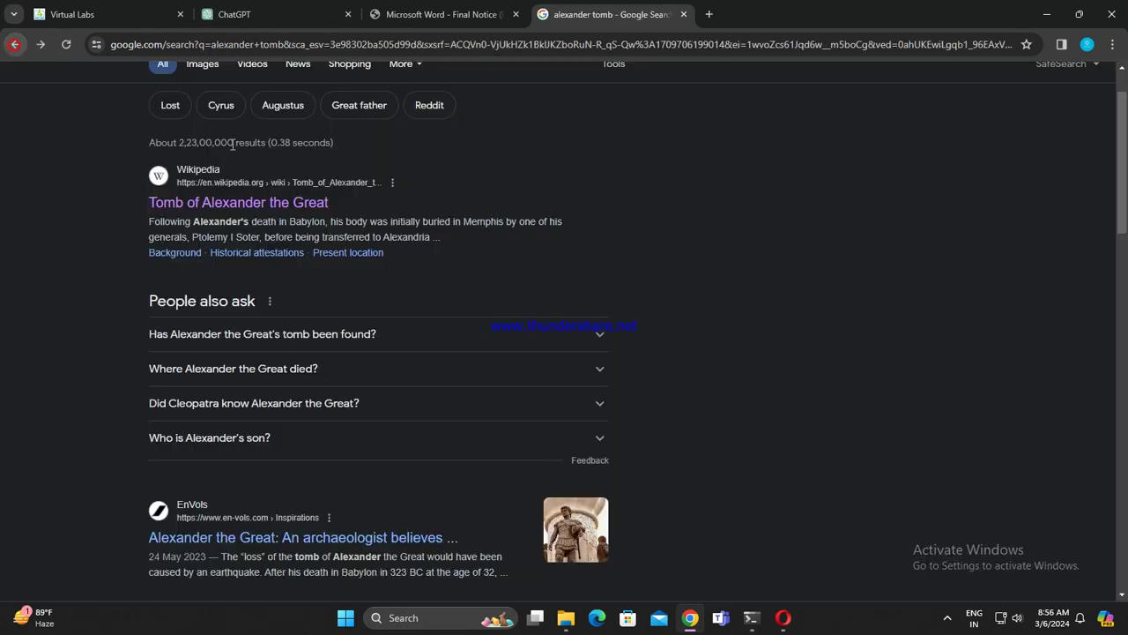
# Step: Preview alexander tomb images from National Geographic, The Archaeologist and History Skills
pyautogui.click(208, 135)
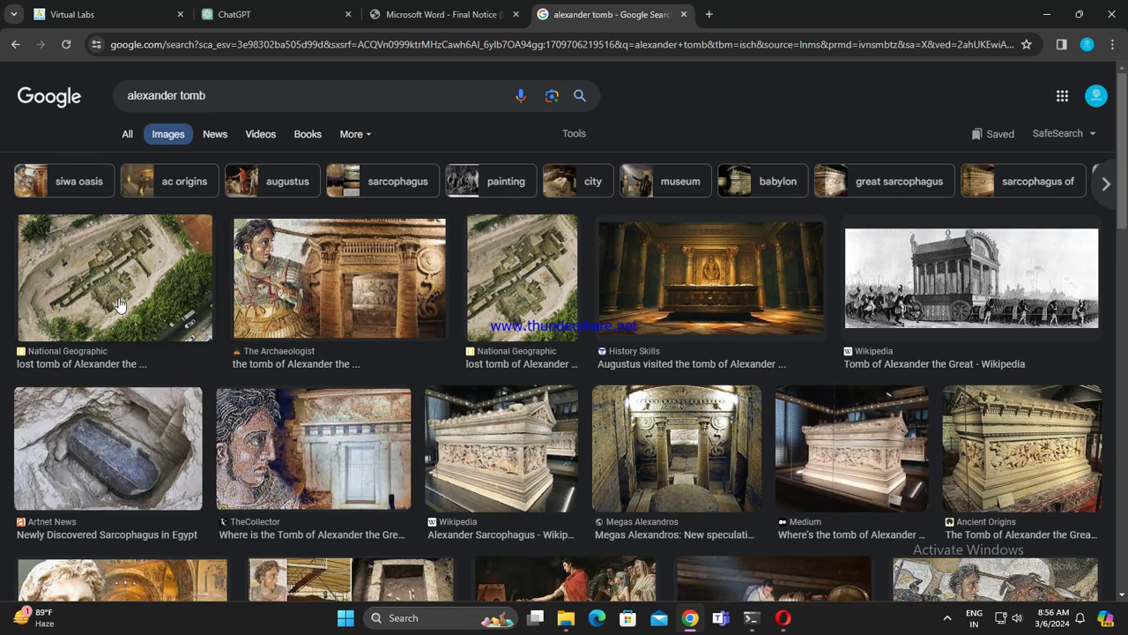
pyautogui.click(130, 285)
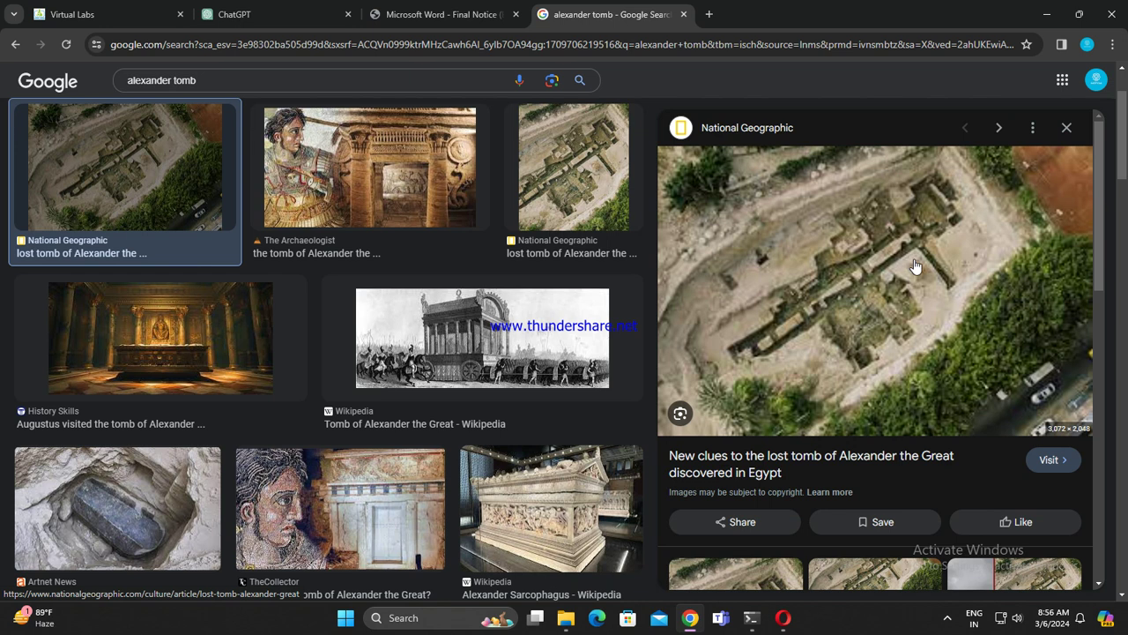
pyautogui.click(306, 181)
pyautogui.click(570, 189)
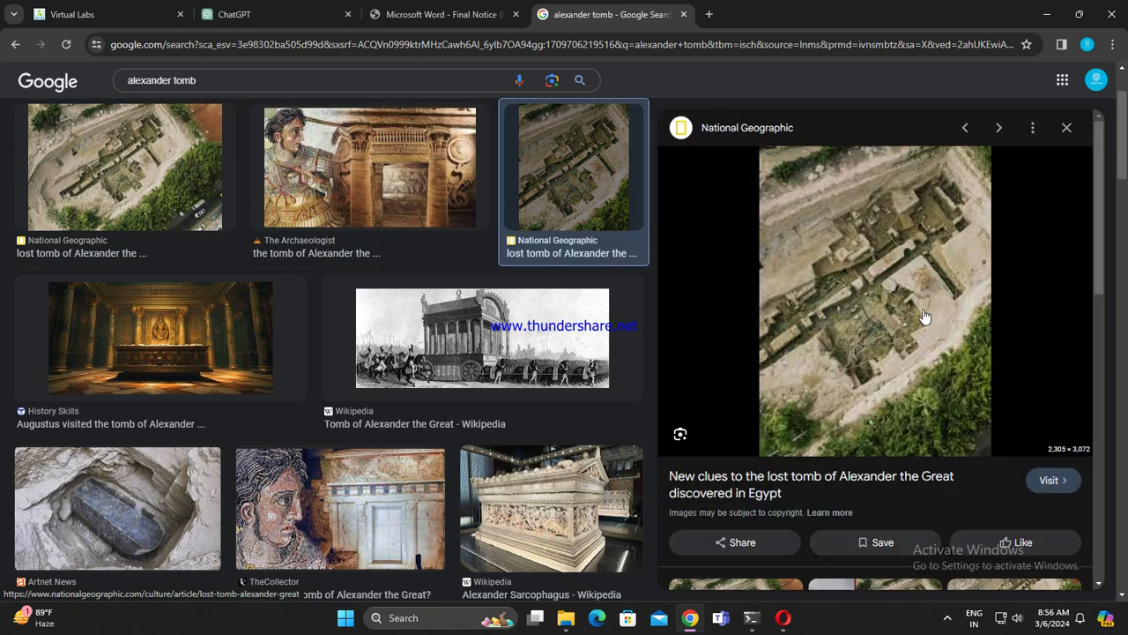
pyautogui.scroll(2, 177, 466)
pyautogui.click(177, 465)
# Step: Preview the Artnet News sarcophagus image, then close the preview and the search tab
pyautogui.moveTo(780, 401); pyautogui.dragTo(1035, 208)
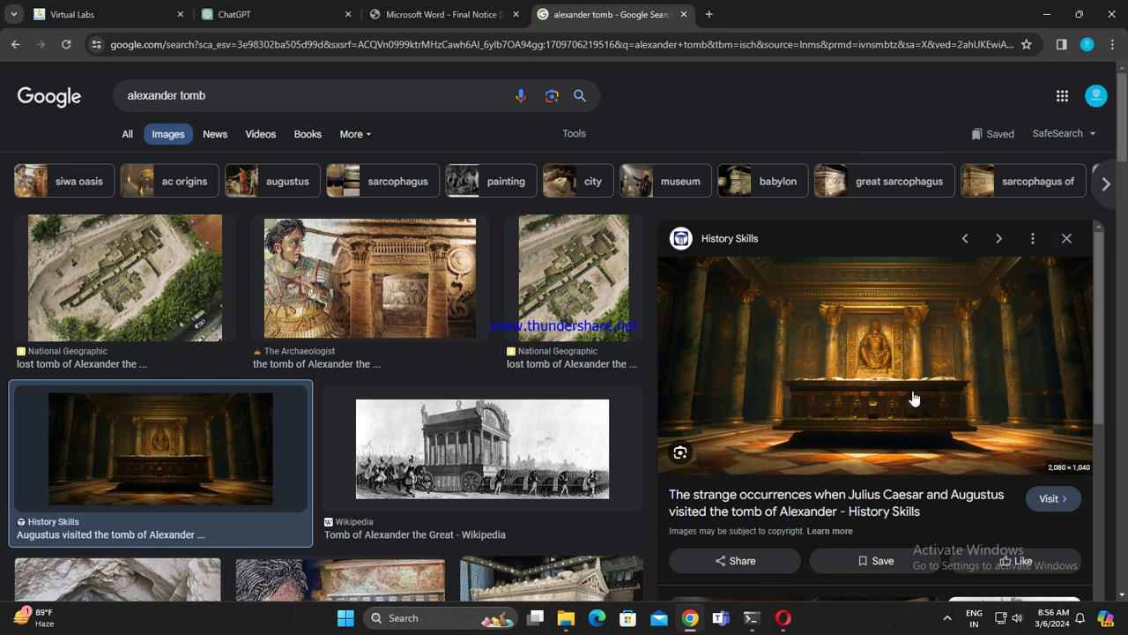
pyautogui.scroll(-5, 509, 435)
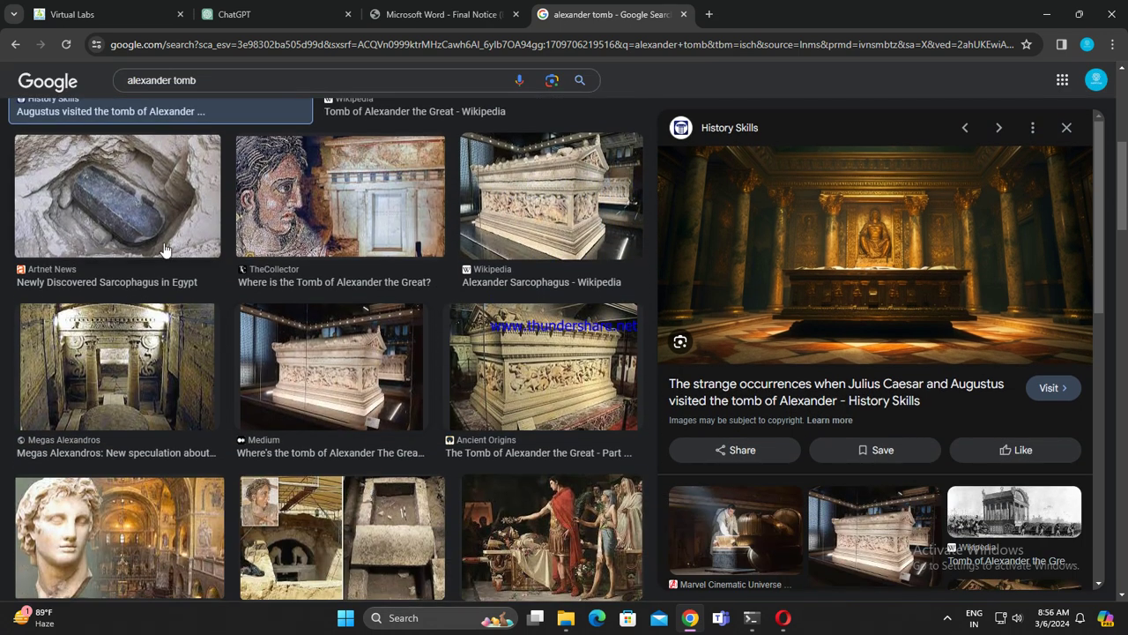
pyautogui.click(159, 234)
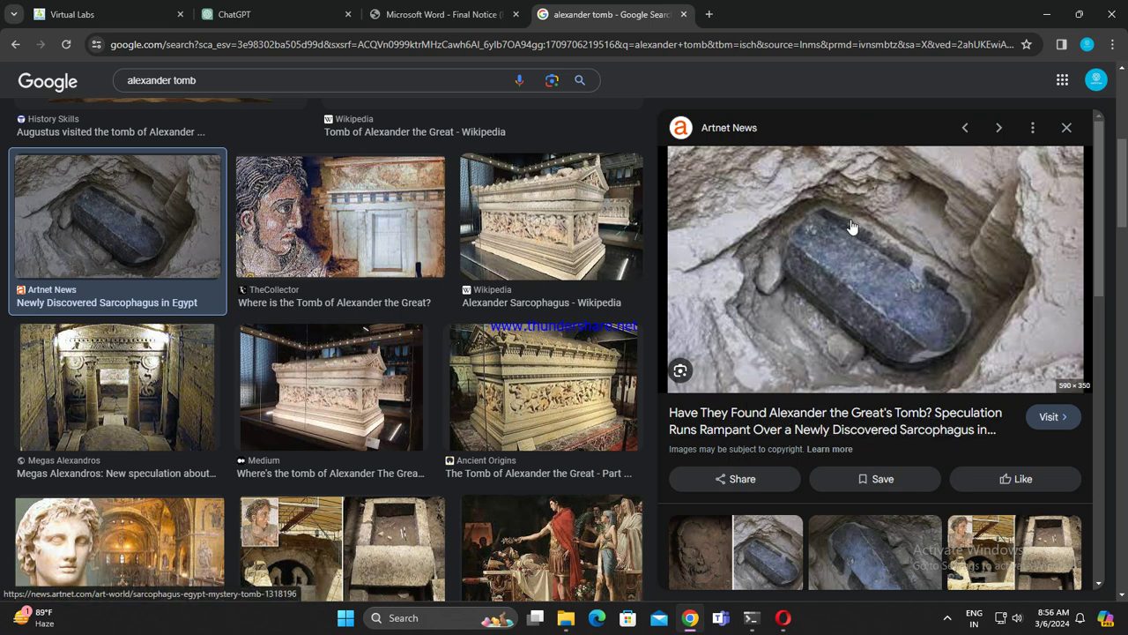
pyautogui.click(1066, 127)
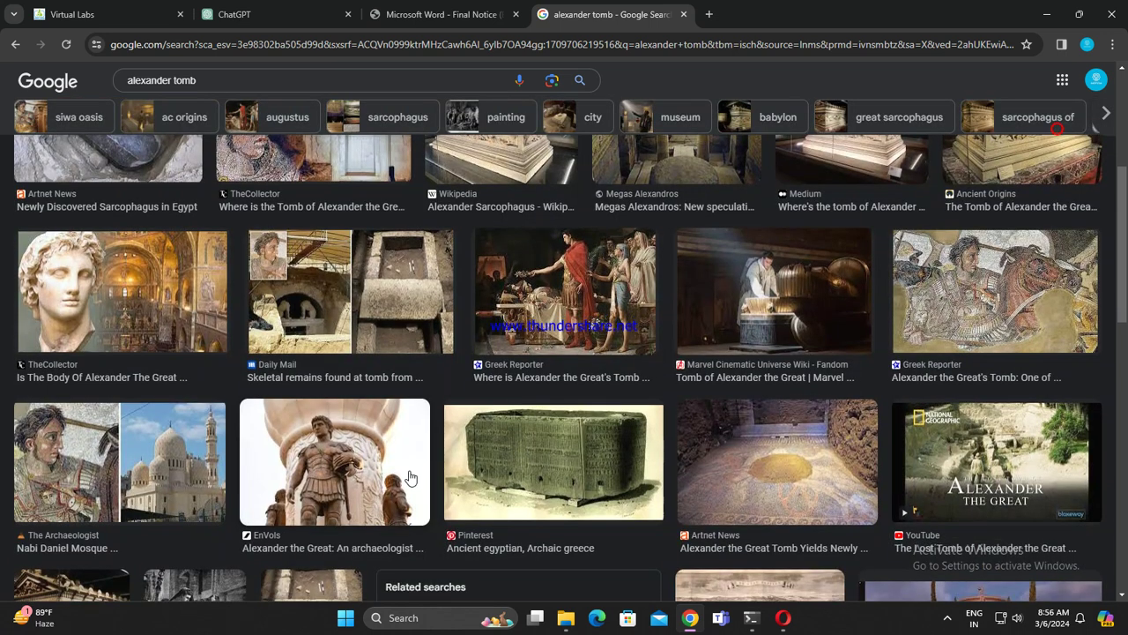
pyautogui.scroll(-3, 411, 476)
pyautogui.click(682, 14)
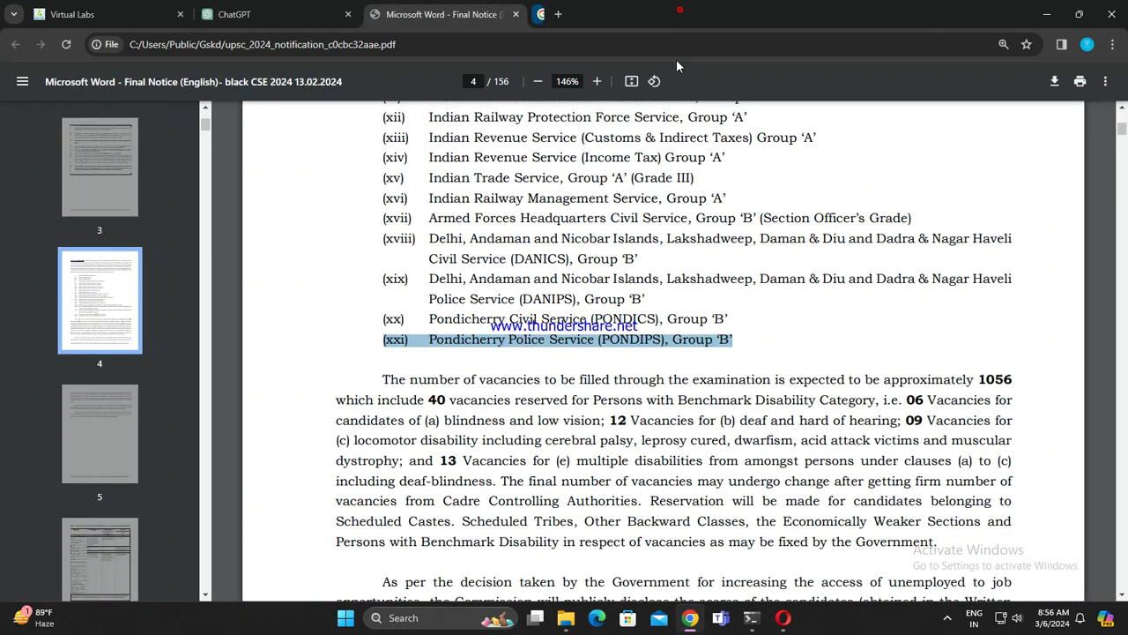
# Step: Scroll the CSE 2024 notice PDF to page 8's centres table and select AGARTALA
pyautogui.click(275, 11)
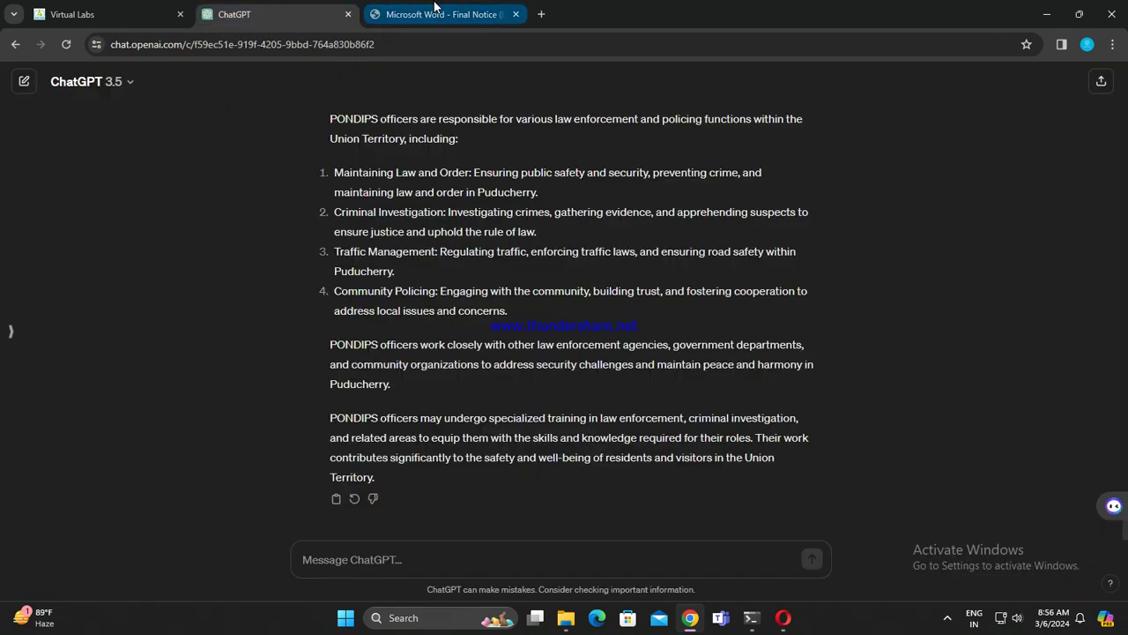
pyautogui.click(434, 10)
pyautogui.scroll(-12, 546, 352)
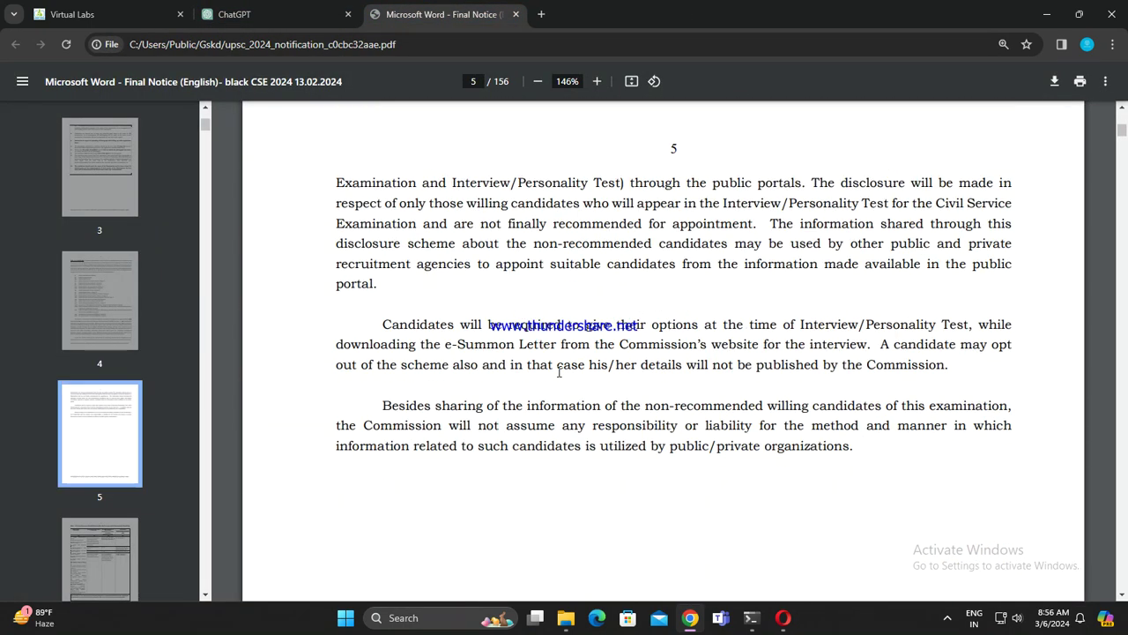
pyautogui.scroll(-6, 557, 405)
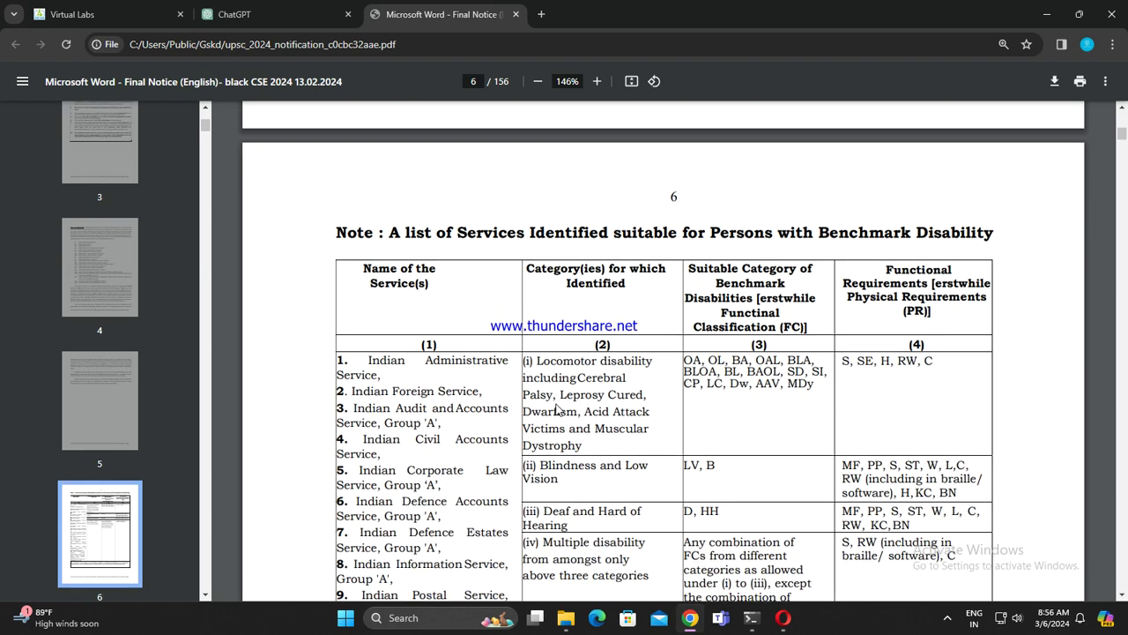
pyautogui.scroll(-6, 556, 408)
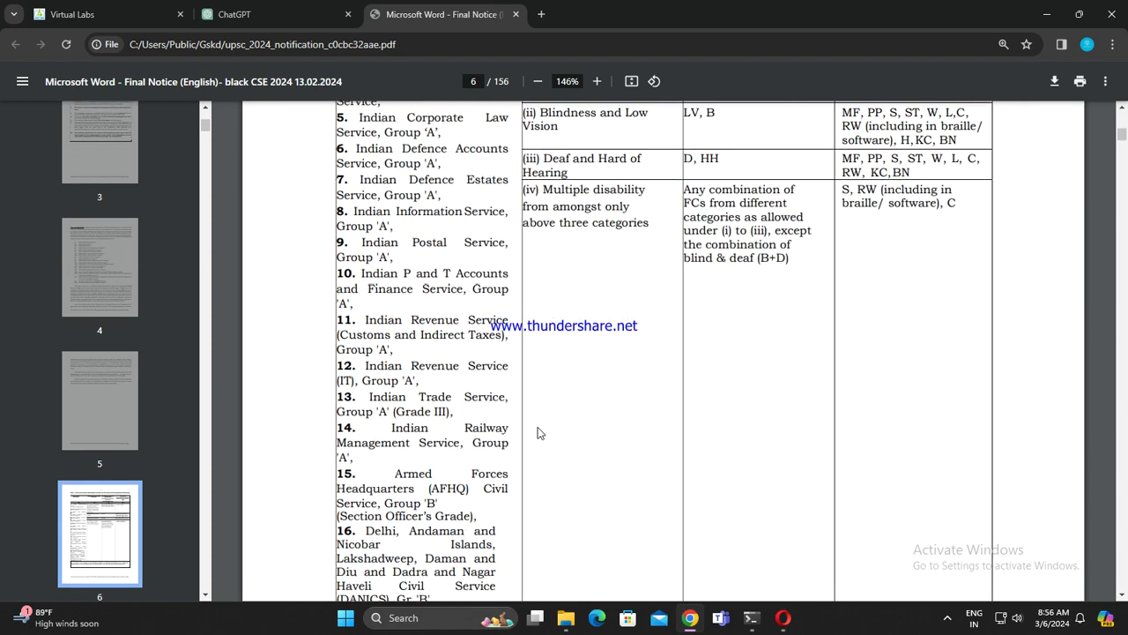
pyautogui.scroll(-4, 539, 431)
pyautogui.scroll(-4, 543, 424)
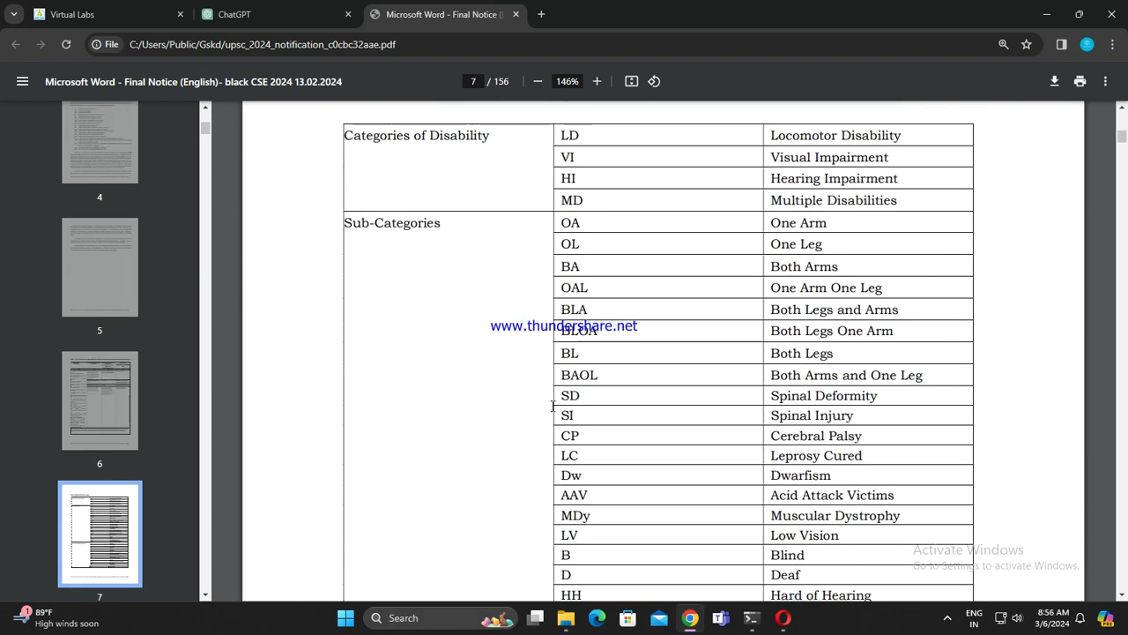
pyautogui.scroll(-5, 715, 426)
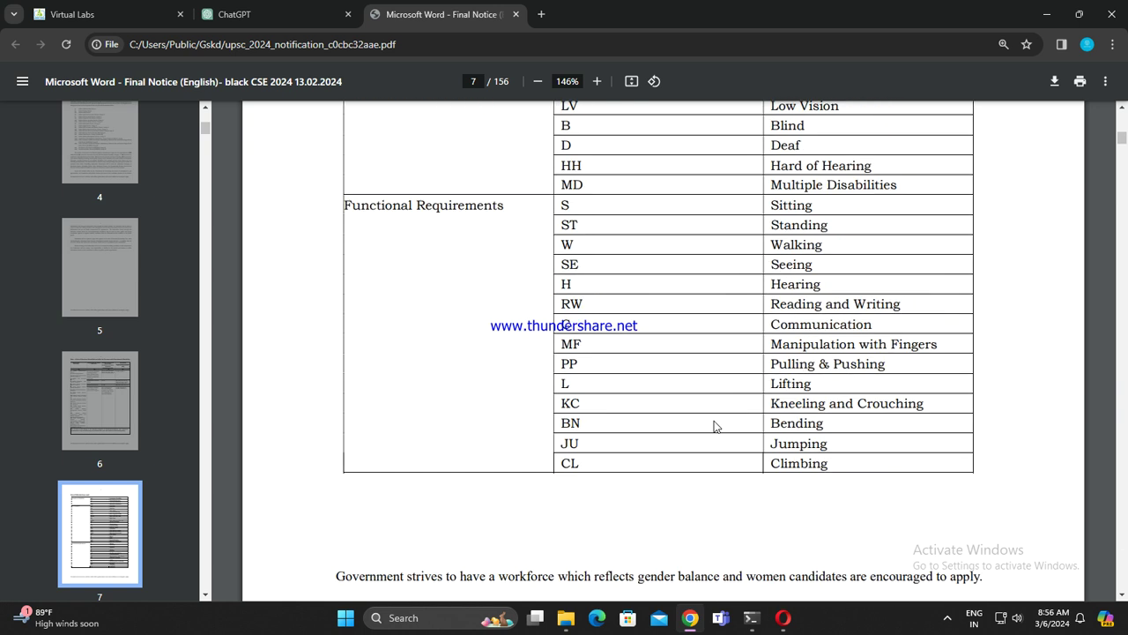
pyautogui.scroll(-6, 715, 427)
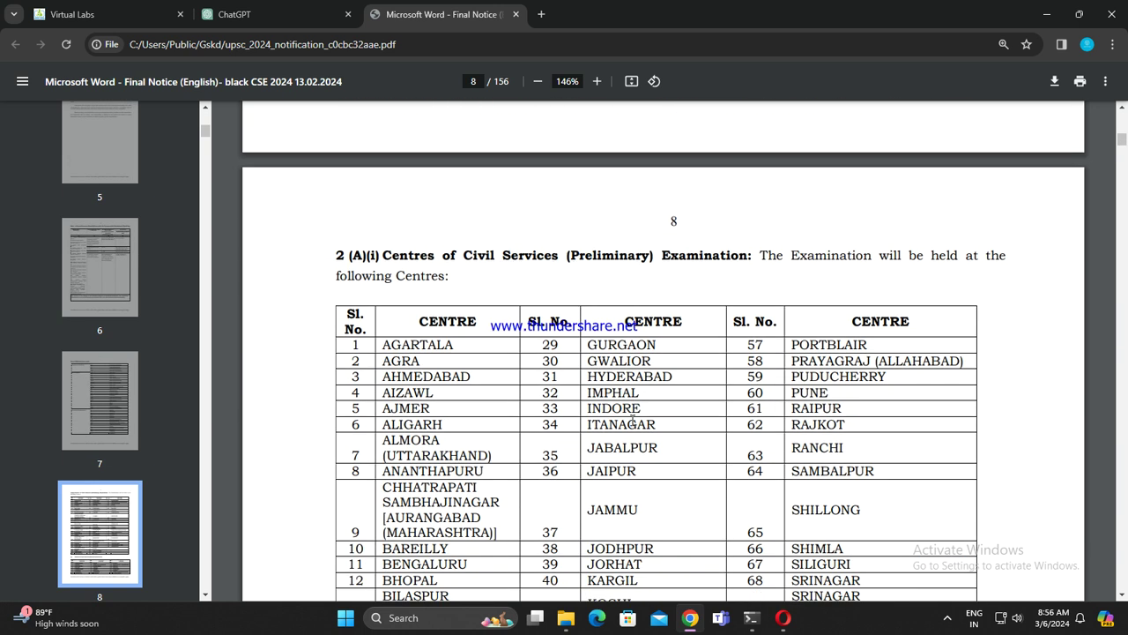
pyautogui.scroll(-1, 439, 307)
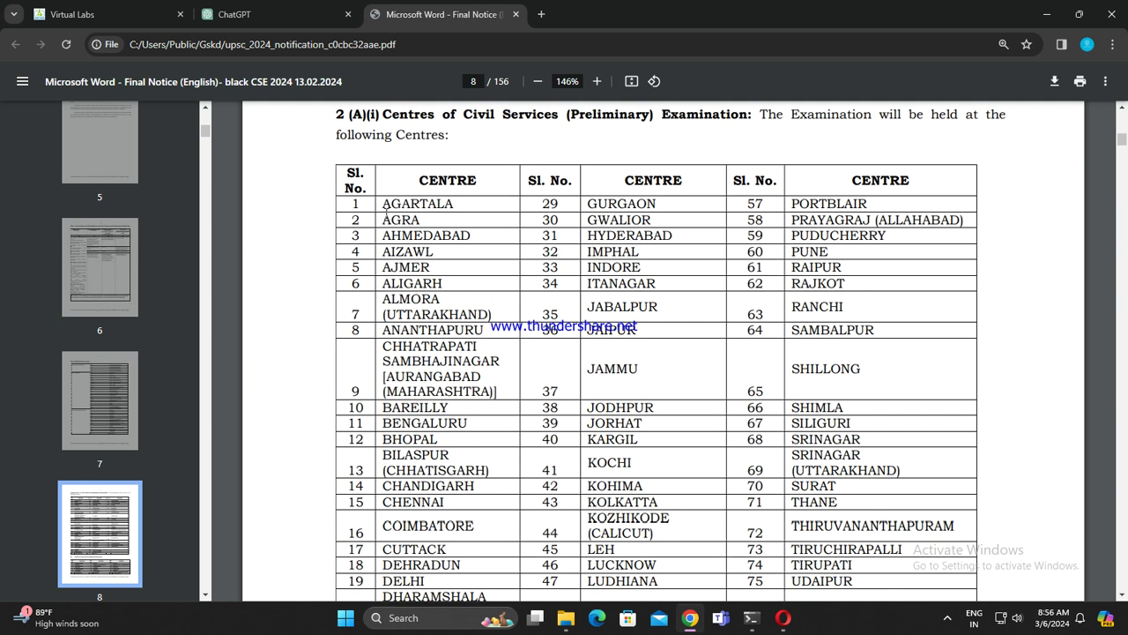
pyautogui.moveTo(380, 208); pyautogui.dragTo(465, 210)
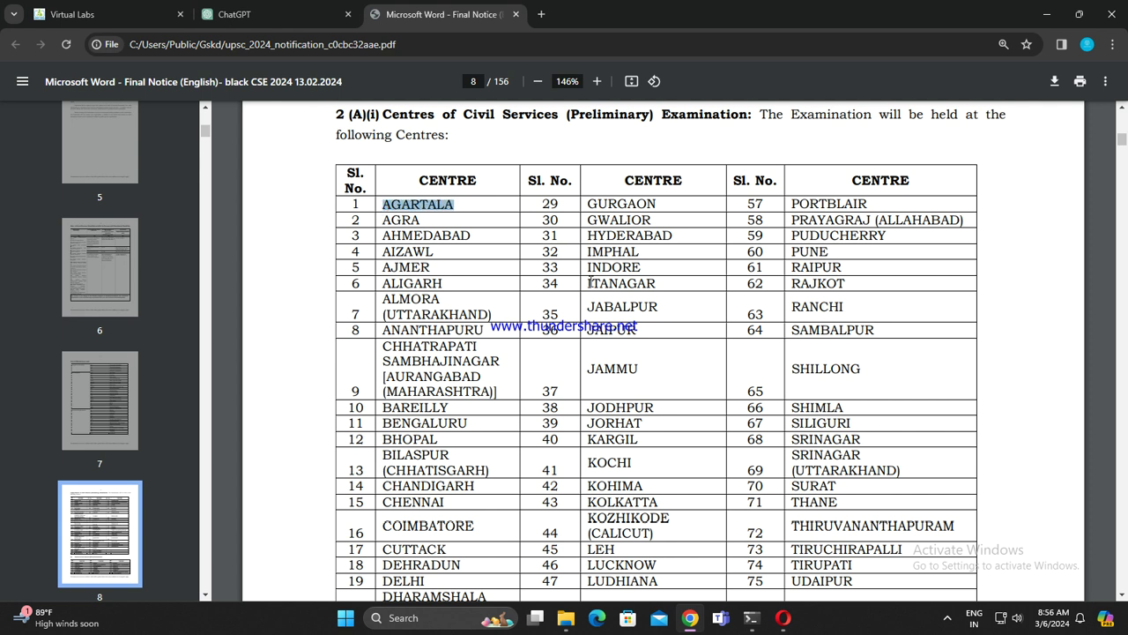
# Step: Select '(Preliminary) Examination' in the centres table heading instead of AGARTALA
pyautogui.scroll(-3, 658, 302)
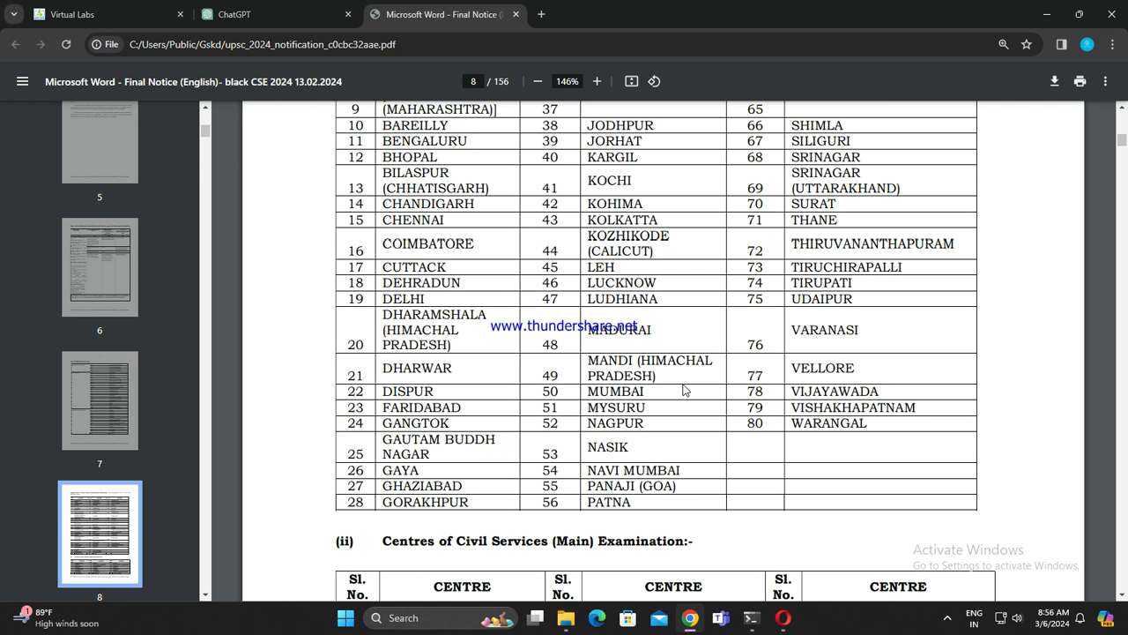
pyautogui.scroll(-6, 686, 391)
pyautogui.scroll(2, 683, 390)
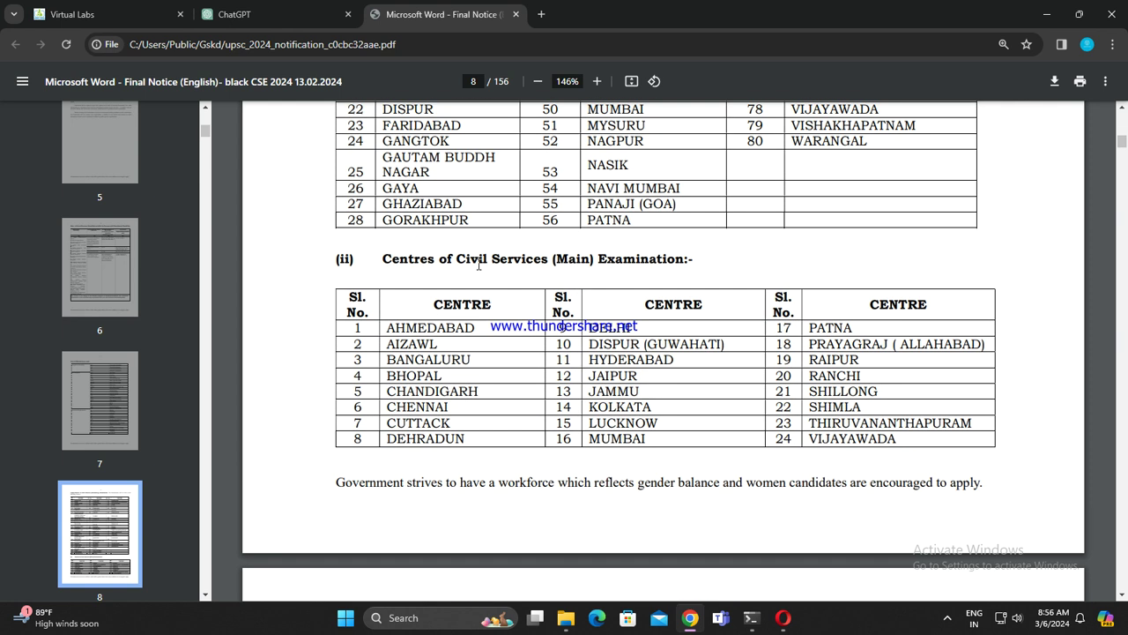
pyautogui.scroll(6, 728, 342)
pyautogui.click(553, 201)
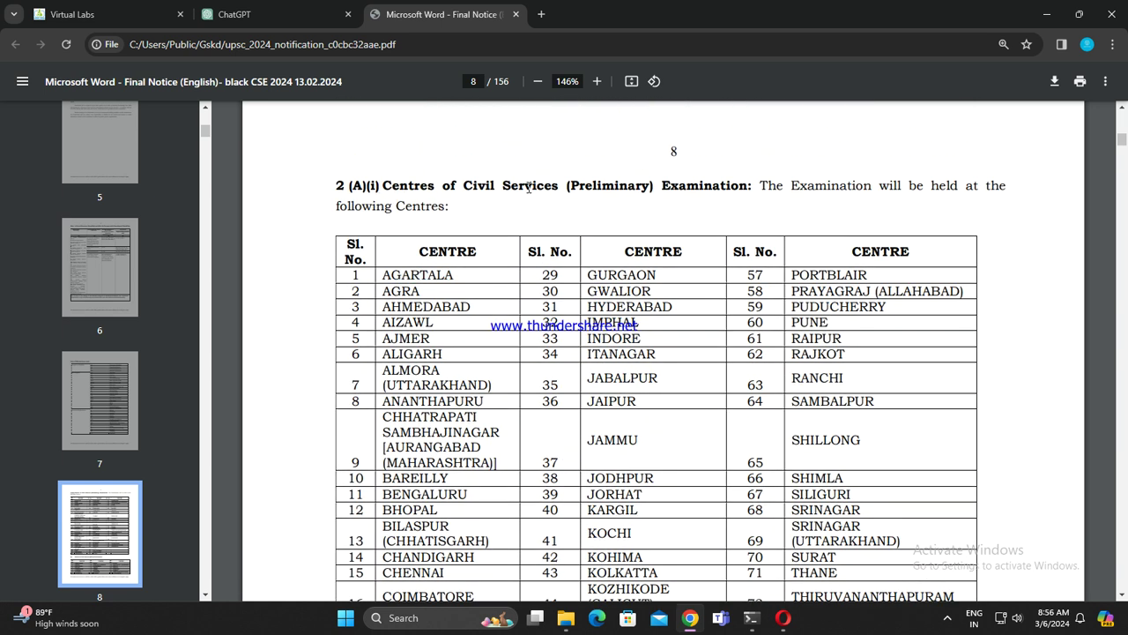
pyautogui.moveTo(570, 184); pyautogui.dragTo(745, 184)
pyautogui.hotkey('ctrl', 'c')
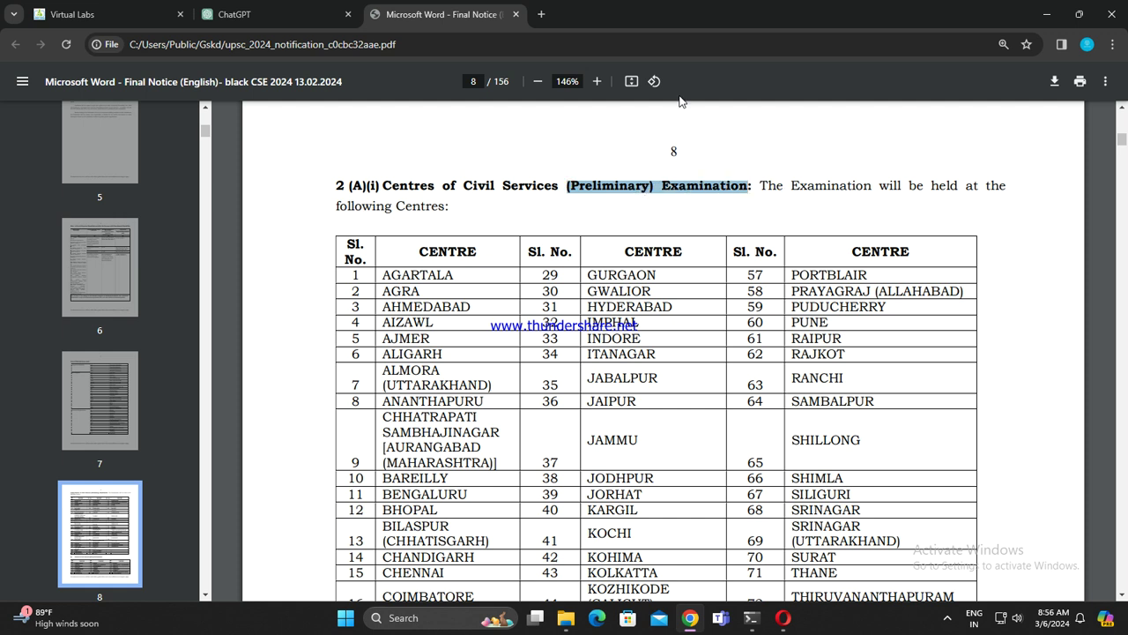
pyautogui.click(291, 16)
# Step: Ask ChatGPT about 'Preliminary Examination' with the parentheses removed, then open a blank tab
pyautogui.click(399, 550)
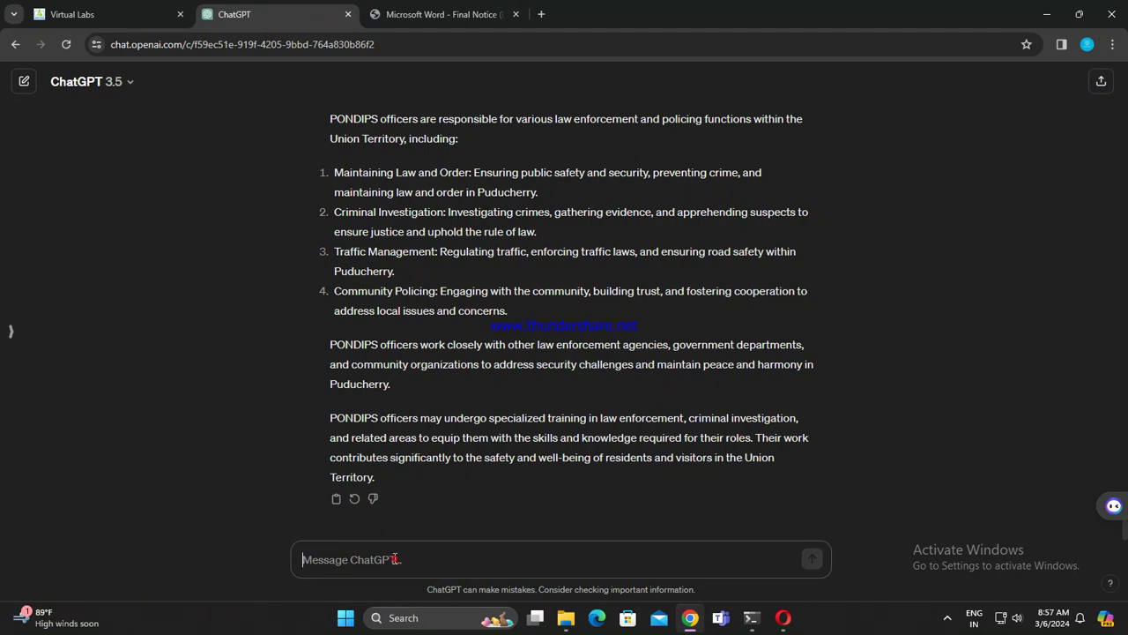
pyautogui.hotkey('ctrl', 'v')
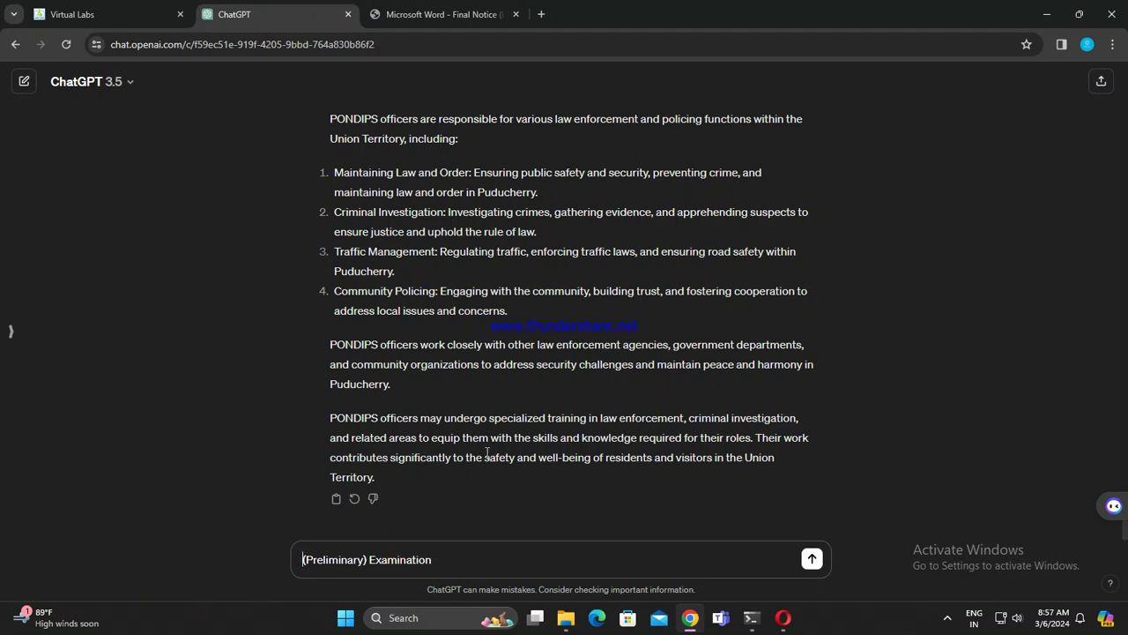
pyautogui.press('Home')
pyautogui.press('Delete')
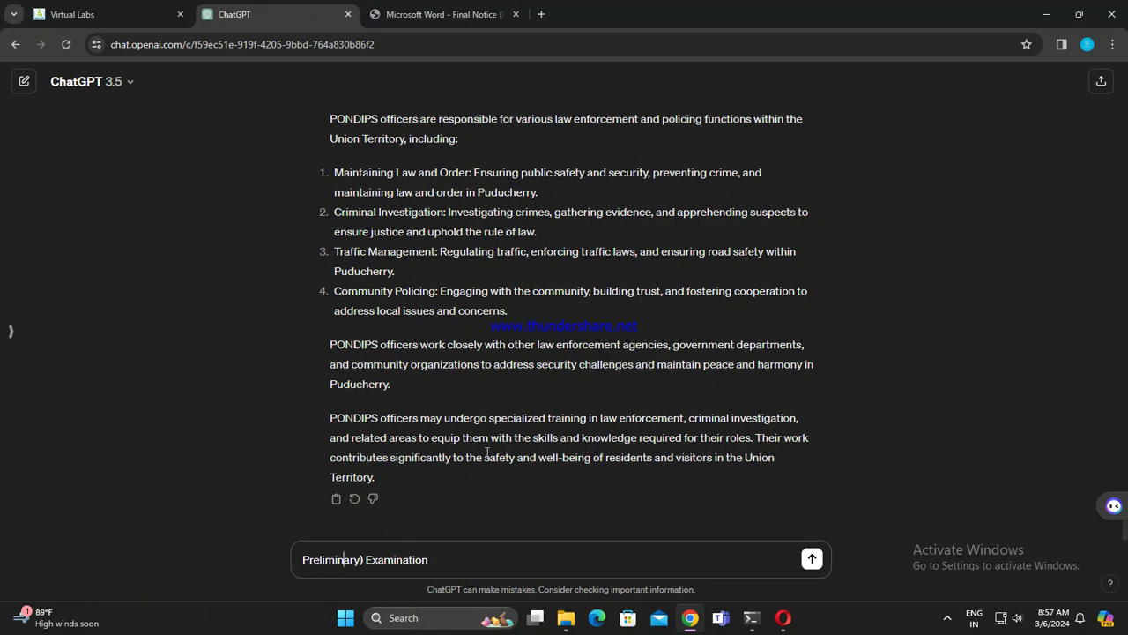
pyautogui.press('BackSpace')
pyautogui.press('Return')
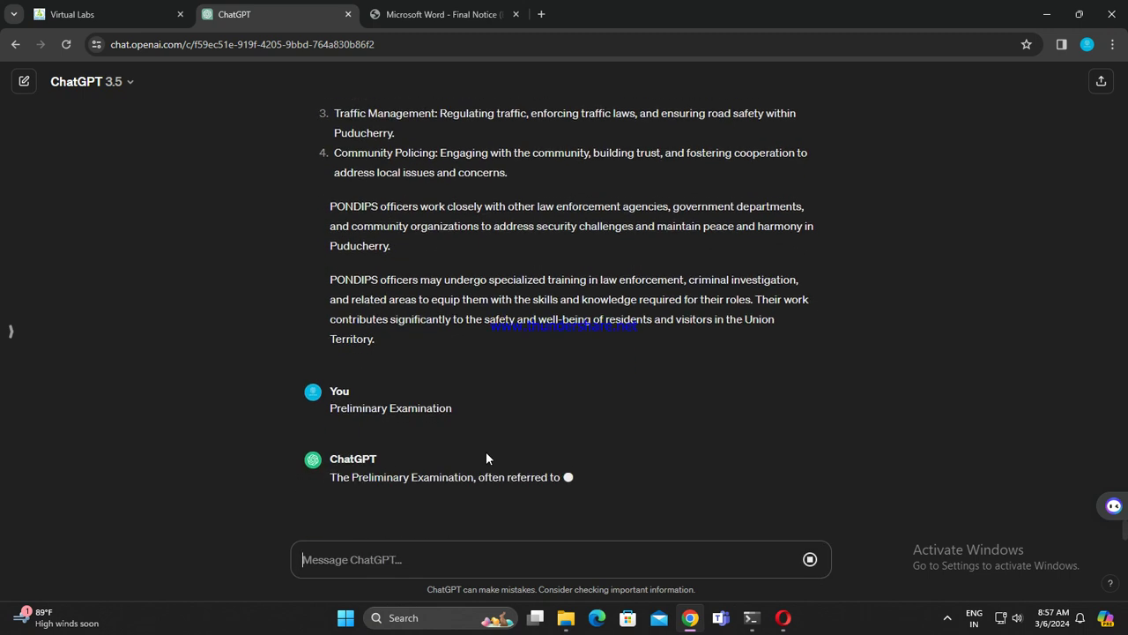
pyautogui.click(537, 14)
pyautogui.click(536, 37)
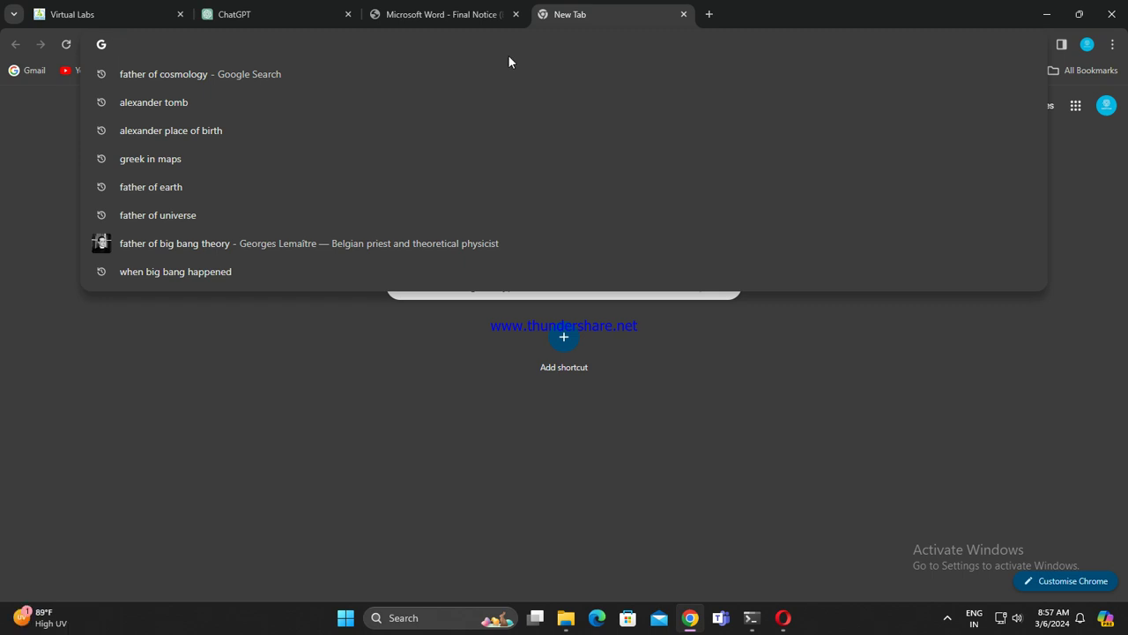
# Step: Close the spare new tab and compare the ChatGPT answer with the notice's centres table
pyautogui.hotkey('ctrl', 'shift', 'Tab')
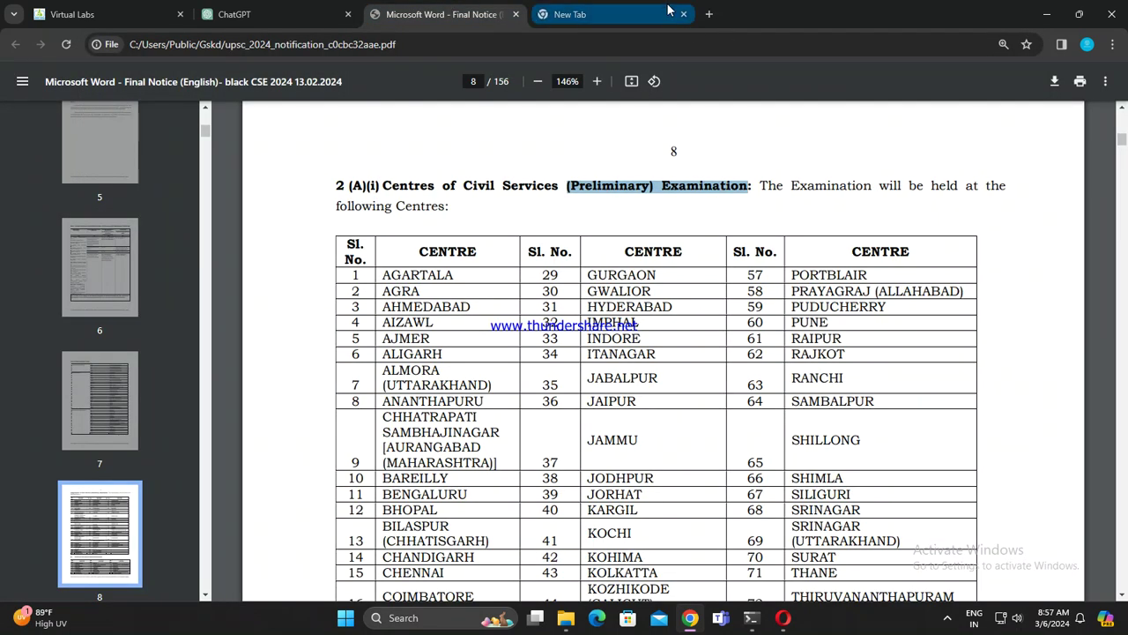
pyautogui.click(683, 14)
pyautogui.hotkey('ctrl', 'shift', 'Tab')
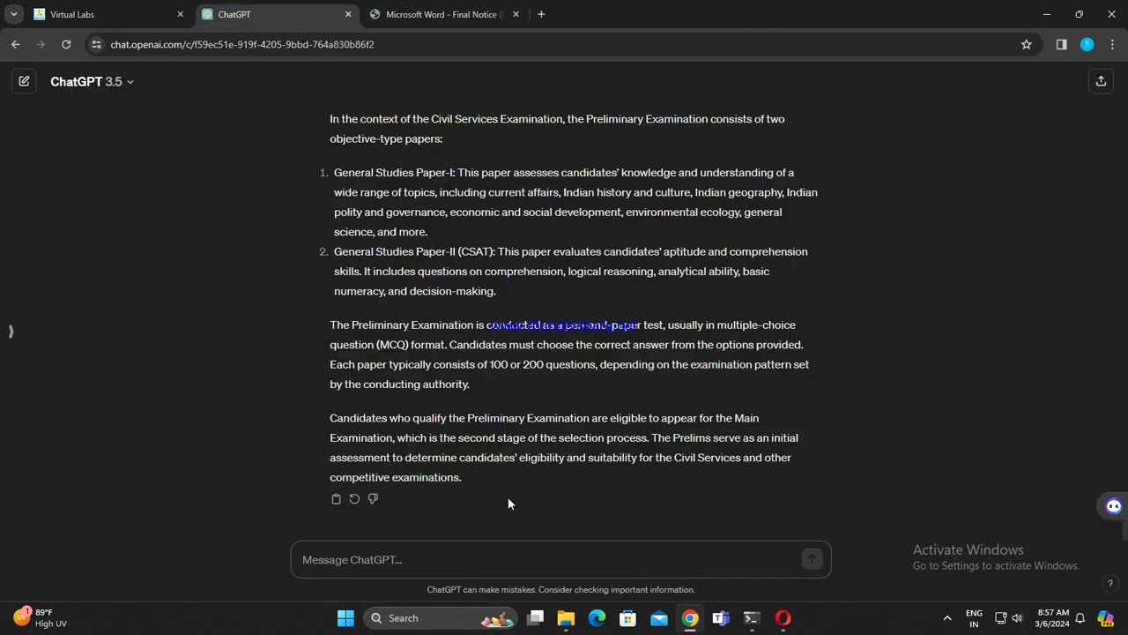
pyautogui.click(425, 13)
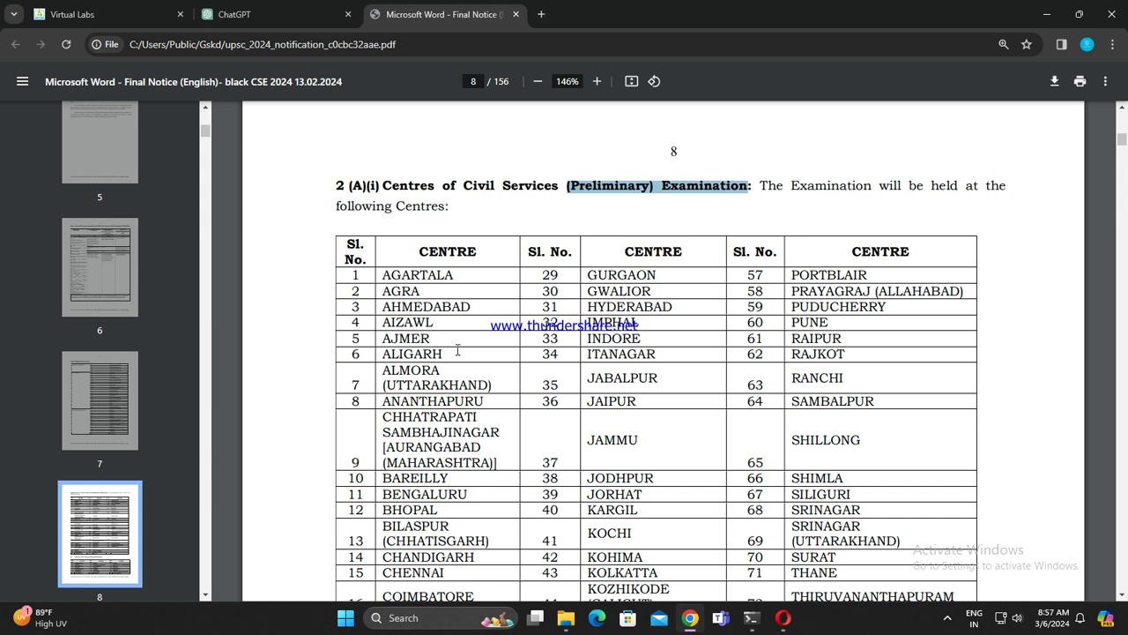
pyautogui.click(300, 14)
pyautogui.click(426, 14)
pyautogui.click(265, 11)
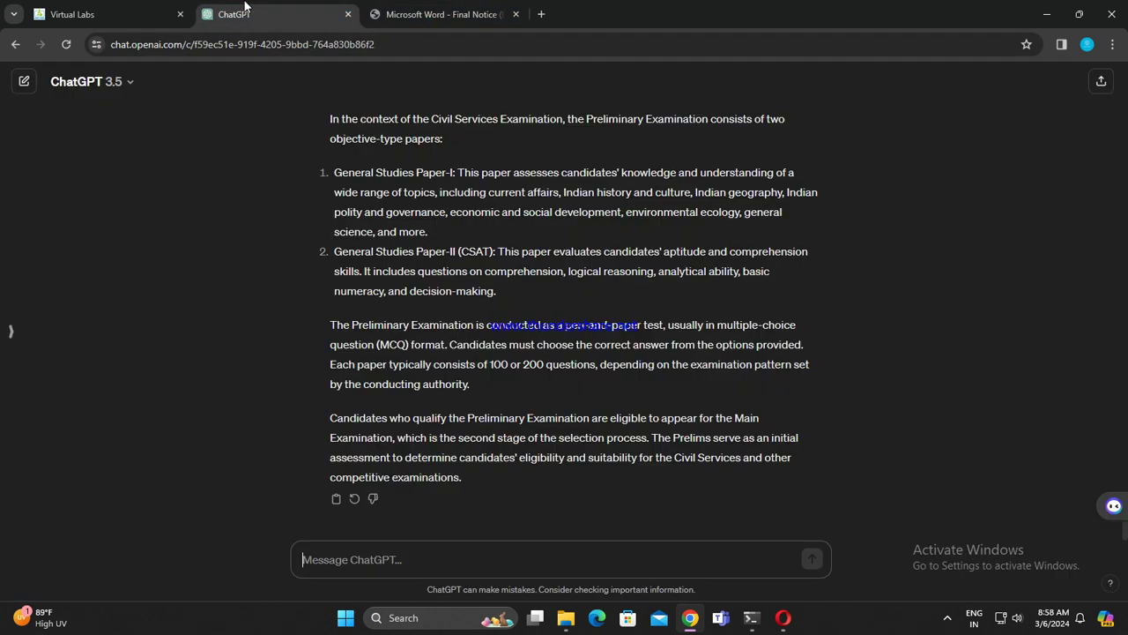
# Step: Start a new ChatGPT chat and select the full Centres of Civil Services (Preliminary) Examination heading
pyautogui.click(10, 333)
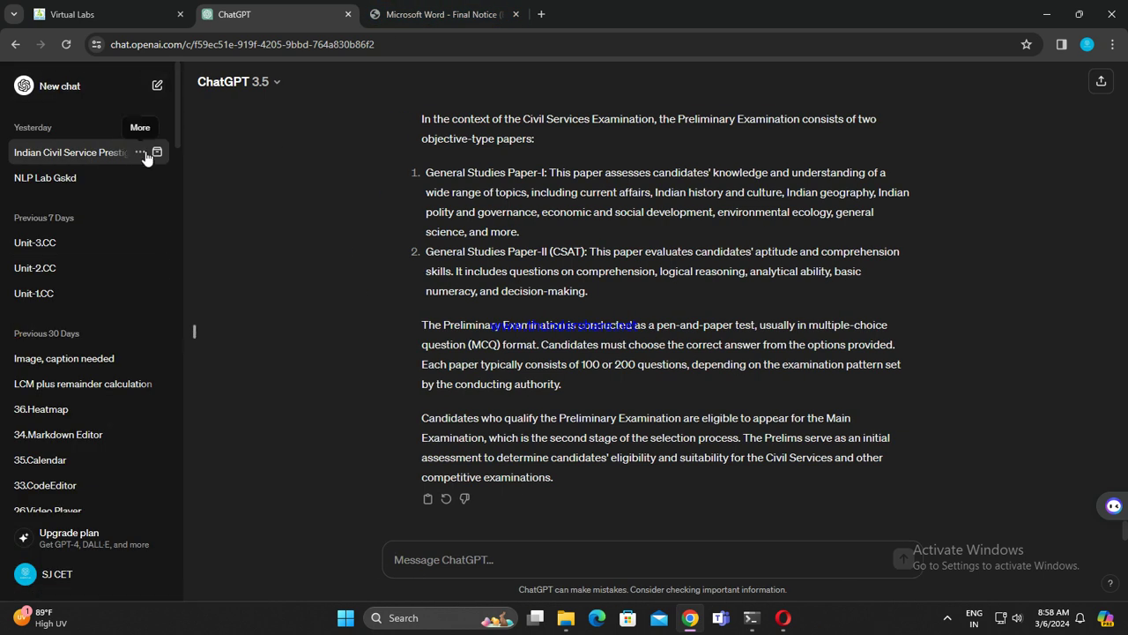
pyautogui.click(76, 90)
pyautogui.hotkey('ctrl', 'Tab')
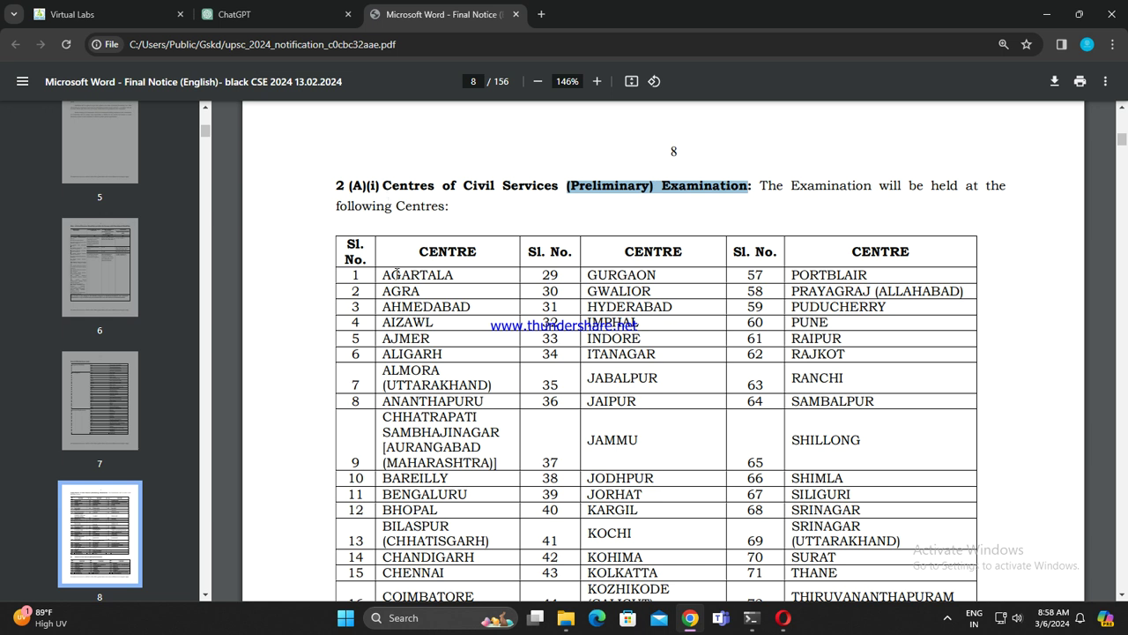
pyautogui.moveTo(381, 185); pyautogui.dragTo(742, 181)
pyautogui.hotkey('ctrl', 'c')
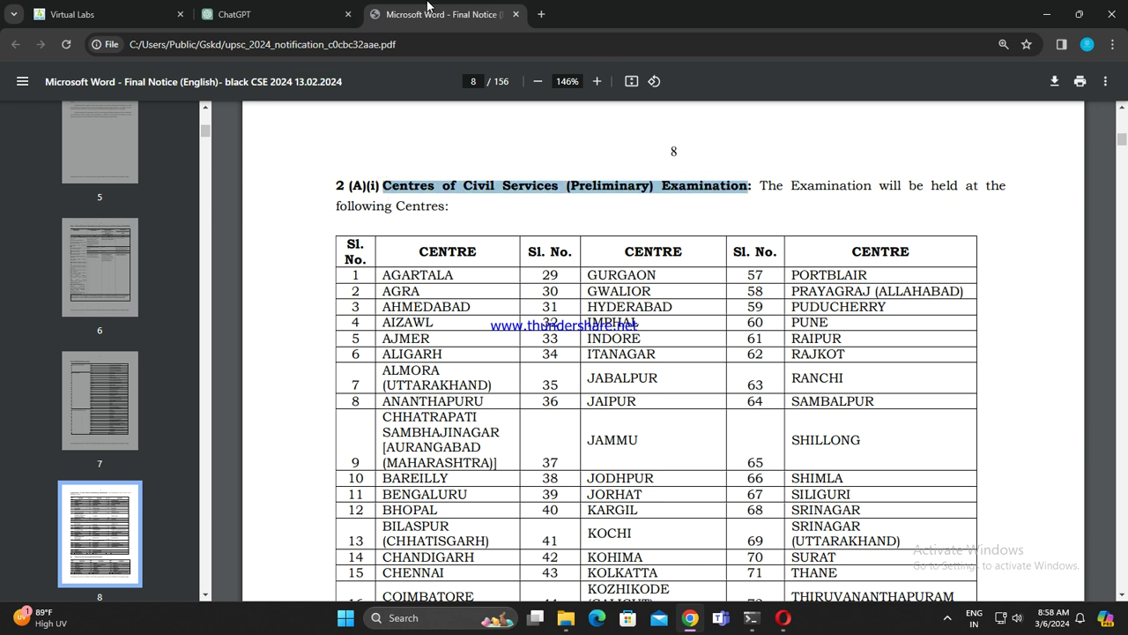
pyautogui.click(264, 14)
# Step: Send the copied Centres of Civil Services (Preliminary) Examination heading to the new chat
pyautogui.click(440, 557)
pyautogui.hotkey('ctrl', 'v')
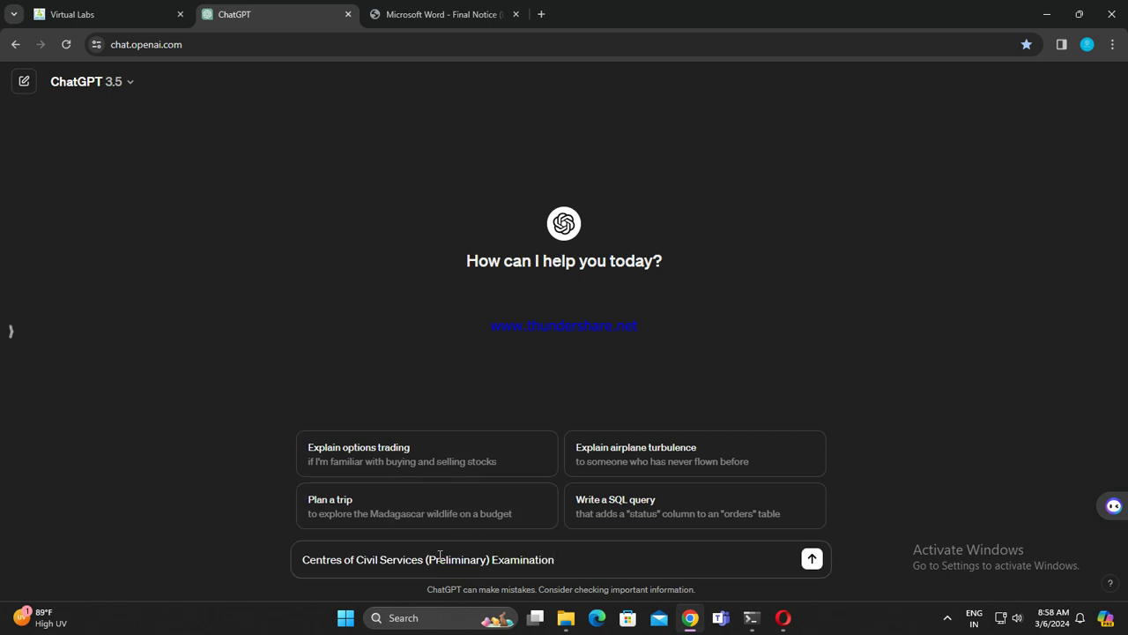
pyautogui.press('Return')
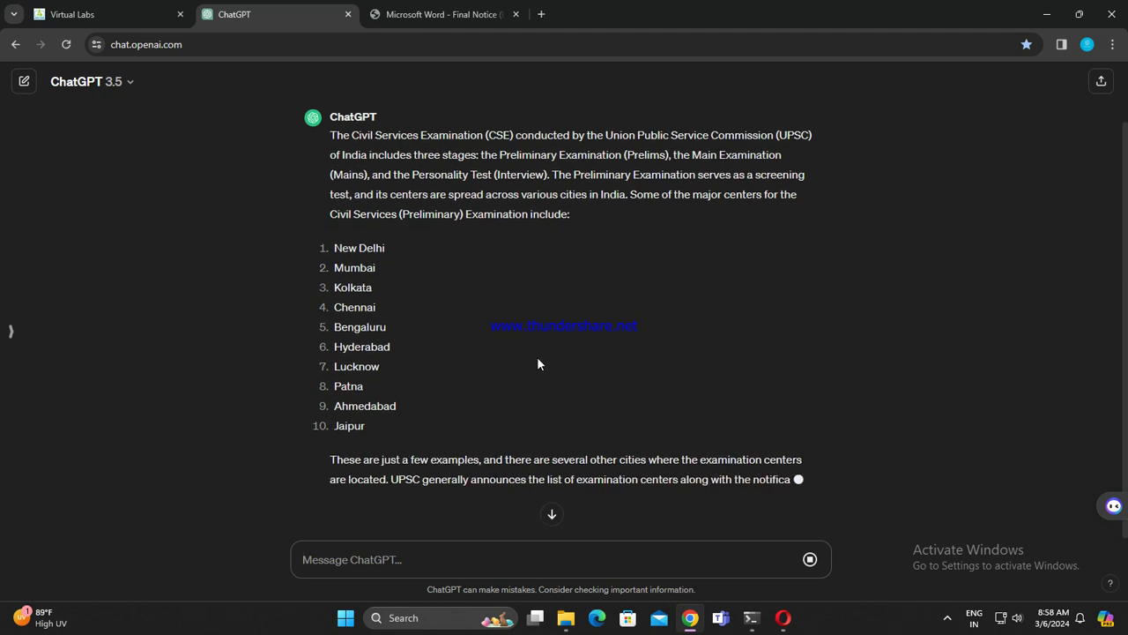
pyautogui.hotkey('ctrl', 'Tab')
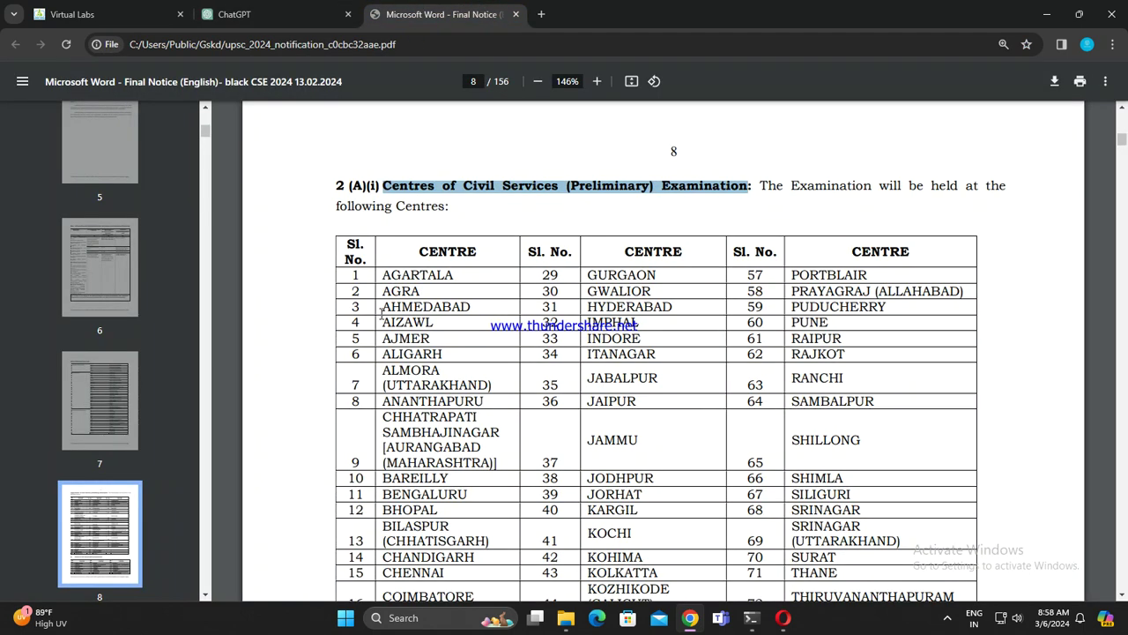
# Step: Copy AGARTALA from the centres table and send it to ChatGPT
pyautogui.moveTo(379, 275); pyautogui.dragTo(483, 274)
pyautogui.hotkey('ctrl', 'c')
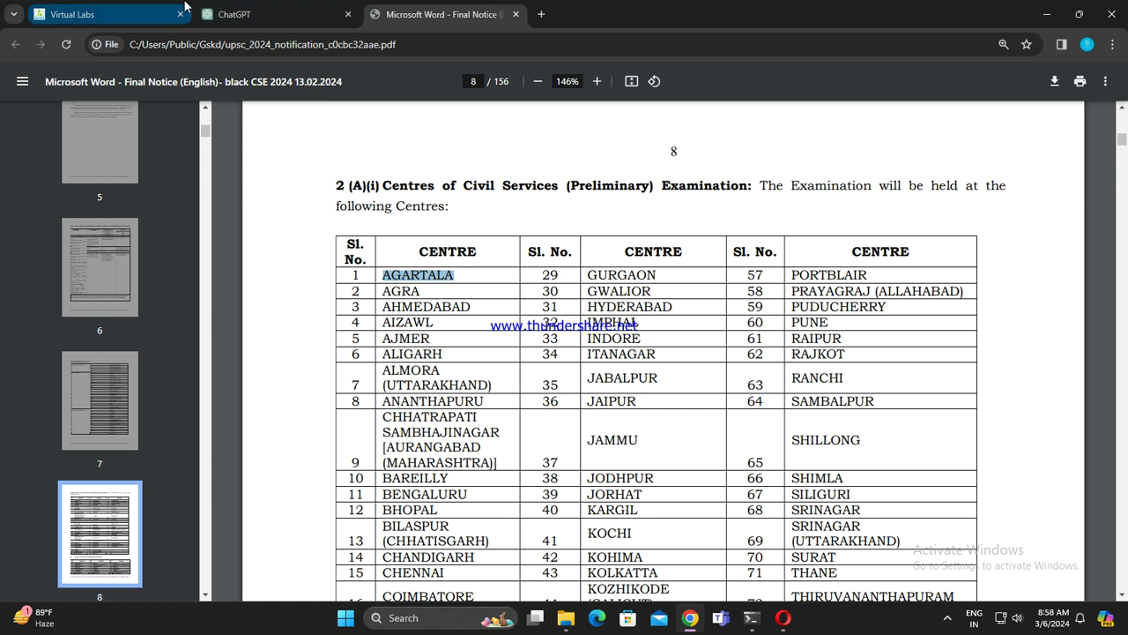
pyautogui.click(255, 7)
pyautogui.click(481, 573)
pyautogui.hotkey('ctrl', 'v')
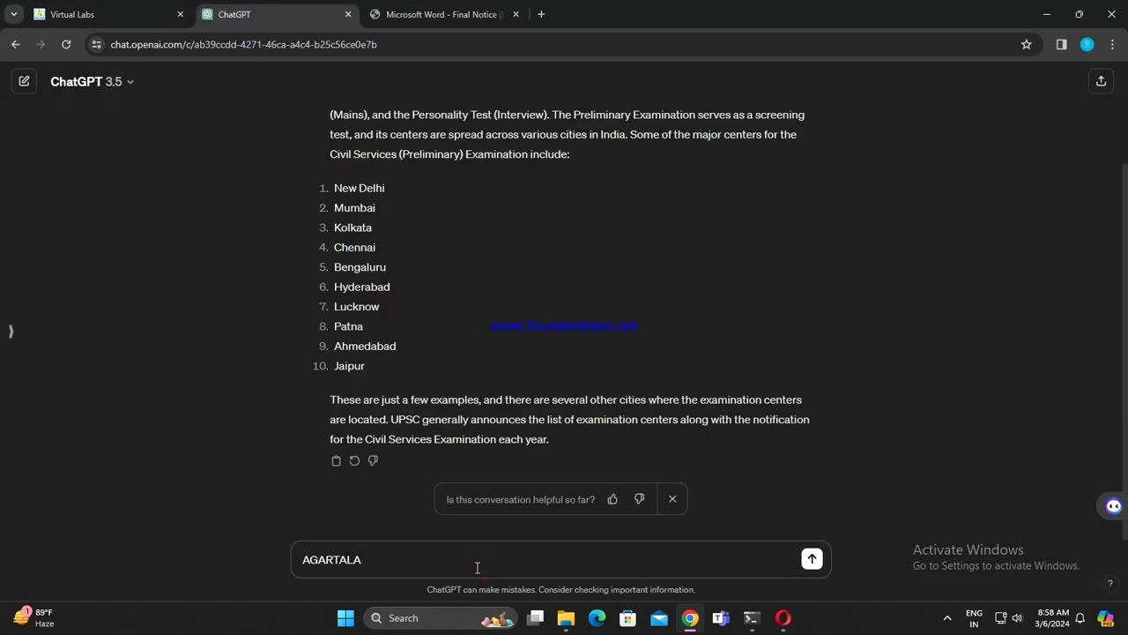
pyautogui.press('Return')
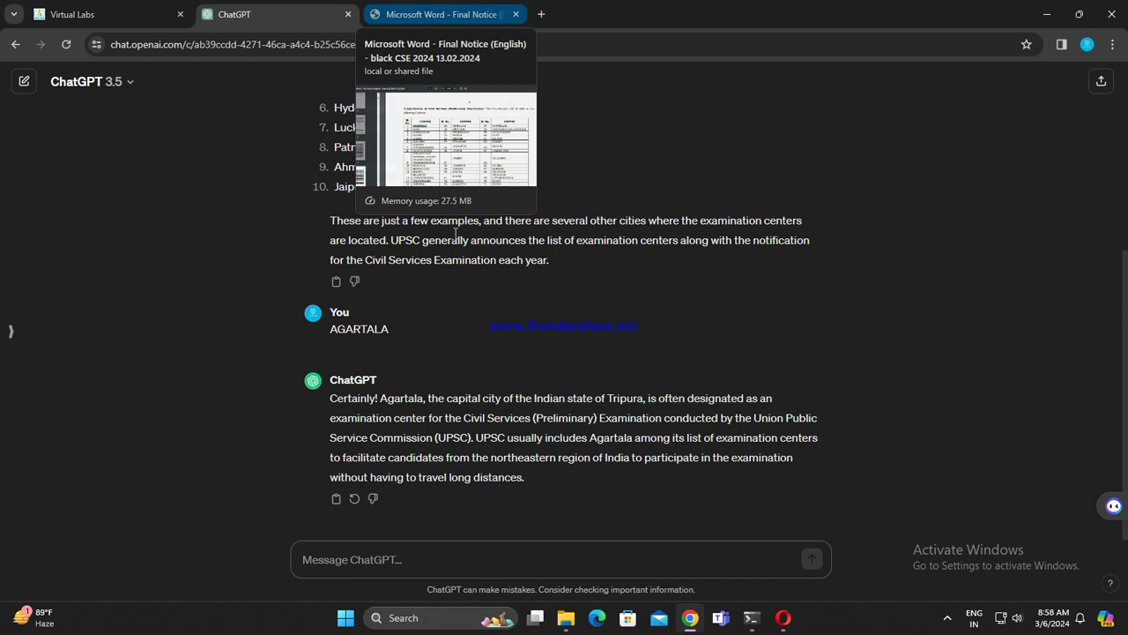
# Step: Edit the message to 'AGARTALA information' and resubmit it
pyautogui.click(339, 357)
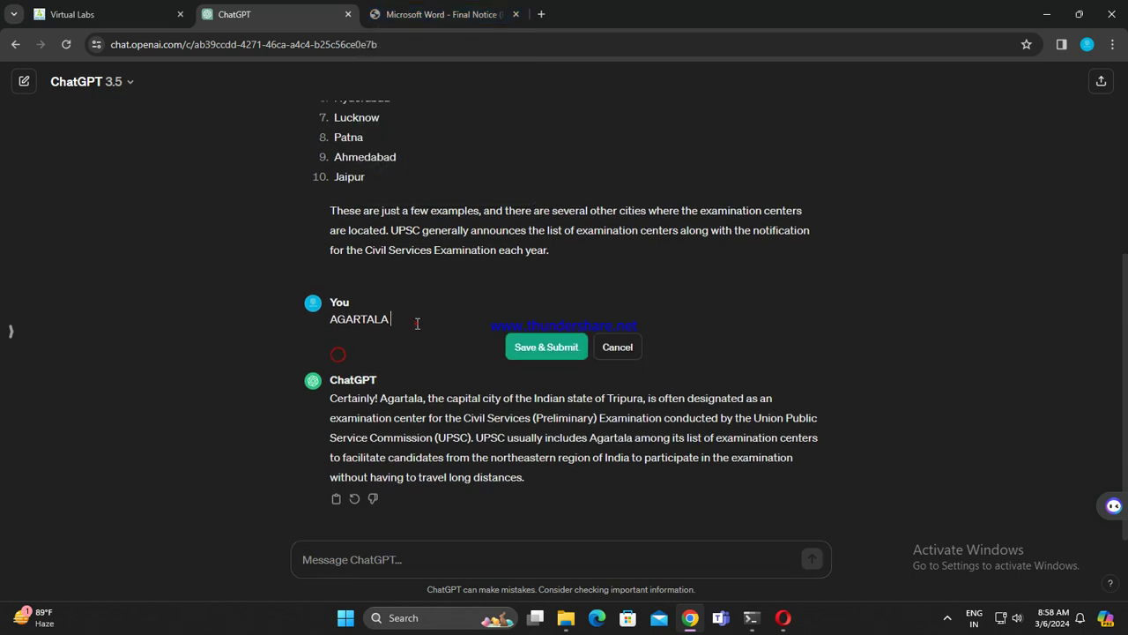
pyautogui.write('informaqtio')
pyautogui.press('BackSpace')
pyautogui.press('BackSpace')
pyautogui.press('BackSpace')
pyautogui.press('BackSpace')
pyautogui.press('BackSpace')
pyautogui.press('BackSpace')
pyautogui.press('BackSpace')
pyautogui.write('rmation')
pyautogui.click(544, 345)
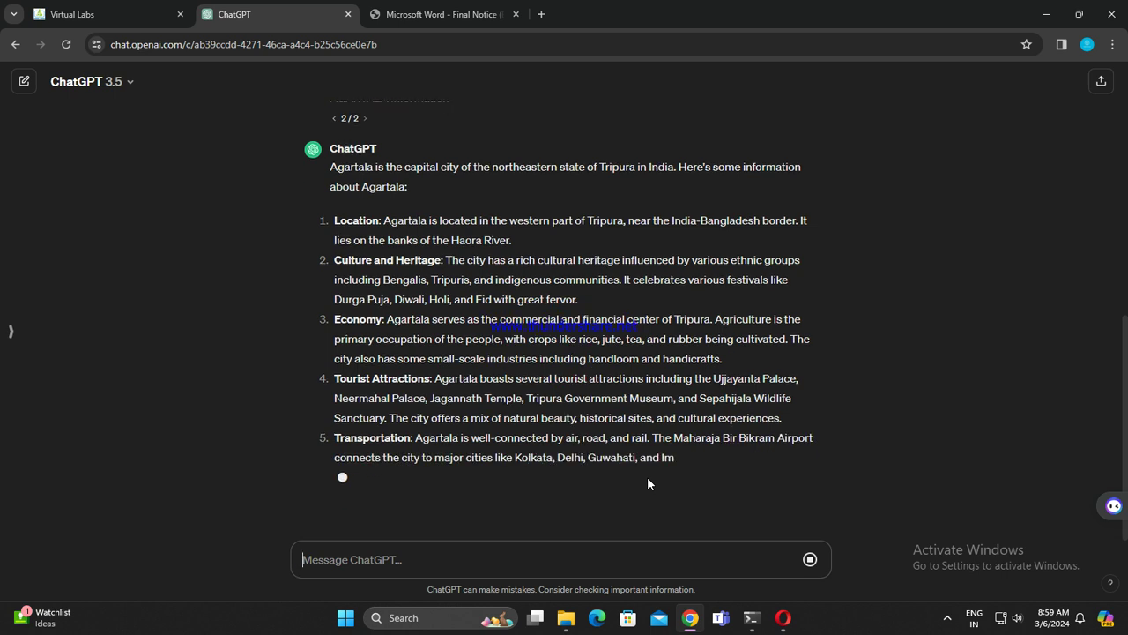
# Step: Search Google for 'troy', view the enlarged film poster, then close the tab
pyautogui.click(541, 14)
pyautogui.click(526, 50)
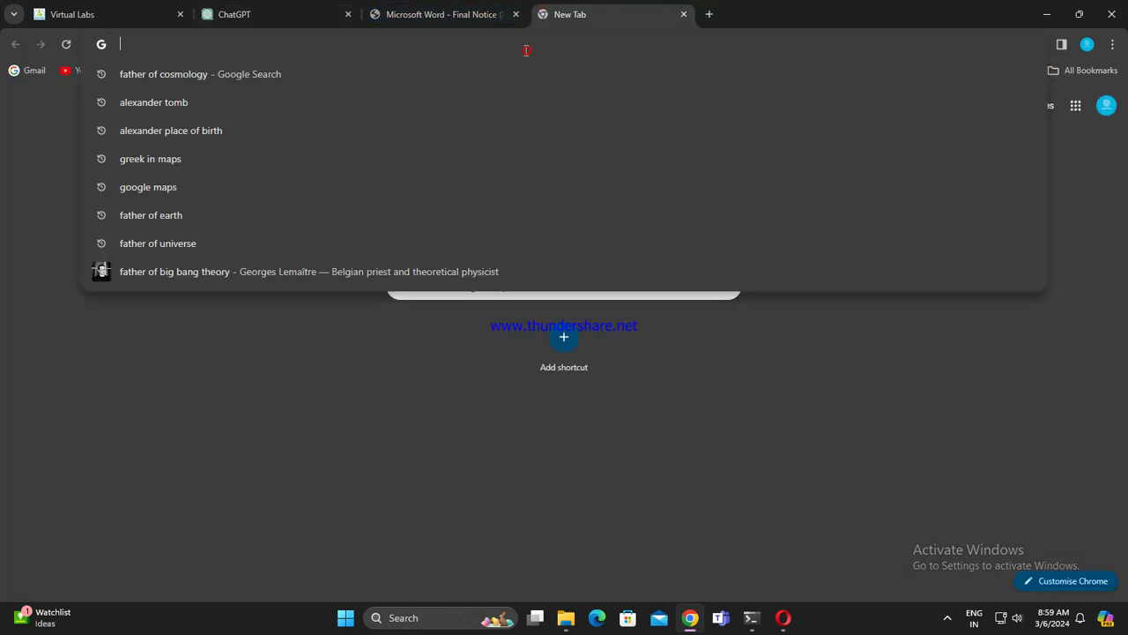
pyautogui.write('troy')
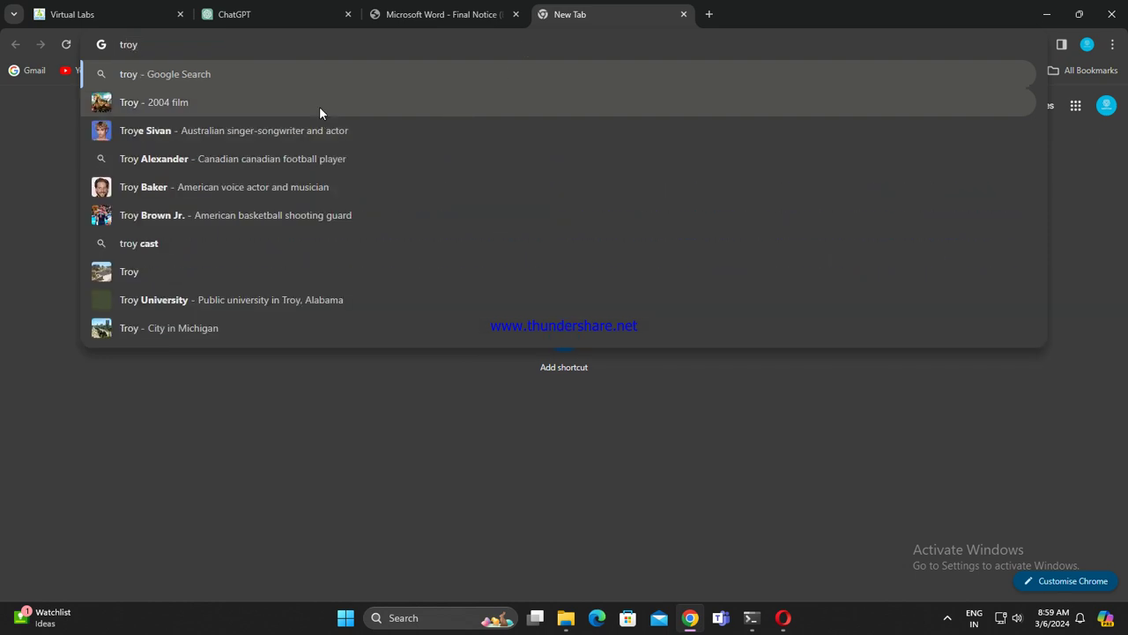
pyautogui.press('Return')
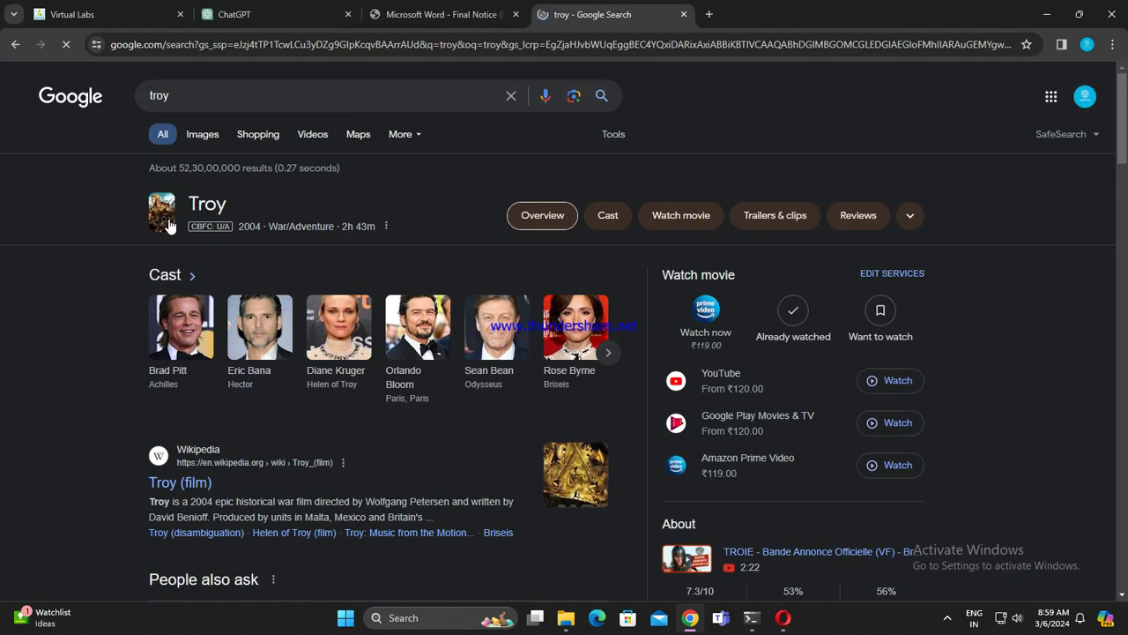
pyautogui.click(164, 216)
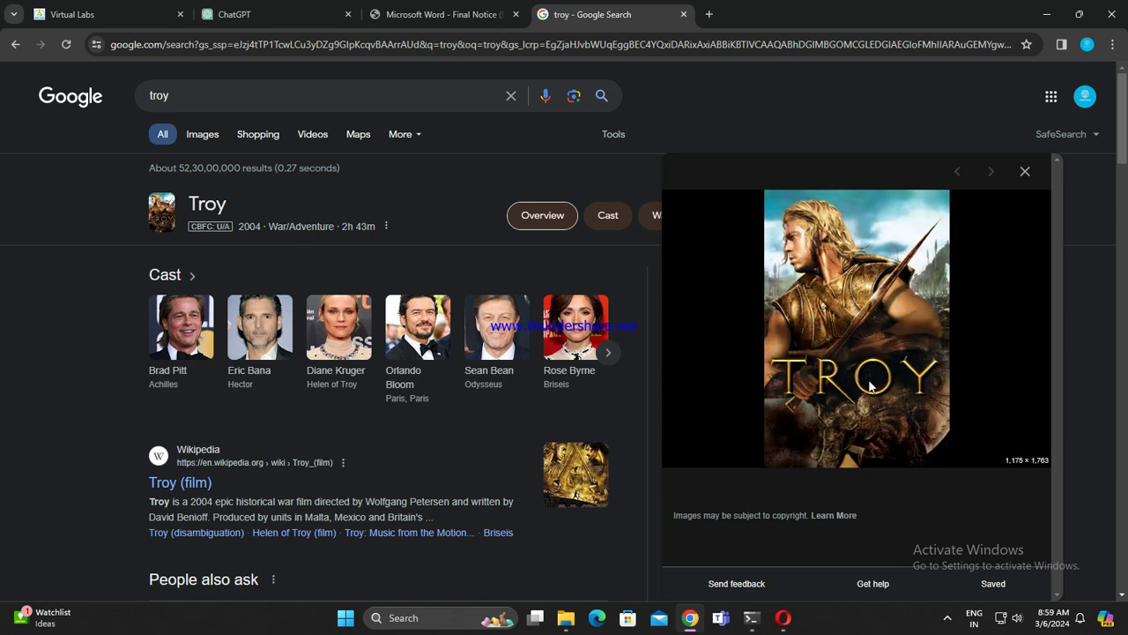
pyautogui.click(1025, 171)
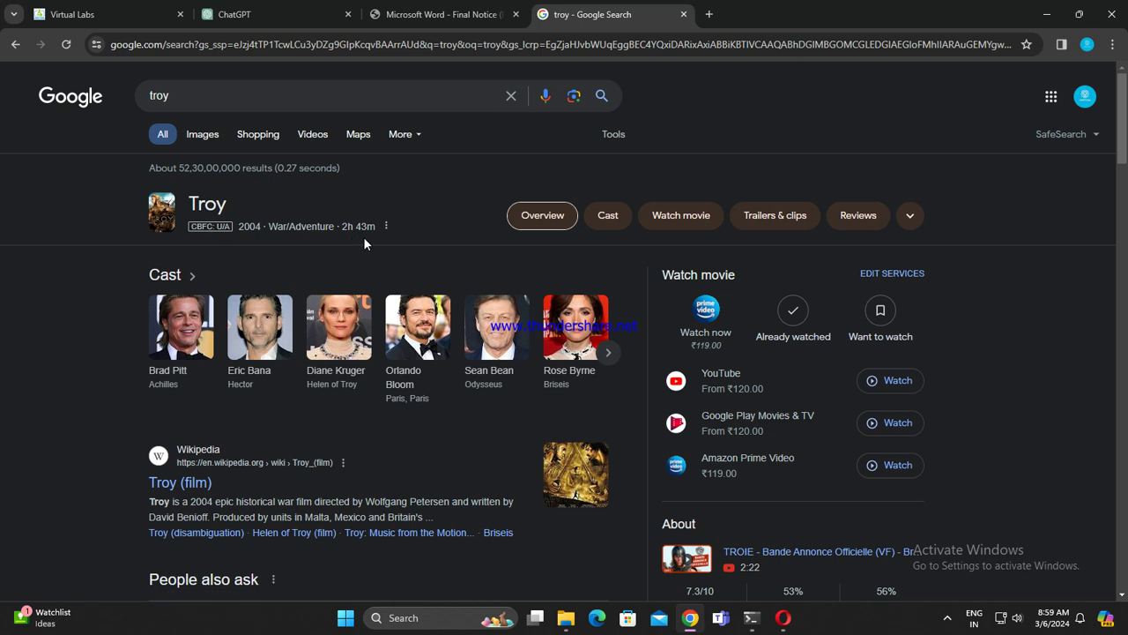
pyautogui.click(683, 14)
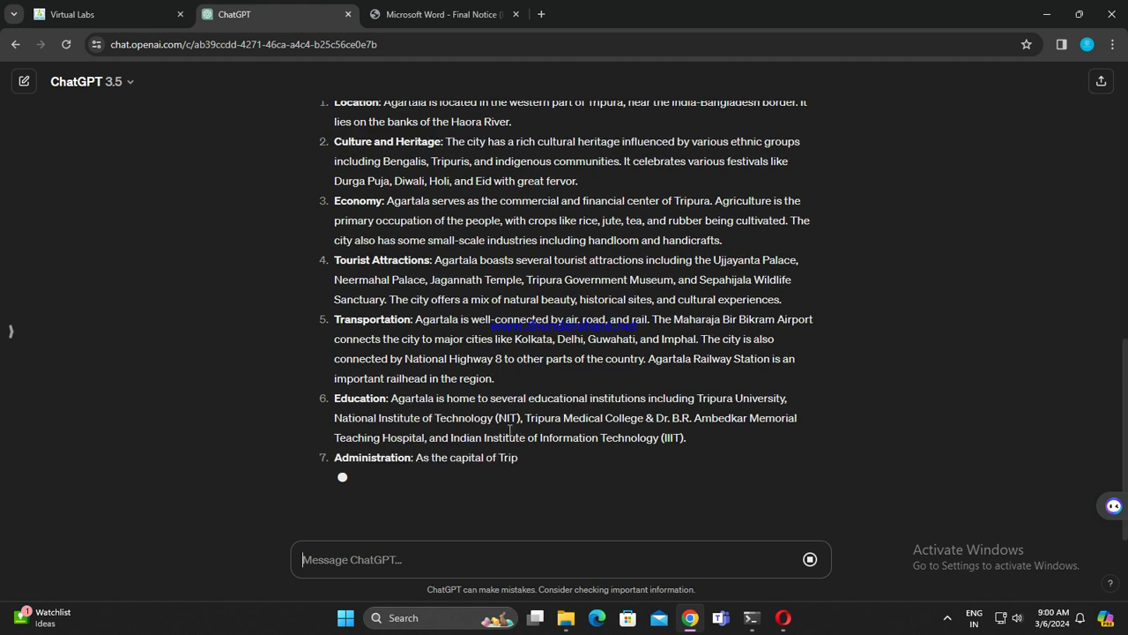
# Step: Copy AGRA from the notice's centres table and paste it into ChatGPT's message box
pyautogui.click(440, 11)
pyautogui.moveTo(384, 290); pyautogui.dragTo(427, 292)
pyautogui.hotkey('ctrl', 'c')
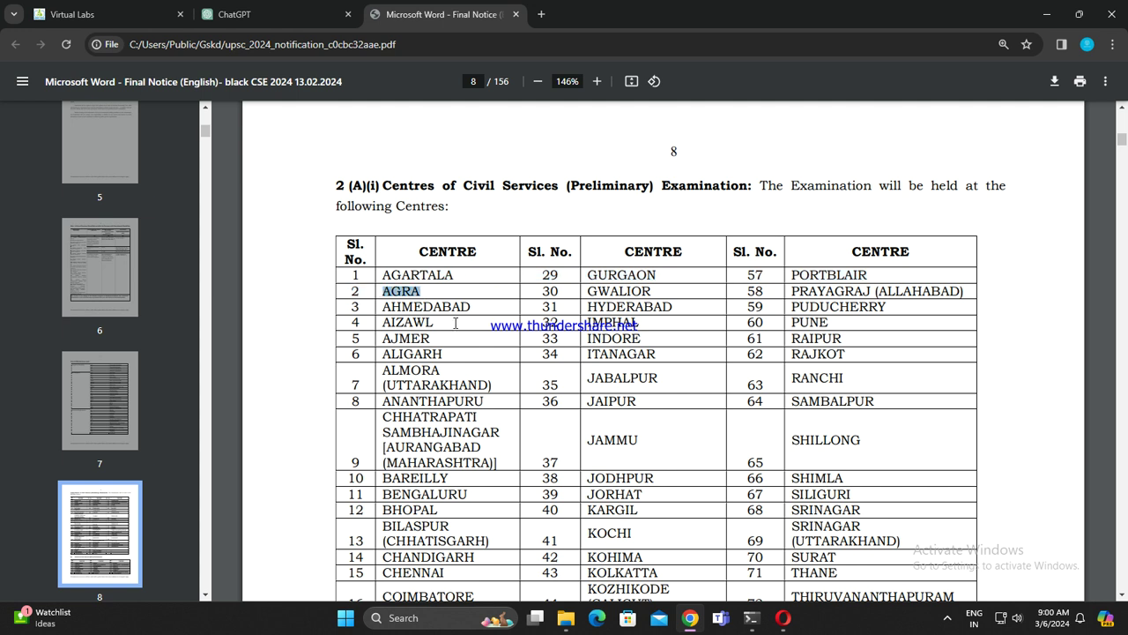
pyautogui.click(236, 14)
pyautogui.hotkey('ctrl', 'v')
pyautogui.click(440, 14)
# Step: Send the AGRA question and paste AHMEDABAD from the PDF as the next question
pyautogui.doubleClick(381, 307)
pyautogui.hotkey('ctrl', 'c')
pyautogui.click(275, 15)
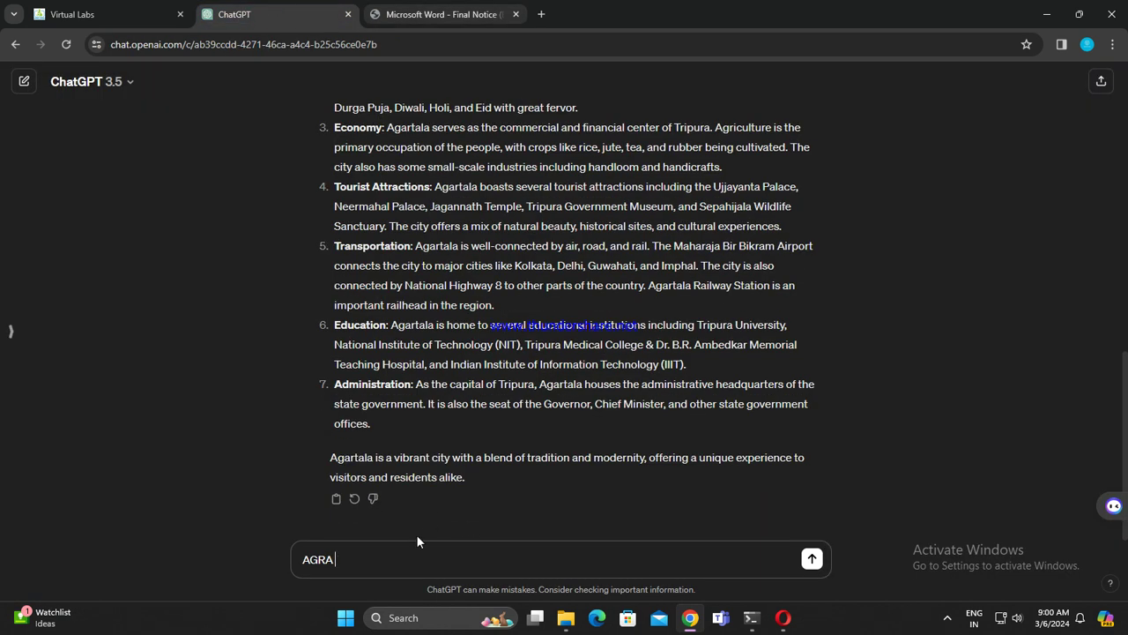
pyautogui.press('Return')
pyautogui.hotkey('ctrl', 'v')
# Step: Select AIZAWL in the PDF centres table, then return to ChatGPT
pyautogui.click(441, 14)
pyautogui.scroll(-3, 407, 325)
pyautogui.doubleClick(379, 181)
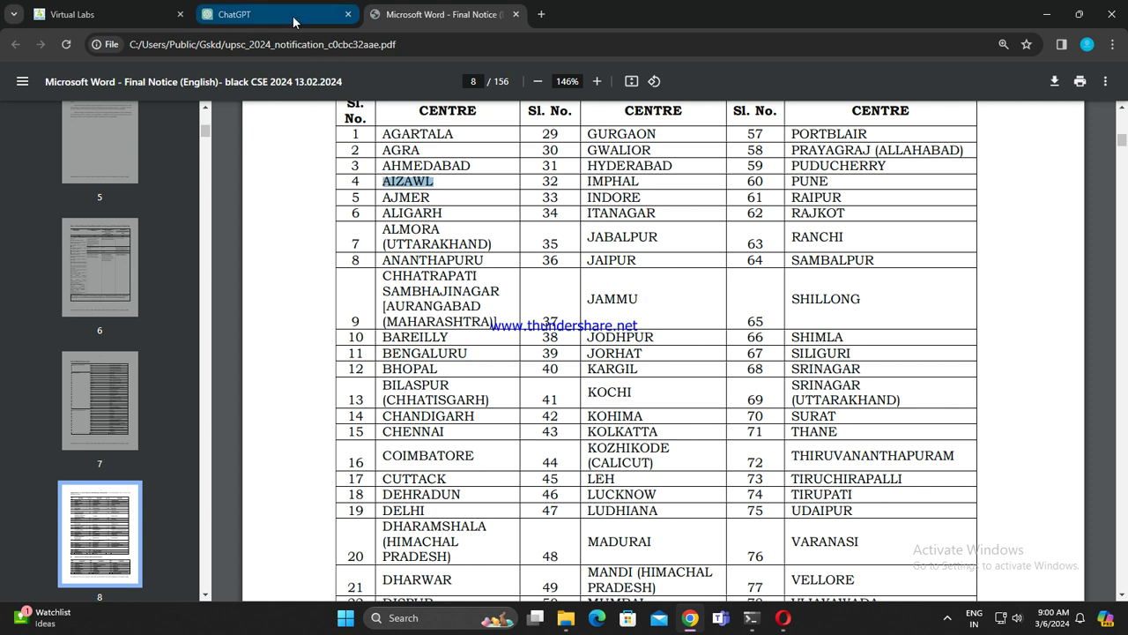
pyautogui.click(275, 14)
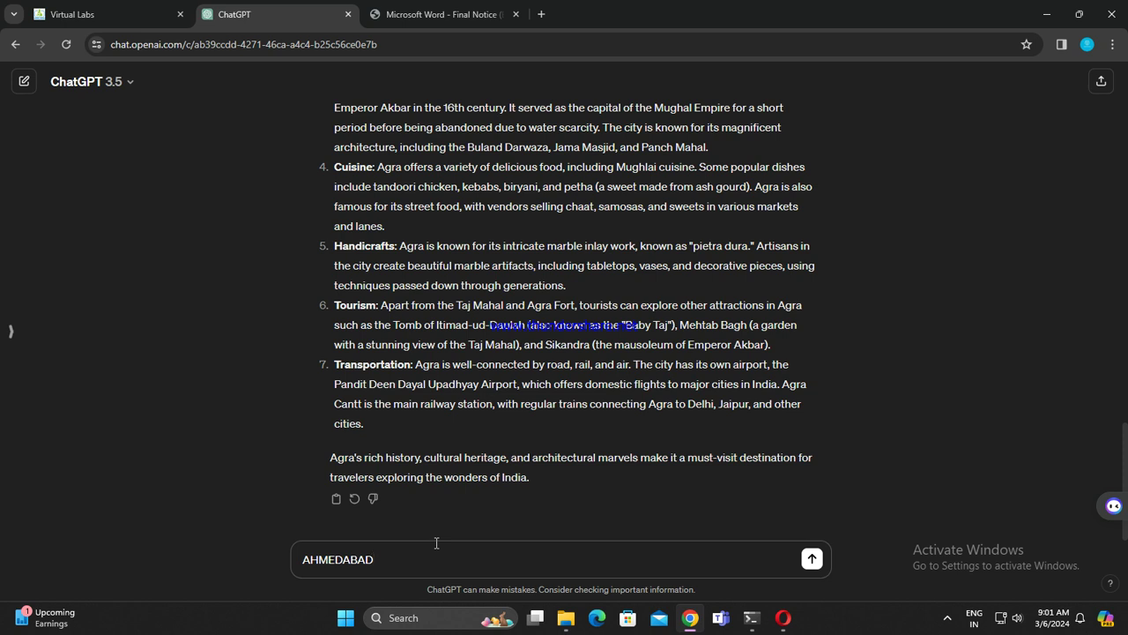
# Step: Send AHMEDABAD, draft AIZAWL next, and copy AJMER from the PDF centres table
pyautogui.press('Return')
pyautogui.write('AIZAWL')
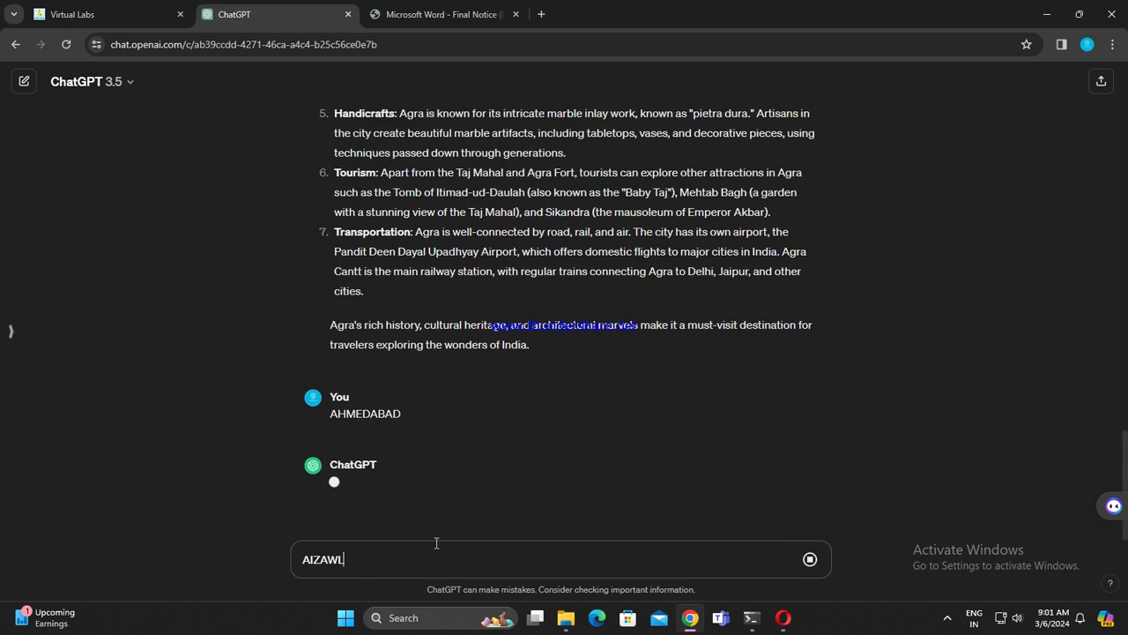
pyautogui.click(440, 14)
pyautogui.moveTo(377, 198); pyautogui.dragTo(434, 192)
pyautogui.hotkey('ctrl', 'c')
pyautogui.click(230, 15)
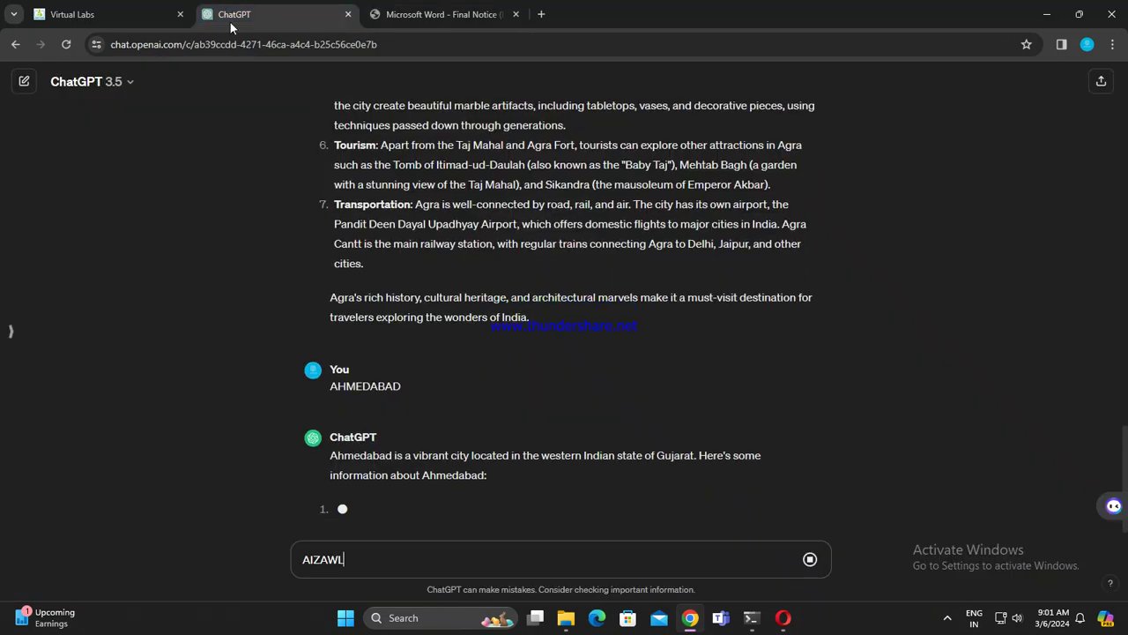
pyautogui.scroll(1, 602, 403)
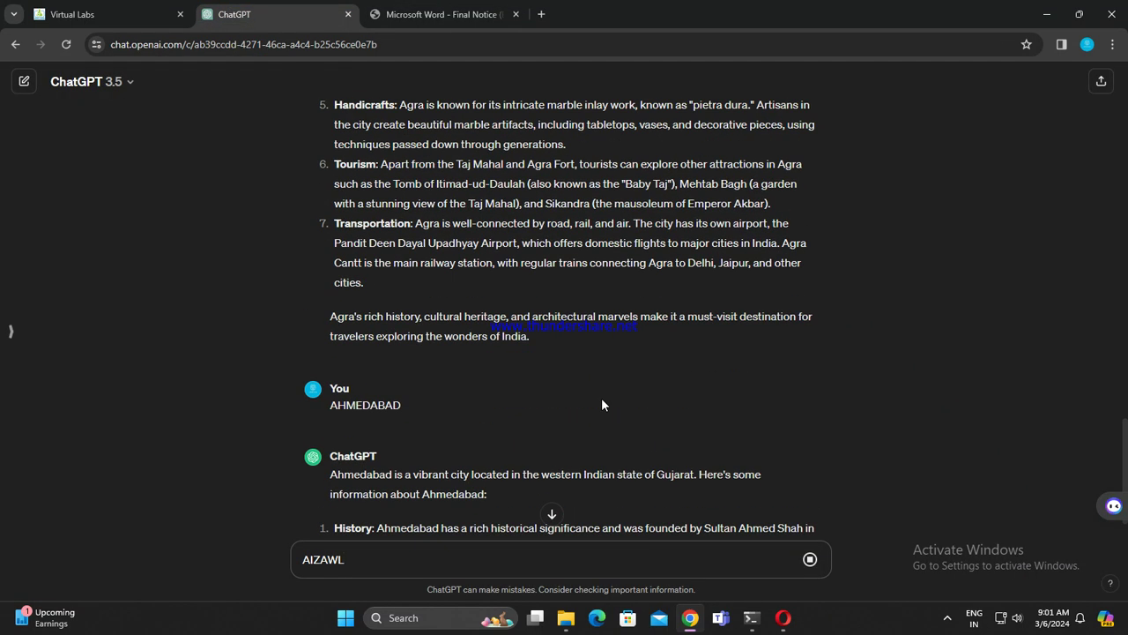
pyautogui.scroll(-2, 592, 352)
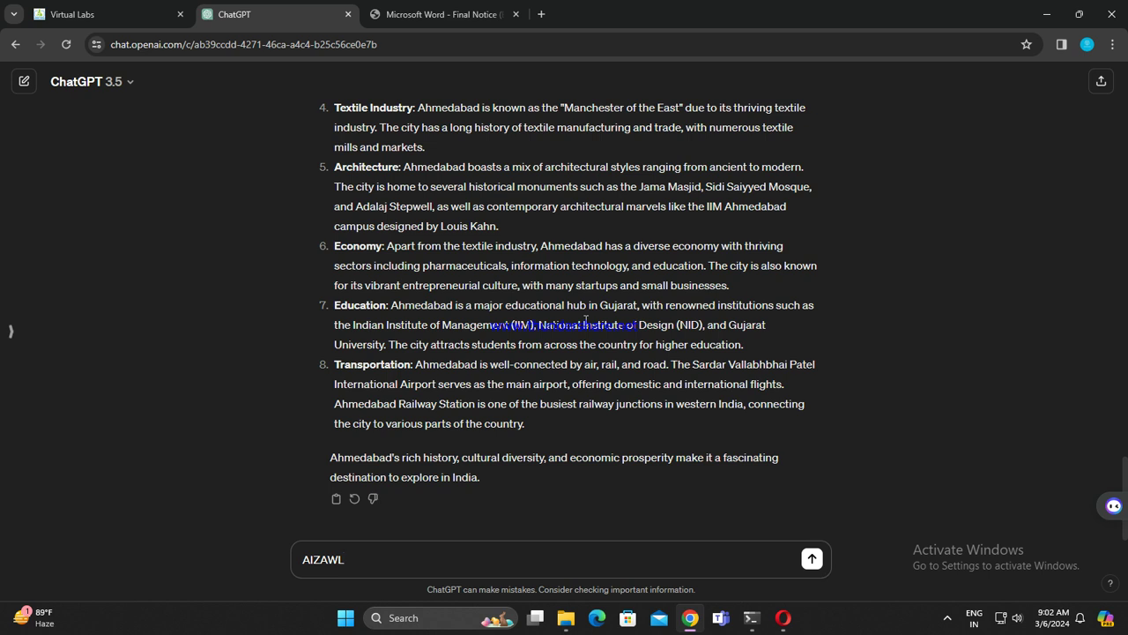
# Step: Send AIZAWL, draft AJMER next, and copy ALIGARH from the PDF centres table
pyautogui.press('Return')
pyautogui.hotkey('ctrl', 'v')
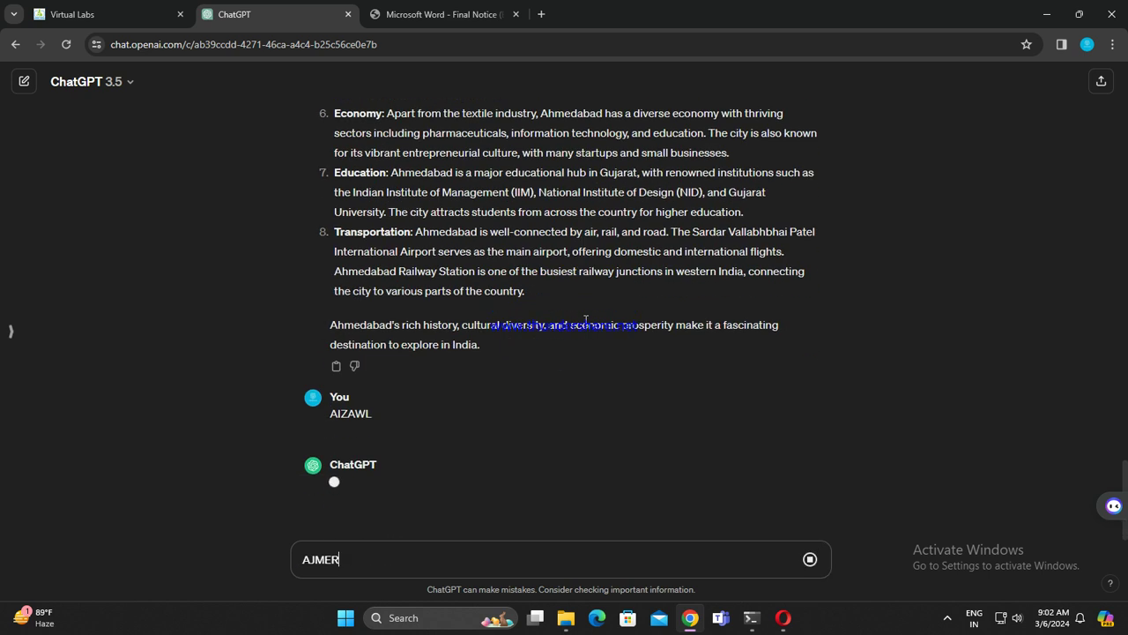
pyautogui.click(445, 14)
pyautogui.scroll(-2, 379, 240)
pyautogui.moveTo(380, 144); pyautogui.dragTo(442, 143)
pyautogui.hotkey('ctrl', 'c')
pyautogui.click(298, 12)
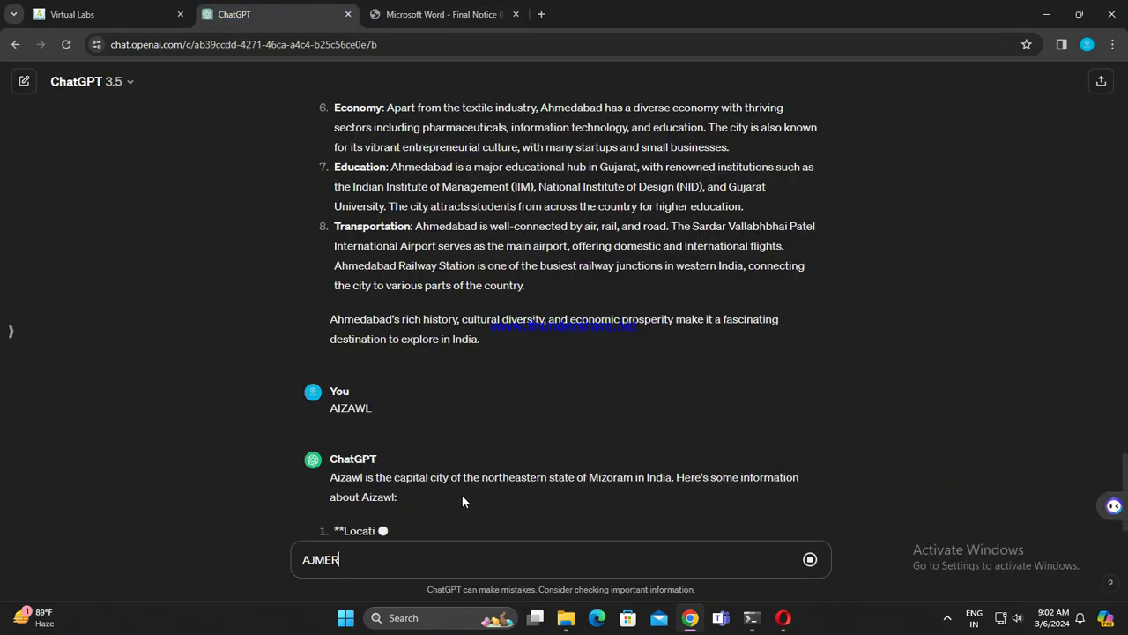
pyautogui.scroll(1, 547, 415)
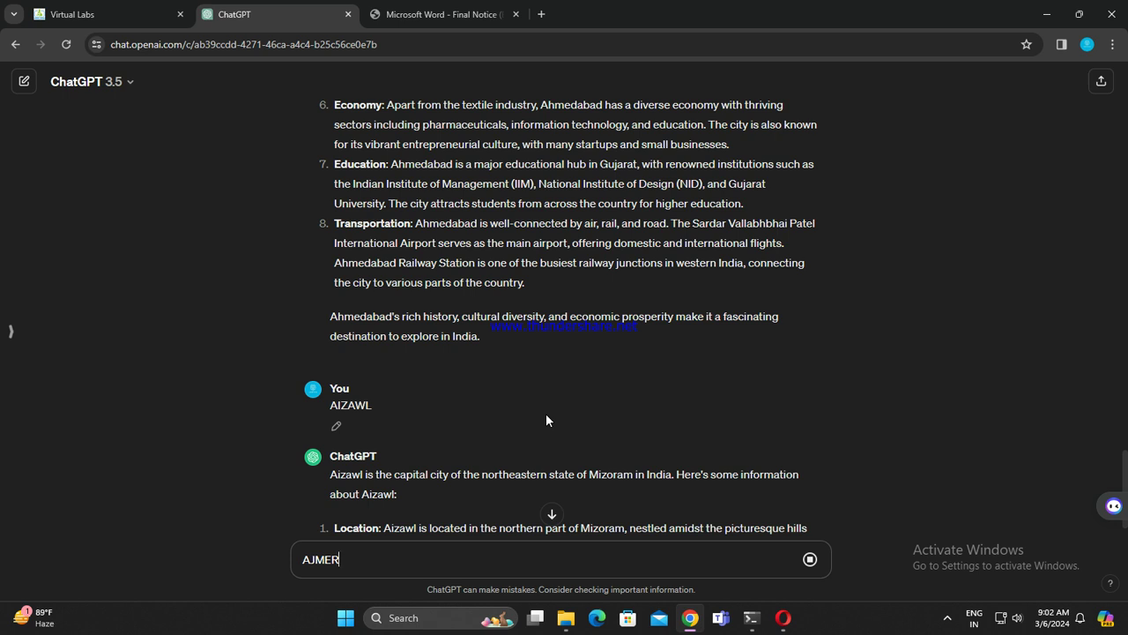
pyautogui.scroll(-3, 546, 413)
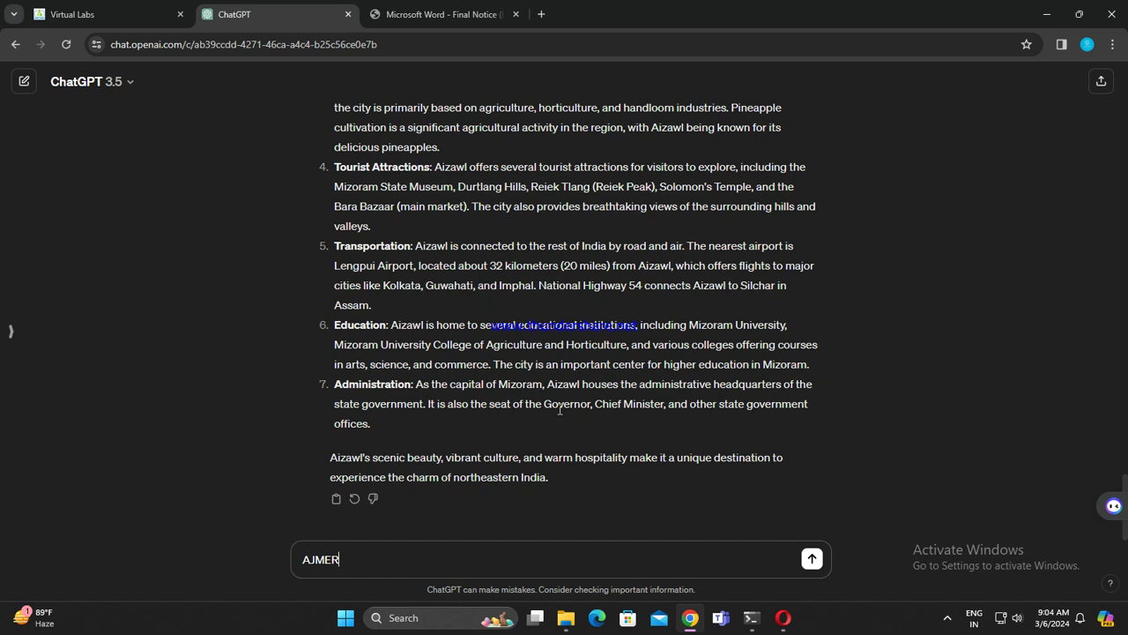
# Step: Send AJMER, draft ALIGARH next, and copy ALMORA (UTTARAKHAND) from the PDF
pyautogui.press('Return')
pyautogui.hotkey('ctrl', 'v')
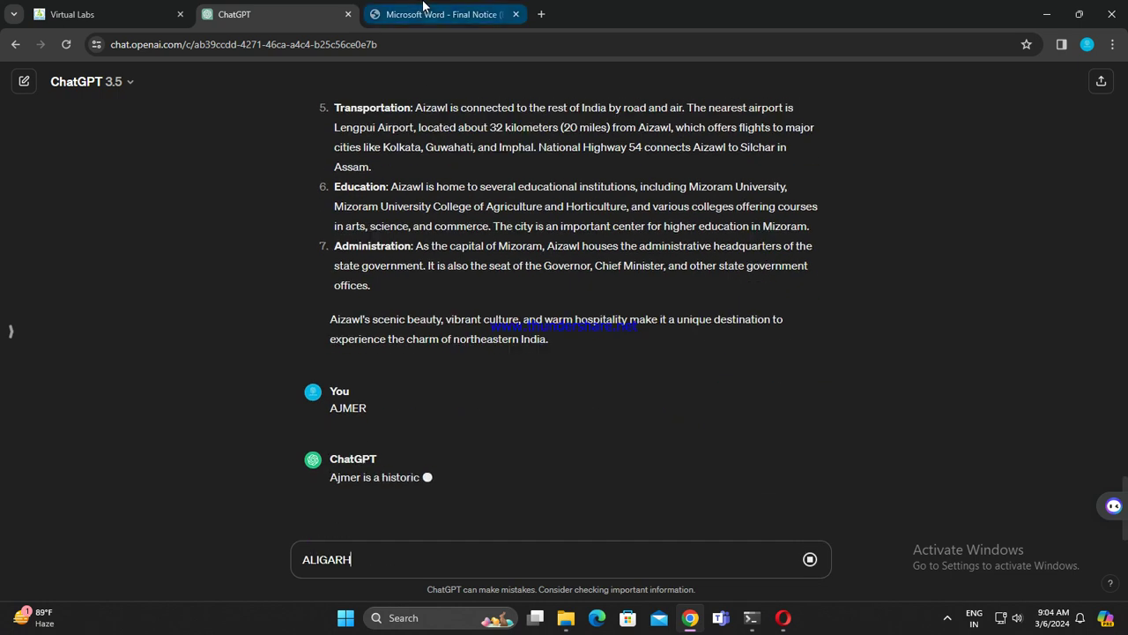
pyautogui.click(445, 14)
pyautogui.tripleClick(379, 159)
pyautogui.hotkey('ctrl', 'c')
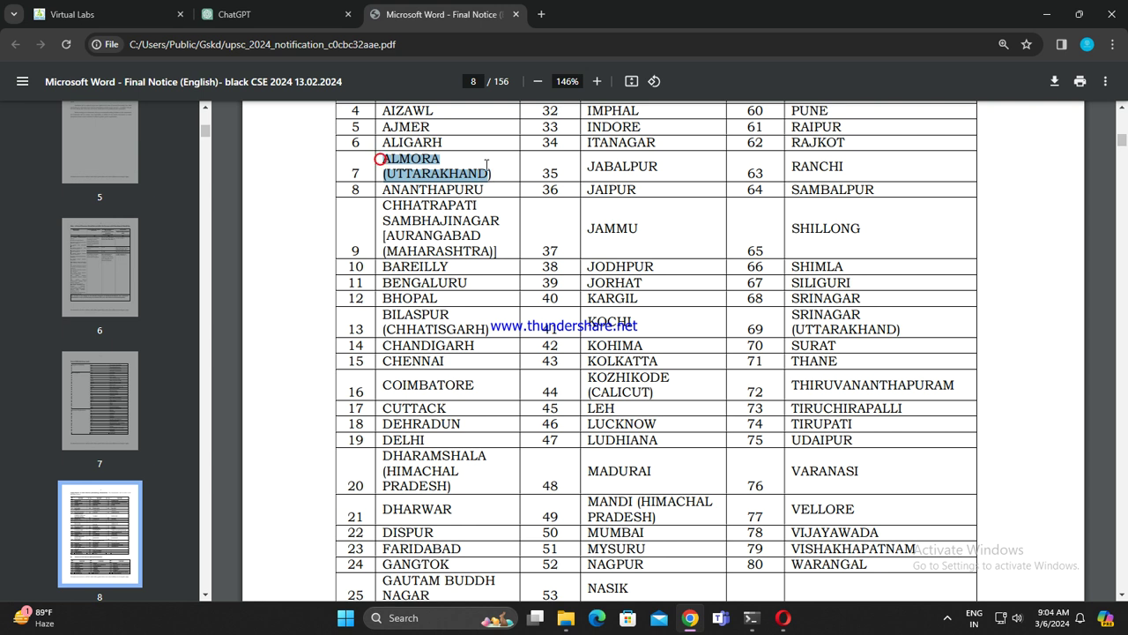
pyautogui.click(264, 14)
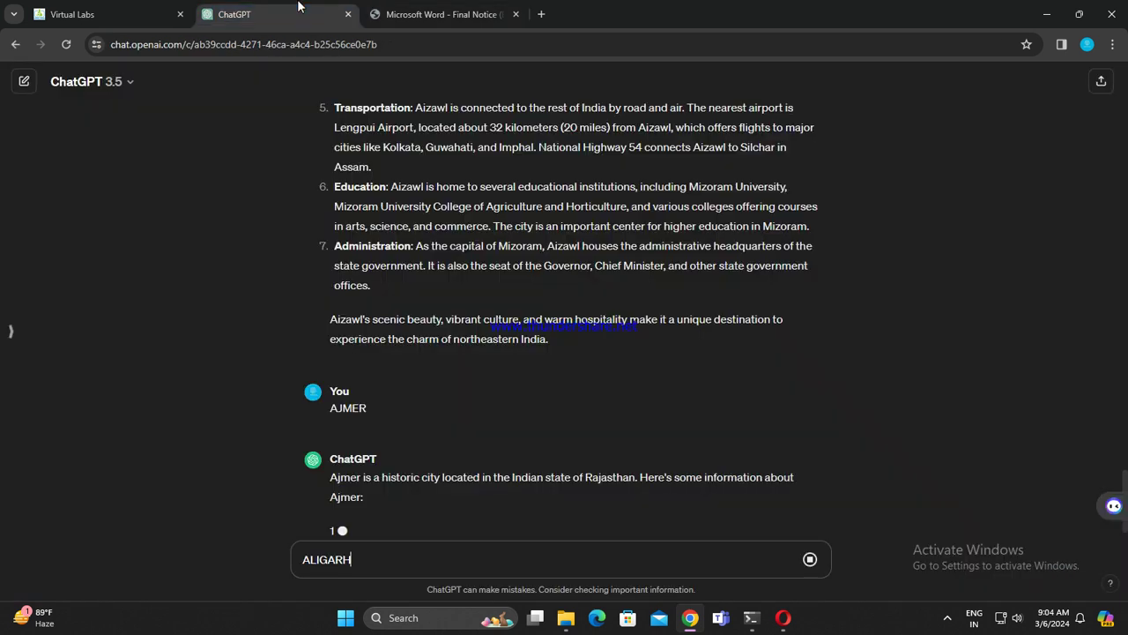
pyautogui.click(451, 565)
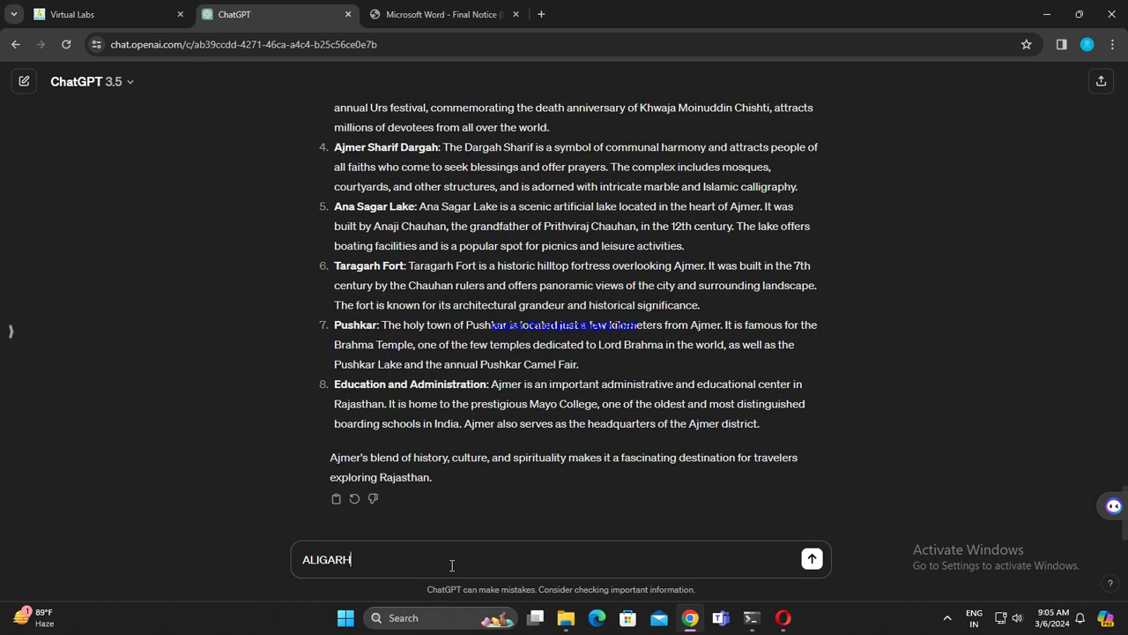
# Step: Send ALIGARH, draft ALMORA (UTTARAKHAND), and copy ANANTHAPURU from the PDF
pyautogui.press('Return')
pyautogui.hotkey('ctrl', 'v')
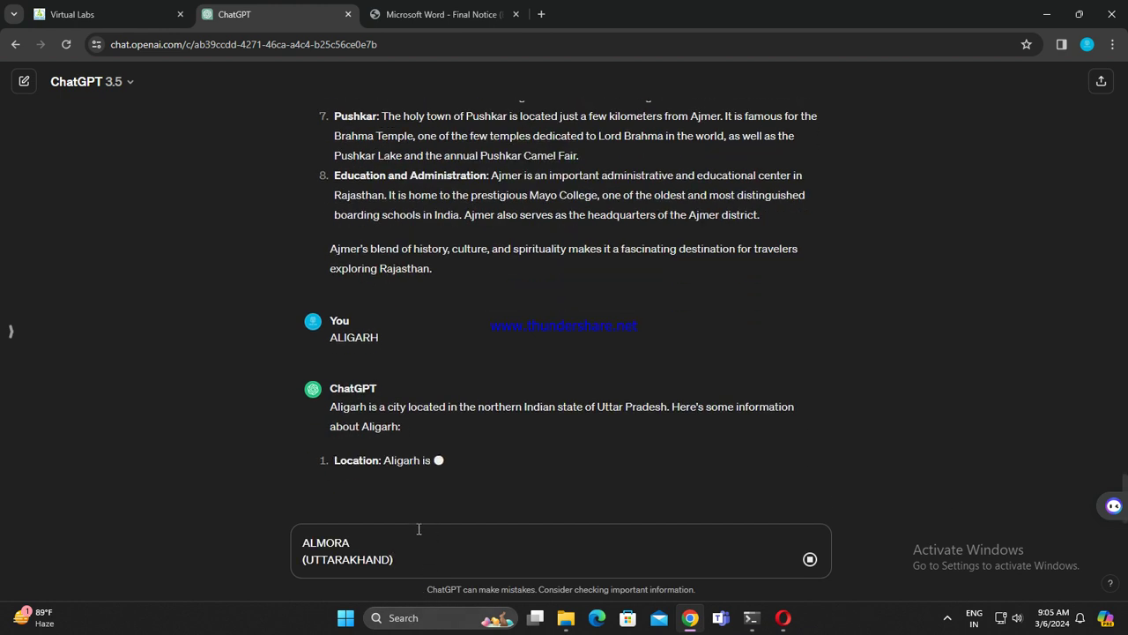
pyautogui.click(441, 14)
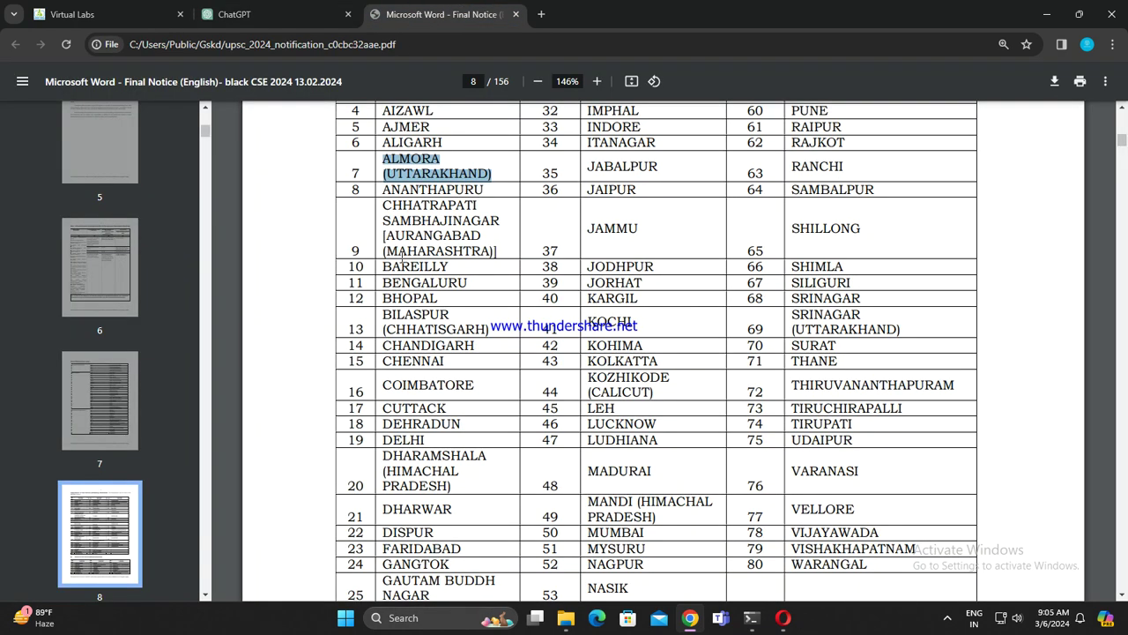
pyautogui.moveTo(381, 189); pyautogui.dragTo(491, 189)
pyautogui.hotkey('ctrl', 'c')
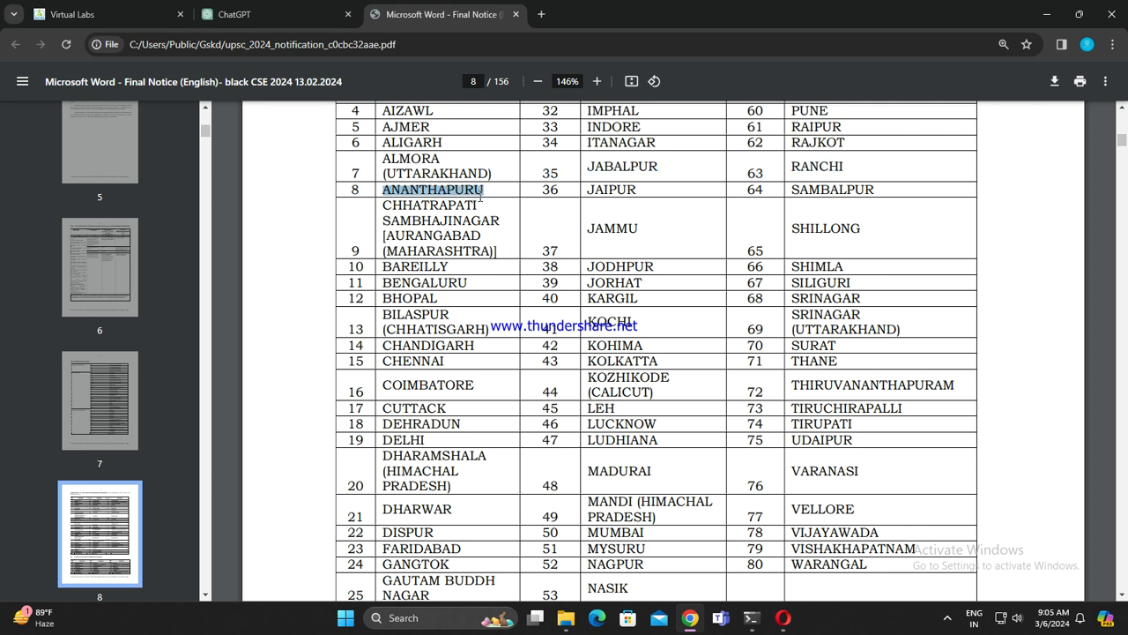
pyautogui.click(300, 13)
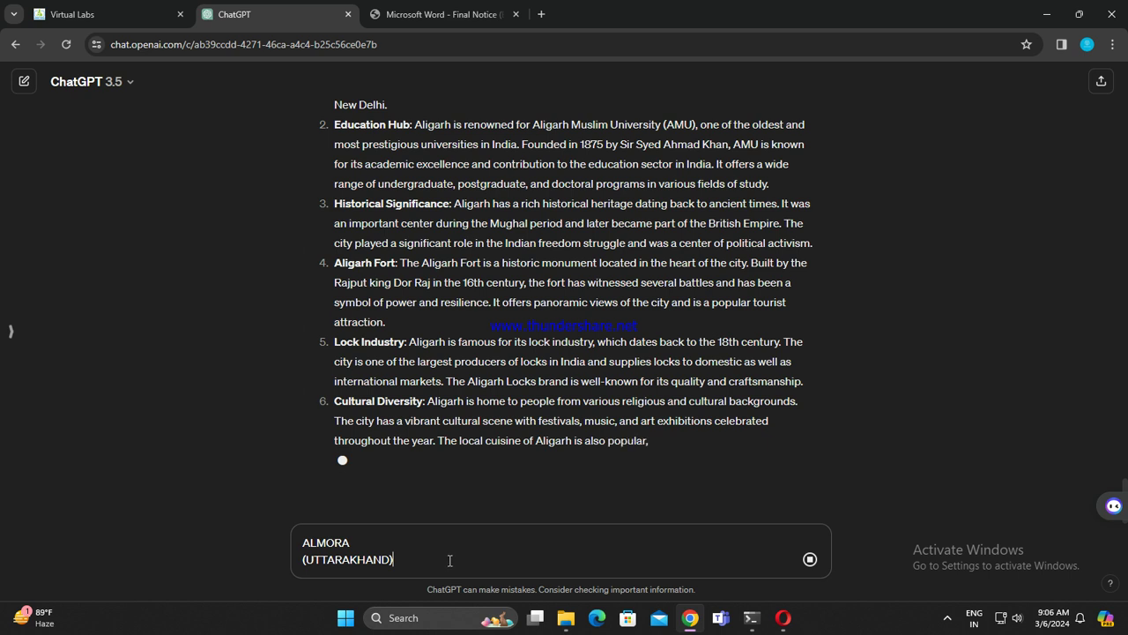
# Step: Remove the extra ANANTHAPURU line so only ALMORA (UTTARAKHAND) stays drafted
pyautogui.hotkey('shift', 'Return')
pyautogui.write('ANANTHAPURAMU')
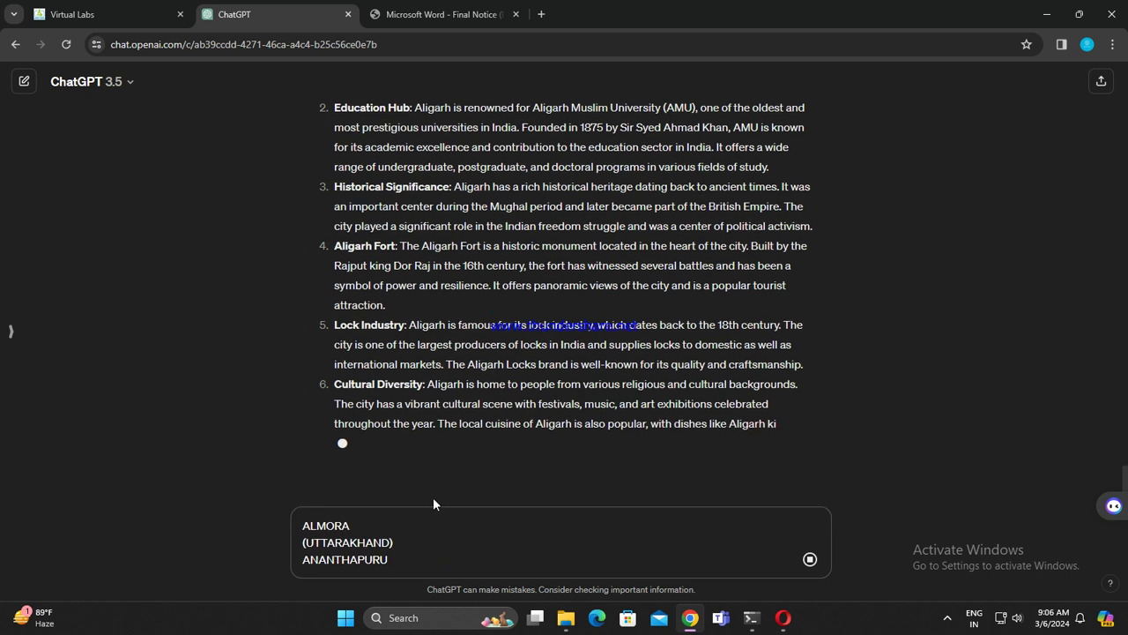
pyautogui.hotkey('ctrl', 'z')
pyautogui.press('BackSpace')
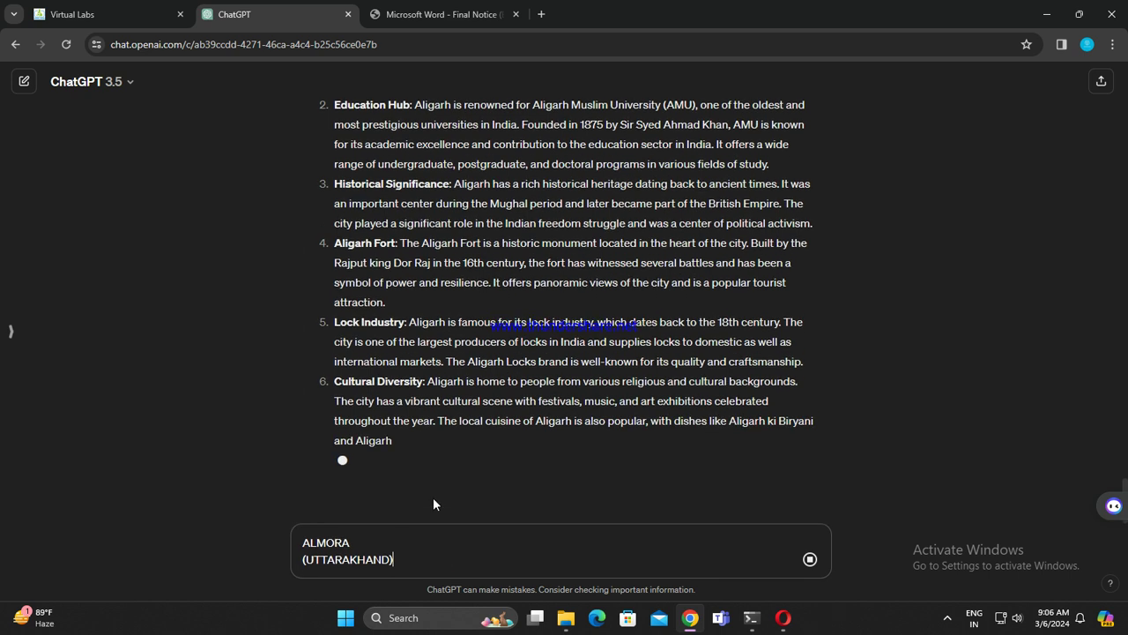
pyautogui.click(441, 14)
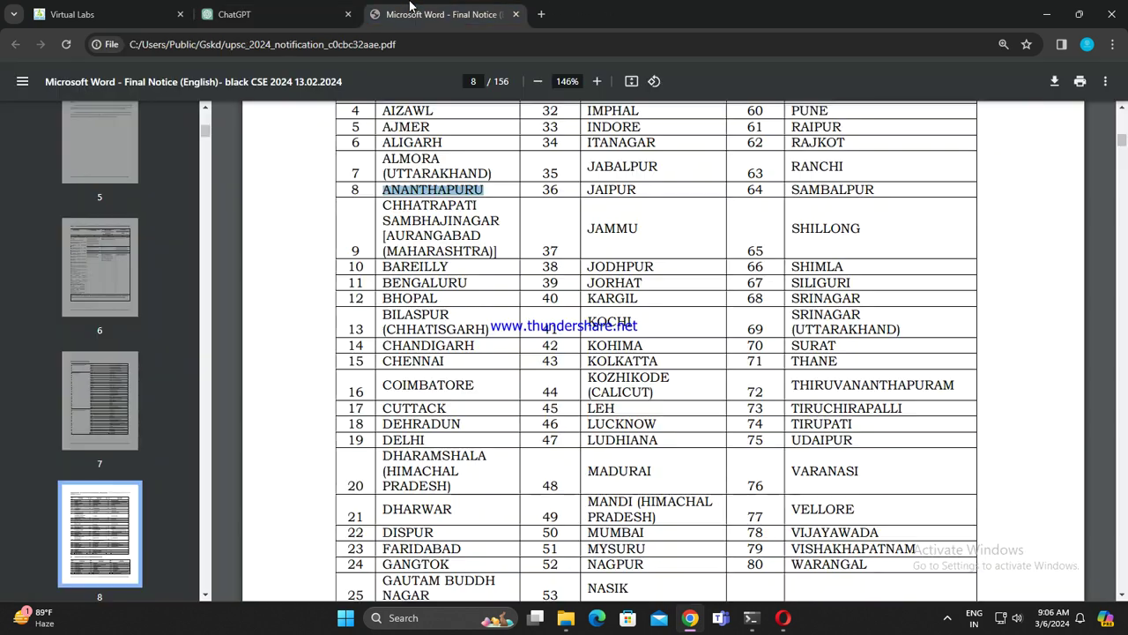
pyautogui.click(319, 18)
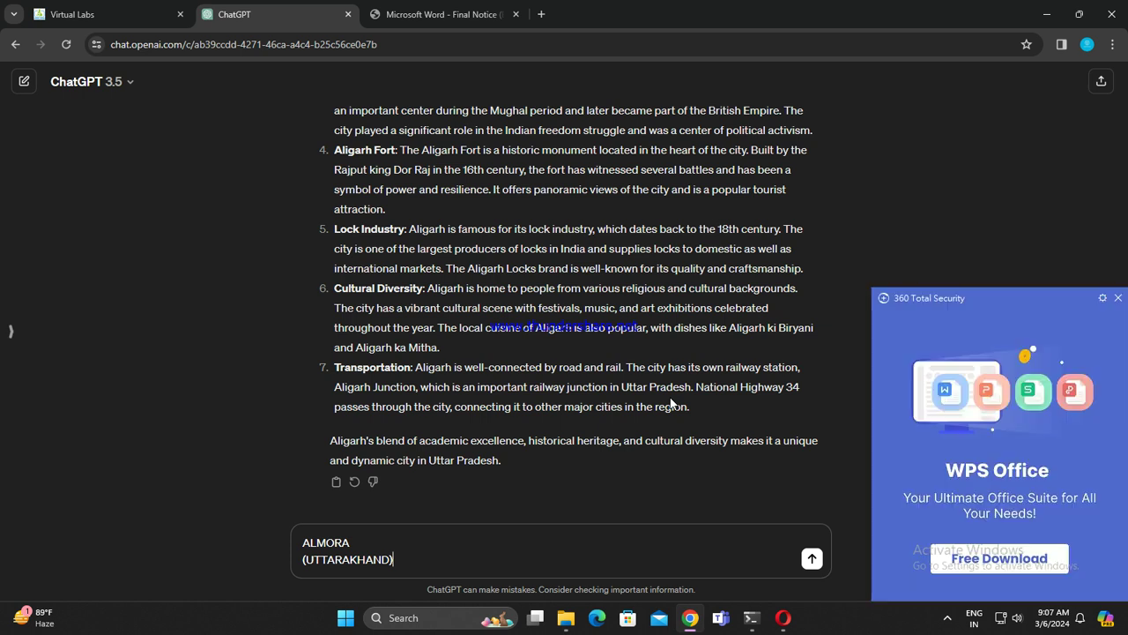
# Step: Send ALMORA (UTTARAKHAND), draft ANANTHAPURU next, and copy CHHATRAPATI SAMBHAJINAGAR from the PDF
pyautogui.click(810, 560)
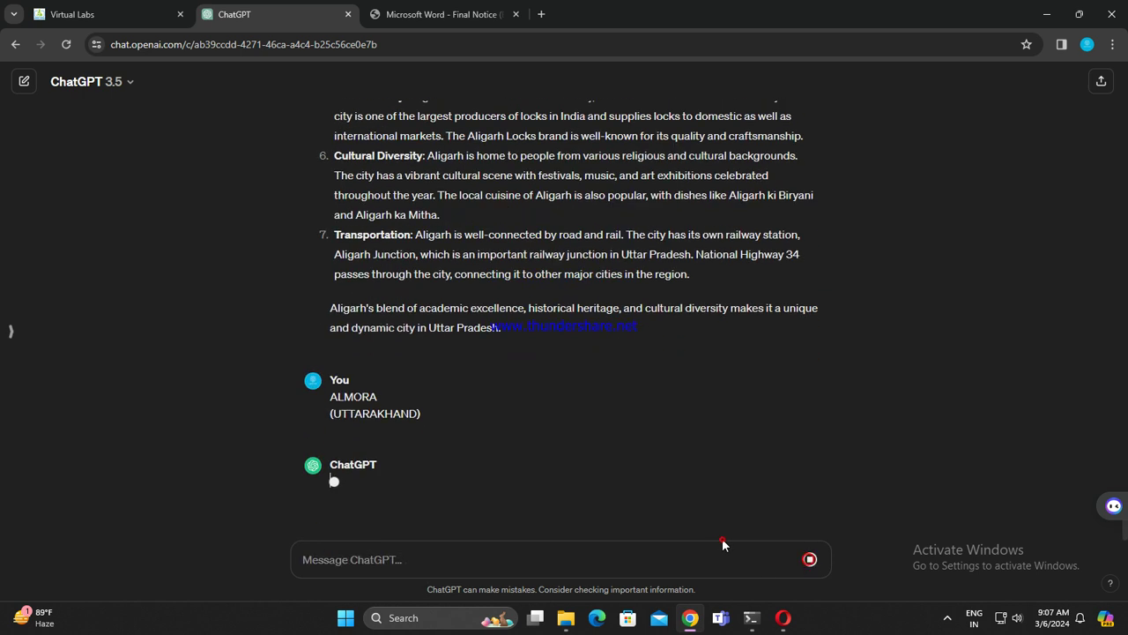
pyautogui.hotkey('ctrl', 'v')
pyautogui.click(440, 14)
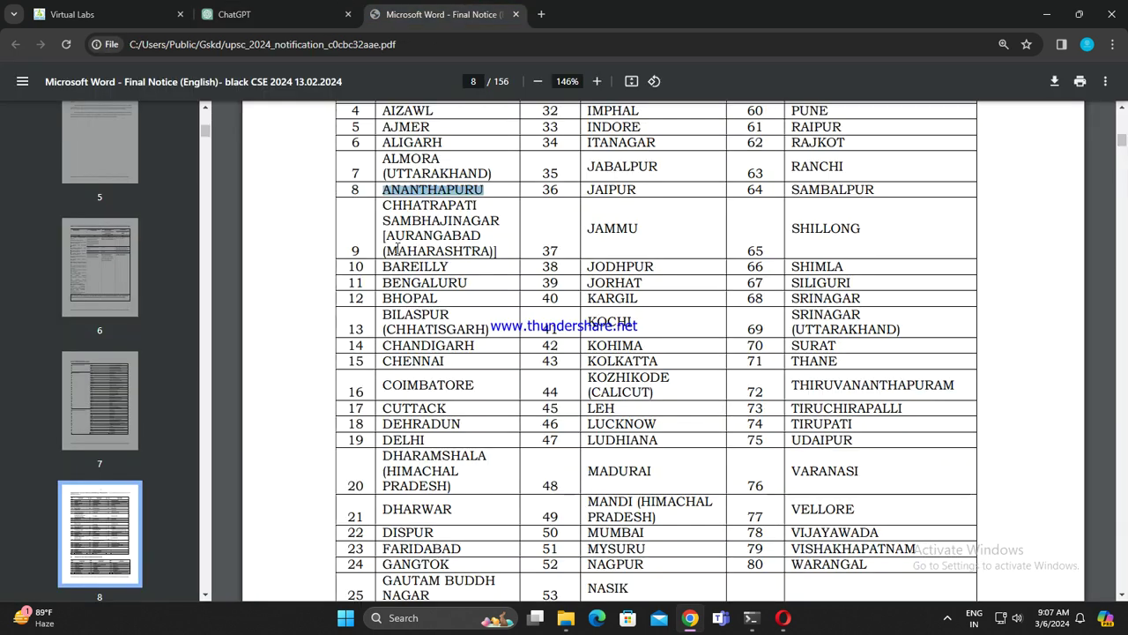
pyautogui.moveTo(381, 206); pyautogui.dragTo(498, 246)
pyautogui.hotkey('ctrl', 'c')
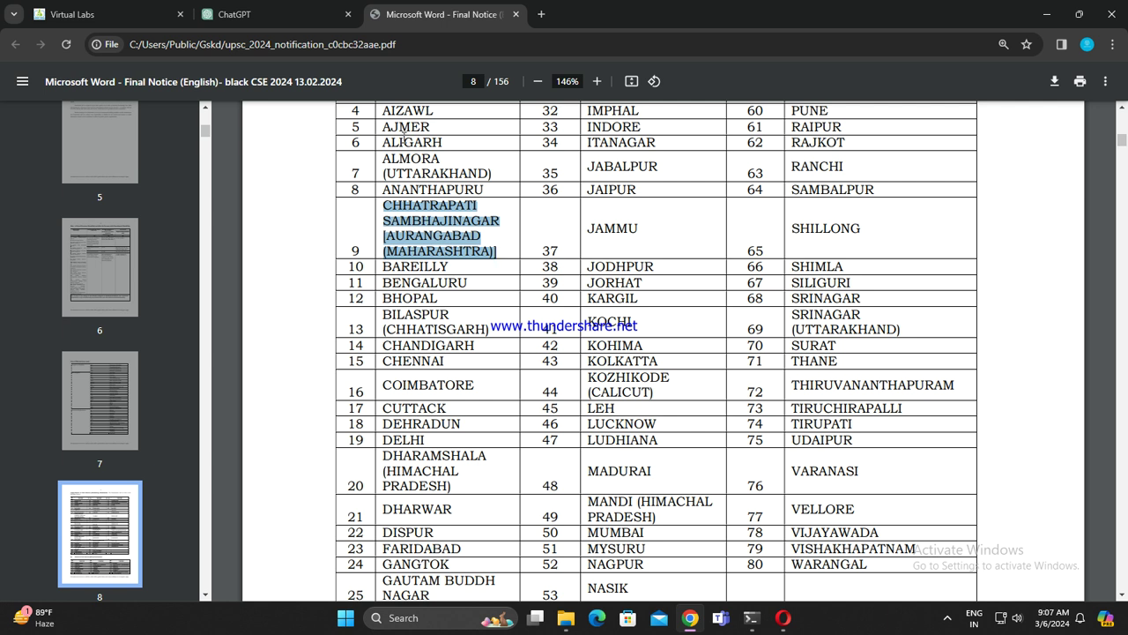
pyautogui.click(265, 13)
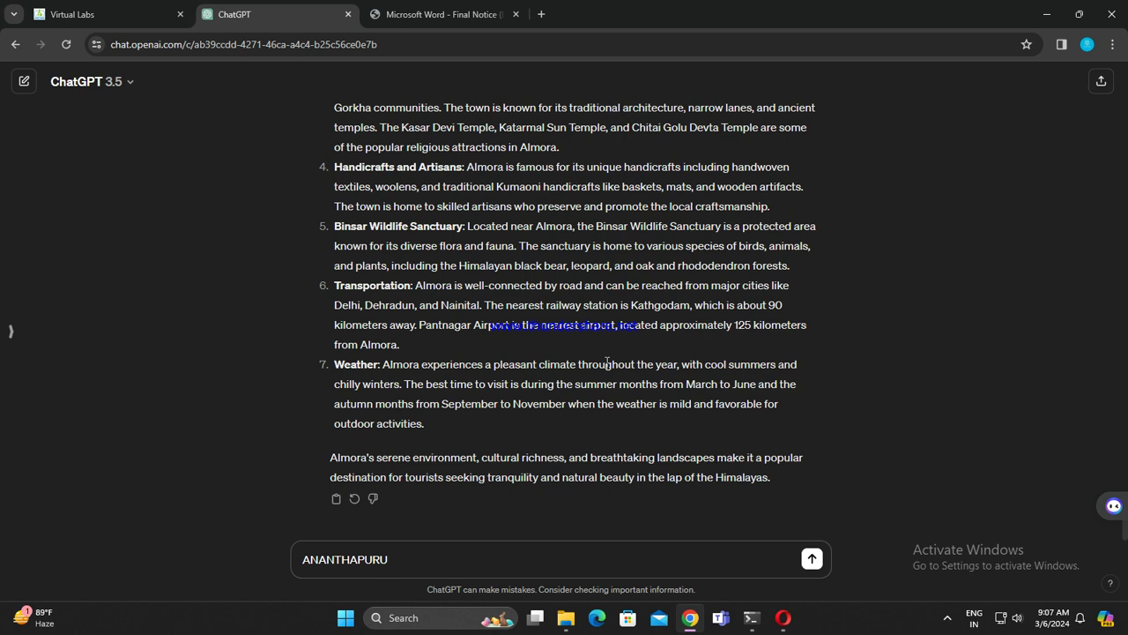
# Step: Send ANANTHAPURU, draft CHHATRAPATI SAMBHAJINAGAR next, and copy BAREILLY from the PDF
pyautogui.press('Return')
pyautogui.hotkey('ctrl', 'v')
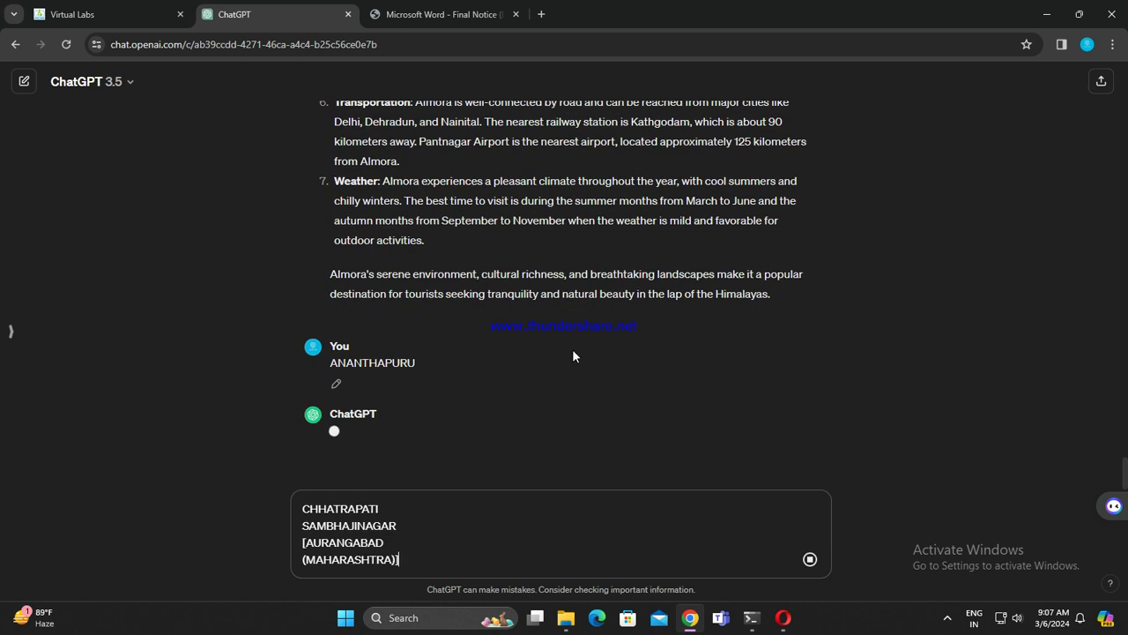
pyautogui.click(441, 11)
pyautogui.moveTo(376, 266); pyautogui.dragTo(456, 265)
pyautogui.hotkey('ctrl', 'c')
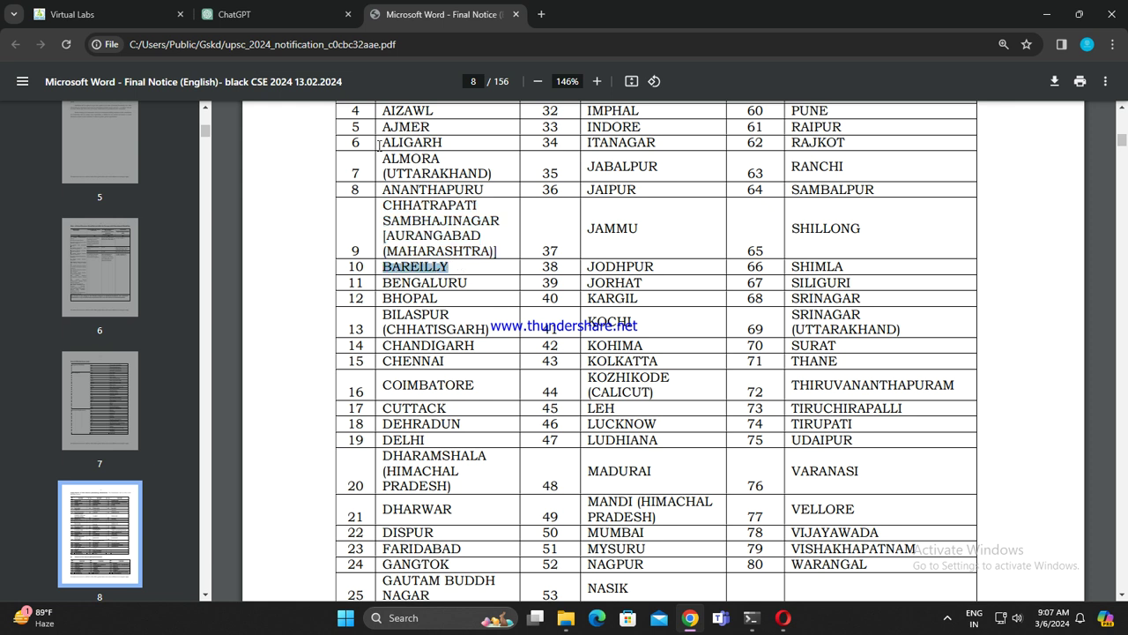
pyautogui.click(272, 12)
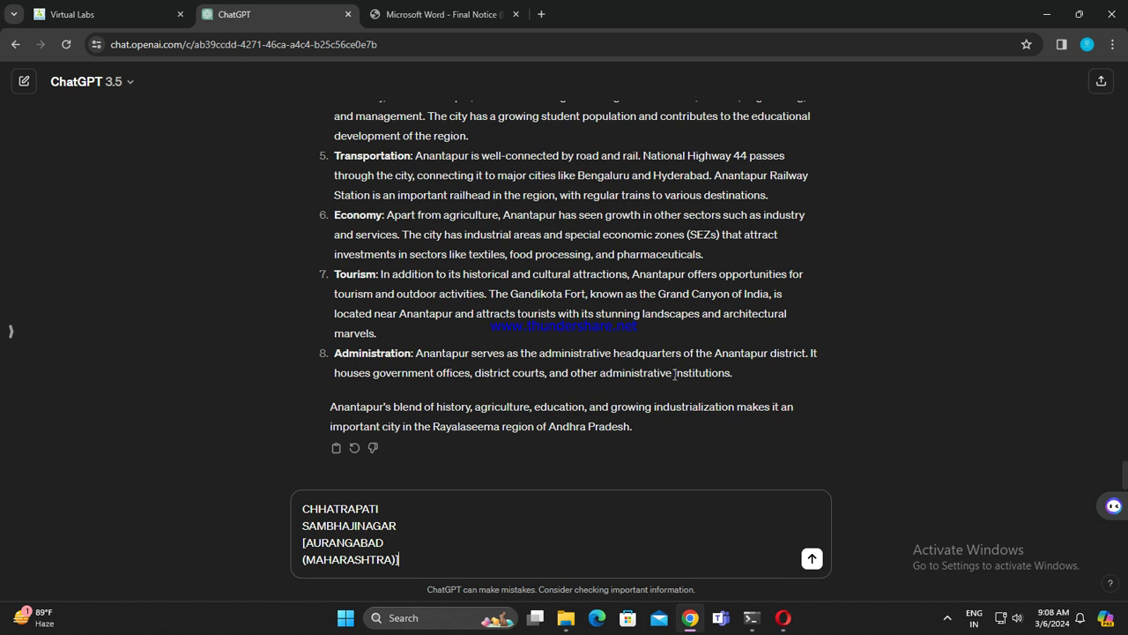
# Step: Send CHHATRAPATI SAMBHAJINAGAR, draft BAREILLY next, and copy BENGALURU from the PDF
pyautogui.click(812, 558)
pyautogui.hotkey('ctrl', 'v')
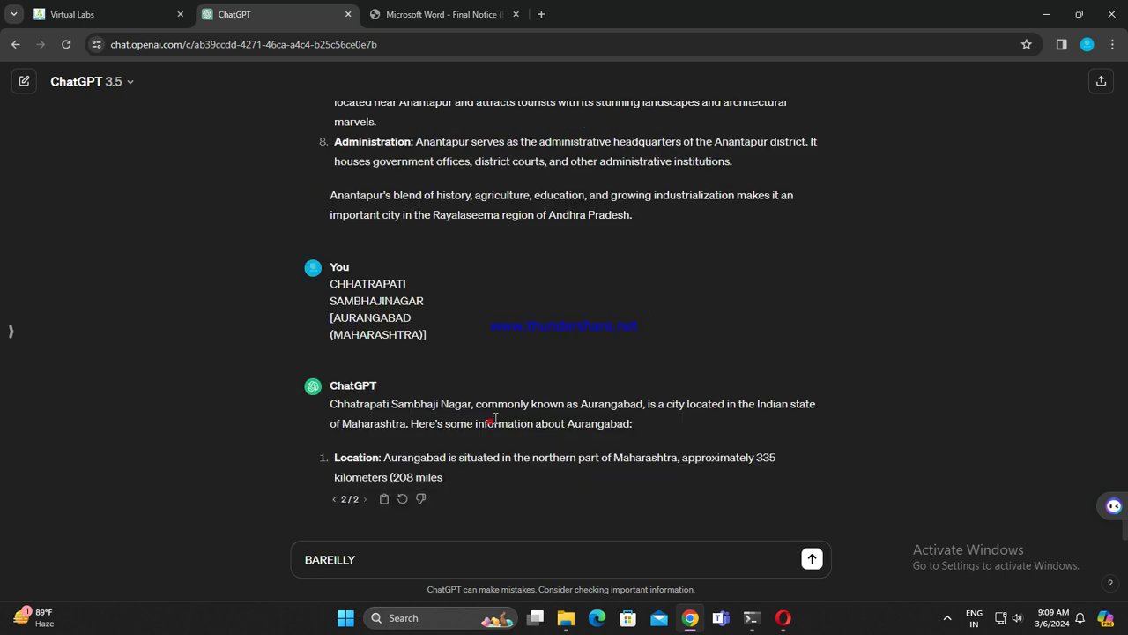
pyautogui.click(440, 15)
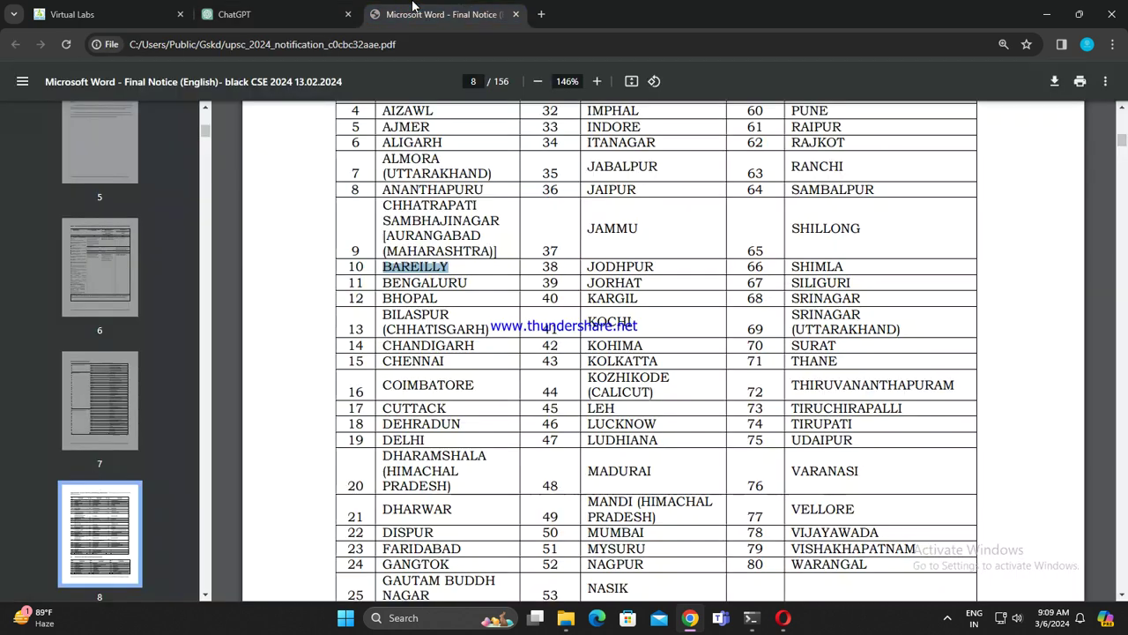
pyautogui.scroll(-2, 457, 196)
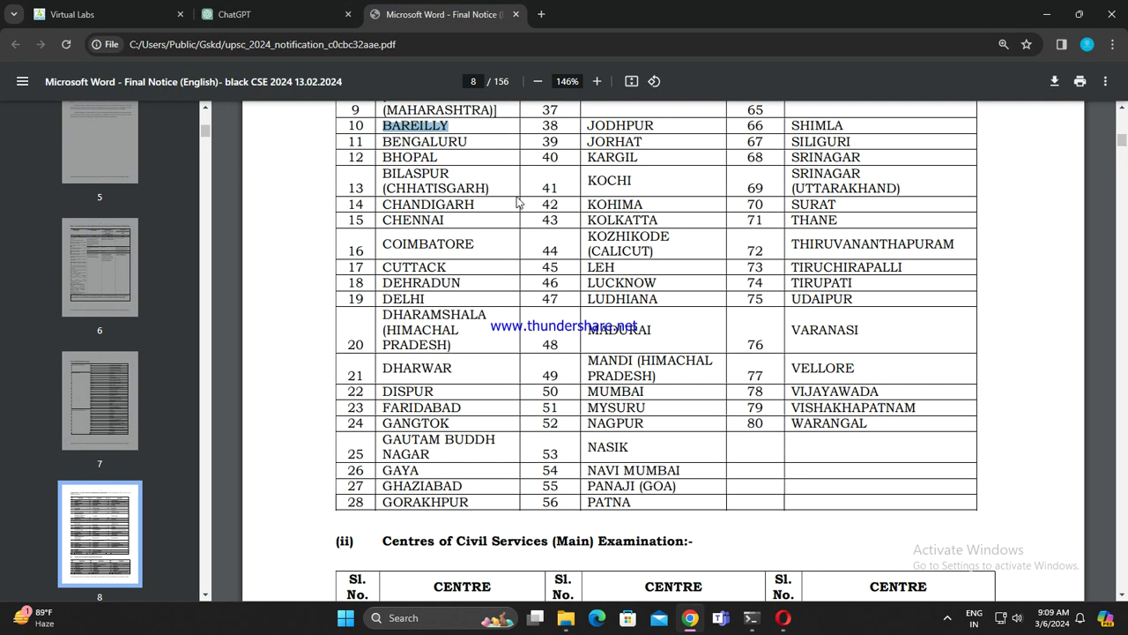
pyautogui.moveTo(381, 142); pyautogui.dragTo(476, 143)
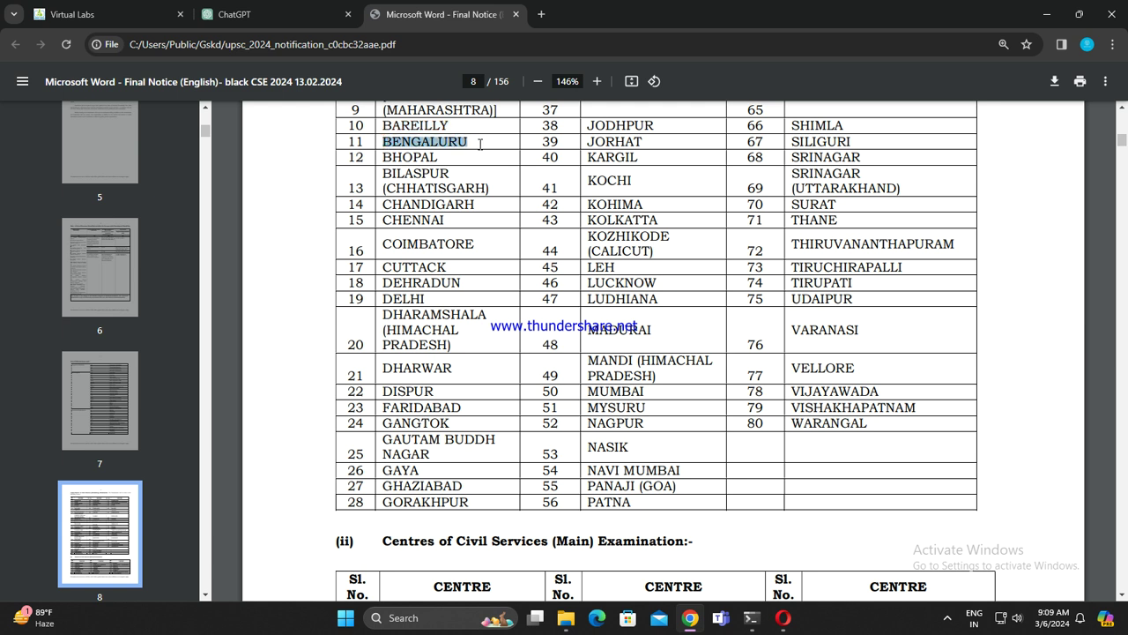
pyautogui.click(251, 11)
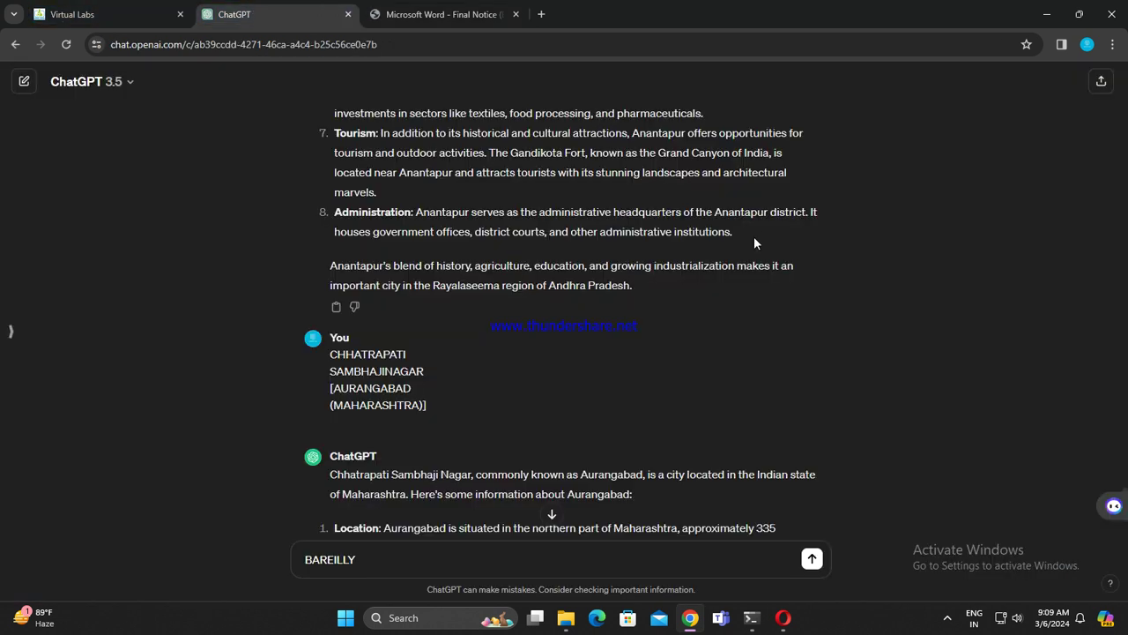
# Step: Scroll through ChatGPT's Aurangabad answer to review it
pyautogui.scroll(-3, 753, 234)
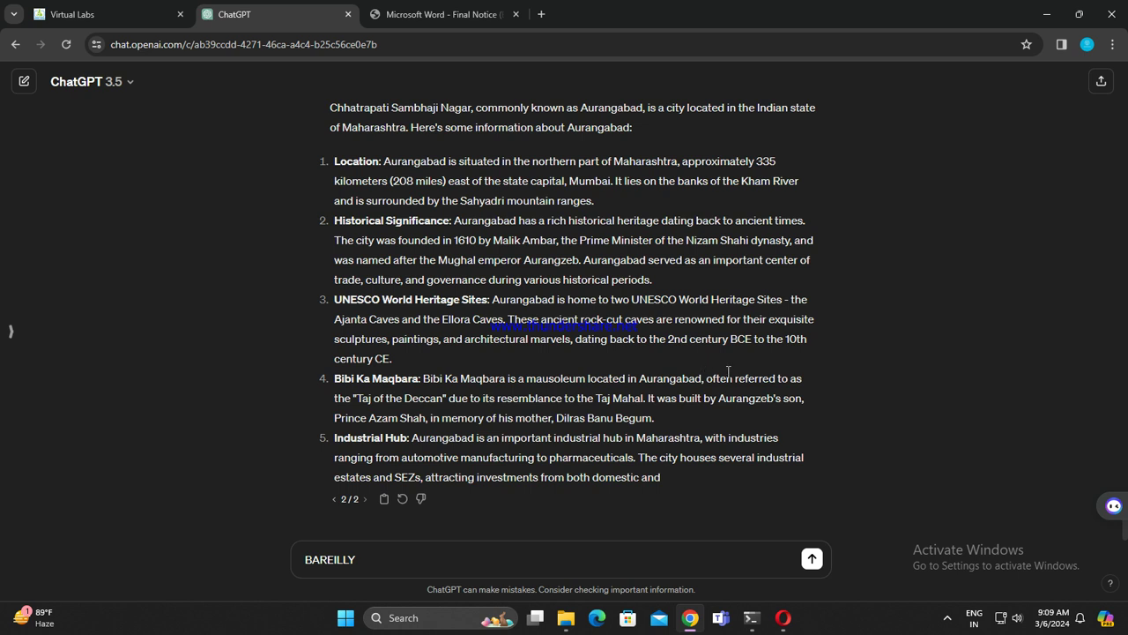
pyautogui.scroll(1, 705, 361)
pyautogui.scroll(-2, 749, 379)
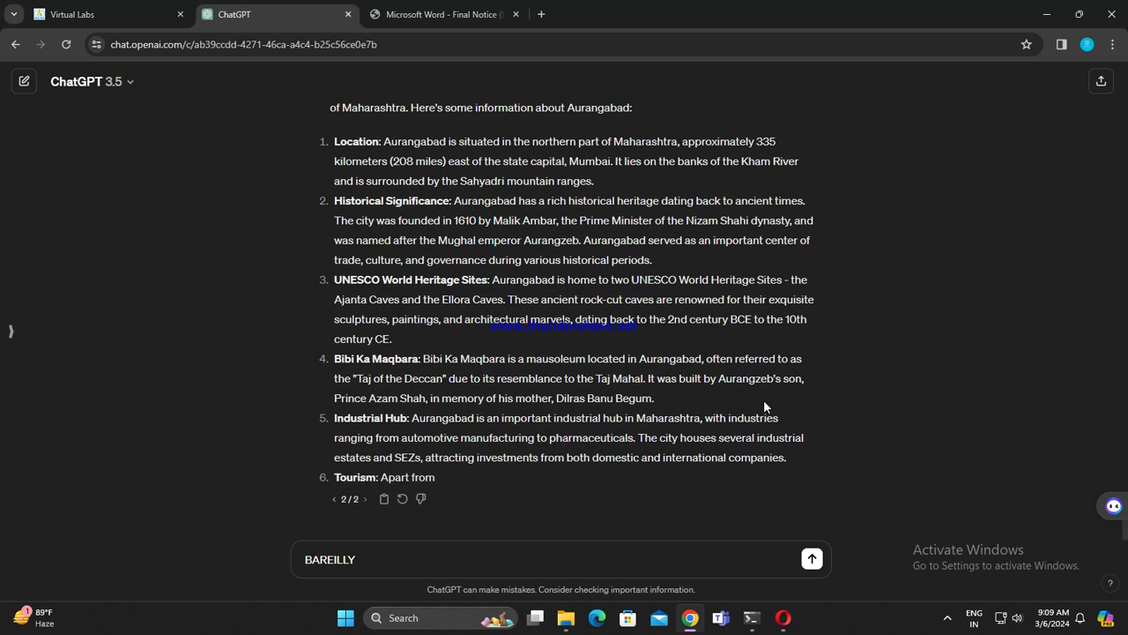
pyautogui.scroll(2, 763, 399)
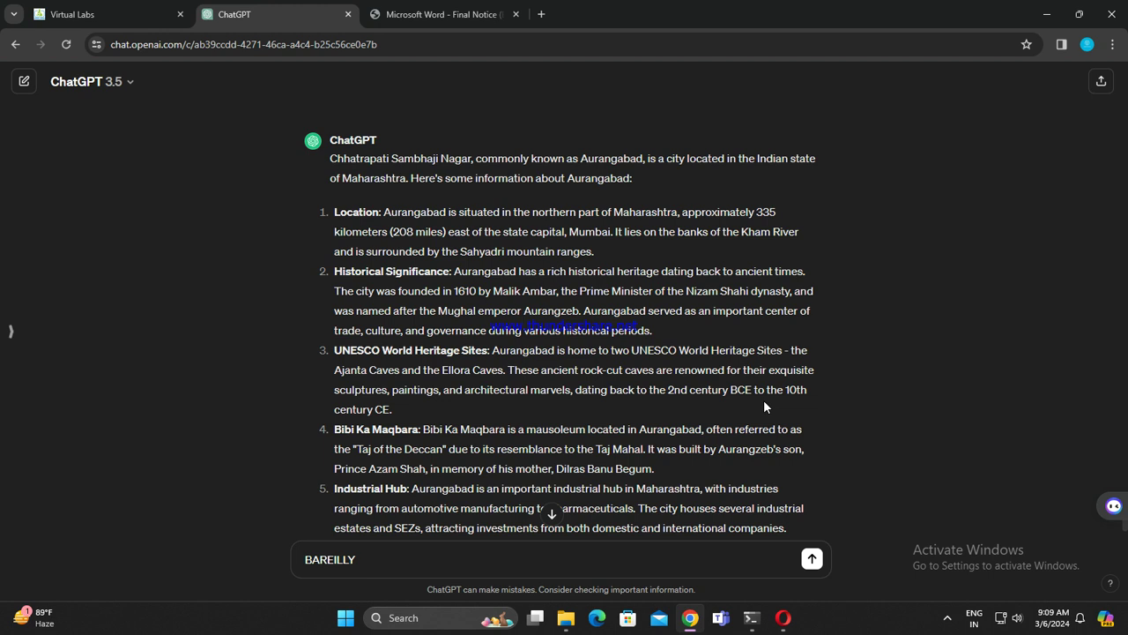
pyautogui.scroll(-3, 763, 404)
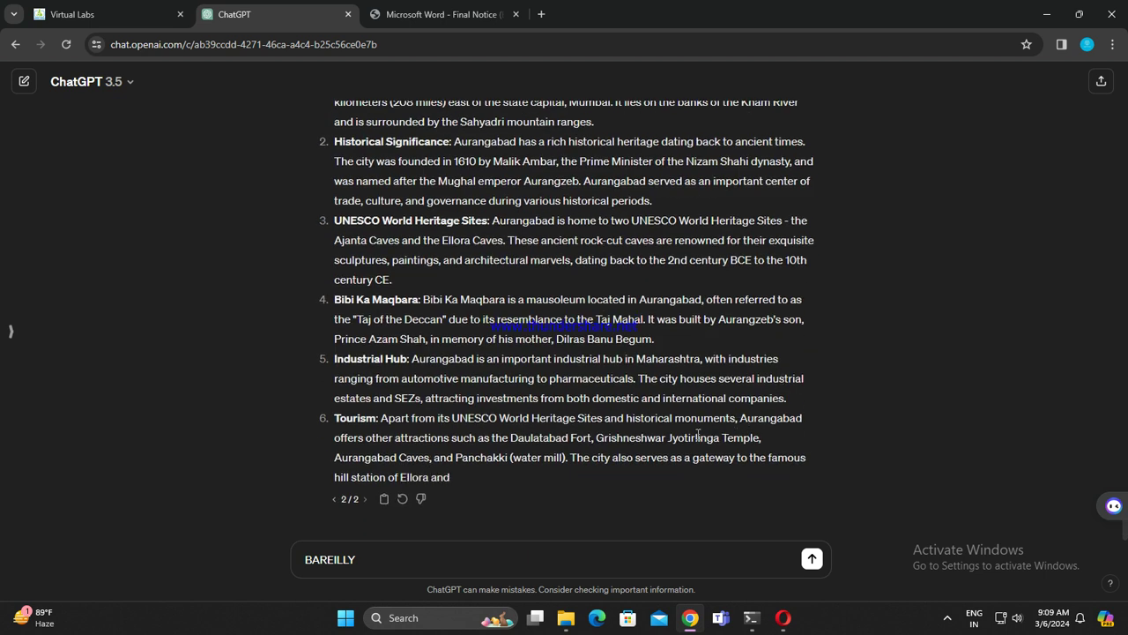
pyautogui.scroll(3, 697, 436)
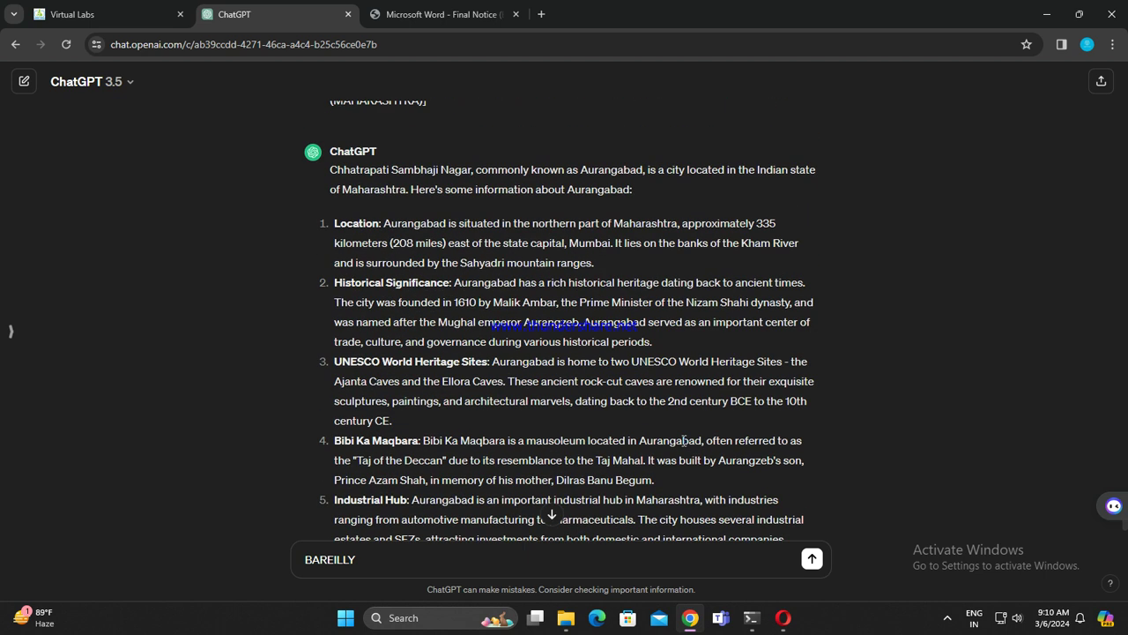
pyautogui.scroll(-4, 696, 458)
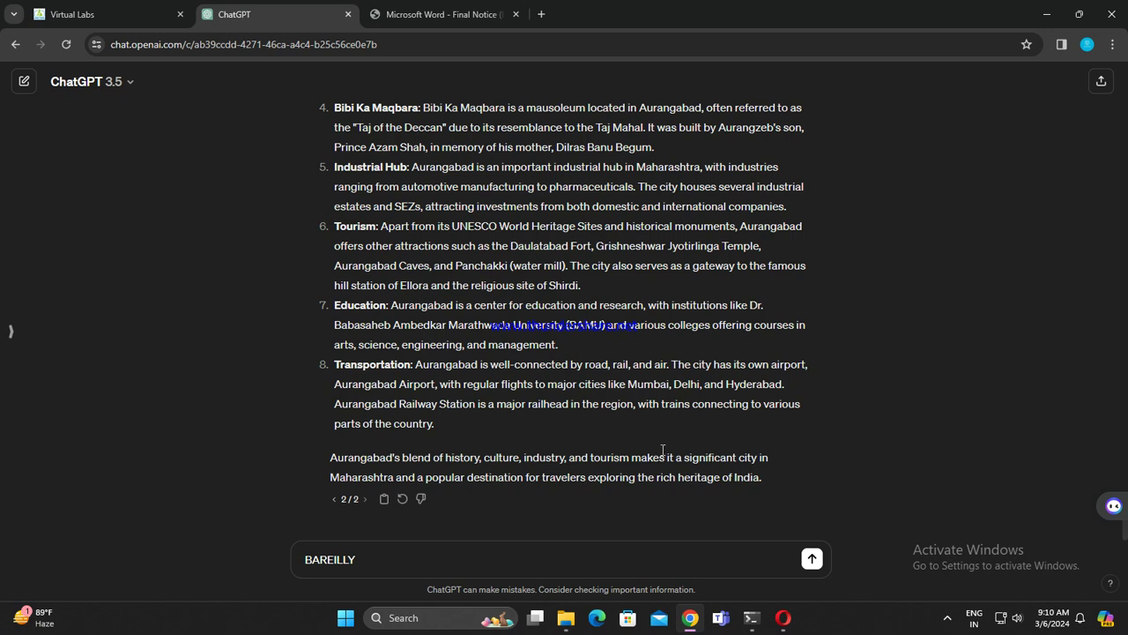
# Step: Check the PDF centres list, then send BAREILLY and draft BENGALURU next
pyautogui.click(403, 6)
pyautogui.scroll(-6, 629, 403)
pyautogui.scroll(-2, 628, 403)
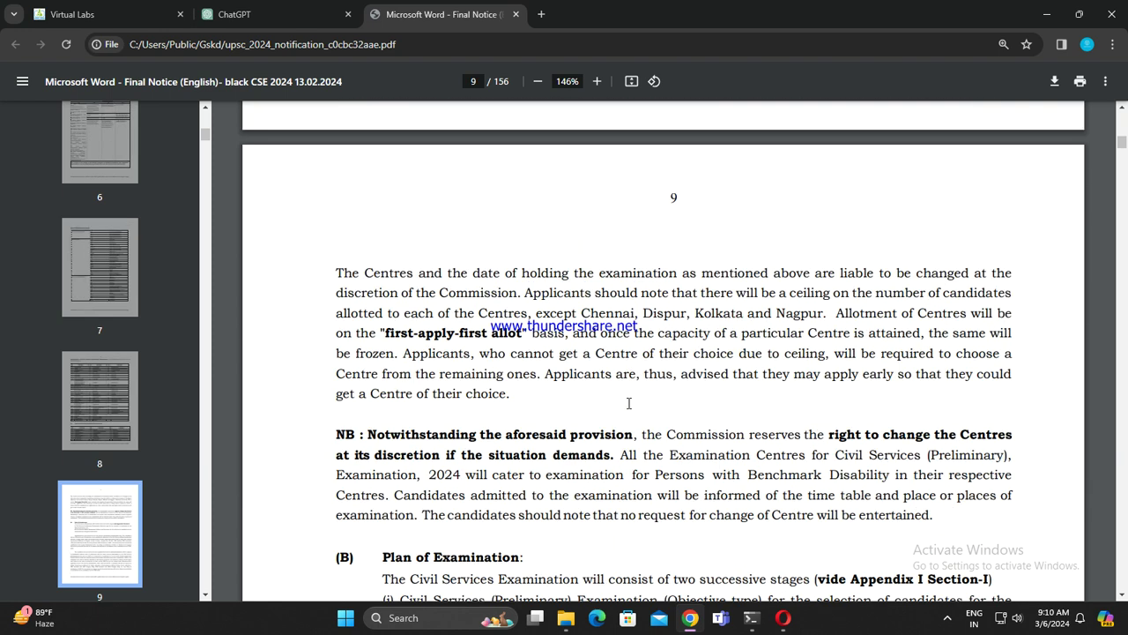
pyautogui.scroll(8, 628, 403)
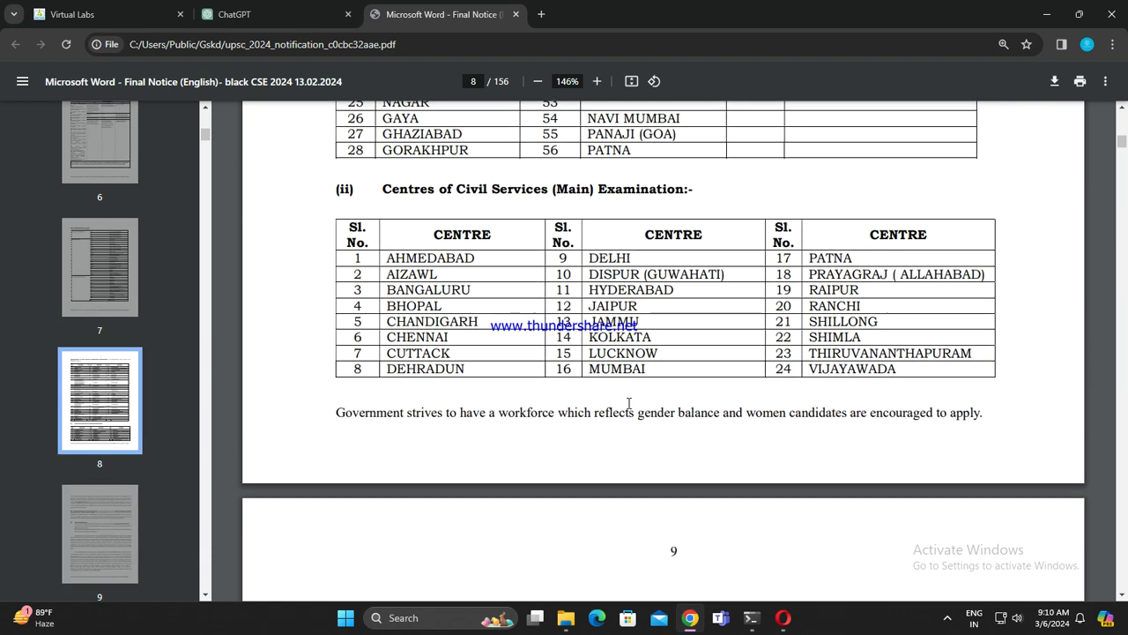
pyautogui.scroll(3, 625, 402)
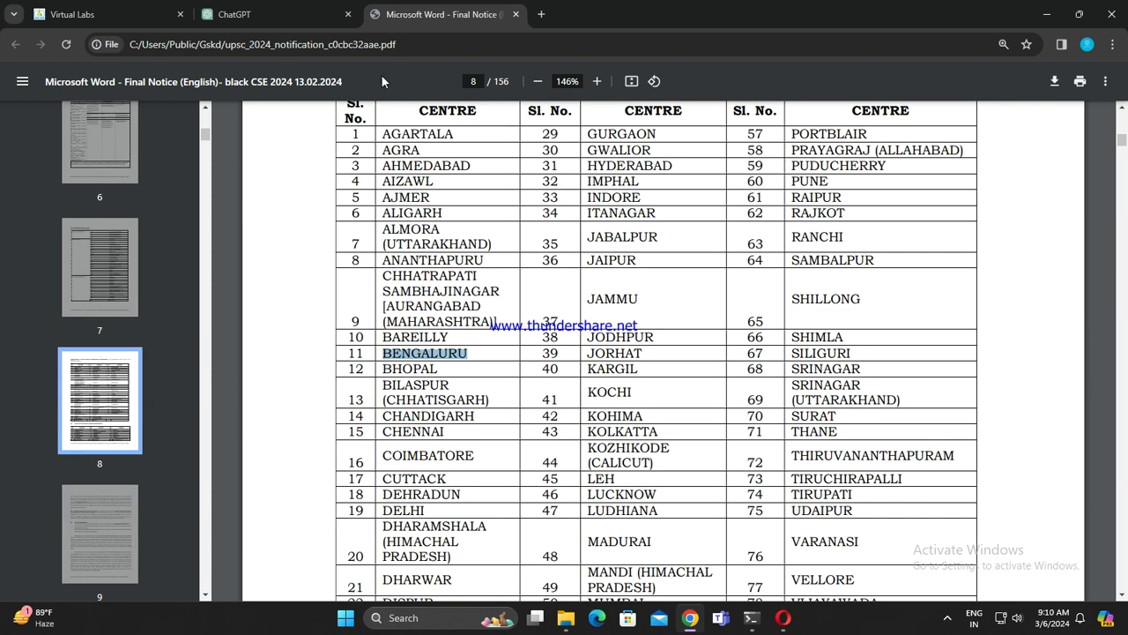
pyautogui.click(284, 7)
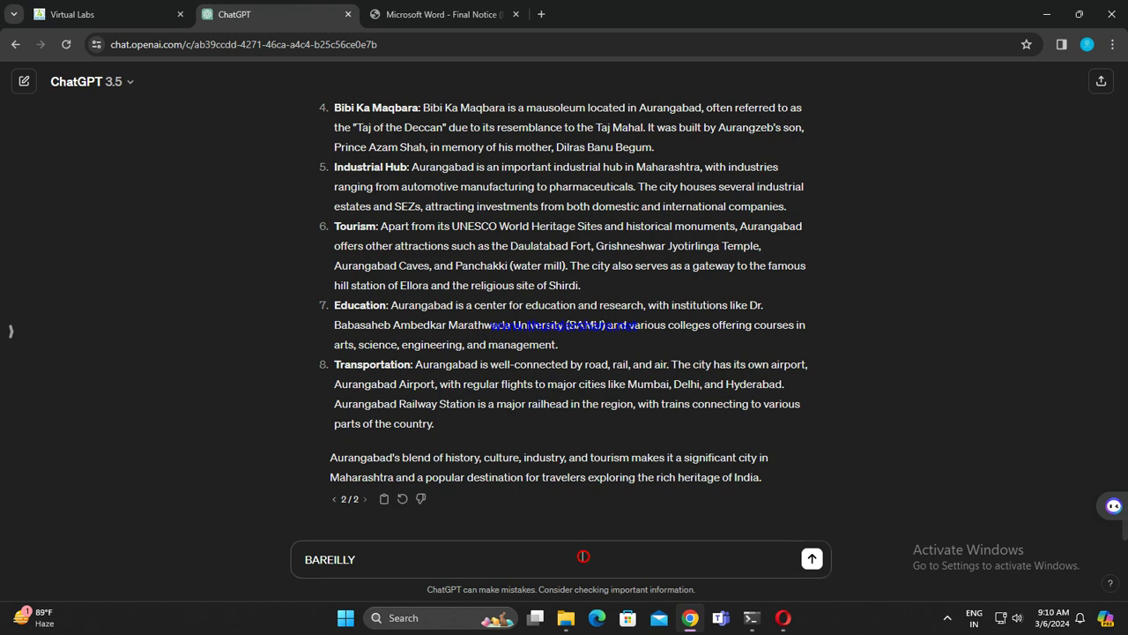
pyautogui.press('Return')
pyautogui.write('BENGALURU')
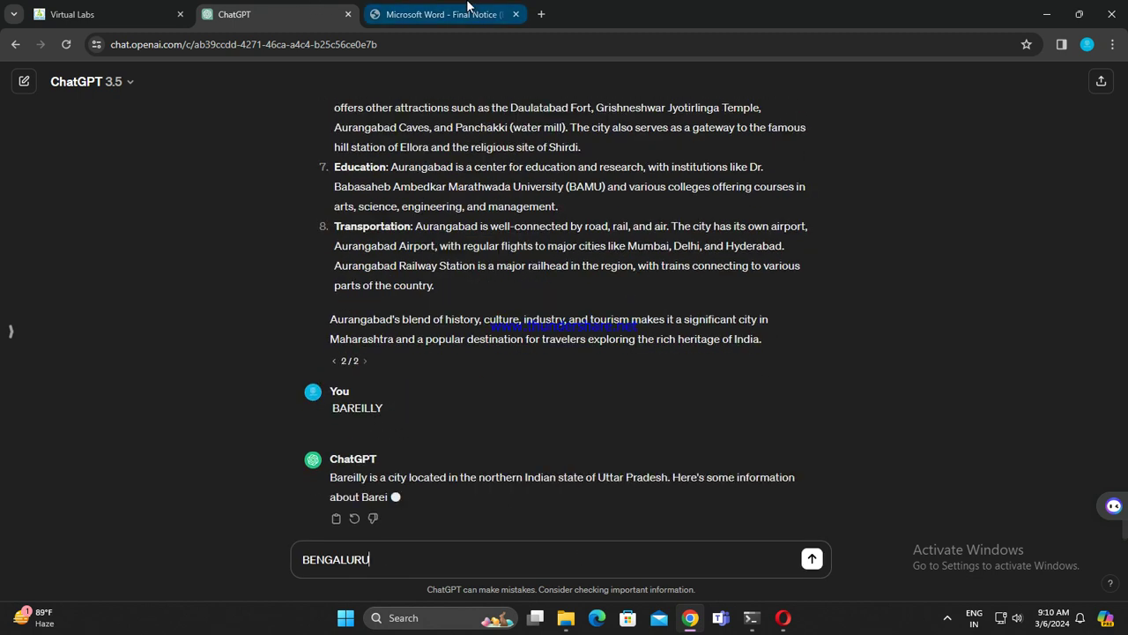
# Step: Pick out BHOPAL in the PDF centres table and send BENGALURU to ChatGPT
pyautogui.click(467, 7)
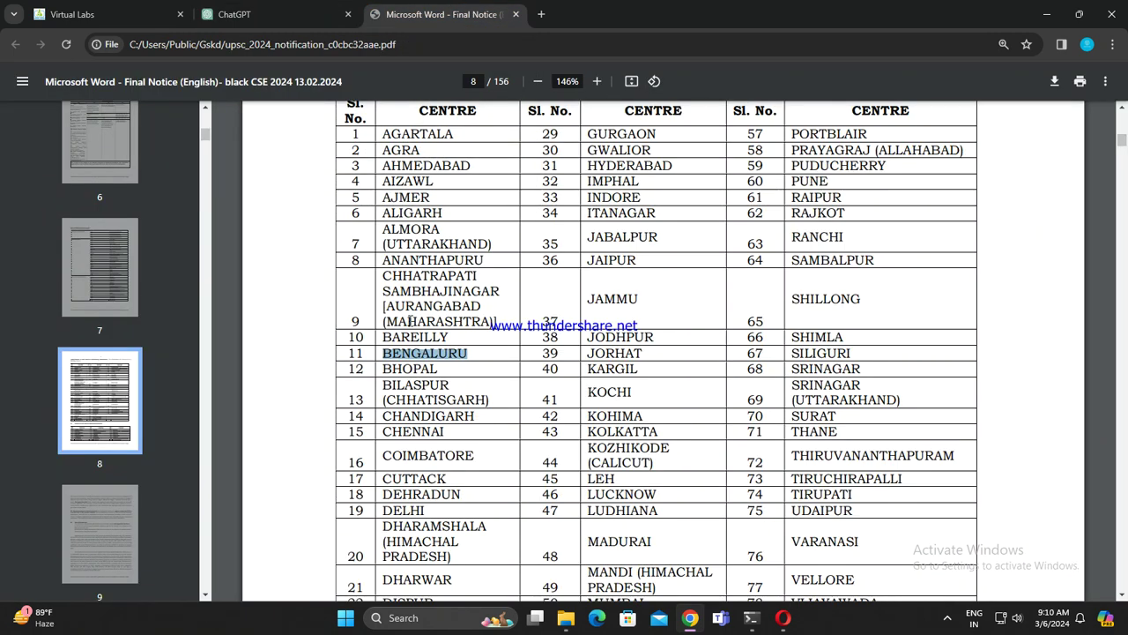
pyautogui.click(380, 369)
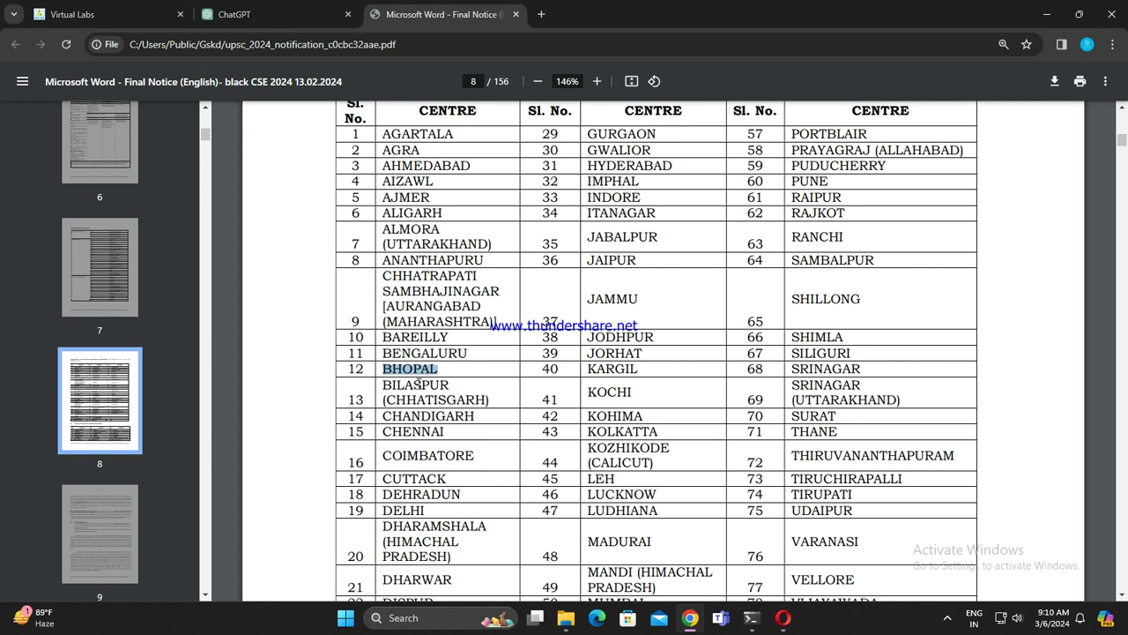
pyautogui.click(273, 14)
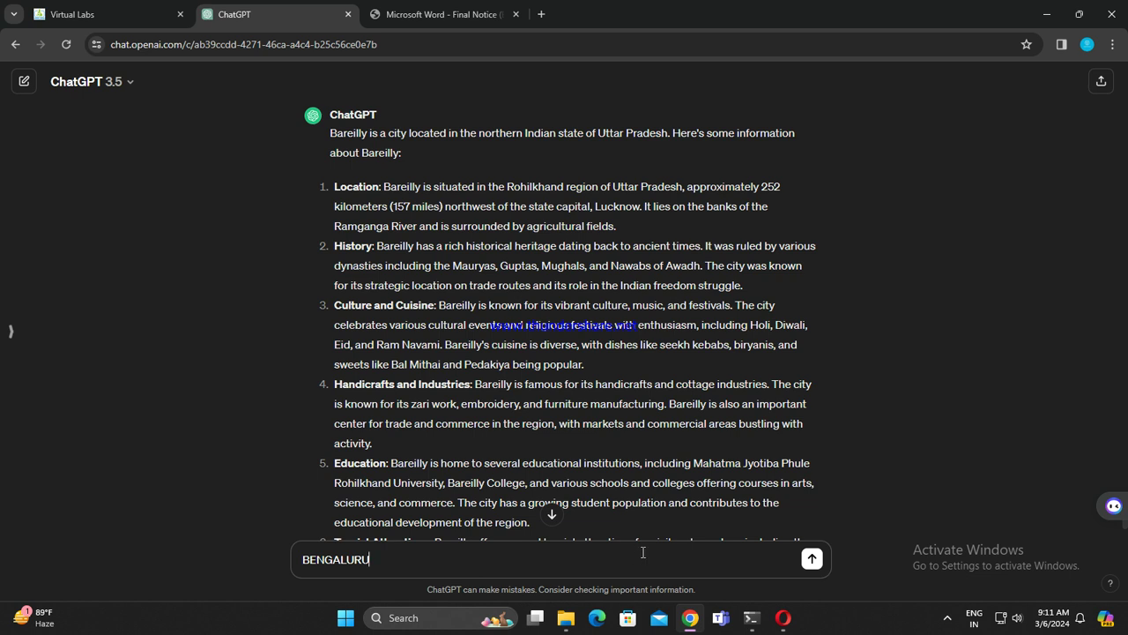
pyautogui.scroll(-2, 638, 528)
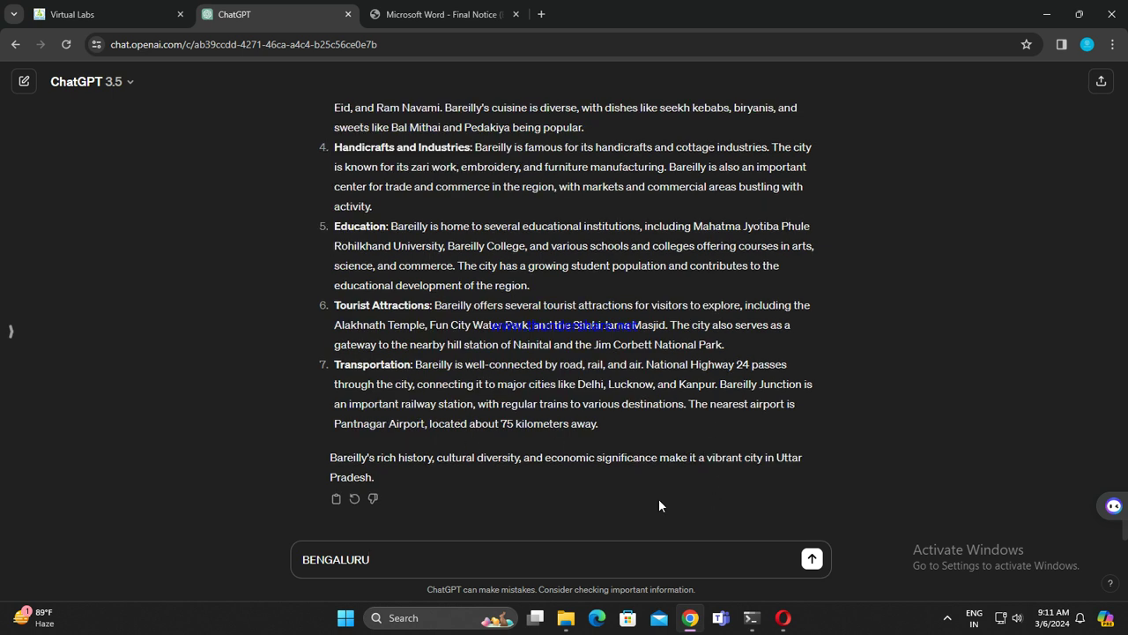
pyautogui.press('Return')
# Step: Draft BHOPAL, copy BILASPUR (CHHATISGARH) from the PDF, send BHOPAL and queue BILASPUR
pyautogui.write('BHOPAL')
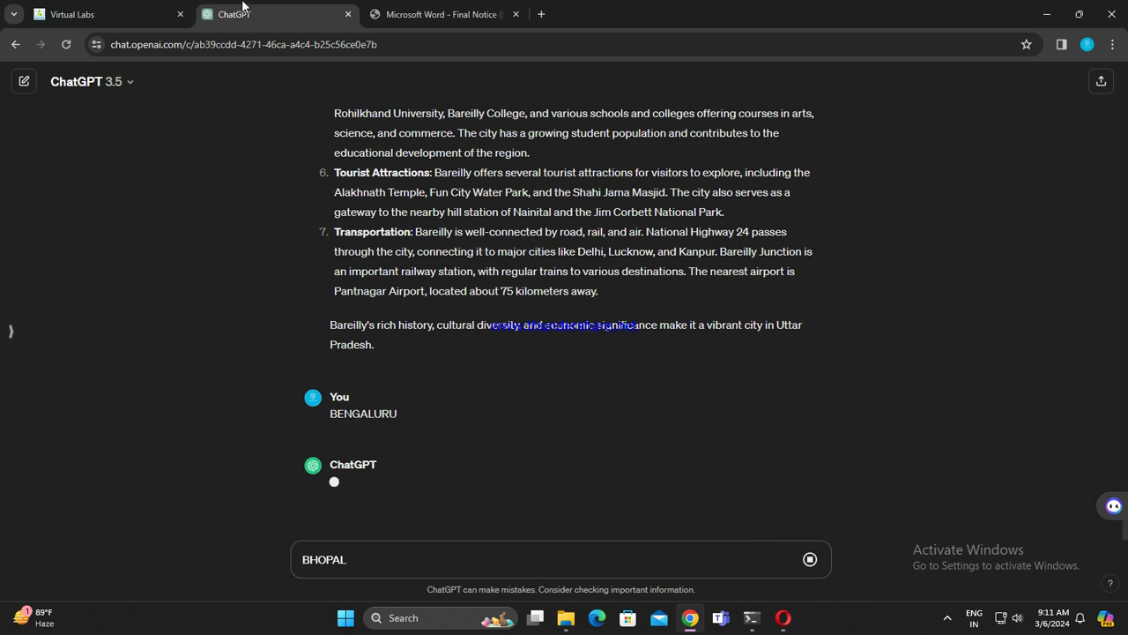
pyautogui.click(434, 7)
pyautogui.scroll(-3, 564, 352)
pyautogui.click(384, 174)
pyautogui.moveTo(385, 173); pyautogui.dragTo(497, 187)
pyautogui.hotkey('ctrl', 'c')
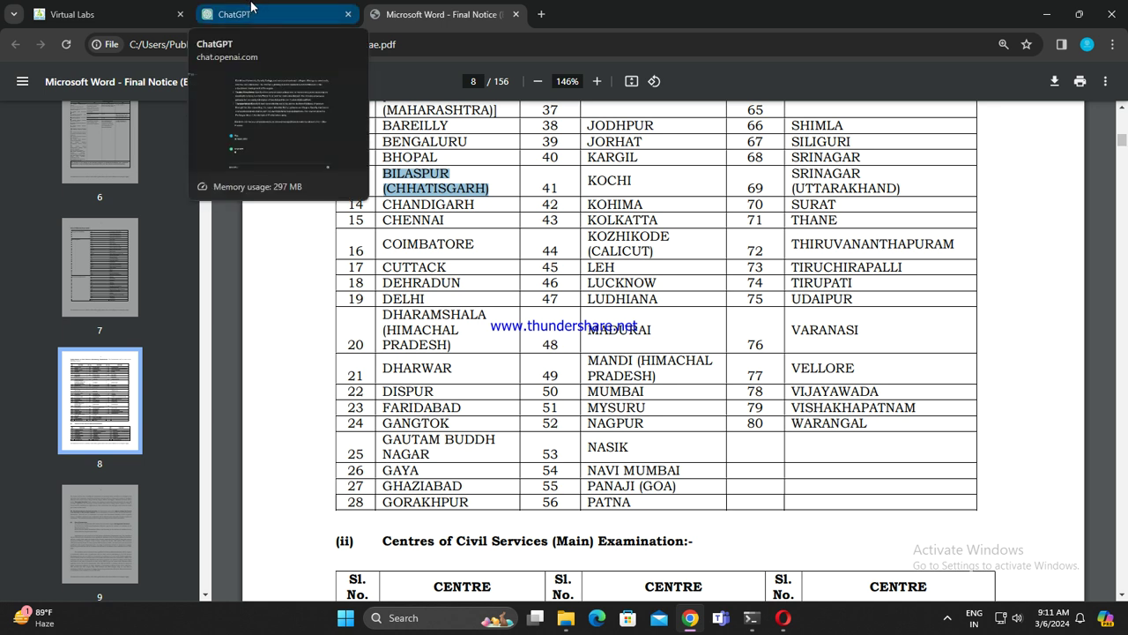
pyautogui.click(252, 10)
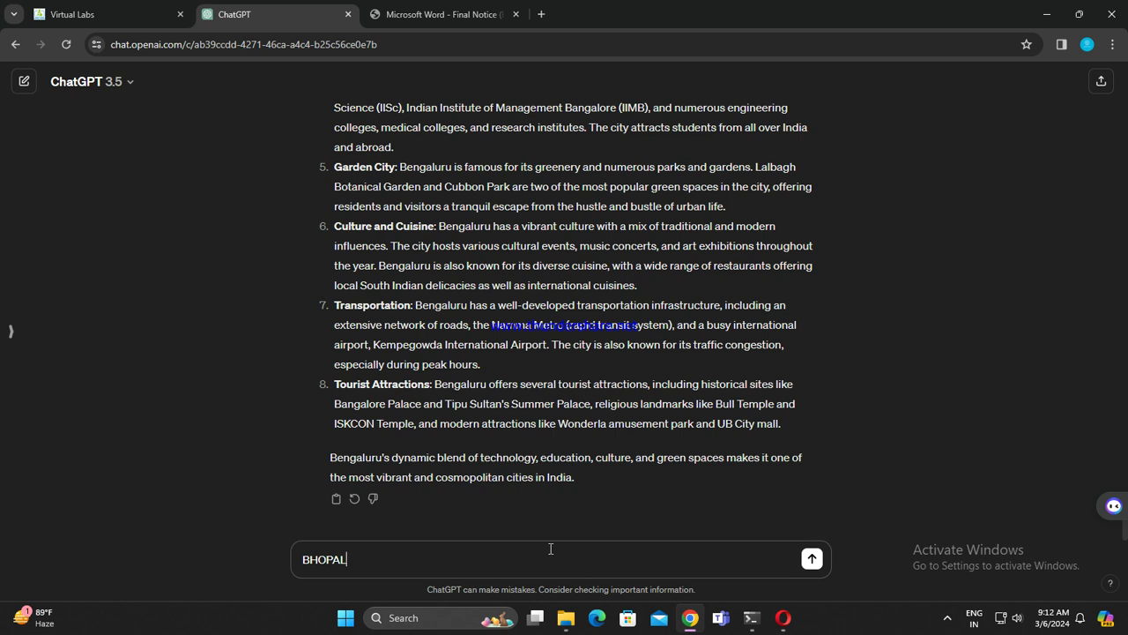
pyautogui.press('Return')
pyautogui.hotkey('ctrl', 'v')
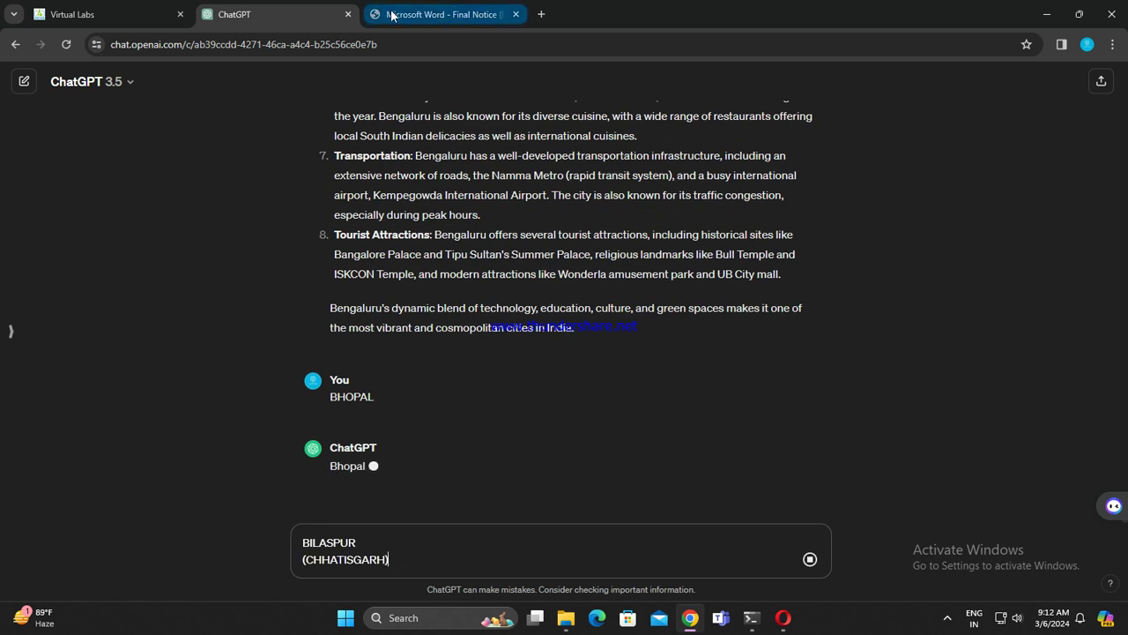
# Step: Select CHANDIGARH in row 14 of the PDF centres table
pyautogui.click(413, 16)
pyautogui.moveTo(385, 204); pyautogui.dragTo(380, 207)
pyautogui.click(388, 204)
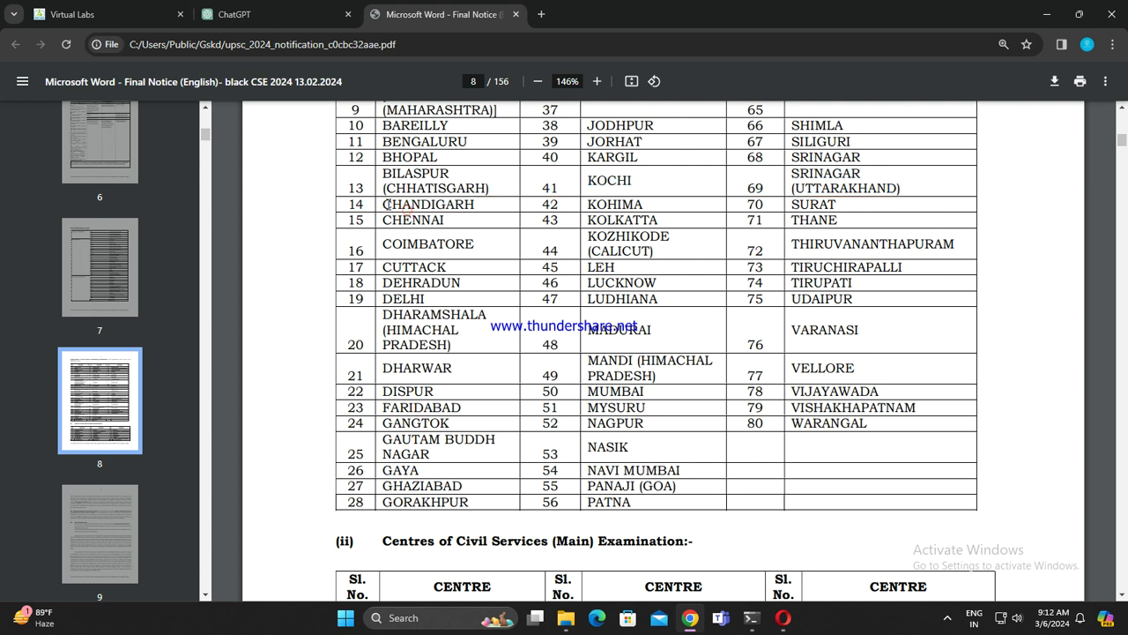
pyautogui.doubleClick(385, 204)
pyautogui.hotkey('ctrl', 'c')
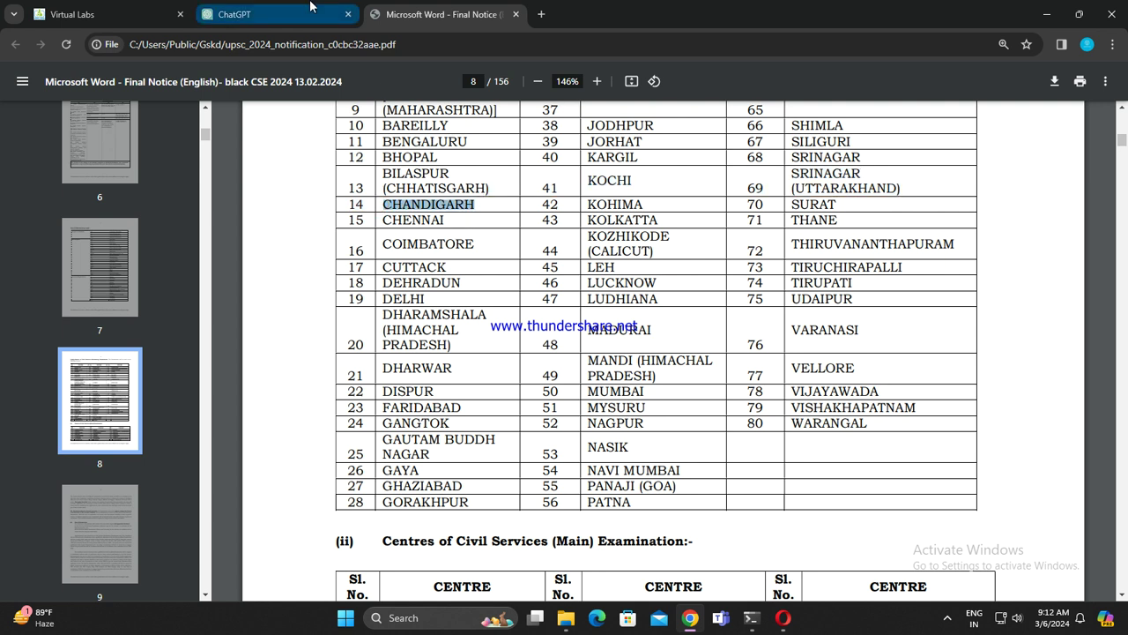
pyautogui.click(309, 7)
# Step: Open a blank new tab and erase the half-typed search text
pyautogui.click(541, 15)
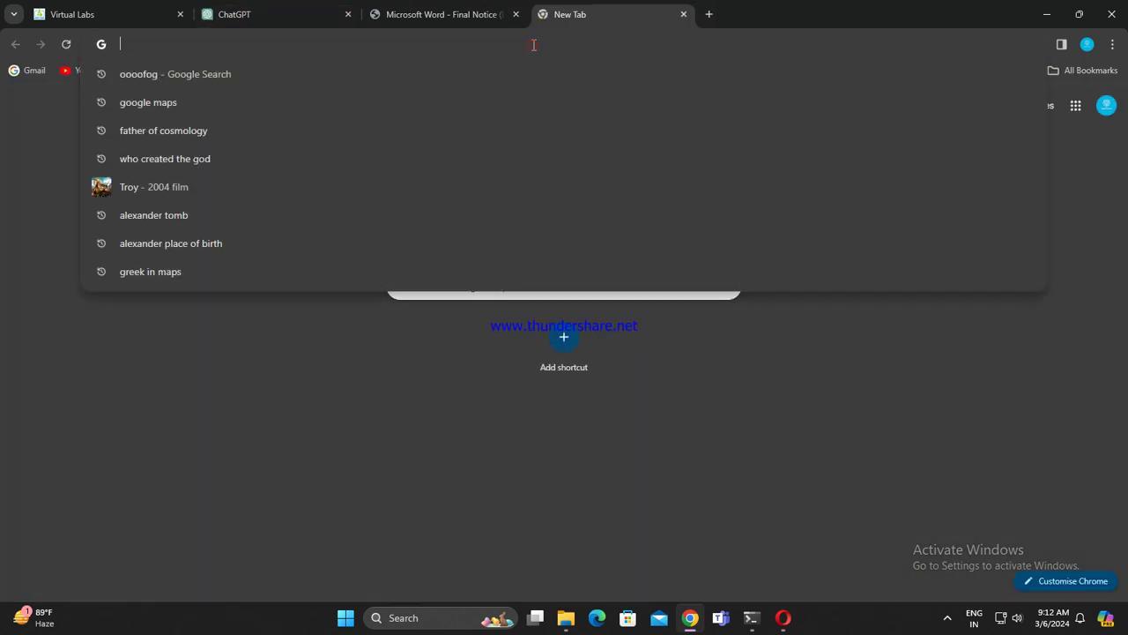
pyautogui.write('ponds ')
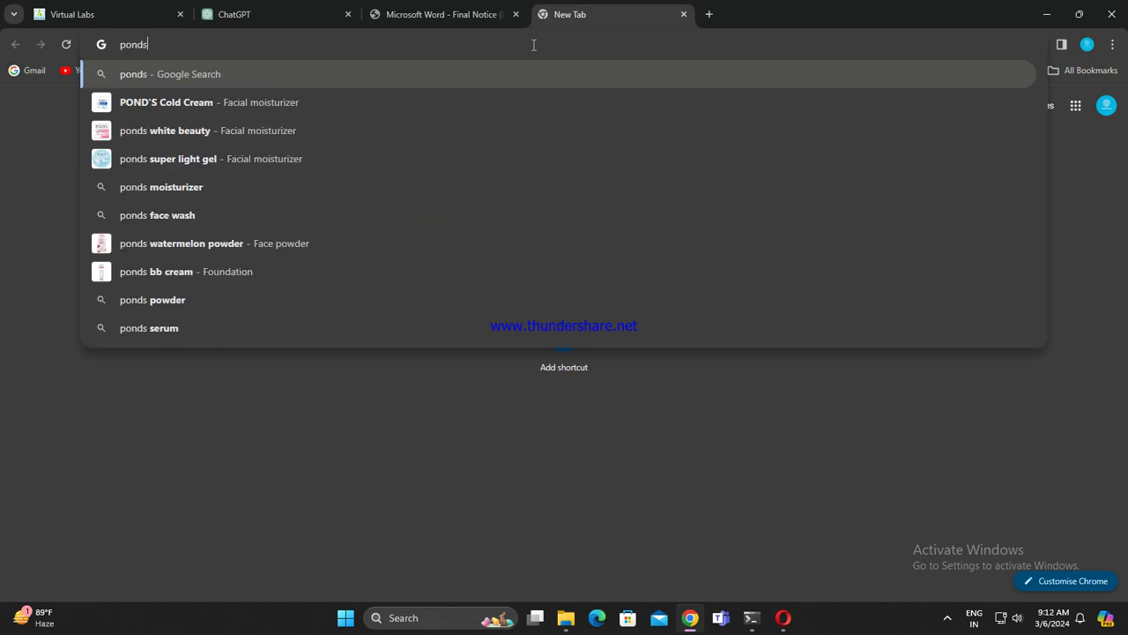
pyautogui.write('add')
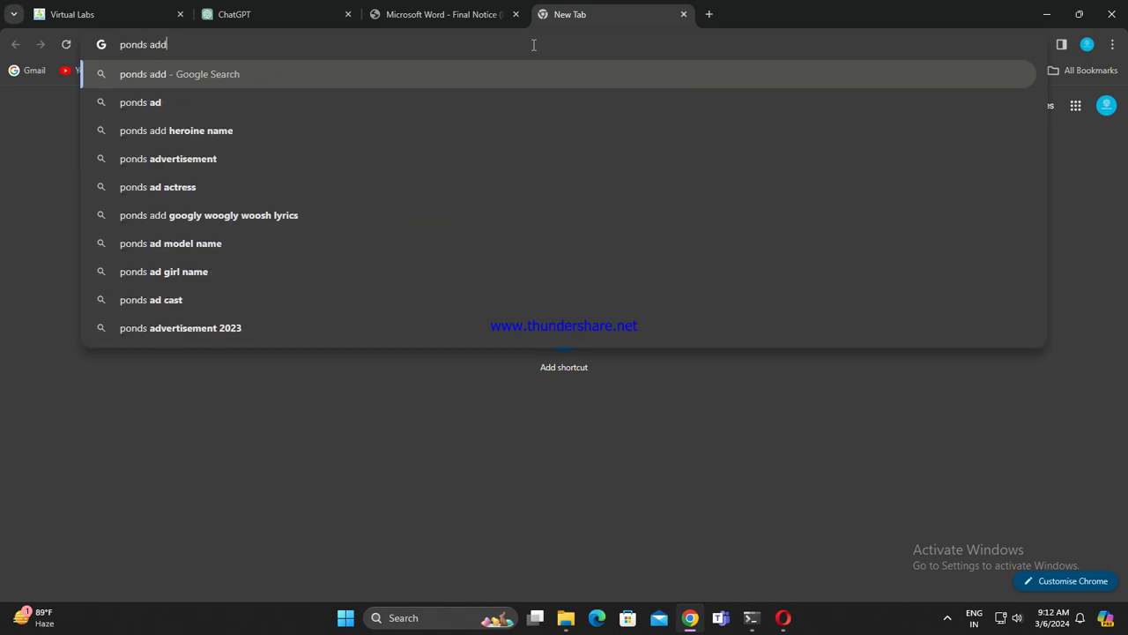
pyautogui.press('BackSpace')
pyautogui.press('BackSpace')
pyautogui.press('BackSpace')
pyautogui.press('BackSpace')
pyautogui.press('BackSpace')
pyautogui.press('BackSpace')
pyautogui.press('BackSpace')
pyautogui.press('BackSpace')
pyautogui.press('BackSpace')
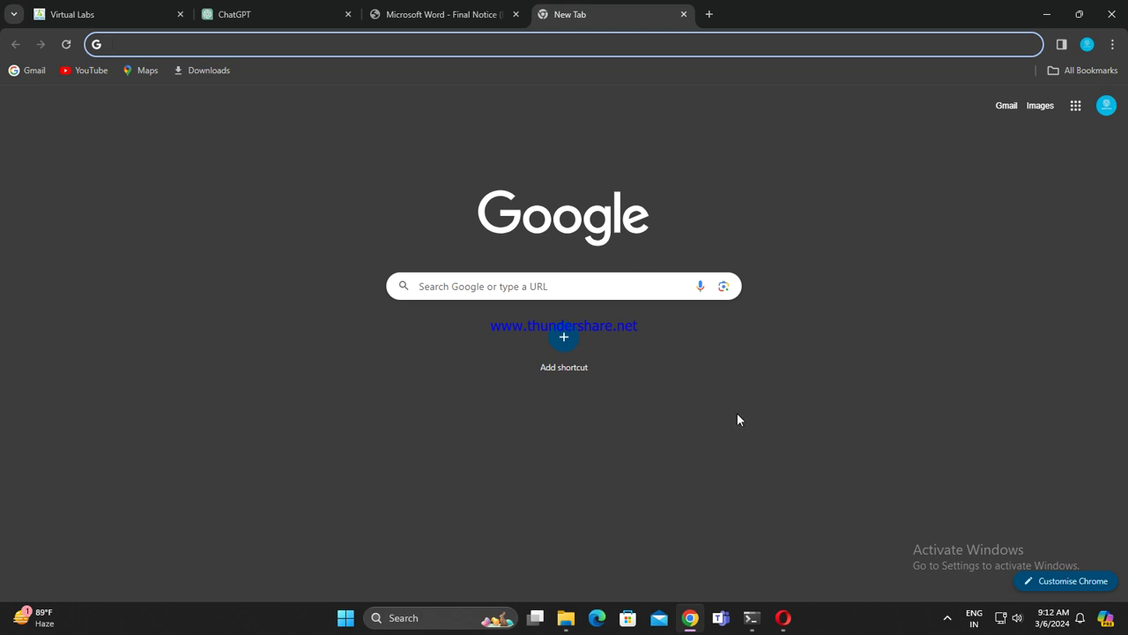
# Step: Send BILASPUR (CHHATISGARH) to ChatGPT and draft CHANDIGARH as the next question
pyautogui.click(381, 11)
pyautogui.click(337, 8)
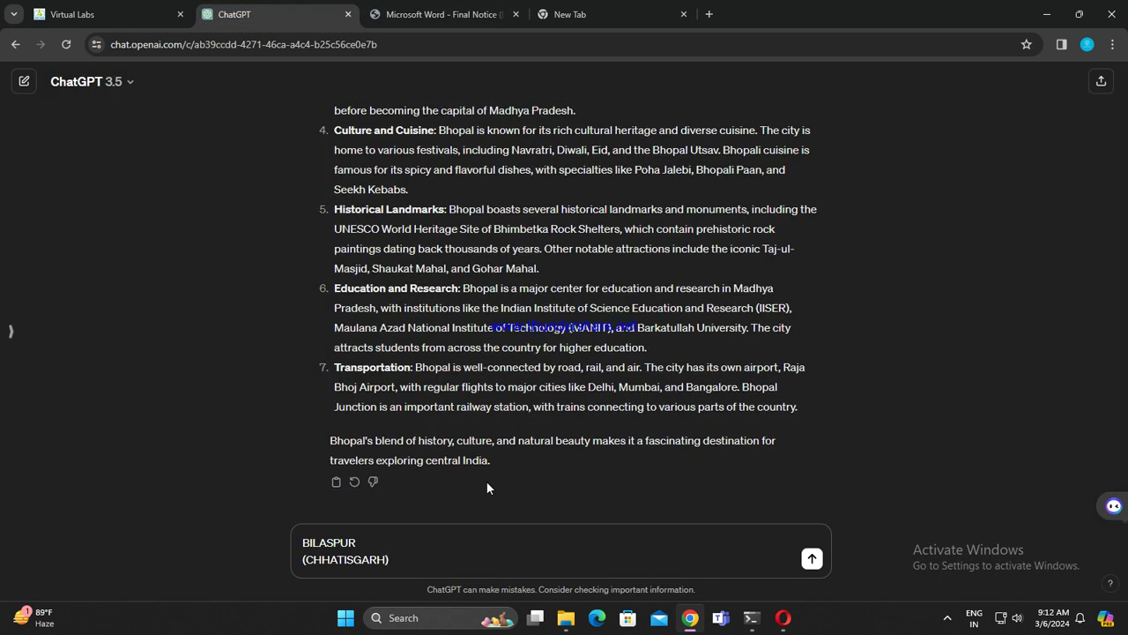
pyautogui.press('Return')
pyautogui.hotkey('ctrl', 'v')
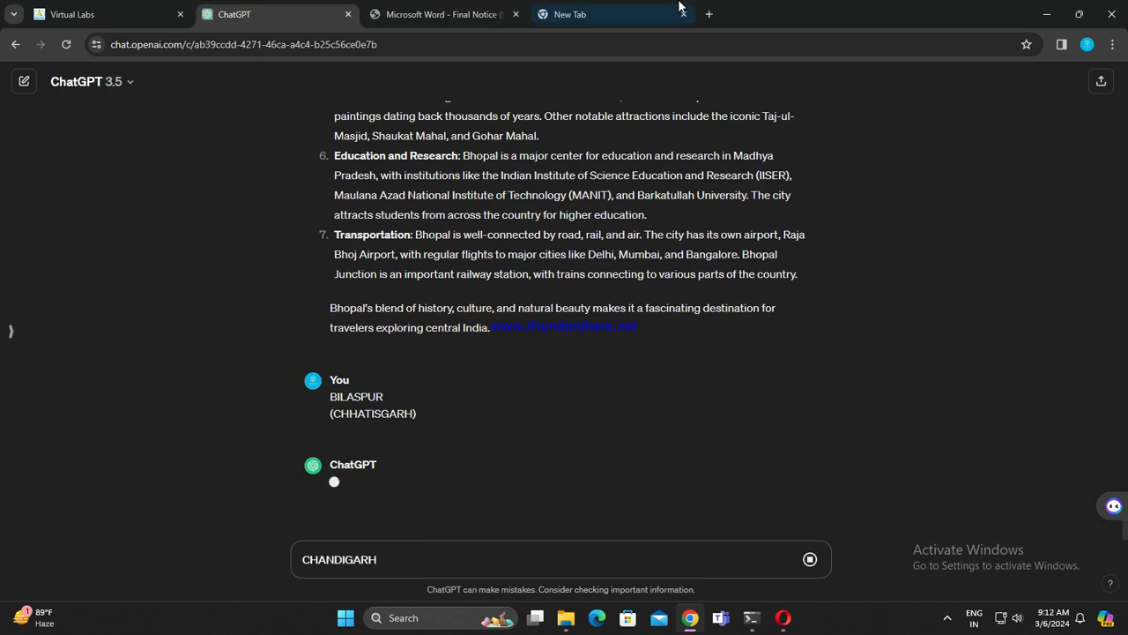
pyautogui.hotkey('ctrl', 'Tab')
# Step: Search Google for 'ponds advertisement girls' in the blank new tab
pyautogui.click(657, 28)
pyautogui.click(600, 51)
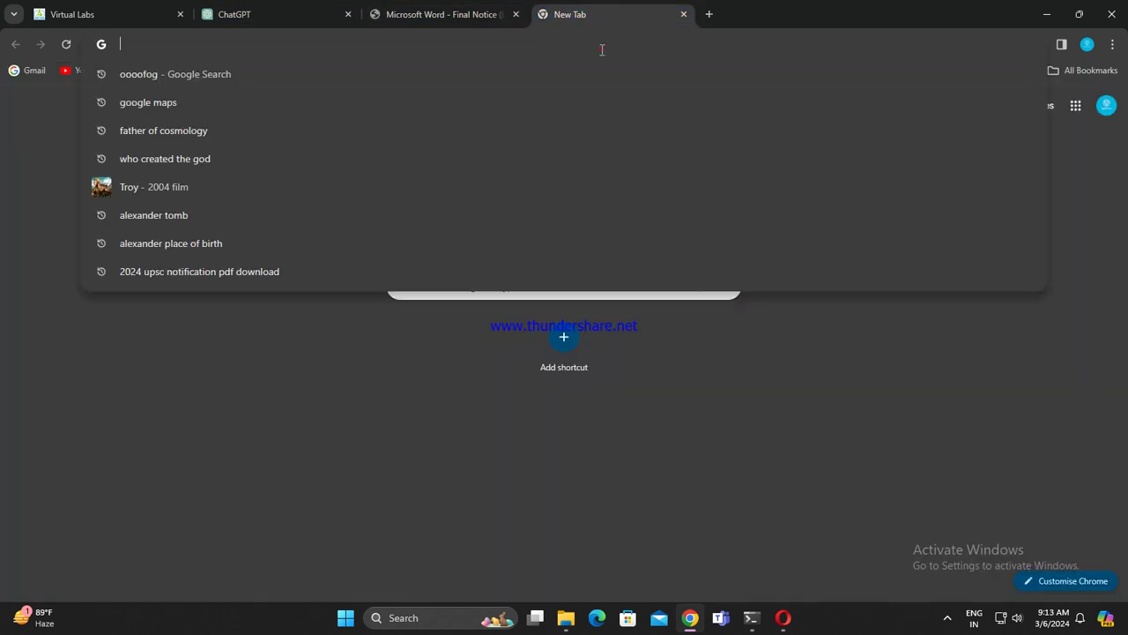
pyautogui.write('pon')
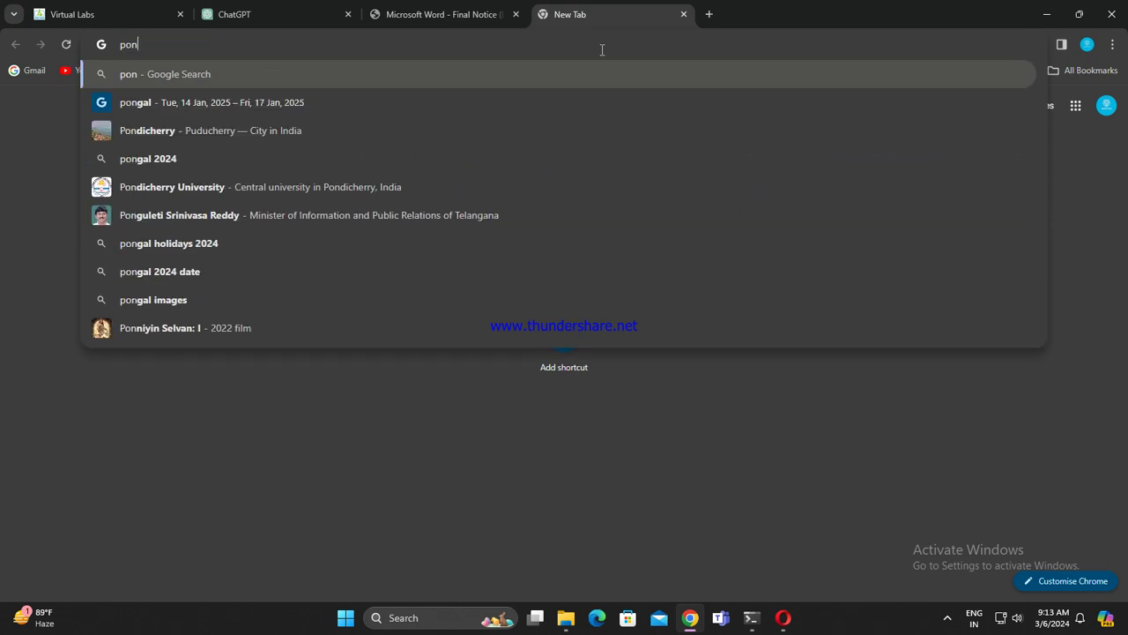
pyautogui.write('ds adv')
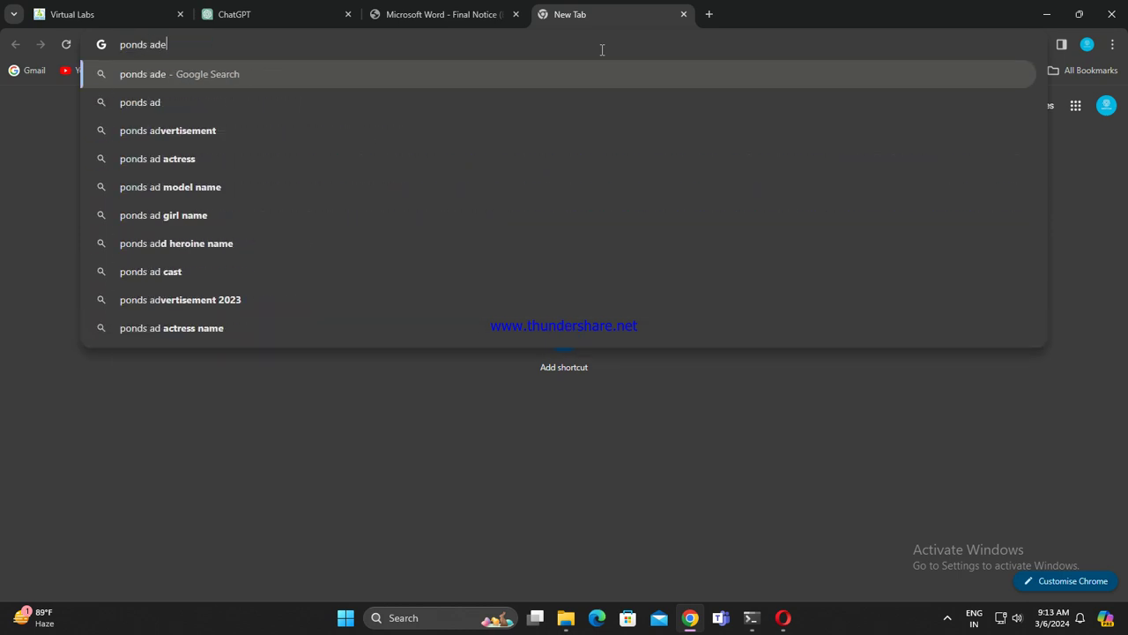
pyautogui.write('ertisement ')
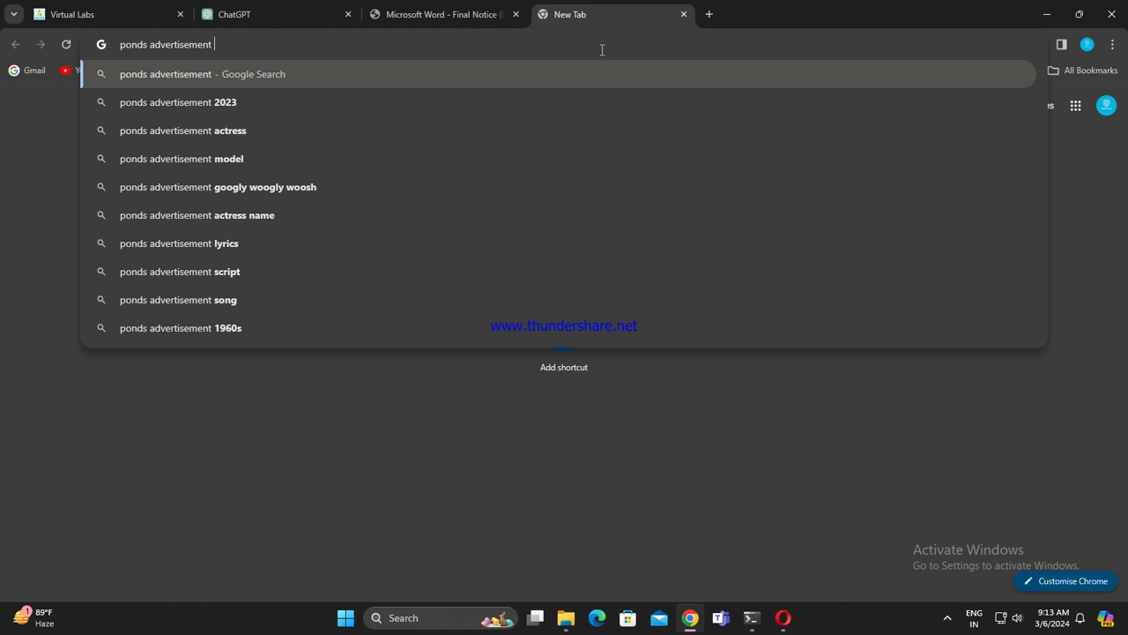
pyautogui.write('girls')
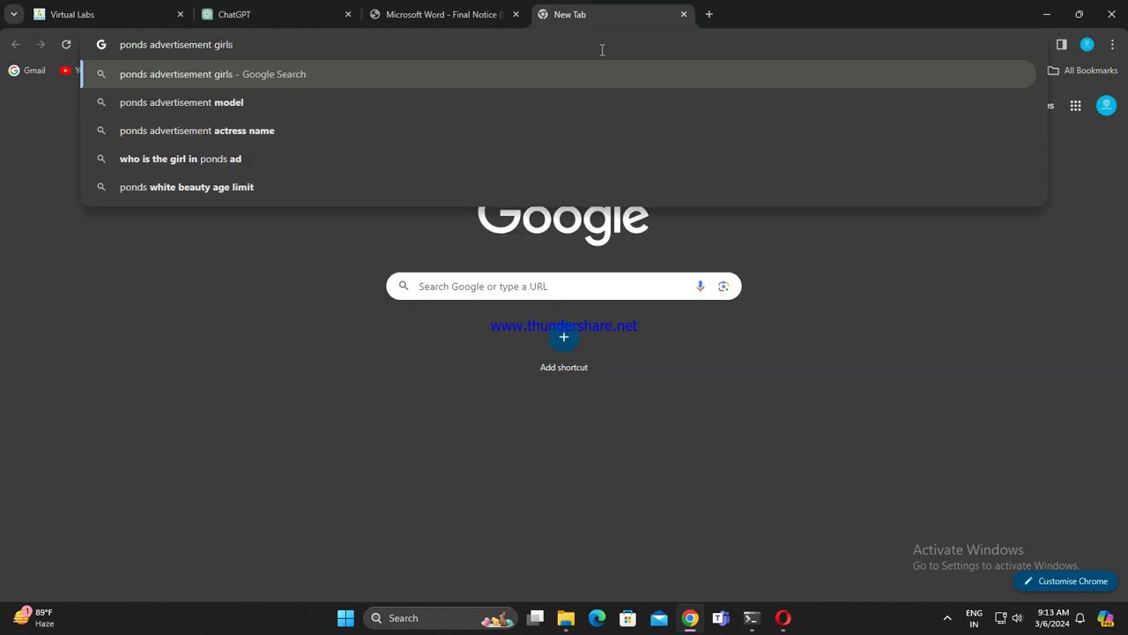
pyautogui.press('Return')
# Step: Select CHENNAI, the next centre in the notice PDF's table, and return to ChatGPT
pyautogui.click(440, 15)
pyautogui.click(316, 9)
pyautogui.click(441, 14)
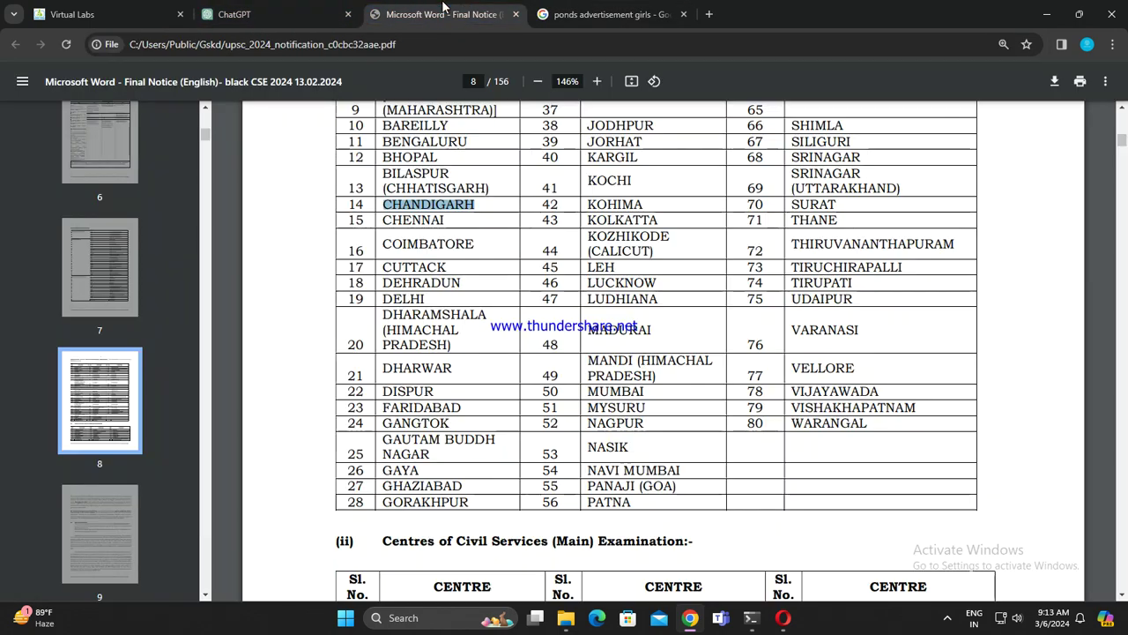
pyautogui.doubleClick(382, 219)
pyautogui.hotkey('ctrl', 'c')
pyautogui.click(291, 14)
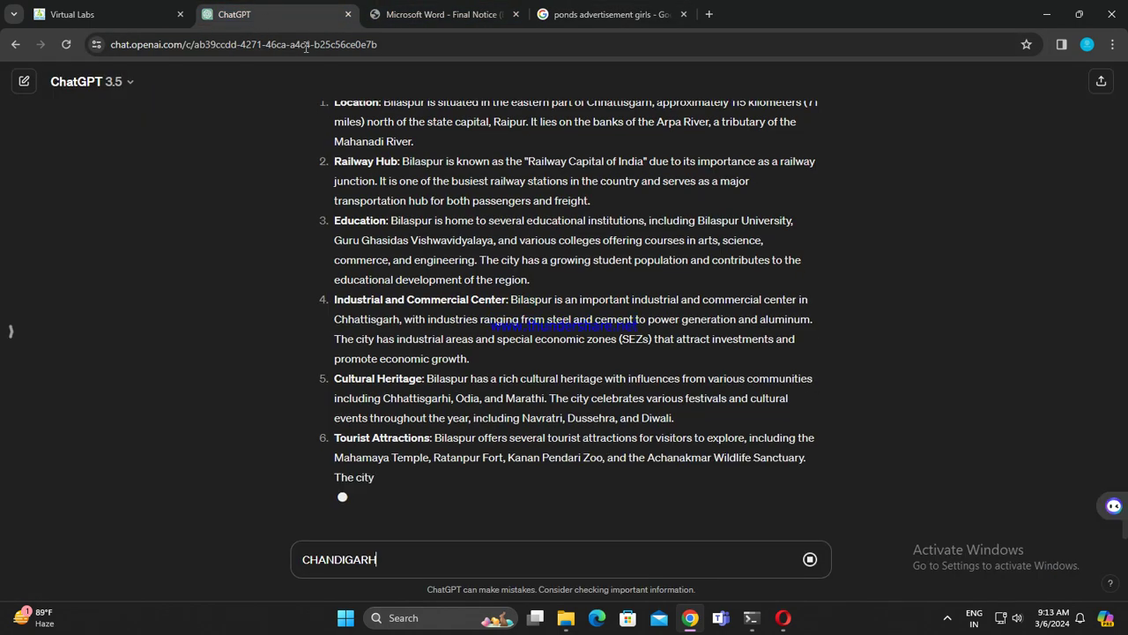
# Step: Browse the image results for the ponds search, then close that results tab
pyautogui.click(649, 7)
pyautogui.click(202, 139)
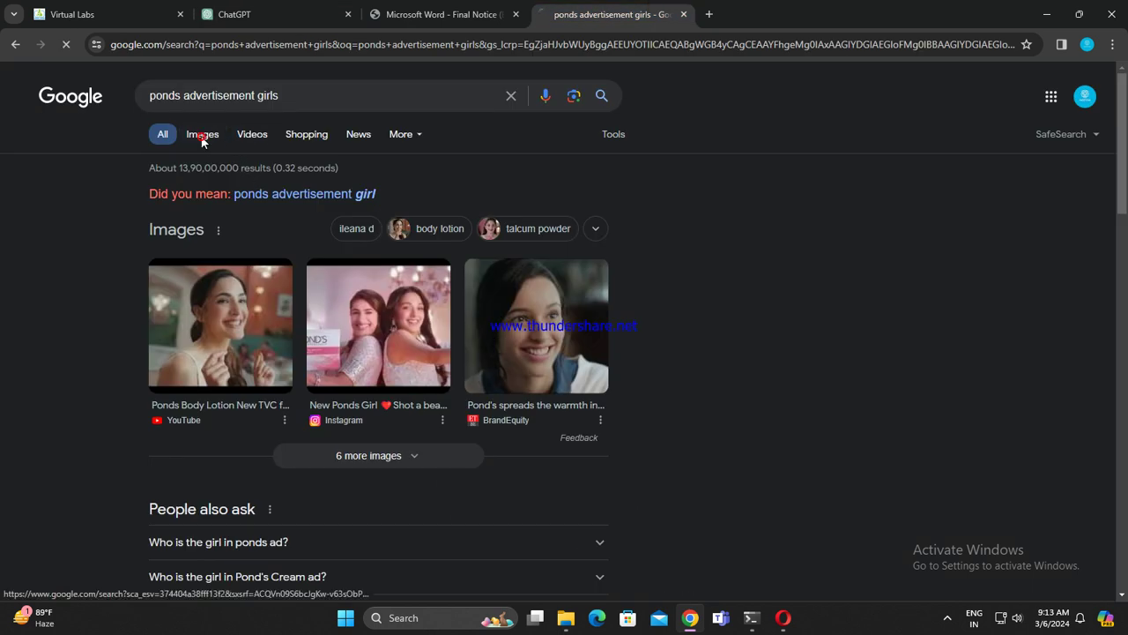
pyautogui.scroll(-1, 600, 410)
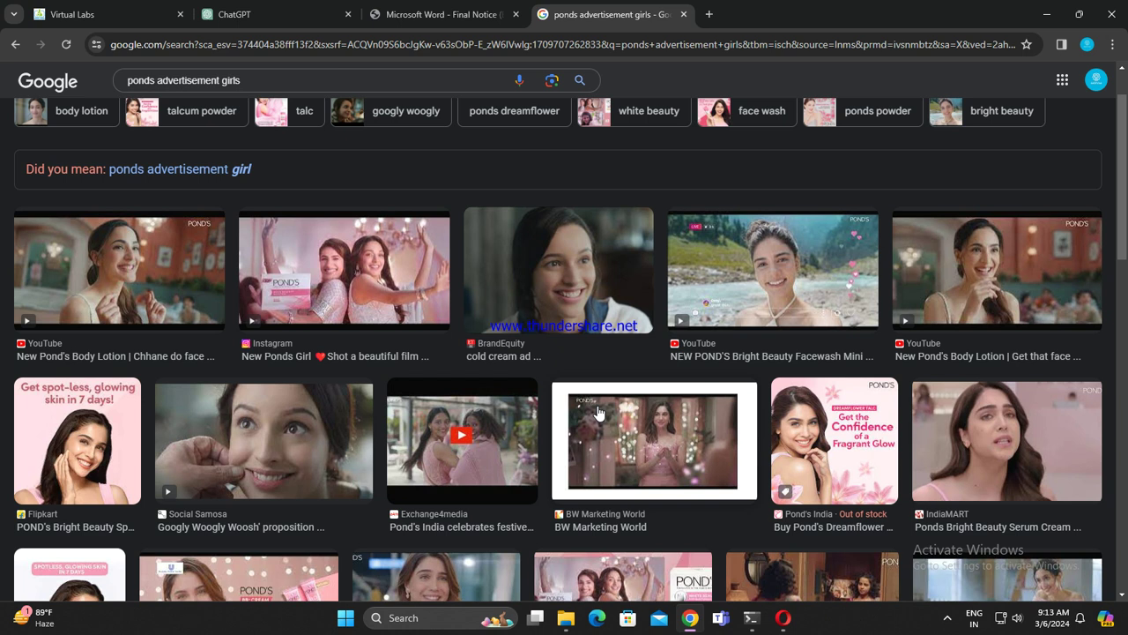
pyautogui.scroll(-2, 599, 411)
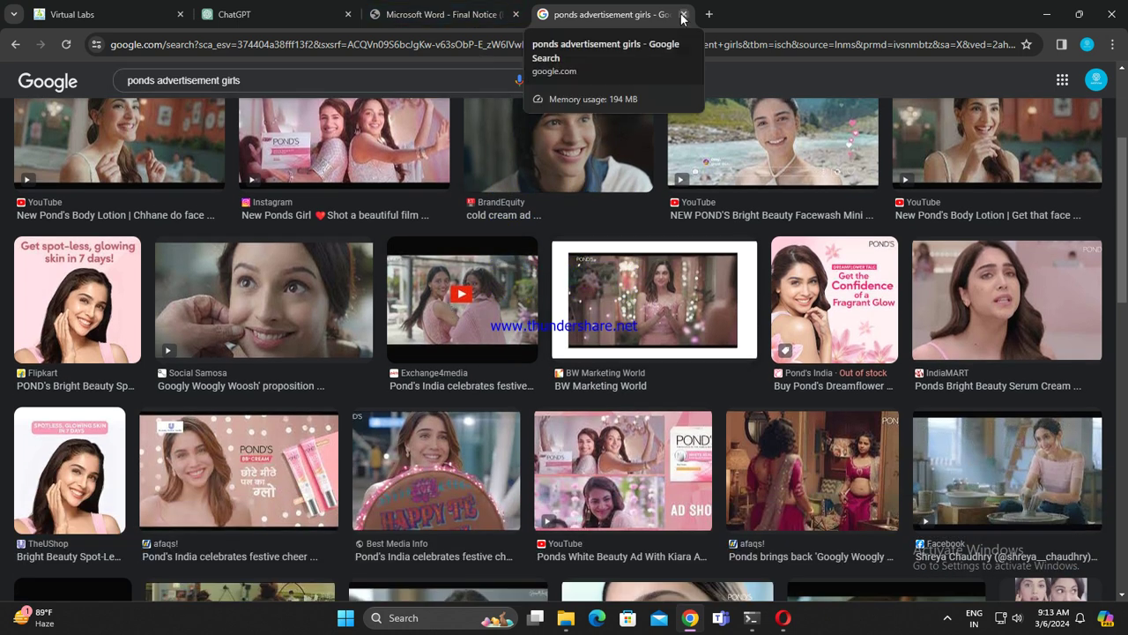
pyautogui.click(683, 15)
# Step: Send CHANDIGARH to ChatGPT, paste CHENNAI as the next question, and copy COIMBATORE from the notice
pyautogui.click(298, 10)
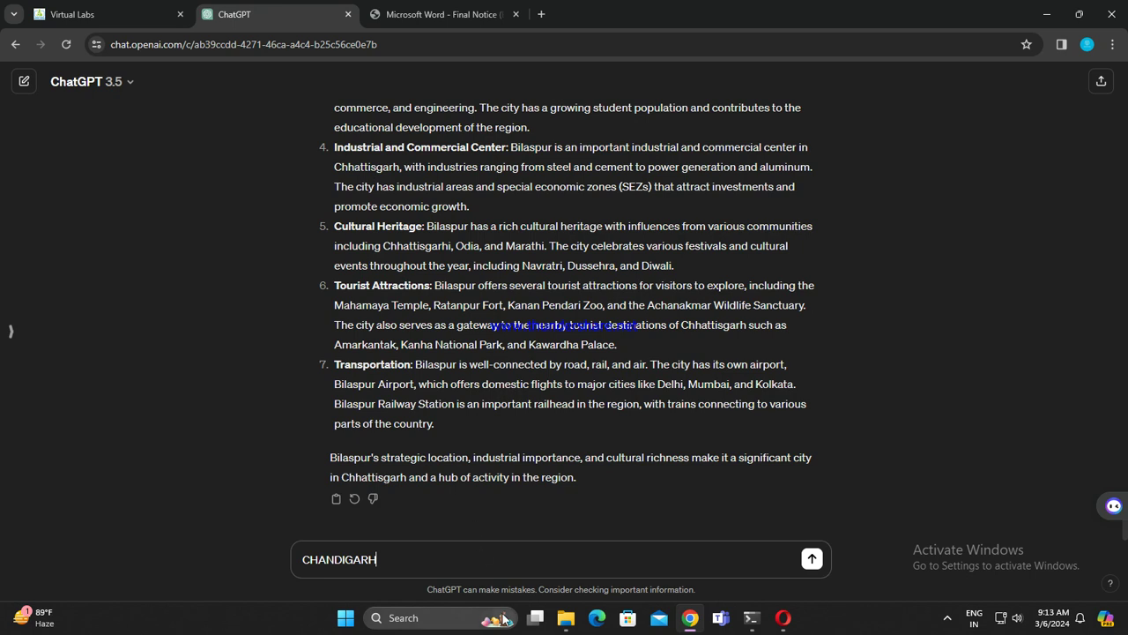
pyautogui.press('Return')
pyautogui.hotkey('ctrl', 'v')
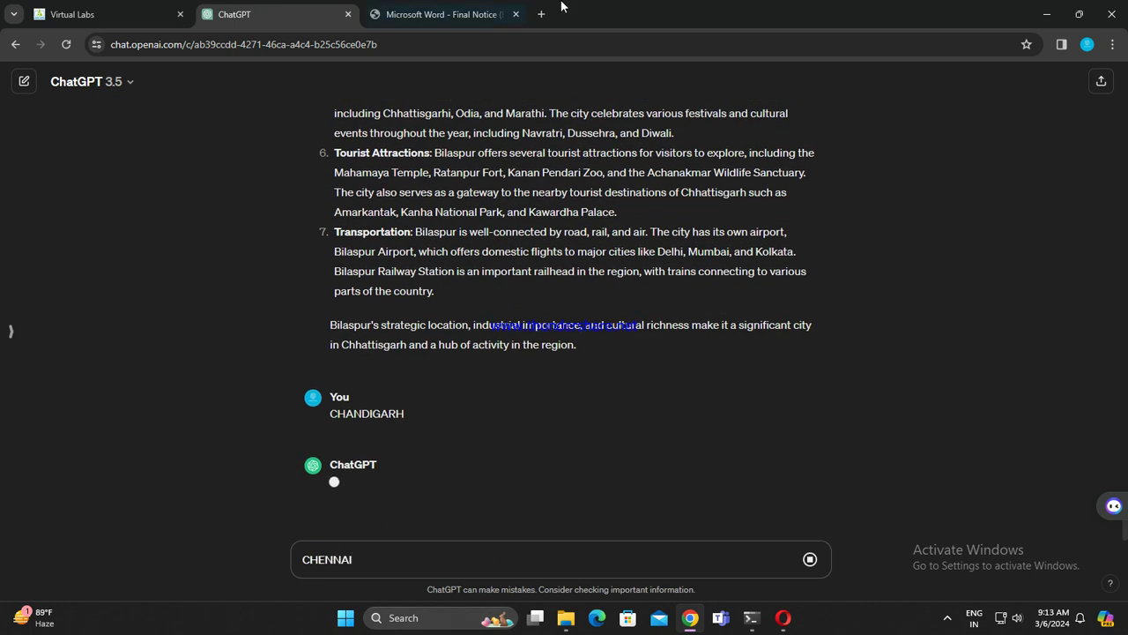
pyautogui.click(425, 15)
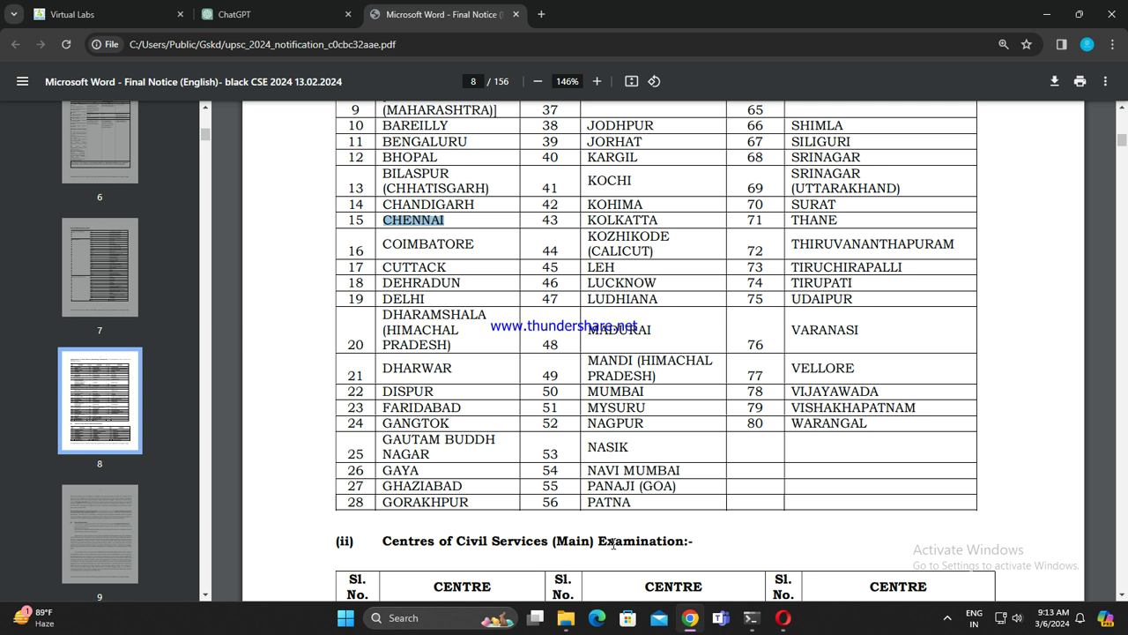
pyautogui.moveTo(381, 245); pyautogui.dragTo(484, 245)
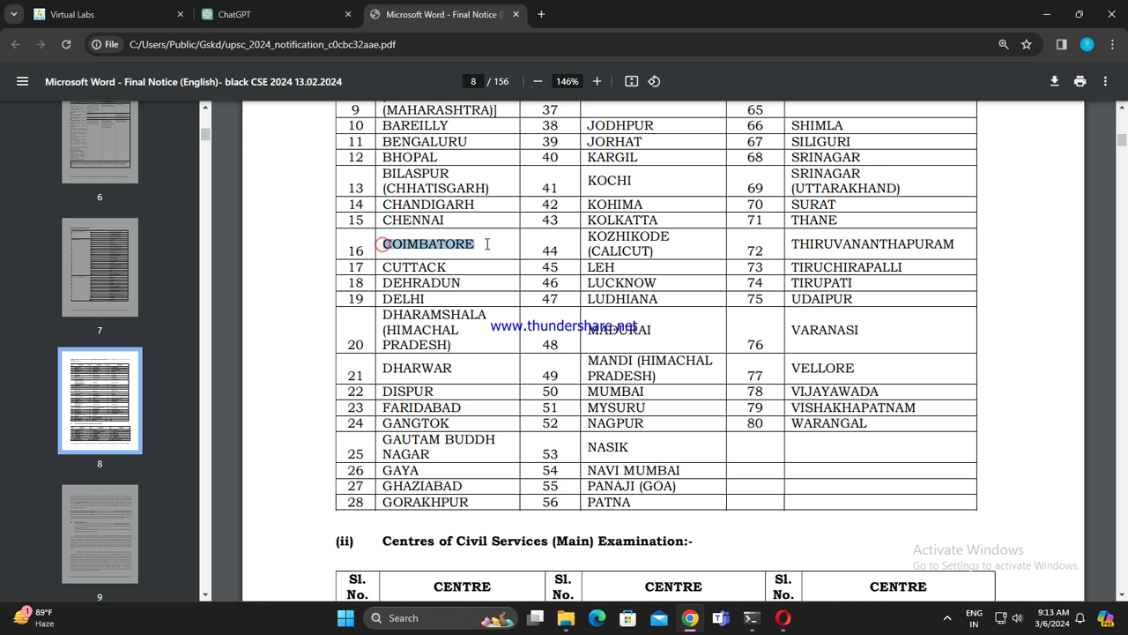
pyautogui.click(255, 14)
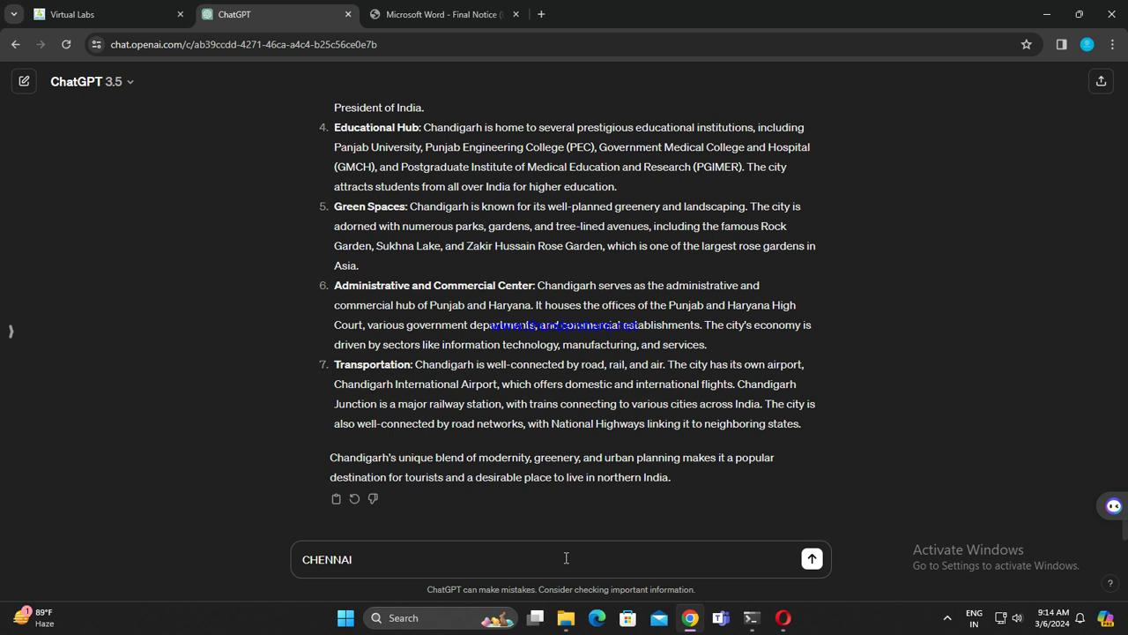
# Step: Send CHENNAI, type COIMBATORE, and copy CUTTACK from the centres table
pyautogui.press('Return')
pyautogui.write('COIMBATORE')
pyautogui.click(469, 7)
pyautogui.moveTo(382, 267); pyautogui.dragTo(449, 271)
pyautogui.hotkey('ctrl', 'shift', 'Tab')
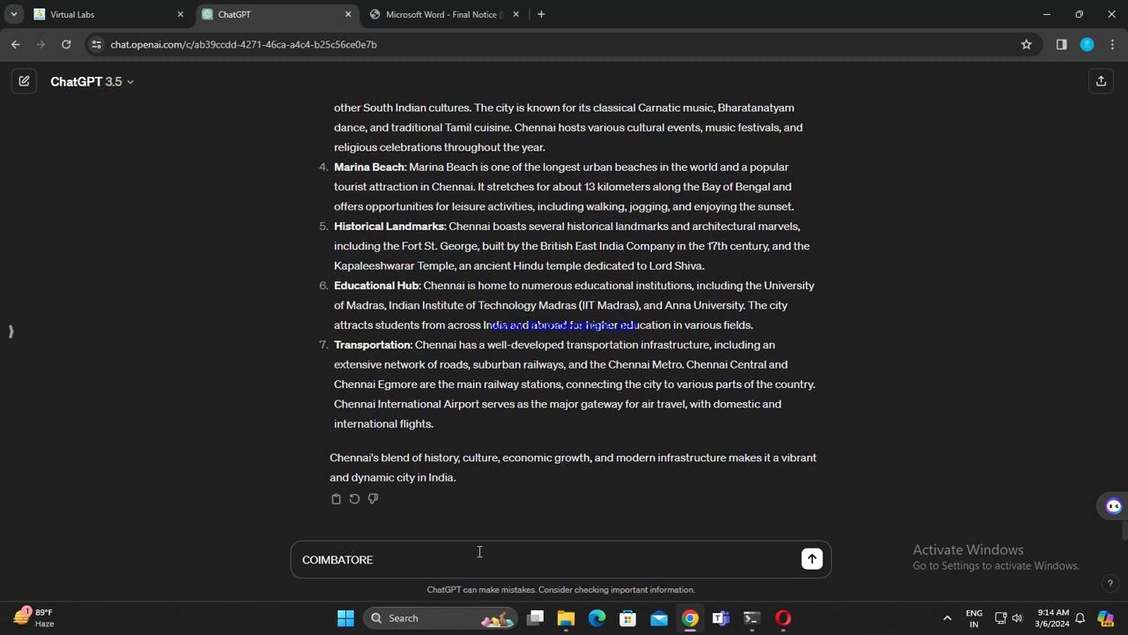
# Step: Send COIMBATORE, type CUTTACK, and copy DEHRADUN from the notice
pyautogui.press('Return')
pyautogui.write('CUTTACK')
pyautogui.click(458, 14)
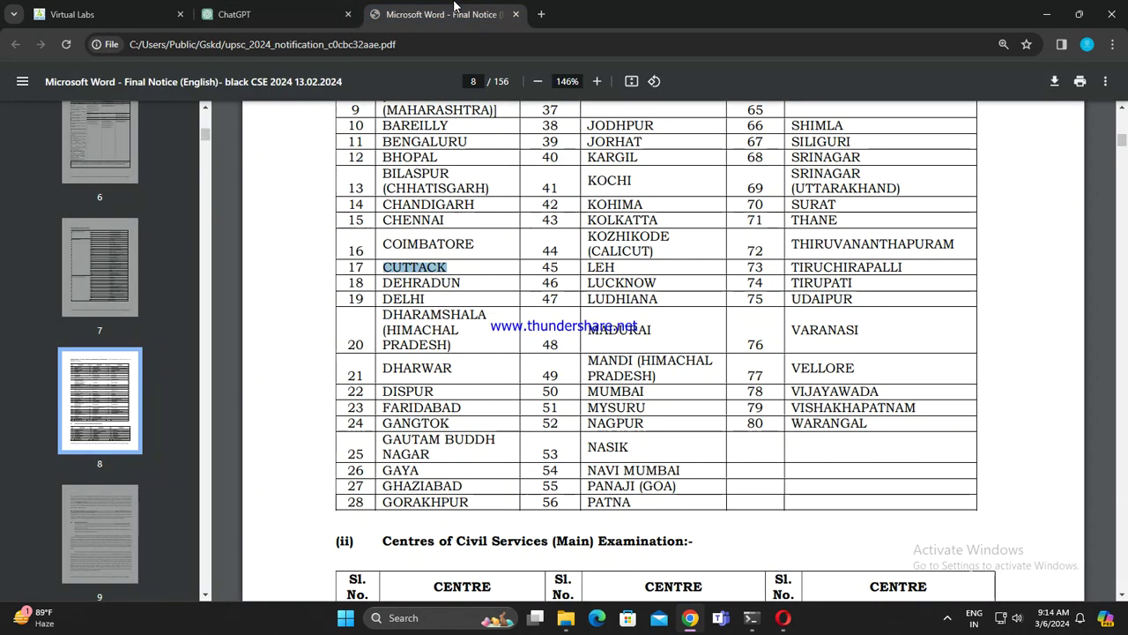
pyautogui.moveTo(376, 282); pyautogui.dragTo(434, 278)
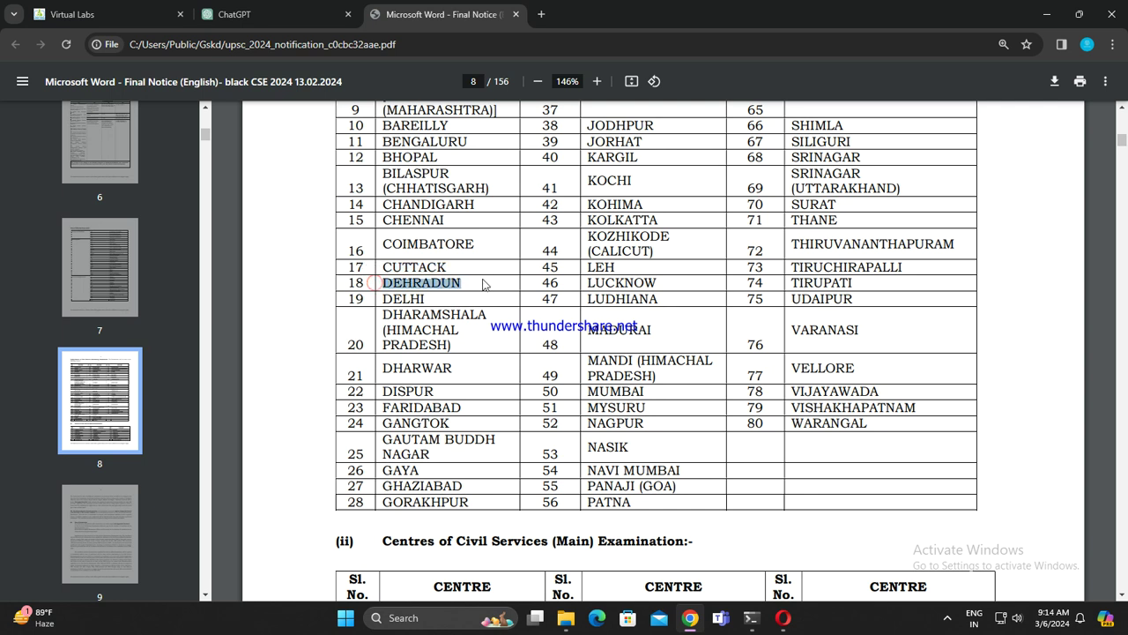
pyautogui.click(244, 13)
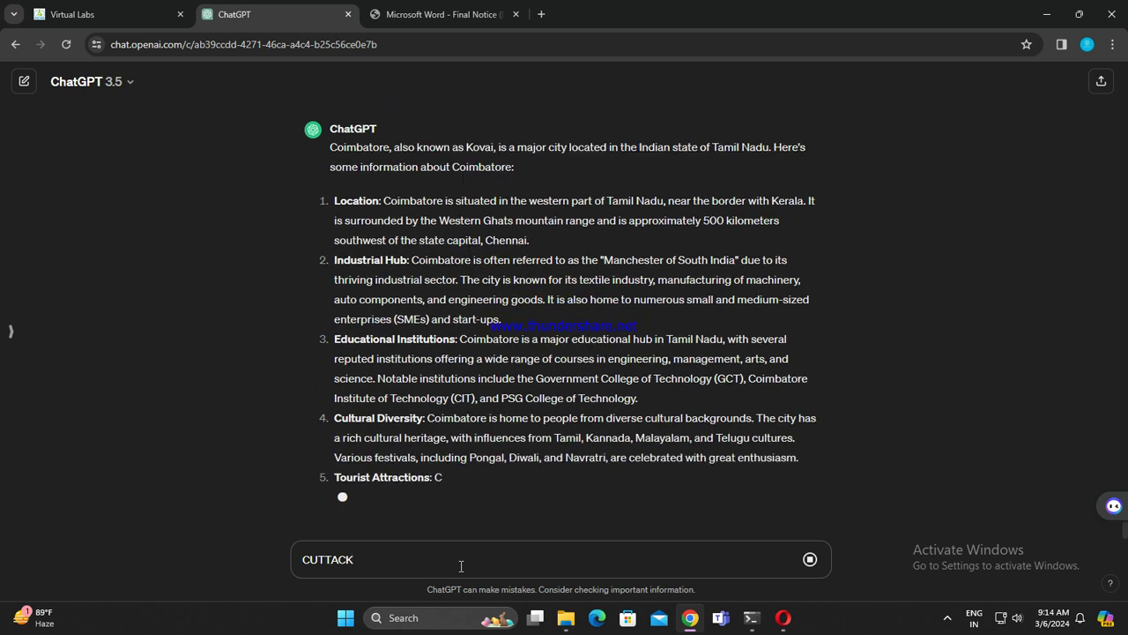
pyautogui.write('v')
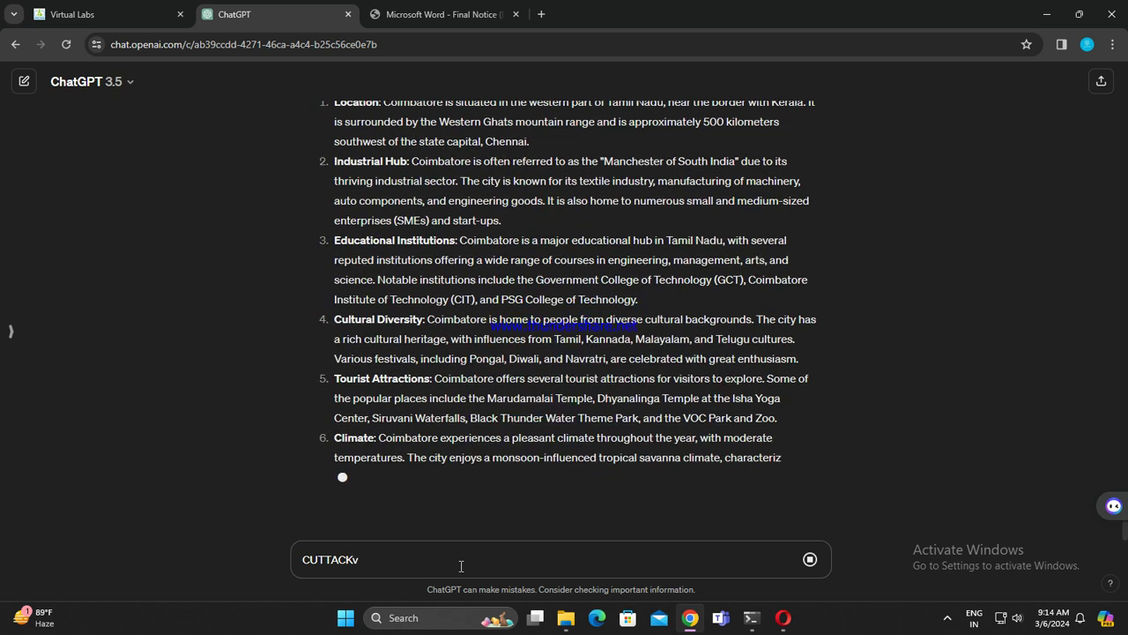
pyautogui.press('BackSpace')
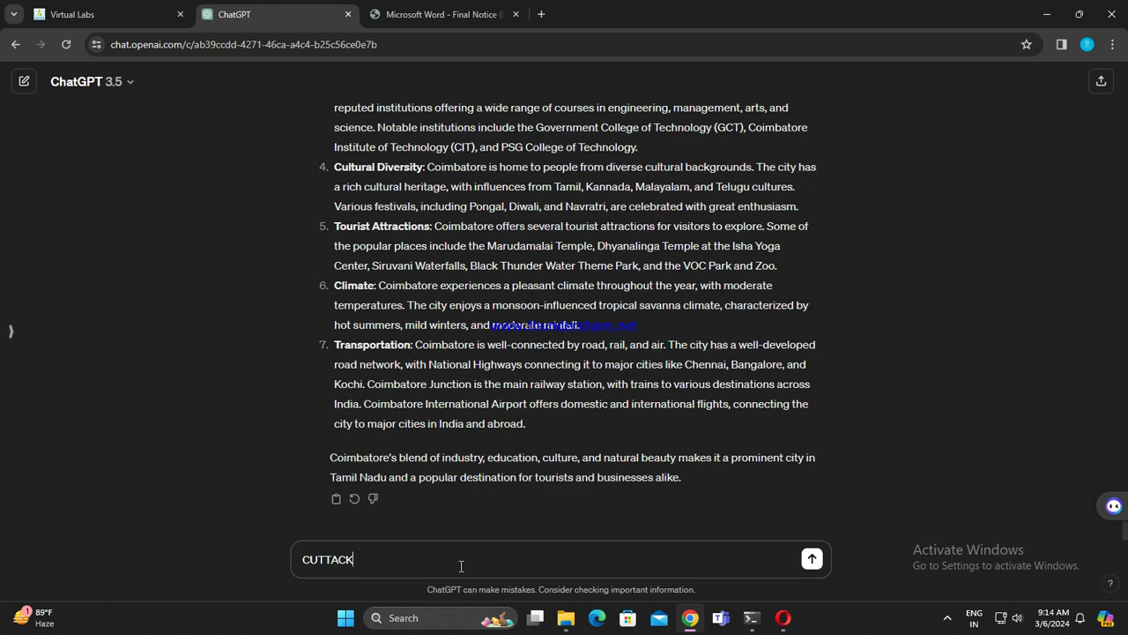
# Step: Send CUTTACK, type DEHRADUN, and copy DELHI from the centres table
pyautogui.press('Return')
pyautogui.write('DEHRADUN')
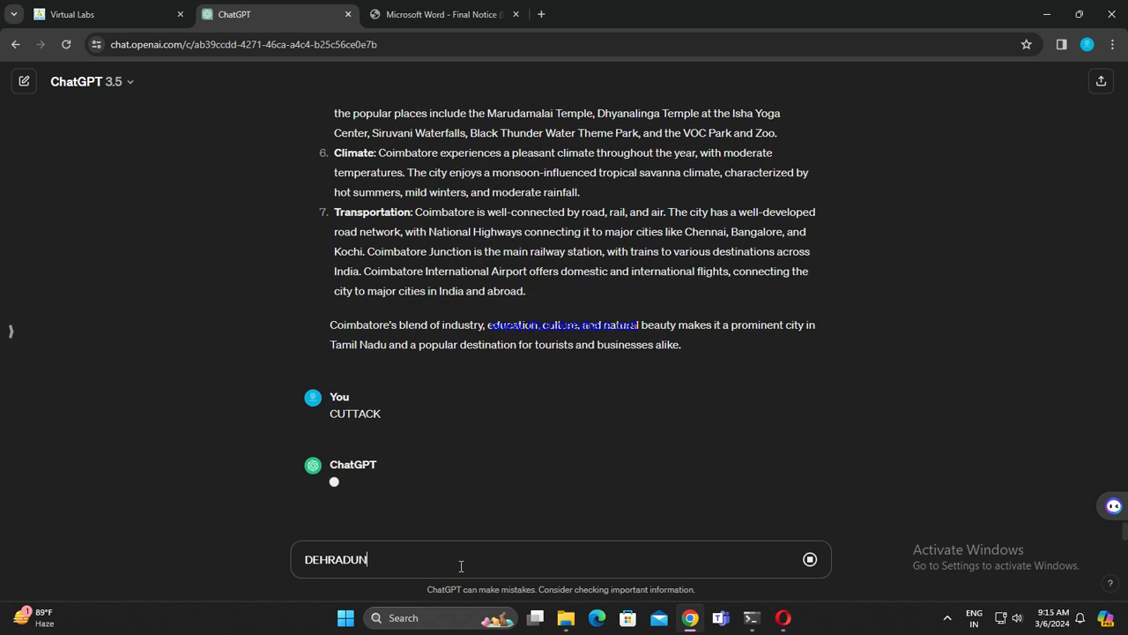
pyautogui.click(436, 14)
pyautogui.moveTo(380, 298); pyautogui.dragTo(403, 298)
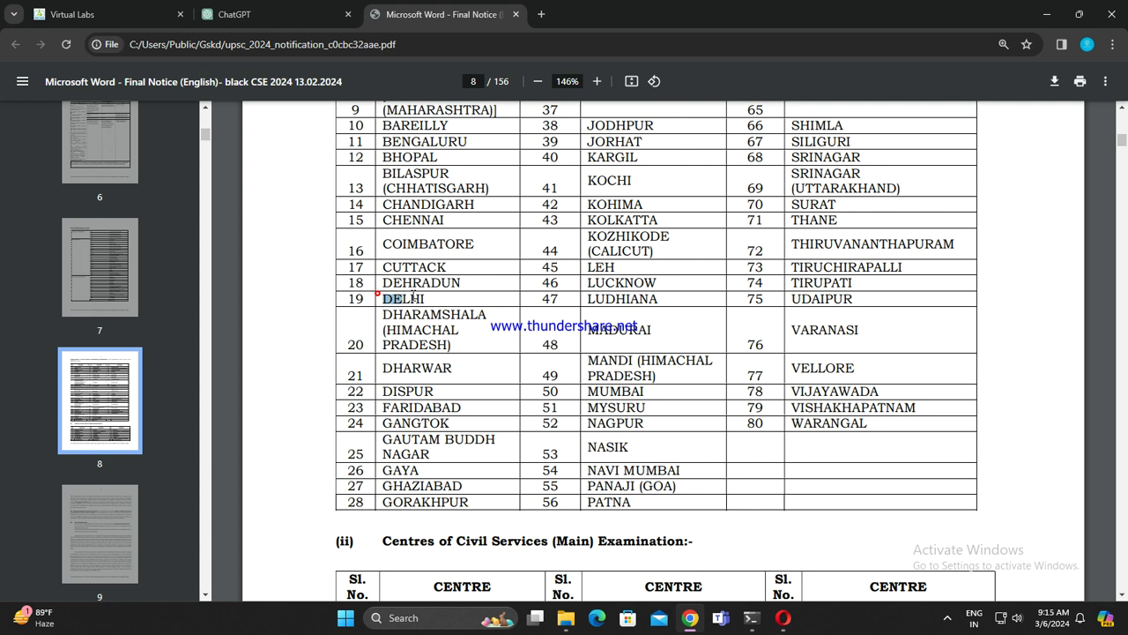
pyautogui.click(265, 14)
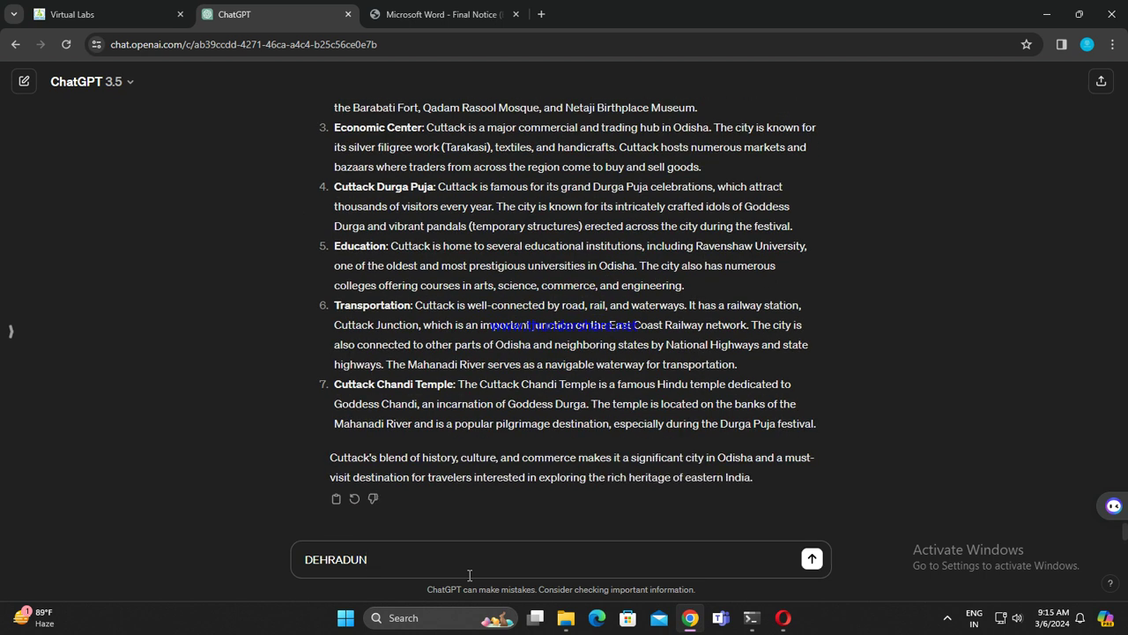
# Step: Send DEHRADUN, type DELHI, and copy DHARAMSHALA (HIMACHAL PRADESH) from the notice
pyautogui.press('Return')
pyautogui.write('DELHI')
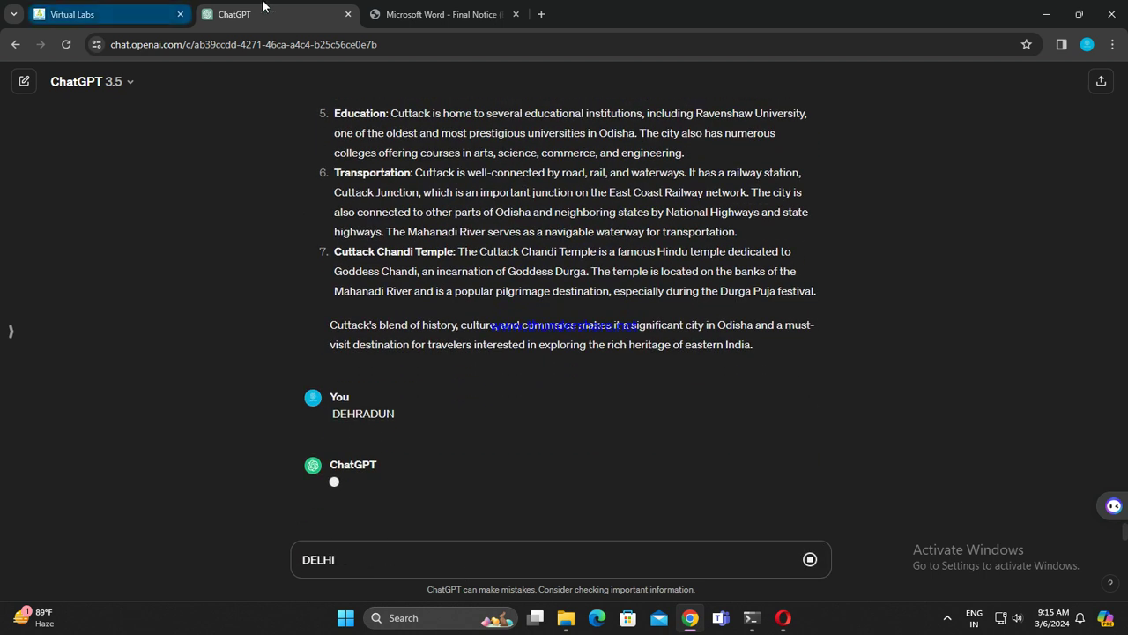
pyautogui.click(496, 7)
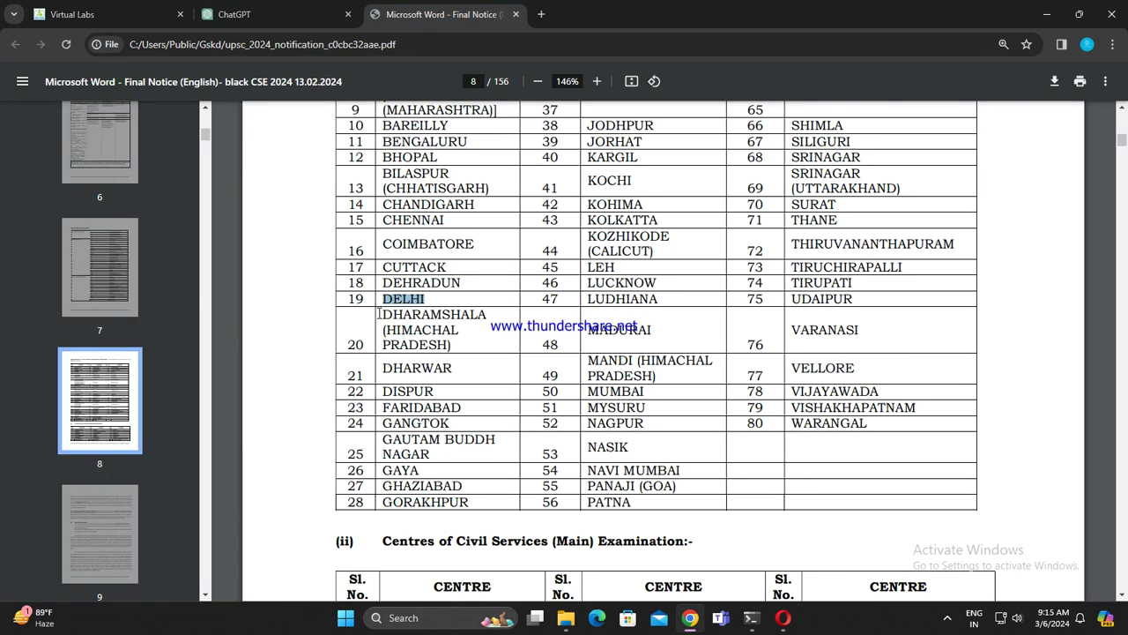
pyautogui.moveTo(379, 314); pyautogui.dragTo(454, 342)
pyautogui.hotkey('ctrl', 'c')
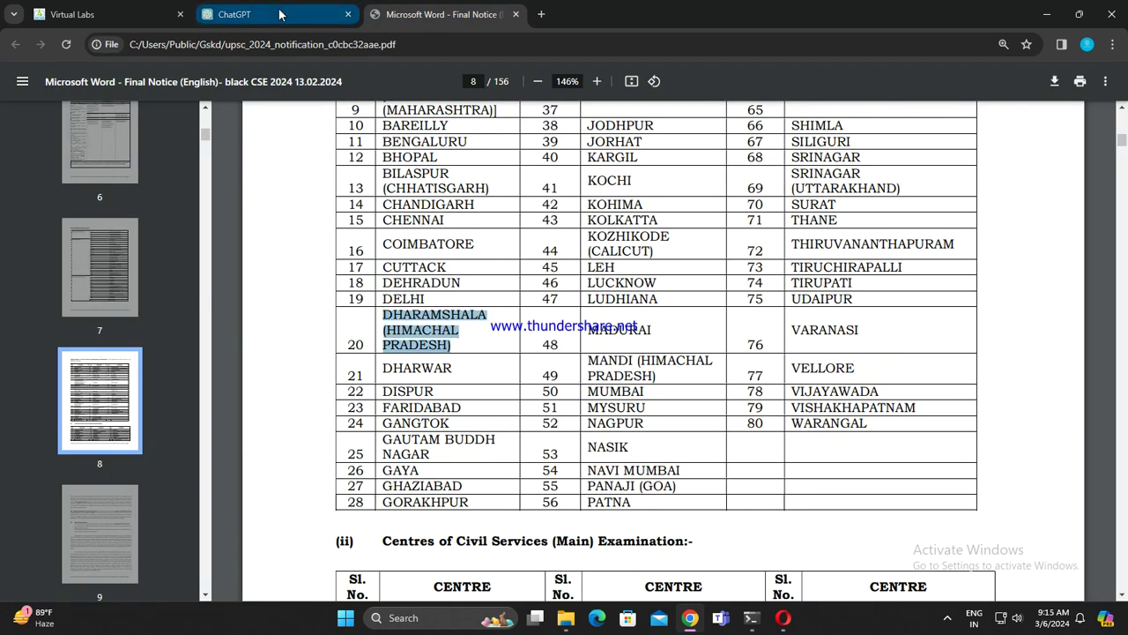
pyautogui.click(279, 14)
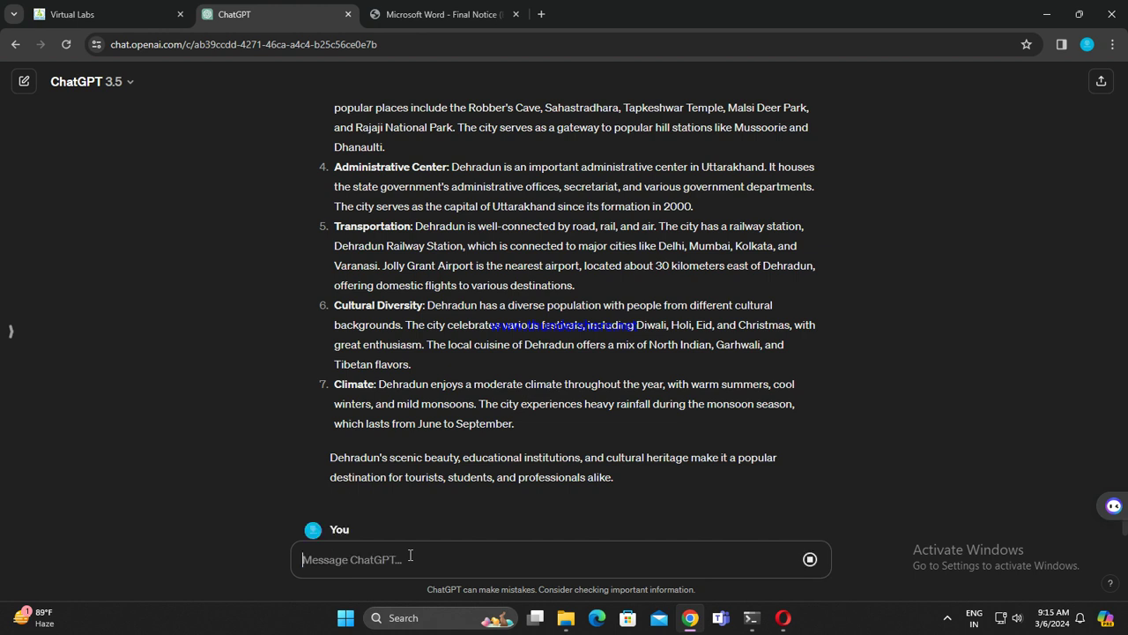
# Step: Send DELHI, paste DHARAMSHALA (HIMACHAL PRADESH), and copy DHARWAR from the centres table
pyautogui.press('Return')
pyautogui.hotkey('ctrl', 'v')
pyautogui.click(428, 9)
pyautogui.moveTo(381, 368); pyautogui.dragTo(467, 377)
pyautogui.hotkey('ctrl', 'c')
pyautogui.click(233, 14)
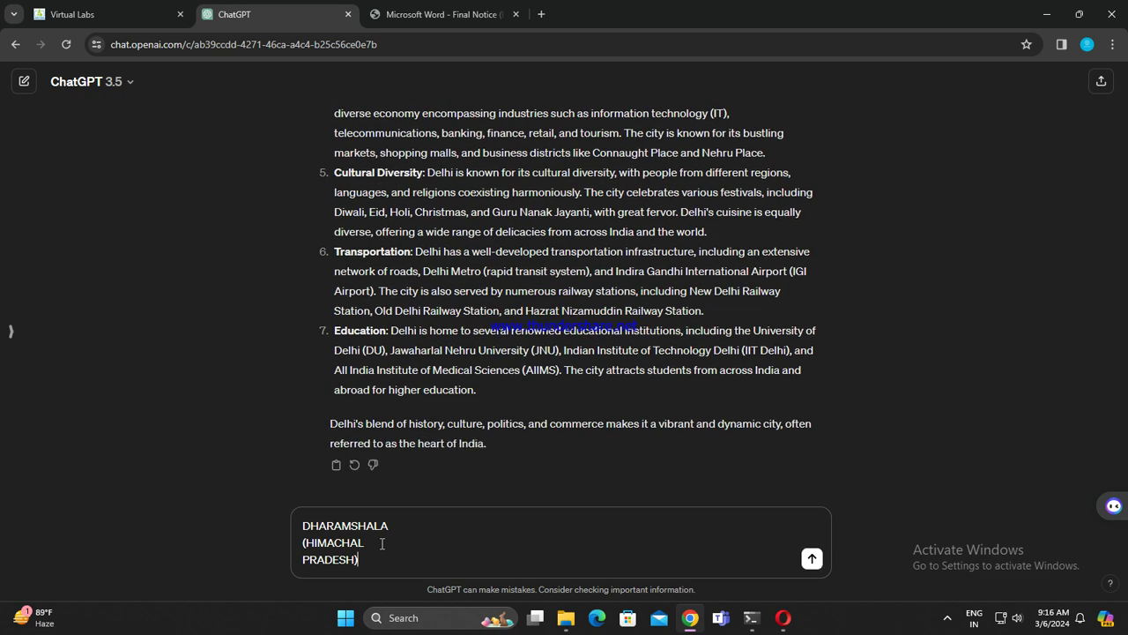
# Step: Send the Dharamshala question, paste DHARWAR, and copy just DISPUR from the notice
pyautogui.press('Return')
pyautogui.hotkey('ctrl', 'v')
pyautogui.click(493, 11)
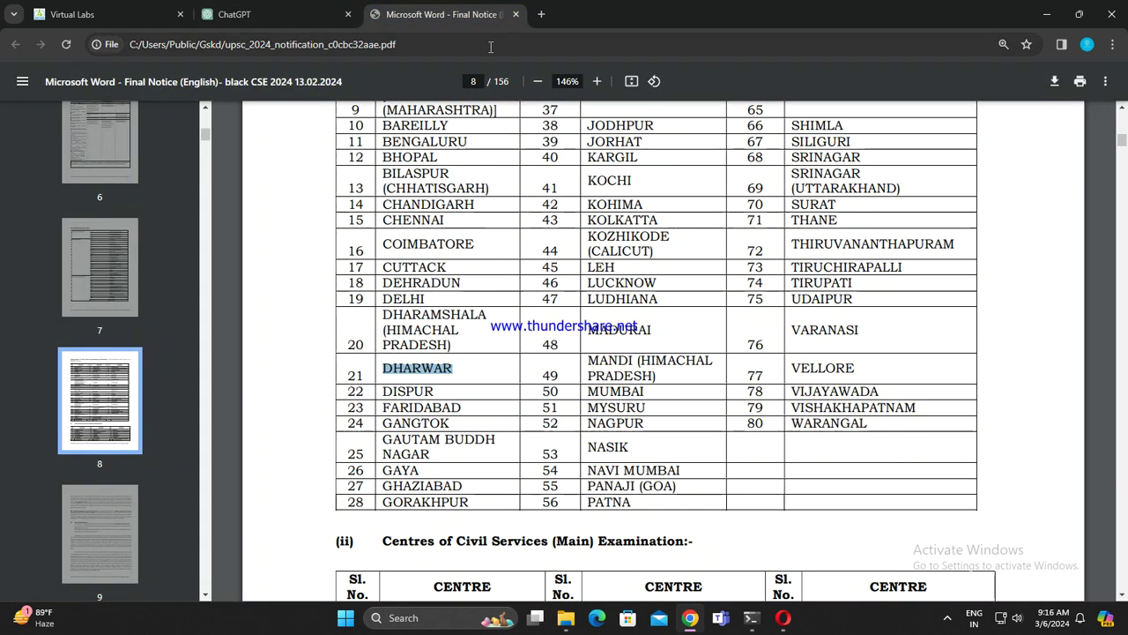
pyautogui.moveTo(379, 394)
pyautogui.mouseDown()
pyautogui.moveTo(453, 392)
pyautogui.moveTo(380, 392)
pyautogui.moveTo(433, 387)
pyautogui.mouseUp()
pyautogui.click(387, 390)
pyautogui.click(392, 414)
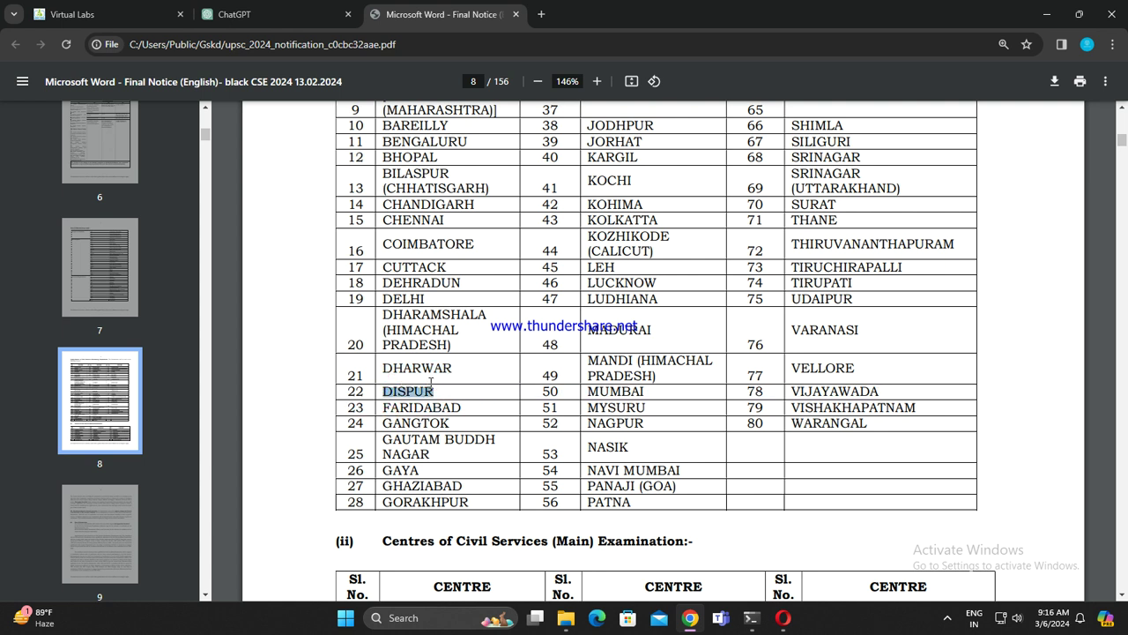
pyautogui.click(264, 14)
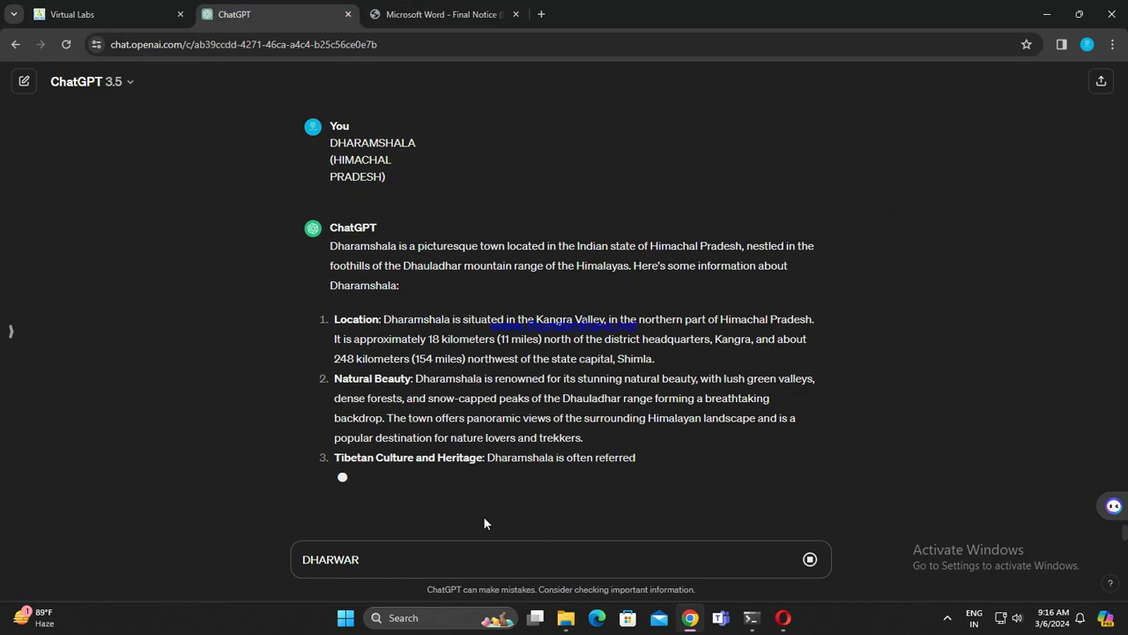
# Step: Send the DHARWAR question and type DISPUR as the next city
pyautogui.scroll(1, 483, 501)
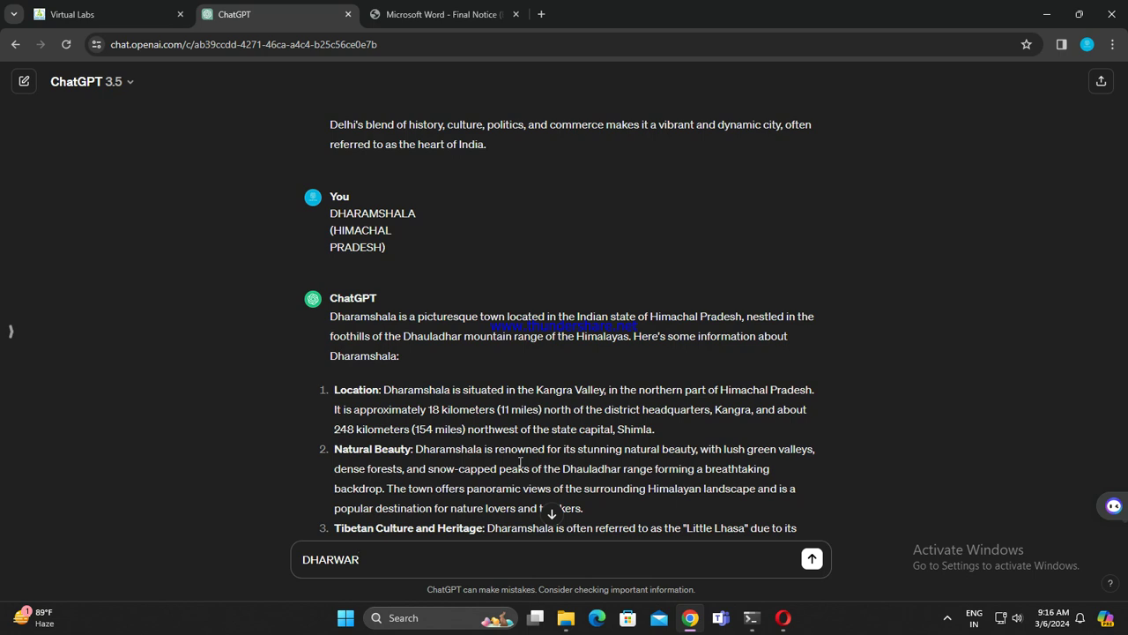
pyautogui.press('Return')
pyautogui.write('DISPUR')
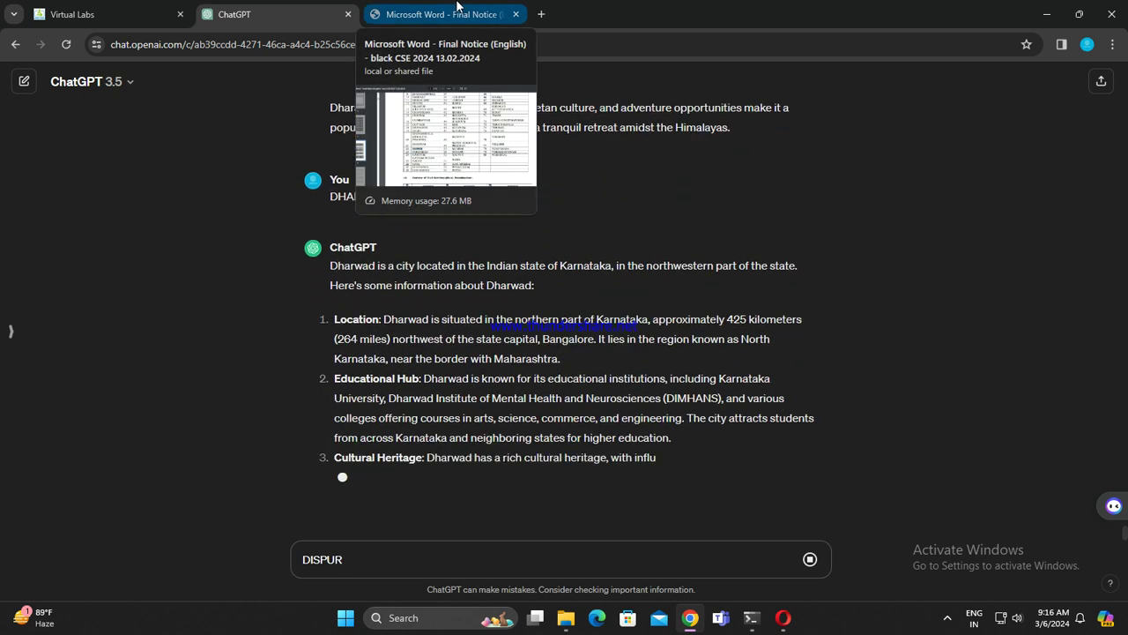
# Step: Copy FARIDABAD from the notice, send the DISPUR question, and paste FARIDABAD
pyautogui.click(435, 11)
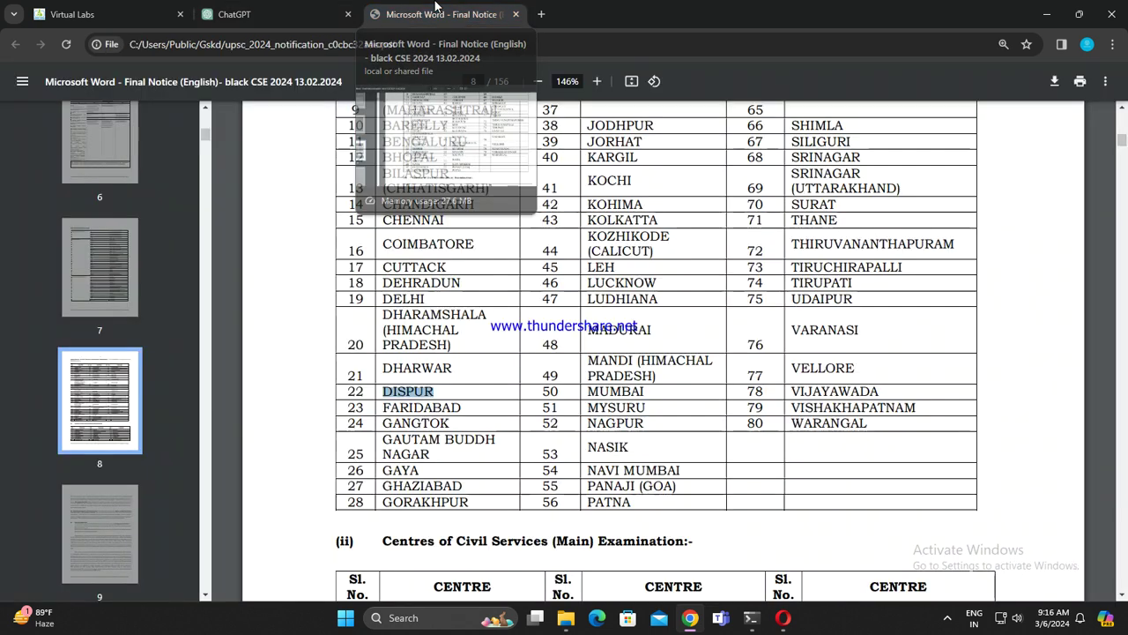
pyautogui.moveTo(379, 406); pyautogui.dragTo(458, 402)
pyautogui.hotkey('ctrl', 'c')
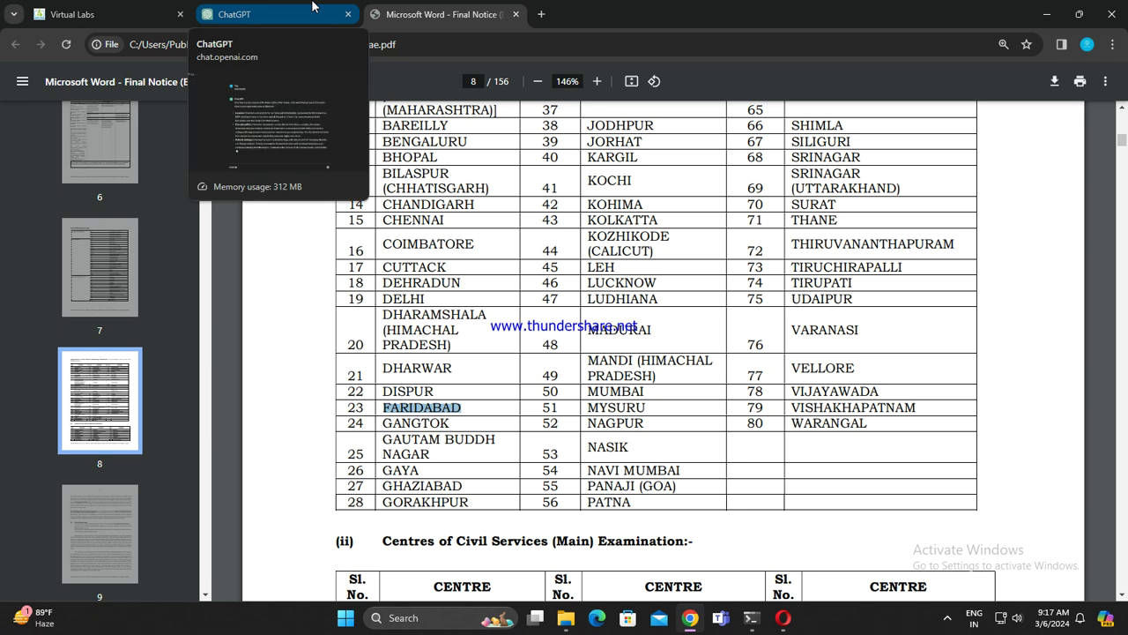
pyautogui.click(312, 6)
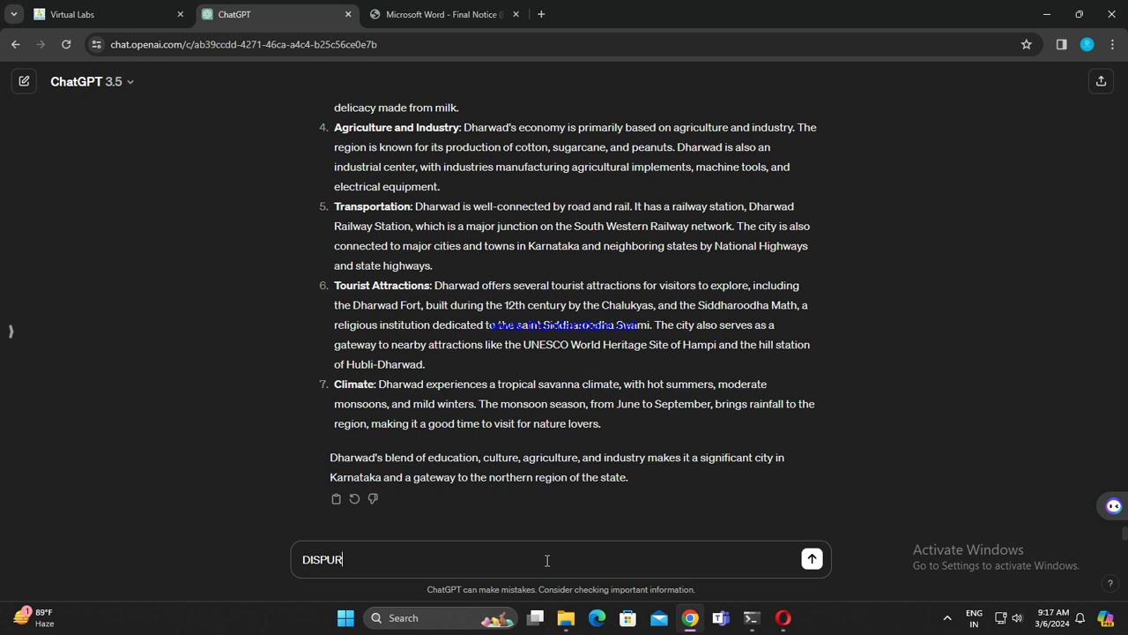
pyautogui.press('Return')
pyautogui.hotkey('ctrl', 'v')
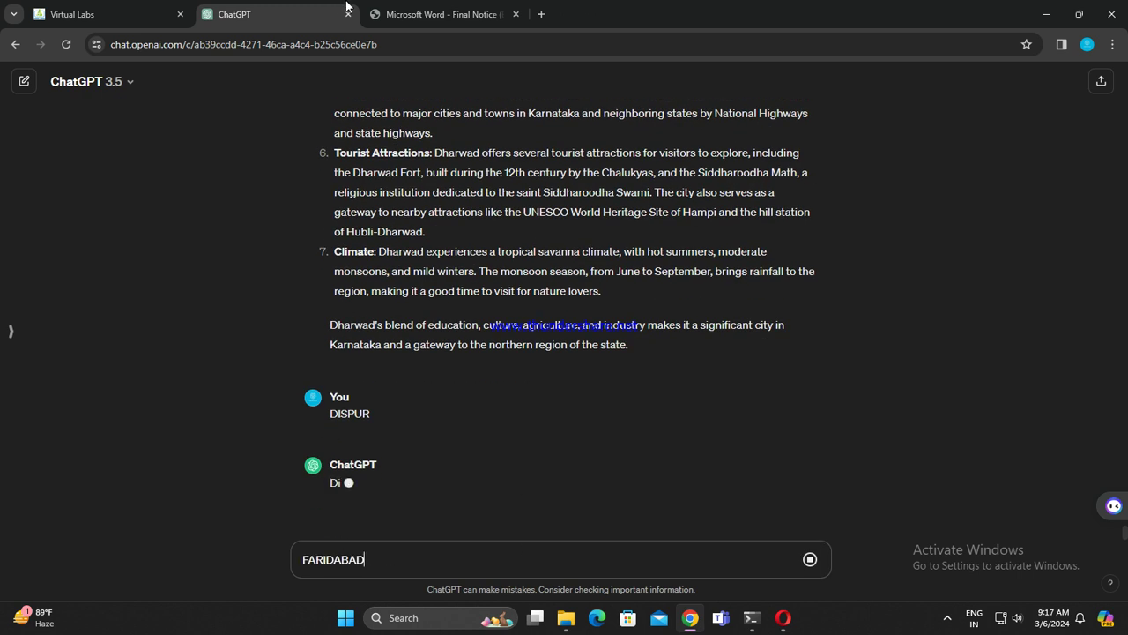
# Step: Copy GANGTOK from further down the centres table and scroll back through the chat
pyautogui.click(436, 14)
pyautogui.scroll(-3, 352, 265)
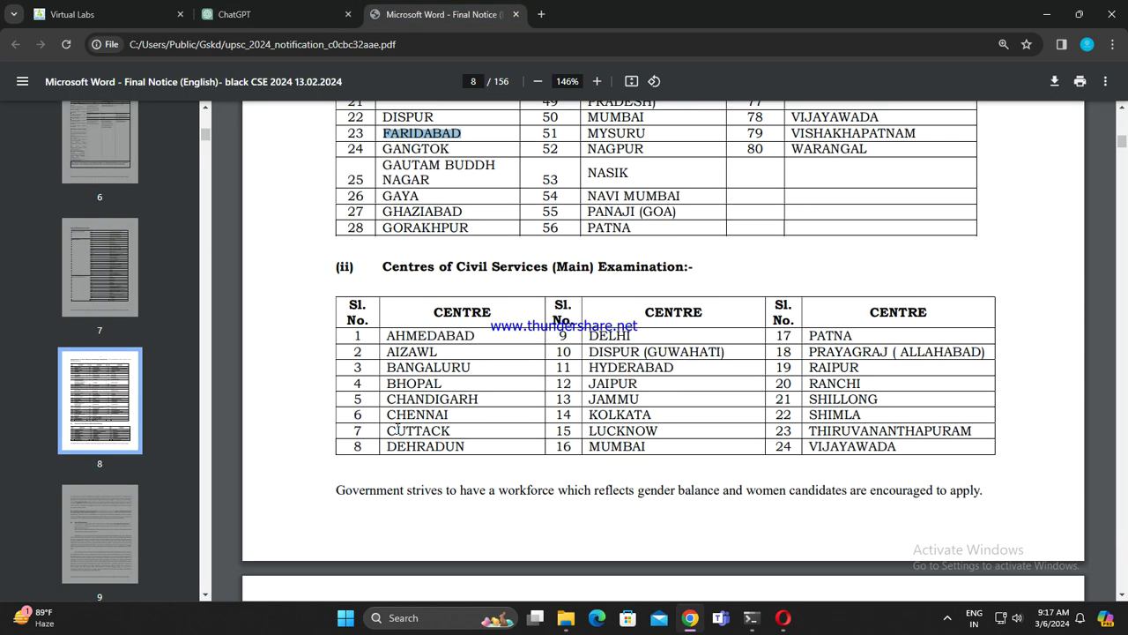
pyautogui.moveTo(382, 141); pyautogui.dragTo(453, 141)
pyautogui.hotkey('ctrl', 'c')
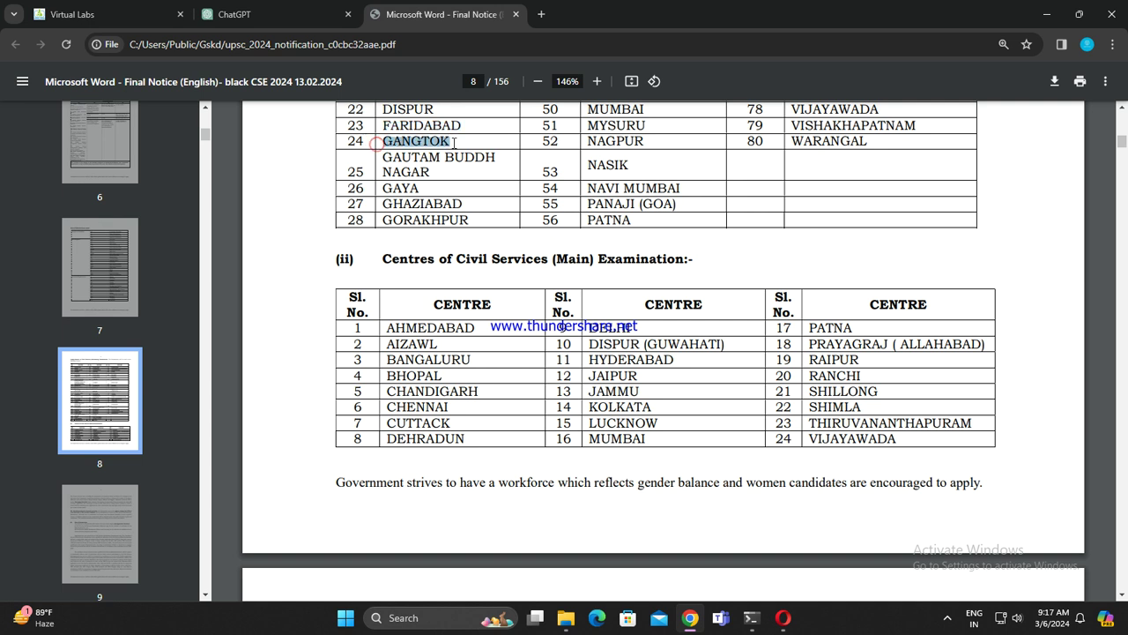
pyautogui.click(282, 11)
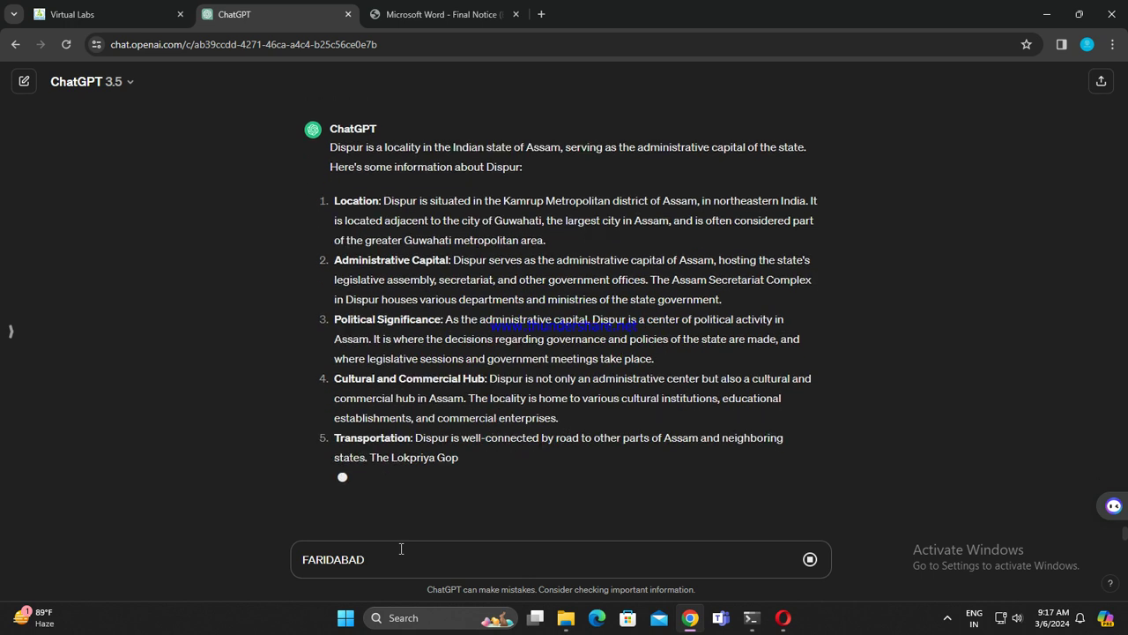
pyautogui.scroll(4, 554, 459)
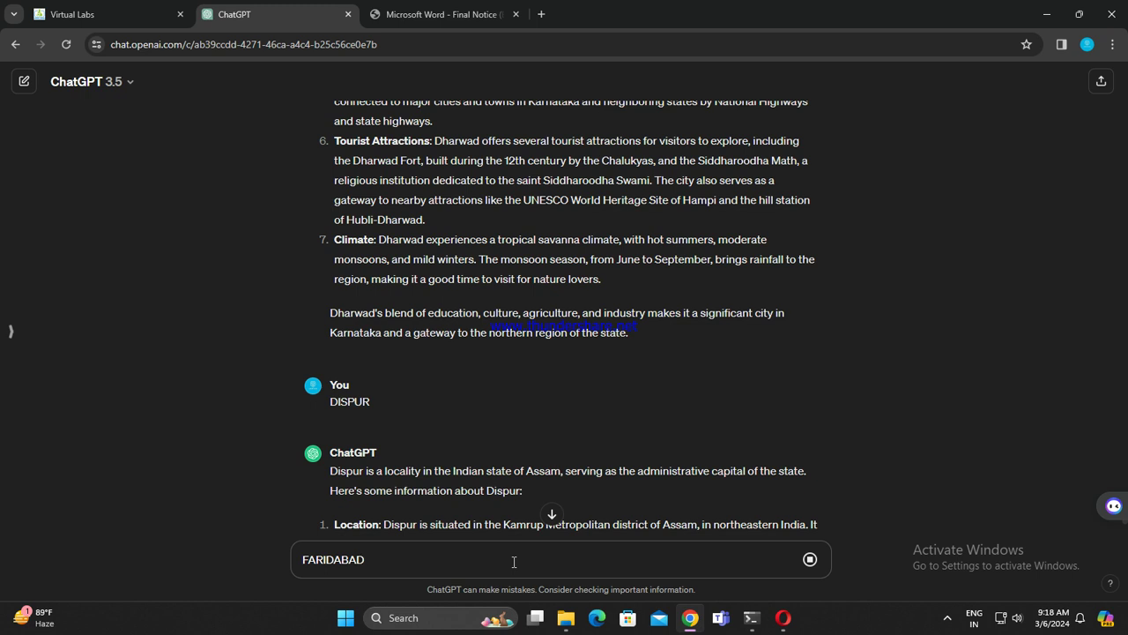
# Step: Send FARIDABAD, paste GANGTOK, and copy GAUTAM BUDDH NAGAR from the centres table
pyautogui.press('Return')
pyautogui.hotkey('ctrl', 'v')
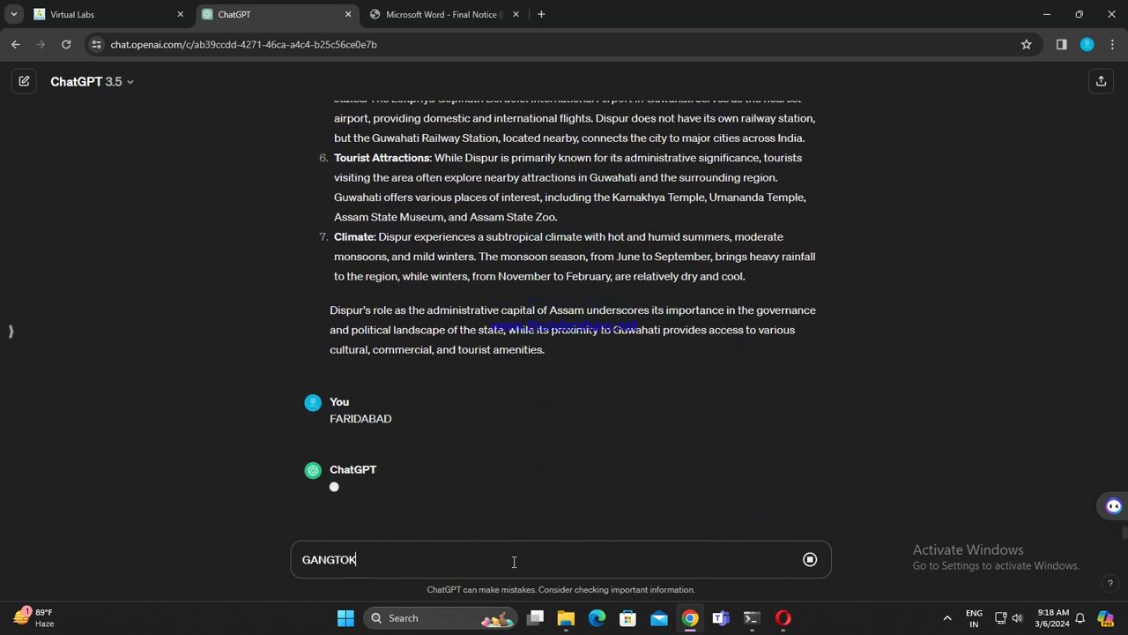
pyautogui.click(503, 12)
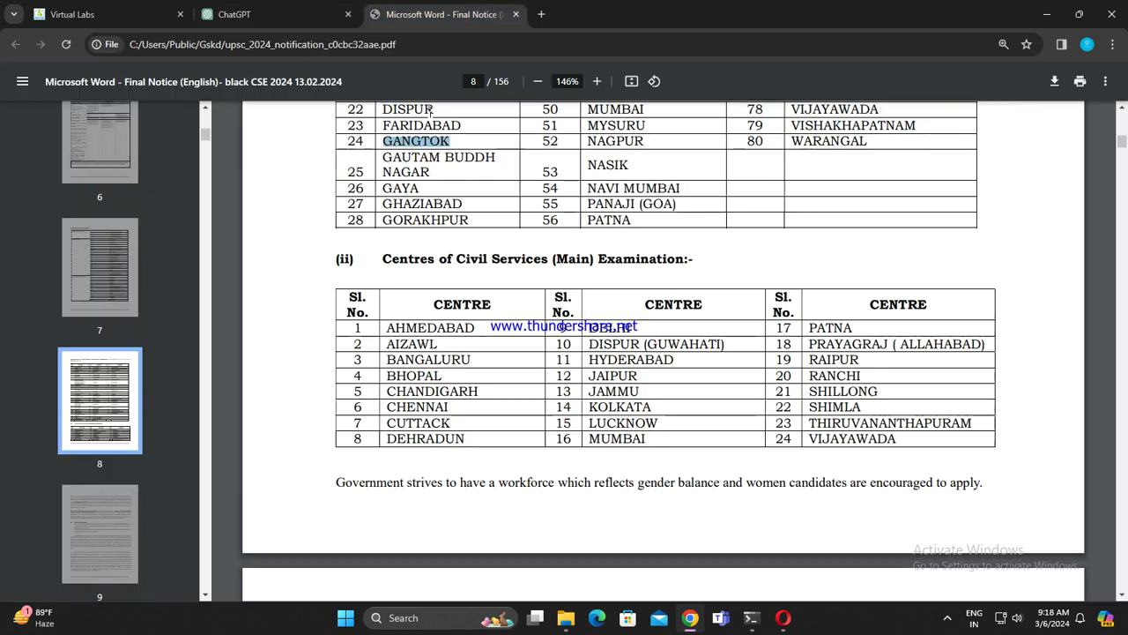
pyautogui.tripleClick(379, 159)
pyautogui.hotkey('ctrl', 'c')
pyautogui.click(236, 14)
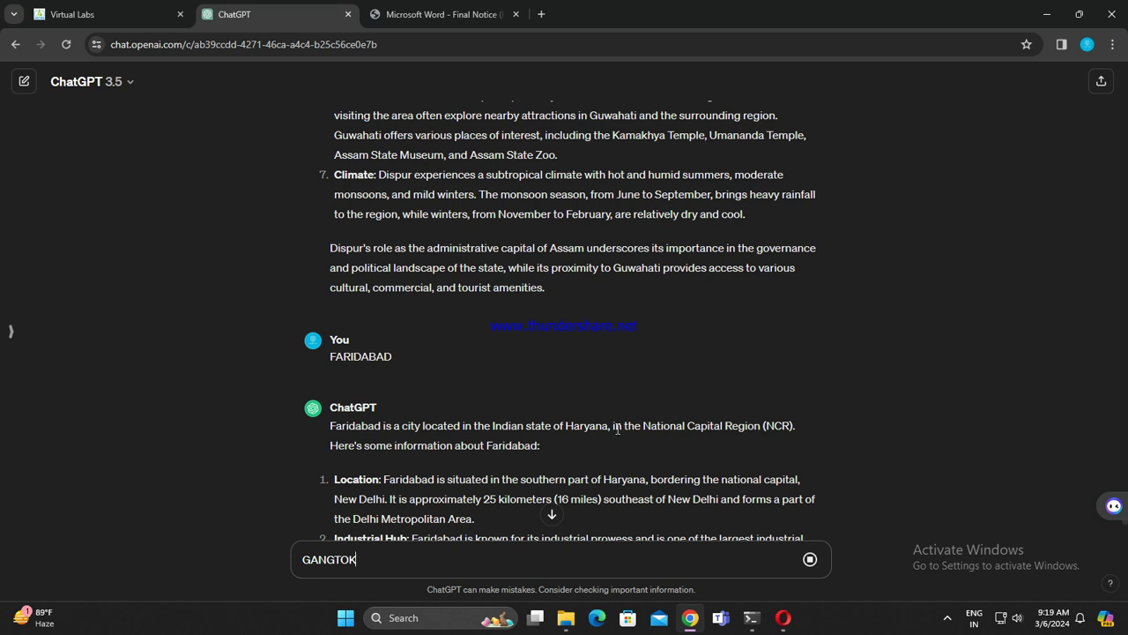
# Step: Send GANGTOK, paste GAUTAM BUDDH NAGAR, and select GAYA in row 26
pyautogui.press('Return')
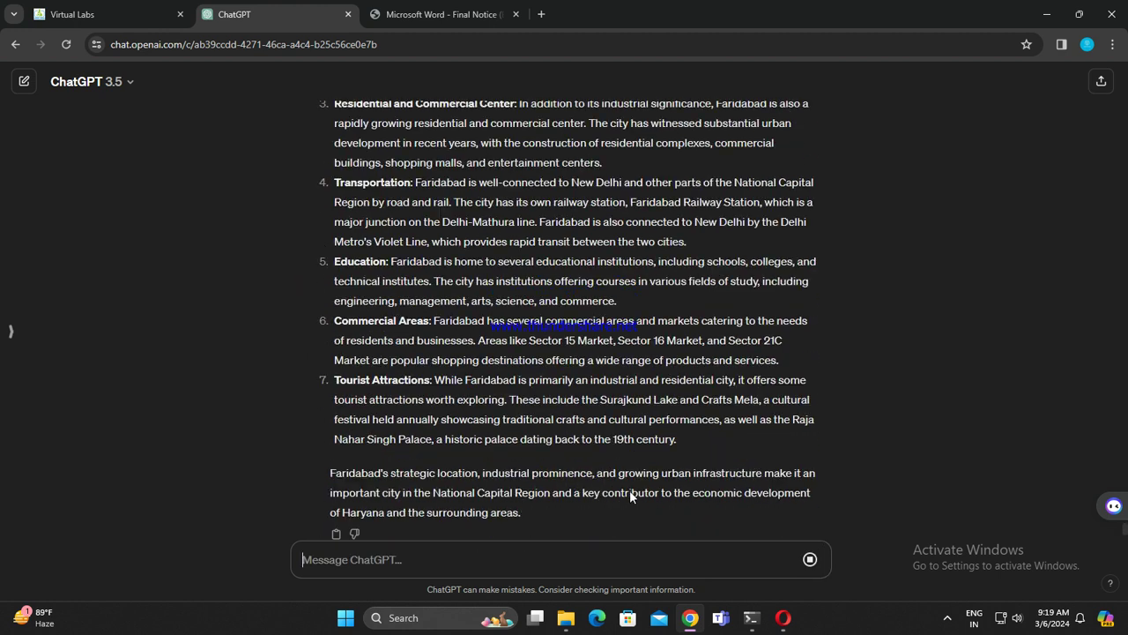
pyautogui.hotkey('ctrl', 'v')
pyautogui.click(372, 12)
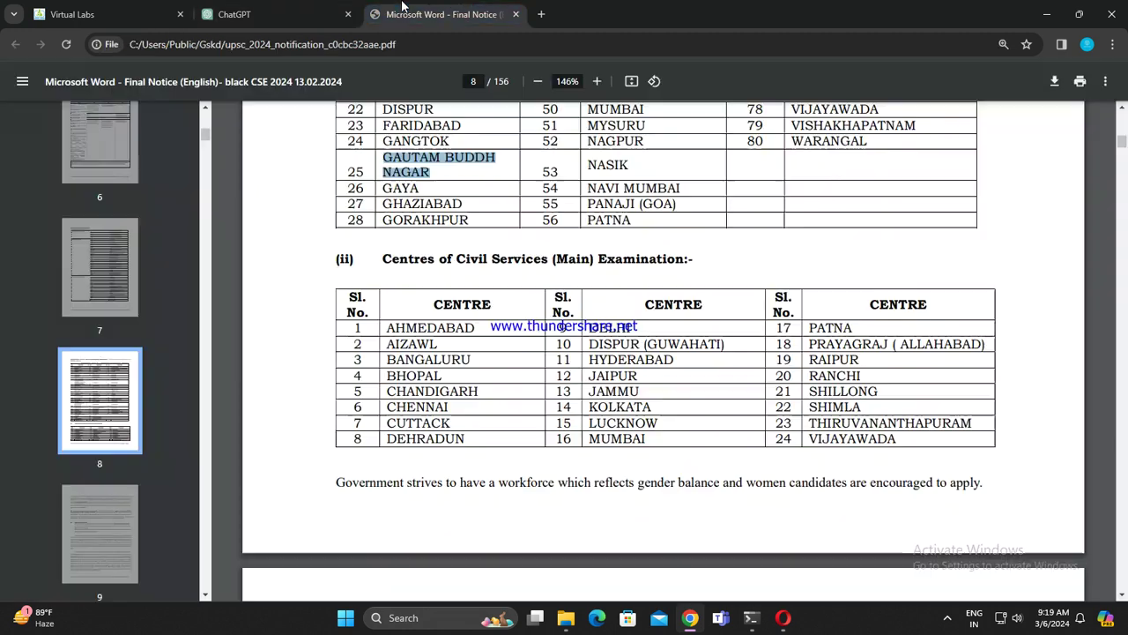
pyautogui.moveTo(384, 188); pyautogui.dragTo(420, 188)
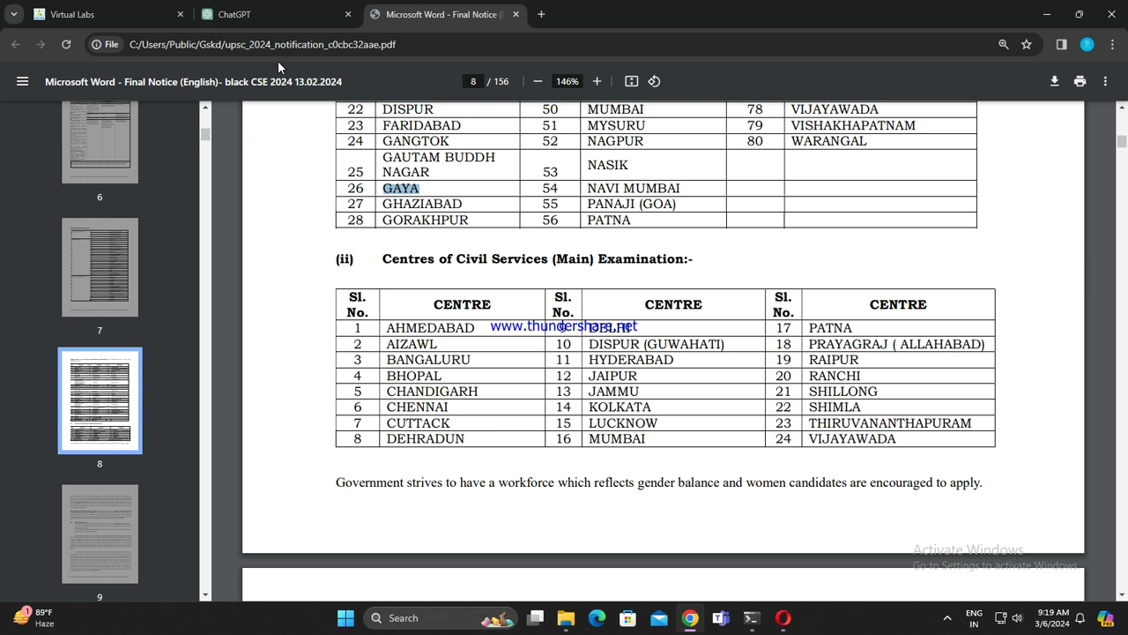
# Step: Send GAUTAM BUDDH NAGAR, type GAYA, and copy GHAZIABAD from row 27
pyautogui.click(278, 11)
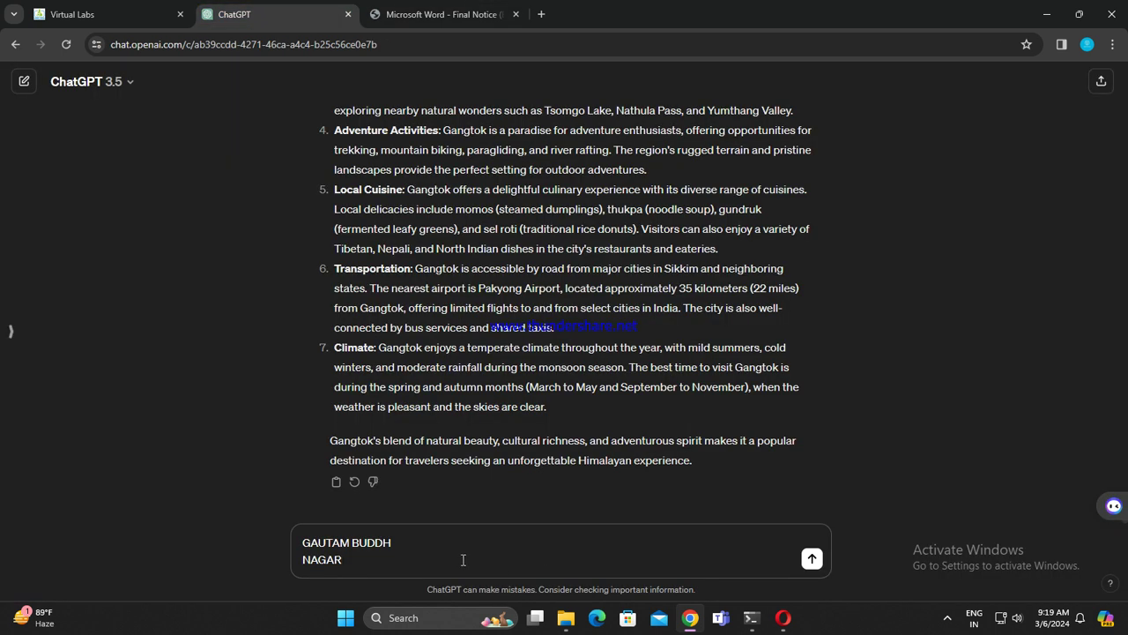
pyautogui.press('Return')
pyautogui.write('GAYA')
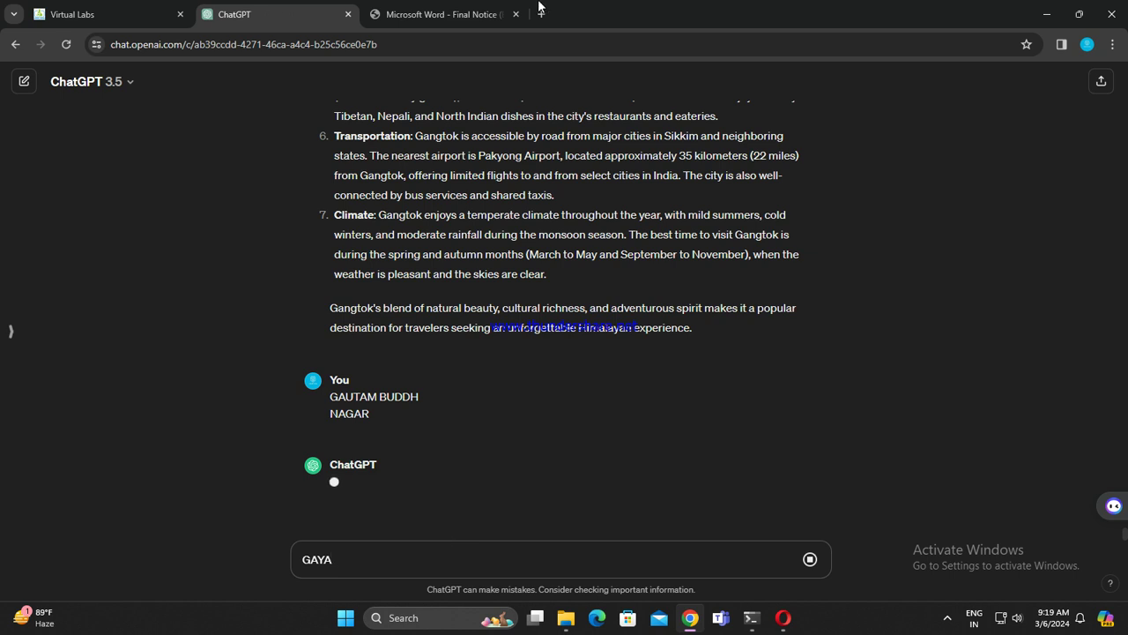
pyautogui.click(438, 14)
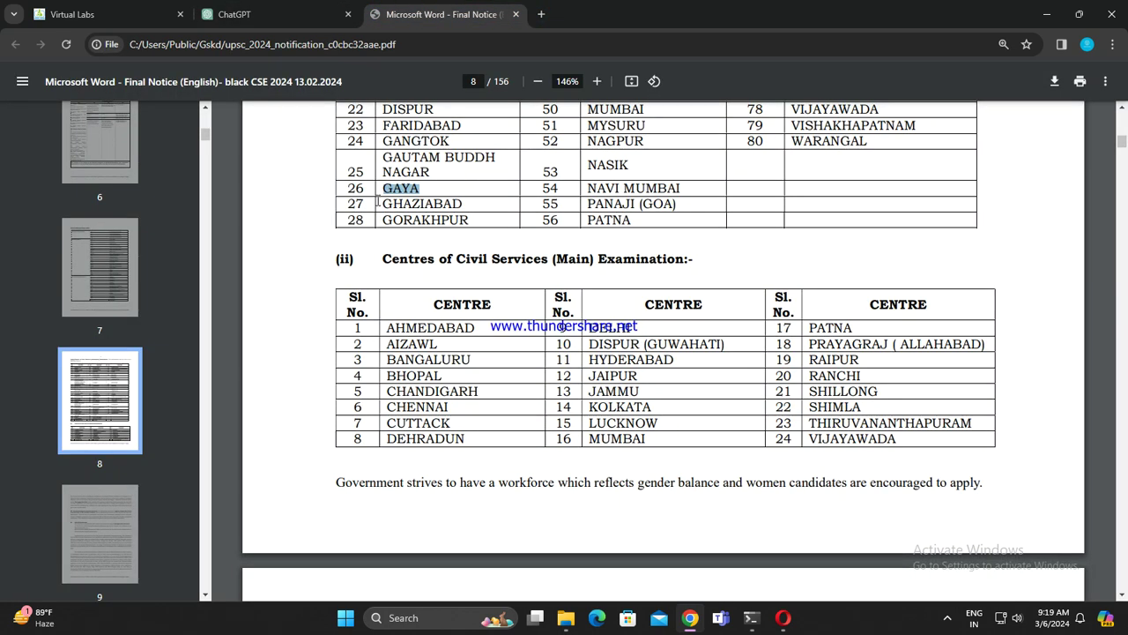
pyautogui.moveTo(381, 204); pyautogui.dragTo(463, 204)
pyautogui.hotkey('ctrl', 'c')
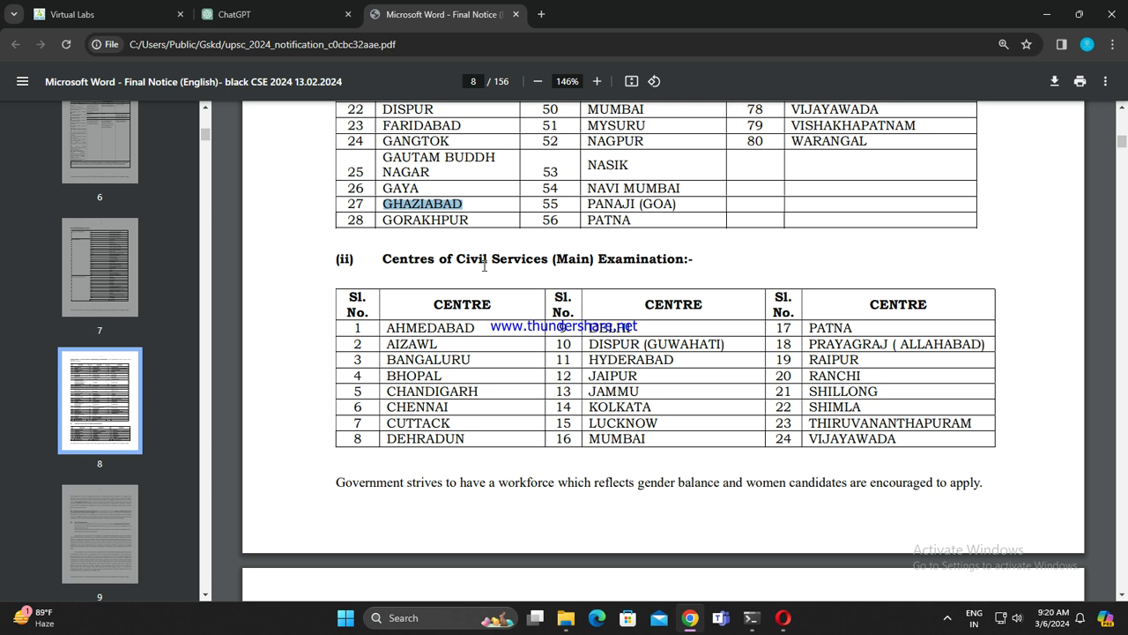
pyautogui.click(234, 14)
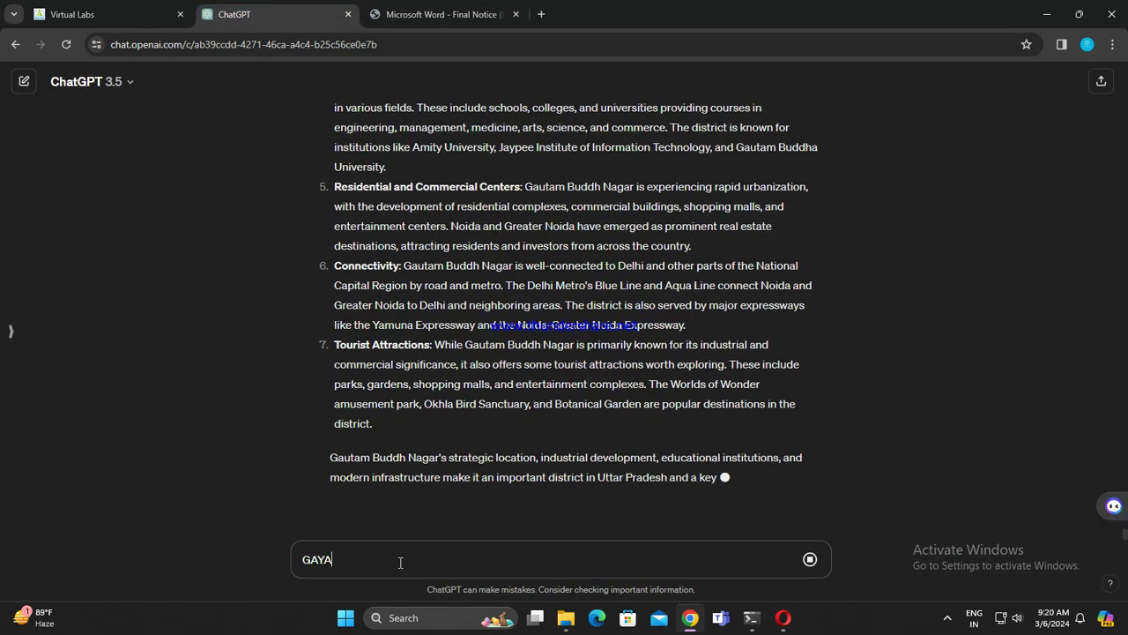
# Step: Send GAYA, paste GHAZIABAD, and copy GORAKHPUR from row 28
pyautogui.press('Return')
pyautogui.hotkey('ctrl', 'v')
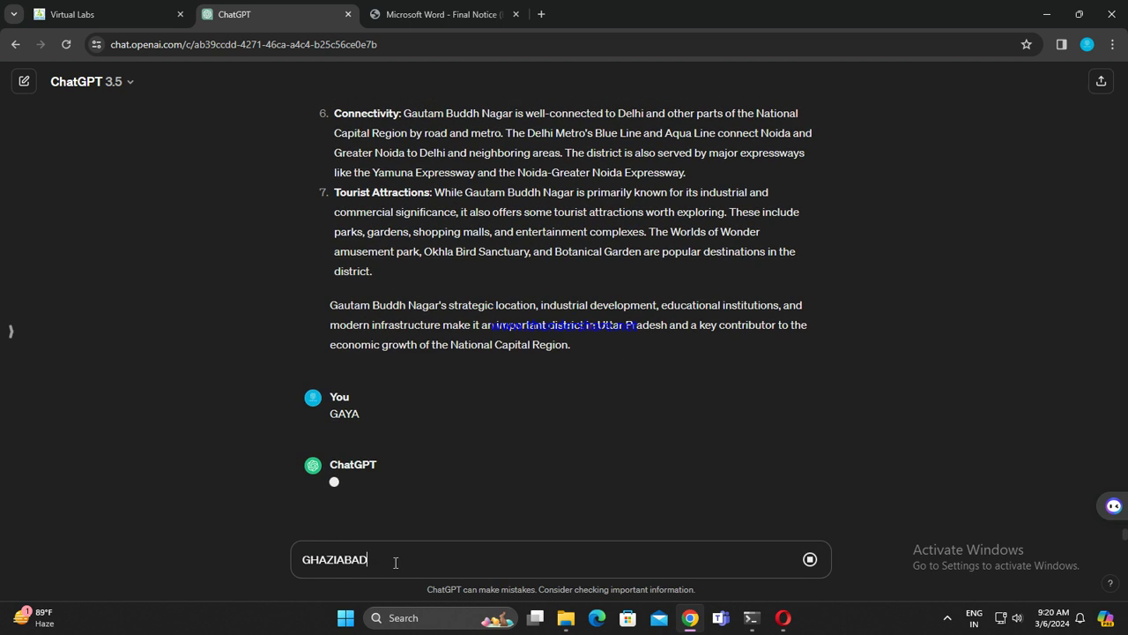
pyautogui.hotkey('ctrl', 'Tab')
pyautogui.moveTo(377, 222); pyautogui.dragTo(470, 222)
pyautogui.hotkey('ctrl', 'c')
pyautogui.click(238, 14)
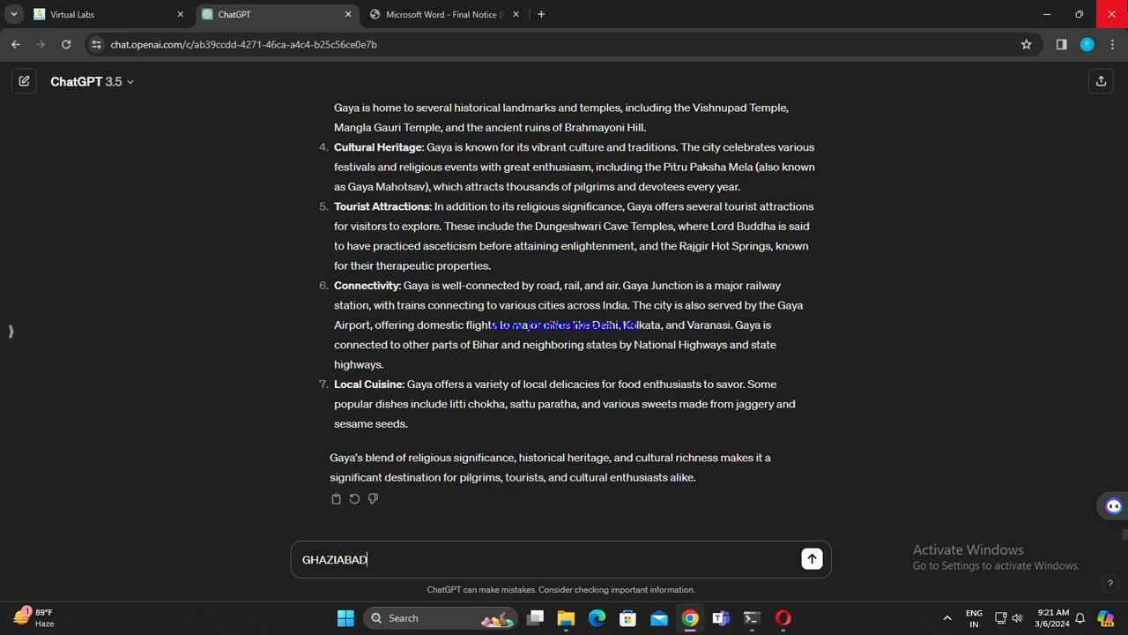
# Step: Send GHAZIABAD, paste GORAKHPUR, and copy GURGAON from the top of page 8's table
pyautogui.press('Return')
pyautogui.hotkey('ctrl', 'v')
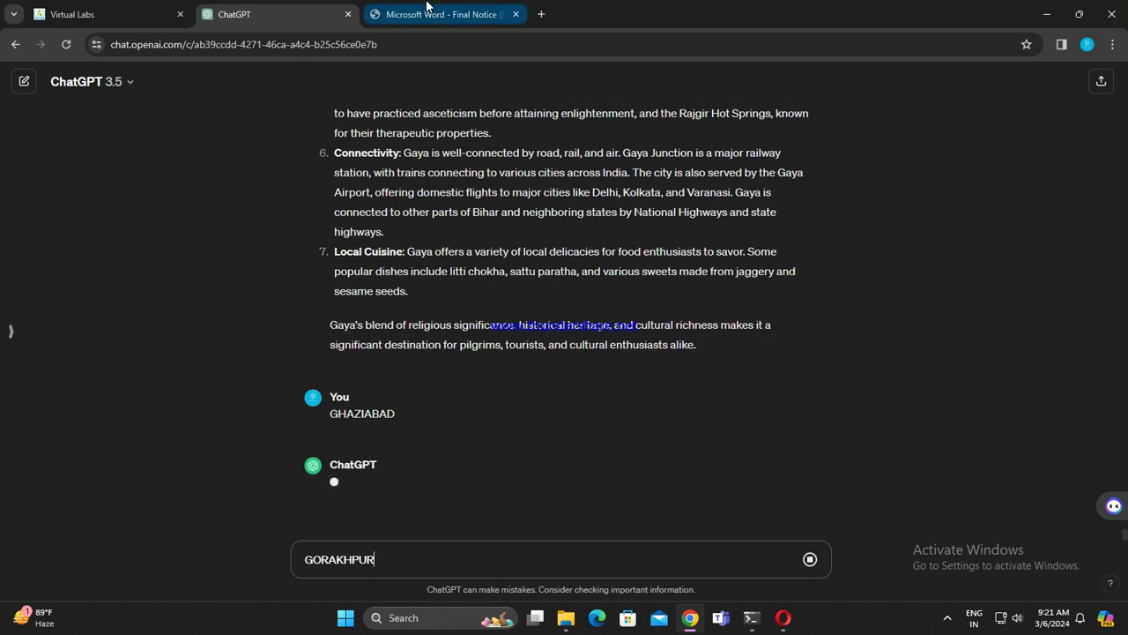
pyautogui.click(432, 12)
pyautogui.scroll(8, 804, 390)
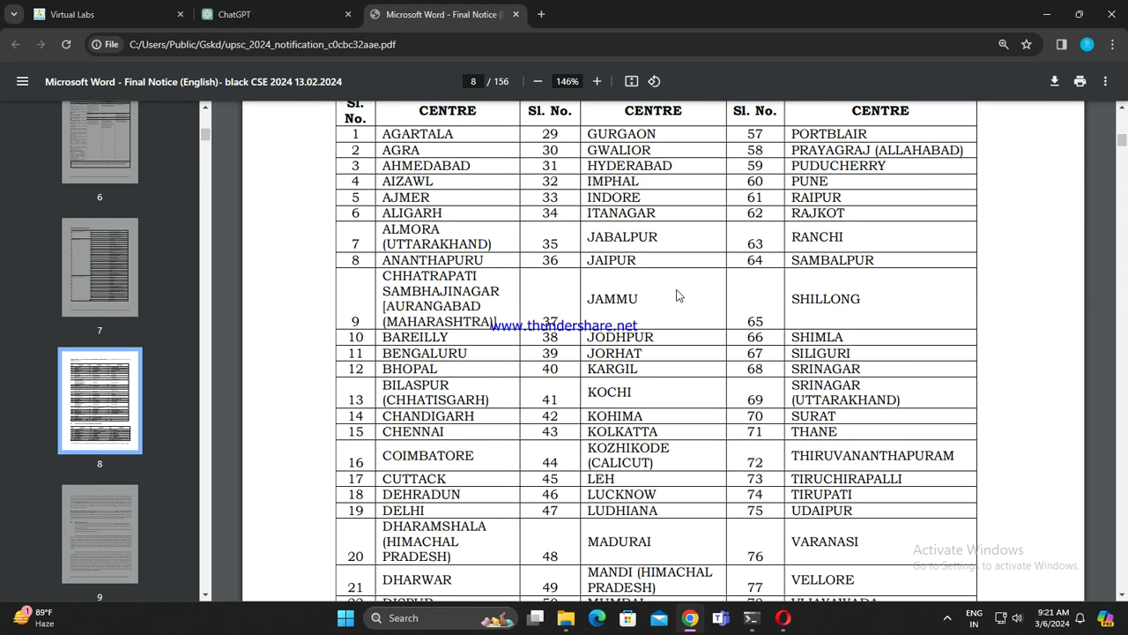
pyautogui.moveTo(588, 275); pyautogui.dragTo(667, 275)
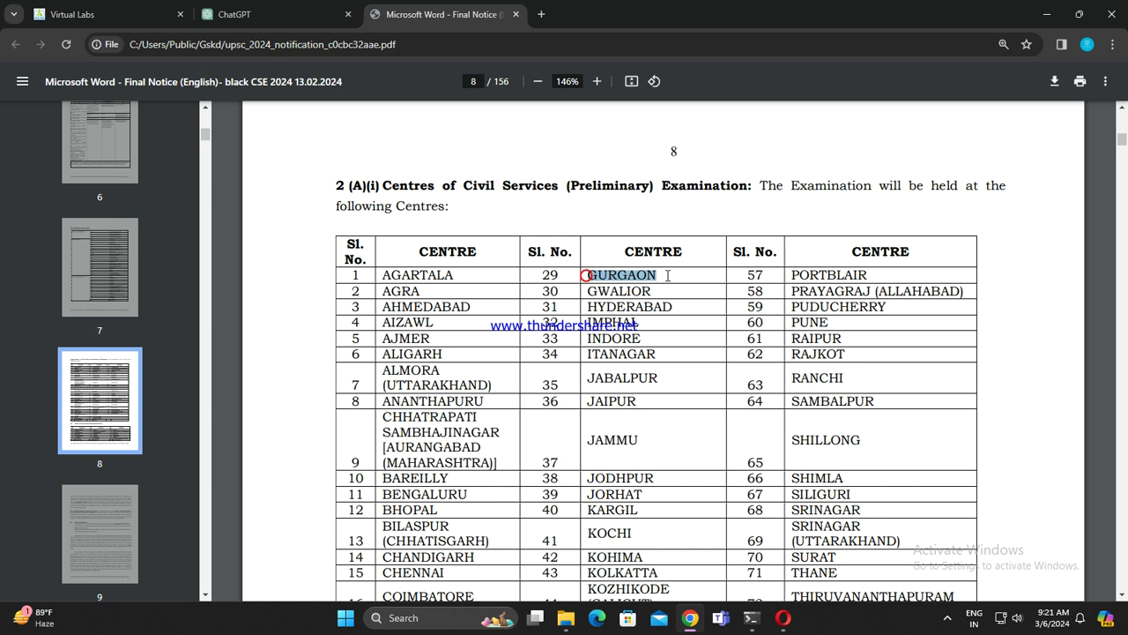
pyautogui.click(236, 14)
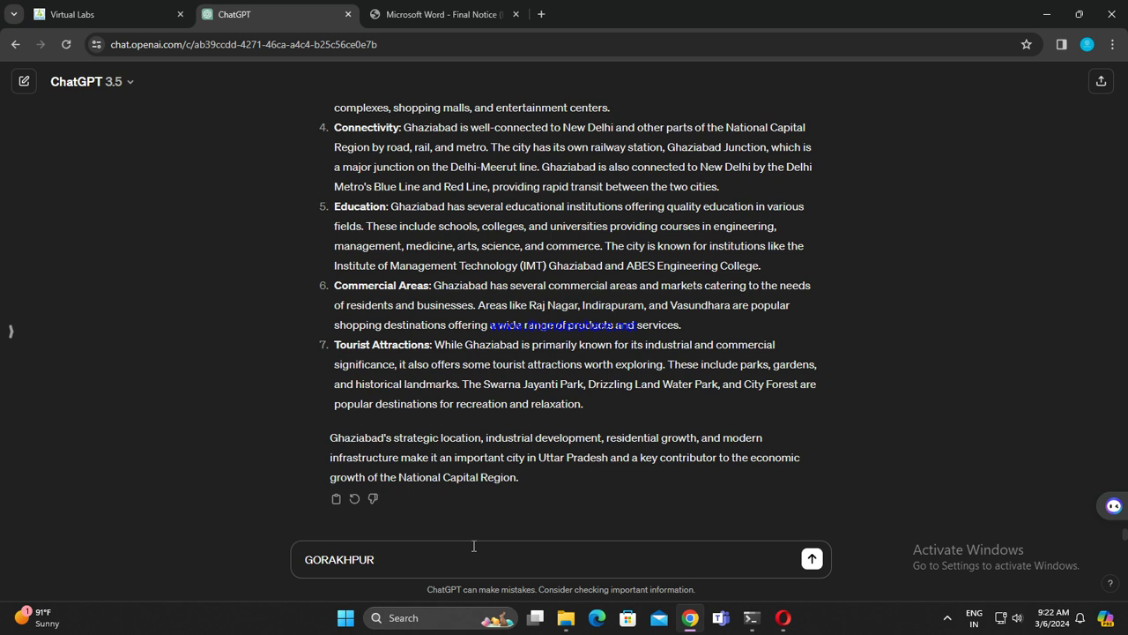
# Step: Send GORAKHPUR and type GURGAON as the next city
pyautogui.press('Return')
pyautogui.write('GURGAON')
pyautogui.click(455, 10)
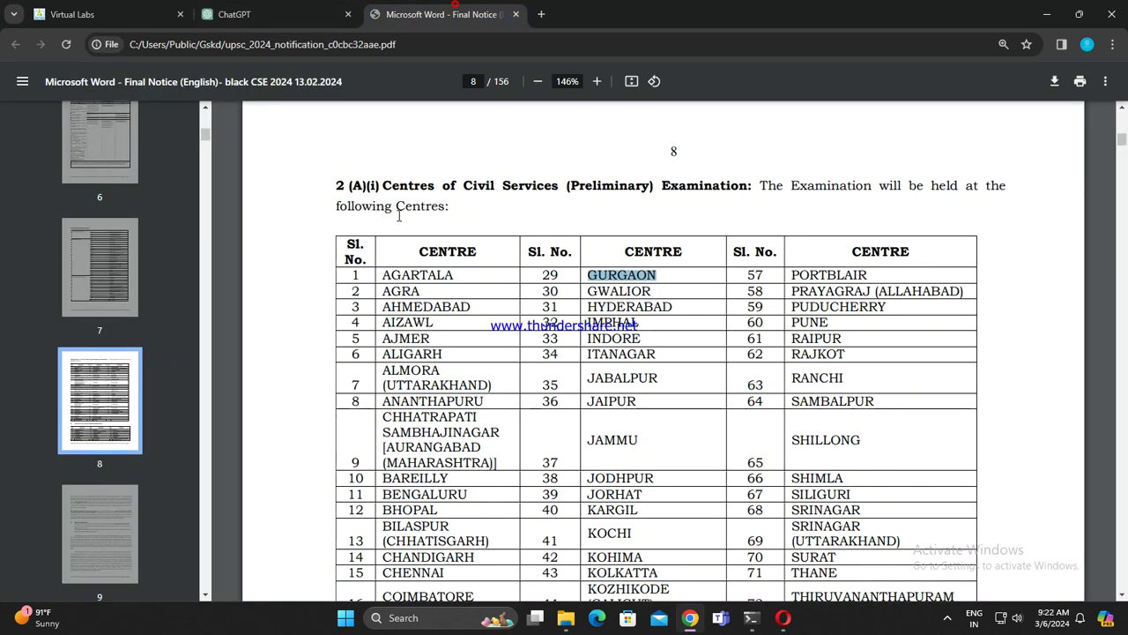
# Step: Select GWALIOR in row 30 of the centres table and return to ChatGPT
pyautogui.moveTo(581, 294); pyautogui.dragTo(651, 287)
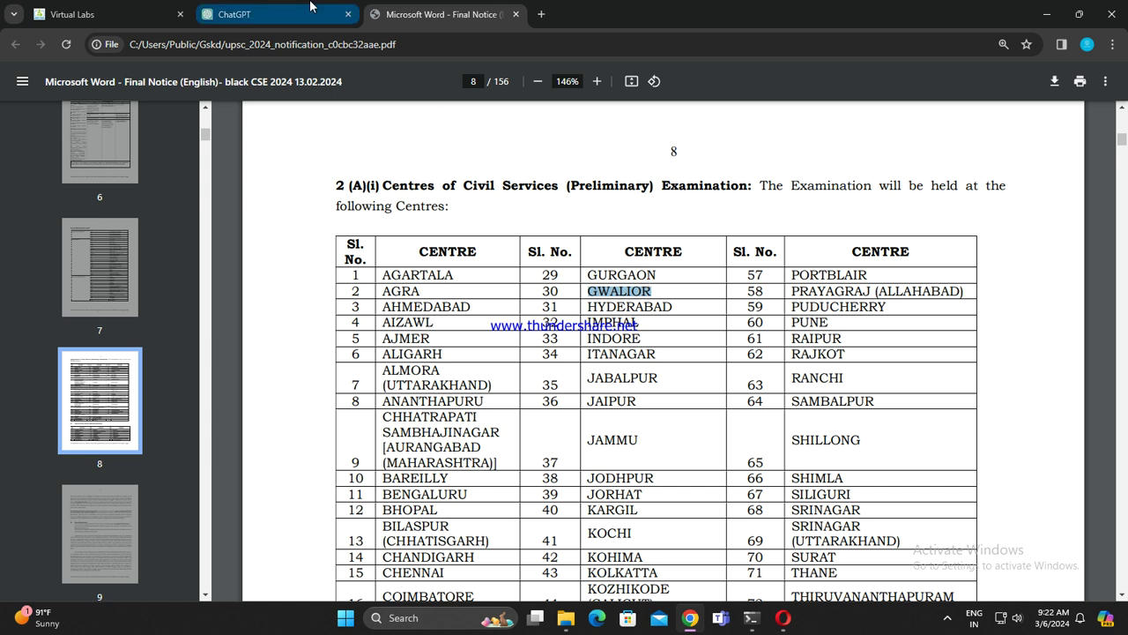
pyautogui.click(265, 15)
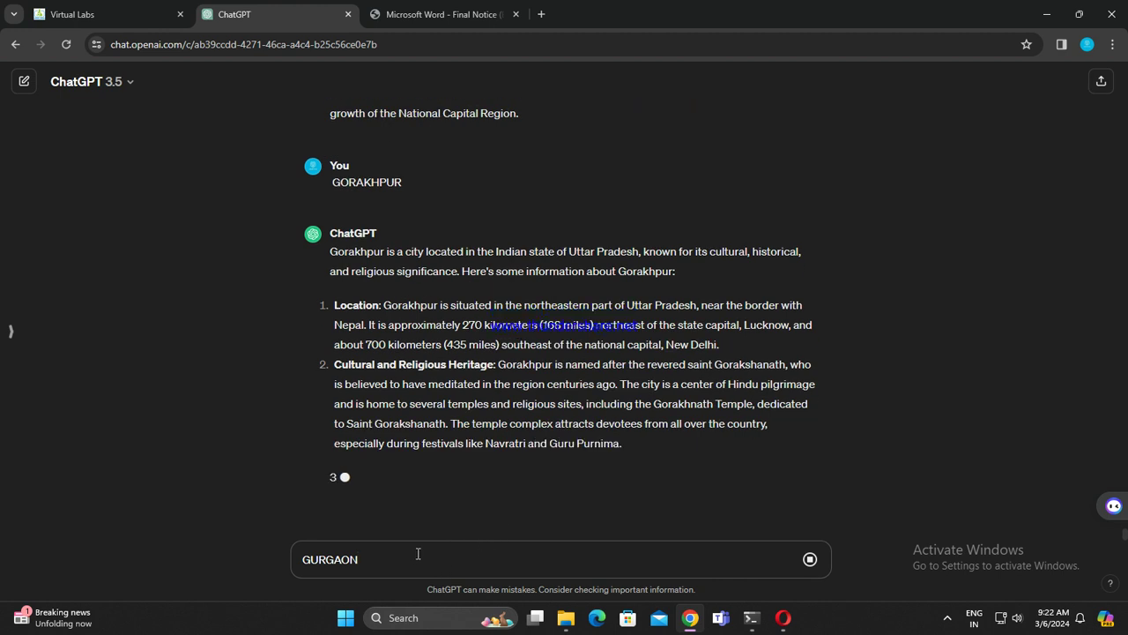
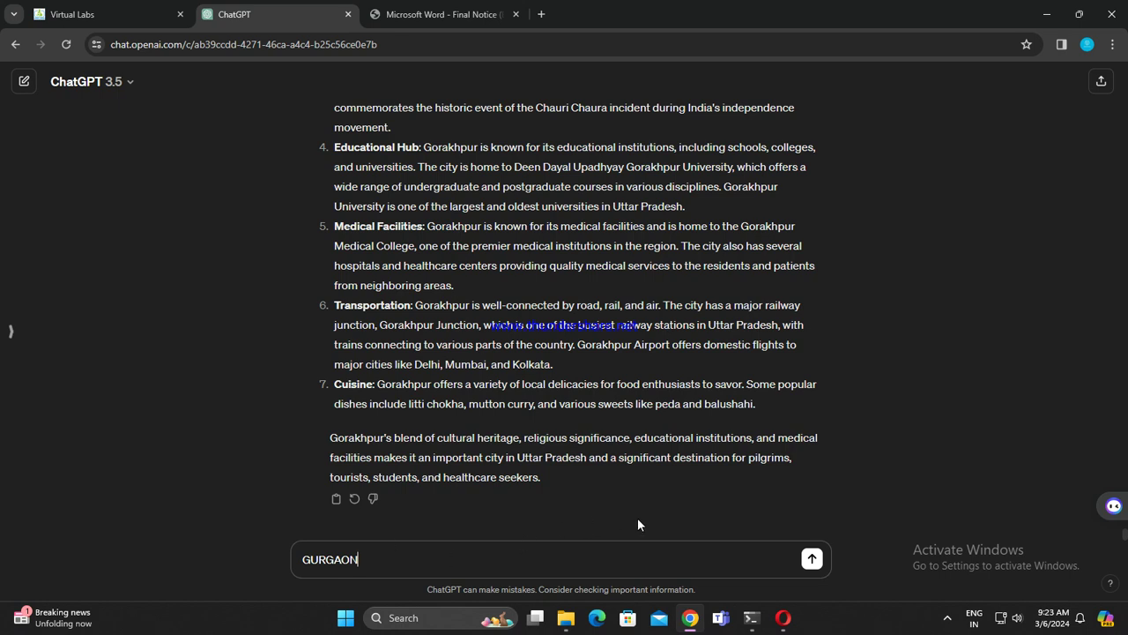
# Step: Send GURGAON, select HYDERABAD in the PDF centres table, then send GWALIOR
pyautogui.press('Return')
pyautogui.write('GWALIOR')
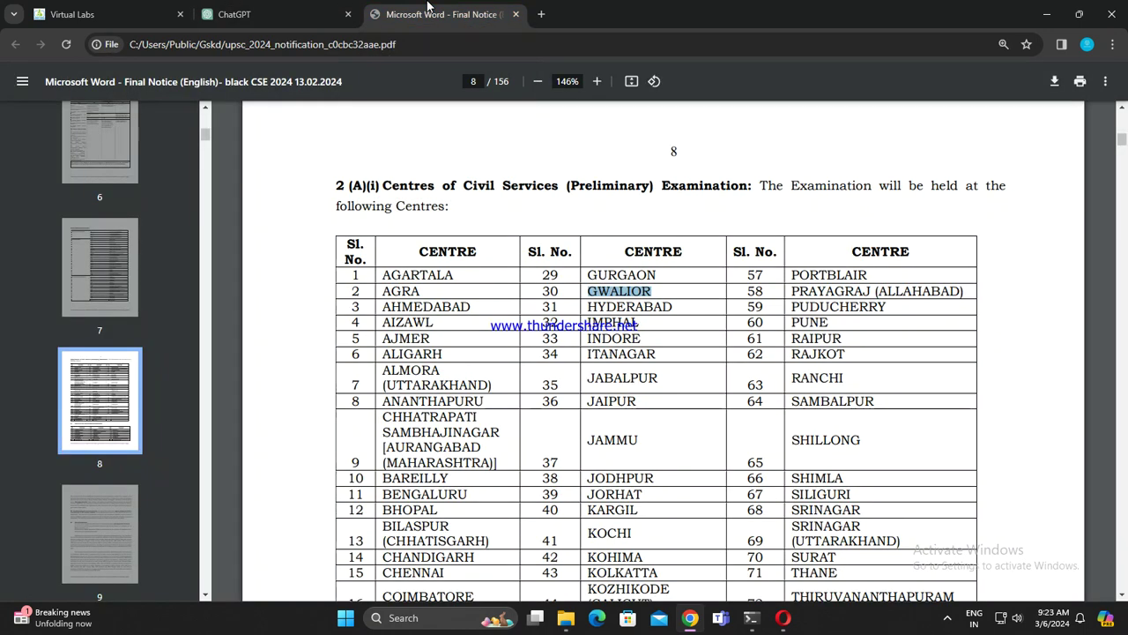
pyautogui.click(432, 14)
pyautogui.scroll(-3, 606, 320)
pyautogui.moveTo(582, 164); pyautogui.dragTo(682, 164)
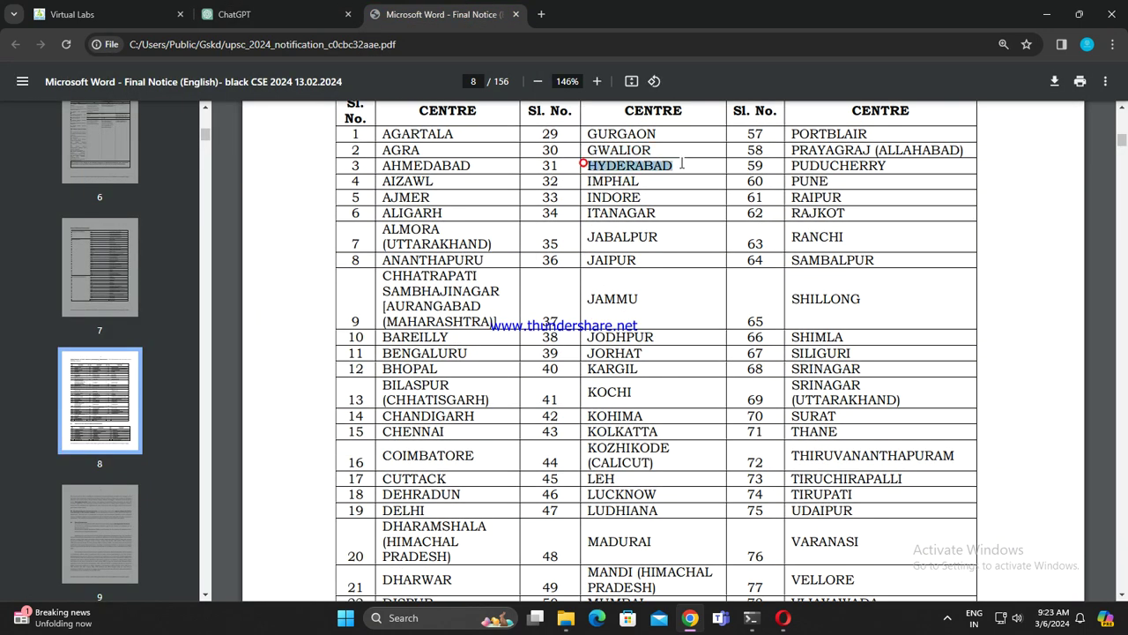
pyautogui.click(317, 14)
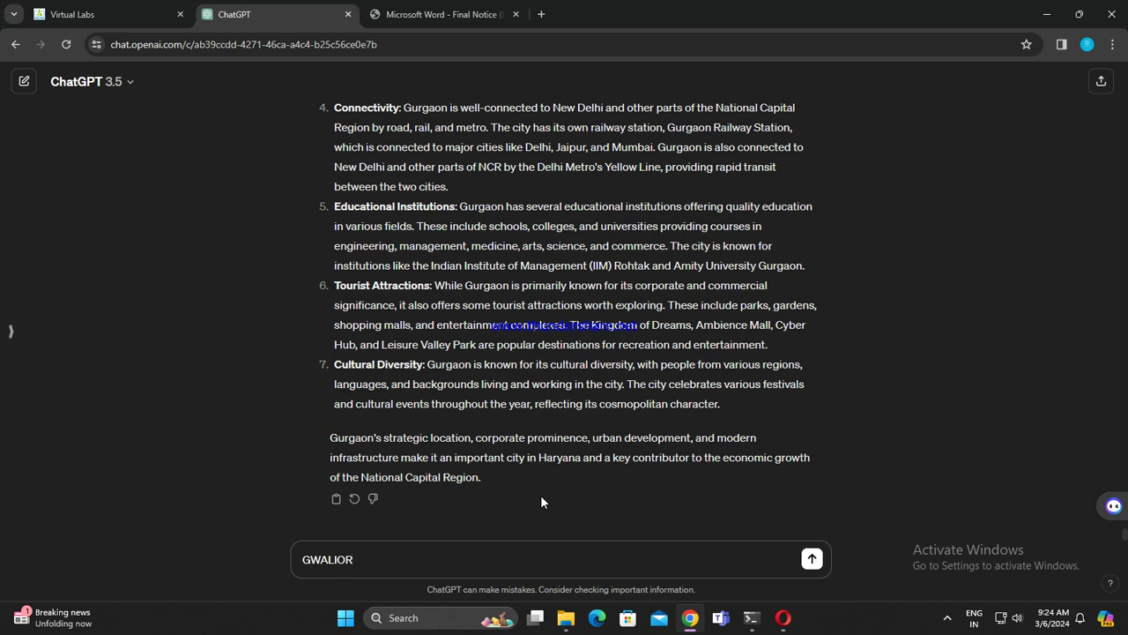
pyautogui.press('Return')
# Step: Type HYDERABAD as the next city and send it to ChatGPT
pyautogui.write('HYDERABAD')
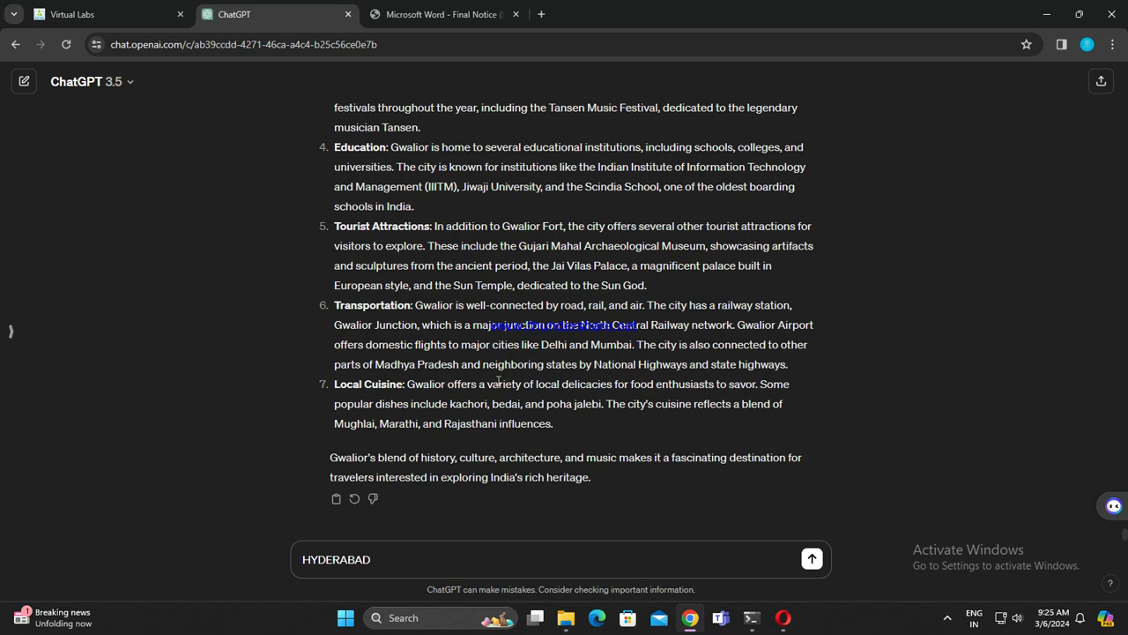
pyautogui.press('Return')
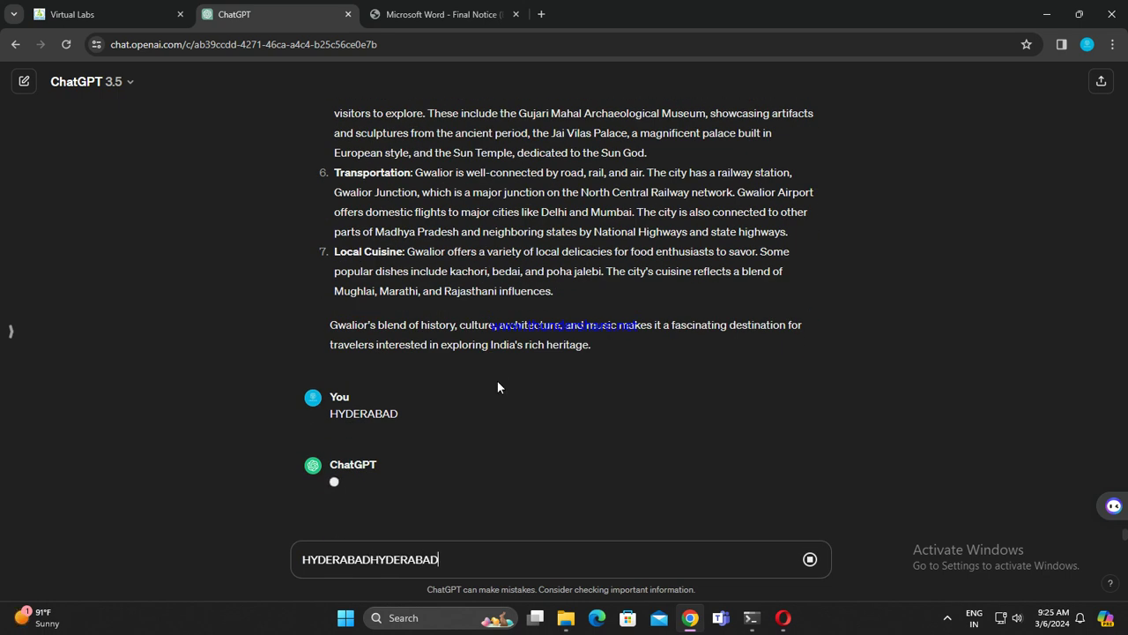
# Step: Copy IMPHAL from the PDF centres table and paste it into the ChatGPT message box
pyautogui.click(440, 14)
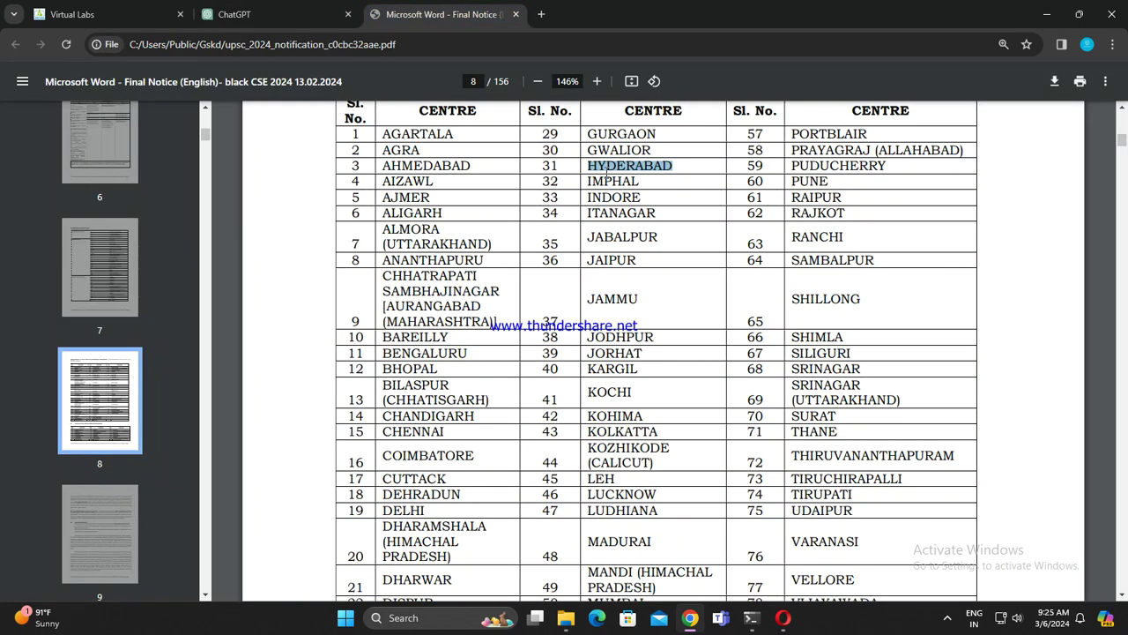
pyautogui.moveTo(588, 181); pyautogui.dragTo(640, 182)
pyautogui.hotkey('ctrl', 'c')
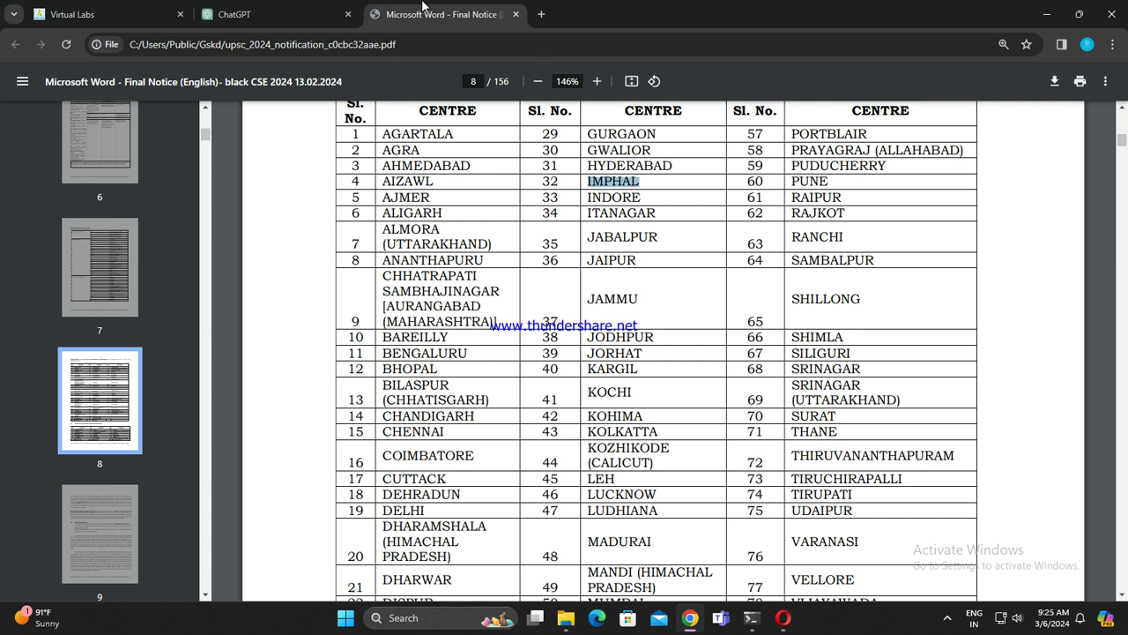
pyautogui.click(255, 14)
pyautogui.scroll(5, 596, 375)
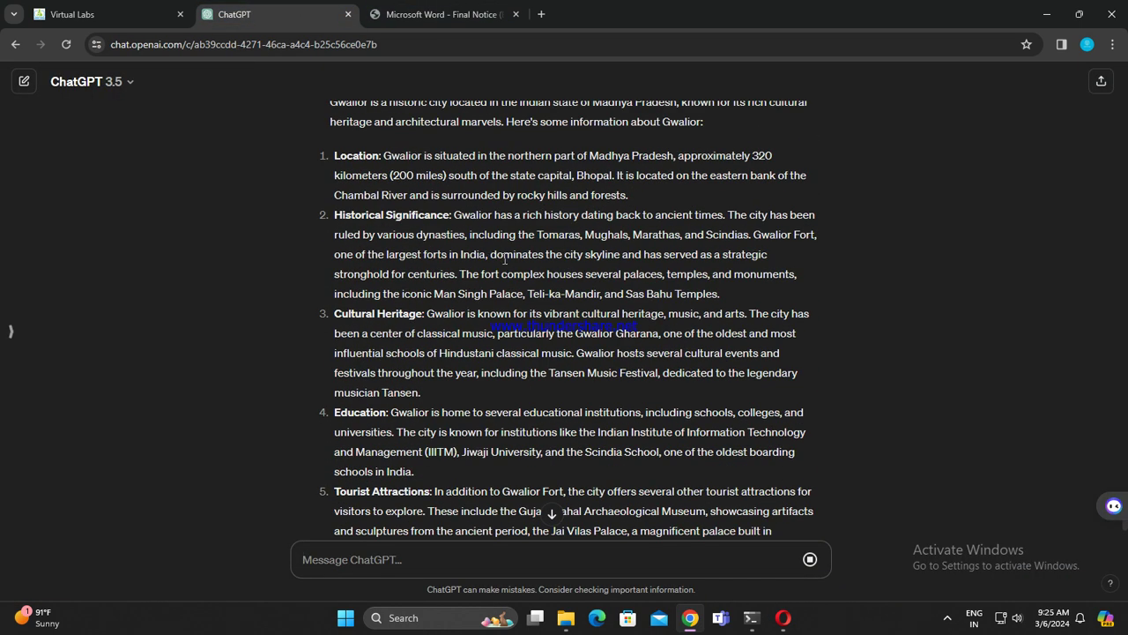
pyautogui.scroll(1, 508, 262)
pyautogui.scroll(-10, 653, 289)
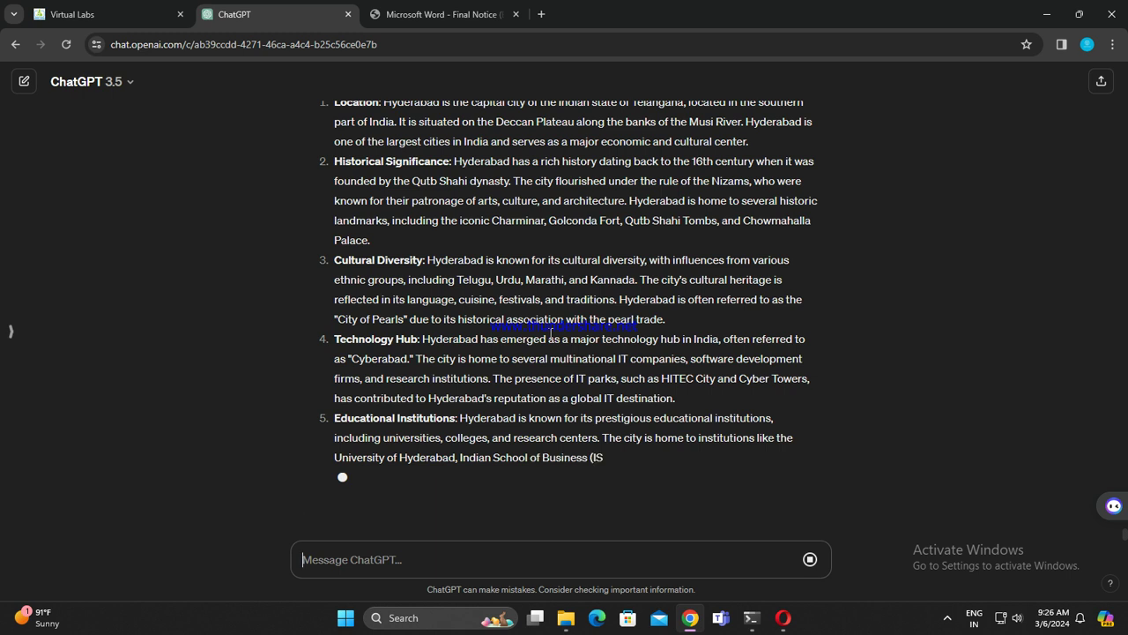
pyautogui.hotkey('ctrl', 'v')
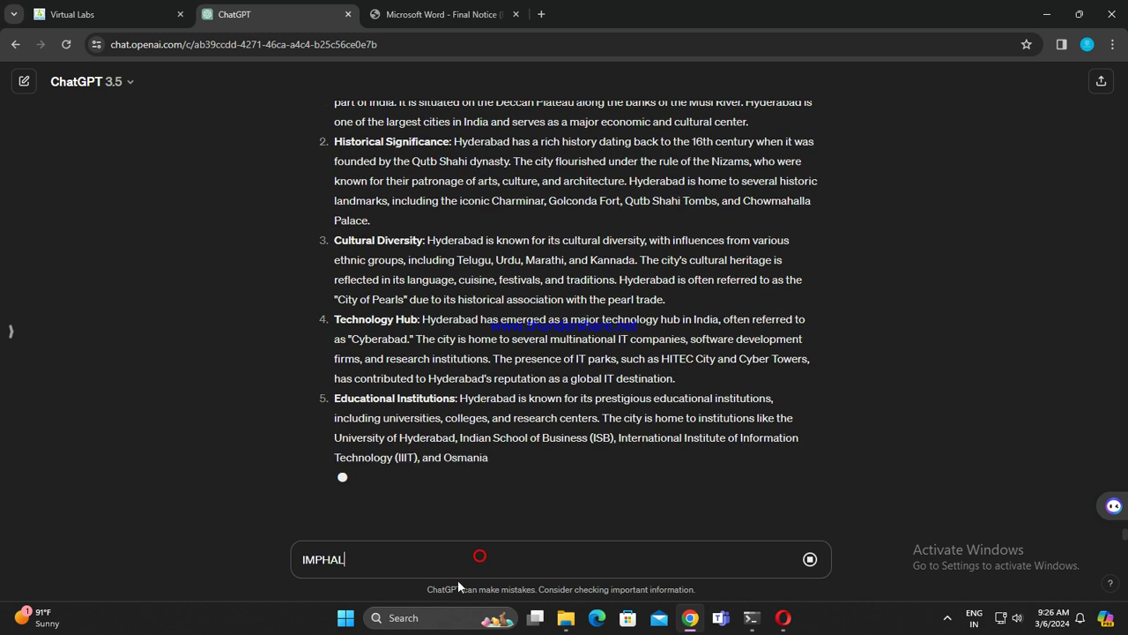
# Step: Select INDORE in the PDF centres table, then return to ChatGPT
pyautogui.click(499, 7)
pyautogui.moveTo(581, 198); pyautogui.dragTo(642, 195)
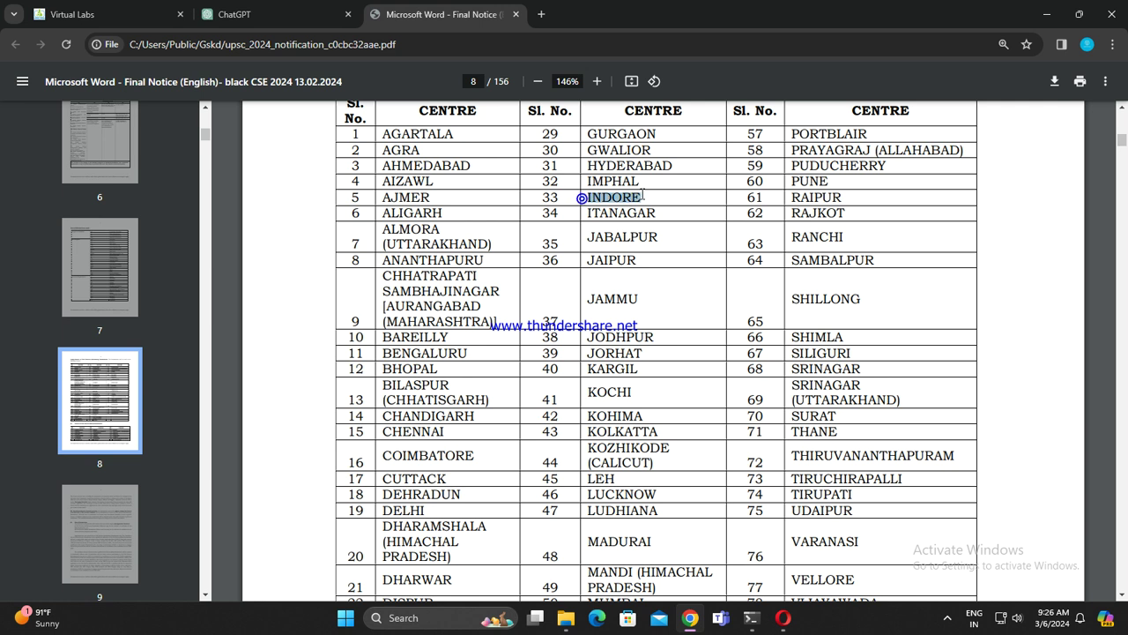
pyautogui.click(235, 14)
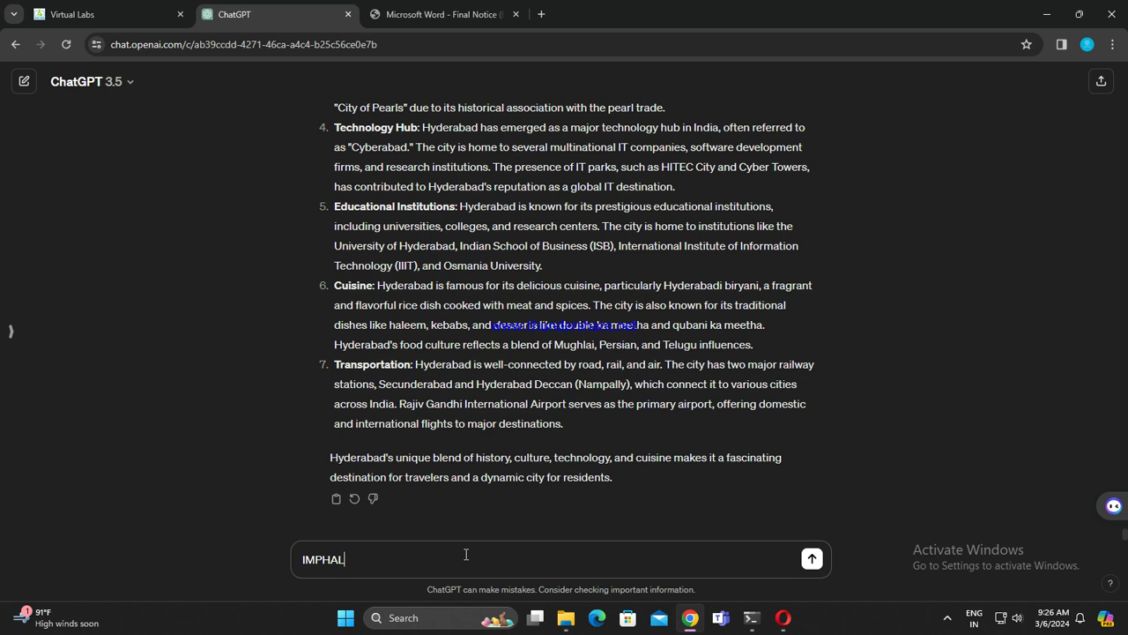
# Step: Send IMPHAL, then type and send INDORE as the next city
pyautogui.press('Return')
pyautogui.write('INDORE')
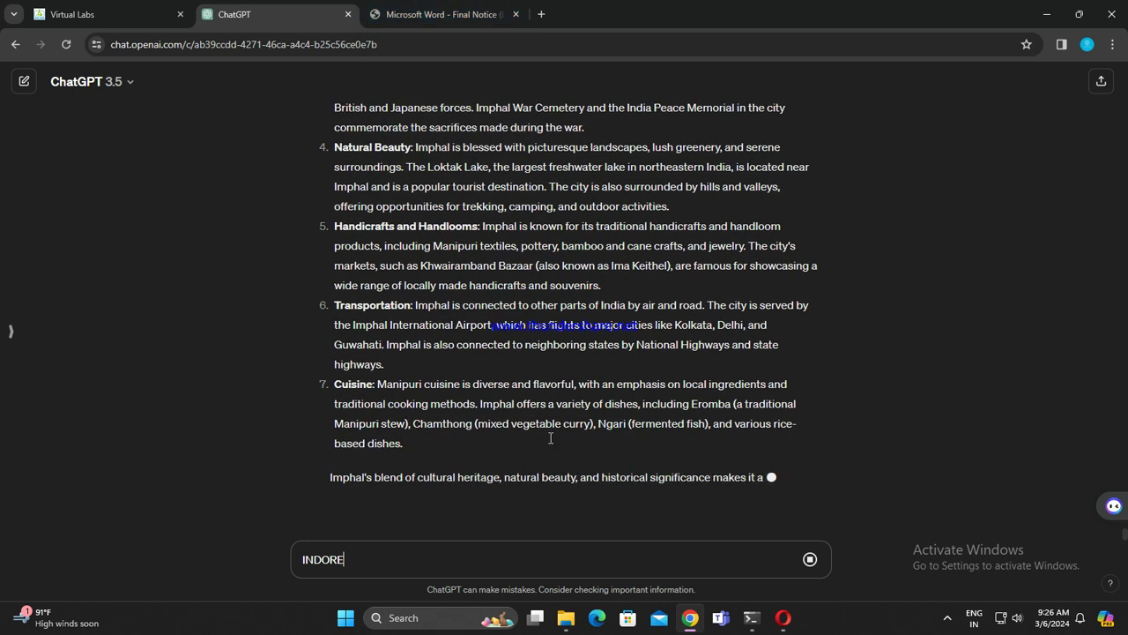
pyautogui.press('Return')
# Step: Copy ITANAGAR from row 34 of the PDF table and paste it into ChatGPT
pyautogui.click(476, 14)
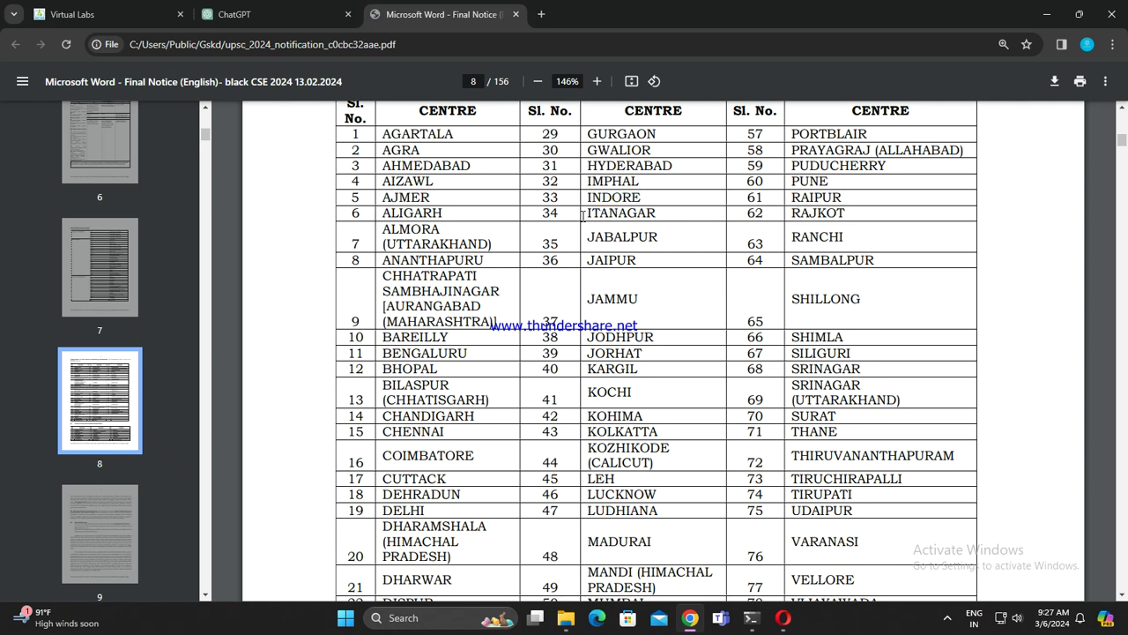
pyautogui.moveTo(581, 216); pyautogui.dragTo(660, 212)
pyautogui.hotkey('ctrl', 'c')
pyautogui.click(356, 8)
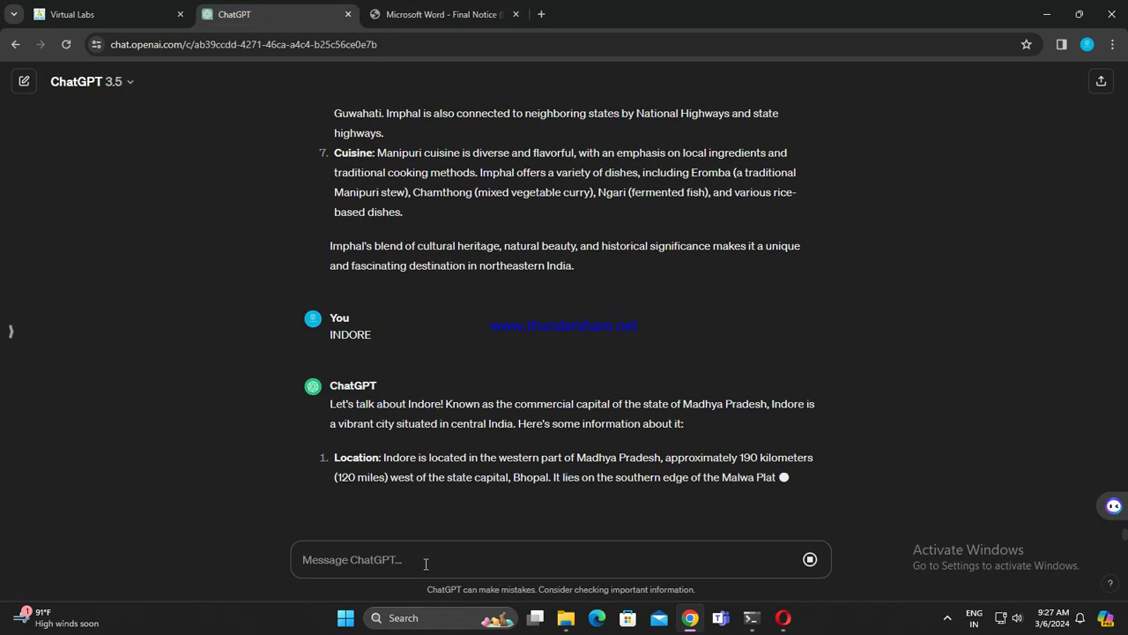
pyautogui.hotkey('ctrl', 'v')
# Step: Select JABALPUR in row 35 of the PDF table, then return to ChatGPT
pyautogui.click(374, 8)
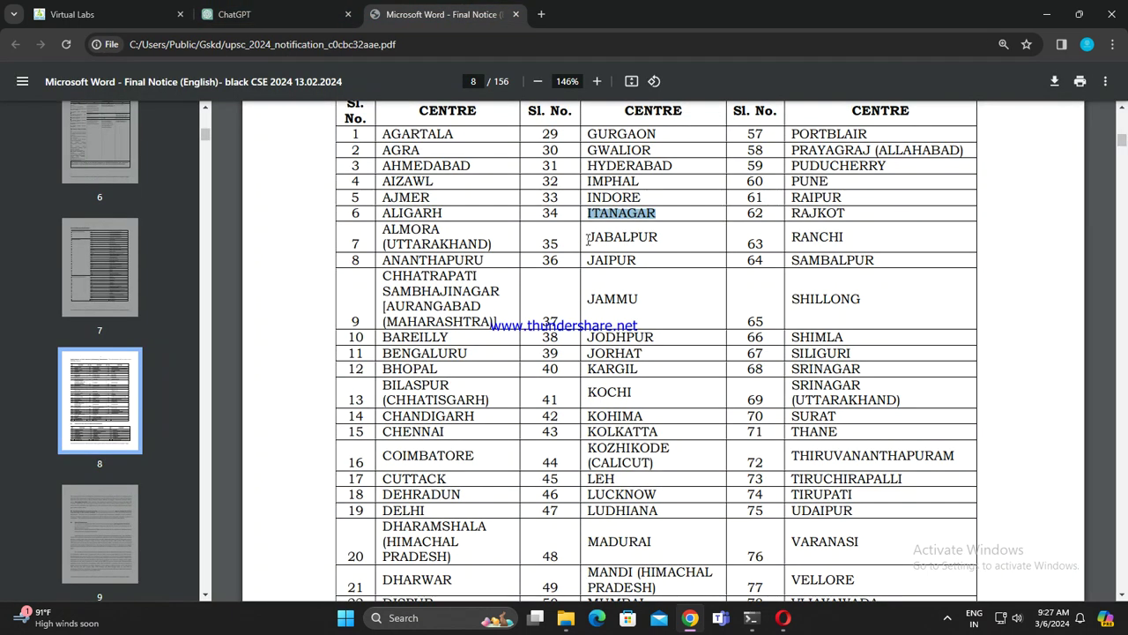
pyautogui.moveTo(584, 238); pyautogui.dragTo(678, 241)
pyautogui.click(328, 8)
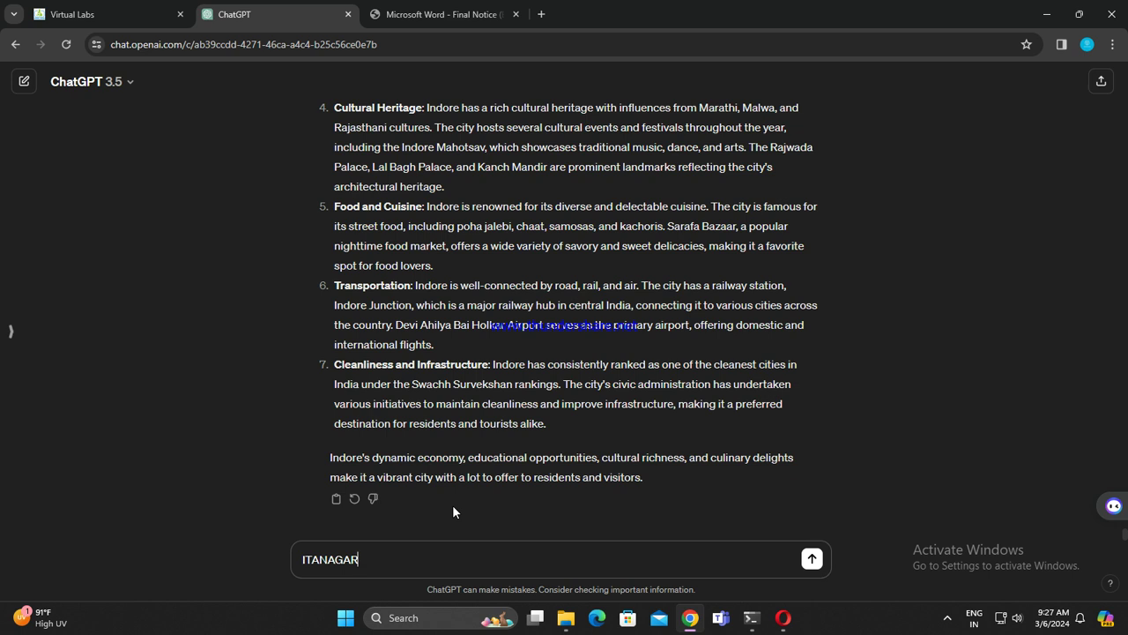
# Step: Send ITANAGAR, type JABALPUR next, and select JAIPUR in the PDF table
pyautogui.press('Return')
pyautogui.write('JABALPUR')
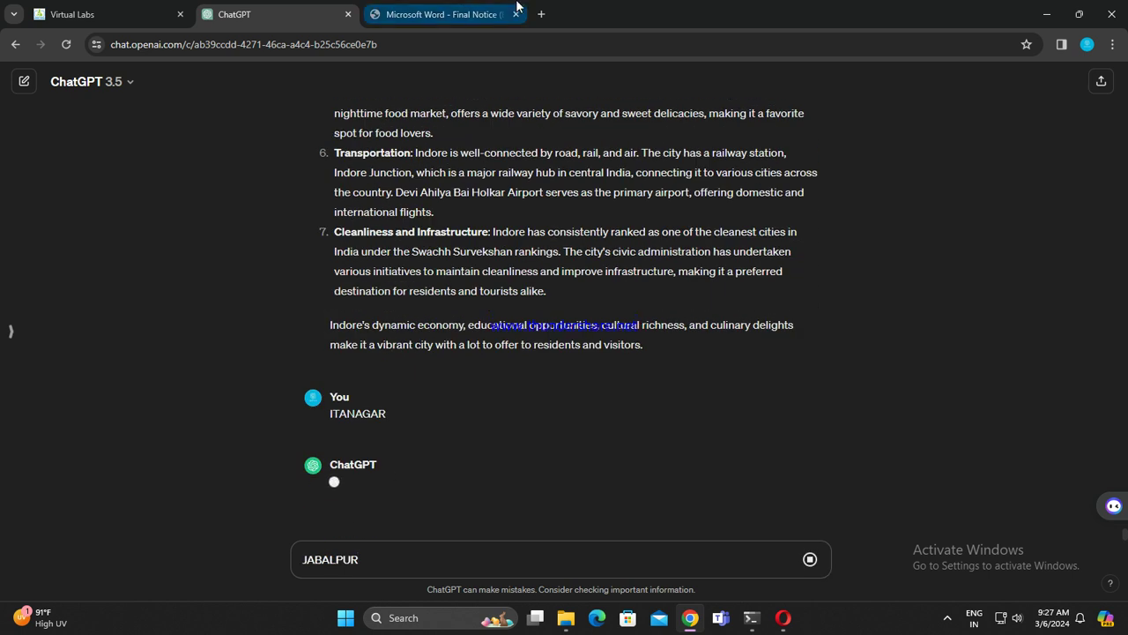
pyautogui.click(476, 14)
pyautogui.moveTo(585, 260); pyautogui.dragTo(654, 260)
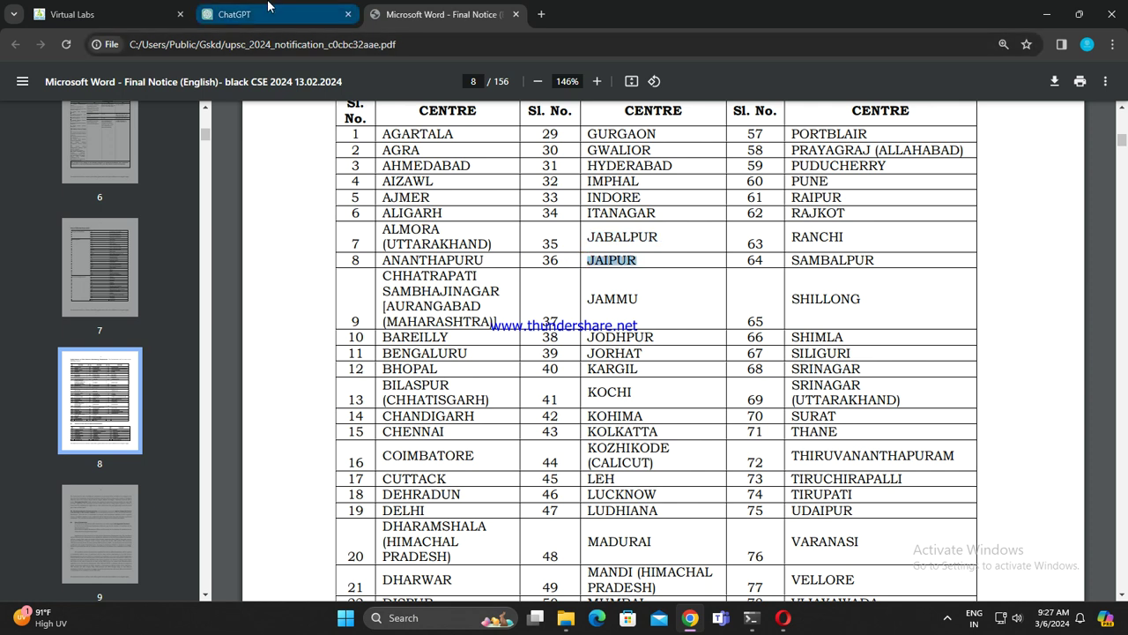
pyautogui.click(268, 4)
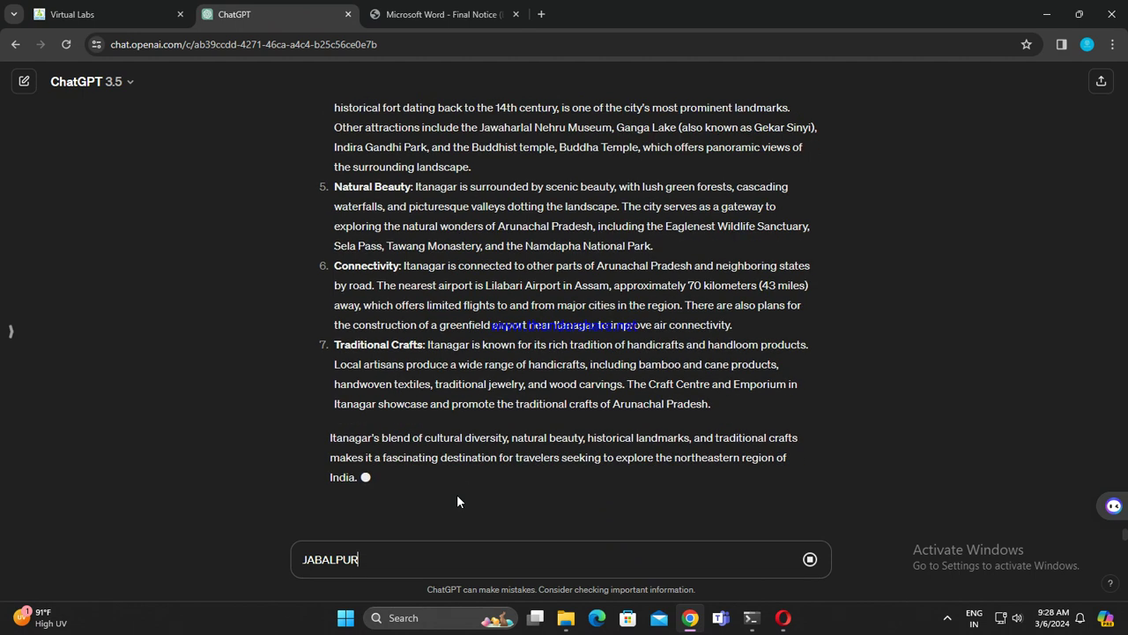
# Step: Send JABALPUR, type JAIPUR next, and start selecting JAMMU in the PDF table
pyautogui.press('Return')
pyautogui.write('JAIPUR')
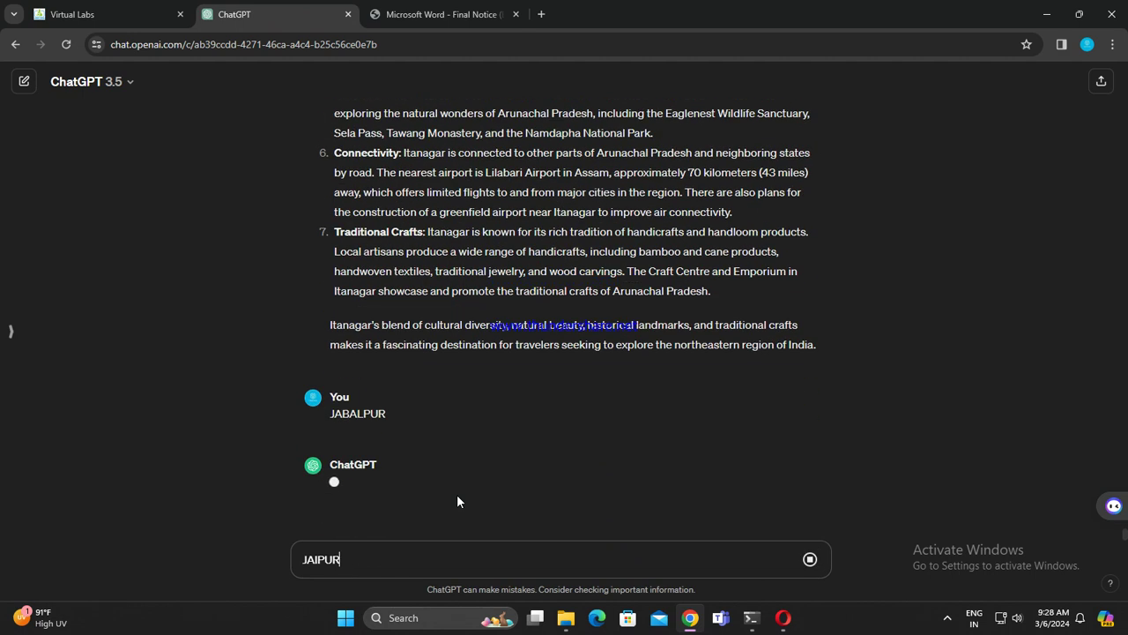
pyautogui.click(441, 14)
pyautogui.moveTo(585, 298); pyautogui.dragTo(653, 299)
pyautogui.hotkey('ctrl', 'shift', 'Tab')
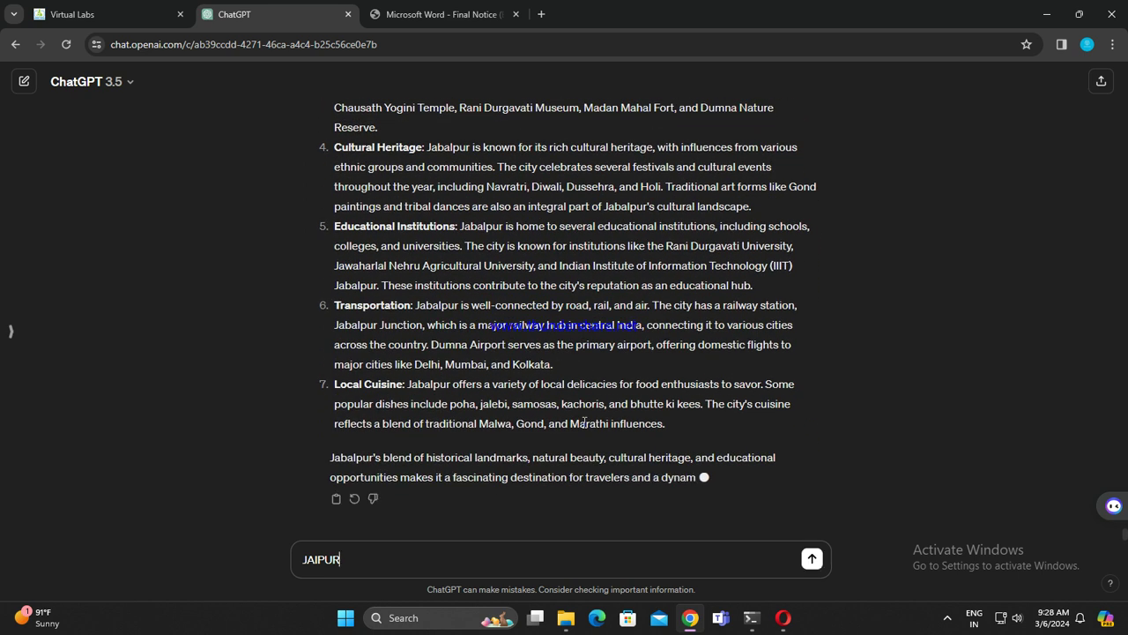
# Step: Send JAIPUR, type JAMMU next, and select JODHPUR in the PDF centres table
pyautogui.press('Return')
pyautogui.write('JAMMU')
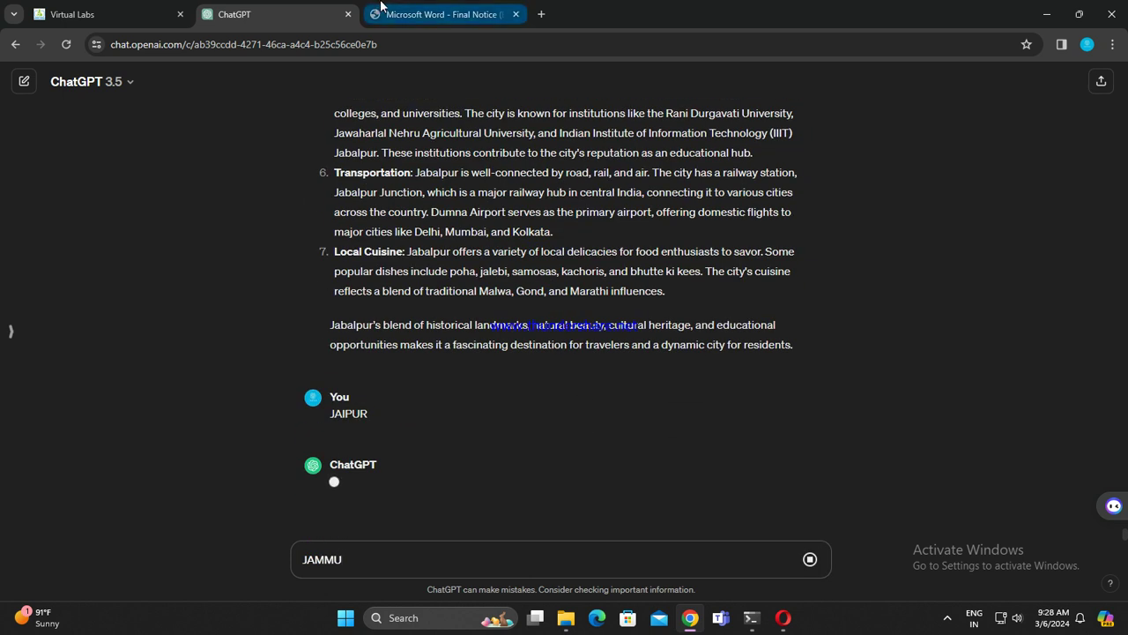
pyautogui.click(440, 14)
pyautogui.scroll(-3, 582, 273)
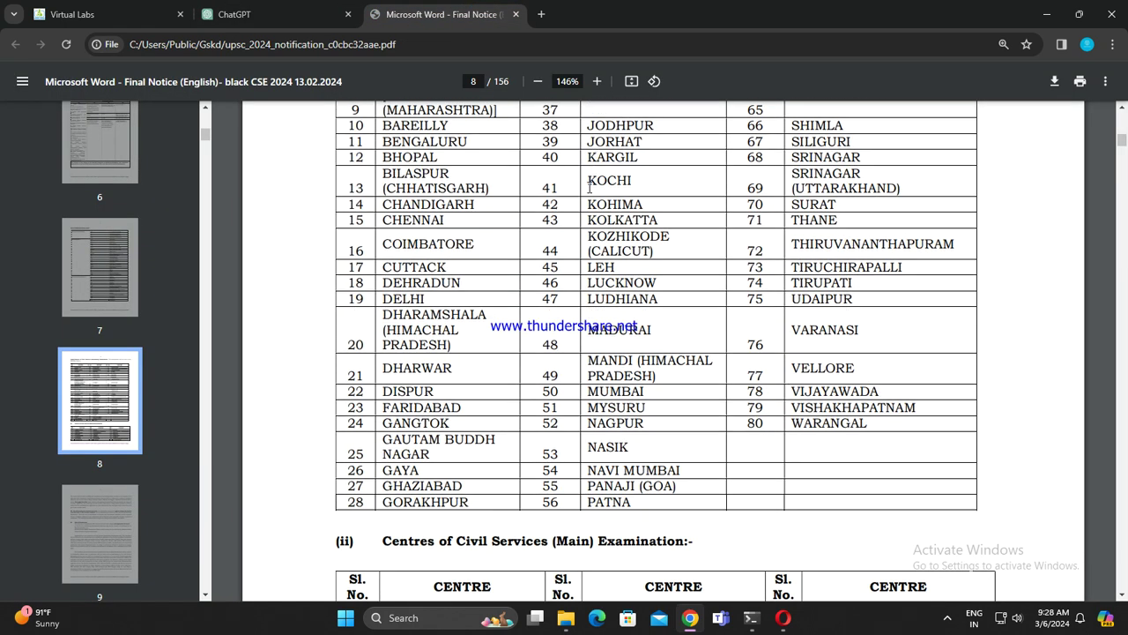
pyautogui.scroll(1, 589, 186)
pyautogui.moveTo(583, 198); pyautogui.dragTo(655, 197)
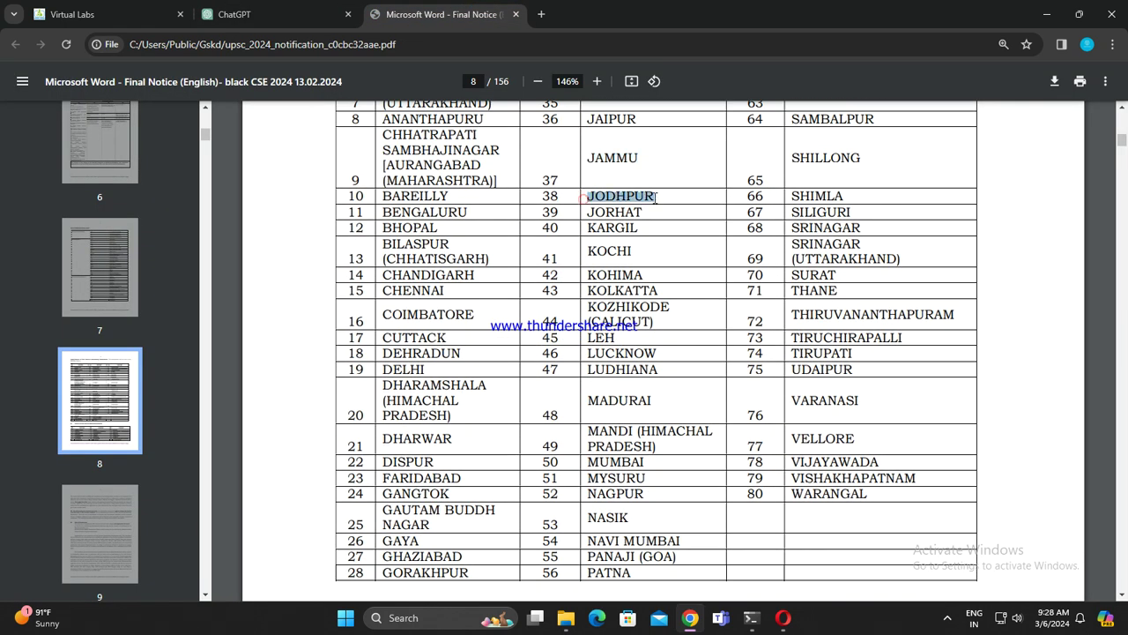
pyautogui.click(302, 9)
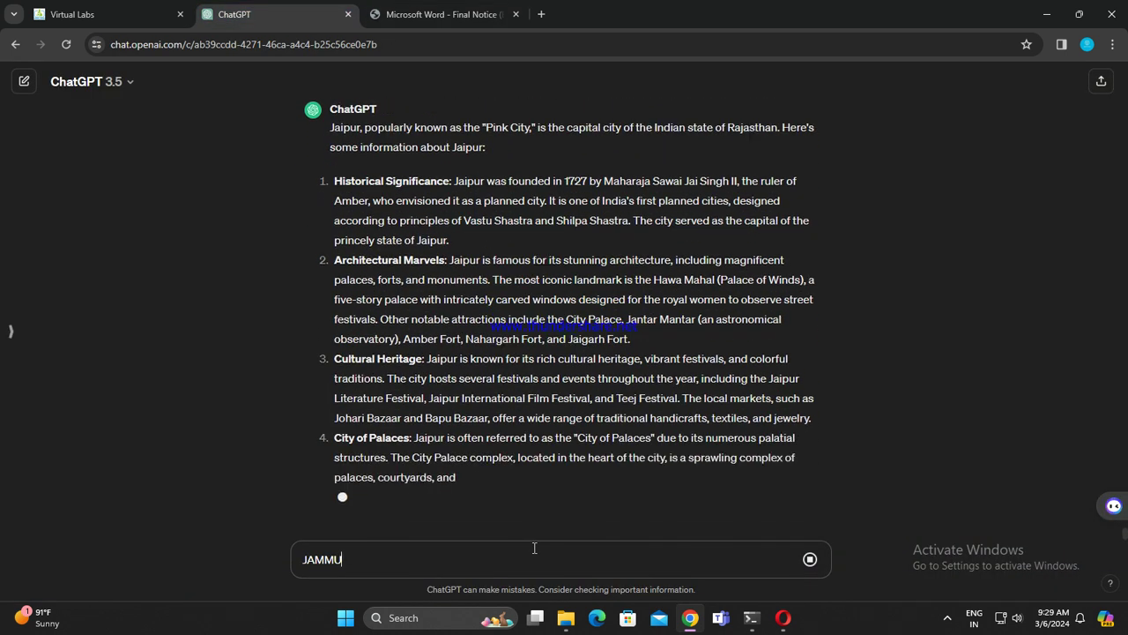
# Step: Dismiss the floating AI screenshot helper and choose to disable it globally
pyautogui.moveTo(1067, 500)
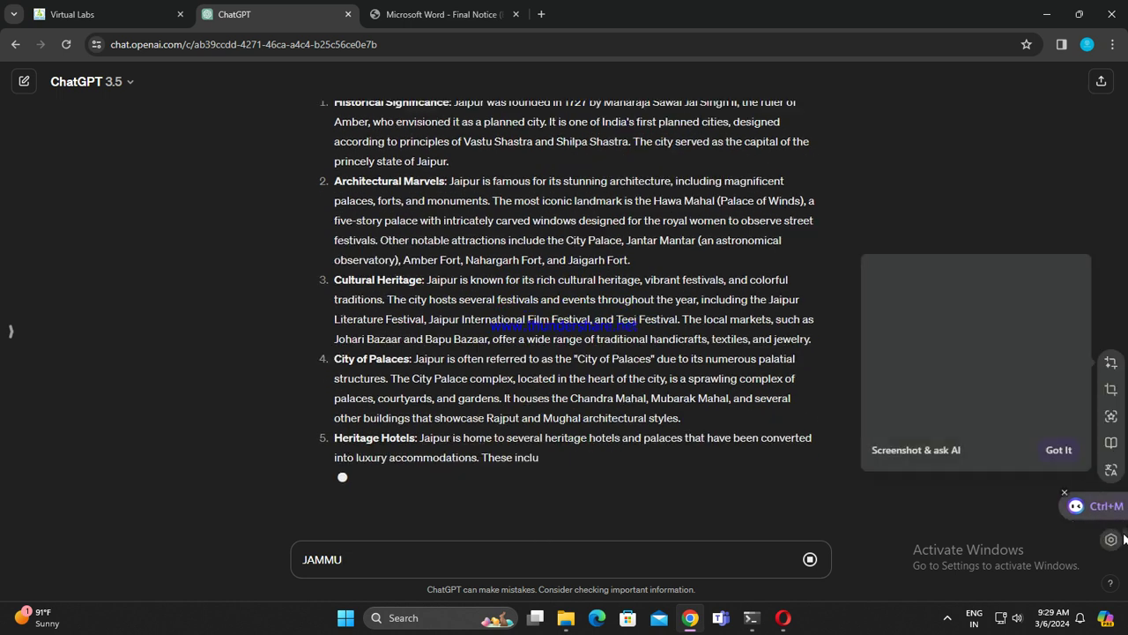
pyautogui.click(1064, 495)
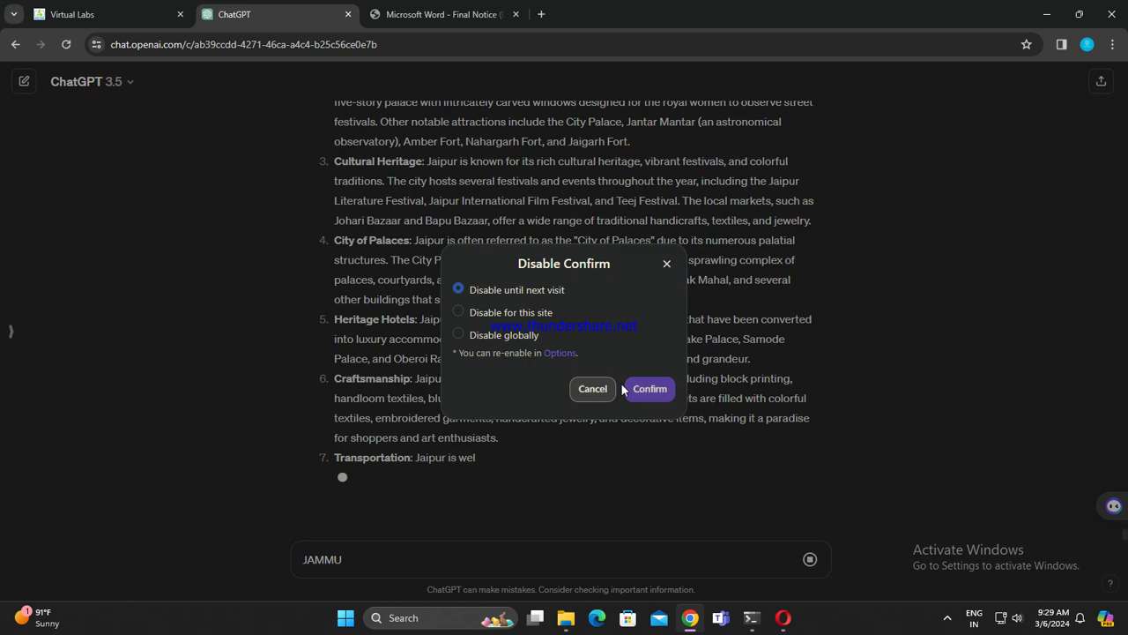
pyautogui.click(458, 335)
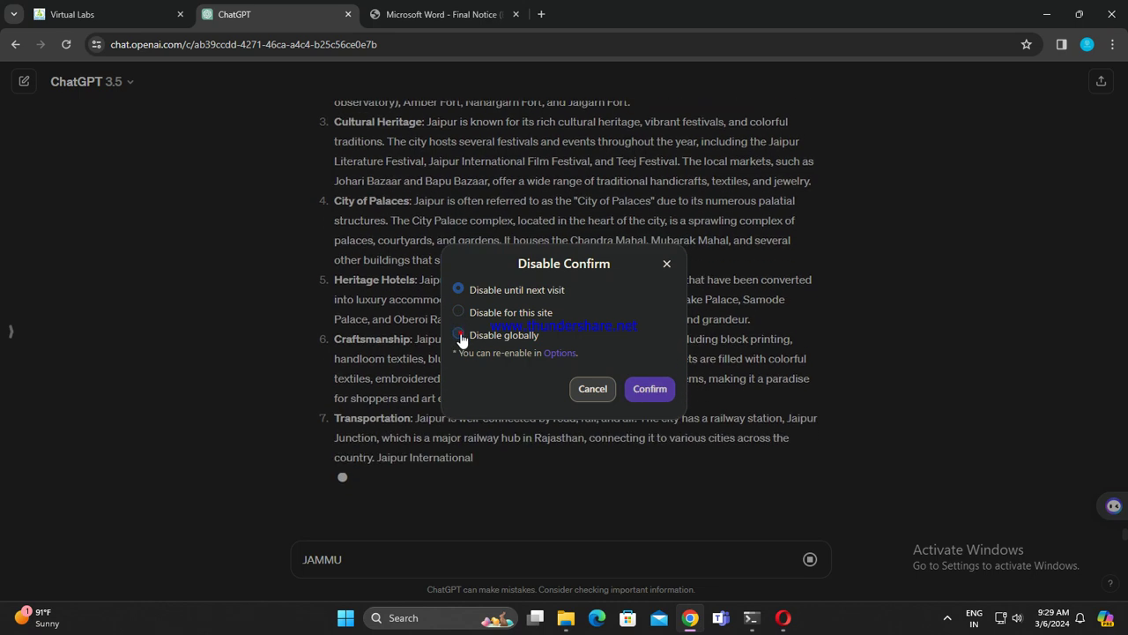
pyautogui.click(650, 389)
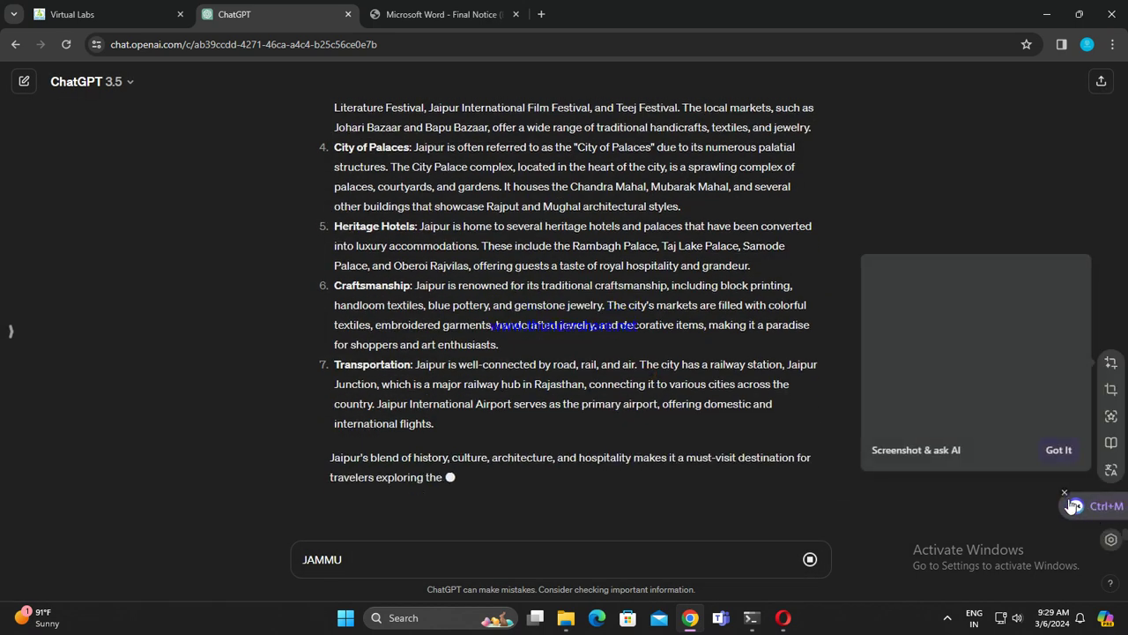
pyautogui.click(1063, 491)
# Step: Confirm disabling the AI helper, send JAMMU, type JODHPUR, and select JORHAT in the PDF
pyautogui.click(650, 389)
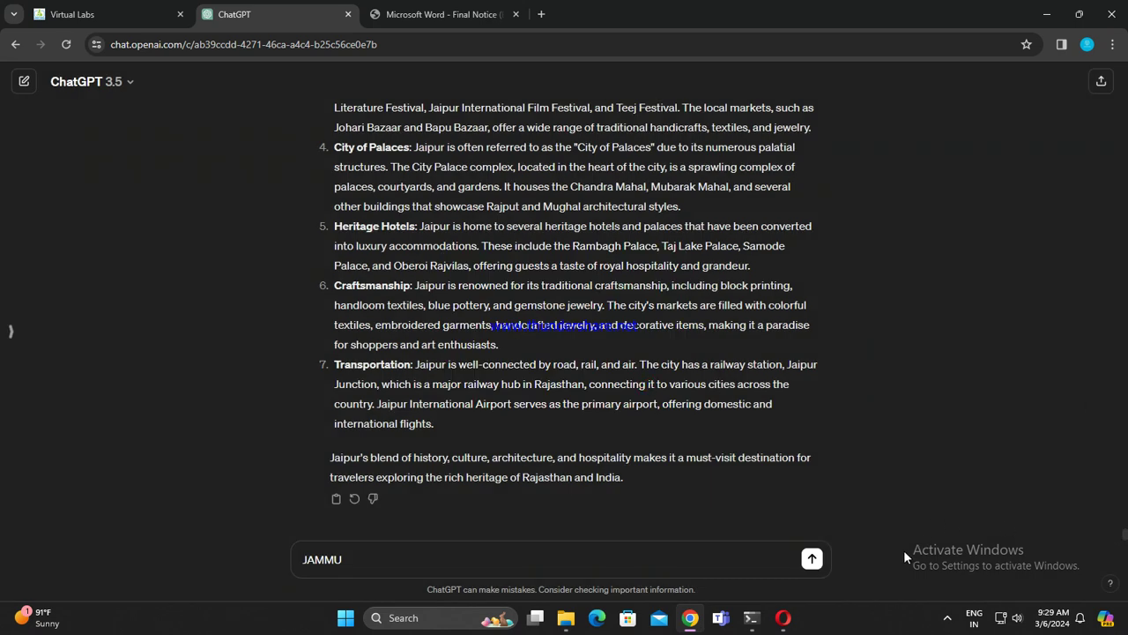
pyautogui.click(812, 558)
pyautogui.write('JODHPUR')
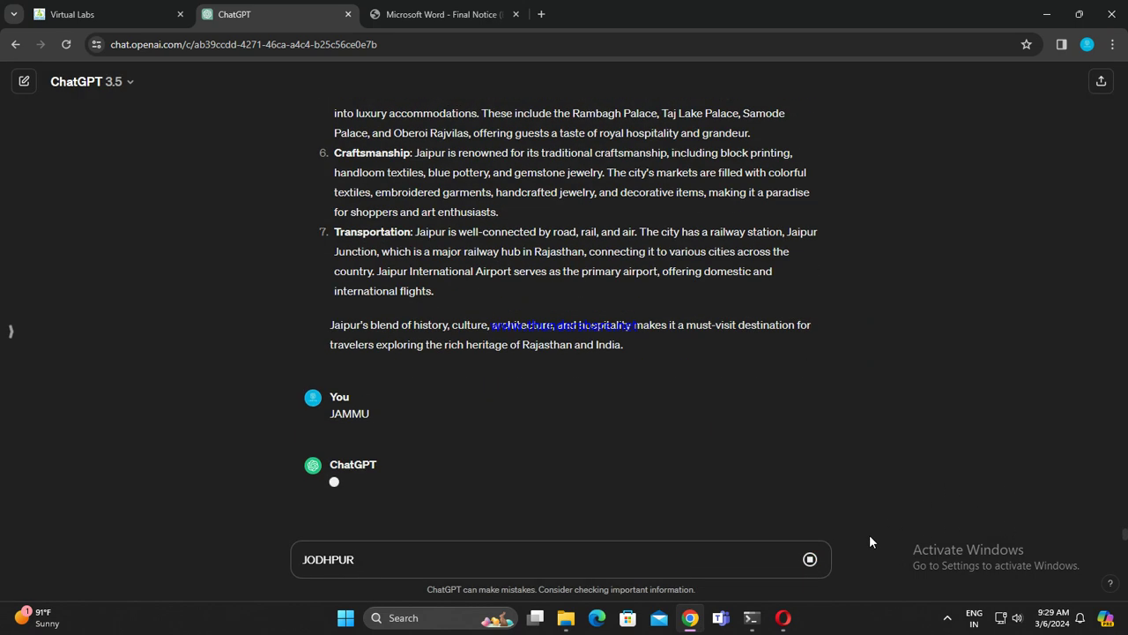
pyautogui.scroll(3, 932, 363)
pyautogui.scroll(10, 1119, 490)
pyautogui.click(432, 14)
pyautogui.moveTo(582, 219); pyautogui.dragTo(646, 219)
pyautogui.click(211, 5)
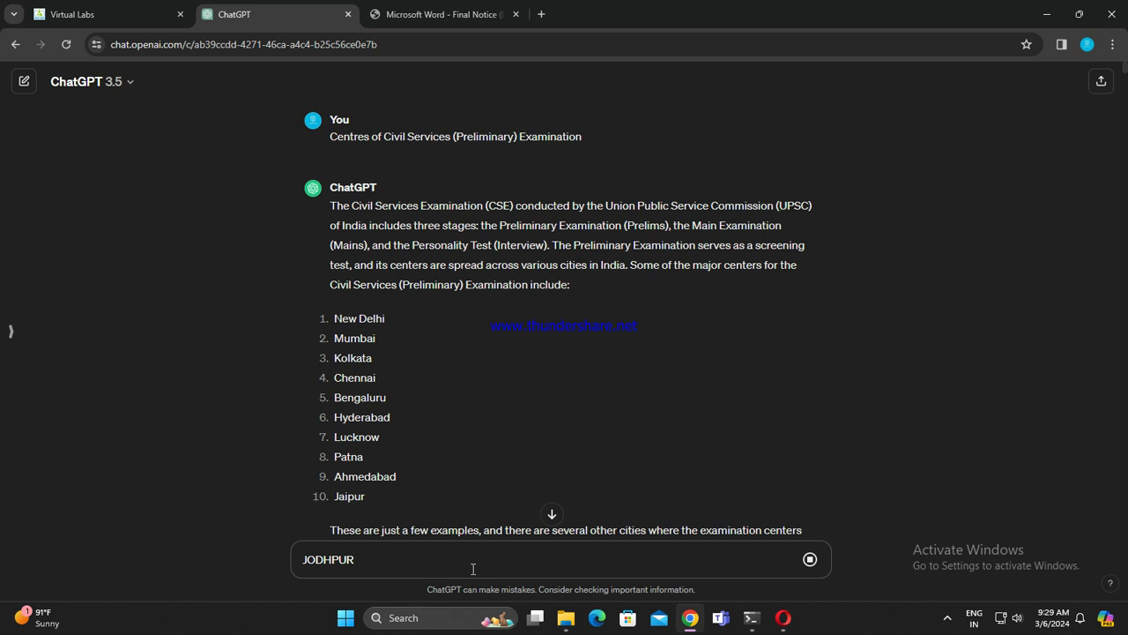
# Step: Read the Jodhpur reply, clear a mistaken PDF table selection, and open a new browser tab
pyautogui.scroll(-4, 544, 420)
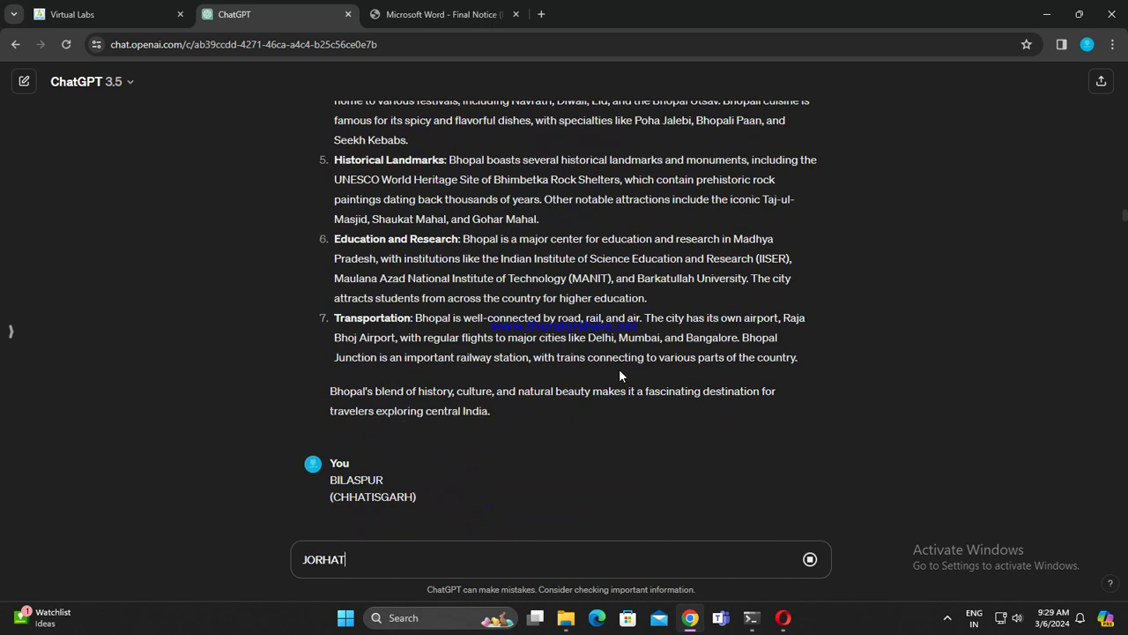
pyautogui.scroll(-15, 608, 361)
pyautogui.scroll(-10, 589, 359)
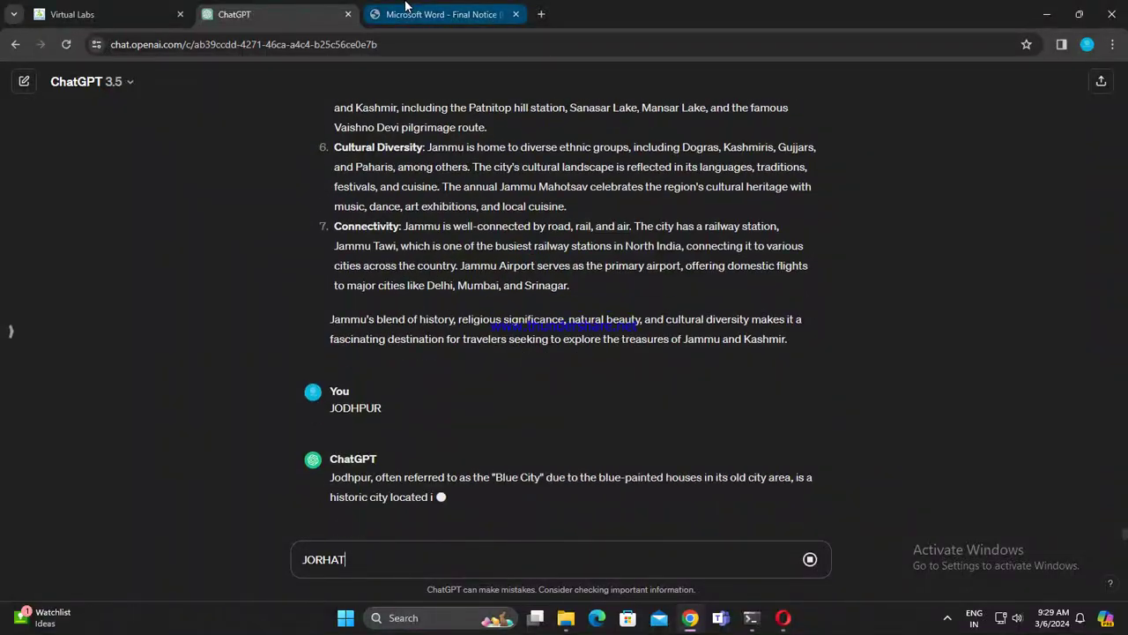
pyautogui.click(440, 14)
pyautogui.moveTo(583, 230); pyautogui.dragTo(641, 228)
pyautogui.click(603, 230)
pyautogui.click(233, 15)
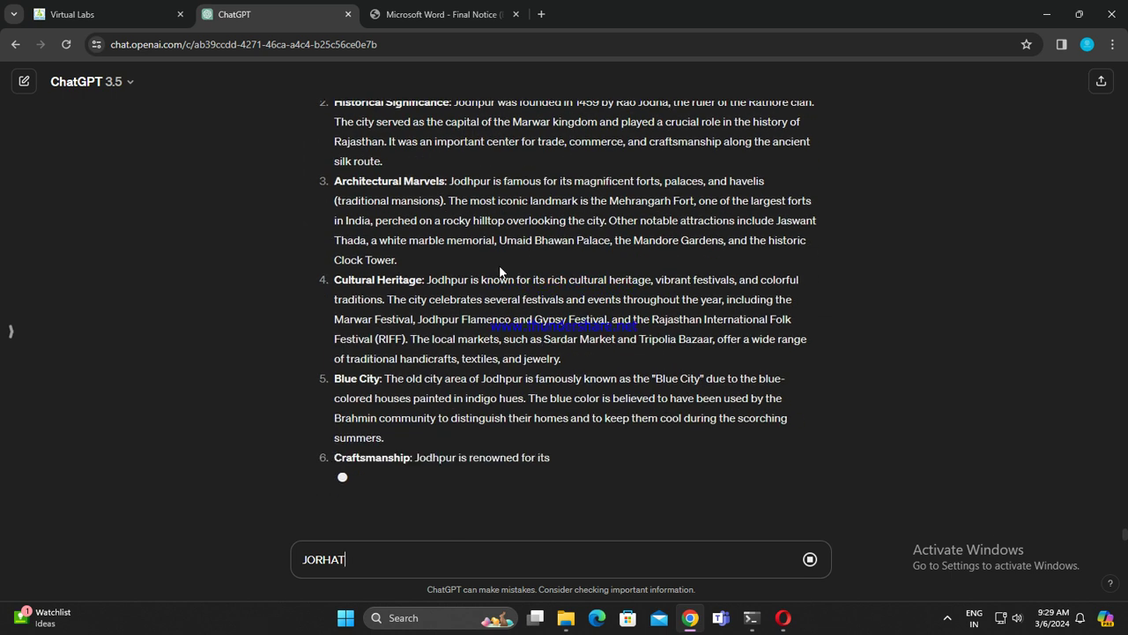
pyautogui.click(541, 15)
# Step: Search Google for '104 services' and expand the answer on Andhra Pradesh's 104 service
pyautogui.click(543, 42)
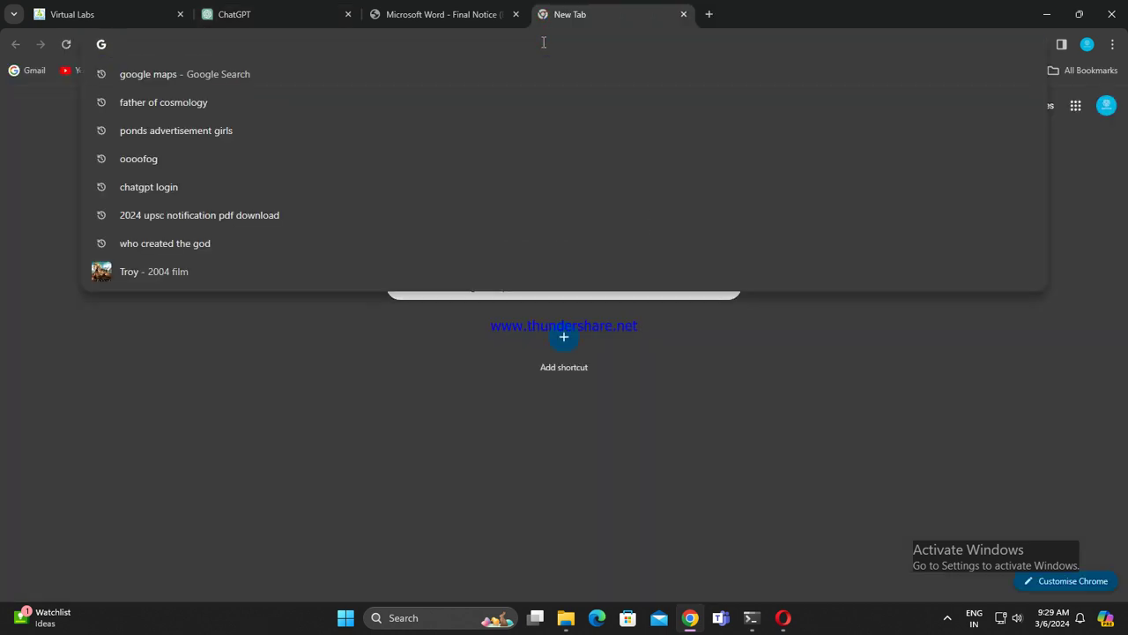
pyautogui.write('104')
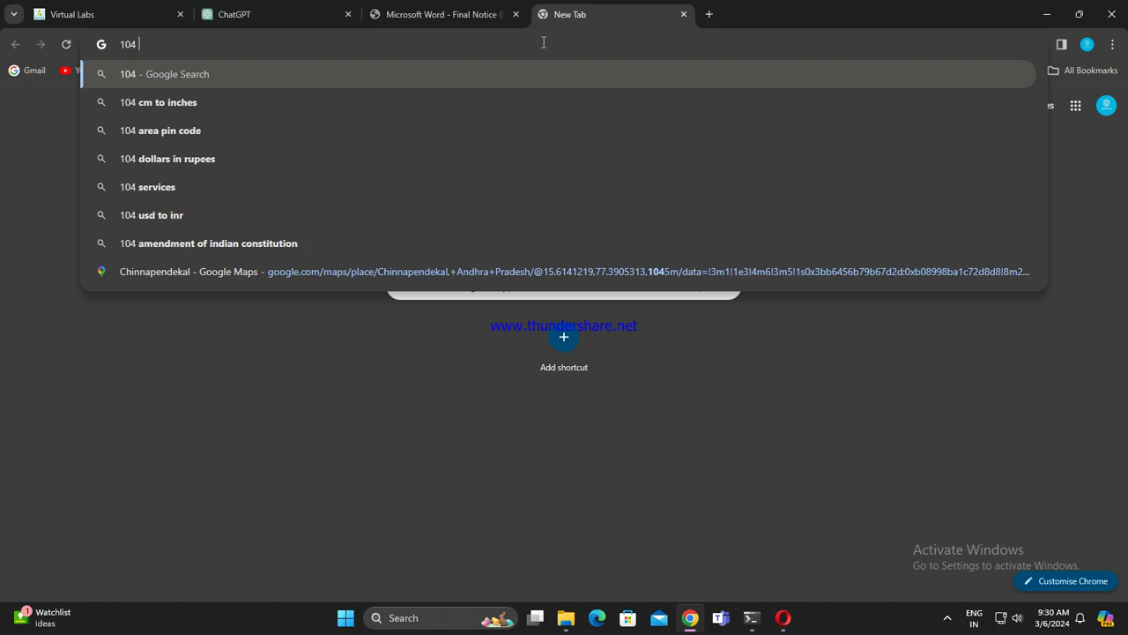
pyautogui.click(348, 186)
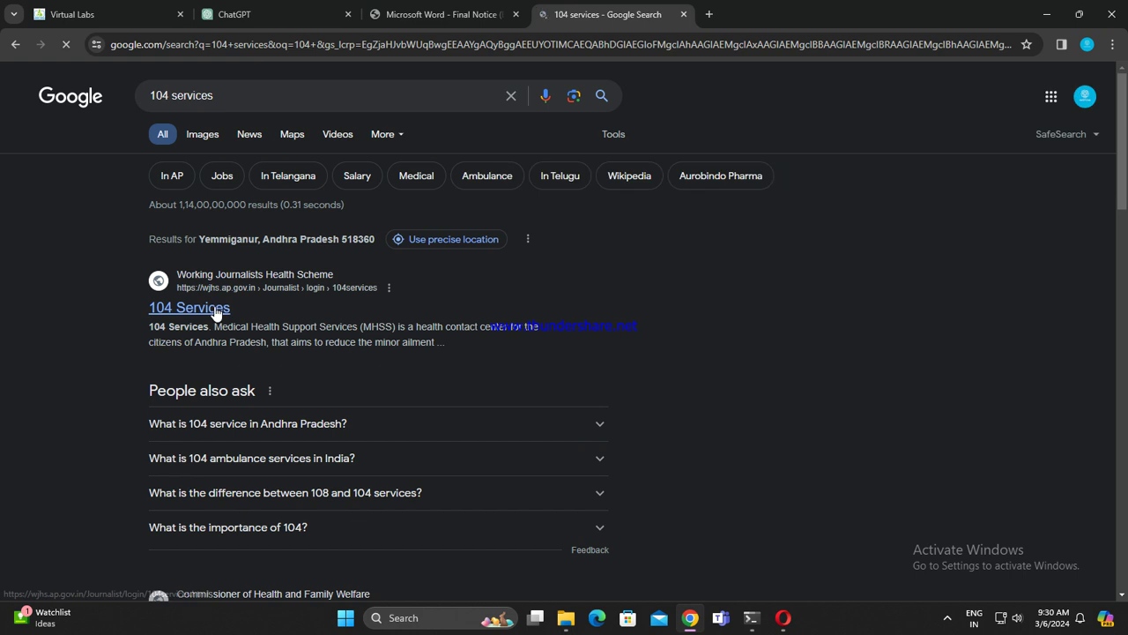
pyautogui.scroll(-1, 318, 318)
pyautogui.scroll(-1, 319, 327)
pyautogui.click(602, 214)
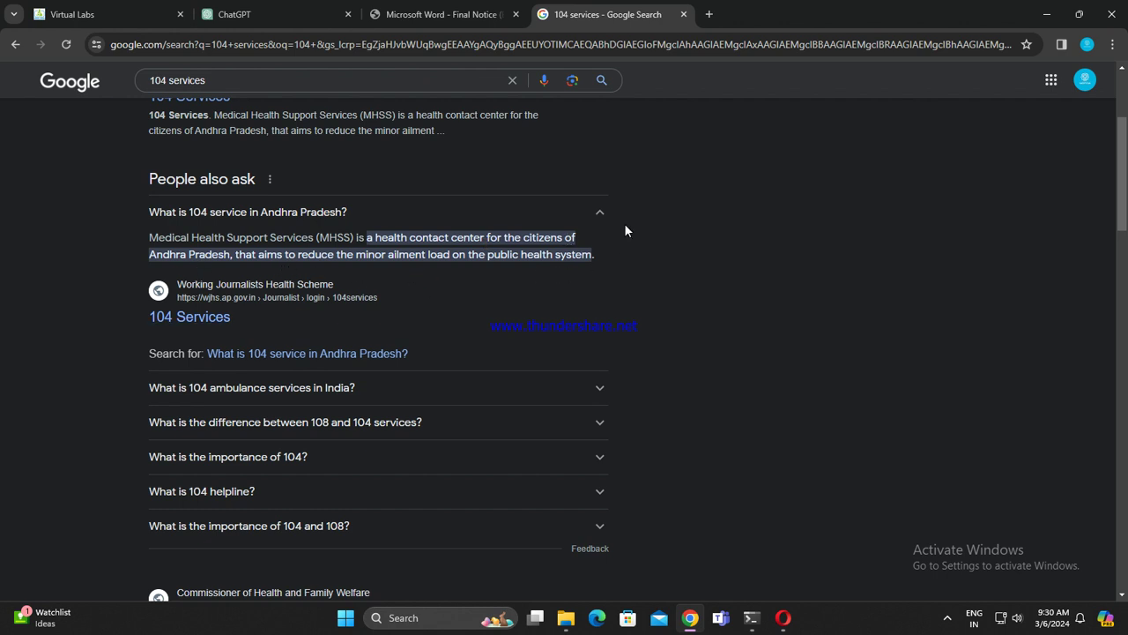
# Step: Close the search tab, send JORHAT, type KARGIL, and select KOCHI in the PDF table
pyautogui.click(685, 15)
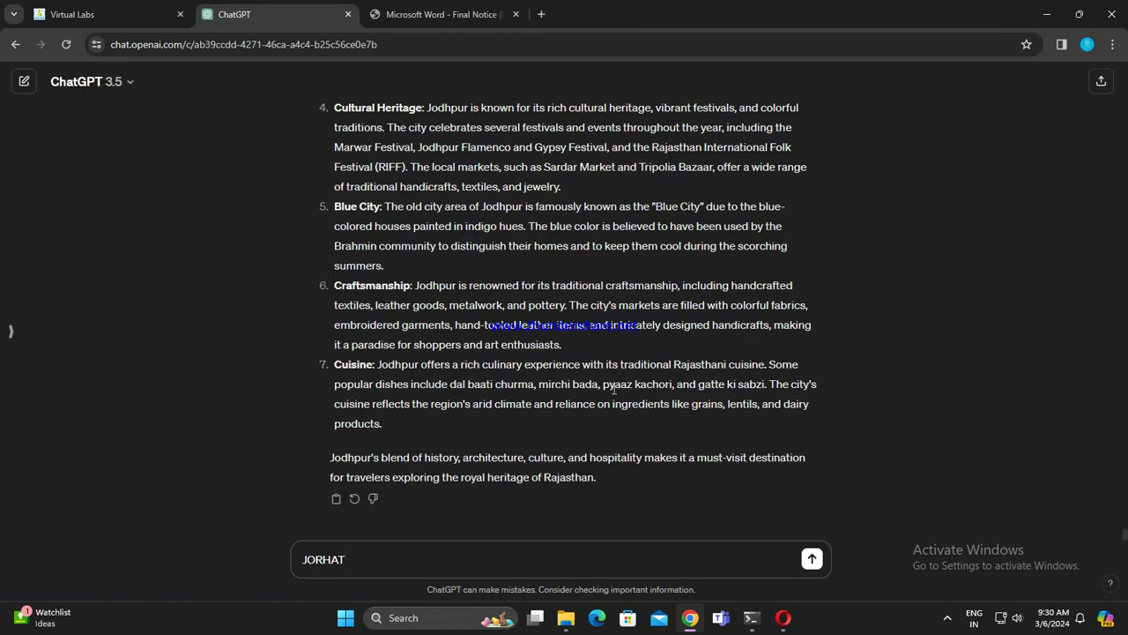
pyautogui.press('Return')
pyautogui.write('KARGIL')
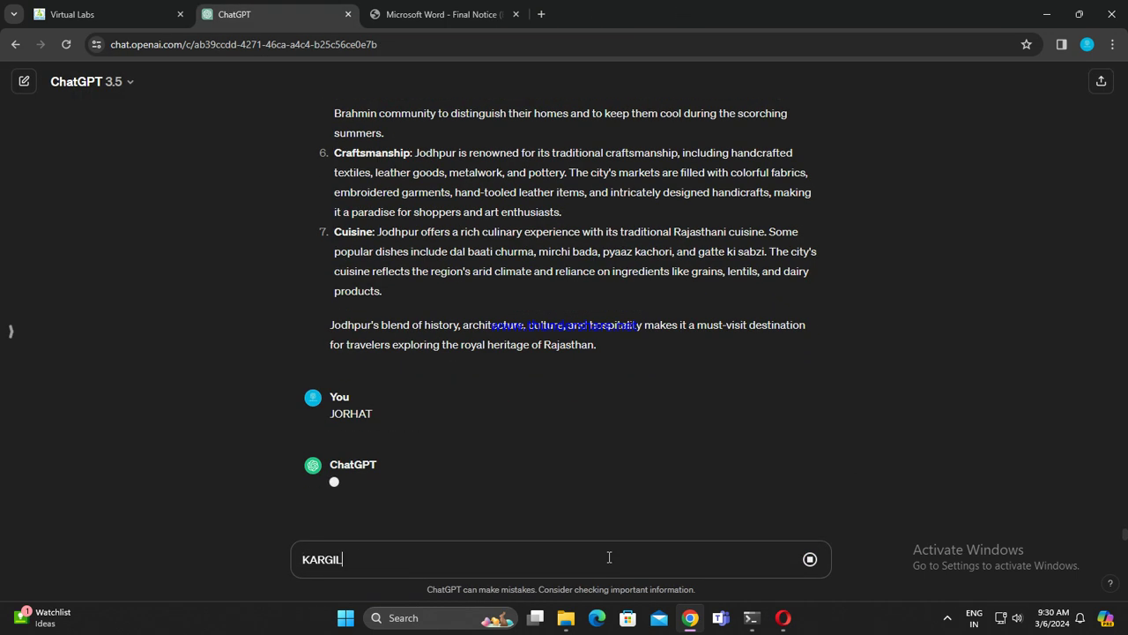
pyautogui.click(441, 14)
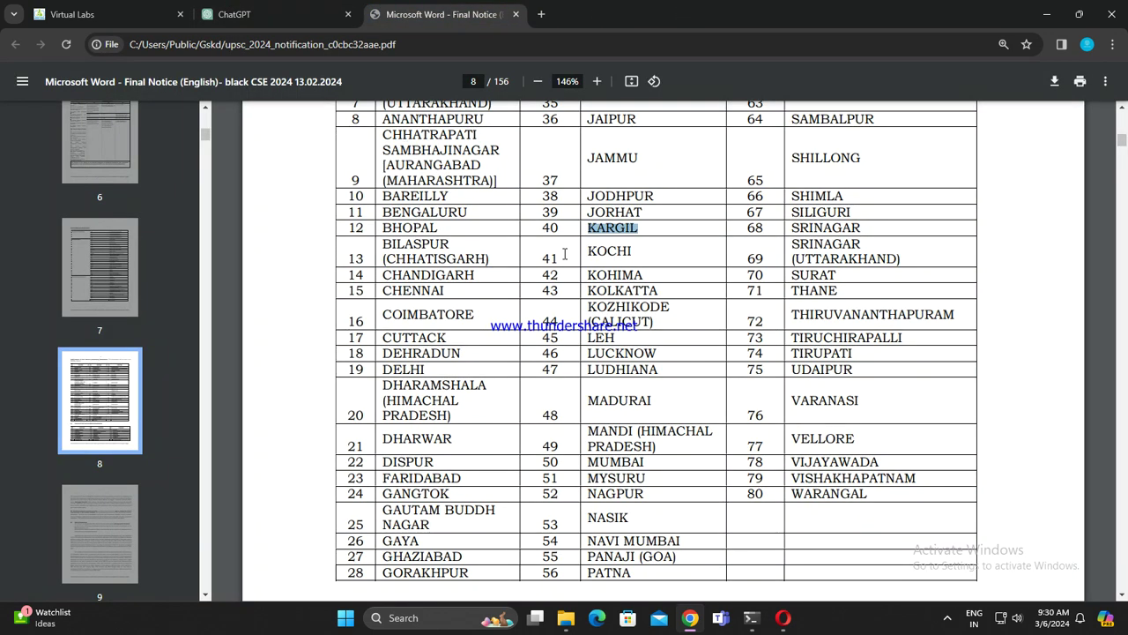
pyautogui.scroll(-2, 612, 234)
pyautogui.scroll(2, 612, 234)
pyautogui.moveTo(584, 182); pyautogui.dragTo(638, 183)
pyautogui.click(313, 7)
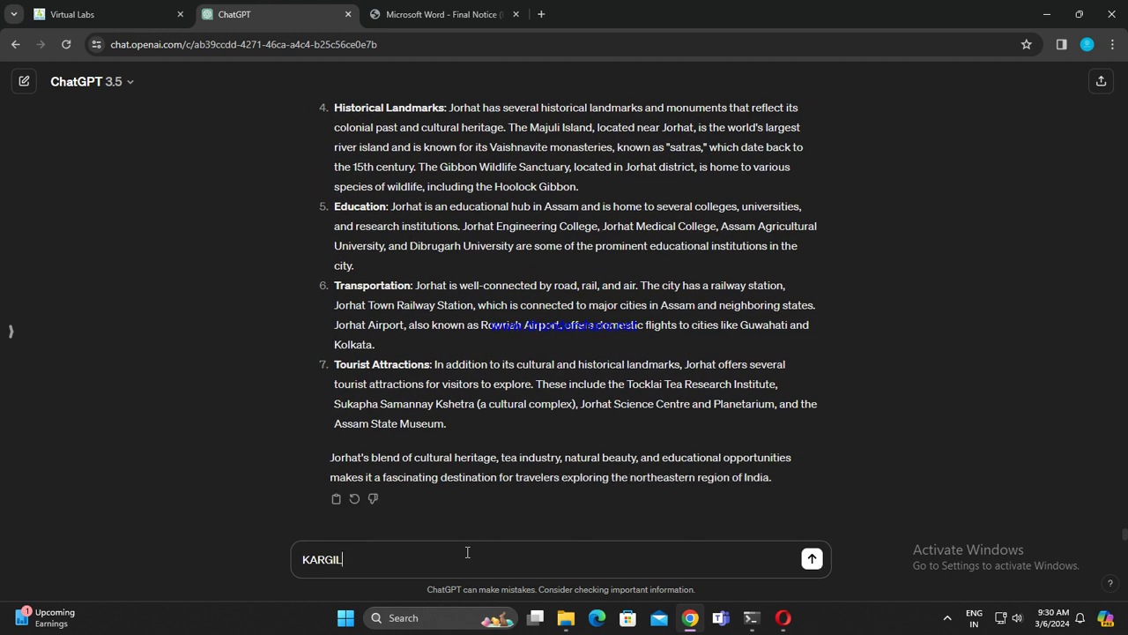
# Step: Send KARGIL, type KOCHI next, and select KOHIMA in the PDF table
pyautogui.press('Return')
pyautogui.write('KOCHI')
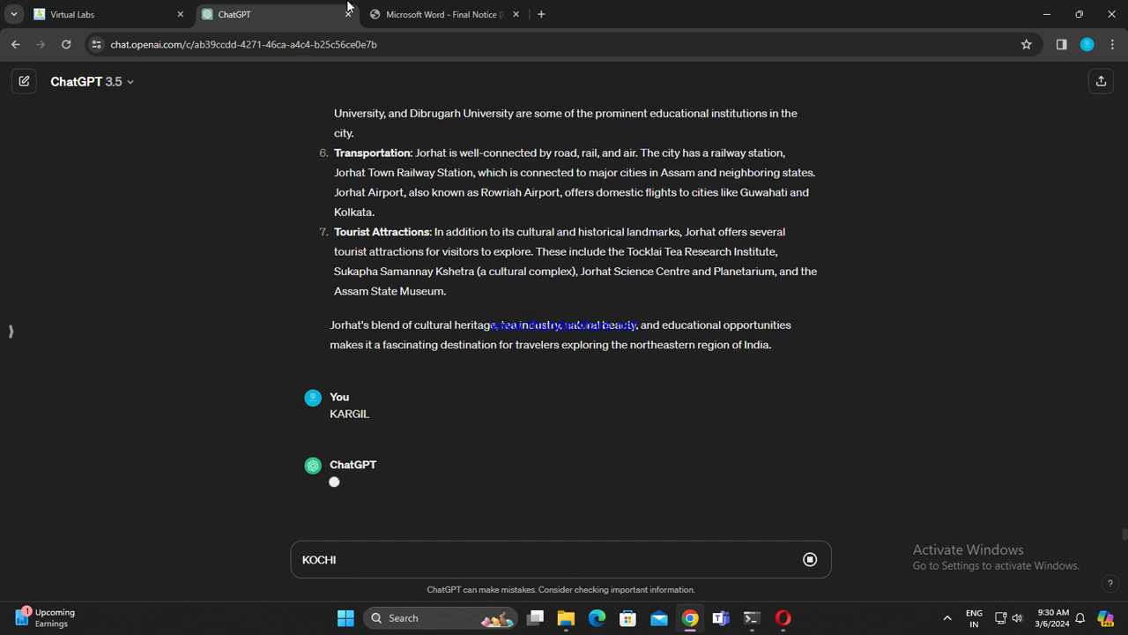
pyautogui.click(441, 14)
pyautogui.moveTo(583, 204); pyautogui.dragTo(645, 204)
pyautogui.hotkey('ctrl', 'c')
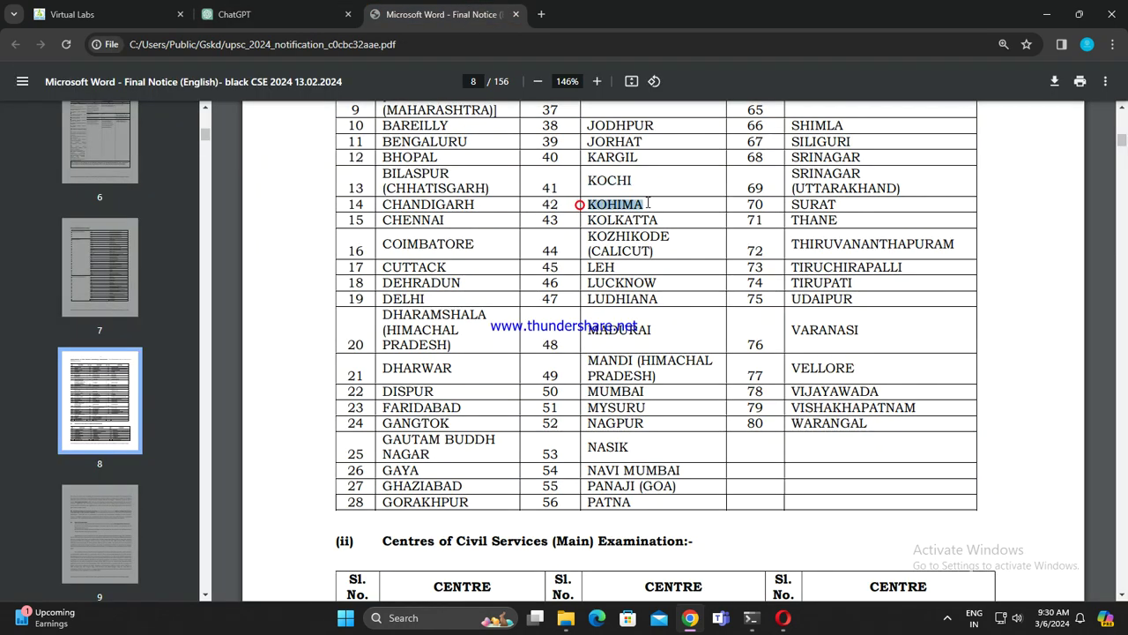
pyautogui.click(265, 15)
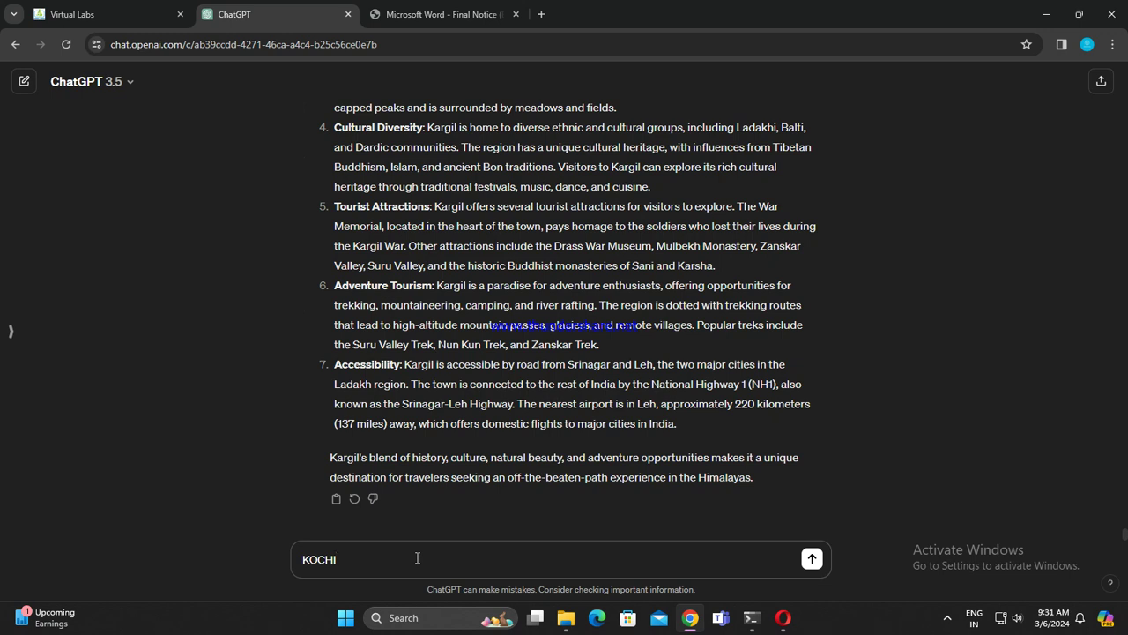
# Step: Send KOCHI to ChatGPT, queue KOHIMA, and select KOLKATTA in the PDF centres table
pyautogui.press('Return')
pyautogui.hotkey('ctrl', 'v')
pyautogui.click(441, 14)
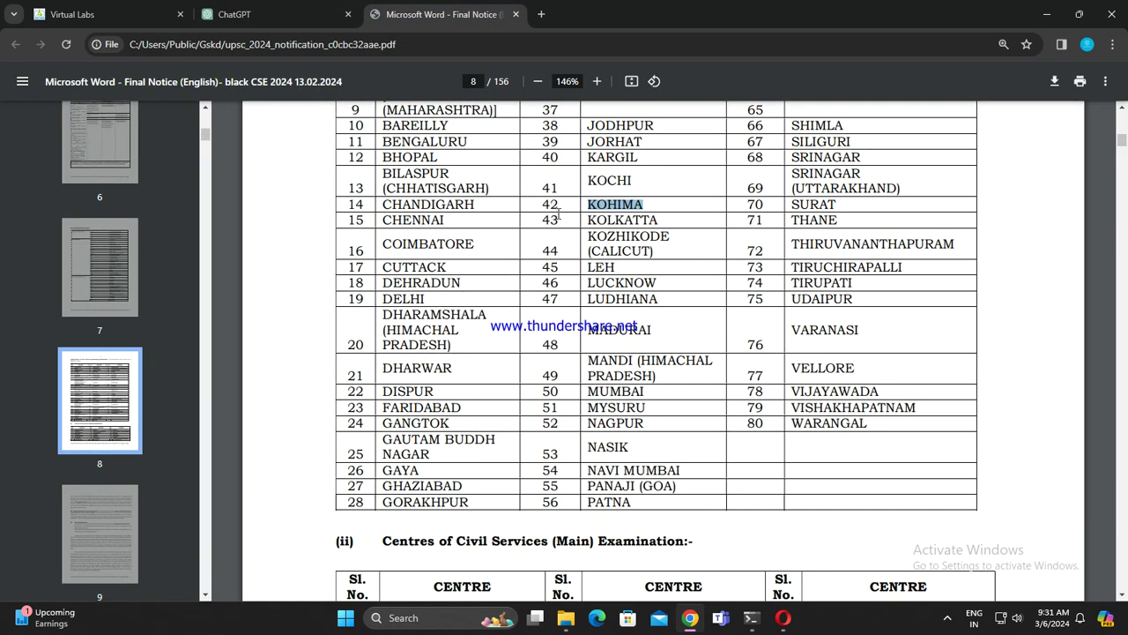
pyautogui.moveTo(583, 219); pyautogui.dragTo(680, 211)
pyautogui.hotkey('ctrl', 'c')
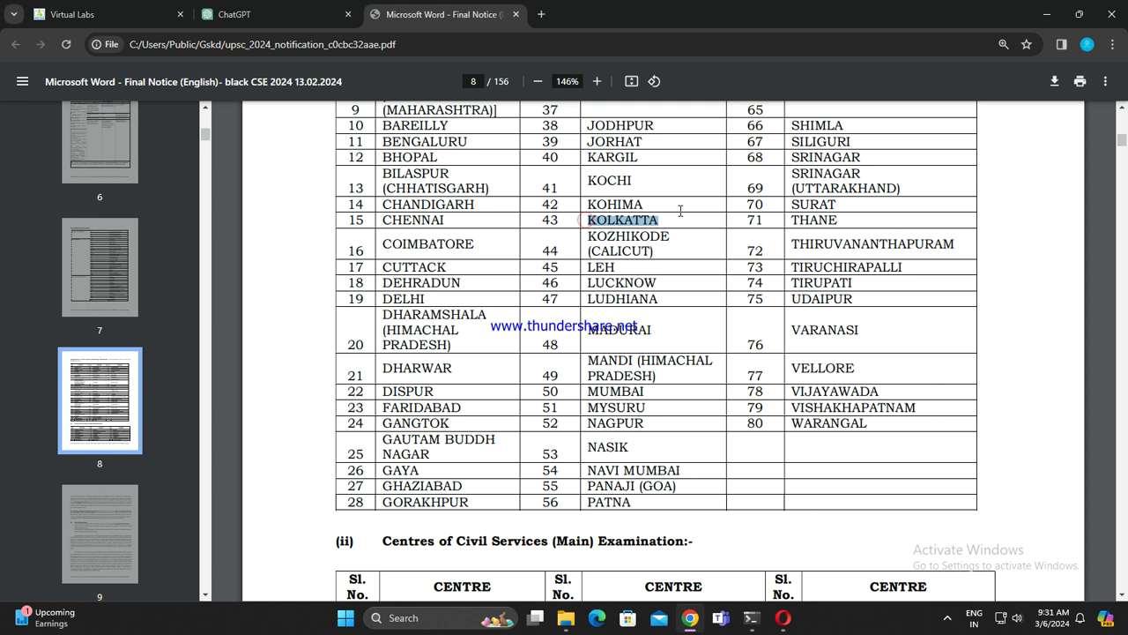
pyautogui.click(264, 14)
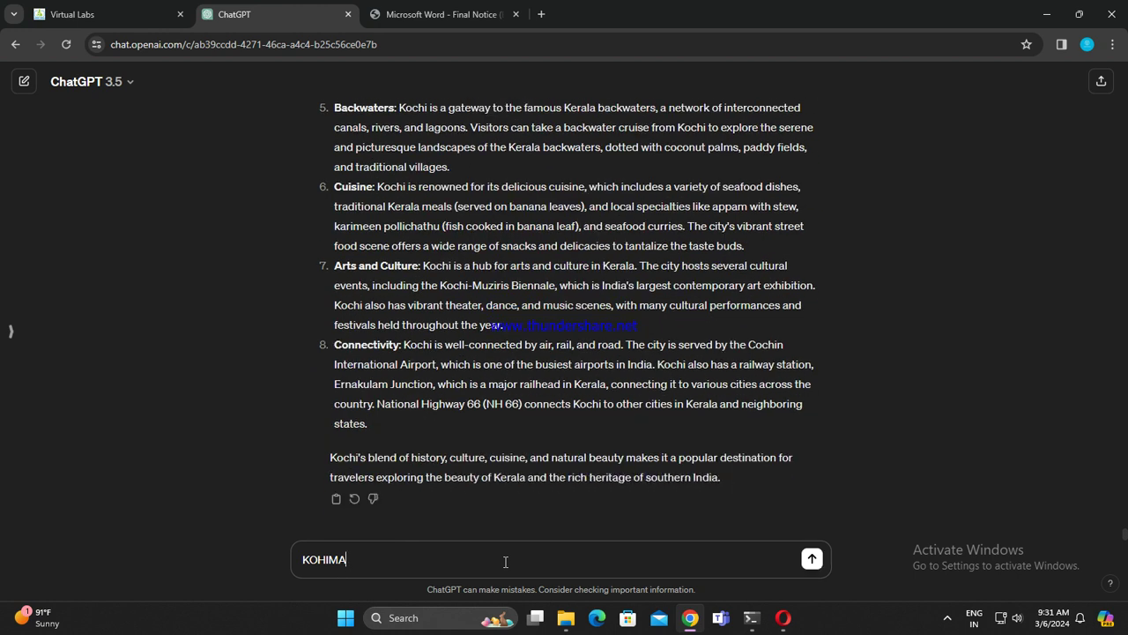
# Step: Send KOHIMA and then KOLKATTA, with KOZHIKODE (CALICUT) copied from the table and pasted next
pyautogui.press('Return')
pyautogui.hotkey('ctrl', 'v')
pyautogui.click(445, 14)
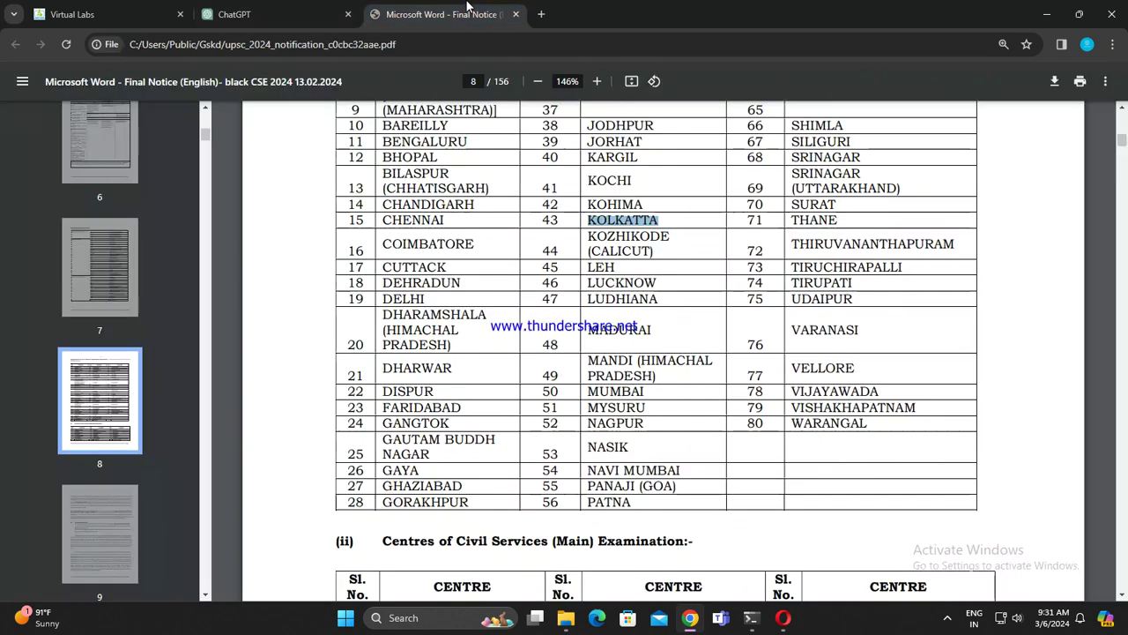
pyautogui.moveTo(586, 236); pyautogui.dragTo(656, 254)
pyautogui.hotkey('ctrl', 'c')
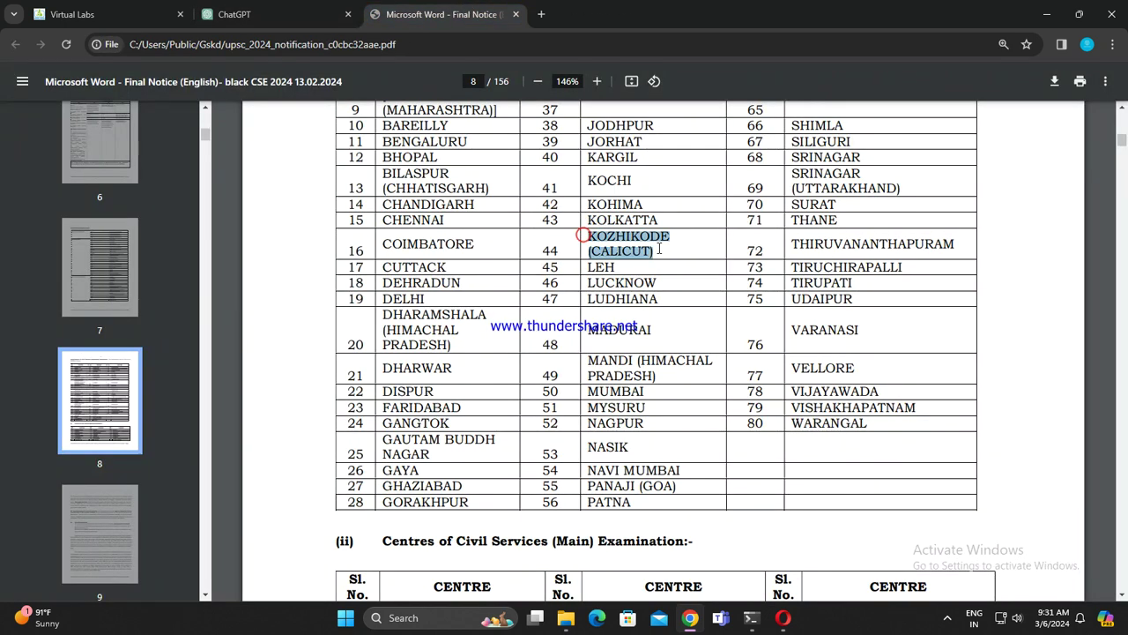
pyautogui.click(265, 14)
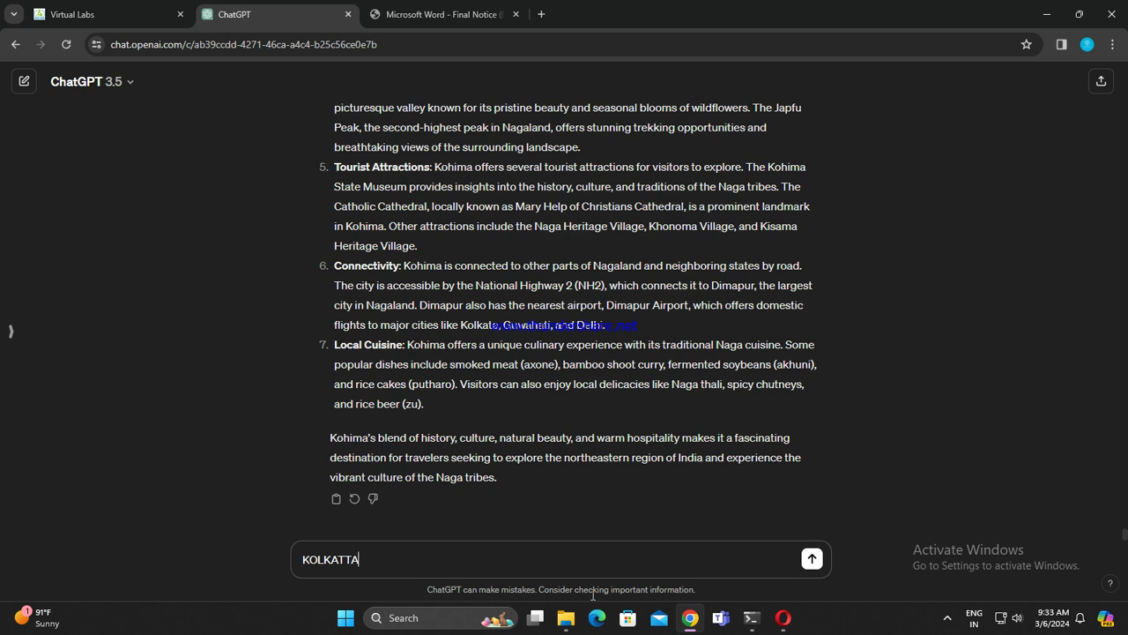
pyautogui.press('Return')
pyautogui.hotkey('ctrl', 'v')
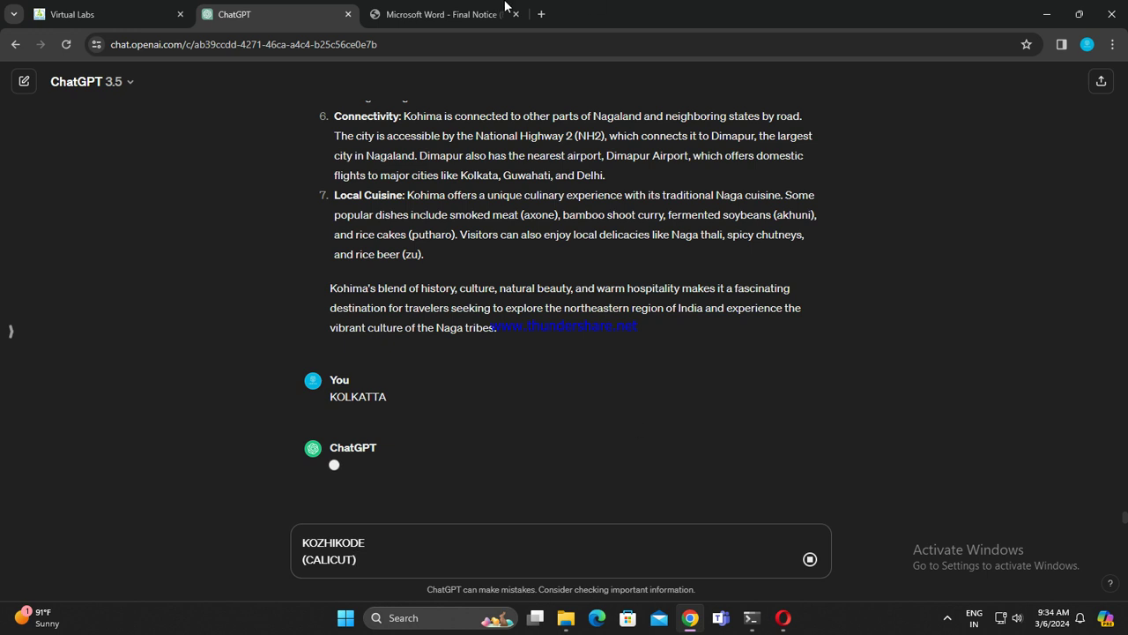
# Step: Select LEH in the PDF table, then send KOZHIKODE (CALICUT) and paste LEH as the next city
pyautogui.click(494, 10)
pyautogui.click(586, 270)
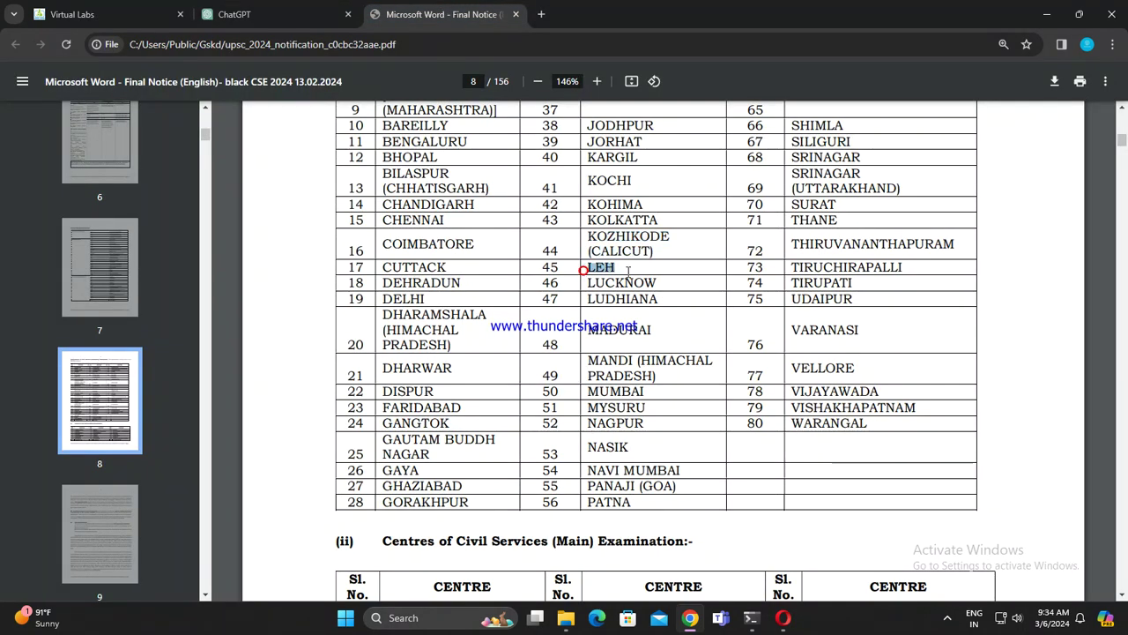
pyautogui.click(298, 15)
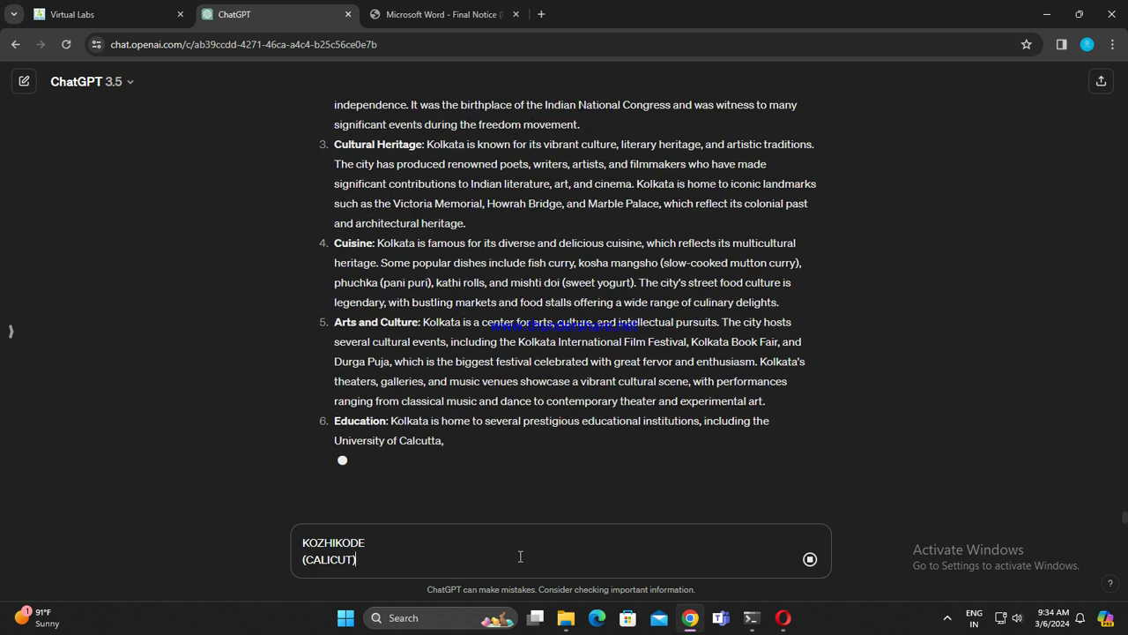
pyautogui.scroll(3, 508, 194)
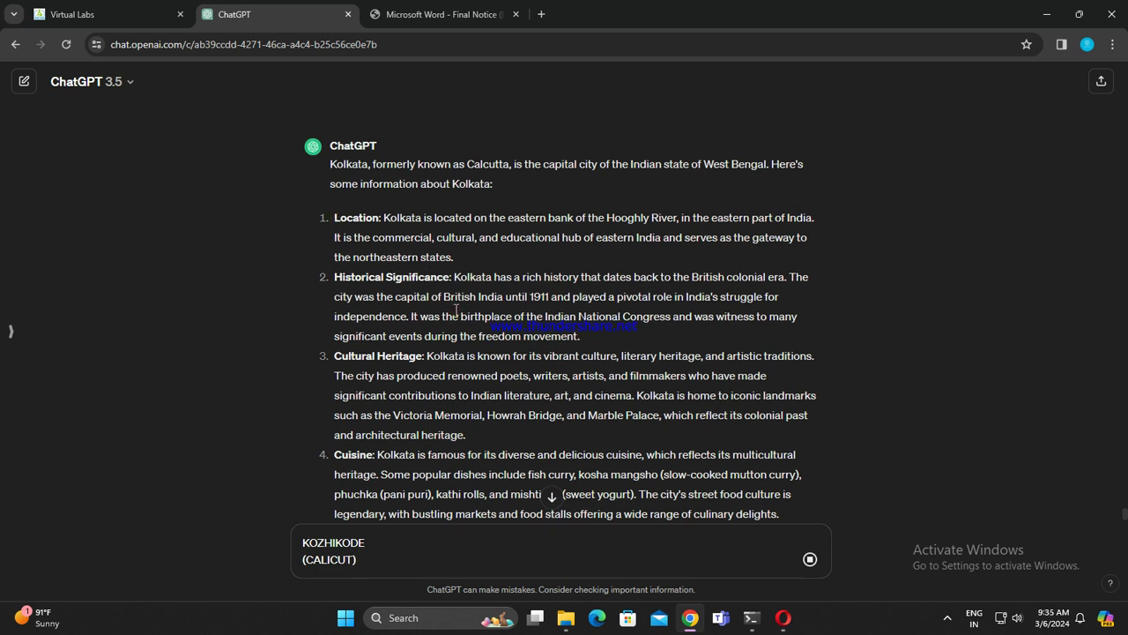
pyautogui.scroll(-3, 455, 311)
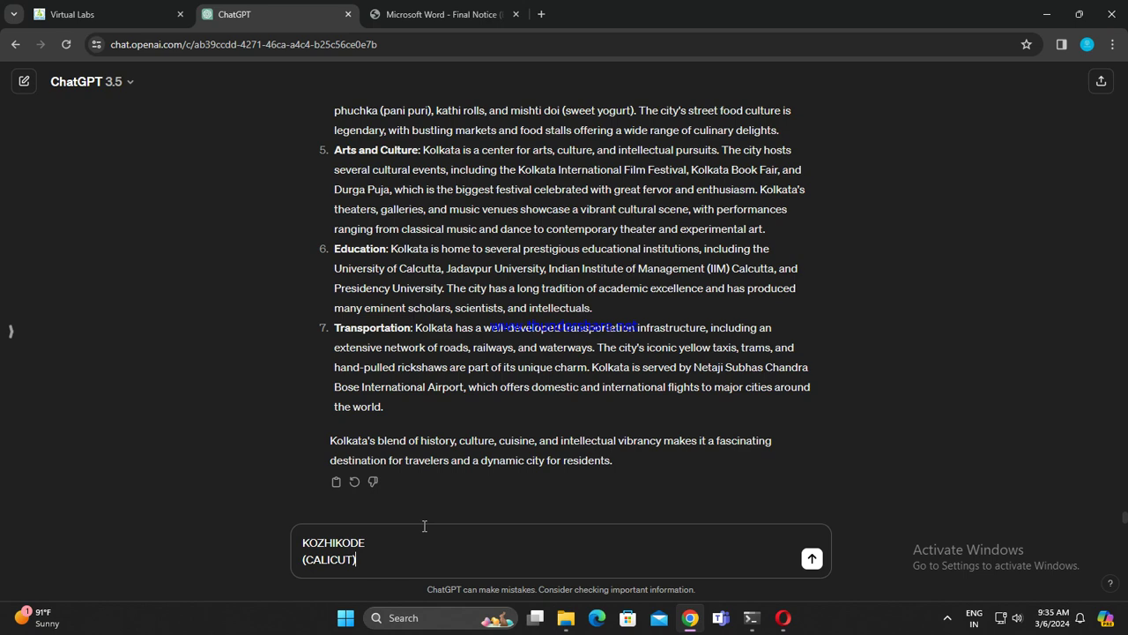
pyautogui.press('Return')
pyautogui.write('LEH')
# Step: Select LUCKNOW below LEH in the page-8 centres table and return to the ChatGPT conversation
pyautogui.click(441, 14)
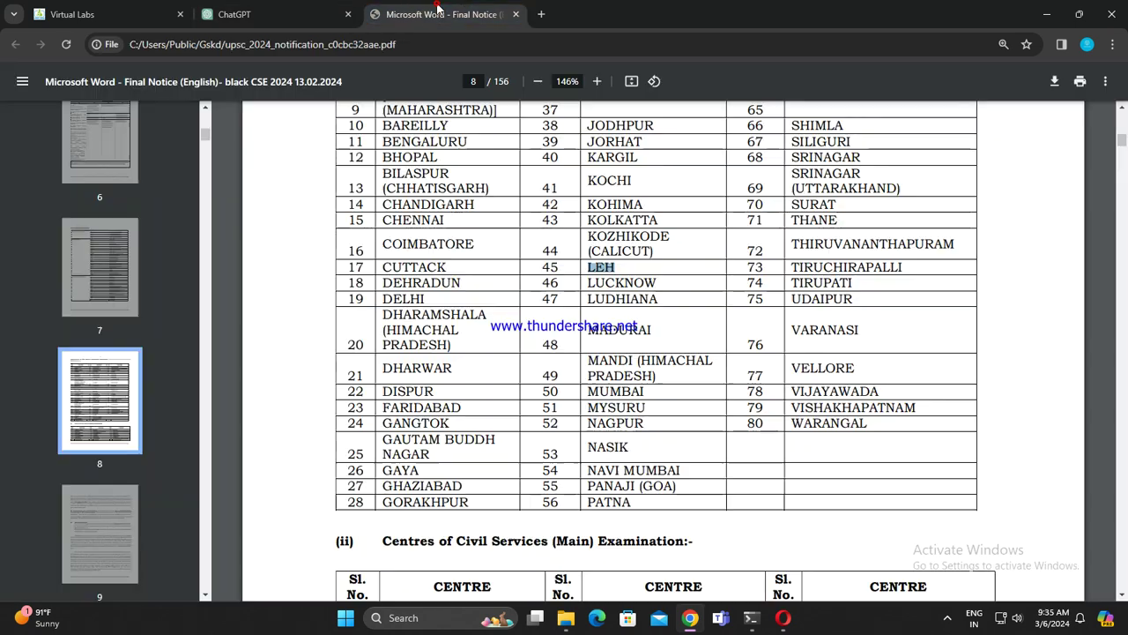
pyautogui.scroll(-9, 571, 370)
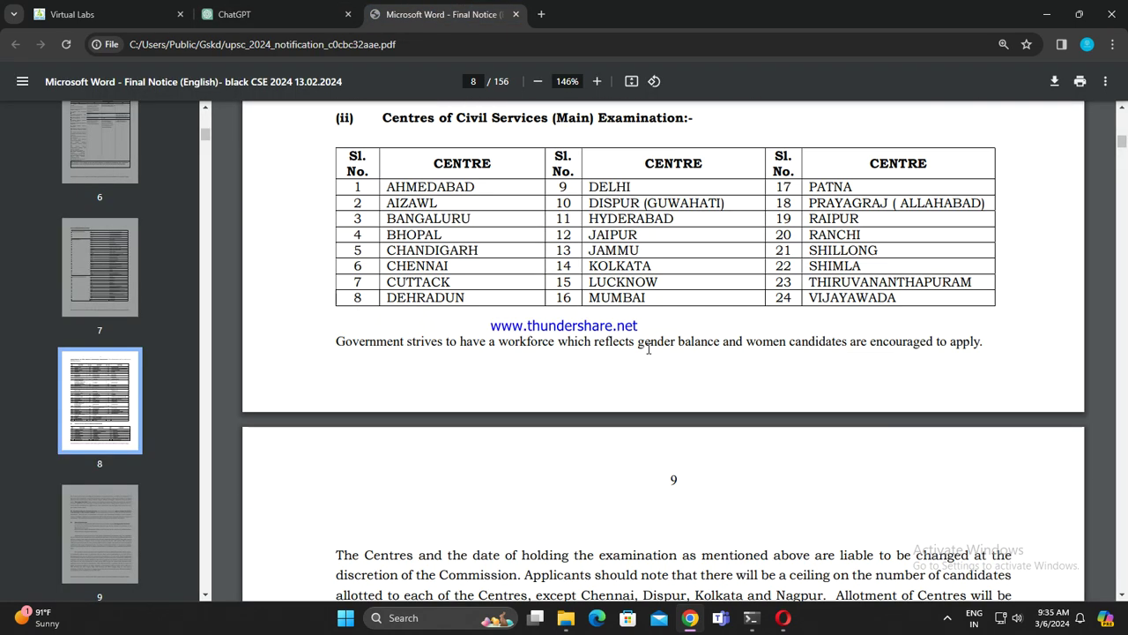
pyautogui.scroll(-1, 650, 352)
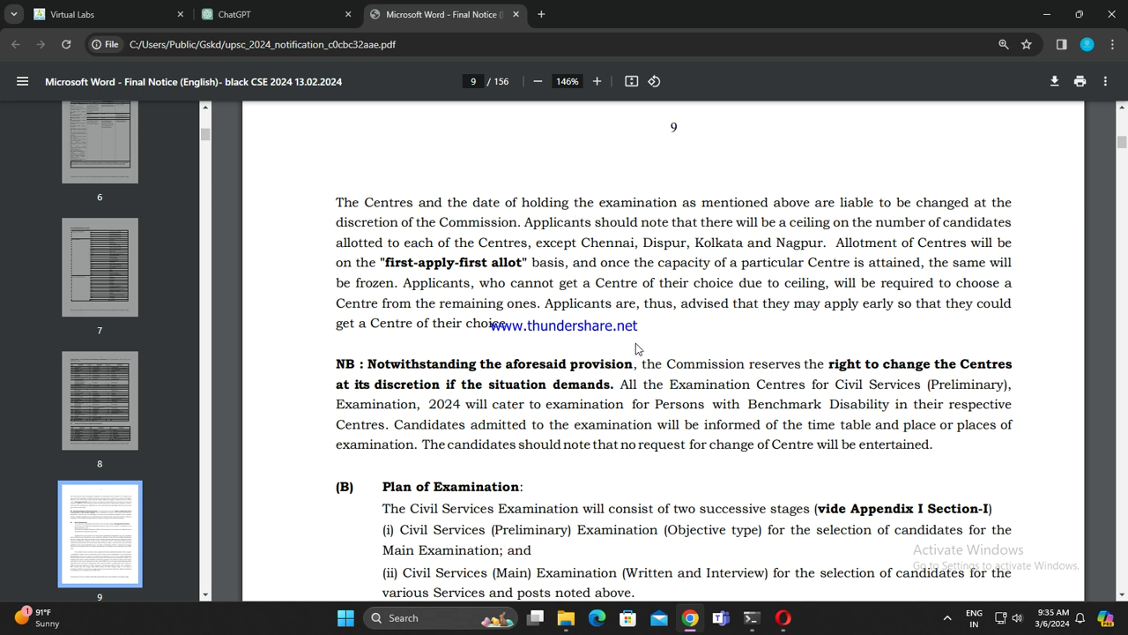
pyautogui.click(129, 9)
pyautogui.click(421, 11)
pyautogui.scroll(8, 864, 333)
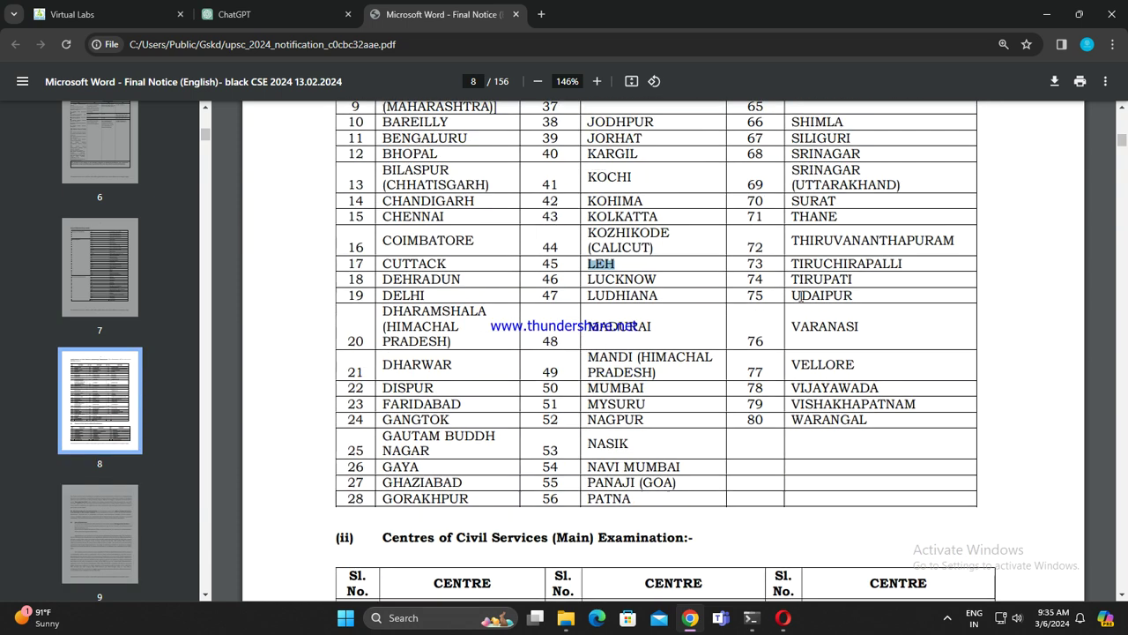
pyautogui.moveTo(585, 282); pyautogui.dragTo(657, 283)
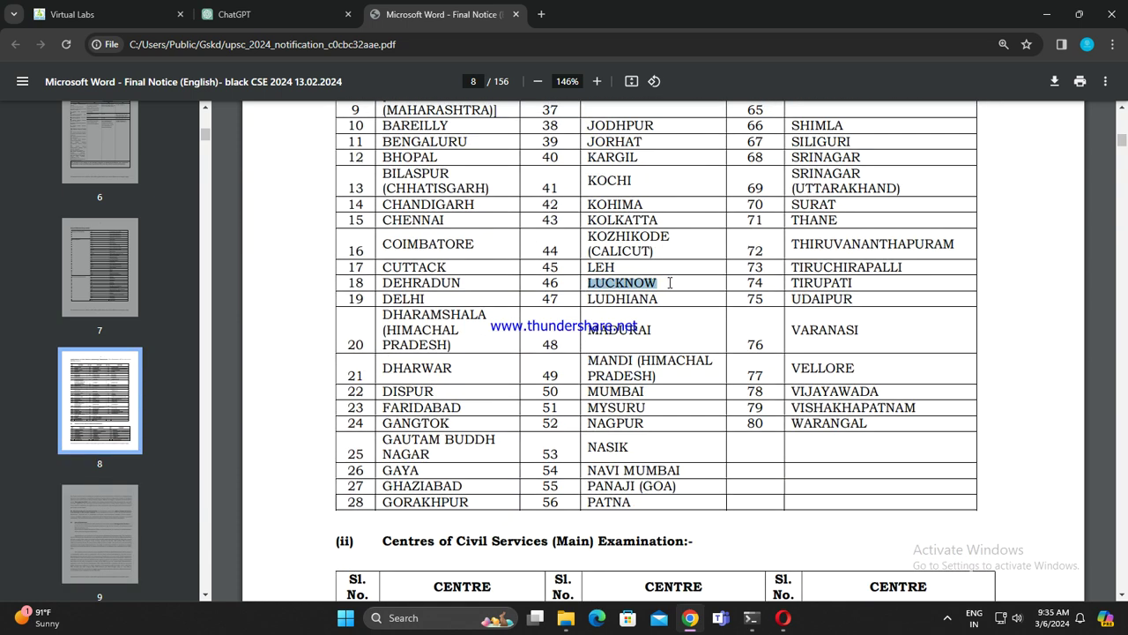
pyautogui.click(270, 7)
pyautogui.scroll(3, 464, 434)
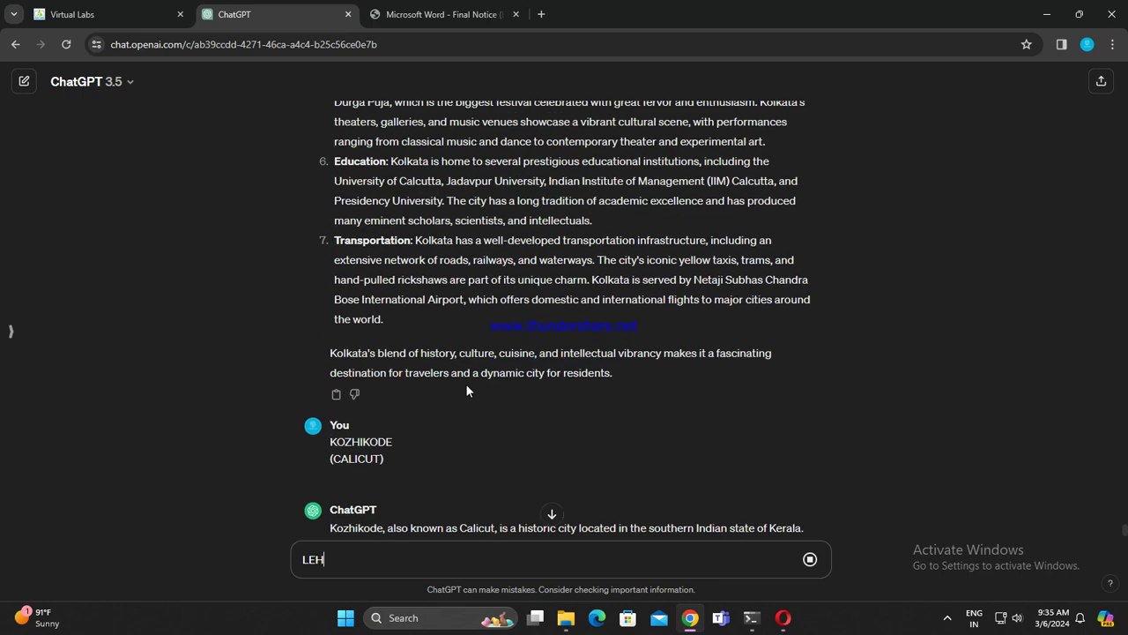
# Step: Glance at the Virtual Labs n-grams assignment, then follow the Kozhikode reply until it completes
pyautogui.click(153, 9)
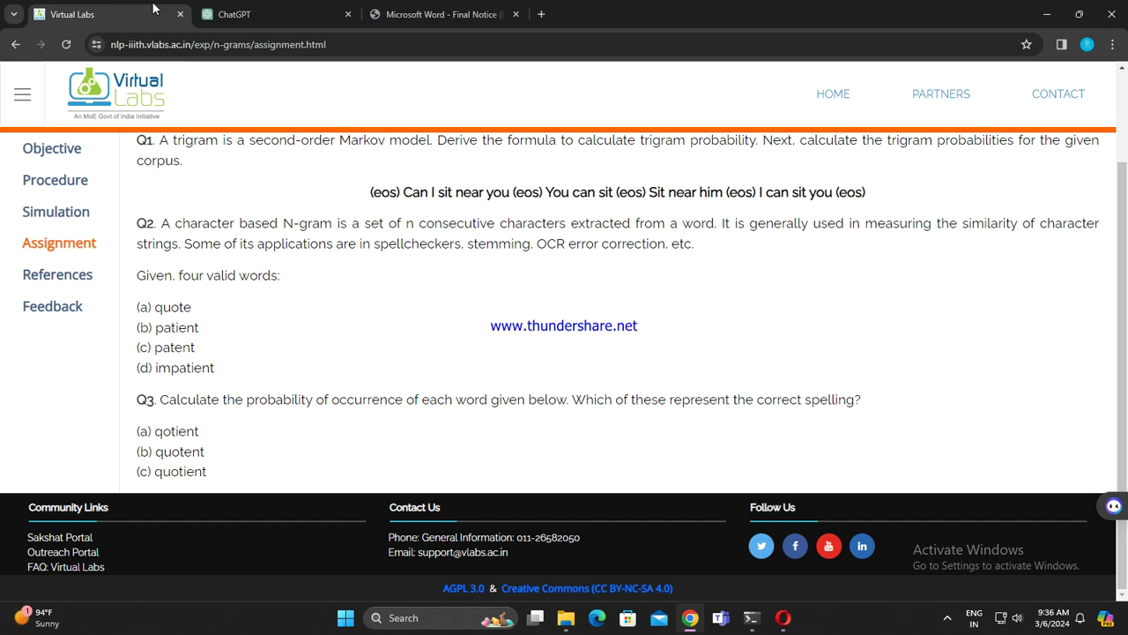
pyautogui.click(234, 14)
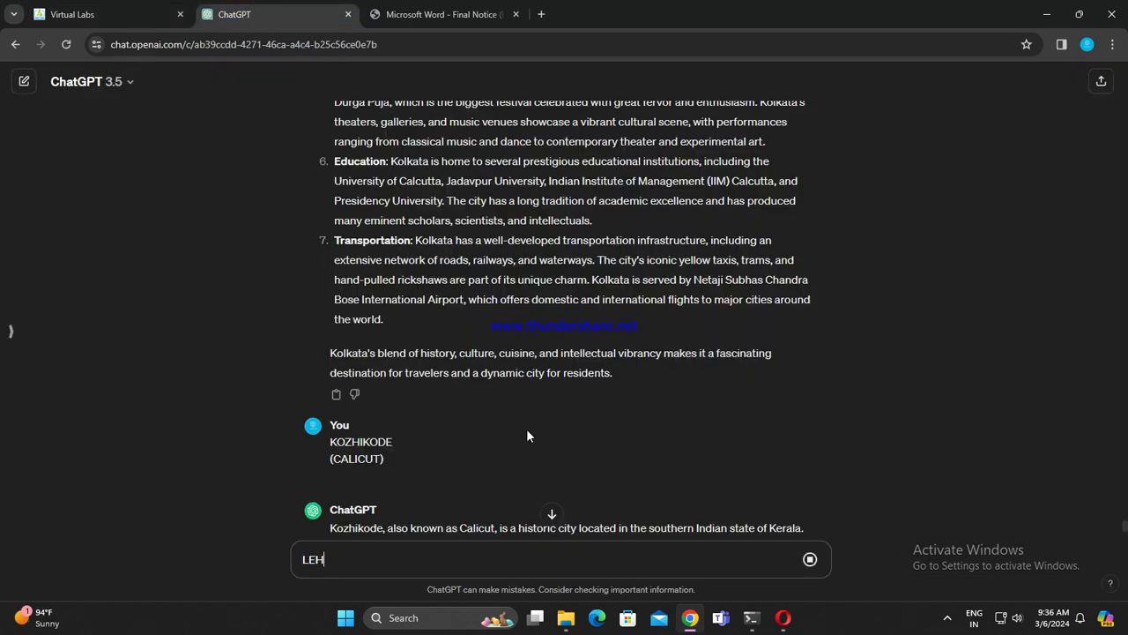
pyautogui.scroll(2, 652, 440)
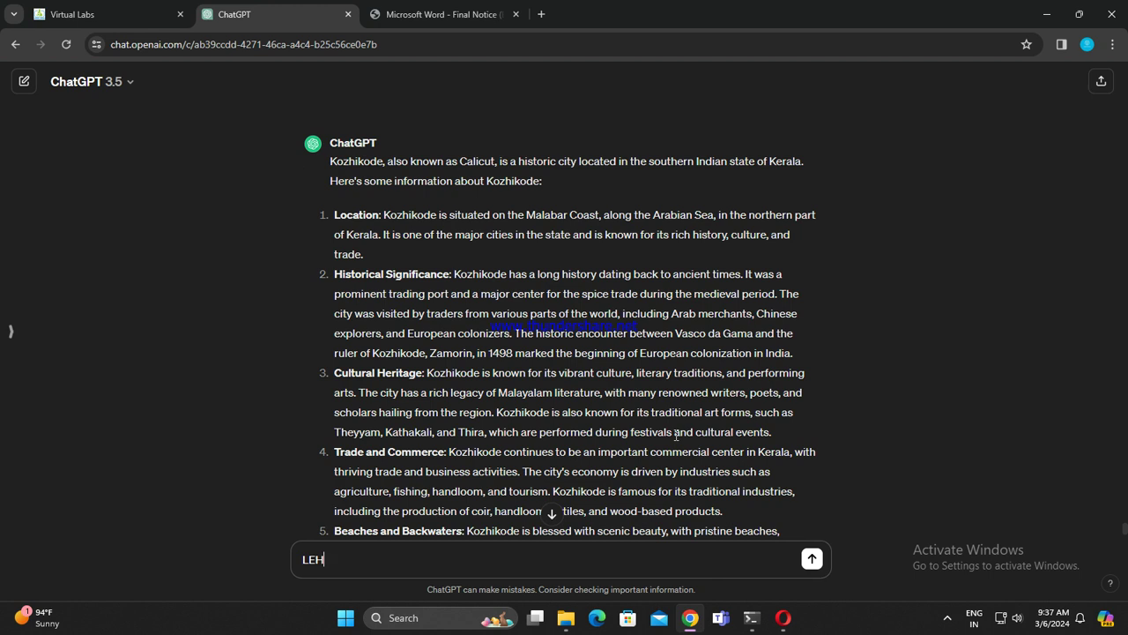
pyautogui.scroll(-5, 646, 382)
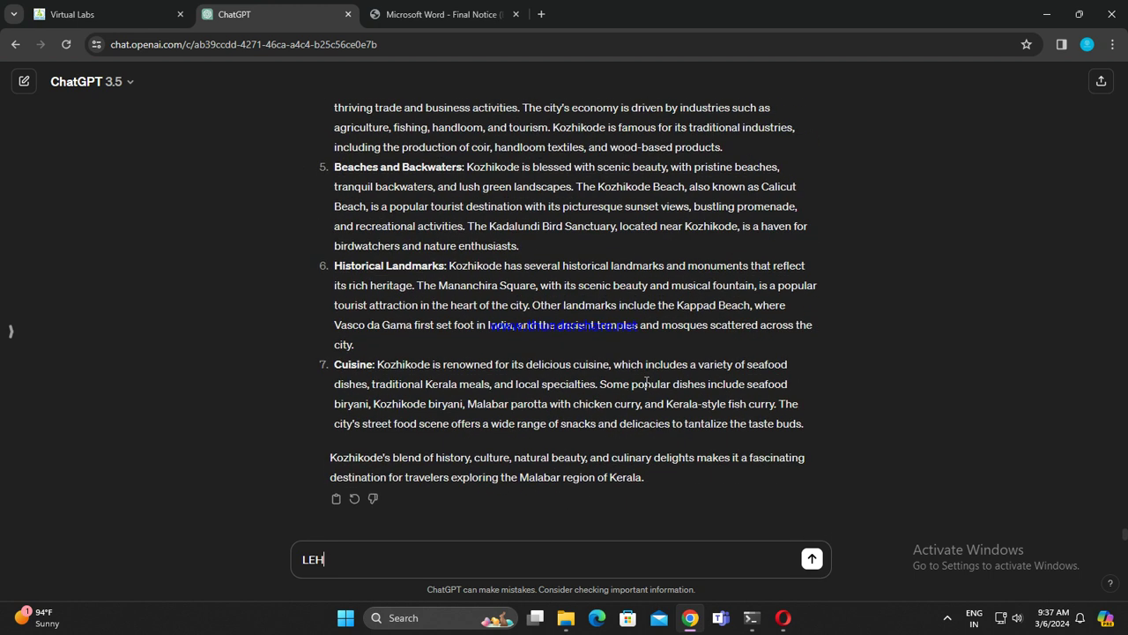
# Step: Send LEH, then send LUCKNOW once the Leh overview has finished
pyautogui.press('Return')
pyautogui.write('LUCKNOW')
pyautogui.scroll(3, 642, 380)
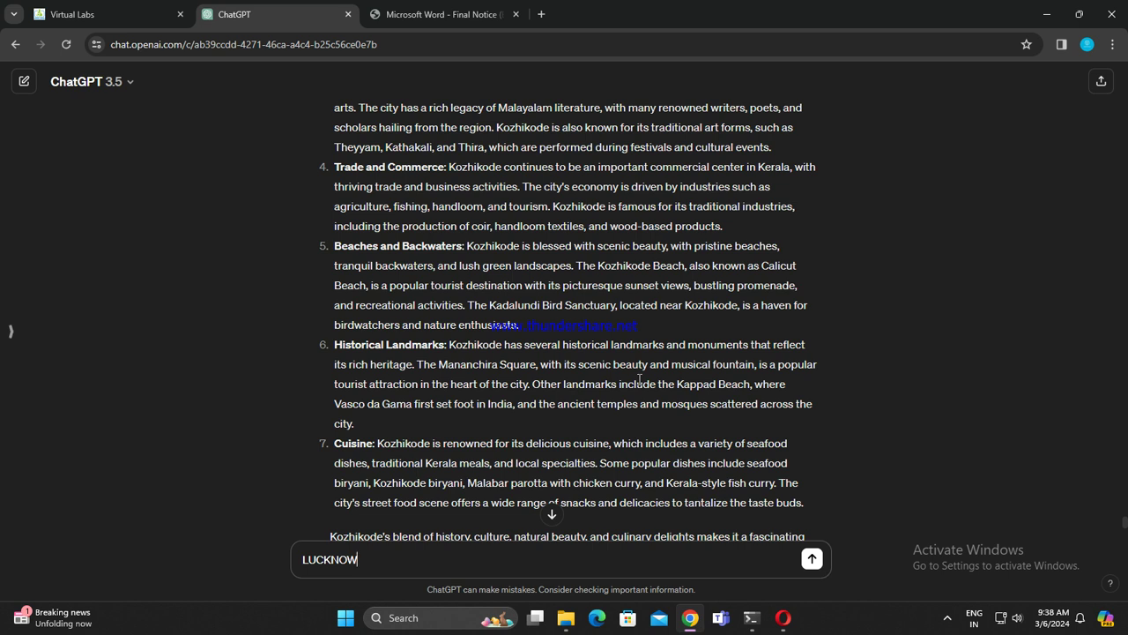
pyautogui.scroll(-10, 639, 379)
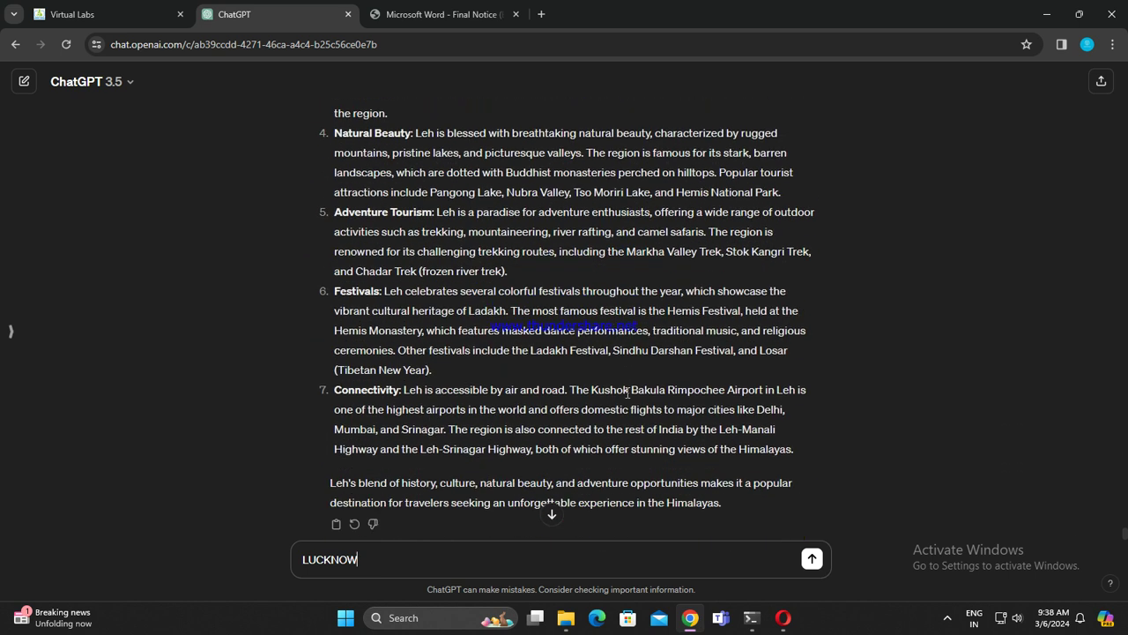
pyautogui.press('Return')
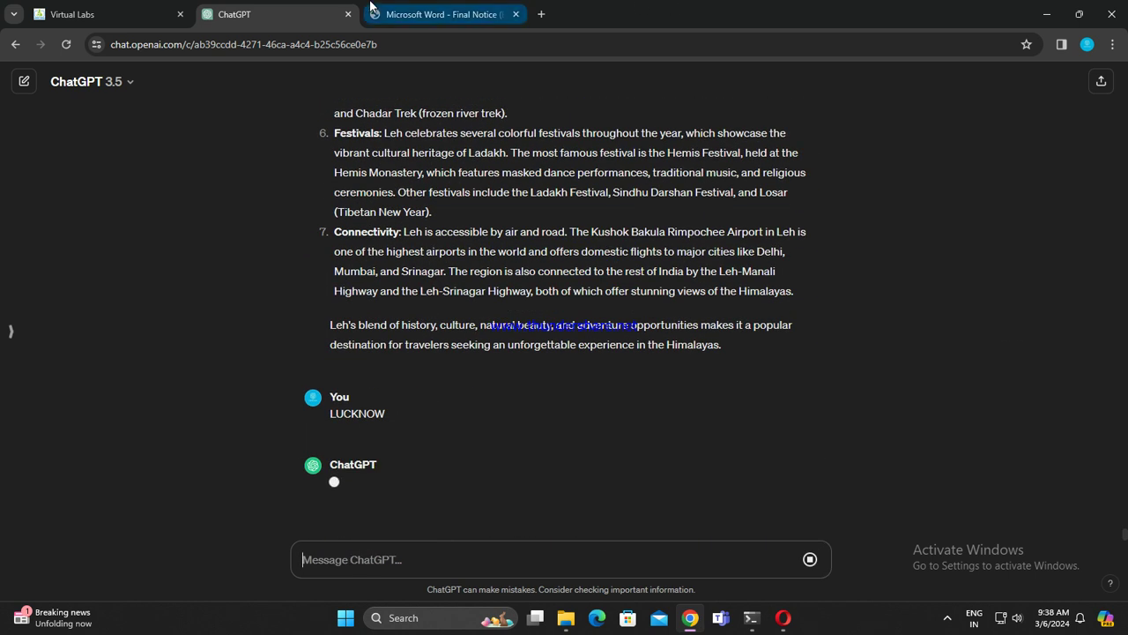
# Step: Copy LUDHIANA from the centres table into the ChatGPT message box
pyautogui.click(440, 15)
pyautogui.doubleClick(591, 300)
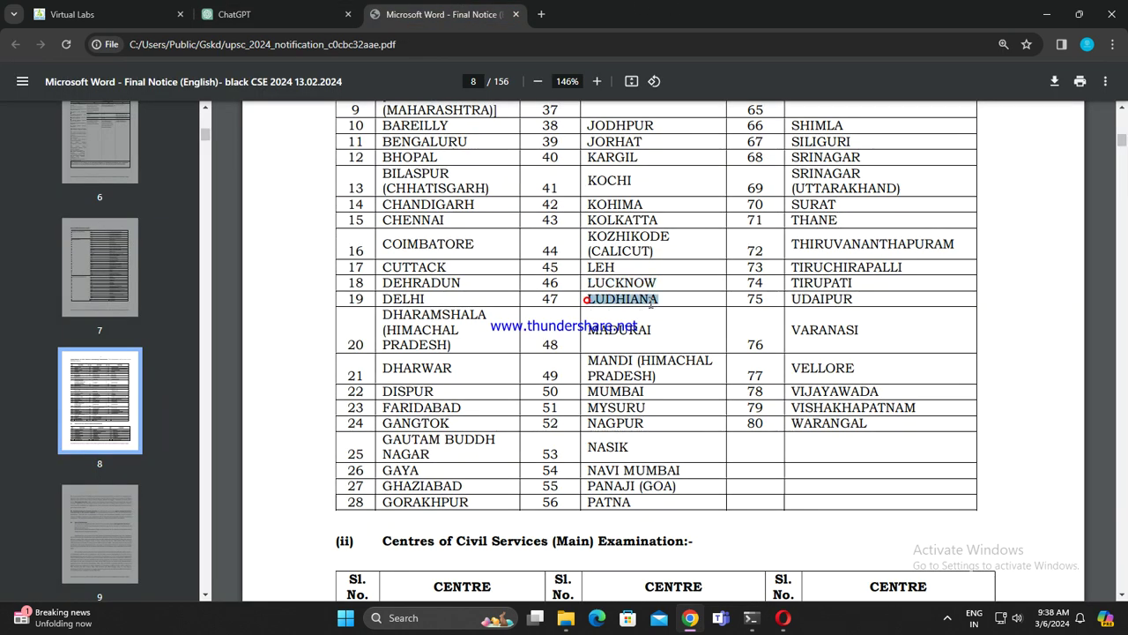
pyautogui.hotkey('ctrl', 'c')
pyautogui.click(259, 13)
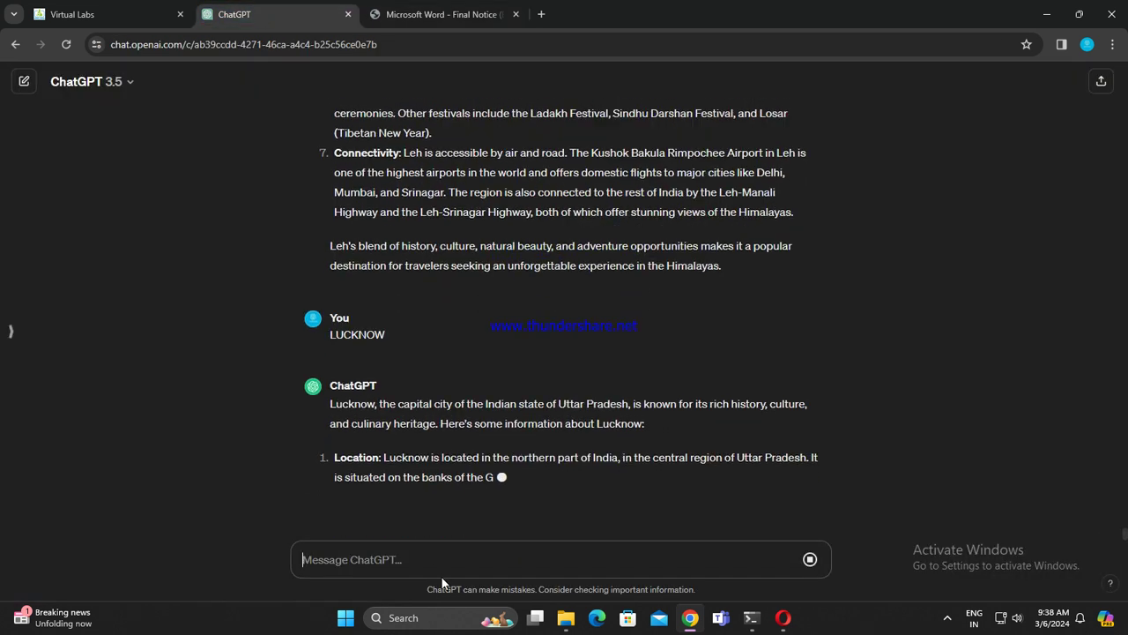
pyautogui.hotkey('ctrl', 'v')
# Step: Select MADURAI in the PDF table and bring up the Virtual Labs n-grams assignment
pyautogui.click(434, 9)
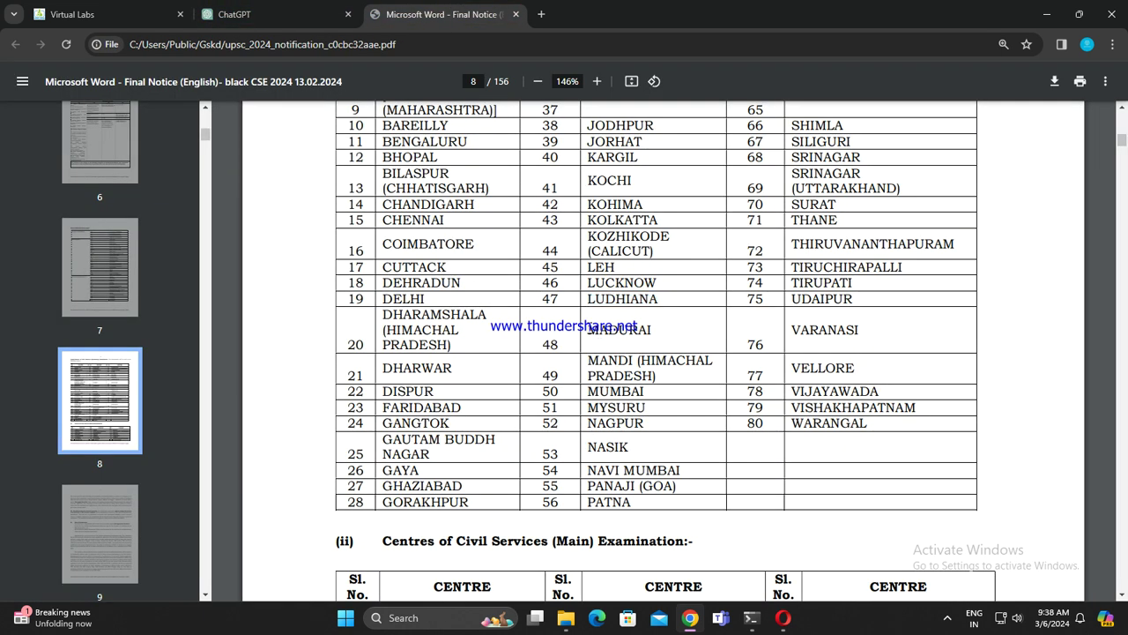
pyautogui.moveTo(585, 330); pyautogui.dragTo(654, 333)
pyautogui.hotkey('ctrl', '1')
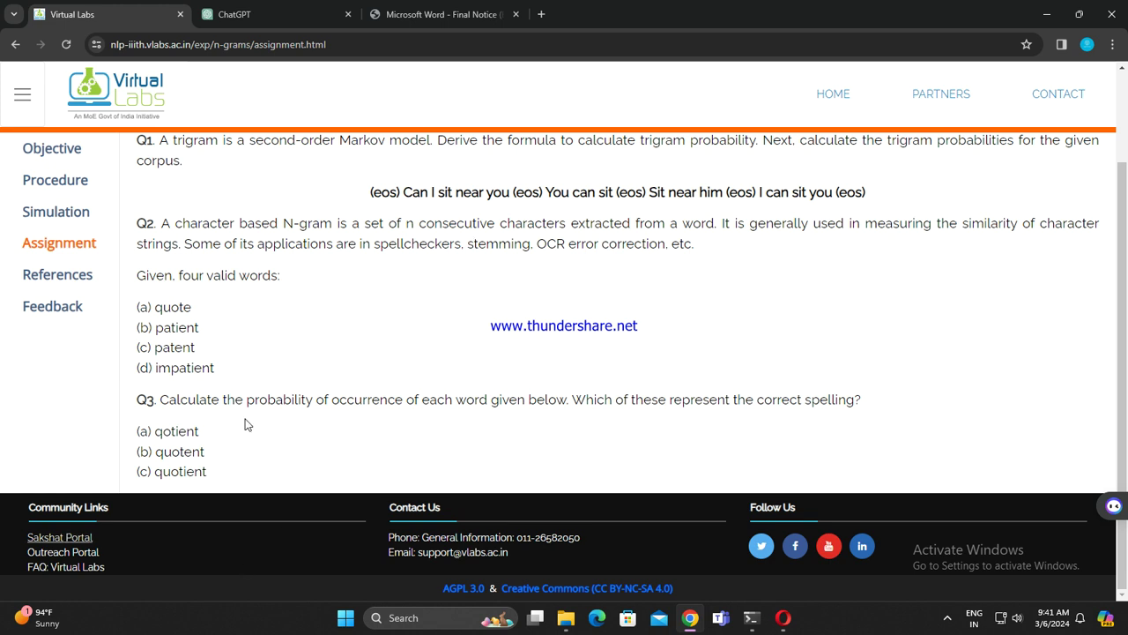
# Step: Send LUDHIANA, then select MANDI (HIMACHAL PRADESH) and MUMBAI in the PDF centres table
pyautogui.click(264, 14)
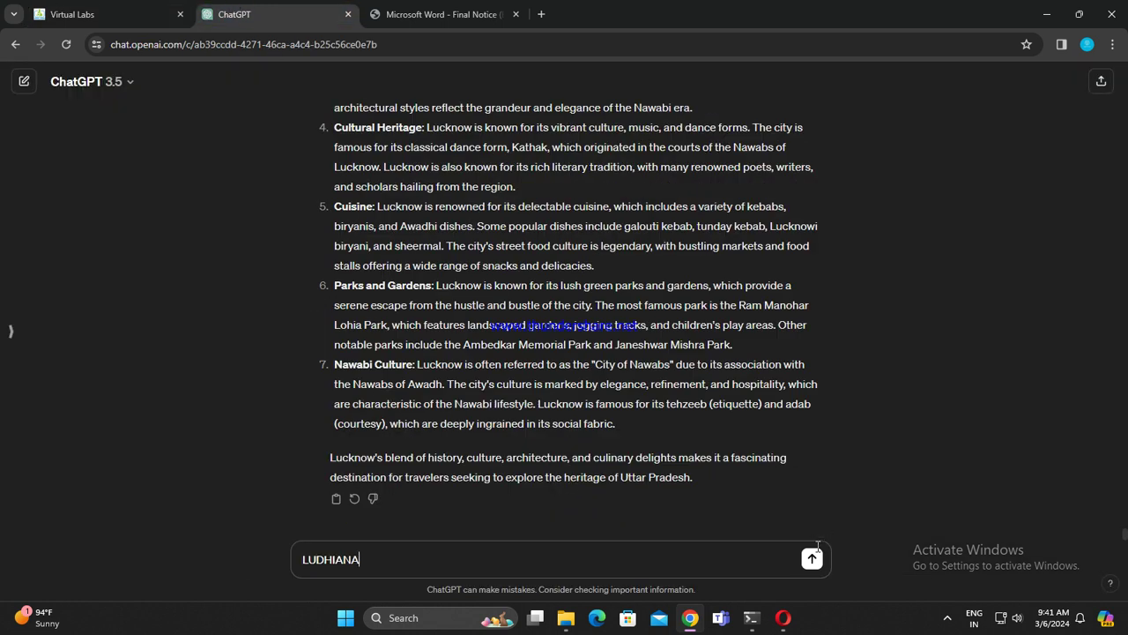
pyautogui.press('Return')
pyautogui.click(527, 14)
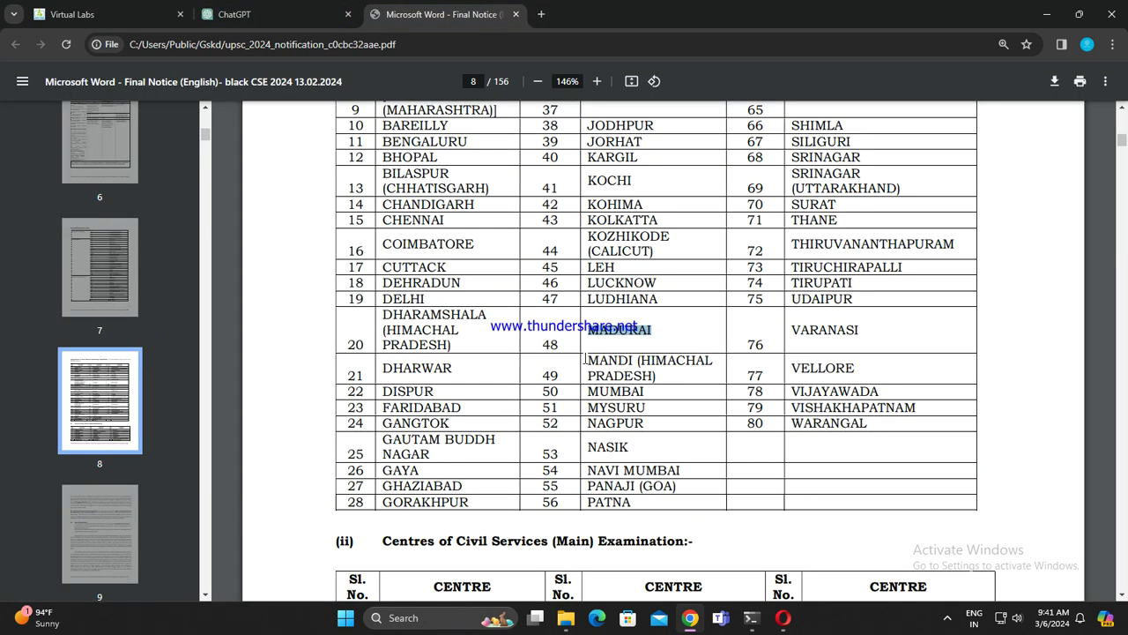
pyautogui.moveTo(586, 360); pyautogui.dragTo(676, 376)
pyautogui.moveTo(572, 374); pyautogui.dragTo(663, 377)
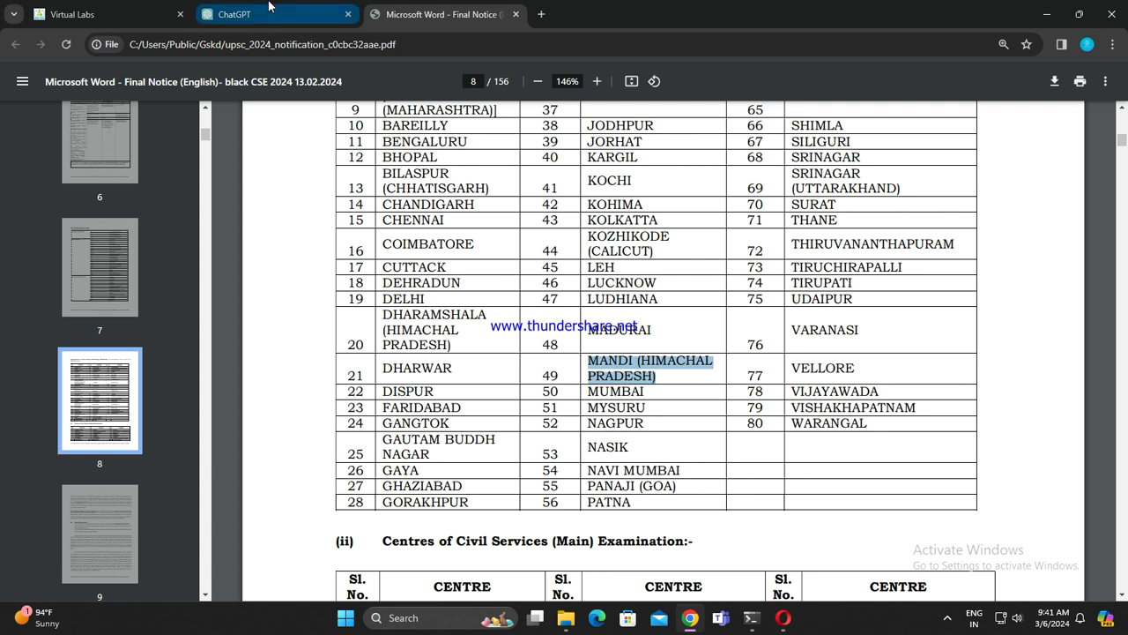
pyautogui.click(264, 14)
pyautogui.hotkey('ctrl', 'Tab')
pyautogui.moveTo(583, 393); pyautogui.dragTo(646, 393)
pyautogui.hotkey('ctrl', 'Tab')
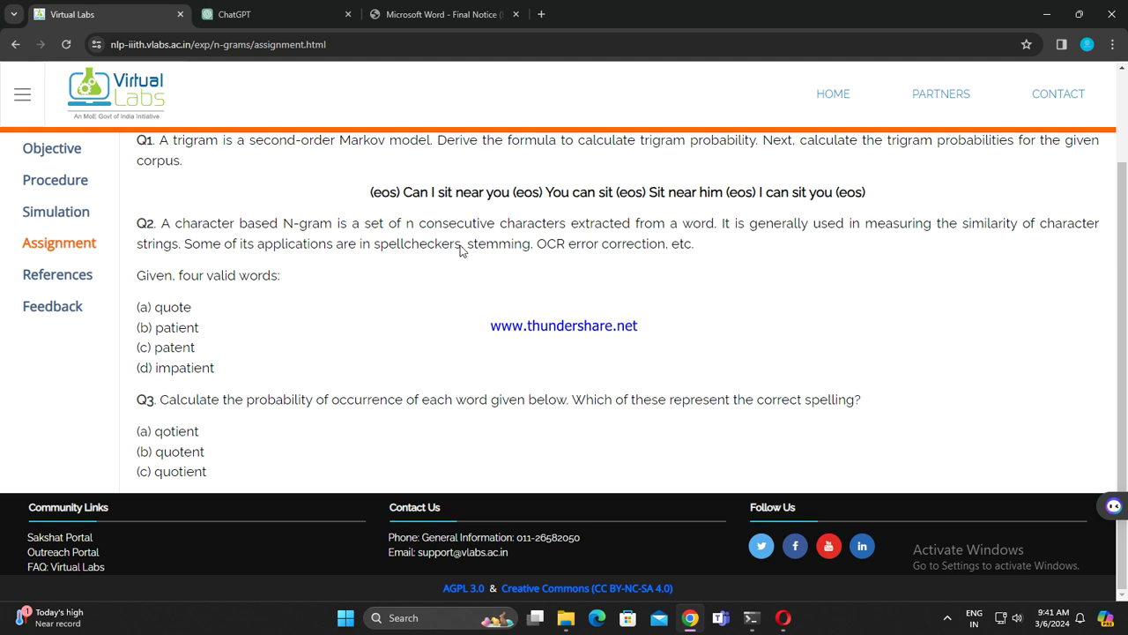
# Step: Load guvi.in/skillathon in a new tab, dropping the stray trailing question mark from the address
pyautogui.click(539, 15)
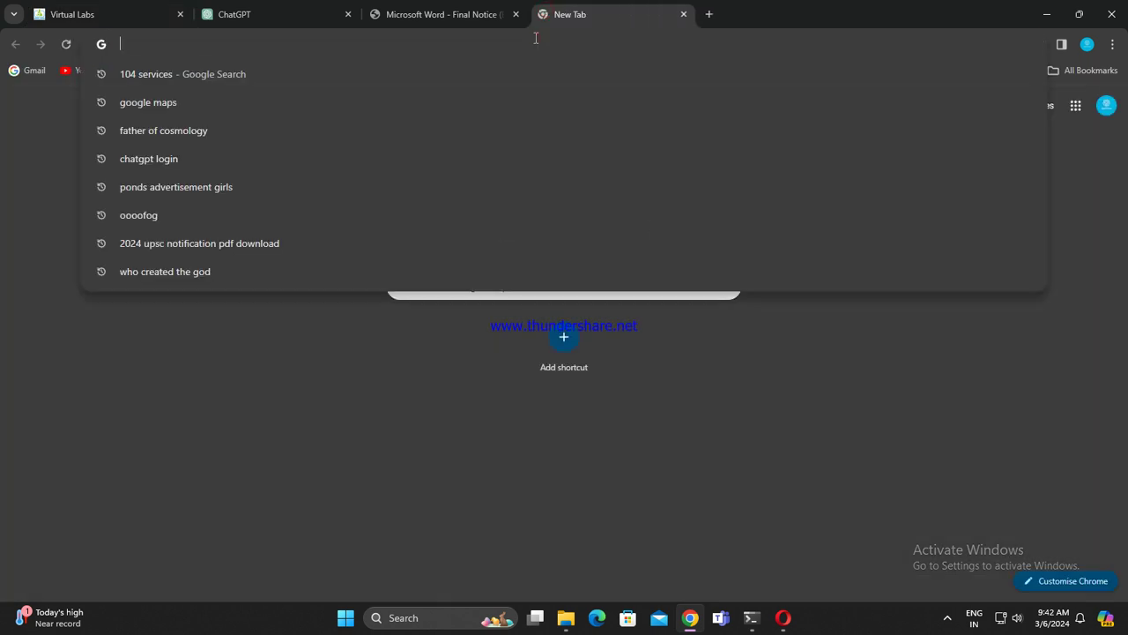
pyautogui.write('guvi')
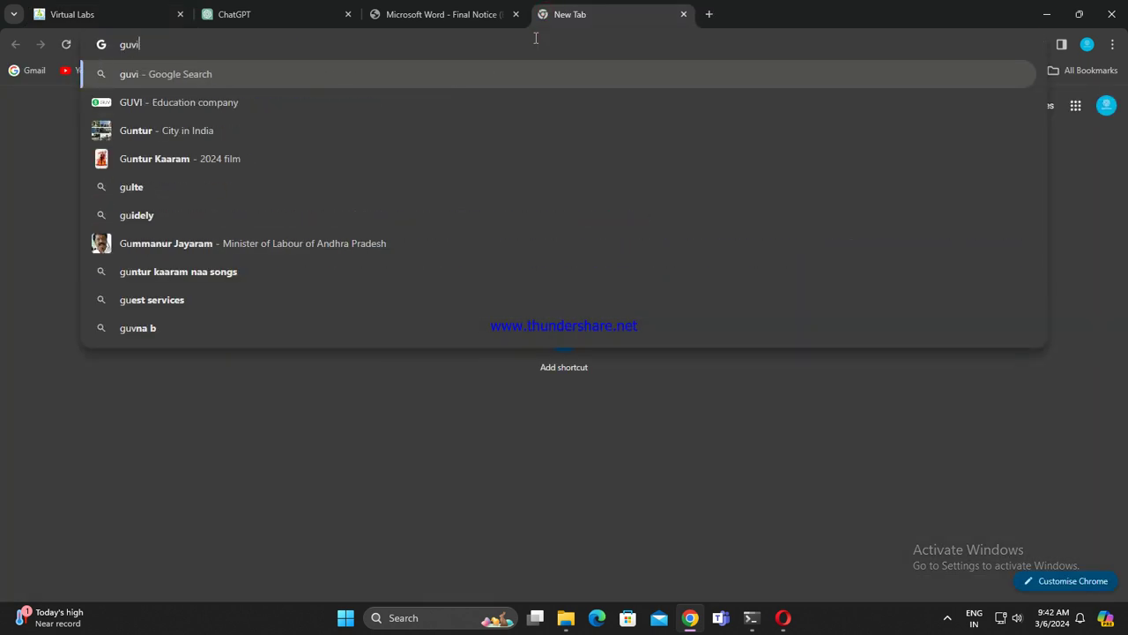
pyautogui.write('.')
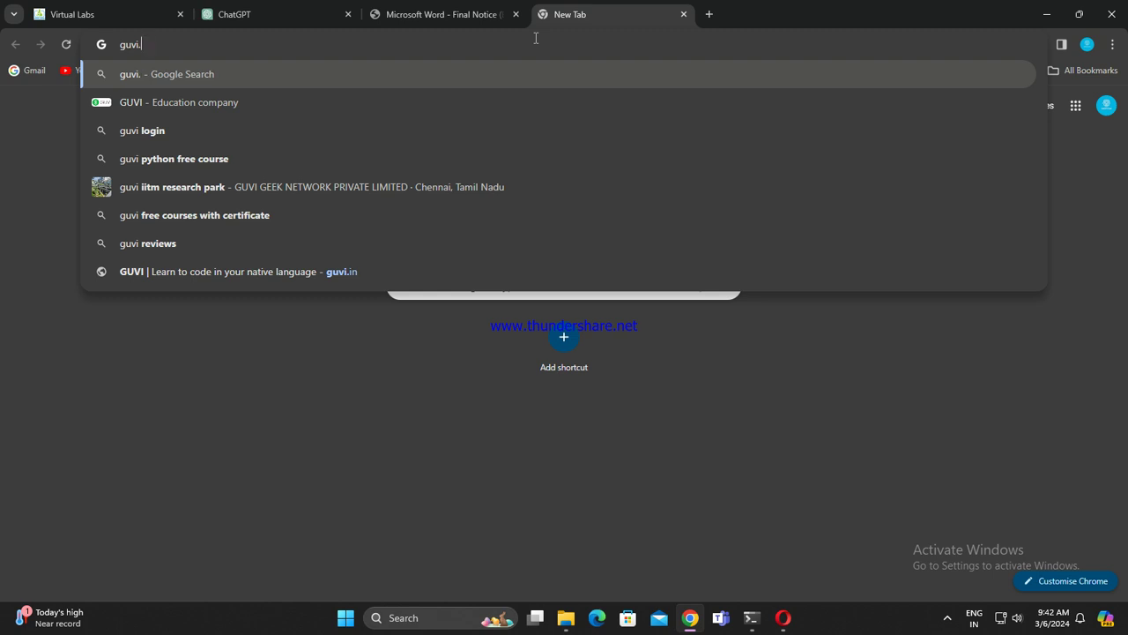
pyautogui.write('in')
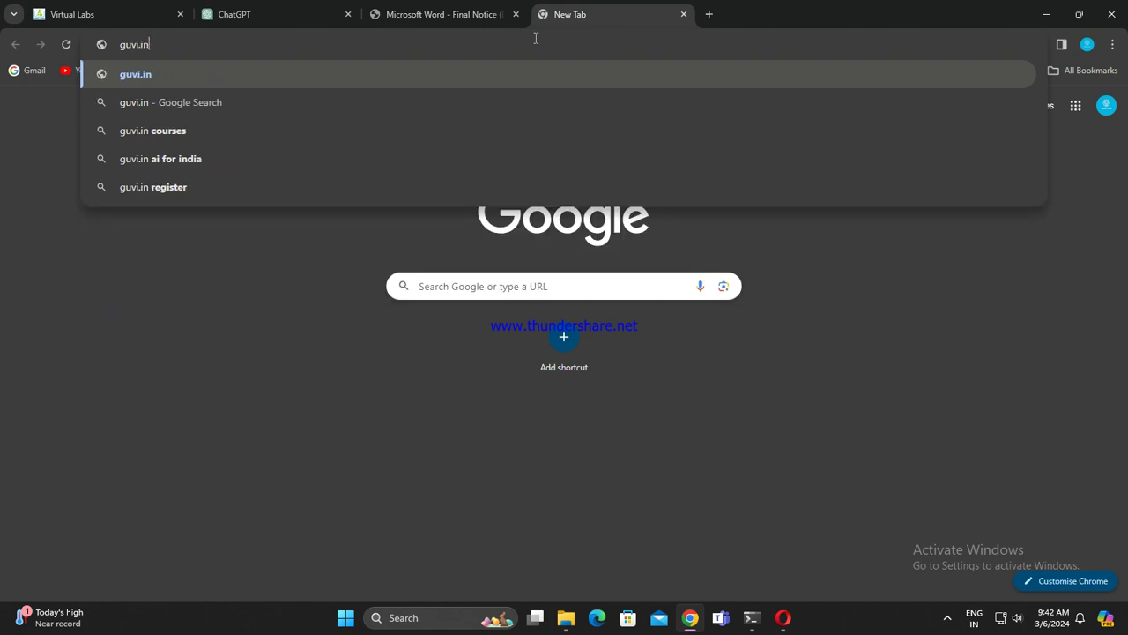
pyautogui.write('/skillathon?')
pyautogui.press('Return')
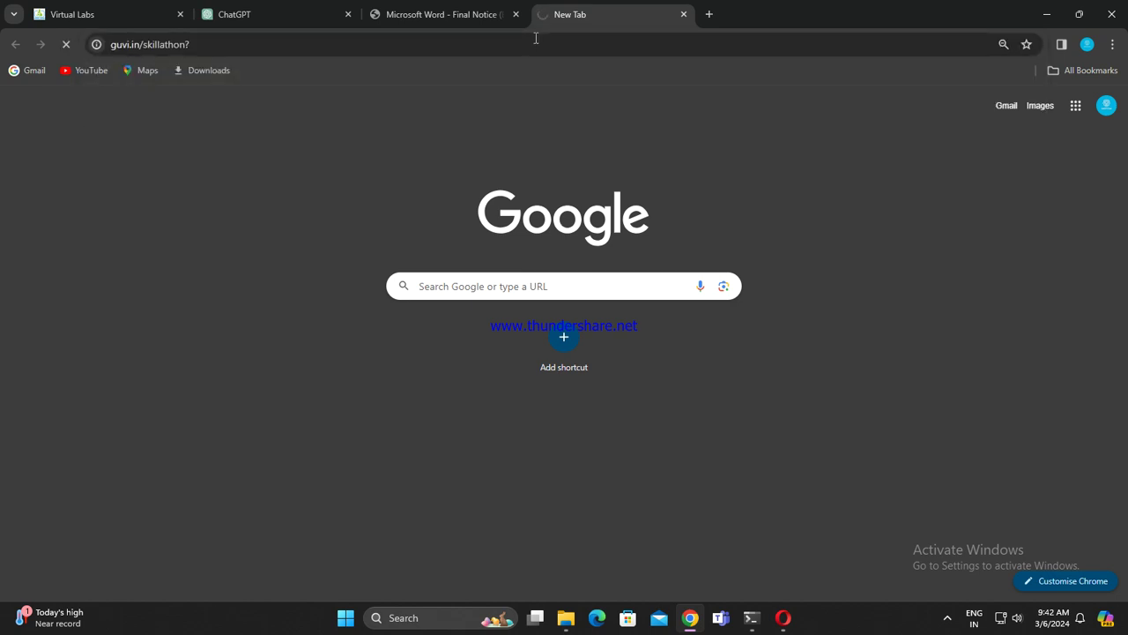
pyautogui.click(526, 38)
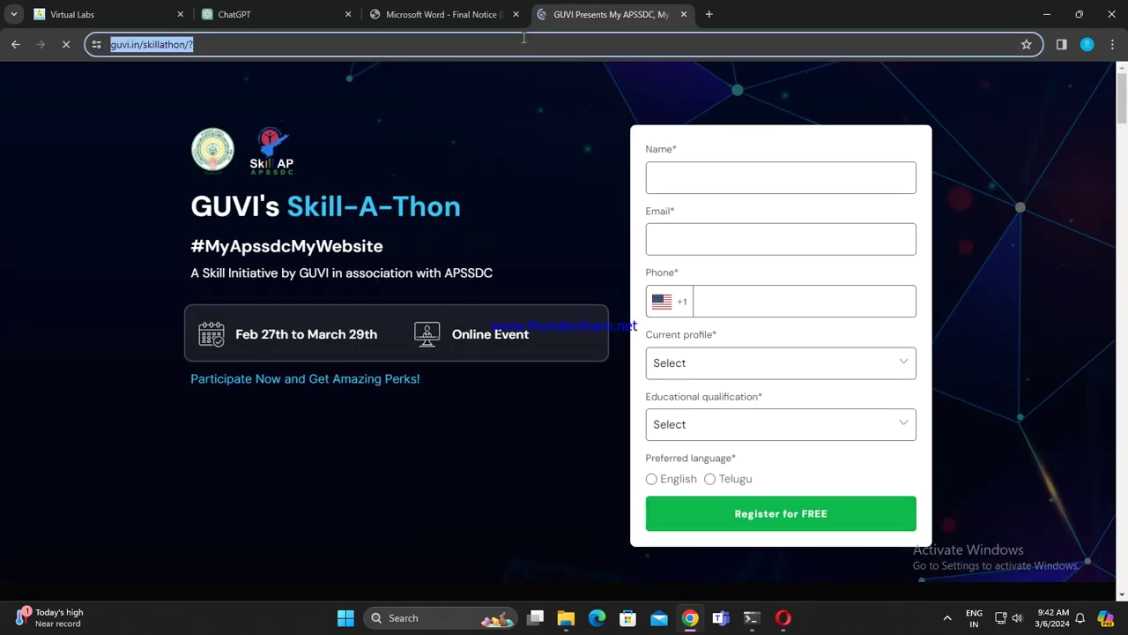
pyautogui.click(477, 37)
pyautogui.press('BackSpace')
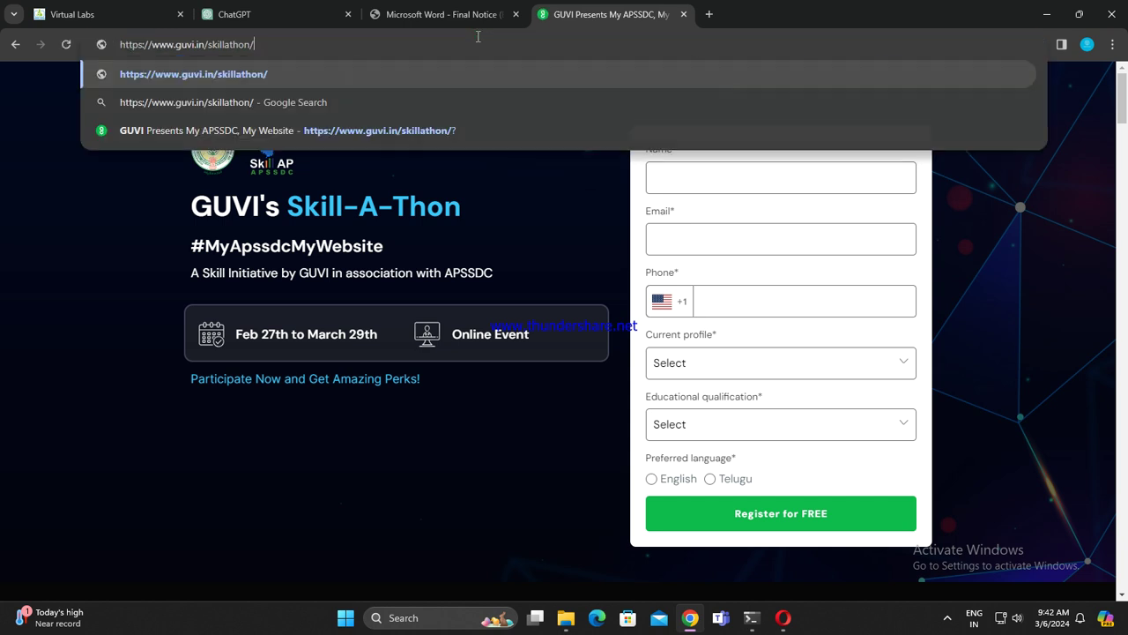
pyautogui.press('Return')
# Step: Enter the registrant's full name and e-mail address in the Skill-A-Thon form
pyautogui.click(752, 165)
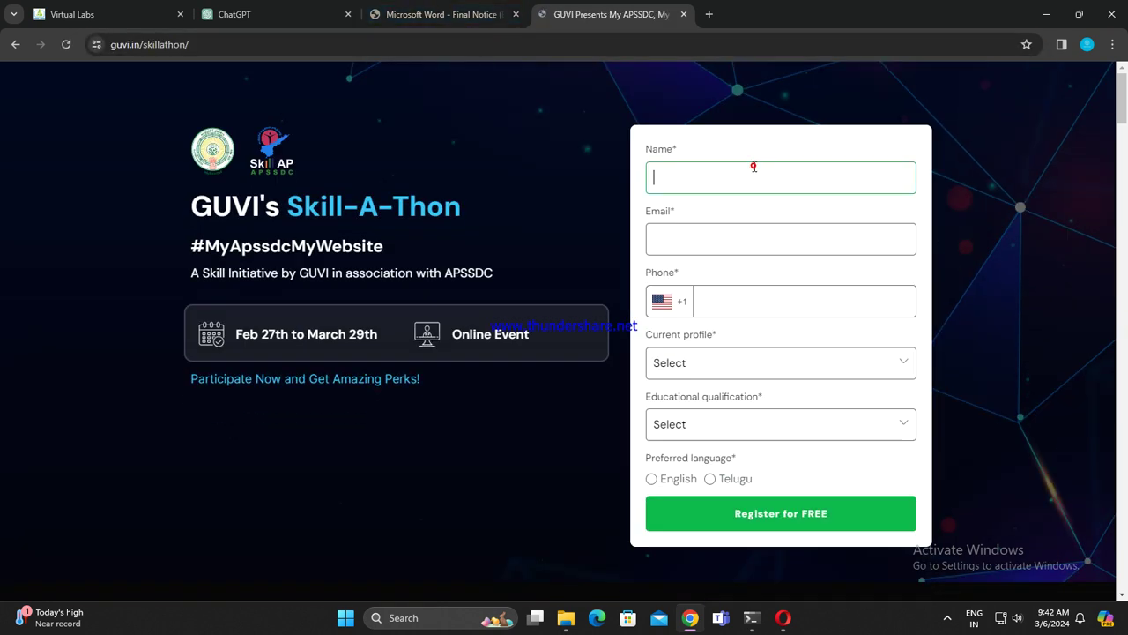
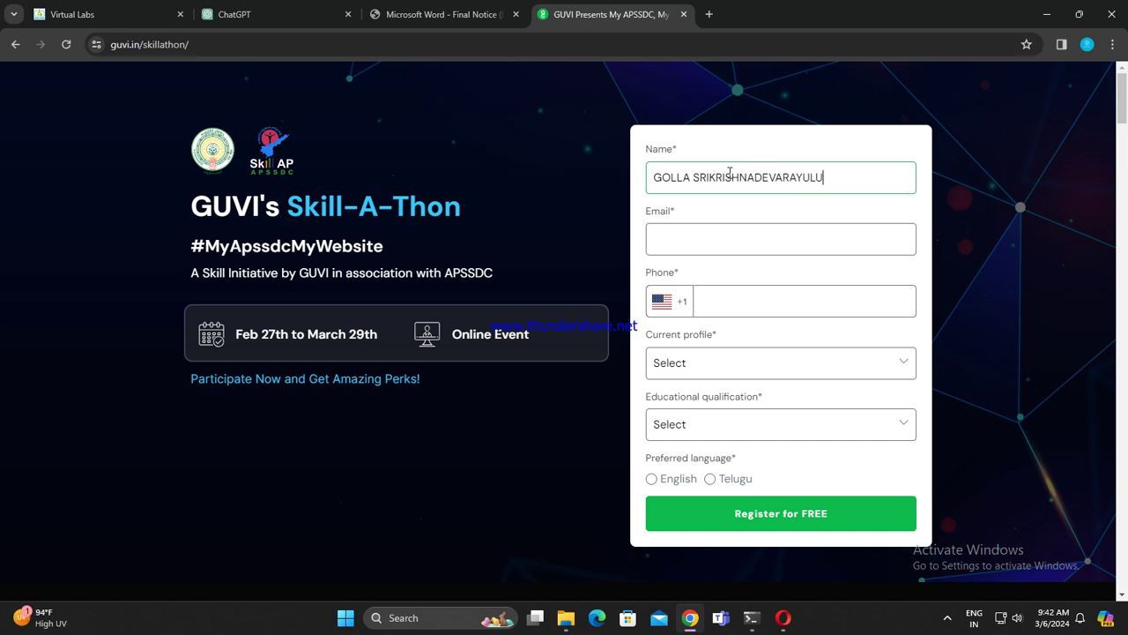
pyautogui.click(769, 235)
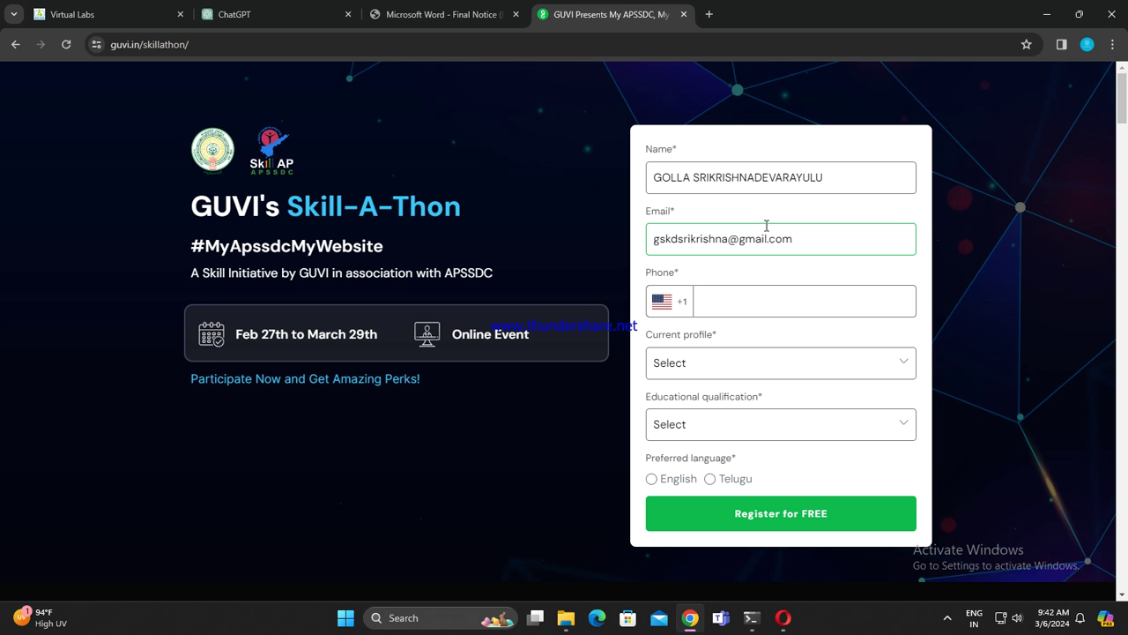
# Step: Set the phone country code to India (+91) and enter the phone number
pyautogui.click(767, 300)
pyautogui.click(669, 300)
pyautogui.write('in')
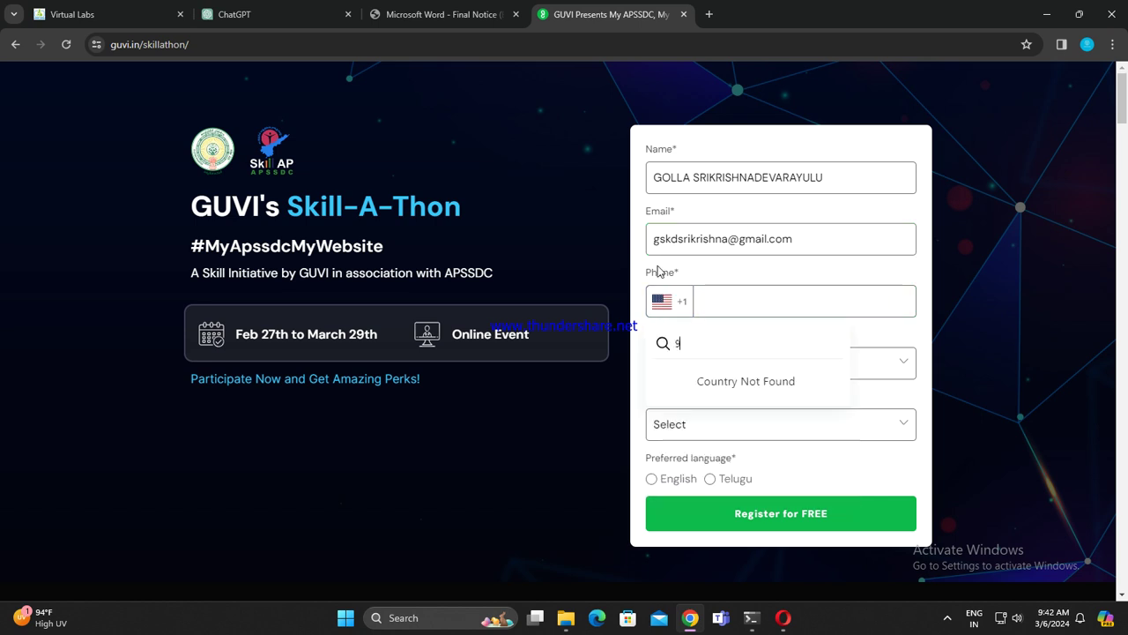
pyautogui.press('BackSpace')
pyautogui.press('BackSpace')
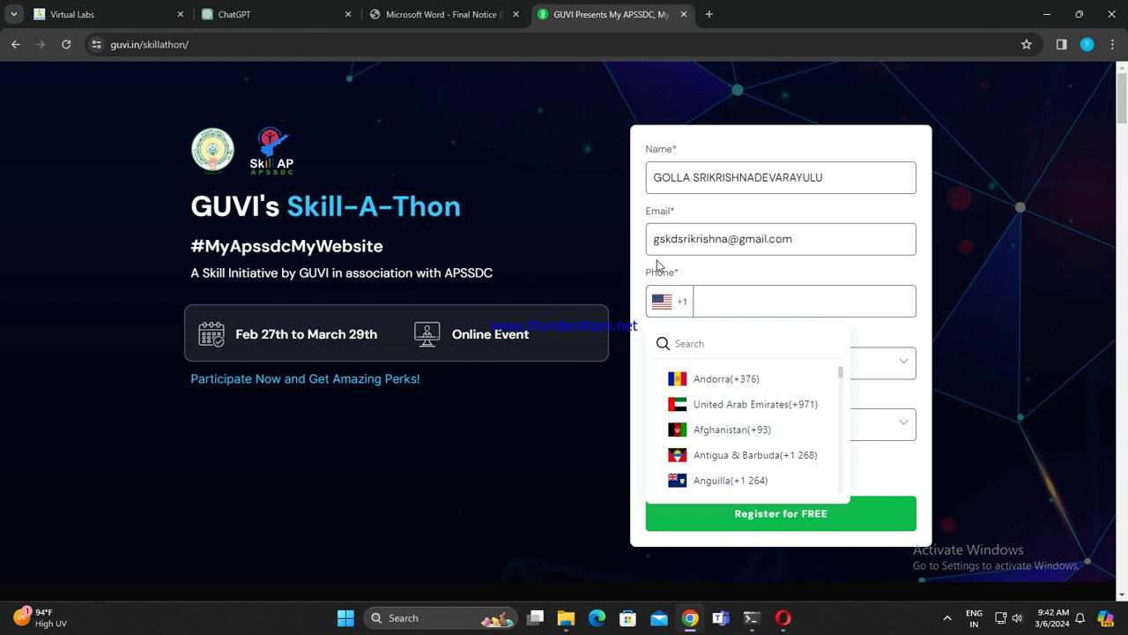
pyautogui.write('indi')
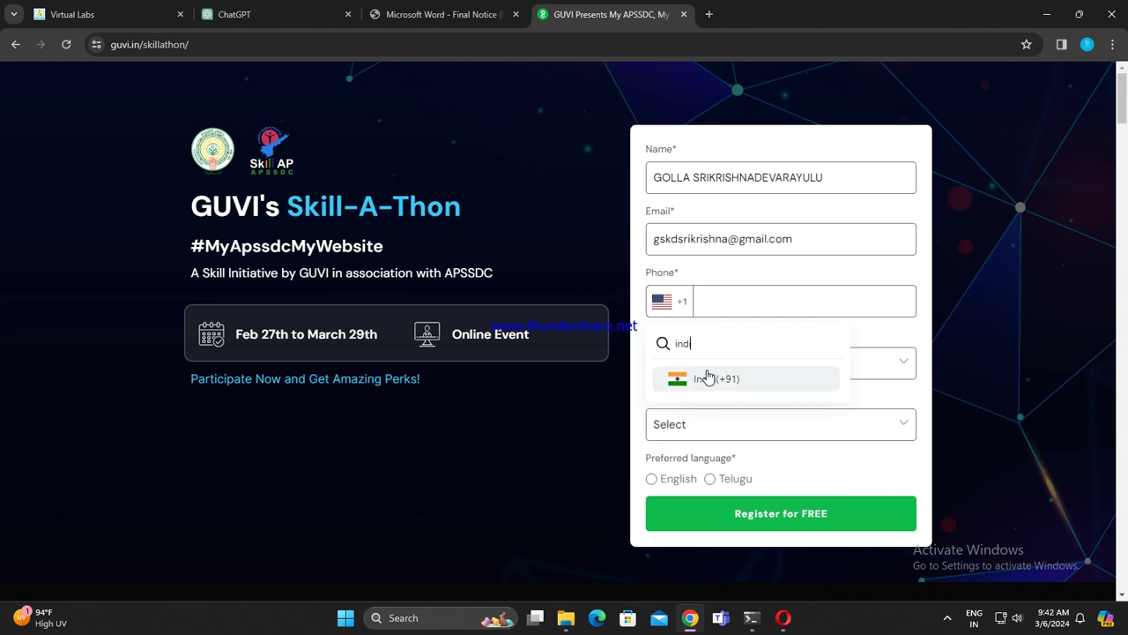
pyautogui.click(708, 374)
pyautogui.click(785, 299)
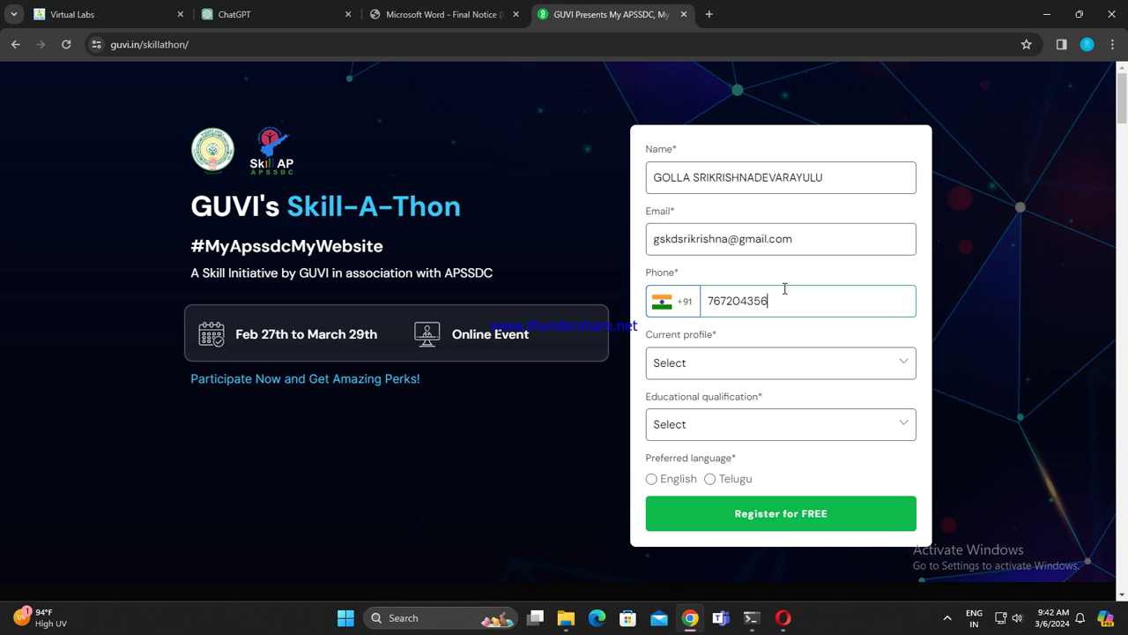
# Step: Set the current profile to Student and the college to ST. JOHNS COLLEGE OF ENGG. AND TECHNOLOGY
pyautogui.click(743, 371)
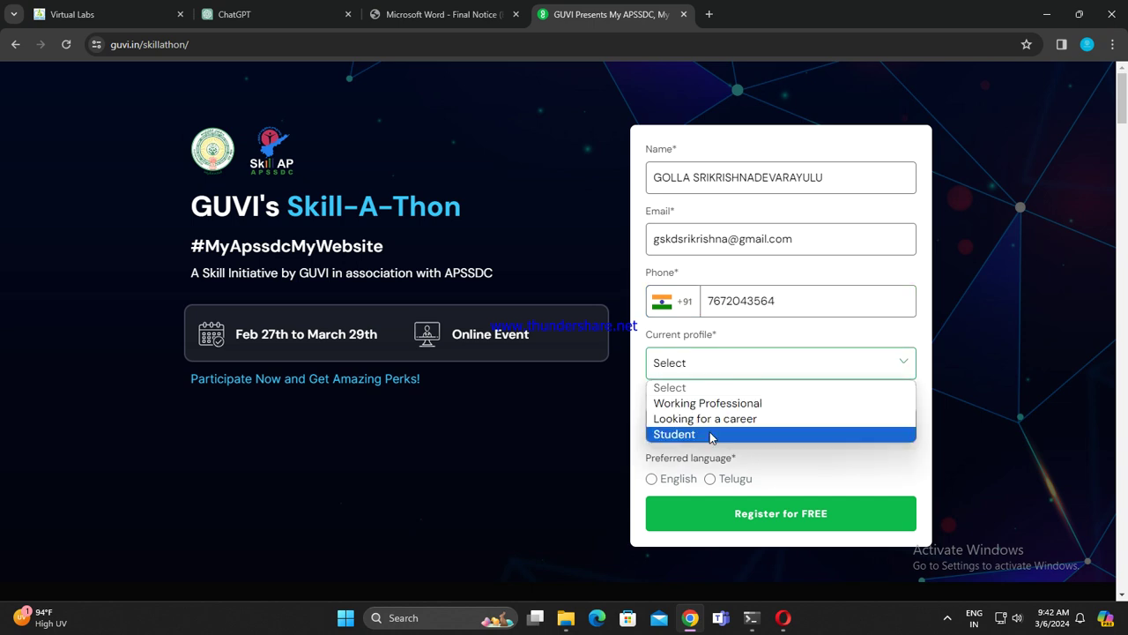
pyautogui.click(749, 431)
pyautogui.click(754, 419)
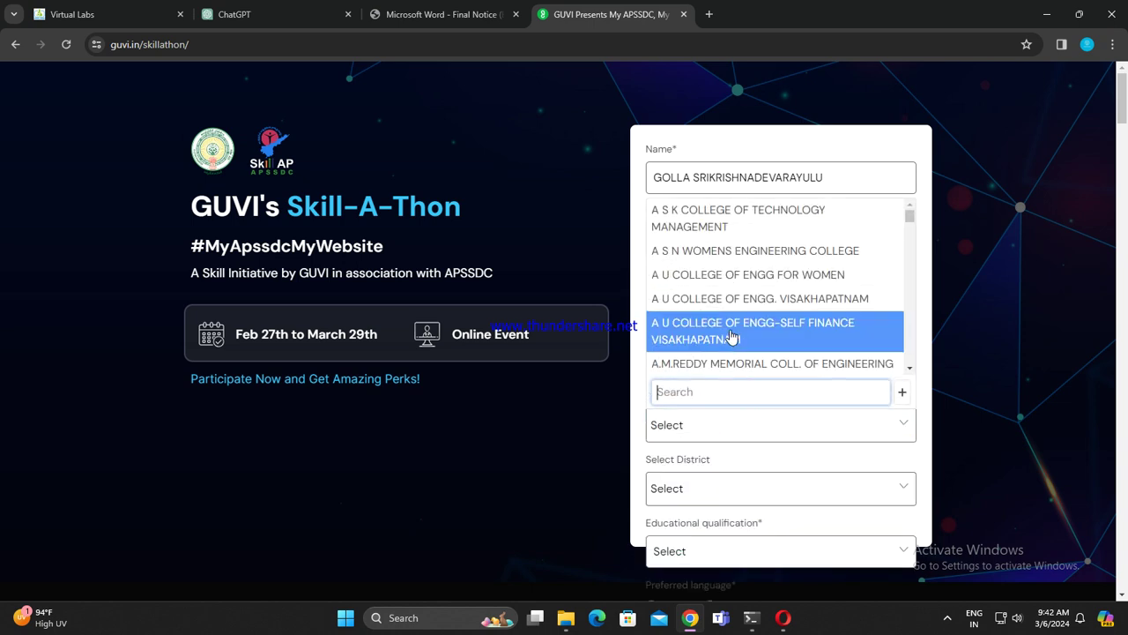
pyautogui.write('st j')
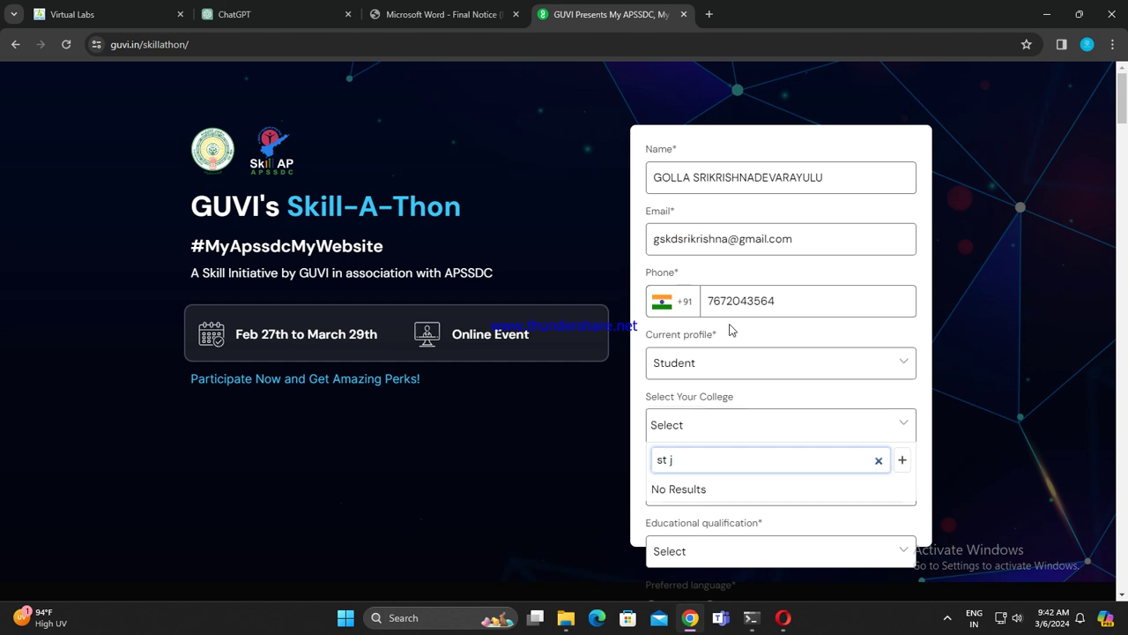
pyautogui.press('BackSpace')
pyautogui.press('BackSpace')
pyautogui.write('.')
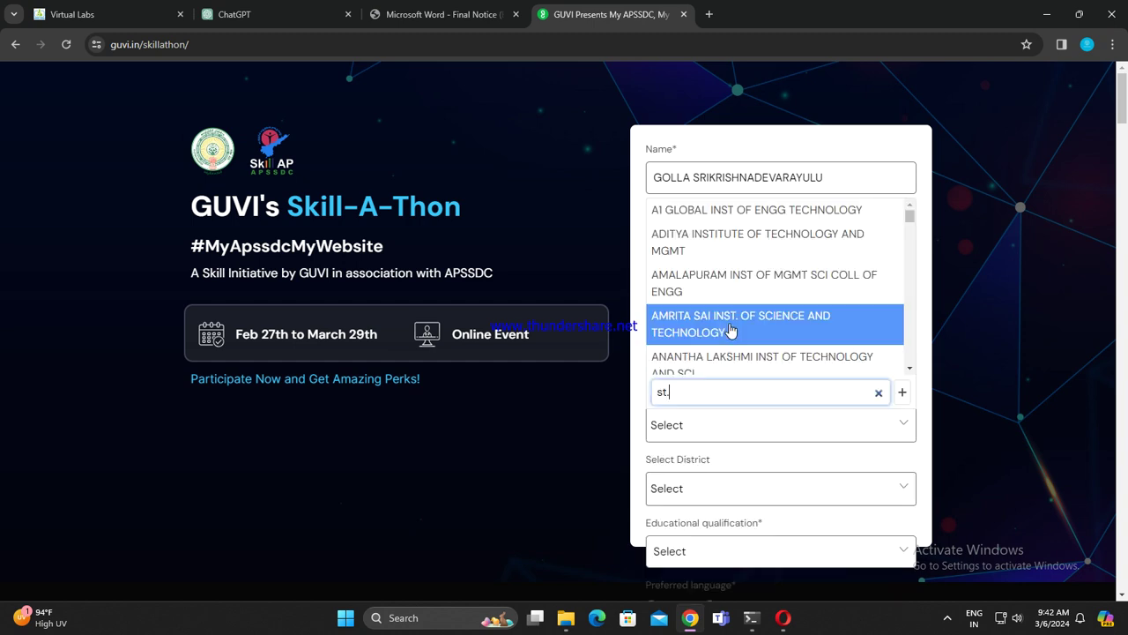
pyautogui.write('jo')
pyautogui.press('BackSpace')
pyautogui.press('BackSpace')
pyautogui.press('BackSpace')
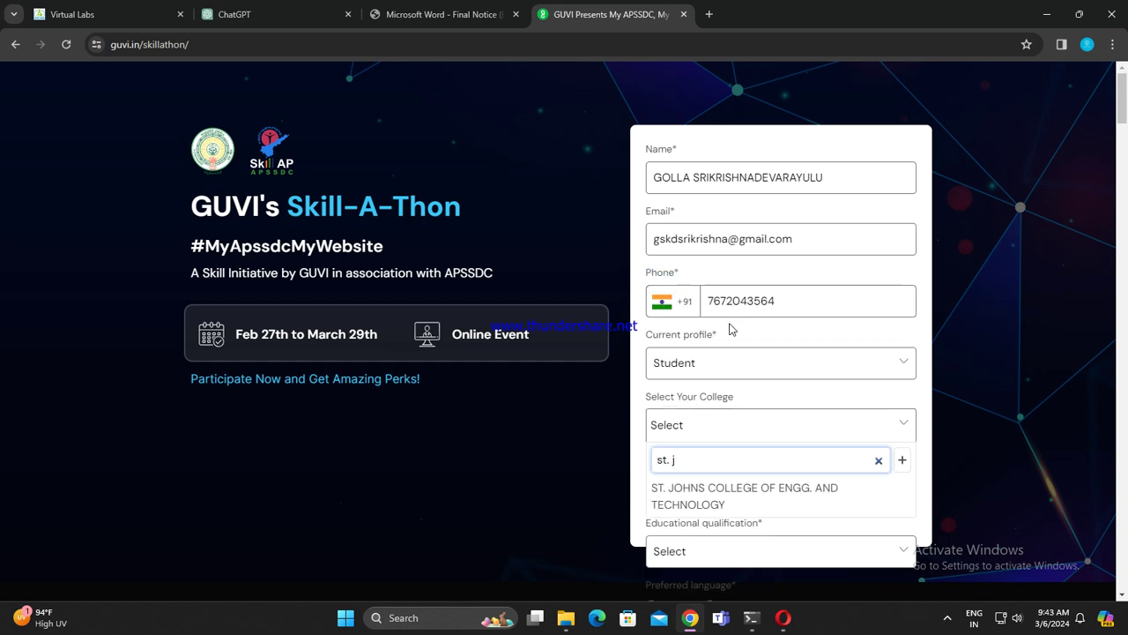
pyautogui.scroll(-5, 731, 328)
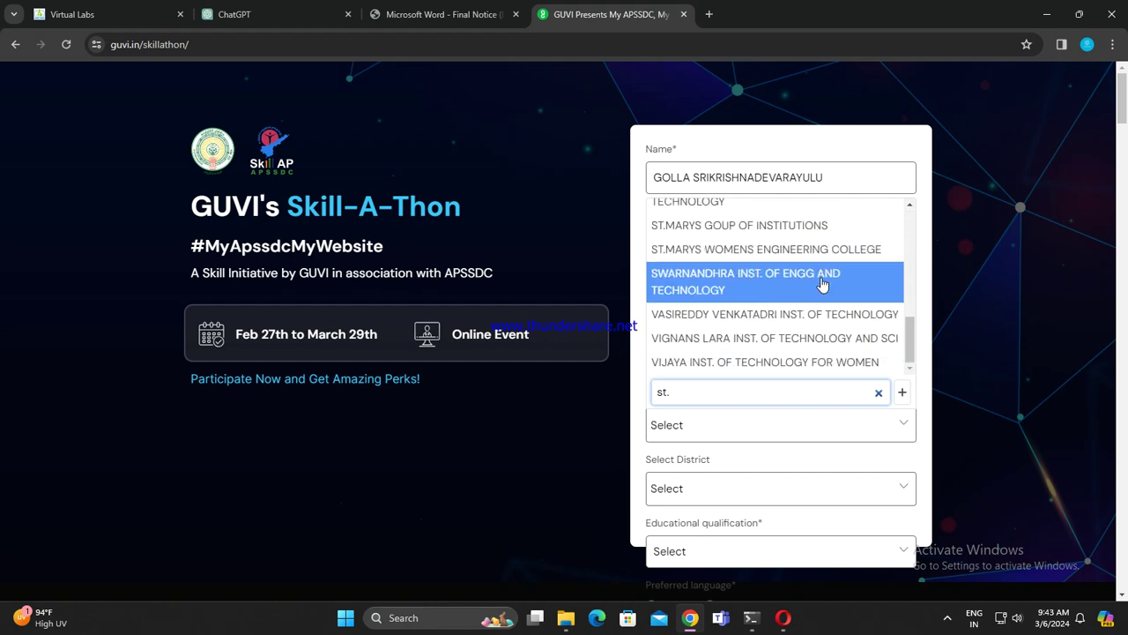
pyautogui.scroll(-2, 784, 304)
pyautogui.scroll(3, 786, 297)
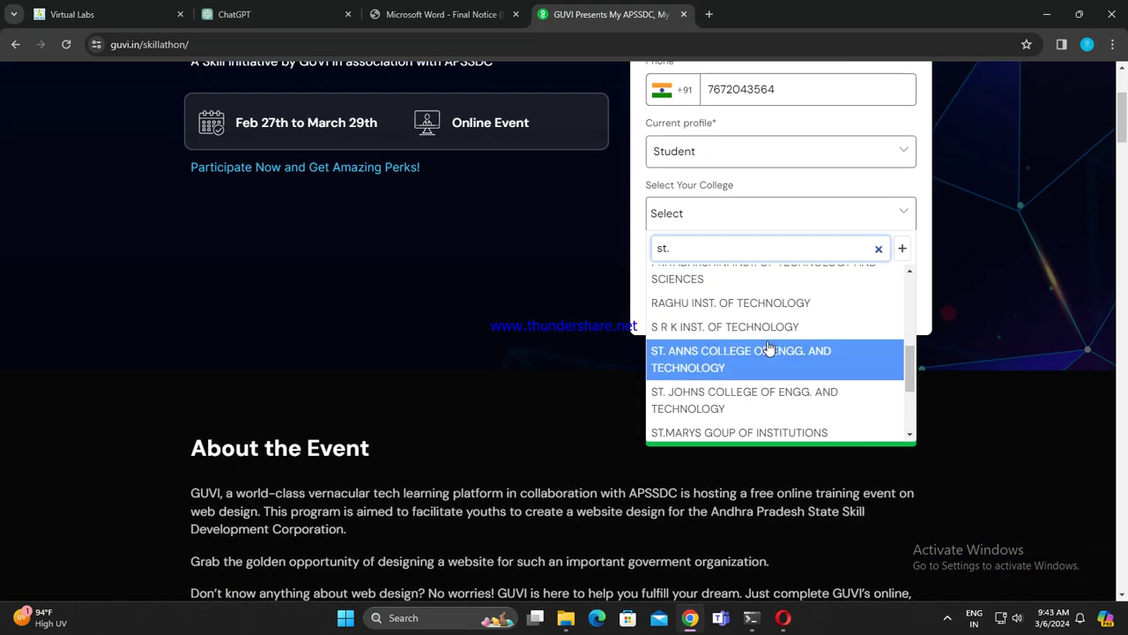
pyautogui.scroll(-1, 772, 345)
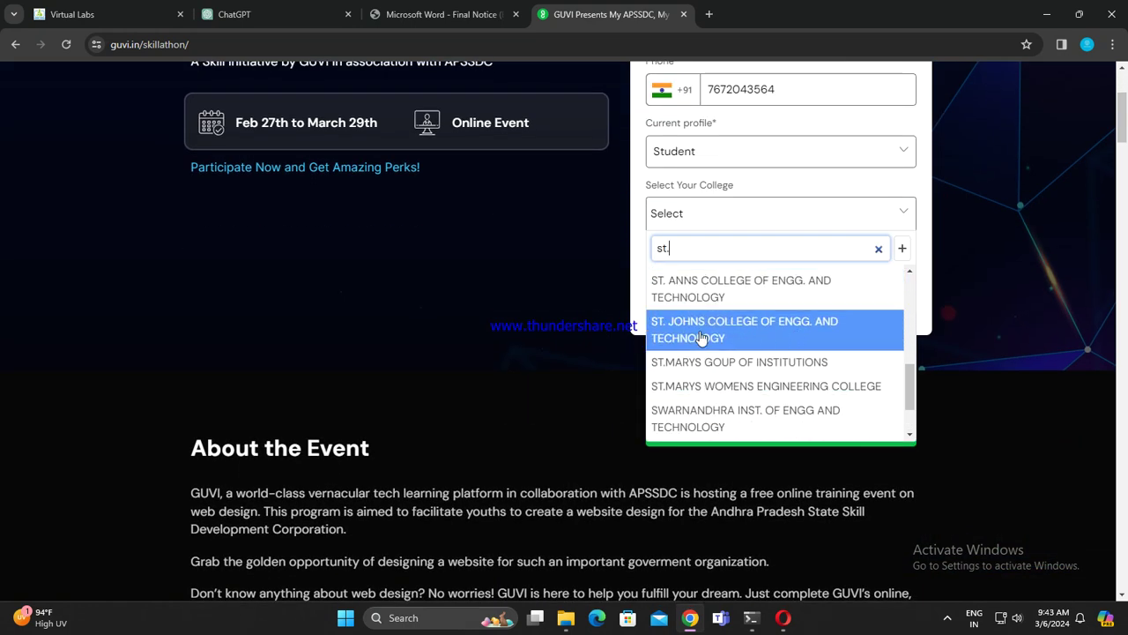
pyautogui.click(774, 333)
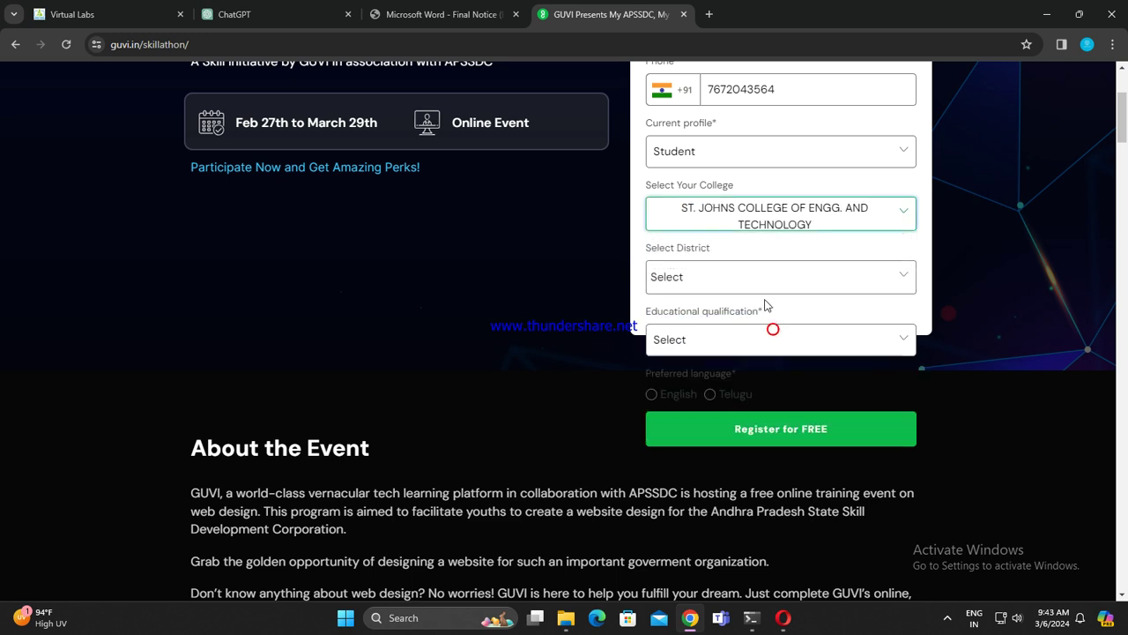
# Step: Choose district KURNOOL, B.E/ B.Tech Computer Science, English language, and submit the registration
pyautogui.click(783, 279)
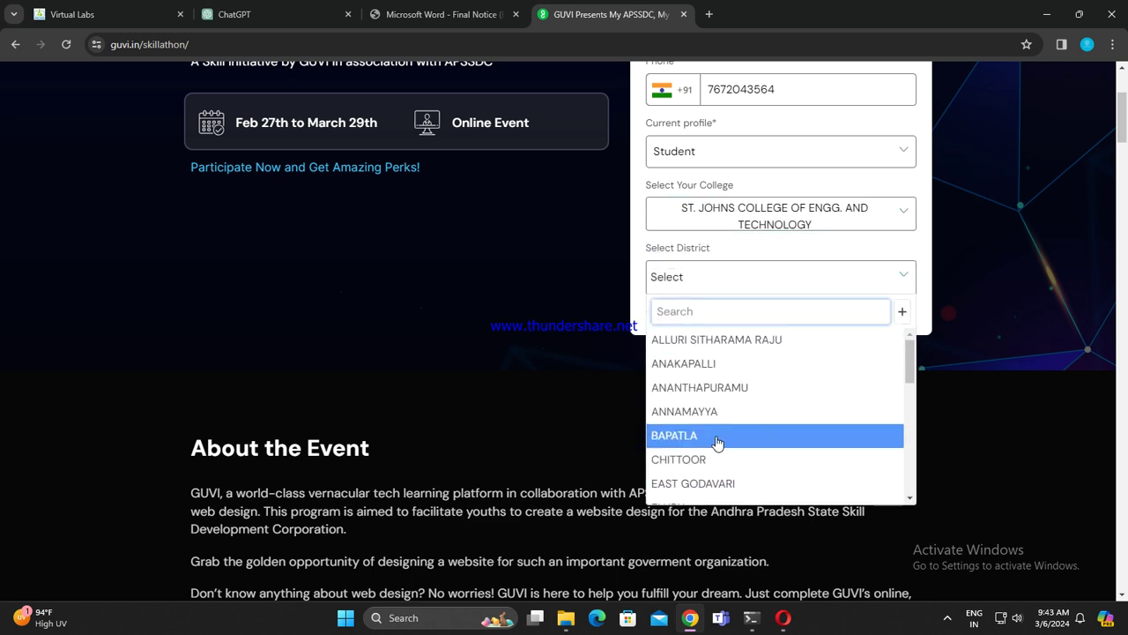
pyautogui.write('kur')
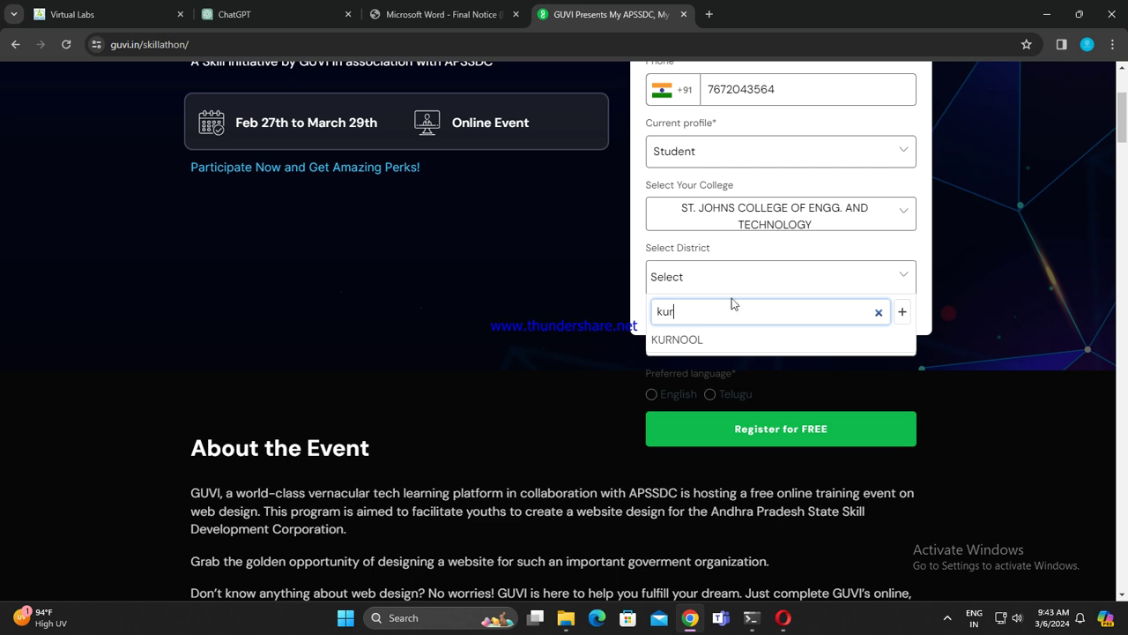
pyautogui.click(728, 332)
pyautogui.scroll(-2, 749, 291)
pyautogui.scroll(1, 838, 270)
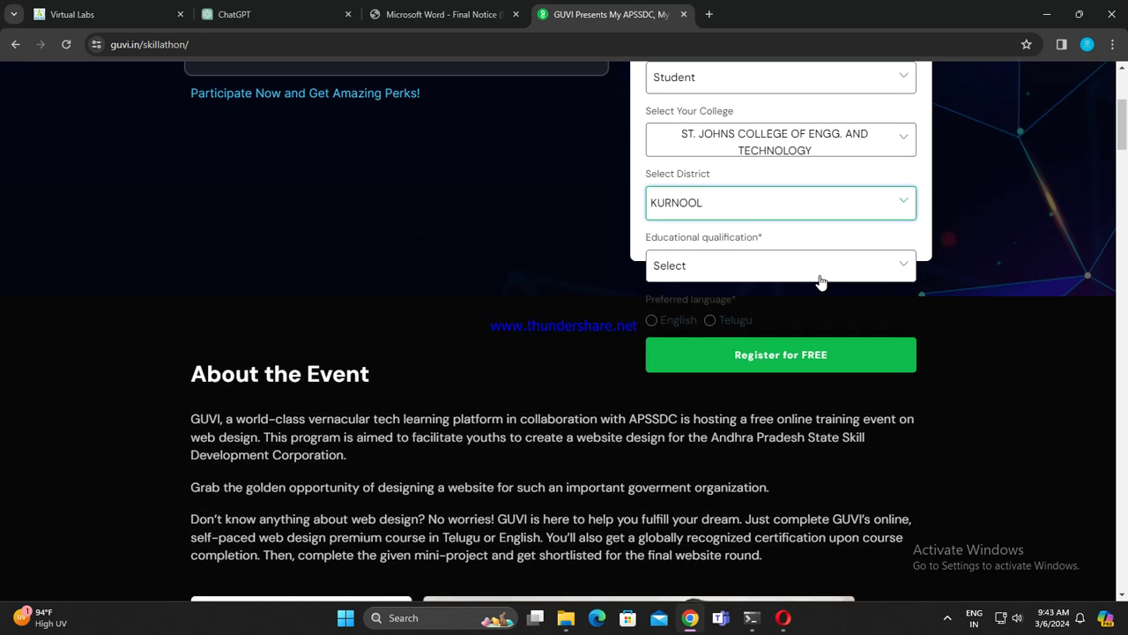
pyautogui.click(854, 266)
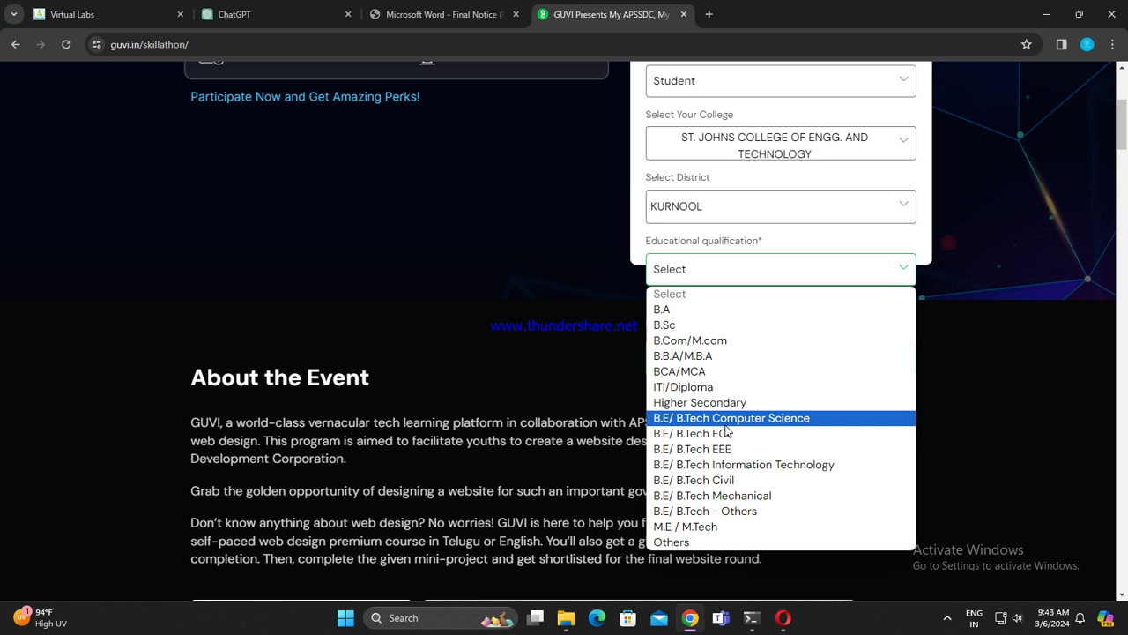
pyautogui.click(722, 420)
pyautogui.click(670, 326)
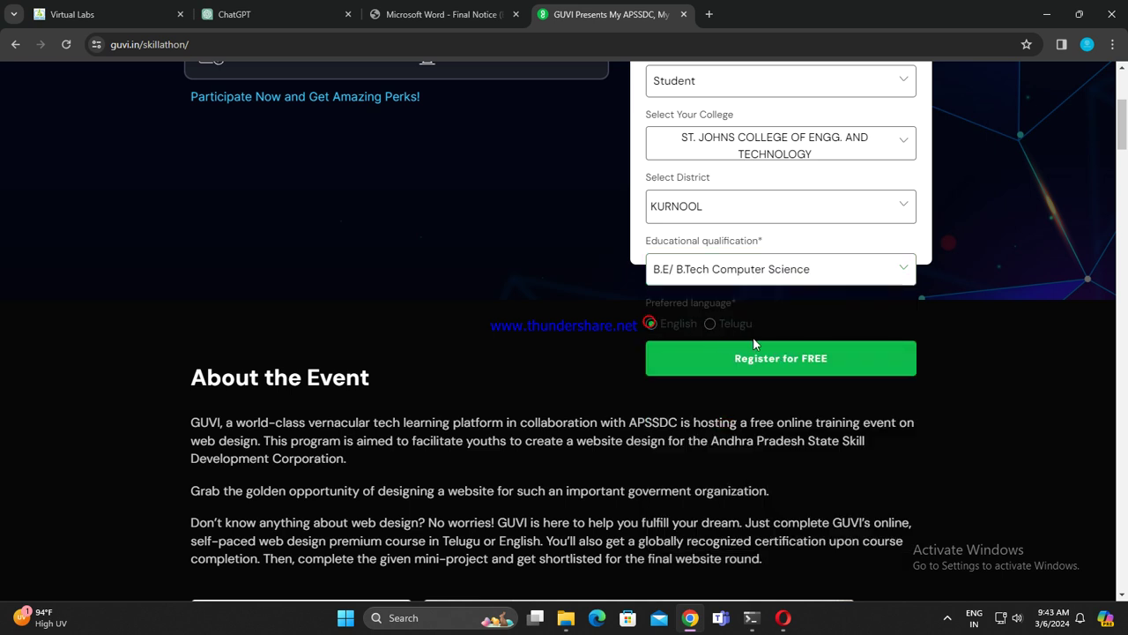
pyautogui.click(777, 360)
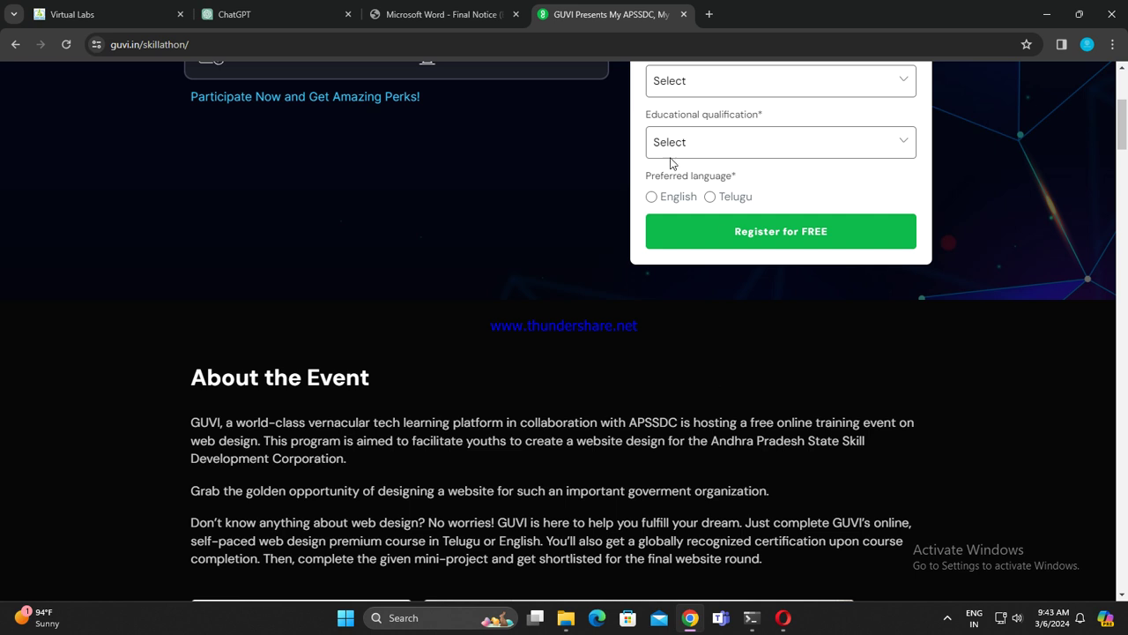
# Step: Return to the UPSC notice PDF showing the page 8 exam centre table
pyautogui.click(441, 14)
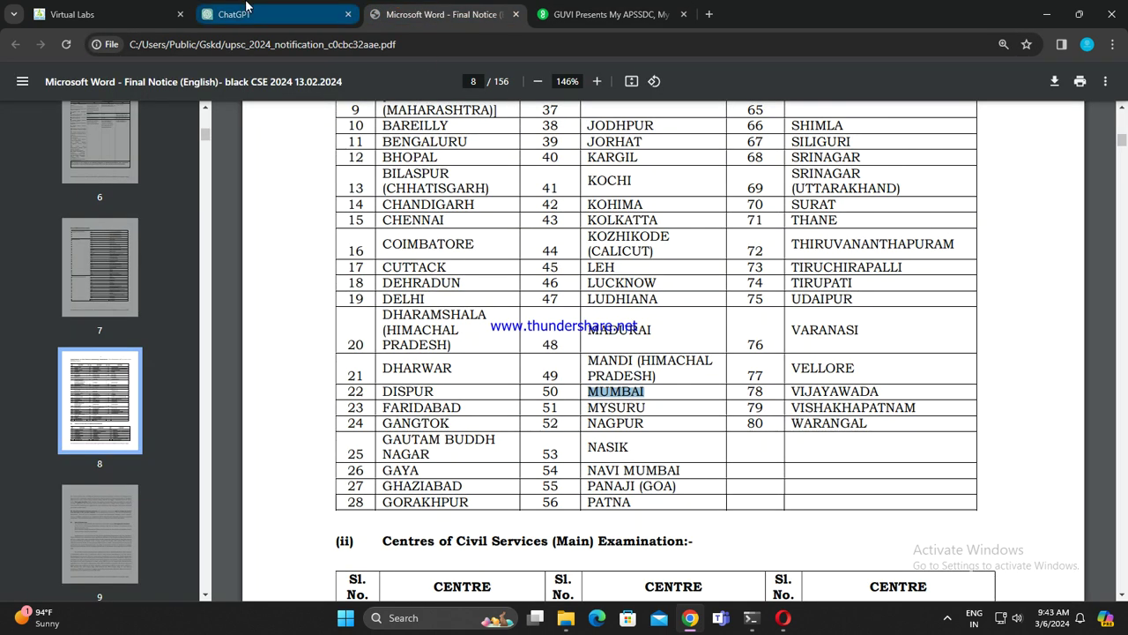
# Step: Send MANDI (HIMACHAL PRADESH) to ChatGPT and paste MUMBAI as the next city
pyautogui.click(248, 7)
pyautogui.click(811, 560)
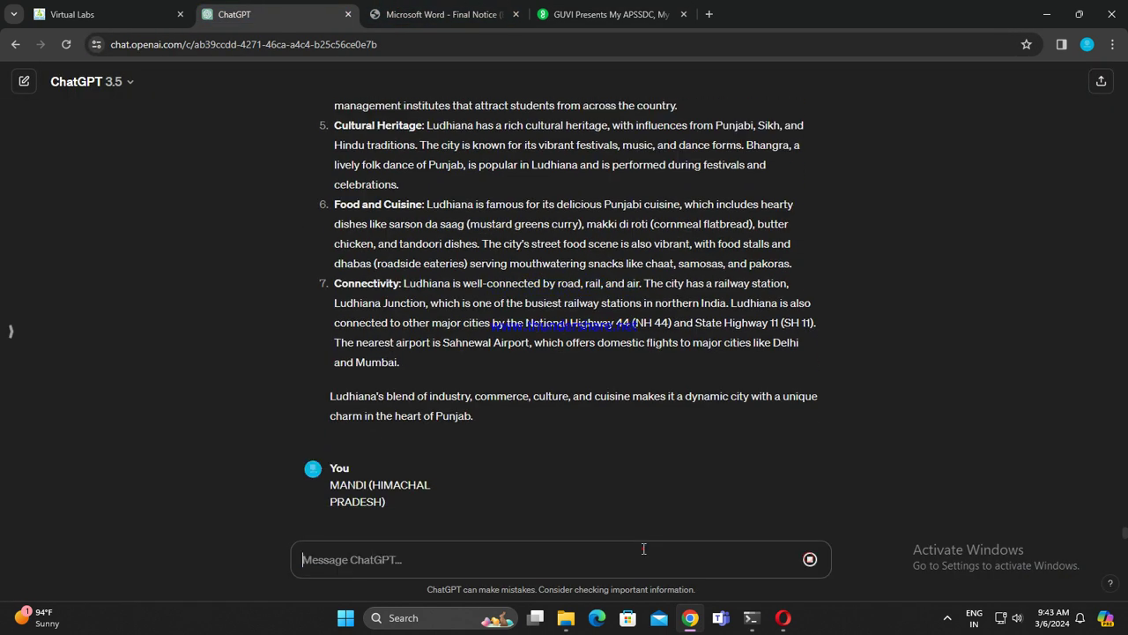
pyautogui.click(642, 546)
pyautogui.write('MUMBAI')
# Step: Pick out MYSURU in the PDF's exam centre table
pyautogui.click(463, 10)
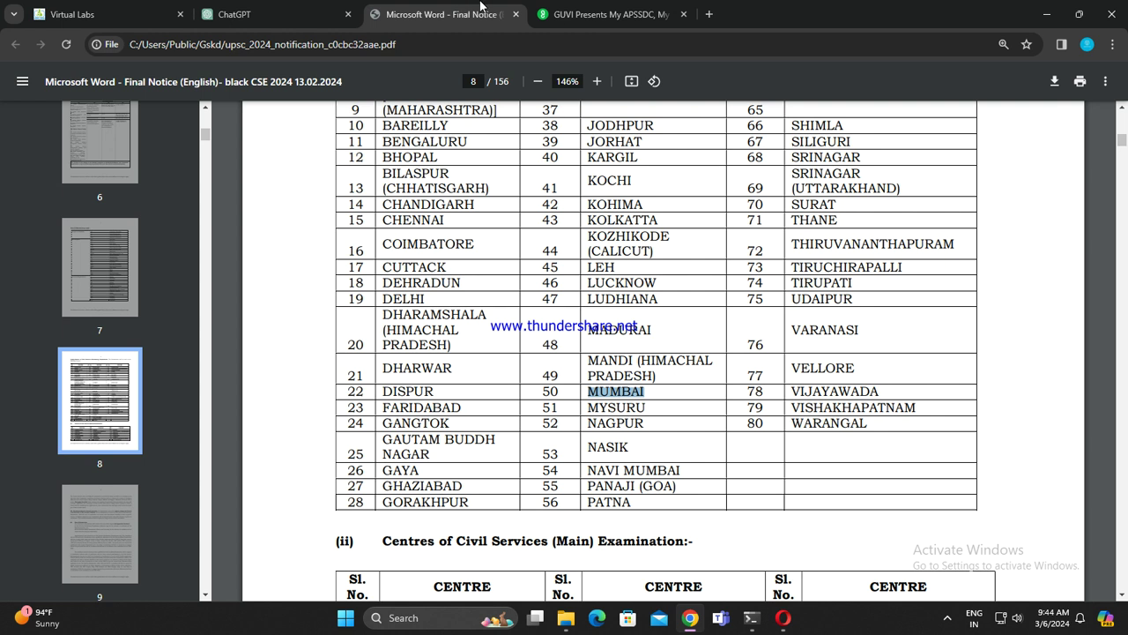
pyautogui.click(585, 411)
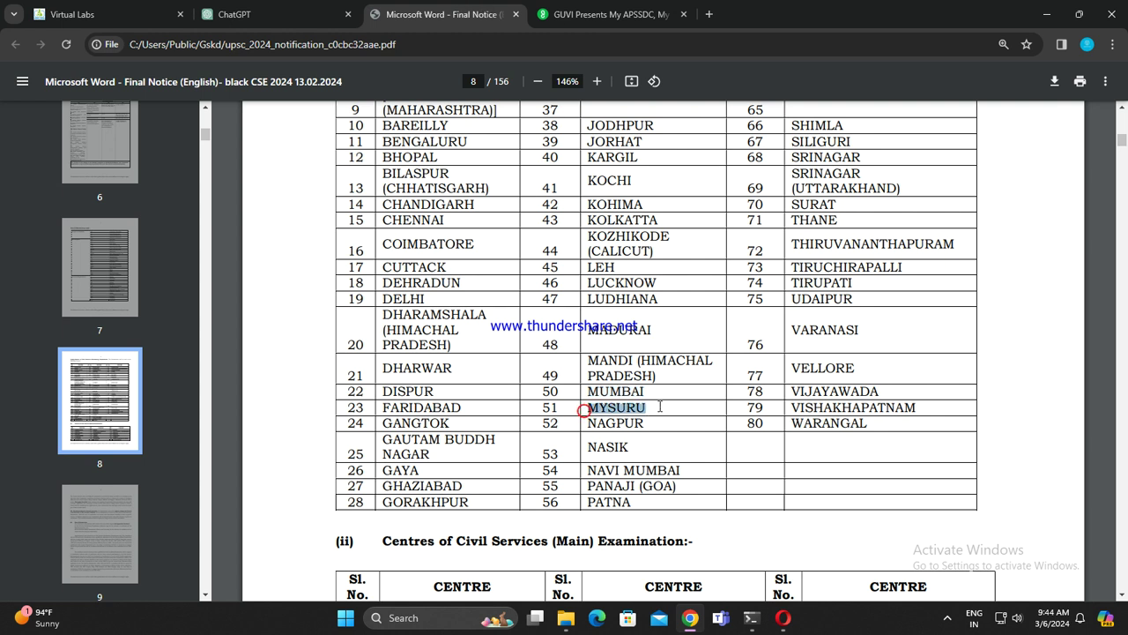
pyautogui.click(304, 6)
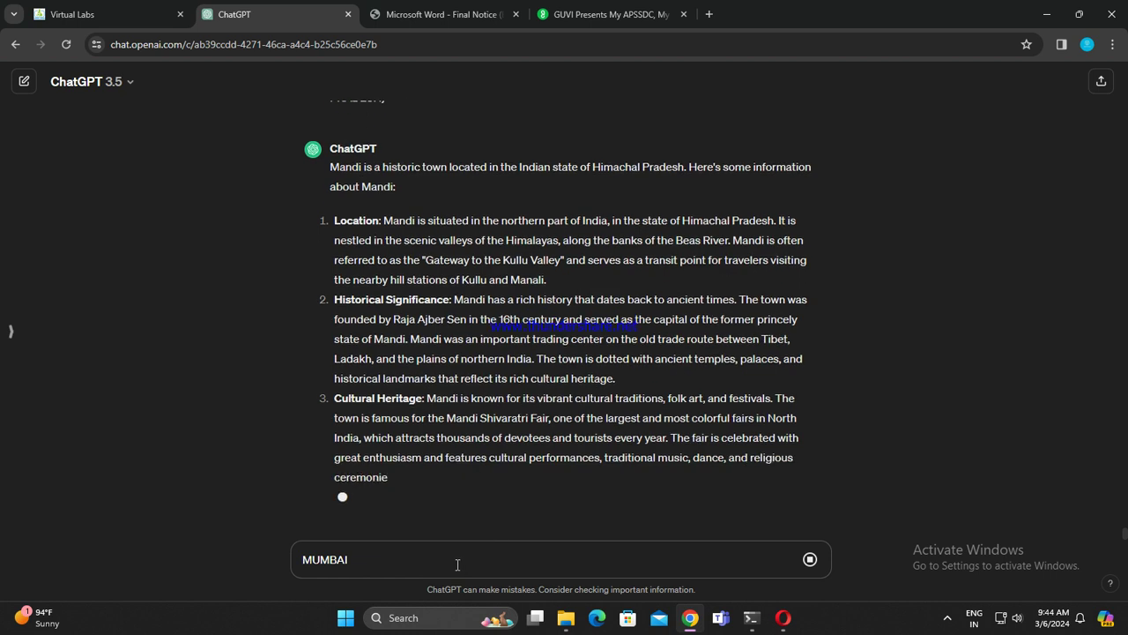
pyautogui.click(468, 7)
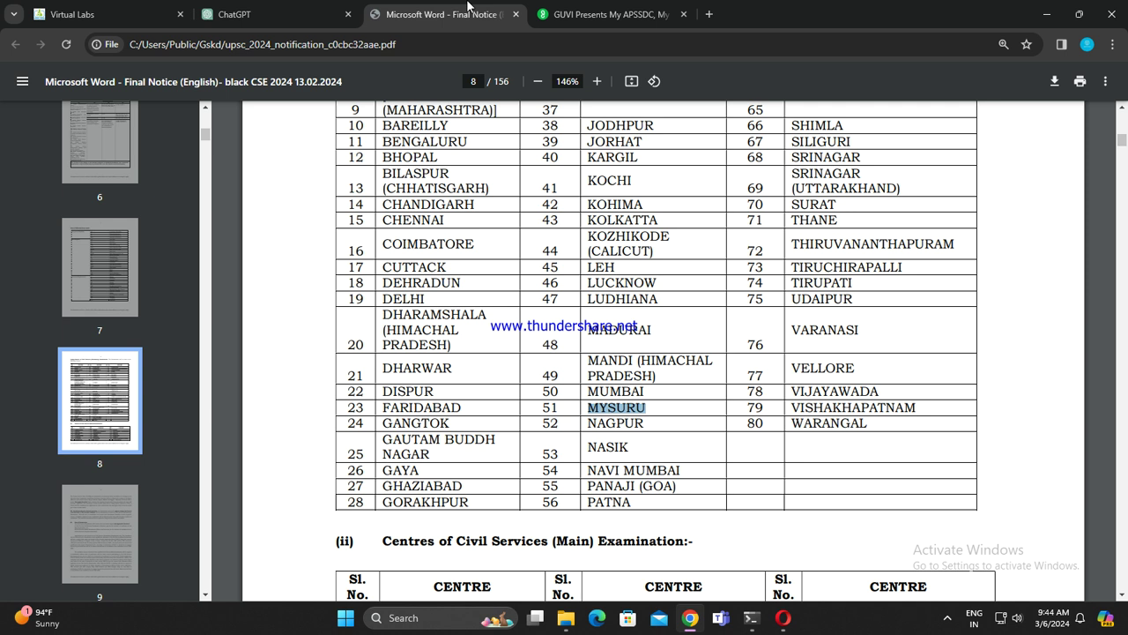
# Step: Send MUMBAI for an overview, type MYSURU next, and close the GUVI registration tab
pyautogui.click(234, 14)
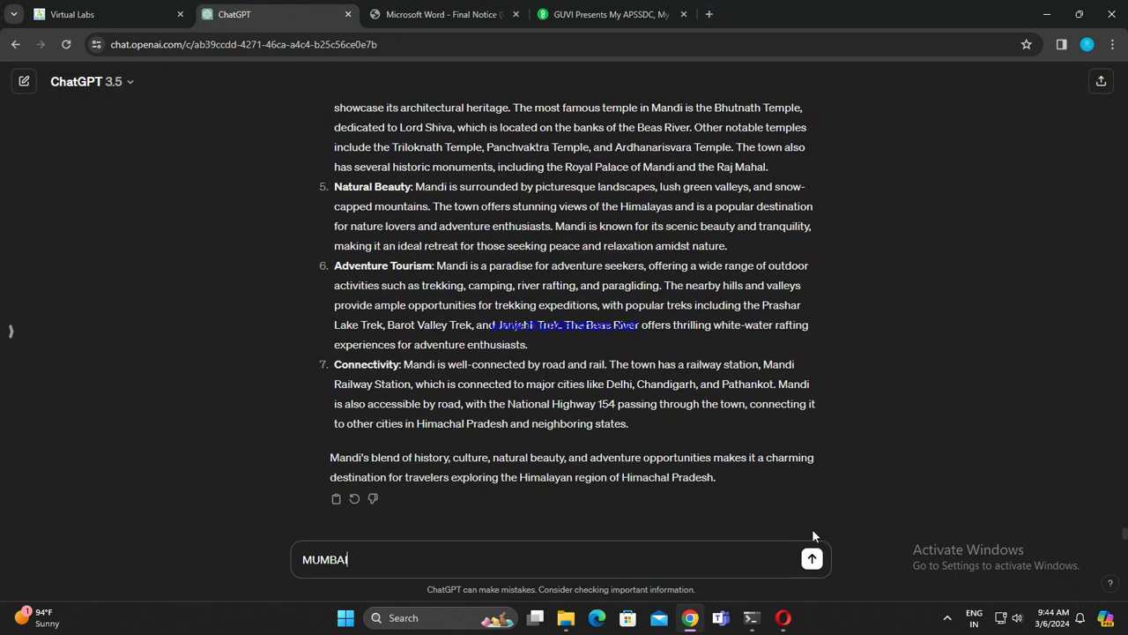
pyautogui.click(812, 558)
pyautogui.write('MYSURU')
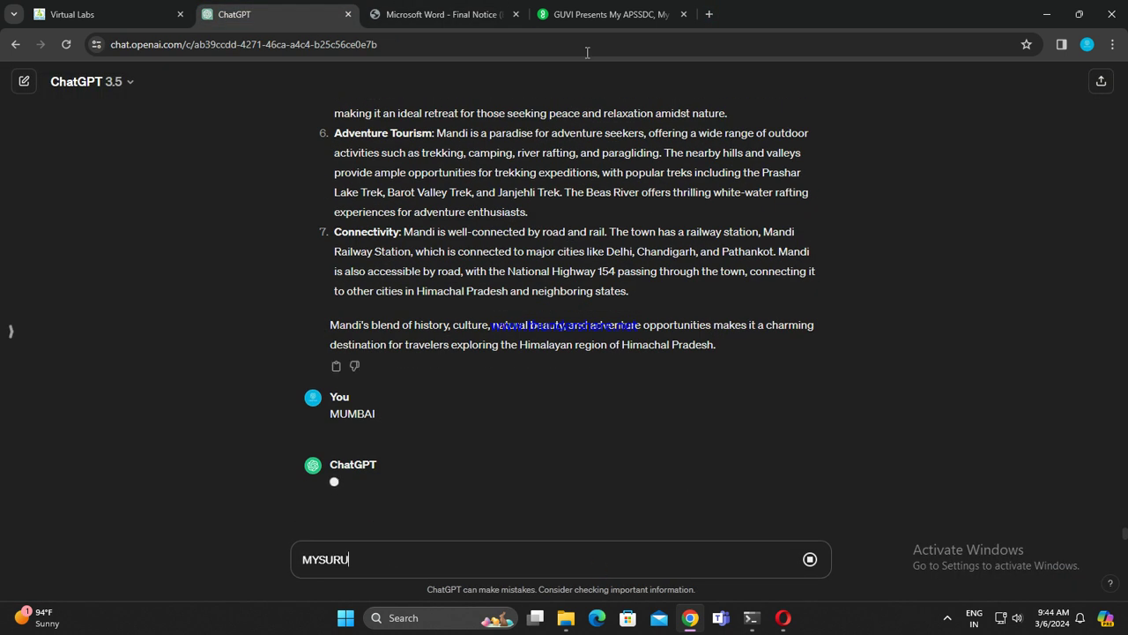
pyautogui.click(674, 15)
pyautogui.click(684, 14)
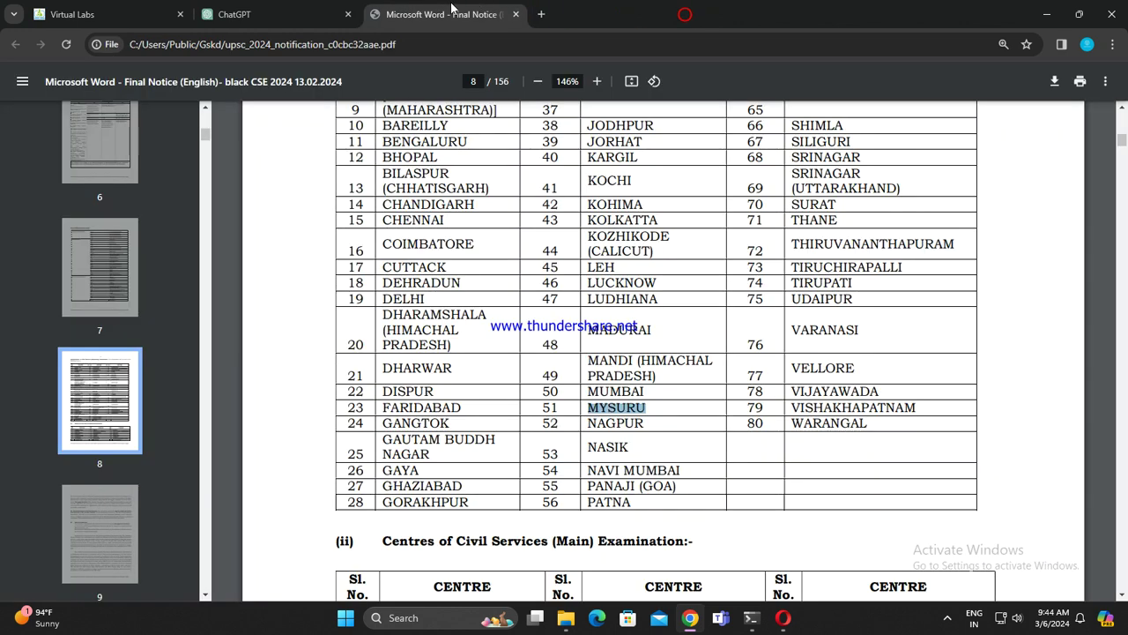
# Step: Copy NAGPUR from the centre table, send MYSURU, and paste NAGPUR into the message box
pyautogui.moveTo(584, 423); pyautogui.dragTo(646, 424)
pyautogui.hotkey('ctrl', 'c')
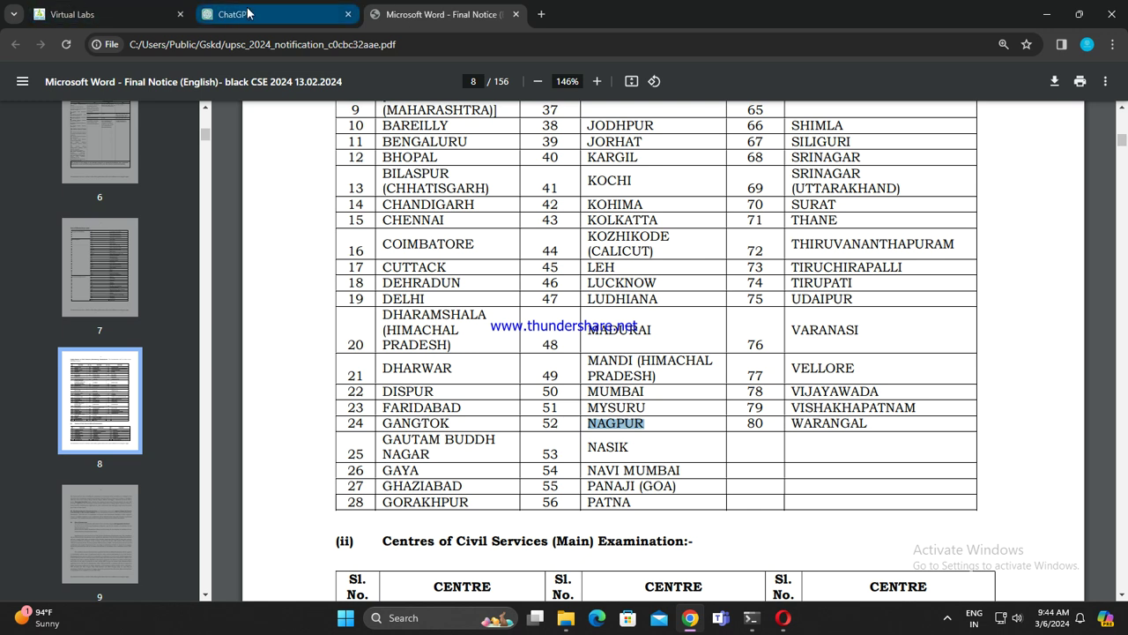
pyautogui.click(119, 8)
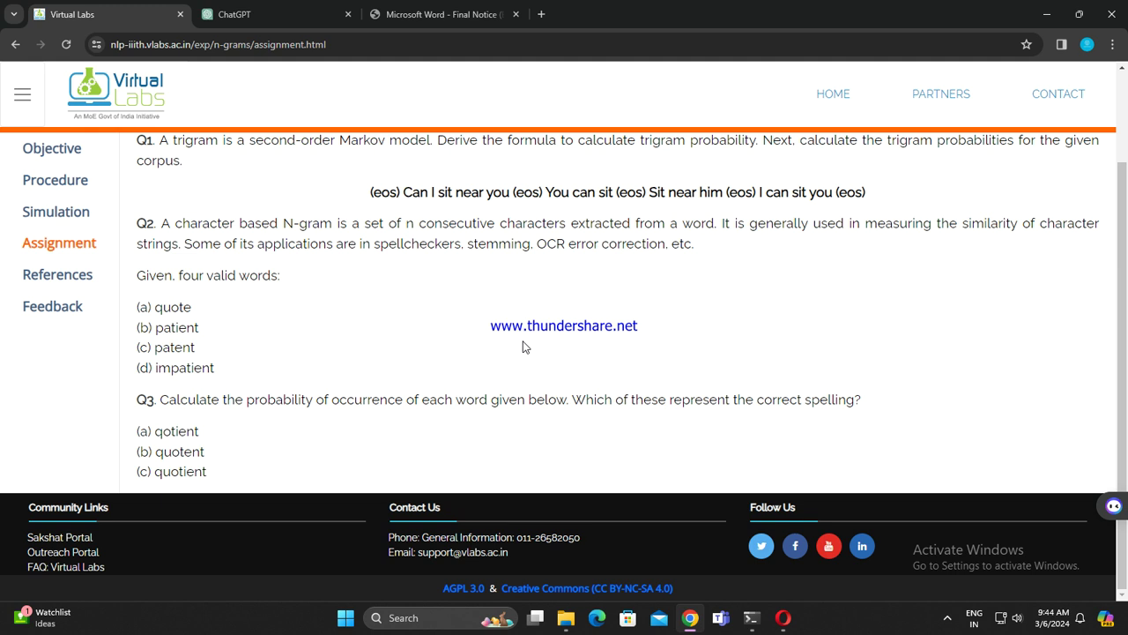
pyautogui.click(264, 10)
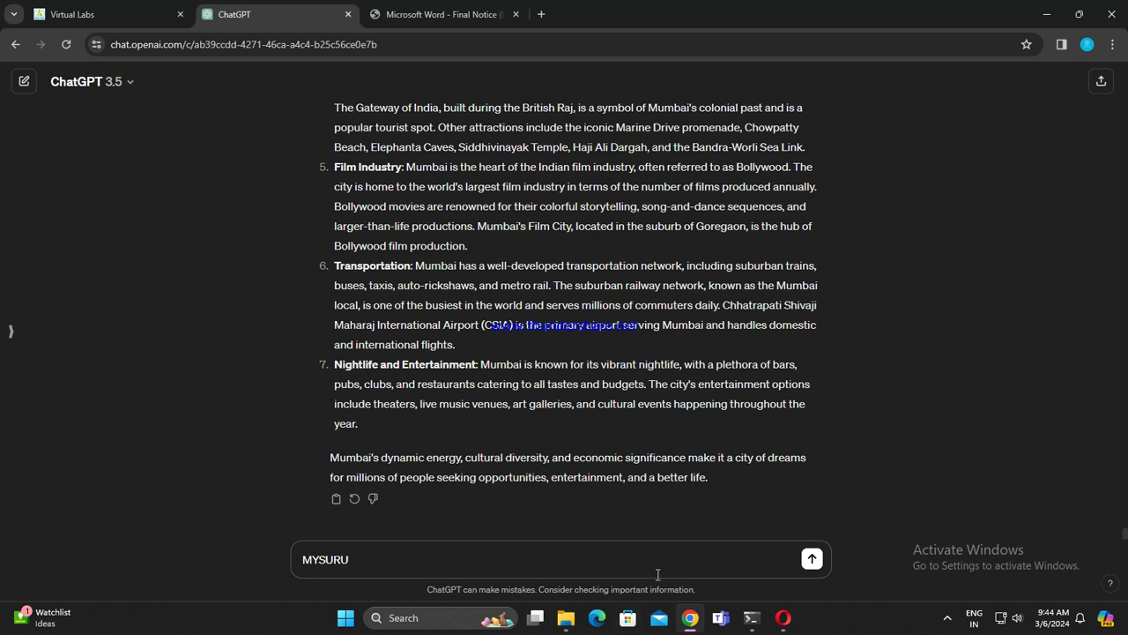
pyautogui.press('Return')
pyautogui.hotkey('ctrl', 'v')
# Step: Select NASIK in the PDF's exam centre table
pyautogui.click(498, 12)
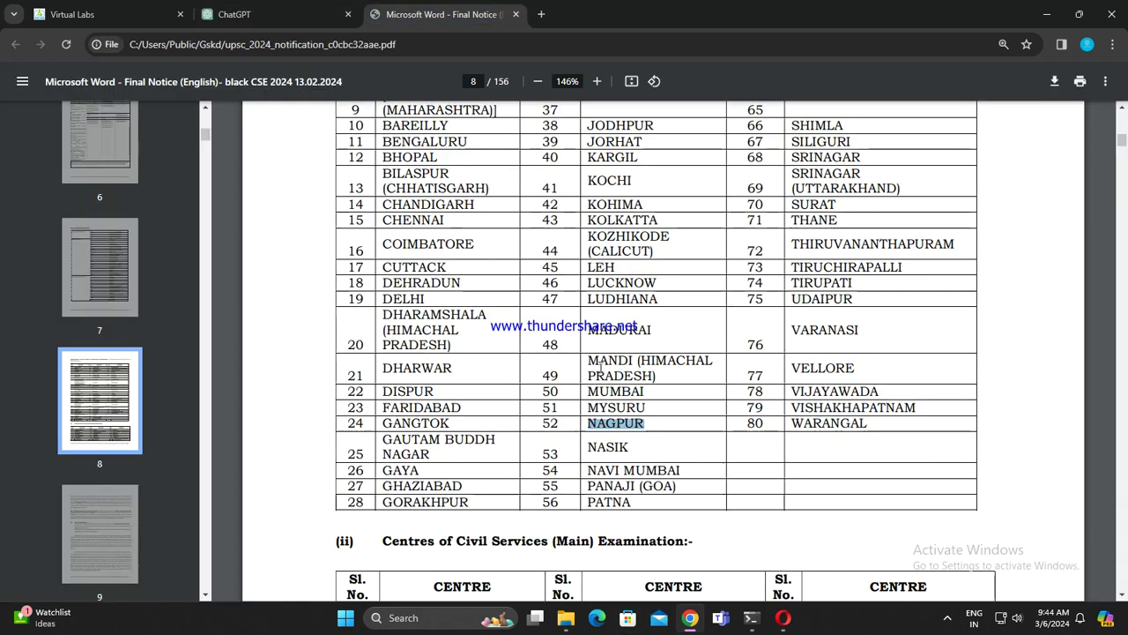
pyautogui.moveTo(588, 445); pyautogui.dragTo(666, 445)
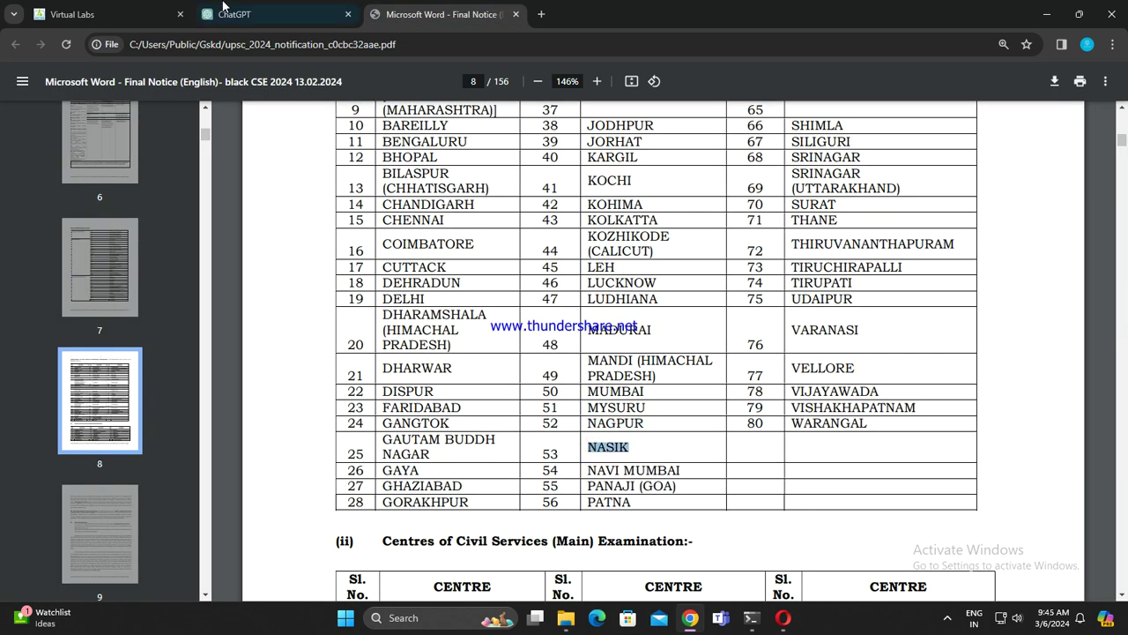
pyautogui.click(227, 12)
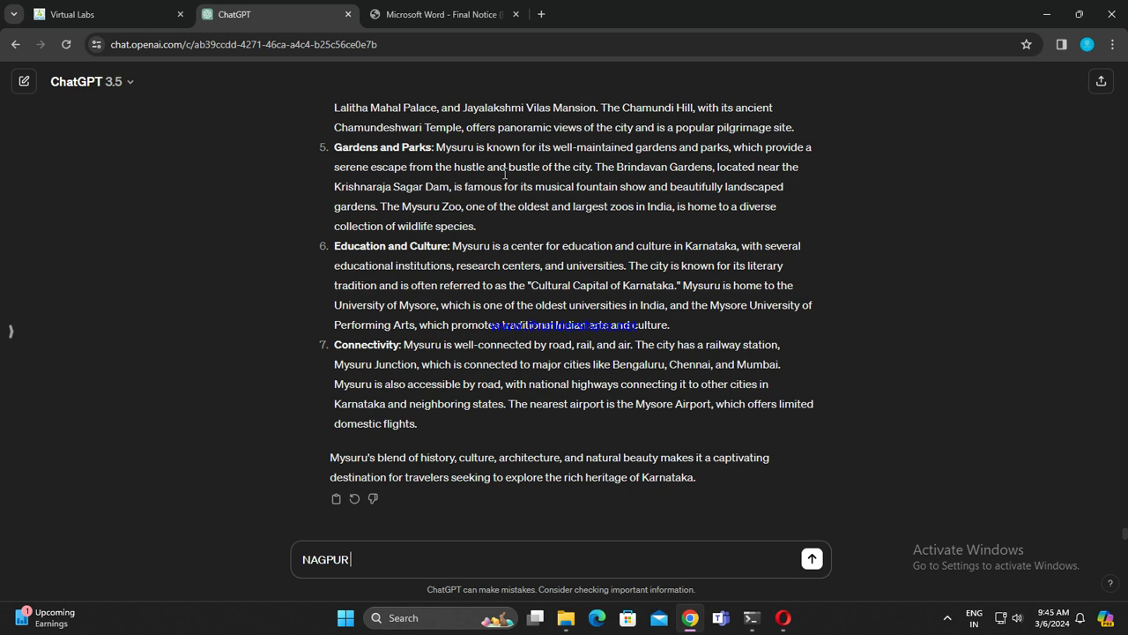
# Step: Send NAGPUR and select NAVI MUMBAI in the PDF's centre table
pyautogui.press('Return')
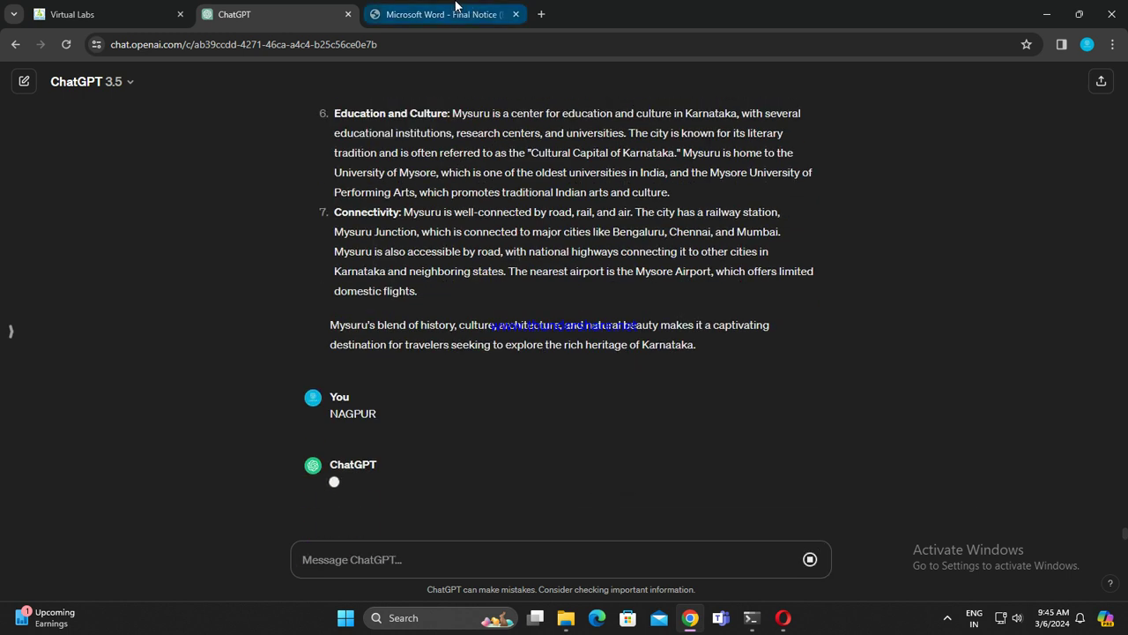
pyautogui.click(441, 14)
pyautogui.moveTo(584, 473); pyautogui.dragTo(697, 473)
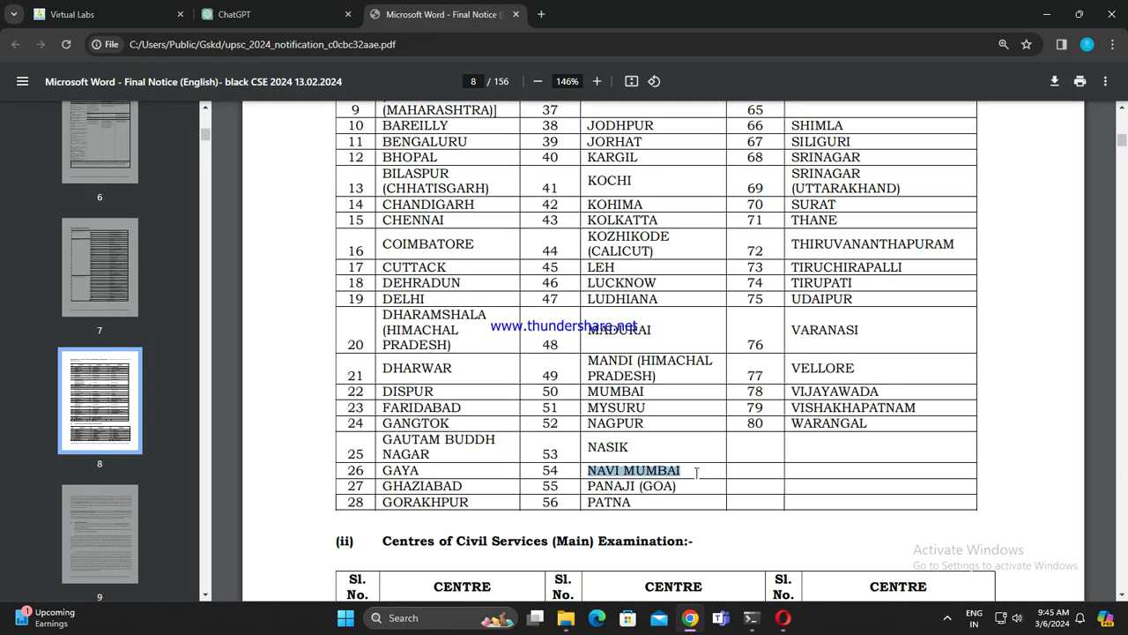
pyautogui.click(320, 7)
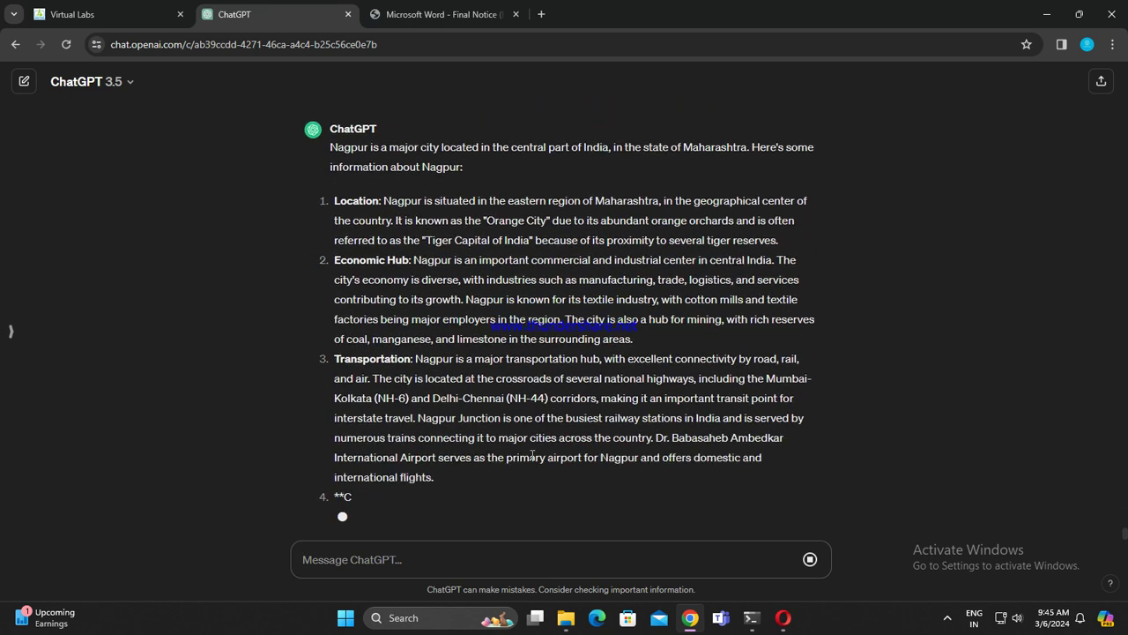
pyautogui.scroll(5, 623, 341)
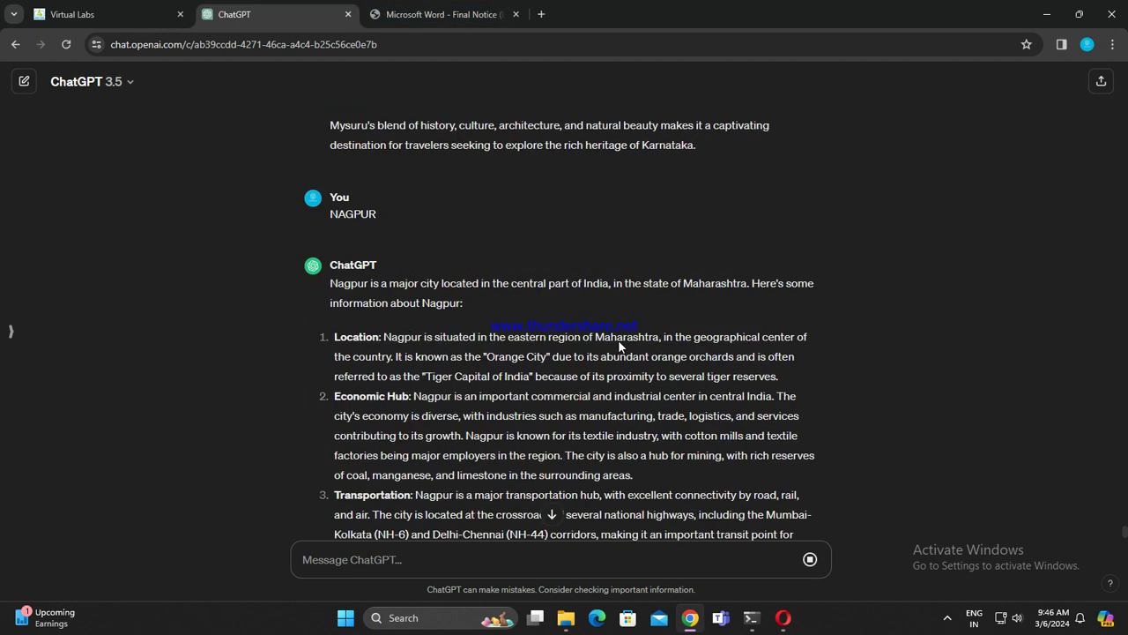
pyautogui.scroll(-10, 593, 368)
# Step: Send NASIC for a Nashik overview and enter NAVI MUMBAI as the next city
pyautogui.click(440, 14)
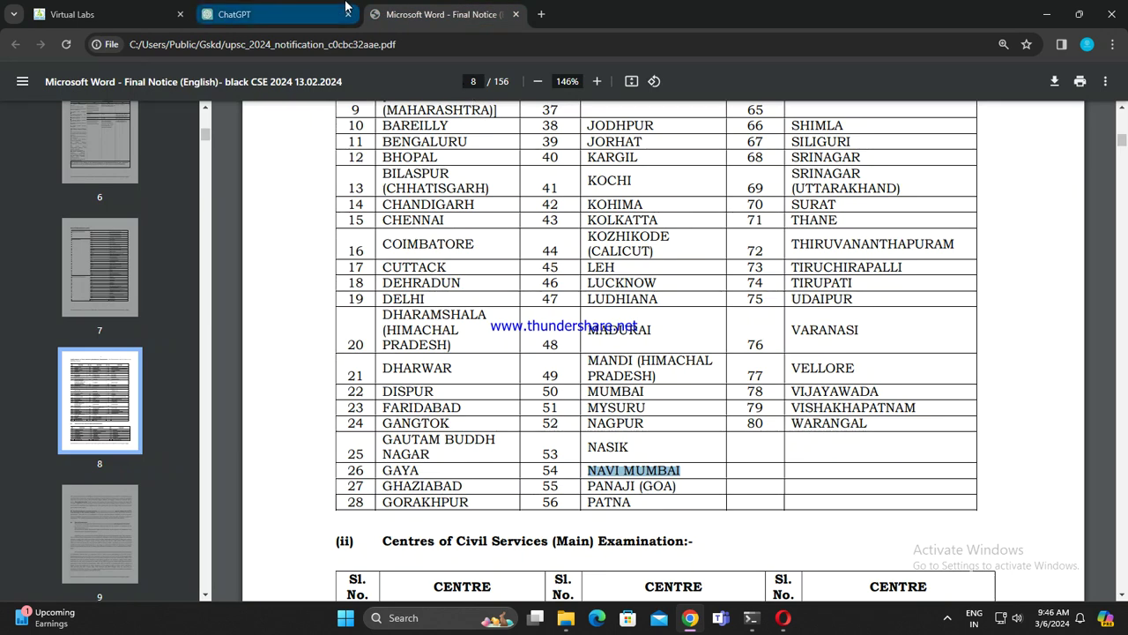
pyautogui.click(265, 10)
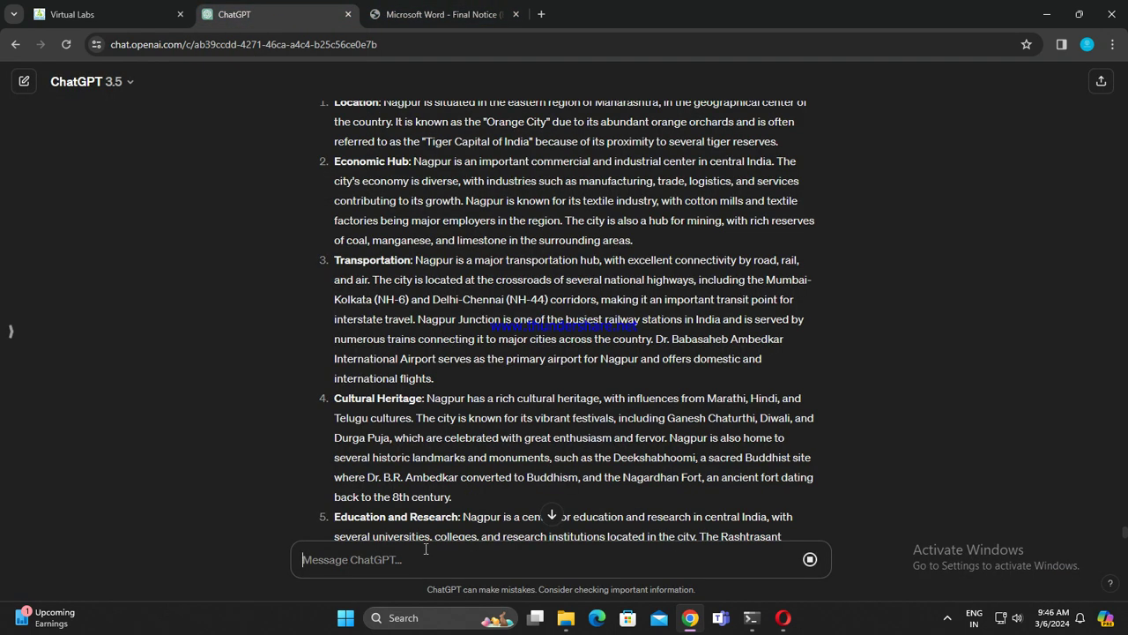
pyautogui.scroll(-2, 422, 561)
pyautogui.scroll(7, 422, 561)
pyautogui.scroll(-6, 591, 427)
pyautogui.scroll(-1, 590, 427)
pyautogui.write('NA')
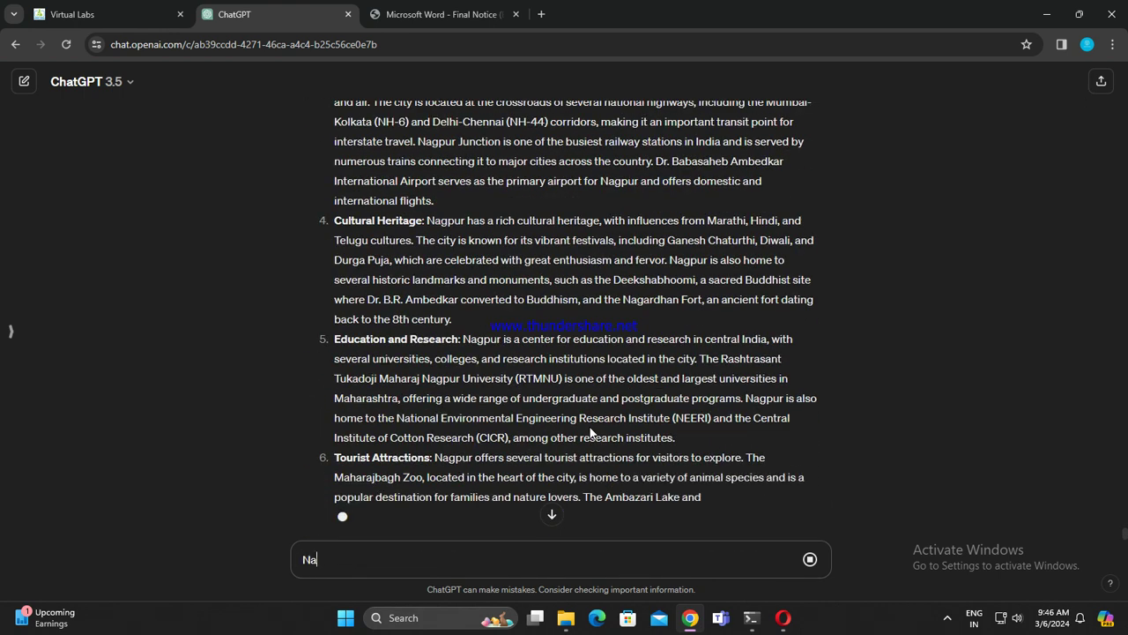
pyautogui.write('SIC')
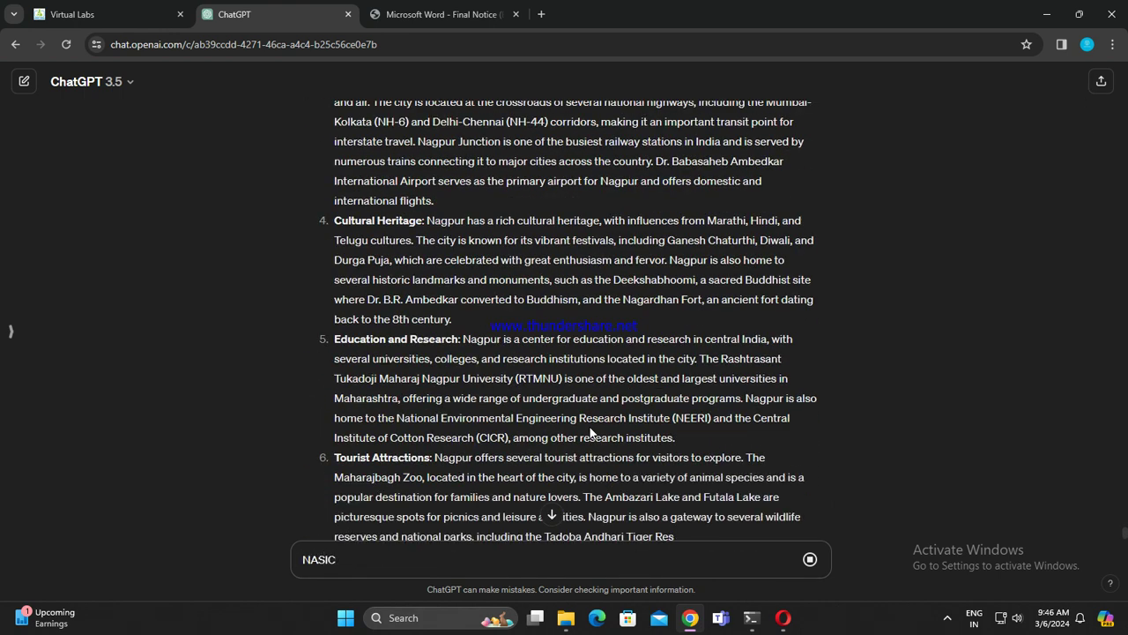
pyautogui.scroll(-1, 591, 432)
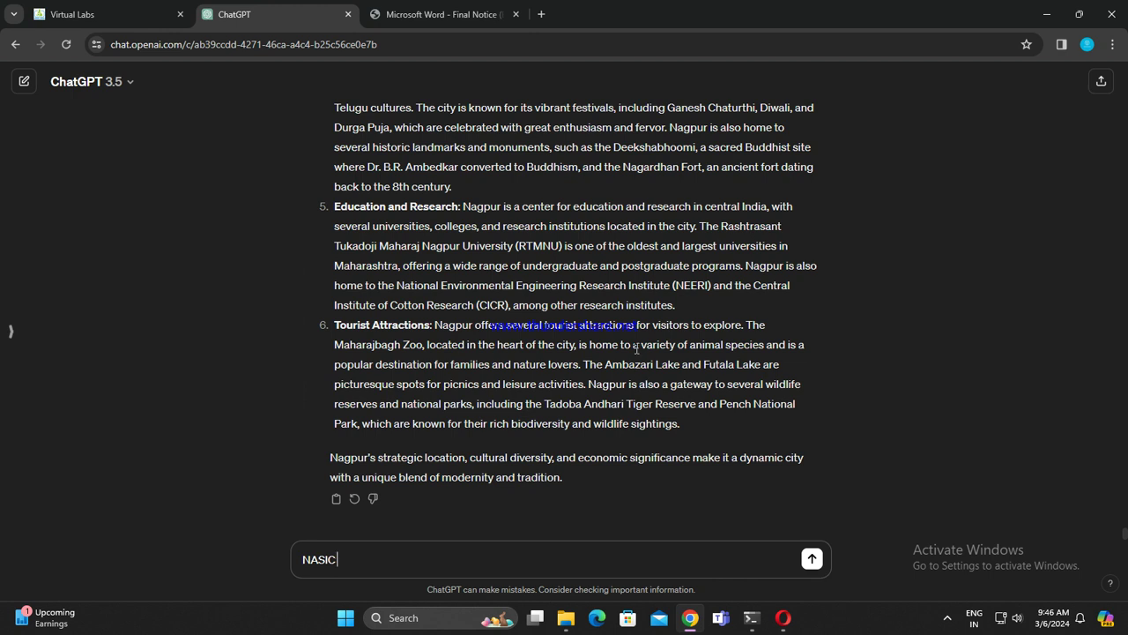
pyautogui.press('Return')
pyautogui.write('NAVI MUMBAI')
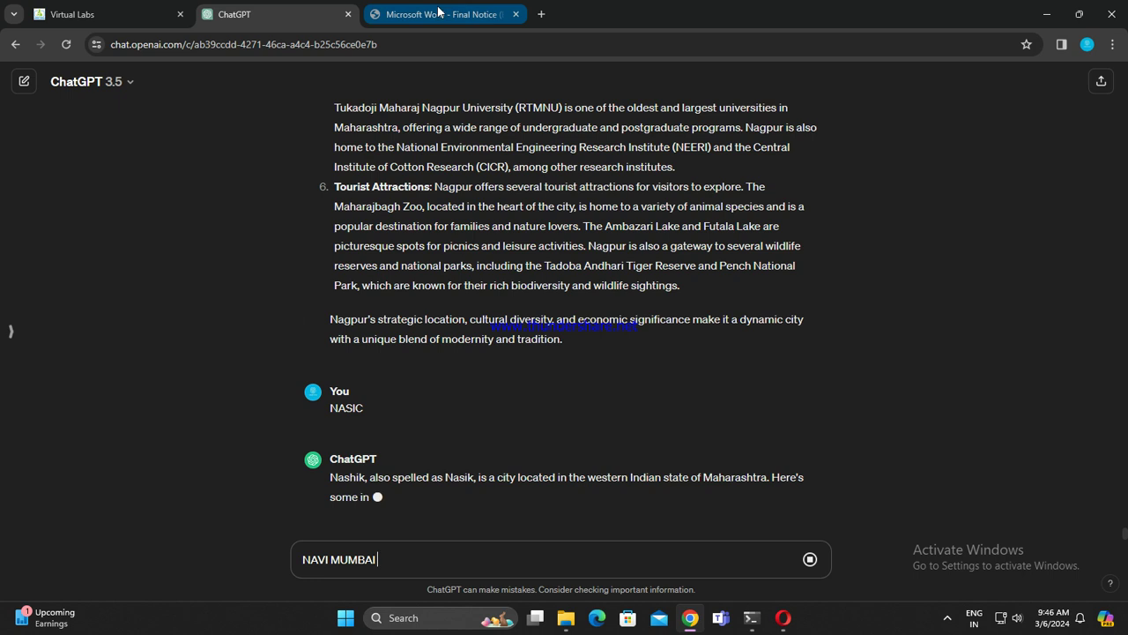
# Step: Select PANAJI (GOA) in the PDF's centre table, then bring up the Virtual Labs n-grams assignment
pyautogui.click(438, 12)
pyautogui.scroll(-2, 578, 414)
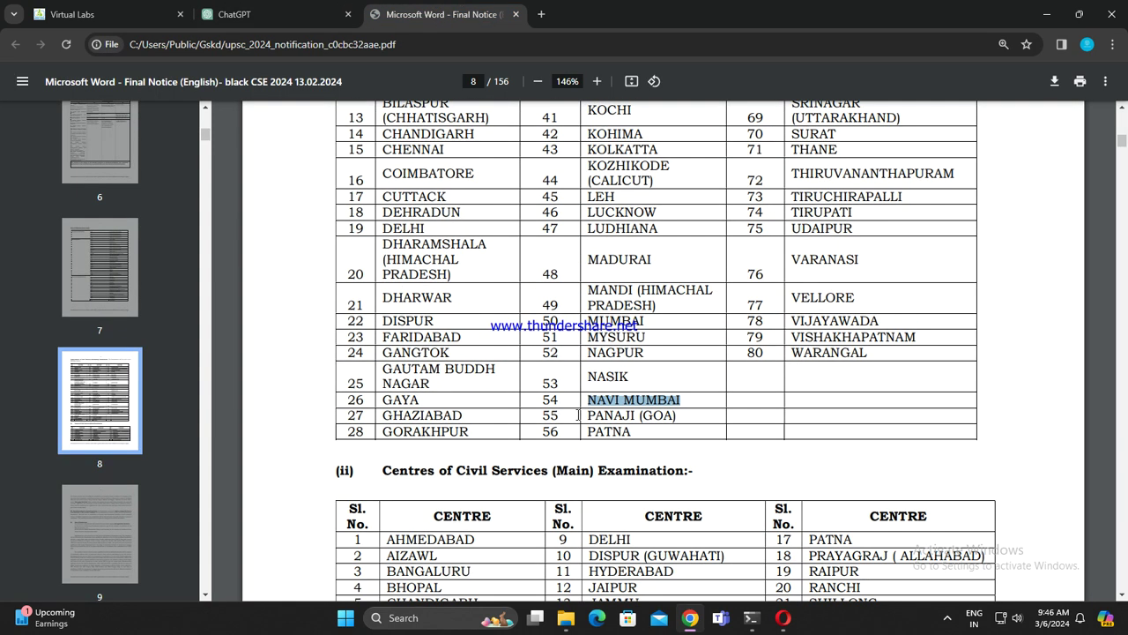
pyautogui.moveTo(578, 414); pyautogui.dragTo(681, 415)
pyautogui.hotkey('ctrl', 'c')
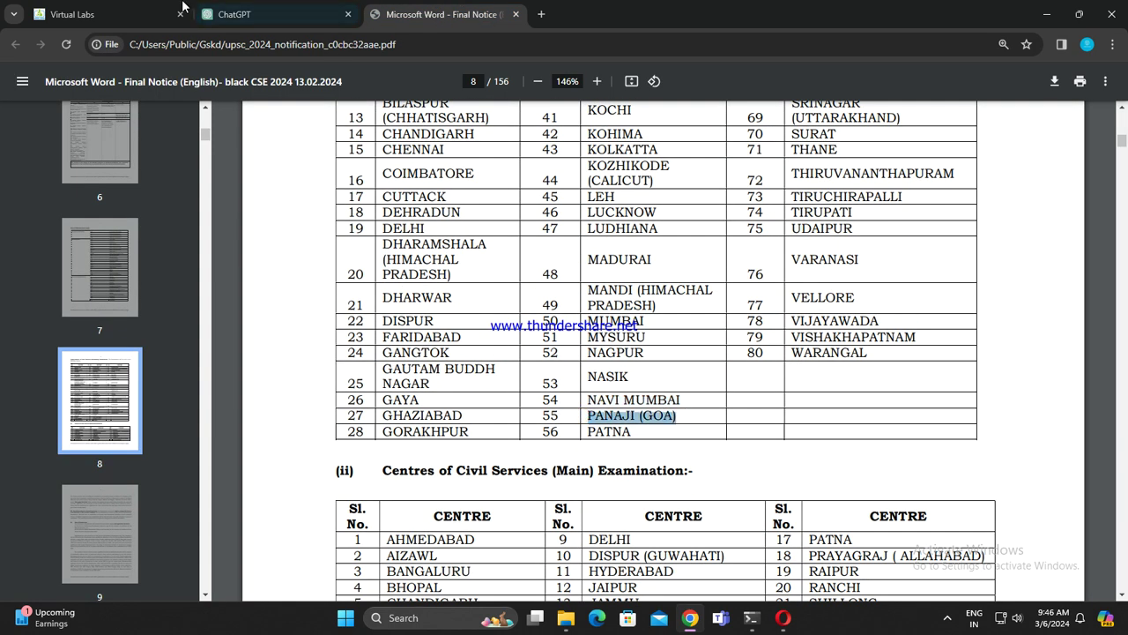
pyautogui.click(183, 7)
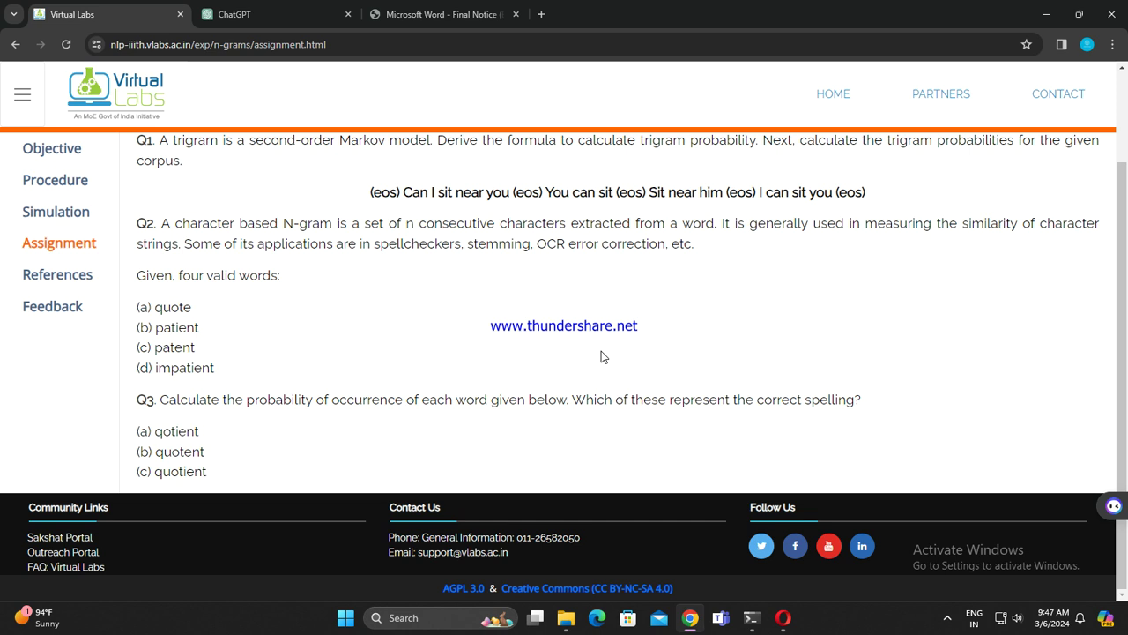
# Step: Send NAVI MUMBAI to ChatGPT and paste PANAJI (GOA) as the next question
pyautogui.click(265, 14)
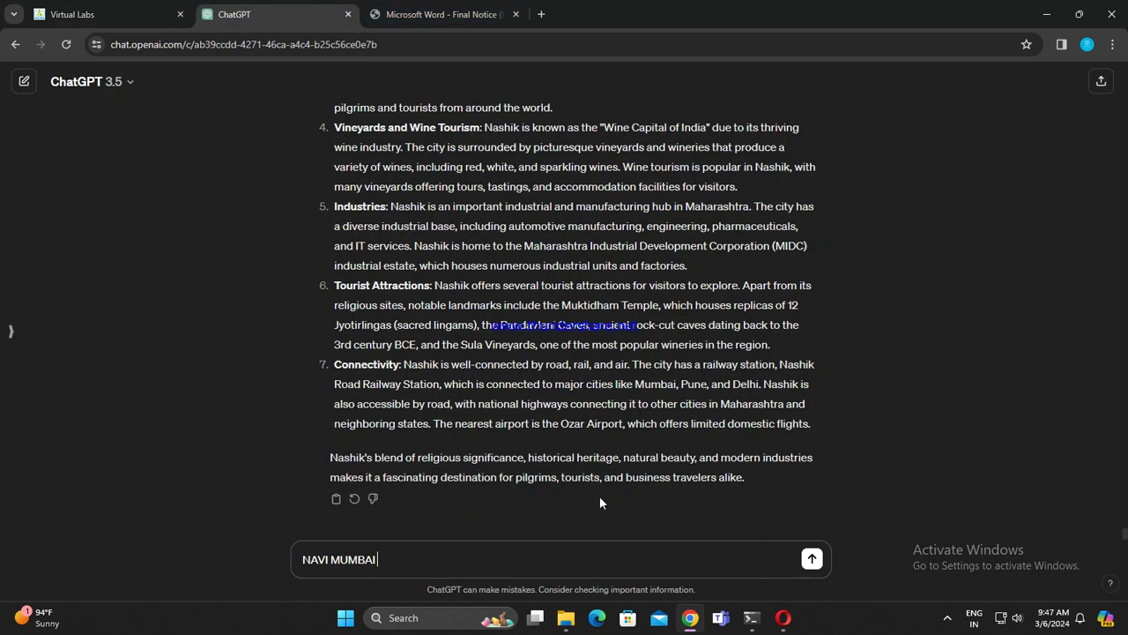
pyautogui.click(812, 558)
pyautogui.click(441, 14)
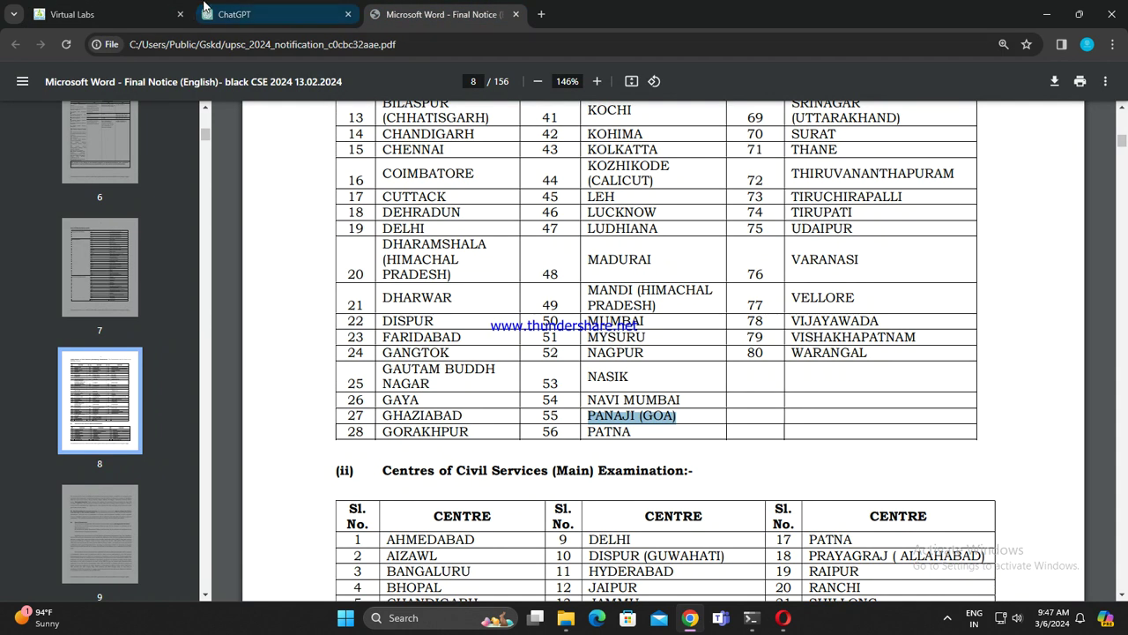
pyautogui.click(205, 8)
pyautogui.click(433, 561)
pyautogui.hotkey('ctrl', 'v')
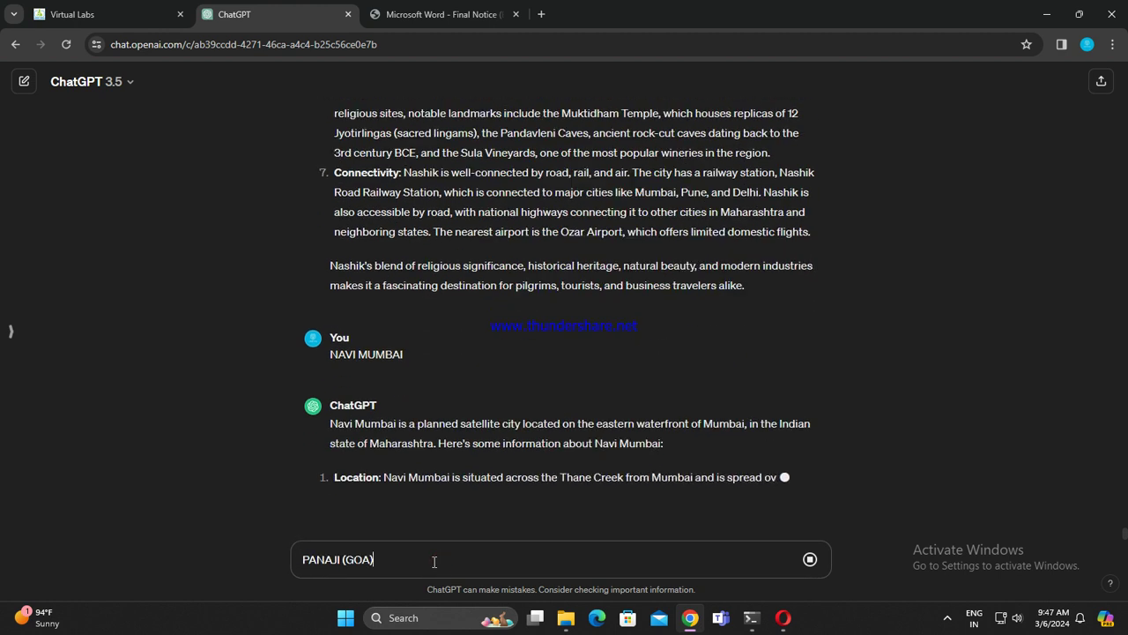
# Step: Select PATNA in the PDF's exam centre table
pyautogui.click(440, 15)
pyautogui.moveTo(581, 434); pyautogui.dragTo(635, 432)
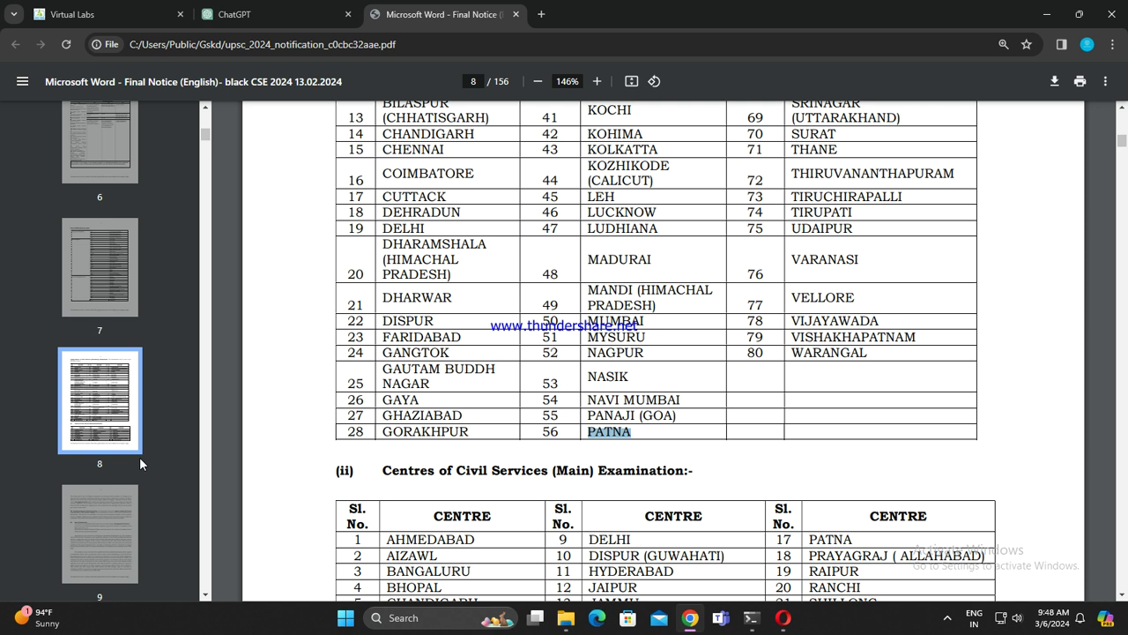
pyautogui.click(256, 14)
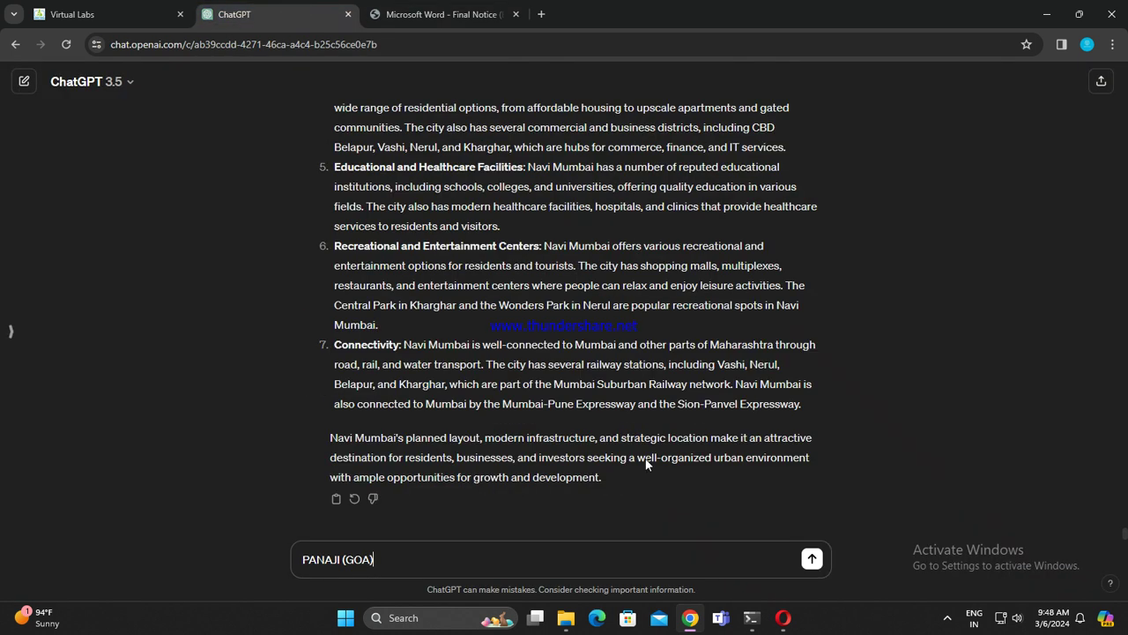
# Step: Send PANAJI (GOA), type PATNA next, and copy PORTBLAIR from the centre table
pyautogui.press('Return')
pyautogui.write('PATNA')
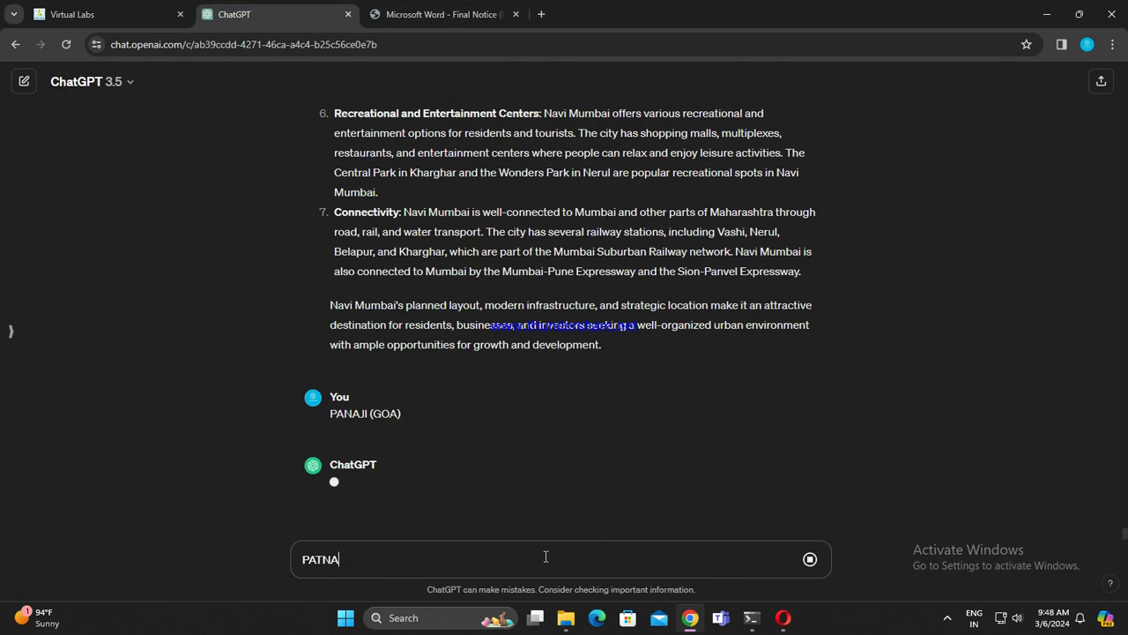
pyautogui.click(384, 12)
pyautogui.scroll(-5, 857, 374)
pyautogui.scroll(3, 855, 370)
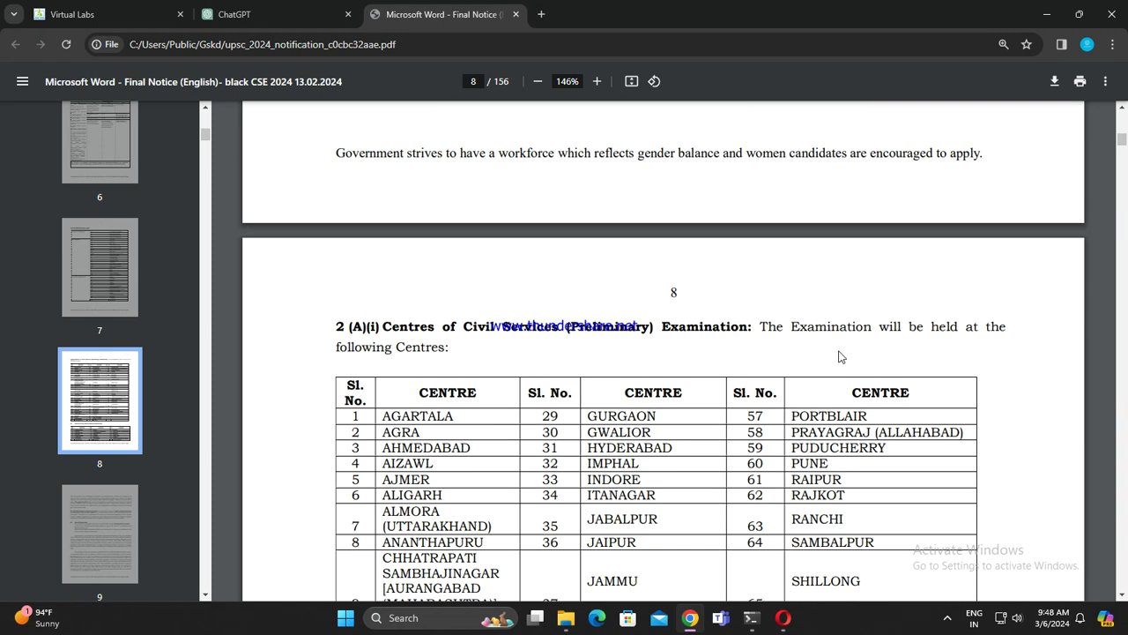
pyautogui.scroll(-2, 841, 355)
pyautogui.moveTo(787, 273); pyautogui.dragTo(875, 280)
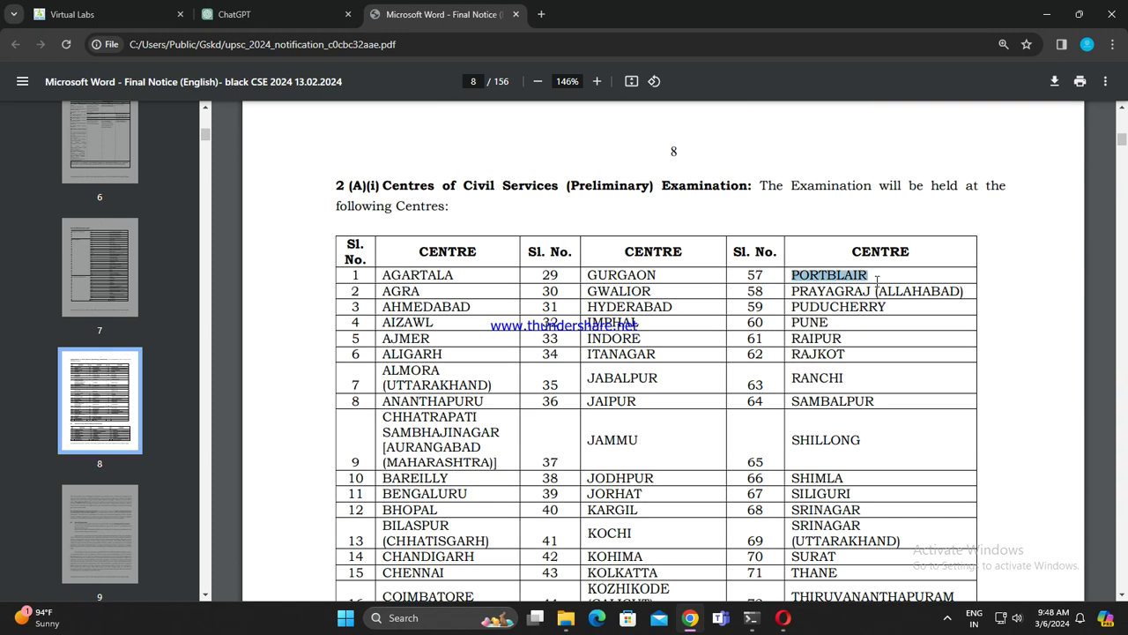
pyautogui.click(233, 14)
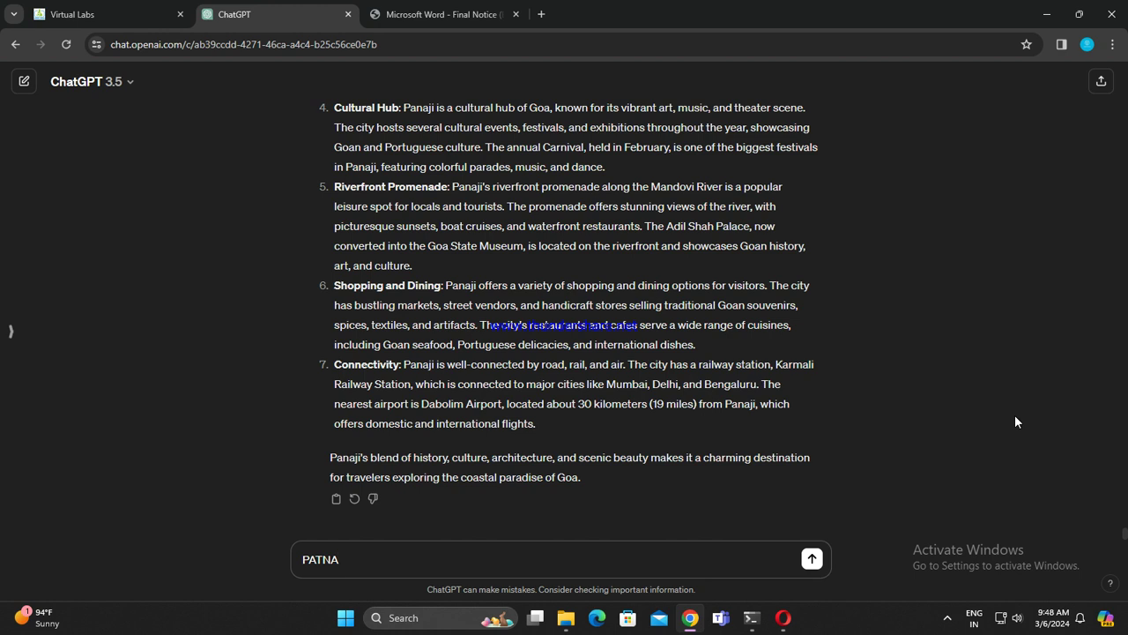
# Step: Send PATNA, enter PORTBLAIR as the next city, and select PRAYAGRAJ (ALLAHABAD) in the PDF
pyautogui.press('Return')
pyautogui.write('PORTBLAIR')
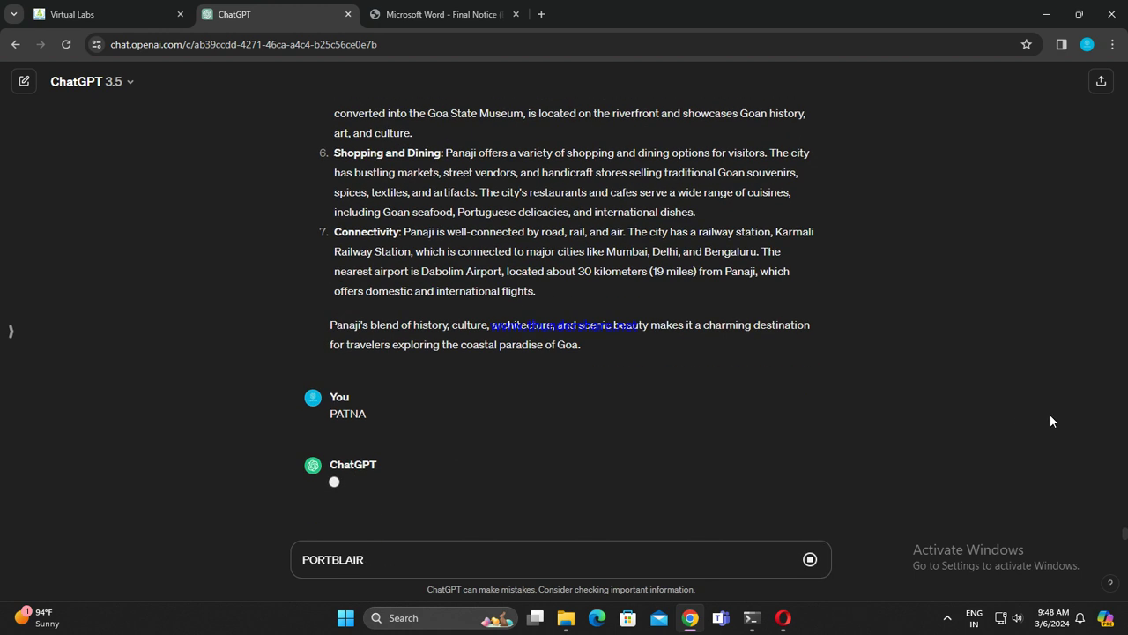
pyautogui.click(441, 14)
pyautogui.moveTo(786, 292); pyautogui.dragTo(968, 293)
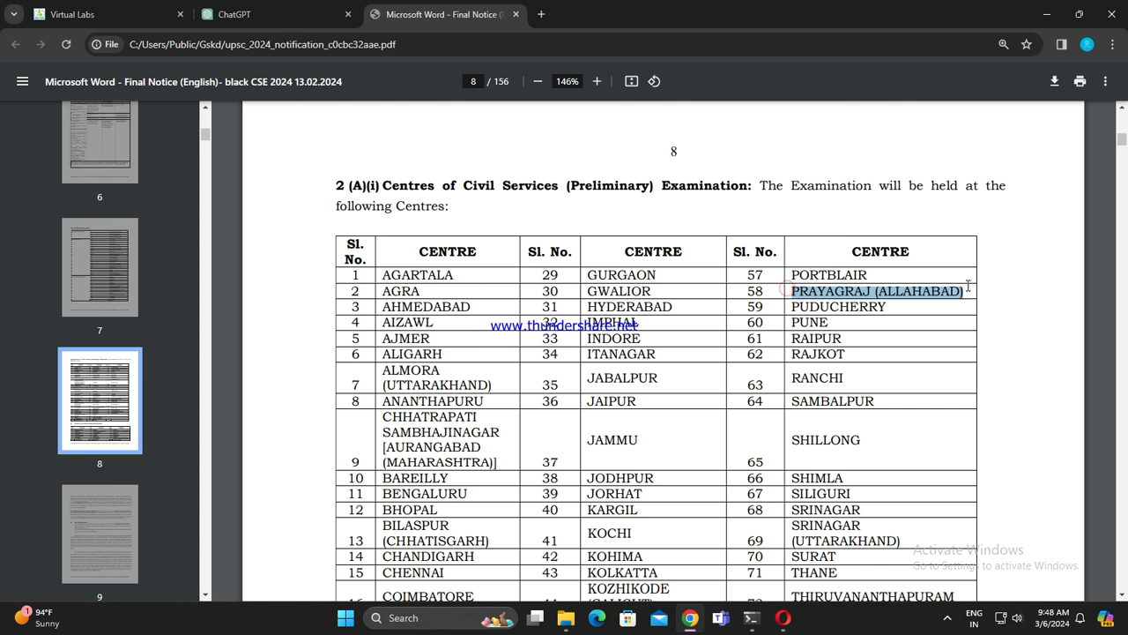
pyautogui.click(265, 14)
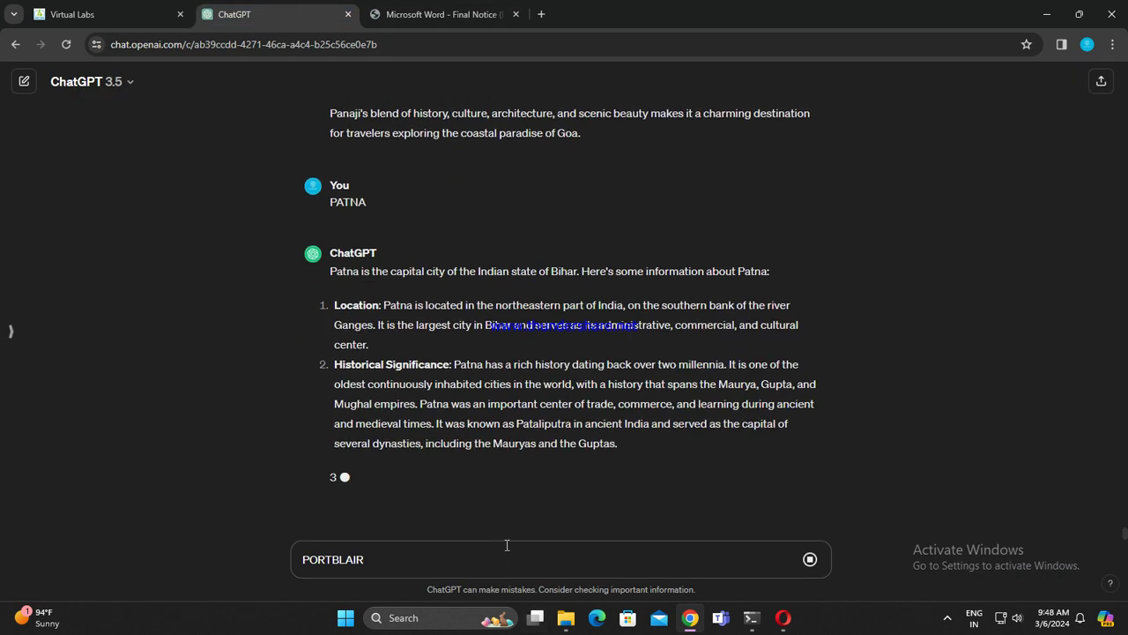